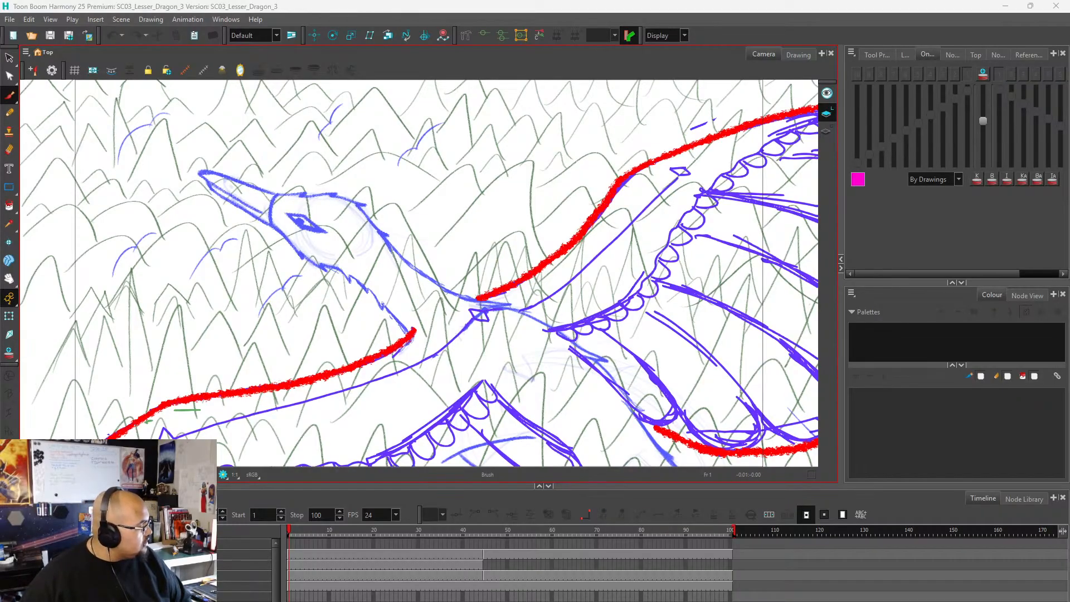
Switch to Spotify, start playing The Best of NCS playlist, and return to the animation scene.
{"action": "key", "text": "alt+Tab"}
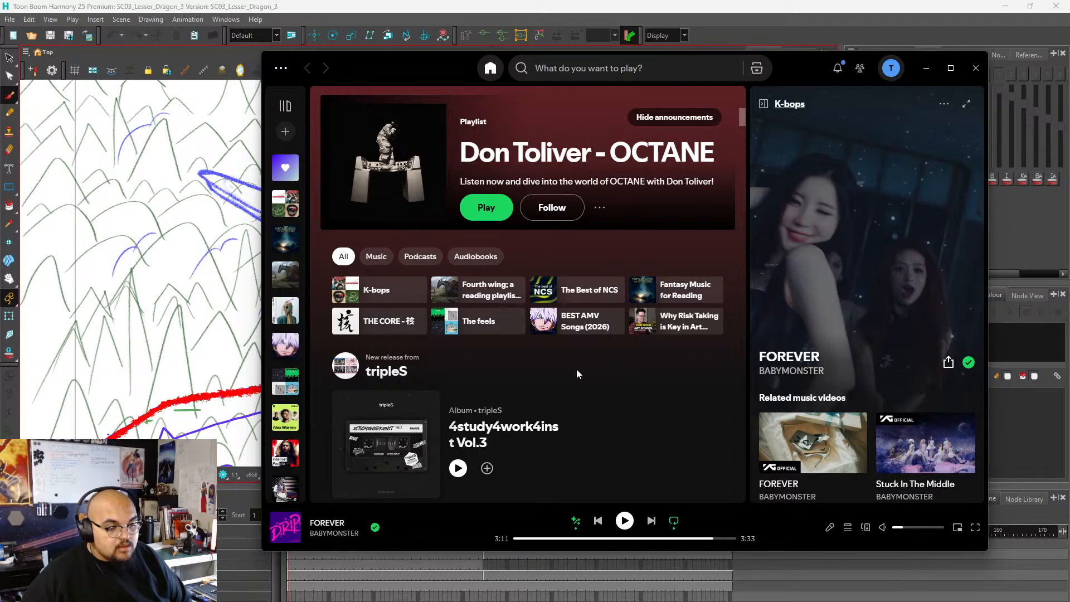
{"action": "left_click", "coordinate": [579, 295]}
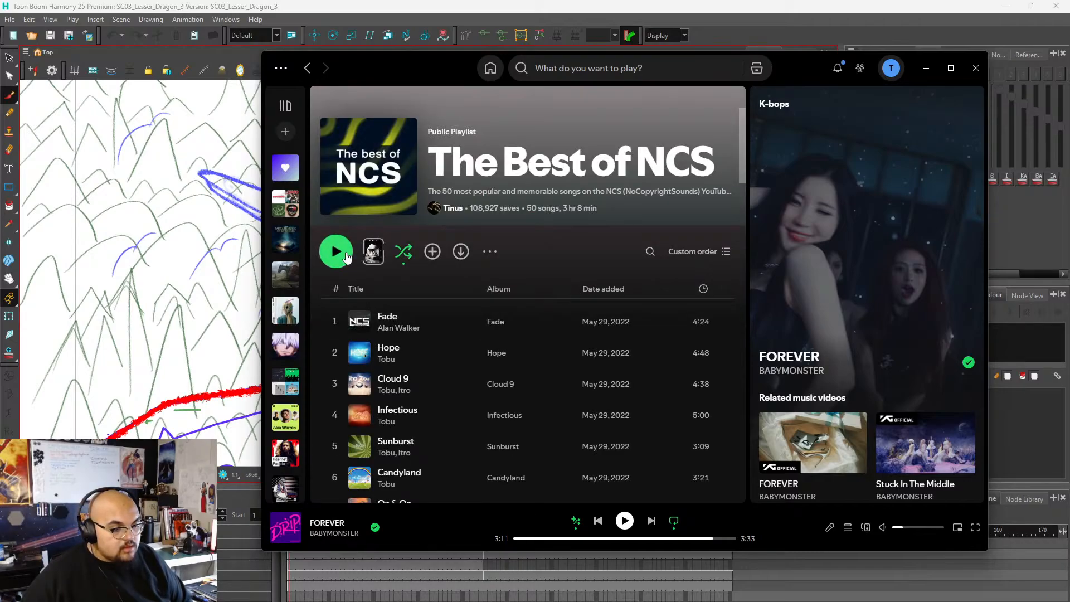
{"action": "left_click", "coordinate": [346, 257]}
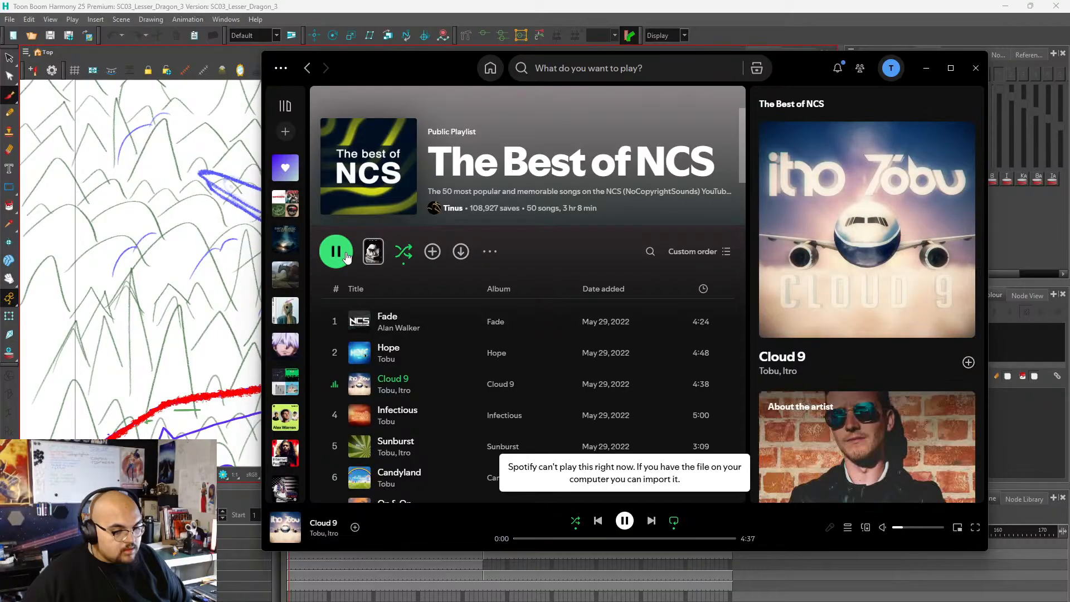
{"action": "left_click", "coordinate": [927, 68]}
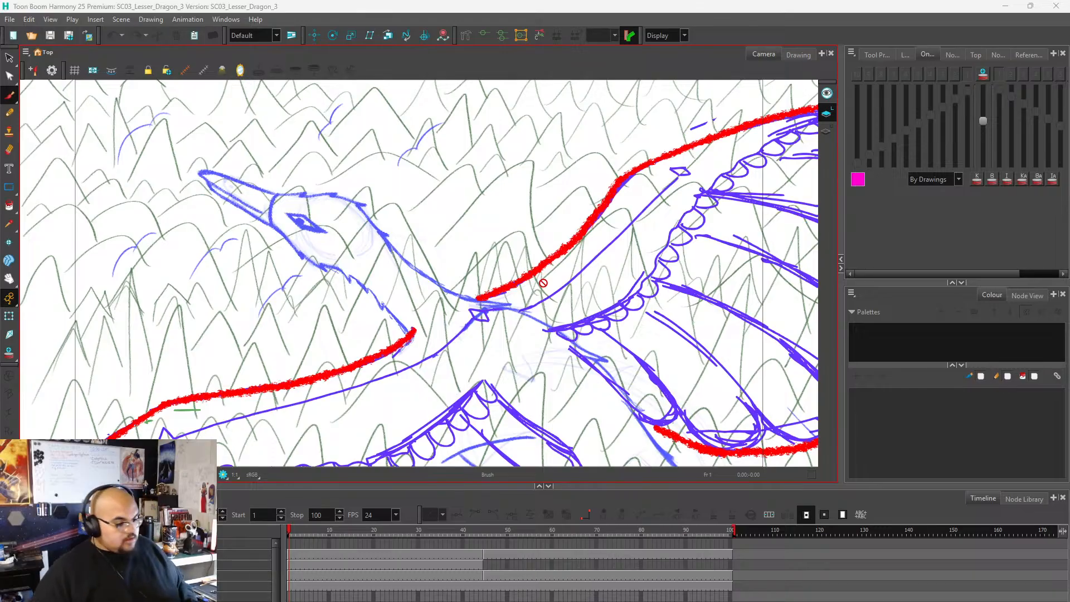
Enlarge the camera view by shrinking the timeline area and the side panels, with the whole winged creature in view.
{"action": "scroll", "coordinate": [411, 234], "scroll_direction": "down", "scroll_amount": 2}
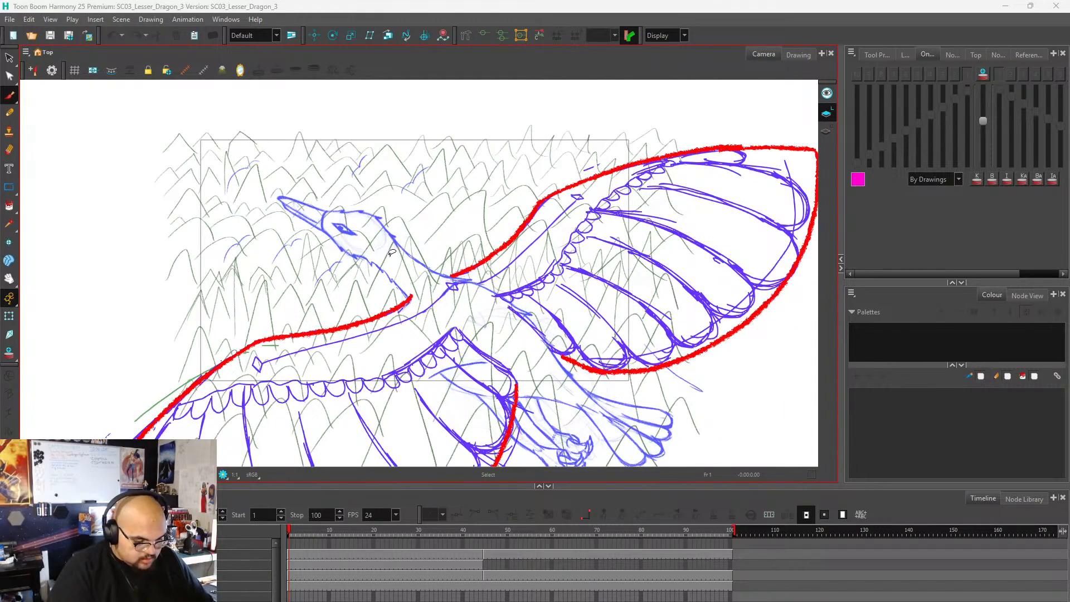
{"action": "scroll", "coordinate": [390, 218], "scroll_direction": "down", "scroll_amount": 6}
{"action": "scroll", "coordinate": [404, 235], "scroll_direction": "up", "scroll_amount": 4}
{"action": "scroll", "coordinate": [406, 234], "scroll_direction": "down", "scroll_amount": 2}
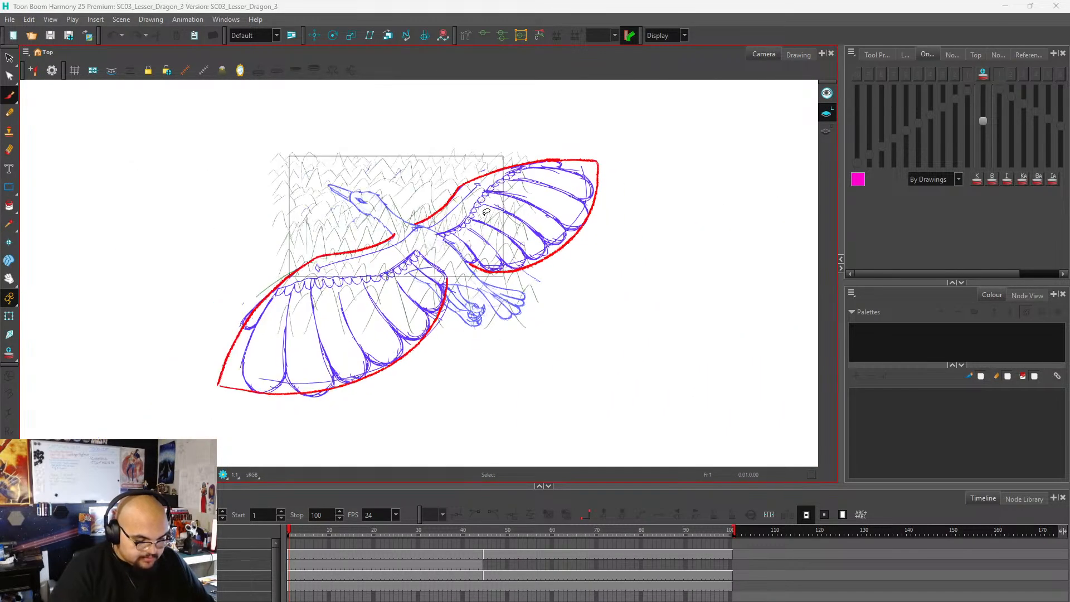
{"action": "left_click_drag", "start_coordinate": [577, 483], "coordinate": [580, 512]}
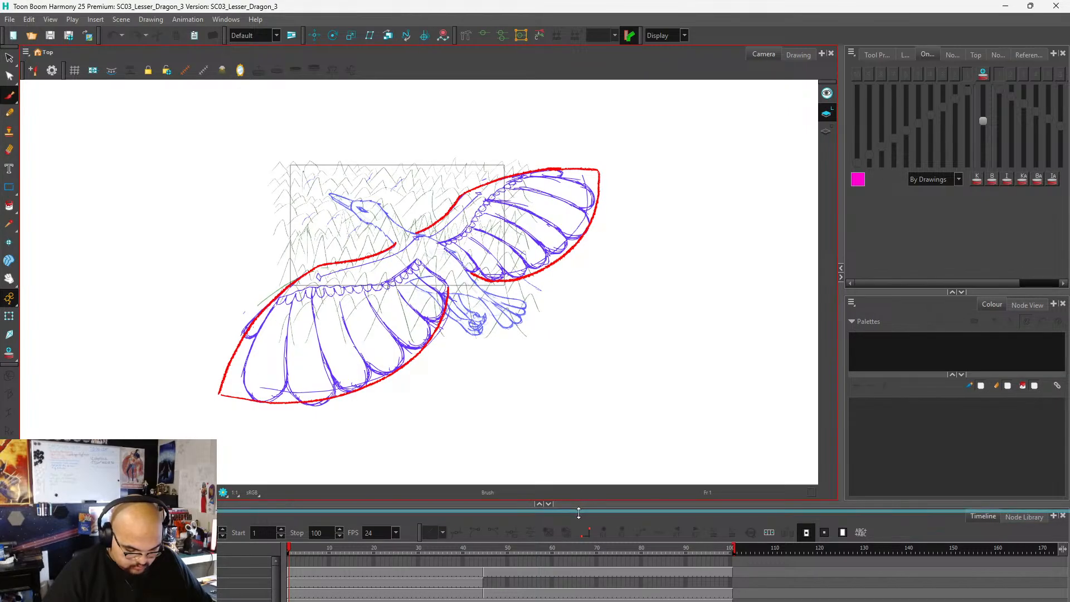
{"action": "left_click_drag", "start_coordinate": [839, 312], "coordinate": [872, 304]}
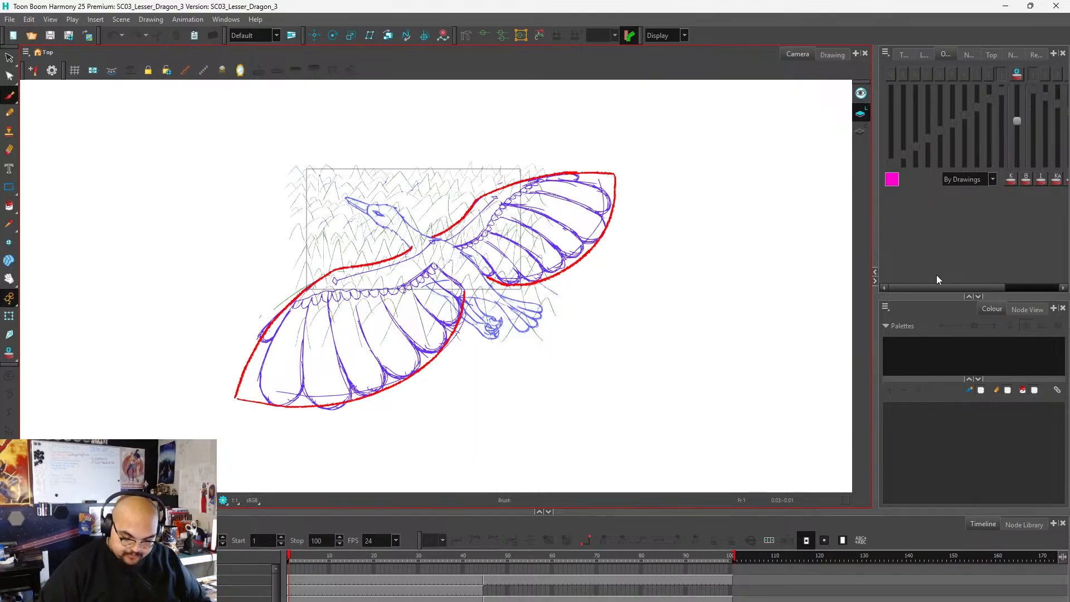
Scrub through the rough animatic video in Media Player to the flying bird shot over the mountains, and return to the scene.
{"action": "mouse_move", "coordinate": [289, 559]}
{"action": "left_mouse_down"}
{"action": "mouse_move", "coordinate": [627, 577]}
{"action": "mouse_move", "coordinate": [601, 568]}
{"action": "mouse_move", "coordinate": [315, 580]}
{"action": "mouse_move", "coordinate": [736, 595]}
{"action": "mouse_move", "coordinate": [517, 574]}
{"action": "mouse_move", "coordinate": [274, 573]}
{"action": "left_mouse_up"}
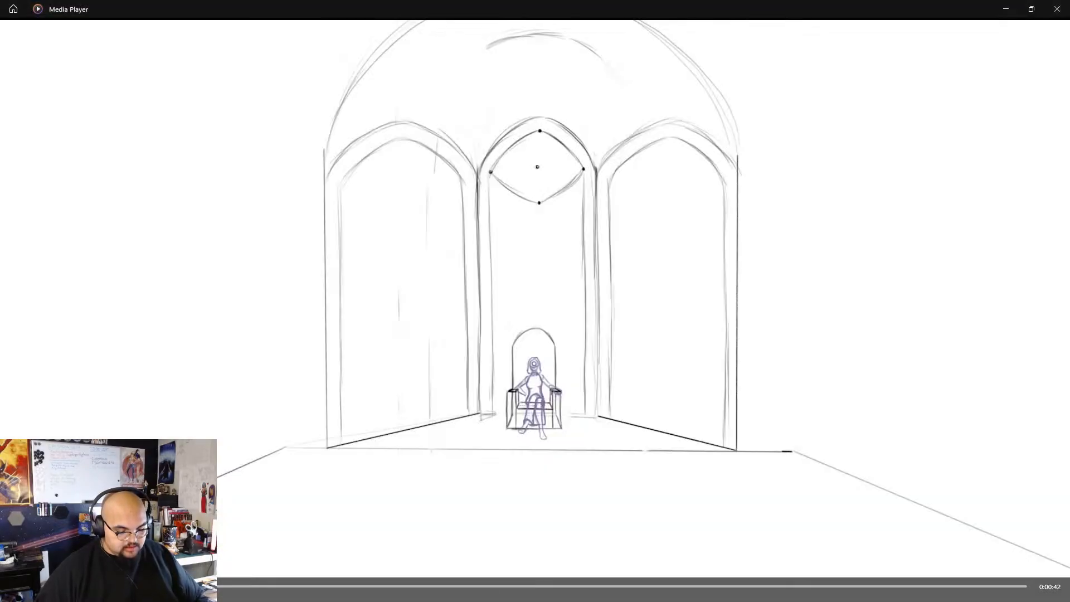
{"action": "mouse_move", "coordinate": [218, 585]}
{"action": "left_mouse_down"}
{"action": "mouse_move", "coordinate": [446, 548]}
{"action": "mouse_move", "coordinate": [415, 551]}
{"action": "left_mouse_up"}
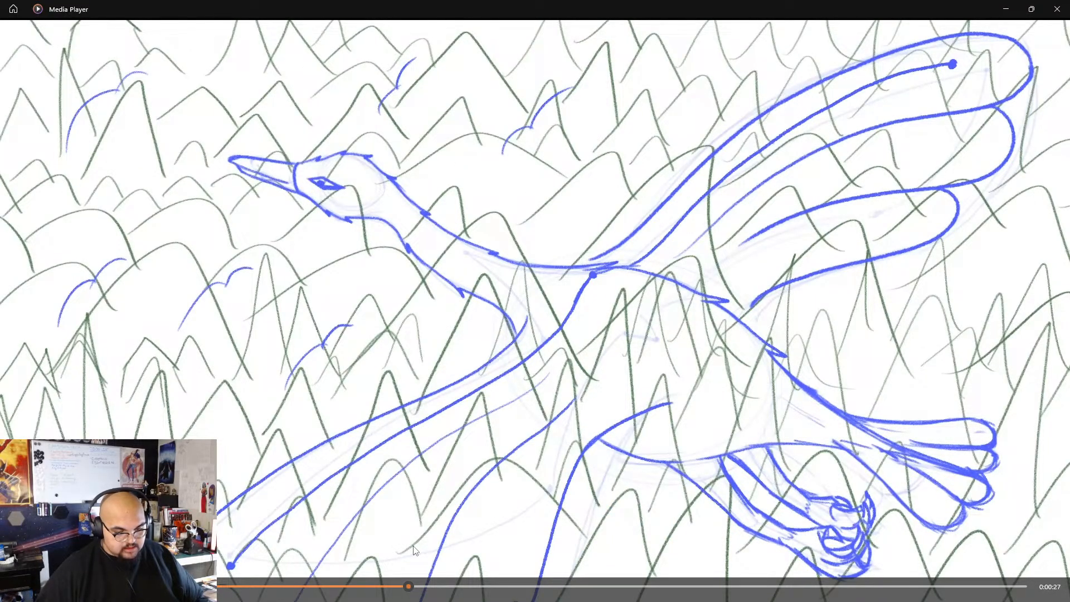
{"action": "mouse_move", "coordinate": [414, 551]}
{"action": "left_mouse_down"}
{"action": "mouse_move", "coordinate": [524, 560]}
{"action": "mouse_move", "coordinate": [336, 564]}
{"action": "mouse_move", "coordinate": [346, 563]}
{"action": "left_mouse_up"}
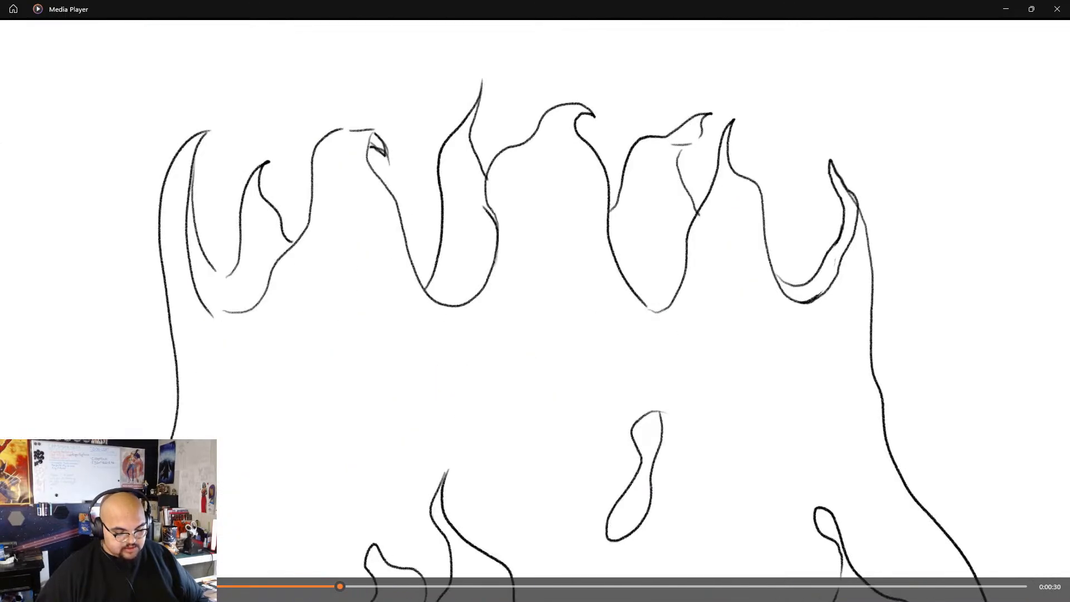
{"action": "left_click", "coordinate": [528, 601]}
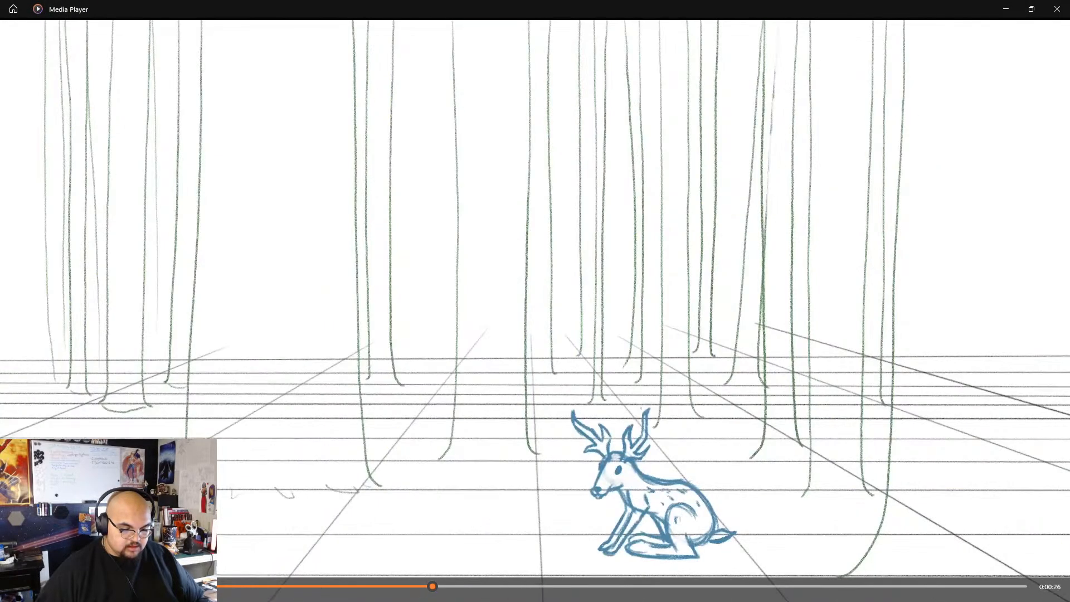
{"action": "mouse_move", "coordinate": [432, 588]}
{"action": "left_mouse_down"}
{"action": "mouse_move", "coordinate": [362, 587]}
{"action": "mouse_move", "coordinate": [408, 590]}
{"action": "mouse_move", "coordinate": [363, 590]}
{"action": "mouse_move", "coordinate": [400, 595]}
{"action": "left_mouse_up"}
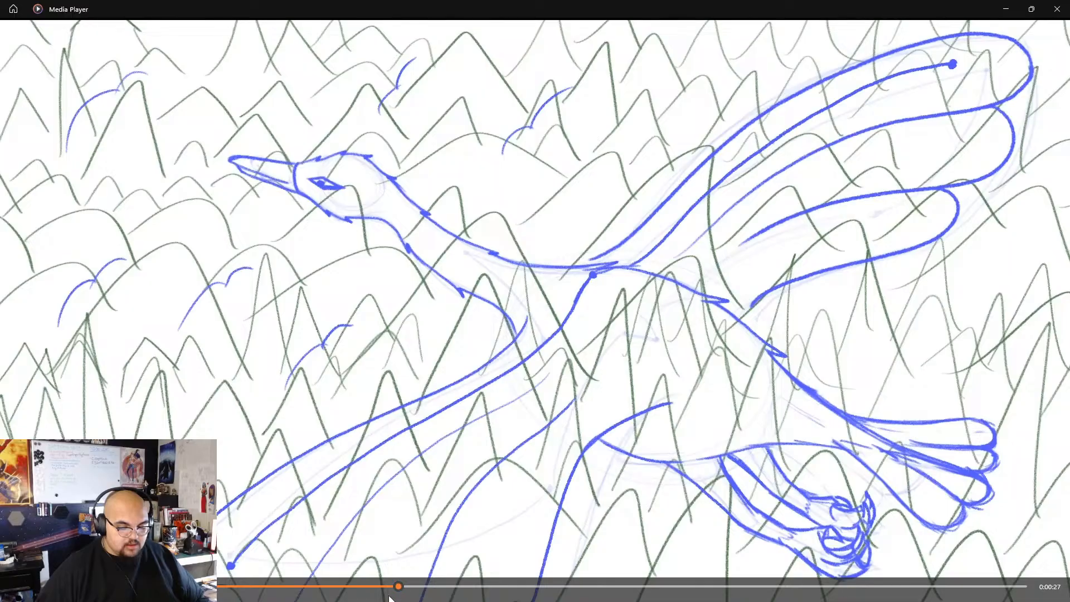
{"action": "left_click", "coordinate": [1007, 9]}
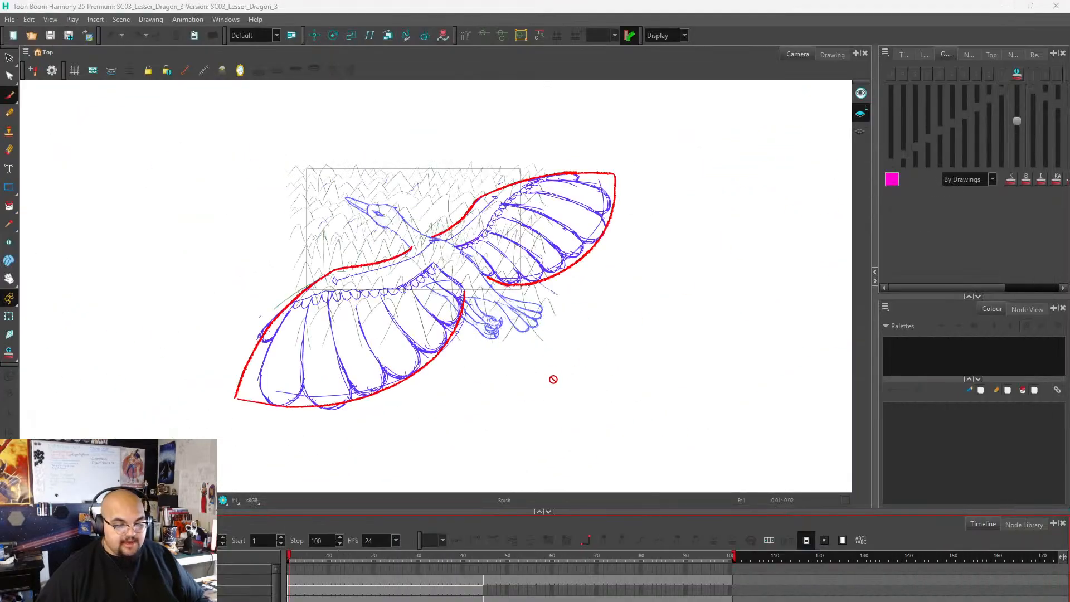
Scrub the scene between frames 1 and 48 to compare the two flying poses, and examine the detailed wing drawing.
{"action": "scroll", "coordinate": [435, 281], "scroll_direction": "up", "scroll_amount": 1}
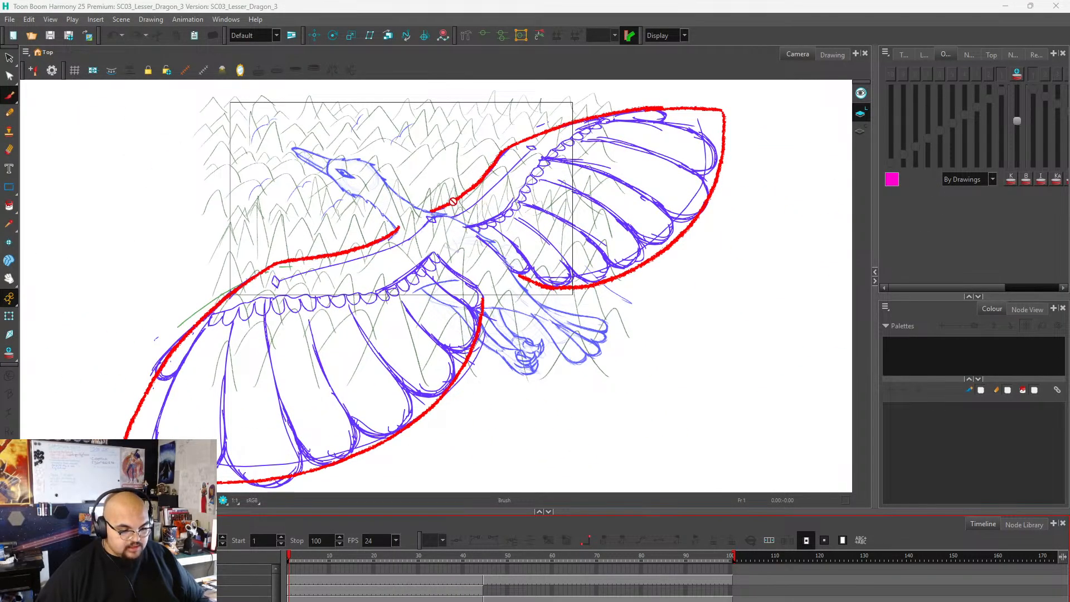
{"action": "left_click_drag", "start_coordinate": [283, 553], "coordinate": [498, 544]}
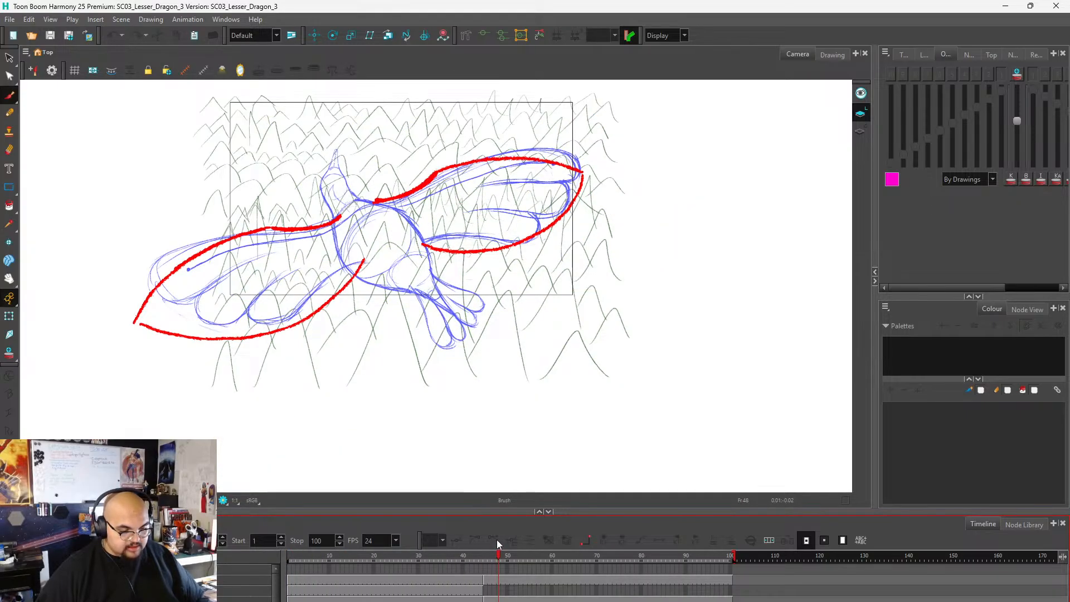
{"action": "left_click_drag", "start_coordinate": [496, 540], "coordinate": [447, 555]}
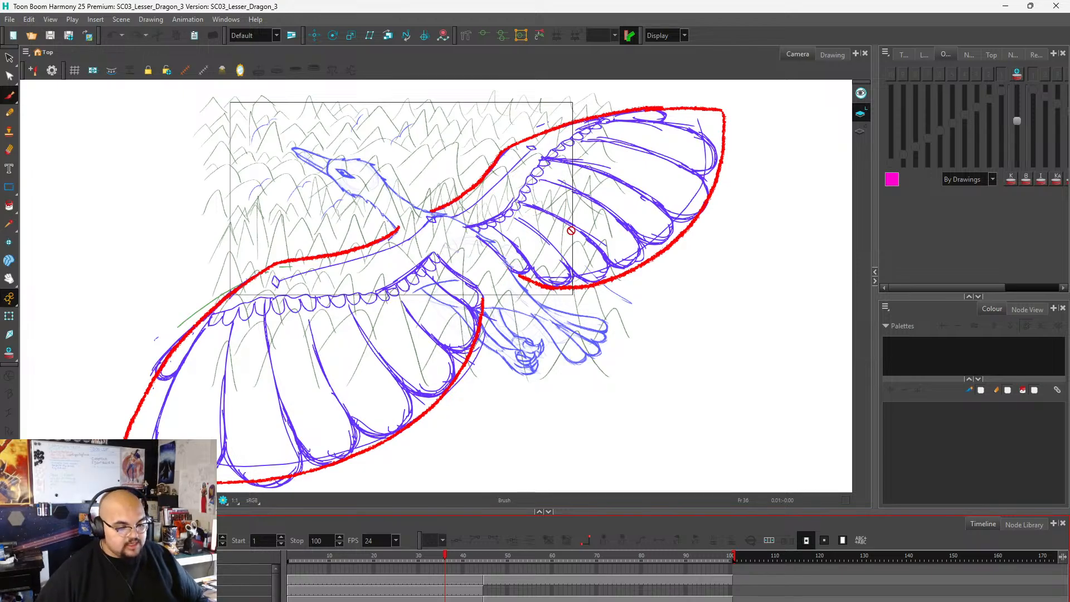
{"action": "scroll", "coordinate": [579, 306], "scroll_direction": "down", "scroll_amount": 1}
{"action": "scroll", "coordinate": [355, 278], "scroll_direction": "down", "scroll_amount": 1}
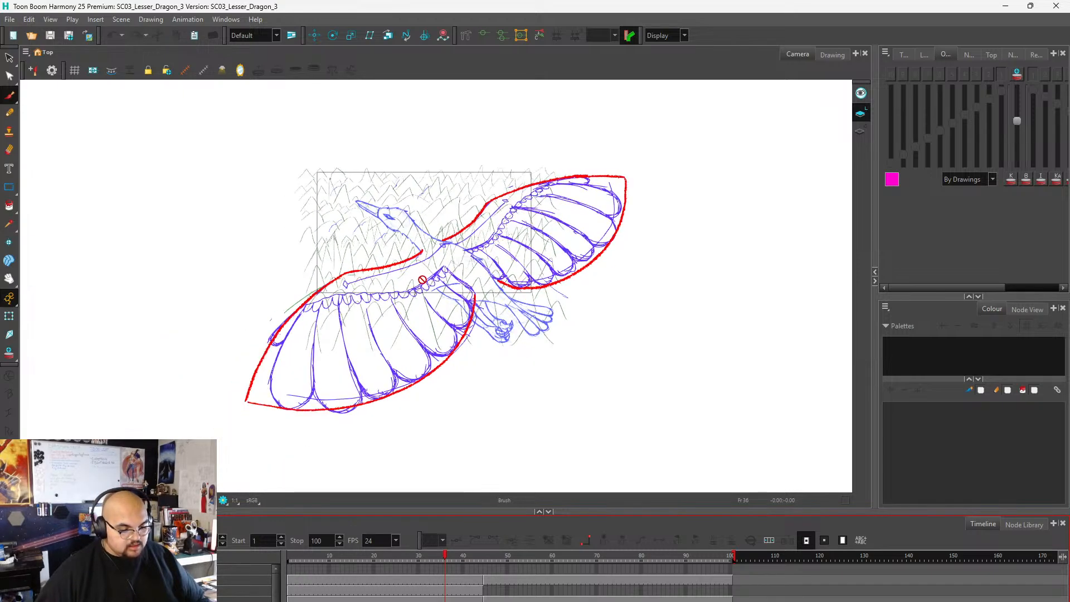
{"action": "scroll", "coordinate": [467, 315], "scroll_direction": "up", "scroll_amount": 1}
{"action": "scroll", "coordinate": [287, 315], "scroll_direction": "up", "scroll_amount": 1}
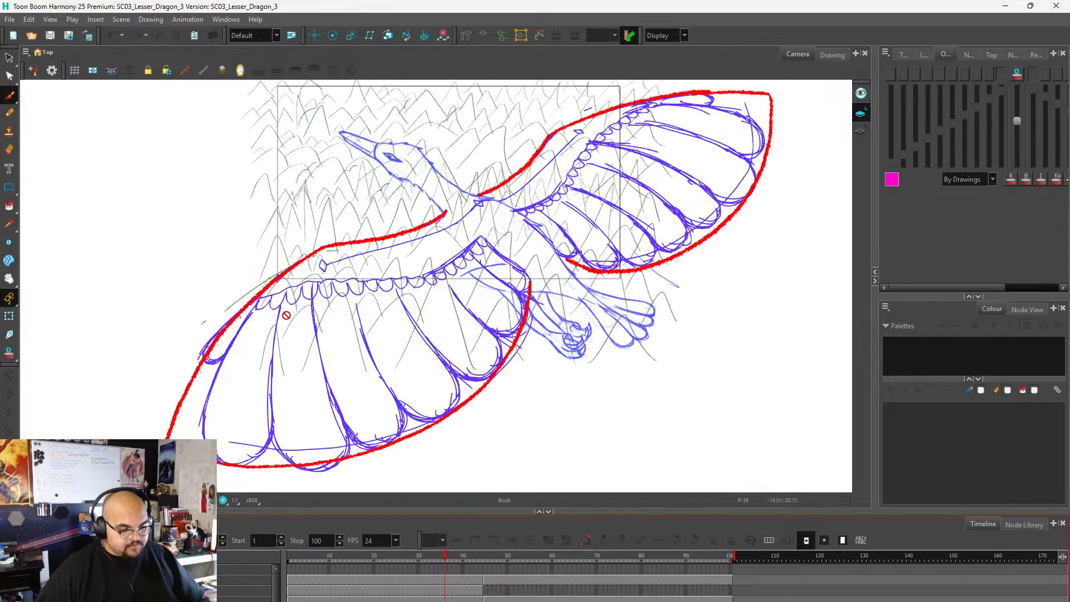
{"action": "scroll", "coordinate": [288, 316], "scroll_direction": "down", "scroll_amount": 1}
{"action": "scroll", "coordinate": [380, 274], "scroll_direction": "up", "scroll_amount": 1}
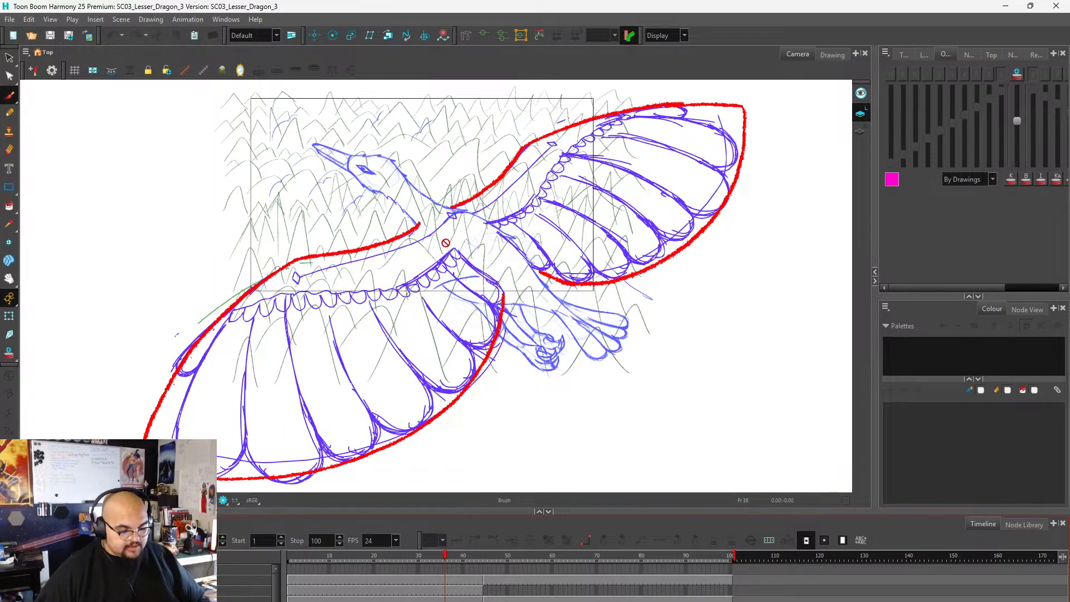
{"action": "scroll", "coordinate": [507, 222], "scroll_direction": "down", "scroll_amount": 1}
{"action": "scroll", "coordinate": [412, 278], "scroll_direction": "up", "scroll_amount": 1}
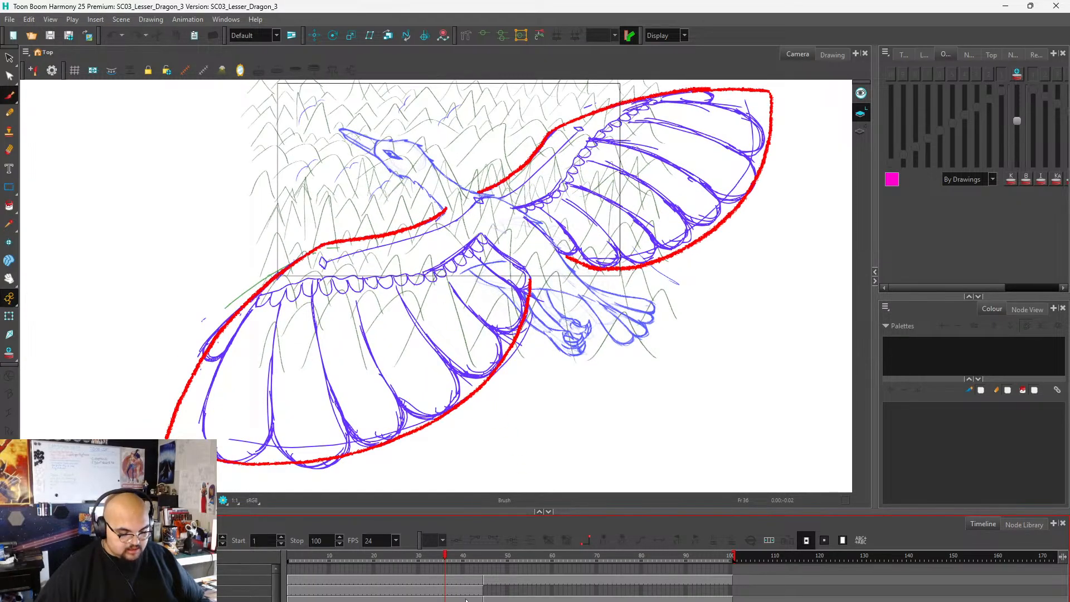
Delete the second pose's drawings from frame 45 through frame 100 across the drawing layers.
{"action": "left_click", "coordinate": [485, 557]}
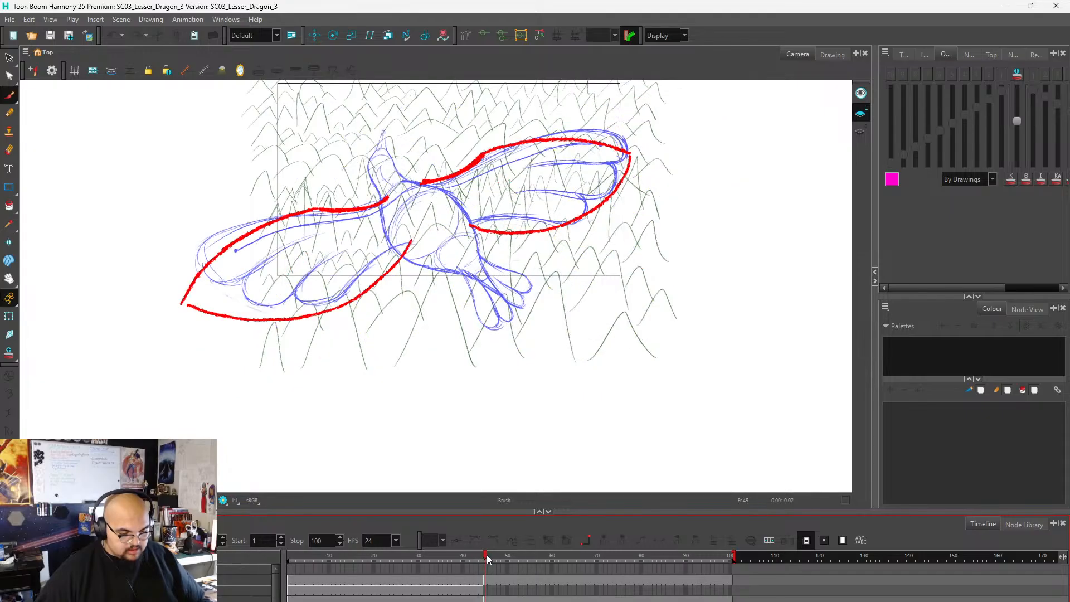
{"action": "left_click", "coordinate": [464, 556]}
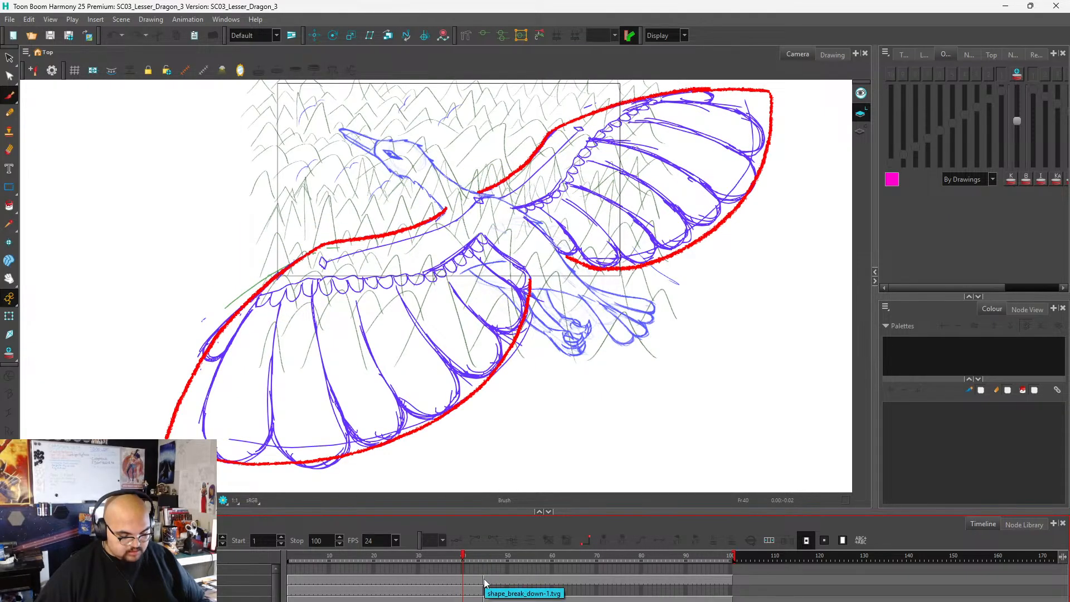
{"action": "left_click_drag", "start_coordinate": [485, 583], "coordinate": [733, 600]}
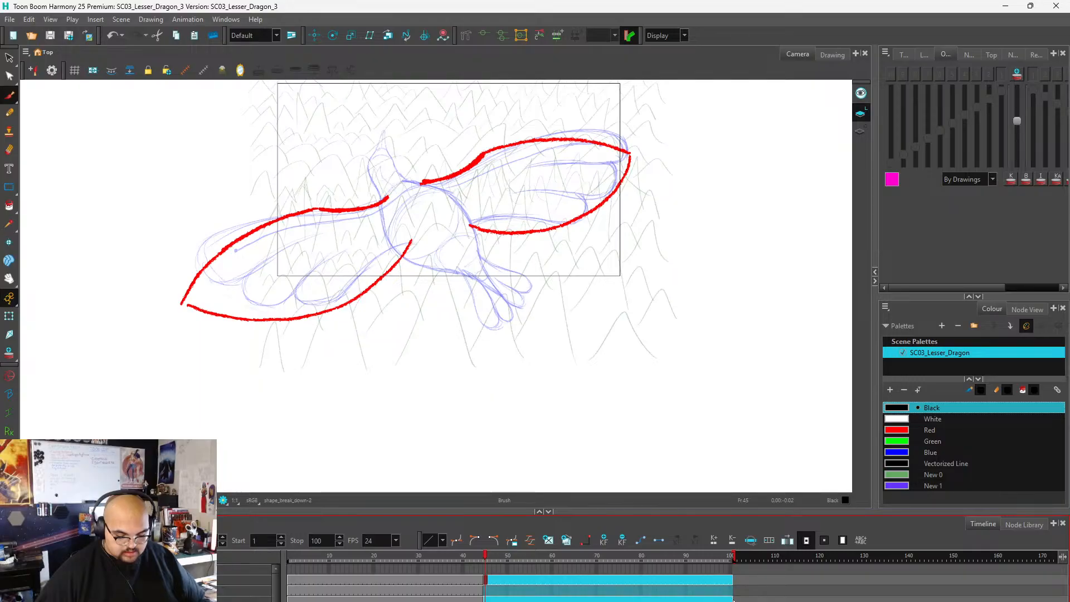
{"action": "right_click", "coordinate": [732, 599]}
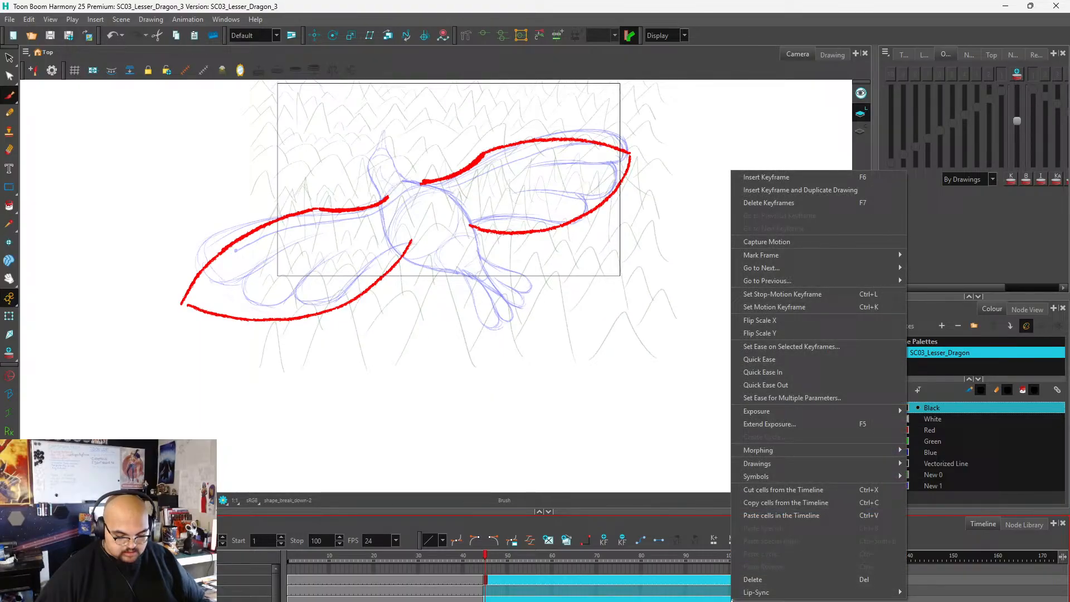
{"action": "left_click", "coordinate": [748, 575]}
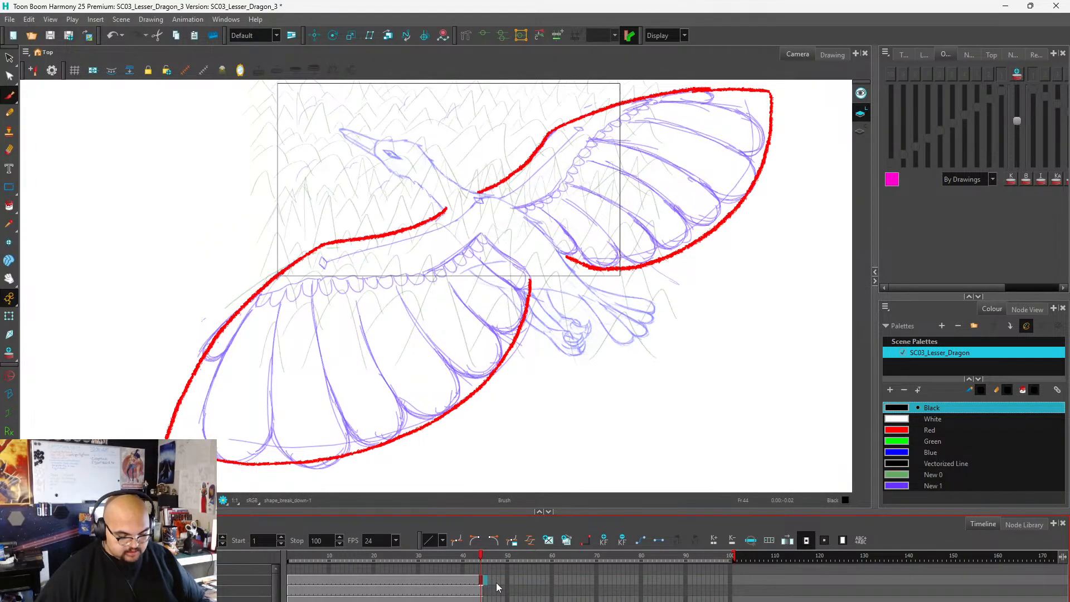
Scrub the timeline through frame 100 and back to frame 1 to check the frames where the second pose was removed.
{"action": "mouse_move", "coordinate": [483, 565]}
{"action": "left_mouse_down"}
{"action": "mouse_move", "coordinate": [435, 558]}
{"action": "mouse_move", "coordinate": [732, 555]}
{"action": "left_mouse_up"}
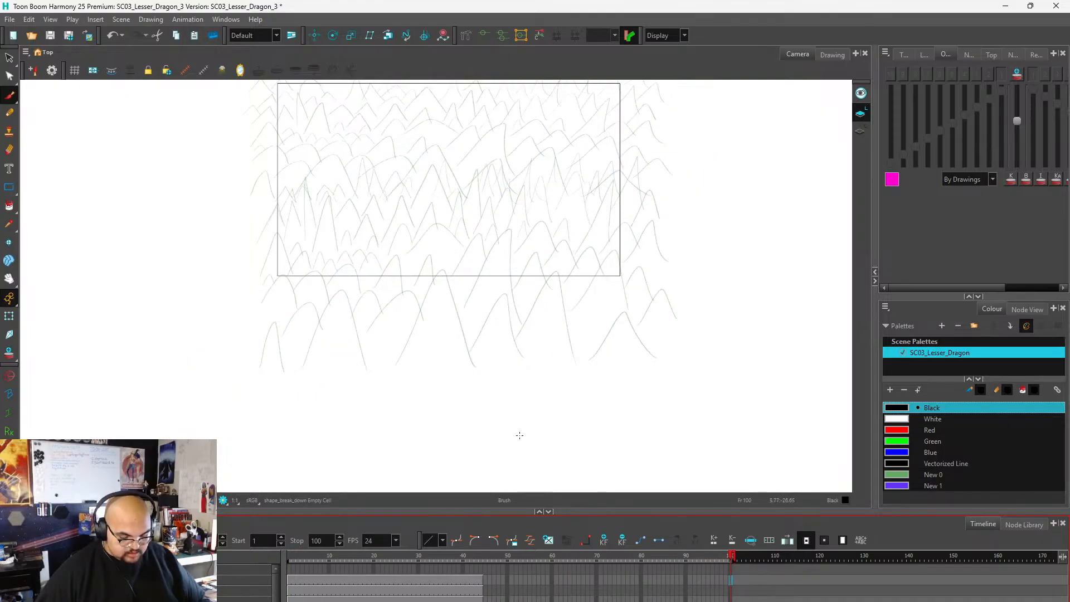
{"action": "left_click", "coordinate": [465, 594]}
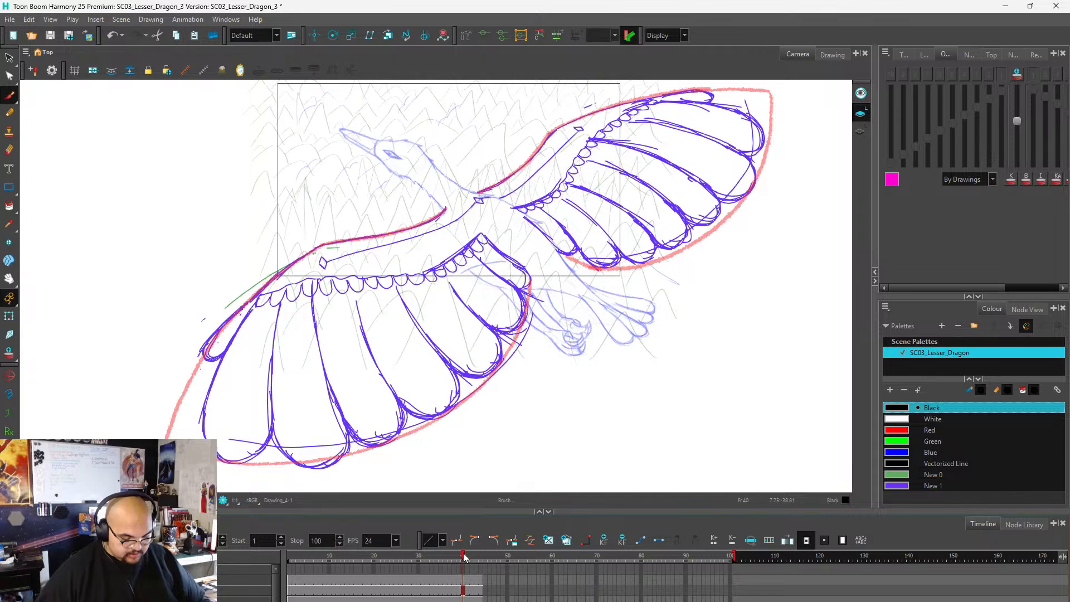
{"action": "mouse_move", "coordinate": [467, 557]}
{"action": "left_mouse_down"}
{"action": "mouse_move", "coordinate": [258, 561]}
{"action": "mouse_move", "coordinate": [558, 567]}
{"action": "left_mouse_up"}
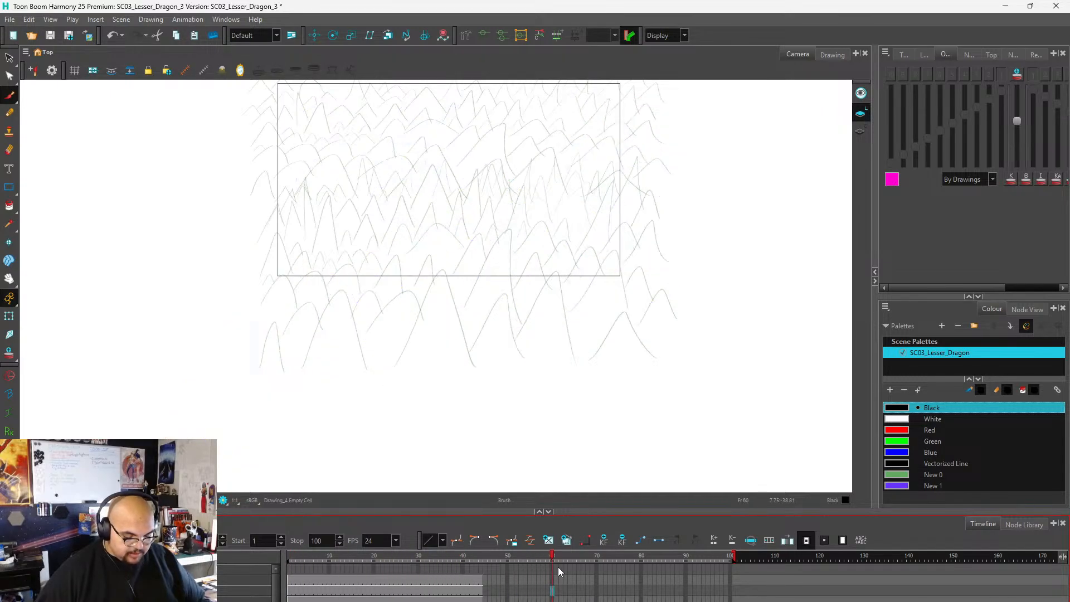
{"action": "left_click_drag", "start_coordinate": [721, 565], "coordinate": [276, 572]}
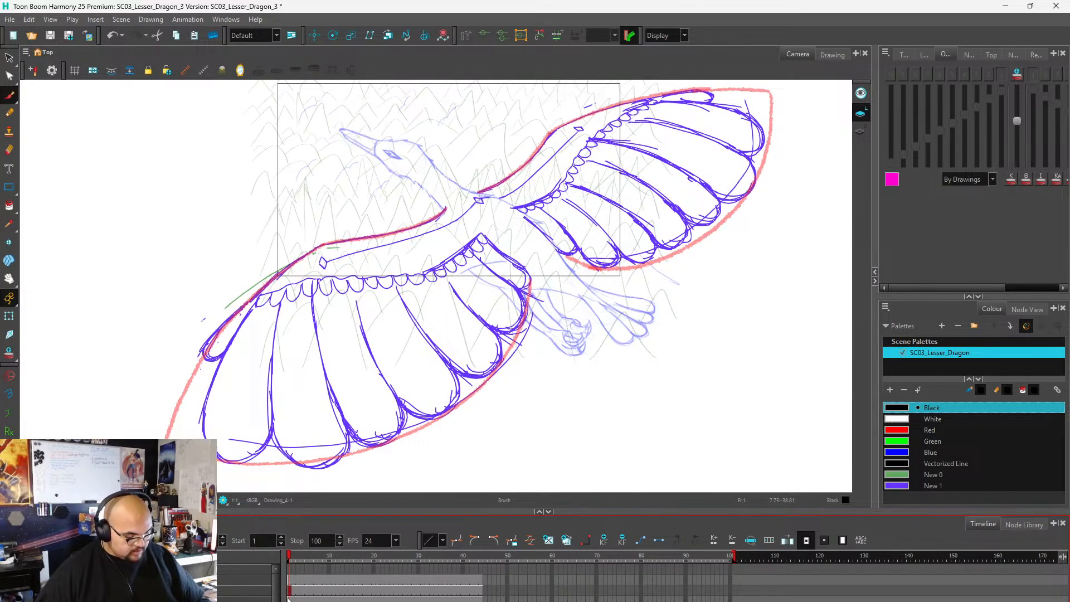
Check the creature's body drawing and the detailed wing drawing on their separate layers at frame 1.
{"action": "left_click", "coordinate": [139, 599]}
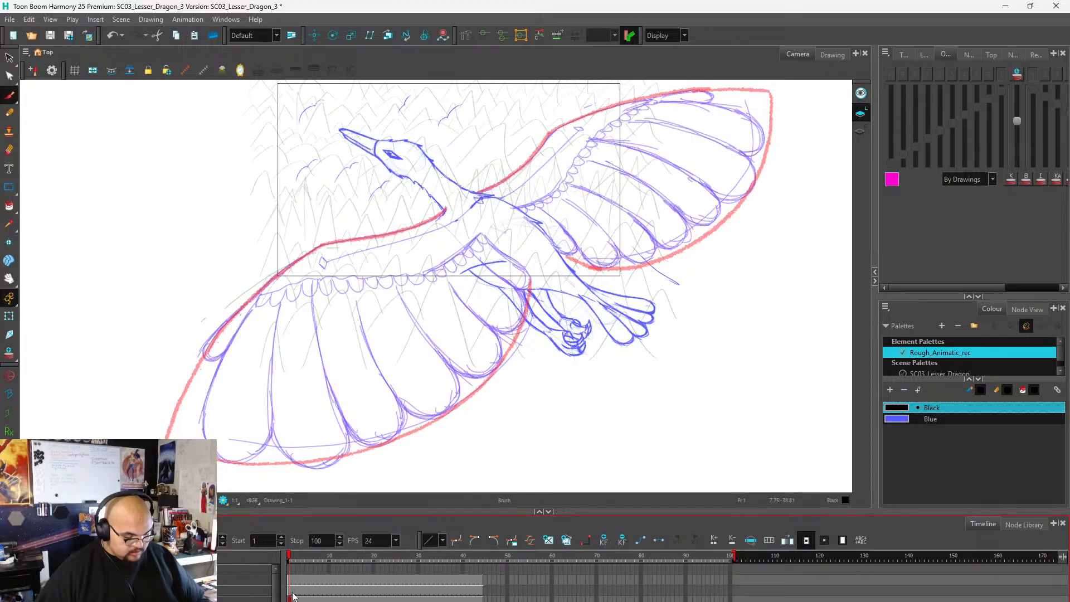
{"action": "left_click", "coordinate": [306, 582]}
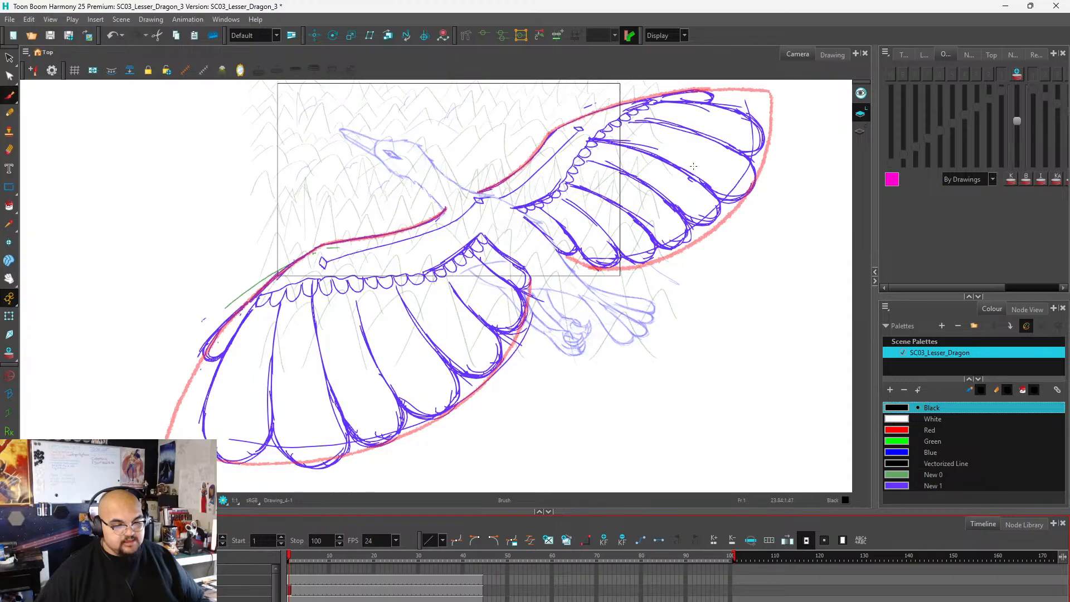
{"action": "scroll", "coordinate": [552, 258], "scroll_direction": "down", "scroll_amount": 2}
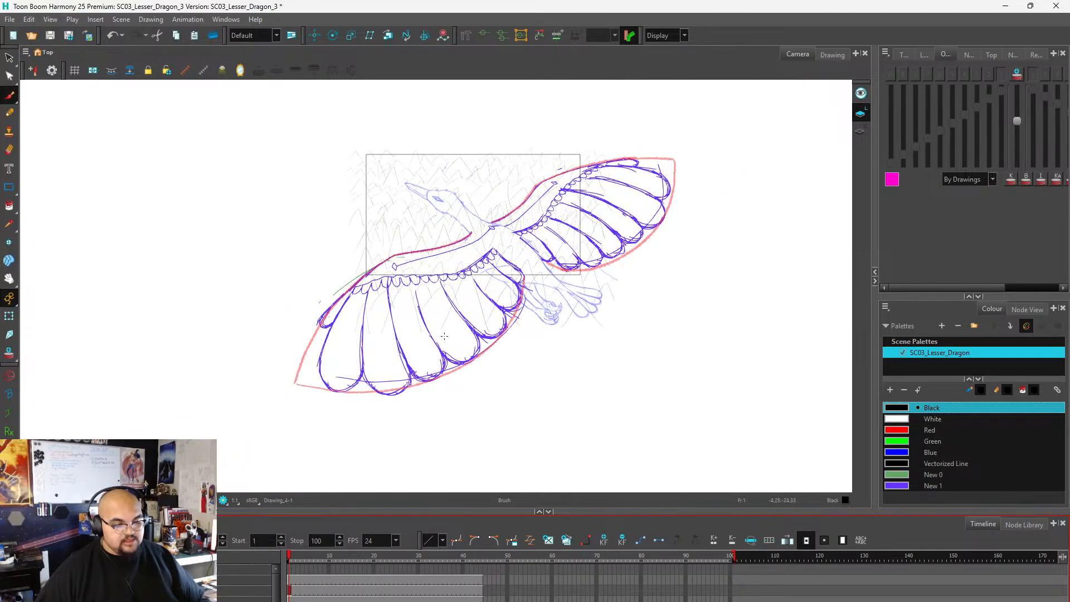
{"action": "scroll", "coordinate": [538, 329], "scroll_direction": "up", "scroll_amount": 1}
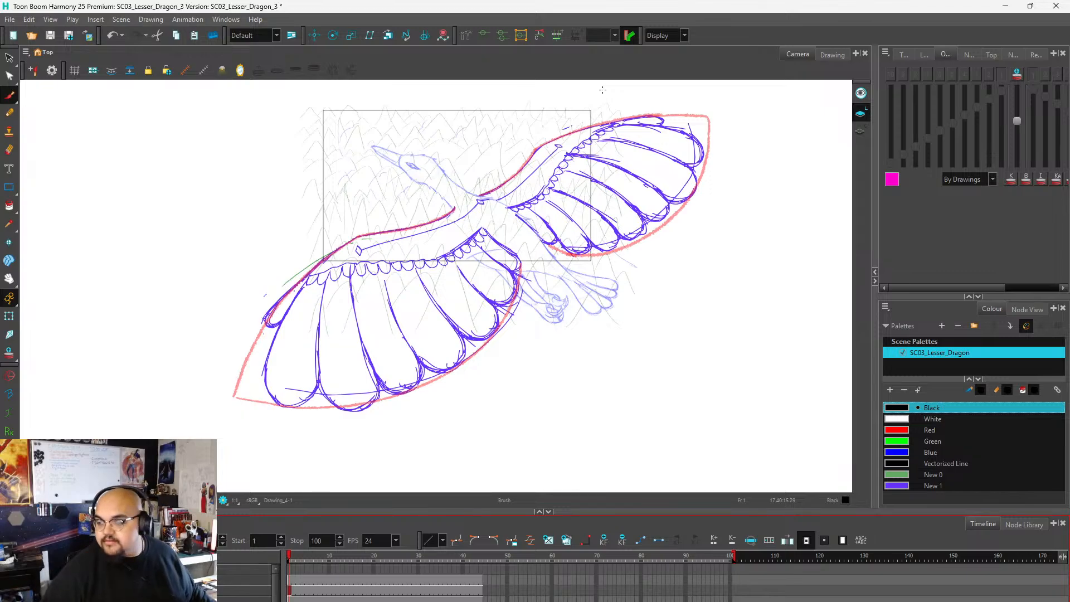
{"action": "scroll", "coordinate": [303, 393], "scroll_direction": "down", "scroll_amount": 2}
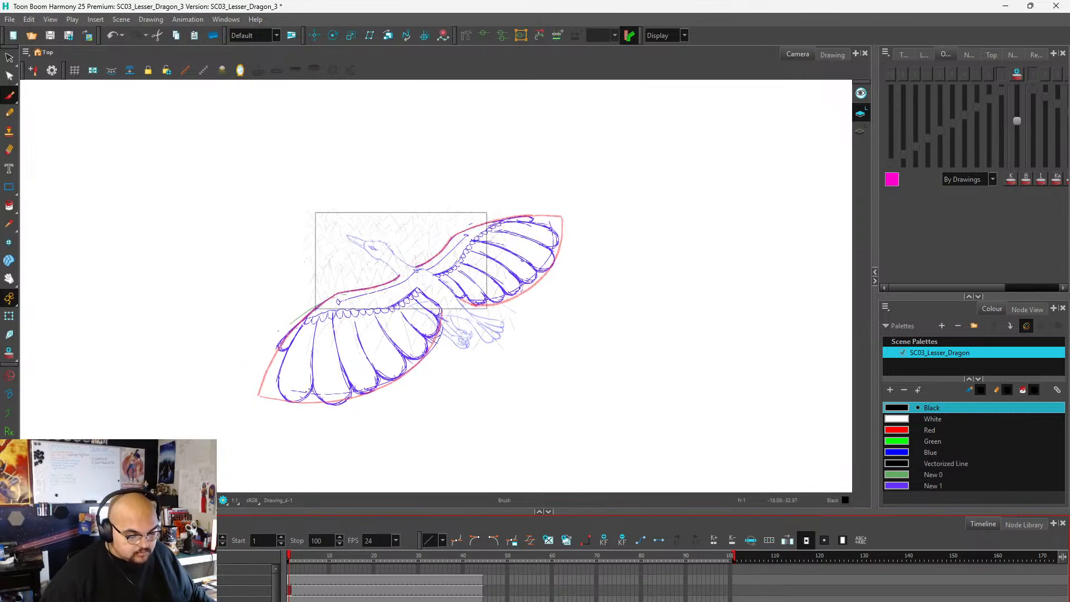
{"action": "scroll", "coordinate": [429, 358], "scroll_direction": "up", "scroll_amount": 2}
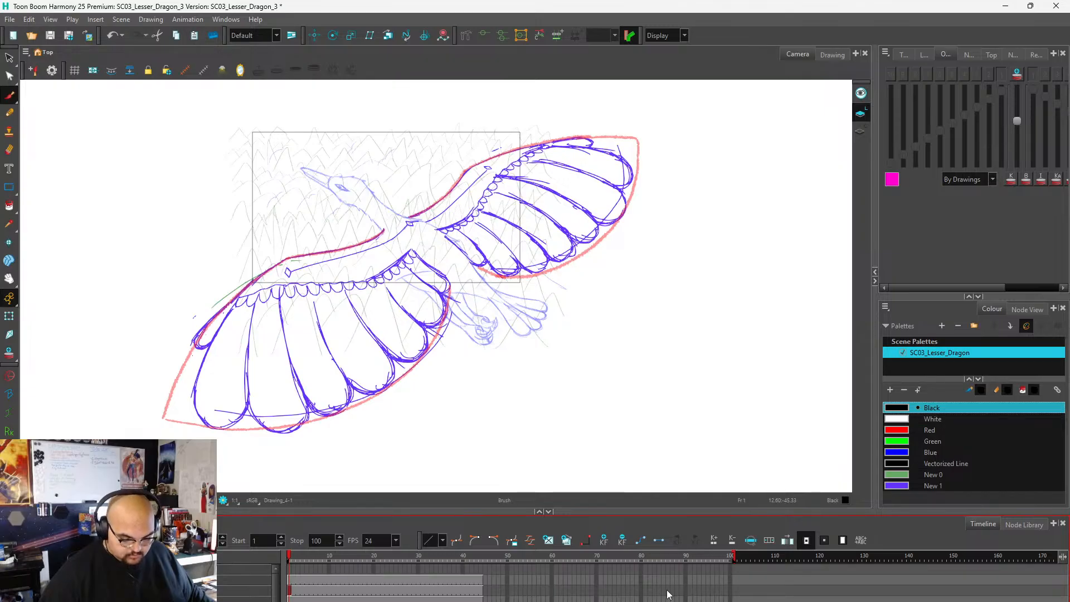
{"action": "left_click", "coordinate": [732, 585]}
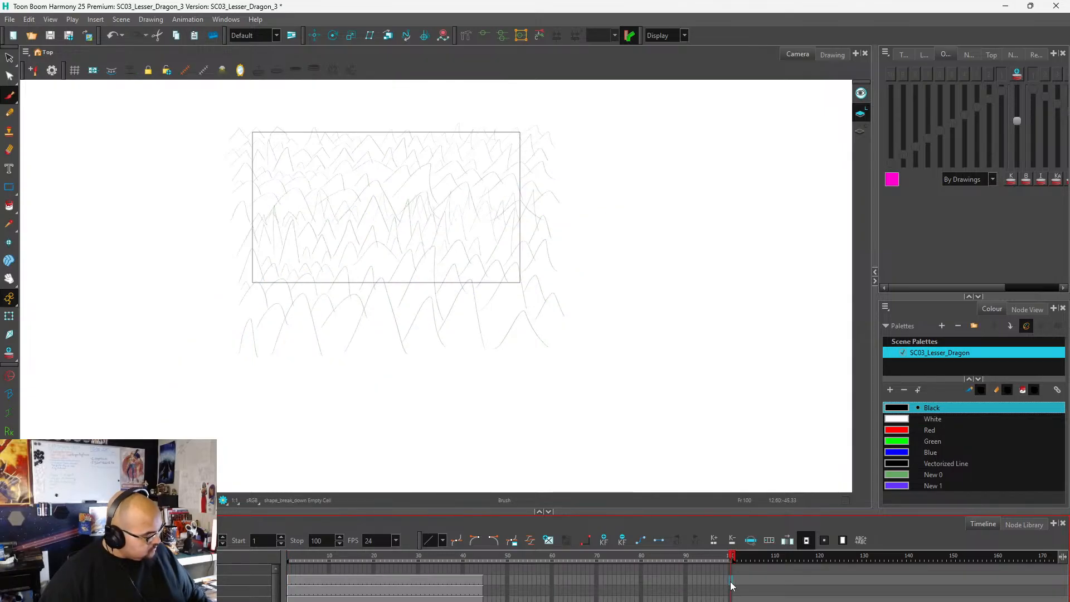
{"action": "key", "text": "F5"}
{"action": "left_click", "coordinate": [731, 600]}
{"action": "key", "text": "F5"}
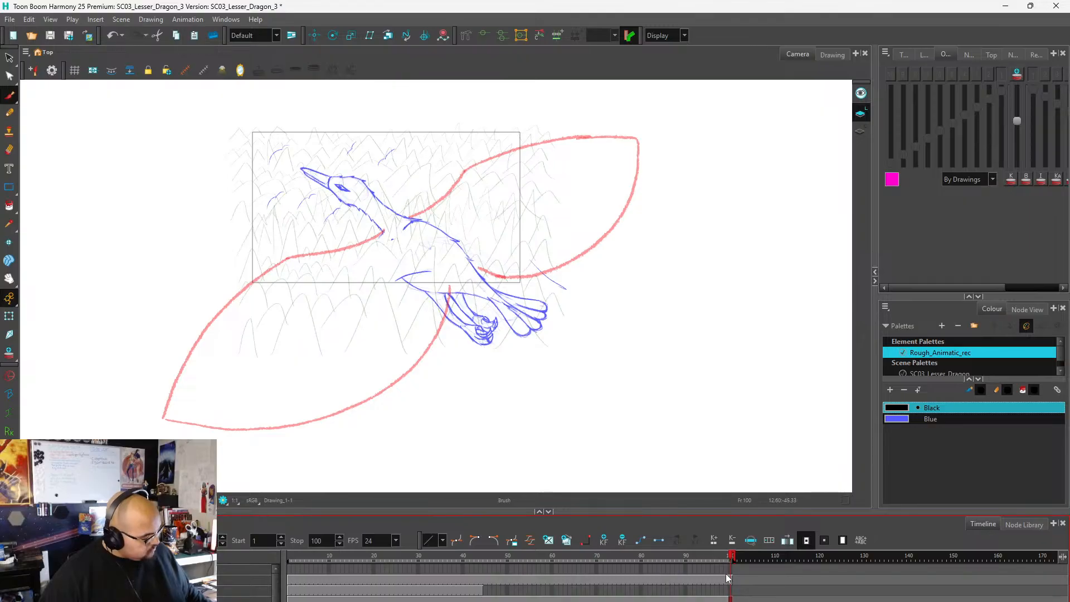
{"action": "key", "text": "ctrl+z"}
{"action": "key", "text": "ctrl+z"}
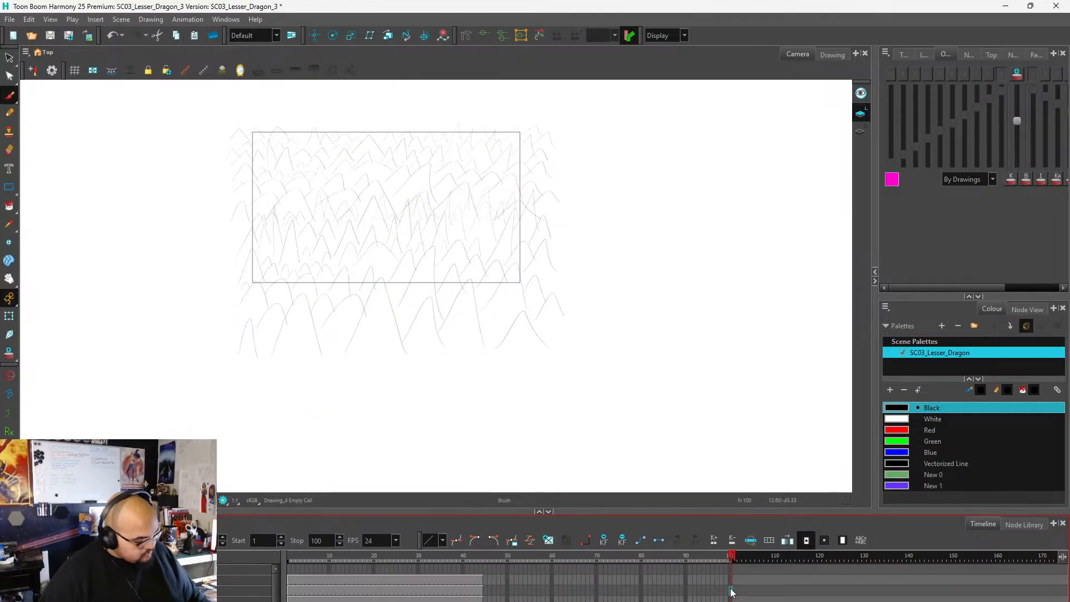
Extend the exposure of the detailed wing drawing and the creature's body drawing to frame 100.
{"action": "key", "text": "ctrl+shift+z"}
{"action": "left_click", "coordinate": [731, 599]}
{"action": "key", "text": "F5"}
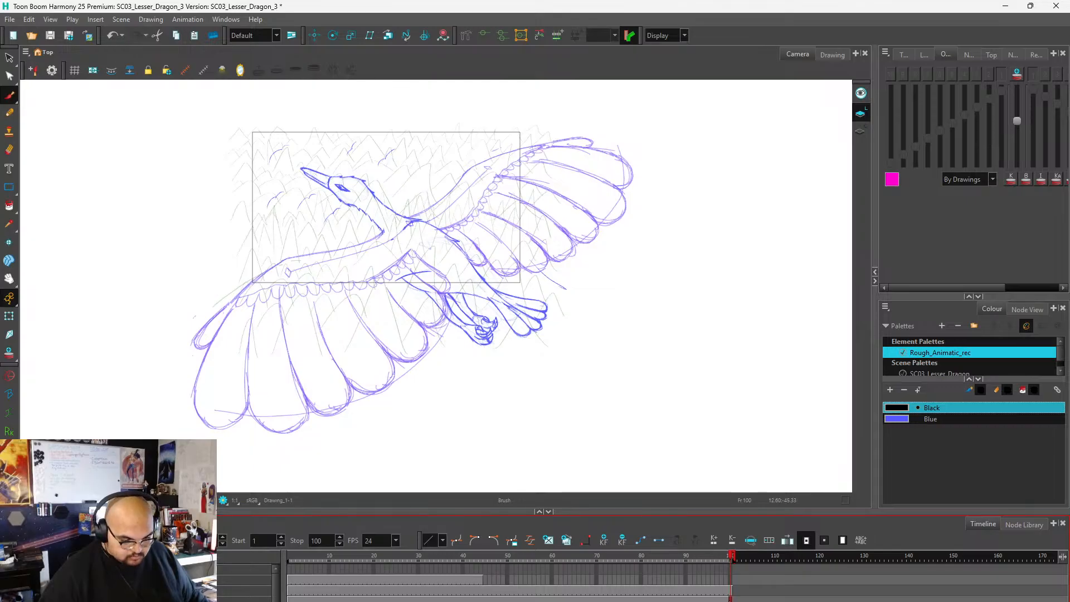
{"action": "mouse_move", "coordinate": [732, 559]}
{"action": "left_mouse_down"}
{"action": "mouse_move", "coordinate": [304, 574]}
{"action": "mouse_move", "coordinate": [601, 574]}
{"action": "mouse_move", "coordinate": [295, 574]}
{"action": "mouse_move", "coordinate": [730, 575]}
{"action": "mouse_move", "coordinate": [326, 594]}
{"action": "mouse_move", "coordinate": [700, 593]}
{"action": "left_mouse_up"}
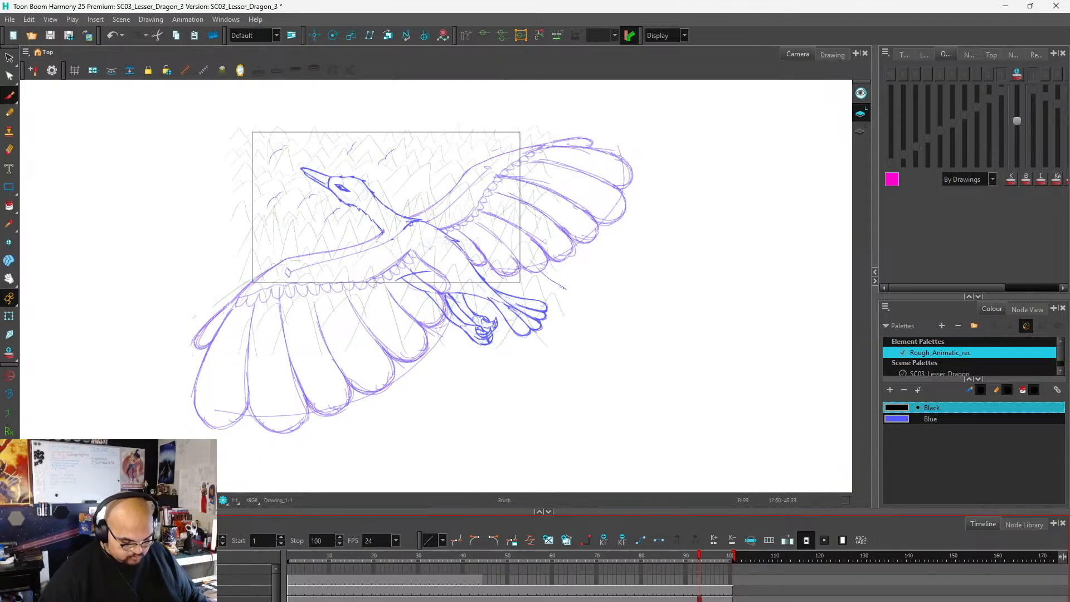
Shrink the creature's body drawing at frame 1 to about two thirds size and reposition it between the wings.
{"action": "left_click", "coordinate": [294, 596]}
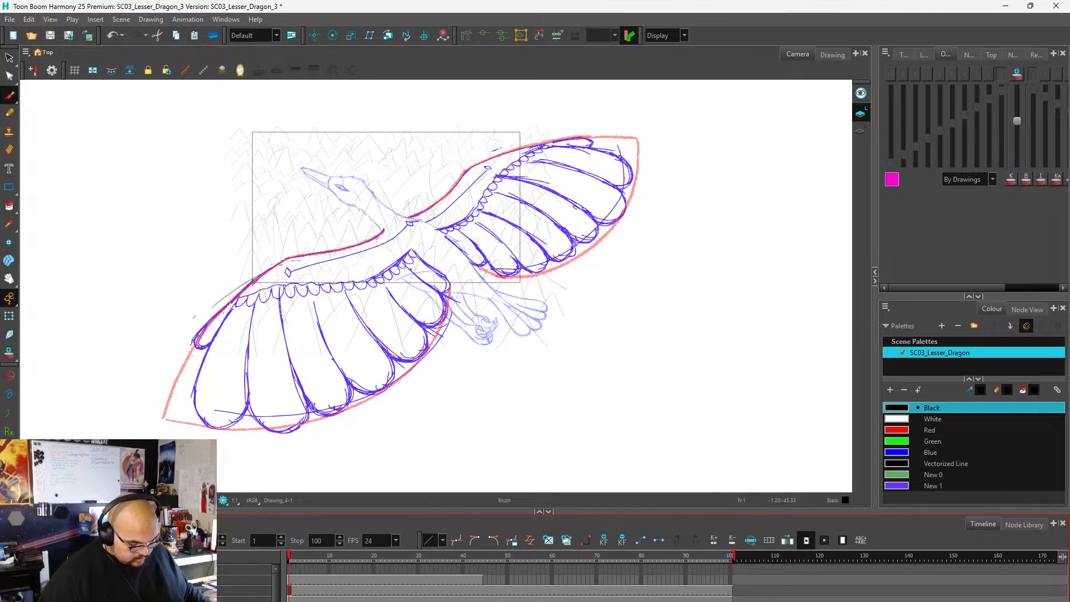
{"action": "left_click", "coordinate": [292, 600]}
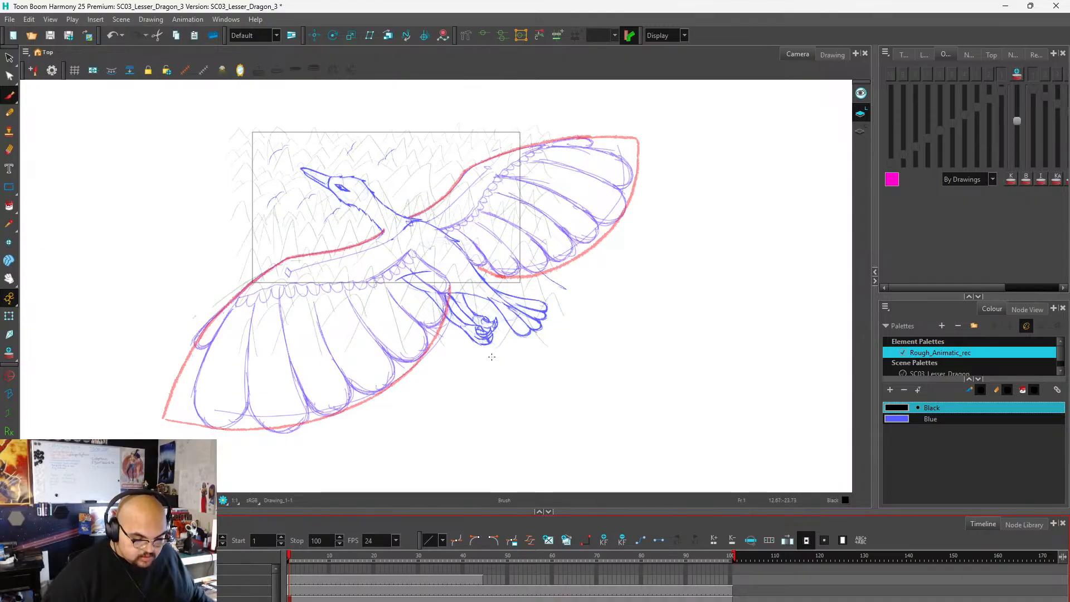
{"action": "key", "text": "alt+s"}
{"action": "mouse_move", "coordinate": [466, 360]}
{"action": "left_mouse_down"}
{"action": "mouse_move", "coordinate": [497, 359]}
{"action": "mouse_move", "coordinate": [455, 158]}
{"action": "mouse_move", "coordinate": [326, 317]}
{"action": "mouse_move", "coordinate": [509, 359]}
{"action": "mouse_move", "coordinate": [370, 119]}
{"action": "mouse_move", "coordinate": [399, 365]}
{"action": "mouse_move", "coordinate": [468, 385]}
{"action": "mouse_move", "coordinate": [543, 279]}
{"action": "mouse_move", "coordinate": [490, 231]}
{"action": "mouse_move", "coordinate": [323, 159]}
{"action": "mouse_move", "coordinate": [303, 173]}
{"action": "mouse_move", "coordinate": [346, 207]}
{"action": "mouse_move", "coordinate": [336, 222]}
{"action": "mouse_move", "coordinate": [252, 241]}
{"action": "mouse_move", "coordinate": [346, 256]}
{"action": "mouse_move", "coordinate": [511, 365]}
{"action": "mouse_move", "coordinate": [549, 301]}
{"action": "left_mouse_up"}
{"action": "left_click", "coordinate": [468, 384]}
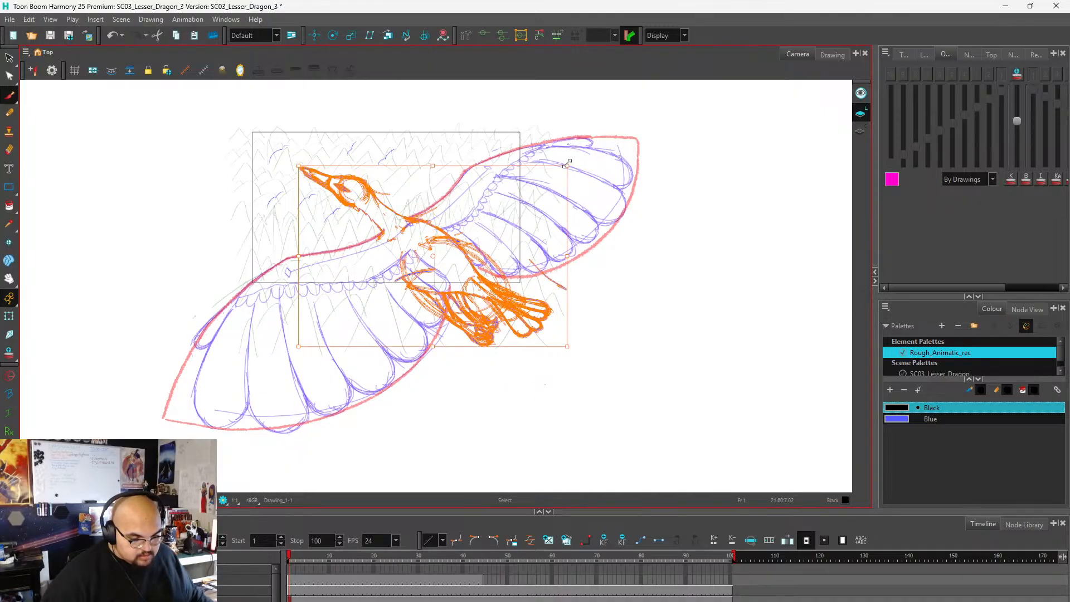
{"action": "mouse_move", "coordinate": [567, 166]}
{"action": "left_mouse_down"}
{"action": "mouse_move", "coordinate": [488, 238]}
{"action": "mouse_move", "coordinate": [478, 226]}
{"action": "left_mouse_up"}
{"action": "left_click_drag", "start_coordinate": [431, 316], "coordinate": [465, 255]}
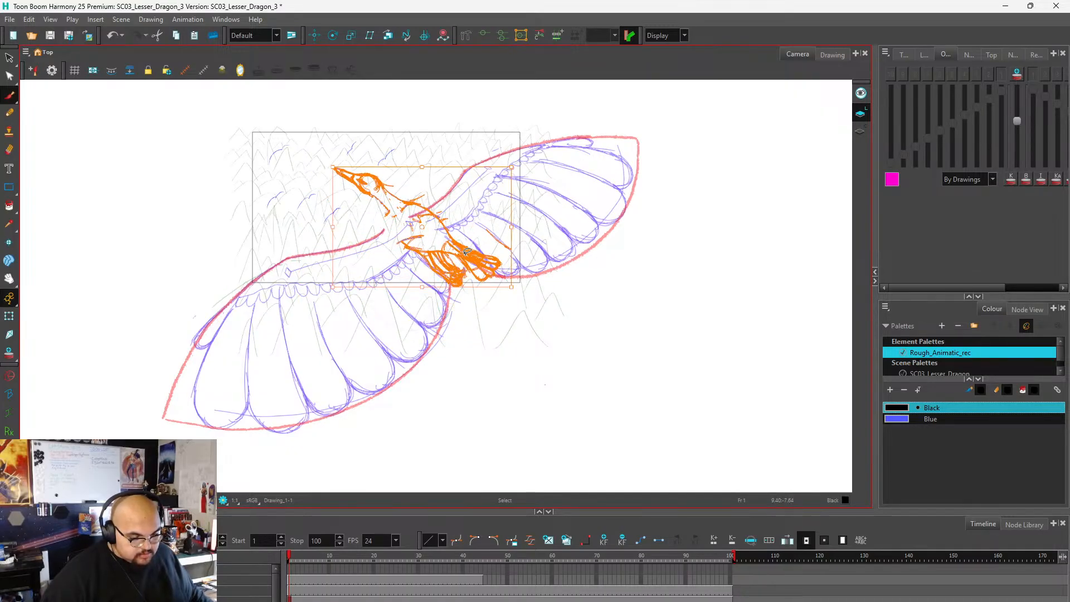
{"action": "key", "text": "alt+b"}
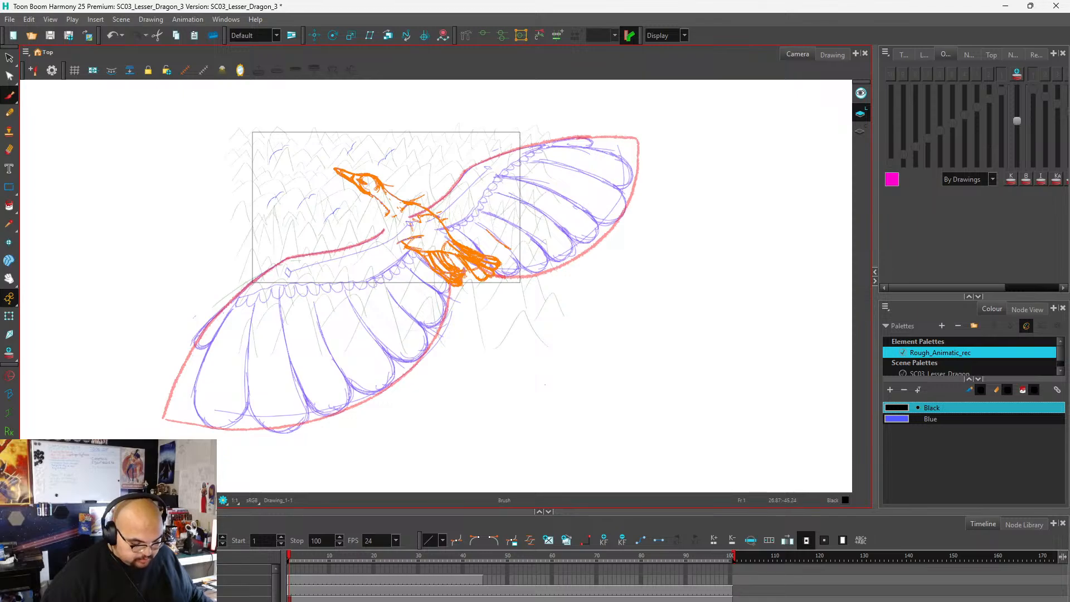
Scale down the detailed wing drawing slightly at frame 1 and align its wing roots with the smaller body.
{"action": "left_click", "coordinate": [291, 590]}
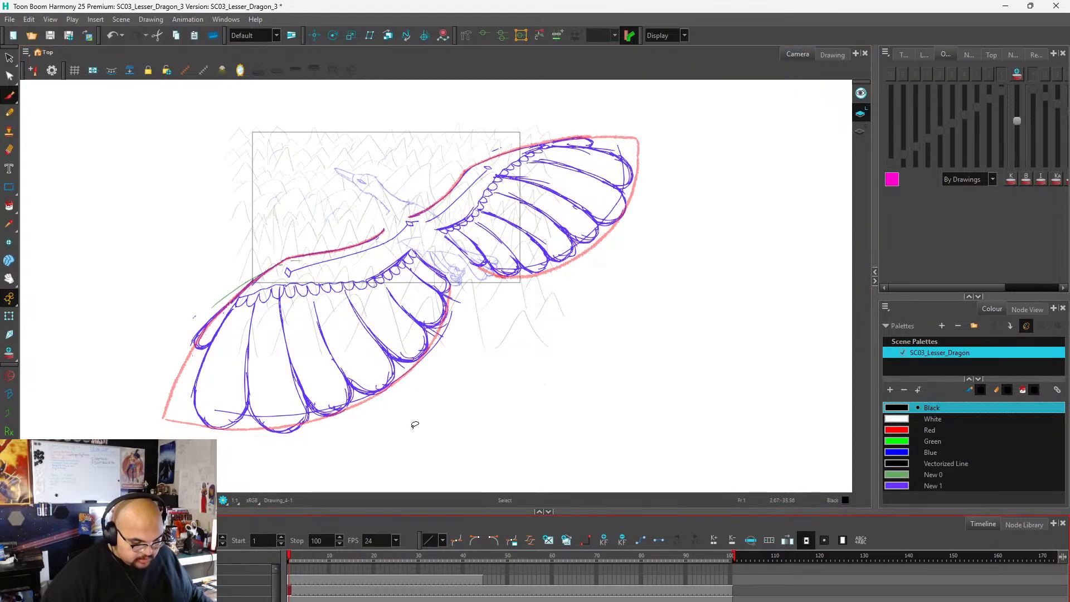
{"action": "key", "text": "alt+s"}
{"action": "mouse_move", "coordinate": [417, 427]}
{"action": "left_mouse_down"}
{"action": "mouse_move", "coordinate": [617, 249]}
{"action": "mouse_move", "coordinate": [614, 131]}
{"action": "mouse_move", "coordinate": [669, 154]}
{"action": "mouse_move", "coordinate": [612, 211]}
{"action": "mouse_move", "coordinate": [675, 225]}
{"action": "mouse_move", "coordinate": [603, 114]}
{"action": "mouse_move", "coordinate": [331, 190]}
{"action": "mouse_move", "coordinate": [180, 293]}
{"action": "mouse_move", "coordinate": [182, 430]}
{"action": "mouse_move", "coordinate": [440, 409]}
{"action": "left_mouse_up"}
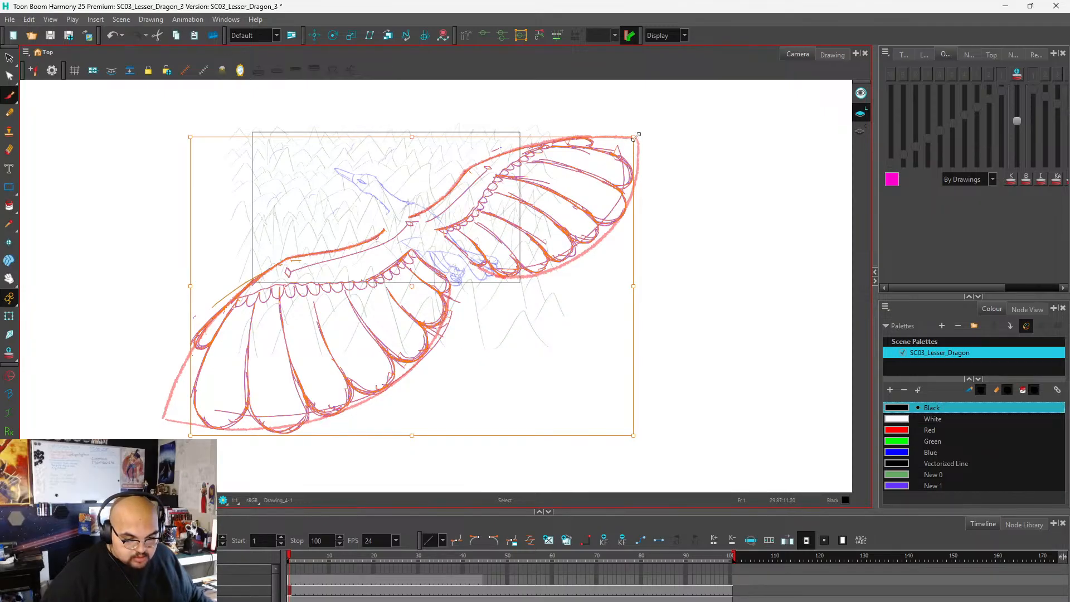
{"action": "left_click_drag", "start_coordinate": [635, 140], "coordinate": [598, 166]}
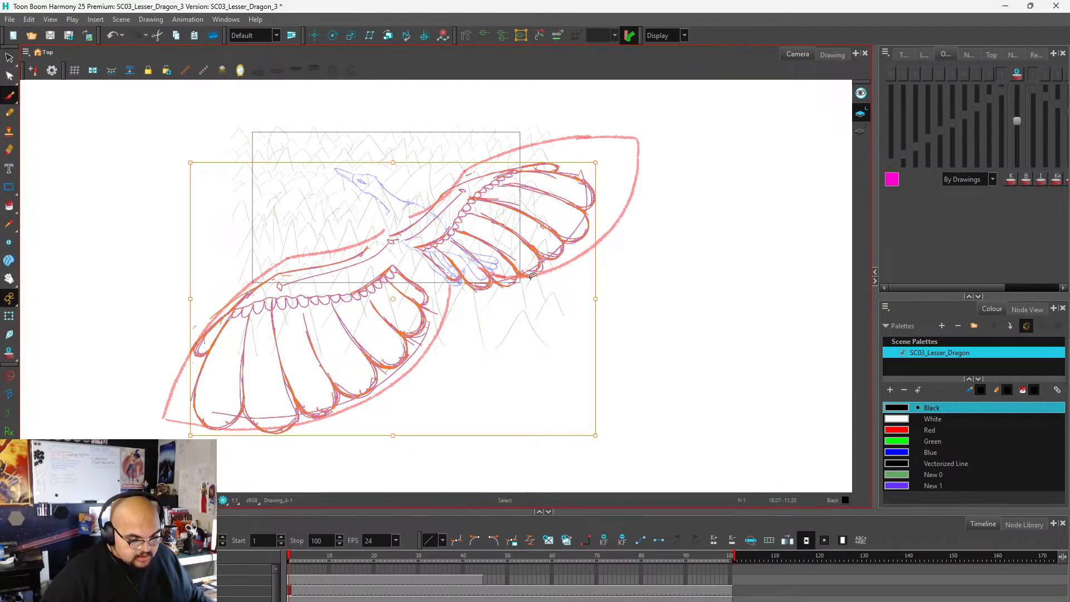
{"action": "left_click_drag", "start_coordinate": [422, 252], "coordinate": [450, 214]}
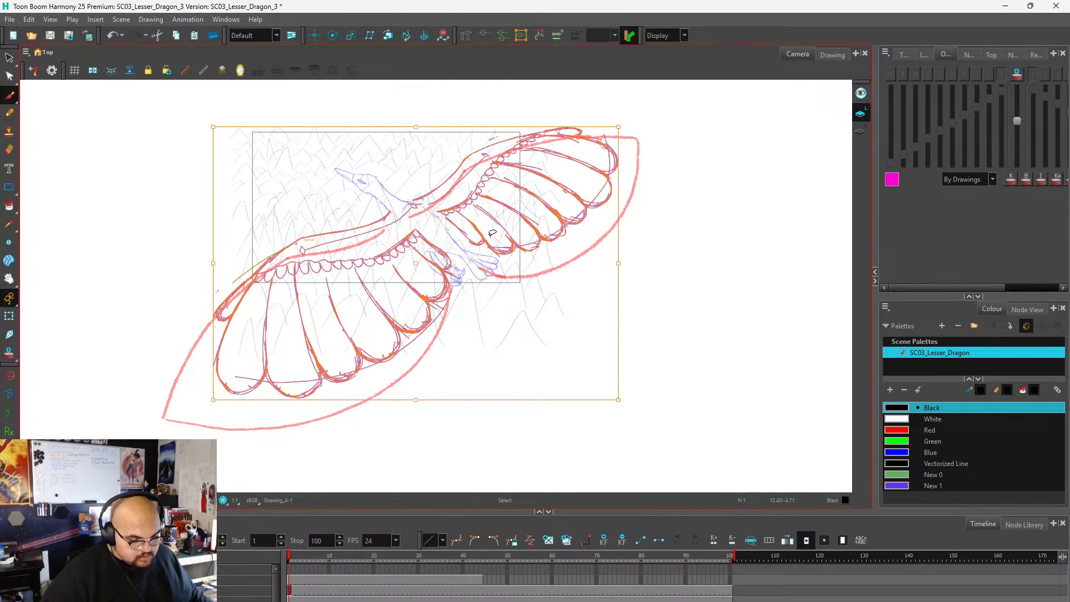
{"action": "scroll", "coordinate": [493, 233], "scroll_direction": "up", "scroll_amount": 3}
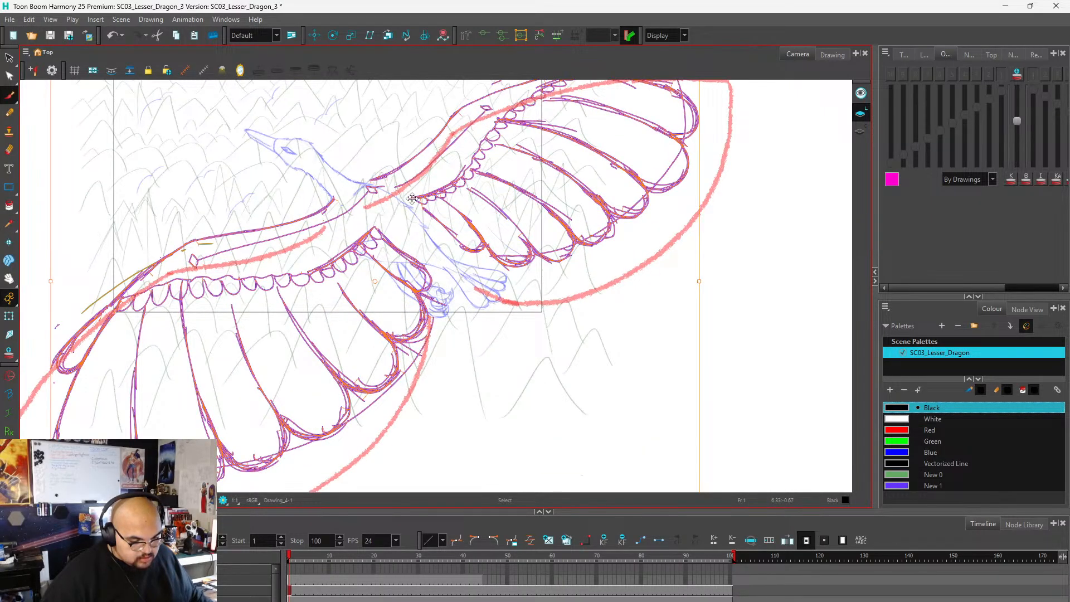
{"action": "left_click_drag", "start_coordinate": [412, 198], "coordinate": [407, 201]}
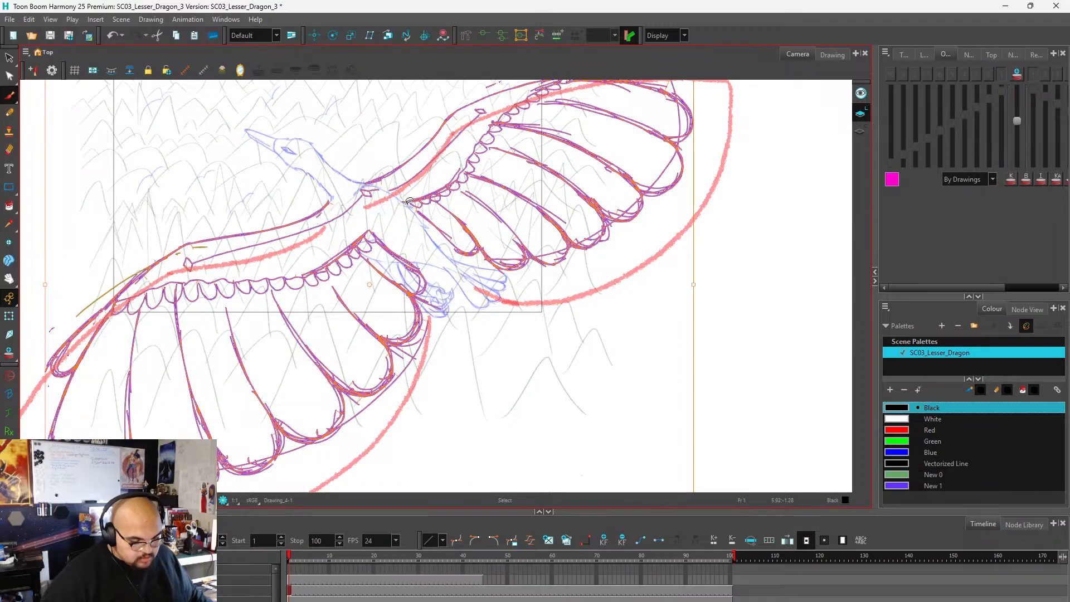
{"action": "scroll", "coordinate": [410, 202], "scroll_direction": "down", "scroll_amount": 3}
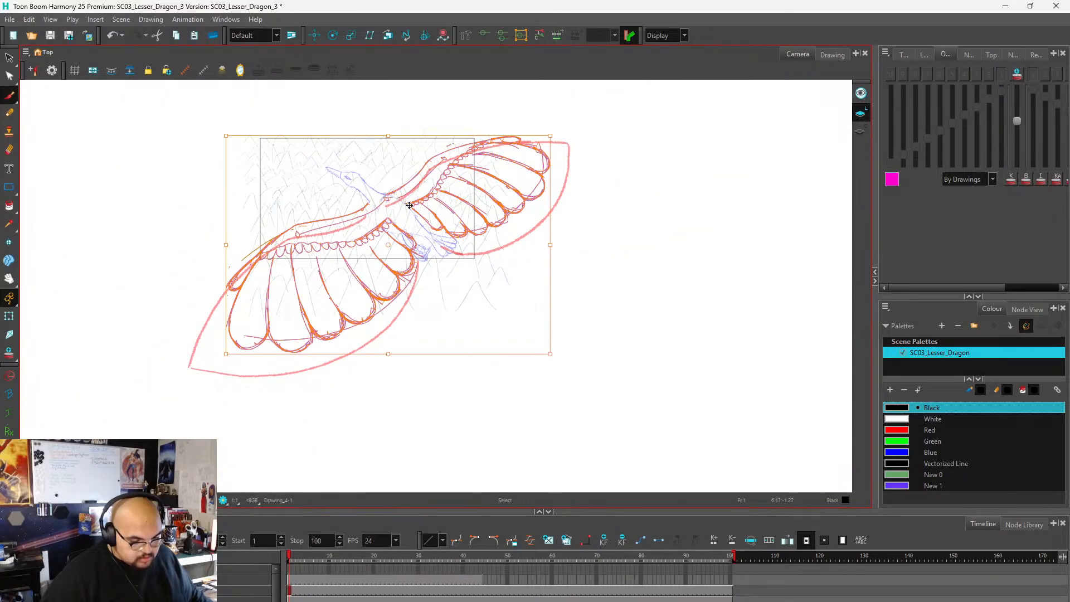
{"action": "scroll", "coordinate": [411, 205], "scroll_direction": "up", "scroll_amount": 5}
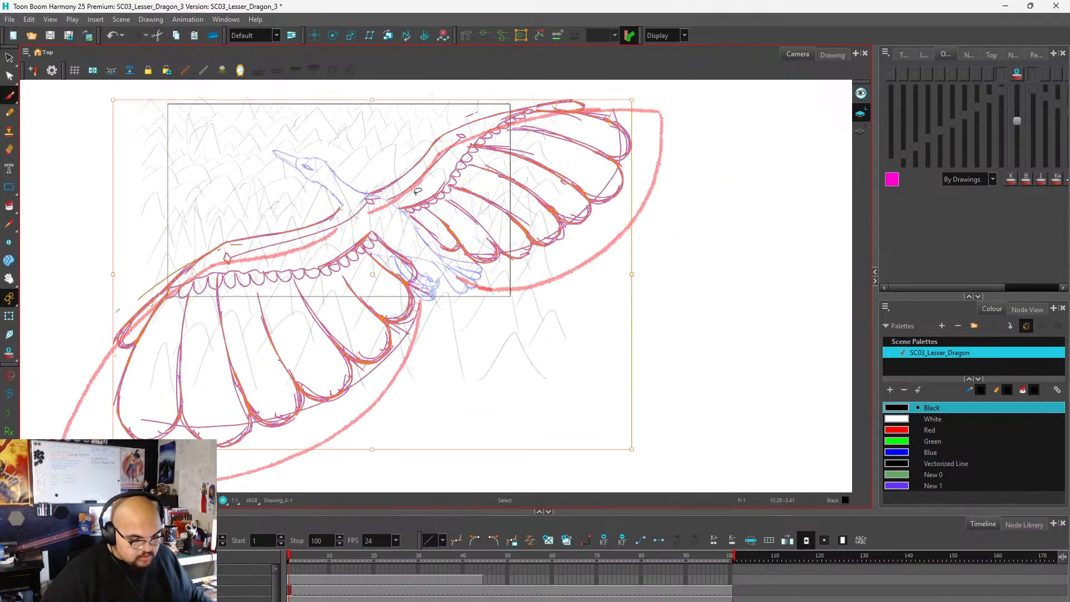
{"action": "scroll", "coordinate": [410, 205], "scroll_direction": "down", "scroll_amount": 2}
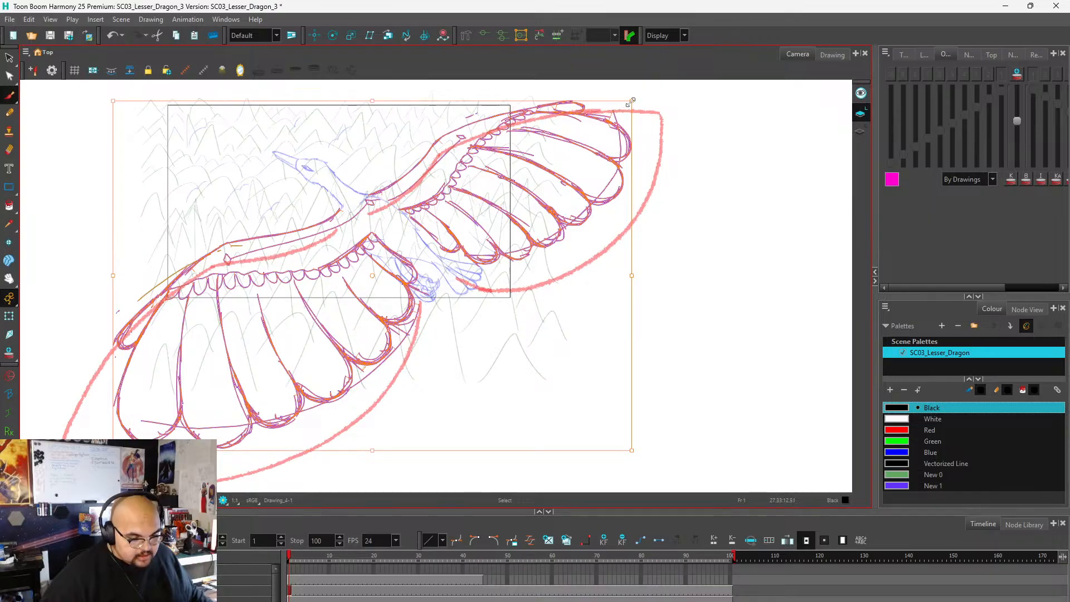
Shrink the detailed wing drawing further to suit the reduced body and move it back onto the creature's shoulders.
{"action": "left_click_drag", "start_coordinate": [630, 102], "coordinate": [521, 175]}
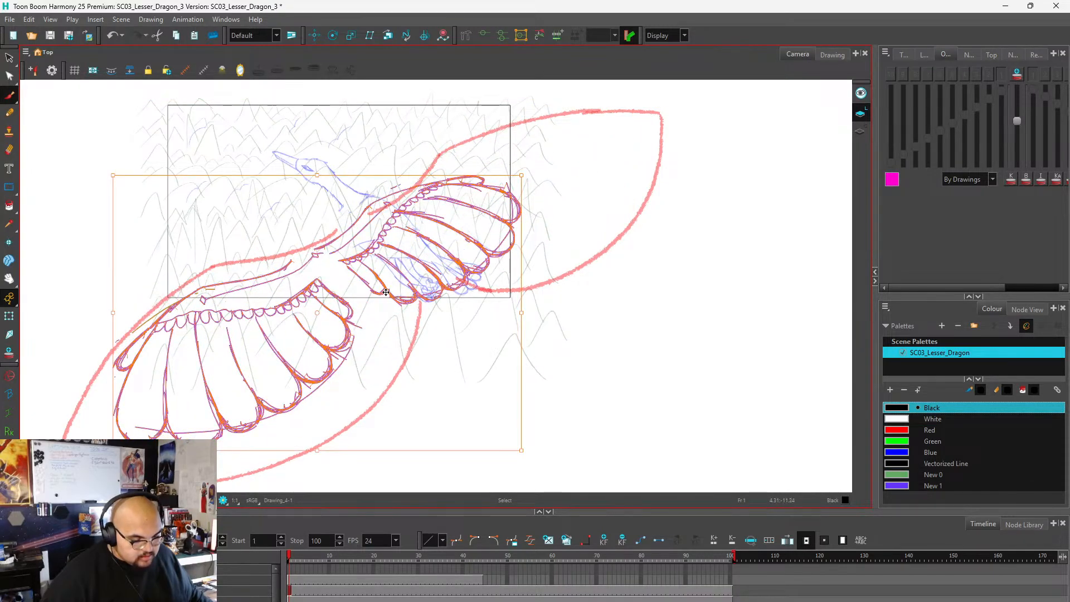
{"action": "left_click_drag", "start_coordinate": [386, 292], "coordinate": [436, 235]}
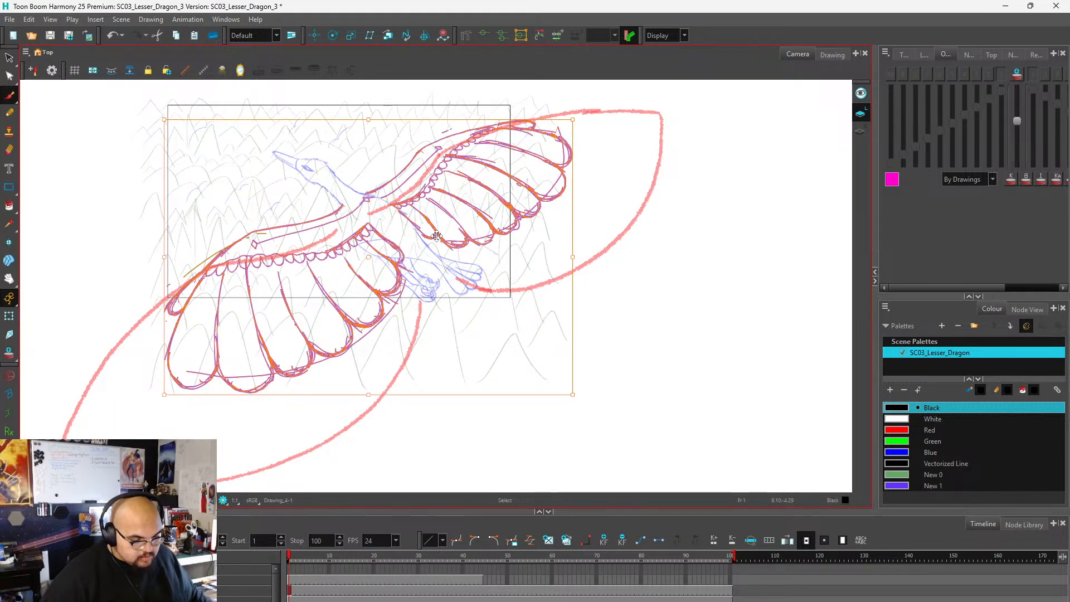
{"action": "scroll", "coordinate": [435, 239], "scroll_direction": "down", "scroll_amount": 3}
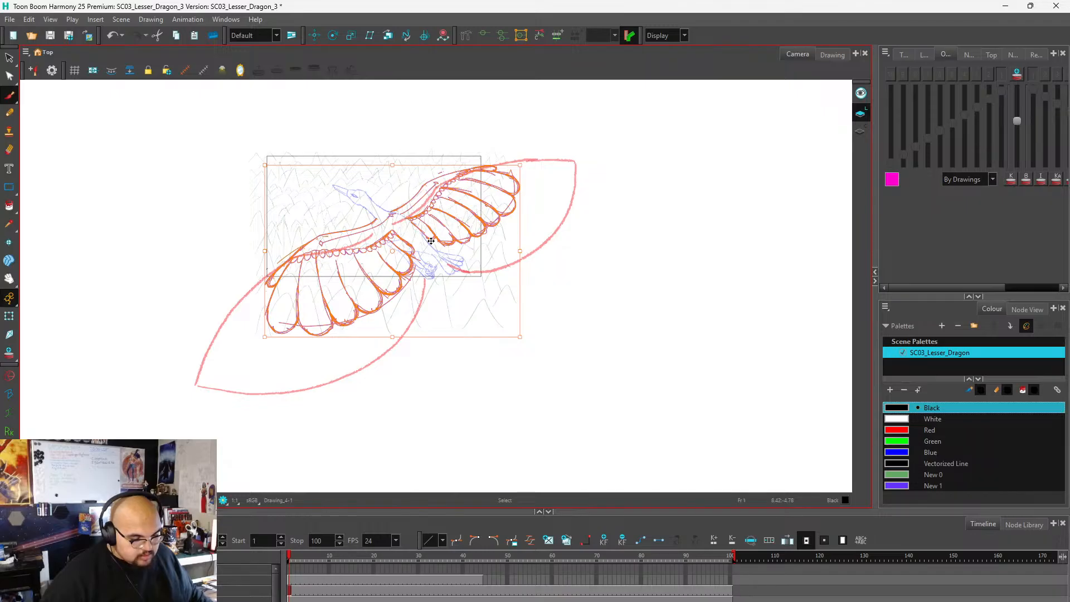
{"action": "key", "text": "alt+b"}
{"action": "scroll", "coordinate": [393, 318], "scroll_direction": "up", "scroll_amount": 2}
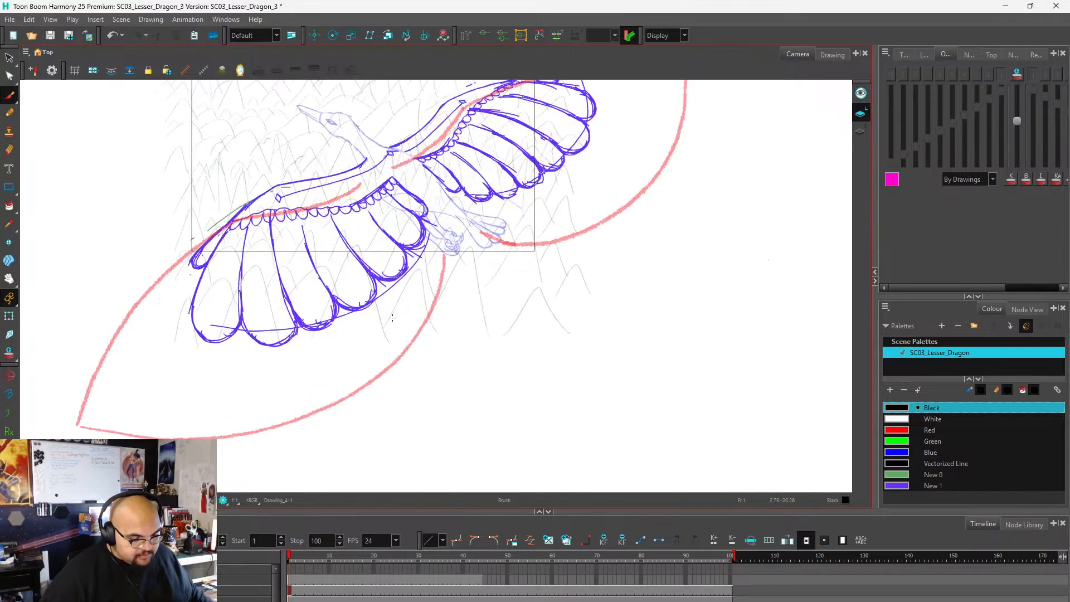
{"action": "scroll", "coordinate": [394, 318], "scroll_direction": "down", "scroll_amount": 1}
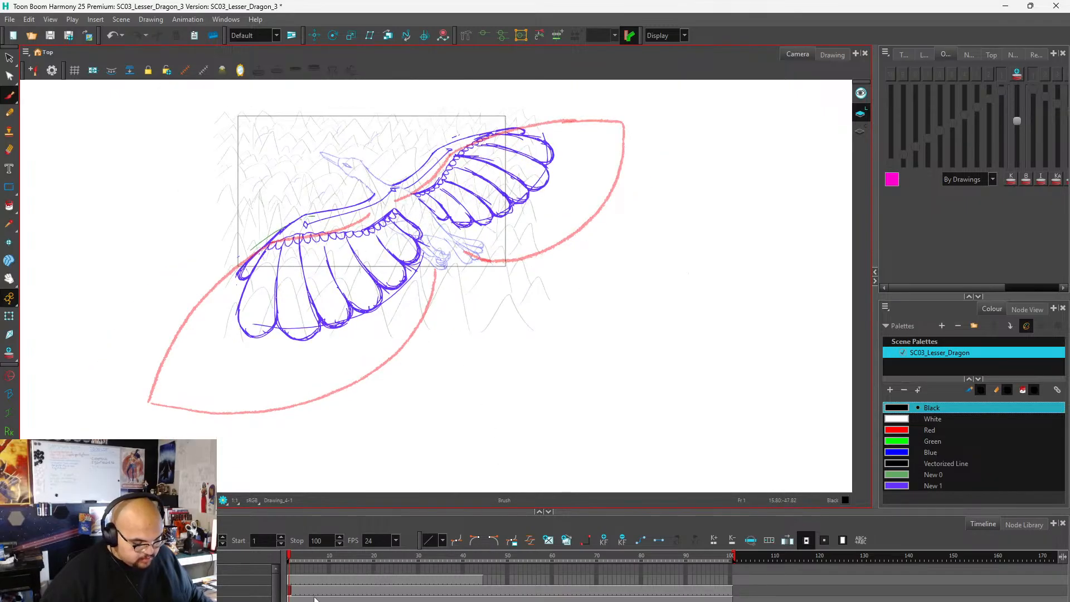
Shrink the red wing shape outline at frame 1 and move it over the resized detailed wings.
{"action": "left_click", "coordinate": [290, 582]}
{"action": "key", "text": "alt+s"}
{"action": "mouse_move", "coordinate": [380, 415]}
{"action": "left_mouse_down"}
{"action": "mouse_move", "coordinate": [649, 267]}
{"action": "mouse_move", "coordinate": [631, 101]}
{"action": "mouse_move", "coordinate": [403, 138]}
{"action": "mouse_move", "coordinate": [206, 237]}
{"action": "mouse_move", "coordinate": [117, 404]}
{"action": "mouse_move", "coordinate": [237, 458]}
{"action": "mouse_move", "coordinate": [393, 397]}
{"action": "left_mouse_up"}
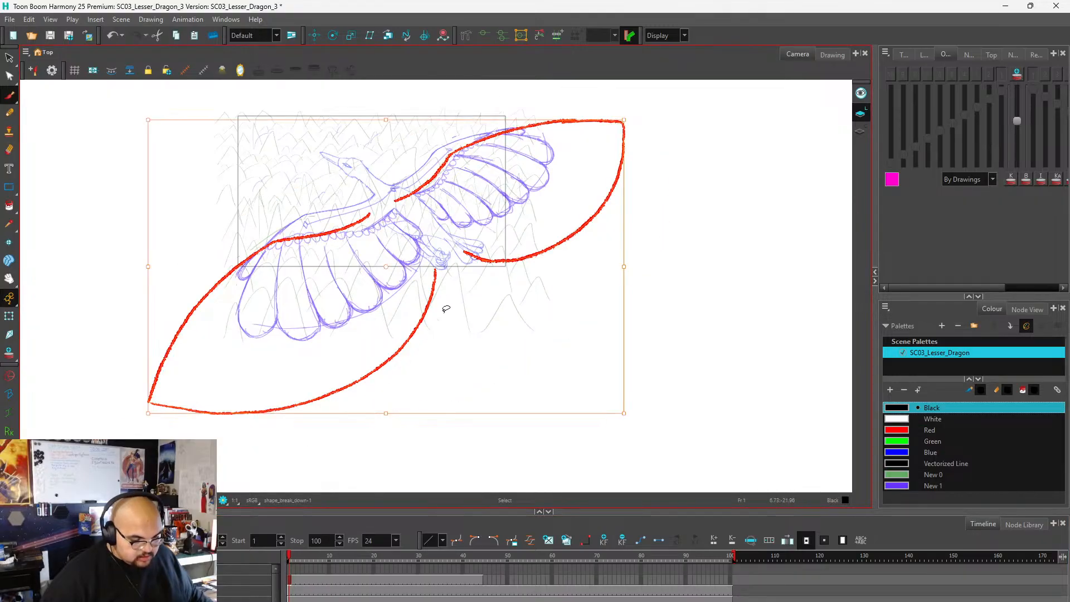
{"action": "left_click_drag", "start_coordinate": [623, 122], "coordinate": [450, 229]}
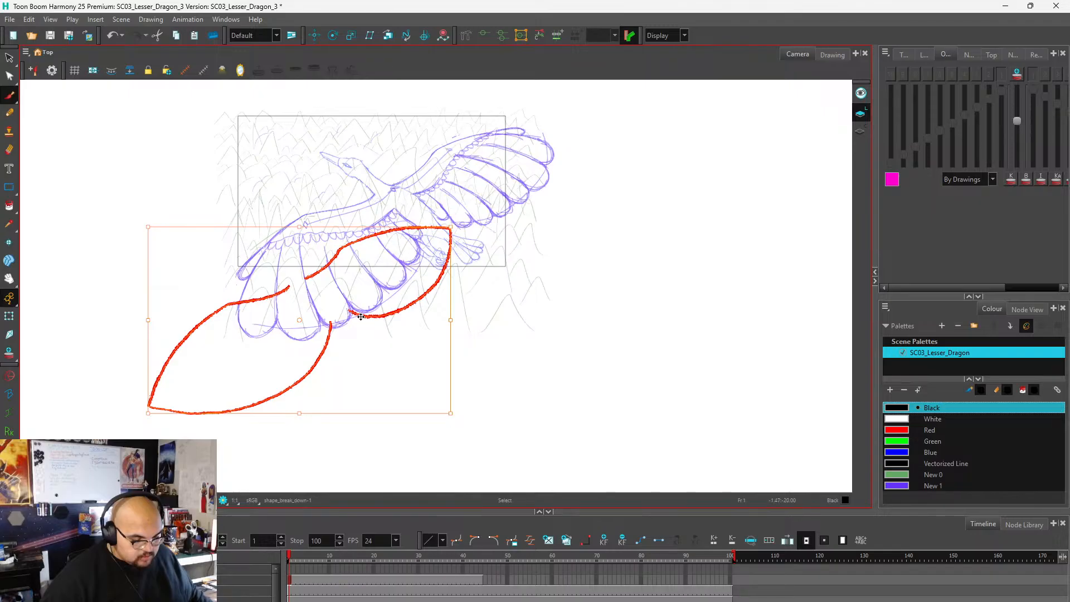
{"action": "left_click_drag", "start_coordinate": [360, 317], "coordinate": [446, 223]}
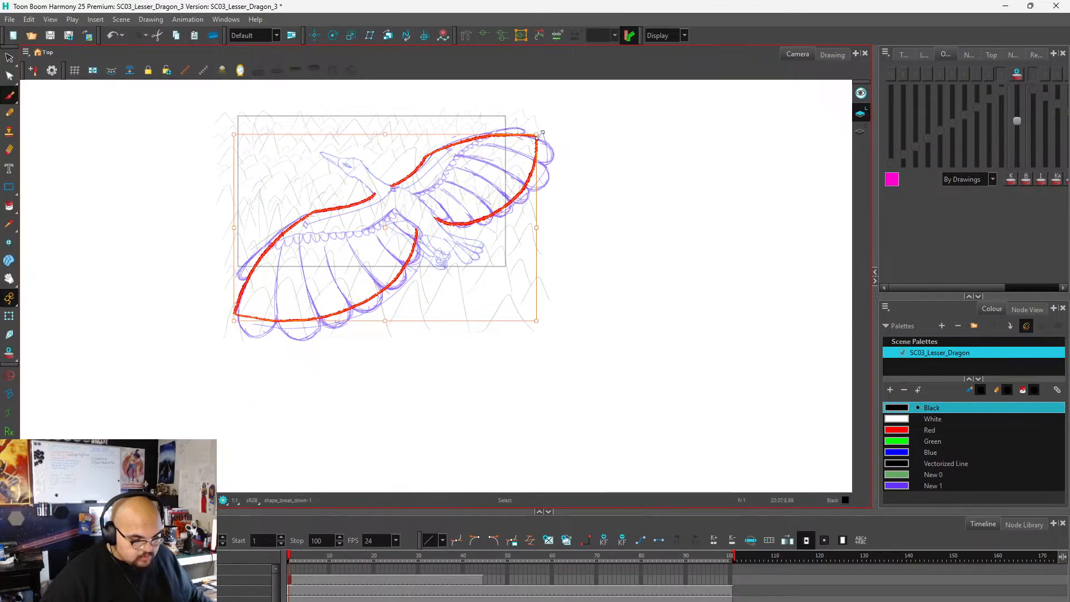
Enlarge the red wing outline slightly and nudge it until it follows the edges of the detailed wings.
{"action": "left_click_drag", "start_coordinate": [538, 134], "coordinate": [560, 120]}
{"action": "key", "text": "Escape"}
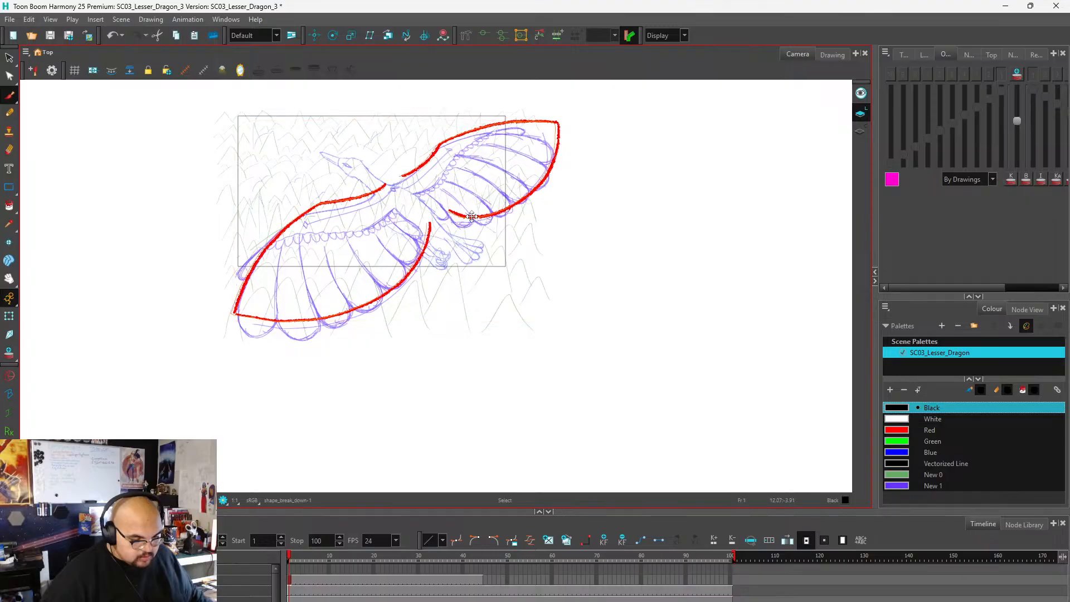
{"action": "left_click_drag", "start_coordinate": [471, 217], "coordinate": [465, 224]}
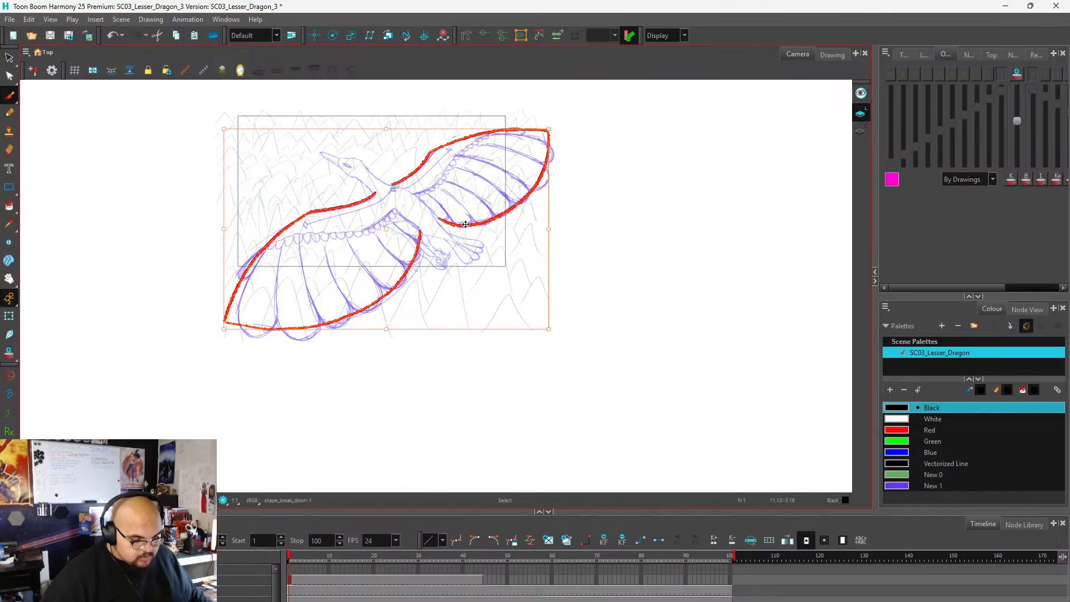
{"action": "left_click_drag", "start_coordinate": [549, 129], "coordinate": [560, 122]}
{"action": "left_click_drag", "start_coordinate": [499, 217], "coordinate": [490, 223]}
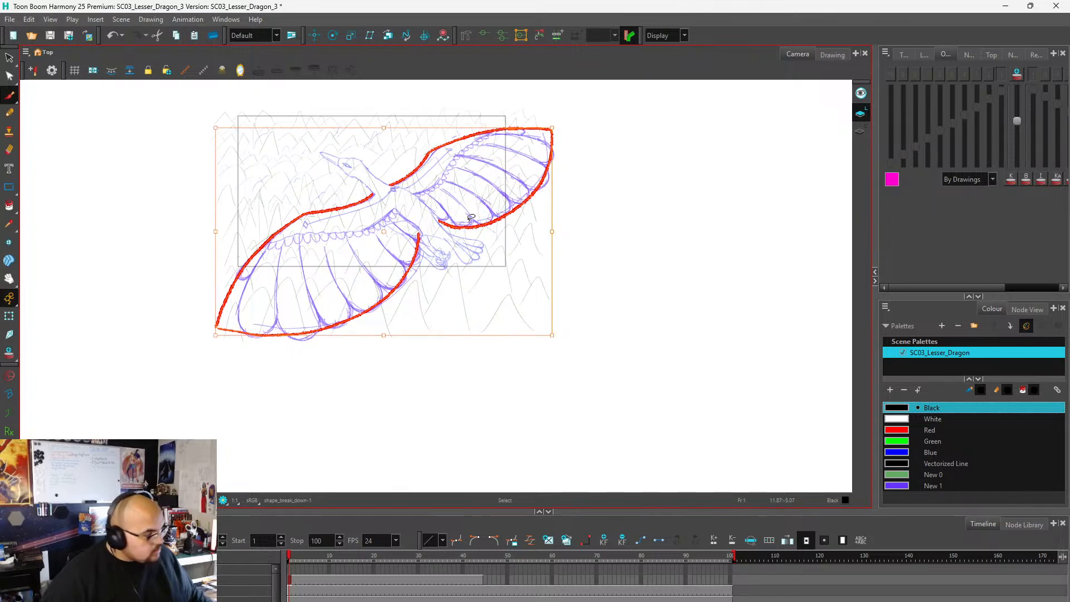
{"action": "key", "text": "alt+b"}
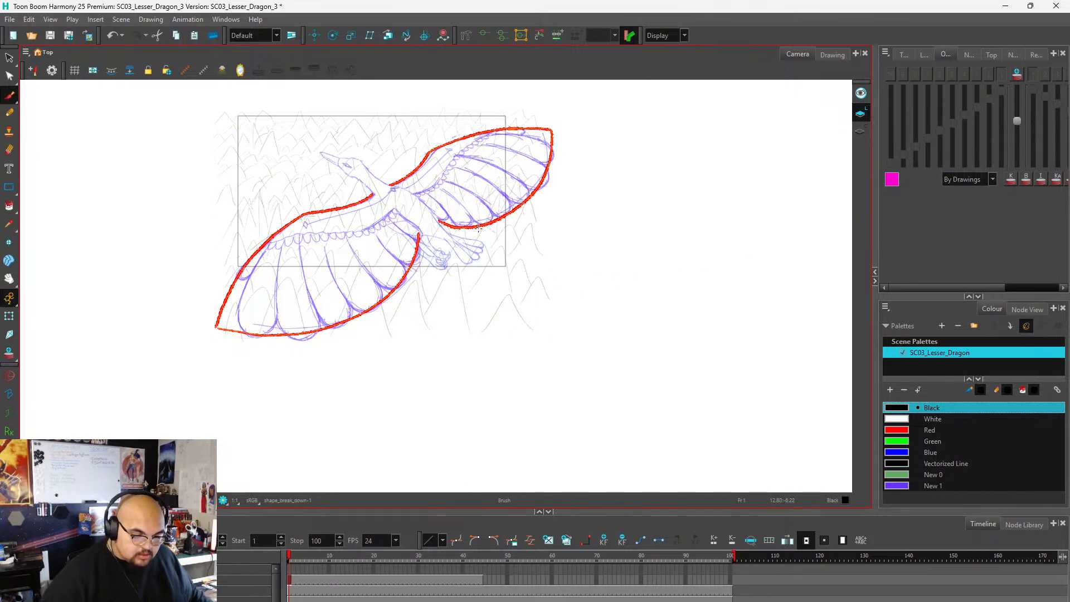
Move the playhead to about frame 30 and back to frame 1 to check the resized creature drawings.
{"action": "scroll", "coordinate": [398, 219], "scroll_direction": "up", "scroll_amount": 1}
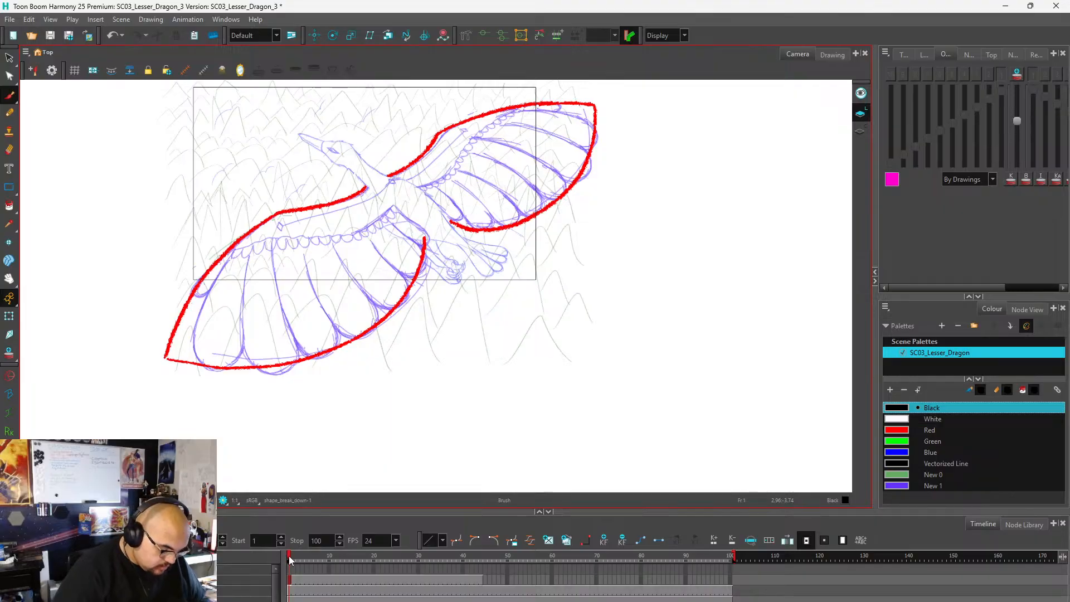
{"action": "left_click", "coordinate": [416, 562]}
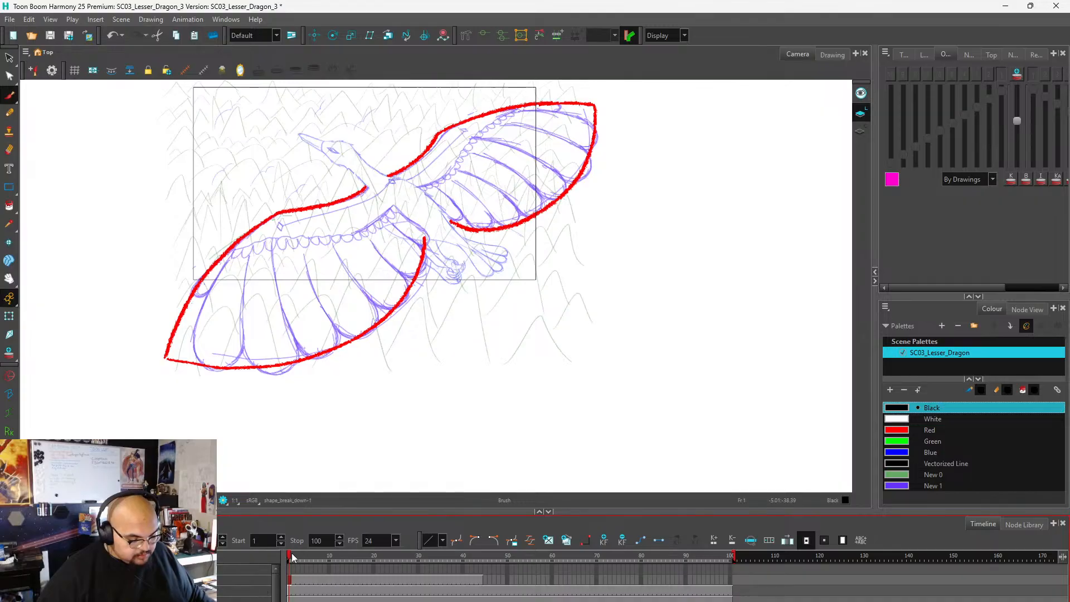
{"action": "mouse_move", "coordinate": [292, 560]}
{"action": "left_mouse_down"}
{"action": "mouse_move", "coordinate": [545, 553]}
{"action": "mouse_move", "coordinate": [288, 558]}
{"action": "left_mouse_up"}
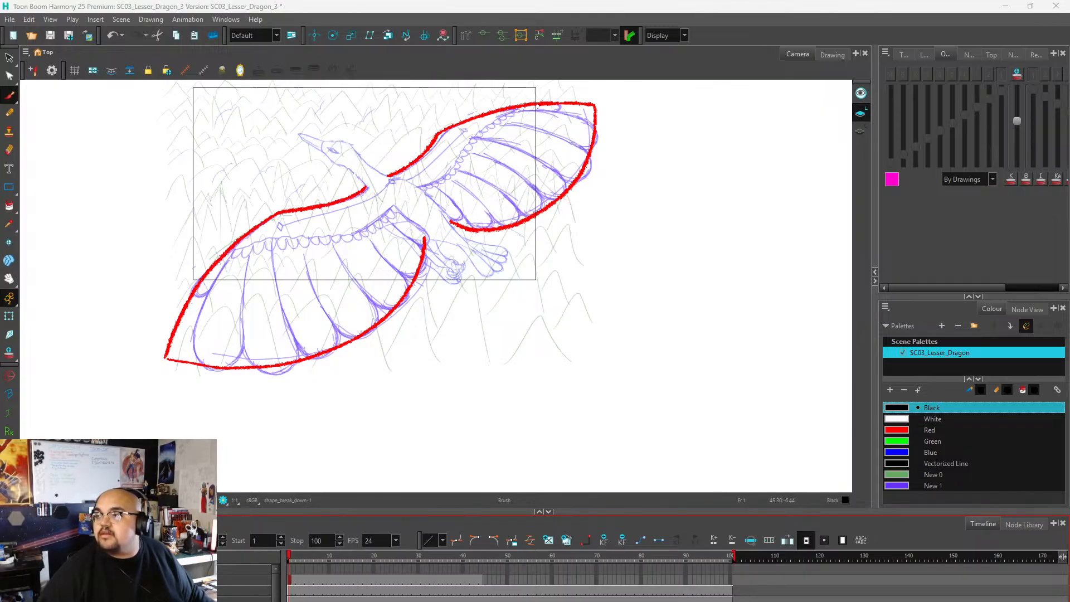
Switch to YouTube in the browser and search for "birds gliding".
{"action": "left_click_drag", "start_coordinate": [703, 443], "coordinate": [355, 158]}
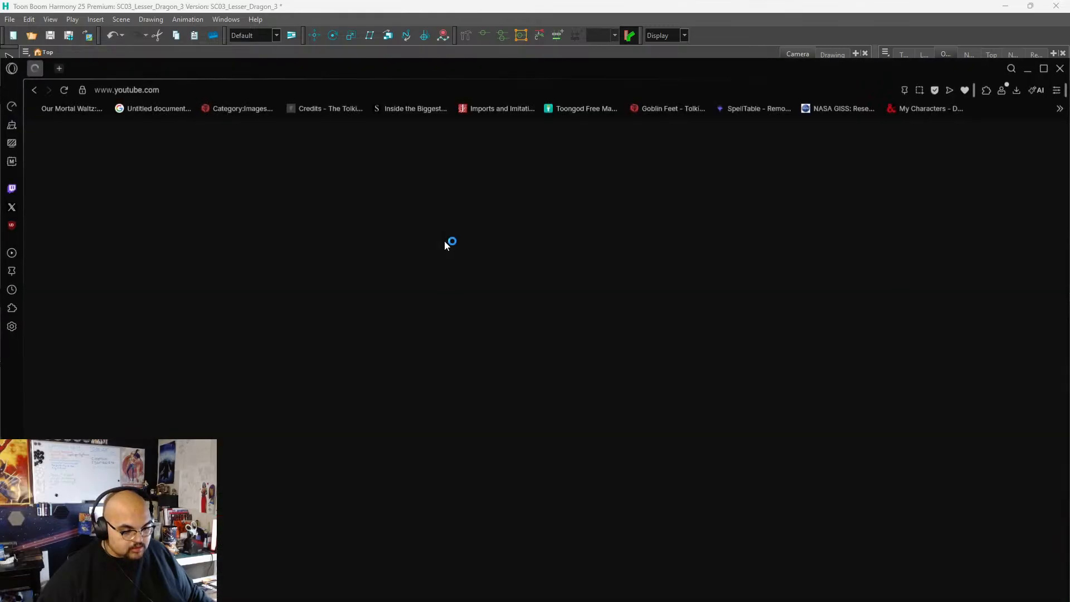
{"action": "left_click", "coordinate": [449, 134]}
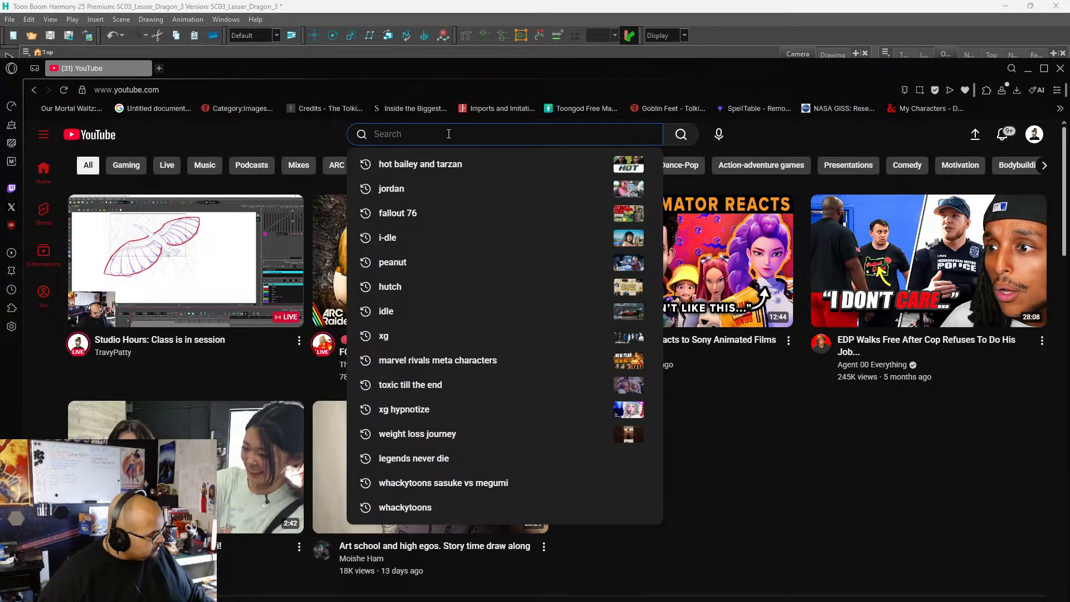
{"action": "type", "text": "birds"}
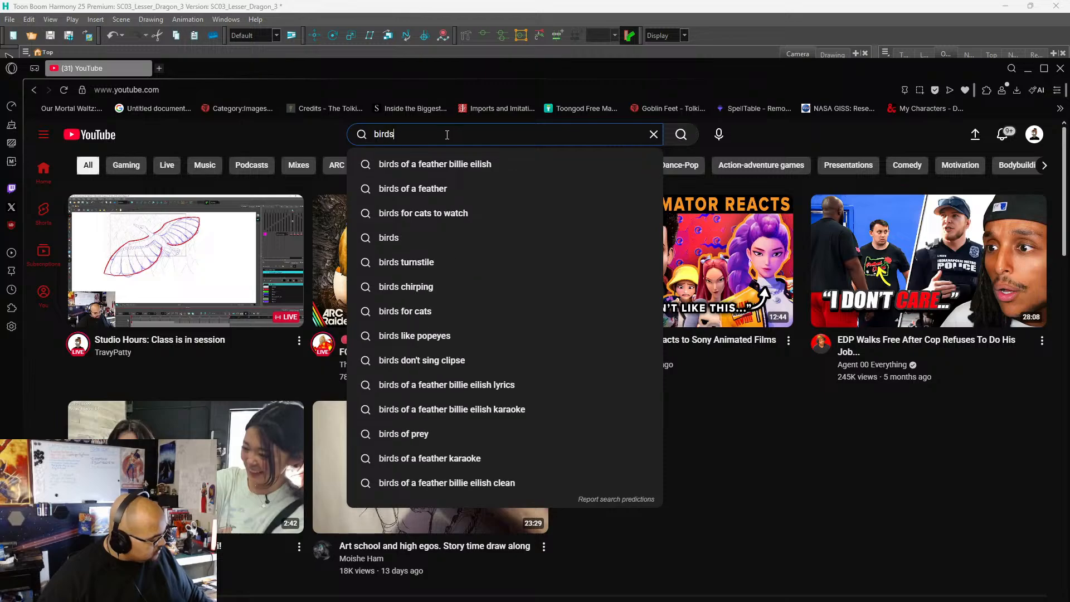
{"action": "type", "text": " gli"}
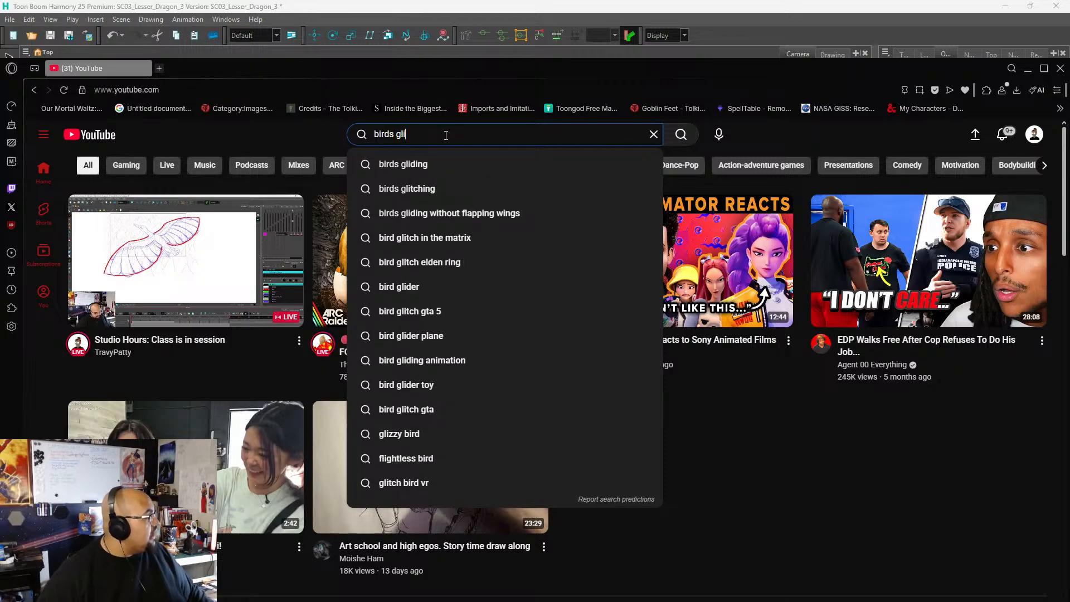
{"action": "type", "text": "ding"}
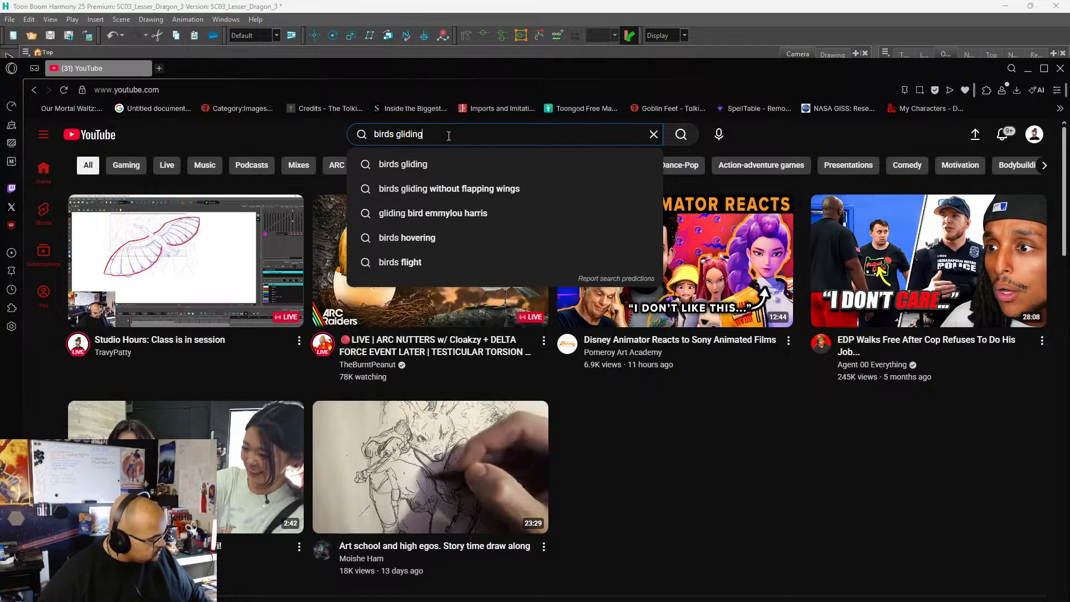
{"action": "key", "text": "Return"}
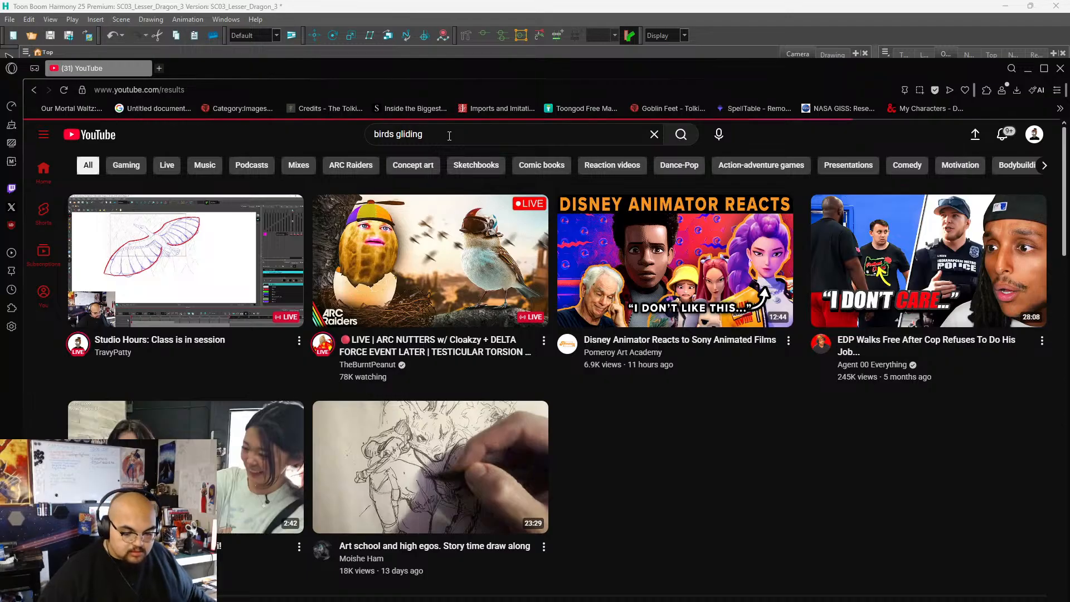
Browse the search results and open the video "Birds Flying in Slow Motion Spectacular".
{"action": "scroll", "coordinate": [186, 413], "scroll_direction": "down", "scroll_amount": 5}
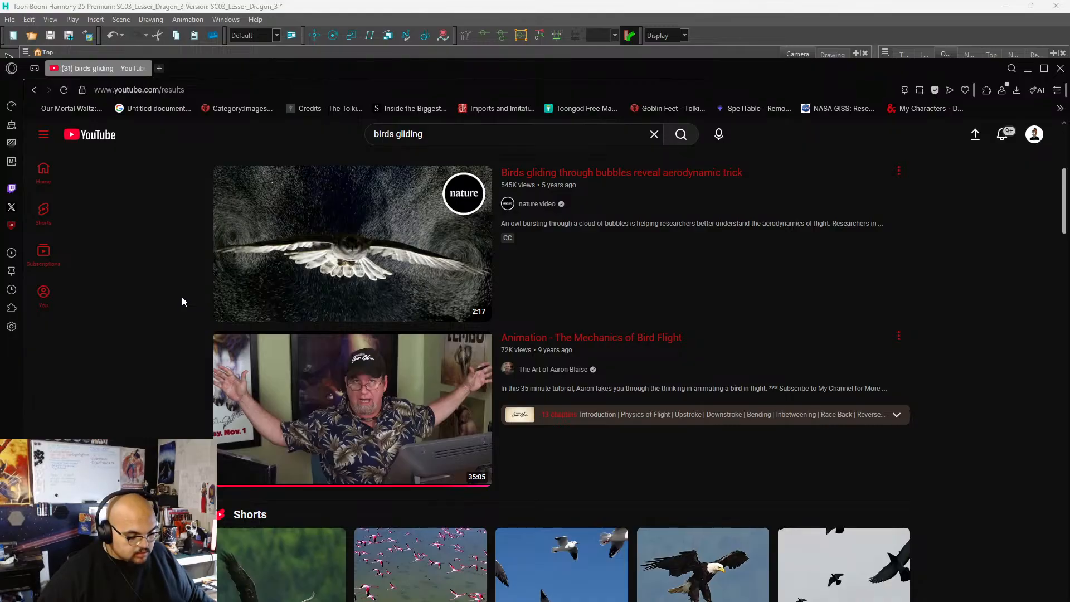
{"action": "scroll", "coordinate": [183, 302], "scroll_direction": "down", "scroll_amount": 3}
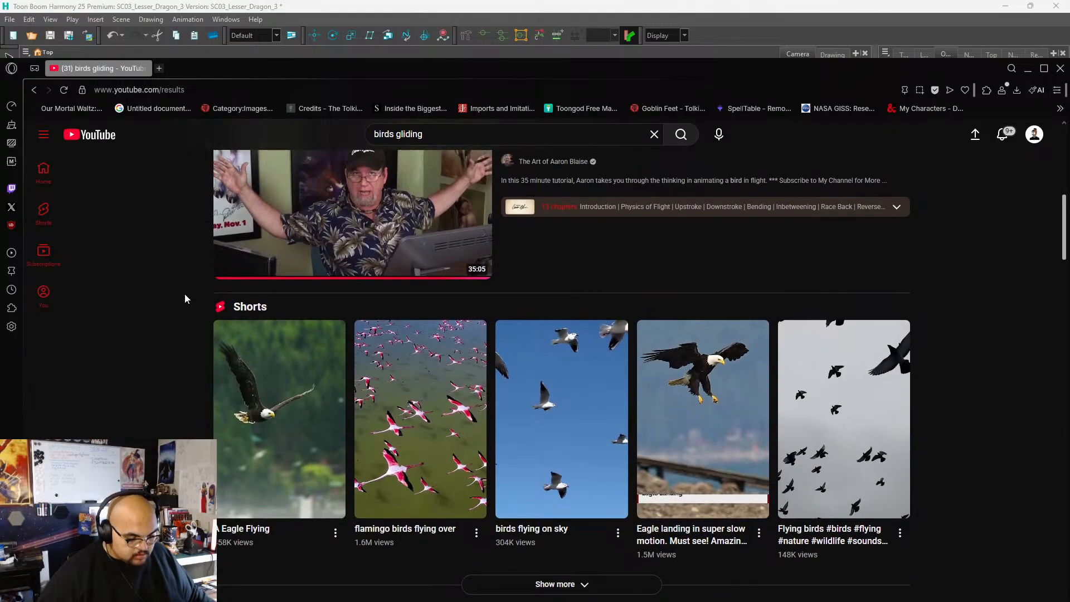
{"action": "scroll", "coordinate": [185, 298], "scroll_direction": "down", "scroll_amount": 4}
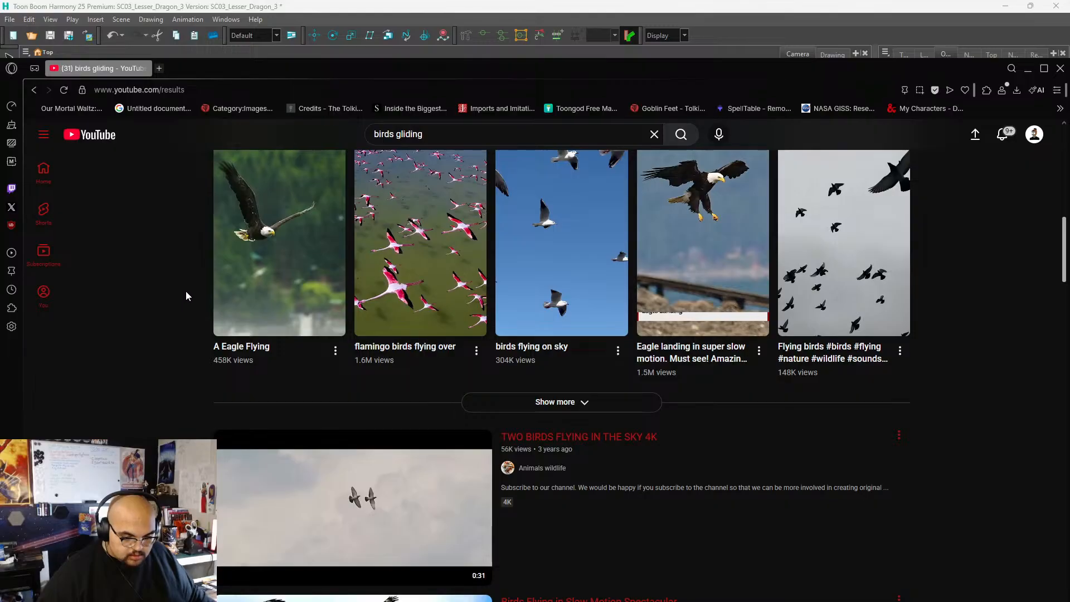
{"action": "scroll", "coordinate": [186, 296], "scroll_direction": "up", "scroll_amount": 2}
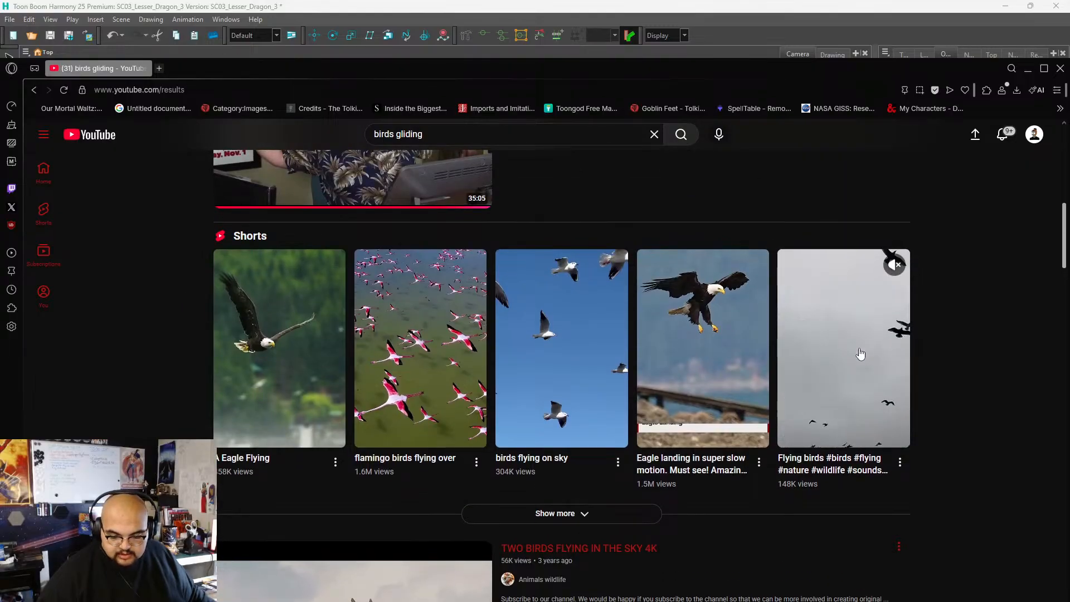
{"action": "scroll", "coordinate": [202, 420], "scroll_direction": "down", "scroll_amount": 5}
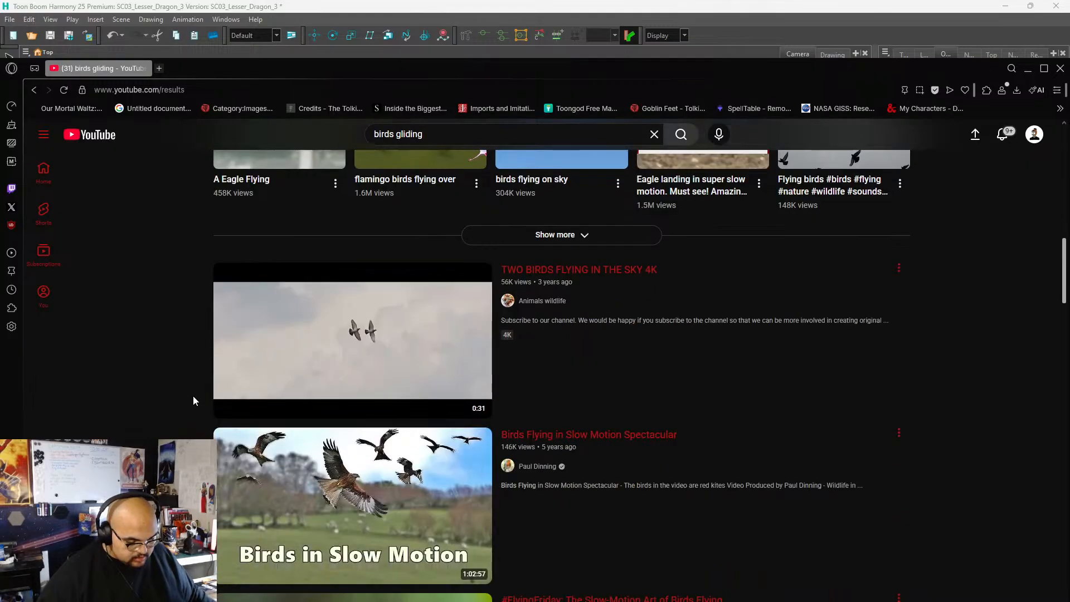
{"action": "scroll", "coordinate": [184, 377], "scroll_direction": "down", "scroll_amount": 3}
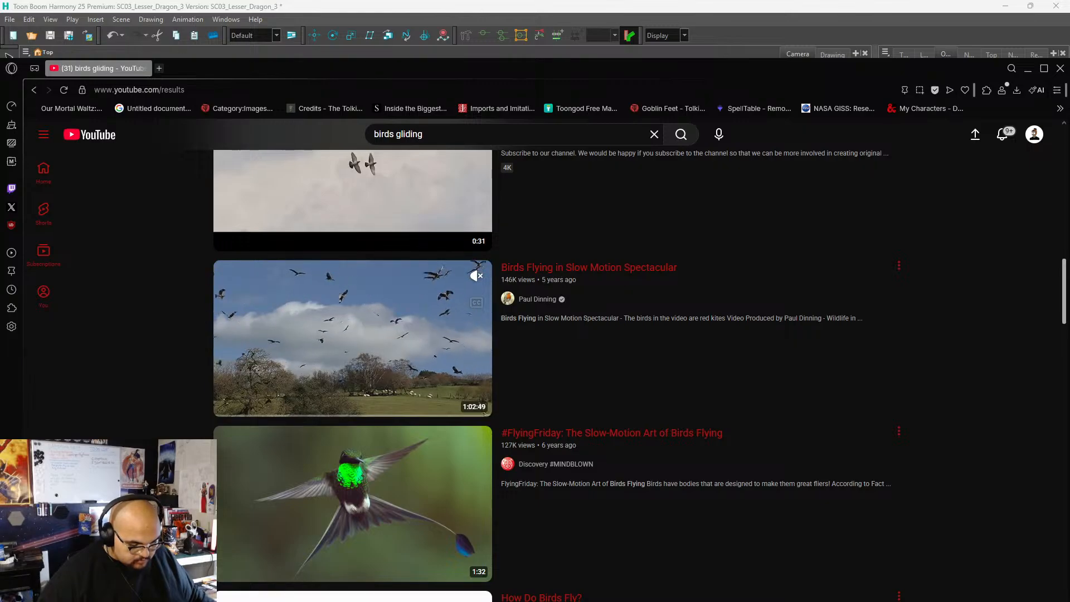
{"action": "left_click", "coordinate": [442, 391]}
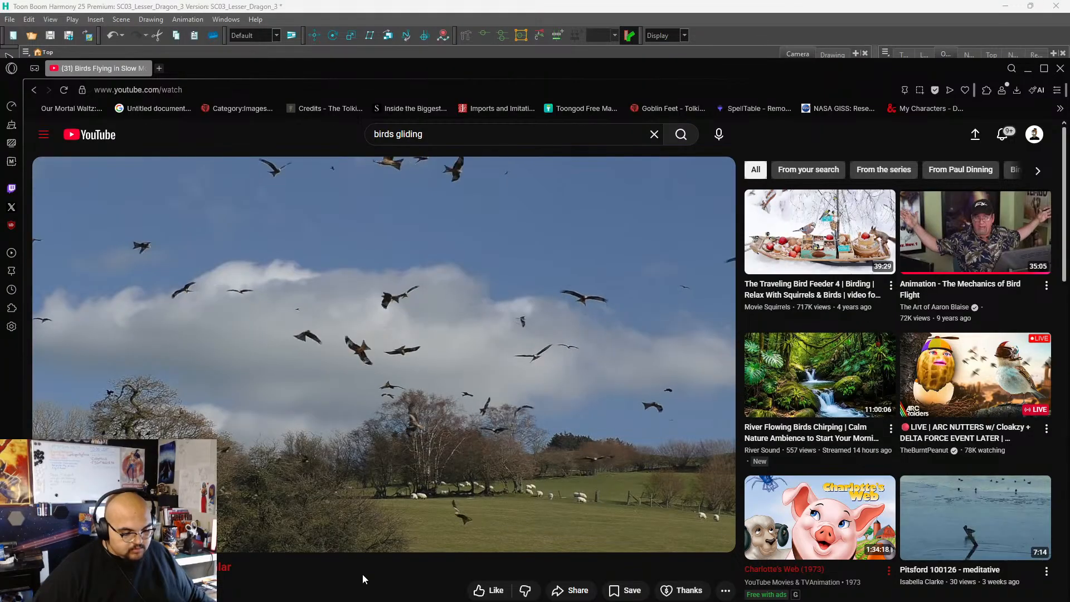
Play the bird video, pausing and resuming it to study how the birds hold their wings while gliding.
{"action": "left_click", "coordinate": [410, 373]}
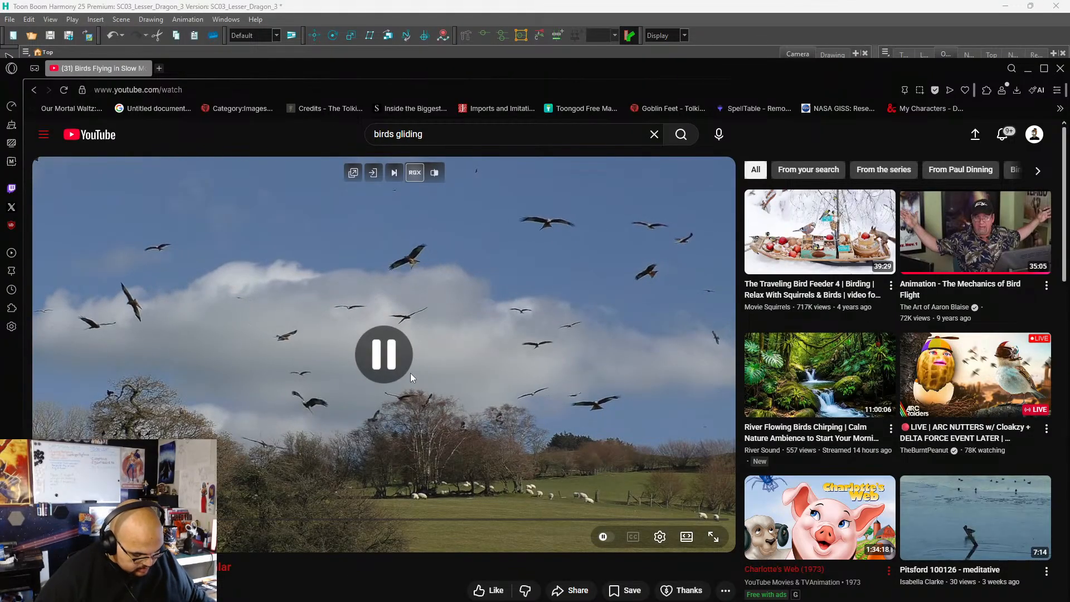
{"action": "left_click", "coordinate": [410, 373]}
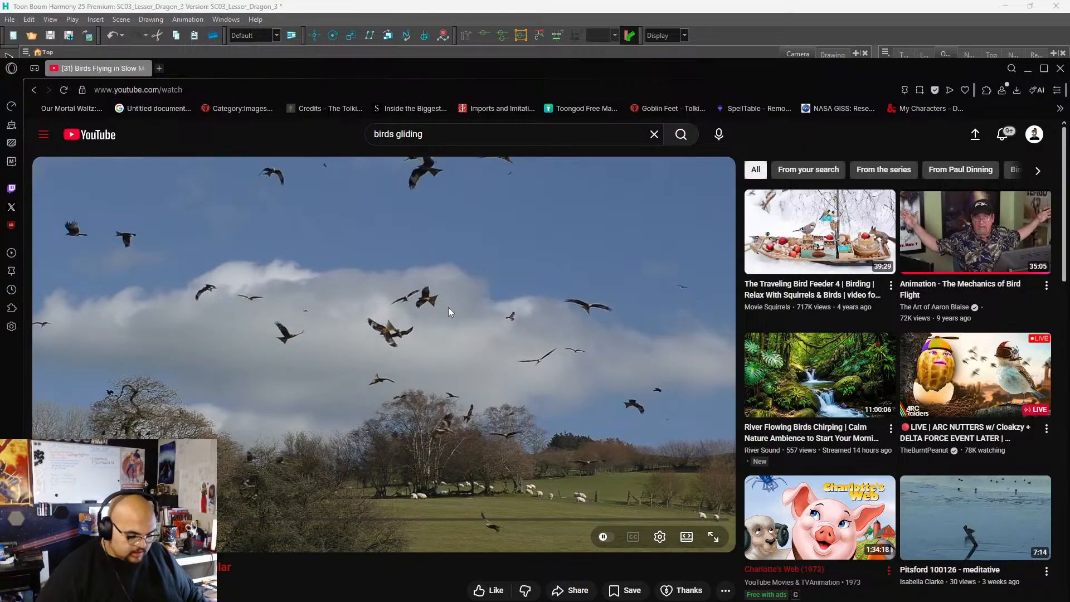
{"action": "left_click", "coordinate": [401, 330]}
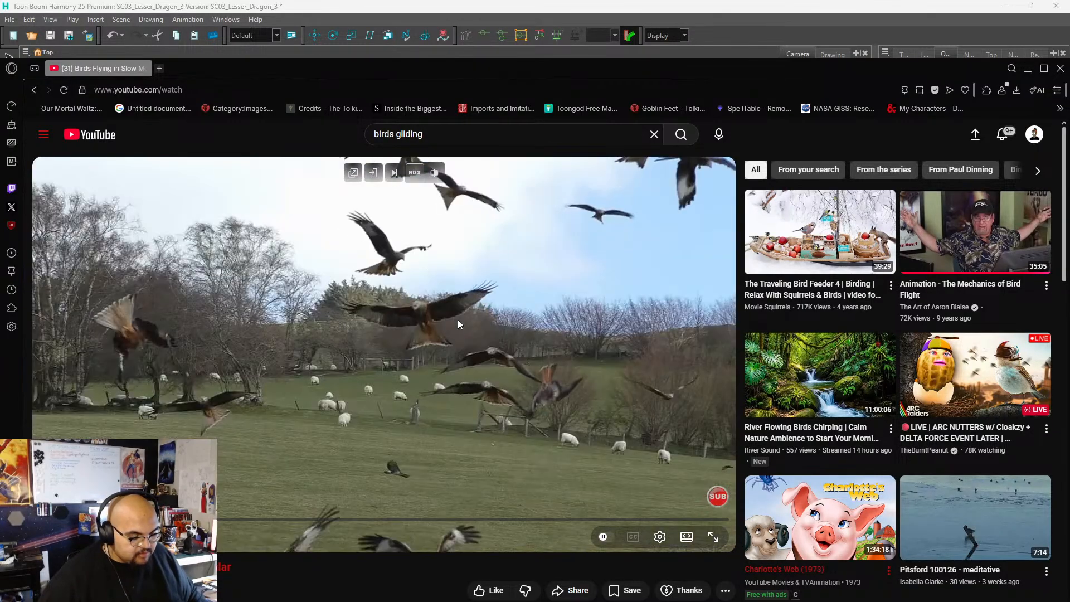
{"action": "left_click", "coordinate": [457, 319]}
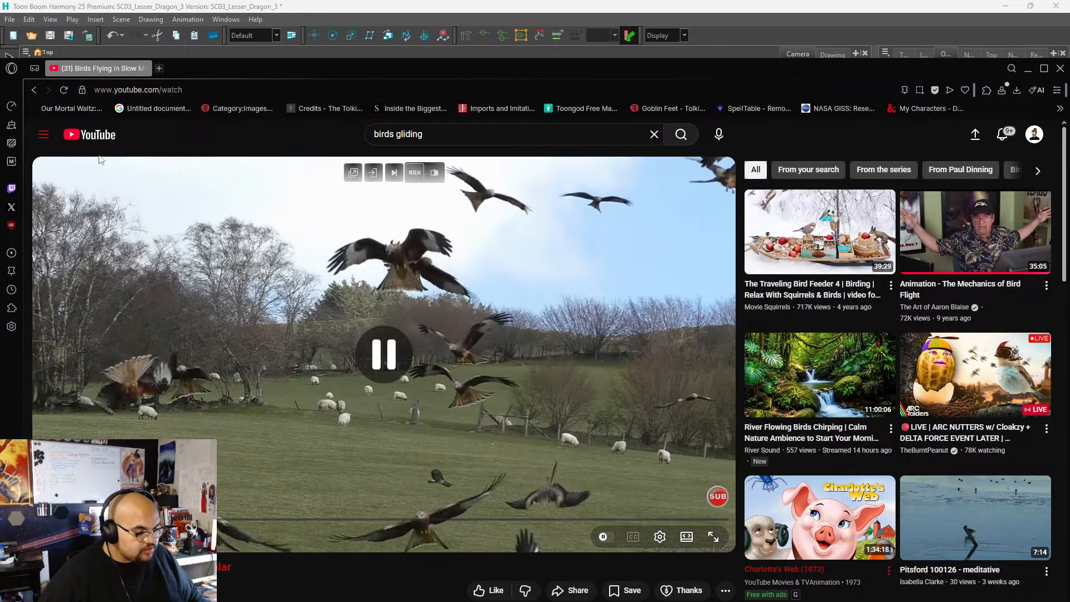
{"action": "left_click", "coordinate": [436, 378]}
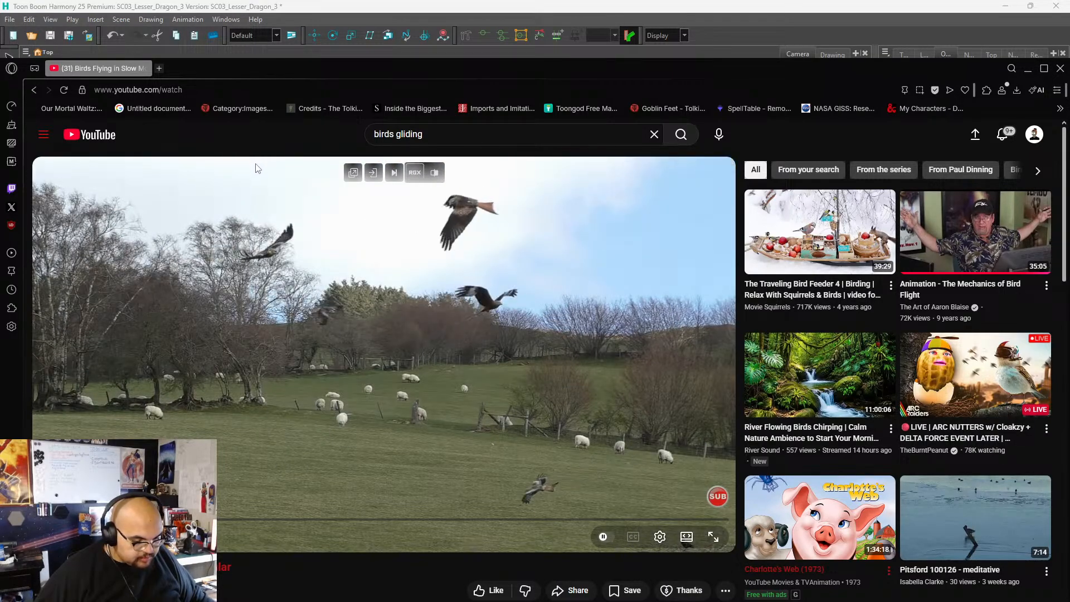
Step backward through the bird footage frame by frame to examine the wing positions during flight.
{"action": "key", "text": "space"}
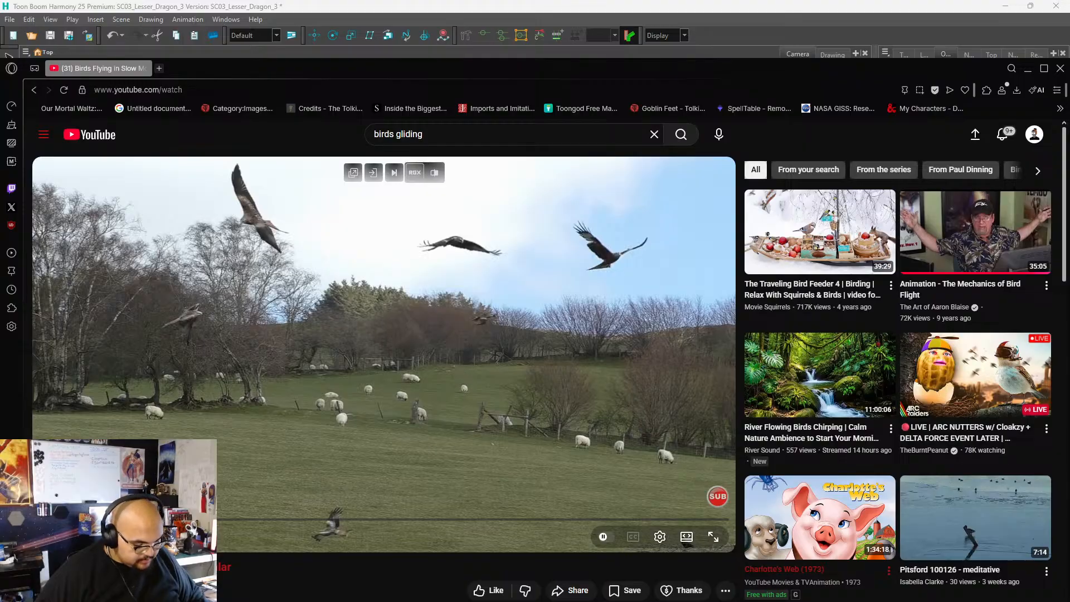
{"action": "key", "text": "comma"}
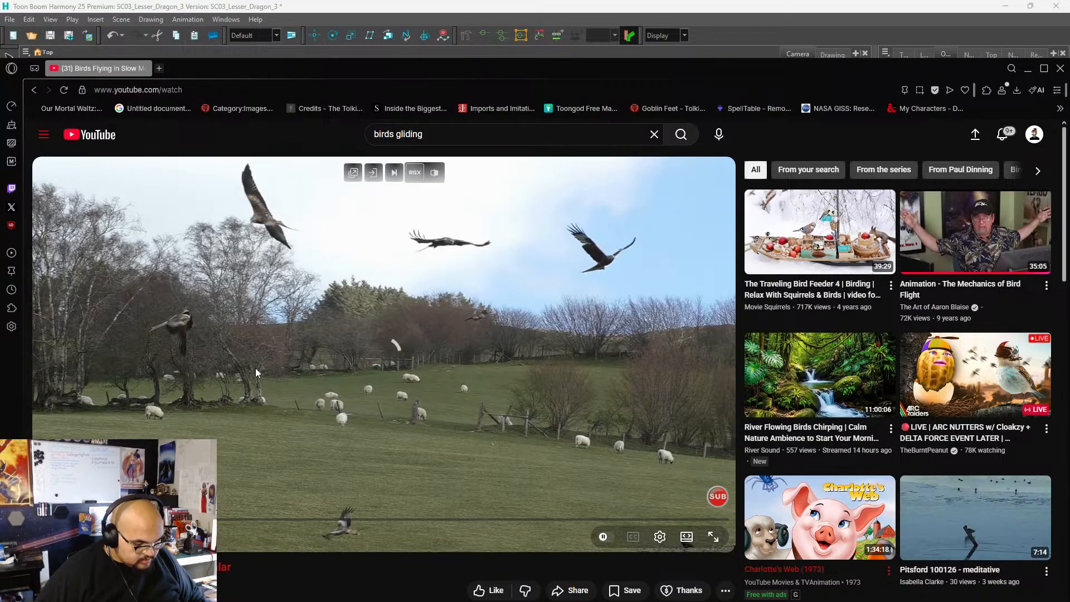
{"action": "key", "text": "comma"}
{"action": "key", "text": "comma"}
{"action": "key", "text": "comma"}
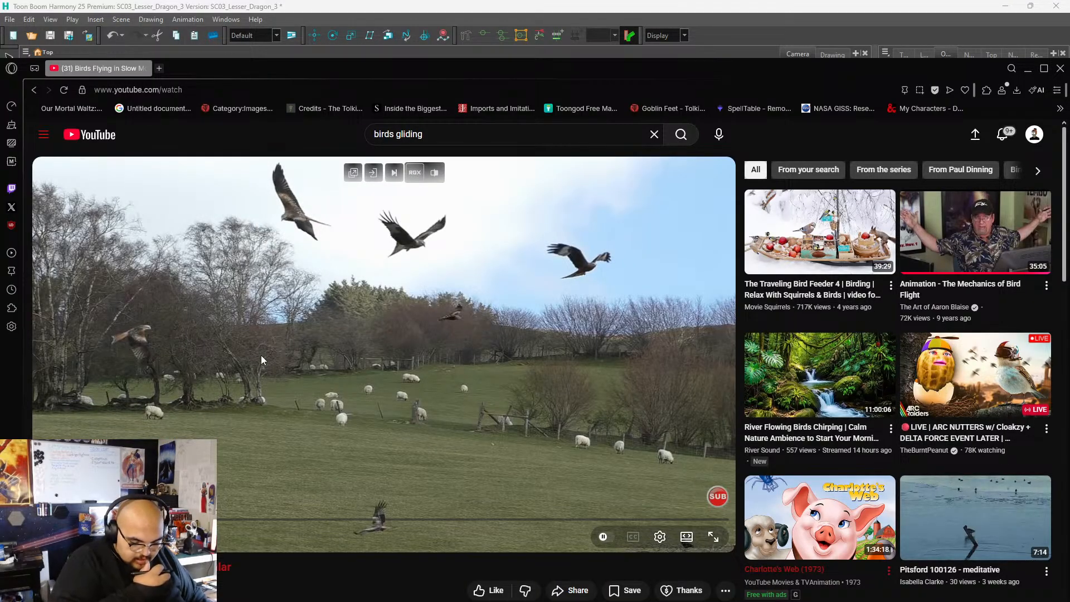
{"action": "key", "text": "comma"}
{"action": "key", "text": "comma"}
{"action": "key", "text": "comma"}
{"action": "key", "text": "comma"}
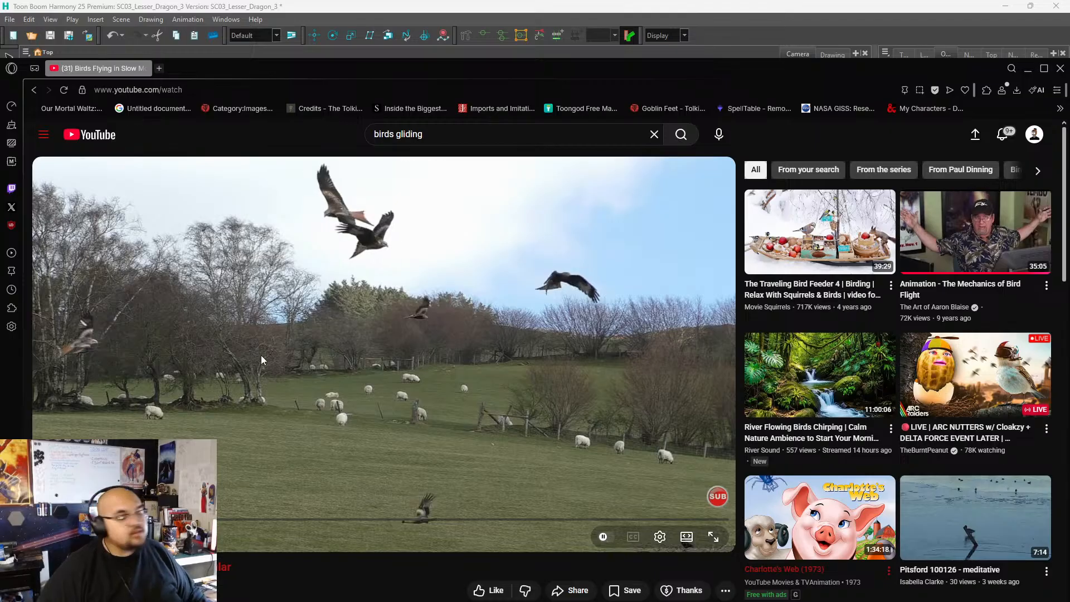
{"action": "key", "text": "comma"}
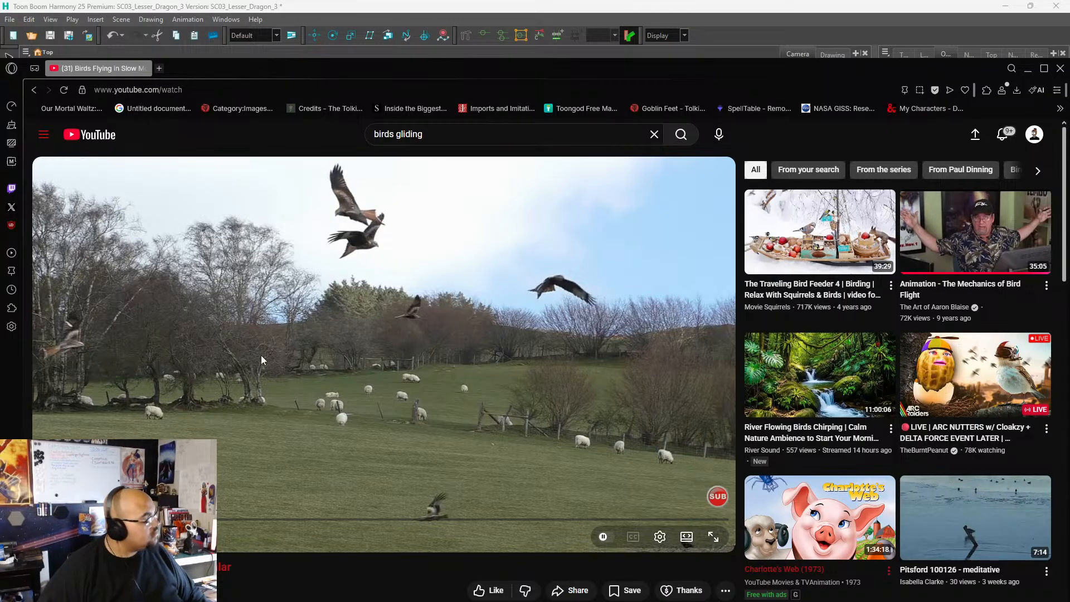
{"action": "key", "text": "comma"}
{"action": "key", "text": "comma"}
{"action": "key", "text": "comma"}
{"action": "key", "text": "comma"}
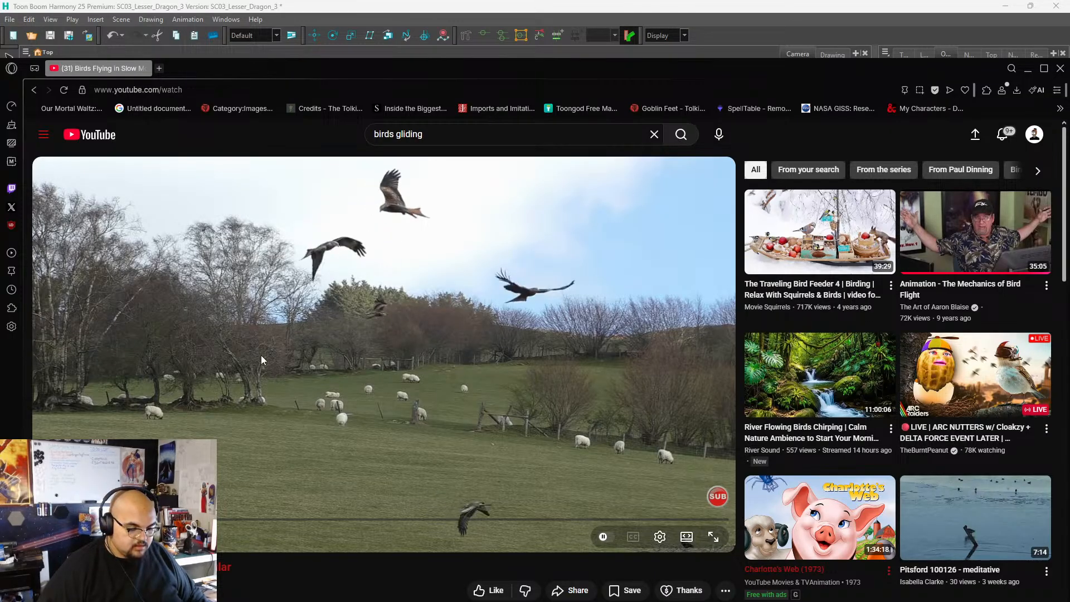
{"action": "key", "text": "comma"}
{"action": "key", "text": "comma"}
{"action": "key", "text": "comma"}
{"action": "key", "text": "comma"}
{"action": "key", "text": "comma"}
{"action": "key", "text": "comma"}
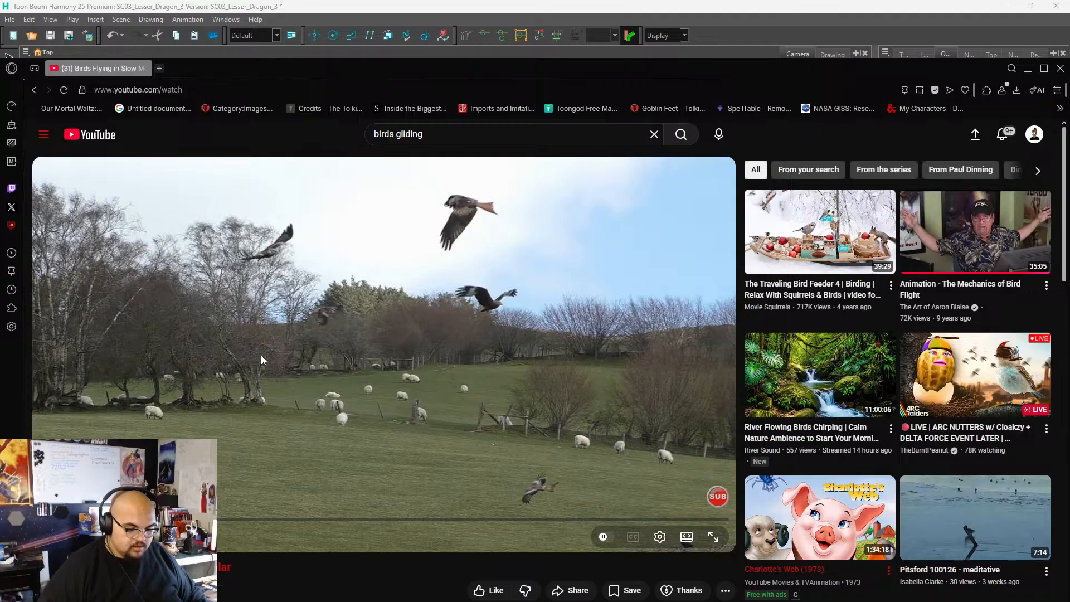
{"action": "key", "text": "comma"}
{"action": "key", "text": "comma"}
{"action": "key", "text": "comma"}
{"action": "key", "text": "comma"}
{"action": "key", "text": "comma"}
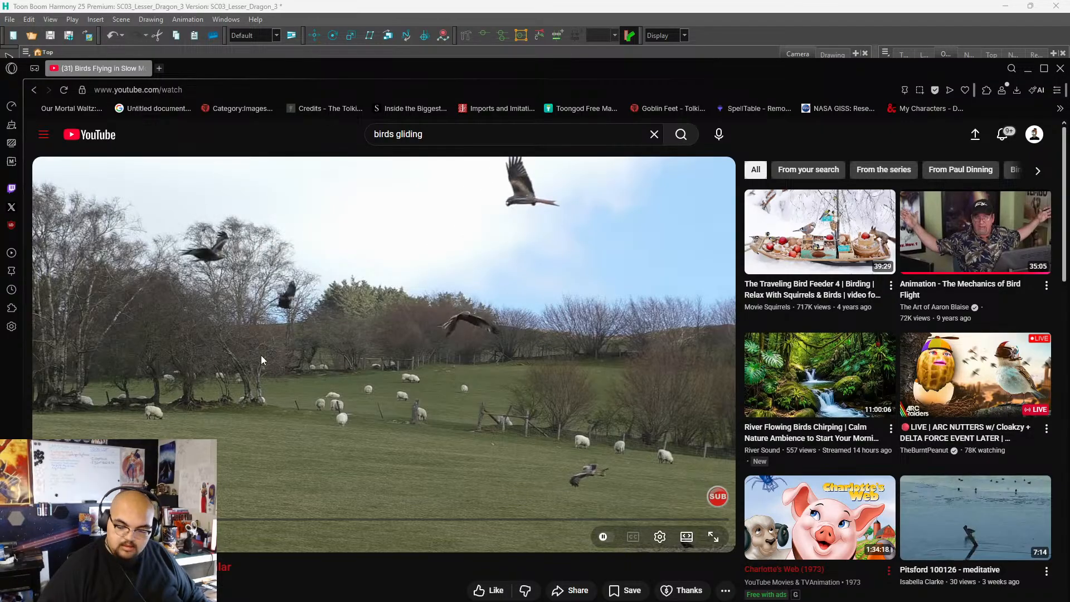
{"action": "key", "text": "comma"}
{"action": "key", "text": "comma"}
{"action": "key", "text": "comma"}
{"action": "key", "text": "comma"}
{"action": "key", "text": "comma"}
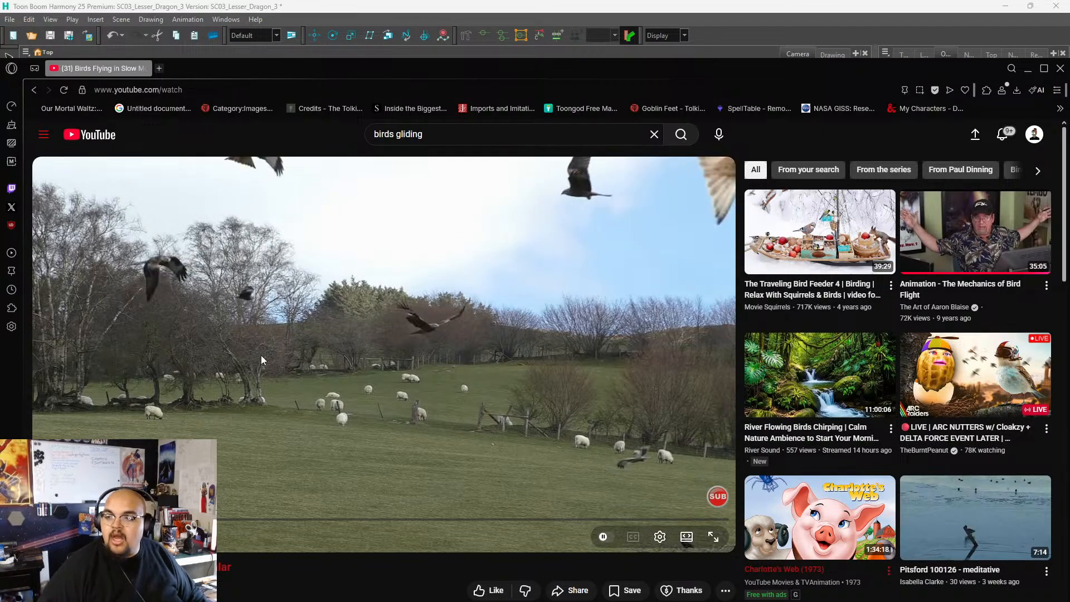
{"action": "key", "text": "comma"}
{"action": "key", "text": "comma"}
{"action": "key", "text": "comma"}
{"action": "key", "text": "comma"}
{"action": "key", "text": "comma"}
{"action": "key", "text": "comma"}
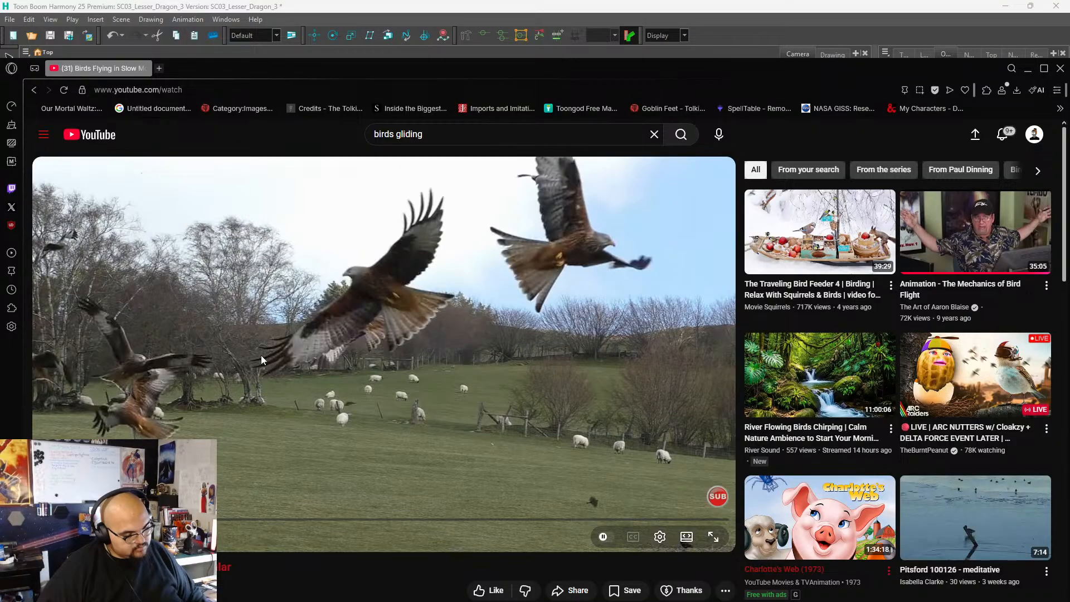
Set the video's playback speed to 0.25.
{"action": "left_click", "coordinate": [669, 540]}
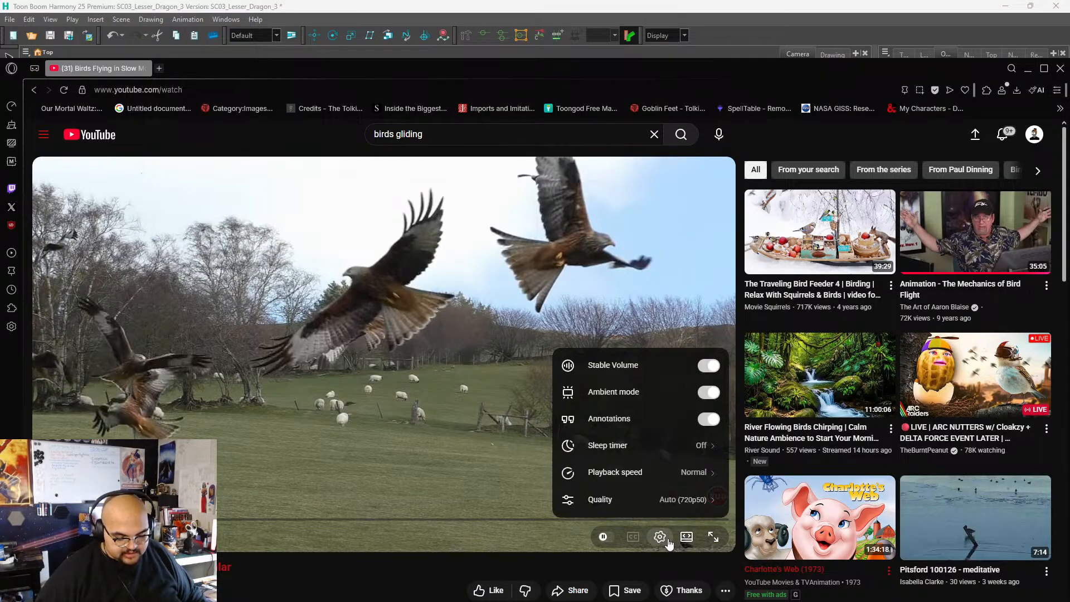
{"action": "left_click", "coordinate": [685, 446]}
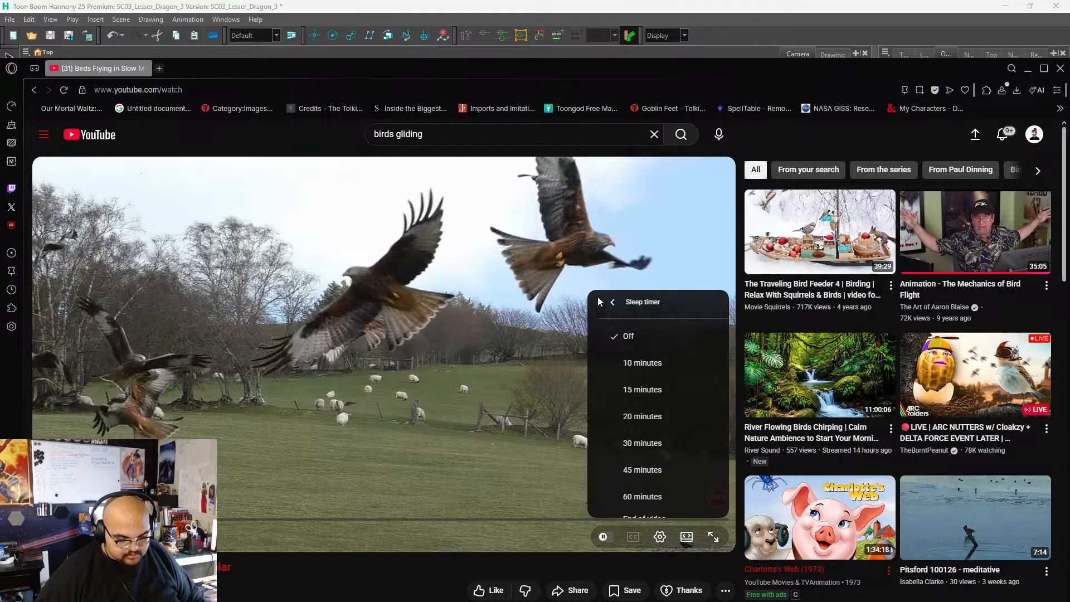
{"action": "left_click", "coordinate": [599, 301]}
{"action": "left_click", "coordinate": [681, 473]}
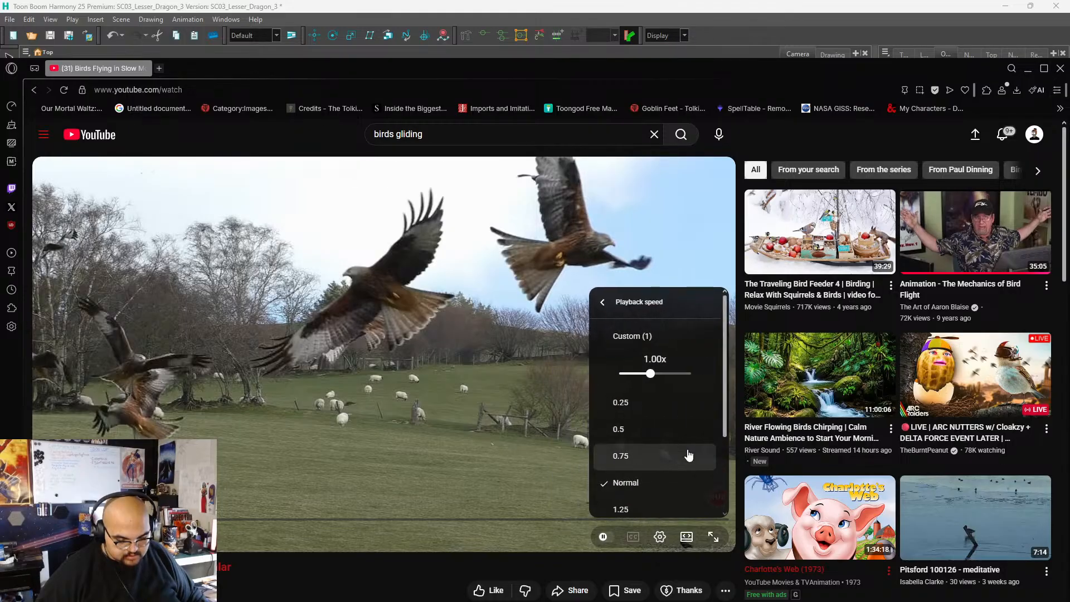
{"action": "left_click", "coordinate": [659, 400]}
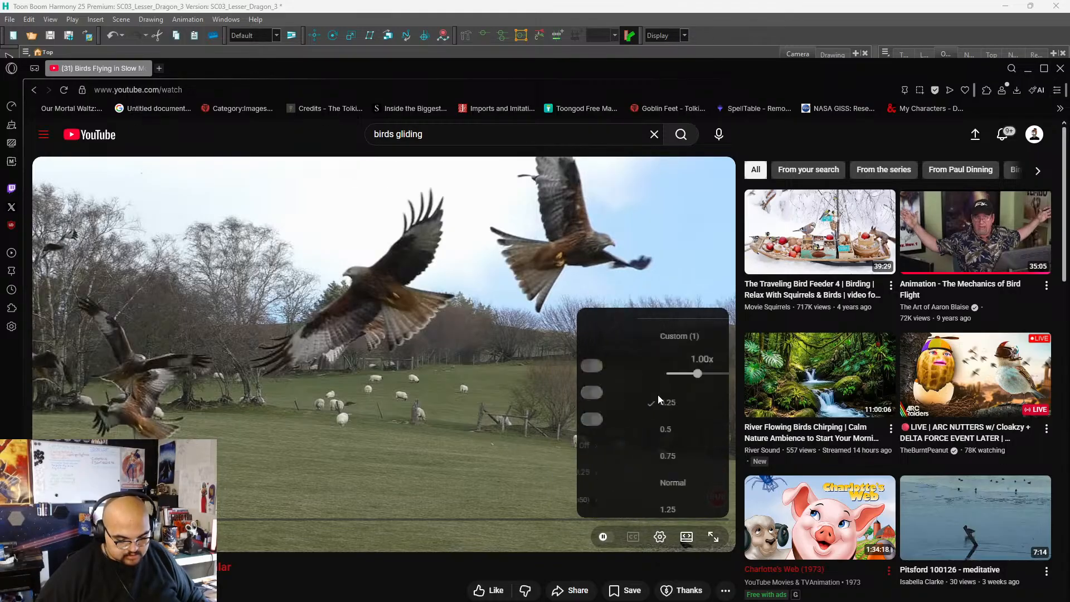
Play the slowed footage, pausing and resuming it to examine the wings of the bird above the trees.
{"action": "left_click", "coordinate": [494, 329]}
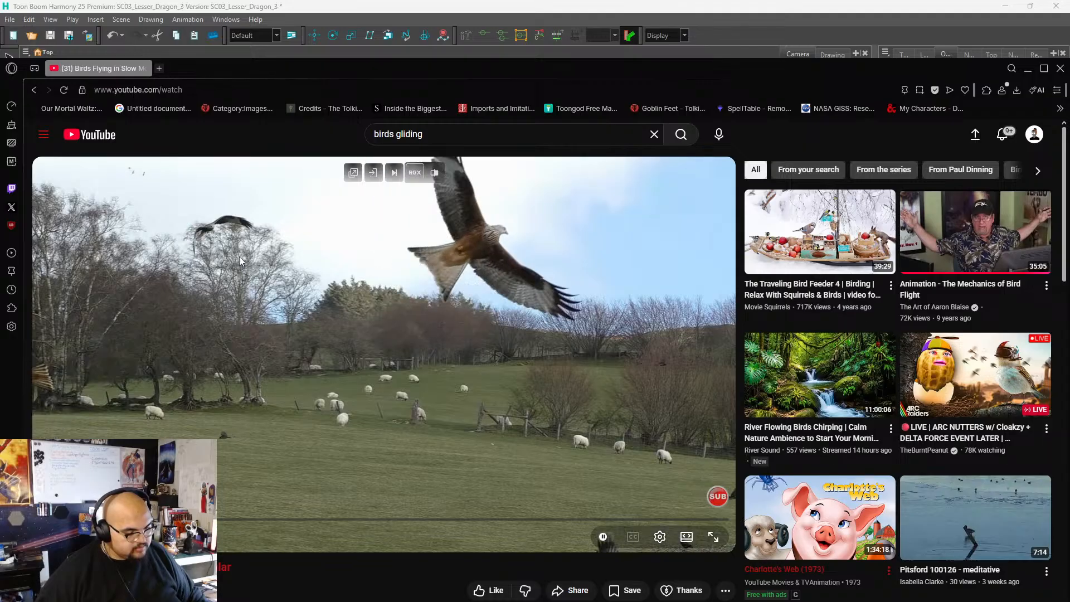
{"action": "left_click", "coordinate": [245, 222]}
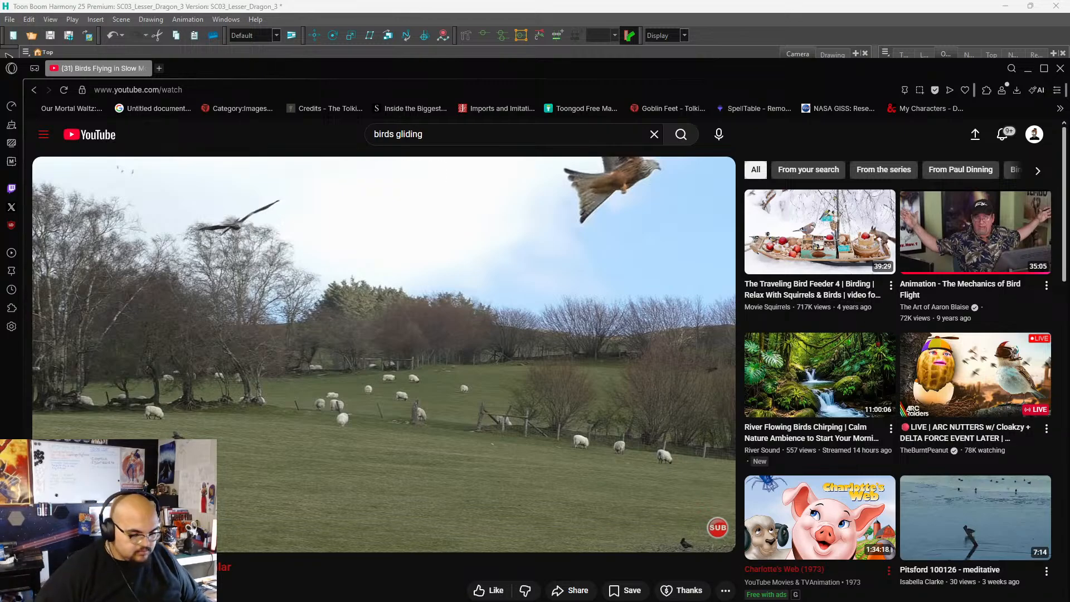
{"action": "left_click", "coordinate": [248, 239]}
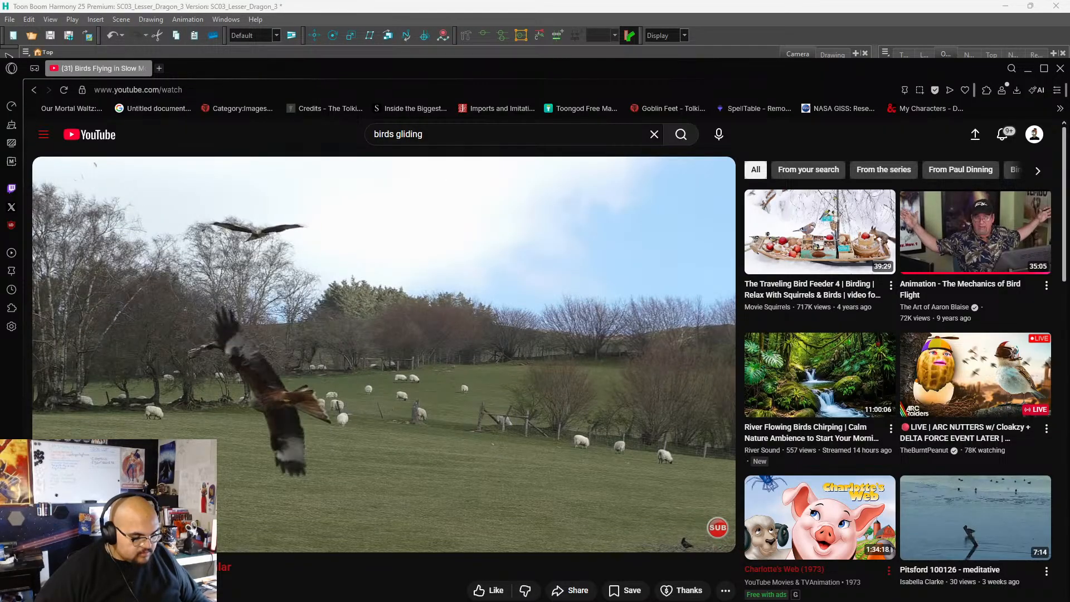
Continue playing the slowed bird footage, pausing and resuming it to study the wing shapes of the circling birds.
{"action": "left_click", "coordinate": [249, 241]}
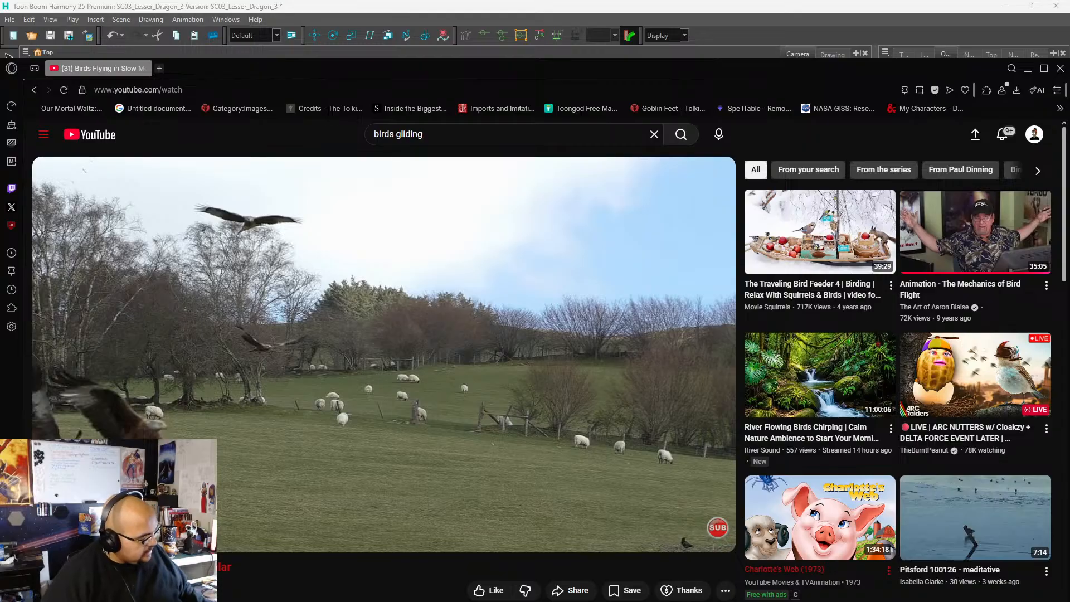
{"action": "left_click", "coordinate": [248, 235]}
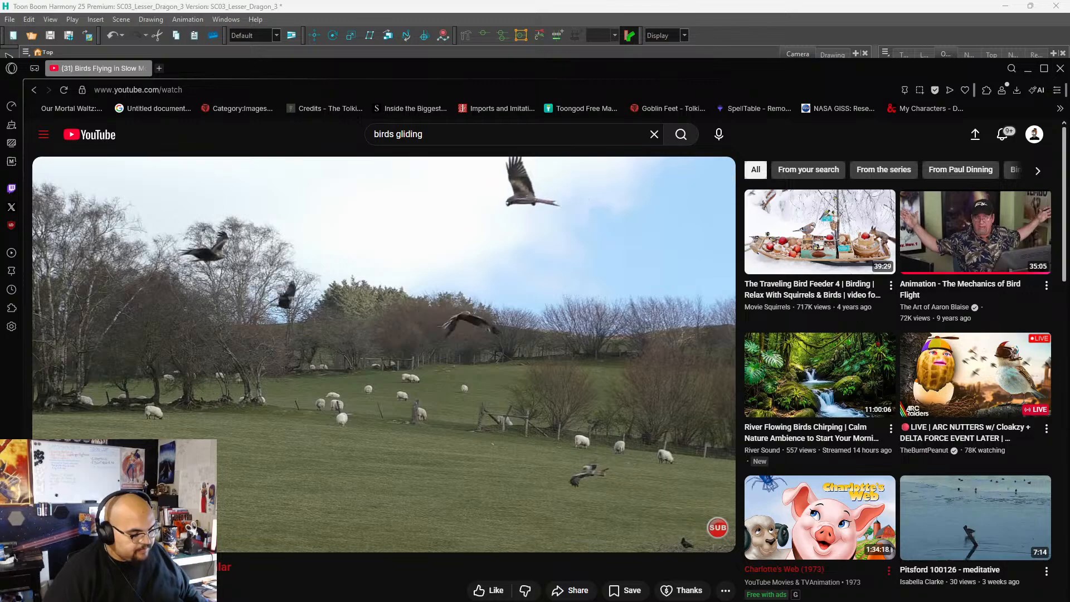
{"action": "left_click", "coordinate": [248, 235]}
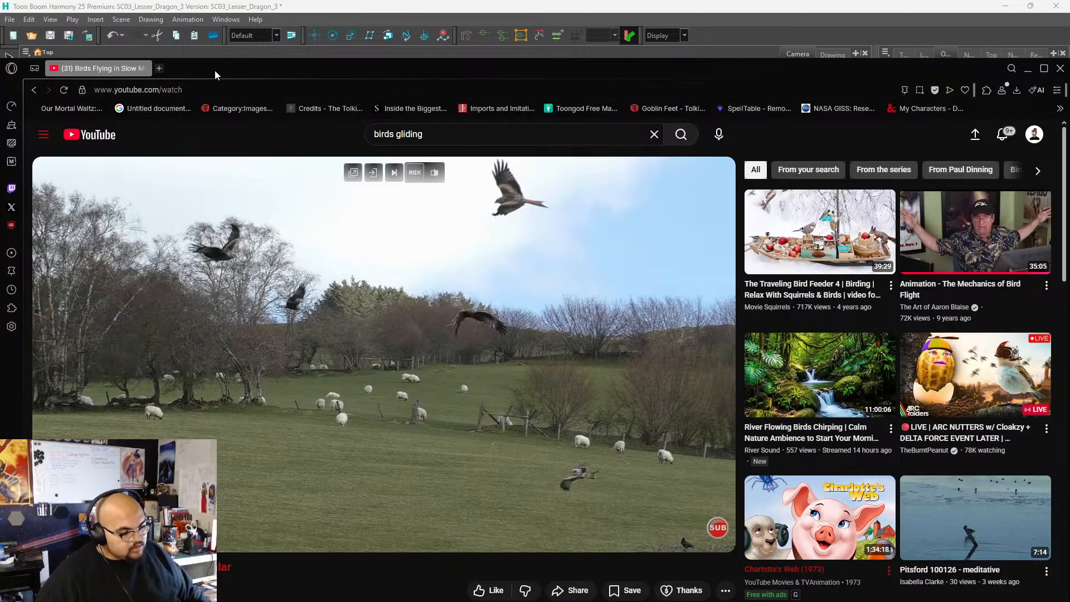
Reposition the browser window and search YouTube for "eagle from spirit".
{"action": "left_click_drag", "start_coordinate": [215, 70], "coordinate": [202, 34]}
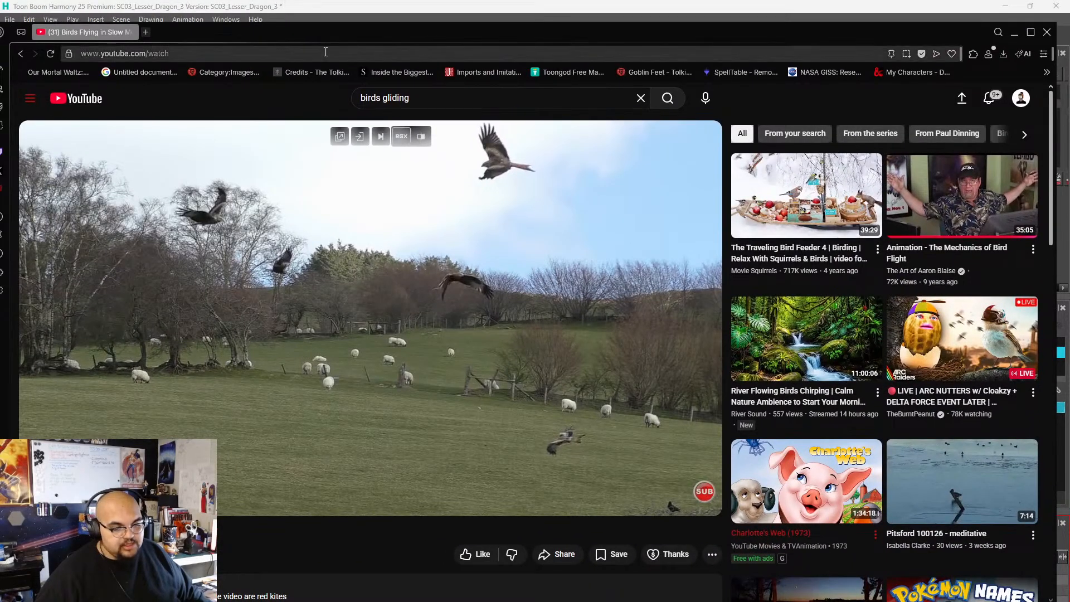
{"action": "left_click", "coordinate": [641, 98]}
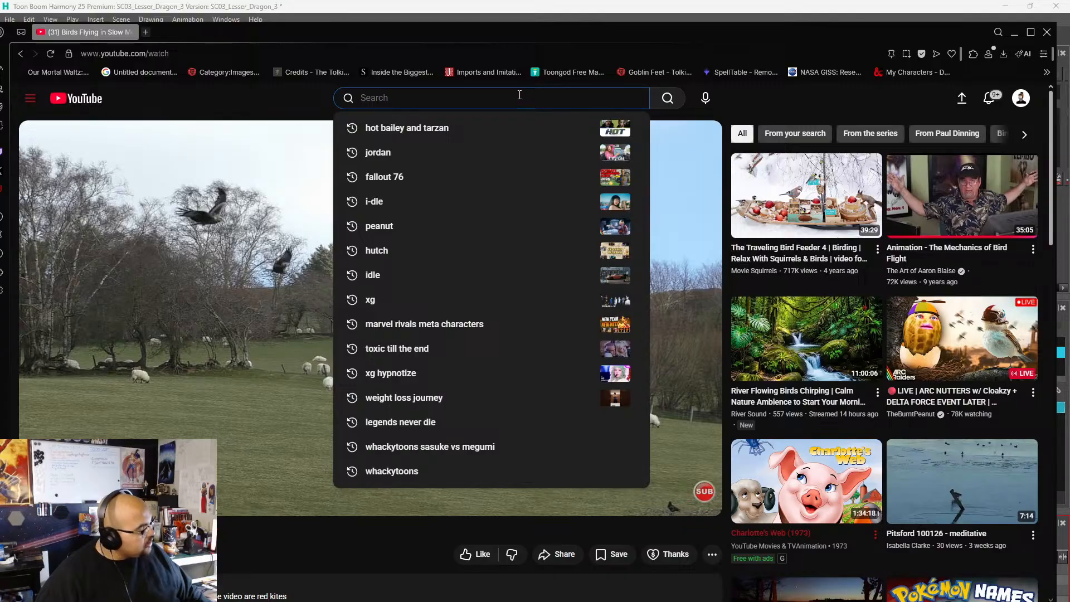
{"action": "type", "text": "e"}
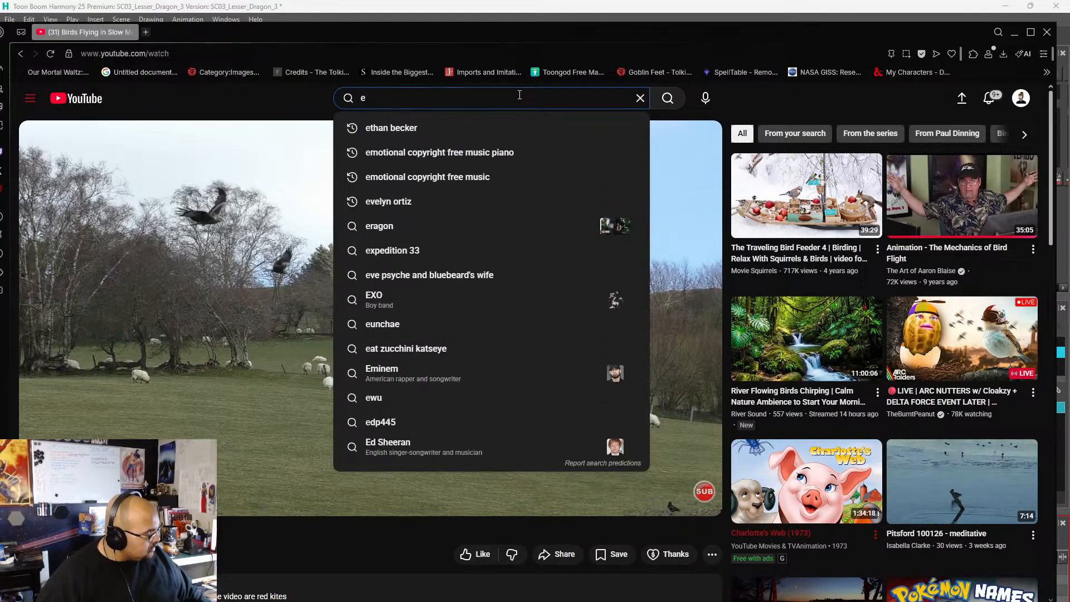
{"action": "type", "text": "agle from "}
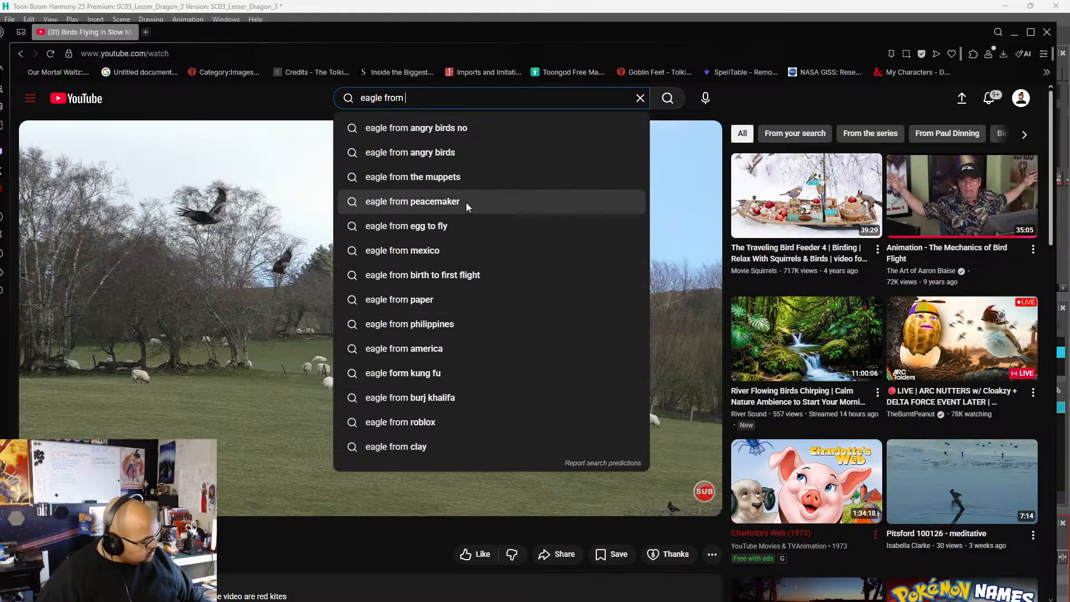
{"action": "type", "text": "sp"}
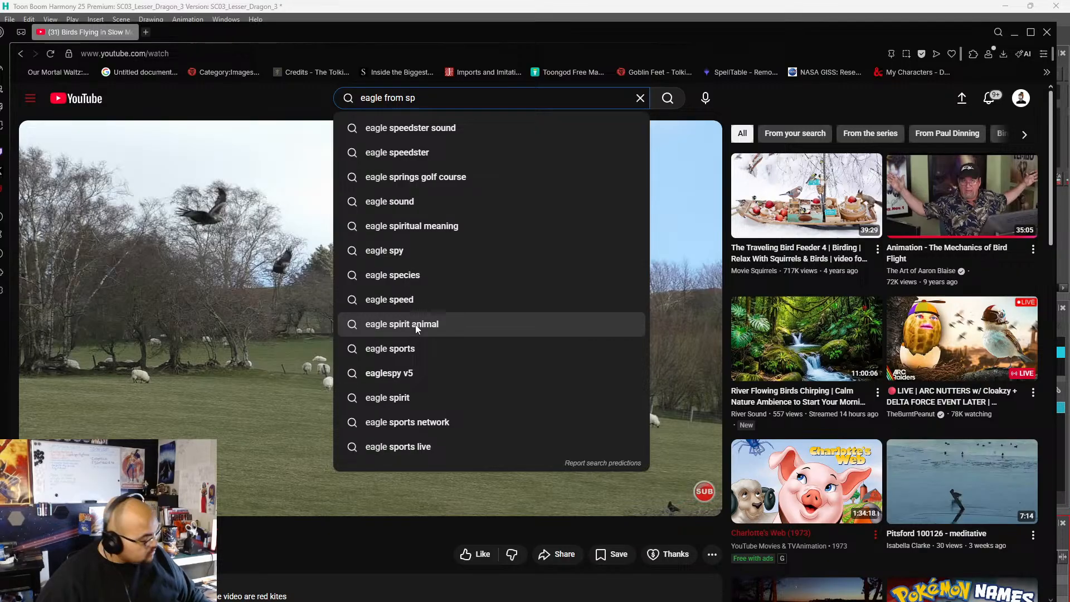
{"action": "type", "text": "ir"}
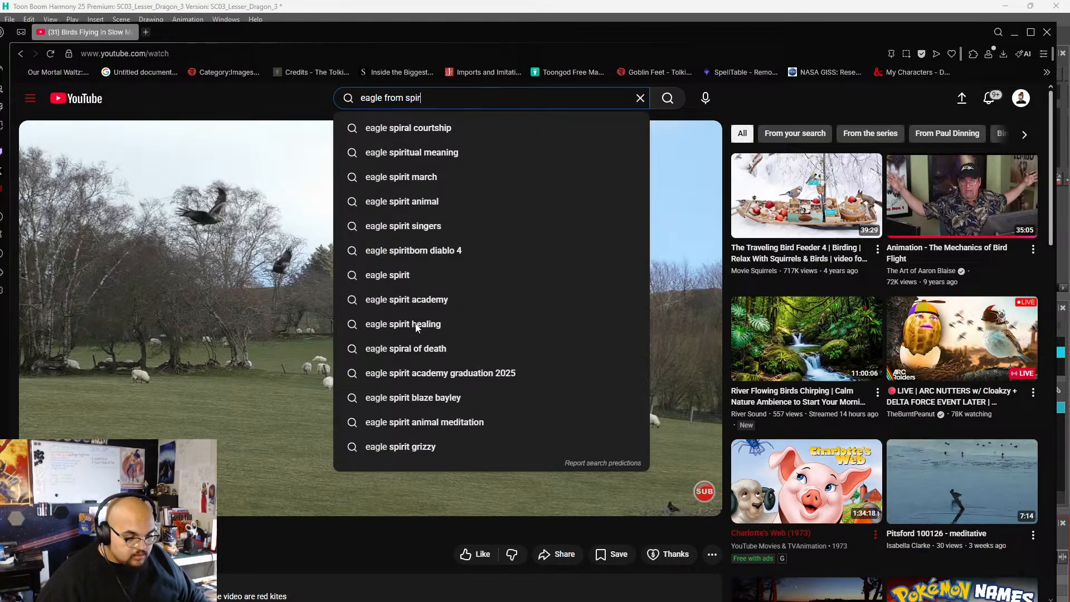
{"action": "type", "text": "it"}
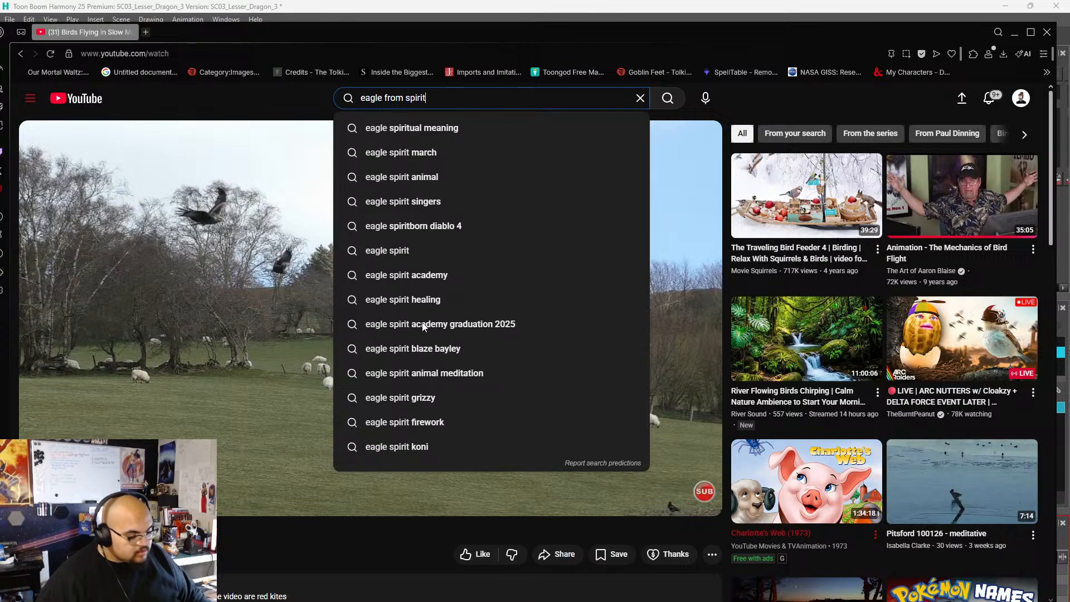
{"action": "key", "text": "Return"}
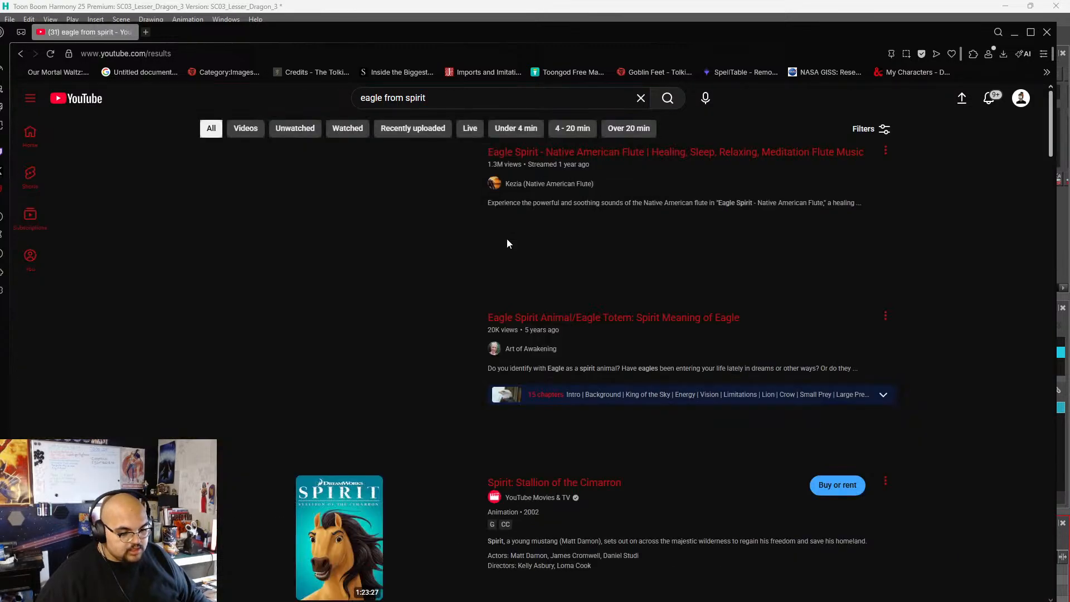
Open the video "Spirit - Racing the Eagle (English)" from the search results and show it in full screen.
{"action": "scroll", "coordinate": [162, 247], "scroll_direction": "down", "scroll_amount": 5}
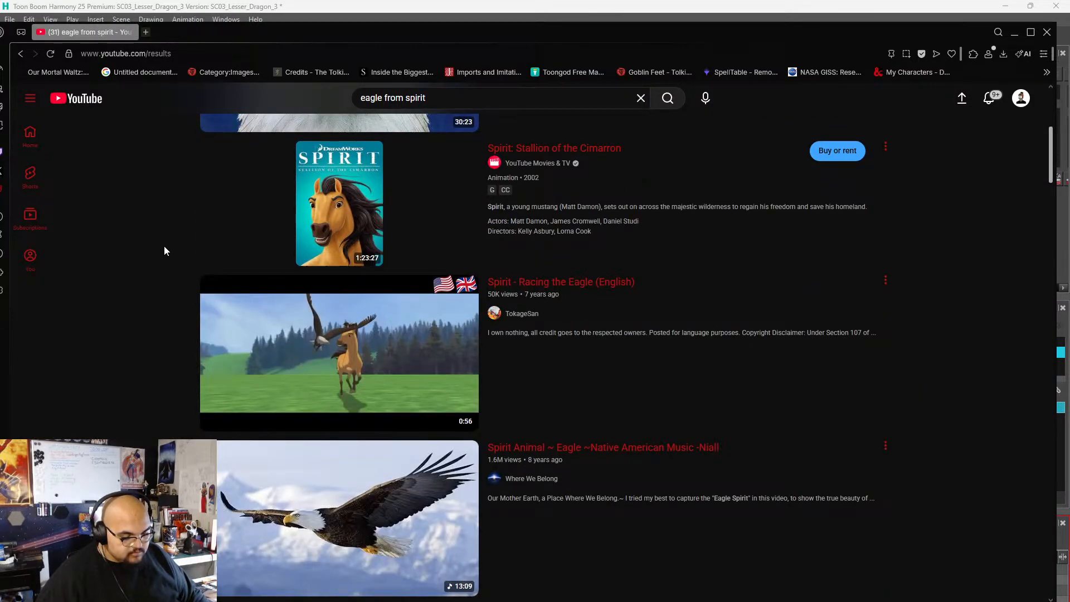
{"action": "left_click", "coordinate": [354, 366]}
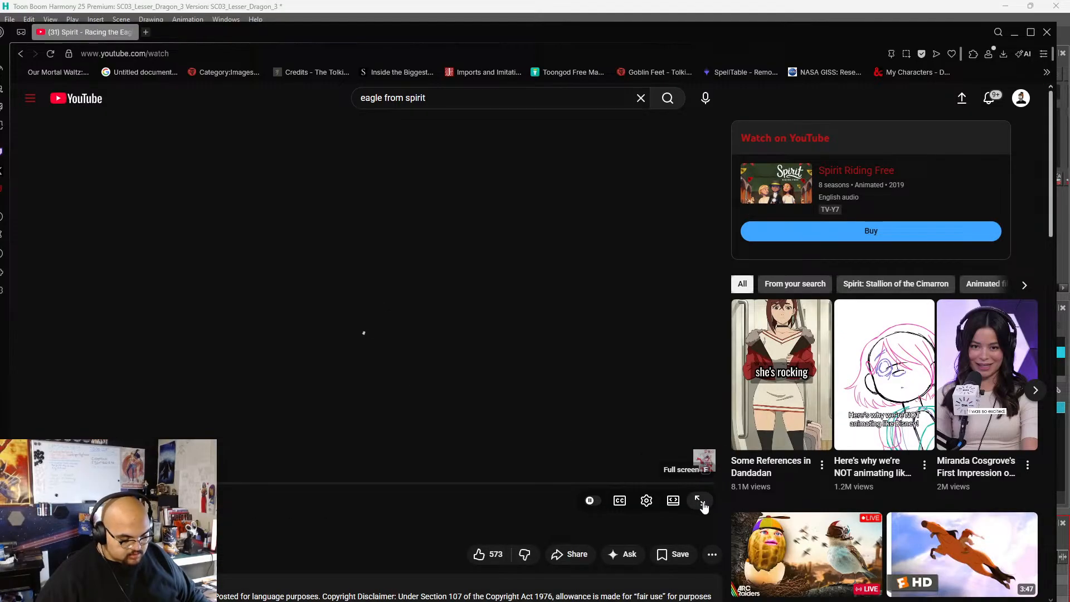
{"action": "left_click", "coordinate": [700, 501]}
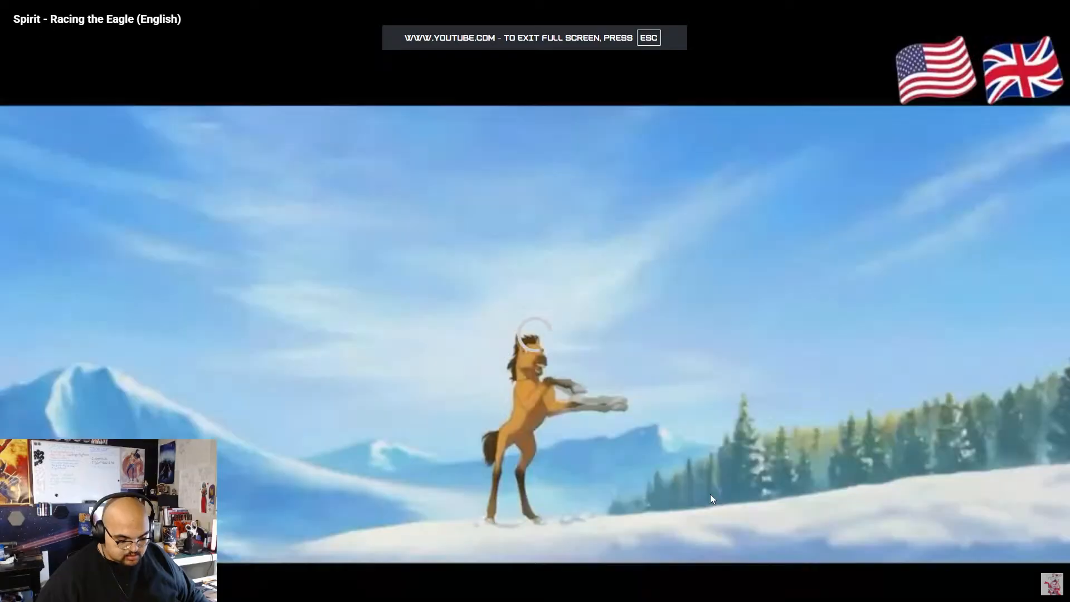
Pause the Spirit clip and set its playback speed to Normal.
{"action": "left_click", "coordinate": [443, 462]}
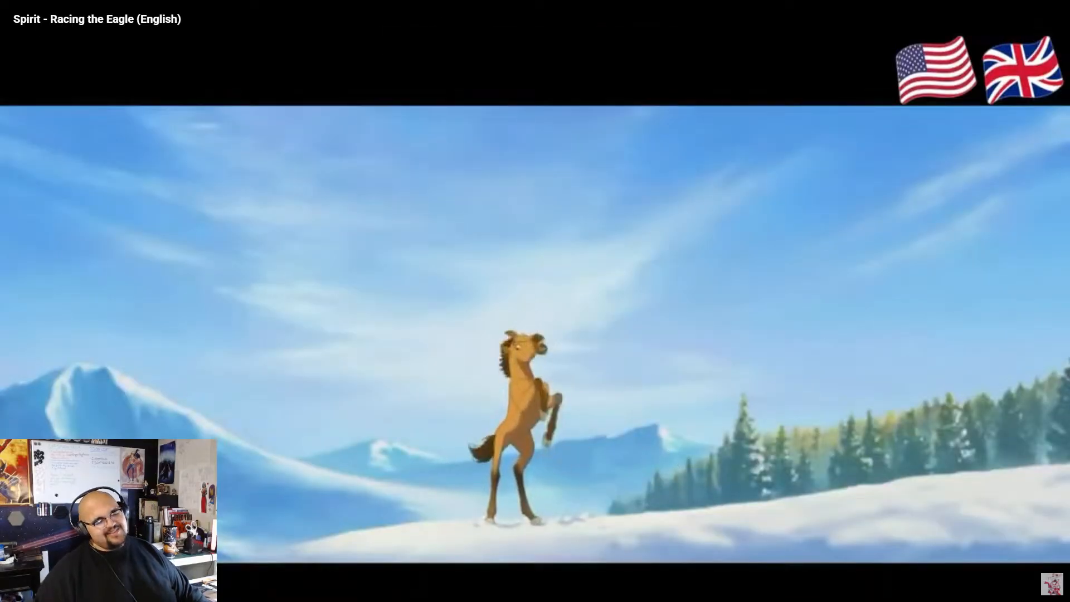
{"action": "left_click", "coordinate": [981, 601]}
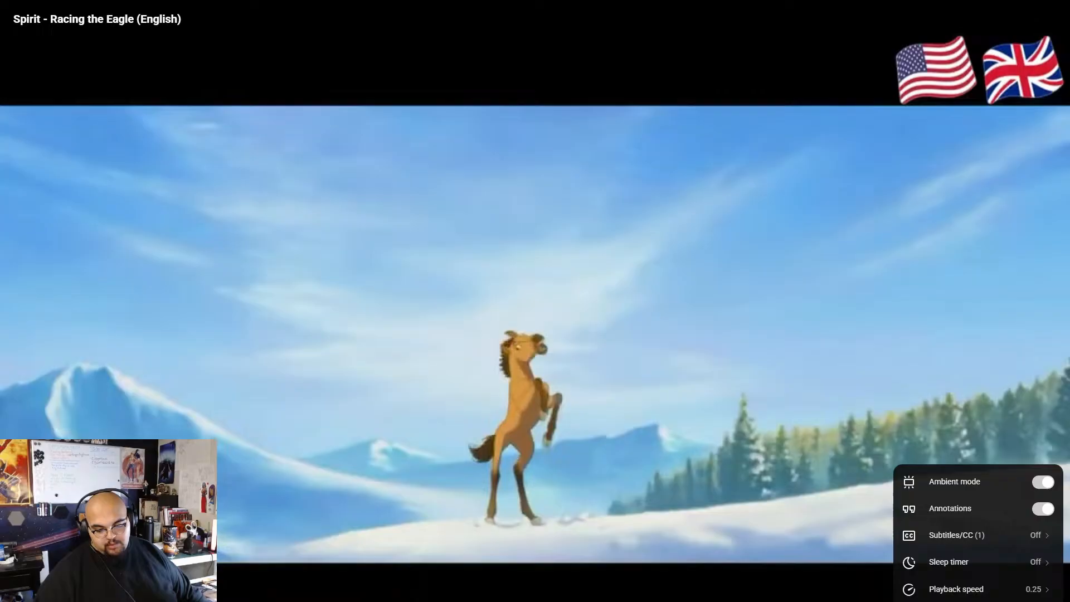
{"action": "left_click", "coordinate": [973, 591]}
{"action": "left_click", "coordinate": [926, 597]}
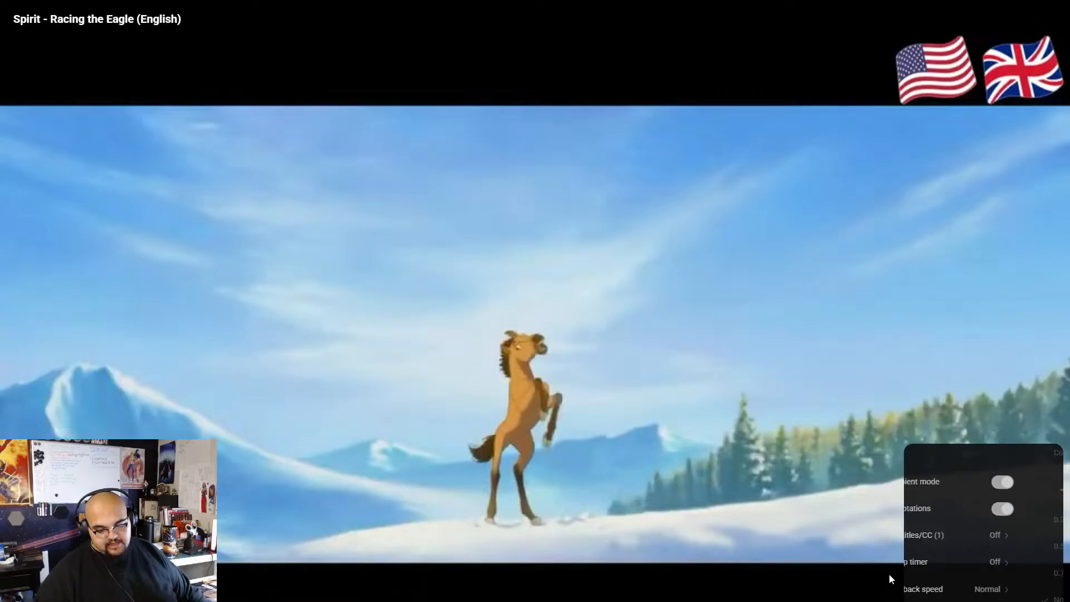
Play the opening of the Spirit clip in full screen, pausing and resuming it to check the rearing horse shot.
{"action": "left_click", "coordinate": [426, 334]}
{"action": "left_click", "coordinate": [512, 323]}
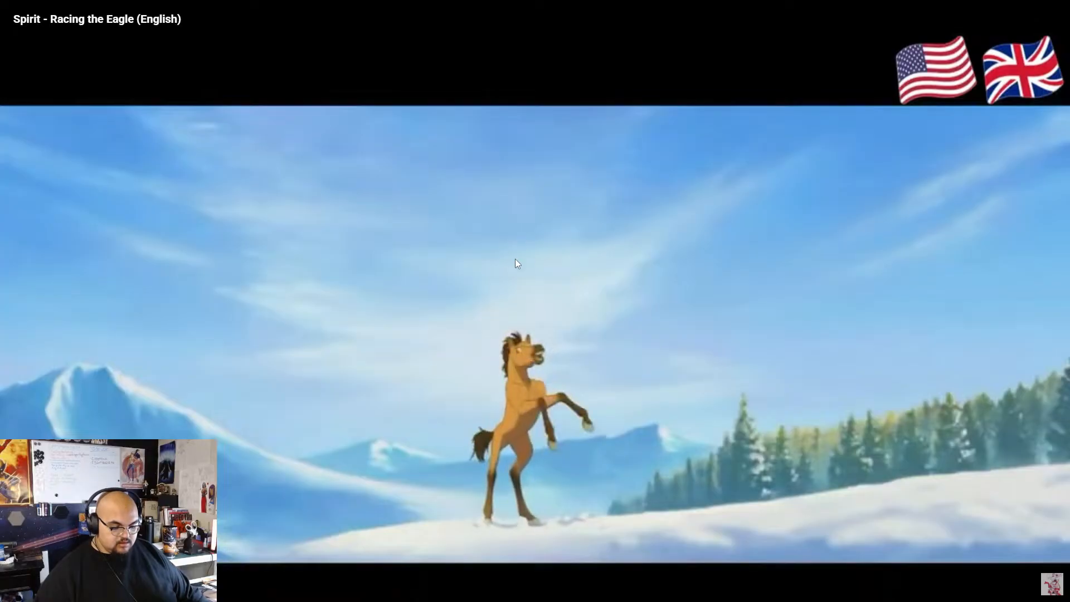
{"action": "left_click", "coordinate": [522, 303]}
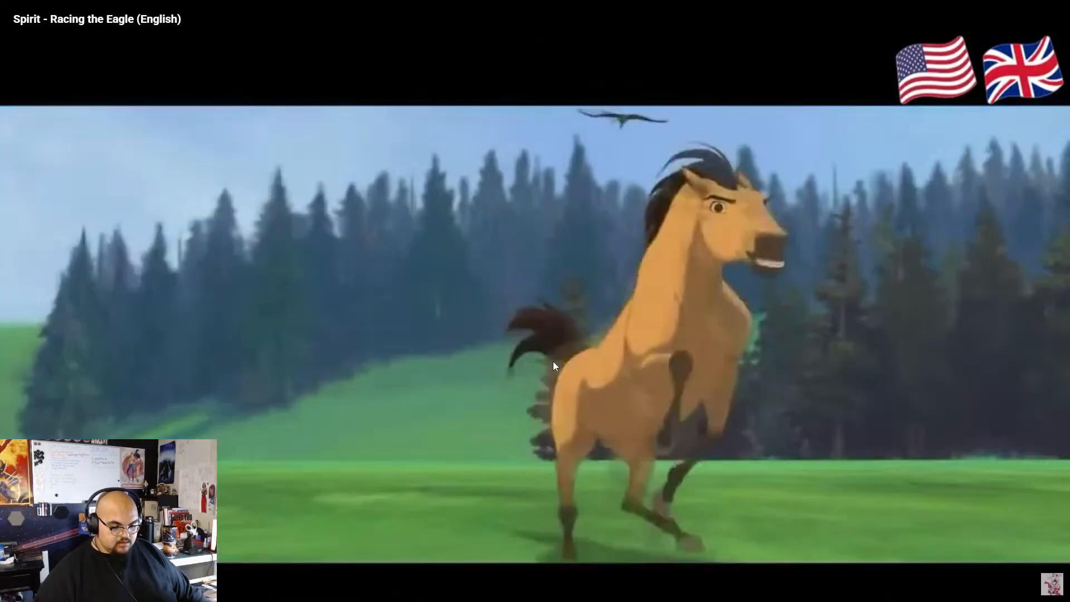
{"action": "left_click", "coordinate": [553, 361]}
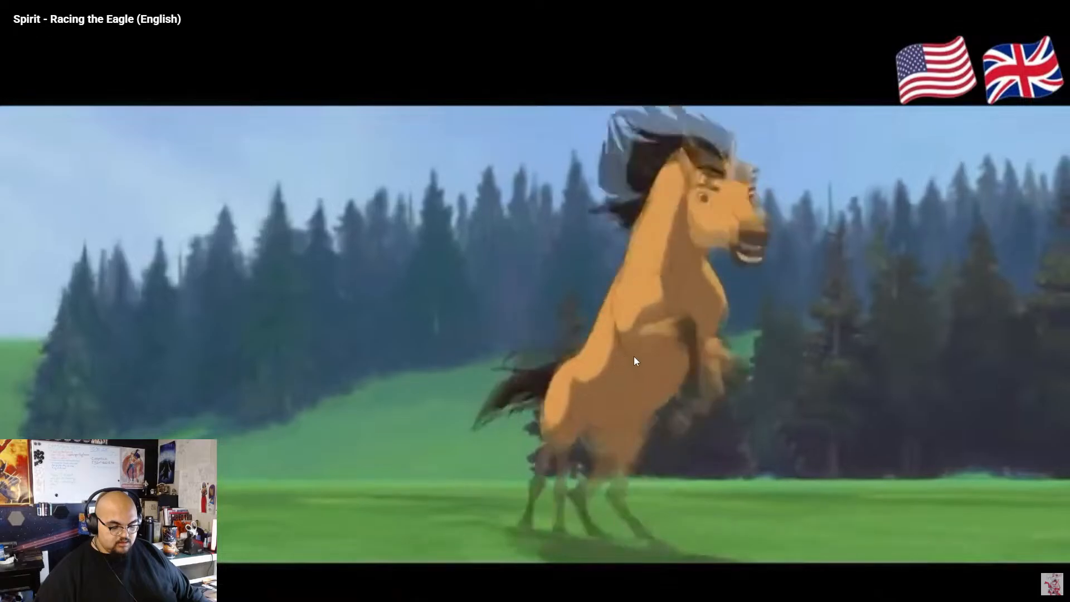
{"action": "left_click", "coordinate": [463, 426]}
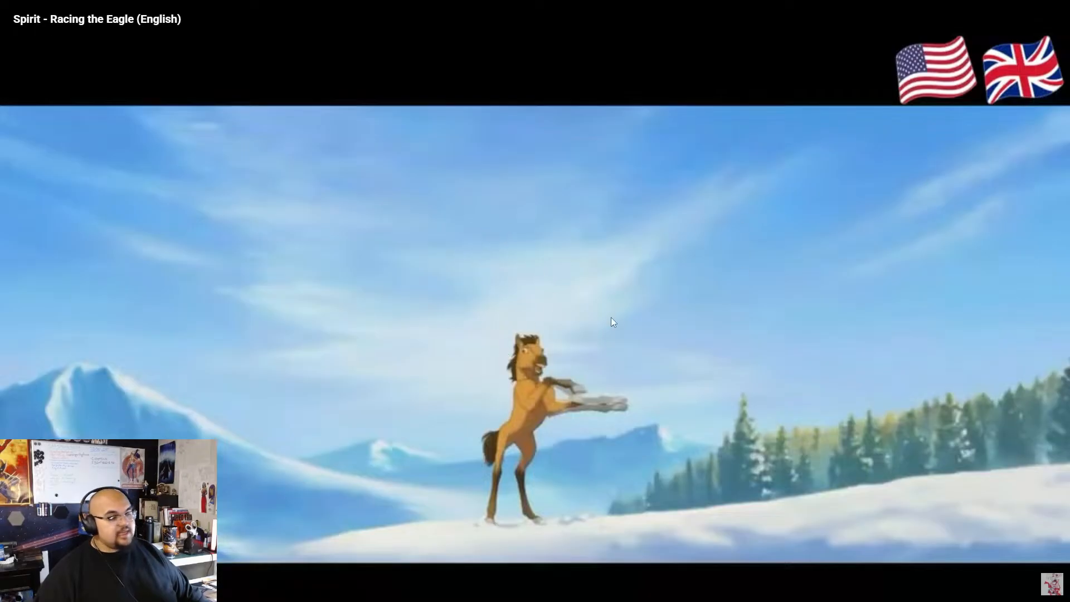
{"action": "left_click", "coordinate": [520, 335]}
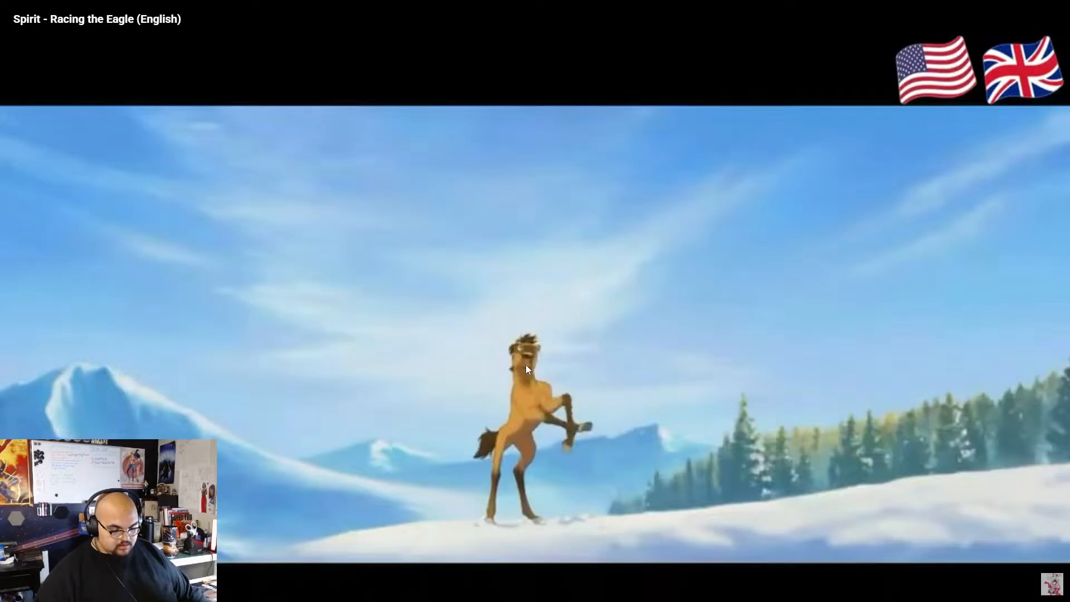
{"action": "key", "text": "space"}
{"action": "key", "text": "space"}
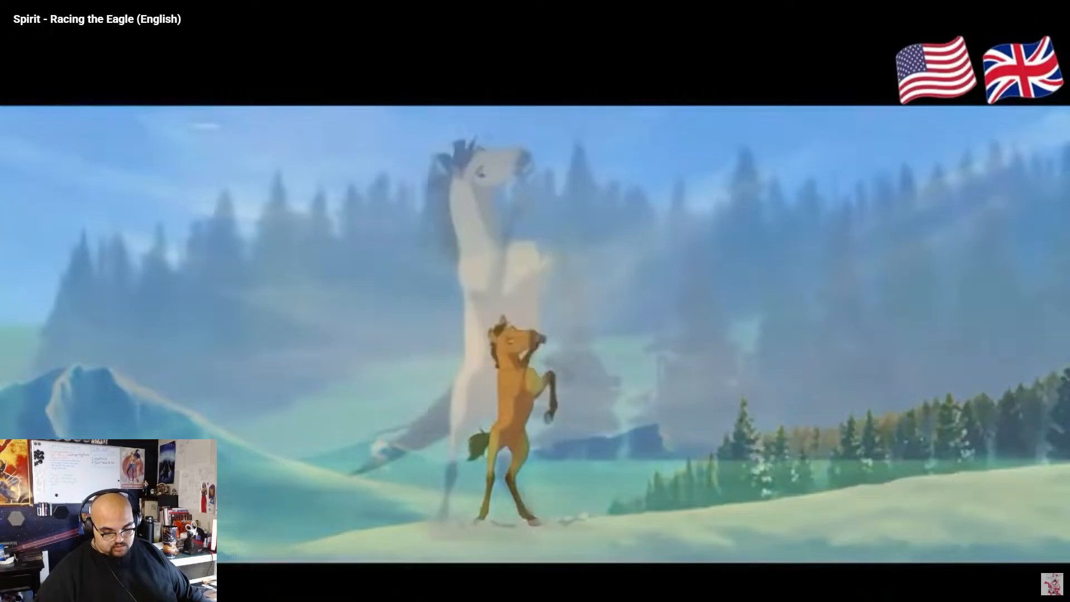
Leave full screen, watch the clip through the race with the eagle, and rewind it to the adult horse rearing by the forest.
{"action": "key", "text": "Escape"}
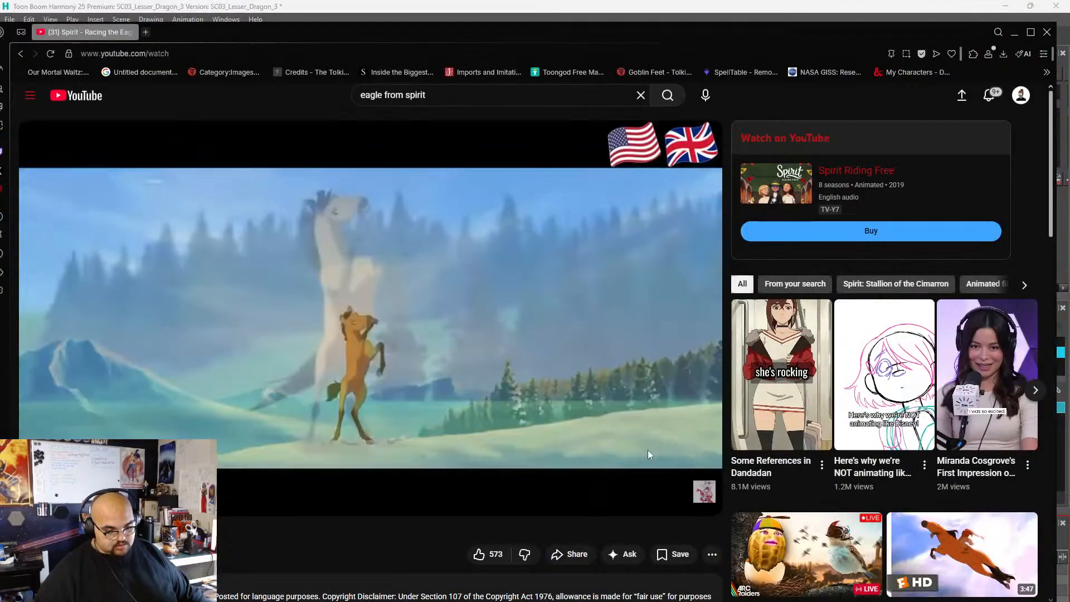
{"action": "left_click", "coordinate": [353, 317]}
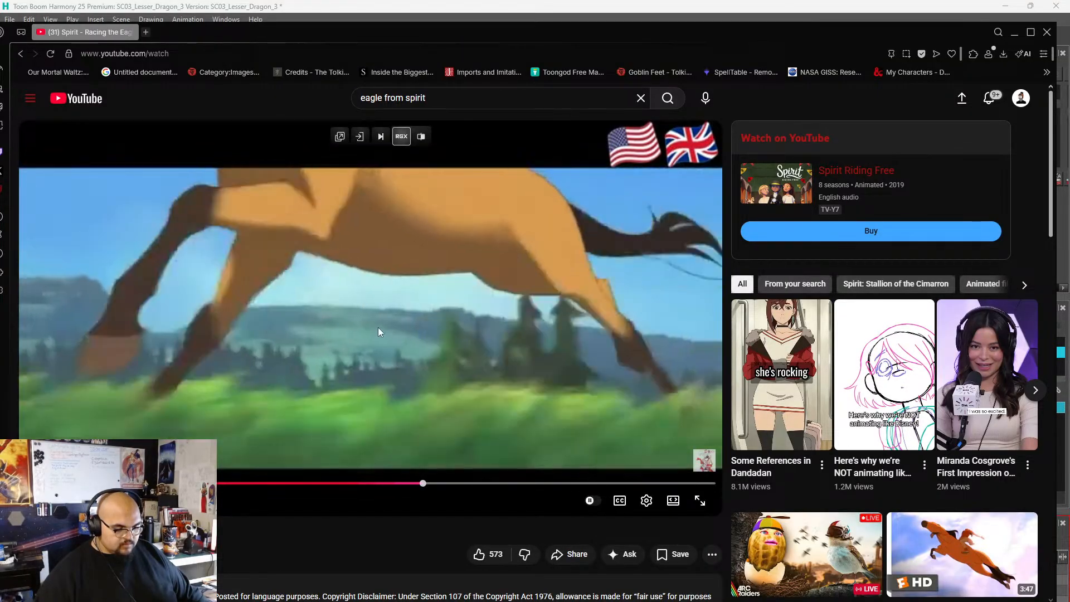
{"action": "left_click", "coordinate": [426, 463]}
{"action": "left_click_drag", "start_coordinate": [428, 483], "coordinate": [96, 483]}
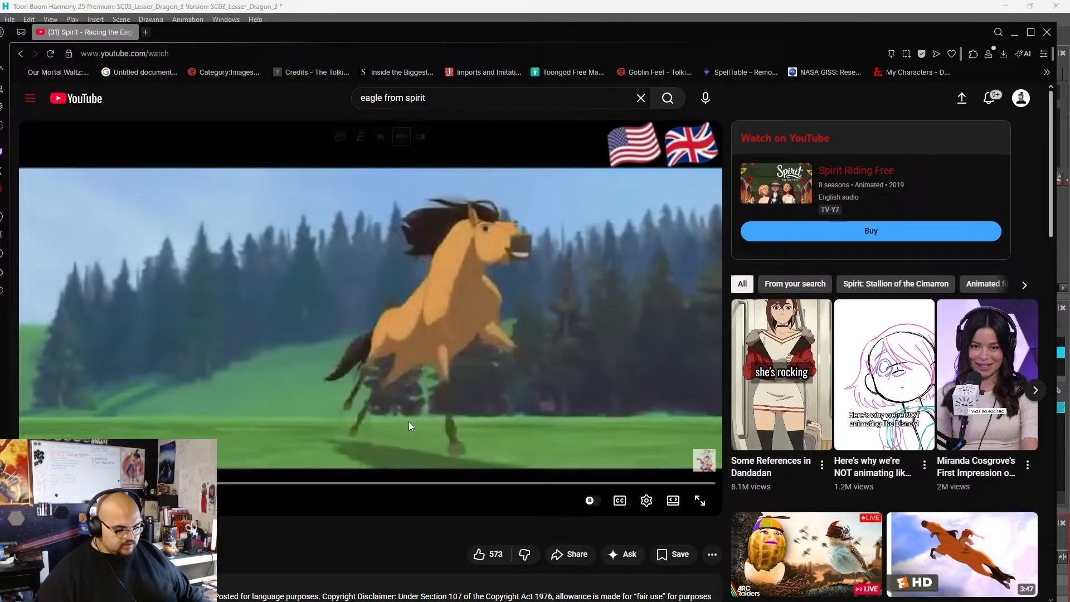
Set the video quality to 720p and reduce the clip's playback speed.
{"action": "left_click", "coordinate": [645, 501]}
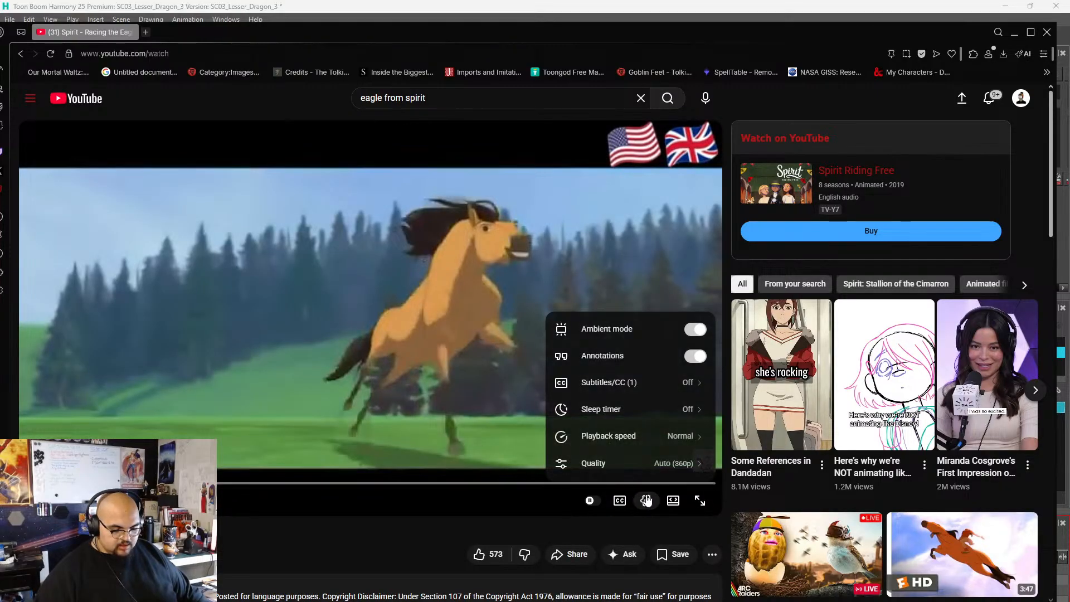
{"action": "left_click", "coordinate": [677, 462]}
{"action": "left_click", "coordinate": [614, 383]}
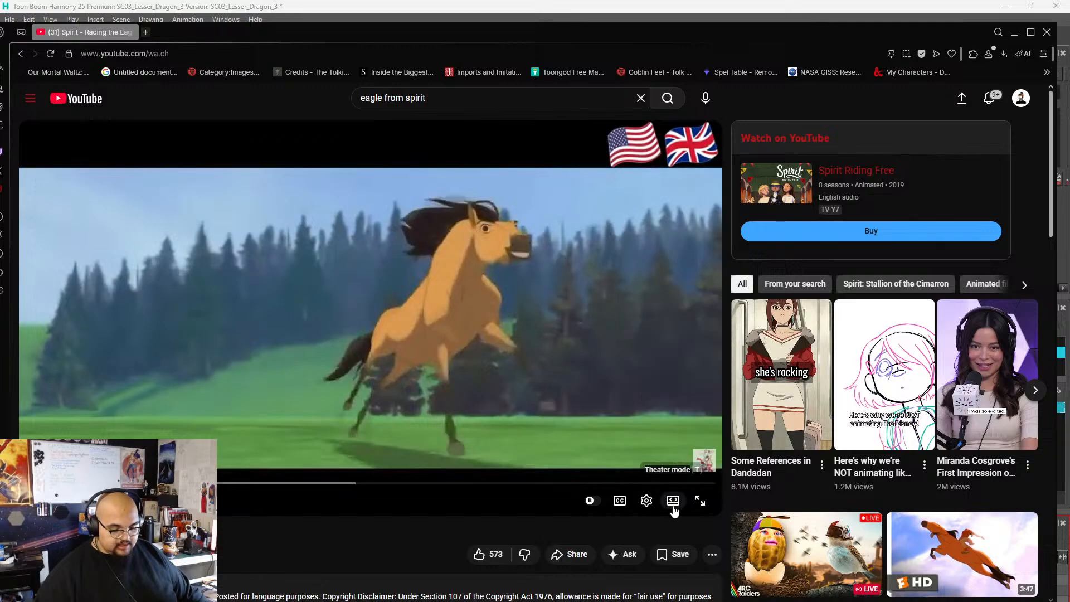
{"action": "left_click", "coordinate": [654, 502]}
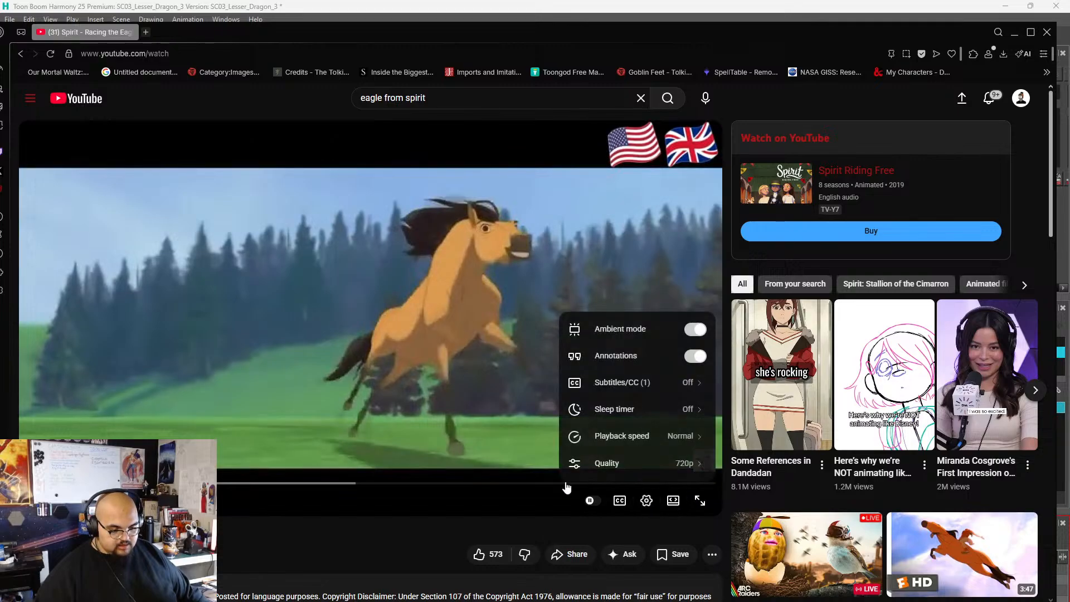
{"action": "left_click", "coordinate": [644, 437]}
{"action": "left_click", "coordinate": [607, 365]}
Play the slowed clip, pausing and resuming it to study the eagle's wings as it flies around the horse.
{"action": "left_click", "coordinate": [398, 378]}
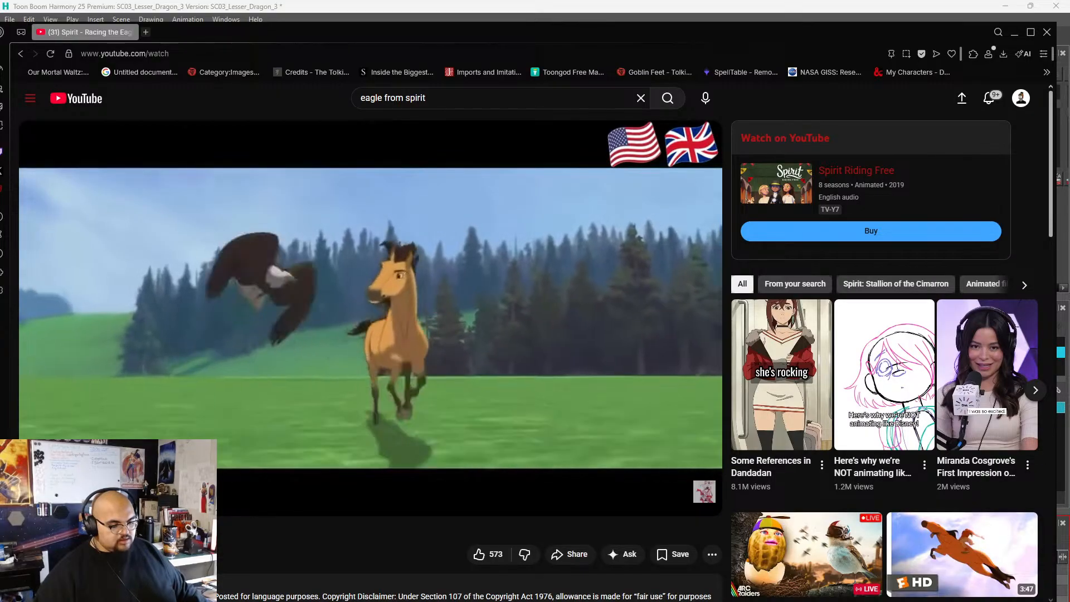
{"action": "left_click", "coordinate": [387, 335]}
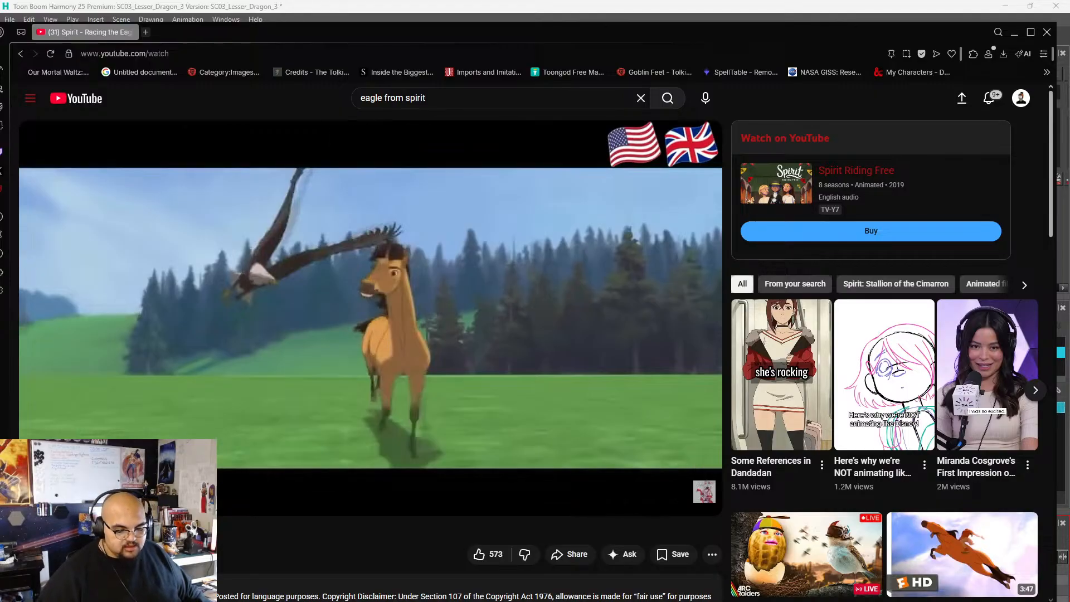
{"action": "left_click", "coordinate": [383, 303]}
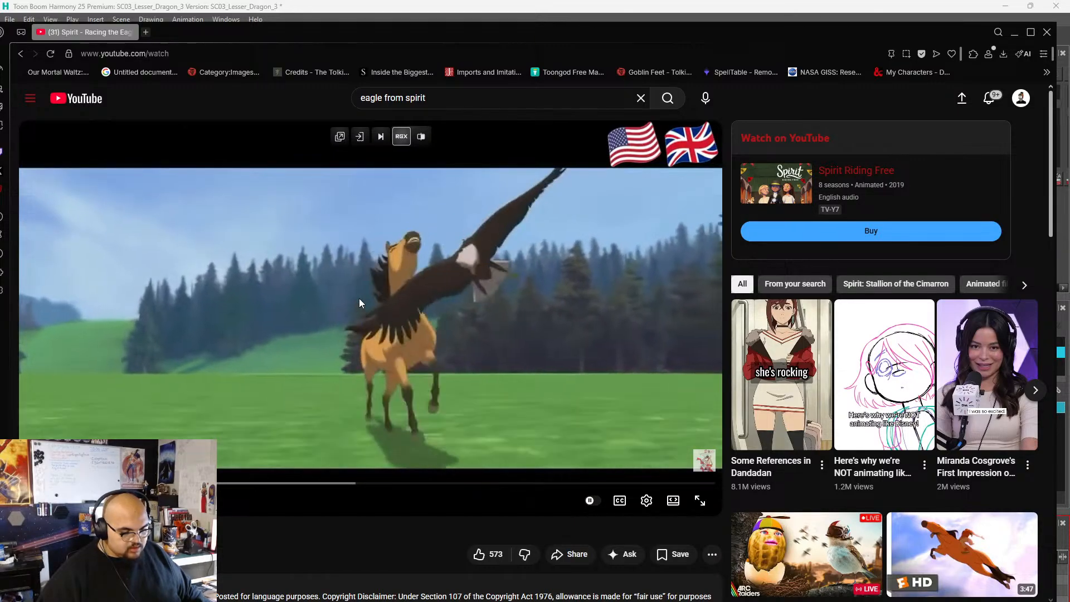
{"action": "left_click", "coordinate": [359, 299]}
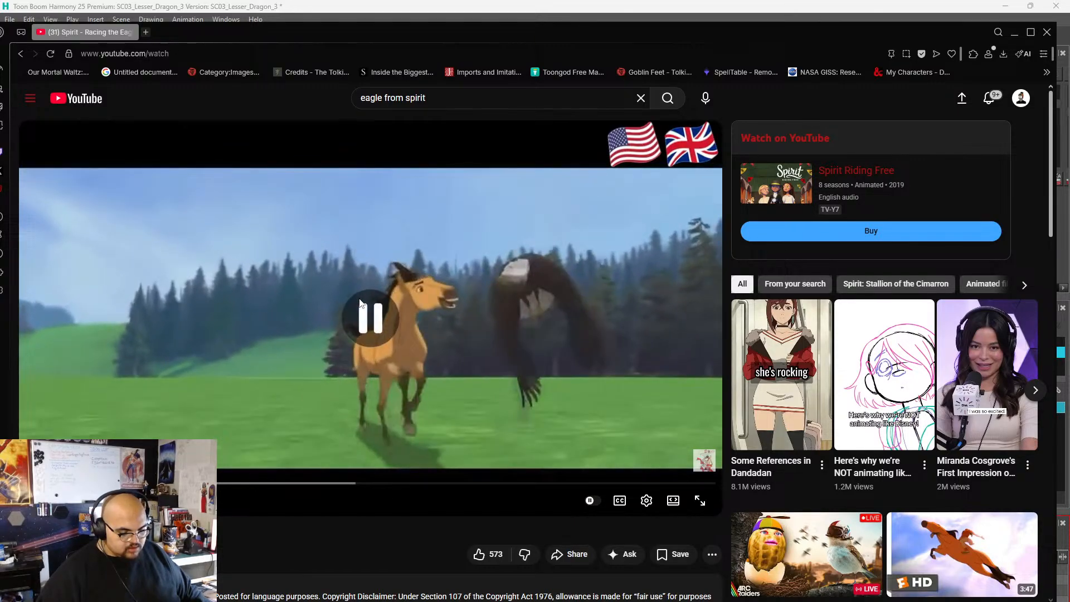
Step back and forth frame by frame through the eagle's wing flap beside the horse to study its wing positions.
{"action": "key", "text": "period"}
{"action": "key", "text": "period"}
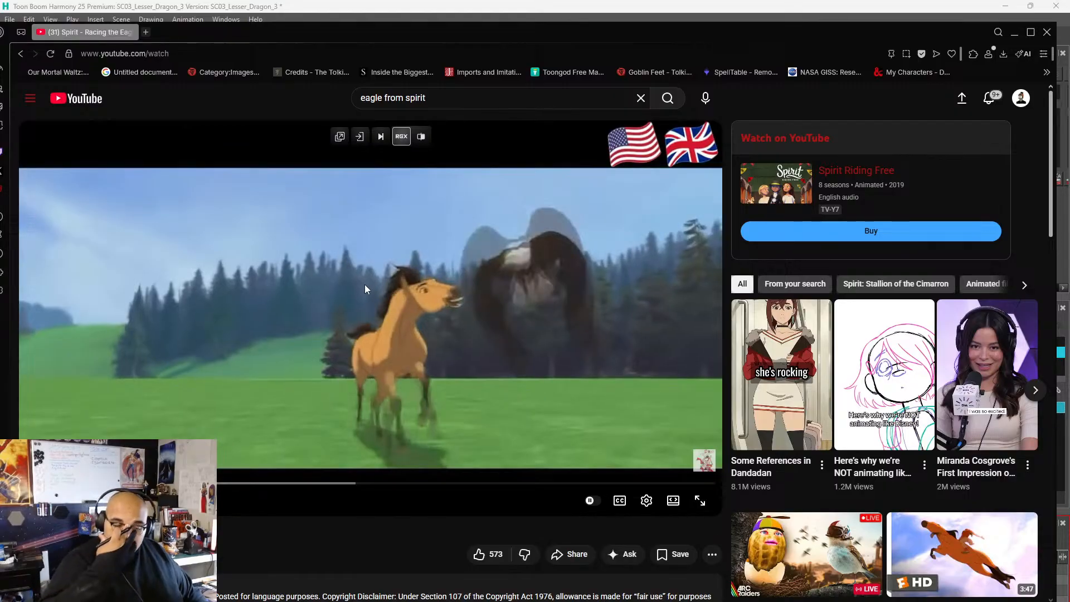
{"action": "key", "text": "period"}
{"action": "key", "text": "comma"}
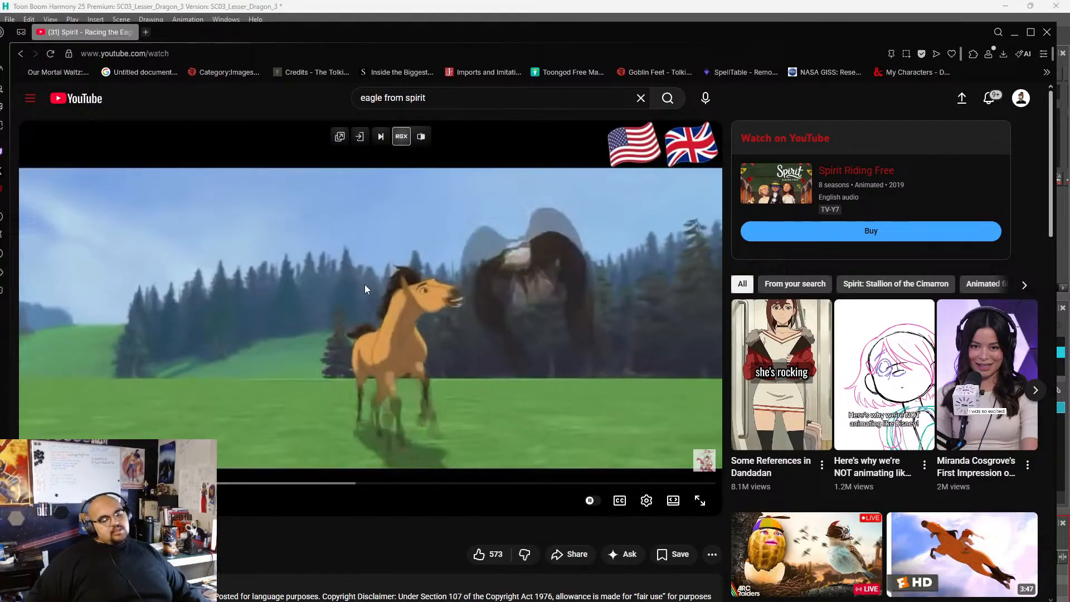
{"action": "key", "text": "period"}
{"action": "key", "text": "period"}
{"action": "key", "text": "comma"}
{"action": "key", "text": "comma"}
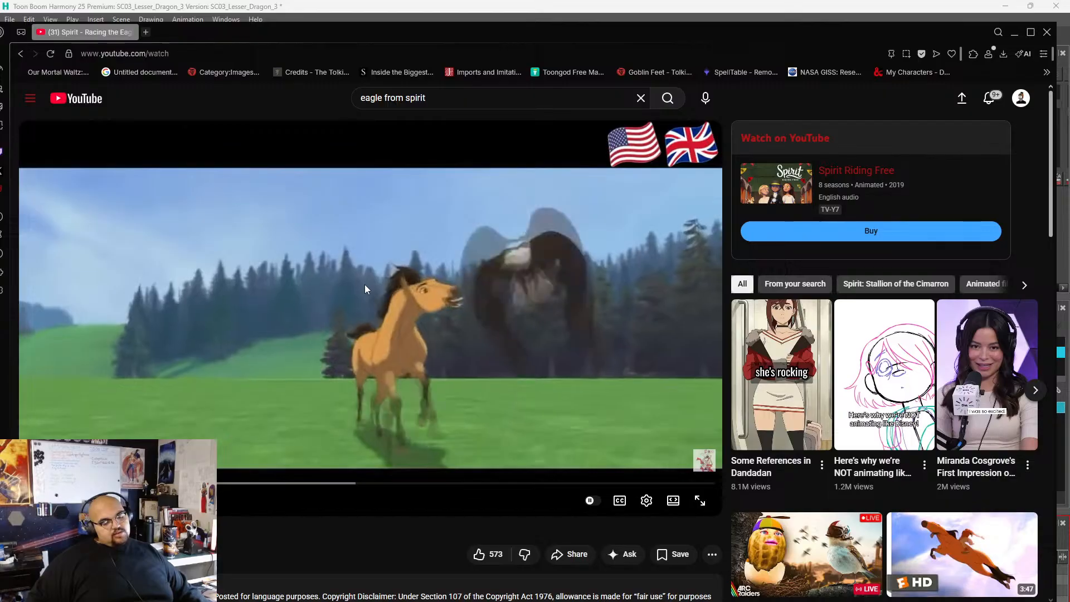
{"action": "key", "text": "period"}
{"action": "key", "text": "period"}
{"action": "key", "text": "comma"}
{"action": "key", "text": "comma"}
{"action": "key", "text": "comma"}
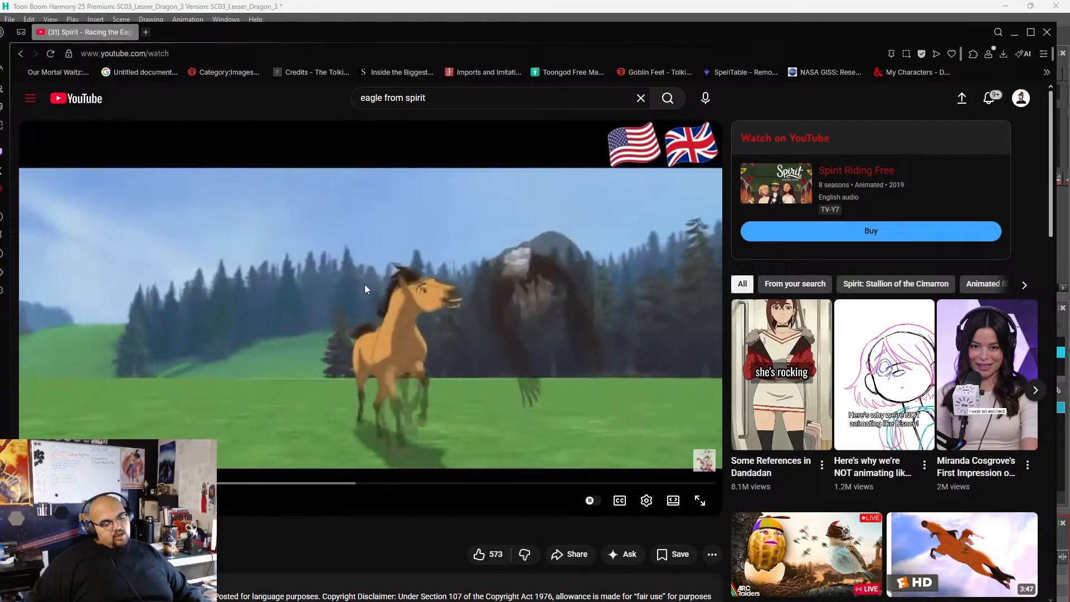
{"action": "key", "text": "comma"}
{"action": "key", "text": "period"}
{"action": "key", "text": "period"}
{"action": "key", "text": "period"}
{"action": "key", "text": "period"}
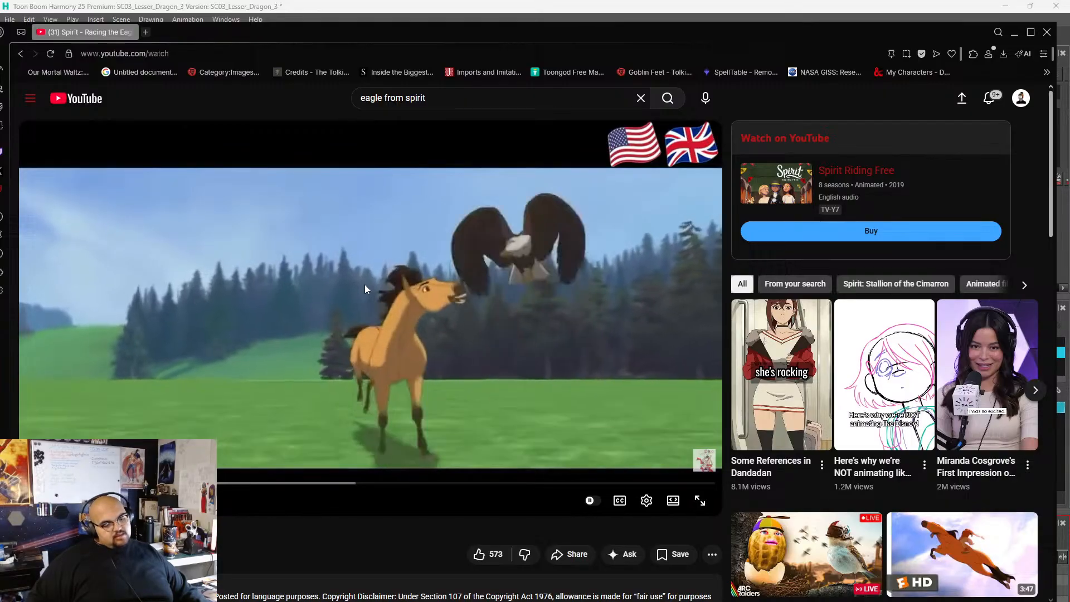
{"action": "key", "text": "period"}
{"action": "key", "text": "period"}
{"action": "key", "text": "period"}
{"action": "key", "text": "period"}
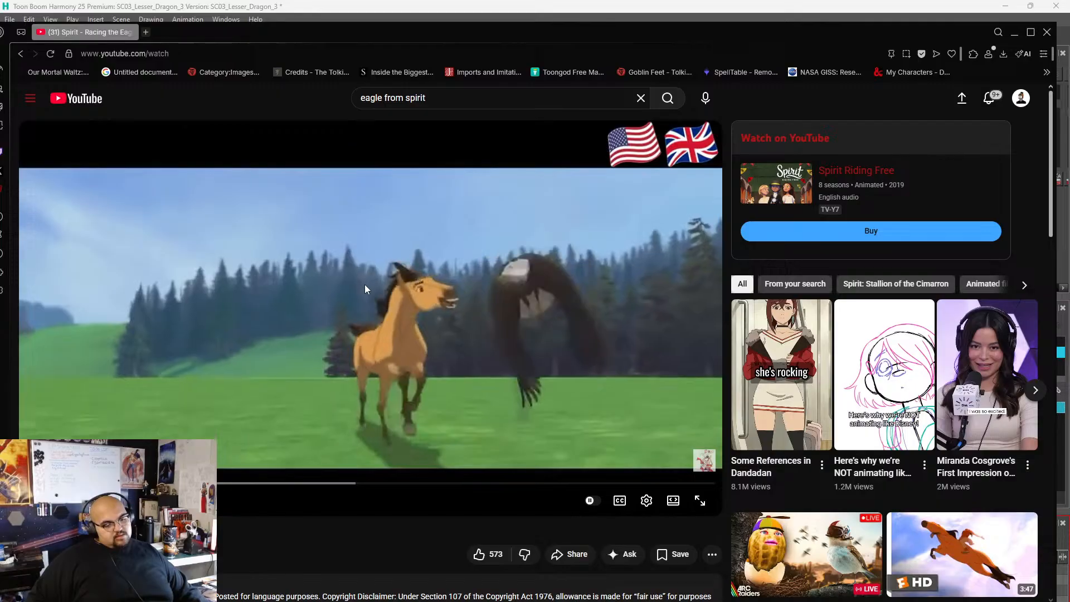
{"action": "key", "text": "period"}
{"action": "key", "text": "period"}
{"action": "key", "text": "comma"}
{"action": "key", "text": "comma"}
{"action": "key", "text": "comma"}
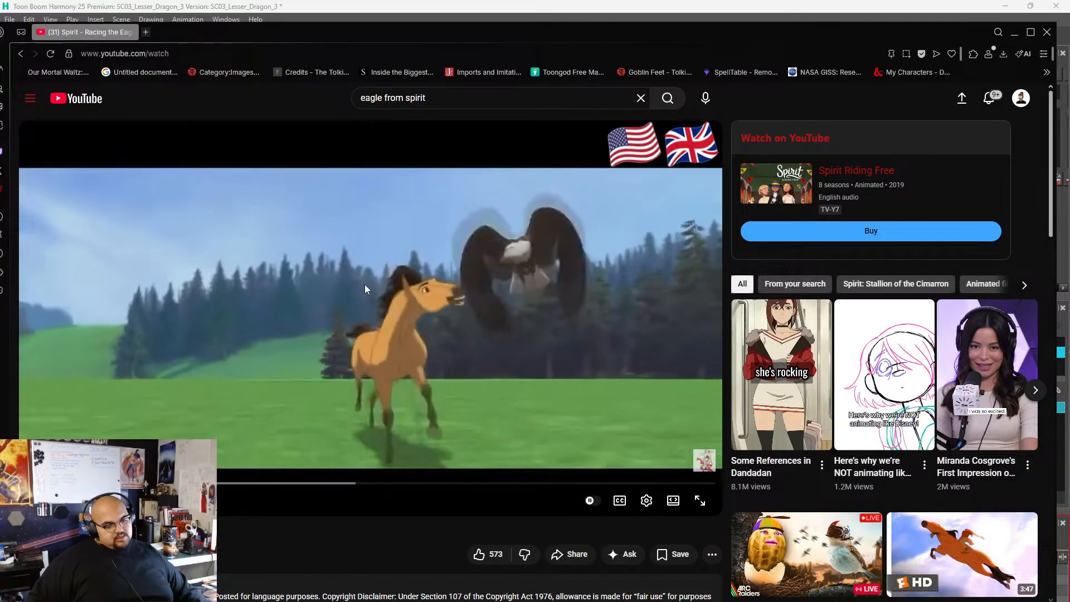
{"action": "key", "text": "comma"}
{"action": "key", "text": "period"}
{"action": "key", "text": "comma"}
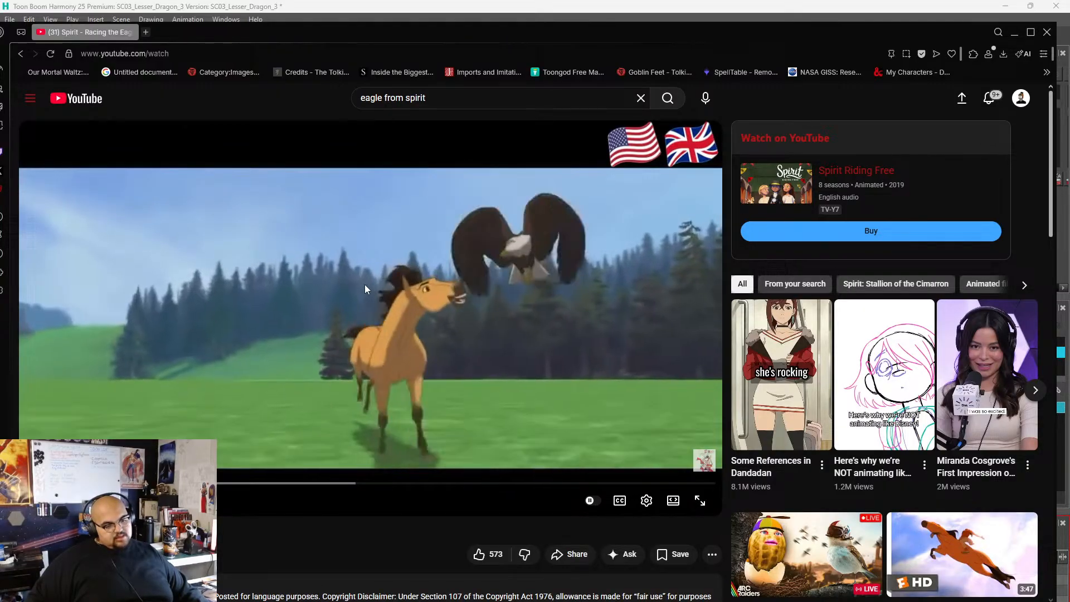
{"action": "key", "text": "period"}
{"action": "key", "text": "comma"}
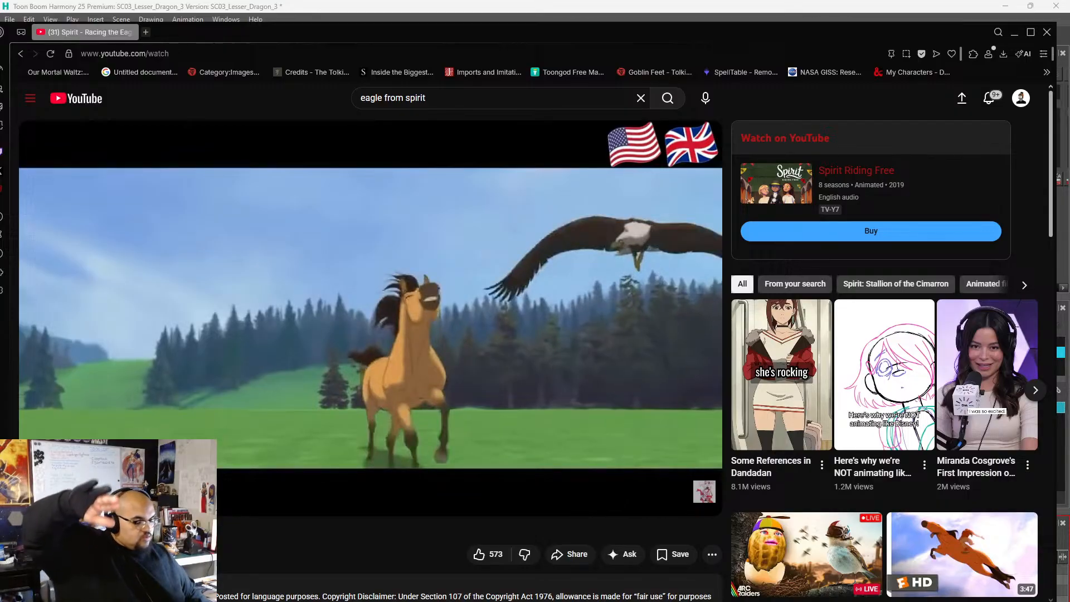
Play the slowed clip with pauses to study the eagle's head-on wingbeats in front of the galloping horse.
{"action": "left_click", "coordinate": [368, 279]}
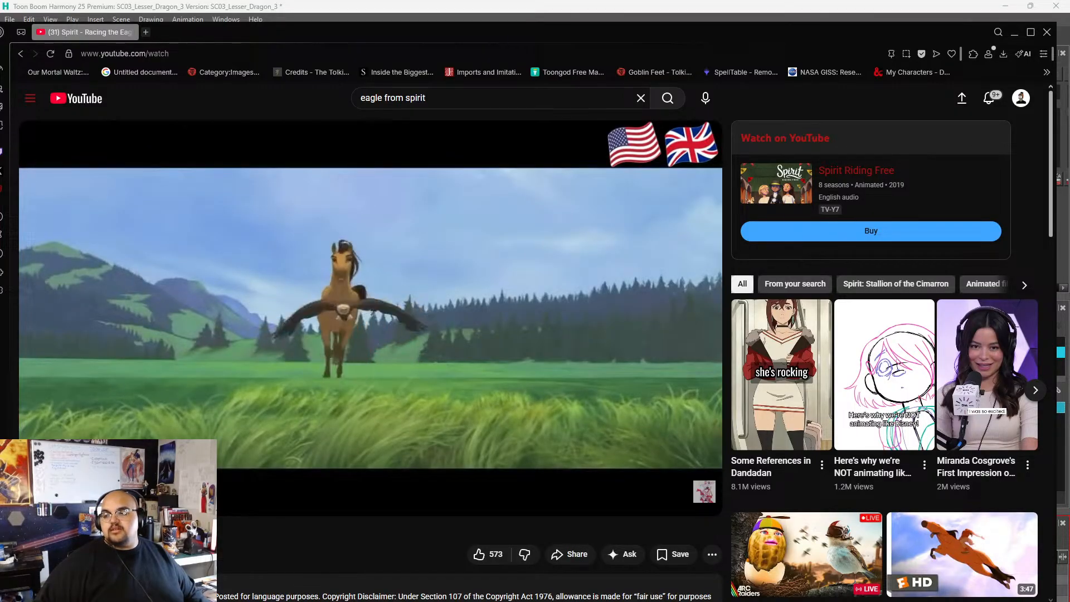
{"action": "left_click", "coordinate": [368, 279]}
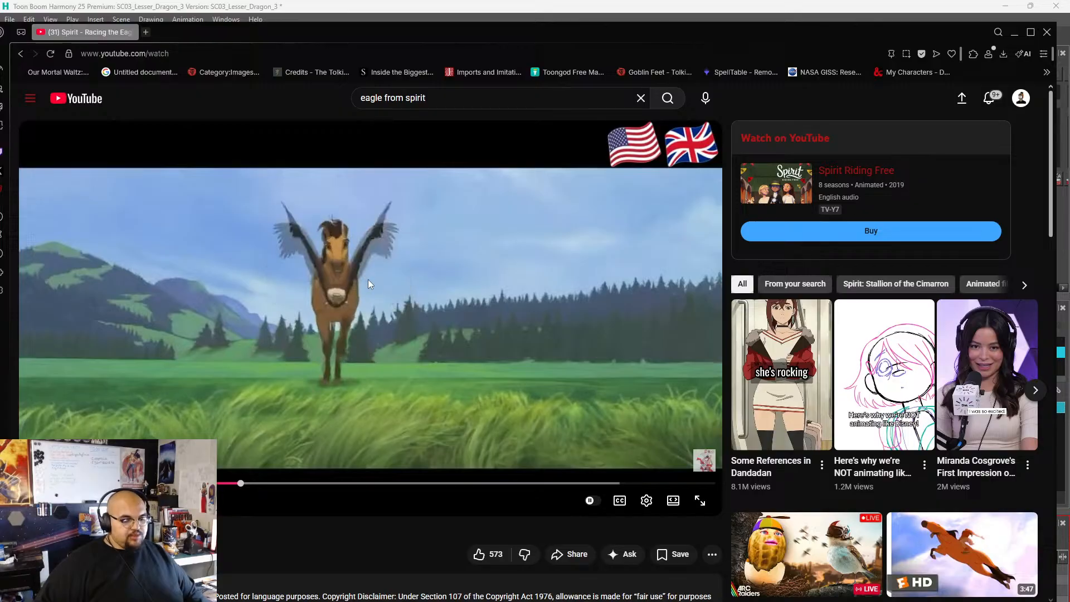
{"action": "left_click", "coordinate": [368, 279]}
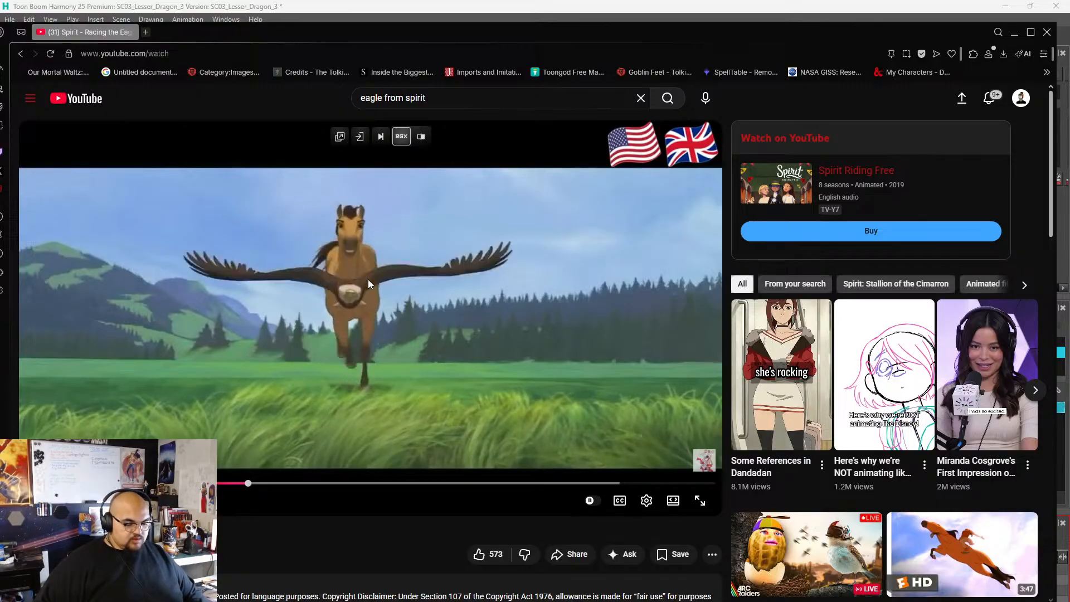
{"action": "left_click", "coordinate": [368, 279]}
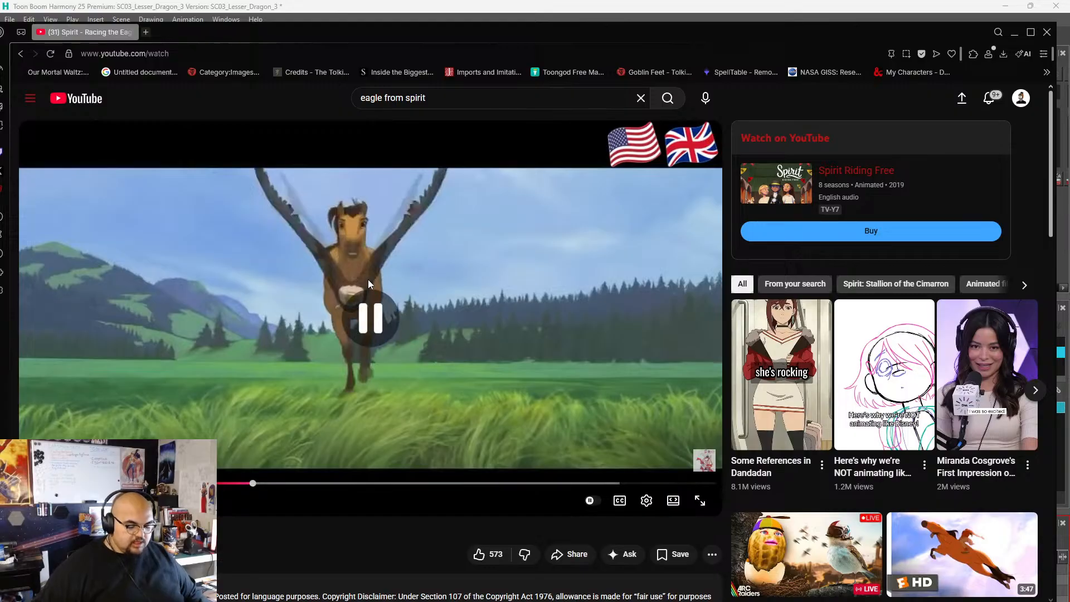
Set the clip's playback speed to Normal and play it almost to the end, pausing on the closing horse shot.
{"action": "left_click", "coordinate": [646, 501]}
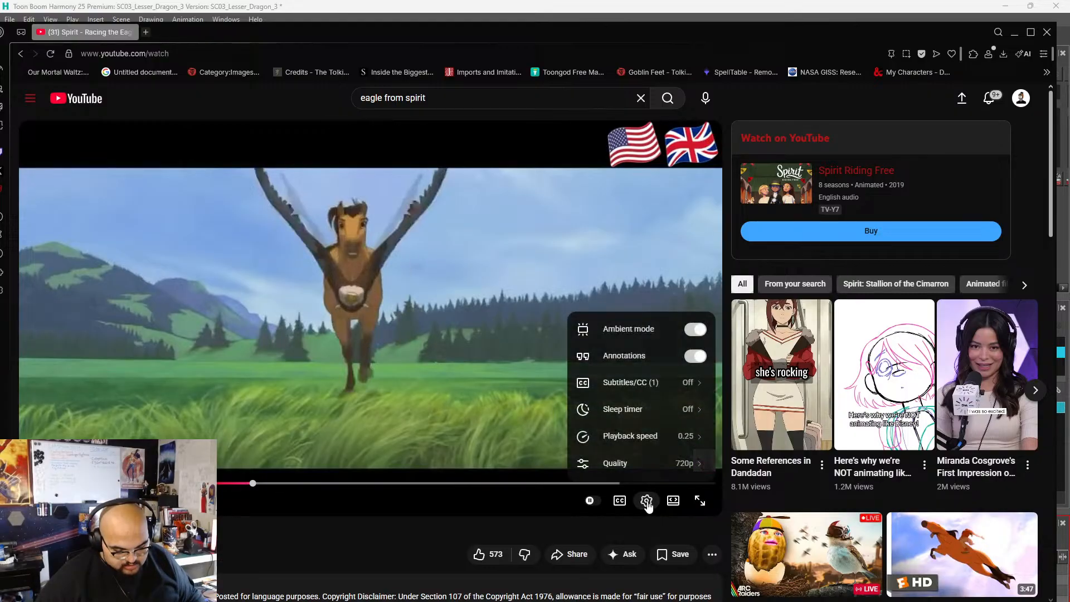
{"action": "left_click", "coordinate": [619, 436]}
{"action": "left_click", "coordinate": [612, 443]}
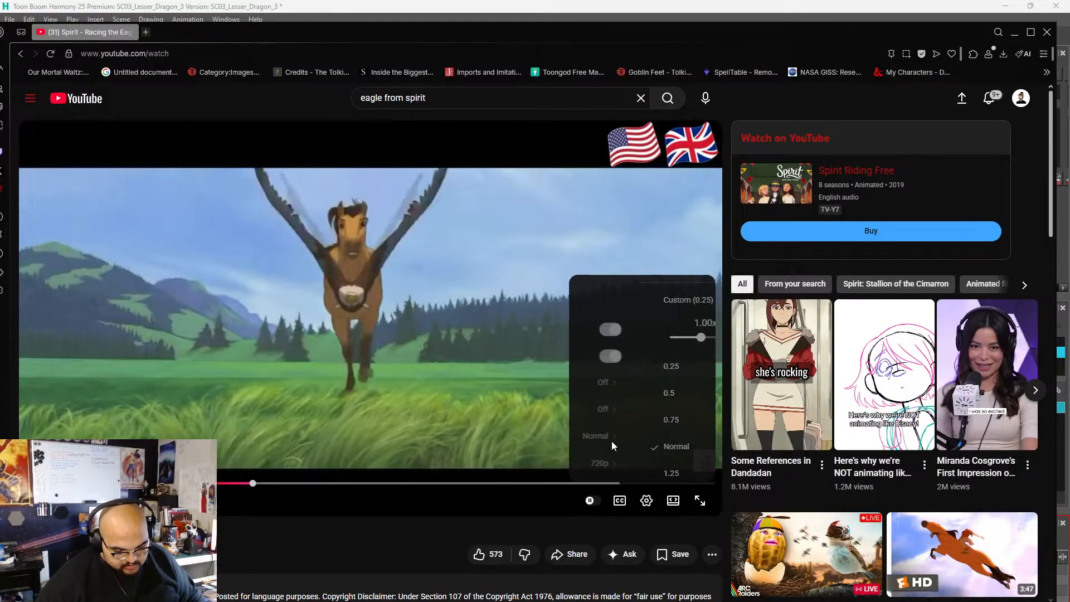
{"action": "left_click", "coordinate": [420, 322]}
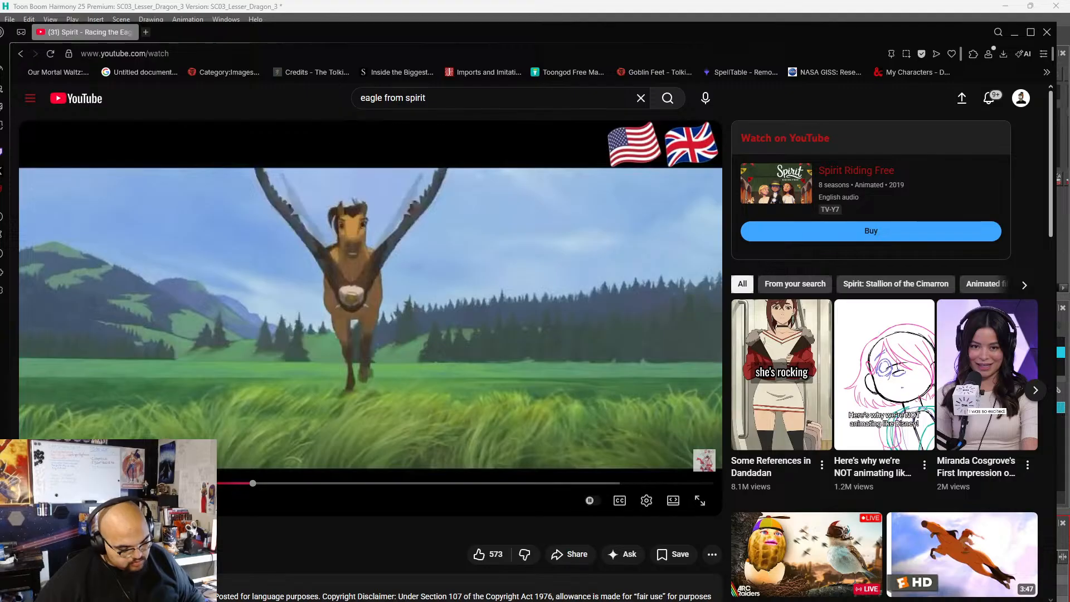
{"action": "left_click", "coordinate": [406, 408]}
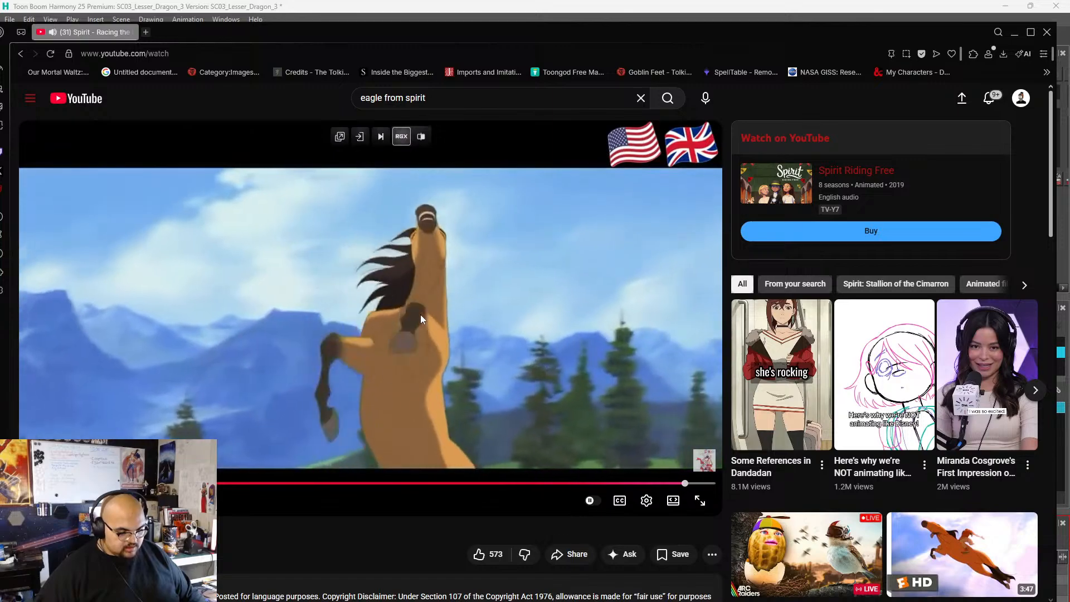
{"action": "left_click", "coordinate": [424, 315]}
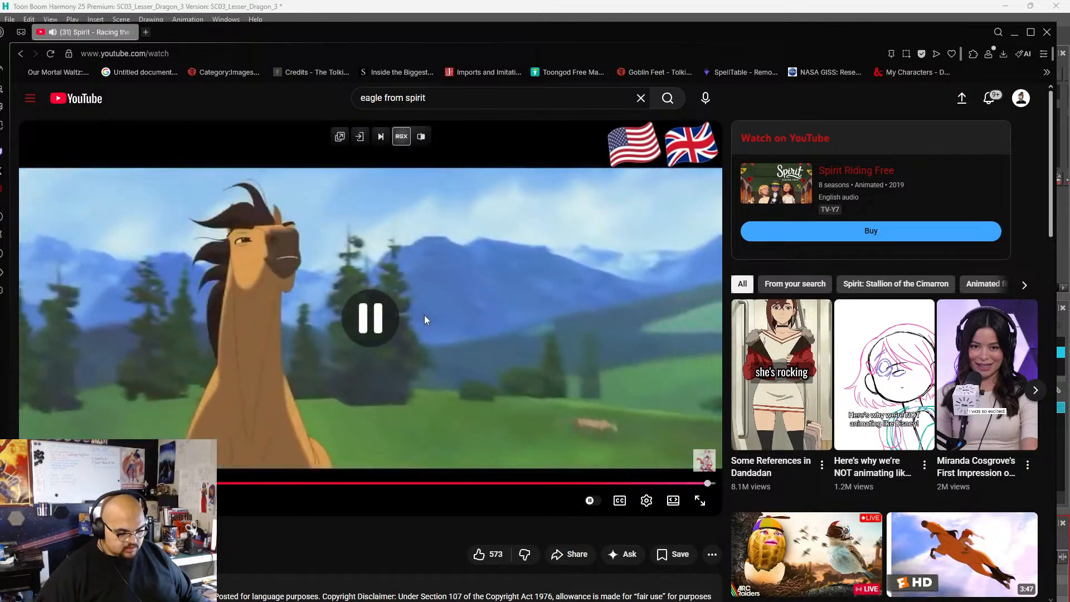
{"action": "left_click", "coordinate": [708, 505]}
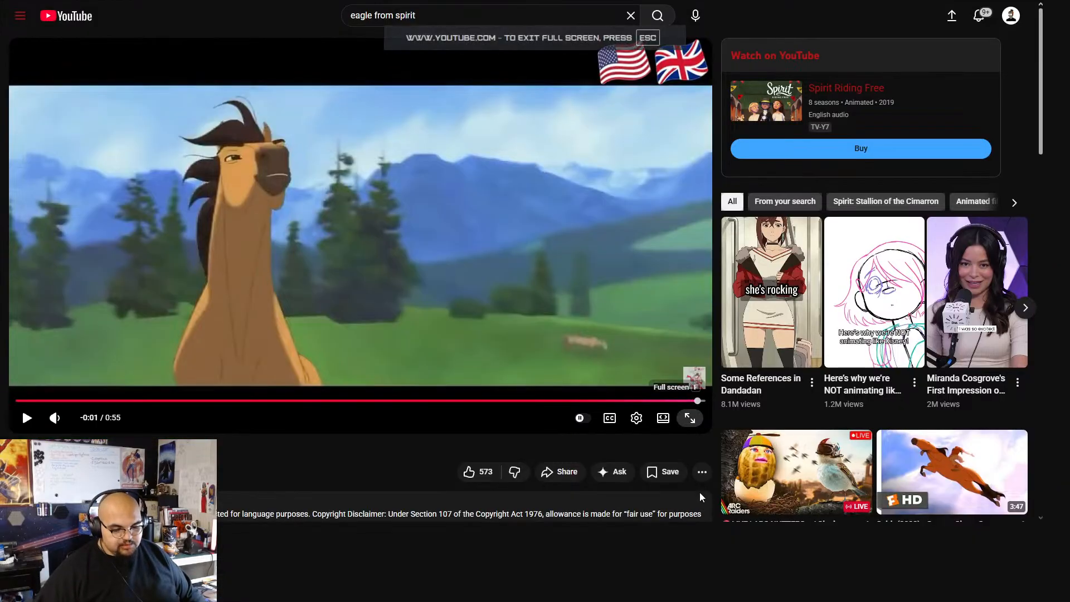
{"action": "key", "text": "Escape"}
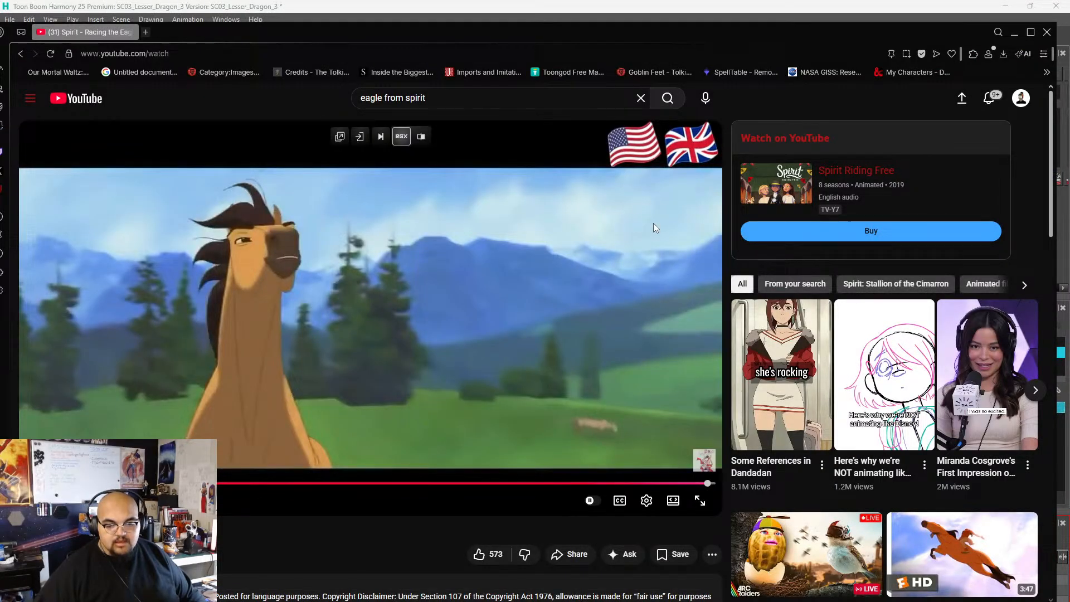
{"action": "scroll", "coordinate": [762, 271], "scroll_direction": "down", "scroll_amount": 5}
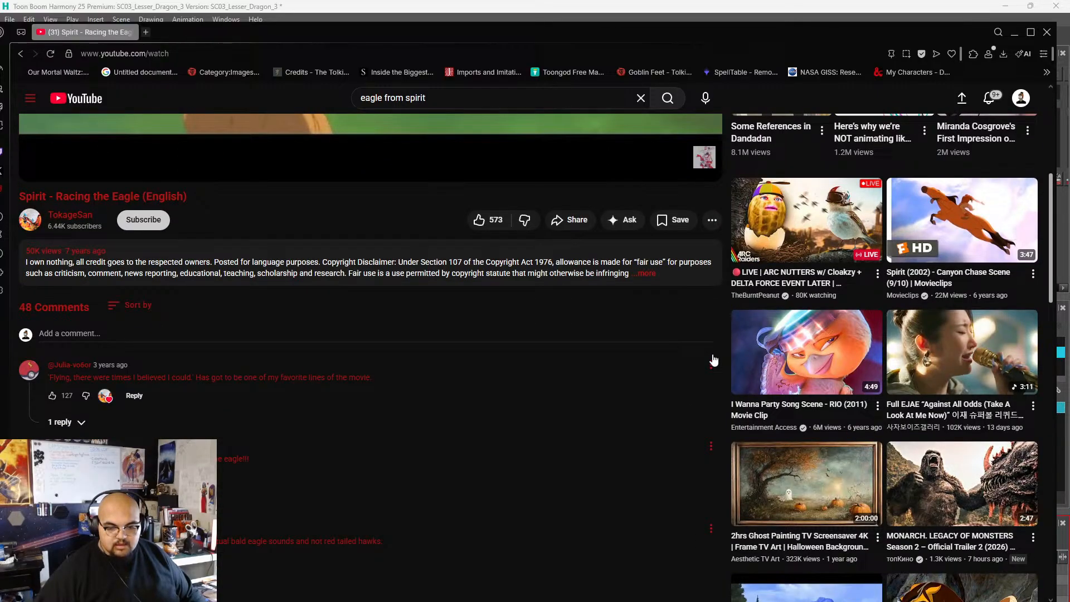
{"action": "scroll", "coordinate": [713, 361], "scroll_direction": "down", "scroll_amount": 1}
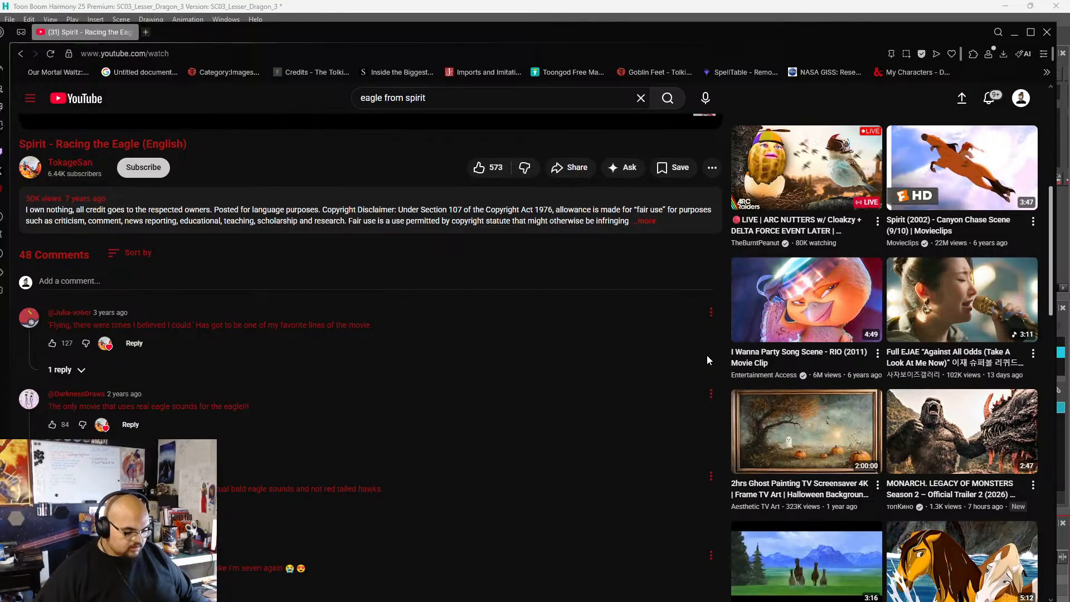
{"action": "scroll", "coordinate": [707, 354], "scroll_direction": "up", "scroll_amount": 7}
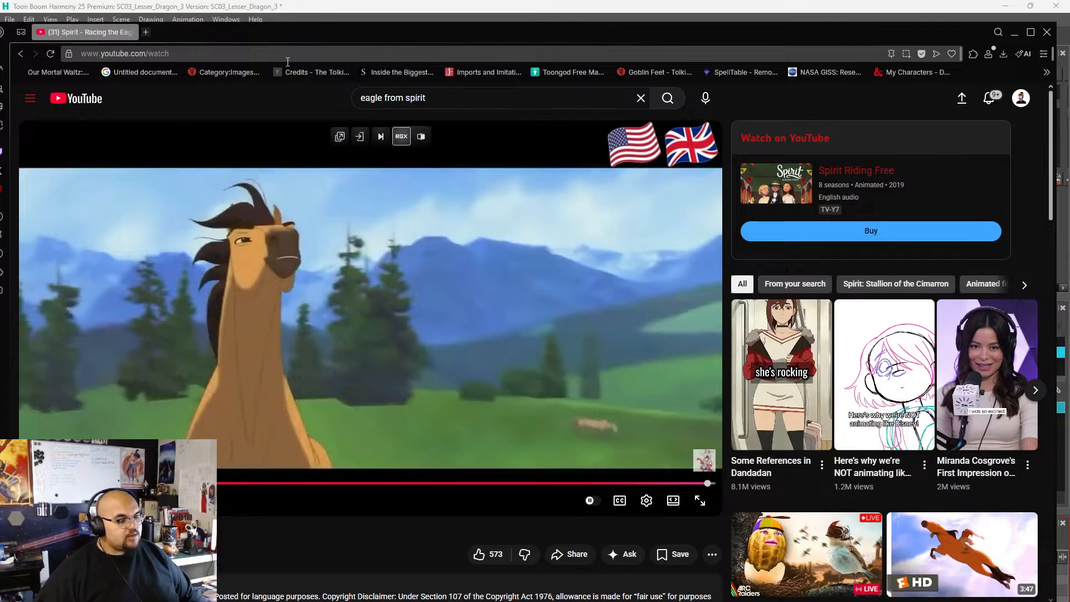
Switch back to Toon Boom Harmony and hide the purple feathered-wing sketch, keeping the body sketch and red wing outlines visible.
{"action": "double_click", "coordinate": [276, 35]}
{"action": "left_click_drag", "start_coordinate": [1069, 116], "coordinate": [1069, 73]}
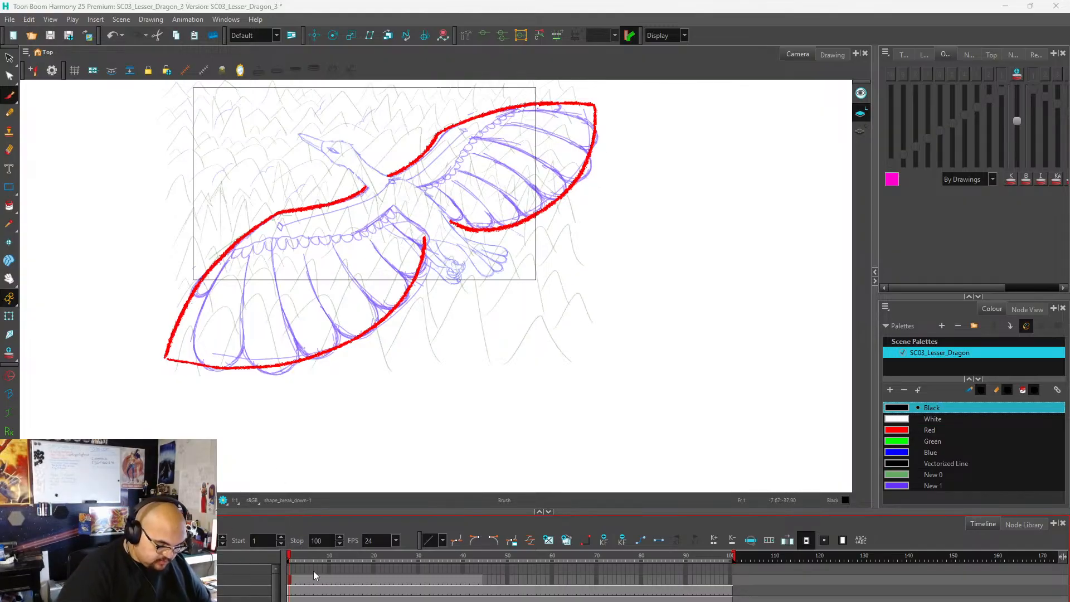
{"action": "left_click", "coordinate": [11, 591]}
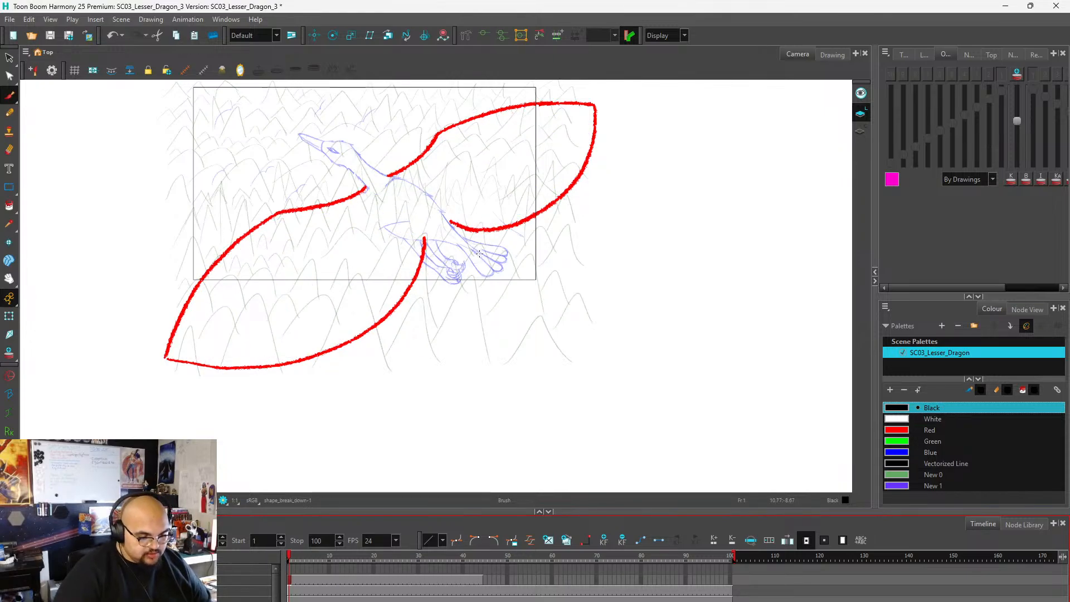
Switch from the brush to the Pencil tool and choose the Charcoal preset at size 25.
{"action": "scroll", "coordinate": [425, 312], "scroll_direction": "down", "scroll_amount": 3}
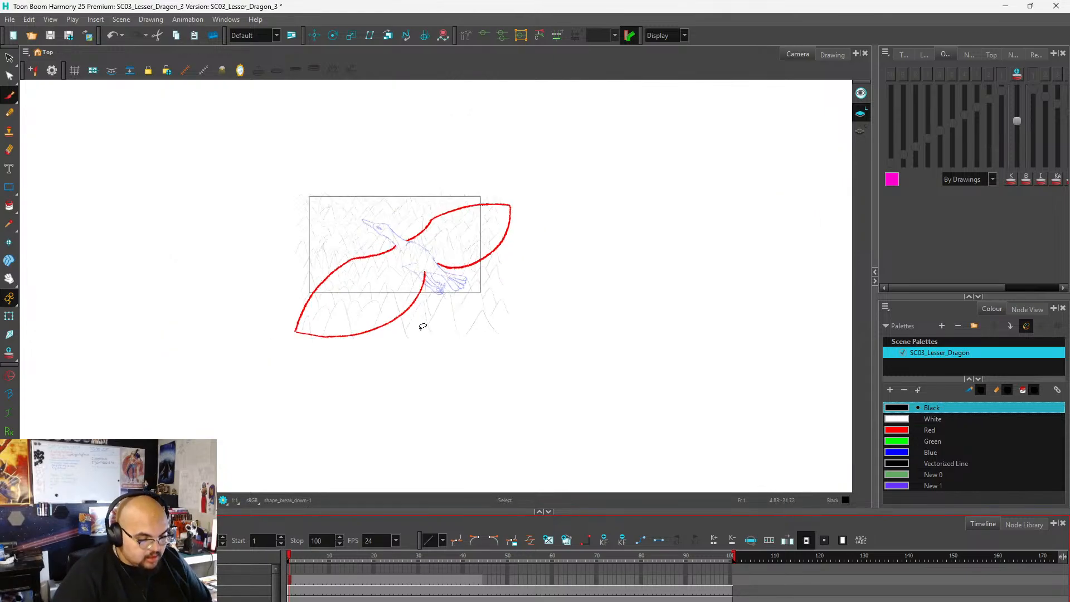
{"action": "scroll", "coordinate": [404, 237], "scroll_direction": "up", "scroll_amount": 3}
{"action": "scroll", "coordinate": [413, 223], "scroll_direction": "down", "scroll_amount": 3}
{"action": "scroll", "coordinate": [420, 240], "scroll_direction": "up", "scroll_amount": 2}
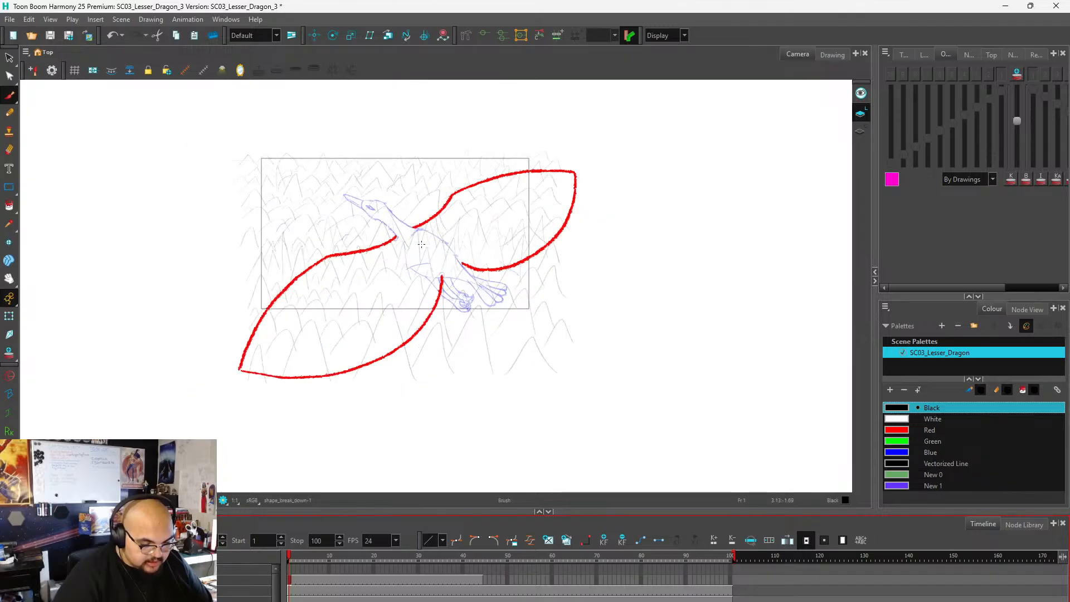
{"action": "scroll", "coordinate": [398, 262], "scroll_direction": "up", "scroll_amount": 2}
{"action": "scroll", "coordinate": [394, 275], "scroll_direction": "down", "scroll_amount": 1}
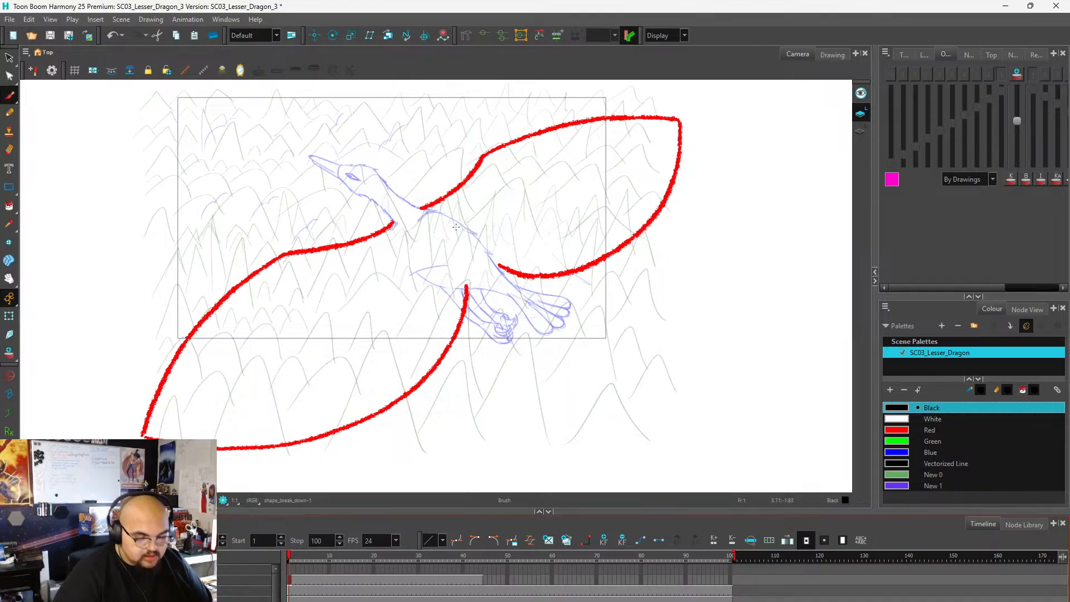
{"action": "left_click", "coordinate": [906, 52]}
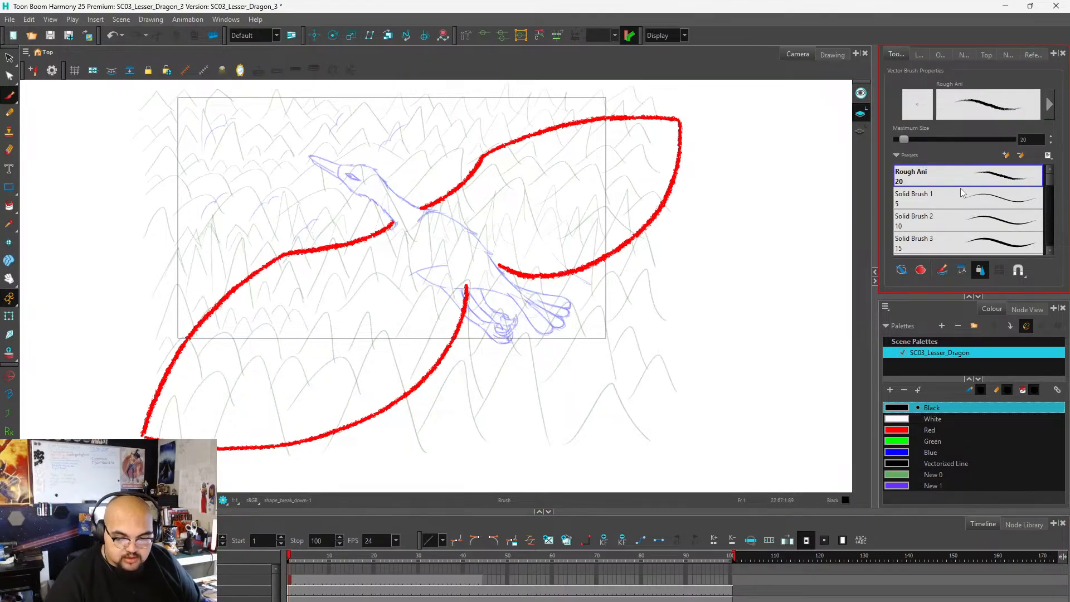
{"action": "left_click", "coordinate": [11, 114]}
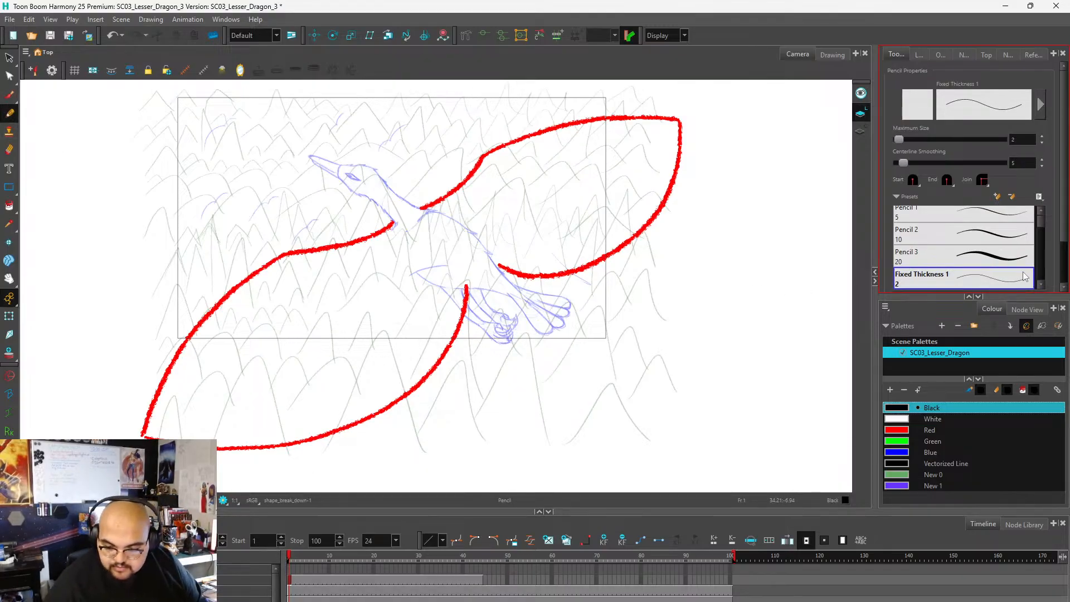
{"action": "left_click_drag", "start_coordinate": [1040, 223], "coordinate": [1038, 235]}
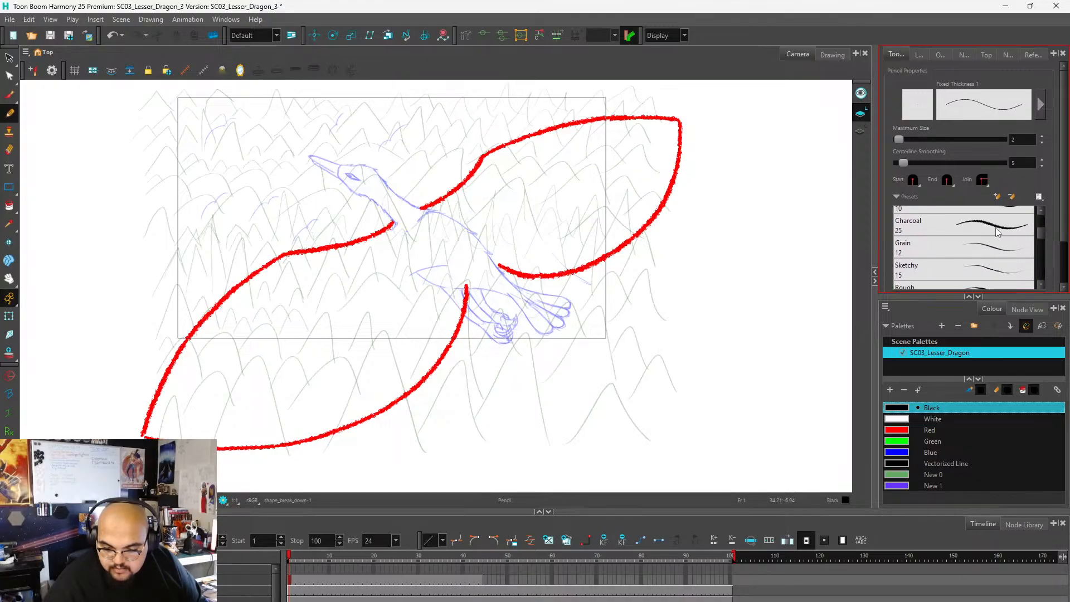
{"action": "left_click", "coordinate": [998, 233]}
Draw and undo a black test stroke beside the upper wing outline, and try to change the pencil's size.
{"action": "left_click_drag", "start_coordinate": [640, 253], "coordinate": [705, 247]}
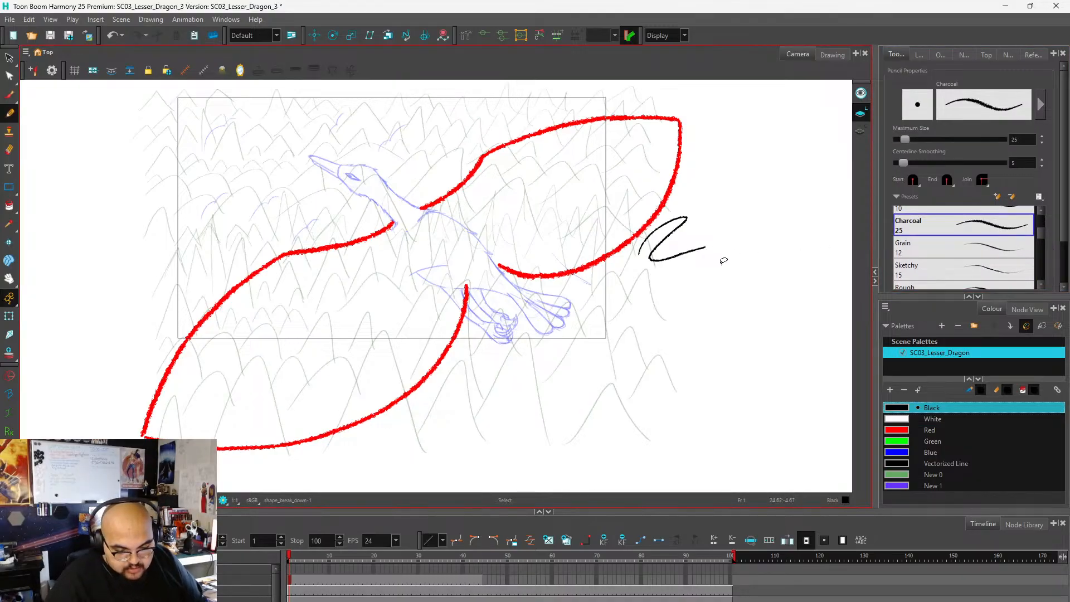
{"action": "key", "text": "ctrl+z"}
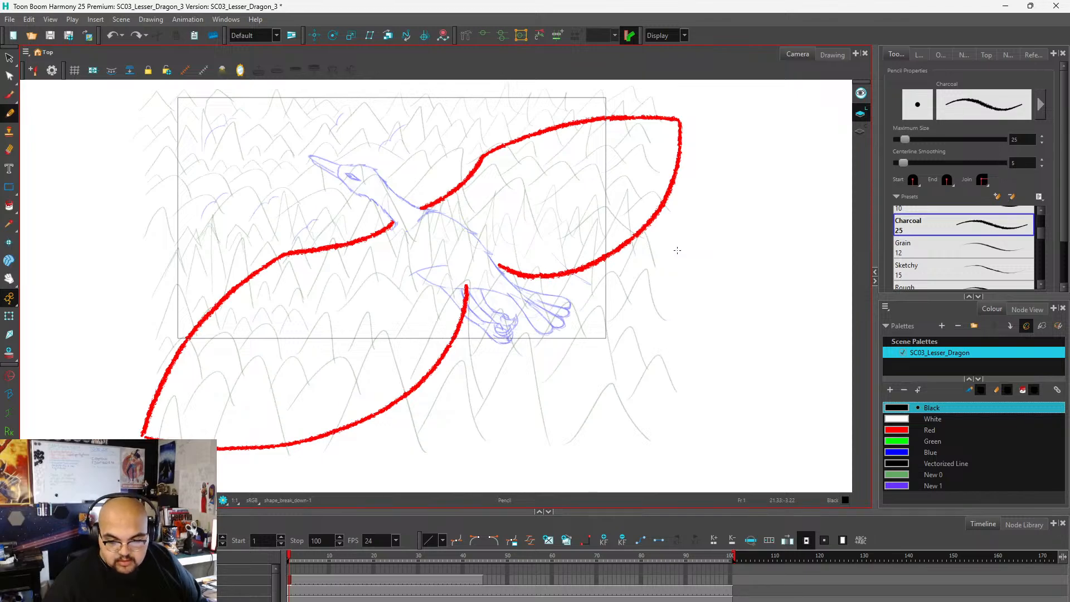
{"action": "key", "text": "bracketright"}
{"action": "key", "text": "bracketleft"}
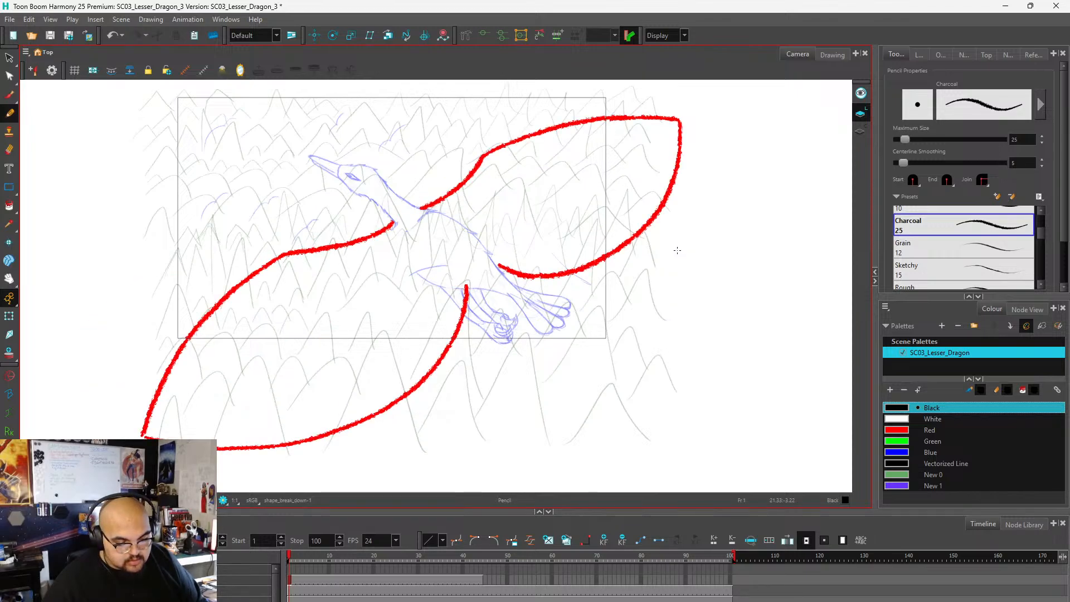
{"action": "key", "text": "bracketright"}
{"action": "key", "text": "bracketleft"}
{"action": "key", "text": "bracketleft"}
{"action": "key", "text": "bracketright"}
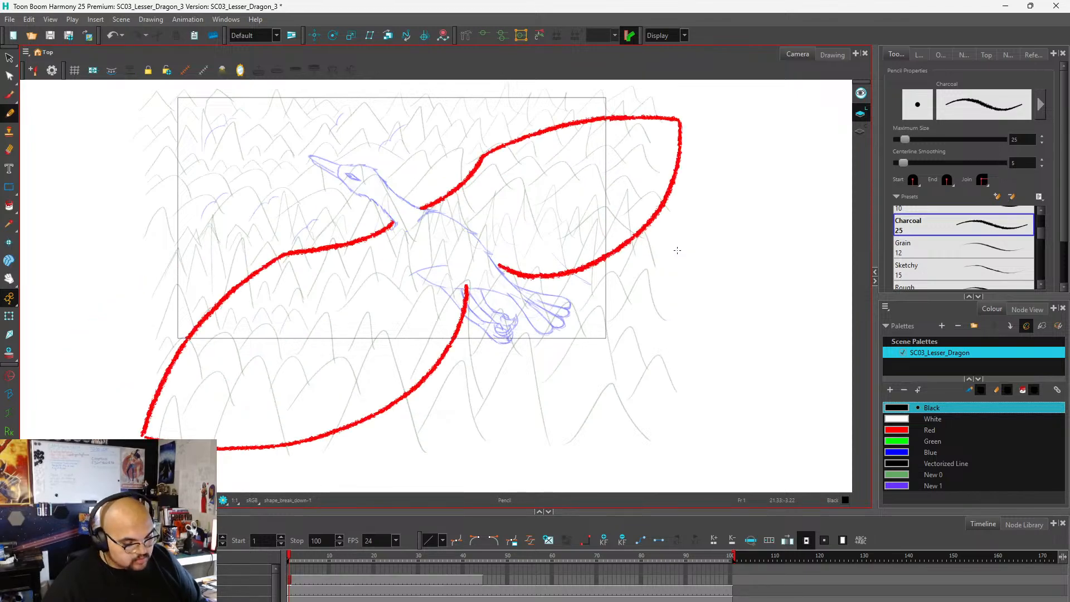
Test the Charcoal pencil in black at sizes 25, about 108 and 80.2 with strokes beside the wings, undoing each stroke.
{"action": "mouse_move", "coordinate": [489, 342]}
{"action": "left_mouse_down"}
{"action": "mouse_move", "coordinate": [531, 285]}
{"action": "mouse_move", "coordinate": [606, 341]}
{"action": "mouse_move", "coordinate": [705, 261]}
{"action": "left_mouse_up"}
{"action": "key", "text": "ctrl+z"}
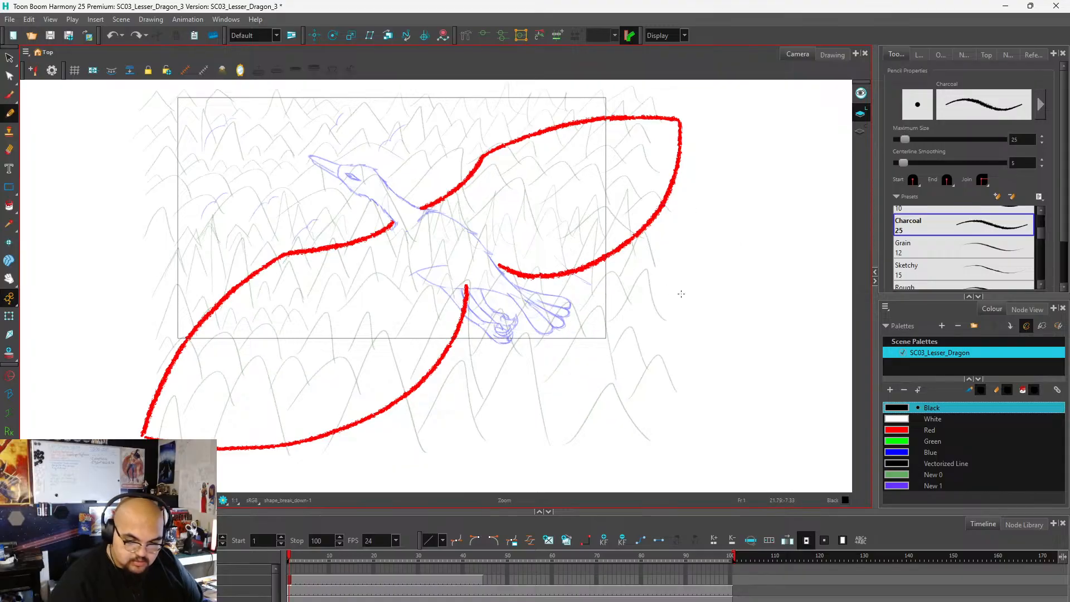
{"action": "left_click_drag", "start_coordinate": [907, 139], "coordinate": [926, 139]}
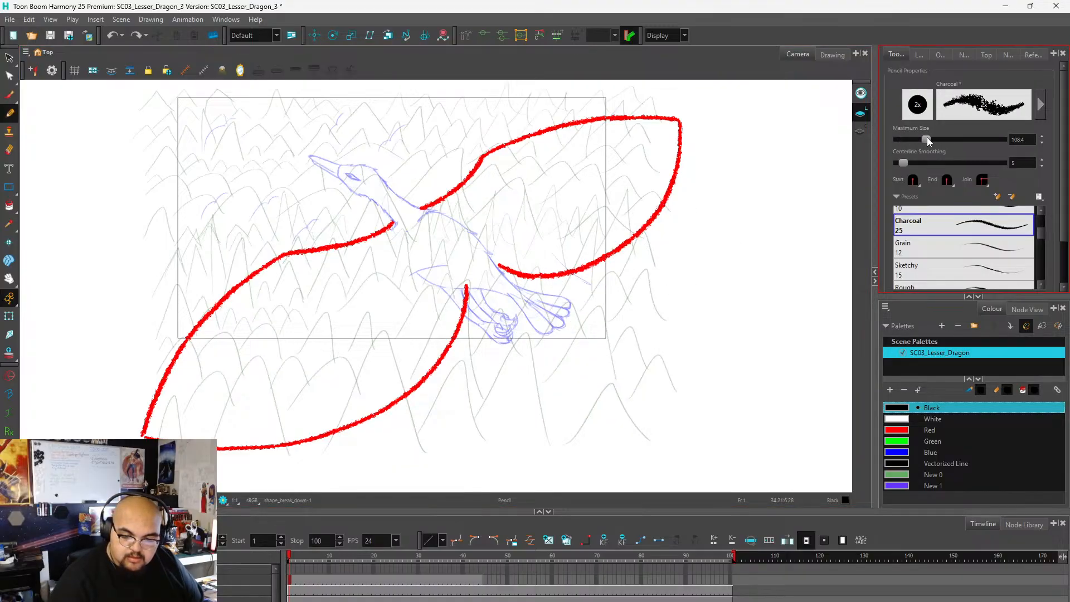
{"action": "left_click_drag", "start_coordinate": [537, 350], "coordinate": [729, 241]}
{"action": "key", "text": "ctrl+z"}
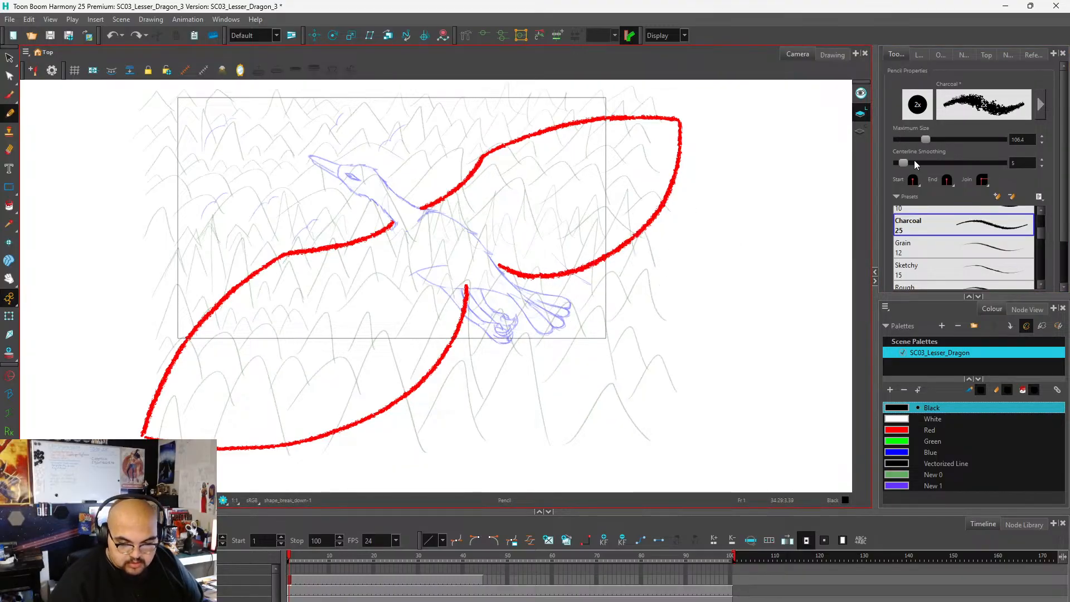
{"action": "mouse_move", "coordinate": [925, 139]}
{"action": "left_mouse_down"}
{"action": "mouse_move", "coordinate": [912, 143]}
{"action": "mouse_move", "coordinate": [921, 140]}
{"action": "left_mouse_up"}
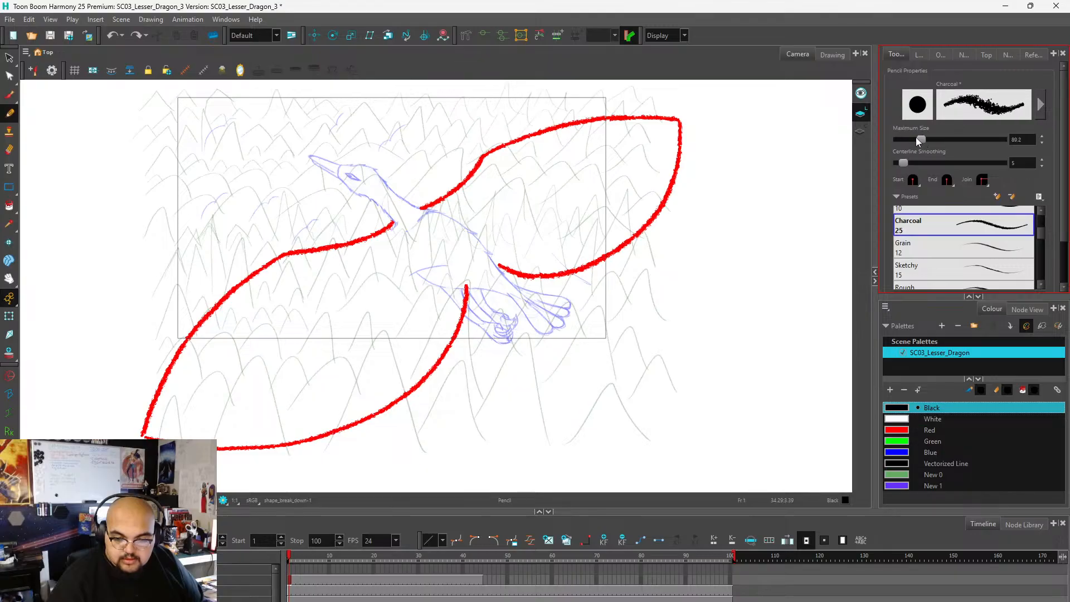
{"action": "left_click_drag", "start_coordinate": [592, 366], "coordinate": [743, 247]}
{"action": "key", "text": "ctrl+z"}
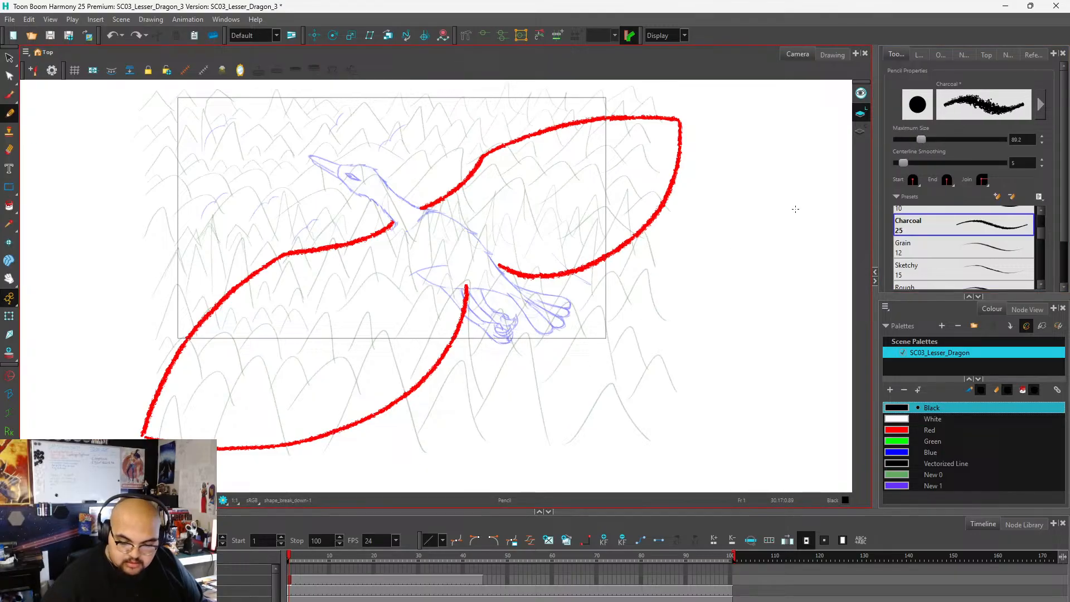
Switch the pencil colour to Red and set its maximum size to 61.6, undoing the test strokes made beside the upper wing.
{"action": "left_click", "coordinate": [906, 430]}
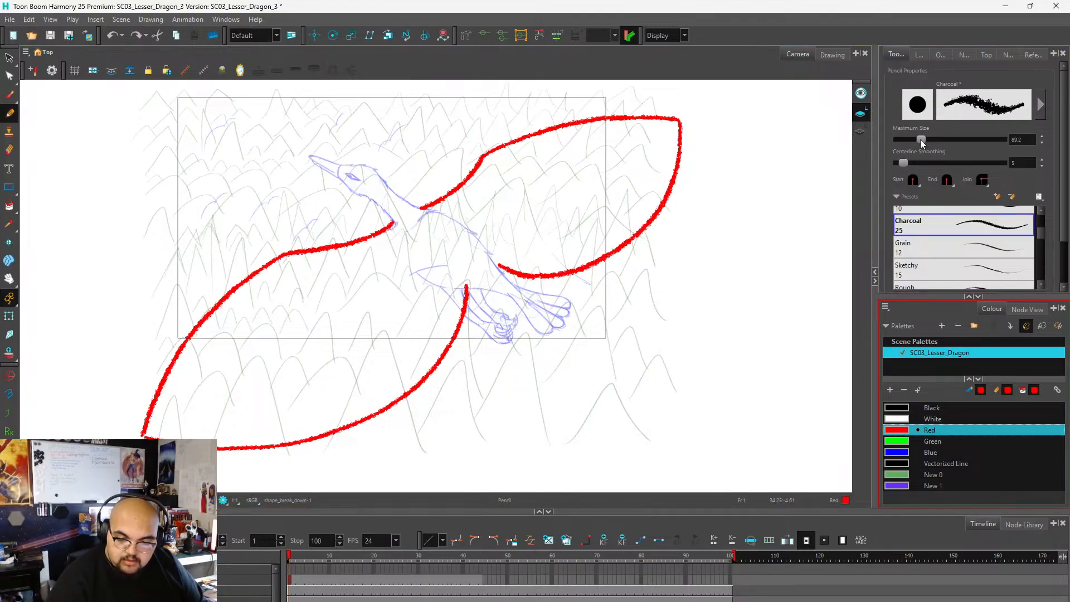
{"action": "left_click_drag", "start_coordinate": [922, 140], "coordinate": [911, 141]}
{"action": "left_click_drag", "start_coordinate": [753, 187], "coordinate": [541, 358]}
{"action": "left_click_drag", "start_coordinate": [757, 211], "coordinate": [552, 347]}
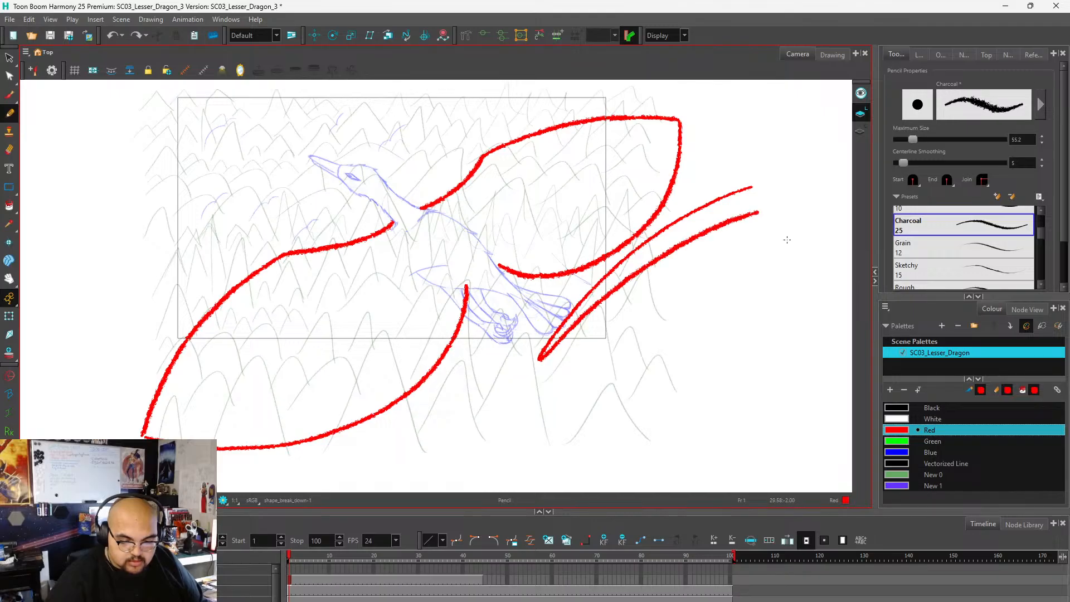
{"action": "key", "text": "ctrl+z"}
{"action": "key", "text": "ctrl+z"}
{"action": "mouse_move", "coordinate": [916, 139]}
{"action": "left_mouse_down"}
{"action": "mouse_move", "coordinate": [932, 139]}
{"action": "mouse_move", "coordinate": [919, 139]}
{"action": "left_mouse_up"}
{"action": "left_click_drag", "start_coordinate": [647, 287], "coordinate": [716, 237]}
{"action": "key", "text": "ctrl+z"}
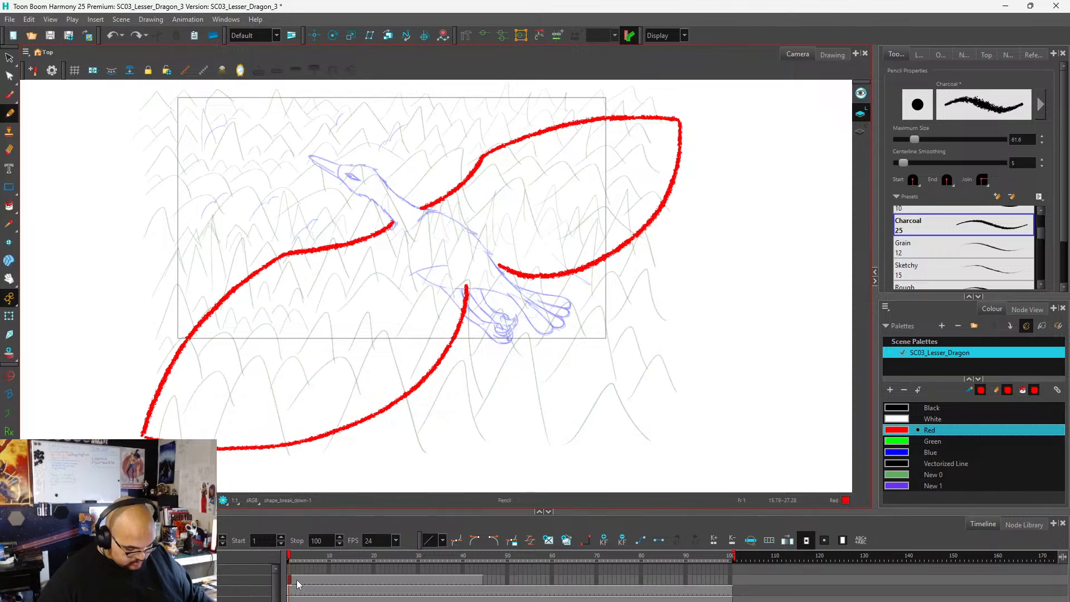
Delete the wing-outline layer's exposure from frame 3 onward, keeping the drawing at the start, and scrub back to frame 1.
{"action": "left_click_drag", "start_coordinate": [298, 582], "coordinate": [478, 580]}
{"action": "right_click", "coordinate": [478, 579]}
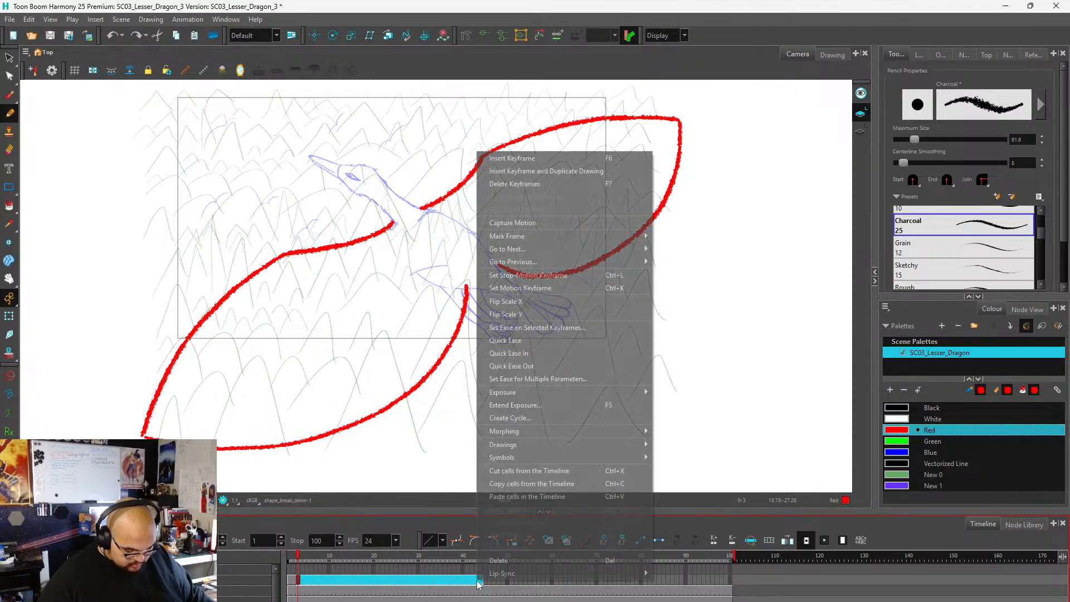
{"action": "left_click", "coordinate": [503, 569]}
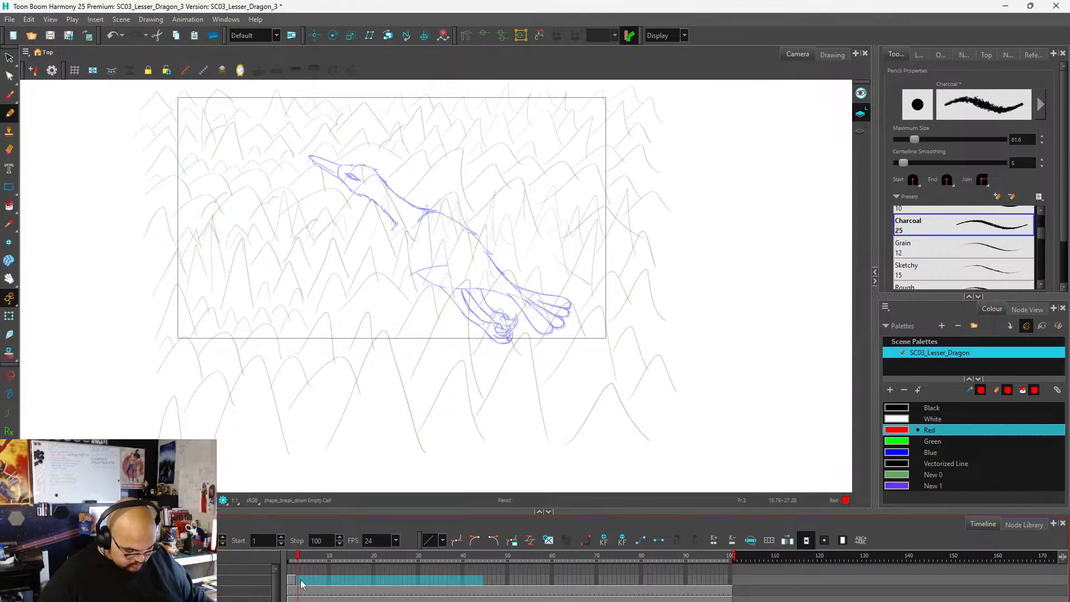
{"action": "left_click", "coordinate": [288, 582]}
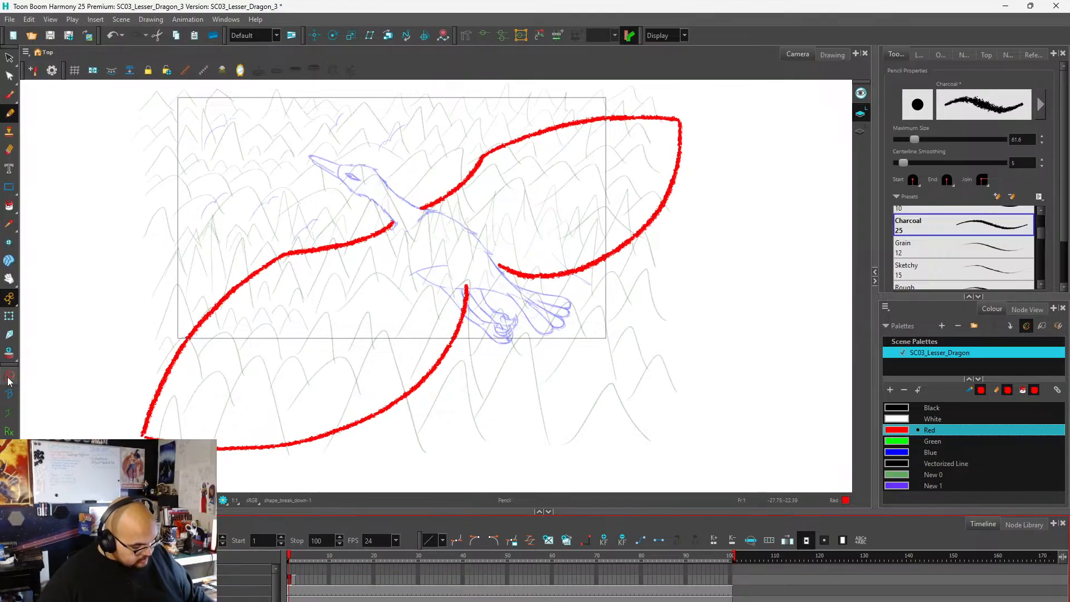
{"action": "left_click", "coordinate": [320, 559]}
{"action": "left_click_drag", "start_coordinate": [320, 560], "coordinate": [289, 556]}
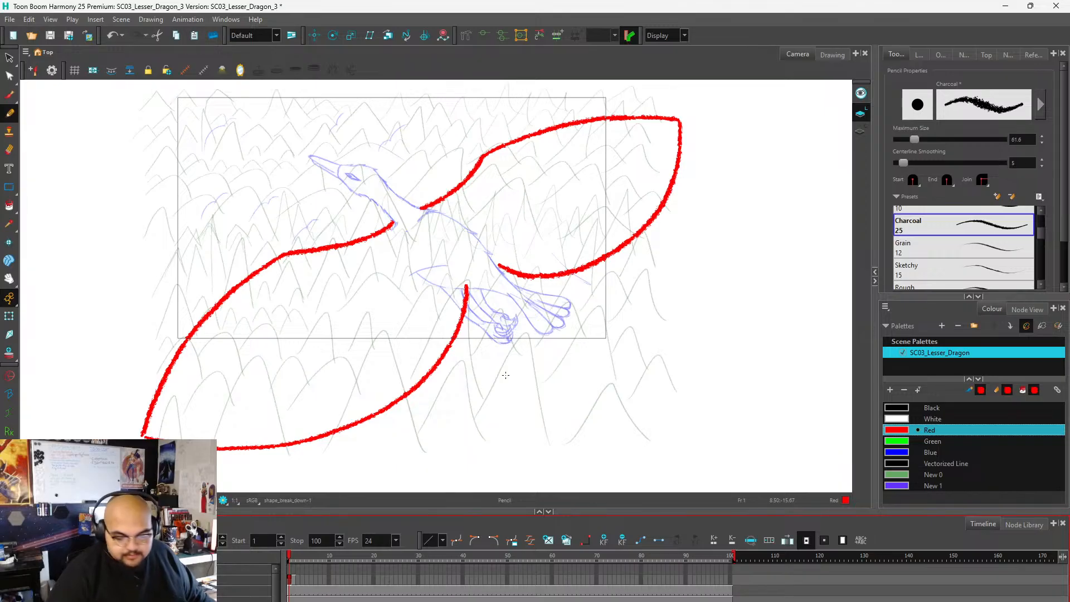
Scribble a red wing-like shape in the space beside the existing wings on frame 1 and undo it.
{"action": "mouse_move", "coordinate": [530, 487]}
{"action": "left_mouse_down"}
{"action": "mouse_move", "coordinate": [675, 249]}
{"action": "mouse_move", "coordinate": [560, 491]}
{"action": "mouse_move", "coordinate": [784, 298]}
{"action": "left_mouse_up"}
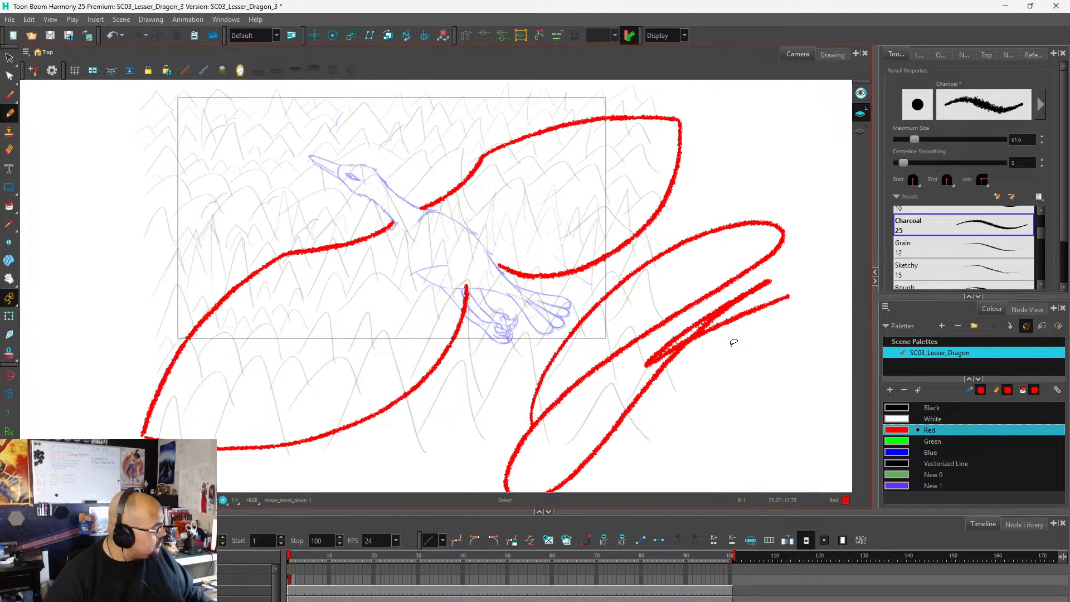
{"action": "key", "text": "ctrl+z"}
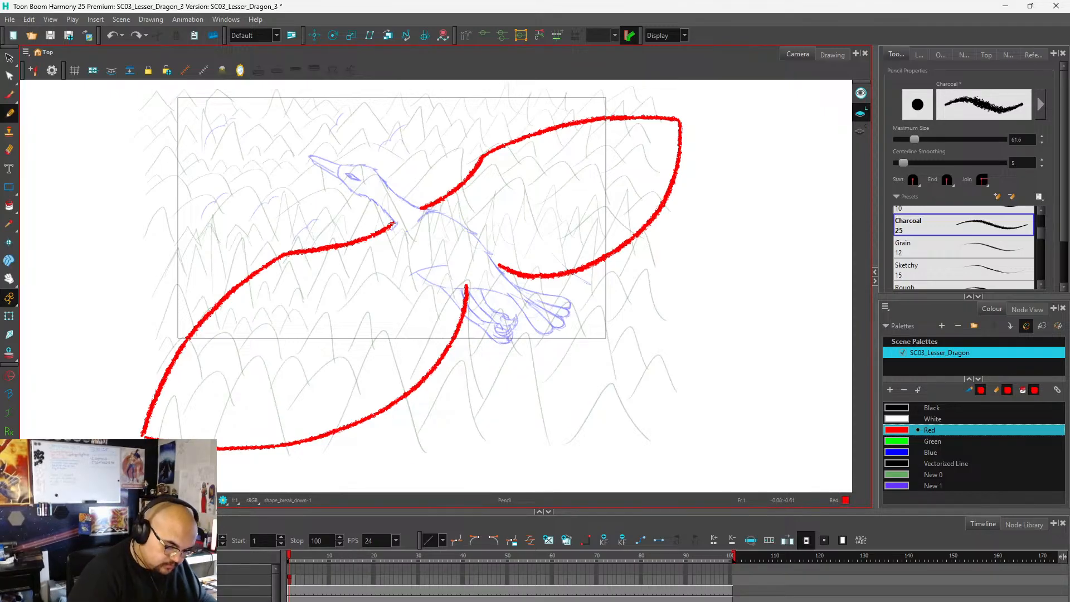
Go to frame 3 of the wing-outline layer and turn on onion skin for the previous drawing.
{"action": "left_click", "coordinate": [298, 579]}
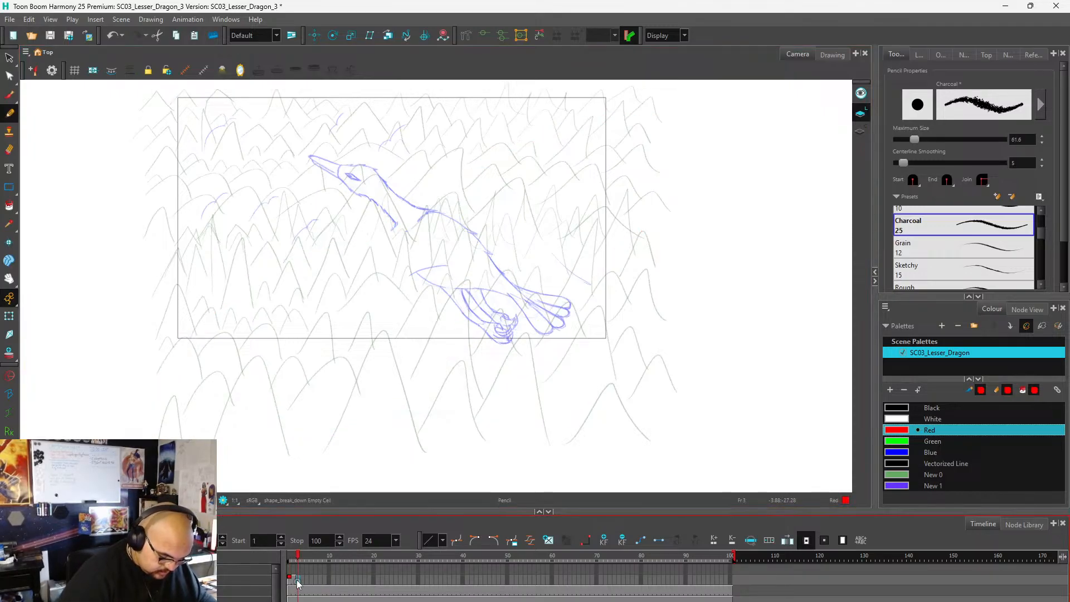
{"action": "left_click", "coordinate": [941, 55]}
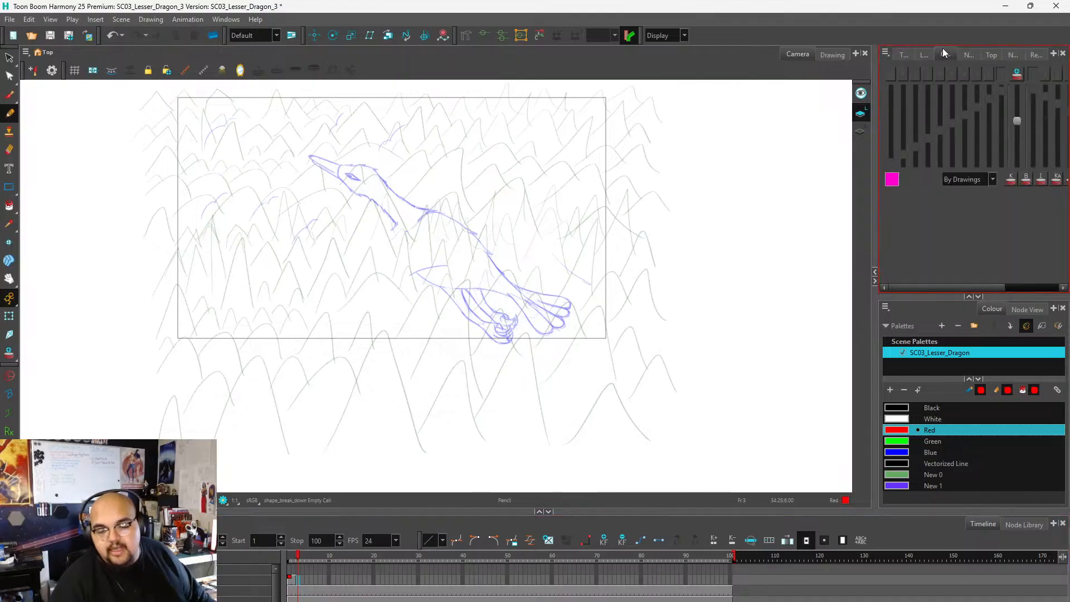
{"action": "left_click", "coordinate": [1017, 75]}
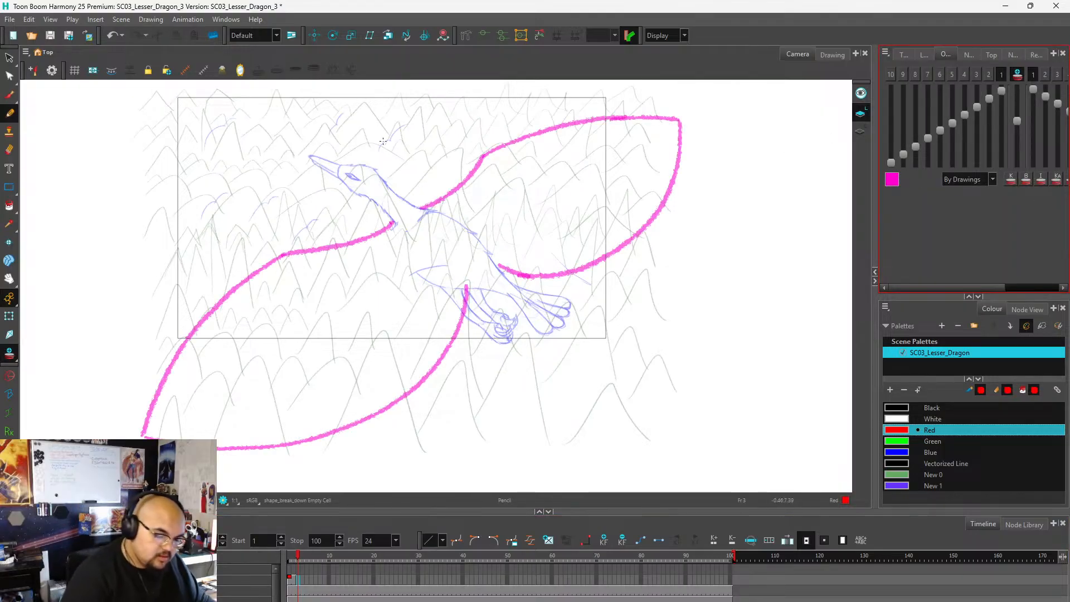
Draw the left wing's raised leading edge in red on frame 3, from the shoulder out to the tip, plus a short downstroke at the tip.
{"action": "mouse_move", "coordinate": [394, 222]}
{"action": "left_mouse_down"}
{"action": "mouse_move", "coordinate": [370, 225]}
{"action": "mouse_move", "coordinate": [323, 203]}
{"action": "left_mouse_up"}
{"action": "key", "text": "ctrl+z"}
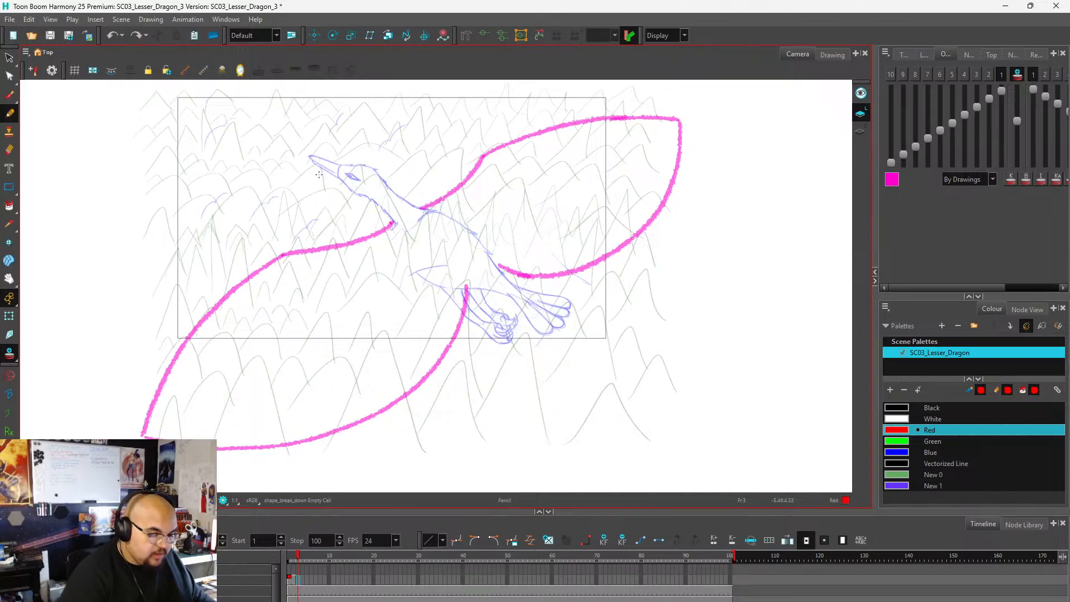
{"action": "mouse_move", "coordinate": [392, 222]}
{"action": "left_mouse_down"}
{"action": "mouse_move", "coordinate": [329, 213]}
{"action": "mouse_move", "coordinate": [296, 188]}
{"action": "left_mouse_up"}
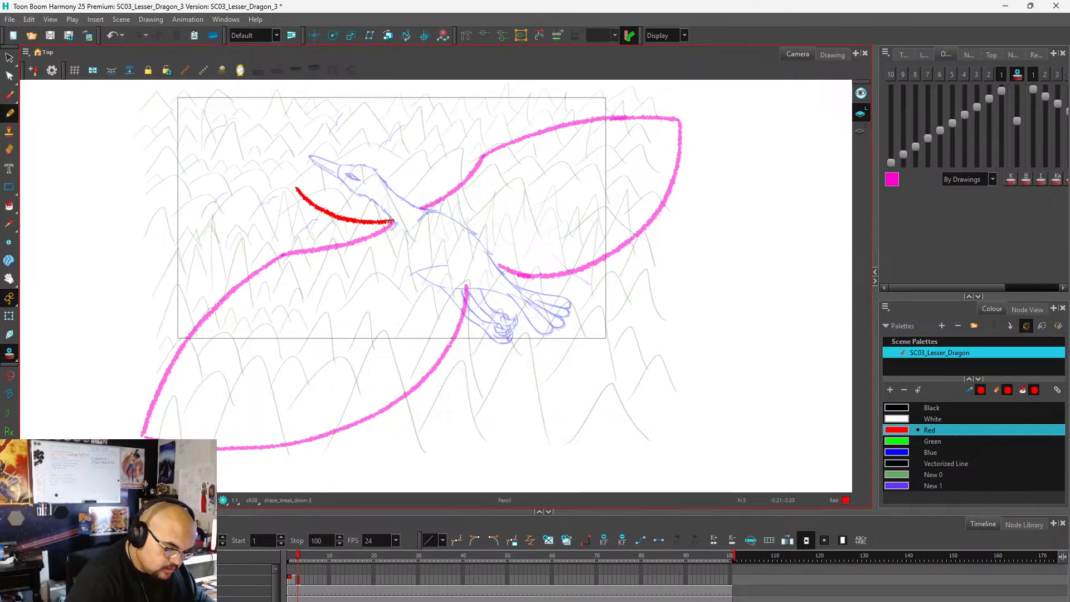
{"action": "mouse_move", "coordinate": [390, 222]}
{"action": "left_mouse_down"}
{"action": "mouse_move", "coordinate": [316, 207]}
{"action": "mouse_move", "coordinate": [277, 182]}
{"action": "left_mouse_up"}
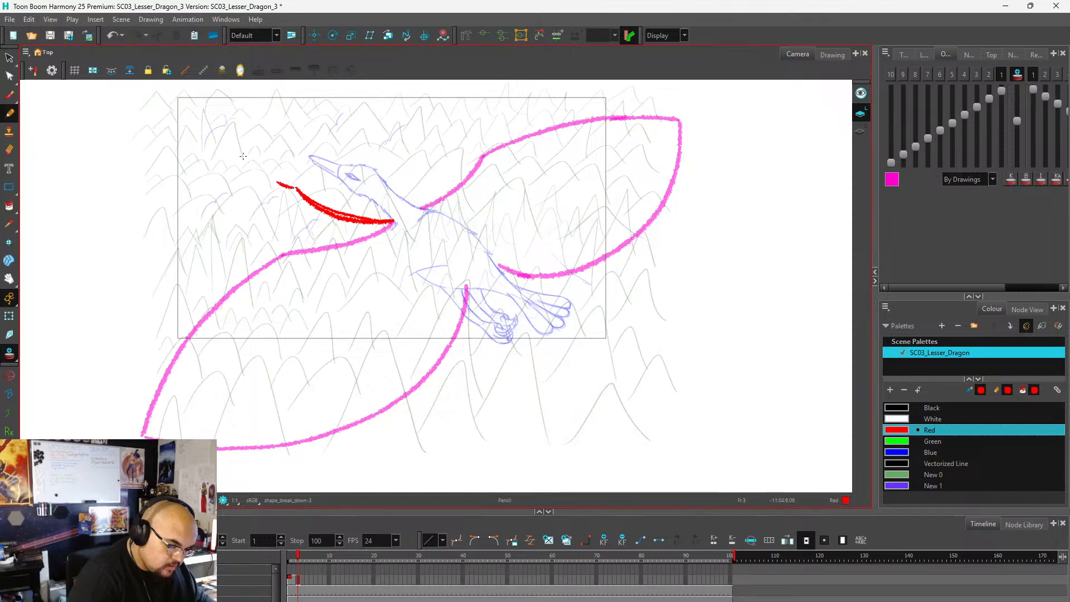
{"action": "key", "text": "ctrl+z"}
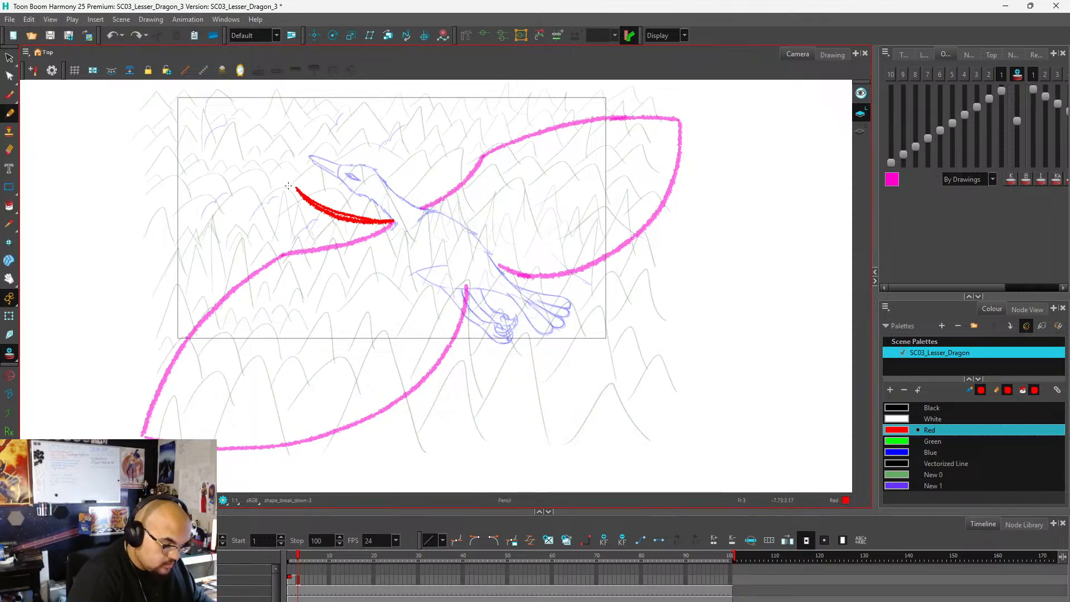
{"action": "mouse_move", "coordinate": [292, 186]}
{"action": "left_mouse_down"}
{"action": "mouse_move", "coordinate": [234, 130]}
{"action": "mouse_move", "coordinate": [175, 103]}
{"action": "left_mouse_up"}
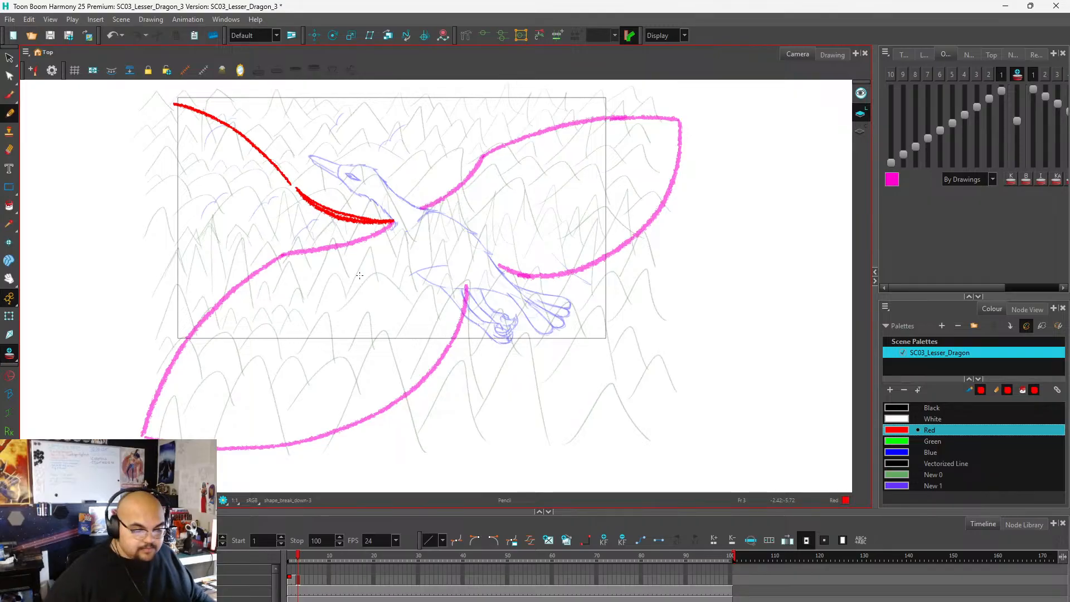
{"action": "scroll", "coordinate": [428, 301], "scroll_direction": "down", "scroll_amount": 1}
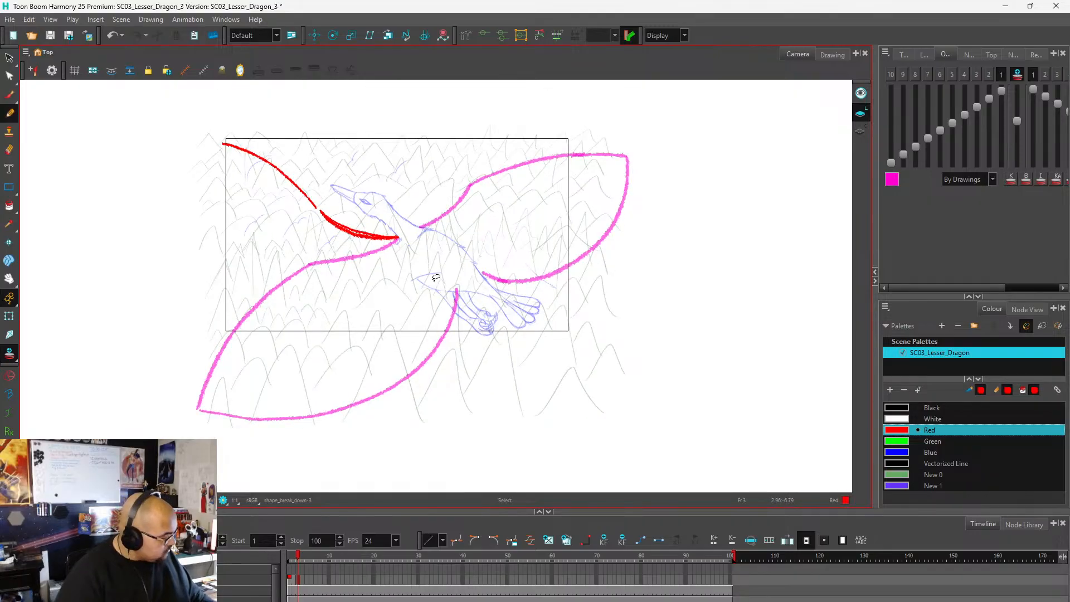
{"action": "key", "text": "ctrl+z"}
{"action": "mouse_move", "coordinate": [317, 209]}
{"action": "left_mouse_down"}
{"action": "mouse_move", "coordinate": [256, 174]}
{"action": "mouse_move", "coordinate": [169, 165]}
{"action": "left_mouse_up"}
{"action": "mouse_move", "coordinate": [315, 208]}
{"action": "left_mouse_down"}
{"action": "mouse_move", "coordinate": [285, 184]}
{"action": "mouse_move", "coordinate": [215, 163]}
{"action": "mouse_move", "coordinate": [166, 165]}
{"action": "mouse_move", "coordinate": [189, 222]}
{"action": "left_mouse_up"}
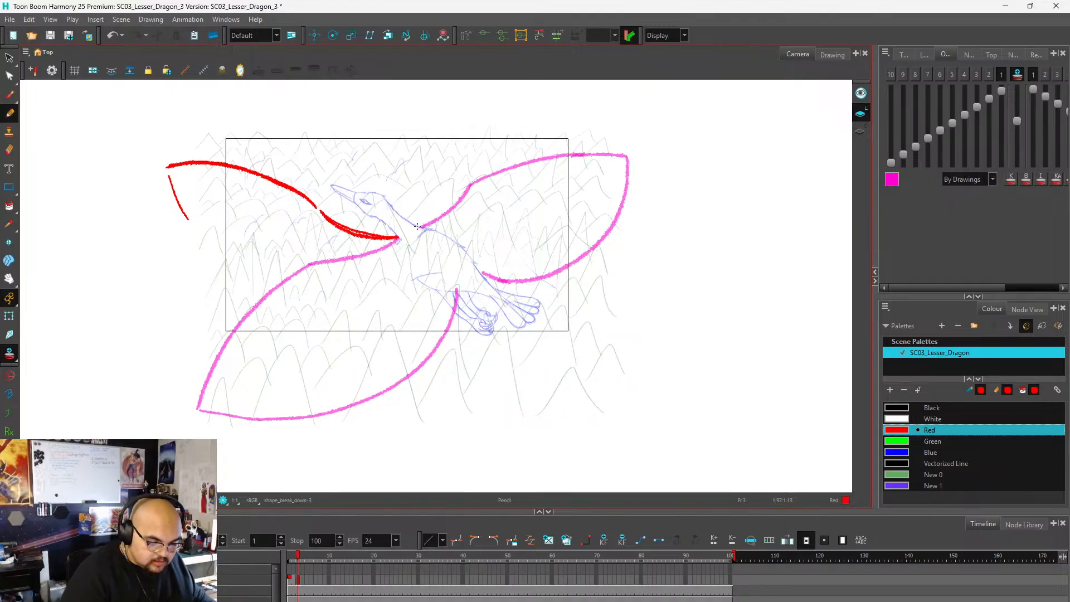
Draw the right wing's raised leading edge in red, rising from the shoulder and arcing outward above the camera frame, redoing unsatisfactory strokes.
{"action": "left_click_drag", "start_coordinate": [418, 227], "coordinate": [437, 177]}
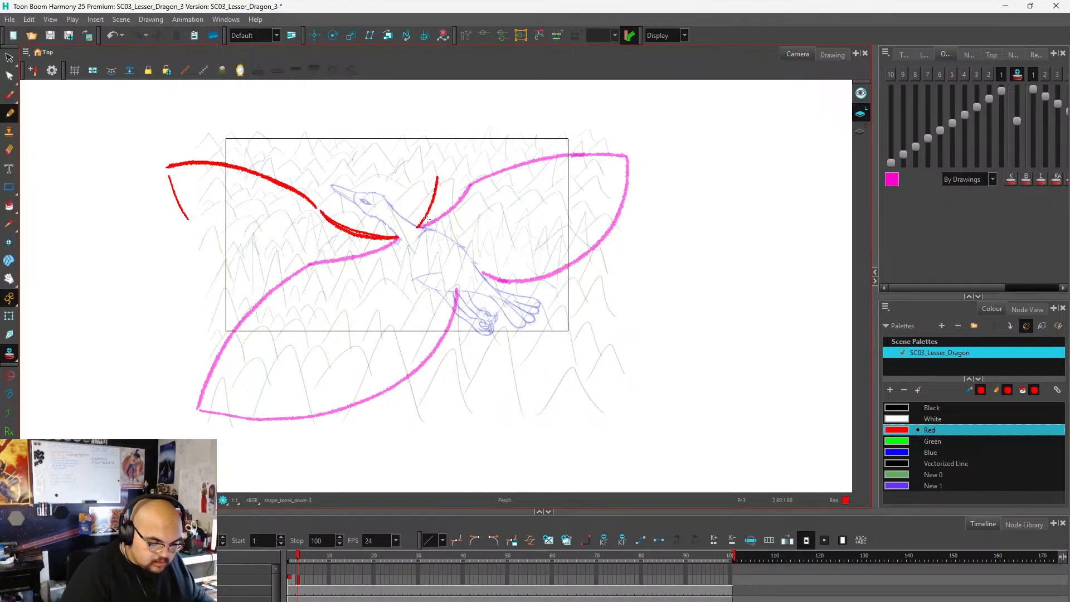
{"action": "key", "text": "ctrl+z"}
{"action": "mouse_move", "coordinate": [420, 226]}
{"action": "left_mouse_down"}
{"action": "mouse_move", "coordinate": [461, 130]}
{"action": "mouse_move", "coordinate": [518, 91]}
{"action": "left_mouse_up"}
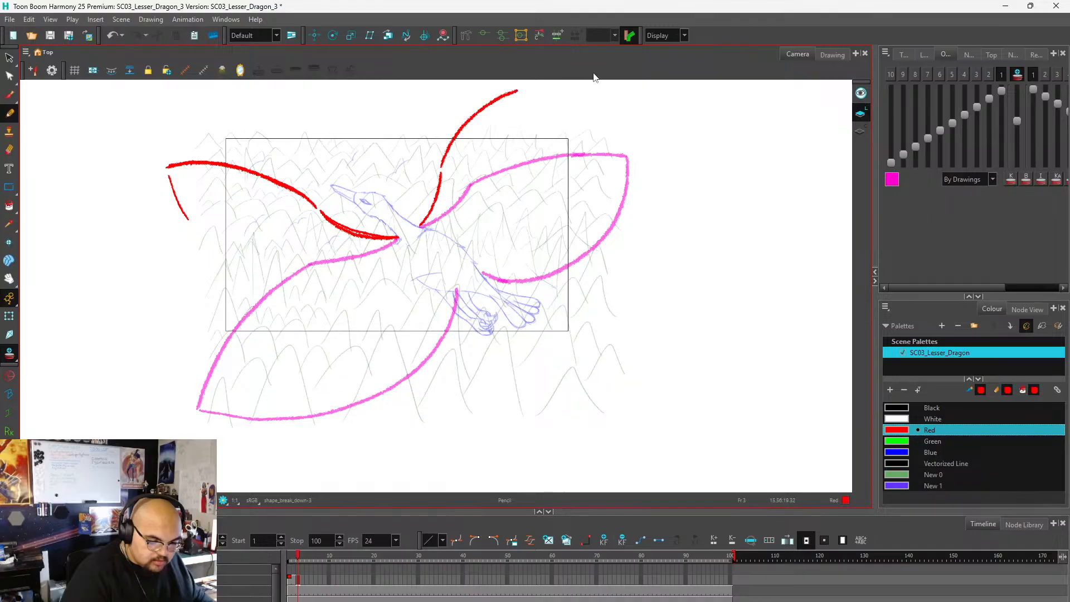
{"action": "key", "text": "ctrl+z"}
{"action": "mouse_move", "coordinate": [441, 168]}
{"action": "left_mouse_down"}
{"action": "mouse_move", "coordinate": [470, 120]}
{"action": "mouse_move", "coordinate": [512, 88]}
{"action": "mouse_move", "coordinate": [574, 78]}
{"action": "left_mouse_up"}
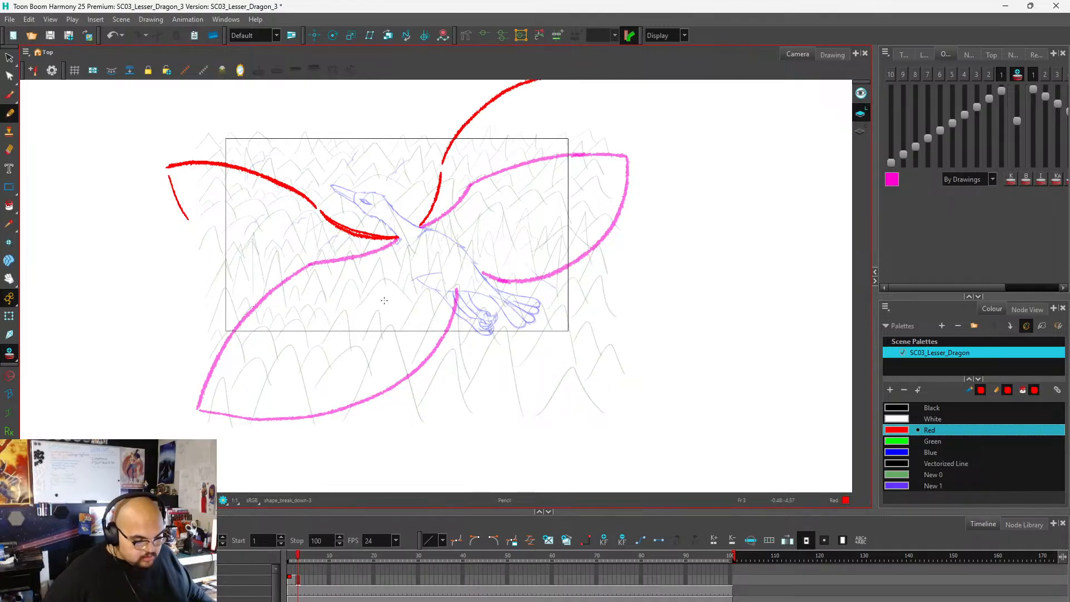
{"action": "scroll", "coordinate": [379, 407], "scroll_direction": "down", "scroll_amount": 1}
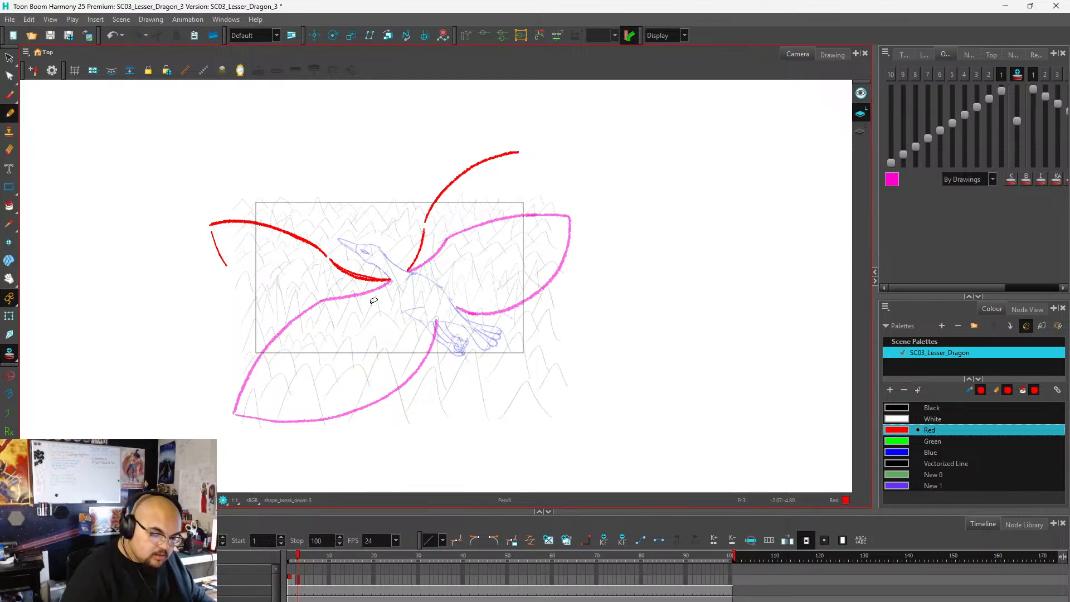
{"action": "key", "text": "ctrl+z"}
{"action": "mouse_move", "coordinate": [425, 224]}
{"action": "left_mouse_down"}
{"action": "mouse_move", "coordinate": [456, 163]}
{"action": "mouse_move", "coordinate": [498, 132]}
{"action": "left_mouse_up"}
{"action": "key", "text": "ctrl+z"}
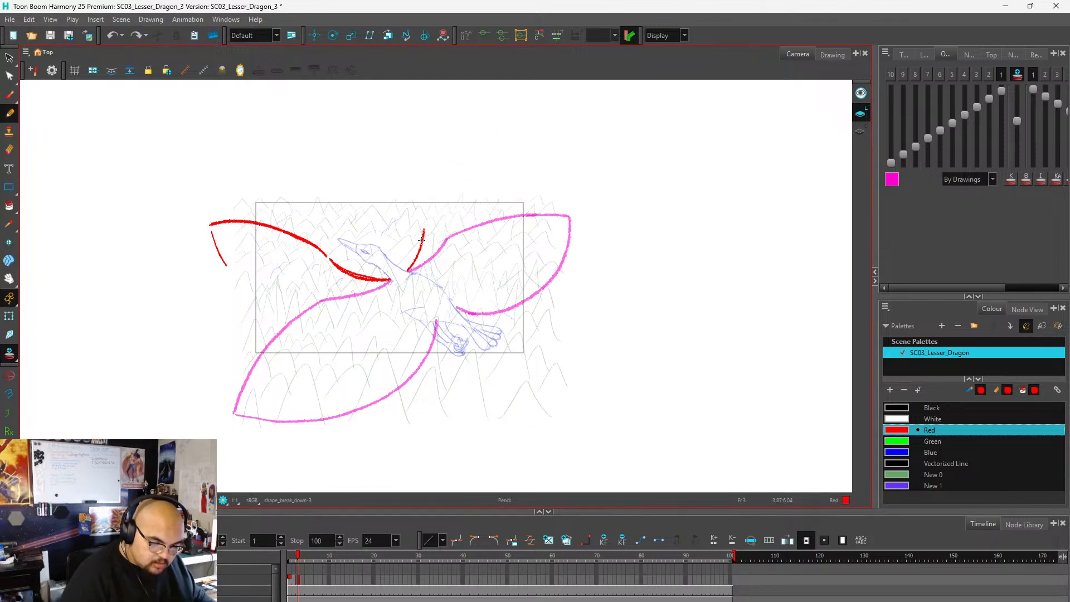
{"action": "mouse_move", "coordinate": [424, 228]}
{"action": "left_mouse_down"}
{"action": "mouse_move", "coordinate": [475, 164]}
{"action": "mouse_move", "coordinate": [524, 142]}
{"action": "left_mouse_up"}
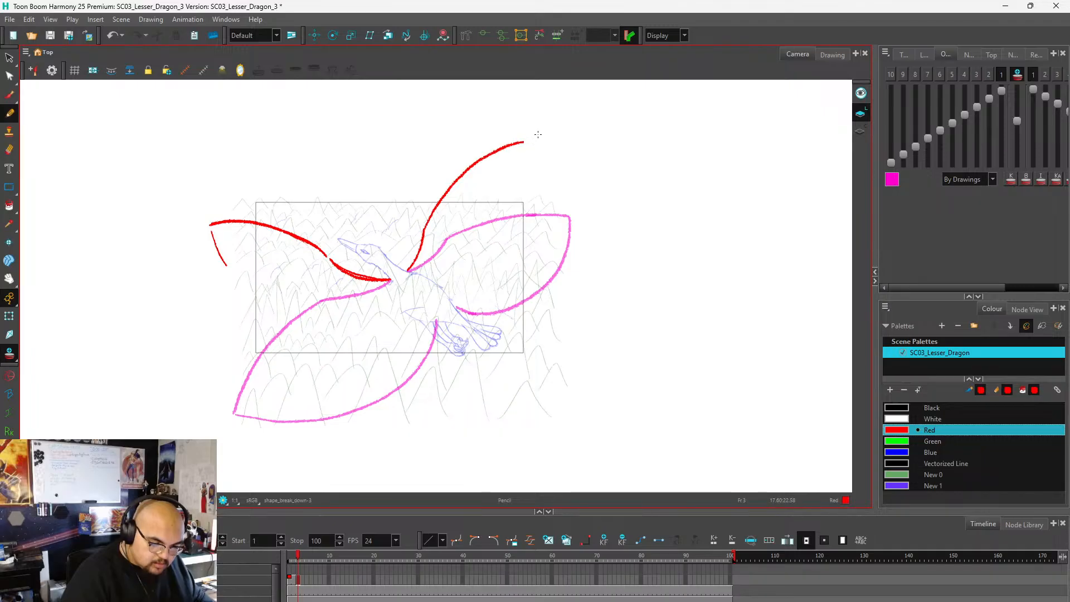
{"action": "mouse_move", "coordinate": [425, 229]}
{"action": "left_mouse_down"}
{"action": "mouse_move", "coordinate": [456, 178]}
{"action": "mouse_move", "coordinate": [522, 143]}
{"action": "left_mouse_up"}
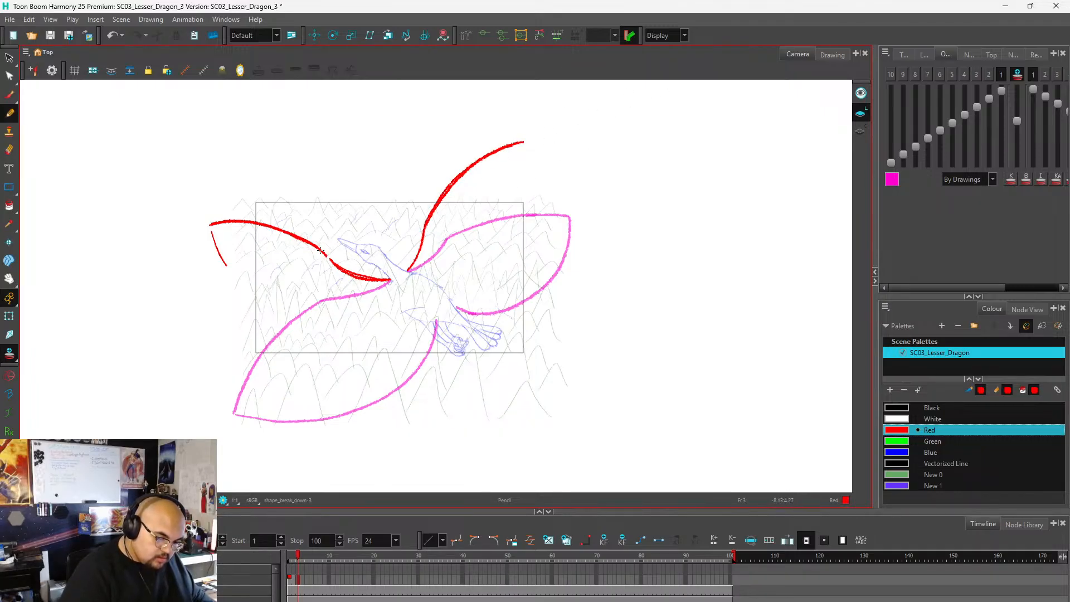
Draw the left wing's trailing edge as one red curve from the tip around to the body near the legs, undoing earlier attempts.
{"action": "mouse_move", "coordinate": [321, 251]}
{"action": "left_mouse_down"}
{"action": "mouse_move", "coordinate": [206, 226]}
{"action": "mouse_move", "coordinate": [247, 318]}
{"action": "left_mouse_up"}
{"action": "key", "text": "ctrl+z"}
{"action": "key", "text": "ctrl+z"}
{"action": "key", "text": "ctrl+z"}
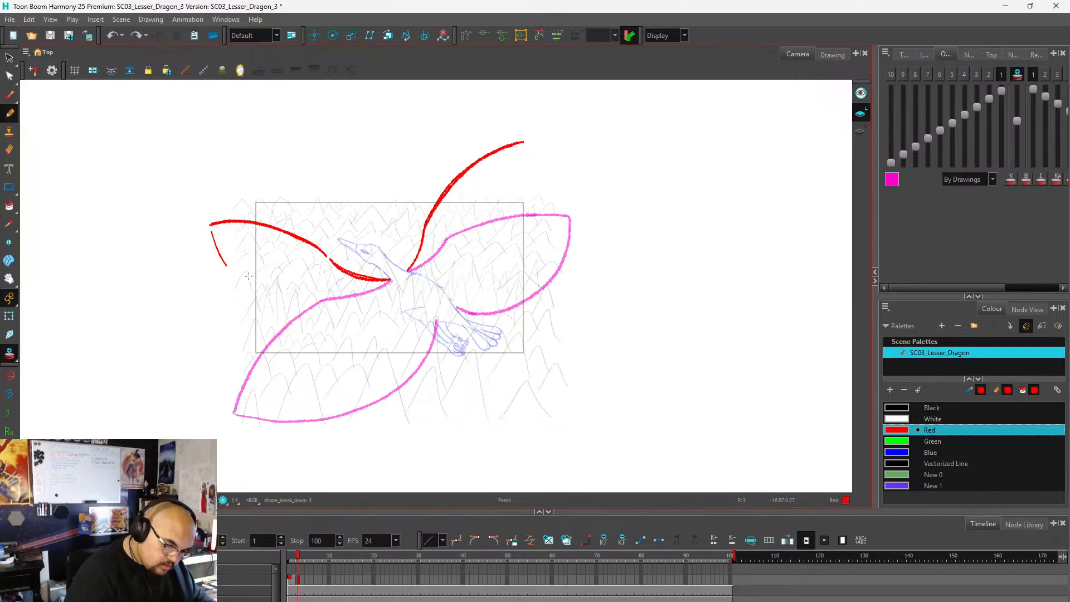
{"action": "left_click_drag", "start_coordinate": [208, 231], "coordinate": [262, 315]}
{"action": "mouse_move", "coordinate": [210, 230]}
{"action": "left_mouse_down"}
{"action": "mouse_move", "coordinate": [270, 327]}
{"action": "mouse_move", "coordinate": [339, 361]}
{"action": "mouse_move", "coordinate": [380, 349]}
{"action": "left_mouse_up"}
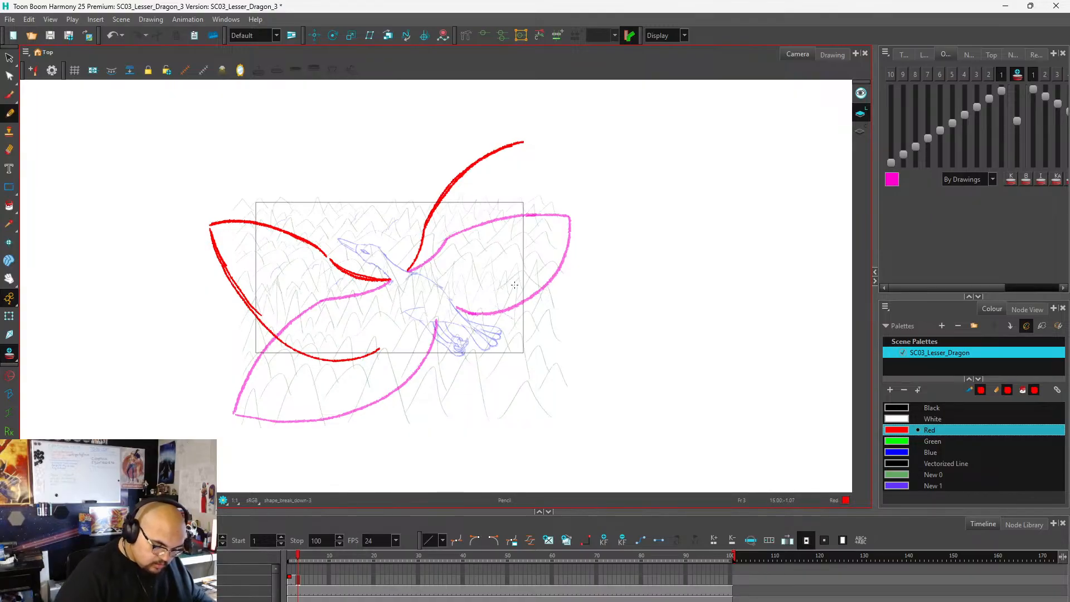
{"action": "key", "text": "ctrl+z"}
{"action": "key", "text": "ctrl+z"}
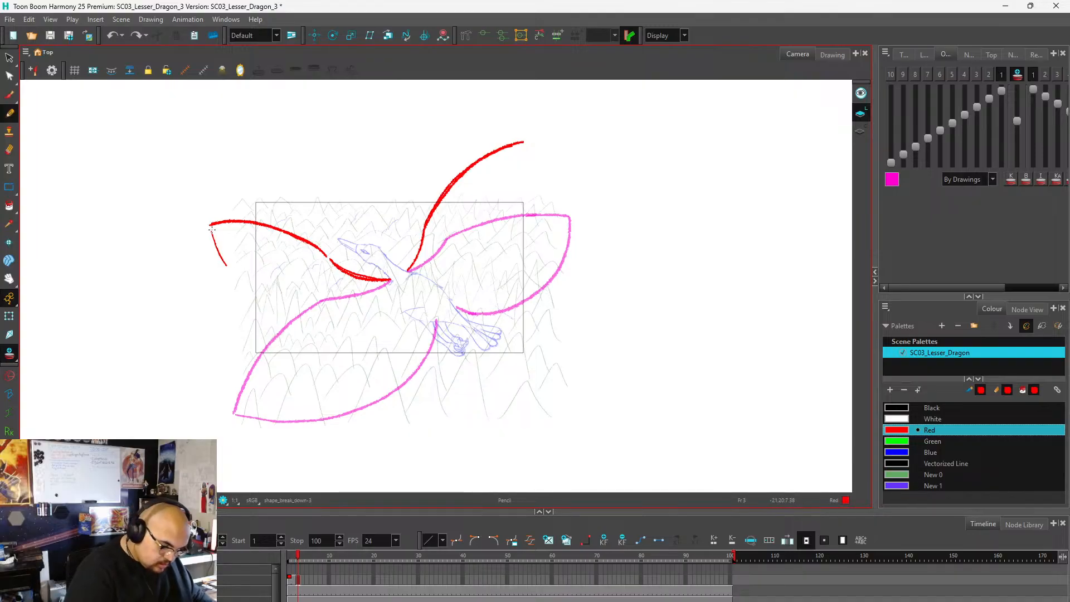
{"action": "mouse_move", "coordinate": [210, 230]}
{"action": "left_mouse_down"}
{"action": "mouse_move", "coordinate": [250, 314]}
{"action": "mouse_move", "coordinate": [295, 345]}
{"action": "mouse_move", "coordinate": [358, 353]}
{"action": "mouse_move", "coordinate": [431, 313]}
{"action": "left_mouse_up"}
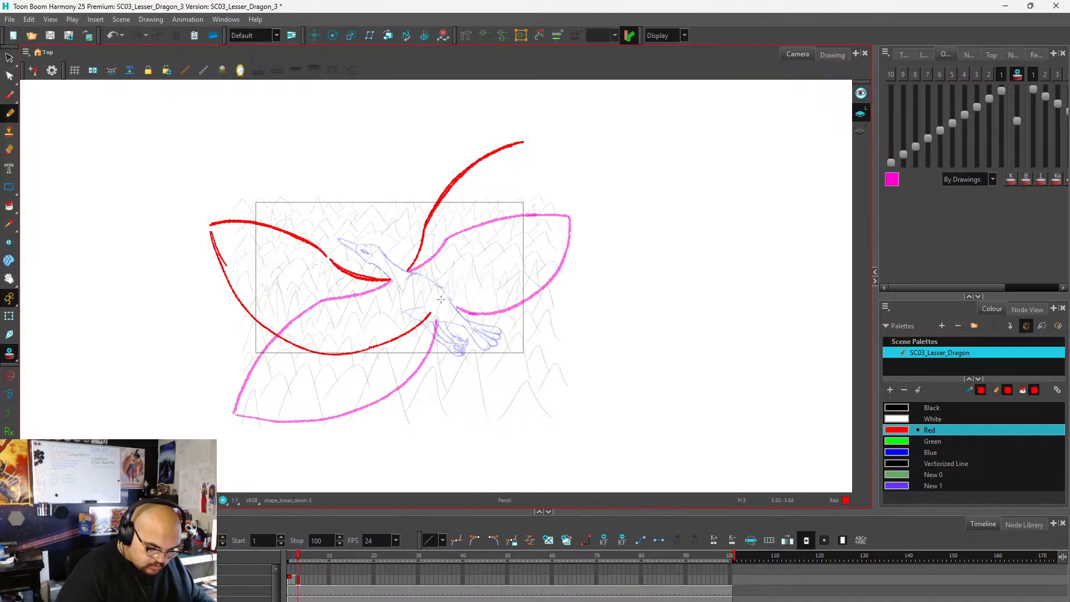
Undo the left wing's long trailing-edge strokes back to the short tip downstroke, and show the detailed feathered wing drawing as reference.
{"action": "key", "text": "ctrl+z"}
{"action": "left_click_drag", "start_coordinate": [379, 347], "coordinate": [423, 306]}
{"action": "key", "text": "ctrl+z"}
{"action": "key", "text": "ctrl+z"}
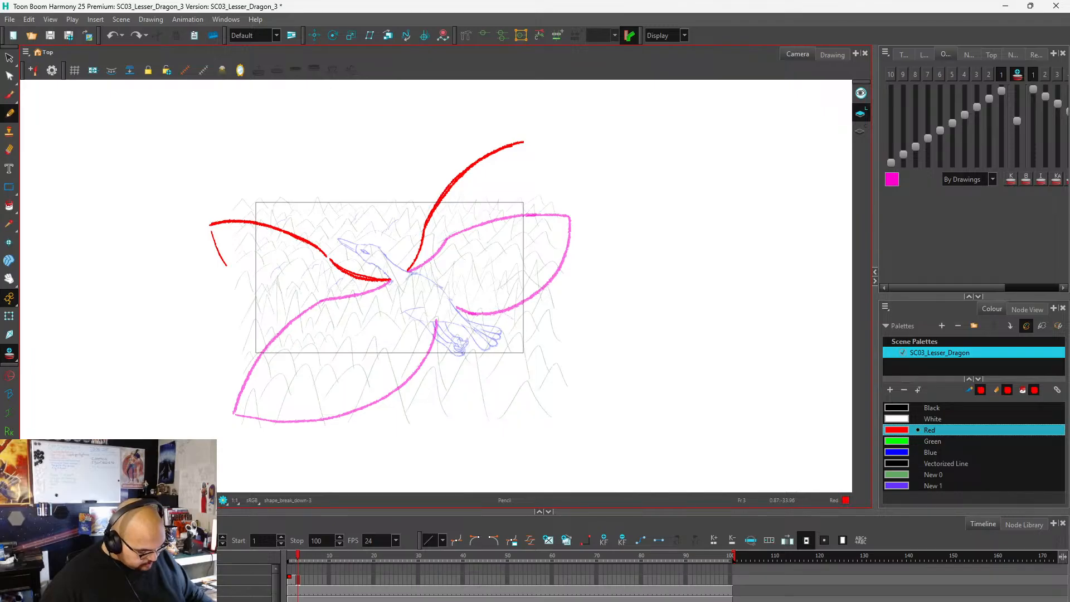
{"action": "key", "text": "ctrl+v"}
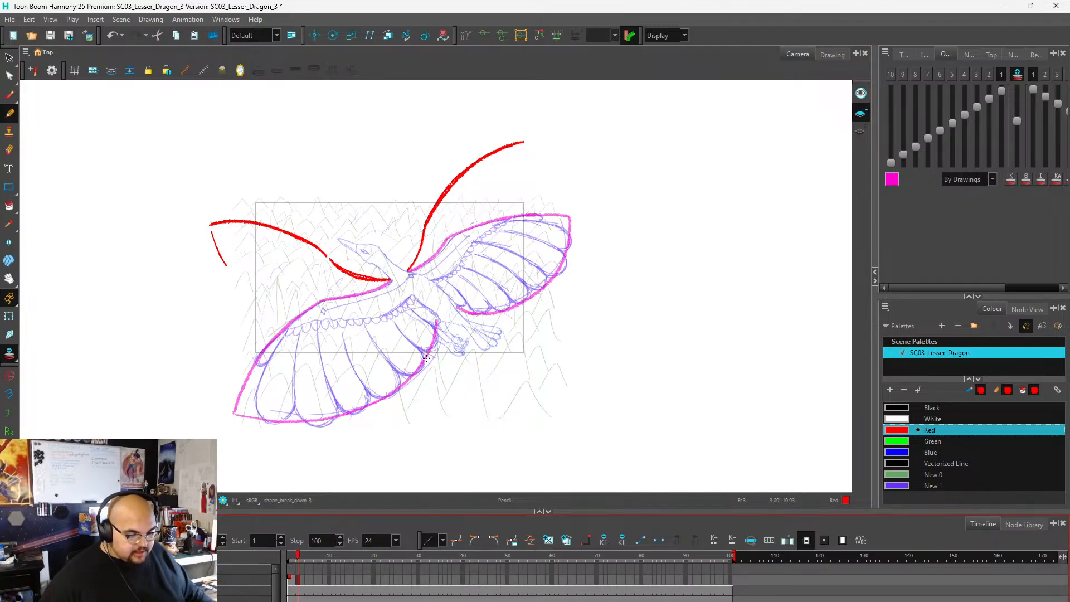
{"action": "scroll", "coordinate": [366, 299], "scroll_direction": "up", "scroll_amount": 3}
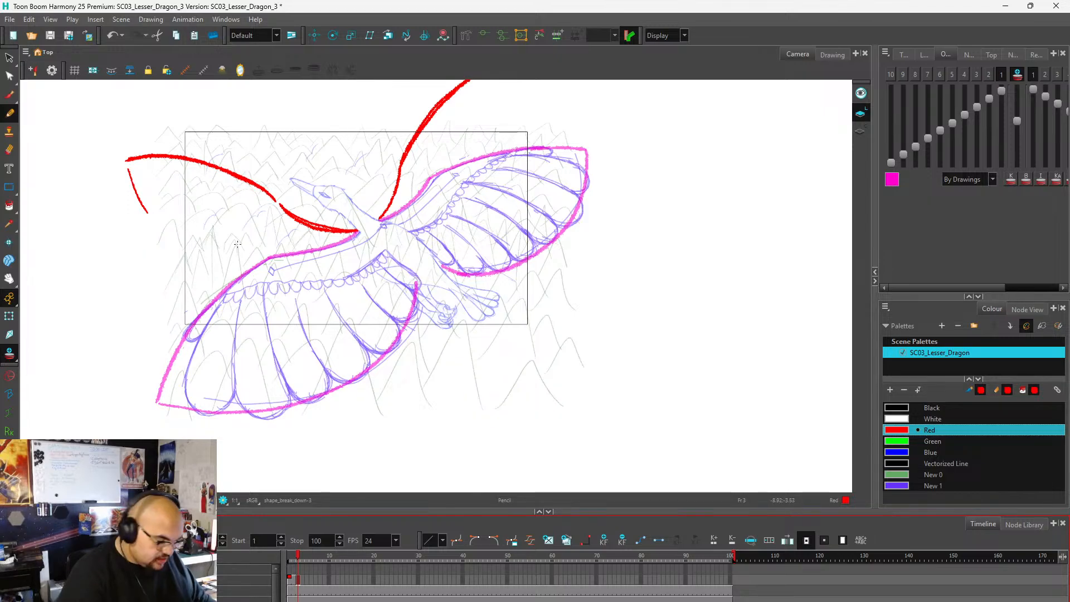
Try a red trailing edge on the left wing and undo it along with the right wing's leading-edge strokes.
{"action": "mouse_move", "coordinate": [127, 162]}
{"action": "left_mouse_down"}
{"action": "mouse_move", "coordinate": [159, 240]}
{"action": "mouse_move", "coordinate": [228, 299]}
{"action": "mouse_move", "coordinate": [317, 310]}
{"action": "mouse_move", "coordinate": [407, 269]}
{"action": "left_mouse_up"}
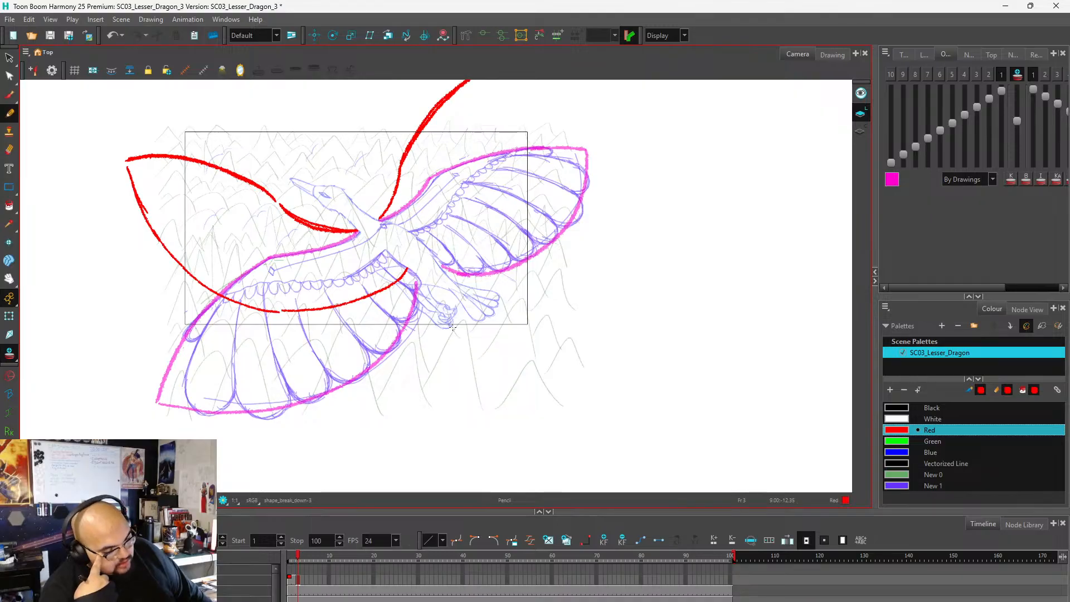
{"action": "key", "text": "ctrl"}
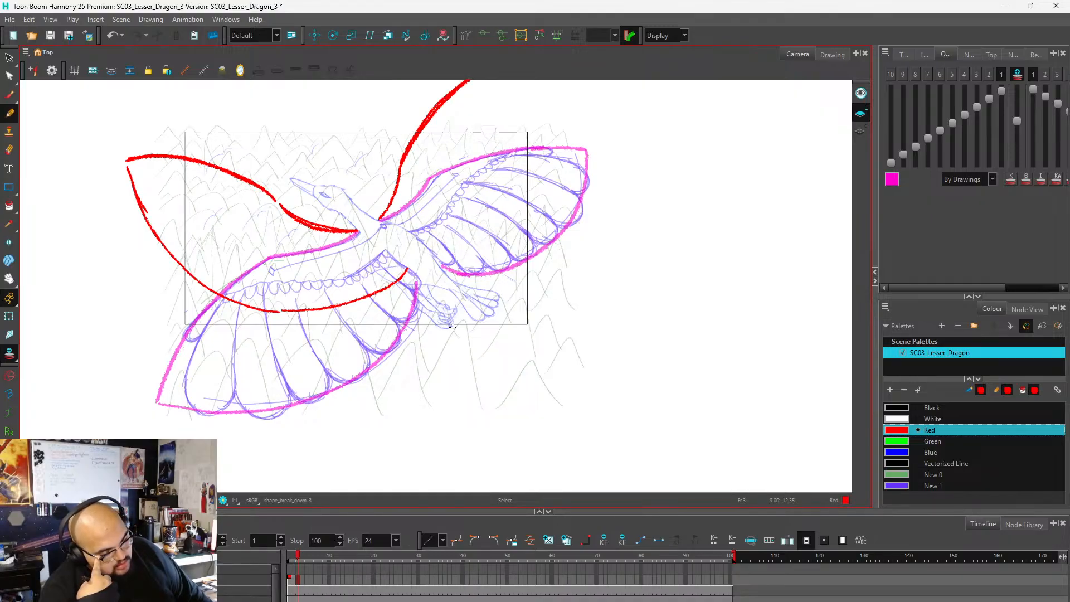
{"action": "key", "text": "ctrl+z"}
{"action": "key", "text": "ctrl+z"}
{"action": "key", "text": "ctrl+z"}
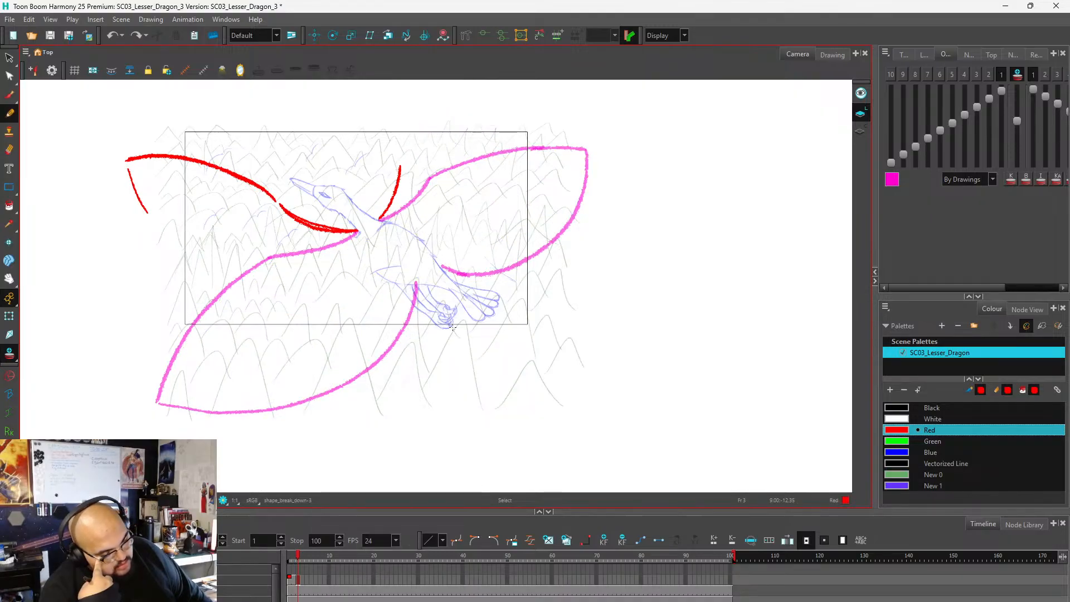
{"action": "key", "text": "ctrl+z"}
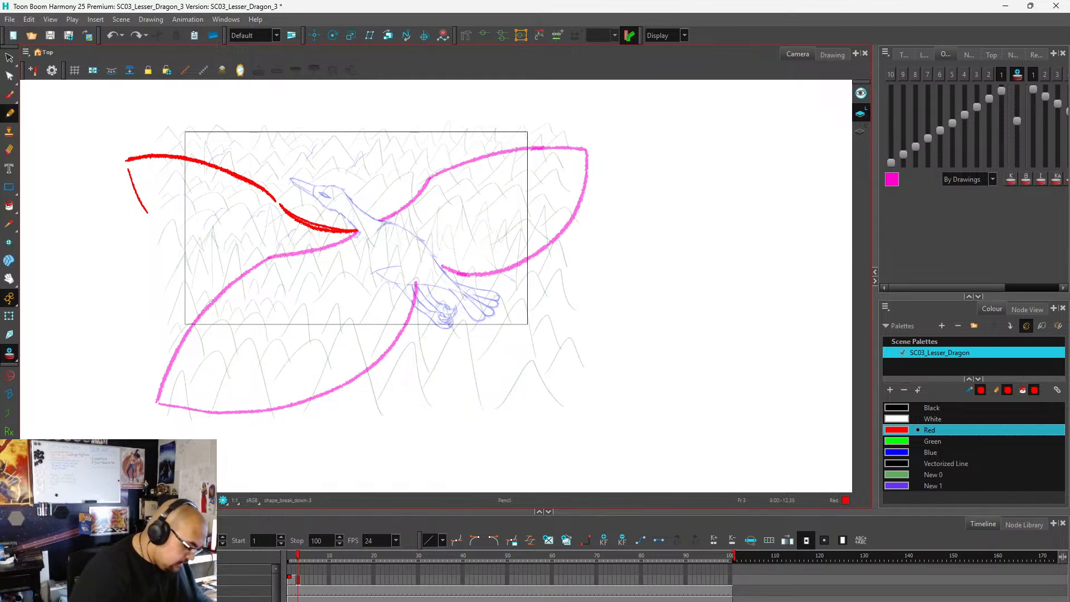
Show the feathered wing drawing again and draw the left wing's red trailing edge from the tip around to the body, redoing its lower curve.
{"action": "left_click", "coordinate": [11, 591]}
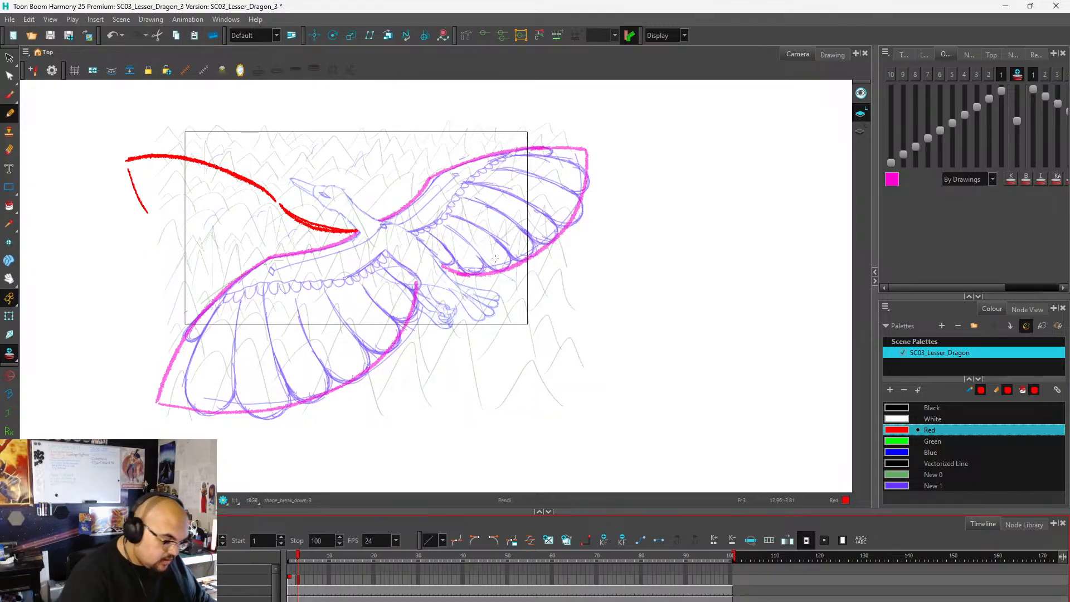
{"action": "left_click", "coordinate": [128, 162]}
{"action": "mouse_move", "coordinate": [127, 161]}
{"action": "left_mouse_down"}
{"action": "mouse_move", "coordinate": [149, 238]}
{"action": "mouse_move", "coordinate": [174, 275]}
{"action": "mouse_move", "coordinate": [250, 321]}
{"action": "mouse_move", "coordinate": [348, 327]}
{"action": "mouse_move", "coordinate": [410, 285]}
{"action": "left_mouse_up"}
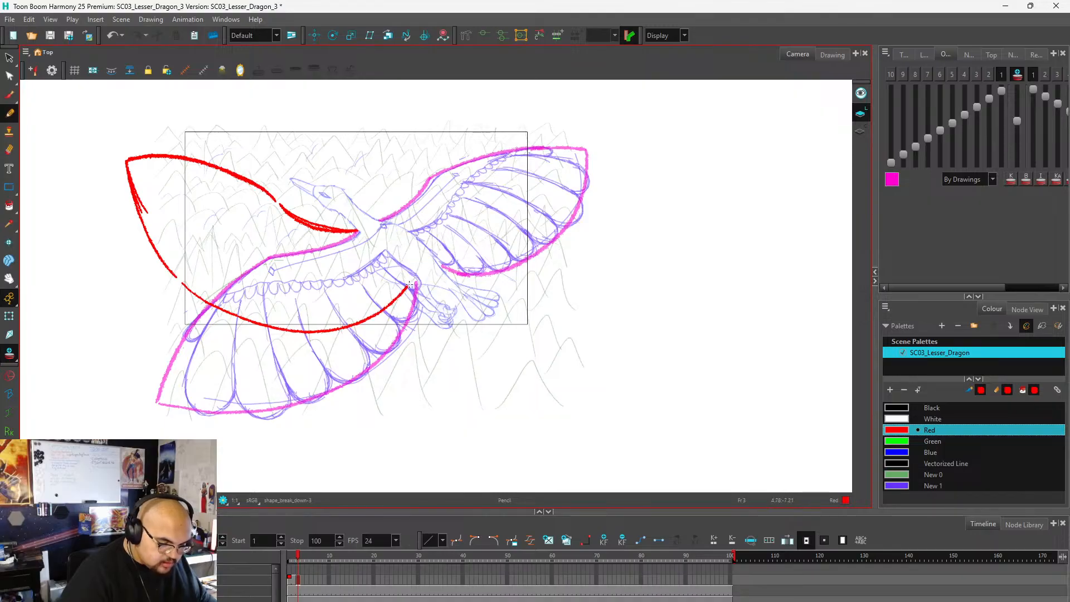
{"action": "key", "text": "ctrl+z"}
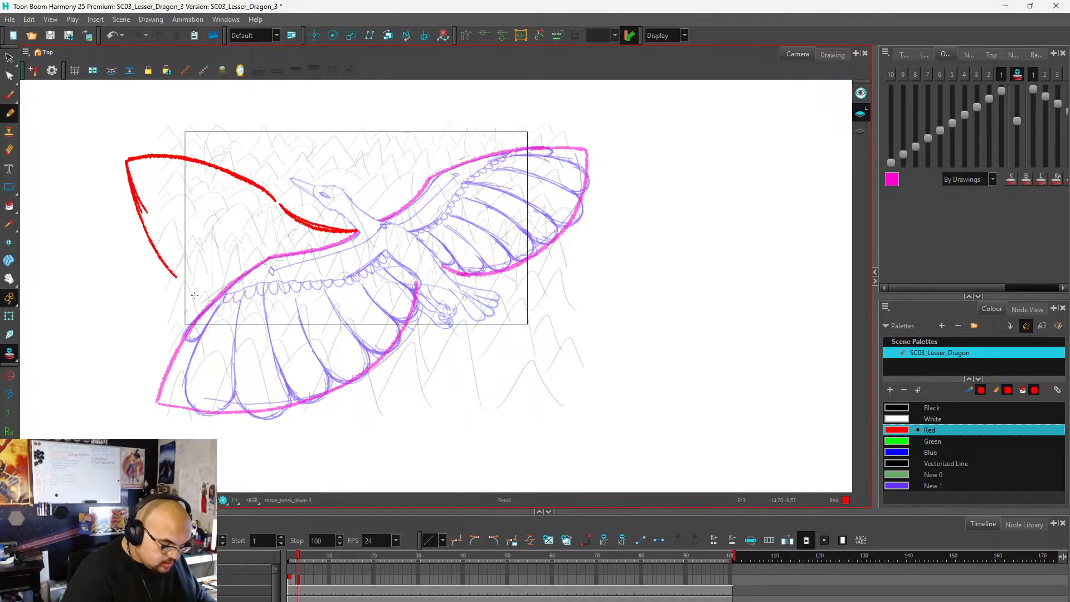
{"action": "mouse_move", "coordinate": [180, 284]}
{"action": "left_mouse_down"}
{"action": "mouse_move", "coordinate": [267, 322]}
{"action": "mouse_move", "coordinate": [328, 323]}
{"action": "mouse_move", "coordinate": [413, 282]}
{"action": "left_mouse_up"}
Try a red dividing line across the left wing from the bend in the leading edge down to the trailing edge.
{"action": "left_click_drag", "start_coordinate": [271, 204], "coordinate": [277, 324]}
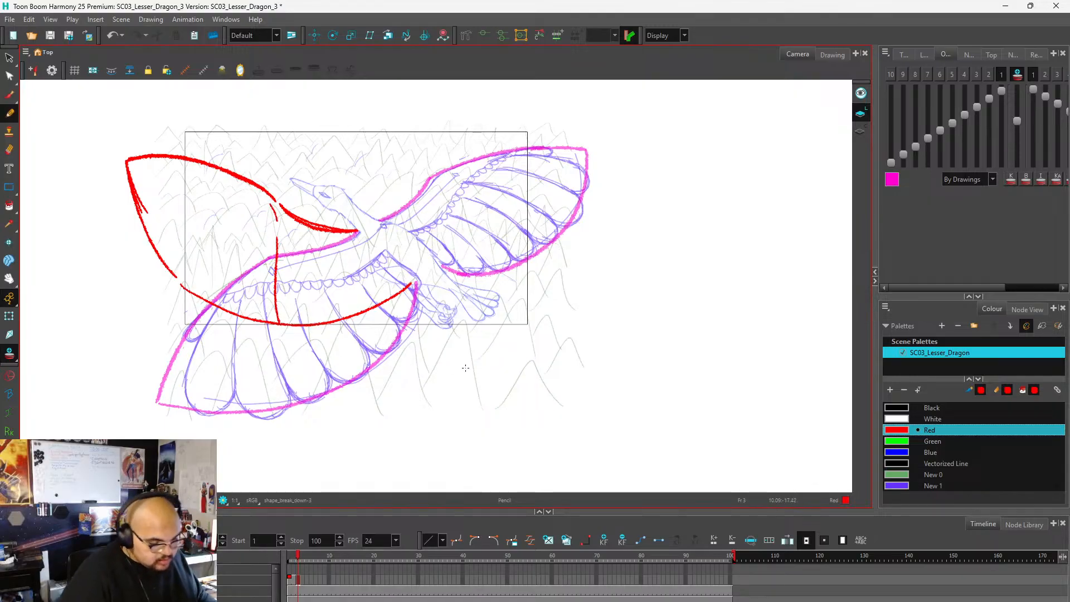
{"action": "key", "text": "ctrl+z"}
{"action": "key", "text": "ctrl+z"}
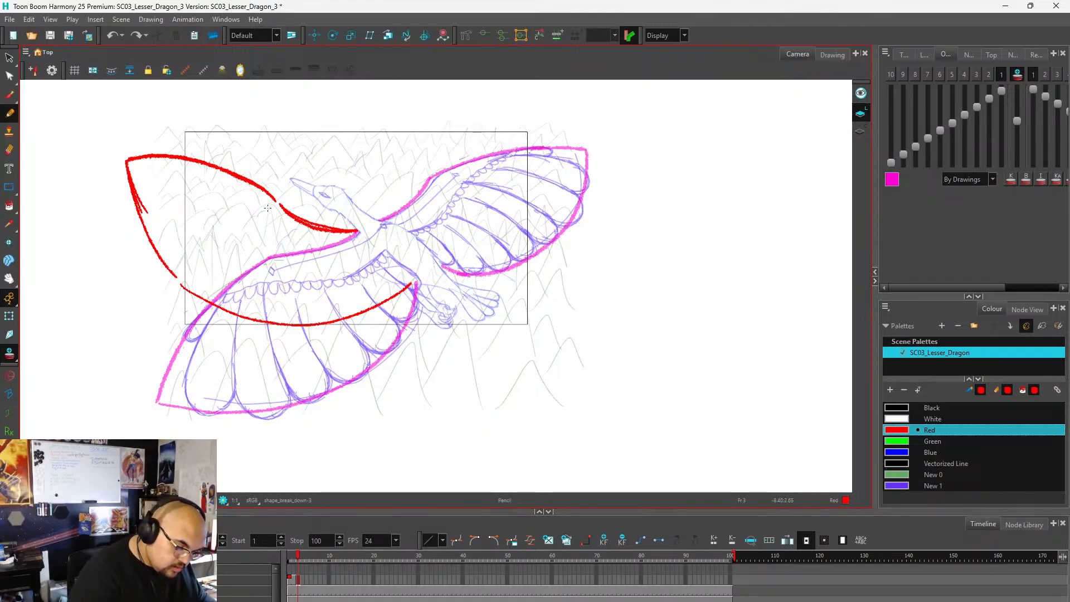
{"action": "left_click_drag", "start_coordinate": [267, 198], "coordinate": [292, 325]}
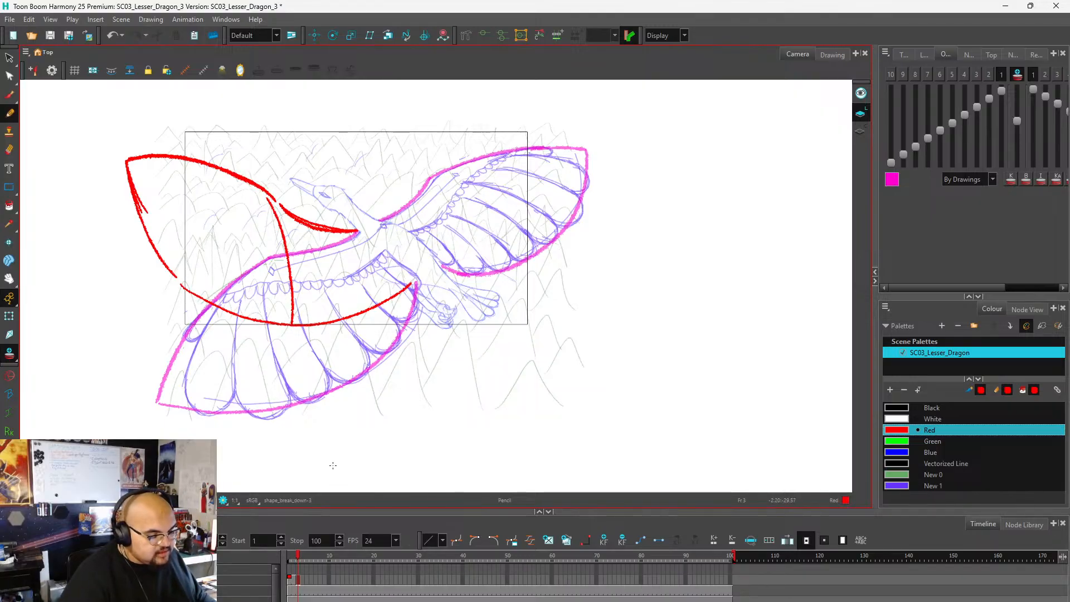
{"action": "key", "text": "ctrl+z"}
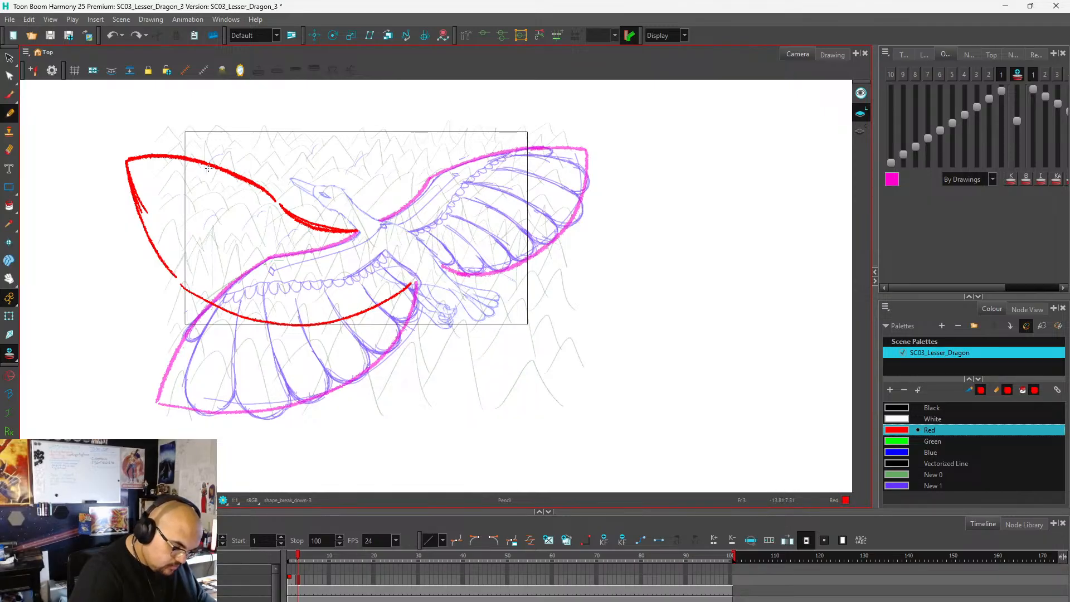
Draw the left wing's inner arm line in red below the leading edge, and replace the lower trailing edge with a new curve.
{"action": "mouse_move", "coordinate": [217, 169]}
{"action": "left_mouse_down"}
{"action": "mouse_move", "coordinate": [303, 258]}
{"action": "mouse_move", "coordinate": [361, 264]}
{"action": "mouse_move", "coordinate": [381, 253]}
{"action": "left_mouse_up"}
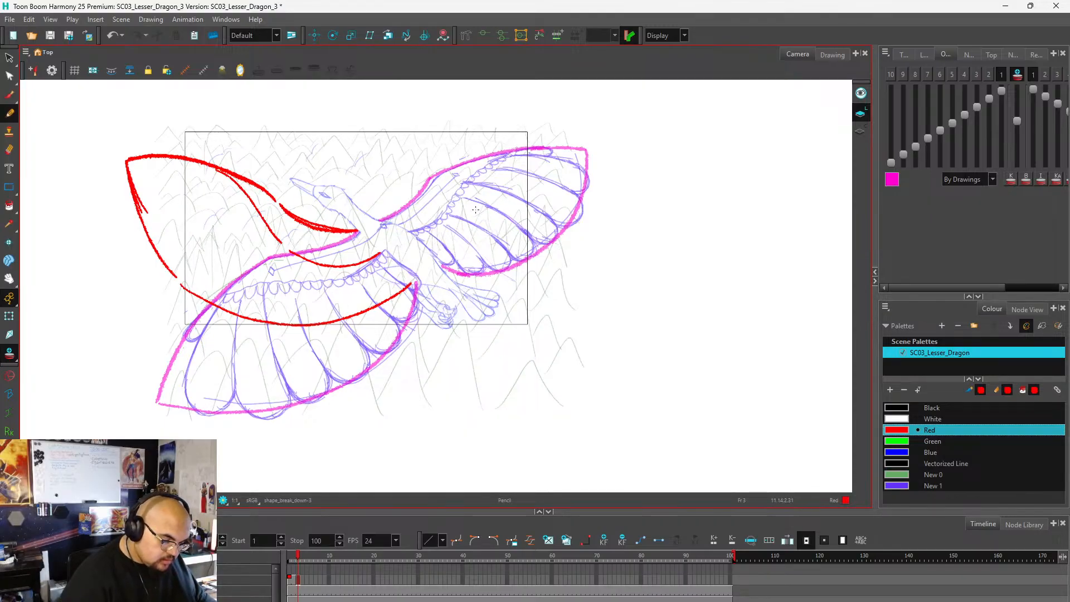
{"action": "left_click", "coordinate": [349, 319], "text": "ctrl"}
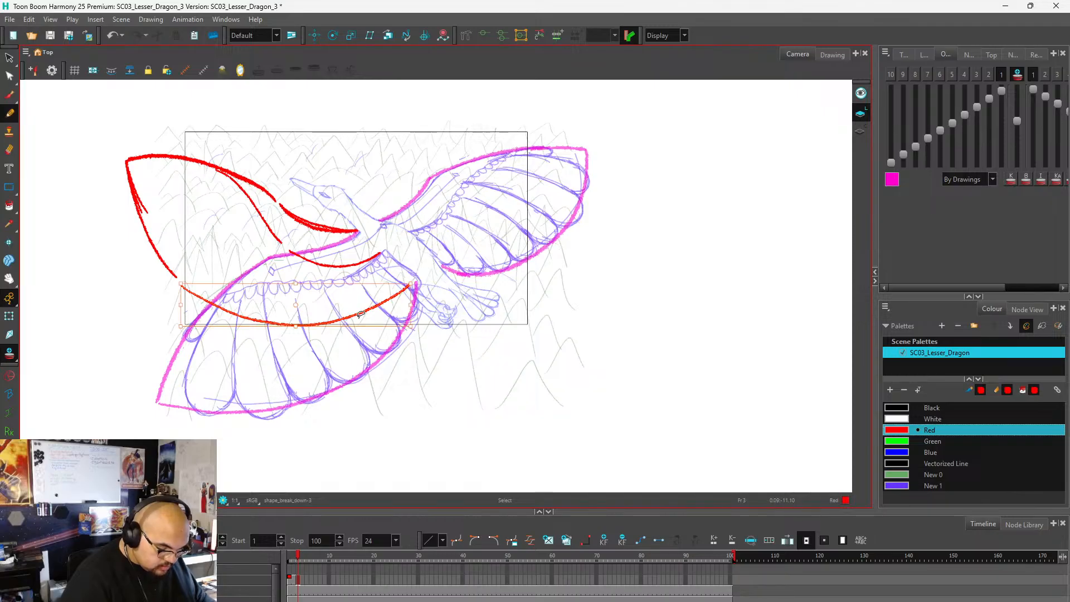
{"action": "key", "text": "Delete"}
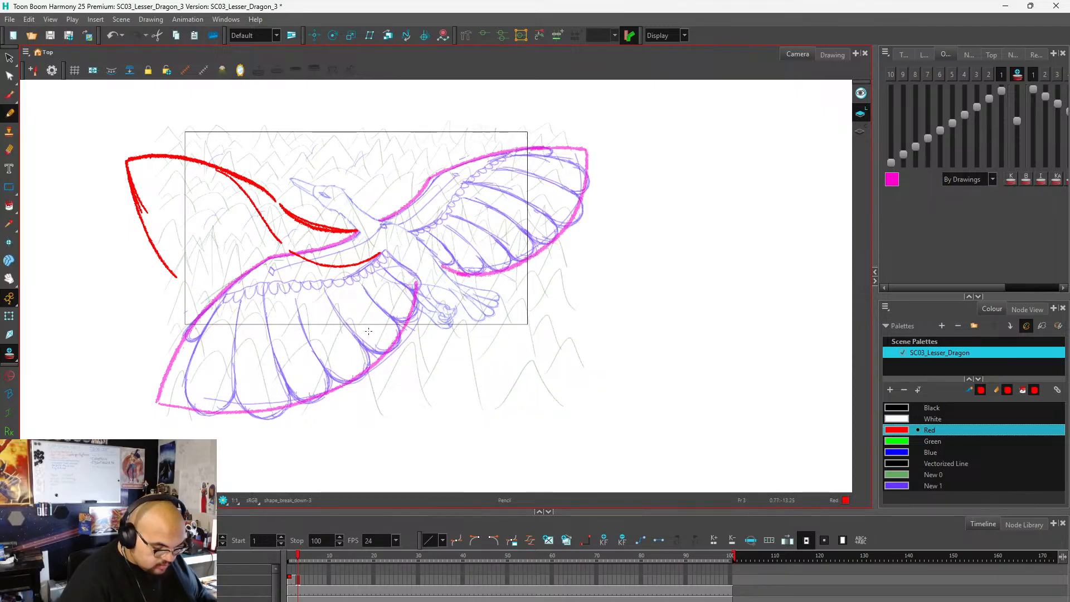
{"action": "mouse_move", "coordinate": [416, 280]}
{"action": "left_mouse_down"}
{"action": "mouse_move", "coordinate": [388, 312]}
{"action": "mouse_move", "coordinate": [330, 333]}
{"action": "mouse_move", "coordinate": [248, 322]}
{"action": "mouse_move", "coordinate": [176, 279]}
{"action": "left_mouse_up"}
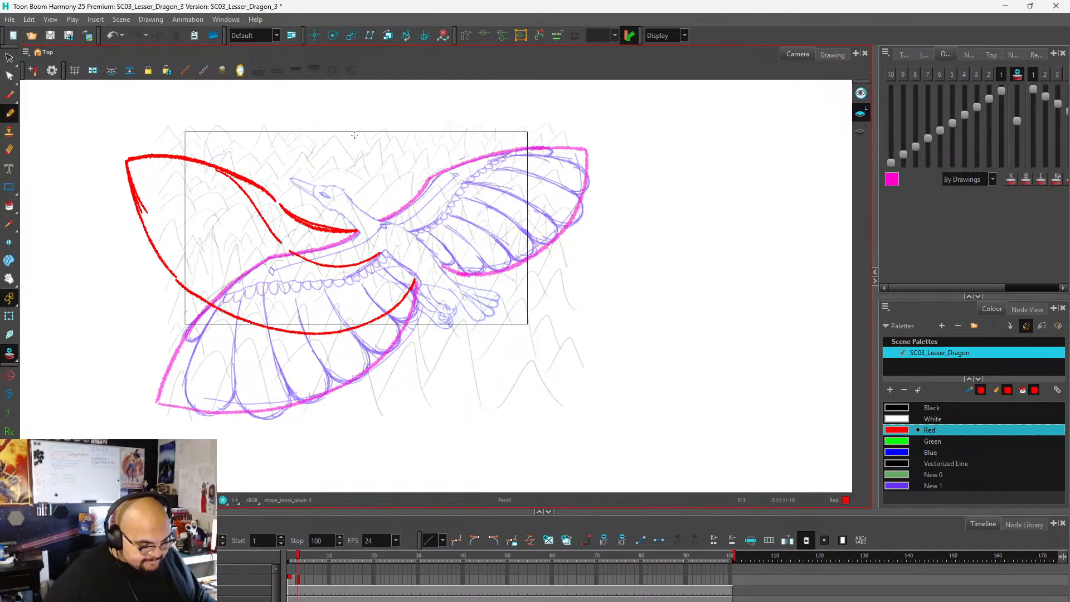
Draw the right wing's raised leading edge in red from the shoulder up above the camera frame, redoing its outer part.
{"action": "scroll", "coordinate": [401, 302], "scroll_direction": "down", "scroll_amount": 1}
{"action": "scroll", "coordinate": [401, 302], "scroll_direction": "up", "scroll_amount": 1}
{"action": "scroll", "coordinate": [400, 301], "scroll_direction": "down", "scroll_amount": 1}
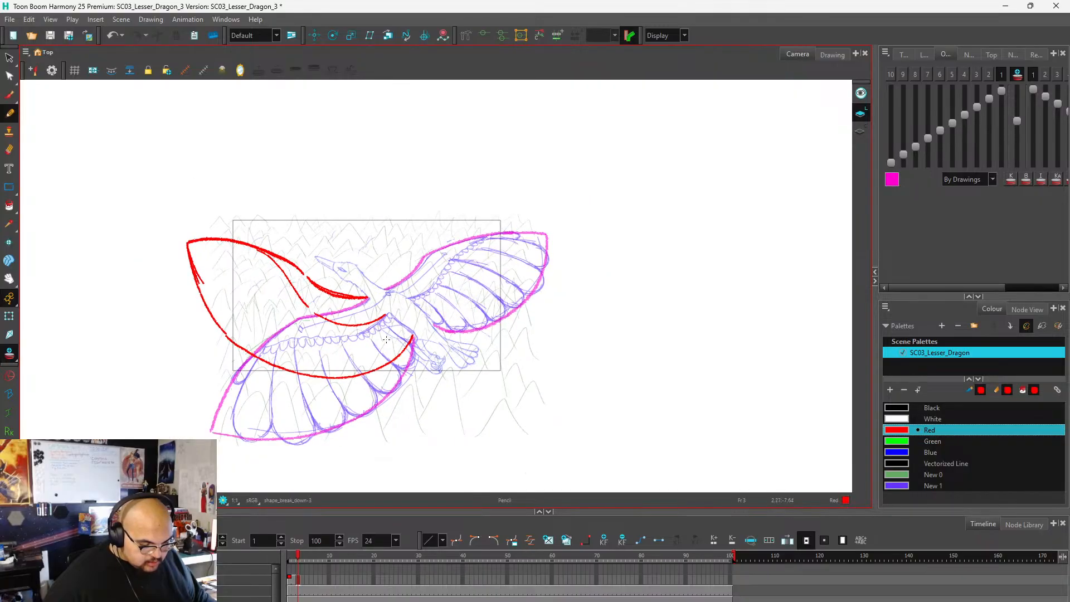
{"action": "scroll", "coordinate": [386, 280], "scroll_direction": "up", "scroll_amount": 1}
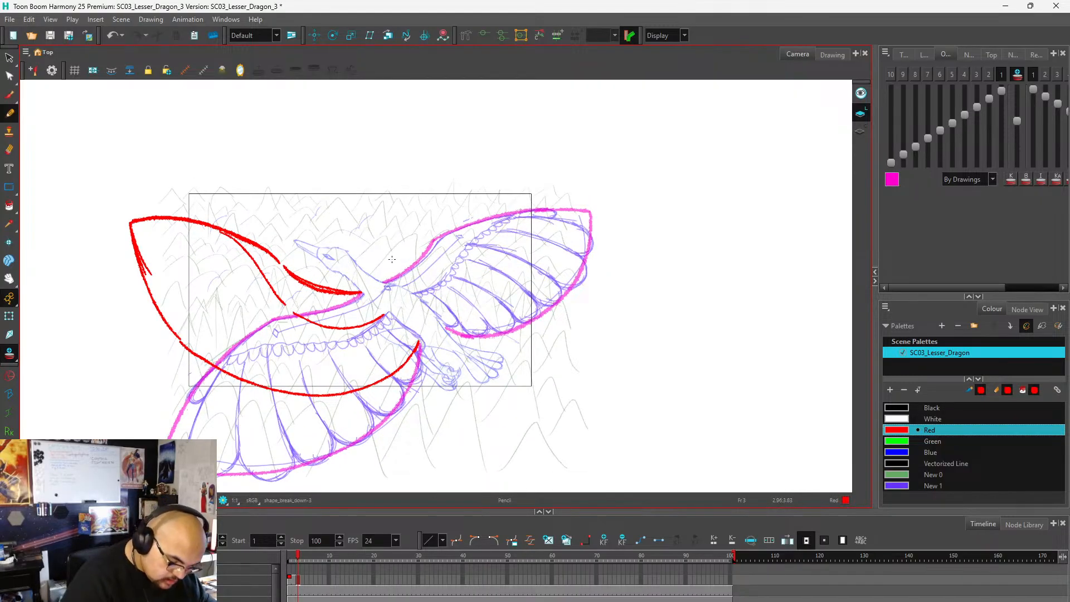
{"action": "mouse_move", "coordinate": [381, 281]}
{"action": "left_mouse_down"}
{"action": "mouse_move", "coordinate": [421, 205]}
{"action": "mouse_move", "coordinate": [499, 146]}
{"action": "left_mouse_up"}
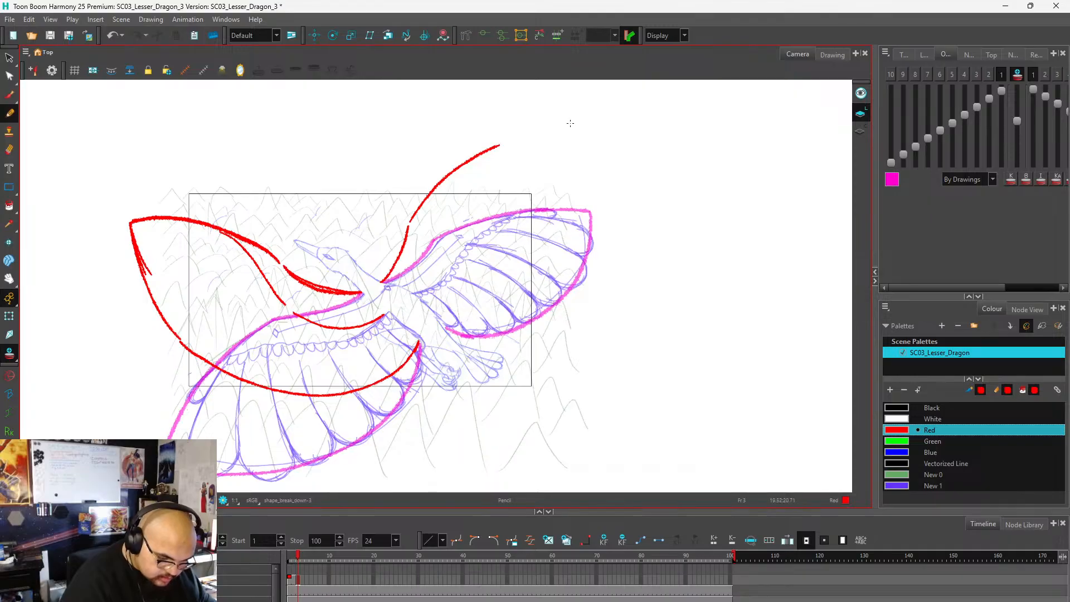
{"action": "key", "text": "ctrl+z"}
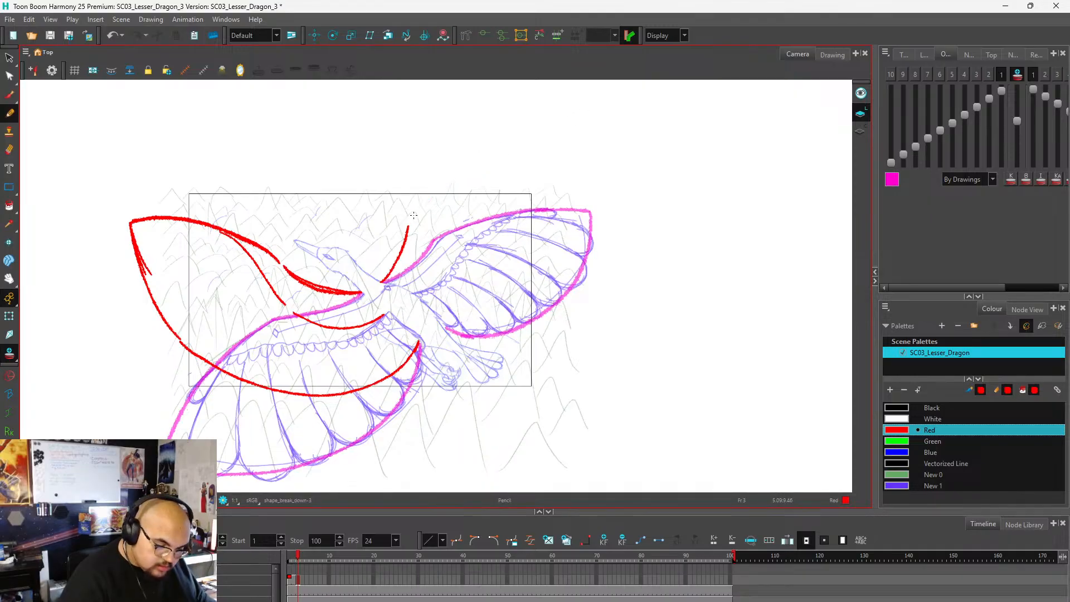
{"action": "left_click_drag", "start_coordinate": [408, 222], "coordinate": [433, 170]}
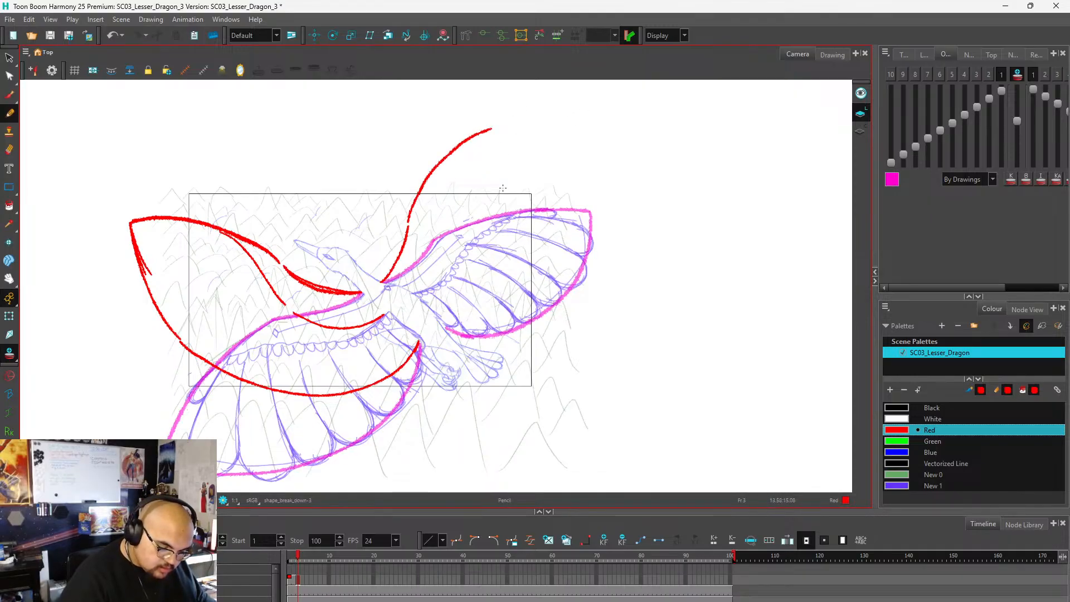
Try several red trailing-edge curves for the right wing, starting near the legs, and undo them with the outer leading edge.
{"action": "mouse_move", "coordinate": [446, 329]}
{"action": "left_mouse_down"}
{"action": "mouse_move", "coordinate": [480, 315]}
{"action": "mouse_move", "coordinate": [555, 229]}
{"action": "mouse_move", "coordinate": [559, 98]}
{"action": "left_mouse_up"}
{"action": "key", "text": "ctrl+z"}
{"action": "key", "text": "ctrl+z"}
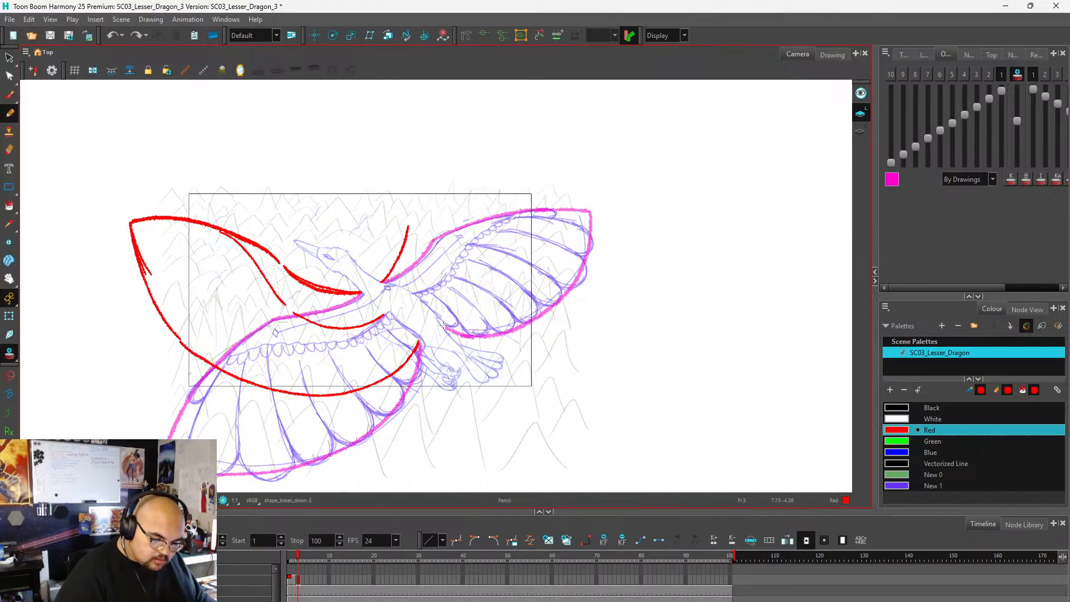
{"action": "mouse_move", "coordinate": [445, 327]}
{"action": "left_mouse_down"}
{"action": "mouse_move", "coordinate": [511, 240]}
{"action": "mouse_move", "coordinate": [522, 152]}
{"action": "mouse_move", "coordinate": [515, 125]}
{"action": "left_mouse_up"}
{"action": "key", "text": "ctrl+z"}
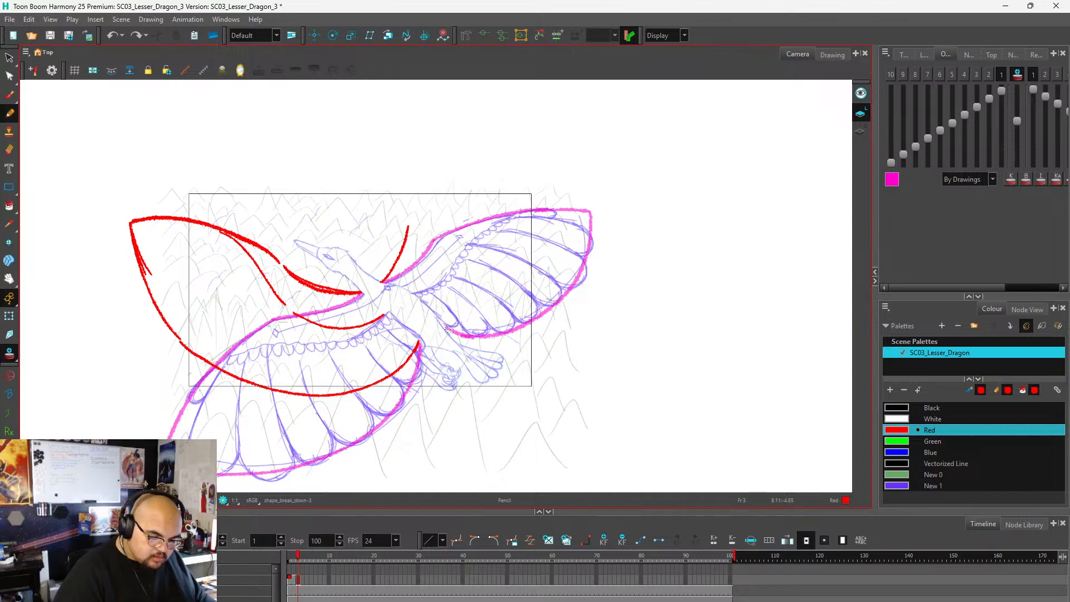
{"action": "left_click_drag", "start_coordinate": [448, 329], "coordinate": [489, 335]}
{"action": "key", "text": "ctrl+z"}
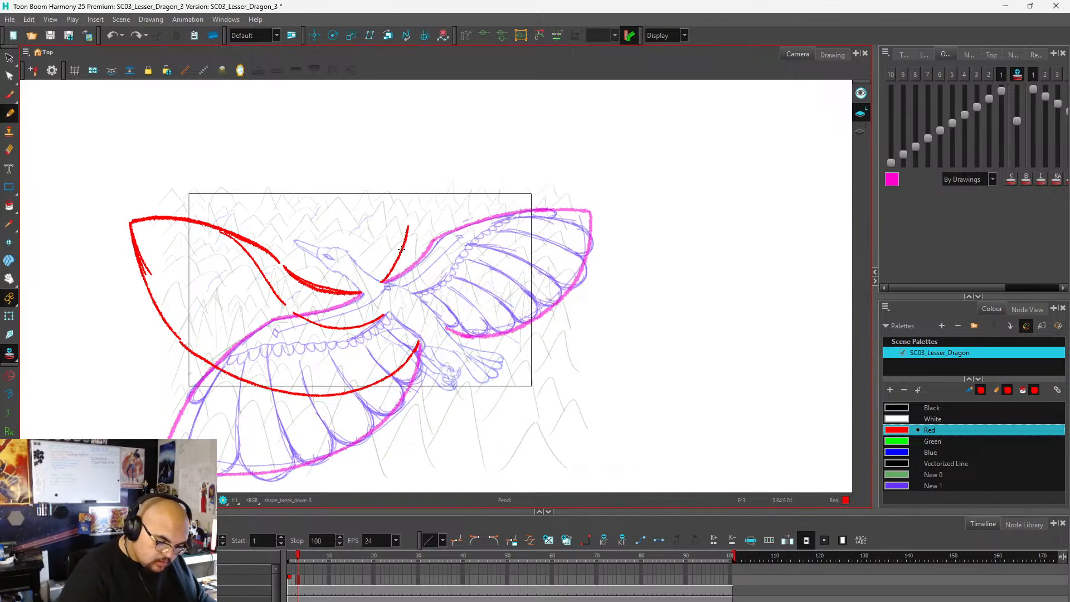
Complete the right wing's red outline up to the raised tip and back around to the legs, and add its inner arm line.
{"action": "mouse_move", "coordinate": [406, 240]}
{"action": "left_mouse_down"}
{"action": "mouse_move", "coordinate": [447, 162]}
{"action": "mouse_move", "coordinate": [478, 135]}
{"action": "mouse_move", "coordinate": [505, 116]}
{"action": "mouse_move", "coordinate": [532, 130]}
{"action": "mouse_move", "coordinate": [556, 182]}
{"action": "mouse_move", "coordinate": [535, 276]}
{"action": "mouse_move", "coordinate": [499, 314]}
{"action": "mouse_move", "coordinate": [443, 340]}
{"action": "left_mouse_up"}
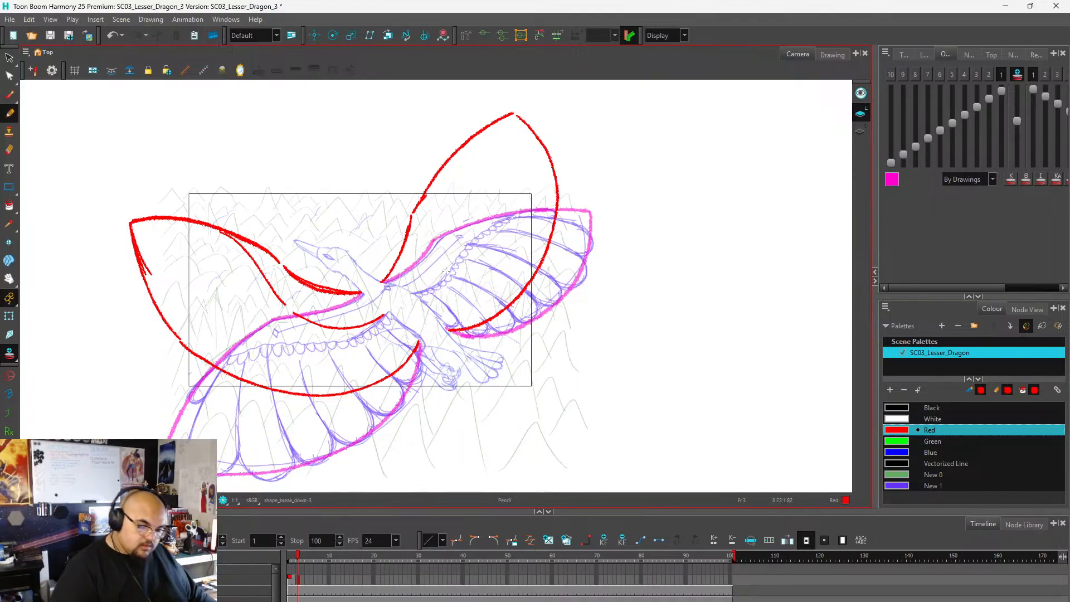
{"action": "mouse_move", "coordinate": [414, 294]}
{"action": "left_mouse_down"}
{"action": "mouse_move", "coordinate": [438, 190]}
{"action": "mouse_move", "coordinate": [470, 144]}
{"action": "left_mouse_up"}
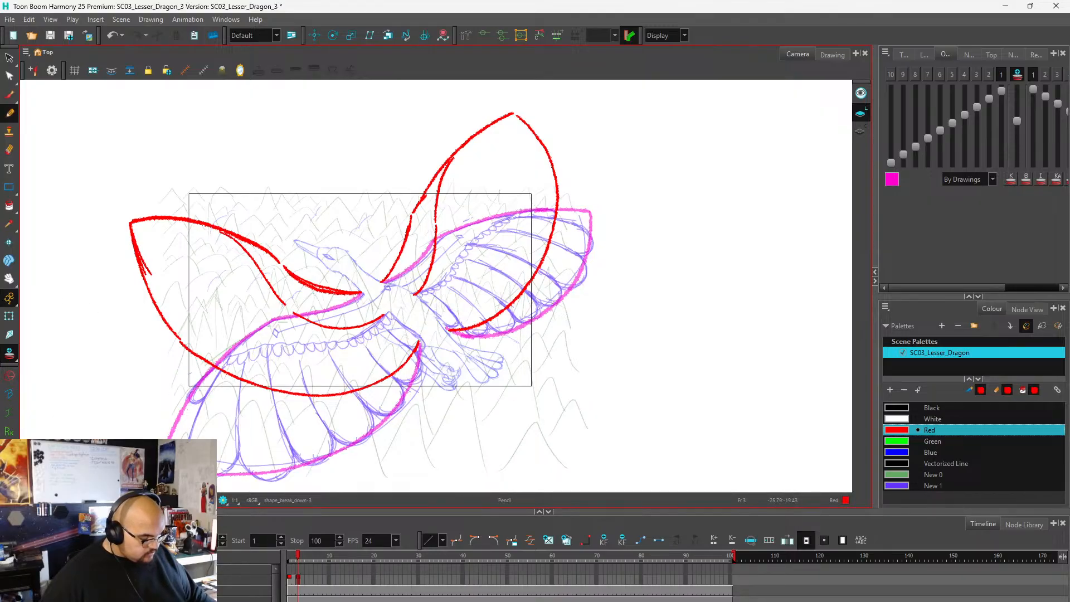
Extend the exposure of the frame 3 wing drawing to frame 4, scrub between both frames and return to frame 3.
{"action": "left_click", "coordinate": [302, 578]}
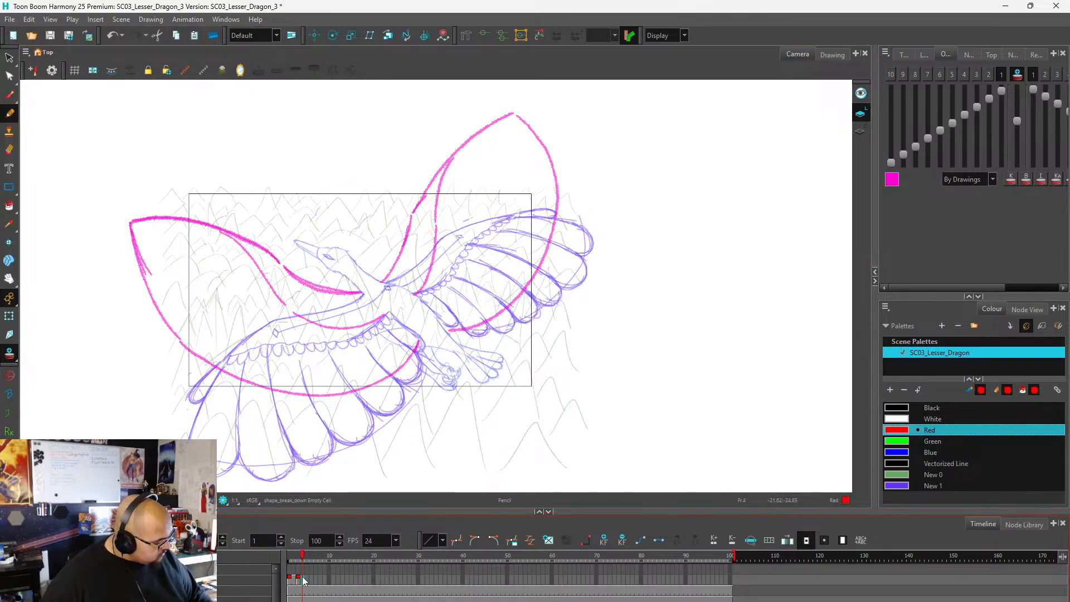
{"action": "key", "text": "F5"}
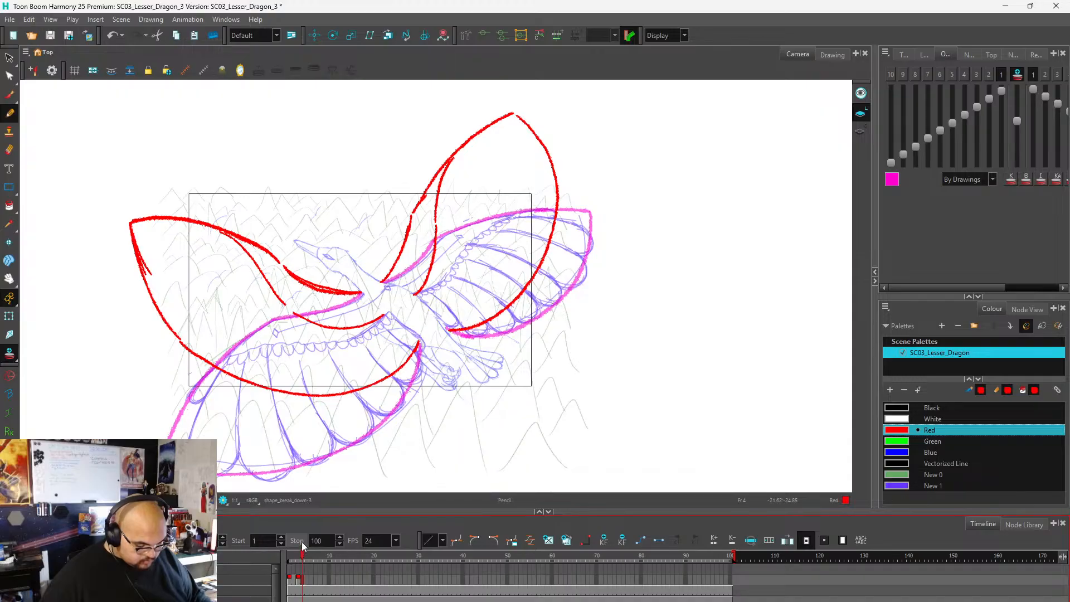
{"action": "mouse_move", "coordinate": [300, 558]}
{"action": "left_mouse_down"}
{"action": "mouse_move", "coordinate": [289, 557]}
{"action": "mouse_move", "coordinate": [298, 563]}
{"action": "left_mouse_up"}
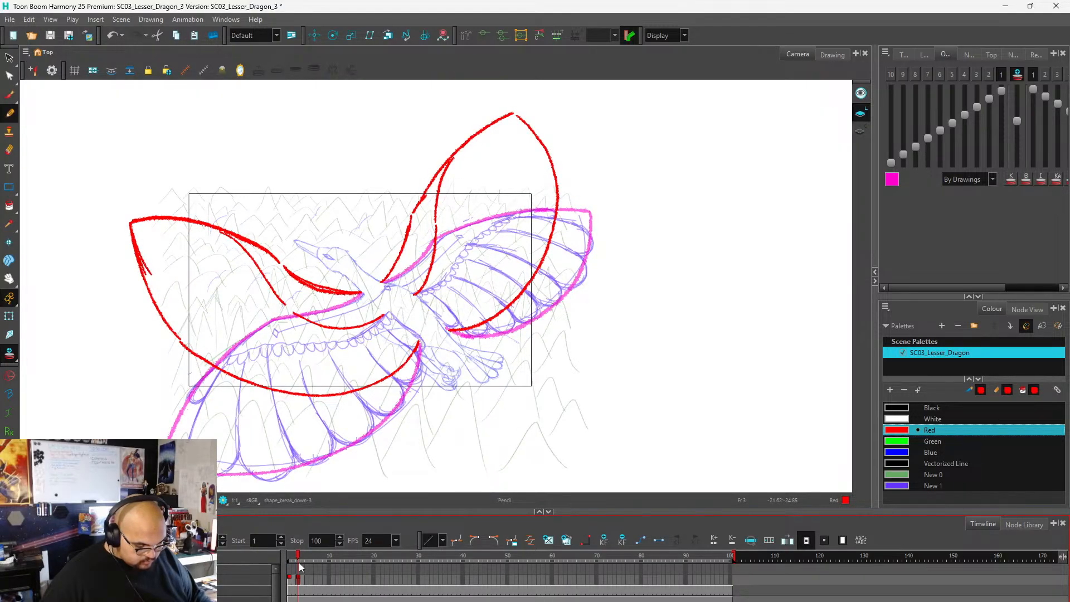
{"action": "mouse_move", "coordinate": [300, 563]}
{"action": "left_mouse_down"}
{"action": "mouse_move", "coordinate": [290, 571]}
{"action": "mouse_move", "coordinate": [309, 581]}
{"action": "mouse_move", "coordinate": [297, 577]}
{"action": "mouse_move", "coordinate": [303, 592]}
{"action": "left_mouse_up"}
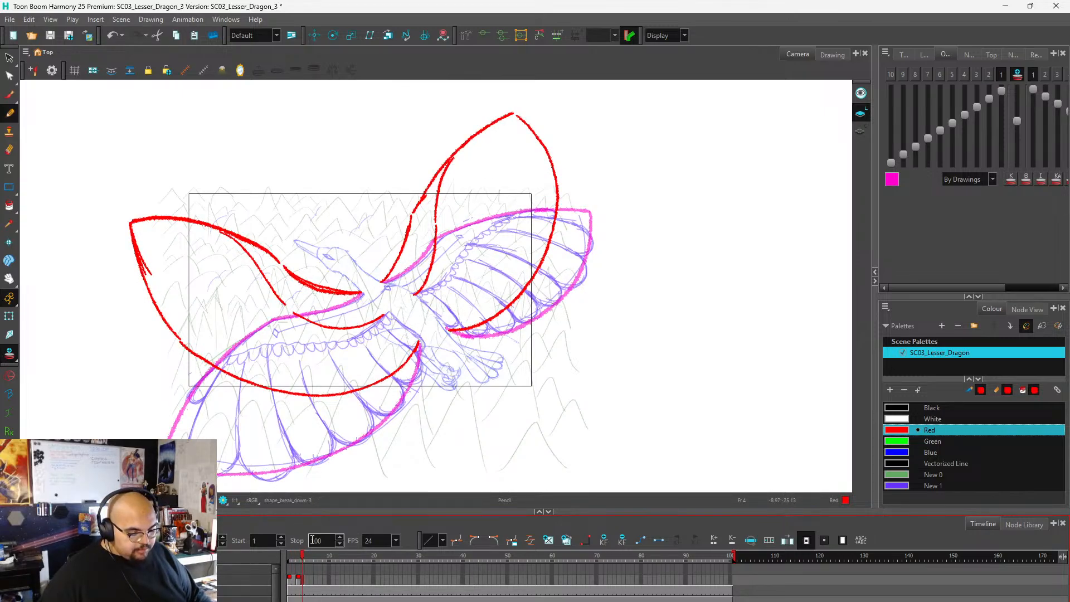
{"action": "left_click", "coordinate": [298, 556]}
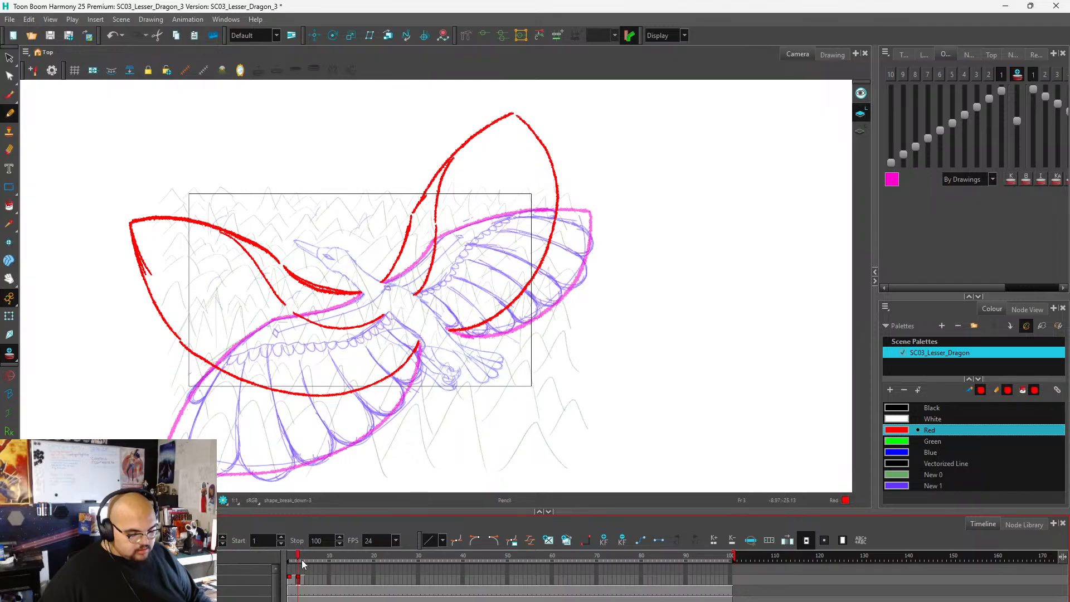
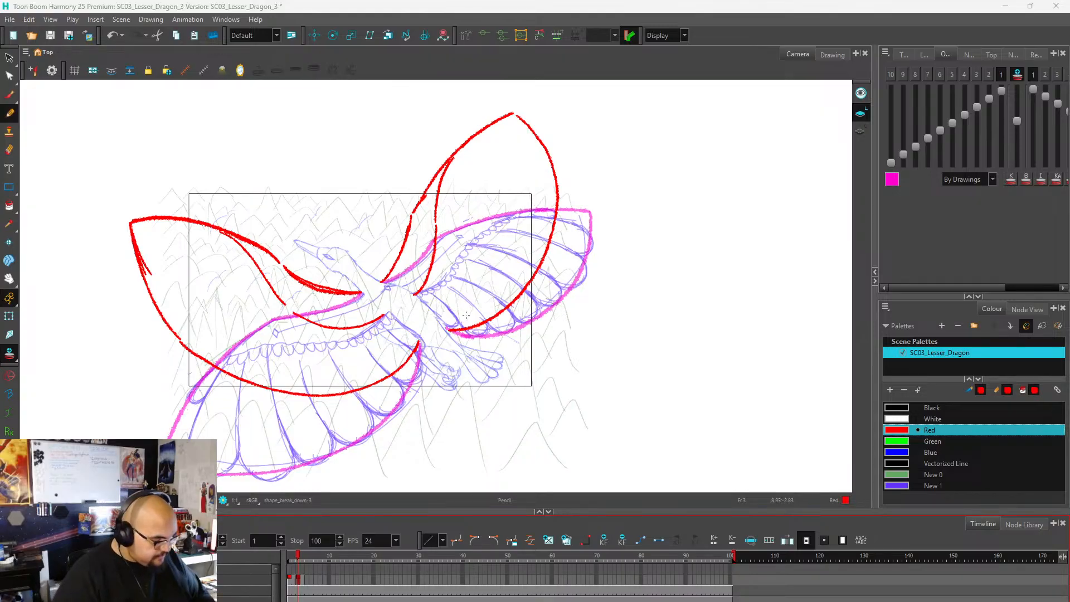
Undo a trial red ellipse around both wings, and cut the red wing shapes out of the frame 3 drawing.
{"action": "mouse_move", "coordinate": [627, 201]}
{"action": "left_mouse_down"}
{"action": "mouse_move", "coordinate": [568, 103]}
{"action": "mouse_move", "coordinate": [279, 418]}
{"action": "mouse_move", "coordinate": [629, 204]}
{"action": "left_mouse_up"}
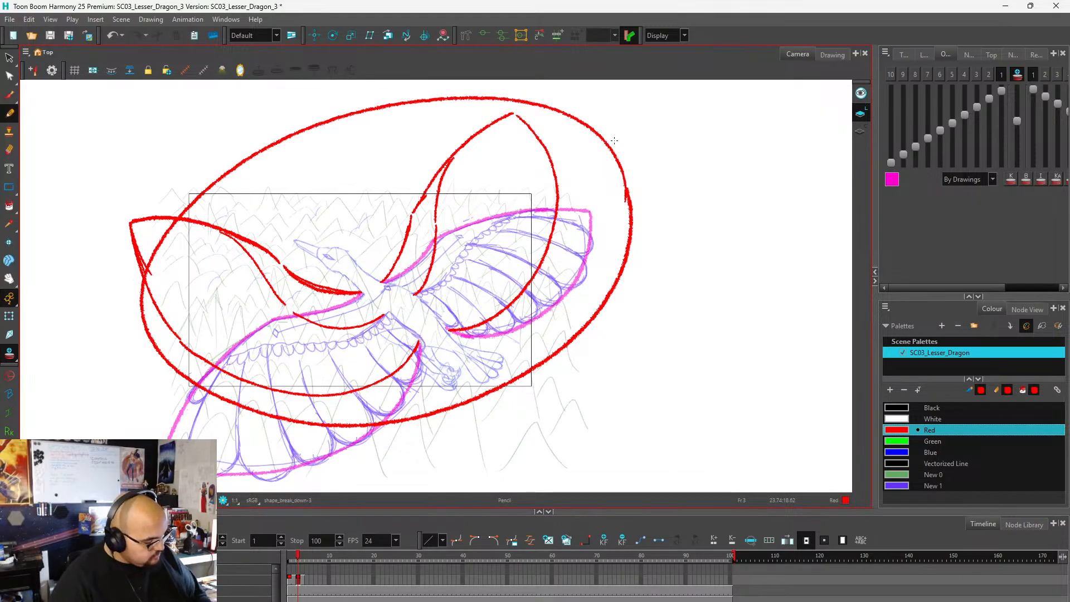
{"action": "key", "text": "ctrl+z"}
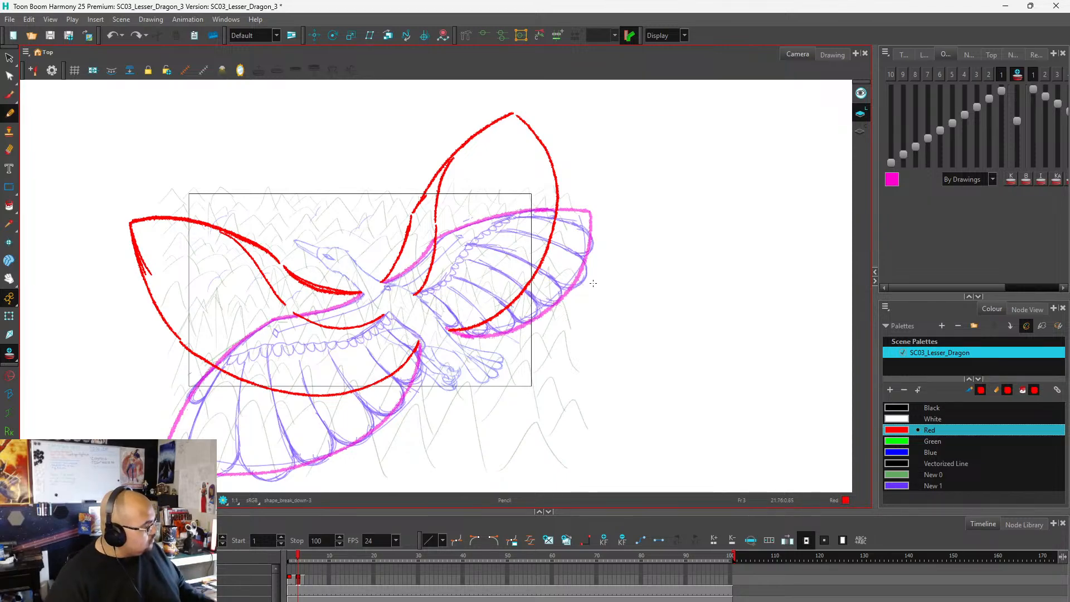
{"action": "mouse_move", "coordinate": [643, 234]}
{"action": "left_mouse_down"}
{"action": "mouse_move", "coordinate": [284, 110]}
{"action": "mouse_move", "coordinate": [320, 415]}
{"action": "mouse_move", "coordinate": [655, 121]}
{"action": "left_mouse_up"}
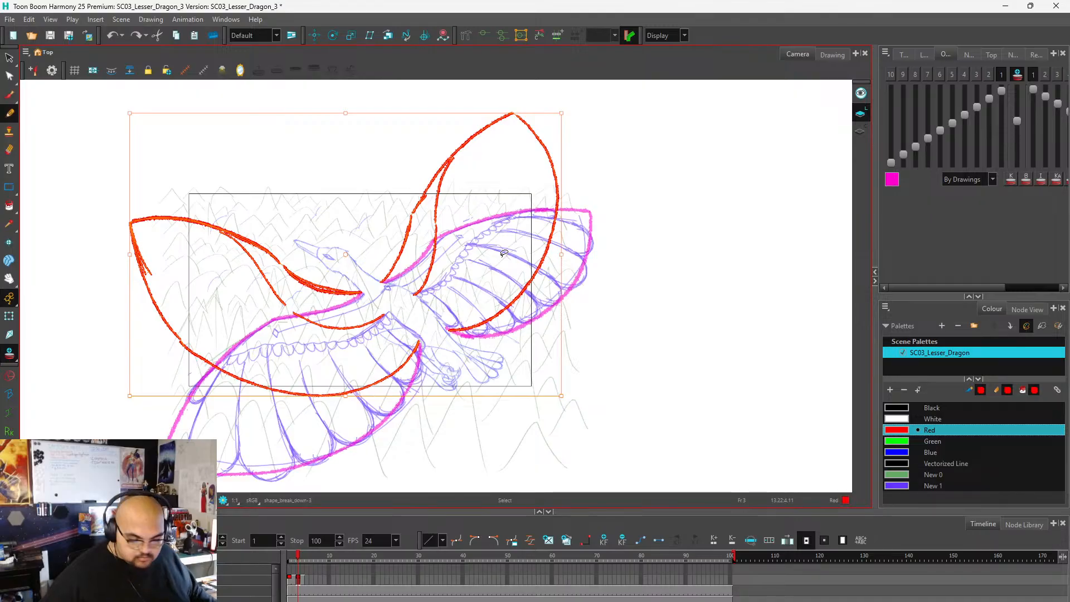
{"action": "key", "text": "alt+/"}
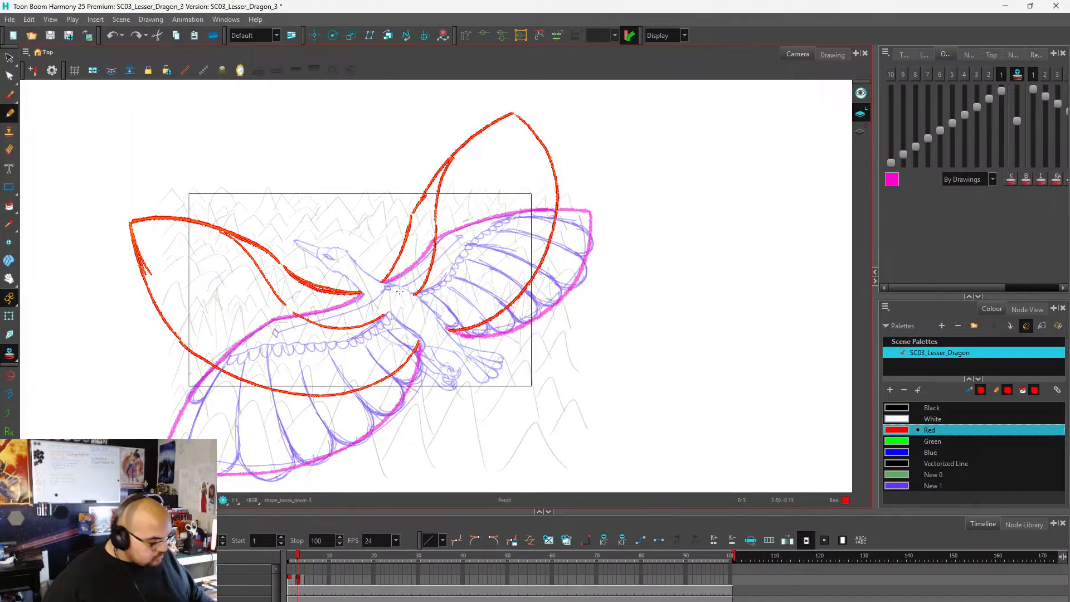
{"action": "right_click", "coordinate": [401, 286]}
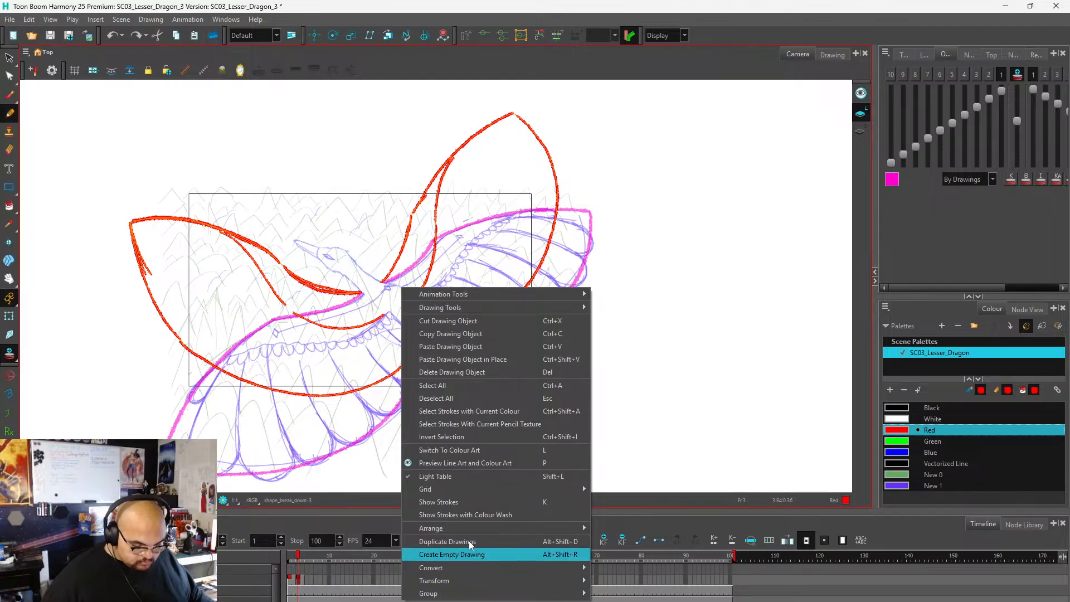
{"action": "left_click", "coordinate": [446, 321]}
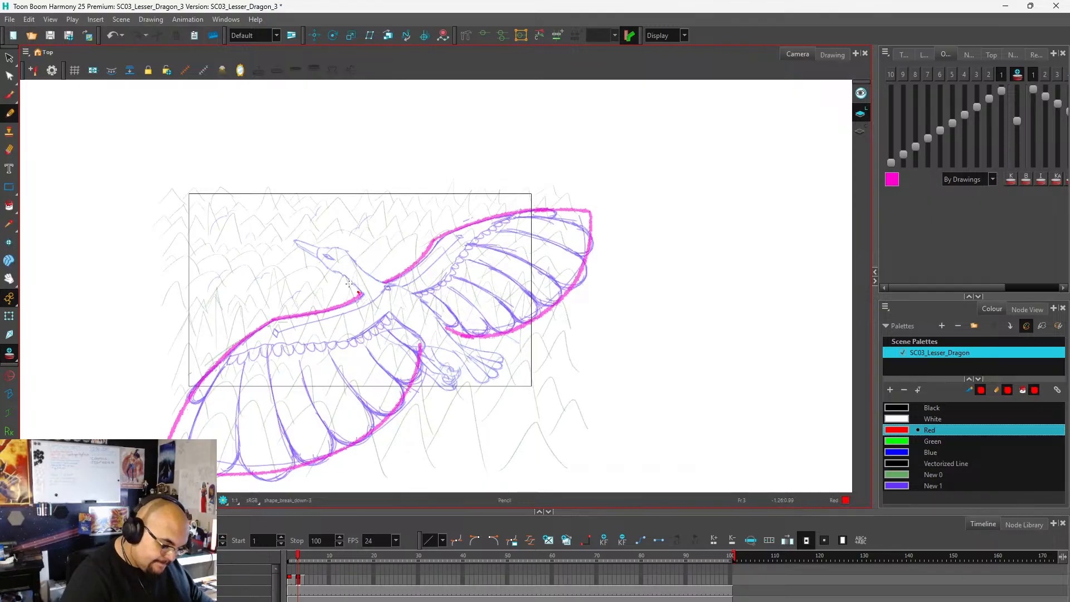
Draw the left wing's inner leading edge in red beside the head, and add two large red guide arcs flanking the bird.
{"action": "mouse_move", "coordinate": [359, 292]}
{"action": "left_mouse_down"}
{"action": "mouse_move", "coordinate": [311, 271]}
{"action": "mouse_move", "coordinate": [292, 232]}
{"action": "mouse_move", "coordinate": [308, 263]}
{"action": "mouse_move", "coordinate": [364, 294]}
{"action": "left_mouse_up"}
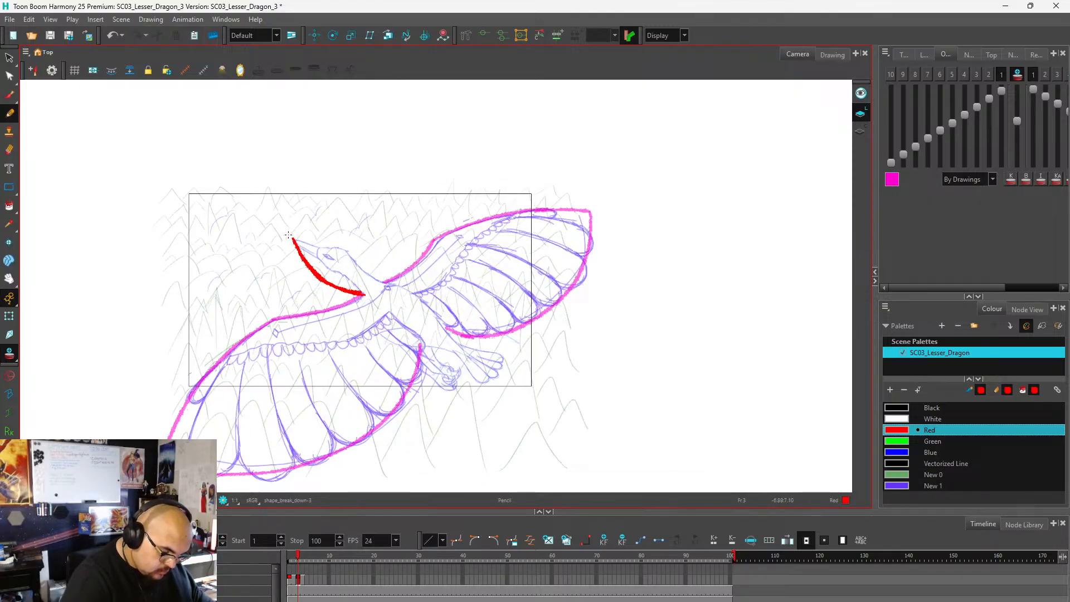
{"action": "mouse_move", "coordinate": [290, 234]}
{"action": "left_mouse_down"}
{"action": "mouse_move", "coordinate": [250, 159]}
{"action": "mouse_move", "coordinate": [211, 128]}
{"action": "left_mouse_up"}
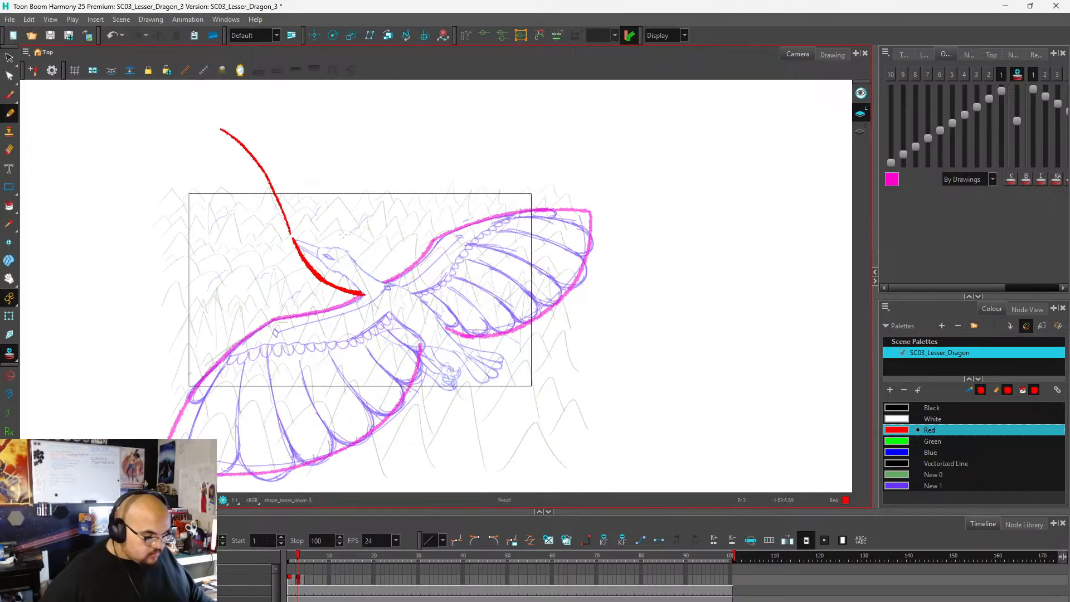
{"action": "scroll", "coordinate": [426, 231], "scroll_direction": "down", "scroll_amount": 2}
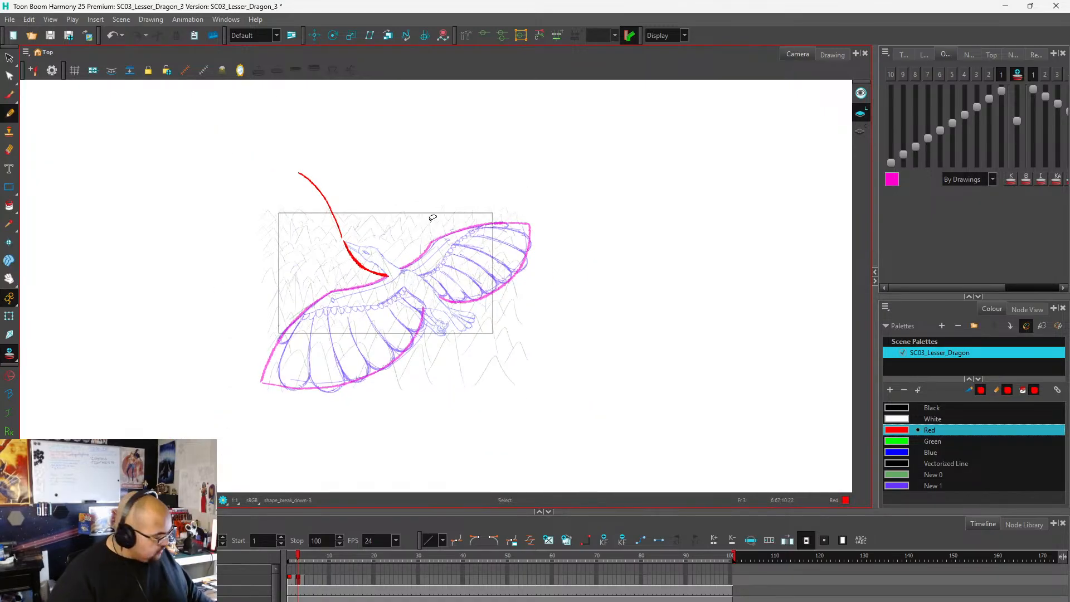
{"action": "key", "text": "ctrl+z"}
{"action": "mouse_move", "coordinate": [273, 402]}
{"action": "left_mouse_down"}
{"action": "mouse_move", "coordinate": [283, 422]}
{"action": "mouse_move", "coordinate": [233, 312]}
{"action": "mouse_move", "coordinate": [251, 145]}
{"action": "mouse_move", "coordinate": [315, 80]}
{"action": "mouse_move", "coordinate": [362, 81]}
{"action": "left_mouse_up"}
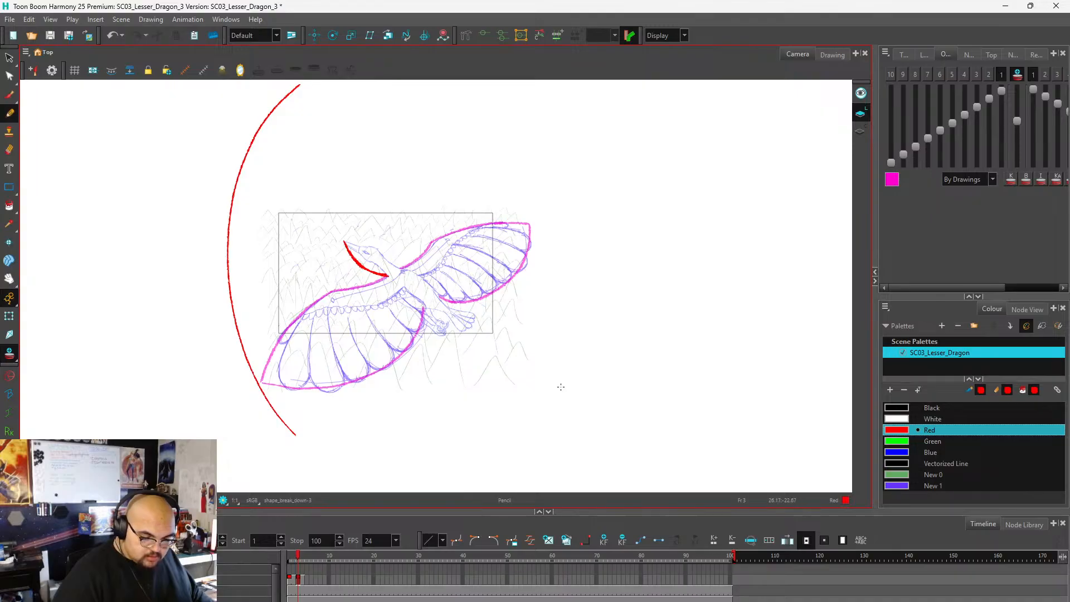
{"action": "mouse_move", "coordinate": [565, 381]}
{"action": "left_mouse_down"}
{"action": "mouse_move", "coordinate": [561, 279]}
{"action": "mouse_move", "coordinate": [513, 182]}
{"action": "mouse_move", "coordinate": [433, 109]}
{"action": "mouse_move", "coordinate": [367, 82]}
{"action": "left_mouse_up"}
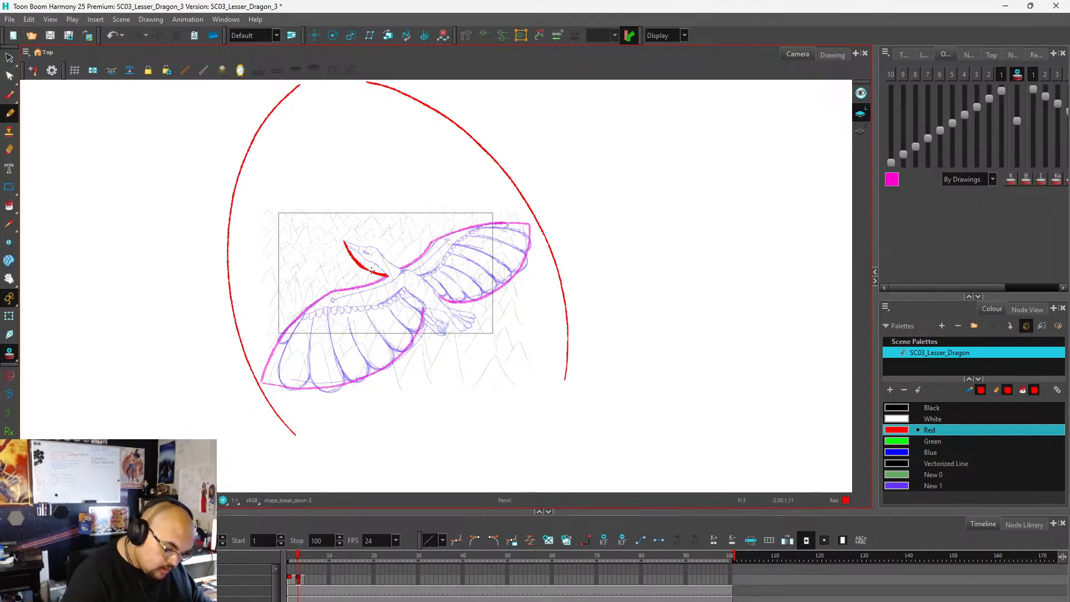
Try a raised outer leading edge with several trailing-edge curves for the left wing, and remove them again.
{"action": "mouse_move", "coordinate": [387, 276]}
{"action": "left_mouse_down"}
{"action": "mouse_move", "coordinate": [354, 260]}
{"action": "mouse_move", "coordinate": [309, 180]}
{"action": "mouse_move", "coordinate": [274, 159]}
{"action": "left_mouse_up"}
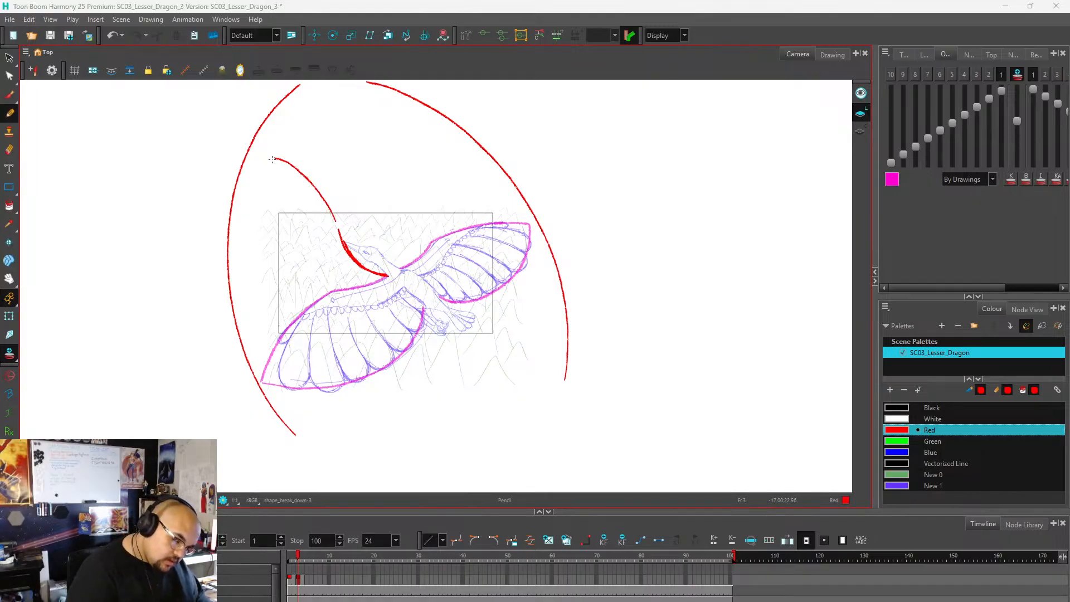
{"action": "mouse_move", "coordinate": [270, 161]}
{"action": "left_mouse_down"}
{"action": "mouse_move", "coordinate": [265, 243]}
{"action": "mouse_move", "coordinate": [315, 322]}
{"action": "mouse_move", "coordinate": [338, 334]}
{"action": "left_mouse_up"}
{"action": "key", "text": "ctrl+z"}
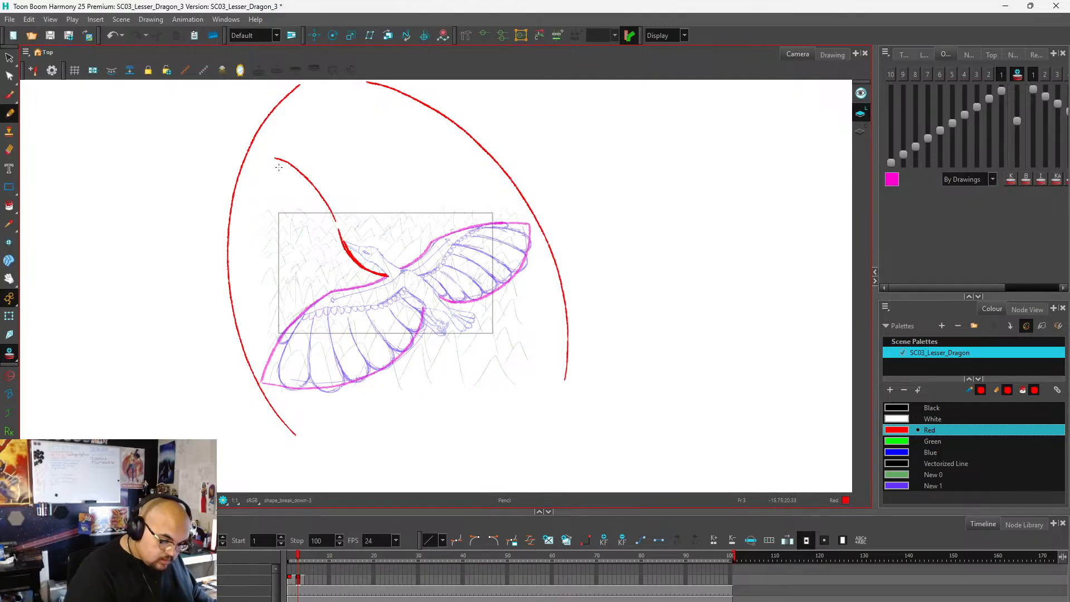
{"action": "mouse_move", "coordinate": [274, 159]}
{"action": "left_mouse_down"}
{"action": "mouse_move", "coordinate": [287, 254]}
{"action": "mouse_move", "coordinate": [317, 299]}
{"action": "mouse_move", "coordinate": [356, 325]}
{"action": "mouse_move", "coordinate": [395, 329]}
{"action": "mouse_move", "coordinate": [426, 308]}
{"action": "left_mouse_up"}
{"action": "key", "text": "ctrl+z"}
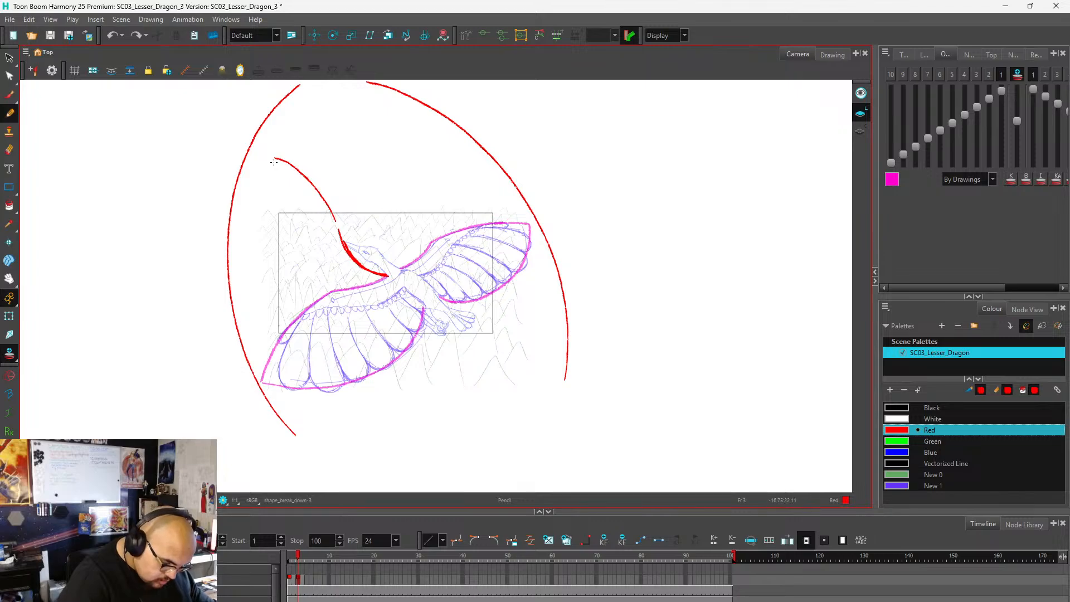
{"action": "mouse_move", "coordinate": [274, 174]}
{"action": "left_mouse_down"}
{"action": "mouse_move", "coordinate": [299, 258]}
{"action": "mouse_move", "coordinate": [328, 295]}
{"action": "mouse_move", "coordinate": [367, 317]}
{"action": "mouse_move", "coordinate": [424, 310]}
{"action": "left_mouse_up"}
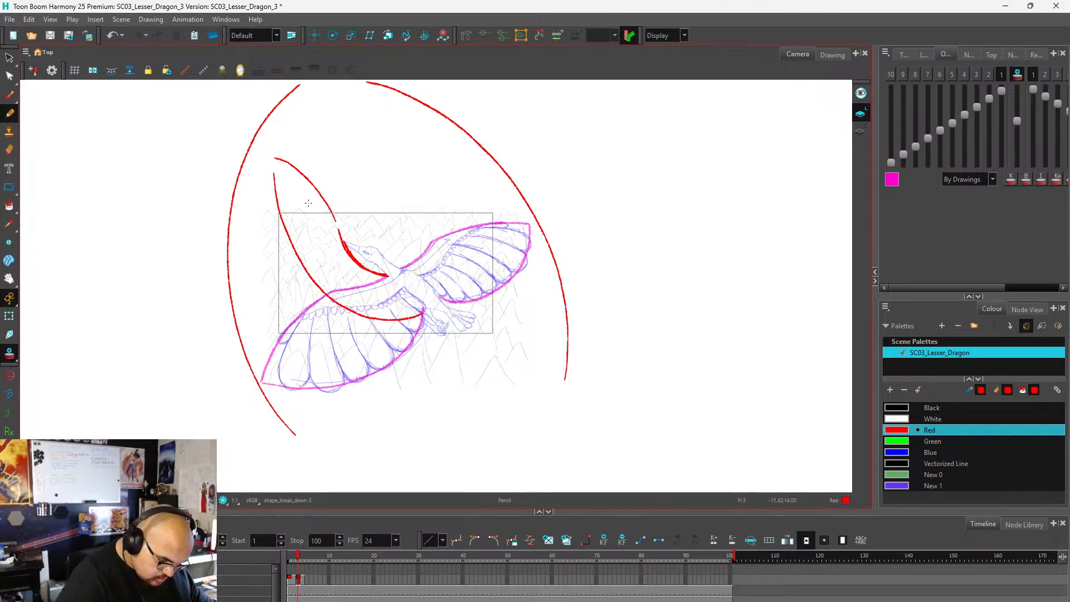
{"action": "key", "text": "ctrl+z"}
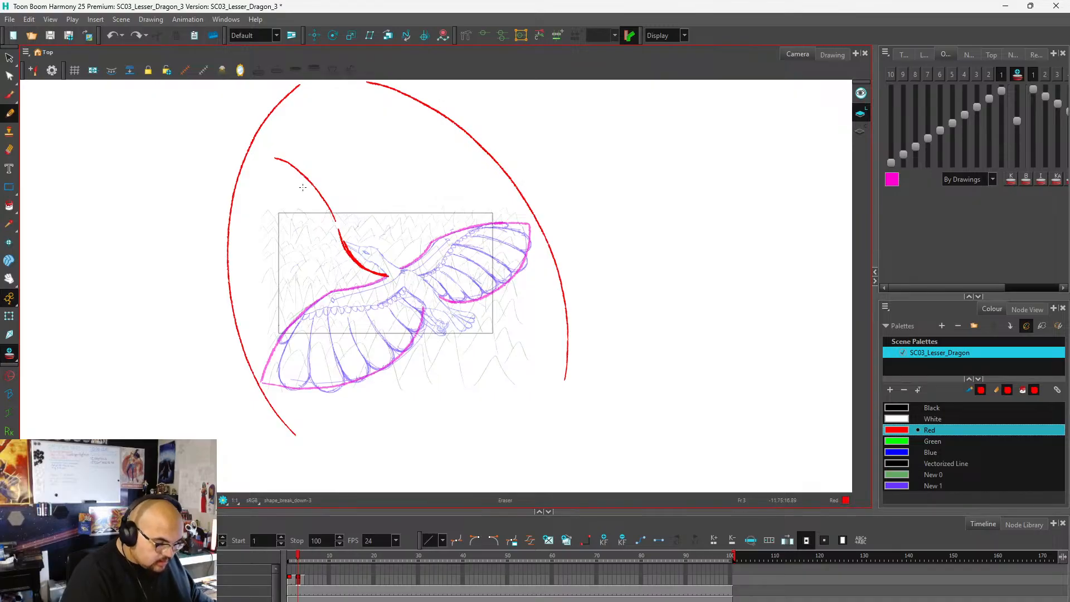
{"action": "mouse_move", "coordinate": [298, 169]}
{"action": "left_mouse_down"}
{"action": "mouse_move", "coordinate": [270, 144]}
{"action": "mouse_move", "coordinate": [329, 148]}
{"action": "left_mouse_up"}
{"action": "key", "text": "alt+/"}
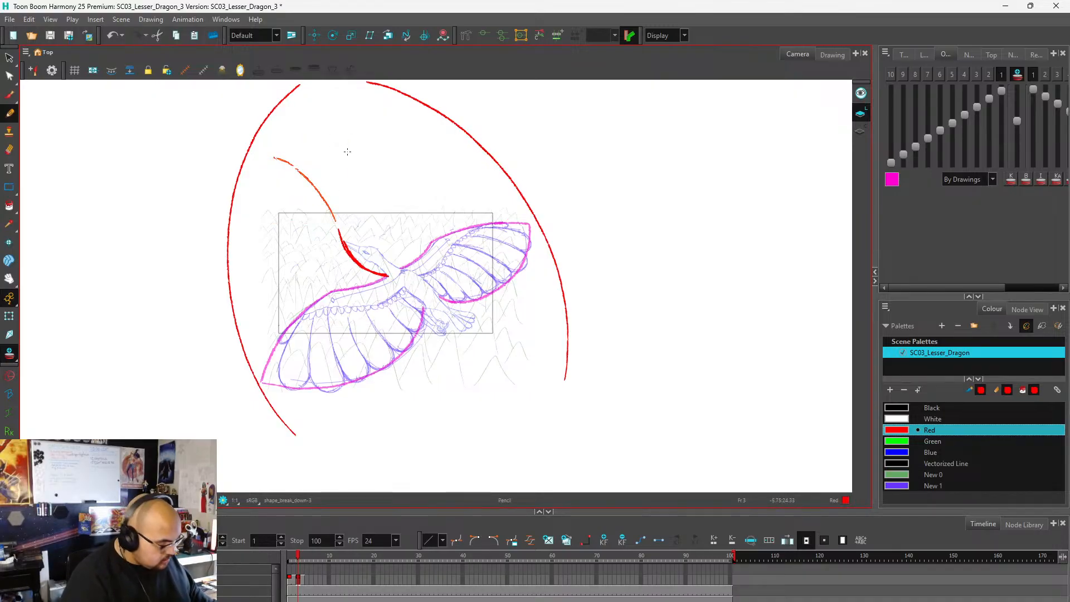
{"action": "key", "text": "Delete"}
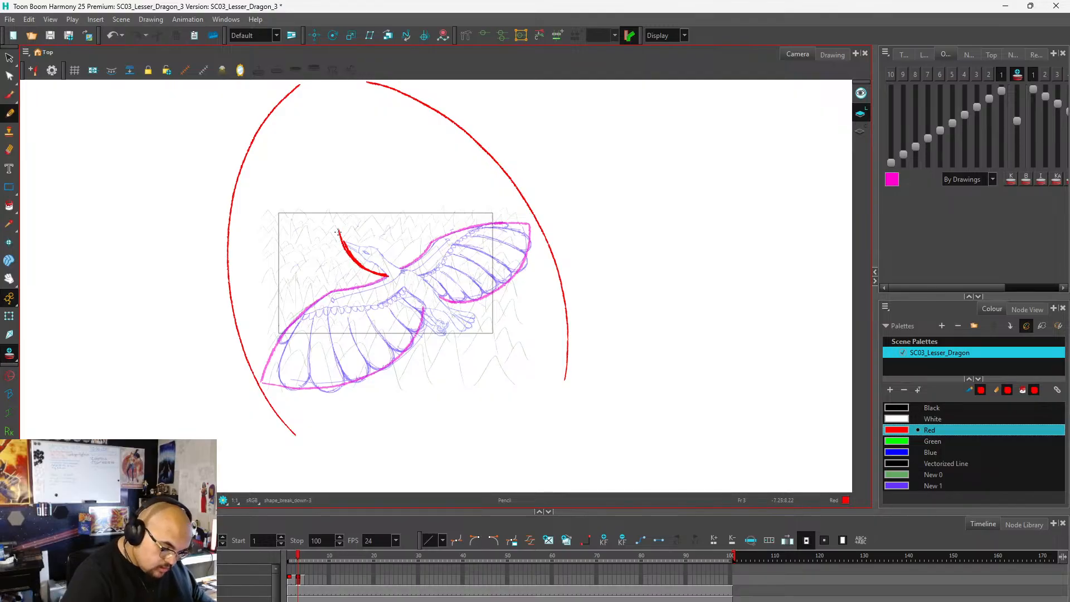
Draw both raised wing outlines in red within the guide arcs, from the shoulders up to the tips and back to the legs.
{"action": "left_click_drag", "start_coordinate": [332, 217], "coordinate": [264, 168]}
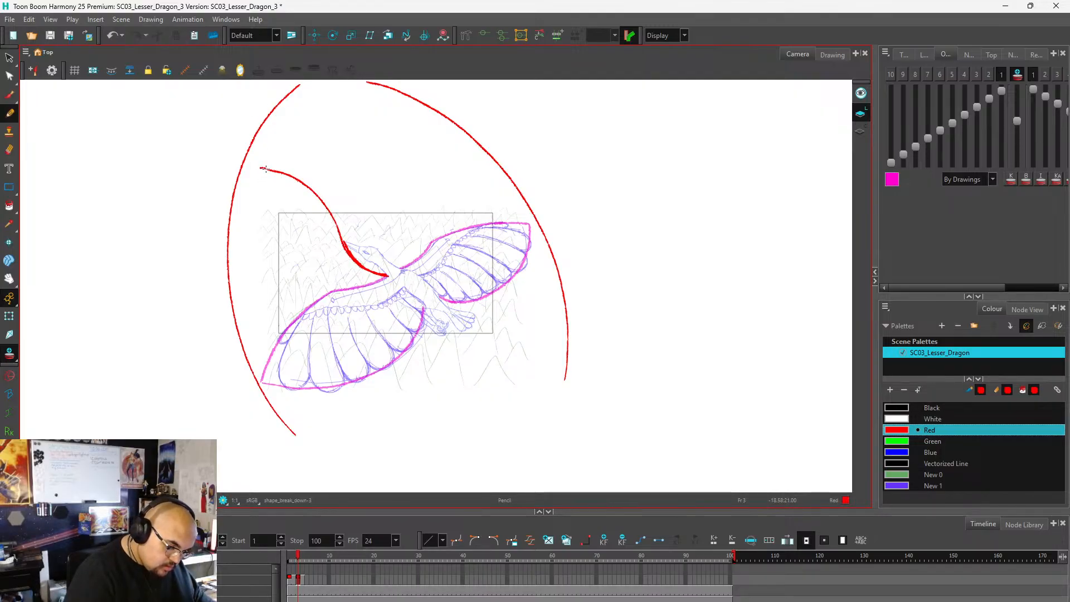
{"action": "mouse_move", "coordinate": [249, 168]}
{"action": "left_mouse_down"}
{"action": "mouse_move", "coordinate": [254, 222]}
{"action": "mouse_move", "coordinate": [301, 298]}
{"action": "mouse_move", "coordinate": [348, 324]}
{"action": "mouse_move", "coordinate": [424, 310]}
{"action": "left_mouse_up"}
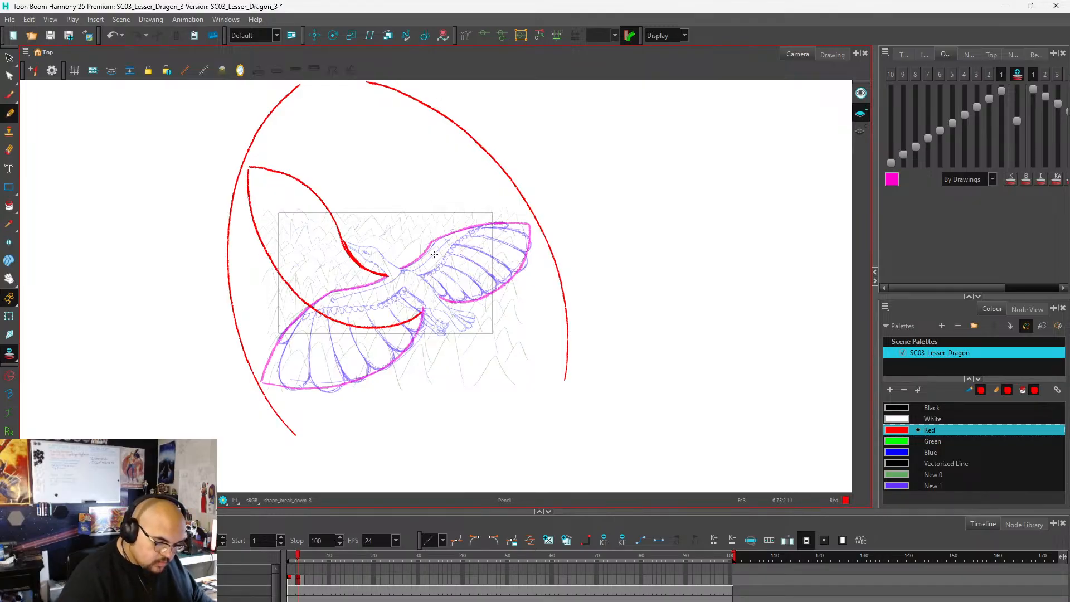
{"action": "mouse_move", "coordinate": [403, 269]}
{"action": "left_mouse_down"}
{"action": "mouse_move", "coordinate": [413, 232]}
{"action": "mouse_move", "coordinate": [409, 110]}
{"action": "mouse_move", "coordinate": [446, 126]}
{"action": "mouse_move", "coordinate": [485, 180]}
{"action": "mouse_move", "coordinate": [489, 249]}
{"action": "mouse_move", "coordinate": [441, 297]}
{"action": "left_mouse_up"}
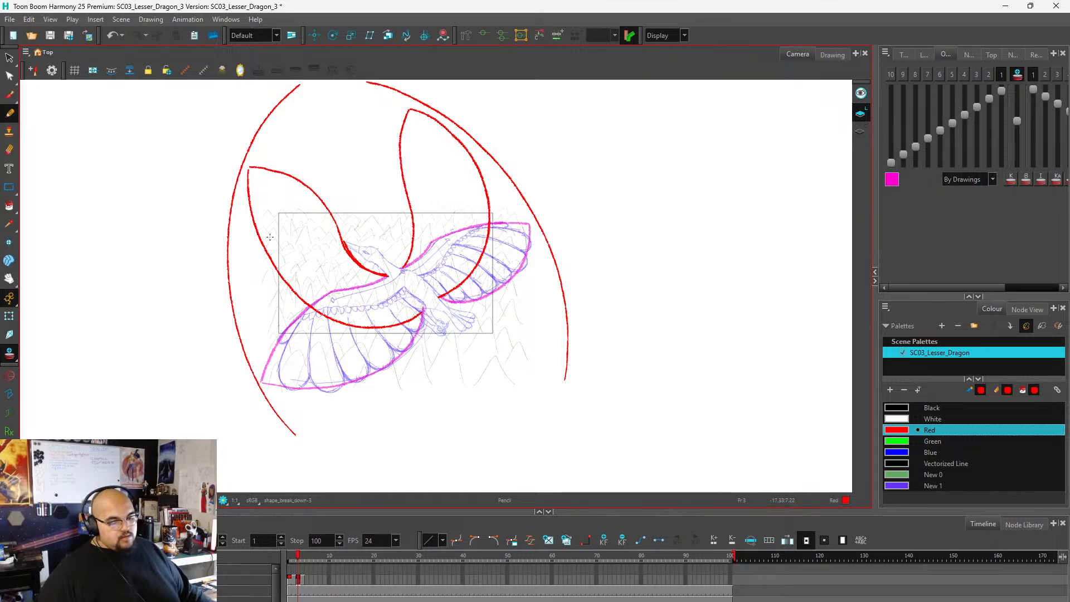
Check the new wing shapes through onion skin from the empty frame 5, and return to frame 3.
{"action": "key", "text": "1"}
{"action": "key", "text": "2"}
{"action": "key", "text": "2"}
{"action": "key", "text": "1"}
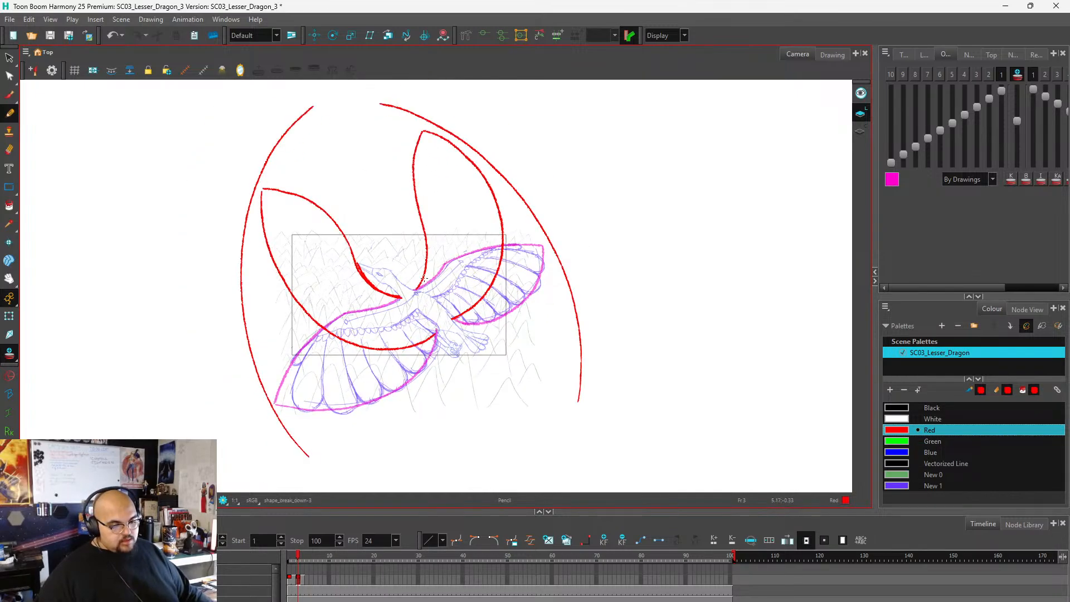
{"action": "key", "text": "2"}
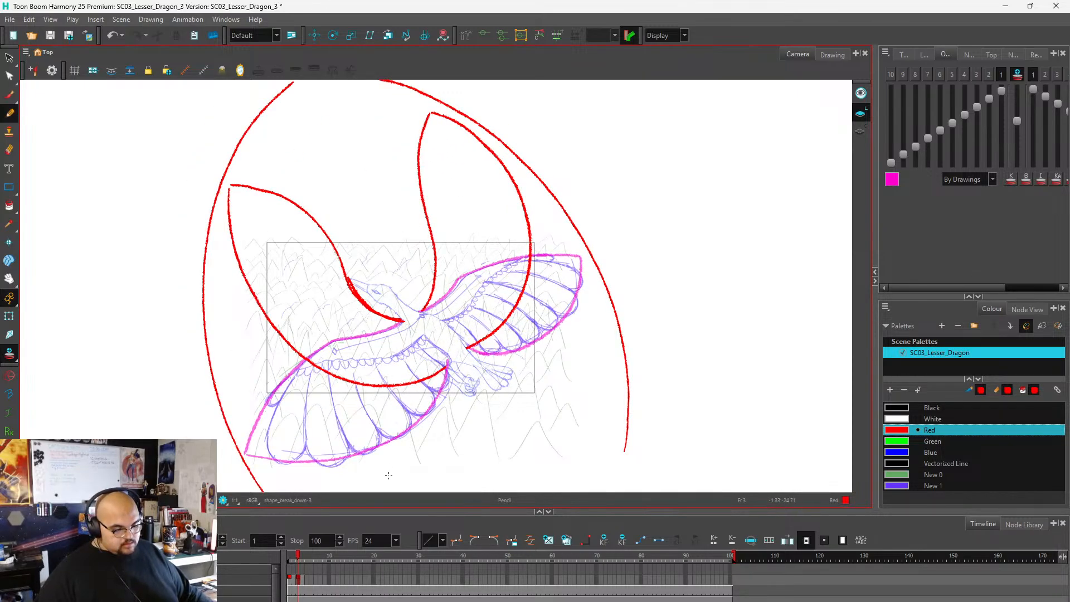
{"action": "left_click", "coordinate": [308, 579]}
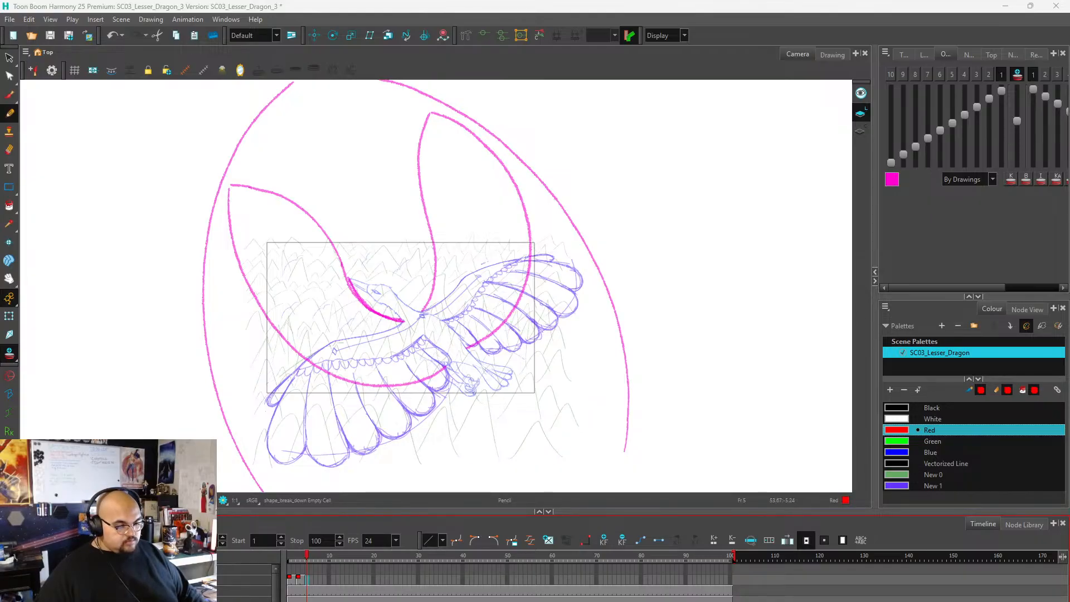
{"action": "key", "text": "comma"}
{"action": "key", "text": "comma"}
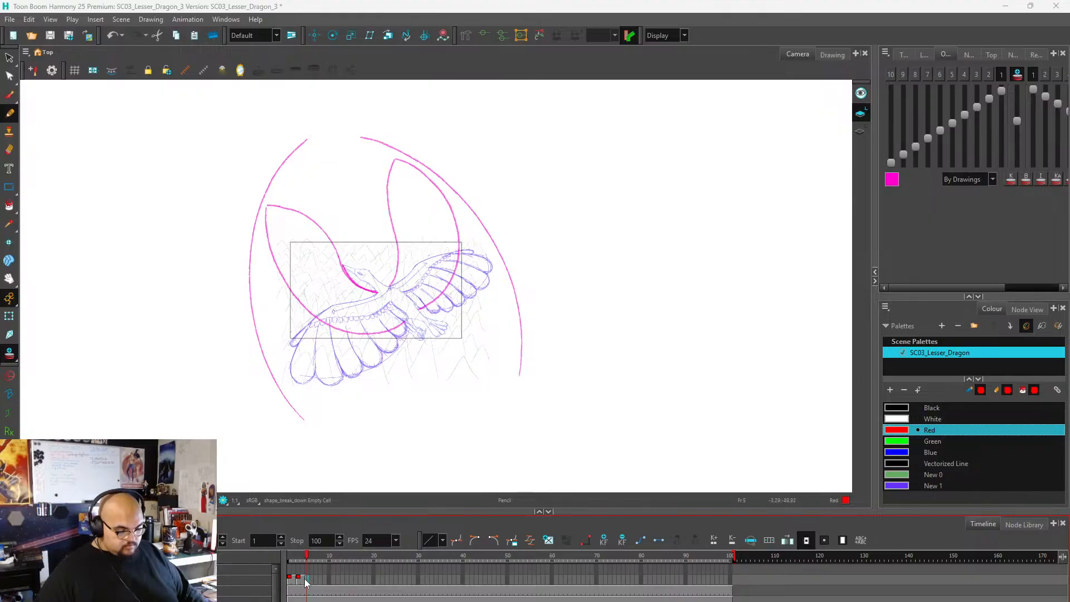
{"action": "scroll", "coordinate": [363, 320], "scroll_direction": "up", "scroll_amount": 2}
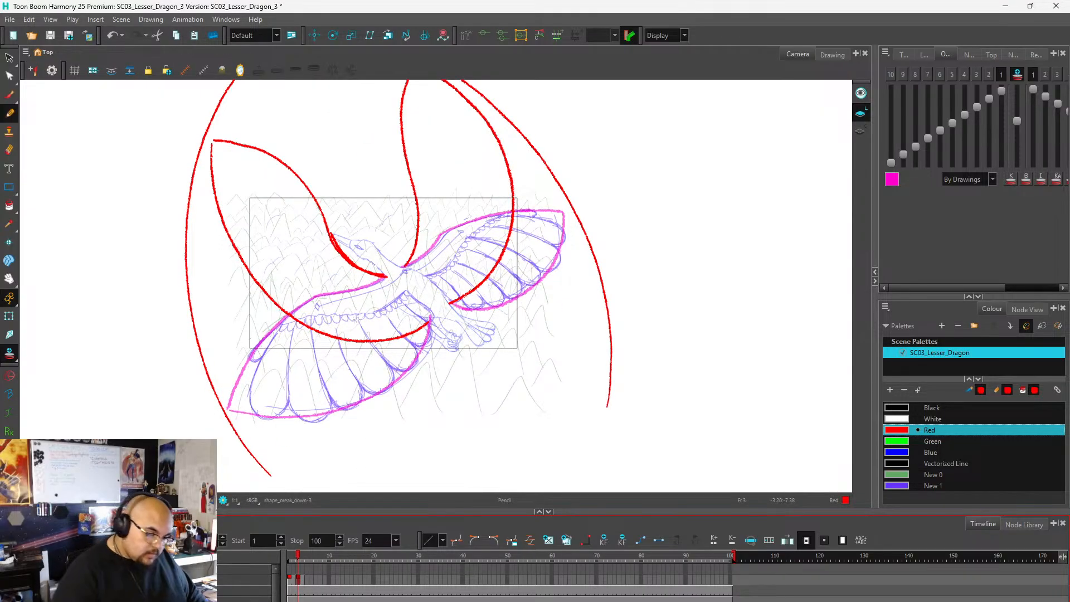
Add curved inner arm lines in red to both raised wings, redoing the left one from the shoulder up to the leading edge.
{"action": "mouse_move", "coordinate": [295, 176]}
{"action": "left_mouse_down"}
{"action": "mouse_move", "coordinate": [319, 260]}
{"action": "mouse_move", "coordinate": [365, 292]}
{"action": "mouse_move", "coordinate": [399, 293]}
{"action": "left_mouse_up"}
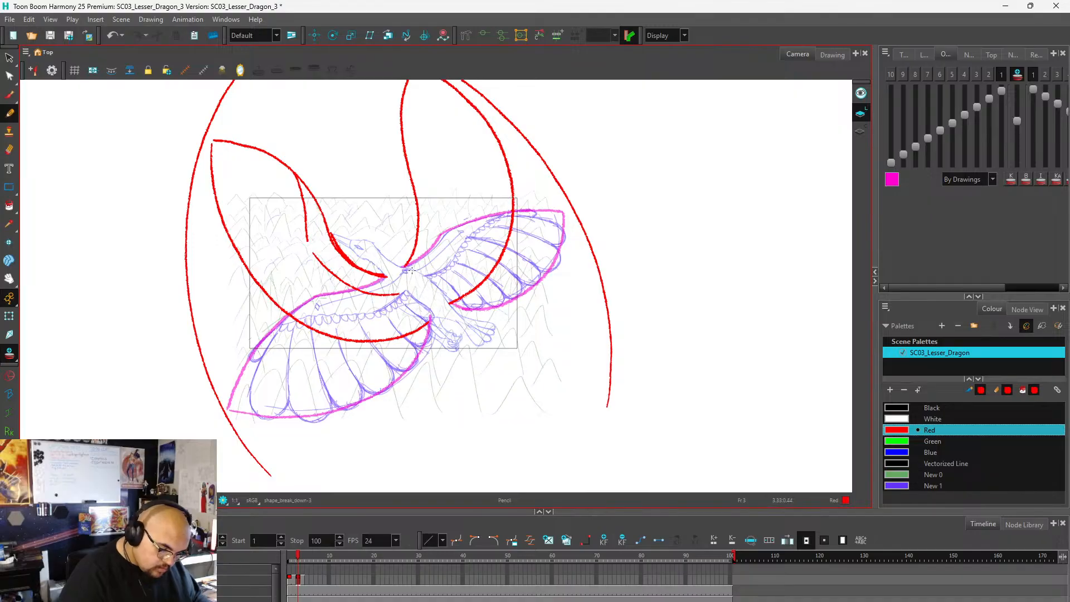
{"action": "key", "text": "ctrl+z"}
{"action": "key", "text": "ctrl+z"}
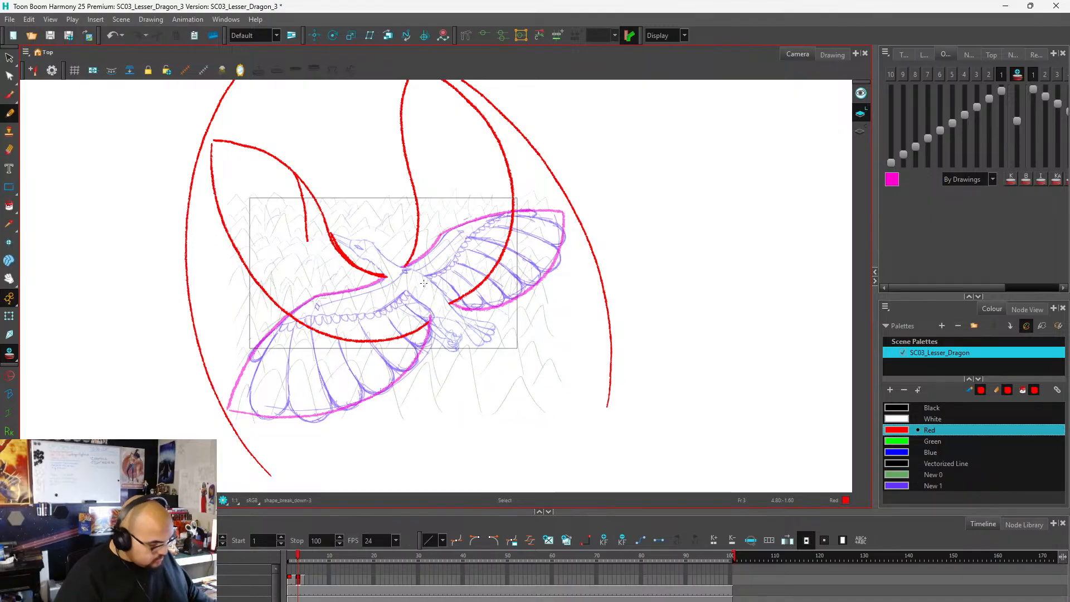
{"action": "mouse_move", "coordinate": [406, 290]}
{"action": "left_mouse_down"}
{"action": "mouse_move", "coordinate": [365, 296]}
{"action": "mouse_move", "coordinate": [331, 270]}
{"action": "mouse_move", "coordinate": [288, 166]}
{"action": "left_mouse_up"}
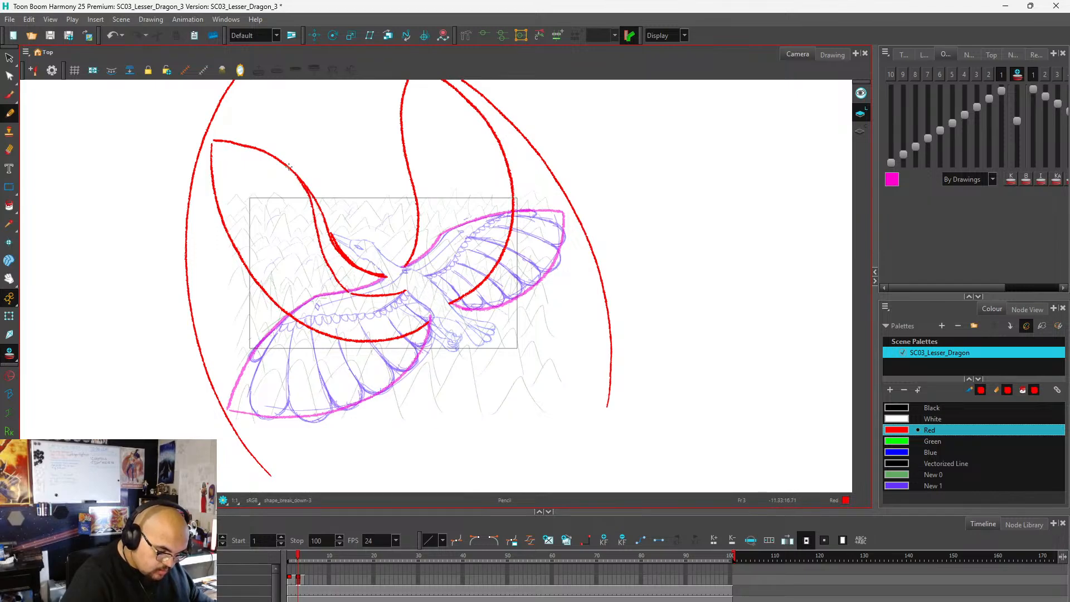
{"action": "mouse_move", "coordinate": [424, 276]}
{"action": "left_mouse_down"}
{"action": "mouse_move", "coordinate": [444, 234]}
{"action": "mouse_move", "coordinate": [403, 118]}
{"action": "left_mouse_up"}
{"action": "key", "text": "ctrl+z"}
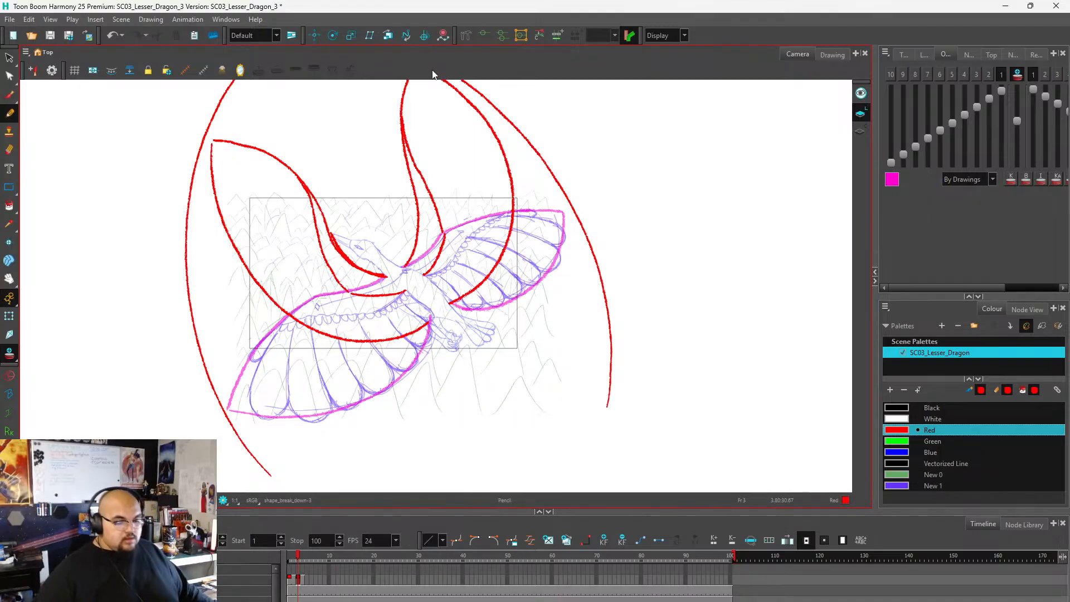
Select both raised red wings on frame 3, scale them down slightly toward the body, and realign them with the shoulders.
{"action": "scroll", "coordinate": [411, 334], "scroll_direction": "down", "scroll_amount": 5}
{"action": "scroll", "coordinate": [379, 293], "scroll_direction": "up", "scroll_amount": 4}
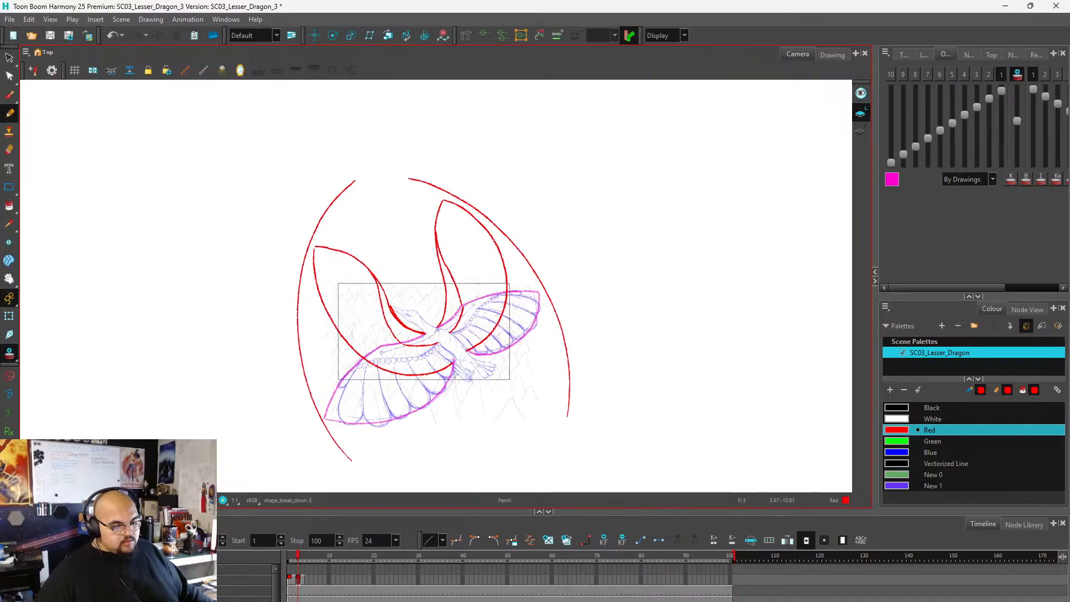
{"action": "scroll", "coordinate": [397, 237], "scroll_direction": "down", "scroll_amount": 1}
{"action": "scroll", "coordinate": [426, 340], "scroll_direction": "up", "scroll_amount": 1}
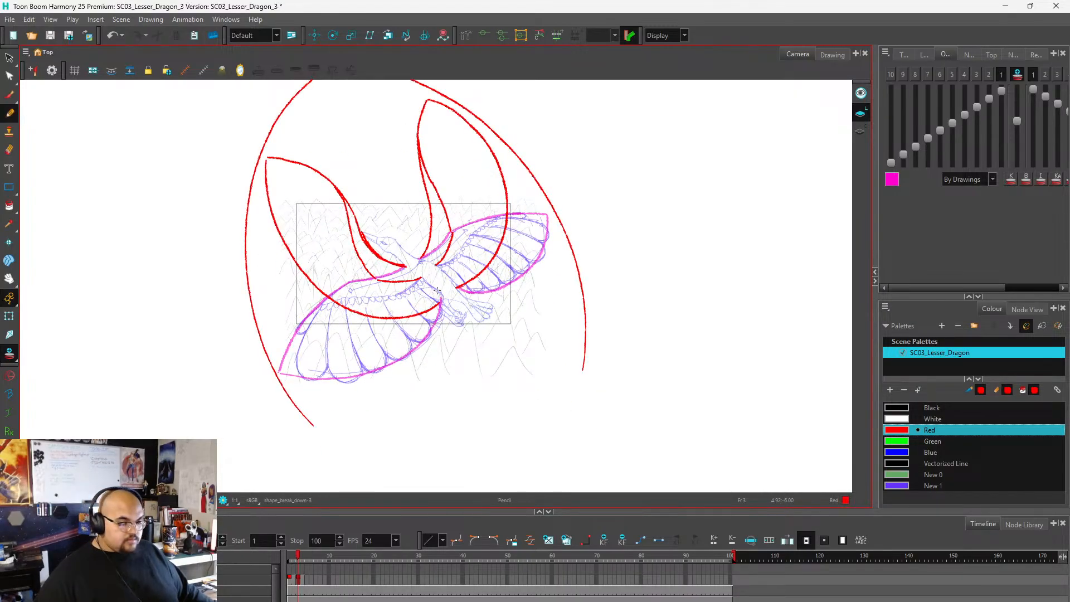
{"action": "key", "text": "alt+s"}
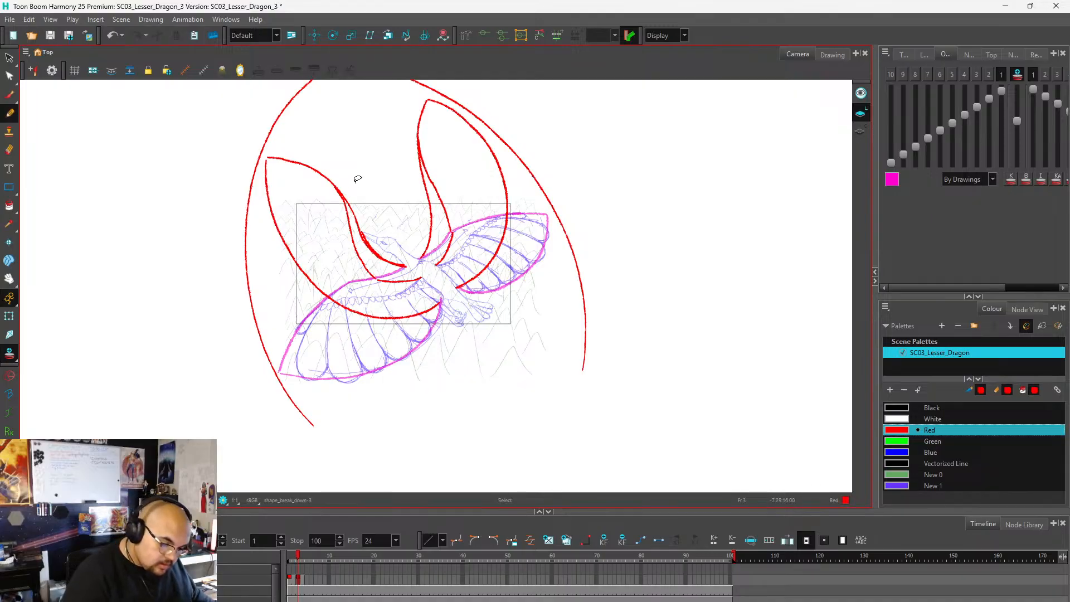
{"action": "mouse_move", "coordinate": [364, 165]}
{"action": "left_mouse_down"}
{"action": "mouse_move", "coordinate": [301, 157]}
{"action": "mouse_move", "coordinate": [298, 284]}
{"action": "mouse_move", "coordinate": [371, 249]}
{"action": "mouse_move", "coordinate": [368, 179]}
{"action": "left_mouse_up"}
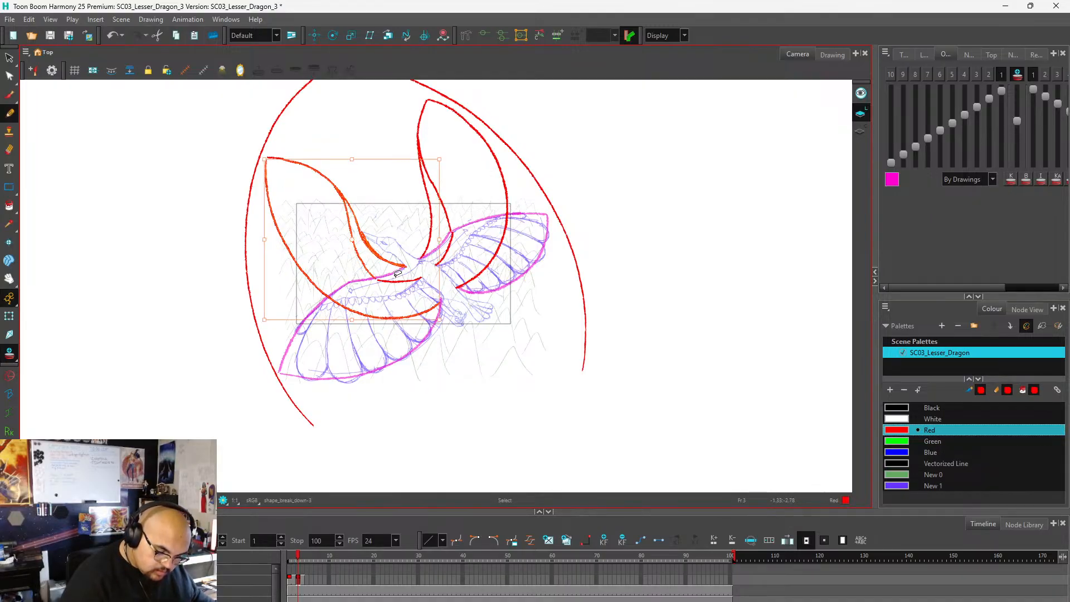
{"action": "mouse_move", "coordinate": [456, 132]}
{"action": "left_mouse_down"}
{"action": "mouse_move", "coordinate": [411, 131]}
{"action": "mouse_move", "coordinate": [421, 188]}
{"action": "mouse_move", "coordinate": [505, 168]}
{"action": "mouse_move", "coordinate": [513, 203]}
{"action": "mouse_move", "coordinate": [482, 228]}
{"action": "mouse_move", "coordinate": [497, 262]}
{"action": "mouse_move", "coordinate": [513, 201]}
{"action": "mouse_move", "coordinate": [462, 208]}
{"action": "mouse_move", "coordinate": [450, 251]}
{"action": "mouse_move", "coordinate": [478, 228]}
{"action": "mouse_move", "coordinate": [456, 131]}
{"action": "left_mouse_up"}
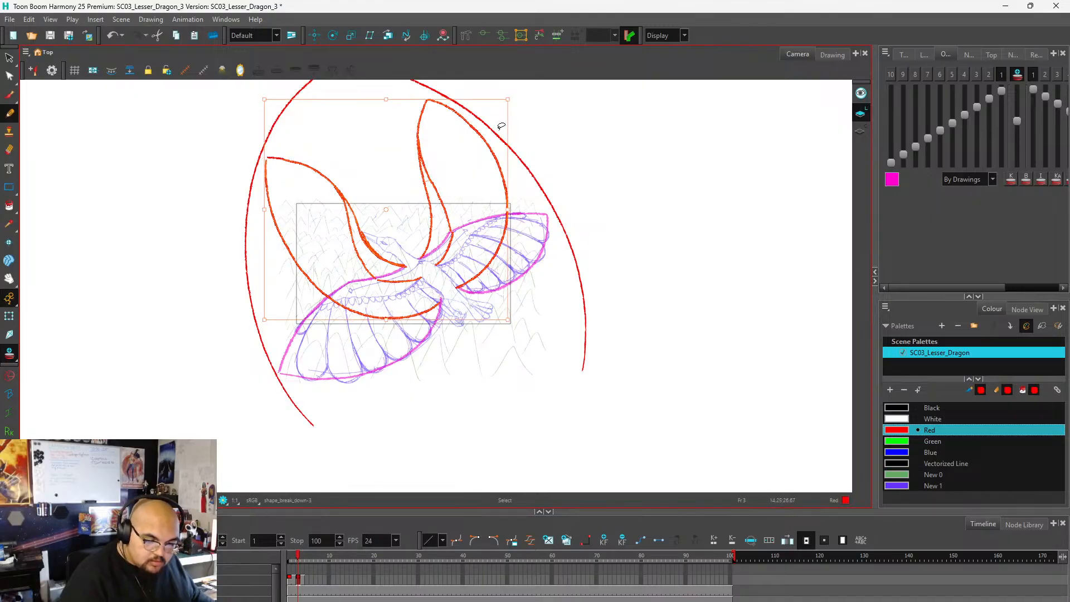
{"action": "left_click_drag", "start_coordinate": [507, 100], "coordinate": [498, 118]}
{"action": "key", "text": "ctrl+z"}
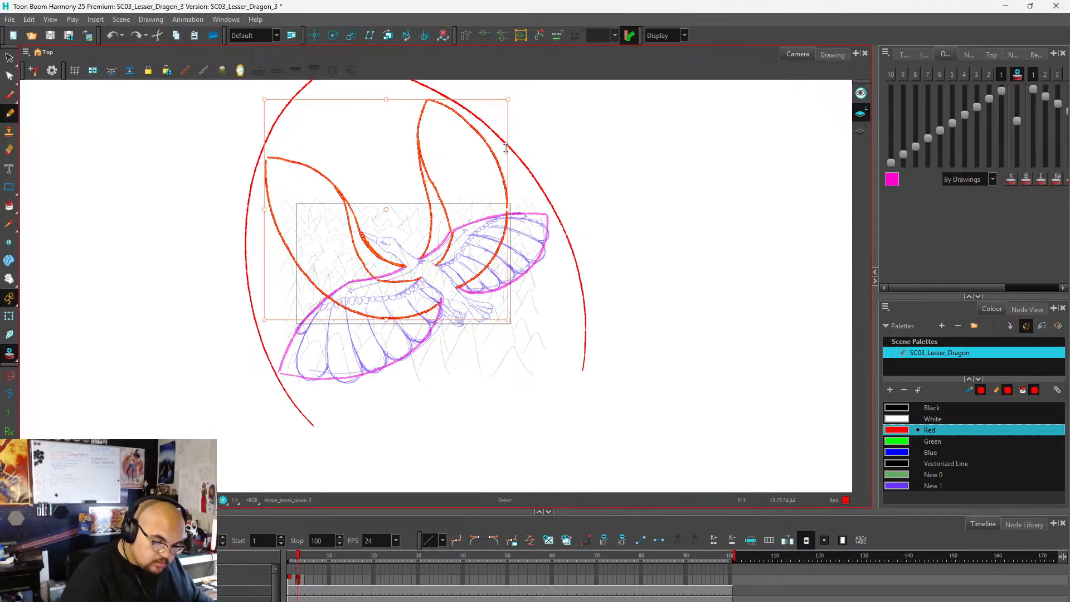
{"action": "left_click_drag", "start_coordinate": [508, 100], "coordinate": [491, 114]}
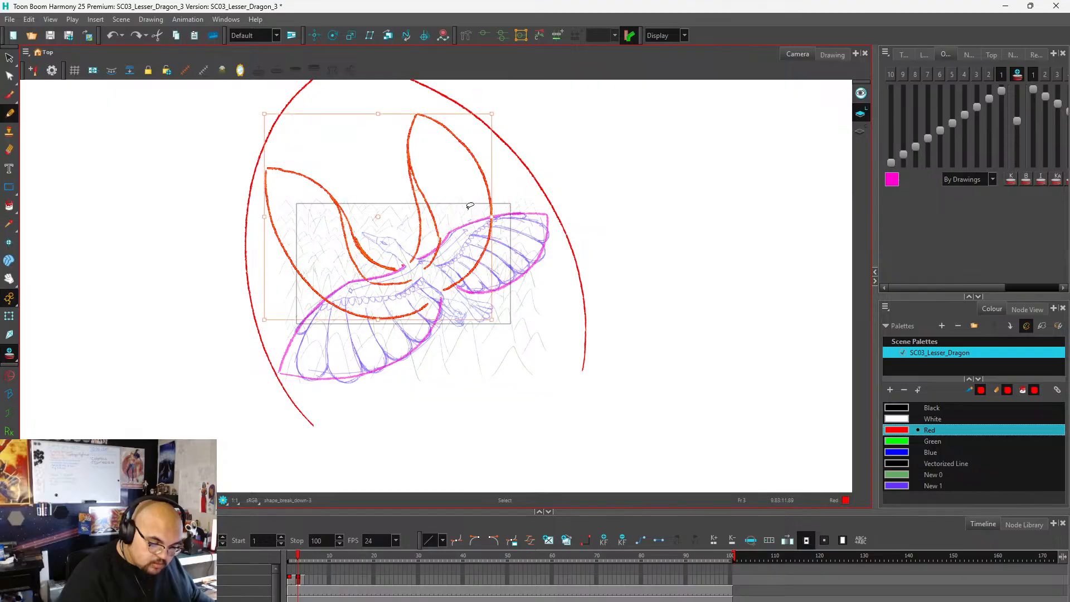
{"action": "left_click_drag", "start_coordinate": [436, 257], "coordinate": [442, 254]}
{"action": "key", "text": "alt+x"}
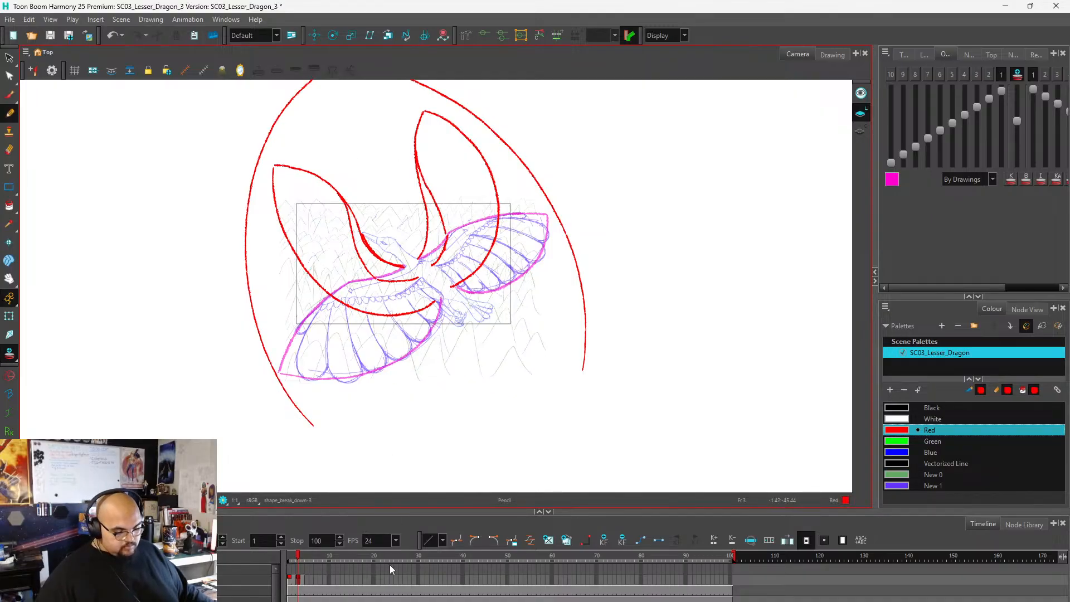
On the empty frame 5, start the left wing's upper arm curve in red from the shoulder, redrawing it along the onion-skinned shape.
{"action": "left_click", "coordinate": [307, 581]}
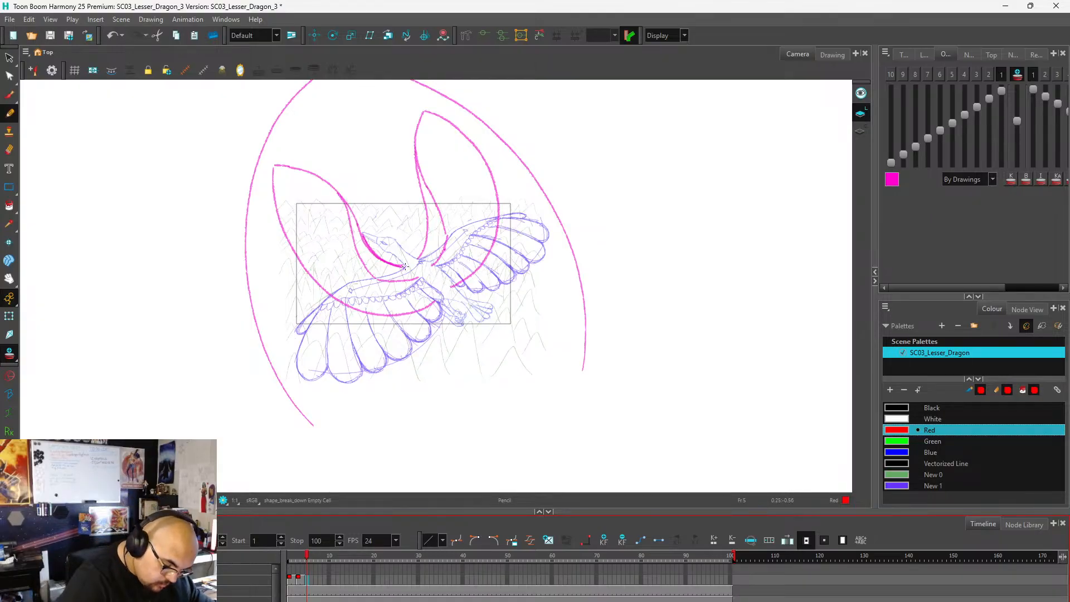
{"action": "left_click_drag", "start_coordinate": [398, 265], "coordinate": [364, 242]}
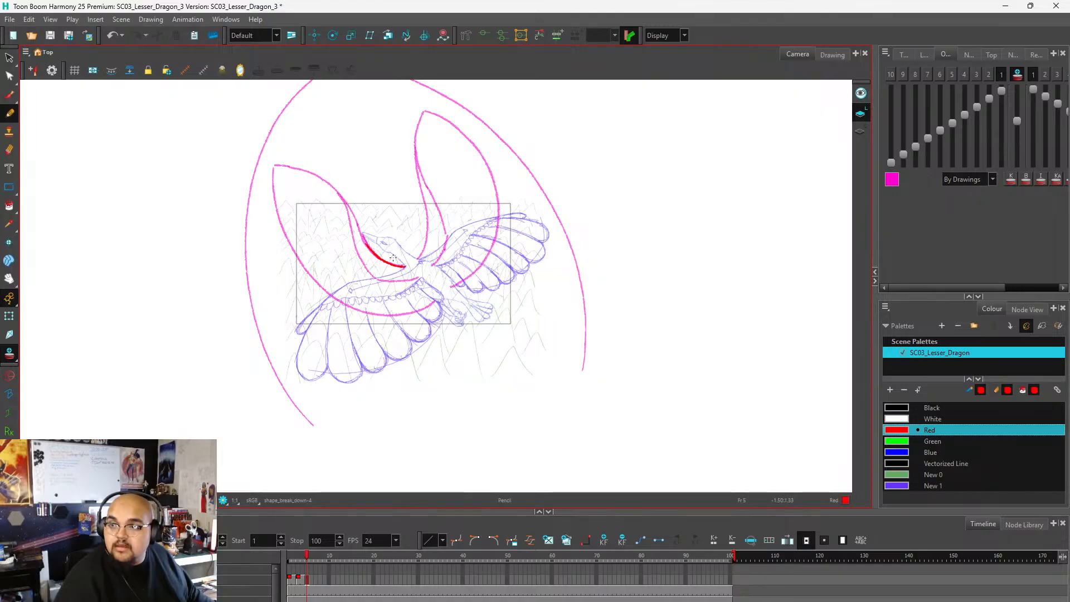
{"action": "key", "text": "ctrl+z"}
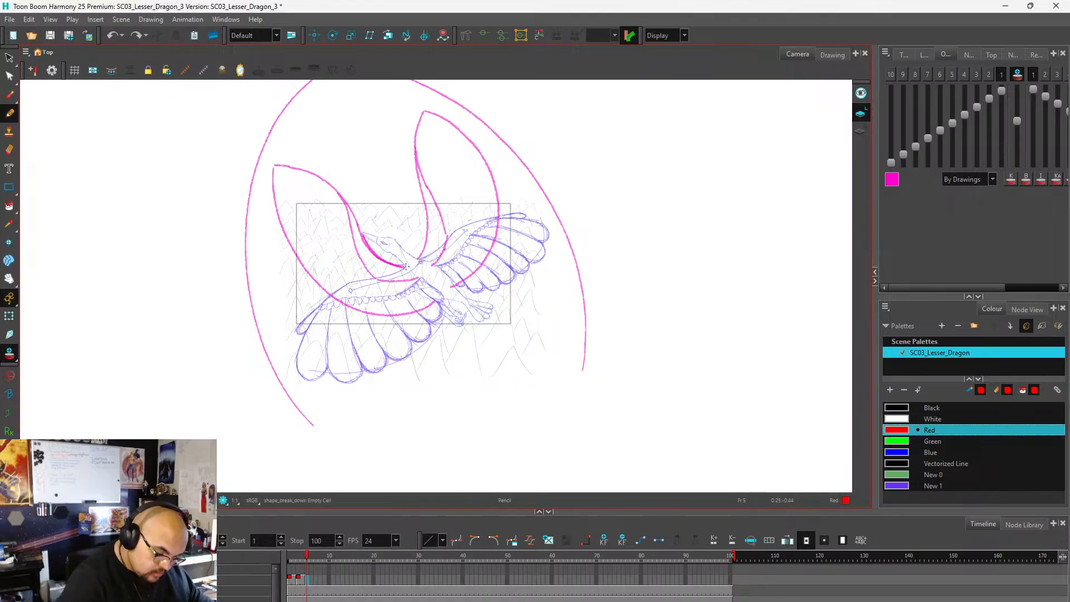
{"action": "mouse_move", "coordinate": [405, 267]}
{"action": "left_mouse_down"}
{"action": "mouse_move", "coordinate": [369, 241]}
{"action": "mouse_move", "coordinate": [398, 264]}
{"action": "mouse_move", "coordinate": [340, 196]}
{"action": "left_mouse_up"}
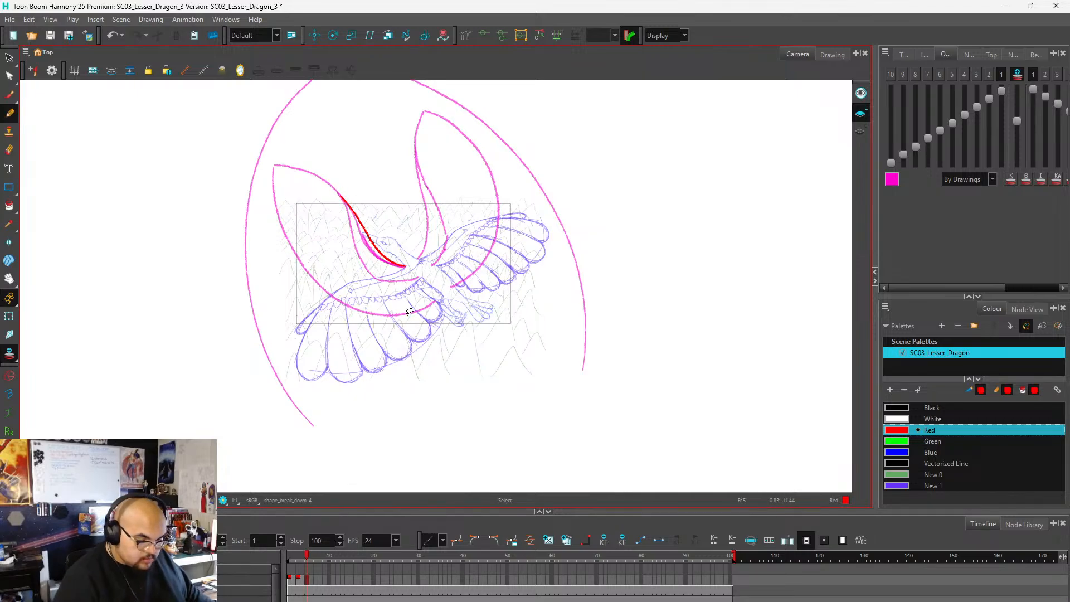
{"action": "key", "text": "ctrl+z"}
{"action": "key", "text": "ctrl+z"}
{"action": "mouse_move", "coordinate": [404, 267]}
{"action": "left_mouse_down"}
{"action": "mouse_move", "coordinate": [346, 209]}
{"action": "mouse_move", "coordinate": [360, 232]}
{"action": "mouse_move", "coordinate": [334, 153]}
{"action": "left_mouse_up"}
{"action": "key", "text": "ctrl+z"}
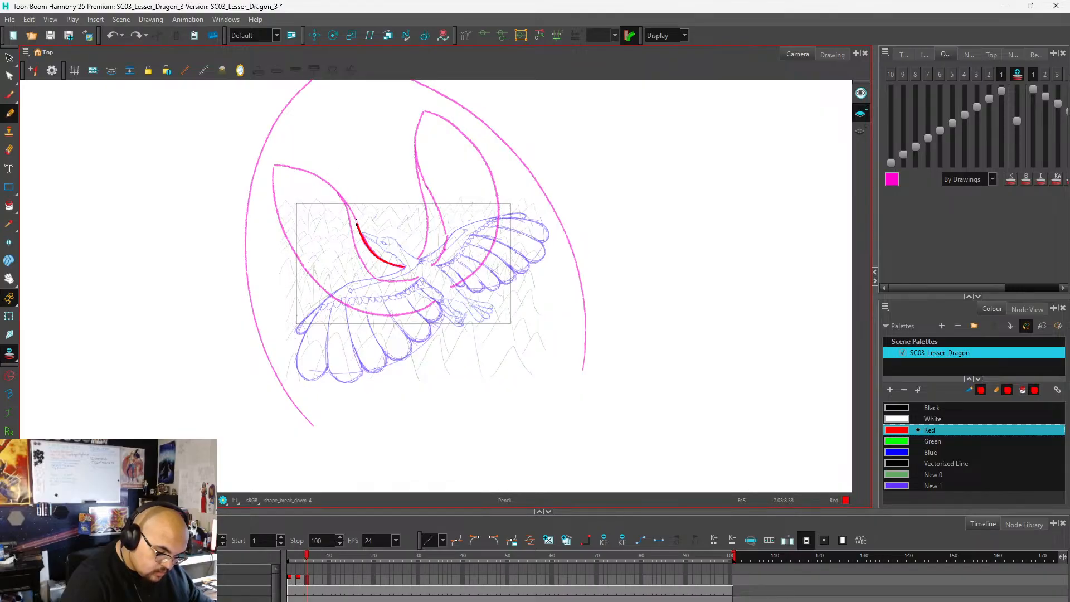
Complete the red arm shapes of both wings on frame 5, curving each from the shoulder up to a pointed wrist.
{"action": "mouse_move", "coordinate": [357, 223]}
{"action": "left_mouse_down"}
{"action": "mouse_move", "coordinate": [321, 150]}
{"action": "mouse_move", "coordinate": [334, 190]}
{"action": "left_mouse_up"}
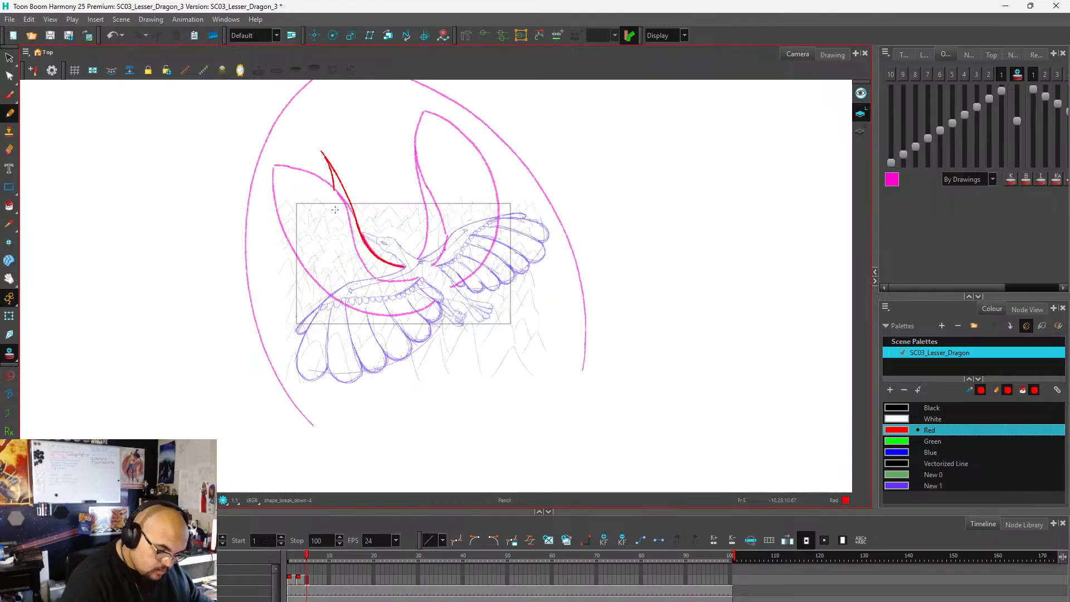
{"action": "key", "text": "ctrl+z"}
{"action": "key", "text": "ctrl+z"}
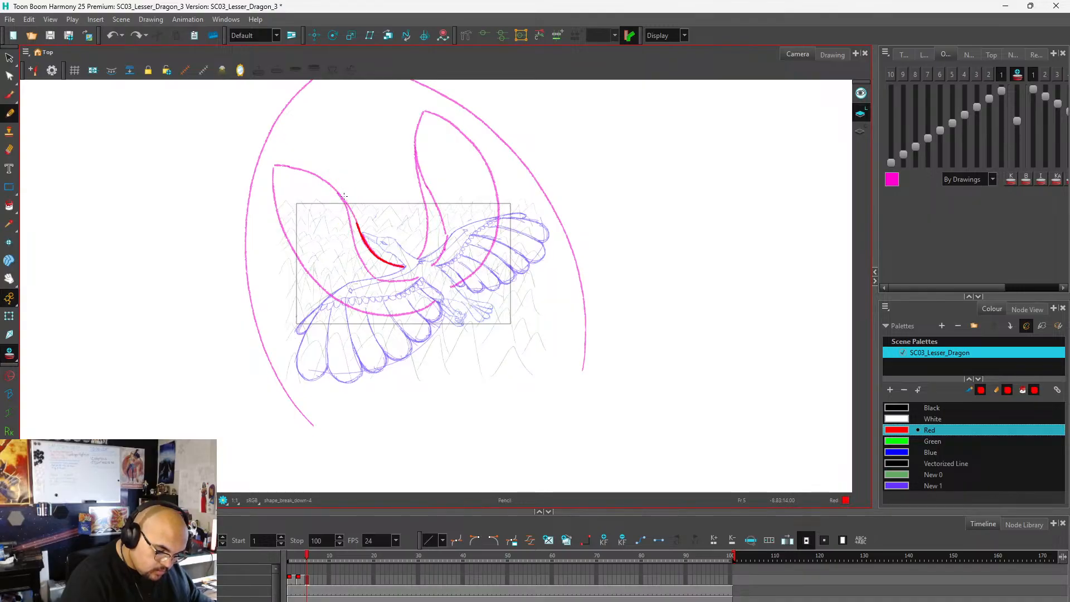
{"action": "mouse_move", "coordinate": [355, 215]}
{"action": "left_mouse_down"}
{"action": "mouse_move", "coordinate": [341, 183]}
{"action": "mouse_move", "coordinate": [368, 278]}
{"action": "mouse_move", "coordinate": [360, 263]}
{"action": "mouse_move", "coordinate": [404, 281]}
{"action": "mouse_move", "coordinate": [419, 274]}
{"action": "mouse_move", "coordinate": [429, 238]}
{"action": "mouse_move", "coordinate": [424, 202]}
{"action": "left_mouse_up"}
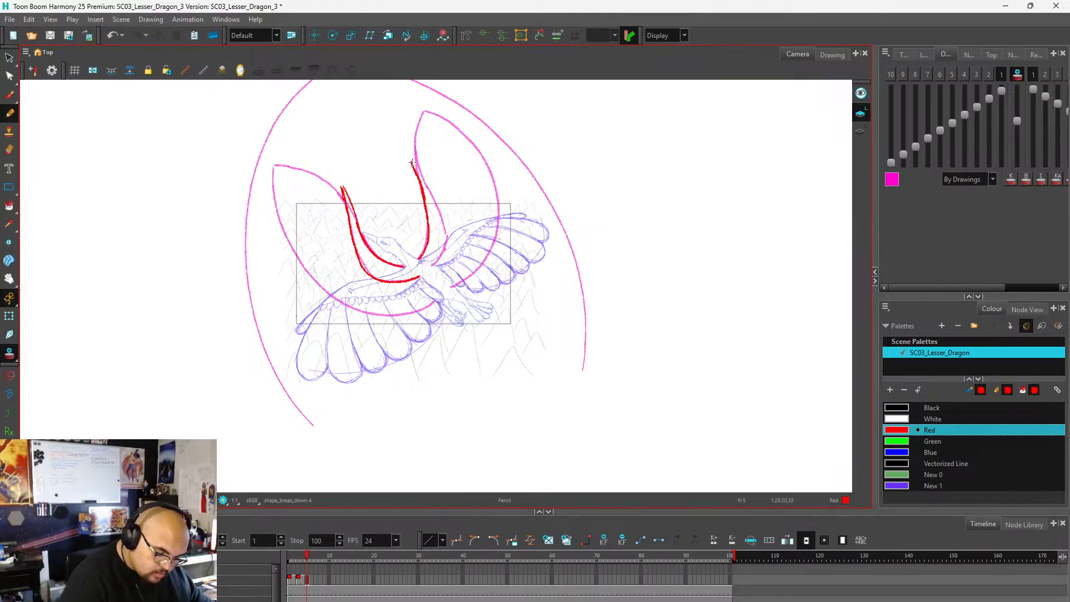
{"action": "mouse_move", "coordinate": [414, 165]}
{"action": "left_mouse_down"}
{"action": "mouse_move", "coordinate": [443, 220]}
{"action": "mouse_move", "coordinate": [432, 266]}
{"action": "left_mouse_up"}
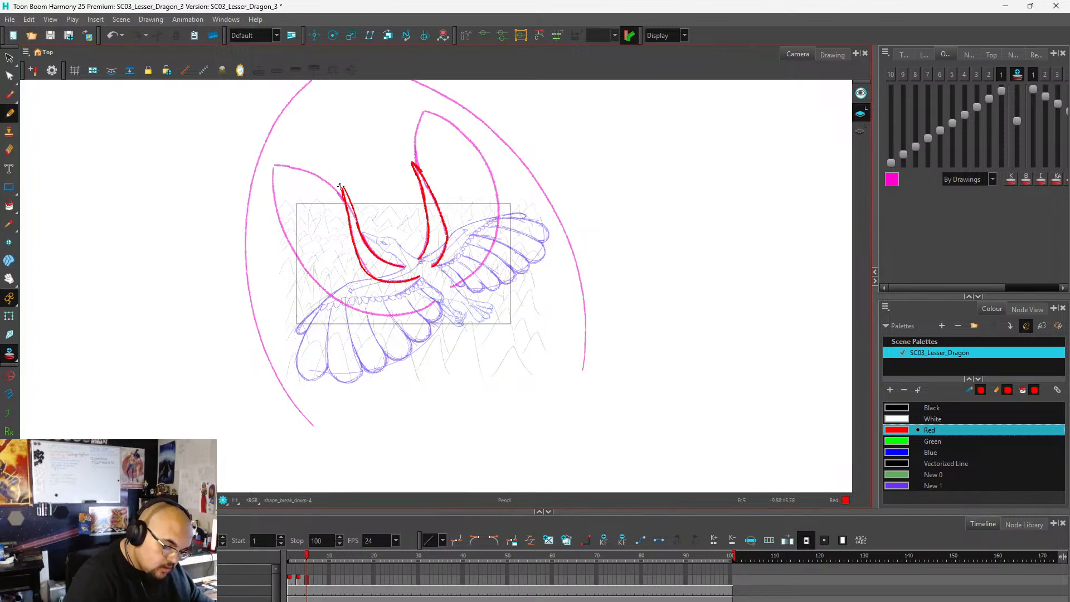
Try several raised tip and outer outline curves for the left wing, and remove them again.
{"action": "left_click_drag", "start_coordinate": [322, 166], "coordinate": [299, 151]}
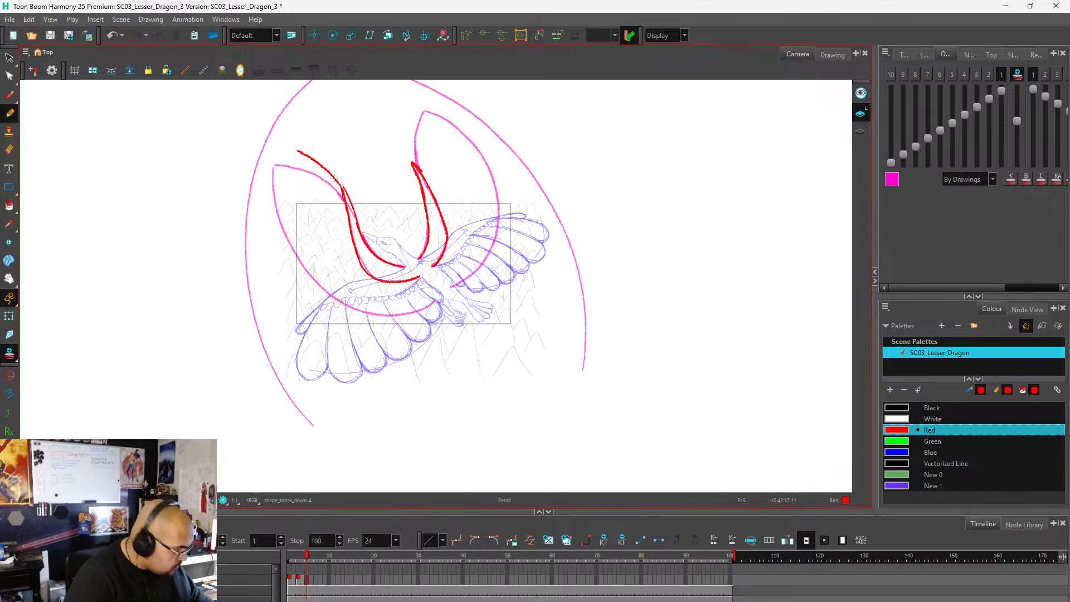
{"action": "key", "text": "ctrl+z"}
{"action": "mouse_move", "coordinate": [343, 190]}
{"action": "left_mouse_down"}
{"action": "mouse_move", "coordinate": [296, 135]}
{"action": "mouse_move", "coordinate": [286, 206]}
{"action": "mouse_move", "coordinate": [316, 281]}
{"action": "mouse_move", "coordinate": [380, 317]}
{"action": "mouse_move", "coordinate": [414, 315]}
{"action": "mouse_move", "coordinate": [439, 301]}
{"action": "left_mouse_up"}
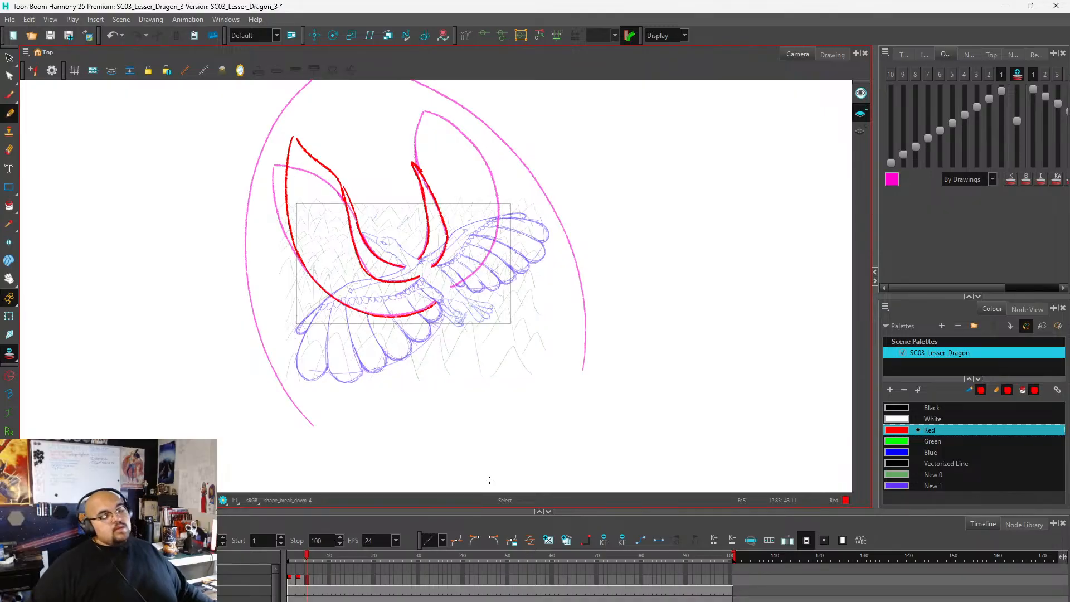
{"action": "key", "text": "ctrl+z"}
{"action": "key", "text": "ctrl+z"}
{"action": "key", "text": "ctrl+z"}
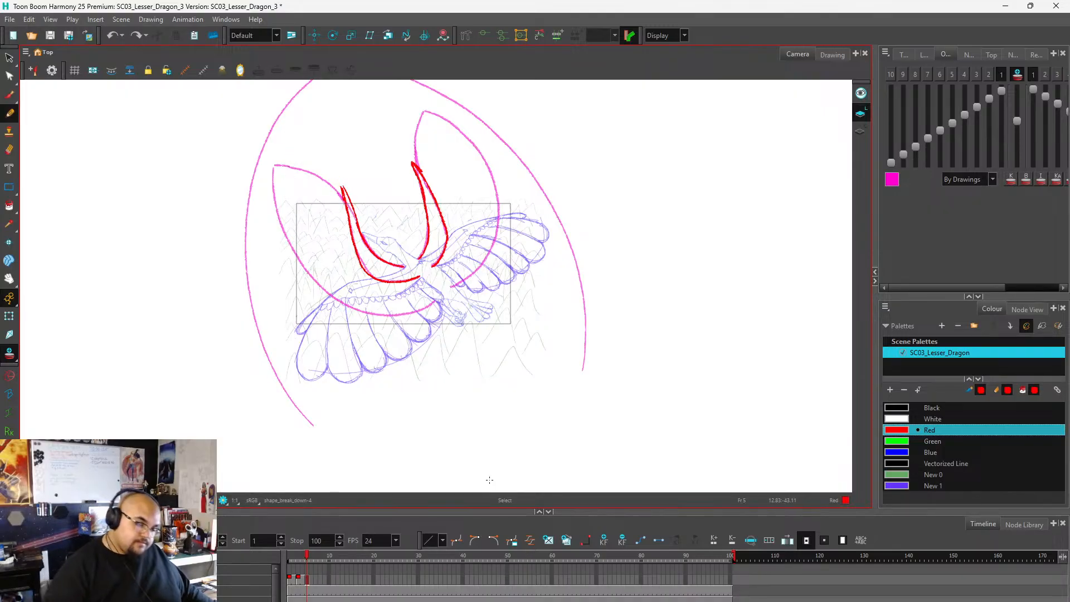
{"action": "left_click_drag", "start_coordinate": [338, 182], "coordinate": [297, 129]}
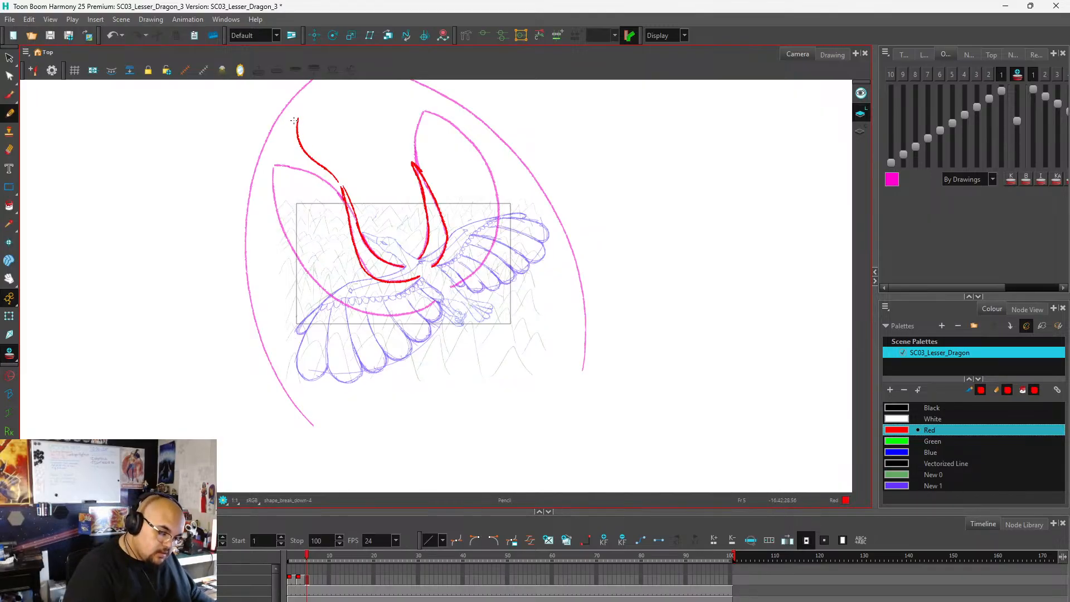
{"action": "key", "text": "ctrl+z"}
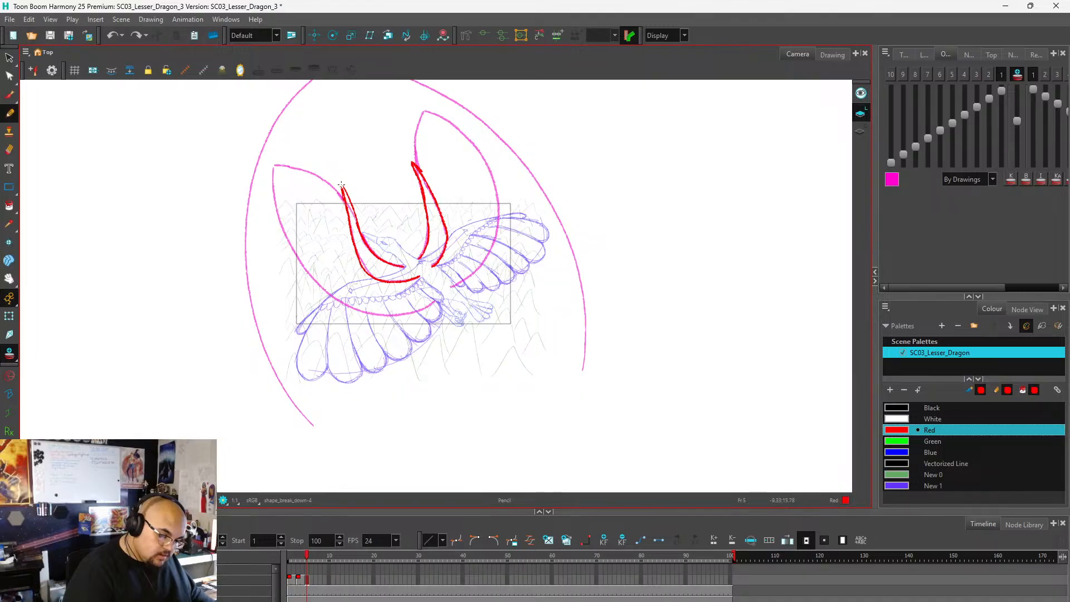
{"action": "left_click_drag", "start_coordinate": [331, 172], "coordinate": [297, 126]}
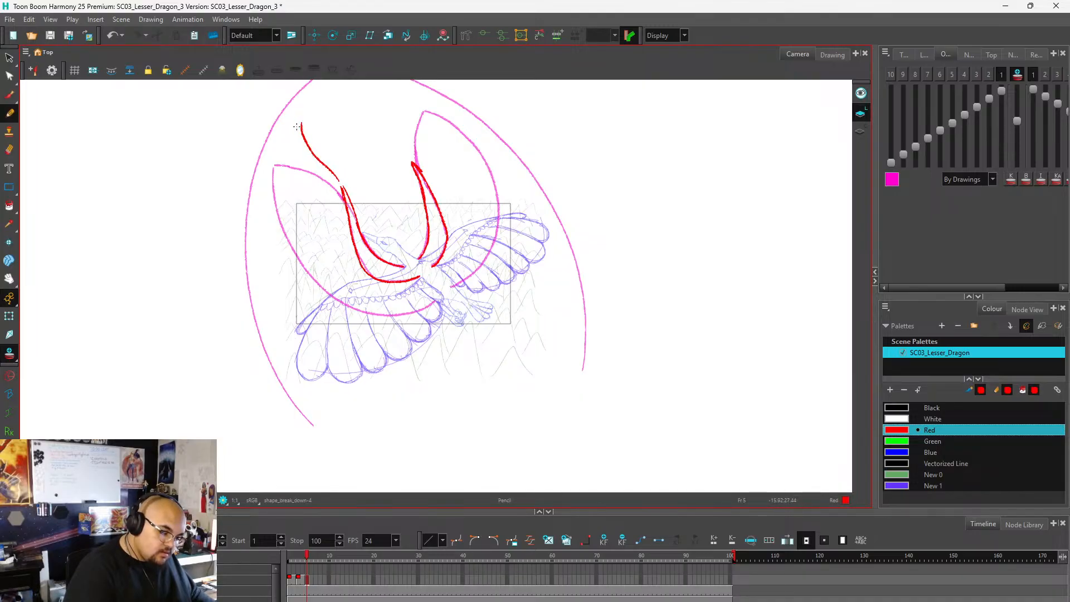
{"action": "key", "text": "ctrl+z"}
{"action": "key", "text": "ctrl+z"}
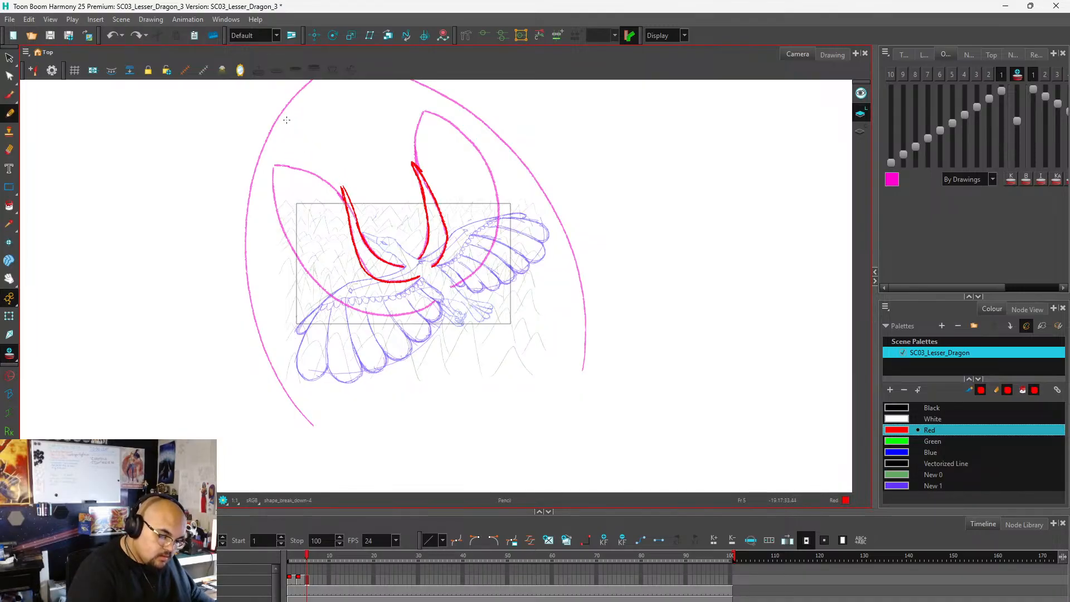
Draw both wings' outer outlines in red from the wrists up to the pointed tips and down to the body, with doubled trailing edges.
{"action": "mouse_move", "coordinate": [340, 183]}
{"action": "left_mouse_down"}
{"action": "mouse_move", "coordinate": [292, 134]}
{"action": "mouse_move", "coordinate": [280, 190]}
{"action": "mouse_move", "coordinate": [303, 243]}
{"action": "mouse_move", "coordinate": [335, 283]}
{"action": "mouse_move", "coordinate": [426, 294]}
{"action": "left_mouse_up"}
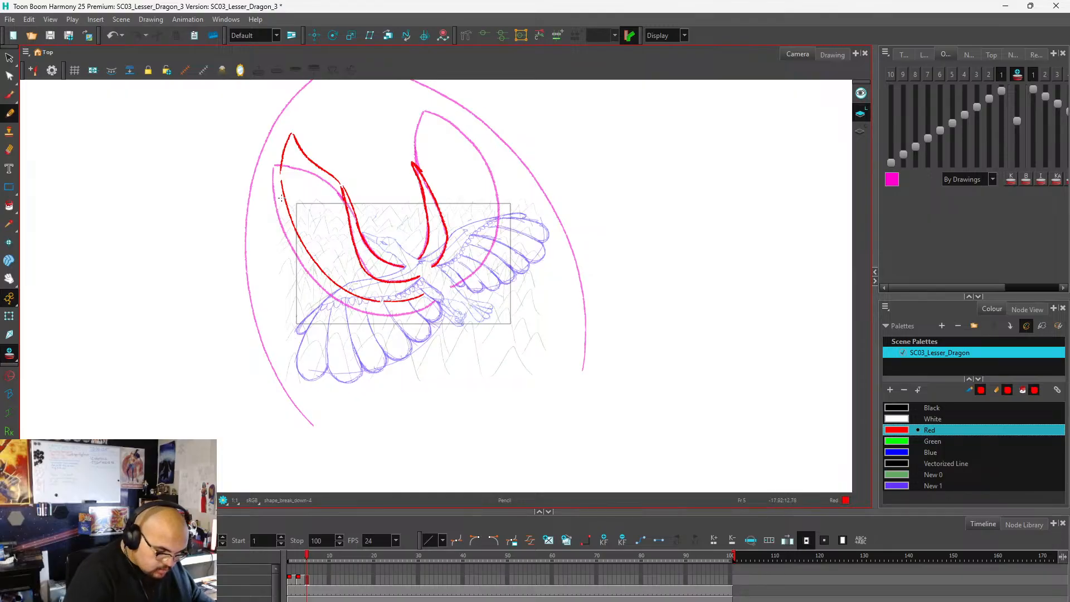
{"action": "mouse_move", "coordinate": [284, 210]}
{"action": "left_mouse_down"}
{"action": "mouse_move", "coordinate": [301, 261]}
{"action": "mouse_move", "coordinate": [337, 302]}
{"action": "mouse_move", "coordinate": [417, 310]}
{"action": "left_mouse_up"}
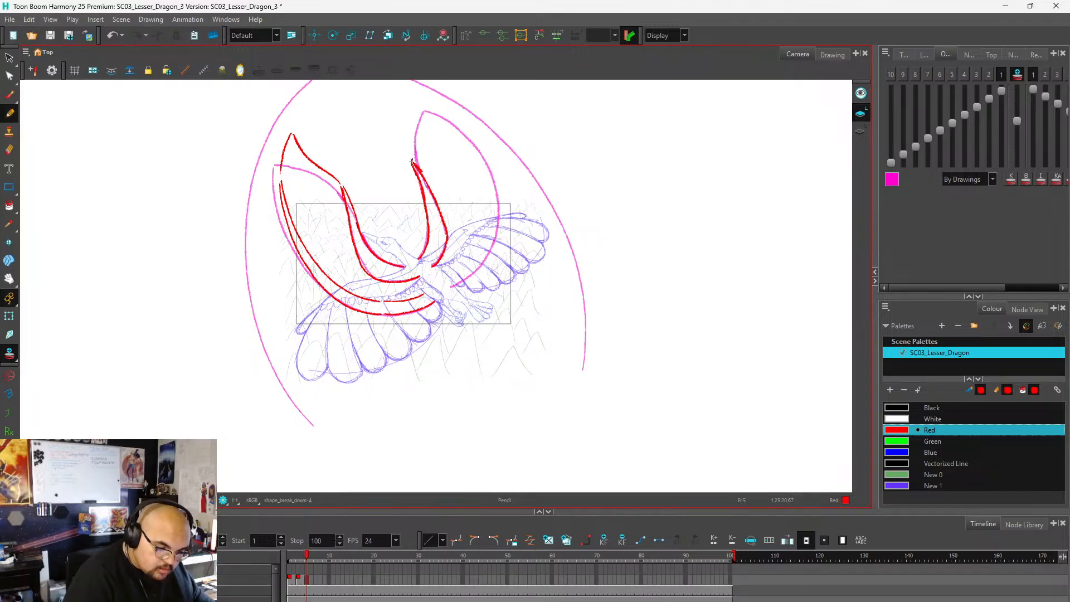
{"action": "mouse_move", "coordinate": [414, 127]}
{"action": "left_mouse_down"}
{"action": "mouse_move", "coordinate": [413, 107]}
{"action": "mouse_move", "coordinate": [443, 115]}
{"action": "mouse_move", "coordinate": [475, 153]}
{"action": "mouse_move", "coordinate": [487, 204]}
{"action": "mouse_move", "coordinate": [473, 253]}
{"action": "mouse_move", "coordinate": [447, 276]}
{"action": "left_mouse_up"}
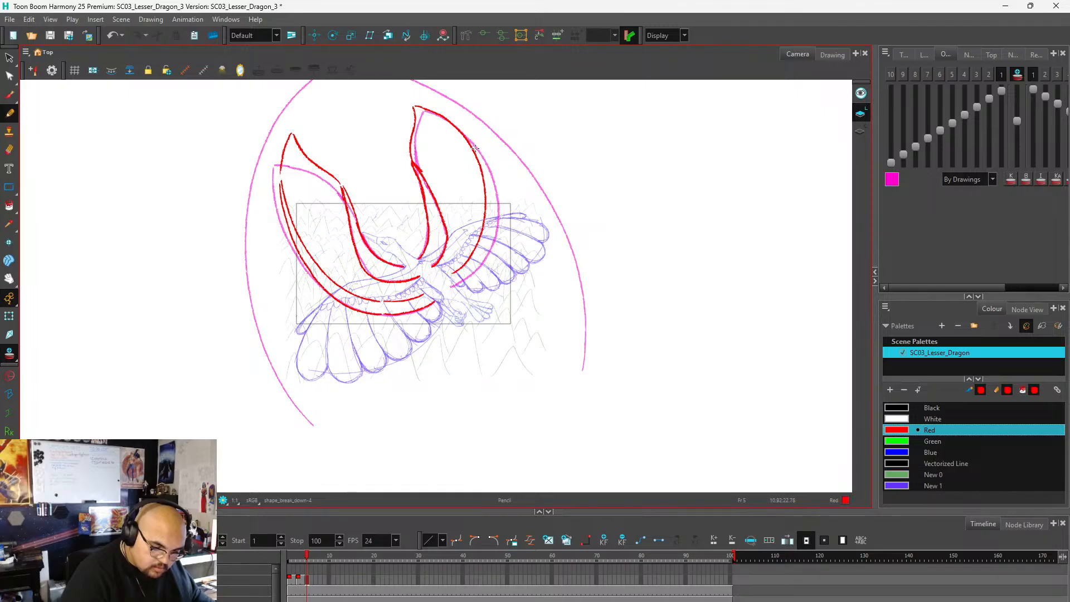
{"action": "mouse_move", "coordinate": [489, 176]}
{"action": "left_mouse_down"}
{"action": "mouse_move", "coordinate": [491, 223]}
{"action": "mouse_move", "coordinate": [454, 285]}
{"action": "left_mouse_up"}
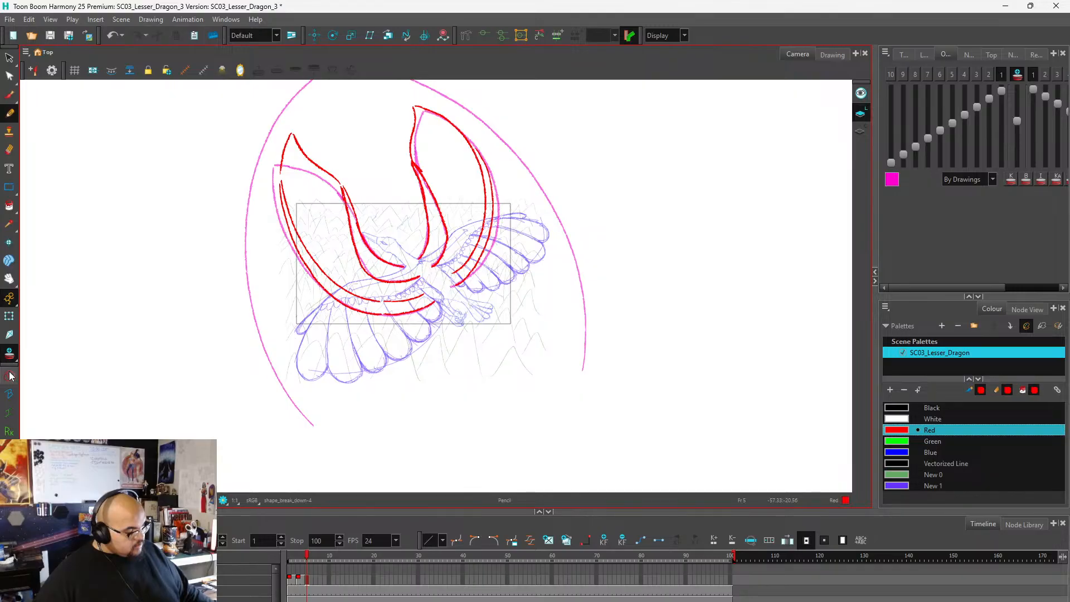
Extend the exposure of frame 5's drawing through frame 6 and scrub back to frame 1 to review the wing motion.
{"action": "left_click", "coordinate": [311, 577]}
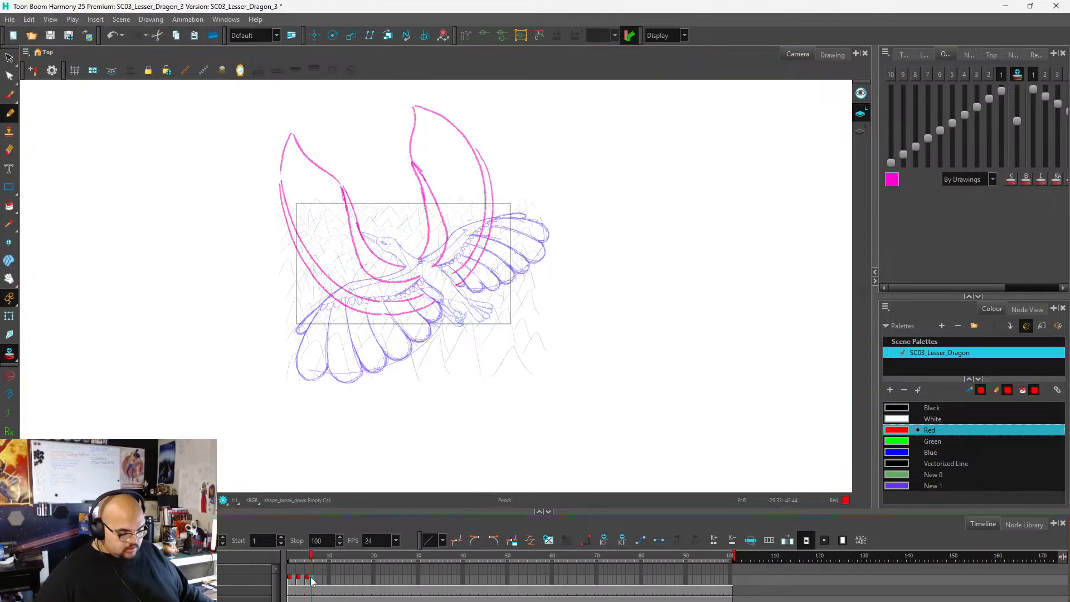
{"action": "key", "text": "F5"}
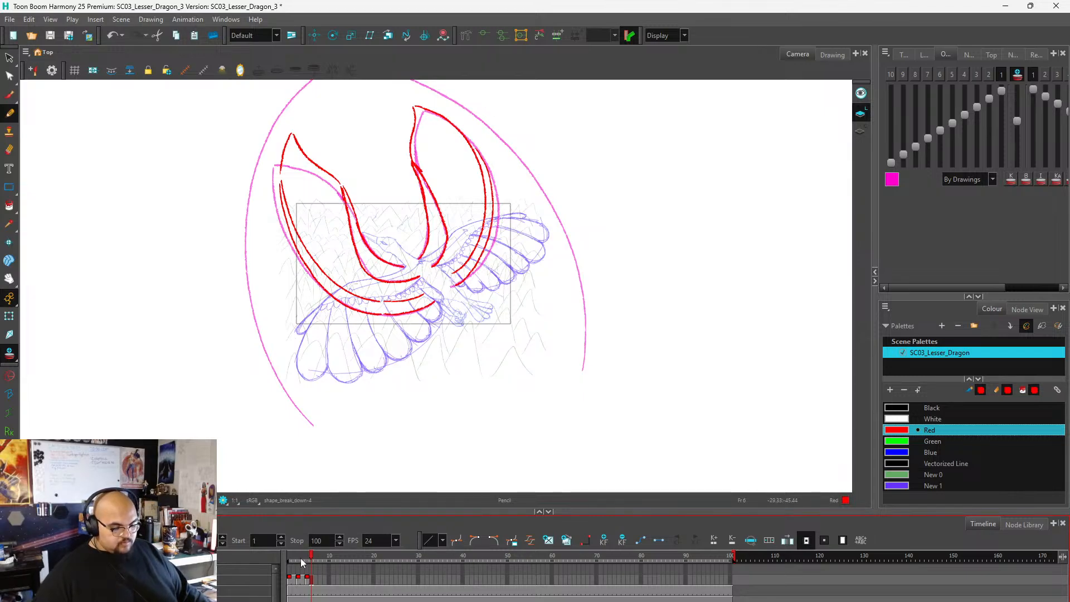
{"action": "mouse_move", "coordinate": [311, 557]}
{"action": "left_mouse_down"}
{"action": "mouse_move", "coordinate": [278, 559]}
{"action": "mouse_move", "coordinate": [319, 559]}
{"action": "mouse_move", "coordinate": [270, 563]}
{"action": "left_mouse_up"}
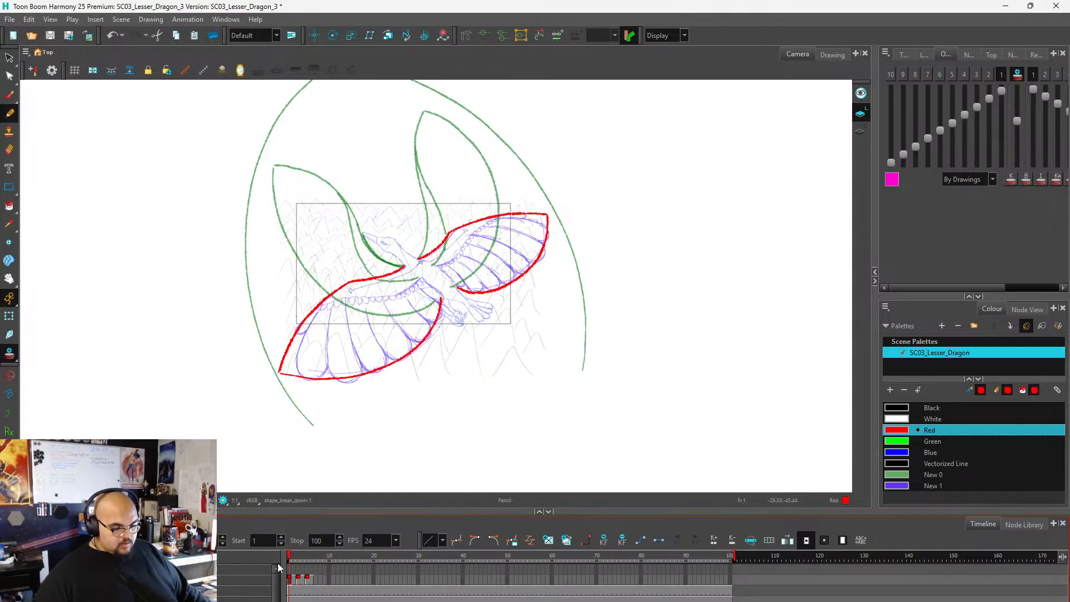
Move to the empty frame 7 and examine the previous wing drawing there through onion skin.
{"action": "left_click", "coordinate": [308, 575]}
{"action": "left_click", "coordinate": [316, 575]}
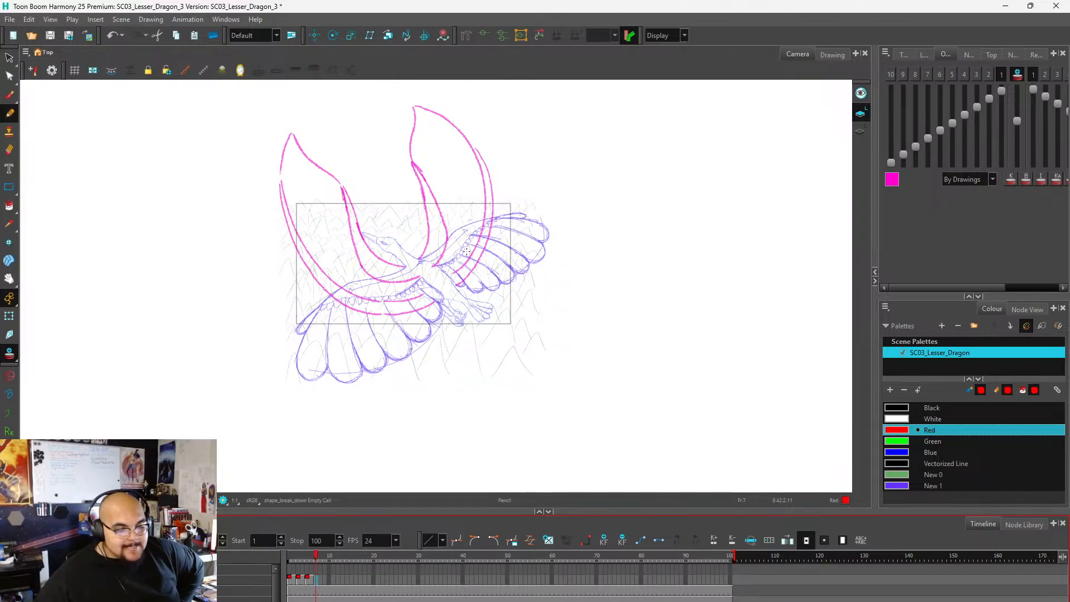
{"action": "scroll", "coordinate": [500, 101], "scroll_direction": "up", "scroll_amount": 1}
{"action": "scroll", "coordinate": [359, 222], "scroll_direction": "down", "scroll_amount": 2}
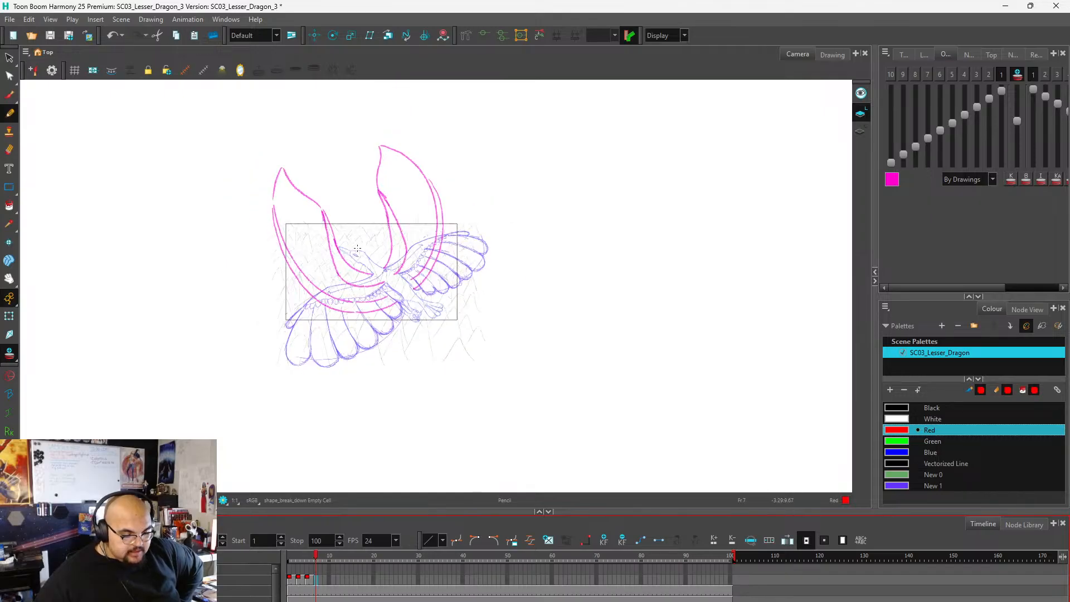
{"action": "scroll", "coordinate": [378, 305], "scroll_direction": "up", "scroll_amount": 2}
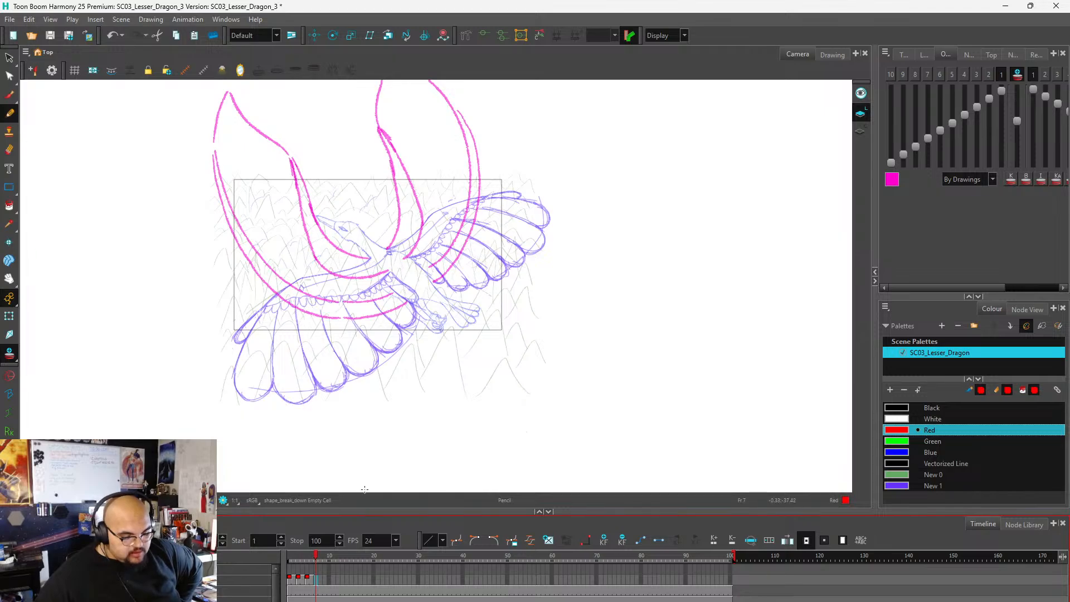
{"action": "scroll", "coordinate": [360, 439], "scroll_direction": "down", "scroll_amount": 1}
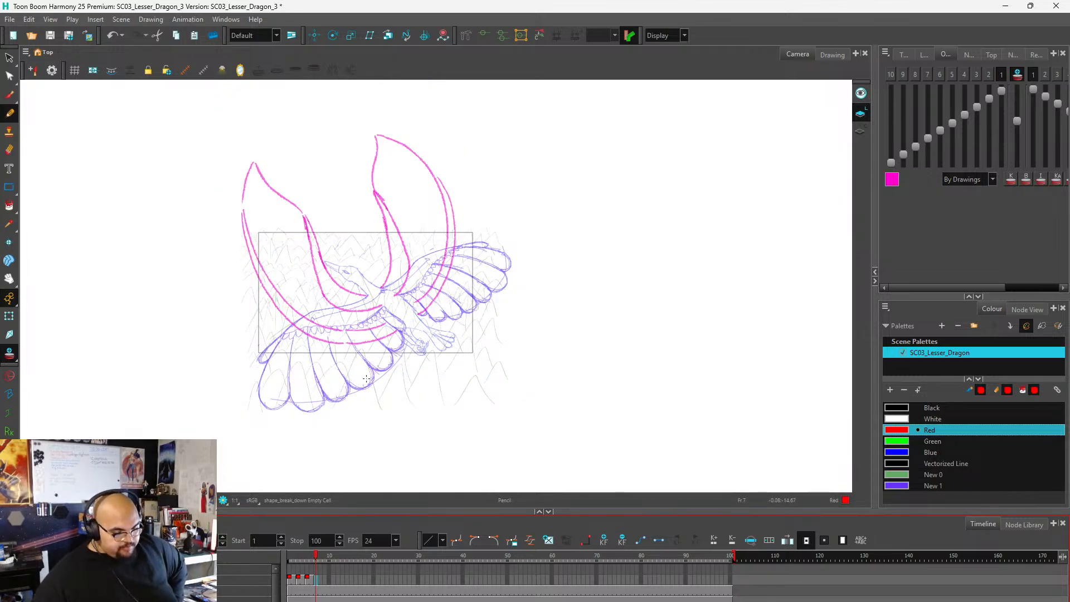
Delete the wing drawings from frame 3 onward in the timeline and return to frame 1 to review the spread-wing pose.
{"action": "mouse_move", "coordinate": [317, 560]}
{"action": "left_mouse_down"}
{"action": "mouse_move", "coordinate": [274, 553]}
{"action": "mouse_move", "coordinate": [315, 555]}
{"action": "mouse_move", "coordinate": [285, 539]}
{"action": "mouse_move", "coordinate": [304, 549]}
{"action": "mouse_move", "coordinate": [279, 551]}
{"action": "mouse_move", "coordinate": [343, 544]}
{"action": "mouse_move", "coordinate": [276, 547]}
{"action": "mouse_move", "coordinate": [333, 561]}
{"action": "mouse_move", "coordinate": [247, 550]}
{"action": "mouse_move", "coordinate": [302, 563]}
{"action": "mouse_move", "coordinate": [307, 580]}
{"action": "mouse_move", "coordinate": [297, 581]}
{"action": "left_mouse_up"}
{"action": "right_click", "coordinate": [304, 582]}
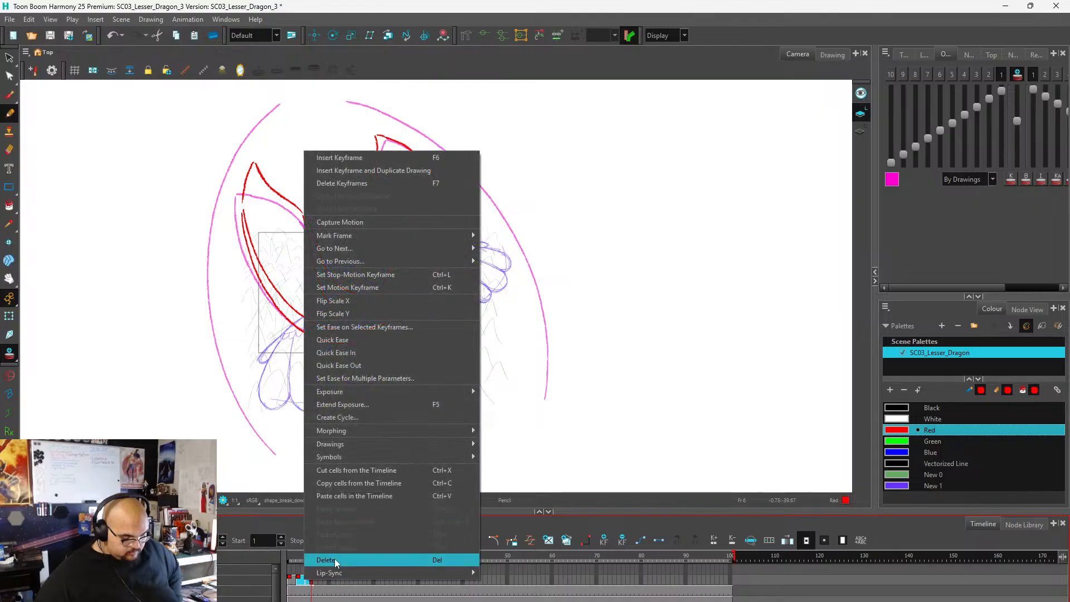
{"action": "left_click", "coordinate": [335, 561]}
{"action": "left_click", "coordinate": [289, 583]}
{"action": "scroll", "coordinate": [355, 350], "scroll_direction": "up", "scroll_amount": 1}
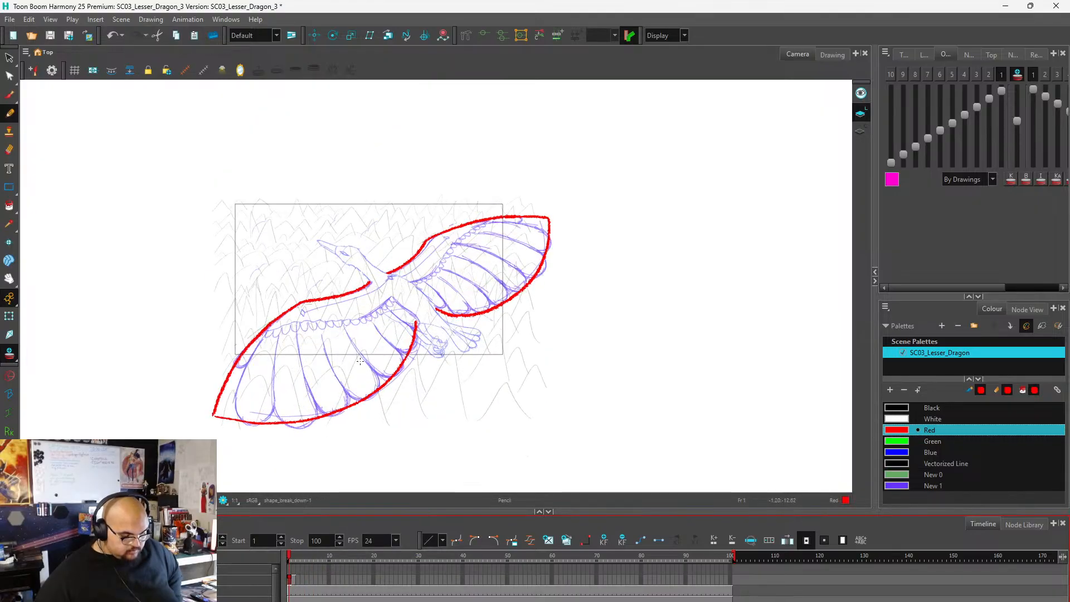
{"action": "scroll", "coordinate": [284, 255], "scroll_direction": "down", "scroll_amount": 1}
{"action": "scroll", "coordinate": [390, 337], "scroll_direction": "up", "scroll_amount": 1}
{"action": "scroll", "coordinate": [390, 338], "scroll_direction": "up", "scroll_amount": 1}
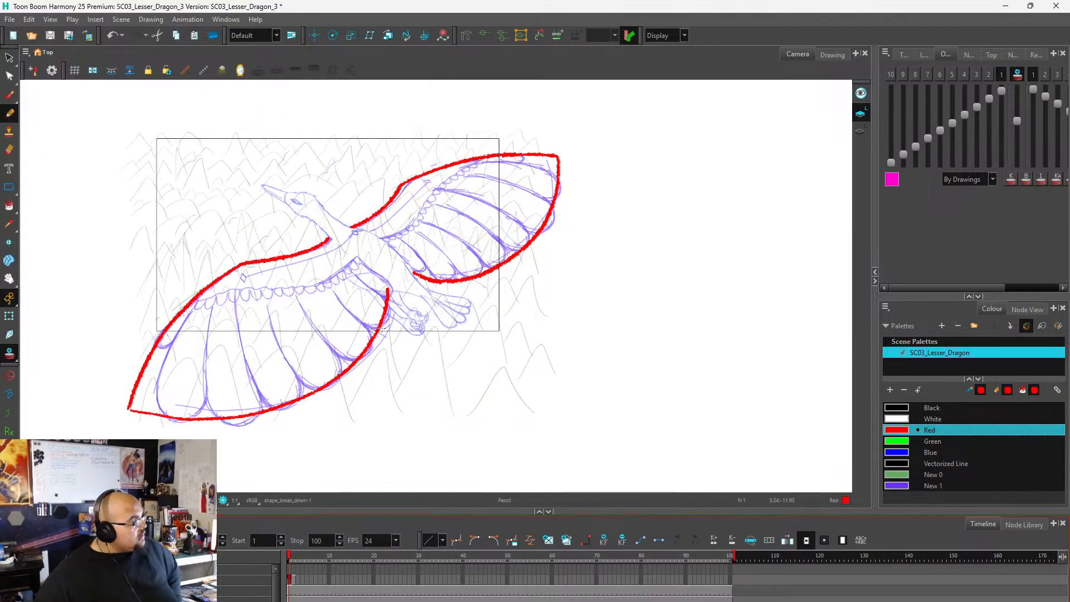
{"action": "scroll", "coordinate": [392, 341], "scroll_direction": "down", "scroll_amount": 1}
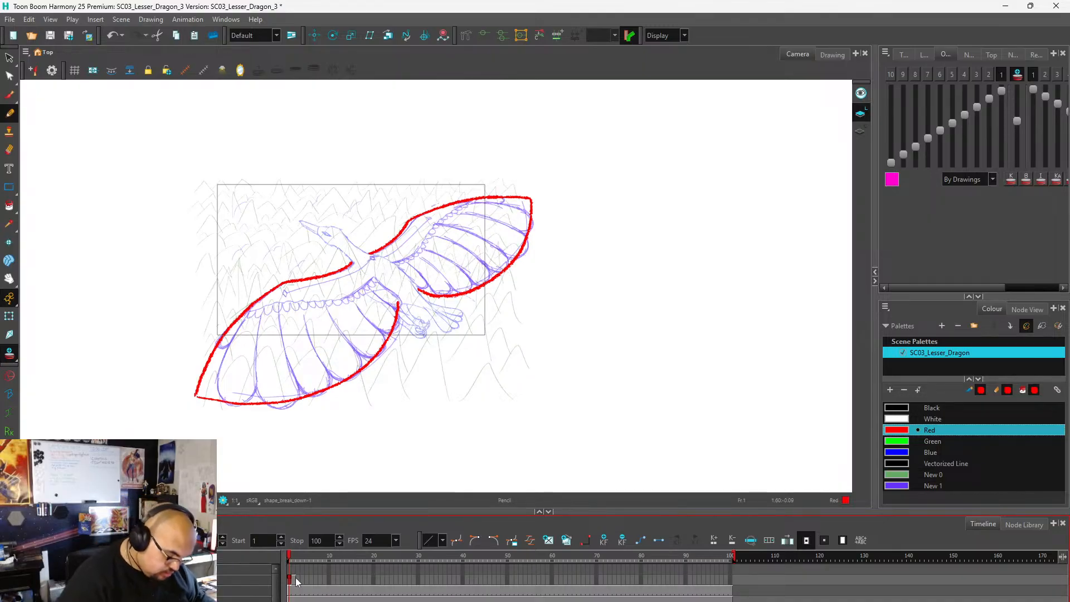
On empty frame 3, draw the left wing's raised inner leading edge in red from the shoulder to the wrist.
{"action": "key", "text": "period"}
{"action": "key", "text": "period"}
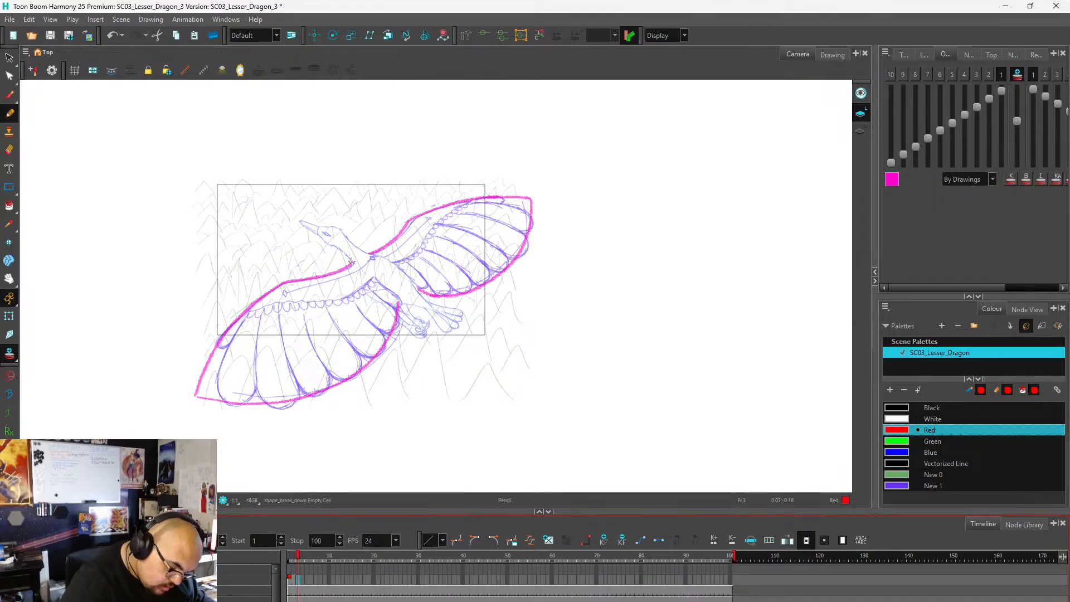
{"action": "mouse_move", "coordinate": [353, 261]}
{"action": "left_mouse_down"}
{"action": "mouse_move", "coordinate": [308, 249]}
{"action": "mouse_move", "coordinate": [260, 169]}
{"action": "mouse_move", "coordinate": [216, 137]}
{"action": "mouse_move", "coordinate": [225, 226]}
{"action": "mouse_move", "coordinate": [253, 289]}
{"action": "mouse_move", "coordinate": [306, 329]}
{"action": "mouse_move", "coordinate": [360, 332]}
{"action": "mouse_move", "coordinate": [397, 305]}
{"action": "left_mouse_up"}
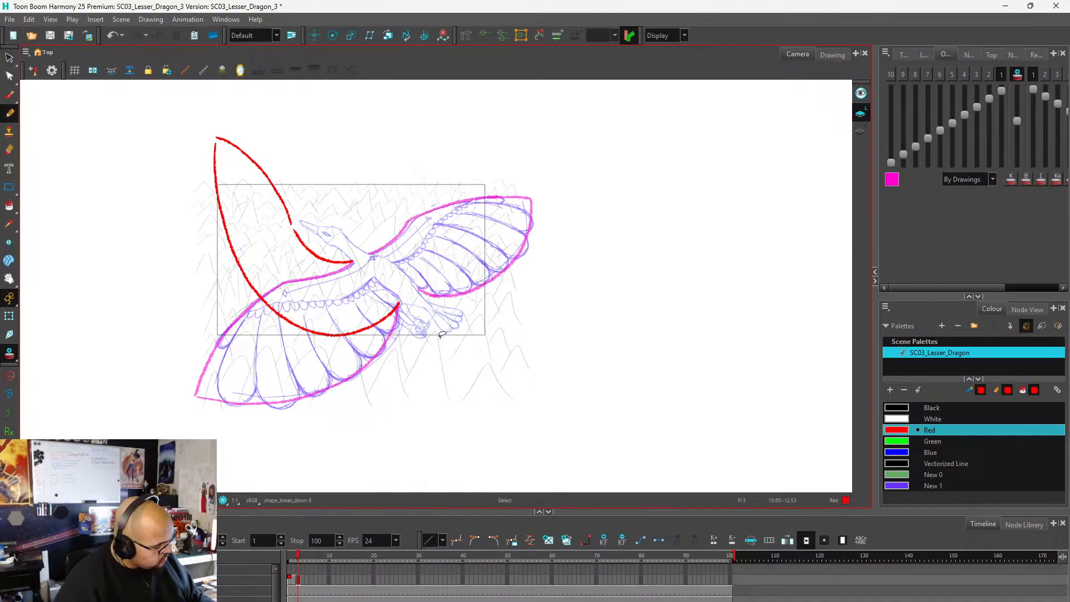
{"action": "key", "text": "ctrl+z"}
{"action": "key", "text": "ctrl+z"}
Try several tip and trailing-edge curves for the raised left wing on frame 3, and remove them again.
{"action": "mouse_move", "coordinate": [291, 223]}
{"action": "left_mouse_down"}
{"action": "mouse_move", "coordinate": [227, 208]}
{"action": "mouse_move", "coordinate": [184, 216]}
{"action": "left_mouse_up"}
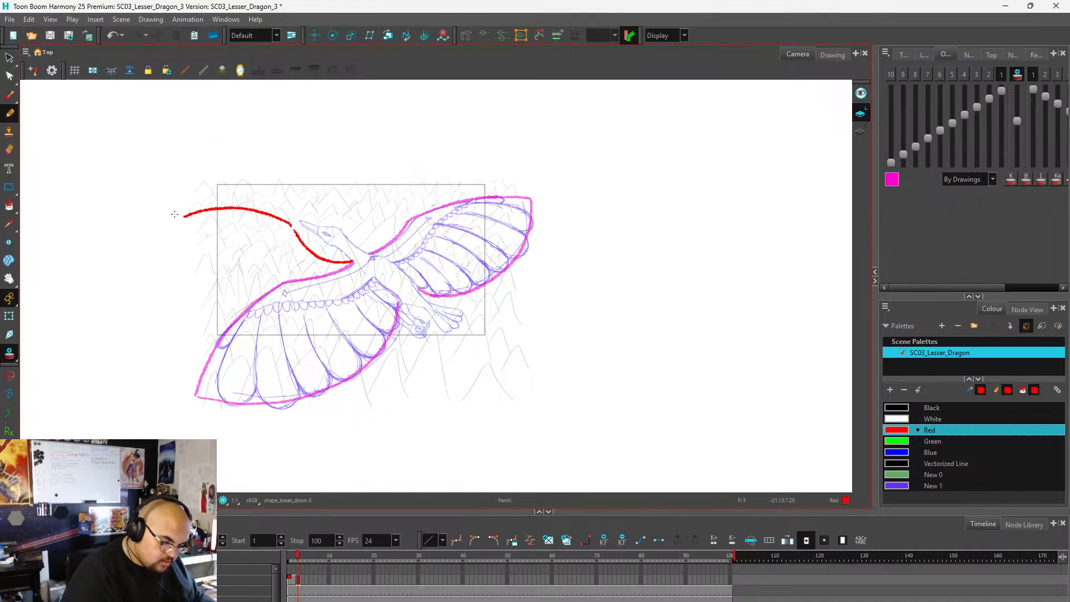
{"action": "key", "text": "ctrl+z"}
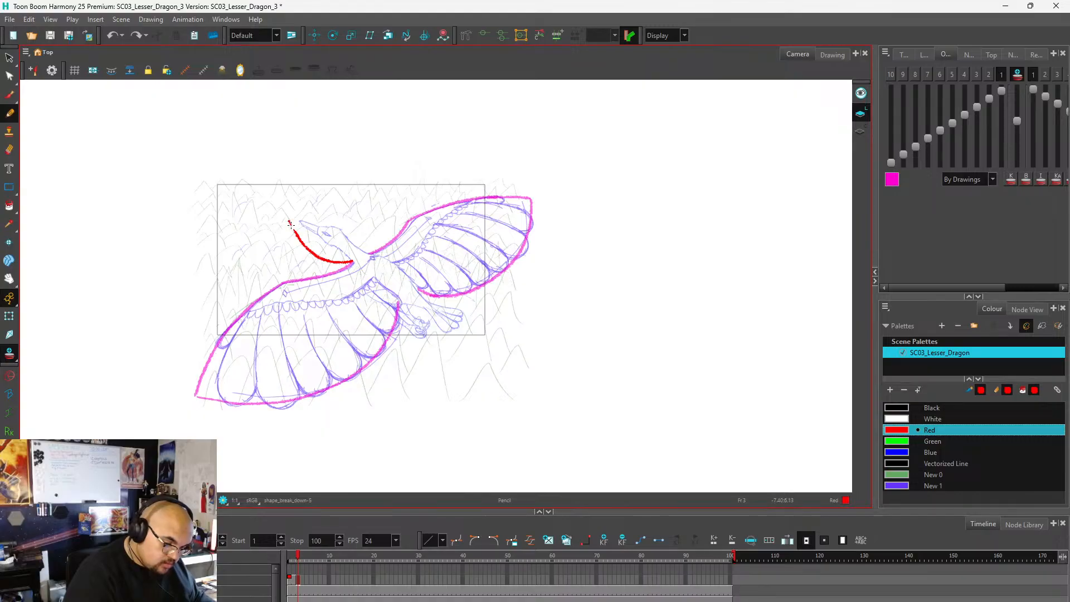
{"action": "mouse_move", "coordinate": [290, 224]}
{"action": "left_mouse_down"}
{"action": "mouse_move", "coordinate": [260, 180]}
{"action": "mouse_move", "coordinate": [212, 143]}
{"action": "mouse_move", "coordinate": [214, 245]}
{"action": "mouse_move", "coordinate": [240, 302]}
{"action": "mouse_move", "coordinate": [287, 341]}
{"action": "mouse_move", "coordinate": [347, 343]}
{"action": "mouse_move", "coordinate": [397, 312]}
{"action": "left_mouse_up"}
{"action": "key", "text": "ctrl+z"}
{"action": "key", "text": "ctrl+z"}
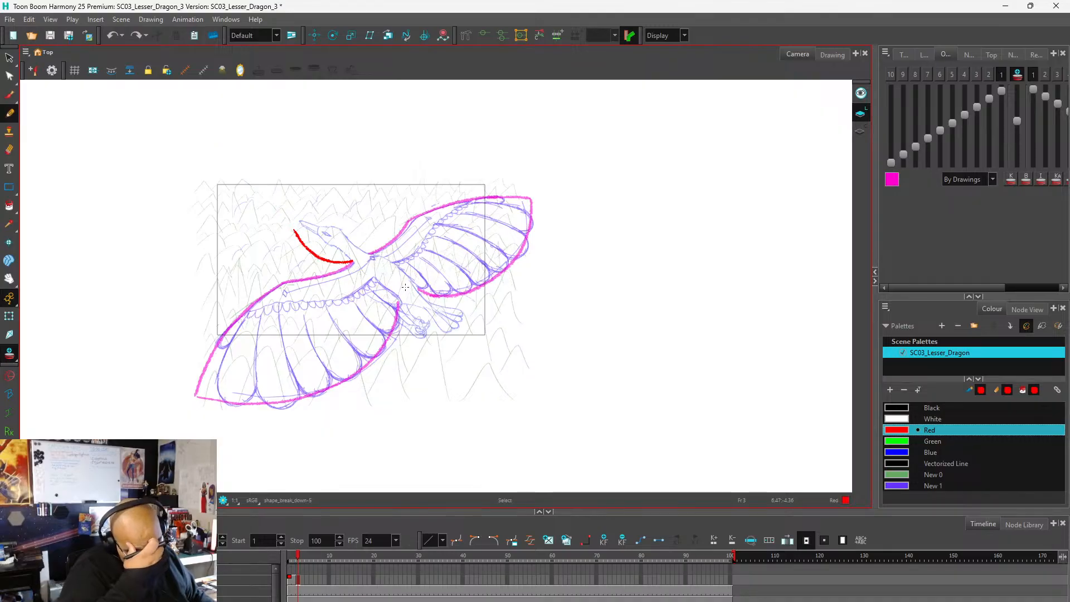
{"action": "left_click_drag", "start_coordinate": [229, 180], "coordinate": [285, 215]}
{"action": "mouse_move", "coordinate": [230, 182]}
{"action": "left_mouse_down"}
{"action": "mouse_move", "coordinate": [226, 229]}
{"action": "mouse_move", "coordinate": [257, 306]}
{"action": "mouse_move", "coordinate": [327, 338]}
{"action": "mouse_move", "coordinate": [393, 306]}
{"action": "left_mouse_up"}
{"action": "key", "text": "ctrl+z"}
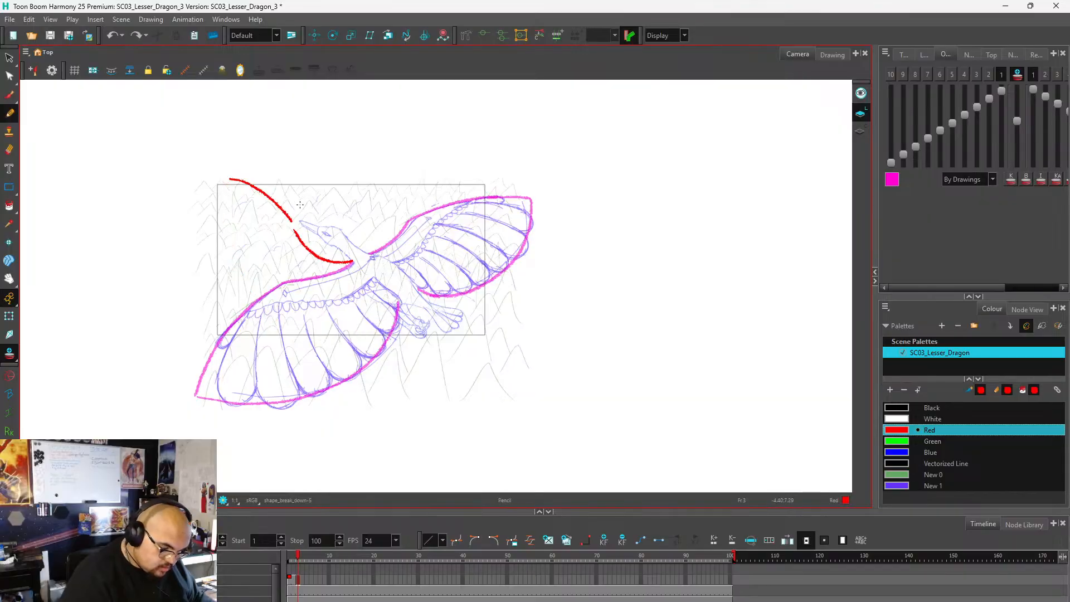
{"action": "key", "text": "ctrl+z"}
Draw the left wing's outer leading edge up to a pointed tip and its trailing edge curving down to the body.
{"action": "mouse_move", "coordinate": [205, 160]}
{"action": "left_mouse_down"}
{"action": "mouse_move", "coordinate": [252, 186]}
{"action": "mouse_move", "coordinate": [289, 230]}
{"action": "left_mouse_up"}
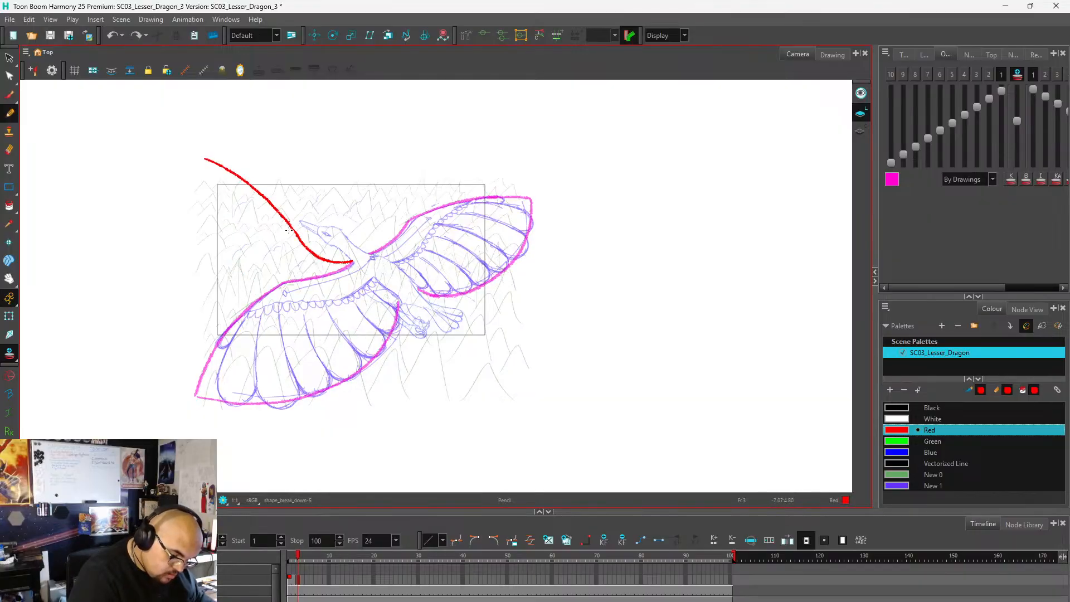
{"action": "mouse_move", "coordinate": [201, 174]}
{"action": "left_mouse_down"}
{"action": "mouse_move", "coordinate": [202, 232]}
{"action": "mouse_move", "coordinate": [226, 302]}
{"action": "mouse_move", "coordinate": [272, 344]}
{"action": "mouse_move", "coordinate": [332, 347]}
{"action": "mouse_move", "coordinate": [373, 330]}
{"action": "mouse_move", "coordinate": [399, 304]}
{"action": "left_mouse_up"}
{"action": "key", "text": "ctrl+z"}
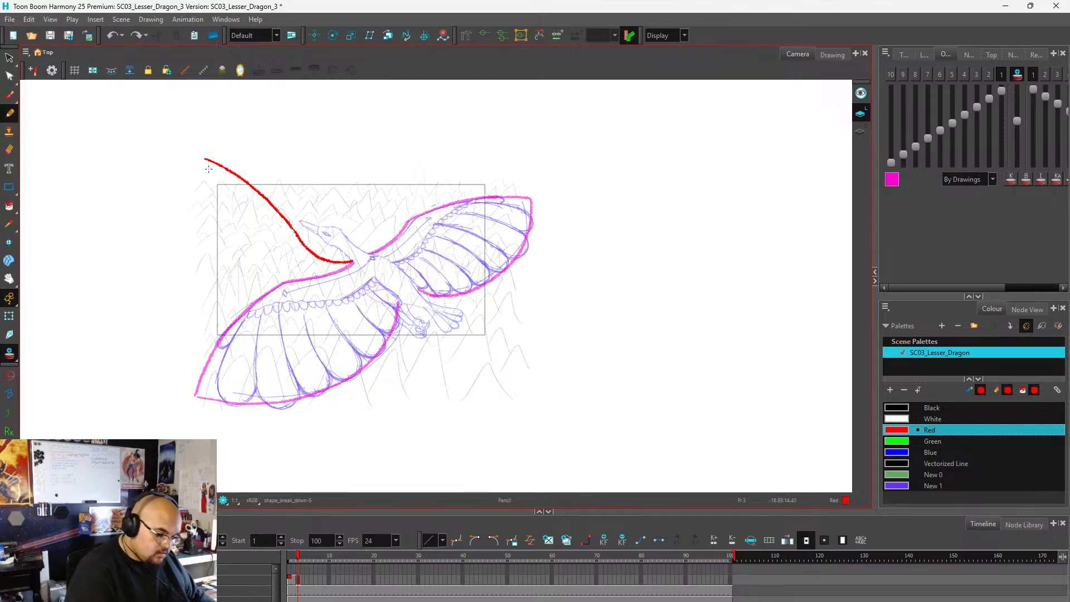
{"action": "mouse_move", "coordinate": [205, 161]}
{"action": "left_mouse_down"}
{"action": "mouse_move", "coordinate": [233, 237]}
{"action": "mouse_move", "coordinate": [274, 289]}
{"action": "mouse_move", "coordinate": [334, 321]}
{"action": "mouse_move", "coordinate": [394, 314]}
{"action": "left_mouse_up"}
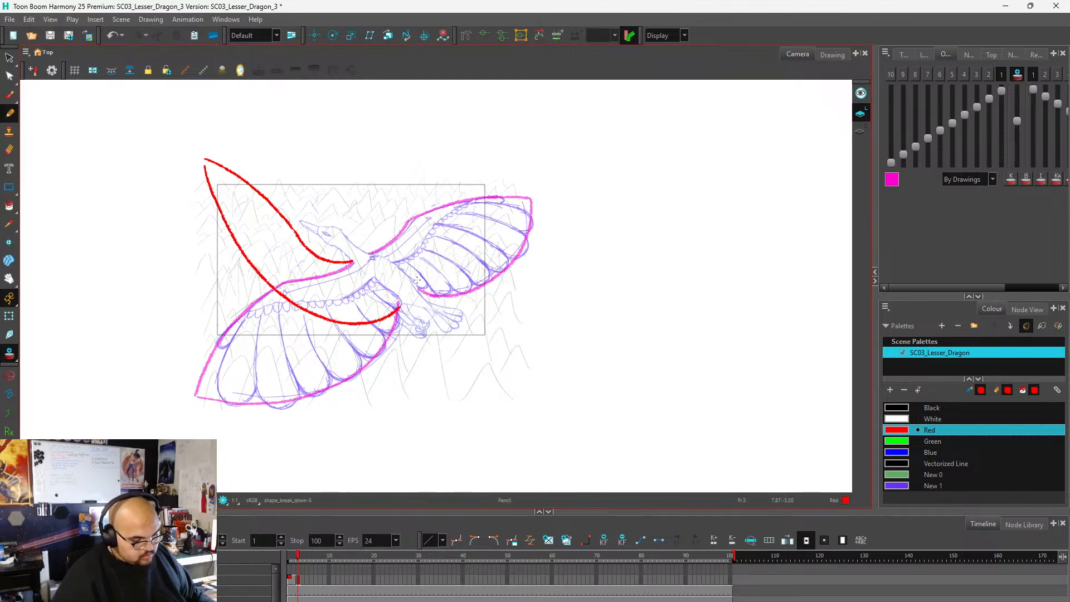
Draw the raised right wing's outline on frame 3 from the shoulder up to a pointed tip and back to the body, redoing the outer leading edge.
{"action": "left_click_drag", "start_coordinate": [367, 254], "coordinate": [396, 108]}
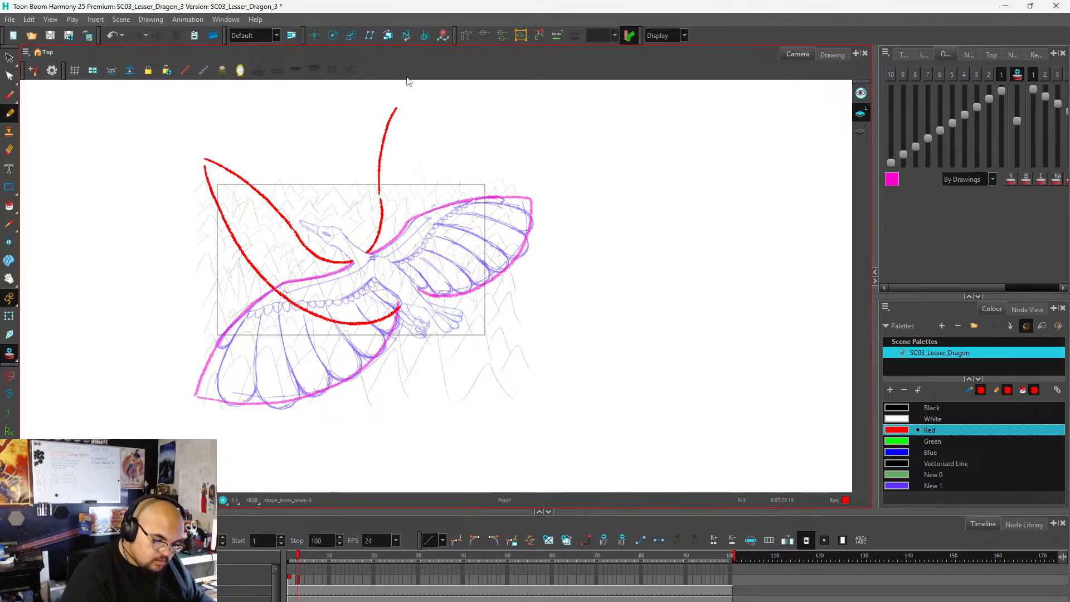
{"action": "key", "text": "ctrl+z"}
{"action": "mouse_move", "coordinate": [380, 194]}
{"action": "left_mouse_down"}
{"action": "mouse_move", "coordinate": [385, 96]}
{"action": "mouse_move", "coordinate": [422, 132]}
{"action": "mouse_move", "coordinate": [444, 180]}
{"action": "mouse_move", "coordinate": [447, 231]}
{"action": "mouse_move", "coordinate": [415, 290]}
{"action": "left_mouse_up"}
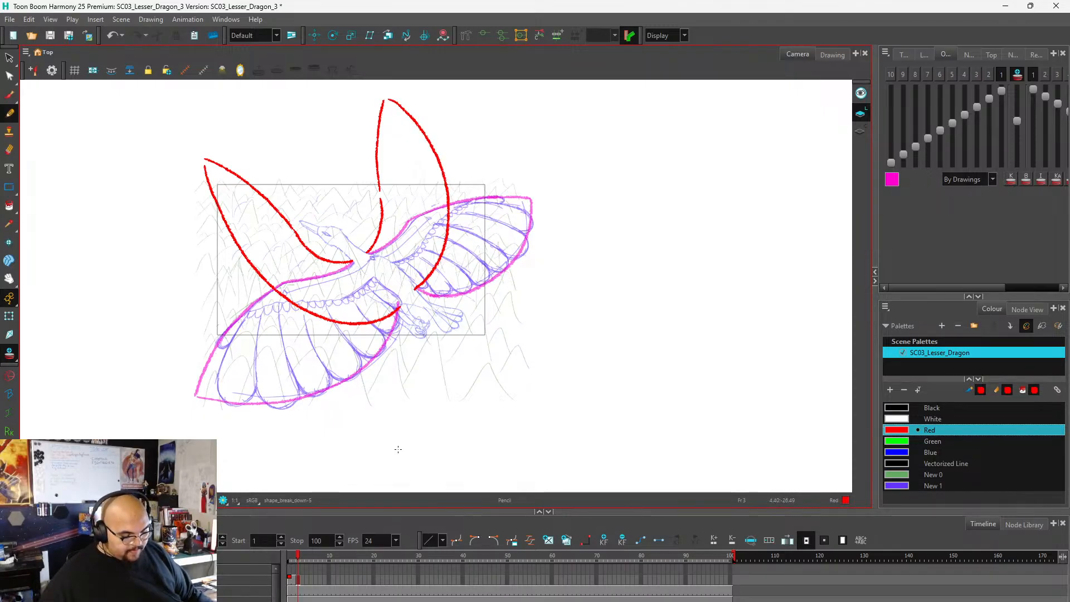
{"action": "left_click", "coordinate": [304, 580]}
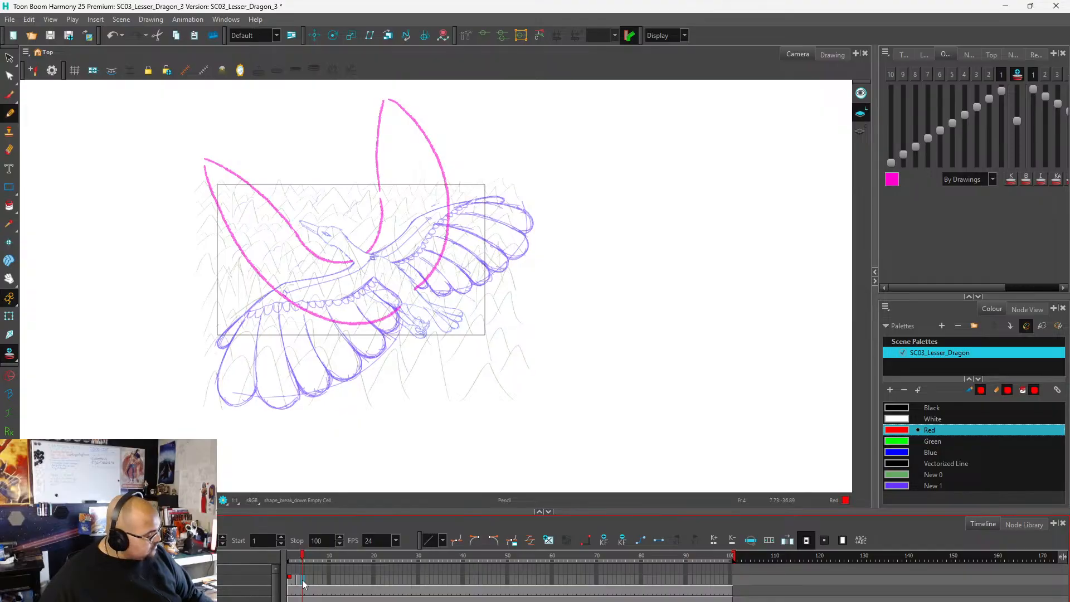
{"action": "key", "text": "5"}
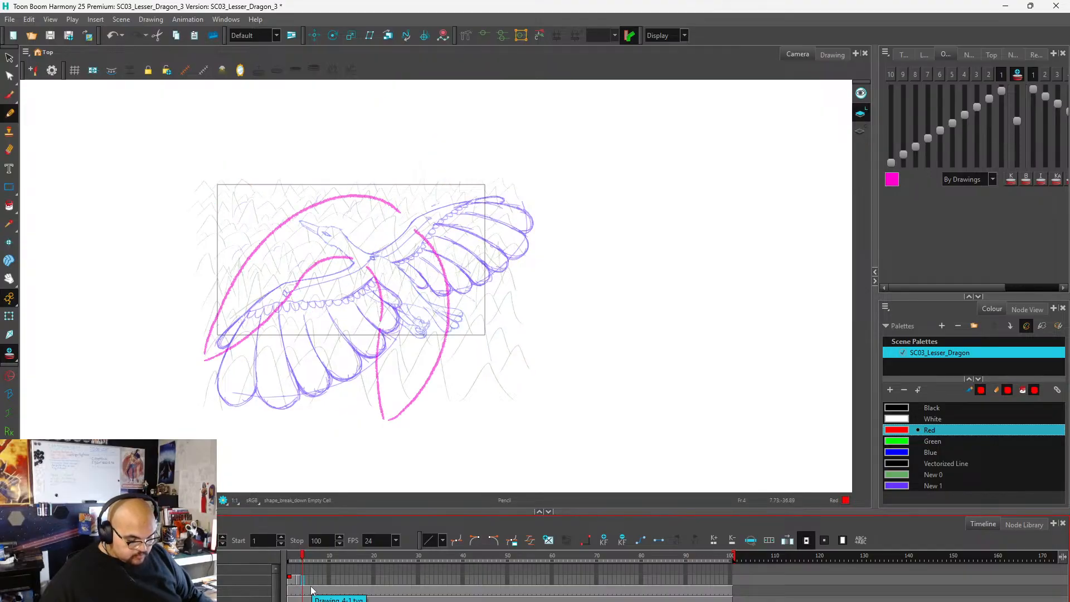
{"action": "key", "text": "5"}
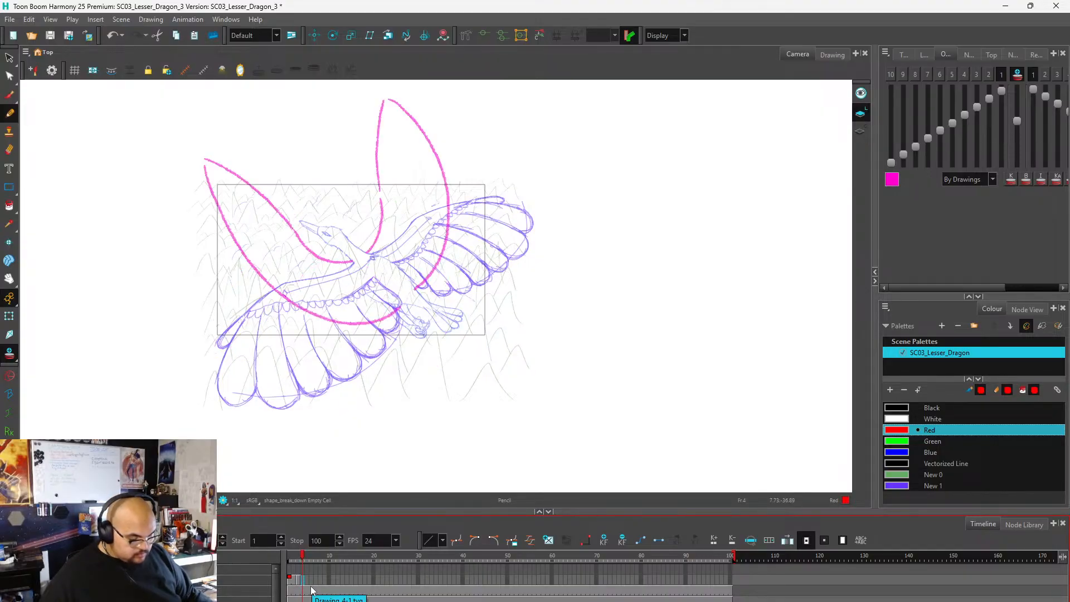
{"action": "key", "text": "5"}
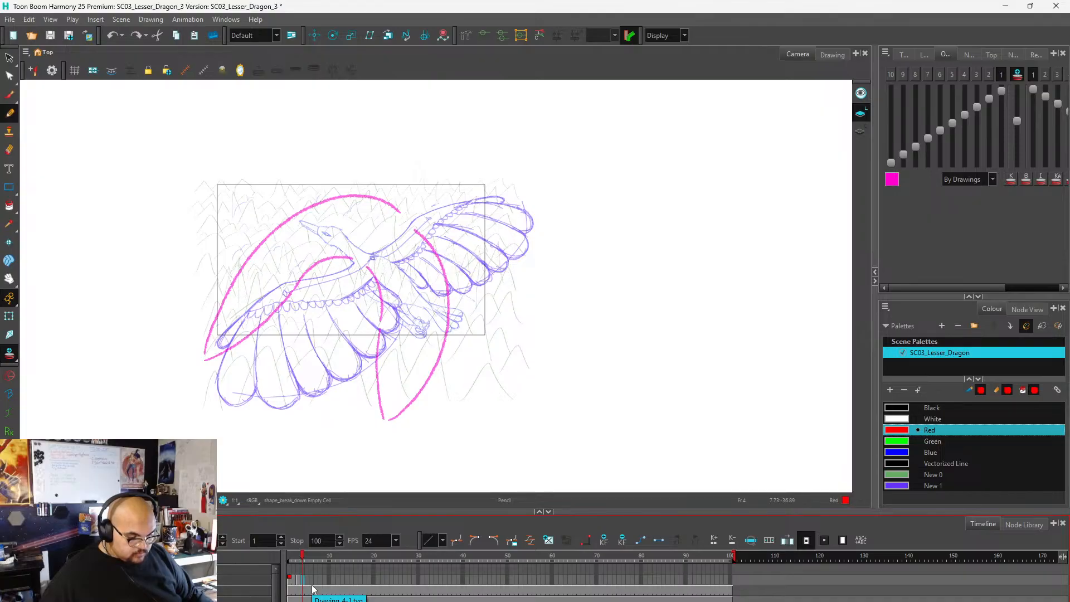
{"action": "key", "text": "5"}
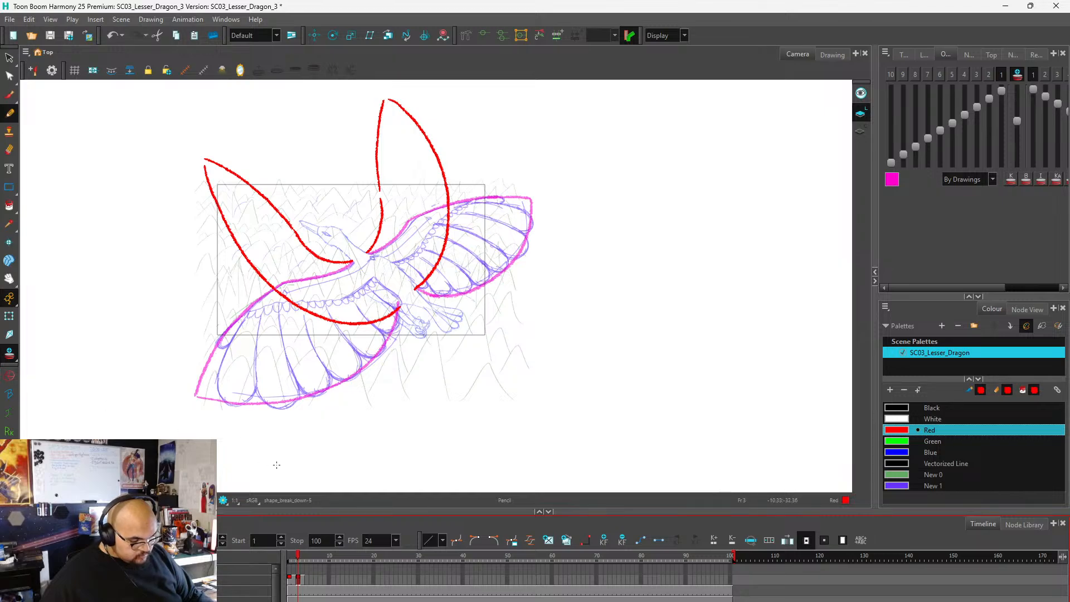
On empty frame 5, draw the left wing's leading edge in red, lower than the previous pose, from the shoulder past the wrist.
{"action": "left_click", "coordinate": [307, 581]}
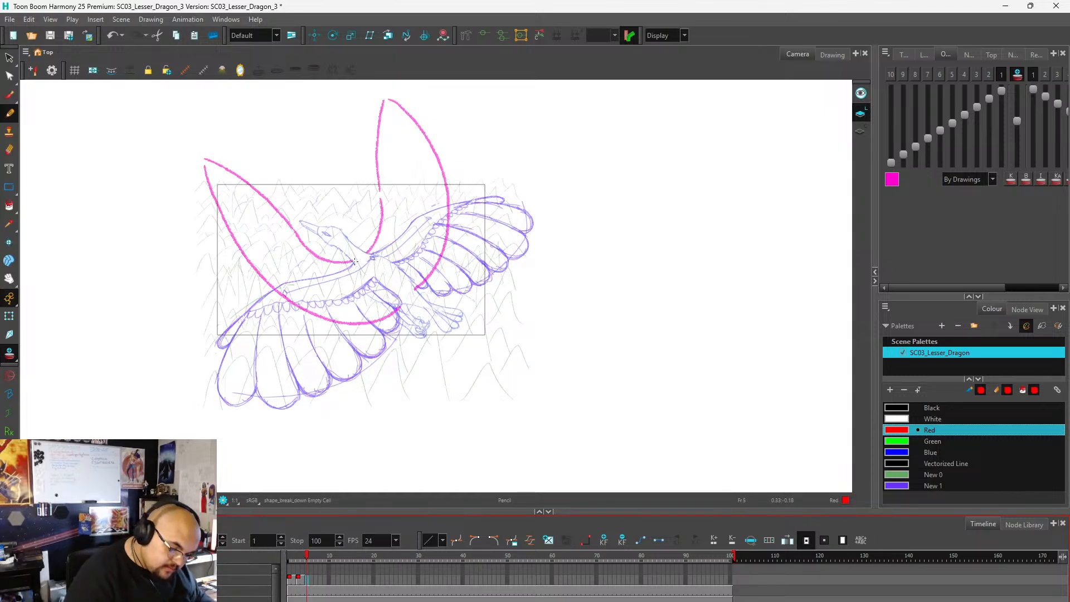
{"action": "mouse_move", "coordinate": [353, 260]}
{"action": "left_mouse_down"}
{"action": "mouse_move", "coordinate": [291, 257]}
{"action": "mouse_move", "coordinate": [210, 223]}
{"action": "left_mouse_up"}
{"action": "key", "text": "ctrl+z"}
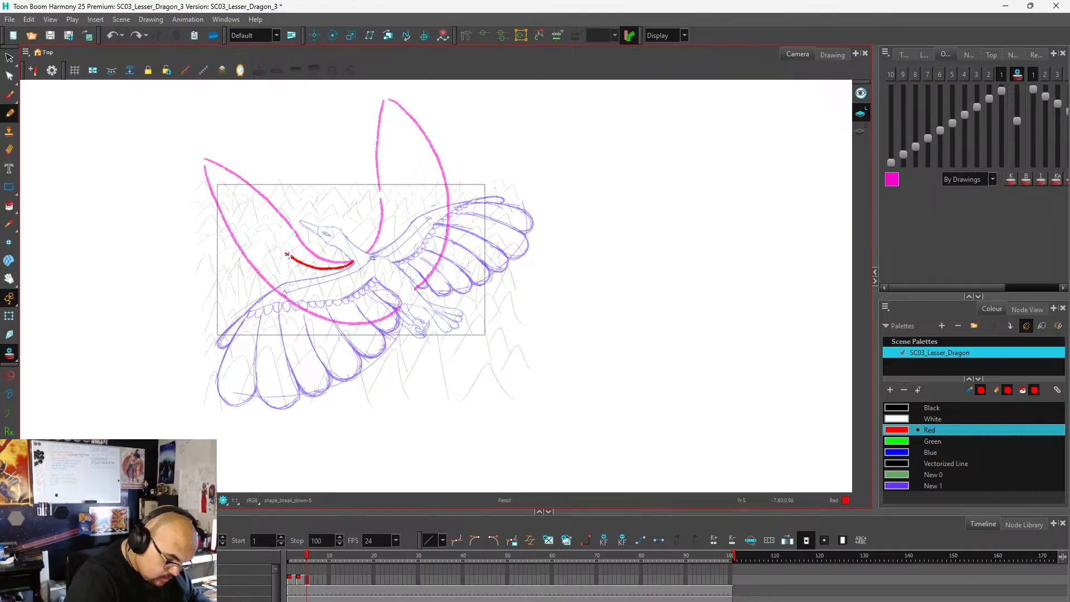
{"action": "key", "text": "ctrl+z"}
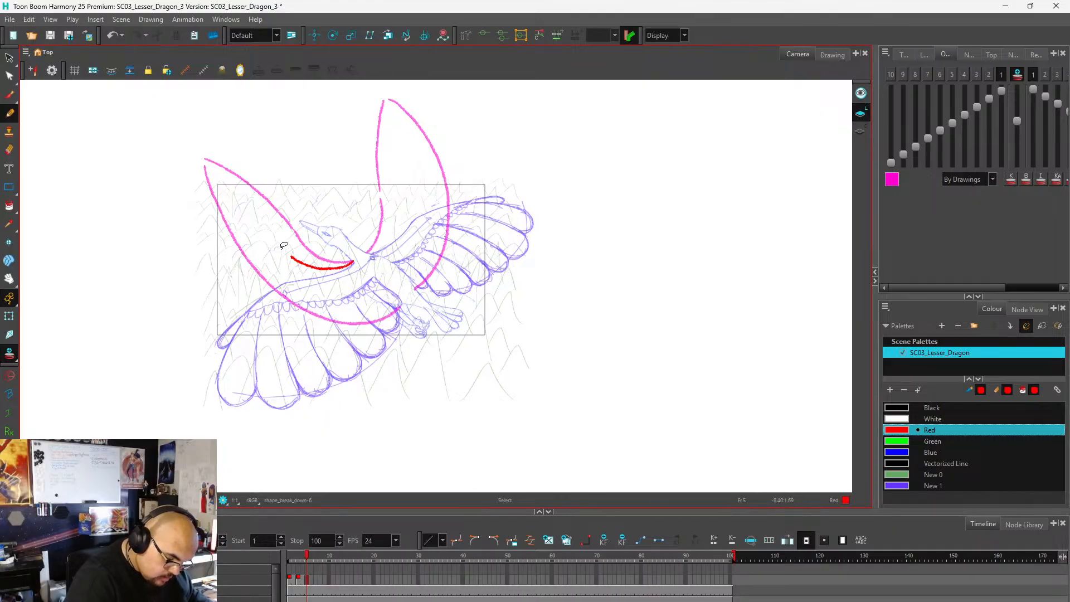
{"action": "left_click_drag", "start_coordinate": [289, 256], "coordinate": [240, 248]}
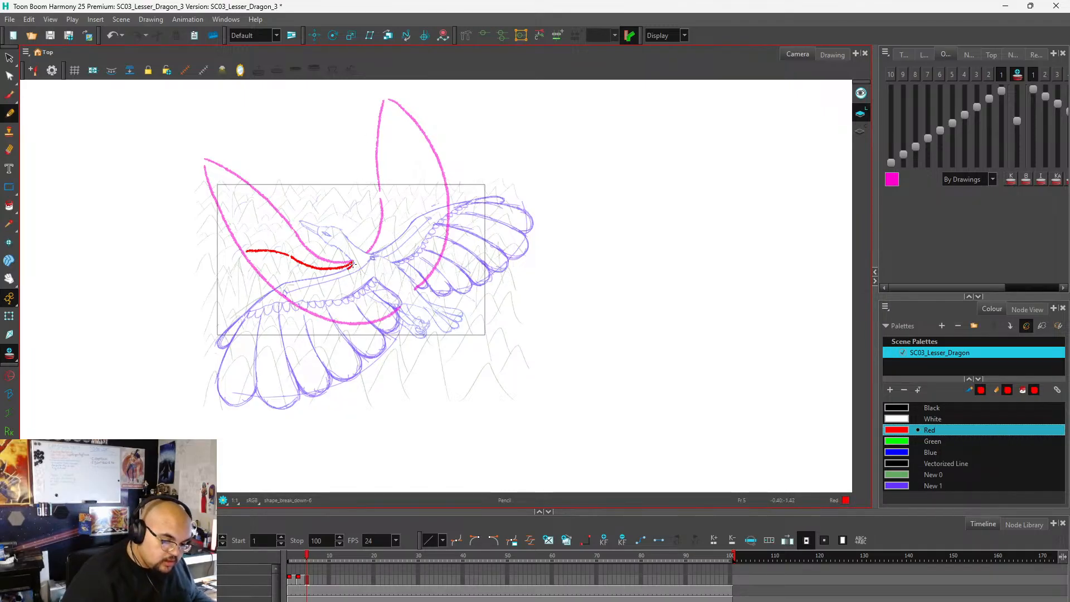
Try red outline strokes over the rough spread left wing on frame 5, and remove them again.
{"action": "mouse_move", "coordinate": [328, 274]}
{"action": "left_mouse_down"}
{"action": "mouse_move", "coordinate": [272, 291]}
{"action": "mouse_move", "coordinate": [222, 382]}
{"action": "left_mouse_up"}
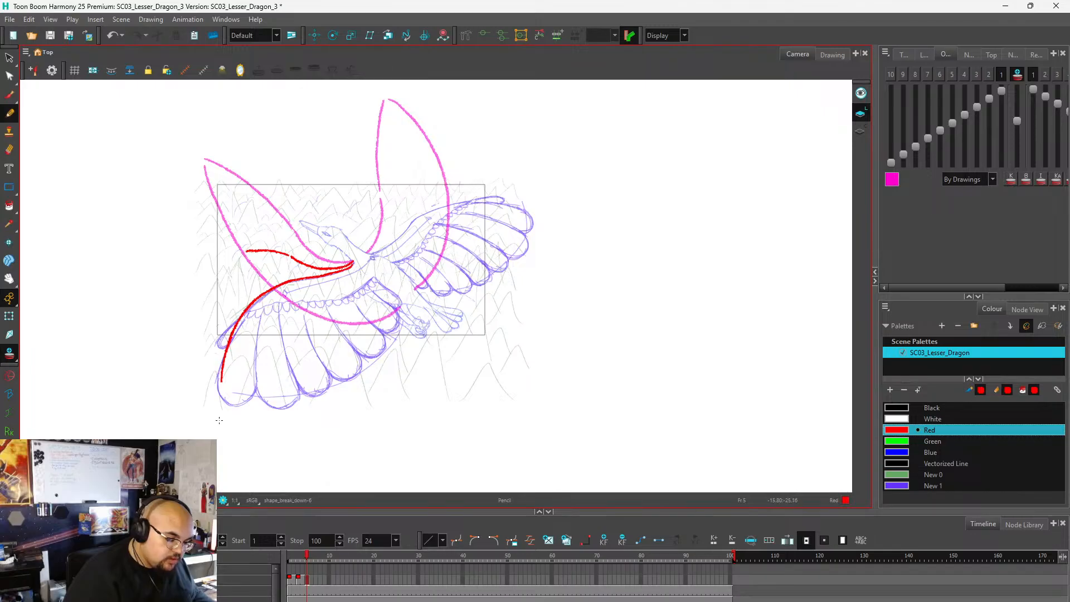
{"action": "key", "text": "ctrl+z"}
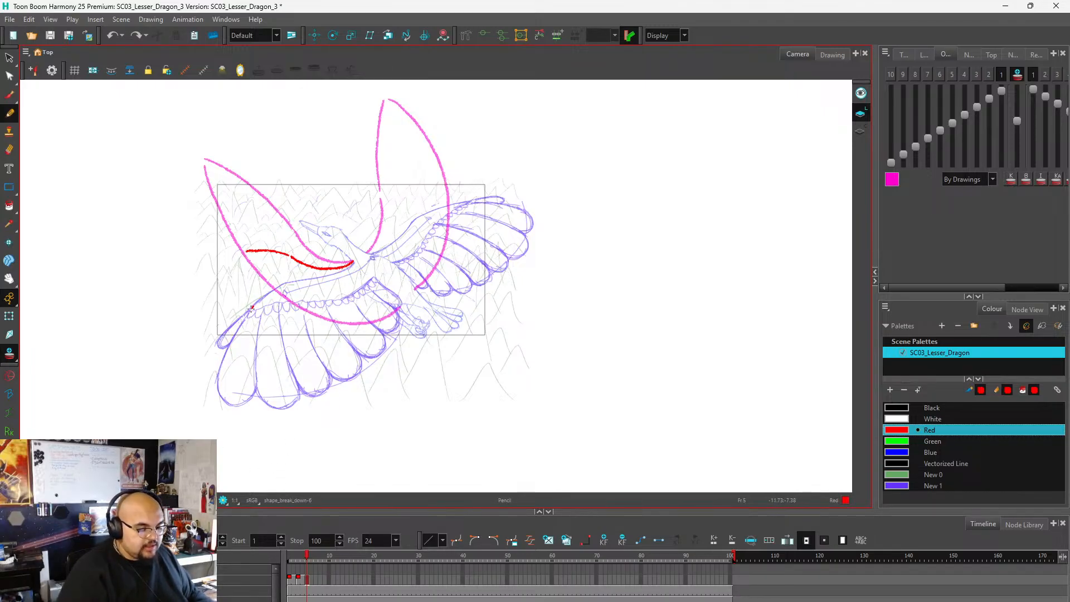
{"action": "mouse_move", "coordinate": [251, 308]}
{"action": "left_mouse_down"}
{"action": "mouse_move", "coordinate": [279, 284]}
{"action": "mouse_move", "coordinate": [361, 260]}
{"action": "left_mouse_up"}
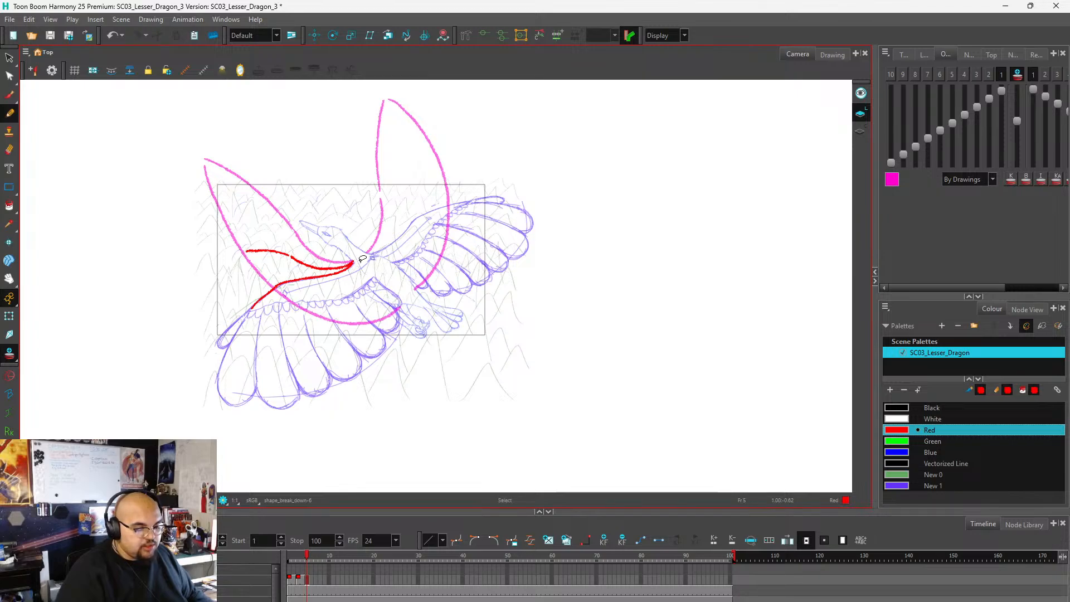
{"action": "key", "text": "ctrl+z"}
{"action": "mouse_move", "coordinate": [248, 315]}
{"action": "left_mouse_down"}
{"action": "mouse_move", "coordinate": [223, 349]}
{"action": "mouse_move", "coordinate": [216, 393]}
{"action": "mouse_move", "coordinate": [276, 411]}
{"action": "mouse_move", "coordinate": [390, 346]}
{"action": "mouse_move", "coordinate": [402, 316]}
{"action": "left_mouse_up"}
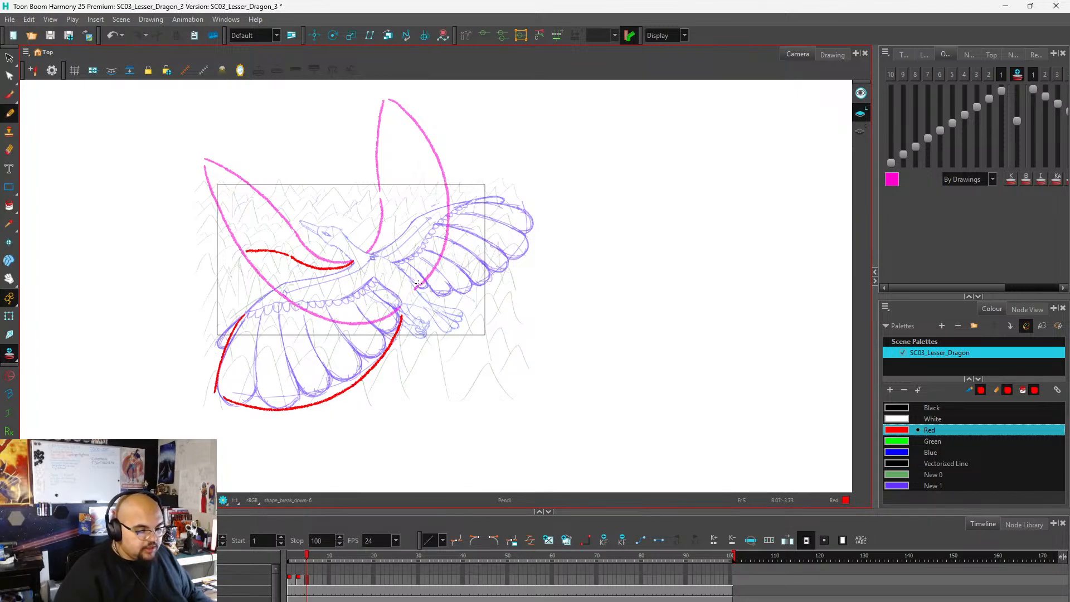
{"action": "key", "text": "ctrl+z"}
{"action": "key", "text": "ctrl+z"}
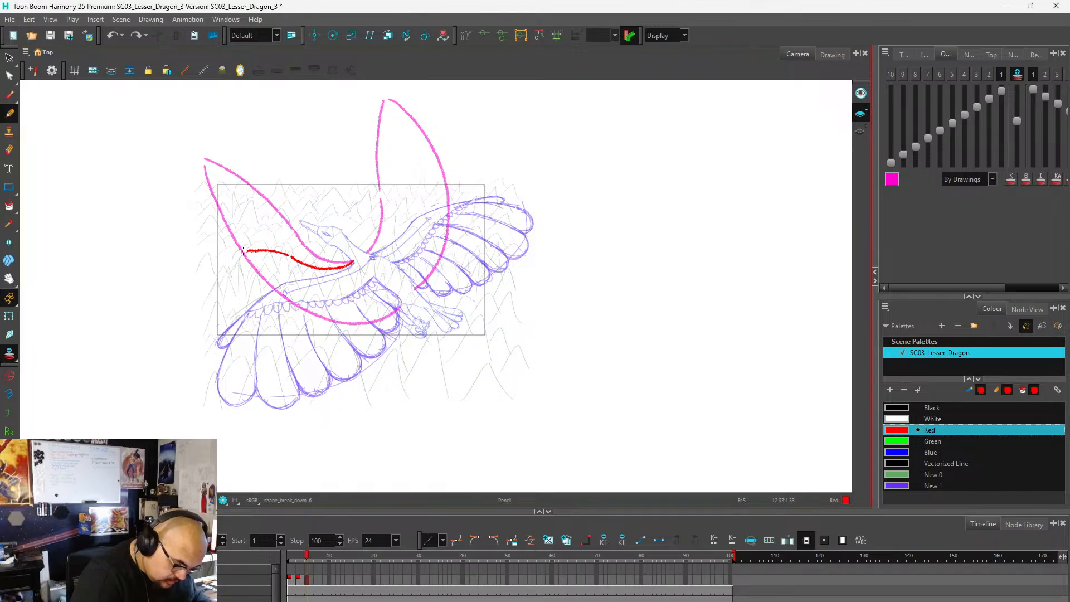
Extend the left wing's leading edge on frame 5 outward and down, and sketch a curled tip at its end.
{"action": "left_click_drag", "start_coordinate": [246, 251], "coordinate": [214, 240]}
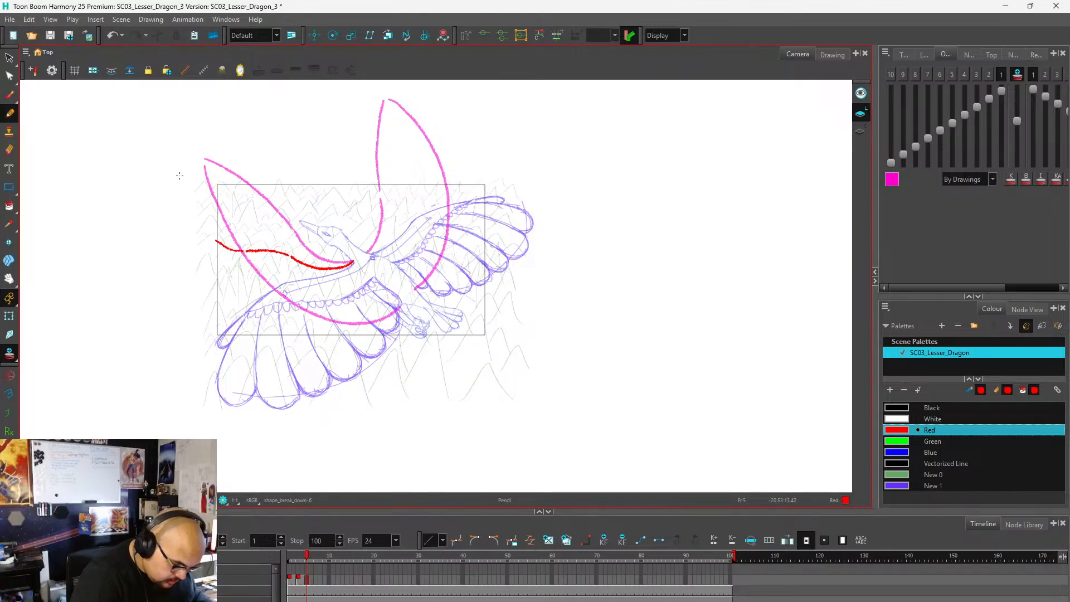
{"action": "key", "text": "ctrl+z"}
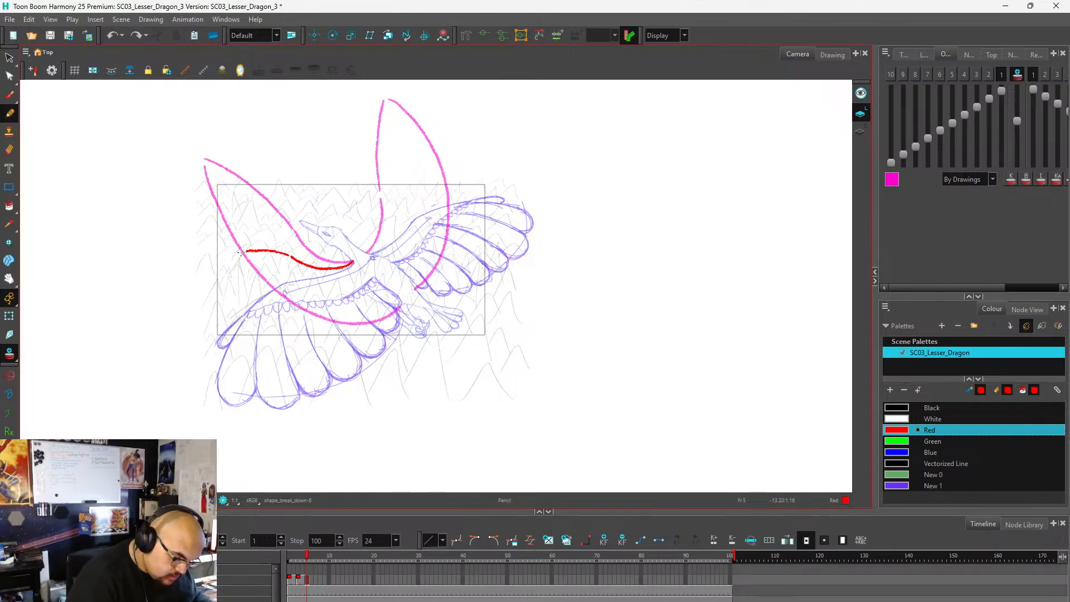
{"action": "mouse_move", "coordinate": [241, 253]}
{"action": "left_mouse_down"}
{"action": "mouse_move", "coordinate": [200, 267]}
{"action": "mouse_move", "coordinate": [227, 260]}
{"action": "mouse_move", "coordinate": [206, 283]}
{"action": "mouse_move", "coordinate": [242, 254]}
{"action": "mouse_move", "coordinate": [182, 288]}
{"action": "left_mouse_up"}
{"action": "key", "text": "ctrl+z"}
{"action": "key", "text": "ctrl+z"}
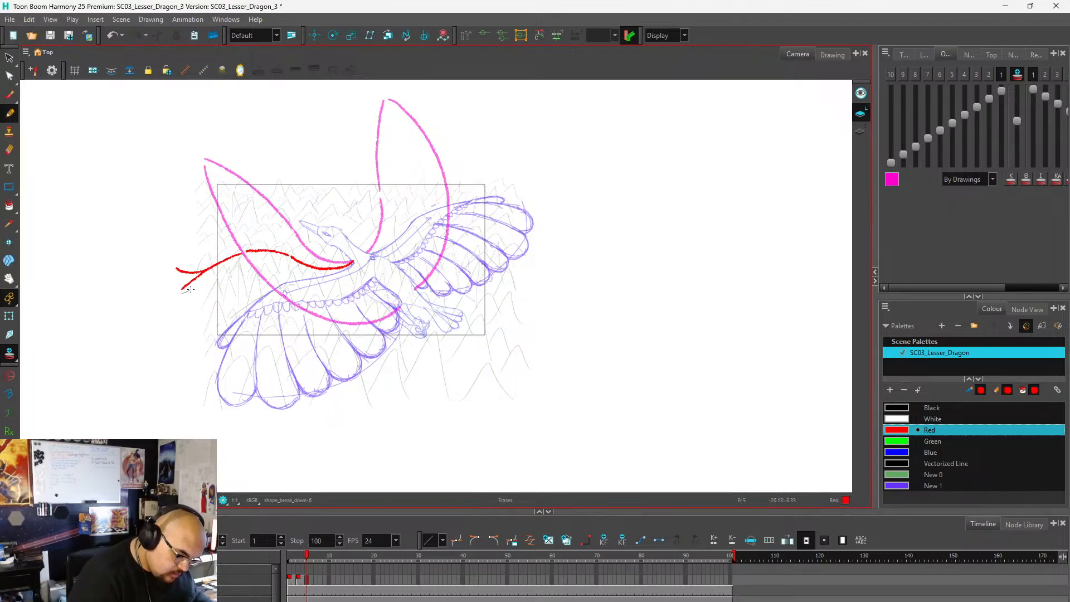
Erase the stray lower stroke at the left wing's curled tip on frame 5, setting the eraser to the Medium Eraser 50 preset.
{"action": "left_click_drag", "start_coordinate": [191, 289], "coordinate": [192, 283]}
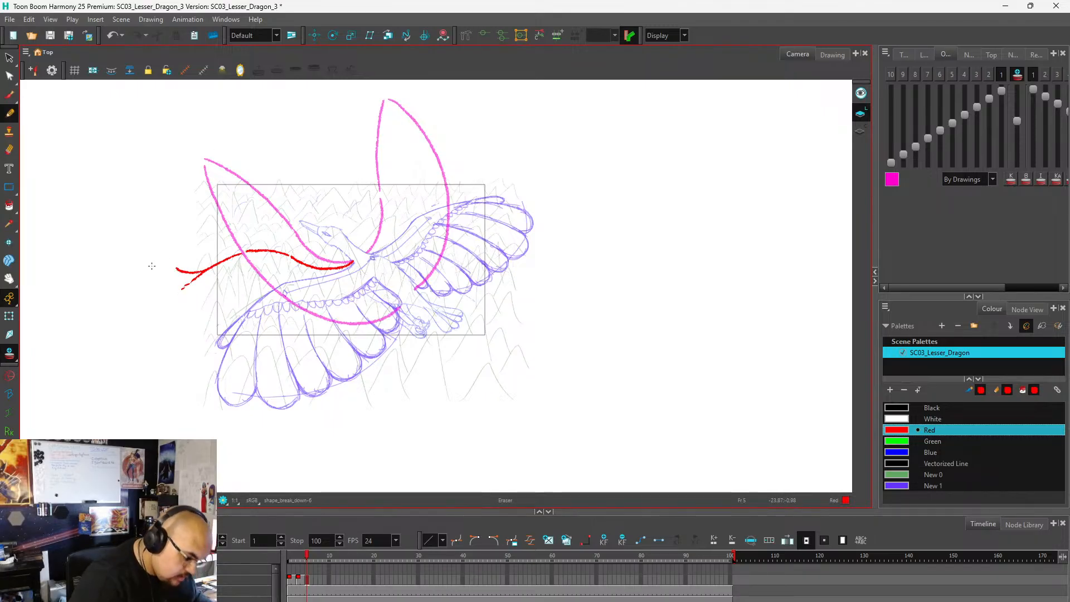
{"action": "left_click", "coordinate": [12, 151]}
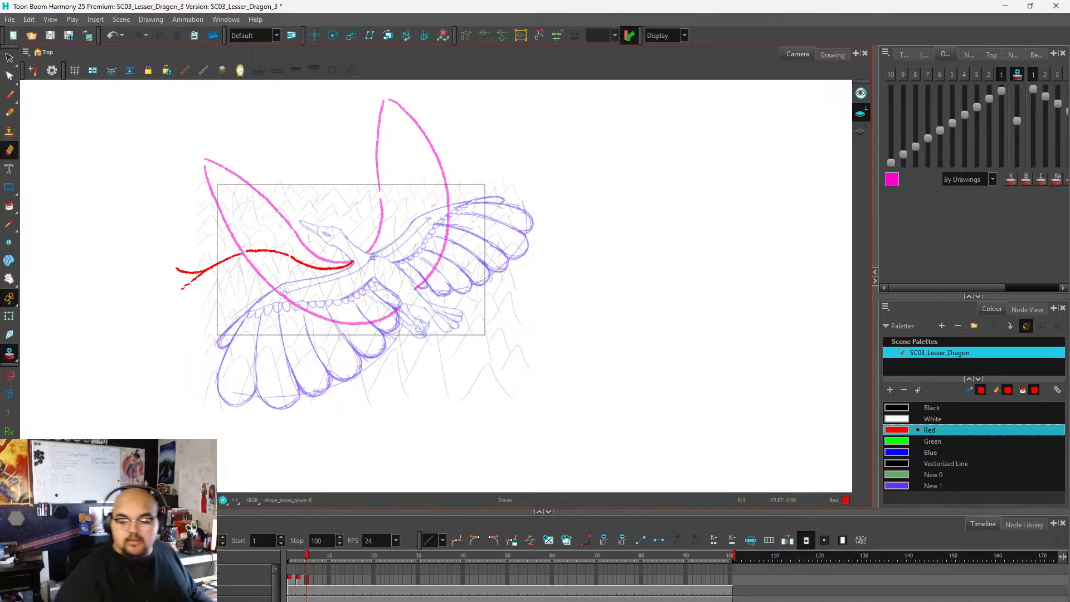
{"action": "left_click", "coordinate": [904, 54]}
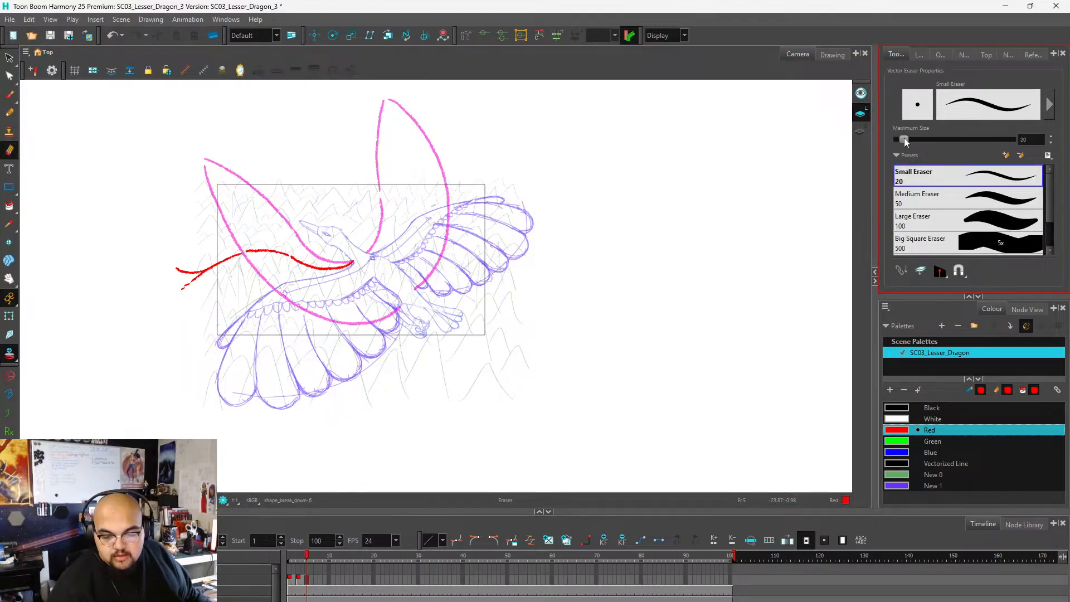
{"action": "left_click", "coordinate": [926, 198]}
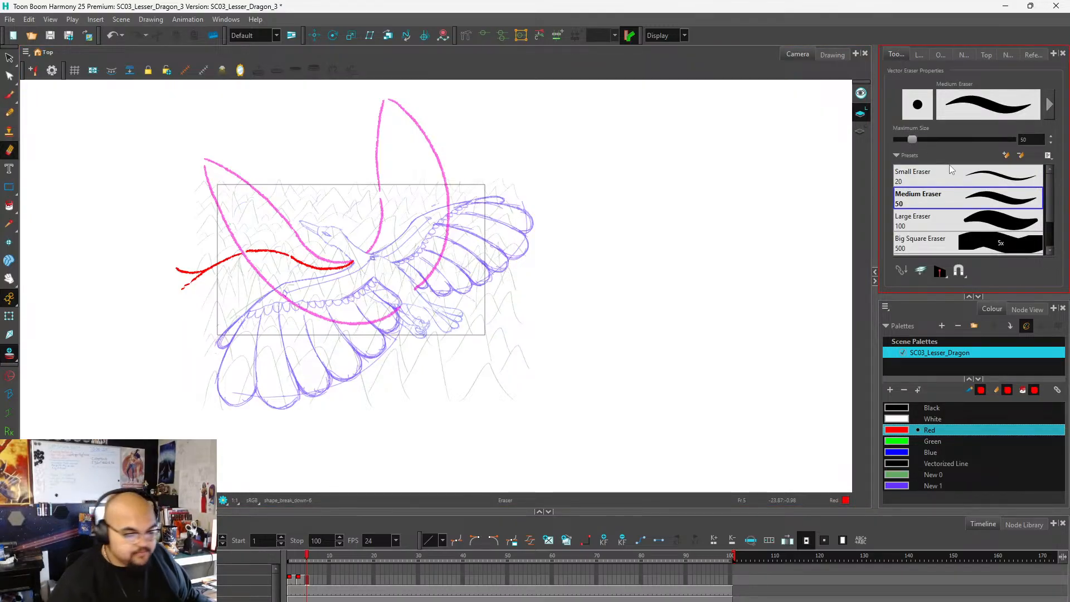
{"action": "left_click", "coordinate": [11, 114]}
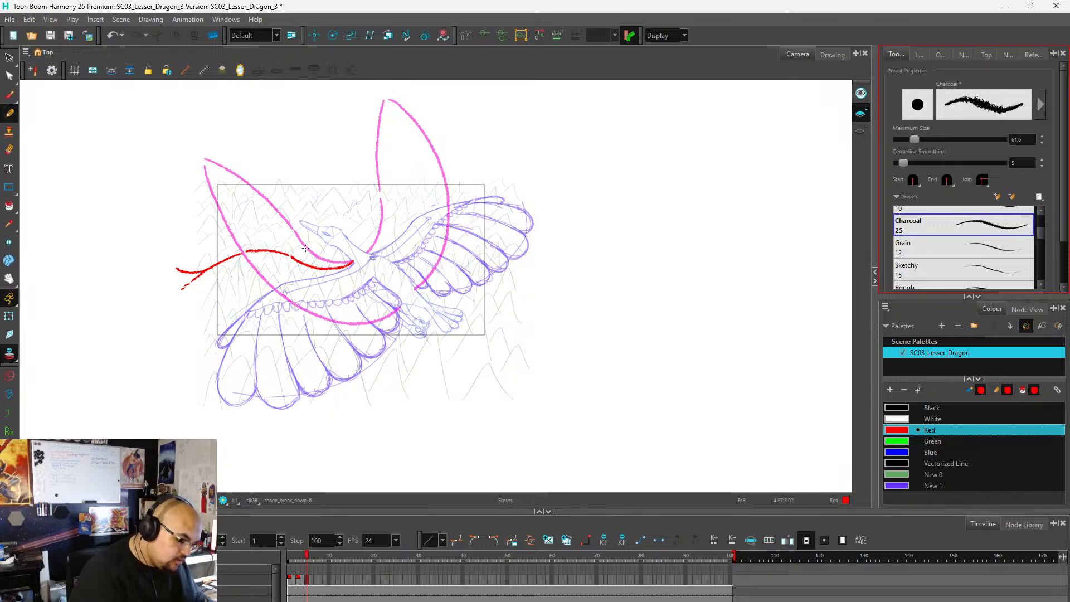
{"action": "mouse_move", "coordinate": [178, 281]}
{"action": "left_mouse_down"}
{"action": "mouse_move", "coordinate": [207, 274]}
{"action": "mouse_move", "coordinate": [195, 277]}
{"action": "left_mouse_up"}
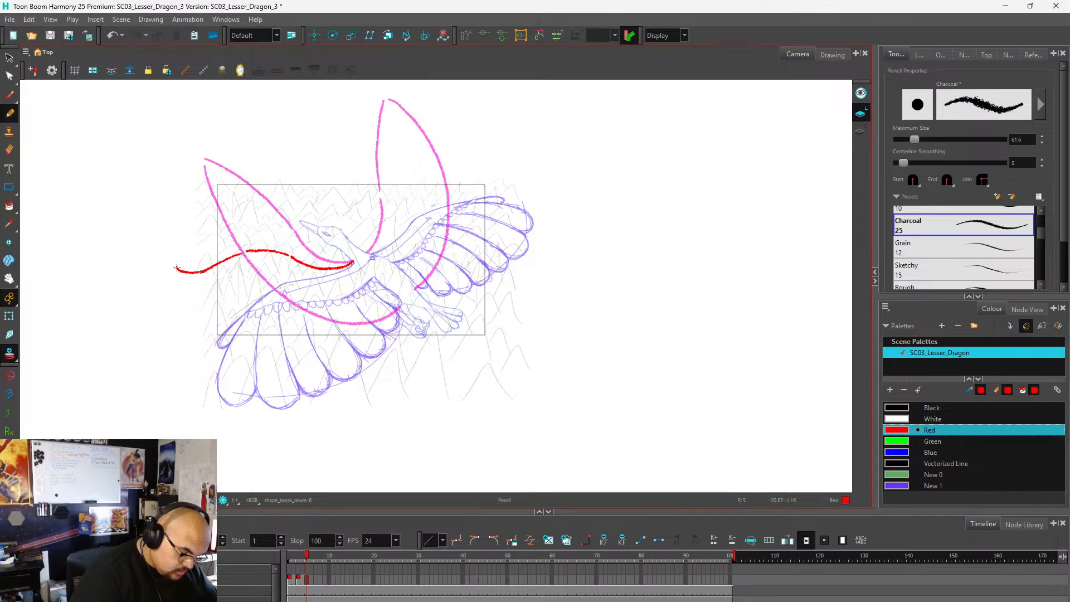
{"action": "left_click_drag", "start_coordinate": [177, 270], "coordinate": [185, 266]}
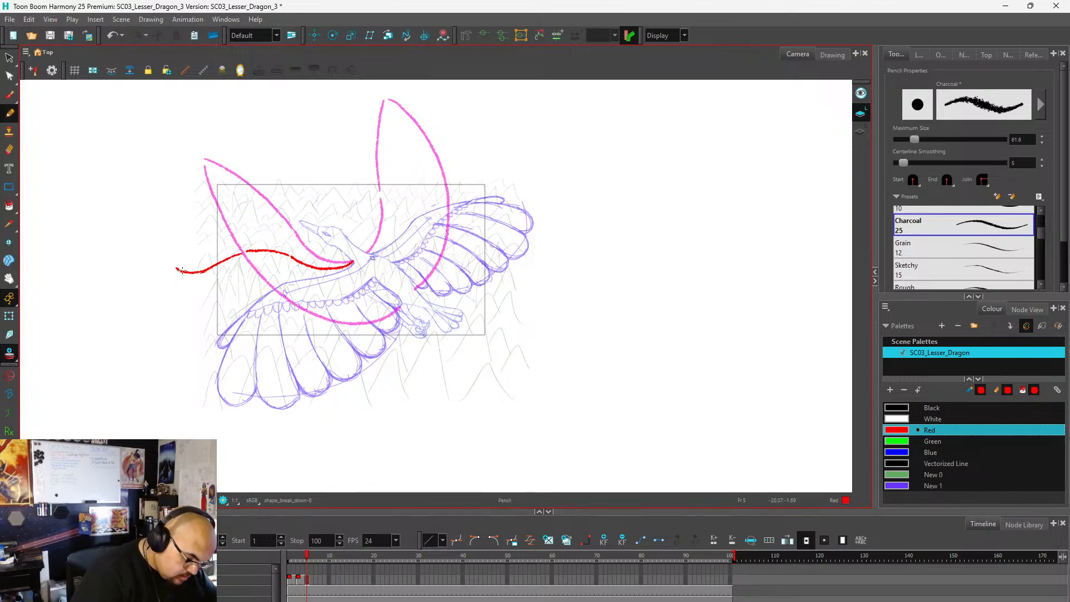
{"action": "key", "text": "ctrl+z"}
{"action": "left_click_drag", "start_coordinate": [184, 269], "coordinate": [199, 266]}
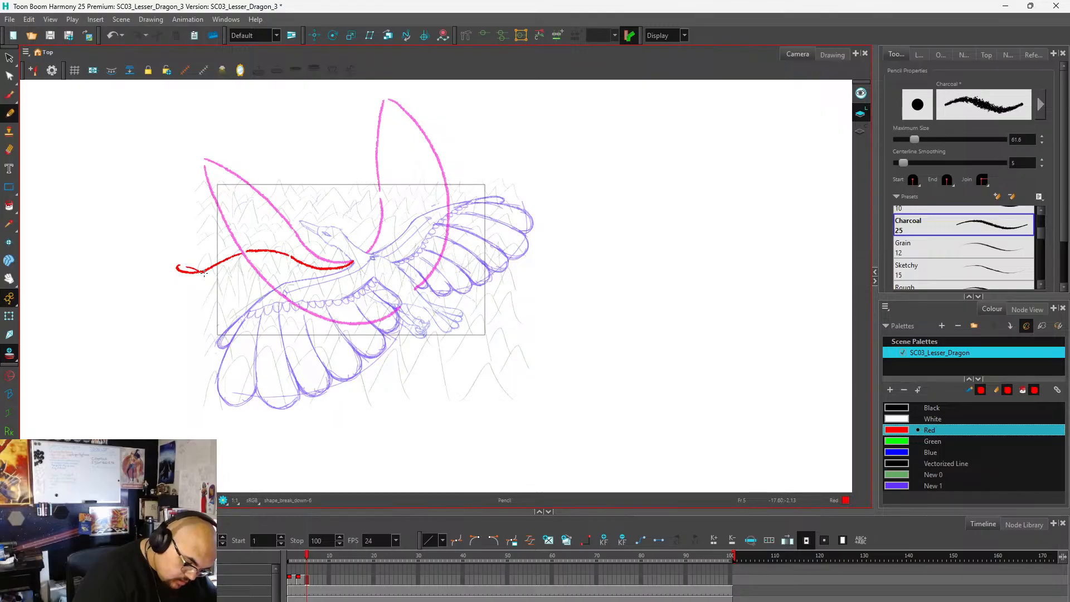
{"action": "mouse_move", "coordinate": [210, 278]}
{"action": "left_mouse_down"}
{"action": "mouse_move", "coordinate": [281, 317]}
{"action": "mouse_move", "coordinate": [345, 329]}
{"action": "mouse_move", "coordinate": [380, 320]}
{"action": "mouse_move", "coordinate": [397, 305]}
{"action": "left_mouse_up"}
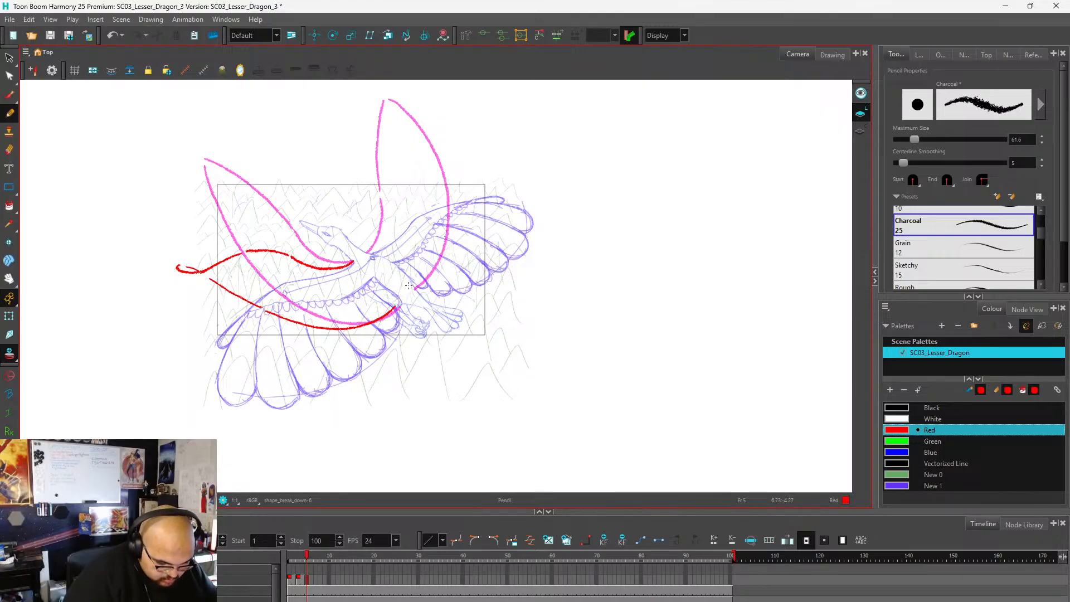
{"action": "key", "text": "ctrl+z"}
{"action": "key", "text": "ctrl+z"}
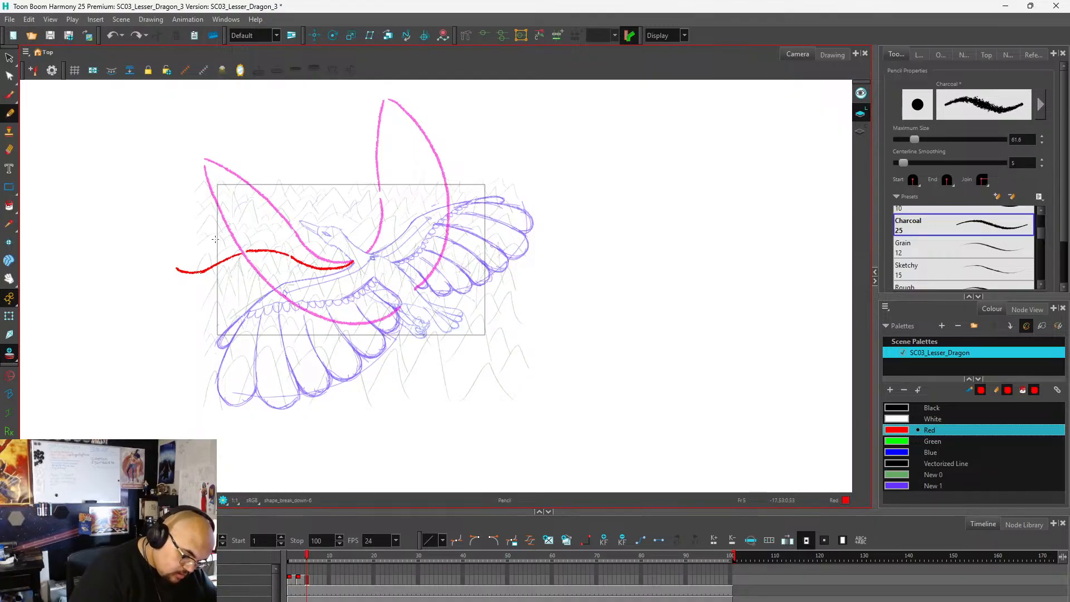
Draw the left wing's trailing edge on frame 5 as a deep curve from the body below the tail base out to the wing tip.
{"action": "mouse_move", "coordinate": [400, 306]}
{"action": "left_mouse_down"}
{"action": "mouse_move", "coordinate": [331, 338]}
{"action": "mouse_move", "coordinate": [258, 327]}
{"action": "left_mouse_up"}
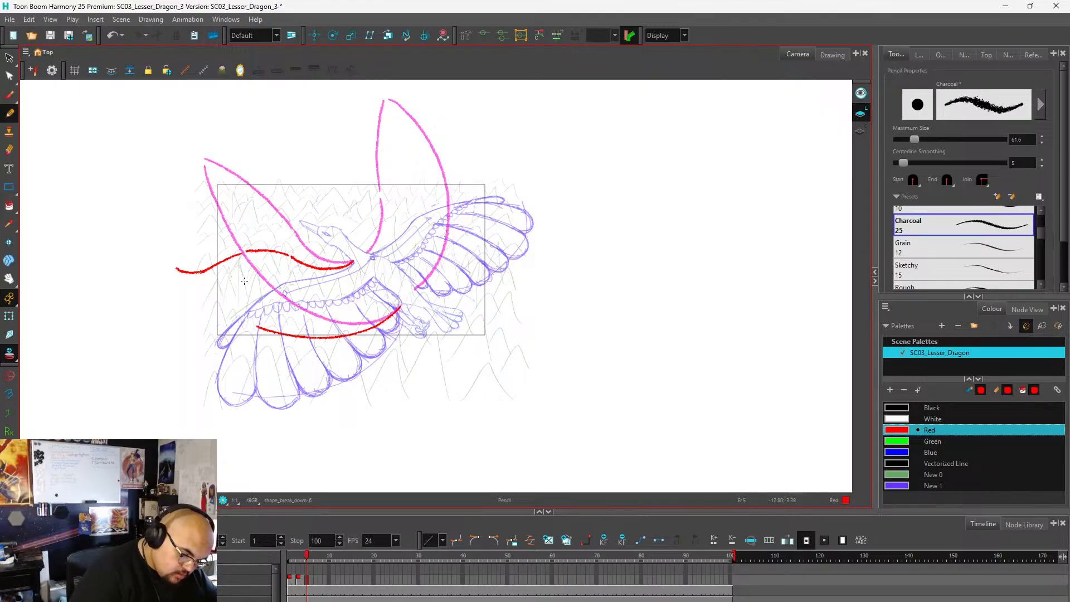
{"action": "key", "text": "ctrl+z"}
{"action": "mouse_move", "coordinate": [398, 308]}
{"action": "left_mouse_down"}
{"action": "mouse_move", "coordinate": [347, 348]}
{"action": "mouse_move", "coordinate": [281, 349]}
{"action": "mouse_move", "coordinate": [217, 318]}
{"action": "mouse_move", "coordinate": [178, 274]}
{"action": "mouse_move", "coordinate": [193, 298]}
{"action": "left_mouse_up"}
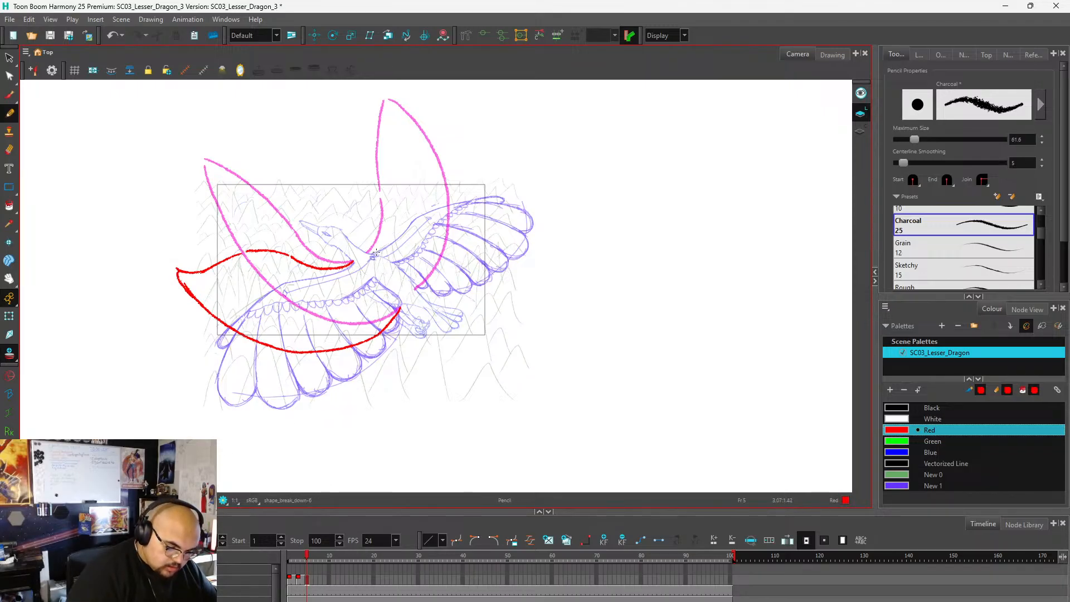
Draw the right wing's leading edge in red on frame 5 from the shoulder up to the wrist, redoing strokes that miss the curve.
{"action": "left_click_drag", "start_coordinate": [368, 252], "coordinate": [395, 209]}
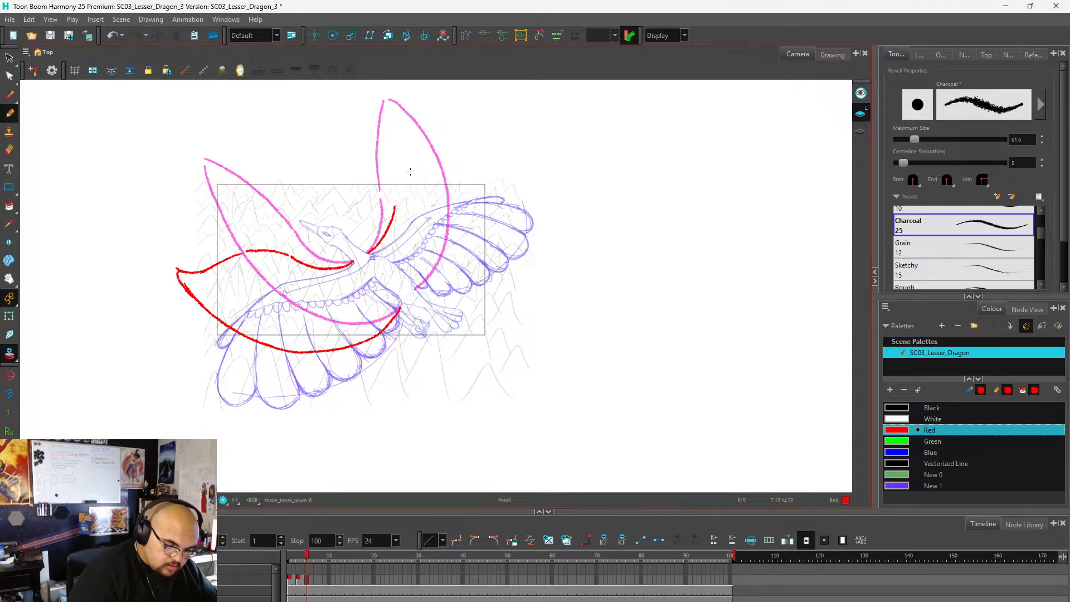
{"action": "key", "text": "ctrl+z"}
{"action": "mouse_move", "coordinate": [369, 253]}
{"action": "left_mouse_down"}
{"action": "mouse_move", "coordinate": [416, 188]}
{"action": "mouse_move", "coordinate": [479, 163]}
{"action": "left_mouse_up"}
{"action": "key", "text": "ctrl+z"}
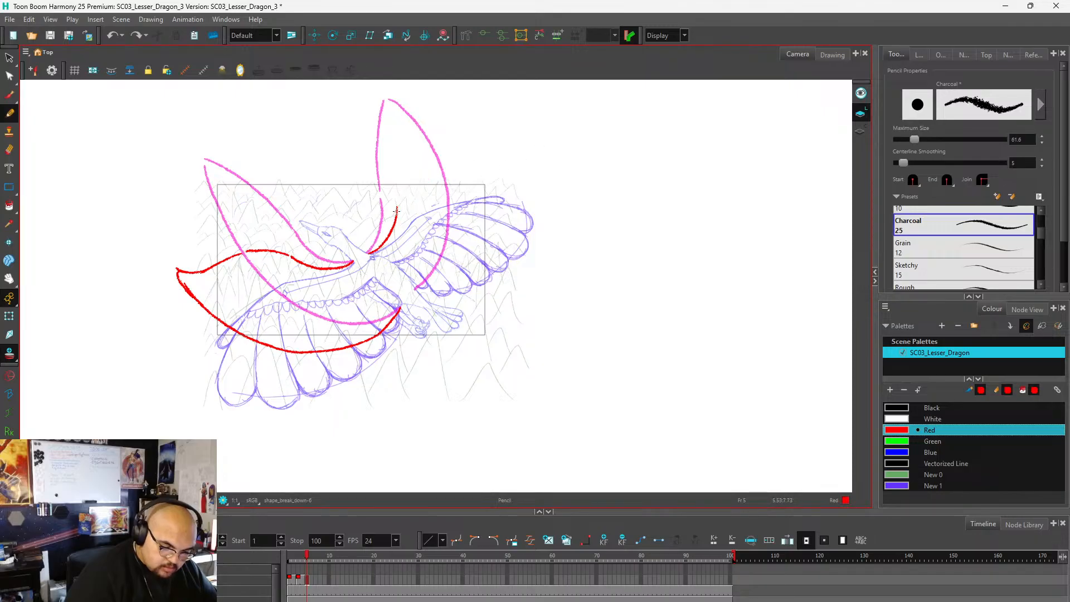
{"action": "mouse_move", "coordinate": [398, 207]}
{"action": "left_mouse_down"}
{"action": "mouse_move", "coordinate": [439, 183]}
{"action": "mouse_move", "coordinate": [408, 194]}
{"action": "mouse_move", "coordinate": [439, 178]}
{"action": "mouse_move", "coordinate": [430, 181]}
{"action": "mouse_move", "coordinate": [504, 170]}
{"action": "left_mouse_up"}
{"action": "key", "text": "ctrl+z"}
Extend the right wing's outline on frame 5 to a raised pointed tip and curve its trailing edge back to the body.
{"action": "key", "text": "ctrl+z"}
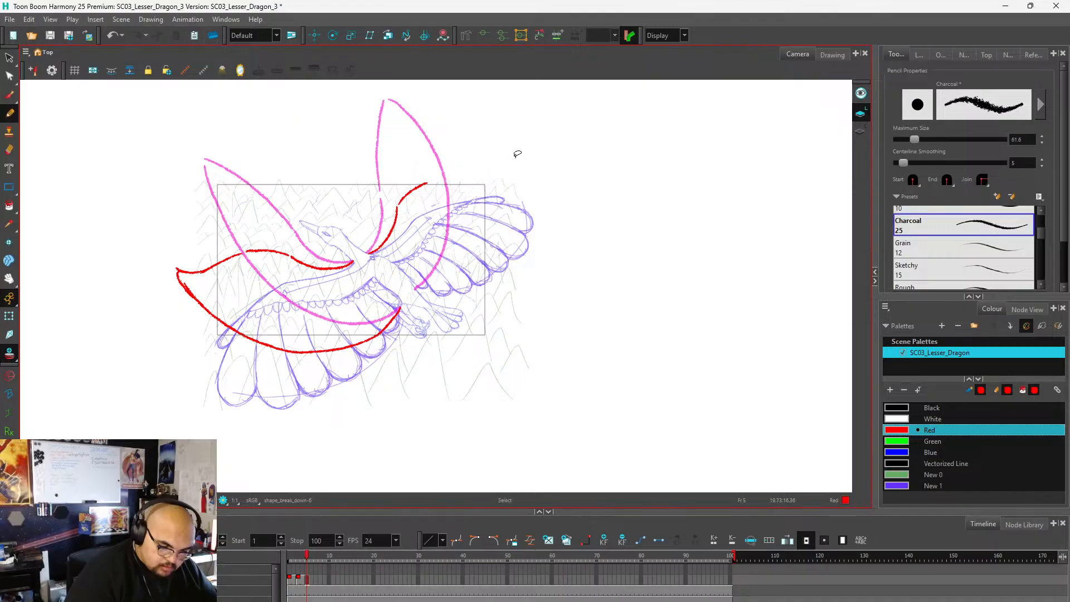
{"action": "mouse_move", "coordinate": [428, 184]}
{"action": "left_mouse_down"}
{"action": "mouse_move", "coordinate": [497, 145]}
{"action": "mouse_move", "coordinate": [517, 177]}
{"action": "mouse_move", "coordinate": [504, 231]}
{"action": "mouse_move", "coordinate": [469, 271]}
{"action": "mouse_move", "coordinate": [418, 289]}
{"action": "mouse_move", "coordinate": [467, 269]}
{"action": "mouse_move", "coordinate": [506, 223]}
{"action": "mouse_move", "coordinate": [509, 170]}
{"action": "mouse_move", "coordinate": [497, 146]}
{"action": "mouse_move", "coordinate": [514, 177]}
{"action": "mouse_move", "coordinate": [486, 249]}
{"action": "mouse_move", "coordinate": [417, 289]}
{"action": "left_mouse_up"}
{"action": "key", "text": "ctrl+z"}
{"action": "key", "text": "ctrl+z"}
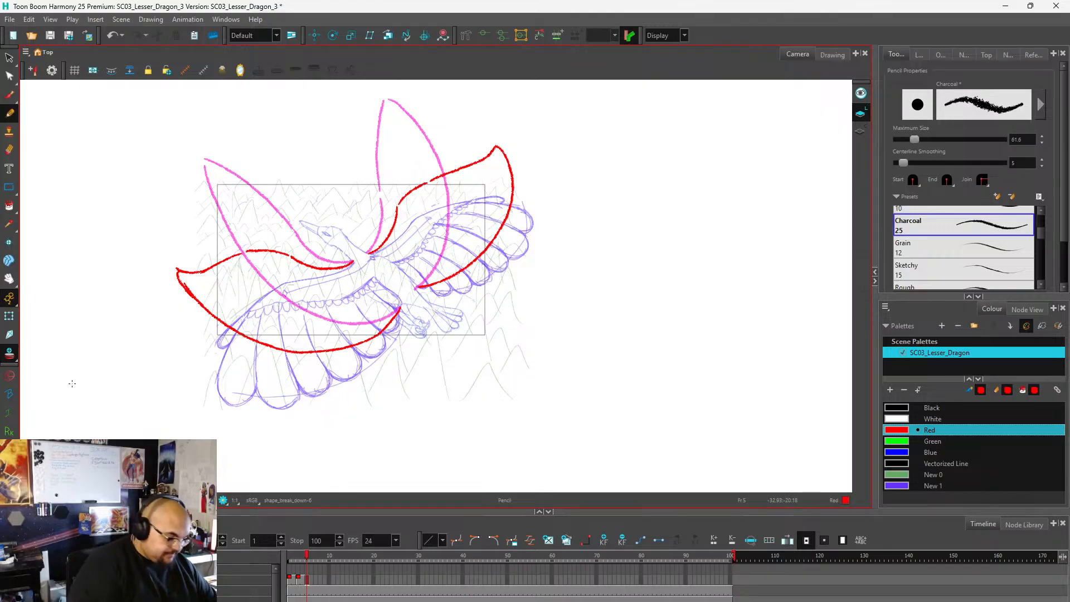
Hold the frame 5 drawing through frame 6 and scrub back over the frames to check the flap.
{"action": "left_click", "coordinate": [311, 580]}
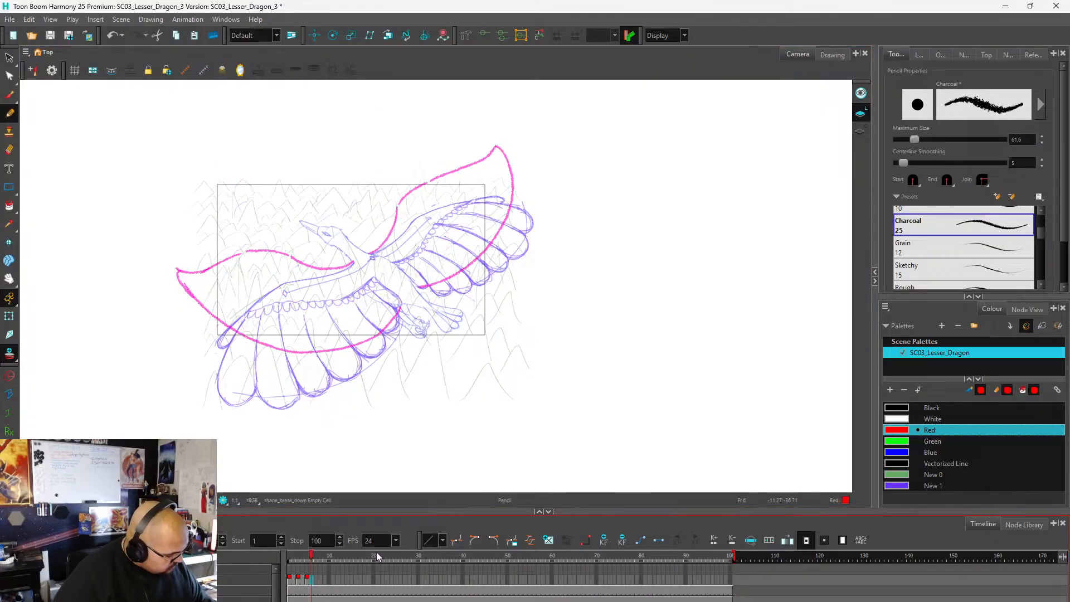
{"action": "key", "text": "ctrl+v"}
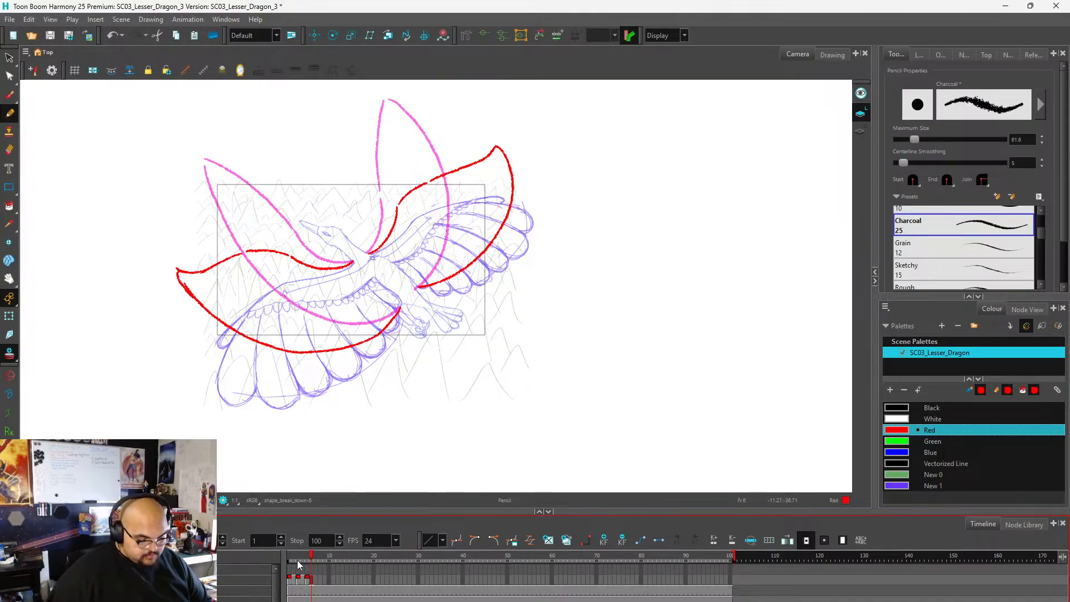
{"action": "mouse_move", "coordinate": [312, 555]}
{"action": "left_mouse_down"}
{"action": "mouse_move", "coordinate": [273, 562]}
{"action": "mouse_move", "coordinate": [310, 561]}
{"action": "mouse_move", "coordinate": [276, 574]}
{"action": "mouse_move", "coordinate": [323, 579]}
{"action": "mouse_move", "coordinate": [310, 580]}
{"action": "left_mouse_up"}
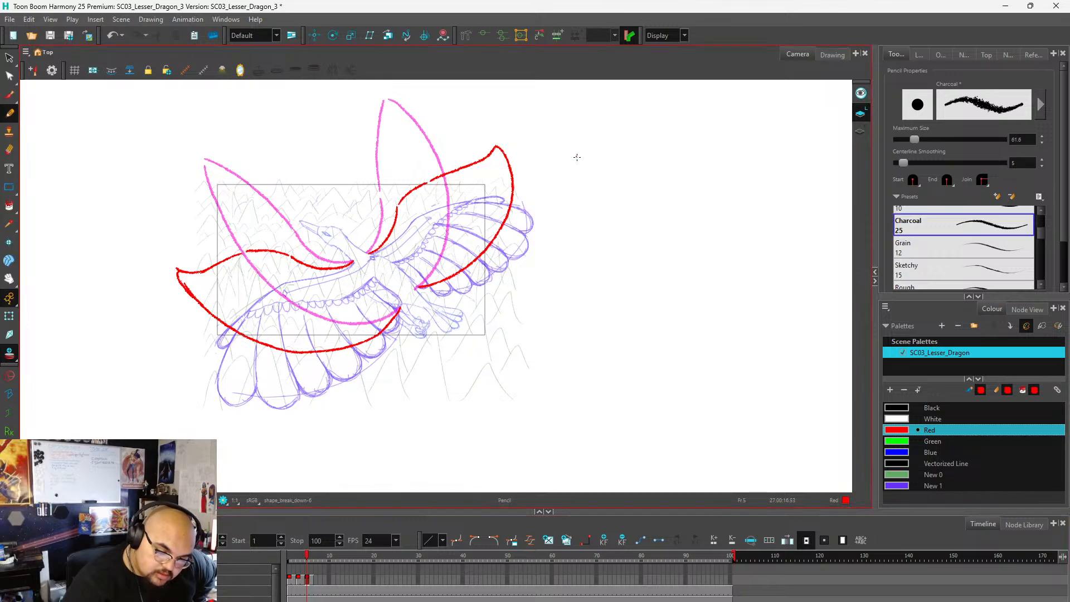
Write the red heading "DOWN DRAWINGS" in the empty area beside the dragon on frame 5.
{"action": "mouse_move", "coordinate": [576, 151]}
{"action": "left_mouse_down"}
{"action": "mouse_move", "coordinate": [576, 171]}
{"action": "mouse_move", "coordinate": [597, 165]}
{"action": "left_mouse_up"}
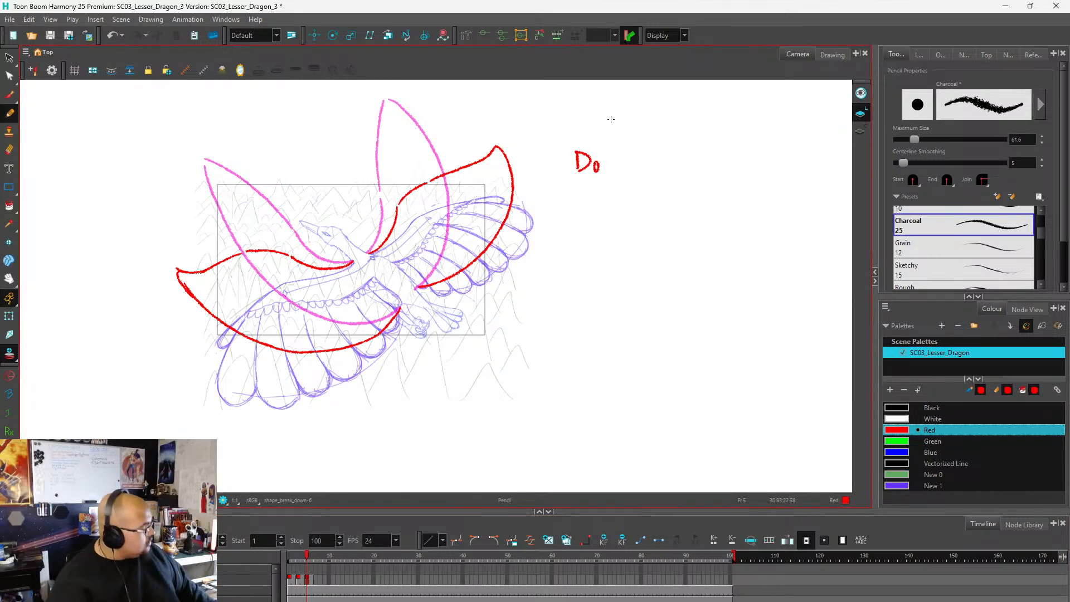
{"action": "key", "text": "ctrl+z"}
{"action": "mouse_move", "coordinate": [604, 152]}
{"action": "left_mouse_down"}
{"action": "mouse_move", "coordinate": [594, 166]}
{"action": "mouse_move", "coordinate": [624, 151]}
{"action": "mouse_move", "coordinate": [635, 168]}
{"action": "mouse_move", "coordinate": [640, 151]}
{"action": "mouse_move", "coordinate": [660, 150]}
{"action": "mouse_move", "coordinate": [651, 169]}
{"action": "mouse_move", "coordinate": [672, 159]}
{"action": "mouse_move", "coordinate": [679, 168]}
{"action": "left_mouse_up"}
{"action": "mouse_move", "coordinate": [684, 168]}
{"action": "left_mouse_down"}
{"action": "mouse_move", "coordinate": [690, 147]}
{"action": "mouse_move", "coordinate": [696, 167]}
{"action": "left_mouse_up"}
{"action": "left_click_drag", "start_coordinate": [685, 160], "coordinate": [700, 154]}
{"action": "mouse_move", "coordinate": [707, 160]}
{"action": "left_mouse_down"}
{"action": "mouse_move", "coordinate": [719, 144]}
{"action": "mouse_move", "coordinate": [720, 166]}
{"action": "left_mouse_up"}
{"action": "mouse_move", "coordinate": [713, 149]}
{"action": "left_mouse_down"}
{"action": "mouse_move", "coordinate": [734, 146]}
{"action": "mouse_move", "coordinate": [725, 169]}
{"action": "mouse_move", "coordinate": [749, 142]}
{"action": "mouse_move", "coordinate": [772, 161]}
{"action": "left_mouse_up"}
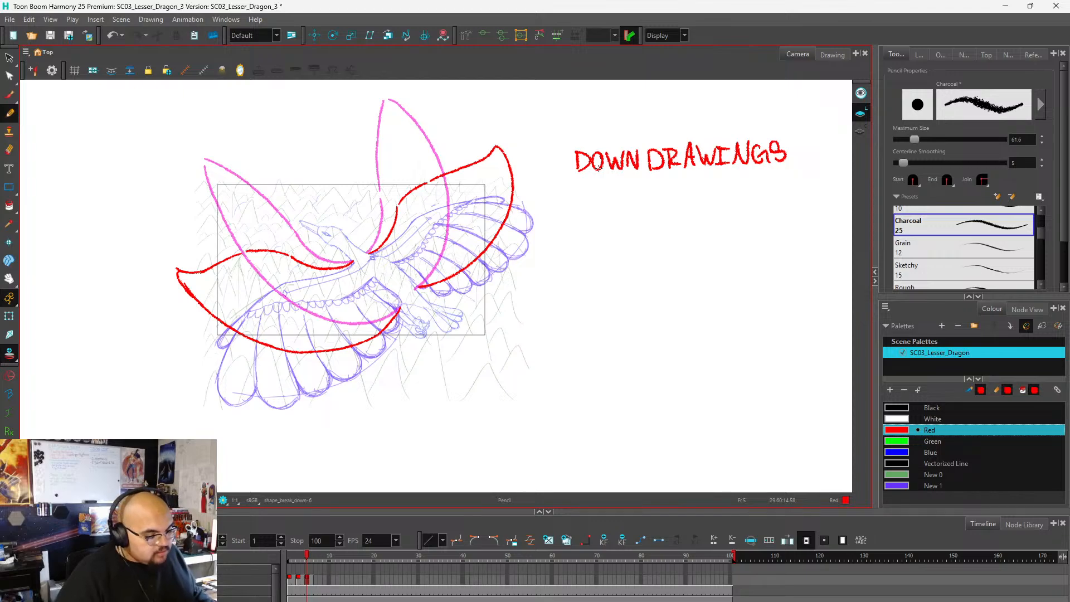
Draw a timing chart line under the heading from a circled 1 to a circled 8, with a tick at each end.
{"action": "mouse_move", "coordinate": [578, 193]}
{"action": "left_mouse_down"}
{"action": "mouse_move", "coordinate": [591, 203]}
{"action": "mouse_move", "coordinate": [808, 187]}
{"action": "left_mouse_up"}
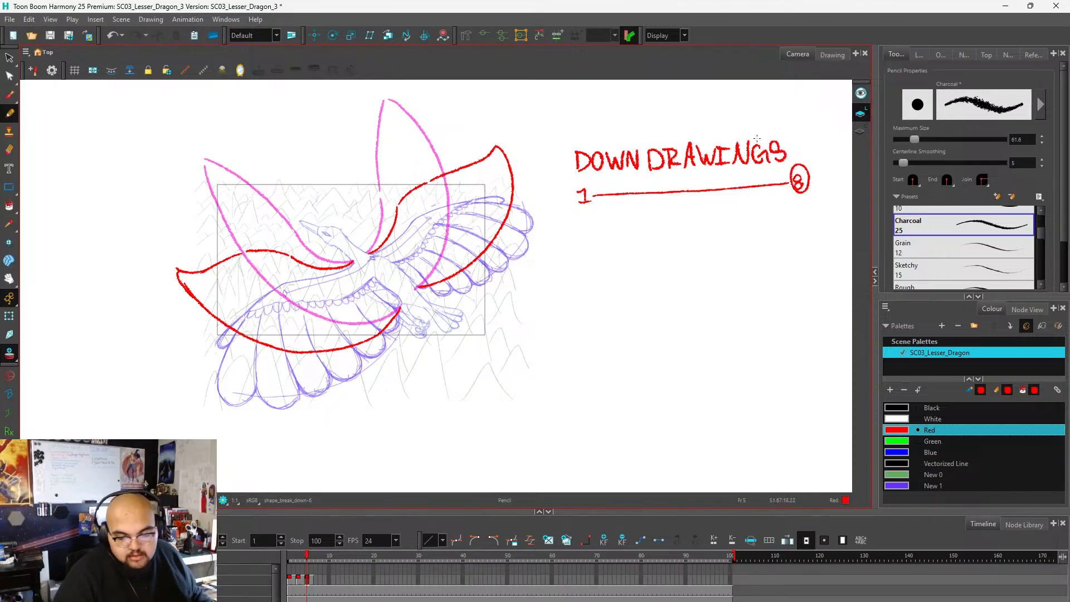
{"action": "mouse_move", "coordinate": [592, 182]}
{"action": "left_mouse_down"}
{"action": "mouse_move", "coordinate": [579, 179]}
{"action": "mouse_move", "coordinate": [595, 210]}
{"action": "mouse_move", "coordinate": [593, 191]}
{"action": "left_mouse_up"}
{"action": "key", "text": "ctrl+z"}
{"action": "mouse_move", "coordinate": [784, 190]}
{"action": "left_mouse_down"}
{"action": "mouse_move", "coordinate": [788, 201]}
{"action": "mouse_move", "coordinate": [789, 175]}
{"action": "left_mouse_up"}
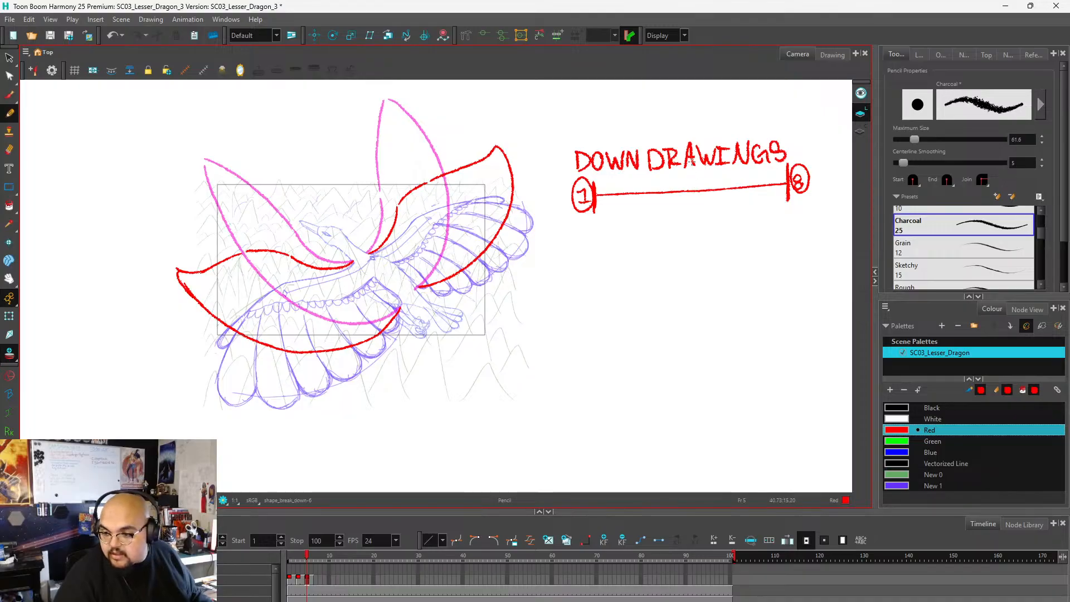
Mark the timing chart's midpoint with a tick and draw two large arcs below, one spanning each half.
{"action": "mouse_move", "coordinate": [687, 178]}
{"action": "left_mouse_down"}
{"action": "mouse_move", "coordinate": [688, 190]}
{"action": "mouse_move", "coordinate": [689, 175]}
{"action": "left_mouse_up"}
{"action": "mouse_move", "coordinate": [593, 222]}
{"action": "left_mouse_down"}
{"action": "mouse_move", "coordinate": [636, 242]}
{"action": "mouse_move", "coordinate": [683, 221]}
{"action": "mouse_move", "coordinate": [712, 237]}
{"action": "mouse_move", "coordinate": [752, 235]}
{"action": "left_mouse_up"}
{"action": "key", "text": "ctrl+z"}
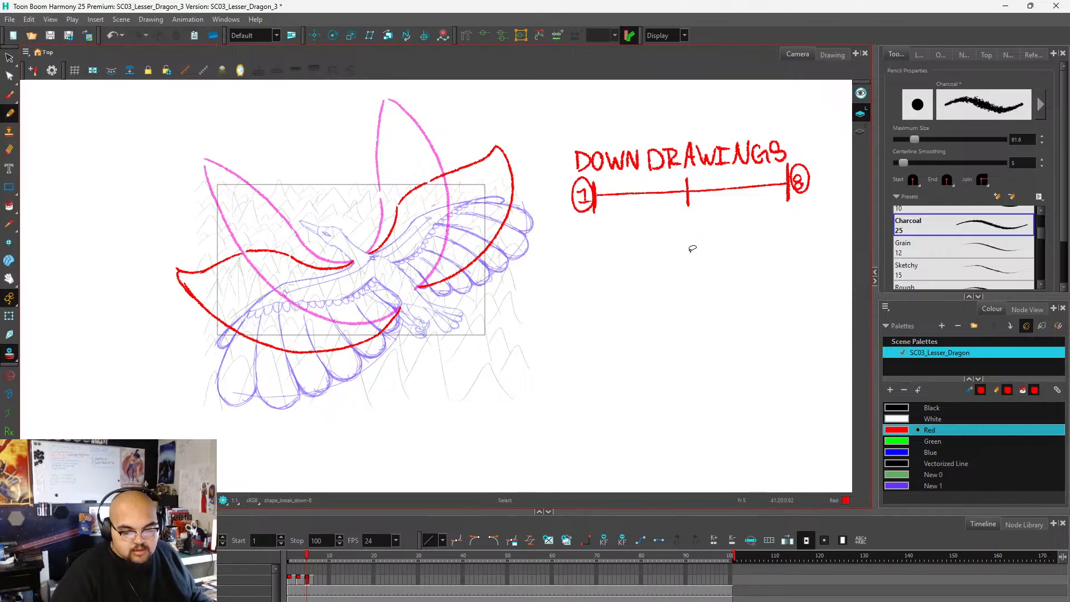
{"action": "mouse_move", "coordinate": [593, 222]}
{"action": "left_mouse_down"}
{"action": "mouse_move", "coordinate": [654, 245]}
{"action": "mouse_move", "coordinate": [688, 222]}
{"action": "mouse_move", "coordinate": [734, 234]}
{"action": "mouse_move", "coordinate": [789, 207]}
{"action": "left_mouse_up"}
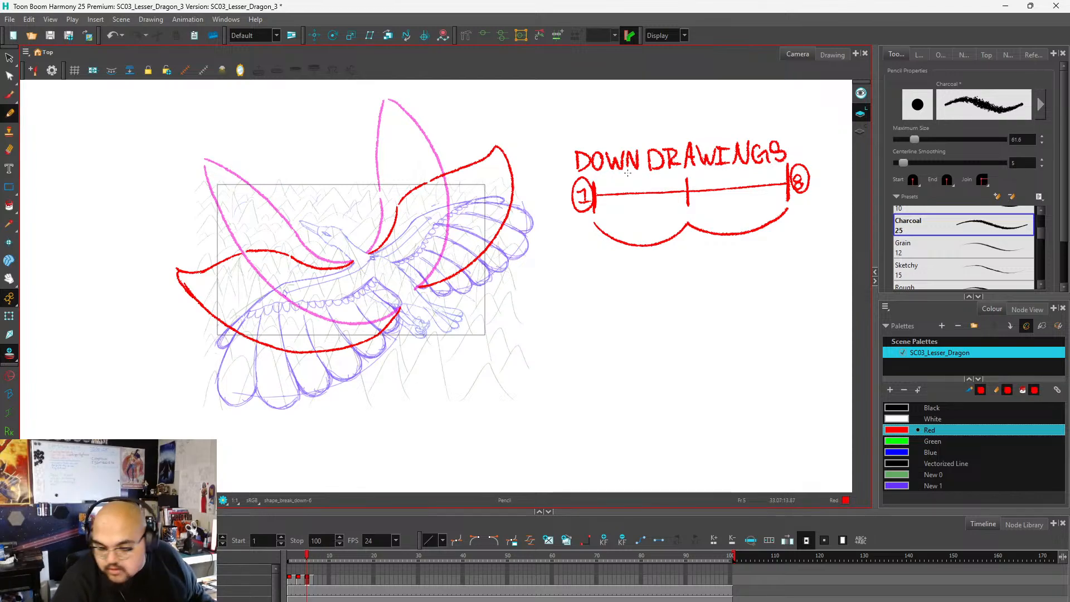
Add three ticks to the chart's first half and two to its second, and link the ticks with small arcs underneath.
{"action": "mouse_move", "coordinate": [605, 188]}
{"action": "left_mouse_down"}
{"action": "mouse_move", "coordinate": [607, 205]}
{"action": "mouse_move", "coordinate": [654, 205]}
{"action": "left_mouse_up"}
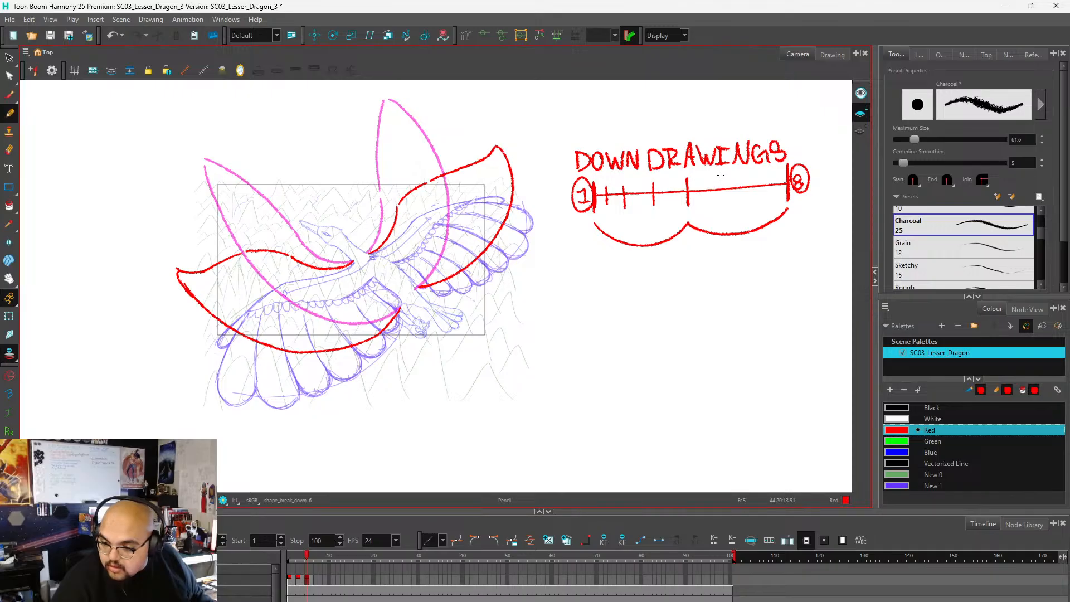
{"action": "left_click_drag", "start_coordinate": [720, 179], "coordinate": [722, 203]}
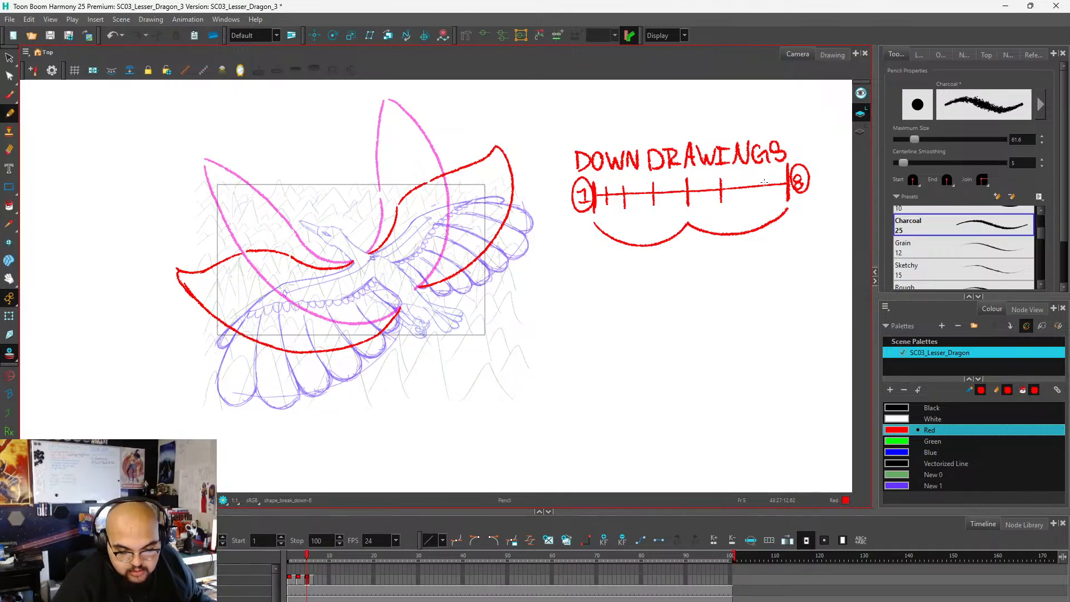
{"action": "key", "text": "ctrl+z"}
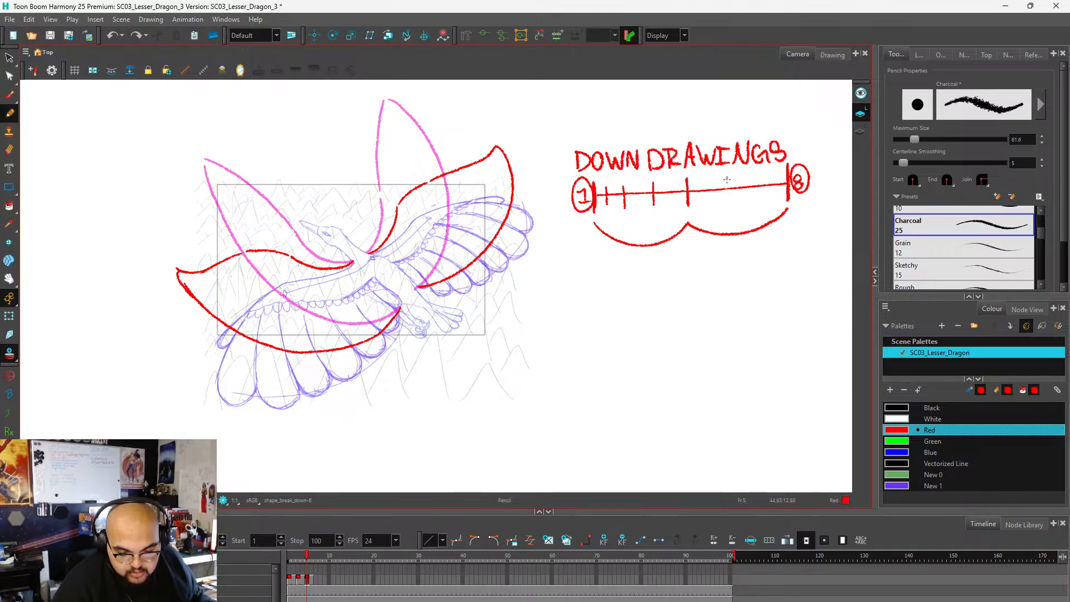
{"action": "mouse_move", "coordinate": [727, 179]}
{"action": "left_mouse_down"}
{"action": "mouse_move", "coordinate": [728, 198]}
{"action": "mouse_move", "coordinate": [770, 196]}
{"action": "left_mouse_up"}
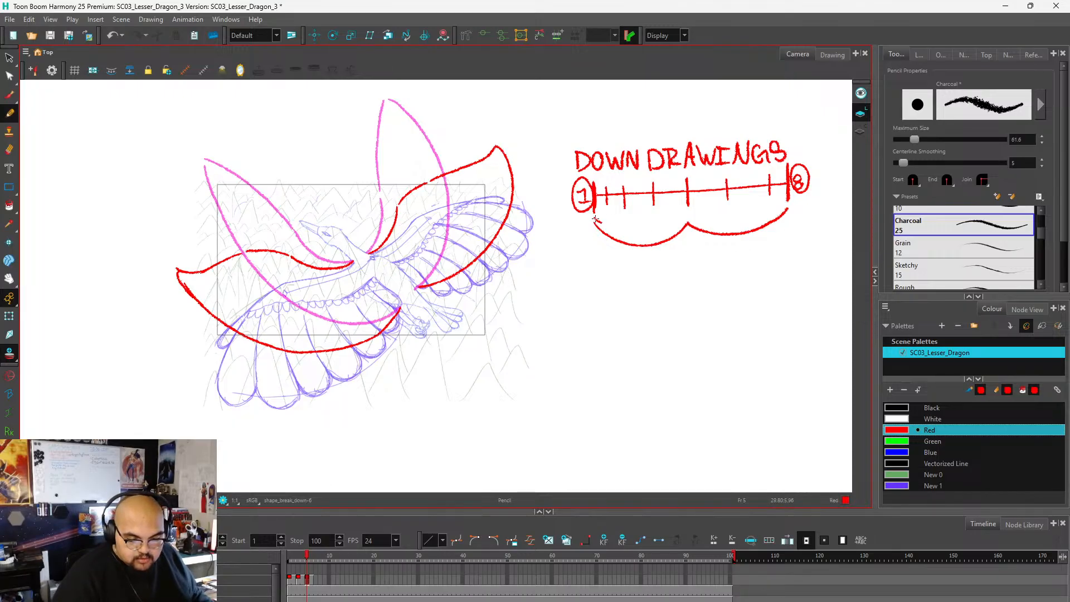
{"action": "mouse_move", "coordinate": [632, 223]}
{"action": "left_mouse_down"}
{"action": "mouse_move", "coordinate": [749, 216]}
{"action": "mouse_move", "coordinate": [788, 206]}
{"action": "left_mouse_up"}
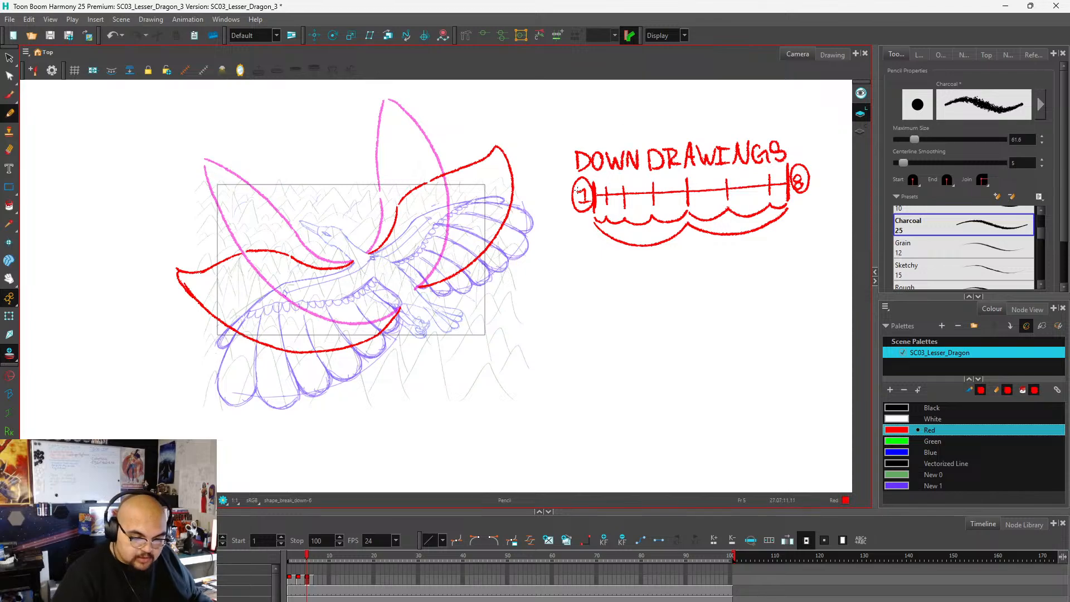
Number the timing chart's inner ticks 2, 3, 4, 5, 6 and 7.
{"action": "left_click_drag", "start_coordinate": [602, 176], "coordinate": [657, 177]}
{"action": "left_click_drag", "start_coordinate": [655, 172], "coordinate": [769, 172]}
{"action": "left_click_drag", "start_coordinate": [766, 167], "coordinate": [775, 167]}
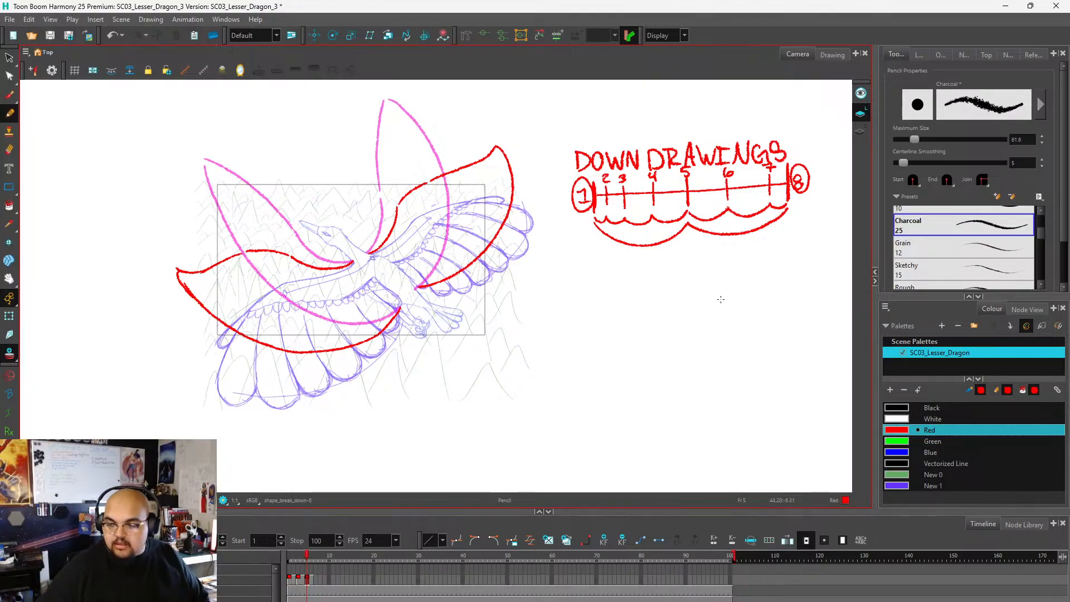
Shift the exposures from frame 3 onward so they start at frame 1, and delete the leftover wing-shape exposure at frames 7 and 8.
{"action": "left_click", "coordinate": [290, 580]}
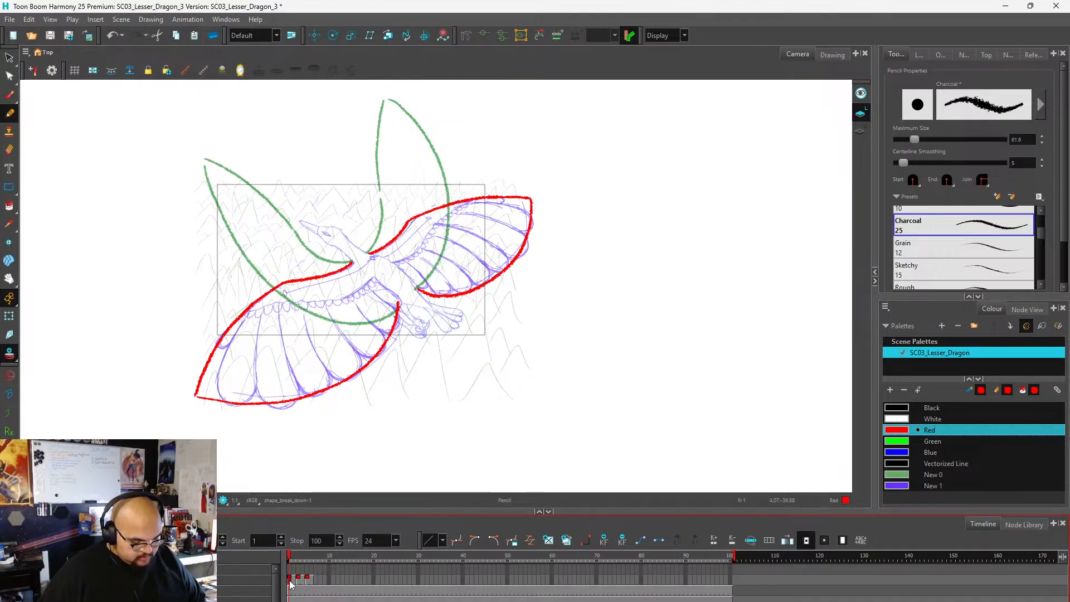
{"action": "left_click", "coordinate": [292, 580]}
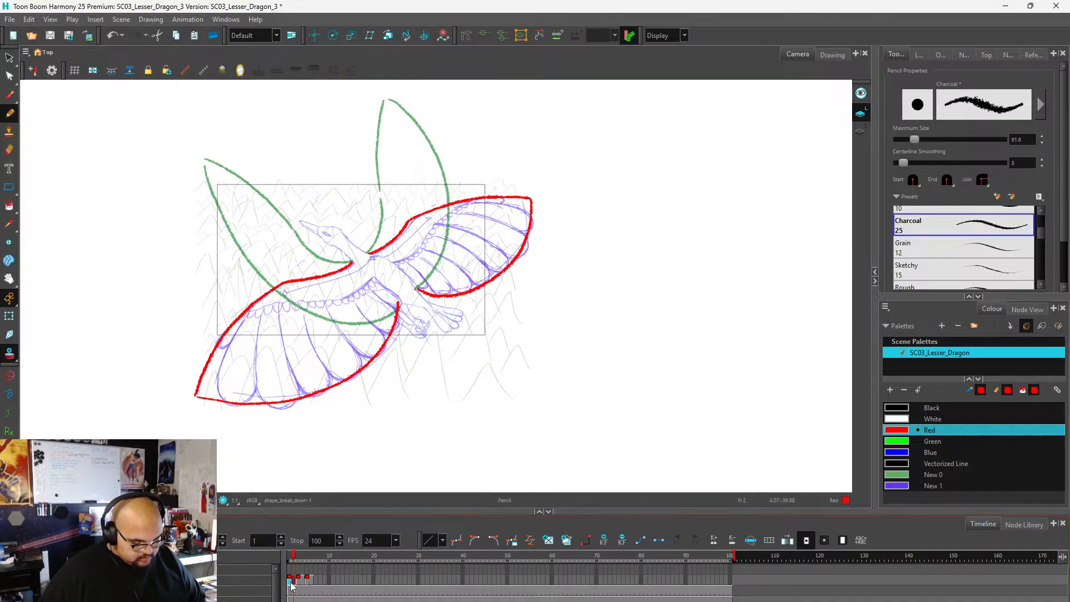
{"action": "left_click", "coordinate": [316, 582]}
{"action": "mouse_move", "coordinate": [300, 584]}
{"action": "left_mouse_down"}
{"action": "mouse_move", "coordinate": [321, 589]}
{"action": "mouse_move", "coordinate": [304, 585]}
{"action": "mouse_move", "coordinate": [299, 560]}
{"action": "mouse_move", "coordinate": [286, 561]}
{"action": "mouse_move", "coordinate": [315, 559]}
{"action": "left_mouse_up"}
{"action": "left_click", "coordinate": [303, 583]}
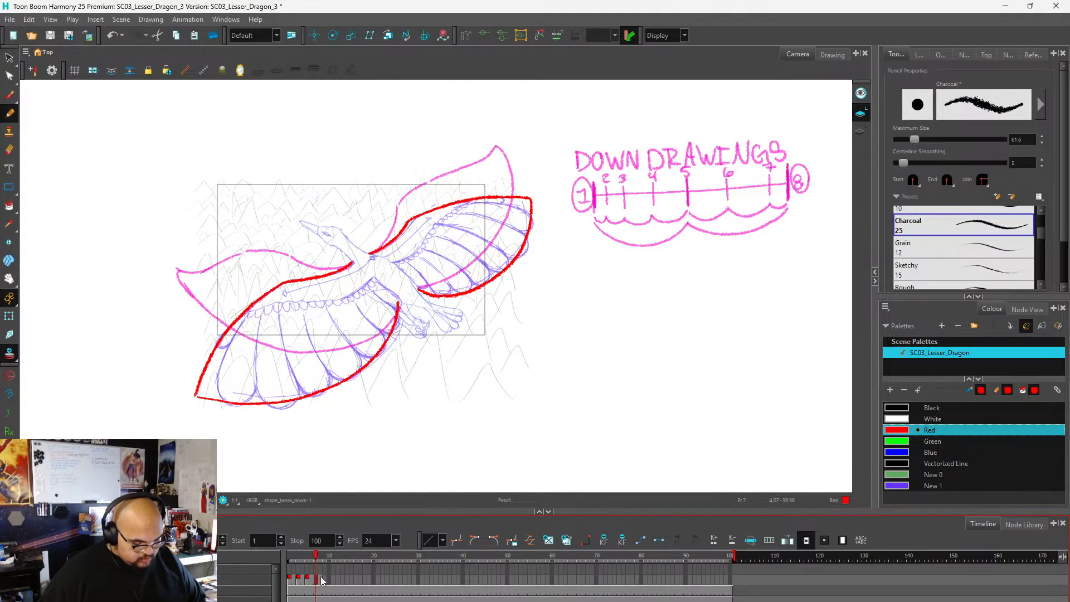
{"action": "left_click", "coordinate": [319, 580]}
{"action": "right_click", "coordinate": [319, 580]}
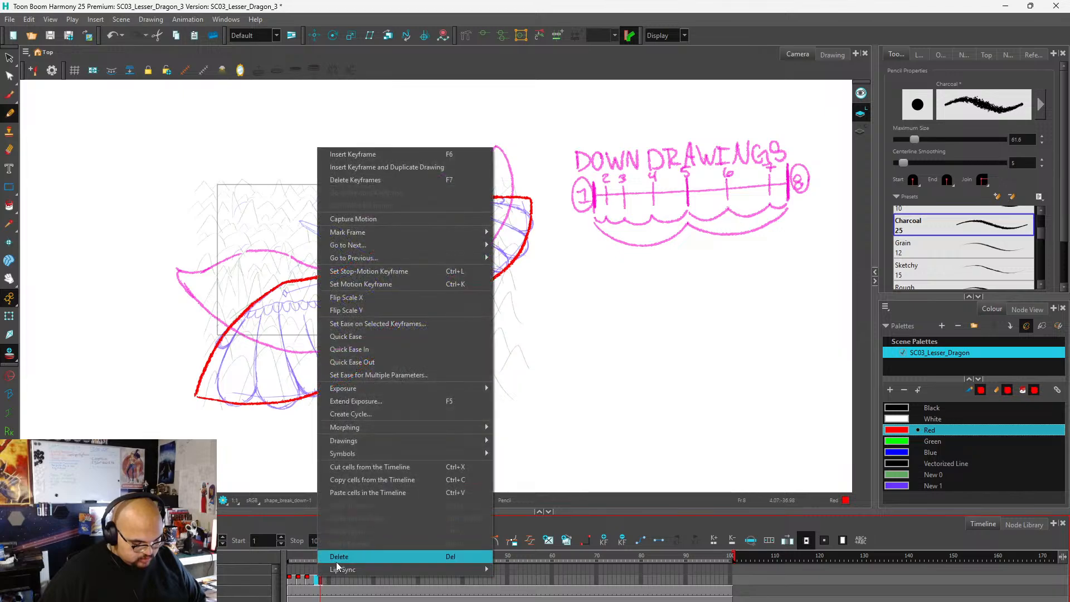
{"action": "left_click", "coordinate": [338, 562]}
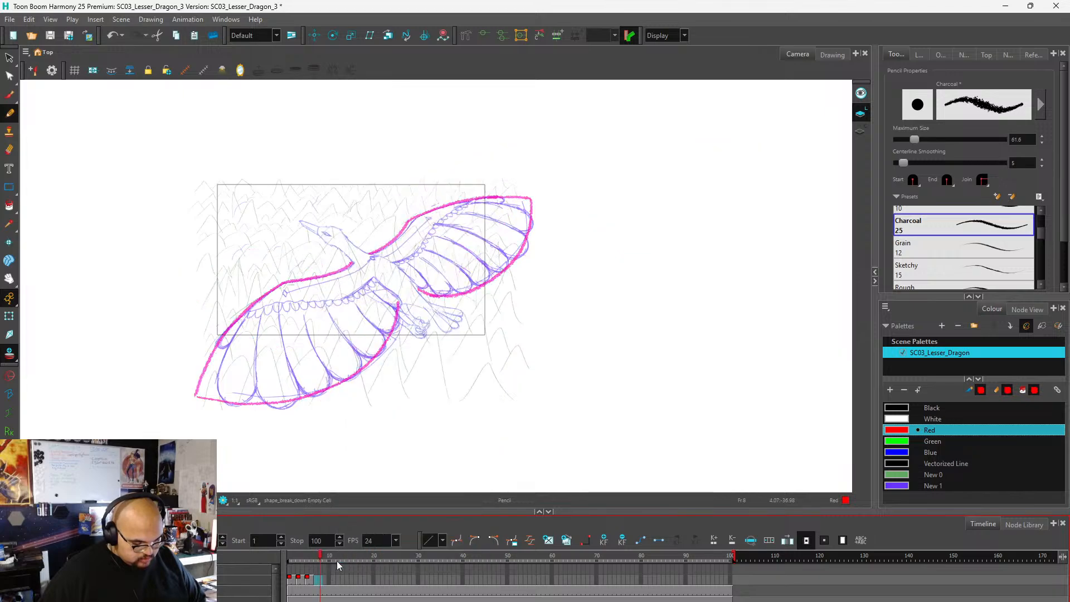
On frame 5, draw an outward-bent tip on the dragon's left-hand wing and sweep a new trailing edge from it back to the body.
{"action": "left_click", "coordinate": [307, 580]}
{"action": "scroll", "coordinate": [299, 379], "scroll_direction": "up", "scroll_amount": 2}
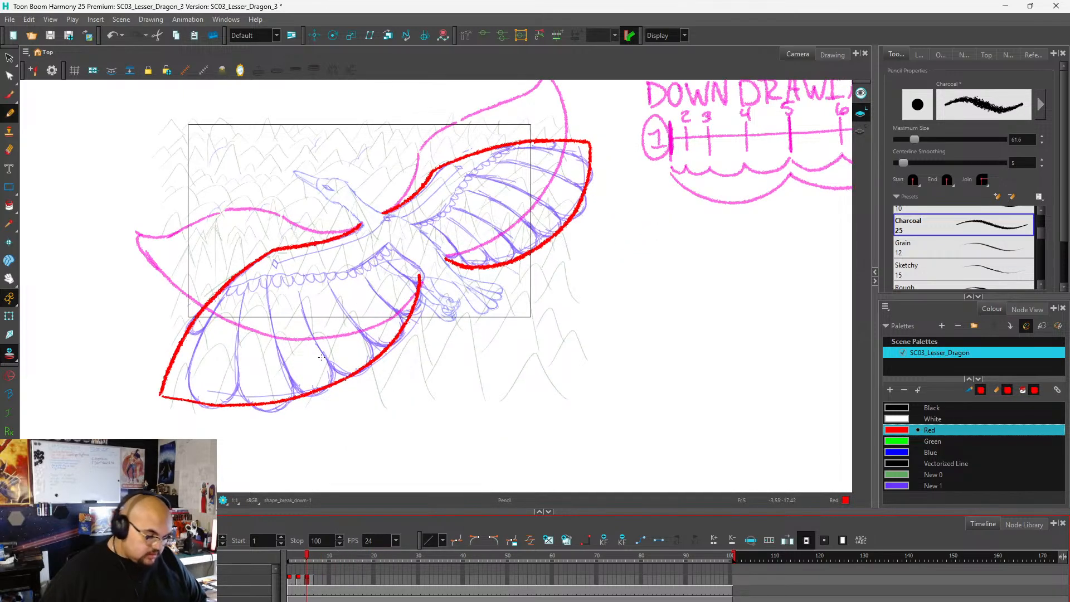
{"action": "left_click_drag", "start_coordinate": [179, 341], "coordinate": [168, 353]}
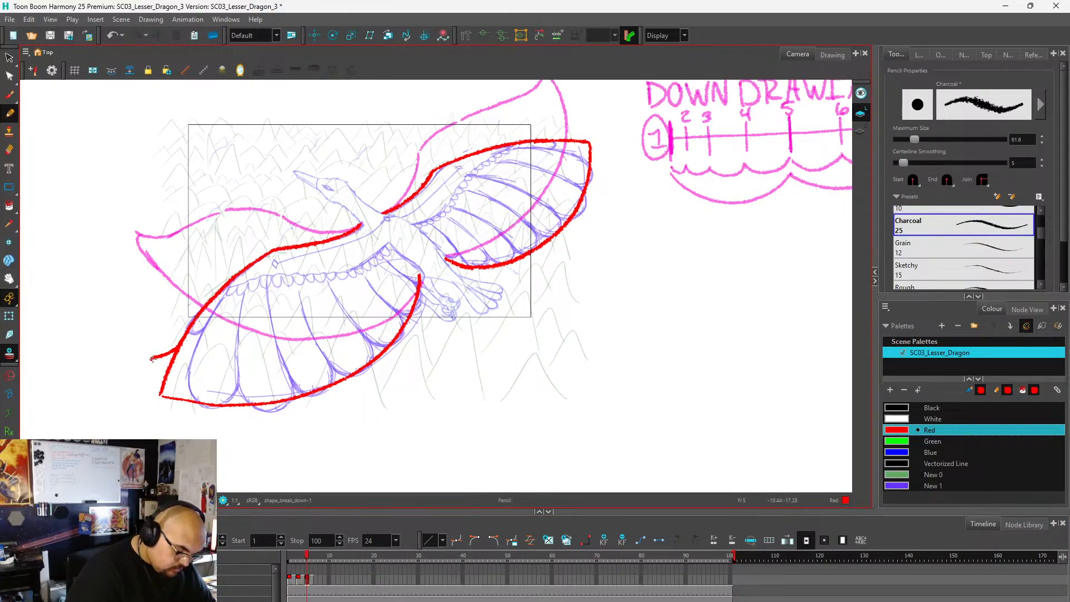
{"action": "mouse_move", "coordinate": [153, 371]}
{"action": "left_mouse_down"}
{"action": "mouse_move", "coordinate": [182, 392]}
{"action": "mouse_move", "coordinate": [232, 398]}
{"action": "mouse_move", "coordinate": [306, 385]}
{"action": "mouse_move", "coordinate": [393, 335]}
{"action": "mouse_move", "coordinate": [422, 278]}
{"action": "left_mouse_up"}
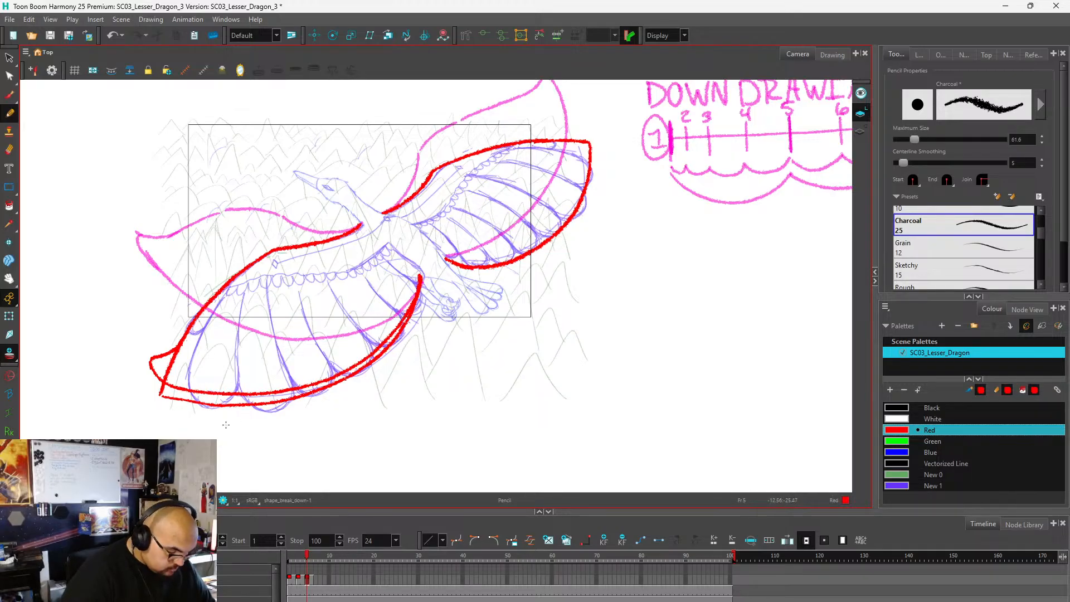
Remove the left-hand wing's old trailing edge and erase the leftover pointed tip line.
{"action": "key", "text": "ctrl+z"}
{"action": "scroll", "coordinate": [235, 417], "scroll_direction": "up", "scroll_amount": 1}
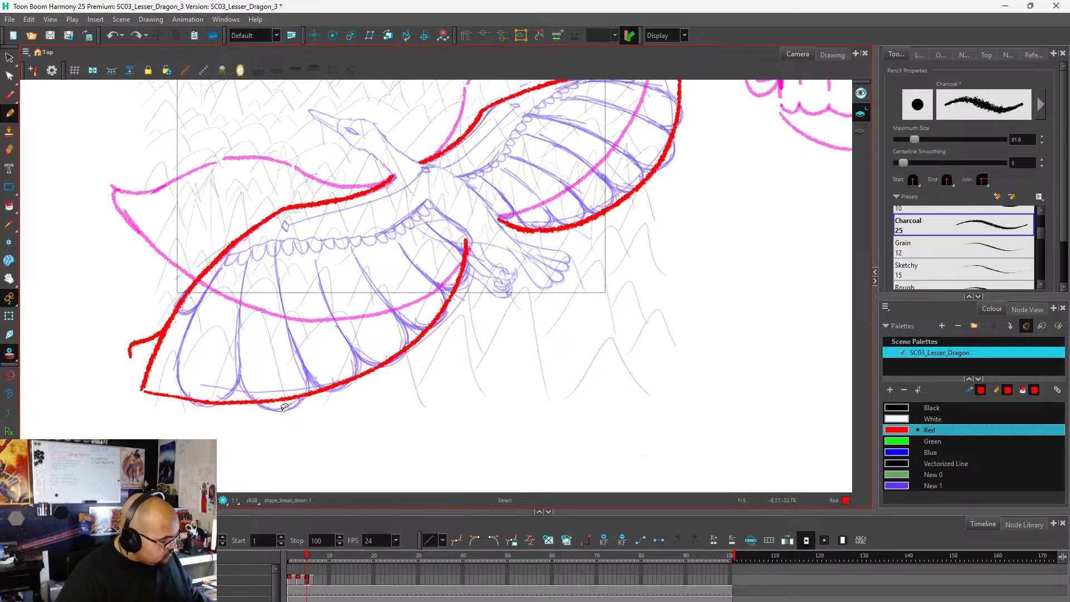
{"action": "key", "text": "ctrl+shift+z"}
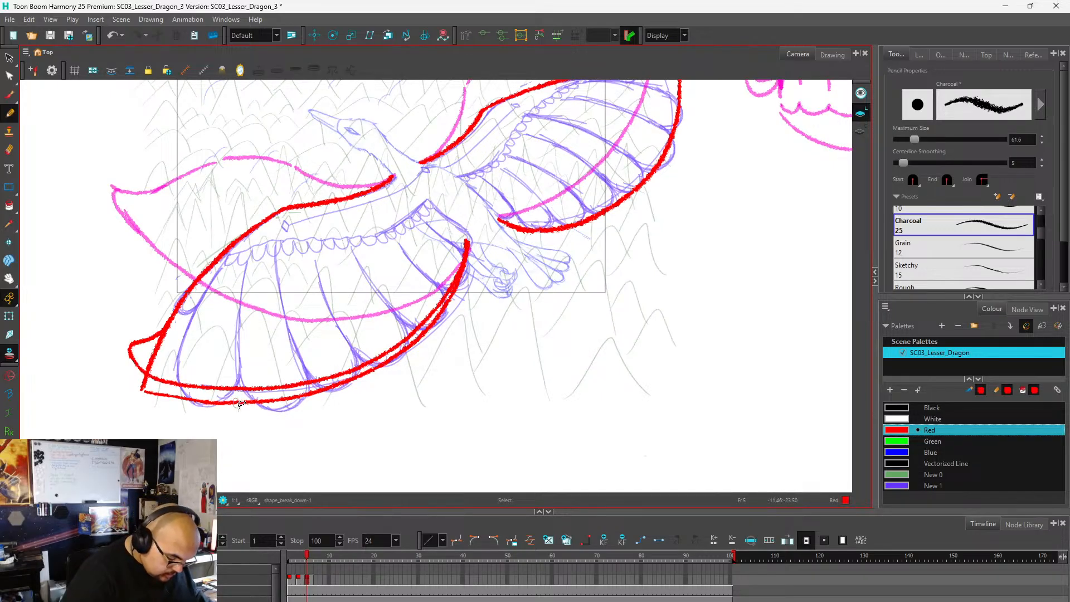
{"action": "key", "text": "ctrl+z"}
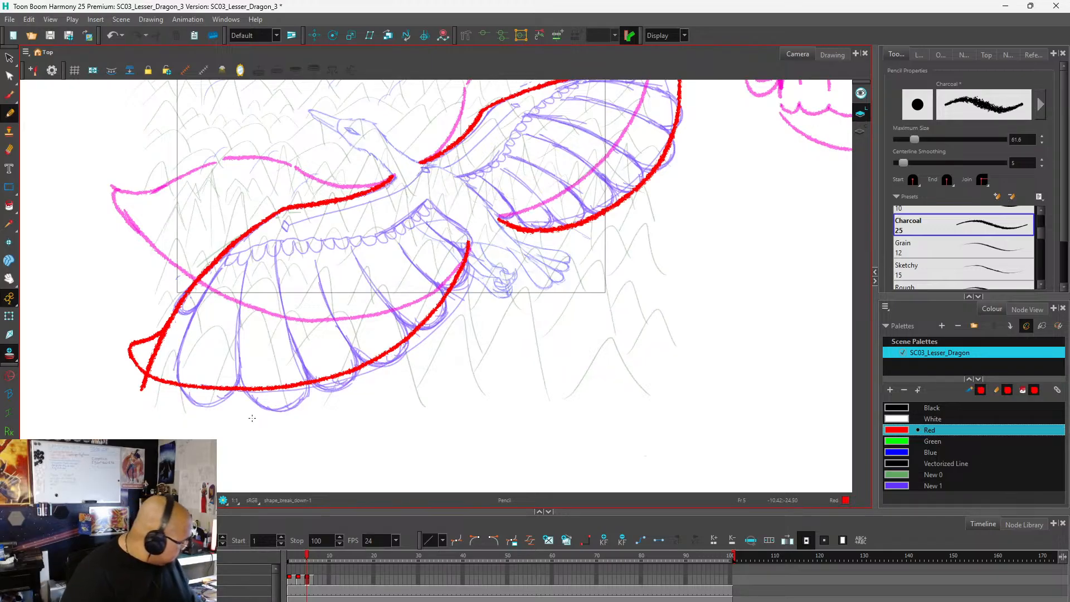
{"action": "key", "text": "e"}
{"action": "mouse_move", "coordinate": [150, 399]}
{"action": "left_mouse_down"}
{"action": "mouse_move", "coordinate": [135, 385]}
{"action": "mouse_move", "coordinate": [158, 376]}
{"action": "mouse_move", "coordinate": [162, 341]}
{"action": "mouse_move", "coordinate": [156, 362]}
{"action": "mouse_move", "coordinate": [155, 351]}
{"action": "left_mouse_up"}
Draw a curved inner fold line from the left-hand wing's tip along the inside of its trailing edge.
{"action": "key", "text": "1"}
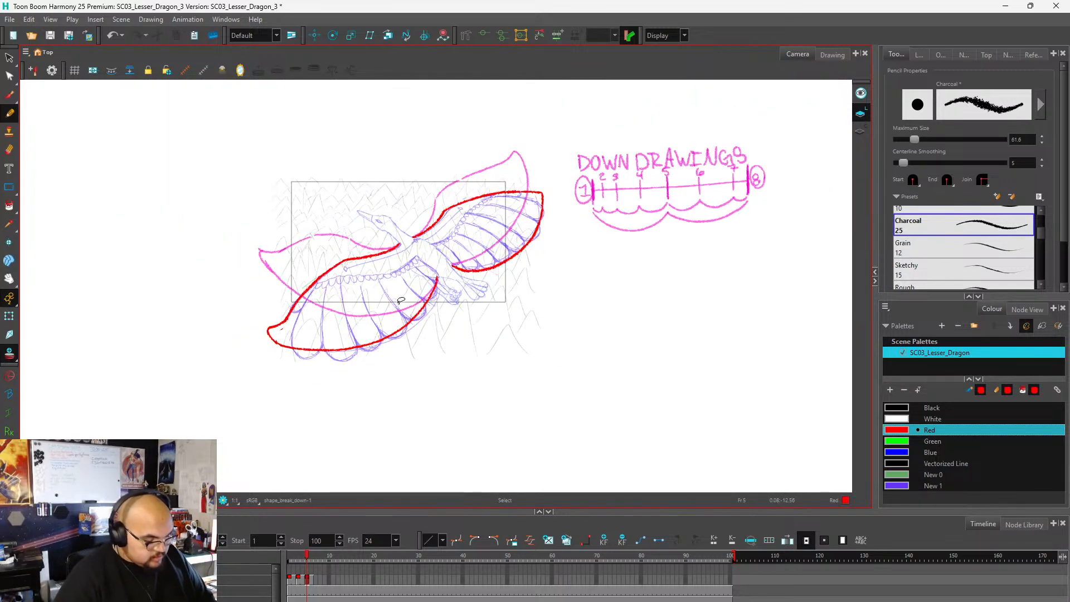
{"action": "key", "text": "2"}
{"action": "mouse_move", "coordinate": [112, 346]}
{"action": "left_mouse_down"}
{"action": "mouse_move", "coordinate": [203, 369]}
{"action": "mouse_move", "coordinate": [296, 365]}
{"action": "mouse_move", "coordinate": [372, 343]}
{"action": "mouse_move", "coordinate": [425, 283]}
{"action": "left_mouse_up"}
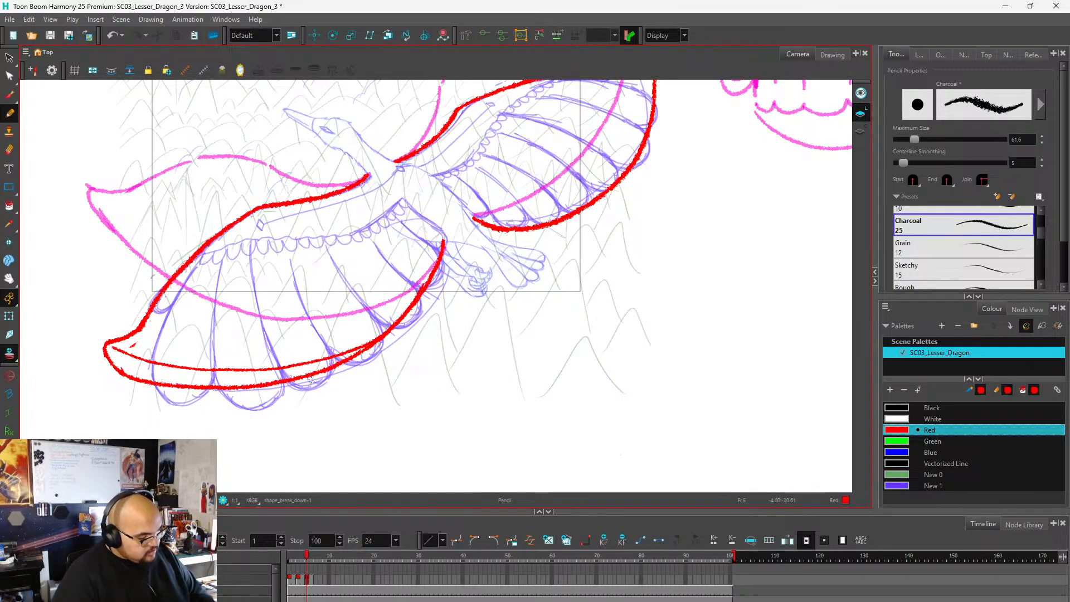
Draw an upturned pointed tip on the right-hand wing and curve its outer edge down into the existing trailing edge.
{"action": "key", "text": "1"}
{"action": "key", "text": "1"}
{"action": "key", "text": "2"}
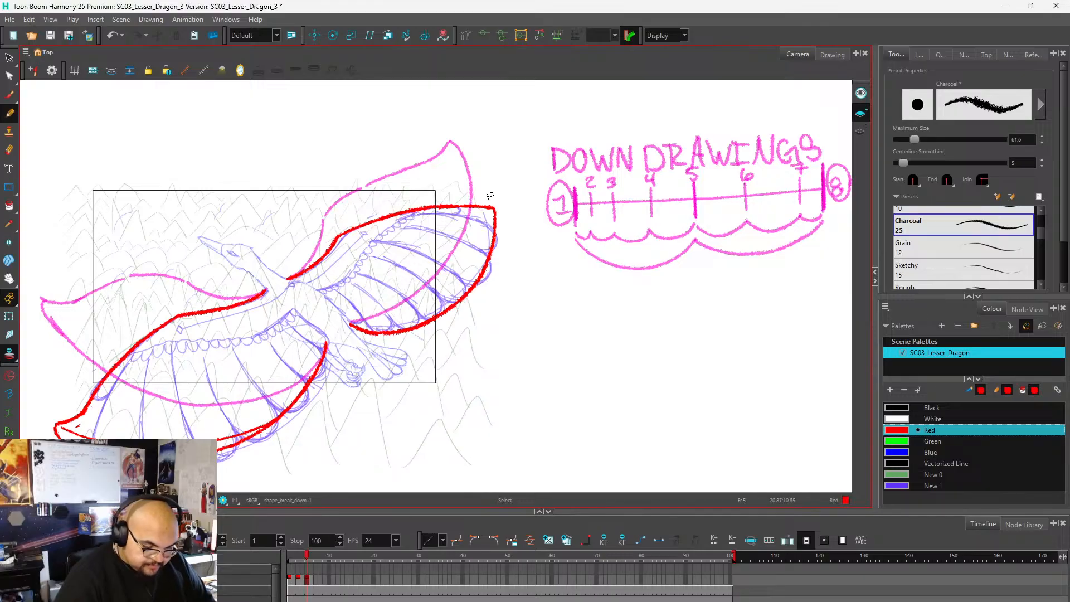
{"action": "key", "text": "2"}
{"action": "mouse_move", "coordinate": [467, 210]}
{"action": "left_mouse_down"}
{"action": "mouse_move", "coordinate": [498, 198]}
{"action": "mouse_move", "coordinate": [501, 249]}
{"action": "left_mouse_up"}
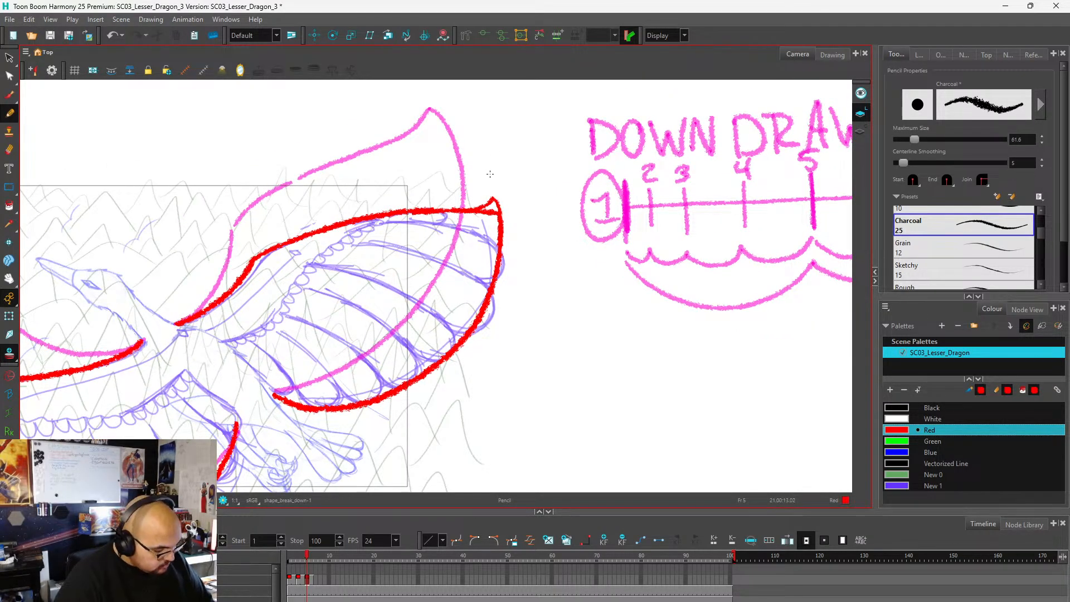
{"action": "key", "text": "ctrl+z"}
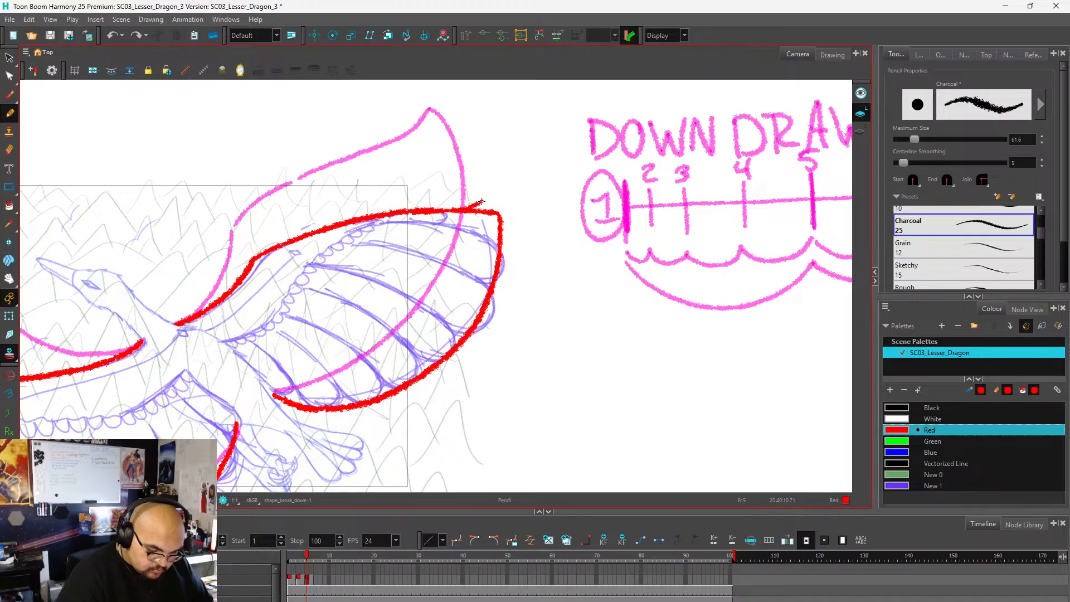
{"action": "mouse_move", "coordinate": [482, 201]}
{"action": "left_mouse_down"}
{"action": "mouse_move", "coordinate": [488, 194]}
{"action": "mouse_move", "coordinate": [491, 233]}
{"action": "mouse_move", "coordinate": [474, 306]}
{"action": "mouse_move", "coordinate": [398, 389]}
{"action": "left_mouse_up"}
{"action": "key", "text": "ctrl+z"}
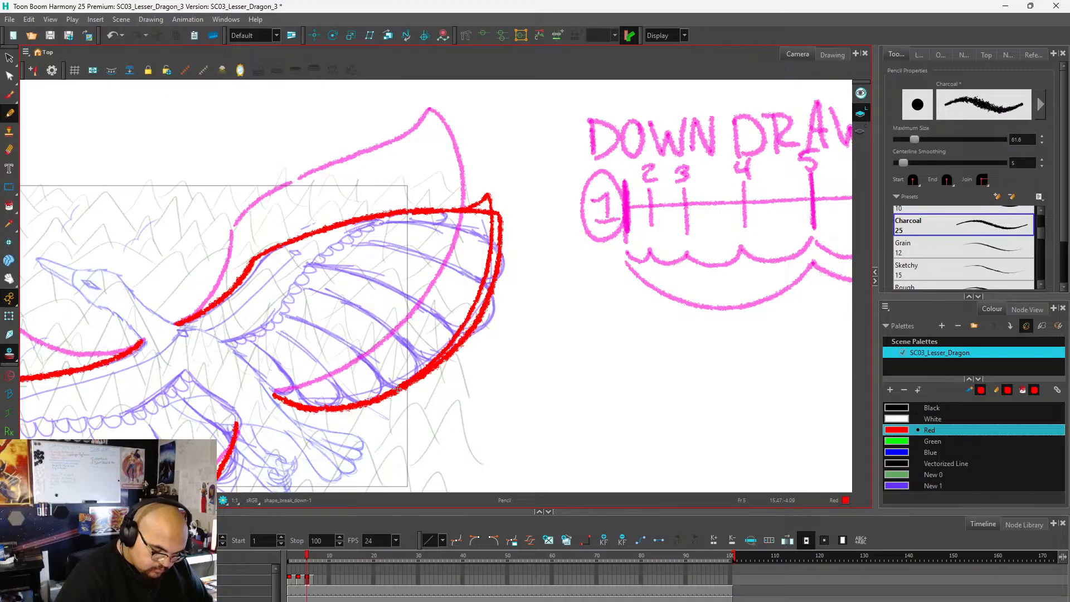
Erase the right-hand wing's old squared tip and the old outer edge beside the new contour.
{"action": "mouse_move", "coordinate": [504, 202]}
{"action": "left_mouse_down"}
{"action": "mouse_move", "coordinate": [504, 218]}
{"action": "mouse_move", "coordinate": [496, 213]}
{"action": "left_mouse_up"}
{"action": "mouse_move", "coordinate": [496, 204]}
{"action": "left_mouse_down"}
{"action": "mouse_move", "coordinate": [487, 310]}
{"action": "mouse_move", "coordinate": [489, 295]}
{"action": "mouse_move", "coordinate": [452, 356]}
{"action": "left_mouse_up"}
{"action": "left_click_drag", "start_coordinate": [457, 345], "coordinate": [398, 399]}
{"action": "mouse_move", "coordinate": [480, 219]}
{"action": "left_mouse_down"}
{"action": "mouse_move", "coordinate": [485, 211]}
{"action": "mouse_move", "coordinate": [460, 211]}
{"action": "left_mouse_up"}
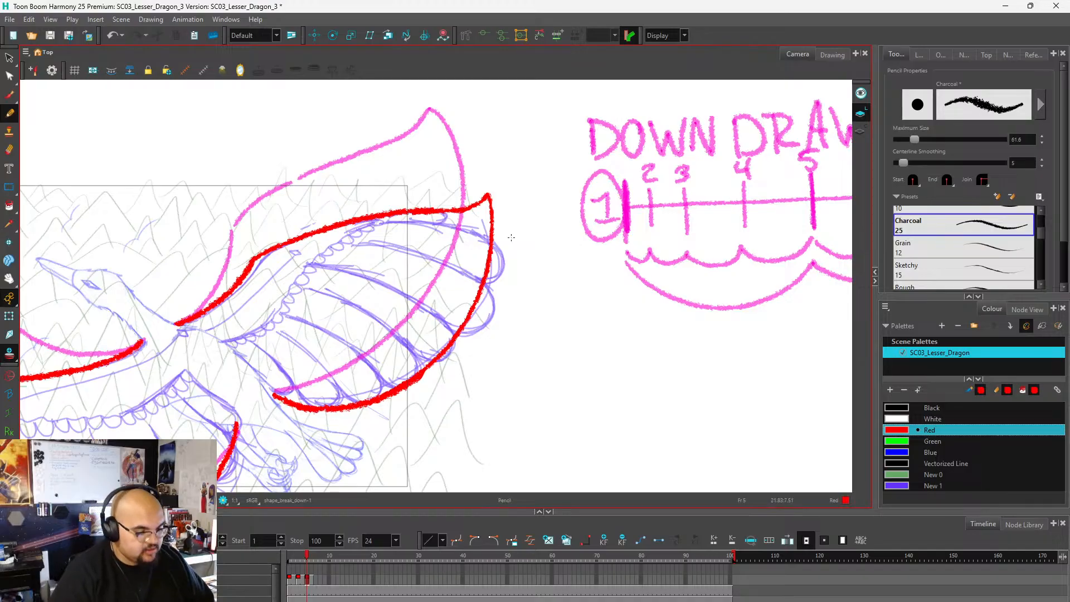
Add an inner fold line running down from the right-hand wing's upturned tip along its outer edge.
{"action": "scroll", "coordinate": [572, 216], "scroll_direction": "down", "scroll_amount": 5}
{"action": "scroll", "coordinate": [471, 296], "scroll_direction": "up", "scroll_amount": 3}
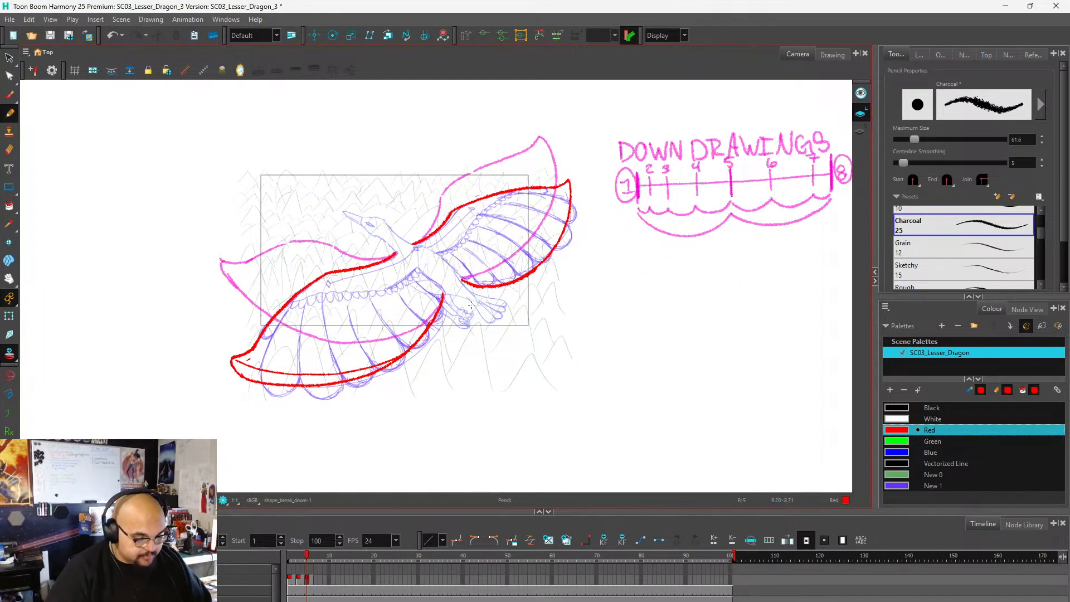
{"action": "scroll", "coordinate": [502, 295], "scroll_direction": "up", "scroll_amount": 3}
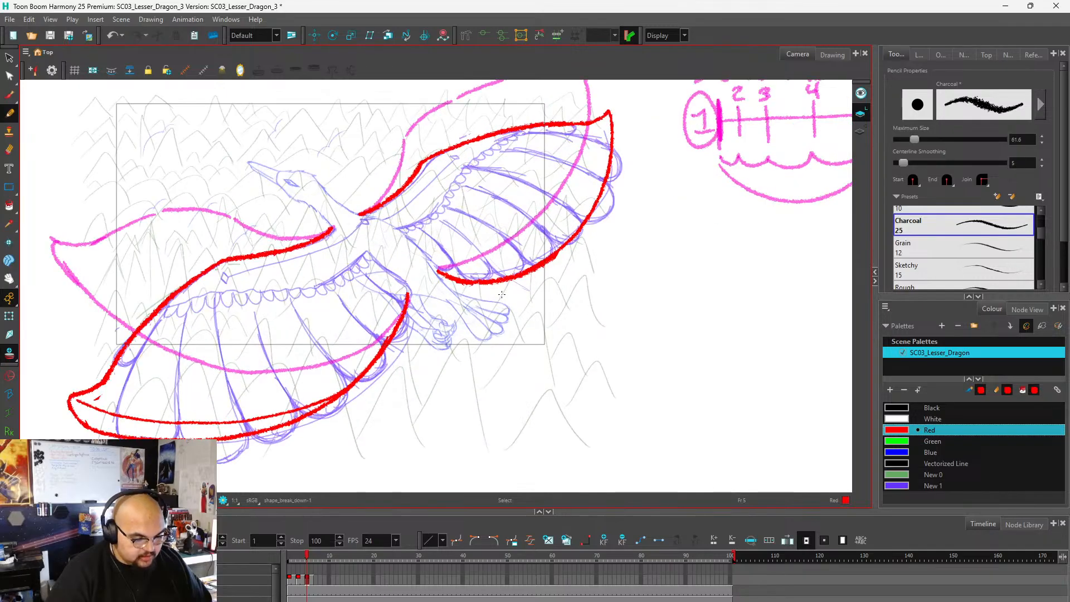
{"action": "scroll", "coordinate": [432, 315], "scroll_direction": "down", "scroll_amount": 1}
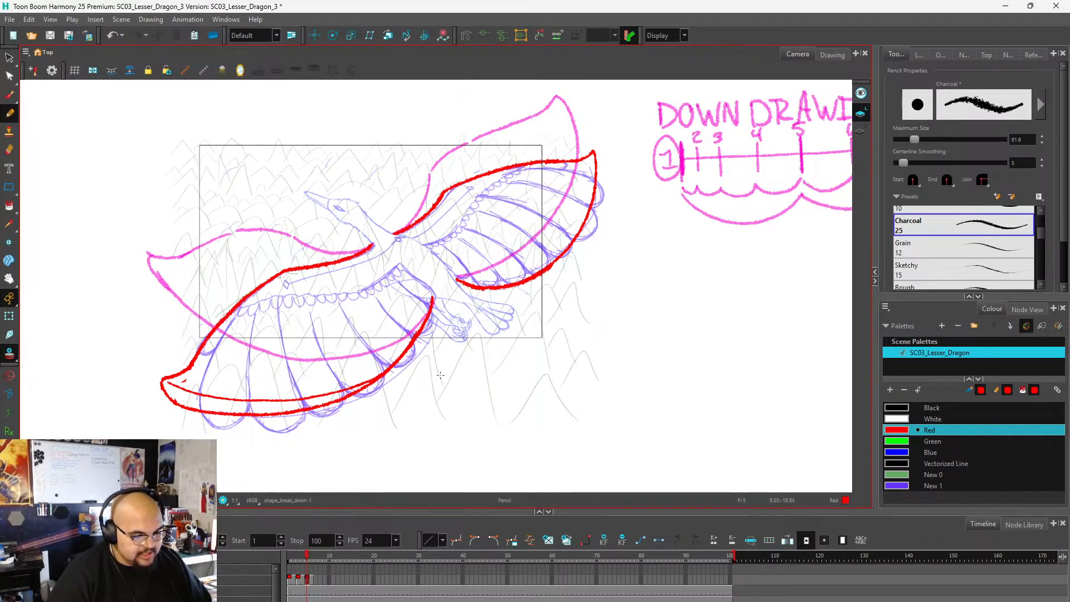
{"action": "scroll", "coordinate": [605, 173], "scroll_direction": "up", "scroll_amount": 3}
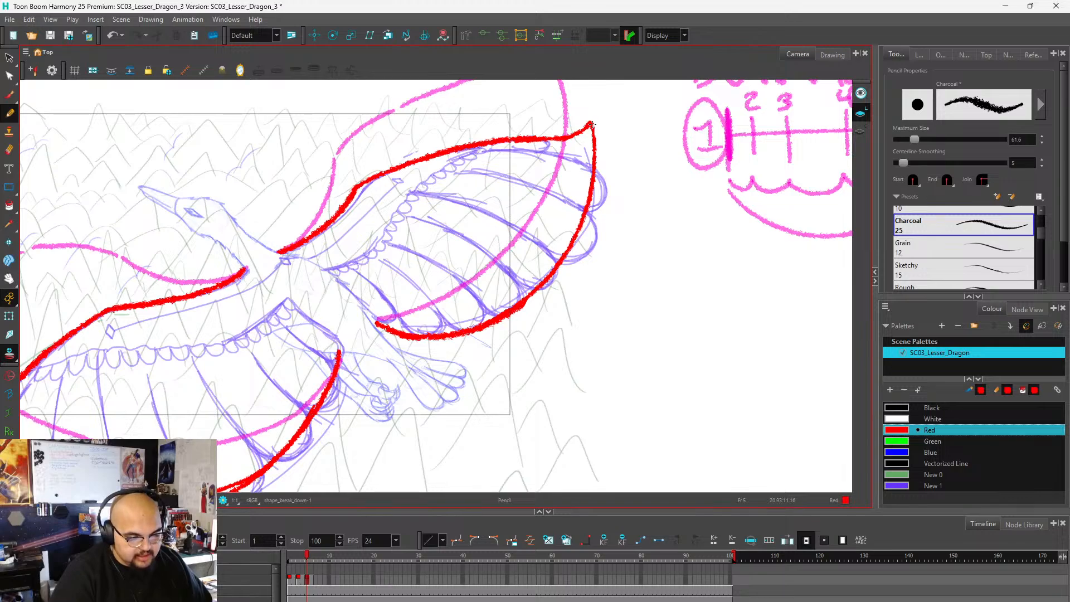
{"action": "mouse_move", "coordinate": [594, 134]}
{"action": "left_mouse_down"}
{"action": "mouse_move", "coordinate": [602, 159]}
{"action": "mouse_move", "coordinate": [580, 231]}
{"action": "left_mouse_up"}
Examine the revised frame 5 wing shapes against the previous drawing's onion skin and the timing chart.
{"action": "scroll", "coordinate": [630, 228], "scroll_direction": "down", "scroll_amount": 4}
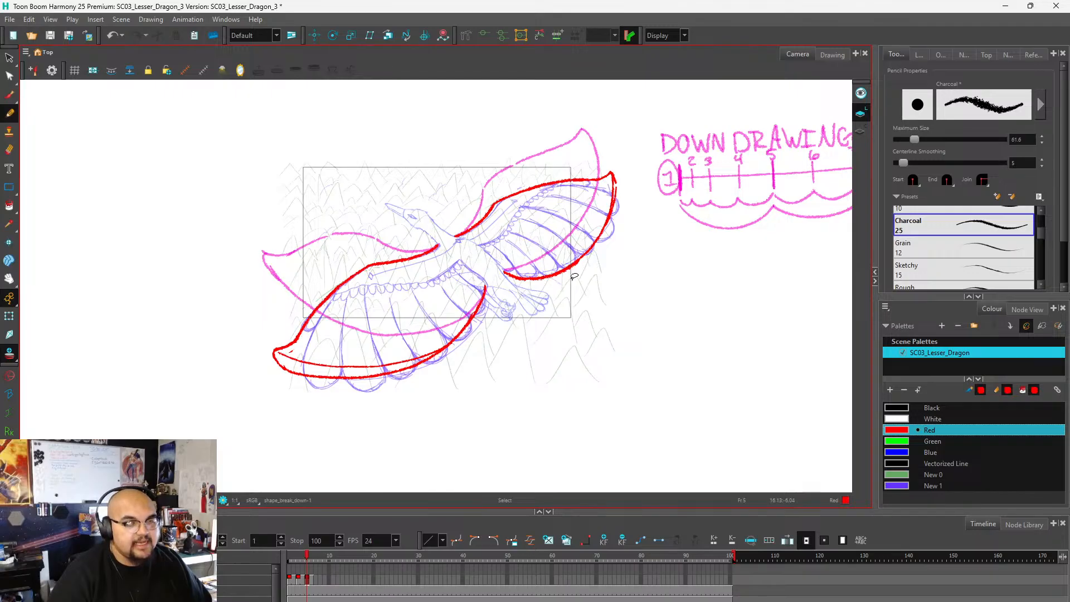
{"action": "scroll", "coordinate": [573, 283], "scroll_direction": "down", "scroll_amount": 3}
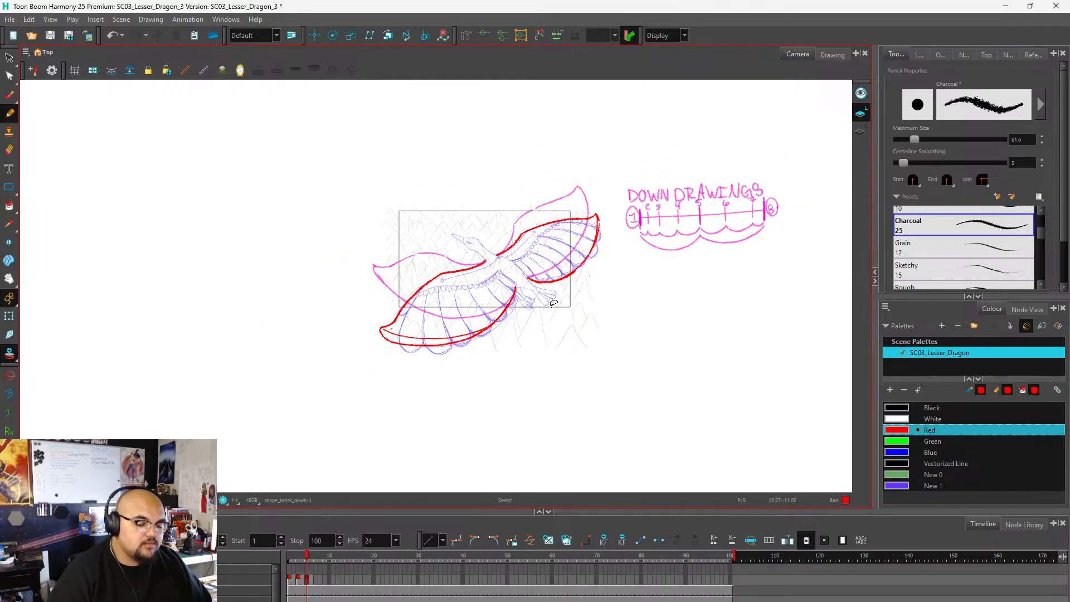
{"action": "scroll", "coordinate": [533, 307], "scroll_direction": "up", "scroll_amount": 5}
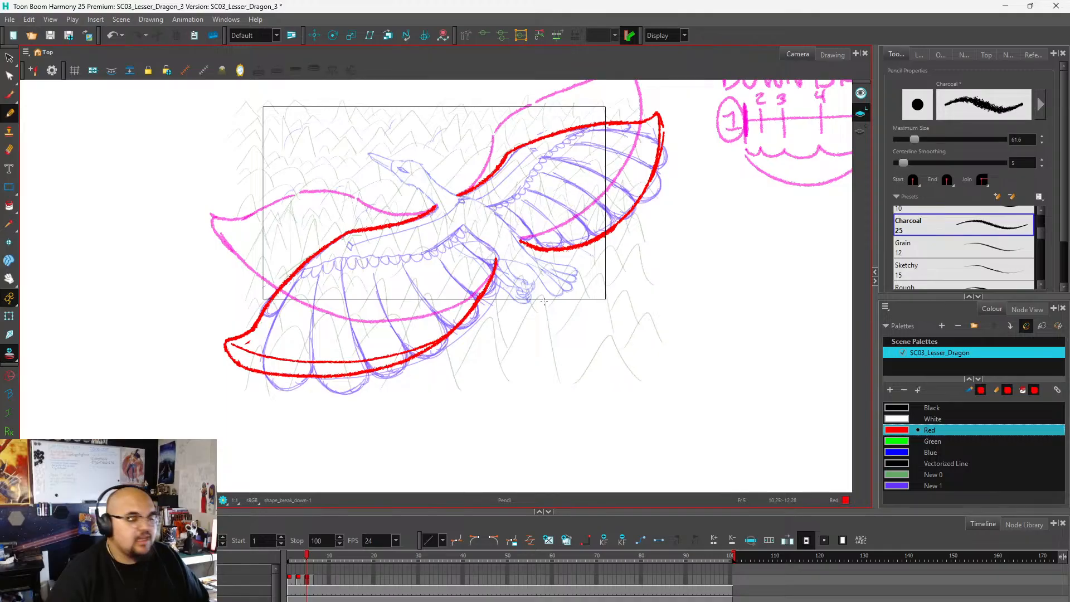
{"action": "scroll", "coordinate": [544, 302], "scroll_direction": "down", "scroll_amount": 2}
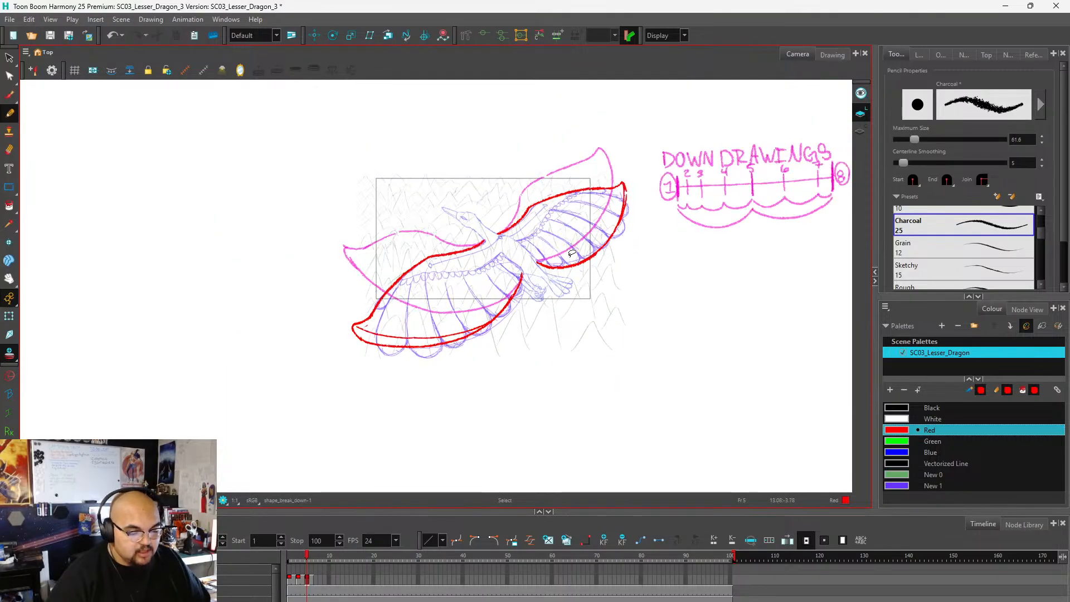
{"action": "scroll", "coordinate": [427, 177], "scroll_direction": "up", "scroll_amount": 3}
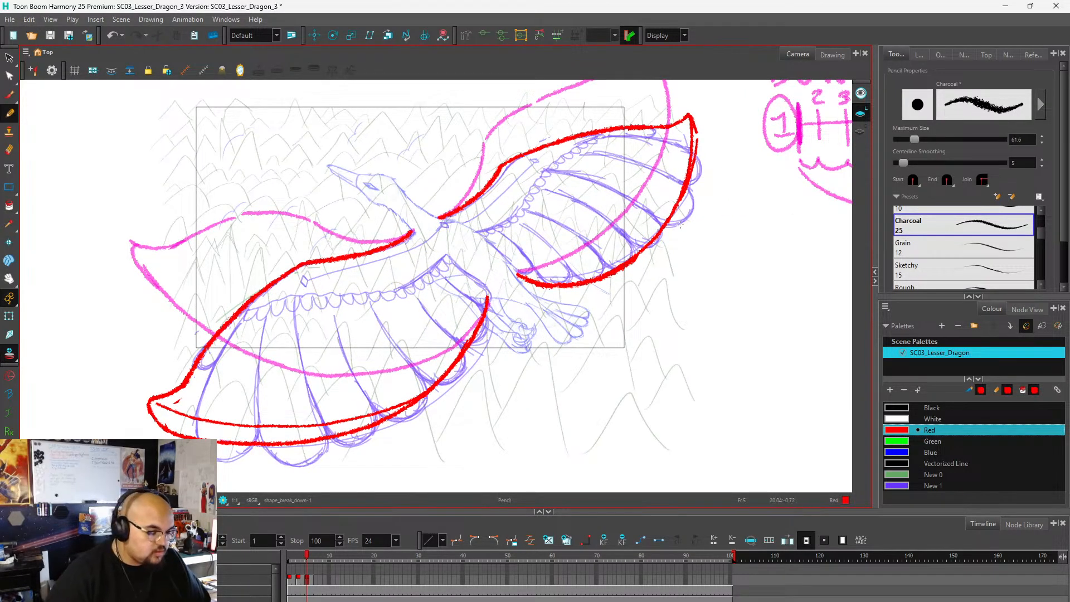
{"action": "scroll", "coordinate": [462, 273], "scroll_direction": "down", "scroll_amount": 1}
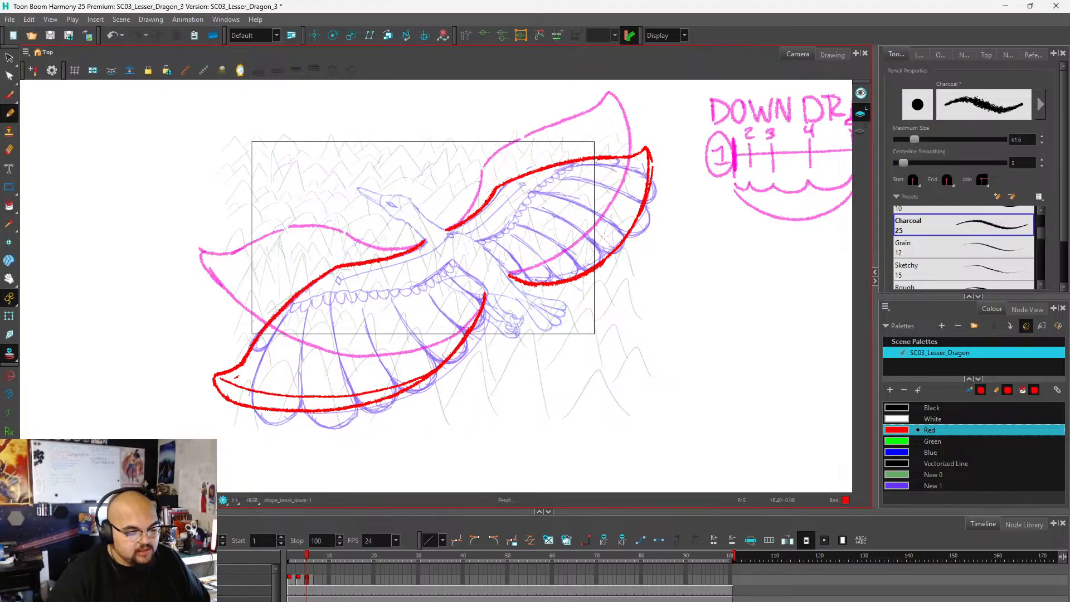
{"action": "scroll", "coordinate": [425, 310], "scroll_direction": "down", "scroll_amount": 2}
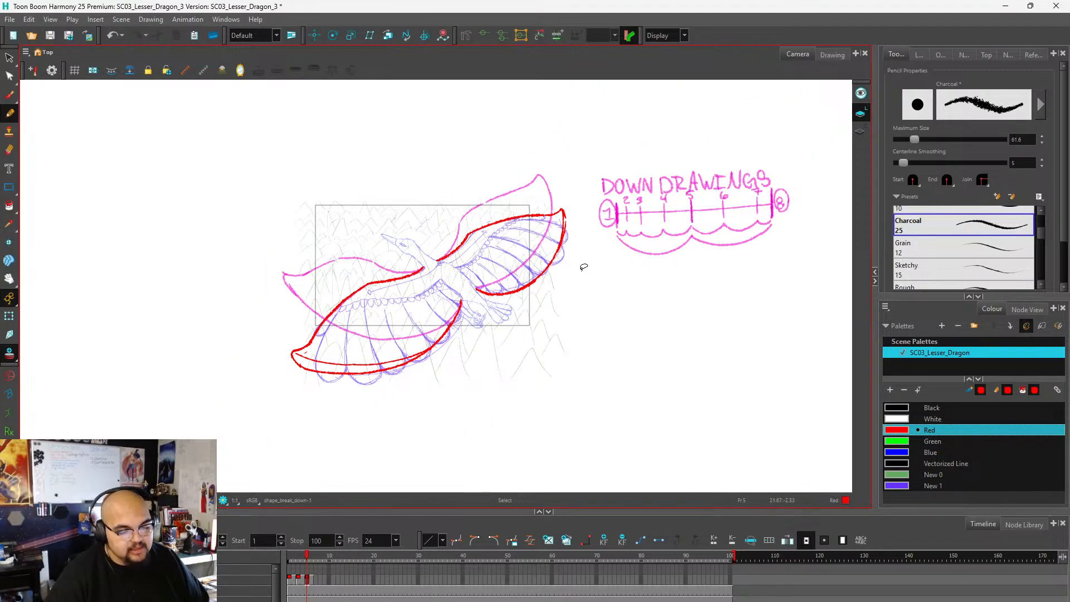
{"action": "scroll", "coordinate": [603, 276], "scroll_direction": "up", "scroll_amount": 2}
{"action": "scroll", "coordinate": [559, 320], "scroll_direction": "down", "scroll_amount": 2}
{"action": "scroll", "coordinate": [413, 357], "scroll_direction": "up", "scroll_amount": 1}
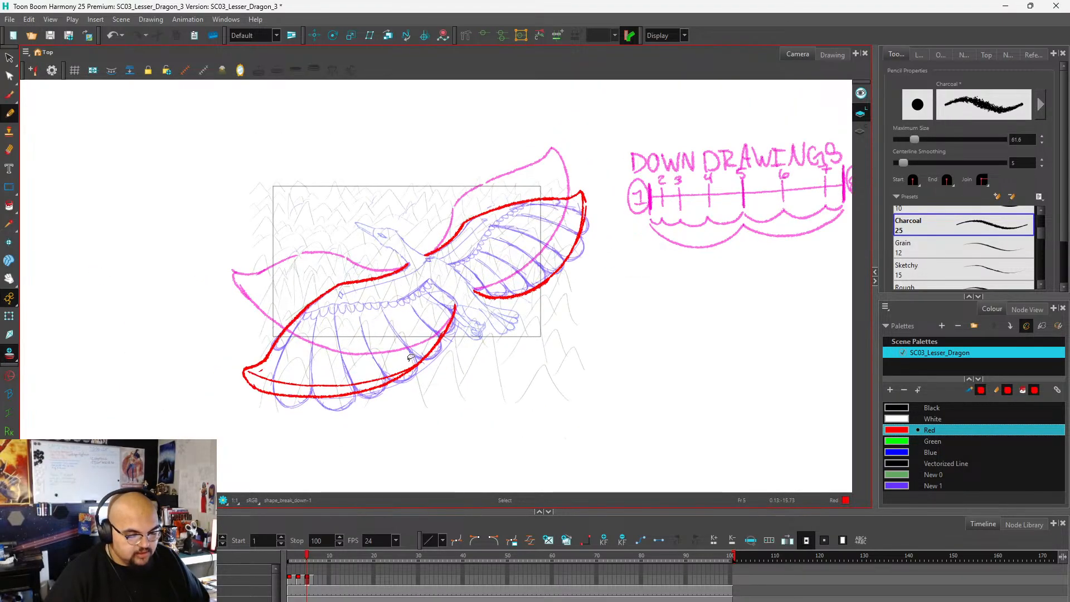
{"action": "scroll", "coordinate": [413, 357], "scroll_direction": "down", "scroll_amount": 1}
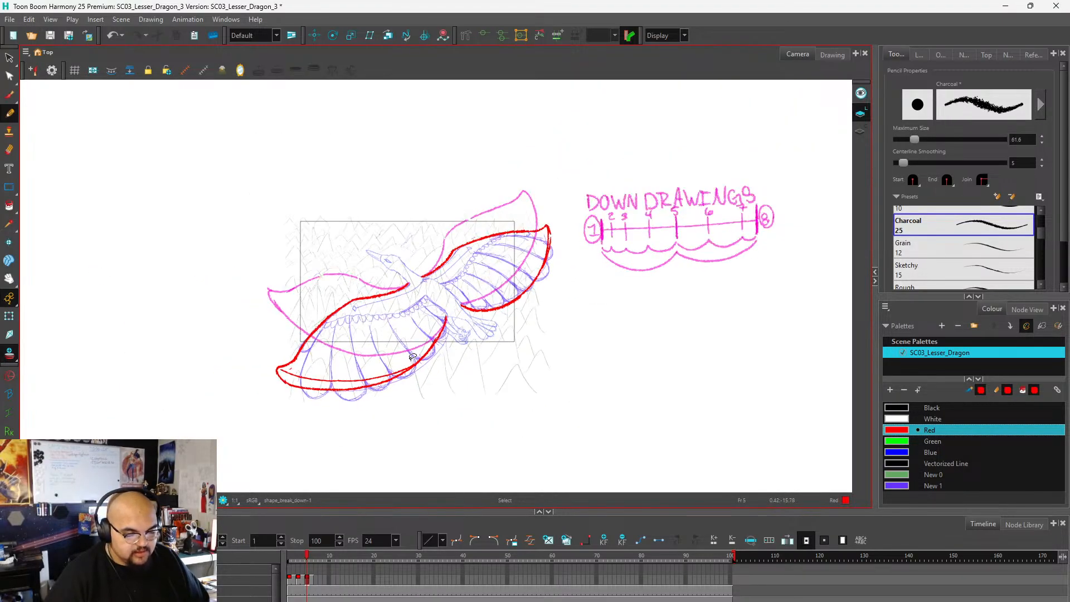
Label the frame 5 drawing with a circled 5 beside the right-hand wing, and go back to the frame 3 drawing.
{"action": "left_click", "coordinate": [290, 579]}
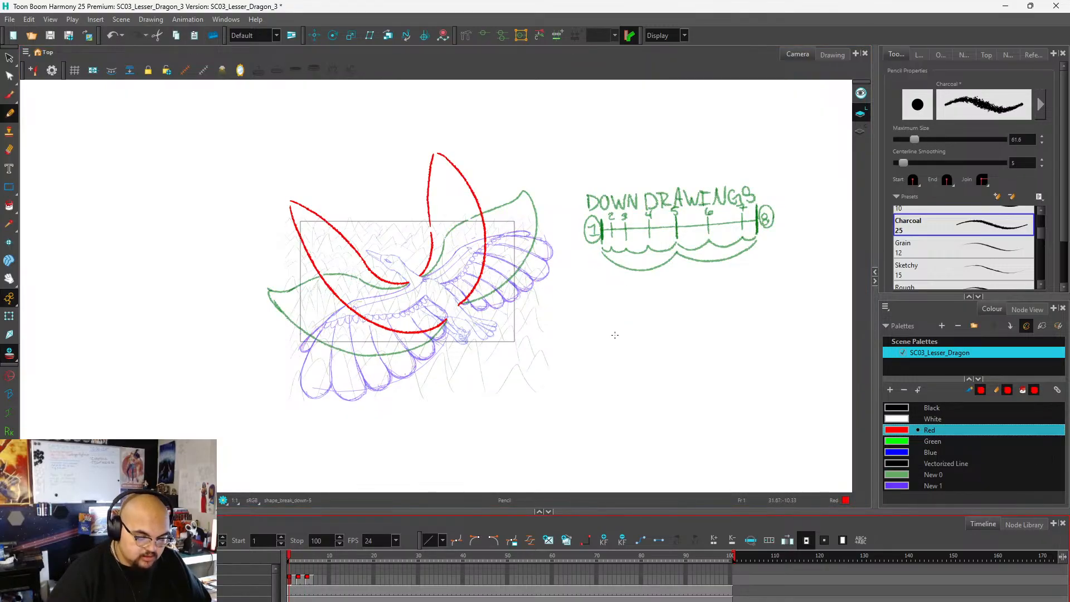
{"action": "left_click", "coordinate": [308, 580]}
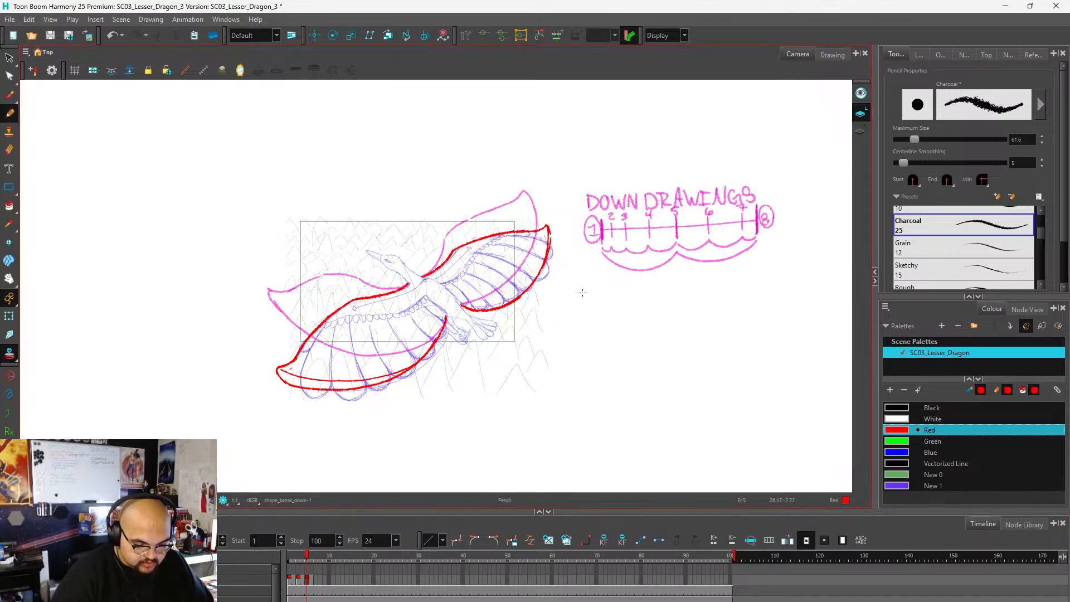
{"action": "mouse_move", "coordinate": [582, 290]}
{"action": "left_mouse_down"}
{"action": "mouse_move", "coordinate": [581, 304]}
{"action": "mouse_move", "coordinate": [600, 290]}
{"action": "left_mouse_up"}
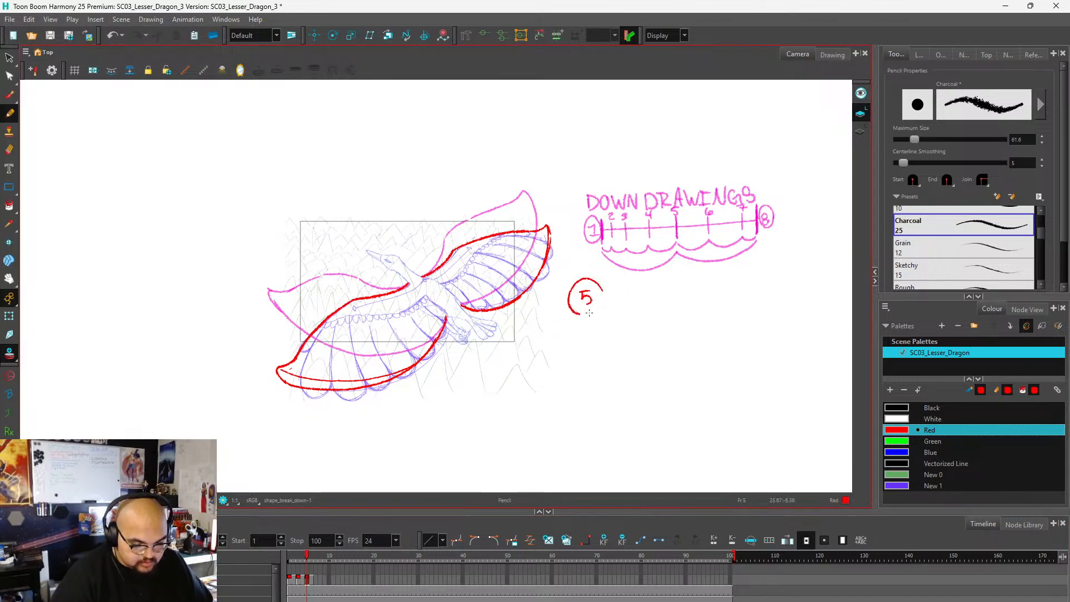
{"action": "left_click", "coordinate": [298, 583]}
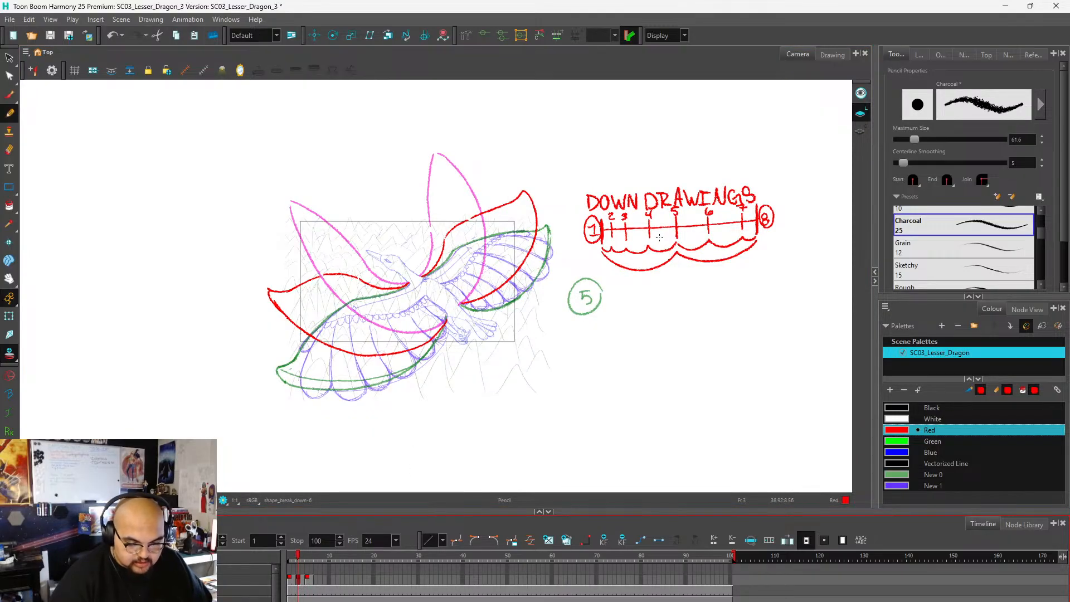
Label the frame 1 drawing with a circled 1 beneath the timing chart.
{"action": "left_click", "coordinate": [290, 583]}
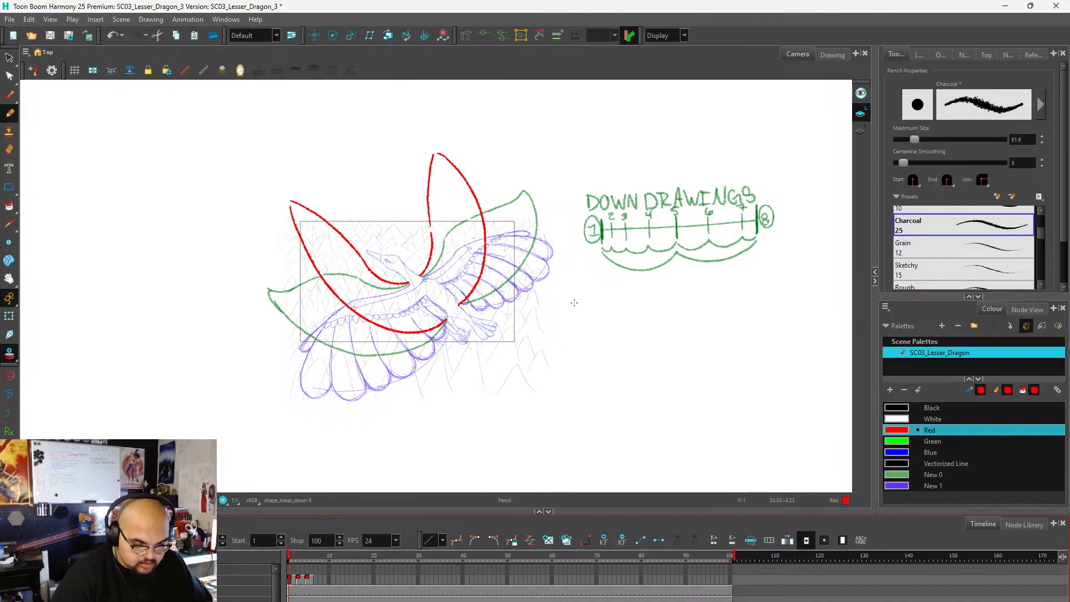
{"action": "left_click_drag", "start_coordinate": [572, 297], "coordinate": [584, 309]}
{"action": "mouse_move", "coordinate": [589, 290]}
{"action": "left_mouse_down"}
{"action": "mouse_move", "coordinate": [568, 287]}
{"action": "mouse_move", "coordinate": [591, 293]}
{"action": "left_mouse_up"}
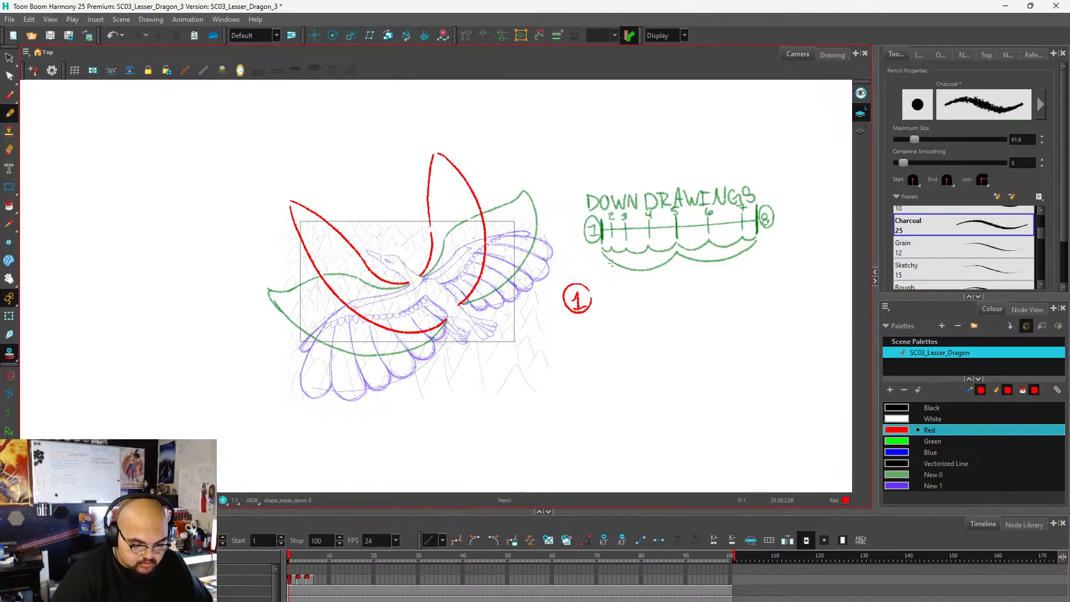
{"action": "key", "text": "ctrl+z"}
{"action": "key", "text": "ctrl+z"}
{"action": "key", "text": "ctrl+z"}
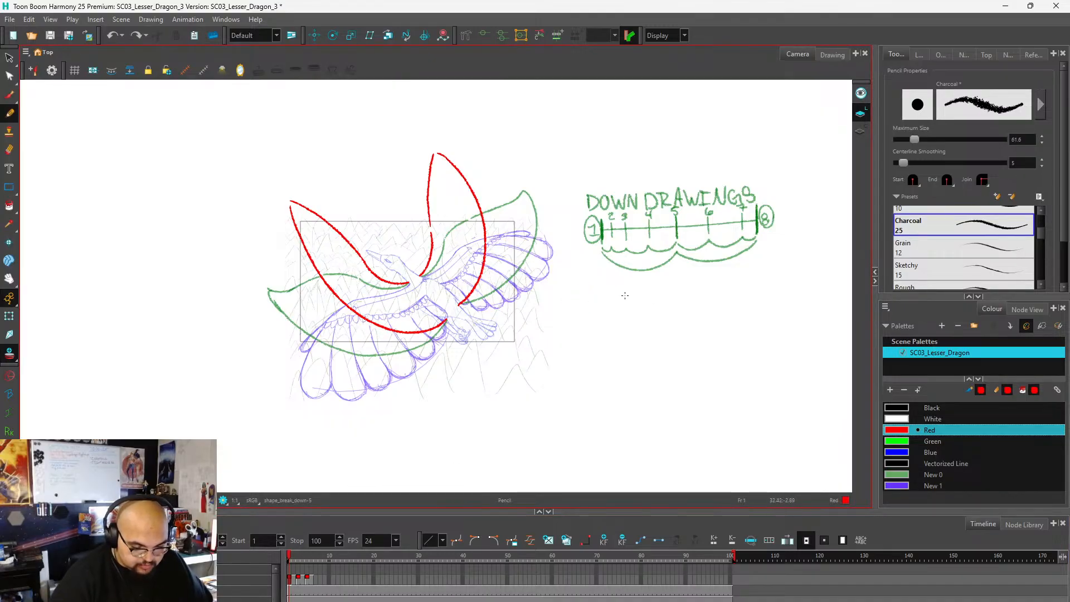
{"action": "mouse_move", "coordinate": [639, 303]}
{"action": "left_mouse_down"}
{"action": "mouse_move", "coordinate": [653, 313]}
{"action": "mouse_move", "coordinate": [657, 299]}
{"action": "left_mouse_up"}
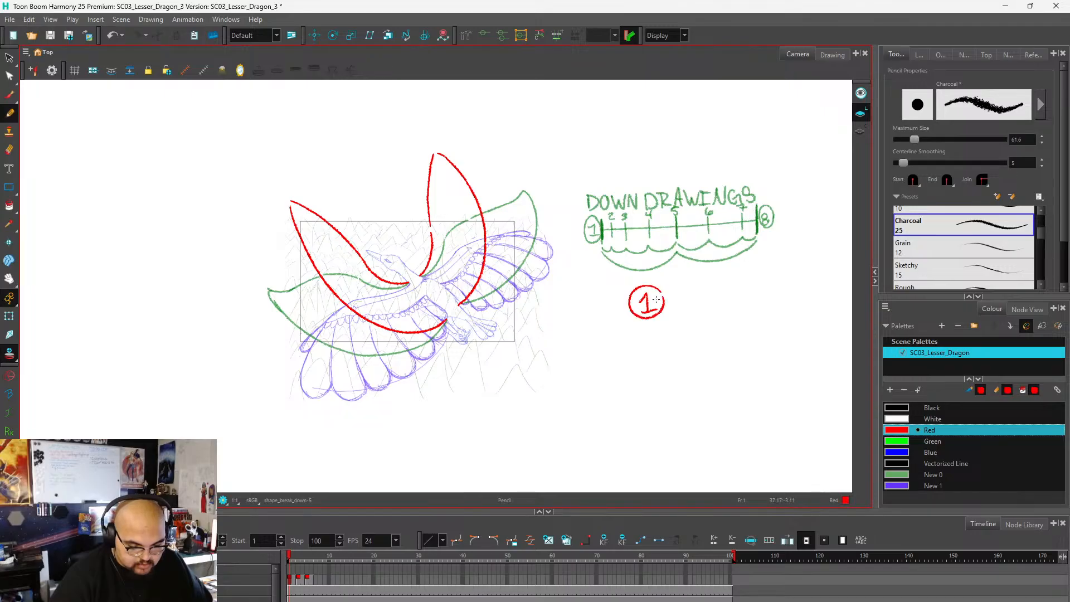
Label the frame 3 drawing with a circled 3 placed directly over the onion-skinned circled 1.
{"action": "key", "text": "period"}
{"action": "key", "text": "period"}
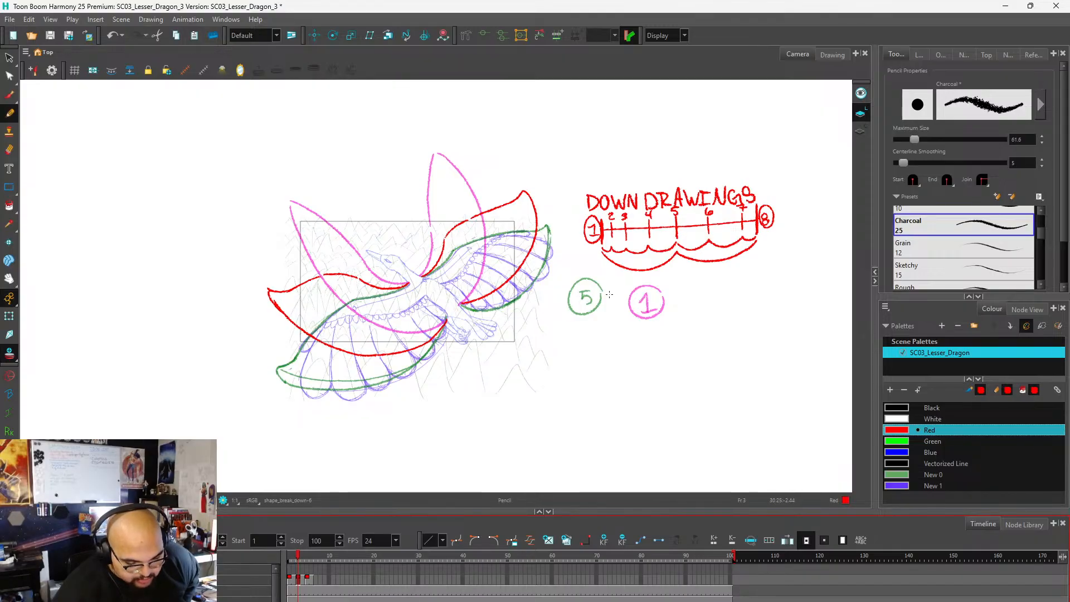
{"action": "mouse_move", "coordinate": [609, 291]}
{"action": "left_mouse_down"}
{"action": "mouse_move", "coordinate": [623, 300]}
{"action": "mouse_move", "coordinate": [609, 313]}
{"action": "mouse_move", "coordinate": [620, 285]}
{"action": "left_mouse_up"}
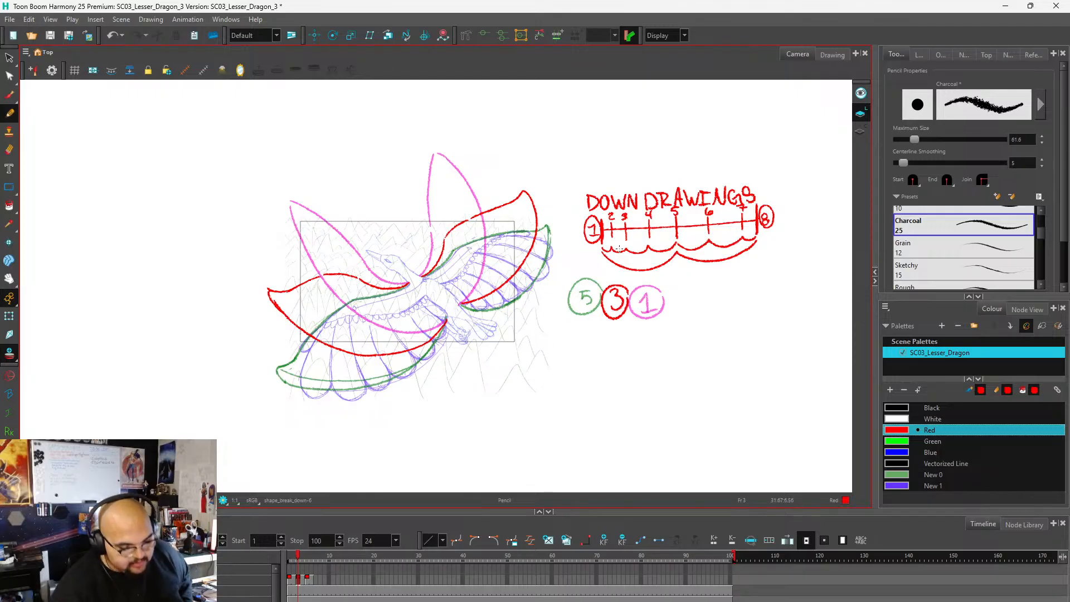
{"action": "scroll", "coordinate": [524, 236], "scroll_direction": "up", "scroll_amount": 2}
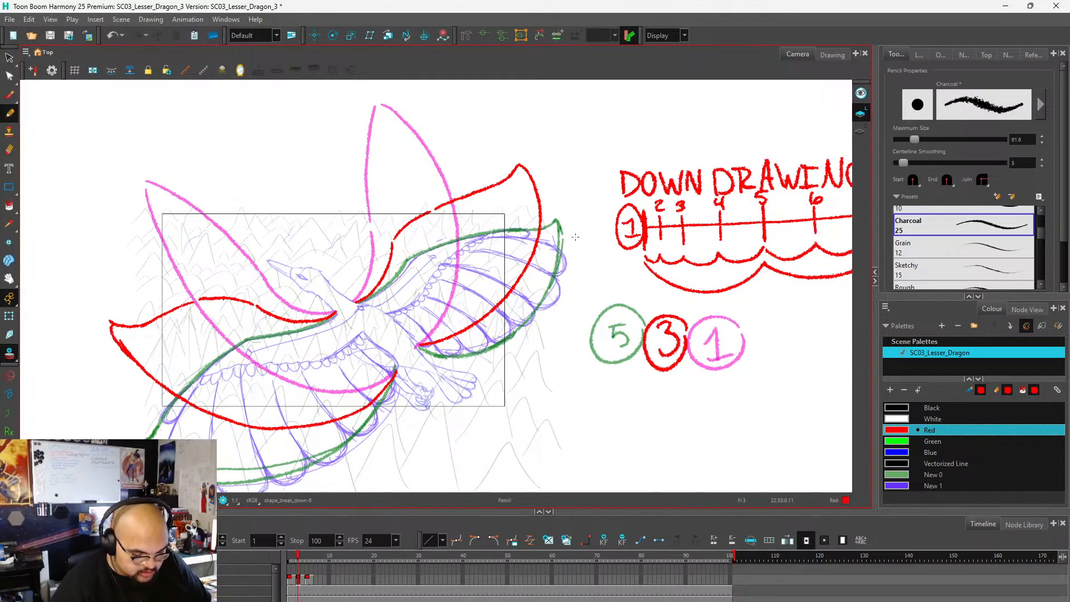
{"action": "key", "text": "ctrl+z"}
{"action": "key", "text": "ctrl+z"}
{"action": "key", "text": "ctrl+z"}
{"action": "mouse_move", "coordinate": [703, 326]}
{"action": "left_mouse_down"}
{"action": "mouse_move", "coordinate": [712, 351]}
{"action": "mouse_move", "coordinate": [696, 338]}
{"action": "mouse_move", "coordinate": [730, 310]}
{"action": "left_mouse_up"}
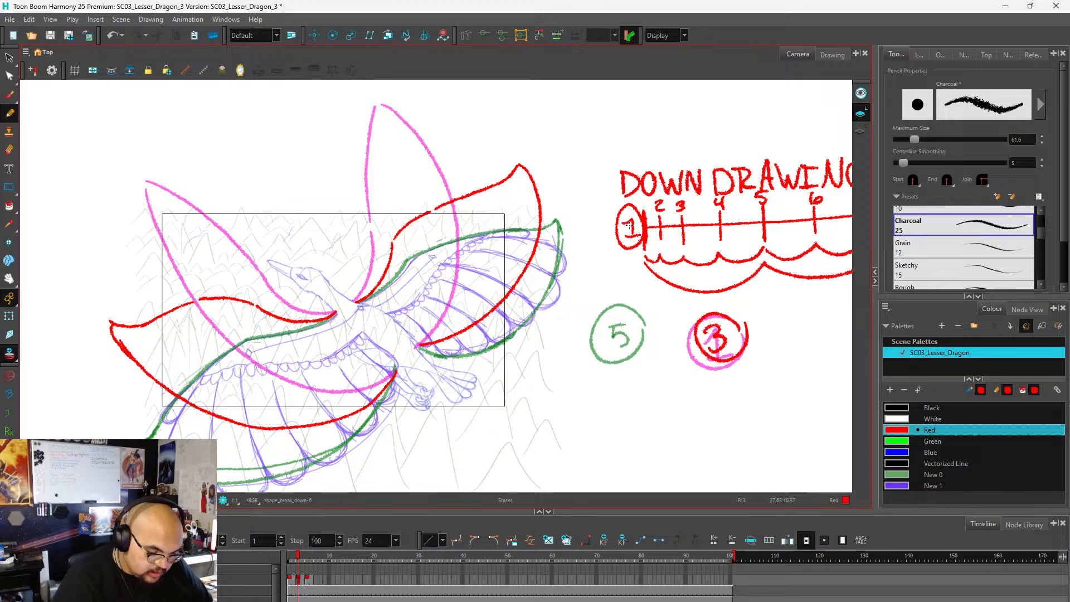
Erase the outer half of the frame 3 right-hand wing and redraw it with a higher tip set further in, curving back to the lower root.
{"action": "key", "text": "e"}
{"action": "mouse_move", "coordinate": [531, 157]}
{"action": "left_mouse_down"}
{"action": "mouse_move", "coordinate": [497, 190]}
{"action": "mouse_move", "coordinate": [510, 174]}
{"action": "mouse_move", "coordinate": [432, 212]}
{"action": "mouse_move", "coordinate": [540, 211]}
{"action": "mouse_move", "coordinate": [526, 159]}
{"action": "mouse_move", "coordinate": [548, 229]}
{"action": "mouse_move", "coordinate": [537, 226]}
{"action": "mouse_move", "coordinate": [528, 270]}
{"action": "mouse_move", "coordinate": [505, 299]}
{"action": "mouse_move", "coordinate": [479, 321]}
{"action": "mouse_move", "coordinate": [449, 319]}
{"action": "left_mouse_up"}
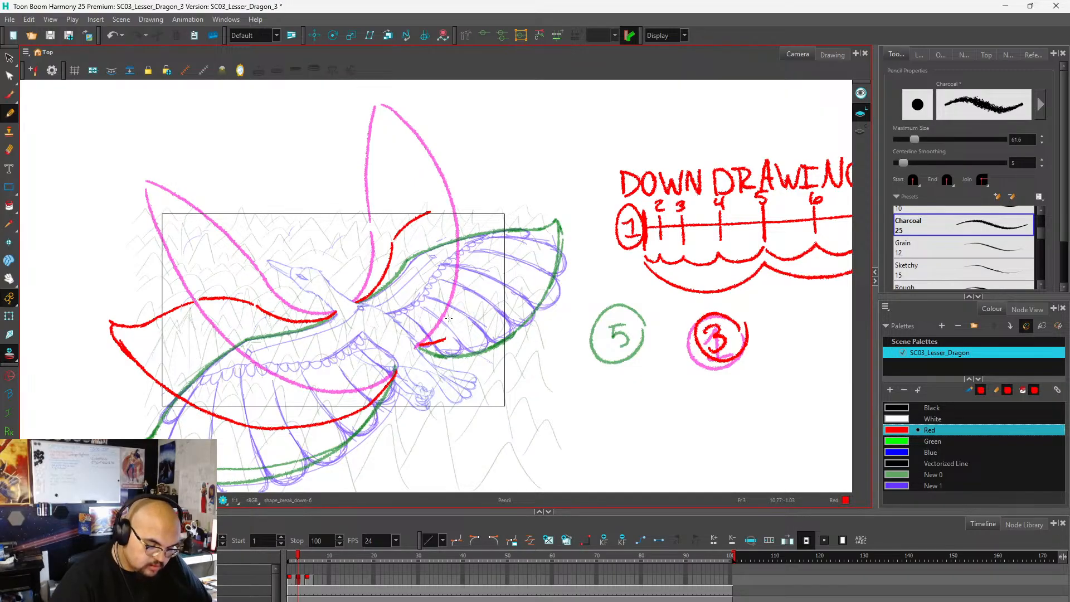
{"action": "left_click_drag", "start_coordinate": [435, 210], "coordinate": [504, 174]}
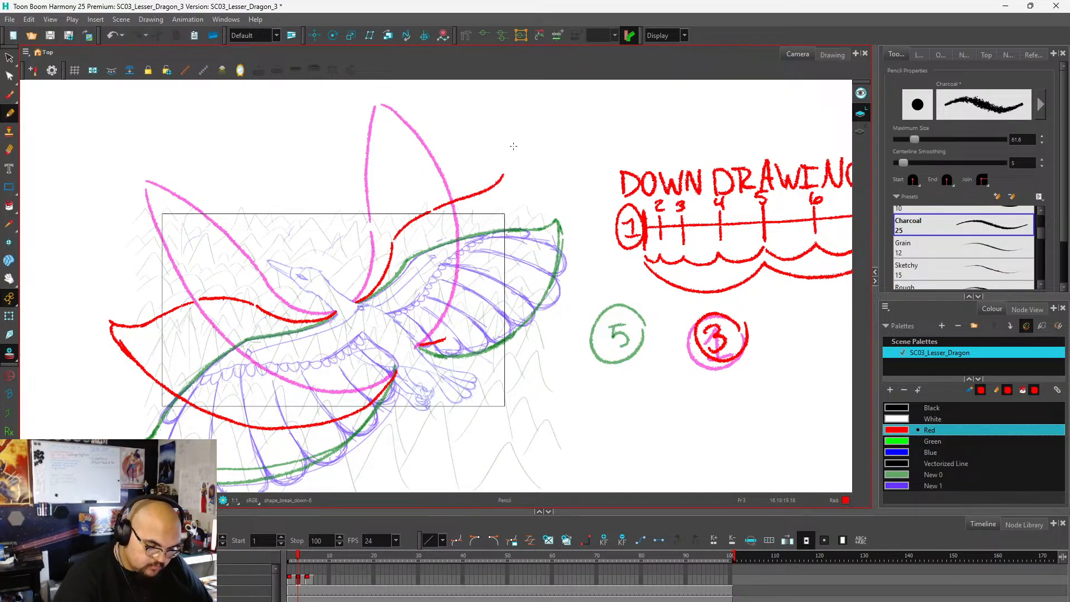
{"action": "key", "text": "ctrl+z"}
{"action": "mouse_move", "coordinate": [437, 208]}
{"action": "left_mouse_down"}
{"action": "mouse_move", "coordinate": [513, 155]}
{"action": "mouse_move", "coordinate": [522, 213]}
{"action": "mouse_move", "coordinate": [501, 282]}
{"action": "mouse_move", "coordinate": [458, 335]}
{"action": "left_mouse_up"}
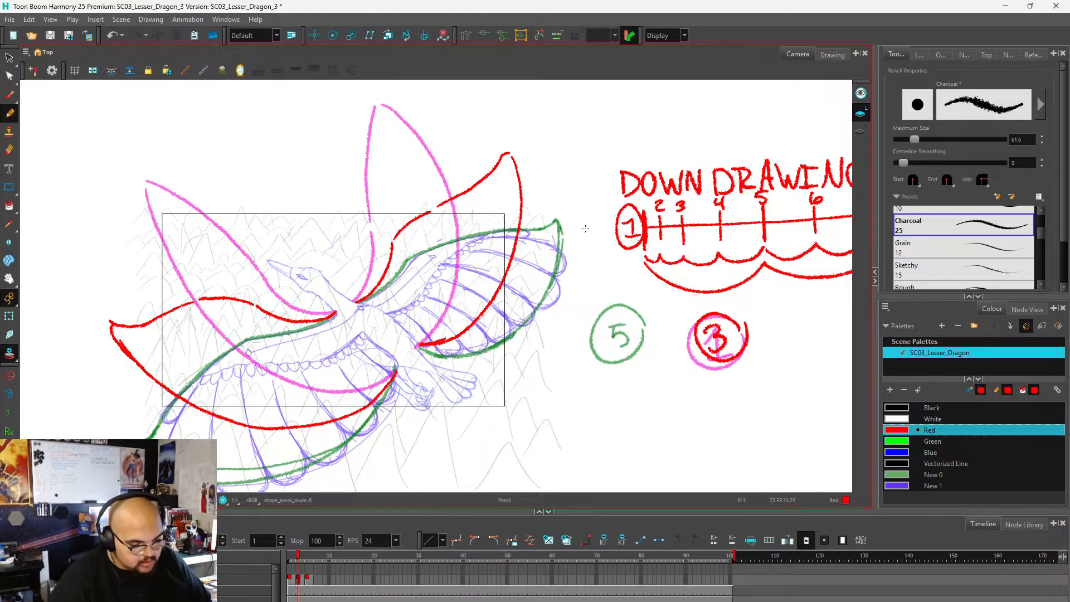
Examine the reworked frame 3 wings against the onion skins of the neighbouring drawings.
{"action": "scroll", "coordinate": [591, 237], "scroll_direction": "down", "scroll_amount": 2}
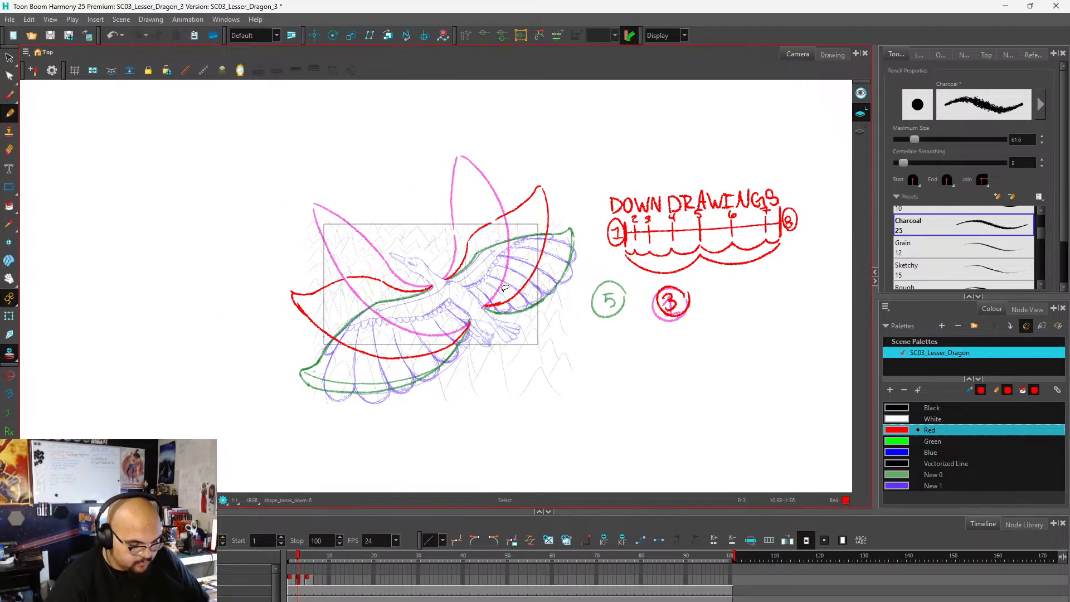
{"action": "scroll", "coordinate": [505, 290], "scroll_direction": "up", "scroll_amount": 2}
{"action": "scroll", "coordinate": [496, 288], "scroll_direction": "down", "scroll_amount": 1}
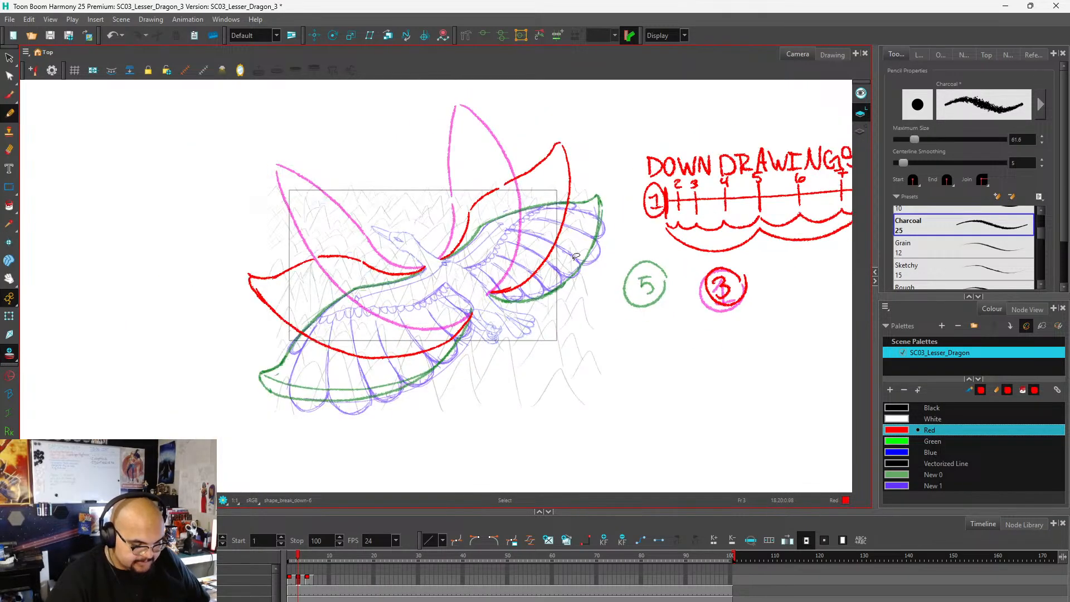
{"action": "scroll", "coordinate": [454, 293], "scroll_direction": "up", "scroll_amount": 1}
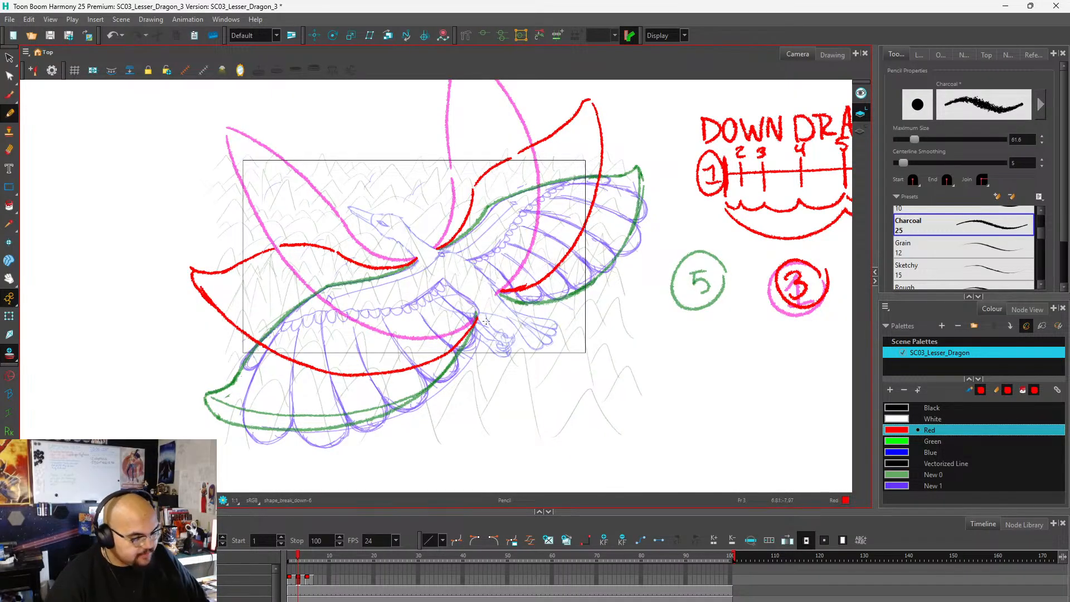
{"action": "scroll", "coordinate": [486, 322], "scroll_direction": "down", "scroll_amount": 2}
{"action": "scroll", "coordinate": [516, 301], "scroll_direction": "up", "scroll_amount": 1}
{"action": "scroll", "coordinate": [450, 339], "scroll_direction": "down", "scroll_amount": 1}
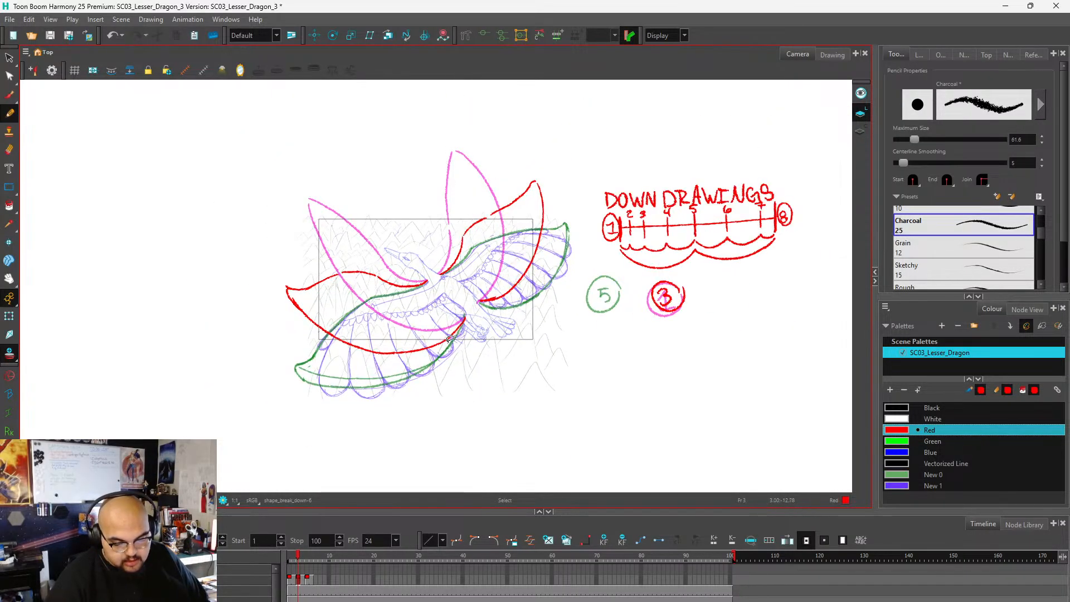
Move the frame 5 drawing's circled 5 over the onion-skinned circled 3 beneath the timing chart.
{"action": "left_click", "coordinate": [304, 577]}
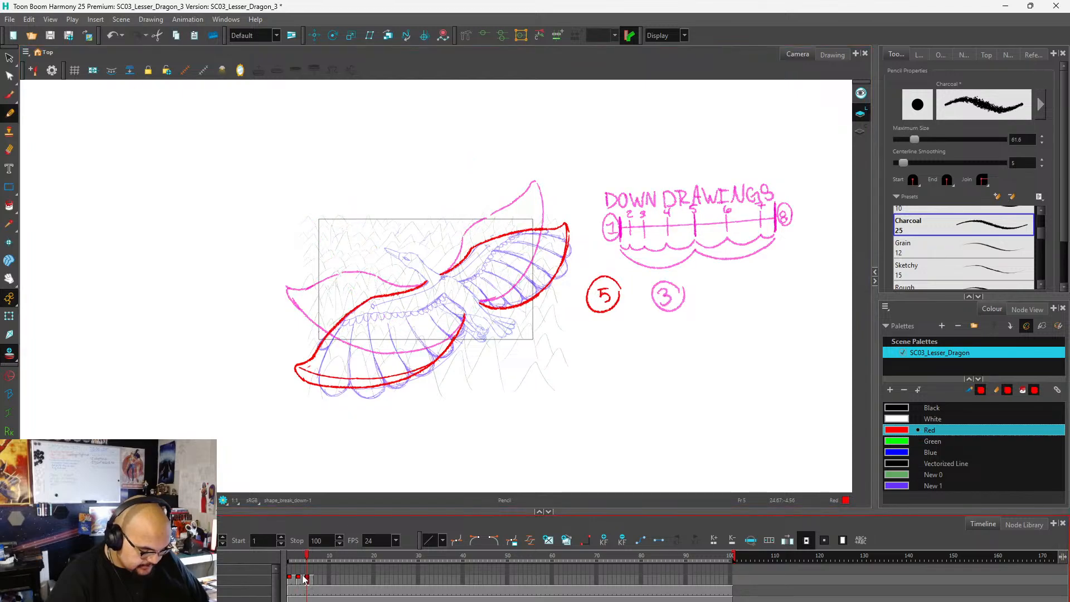
{"action": "scroll", "coordinate": [610, 294], "scroll_direction": "up", "scroll_amount": 3}
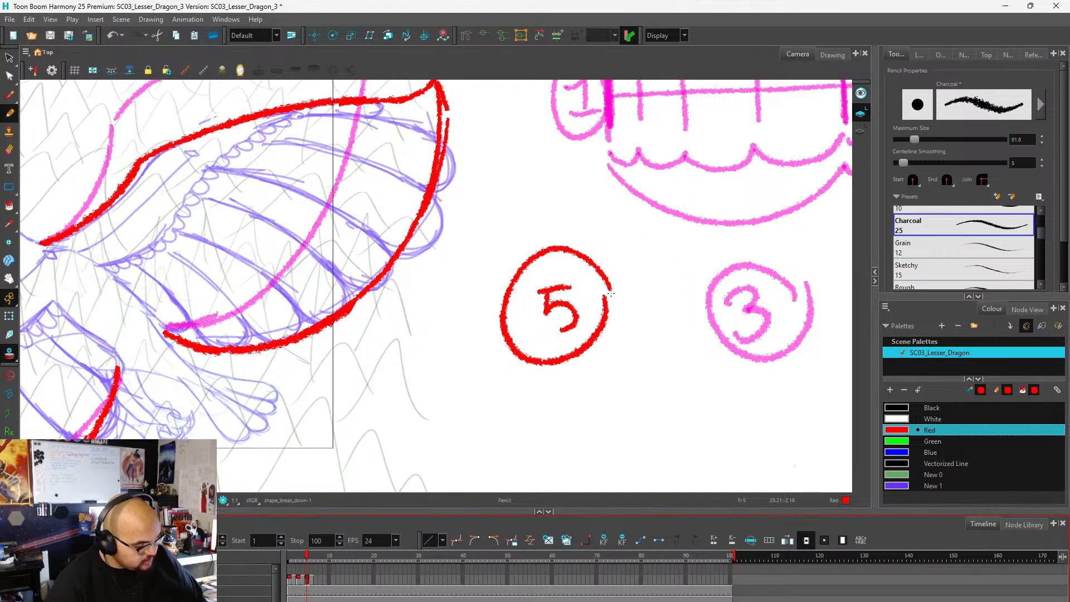
{"action": "key", "text": "alt+s"}
{"action": "mouse_move", "coordinate": [599, 228]}
{"action": "left_mouse_down"}
{"action": "mouse_move", "coordinate": [506, 229]}
{"action": "mouse_move", "coordinate": [597, 210]}
{"action": "left_mouse_up"}
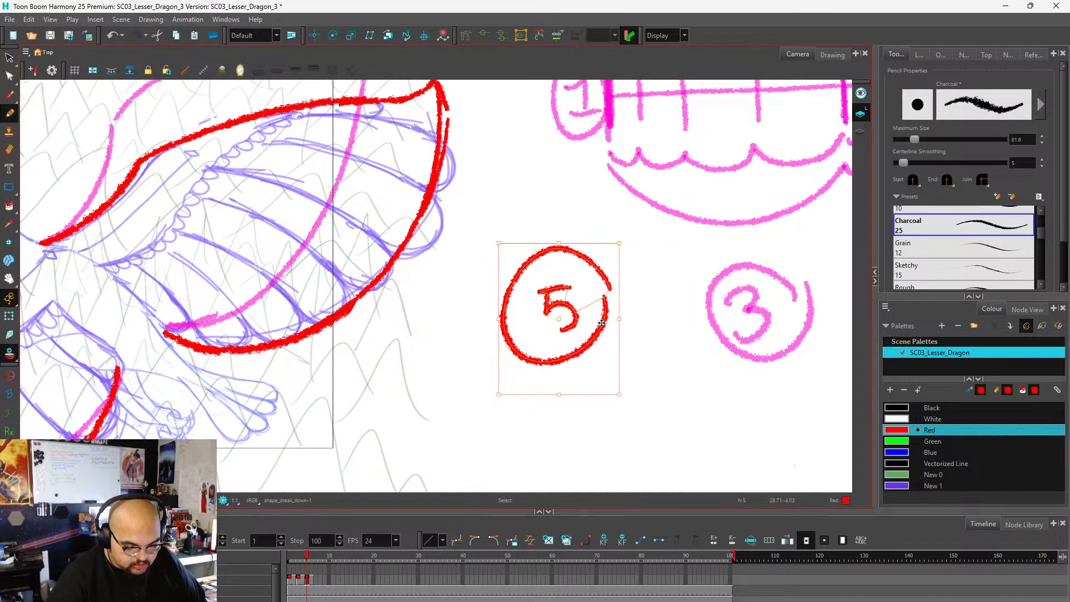
{"action": "left_click_drag", "start_coordinate": [602, 324], "coordinate": [801, 328]}
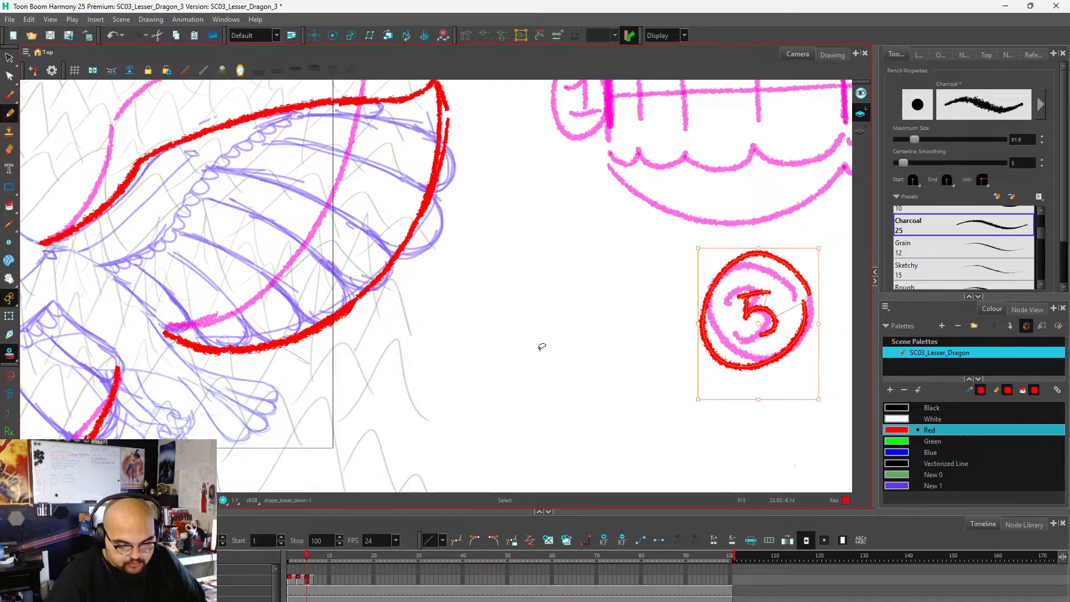
{"action": "left_click", "coordinate": [552, 349]}
{"action": "scroll", "coordinate": [549, 316], "scroll_direction": "down", "scroll_amount": 3}
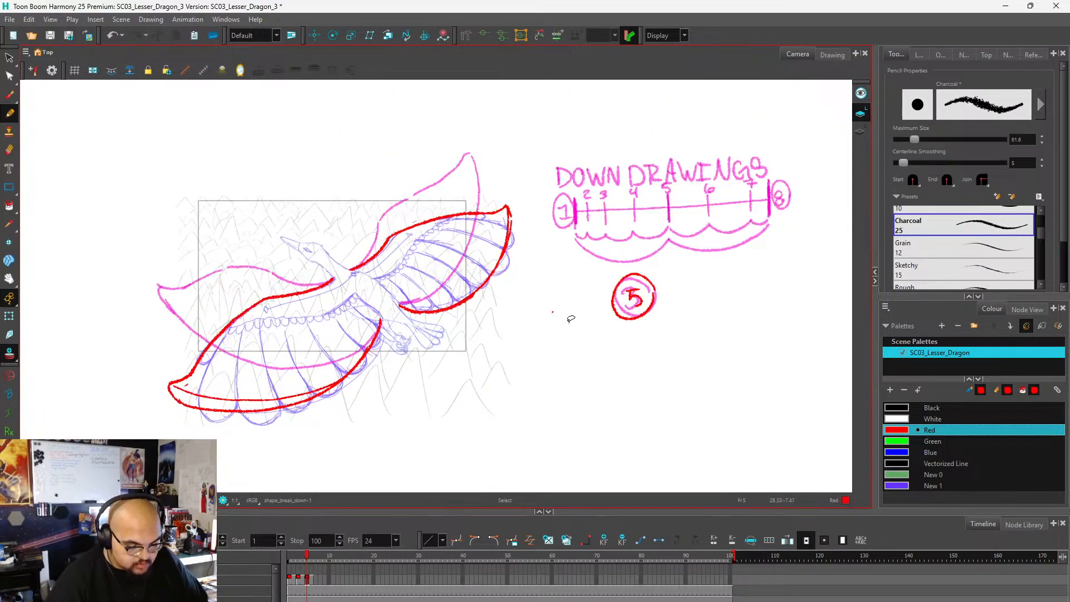
{"action": "key", "text": "ctrl+z"}
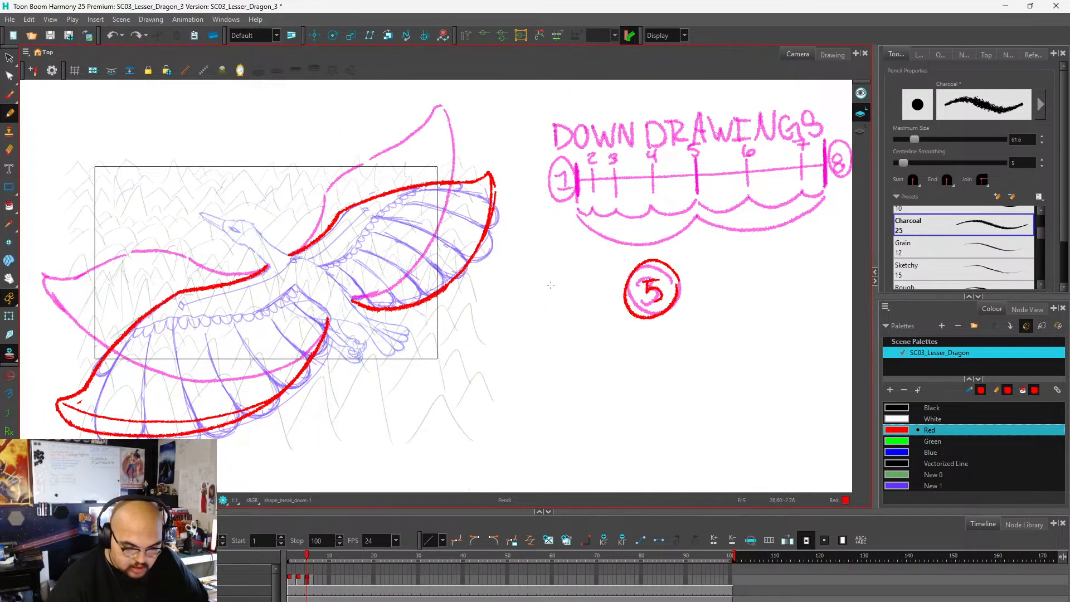
Underline the numbers 1, 3 and 5 on the timing chart in the frame 3 drawing.
{"action": "scroll", "coordinate": [553, 310], "scroll_direction": "down", "scroll_amount": 2}
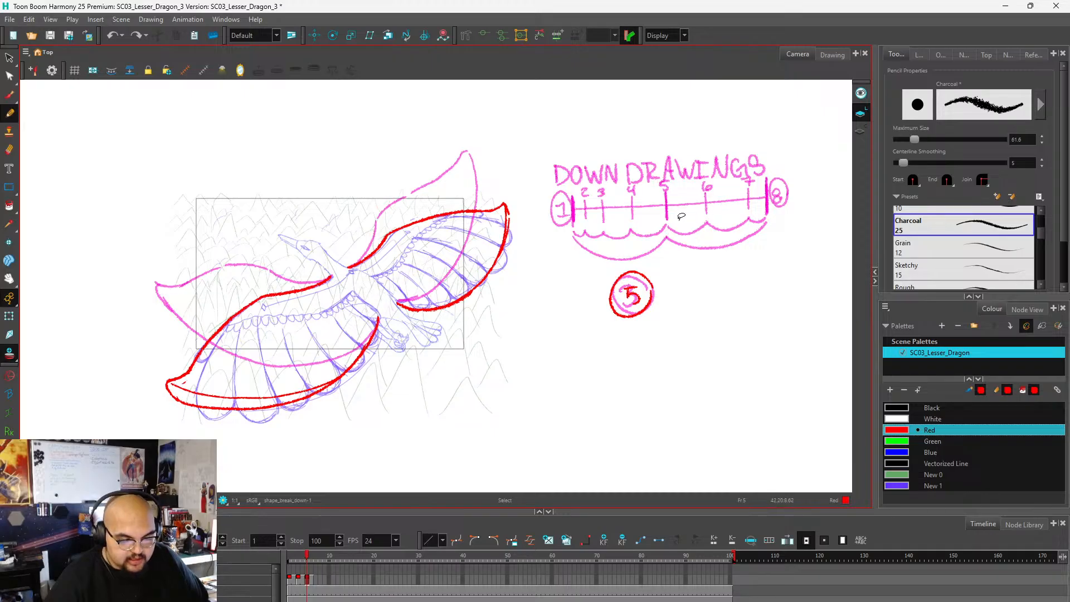
{"action": "scroll", "coordinate": [635, 218], "scroll_direction": "up", "scroll_amount": 1}
{"action": "scroll", "coordinate": [613, 234], "scroll_direction": "down", "scroll_amount": 2}
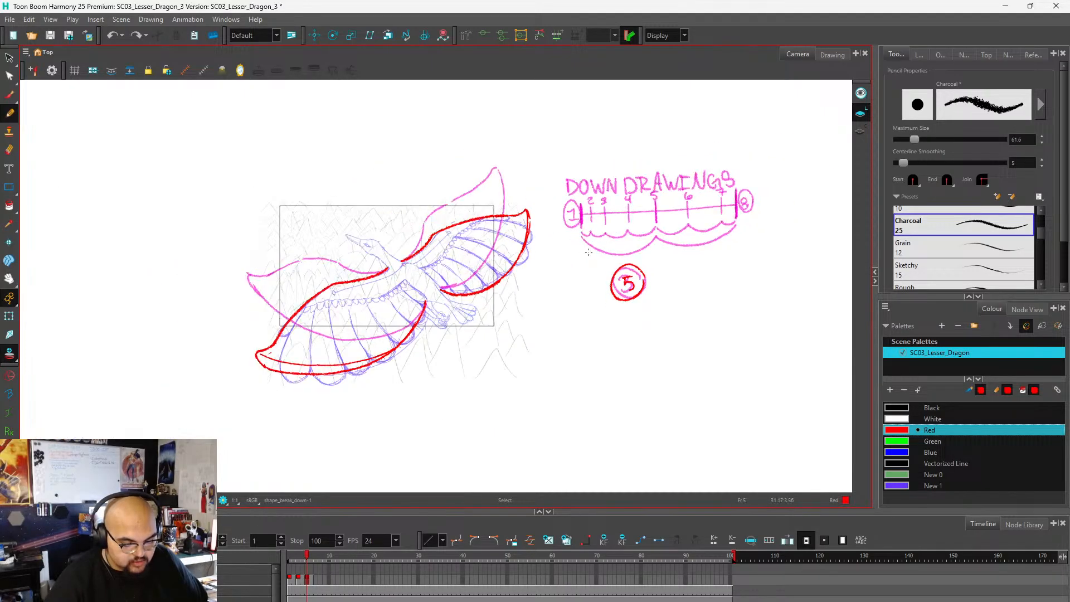
{"action": "left_click", "coordinate": [299, 579]}
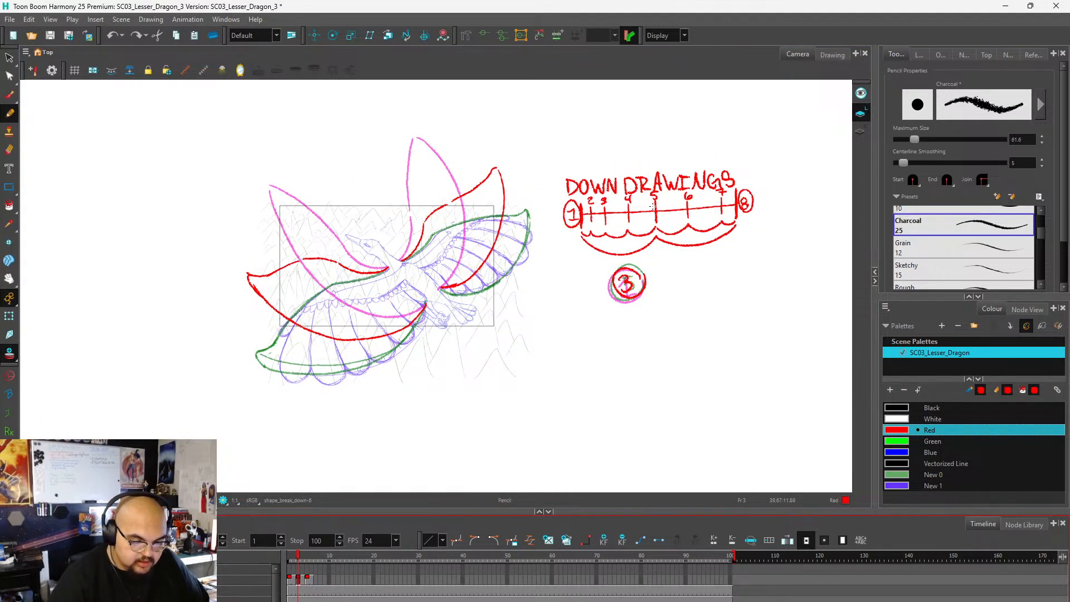
{"action": "scroll", "coordinate": [626, 206], "scroll_direction": "up", "scroll_amount": 2}
{"action": "scroll", "coordinate": [614, 214], "scroll_direction": "up", "scroll_amount": 1}
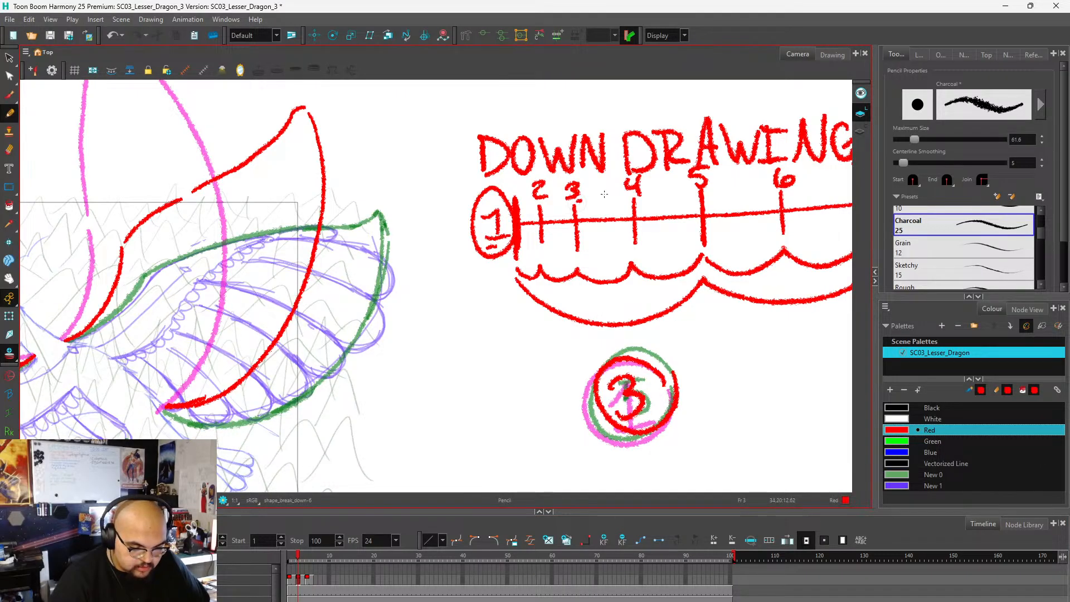
{"action": "left_click_drag", "start_coordinate": [709, 188], "coordinate": [716, 187]}
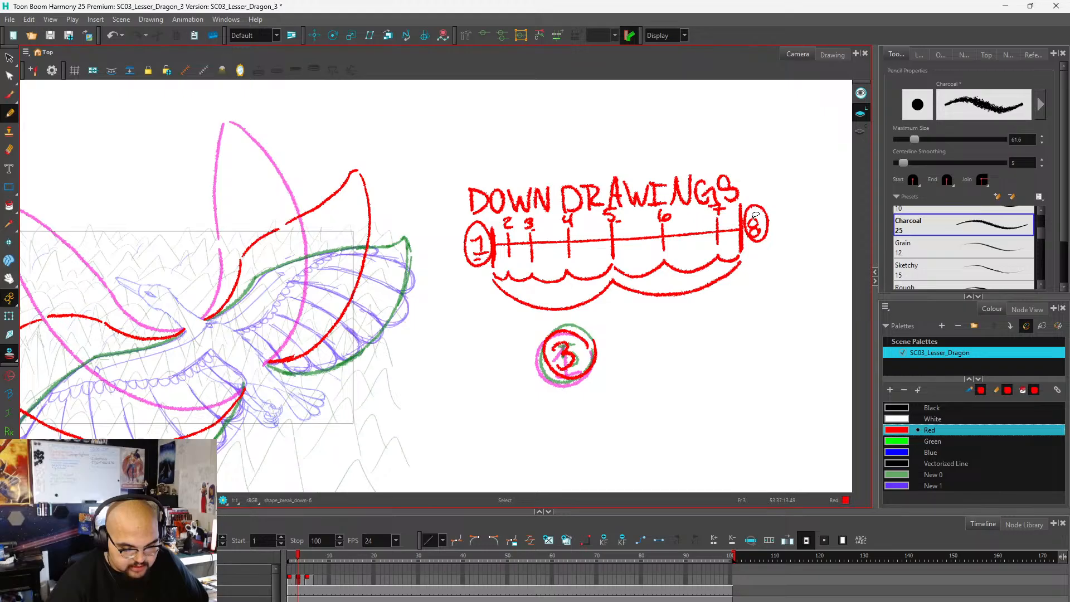
Compare the frame 3 wing shapes with the onion-skinned frame 1 and frame 5 wings.
{"action": "scroll", "coordinate": [758, 220], "scroll_direction": "down", "scroll_amount": 2}
{"action": "scroll", "coordinate": [718, 241], "scroll_direction": "up", "scroll_amount": 1}
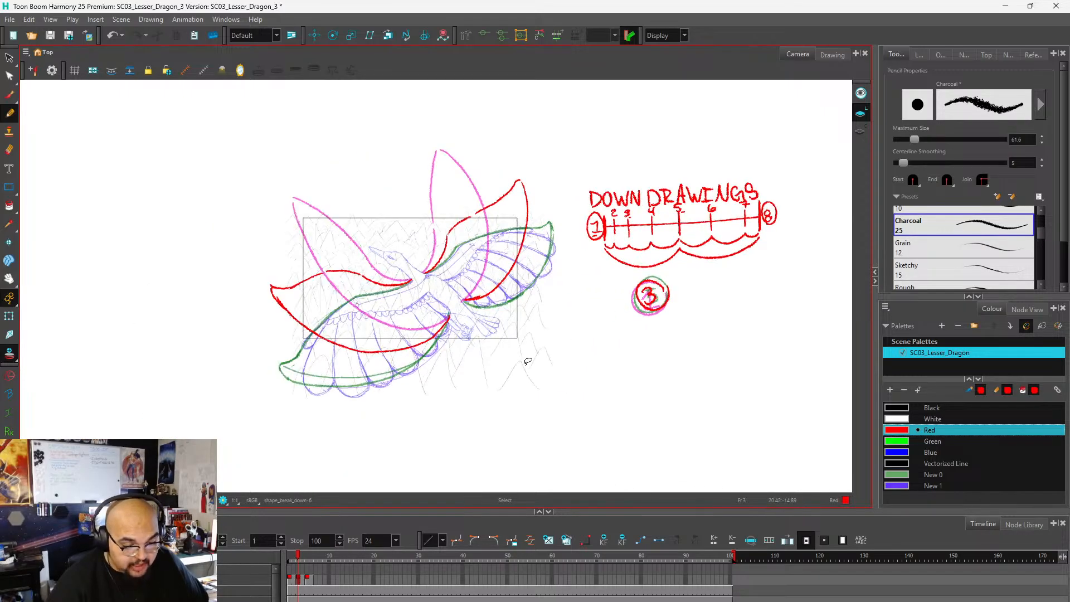
{"action": "scroll", "coordinate": [442, 379], "scroll_direction": "up", "scroll_amount": 2}
{"action": "scroll", "coordinate": [528, 322], "scroll_direction": "down", "scroll_amount": 3}
{"action": "scroll", "coordinate": [406, 346], "scroll_direction": "up", "scroll_amount": 1}
{"action": "scroll", "coordinate": [406, 346], "scroll_direction": "up", "scroll_amount": 2}
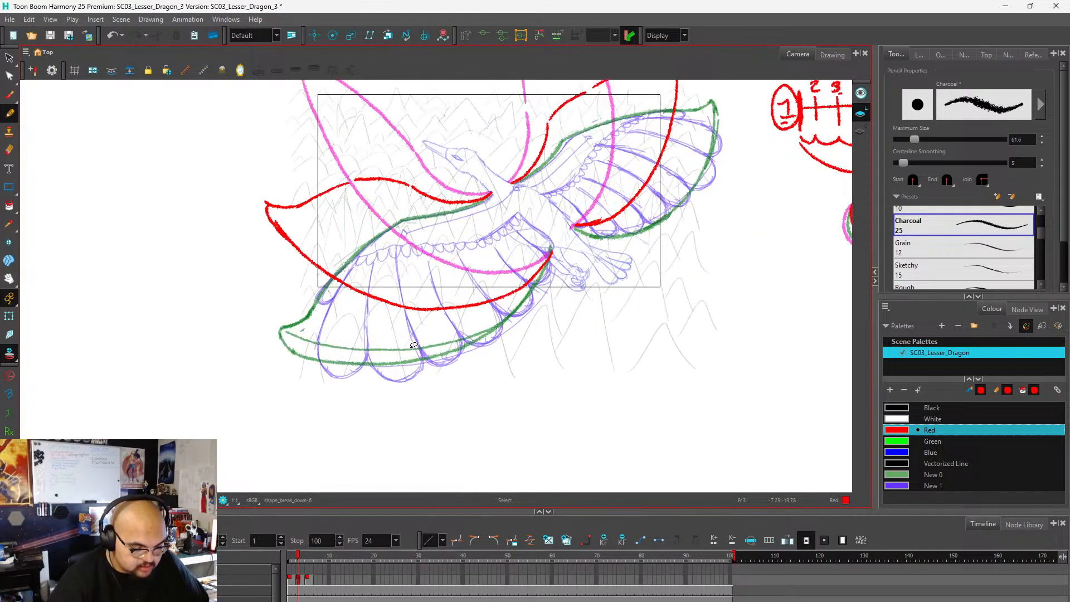
{"action": "left_click", "coordinate": [316, 581]}
{"action": "scroll", "coordinate": [406, 294], "scroll_direction": "down", "scroll_amount": 5}
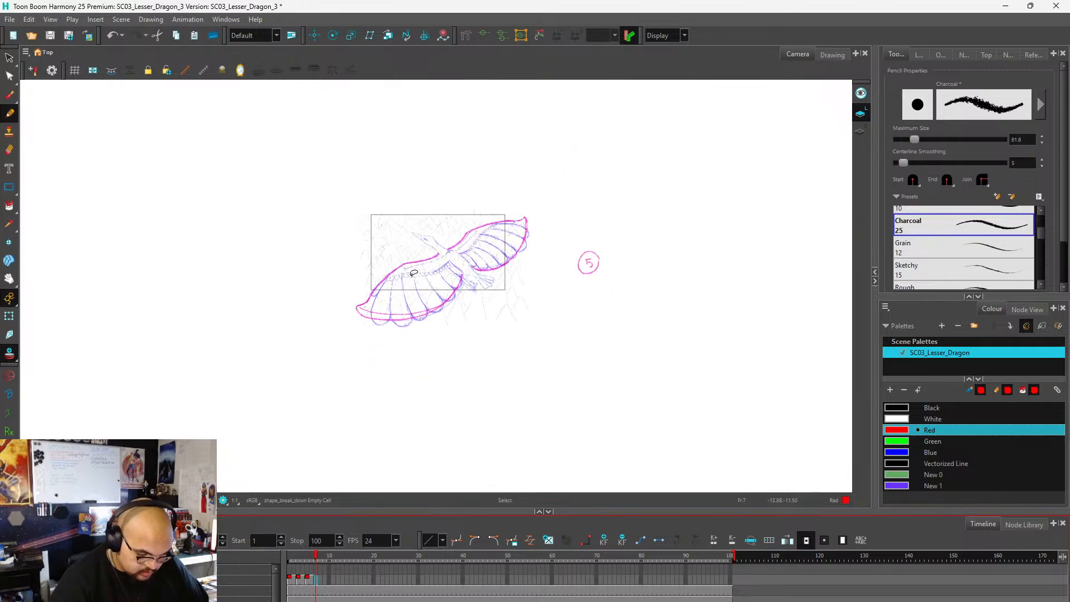
{"action": "scroll", "coordinate": [525, 268], "scroll_direction": "up", "scroll_amount": 2}
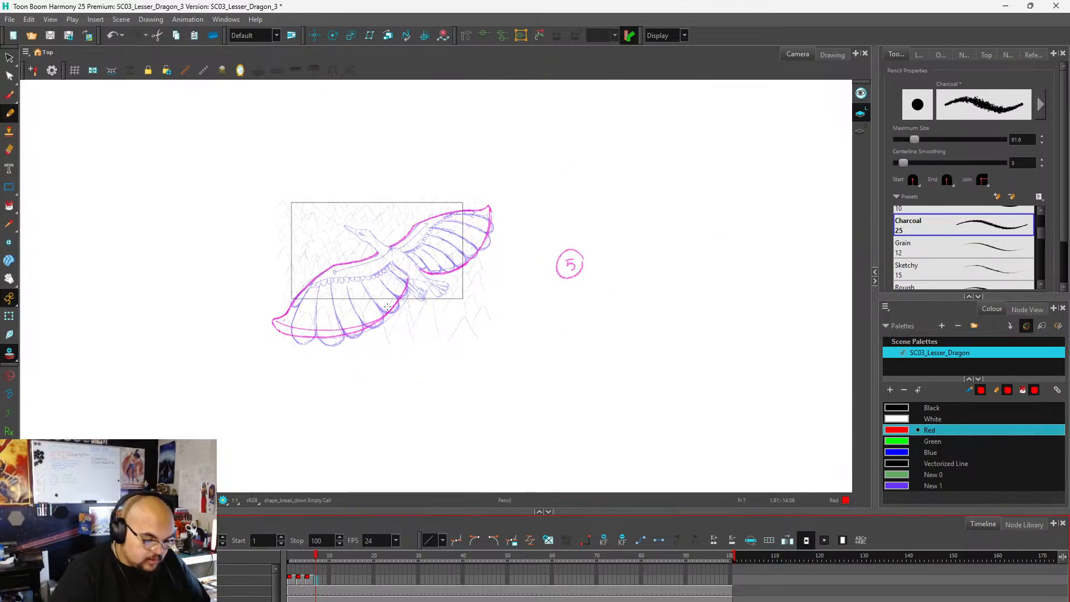
{"action": "scroll", "coordinate": [405, 286], "scroll_direction": "up", "scroll_amount": 4}
{"action": "scroll", "coordinate": [405, 279], "scroll_direction": "down", "scroll_amount": 4}
{"action": "scroll", "coordinate": [464, 211], "scroll_direction": "up", "scroll_amount": 3}
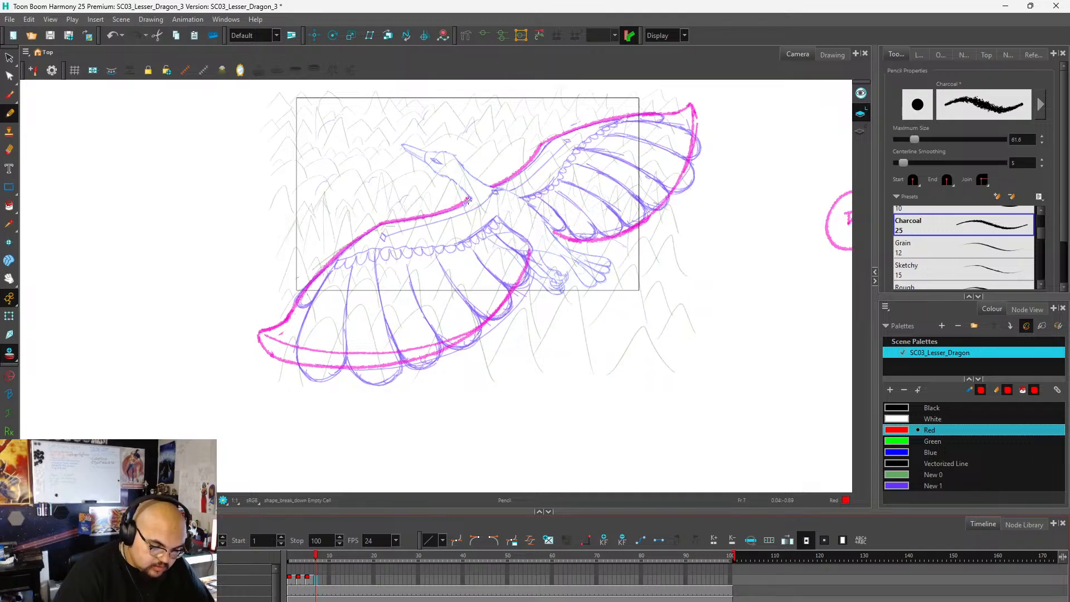
{"action": "left_click_drag", "start_coordinate": [468, 199], "coordinate": [400, 278]}
{"action": "key", "text": "ctrl+z"}
{"action": "key", "text": "ctrl+z"}
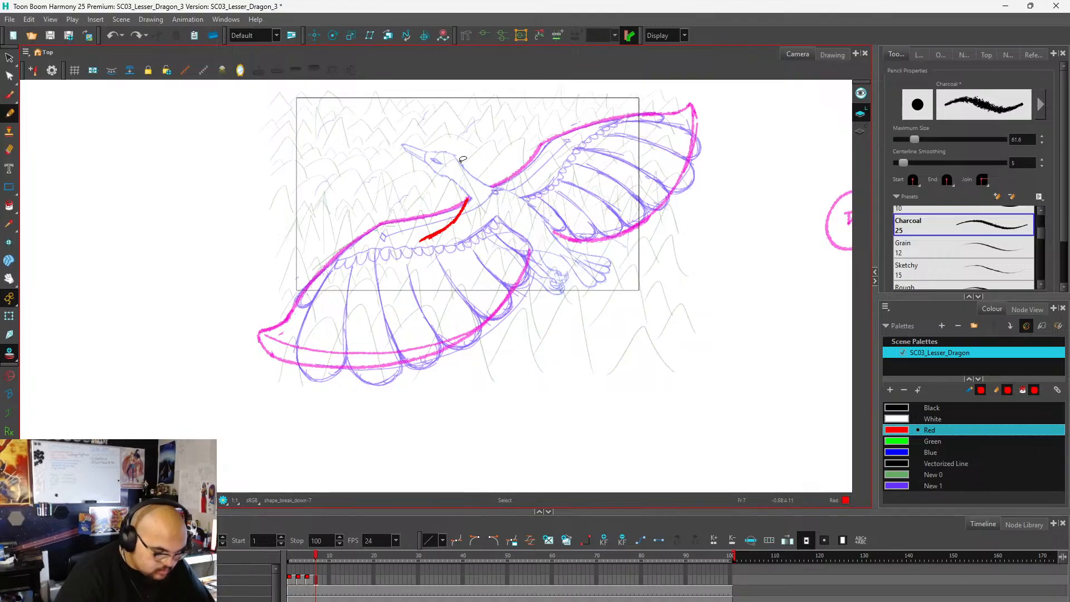
{"action": "key", "text": "ctrl+z"}
{"action": "key", "text": "ctrl+z"}
{"action": "key", "text": "ctrl+z"}
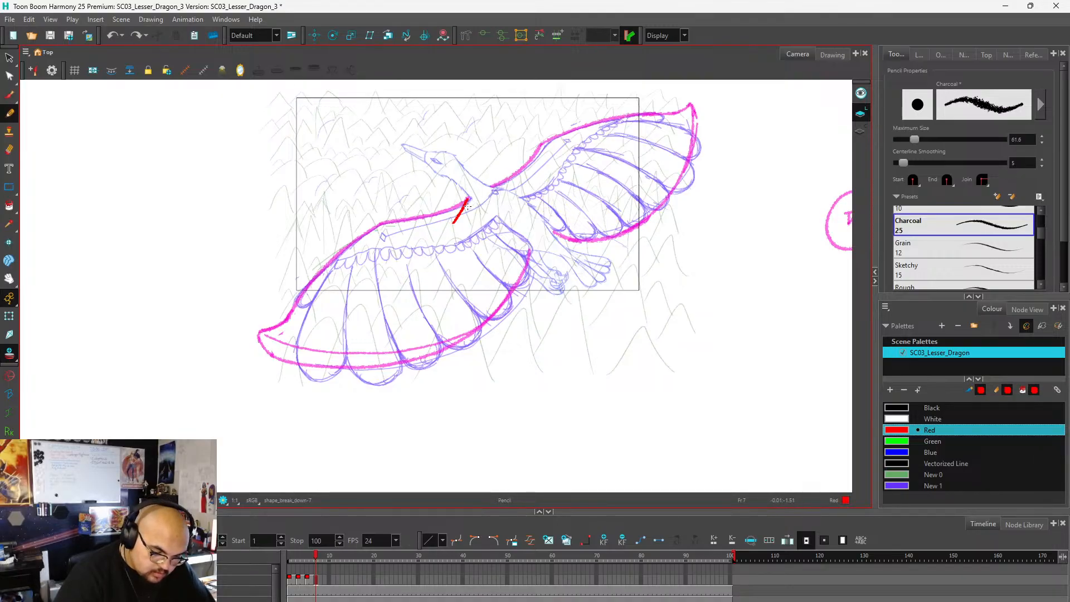
{"action": "key", "text": "ctrl+z"}
{"action": "key", "text": "ctrl+z"}
{"action": "key", "text": "ctrl+z"}
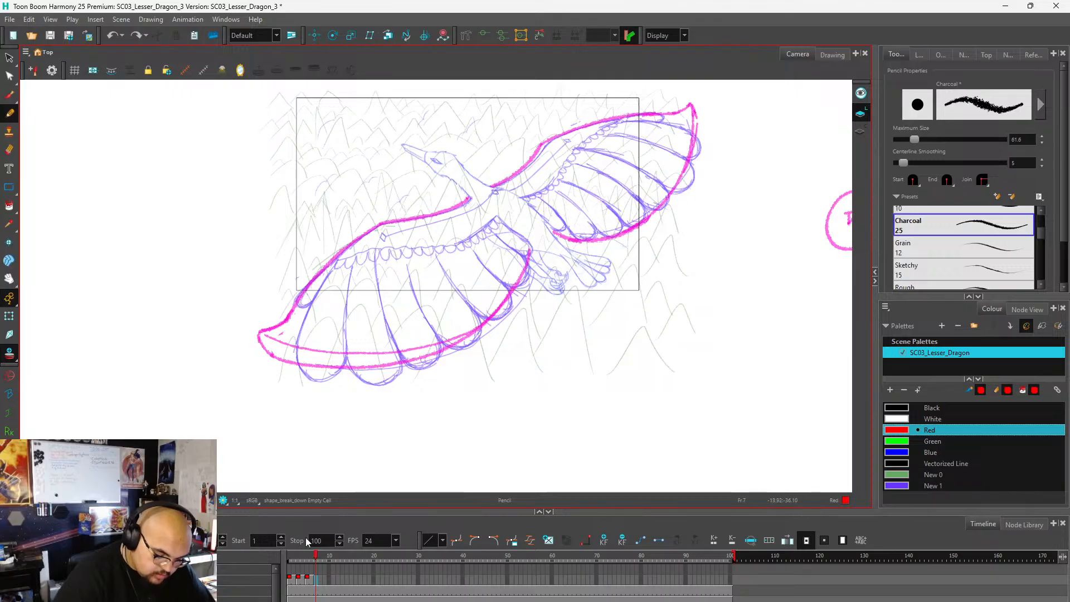
{"action": "left_click", "coordinate": [307, 580]}
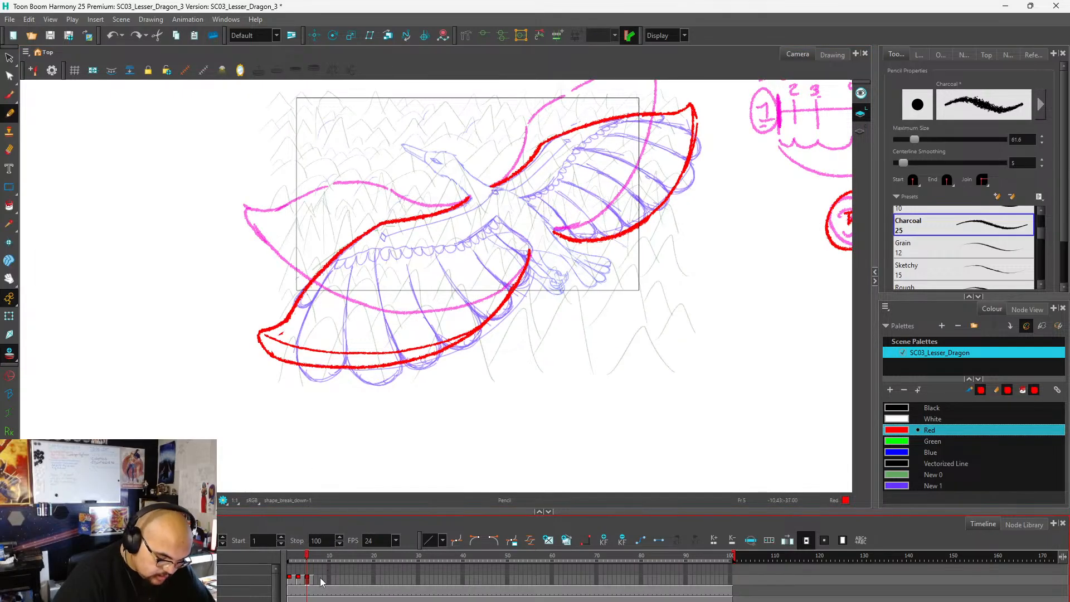
On frame 7, draw the near wing's upper arm in red, with two lines running down from the shoulder to the bent joint.
{"action": "left_click", "coordinate": [315, 580]}
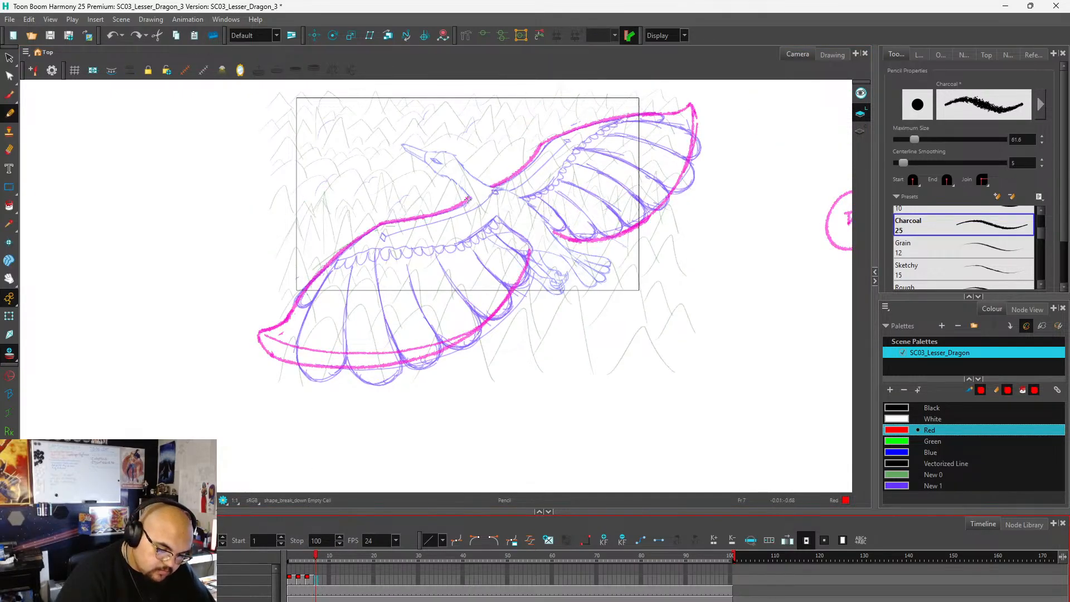
{"action": "mouse_move", "coordinate": [467, 199]}
{"action": "left_mouse_down"}
{"action": "mouse_move", "coordinate": [423, 262]}
{"action": "mouse_move", "coordinate": [402, 331]}
{"action": "left_mouse_up"}
{"action": "mouse_move", "coordinate": [421, 266]}
{"action": "left_mouse_down"}
{"action": "mouse_move", "coordinate": [402, 325]}
{"action": "mouse_move", "coordinate": [433, 306]}
{"action": "left_mouse_up"}
{"action": "key", "text": "ctrl+z"}
{"action": "key", "text": "ctrl+z"}
{"action": "key", "text": "ctrl+z"}
{"action": "key", "text": "ctrl+z"}
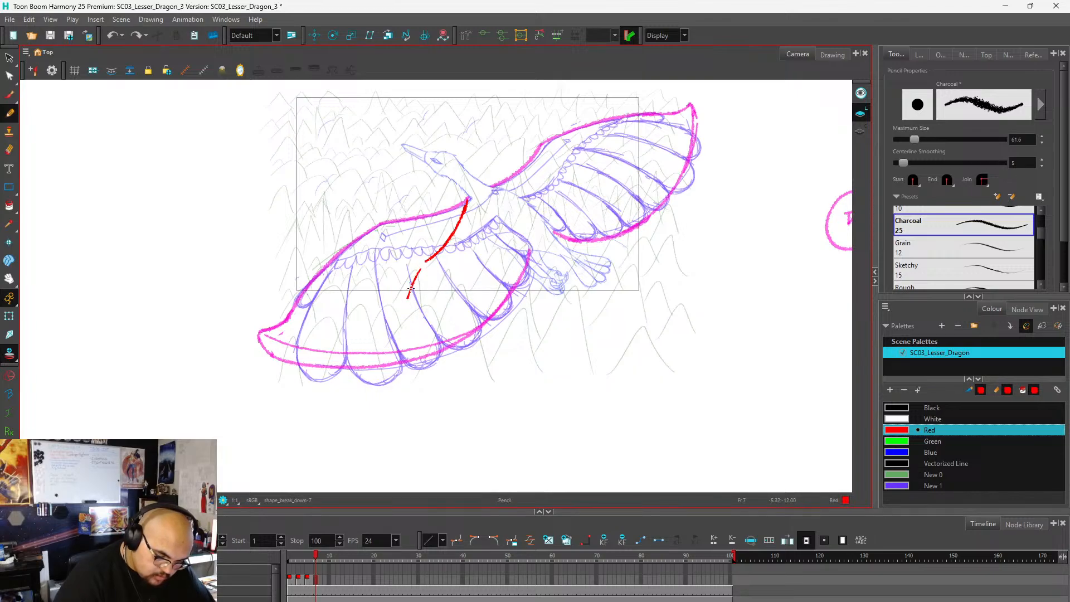
{"action": "left_click_drag", "start_coordinate": [425, 263], "coordinate": [404, 301]}
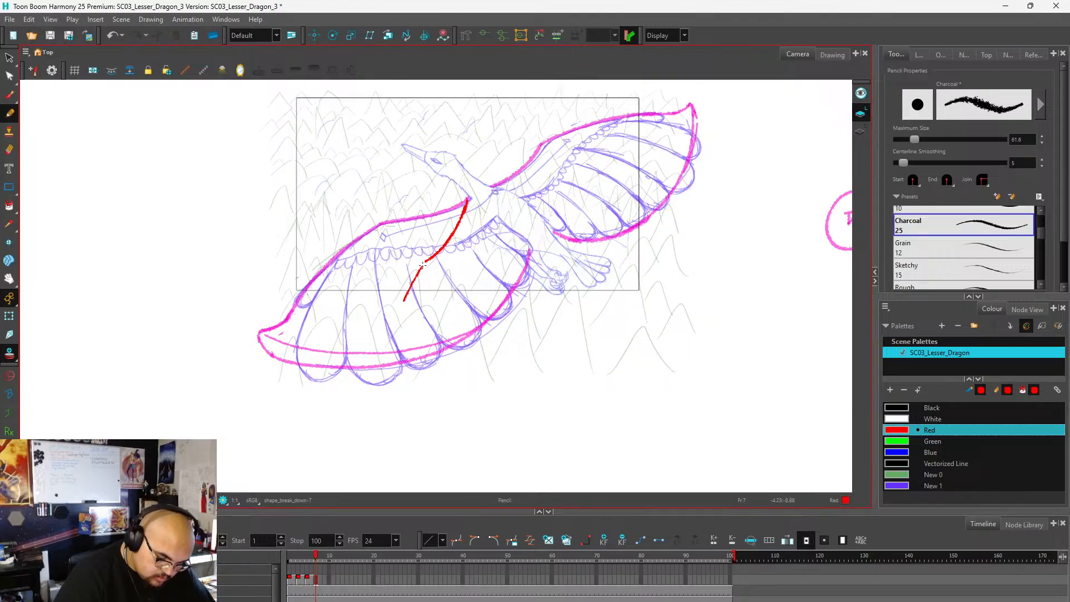
{"action": "mouse_move", "coordinate": [422, 266]}
{"action": "left_mouse_down"}
{"action": "mouse_move", "coordinate": [405, 309]}
{"action": "mouse_move", "coordinate": [475, 254]}
{"action": "mouse_move", "coordinate": [498, 214]}
{"action": "left_mouse_up"}
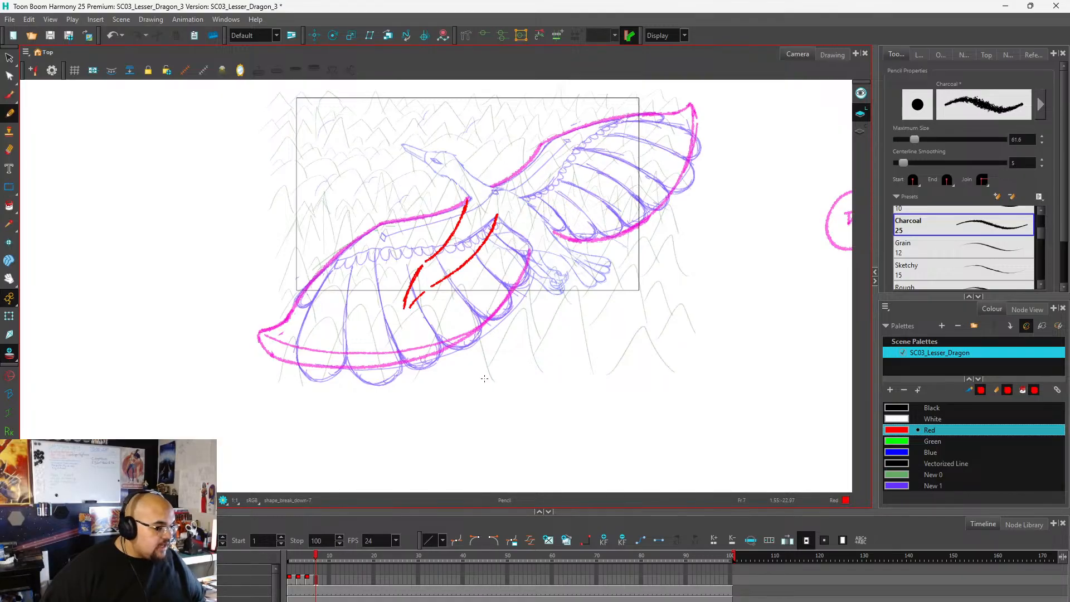
{"action": "scroll", "coordinate": [374, 216], "scroll_direction": "down", "scroll_amount": 2}
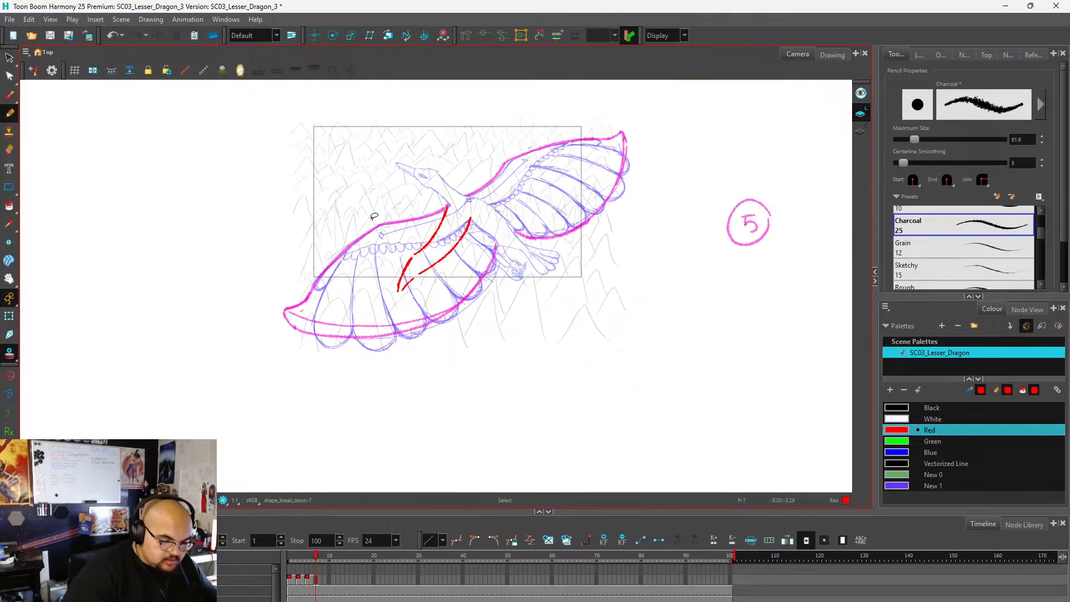
{"action": "scroll", "coordinate": [374, 216], "scroll_direction": "down", "scroll_amount": 2}
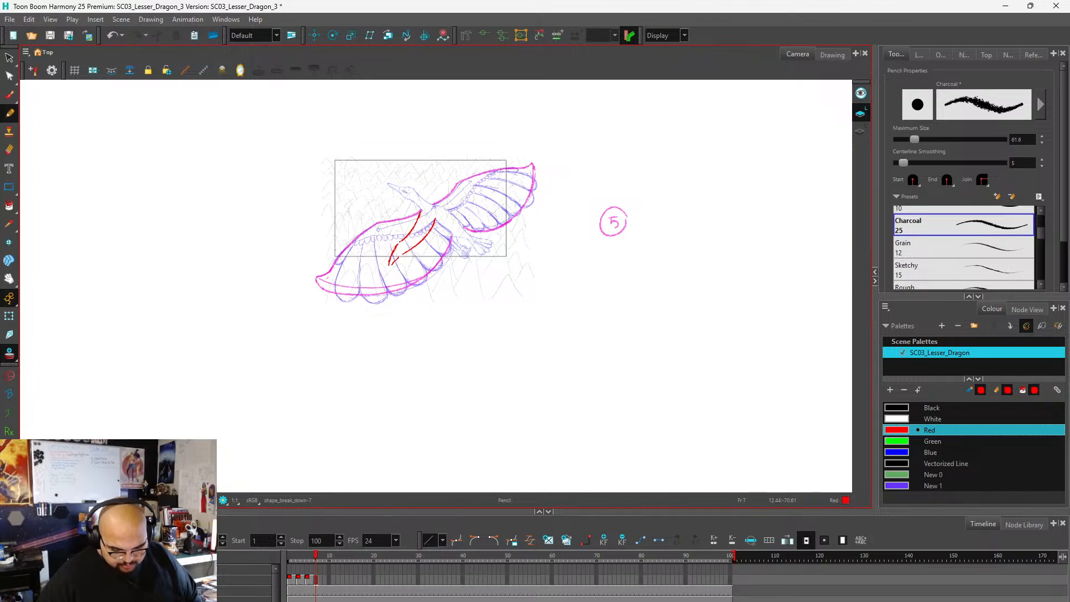
Switch to Spotify and look through The Best of NCS playlist and the current track's details.
{"action": "left_click", "coordinate": [519, 601]}
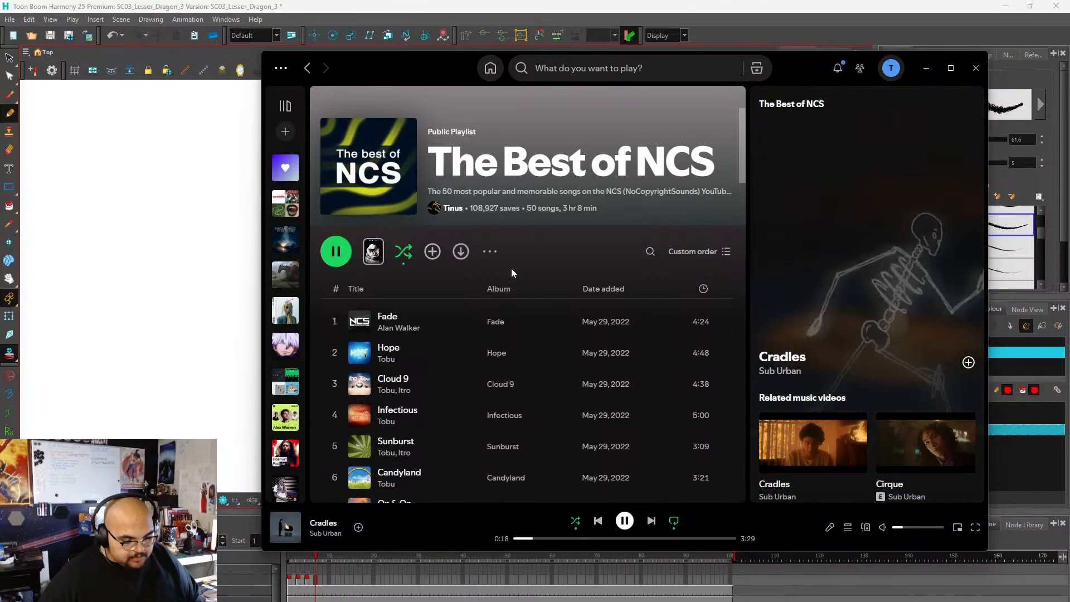
{"action": "scroll", "coordinate": [473, 236], "scroll_direction": "down", "scroll_amount": 4}
{"action": "scroll", "coordinate": [474, 237], "scroll_direction": "up", "scroll_amount": 4}
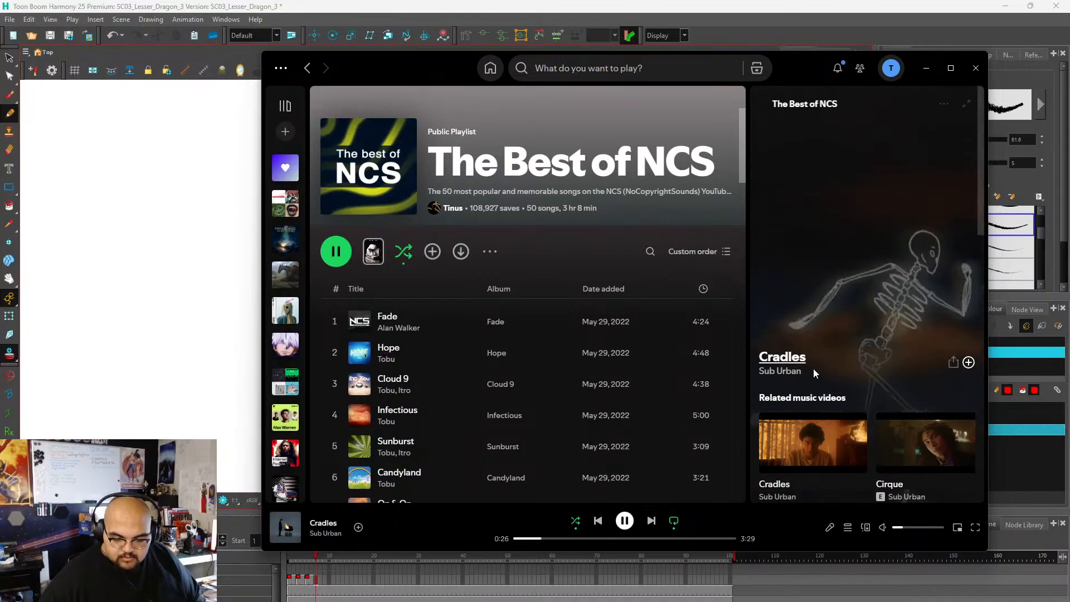
{"action": "scroll", "coordinate": [844, 294], "scroll_direction": "down", "scroll_amount": 2}
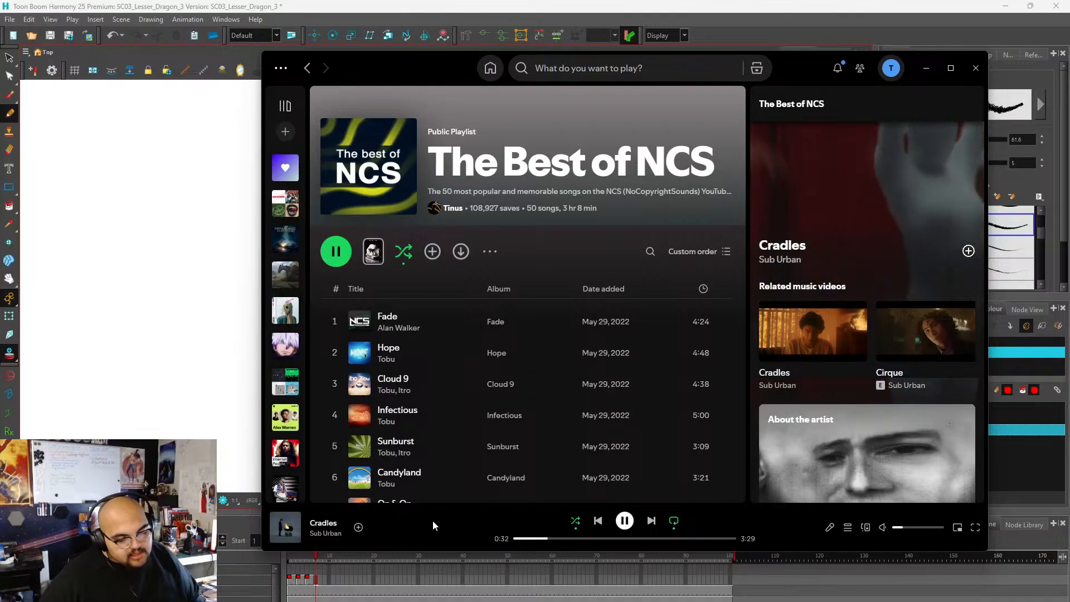
{"action": "scroll", "coordinate": [558, 223], "scroll_direction": "down", "scroll_amount": 5}
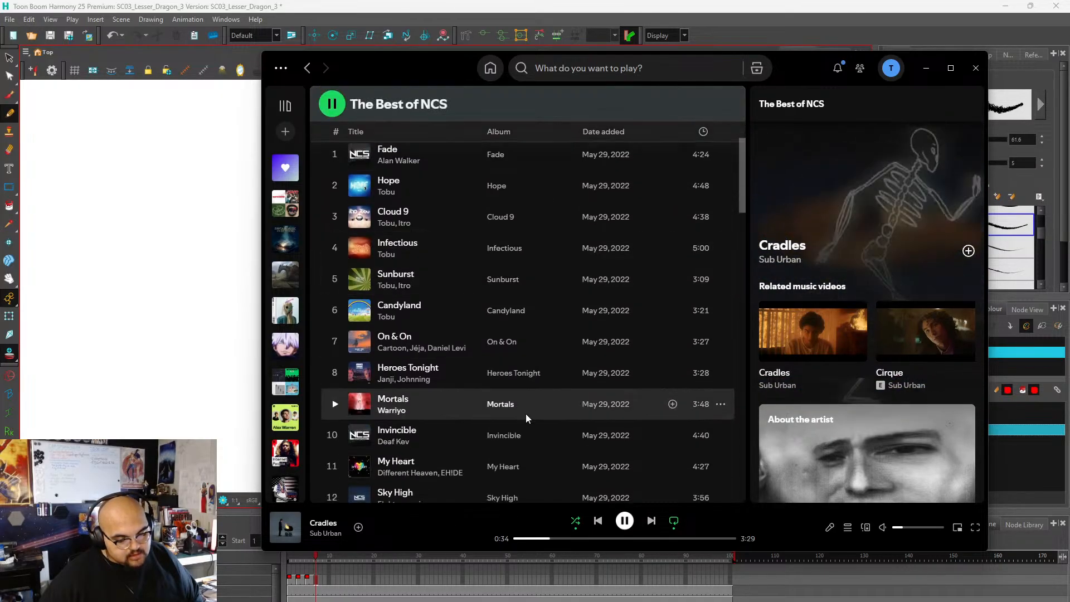
{"action": "scroll", "coordinate": [529, 415], "scroll_direction": "up", "scroll_amount": 5}
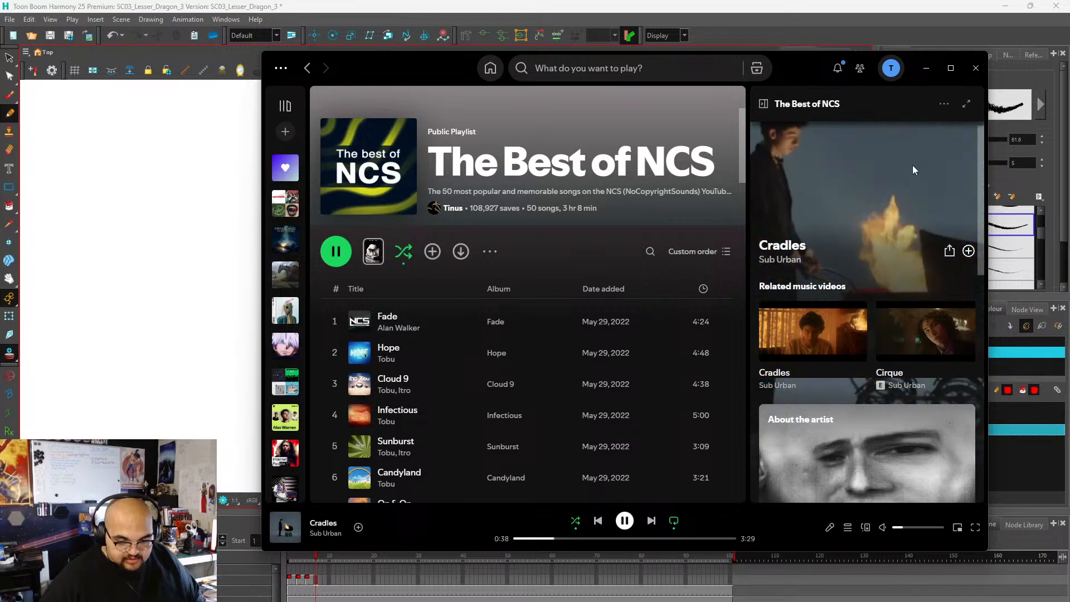
{"action": "left_click", "coordinate": [933, 68]}
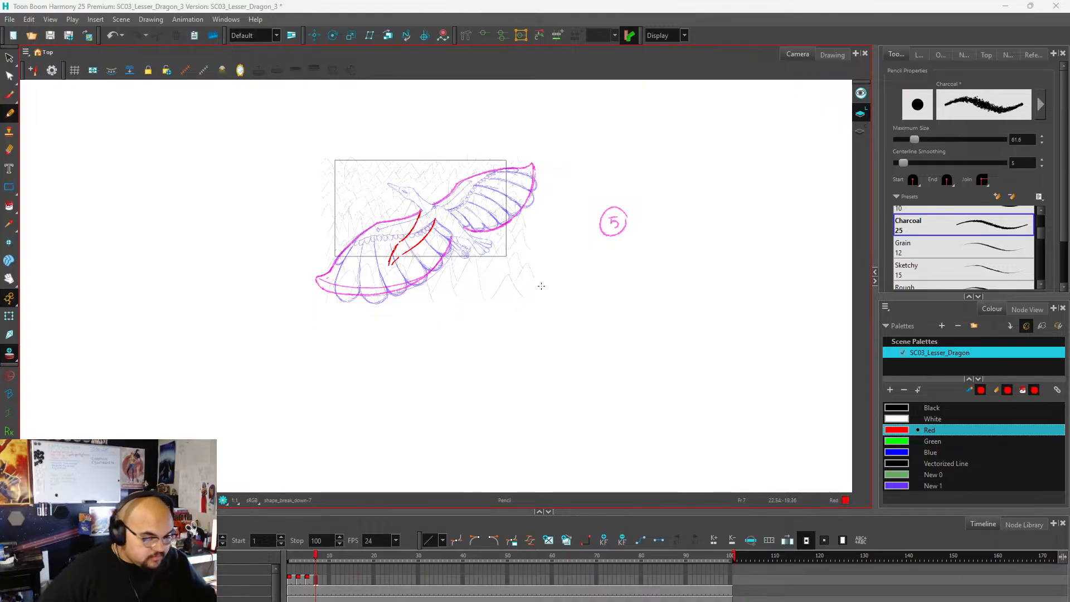
{"action": "scroll", "coordinate": [403, 308], "scroll_direction": "up", "scroll_amount": 4}
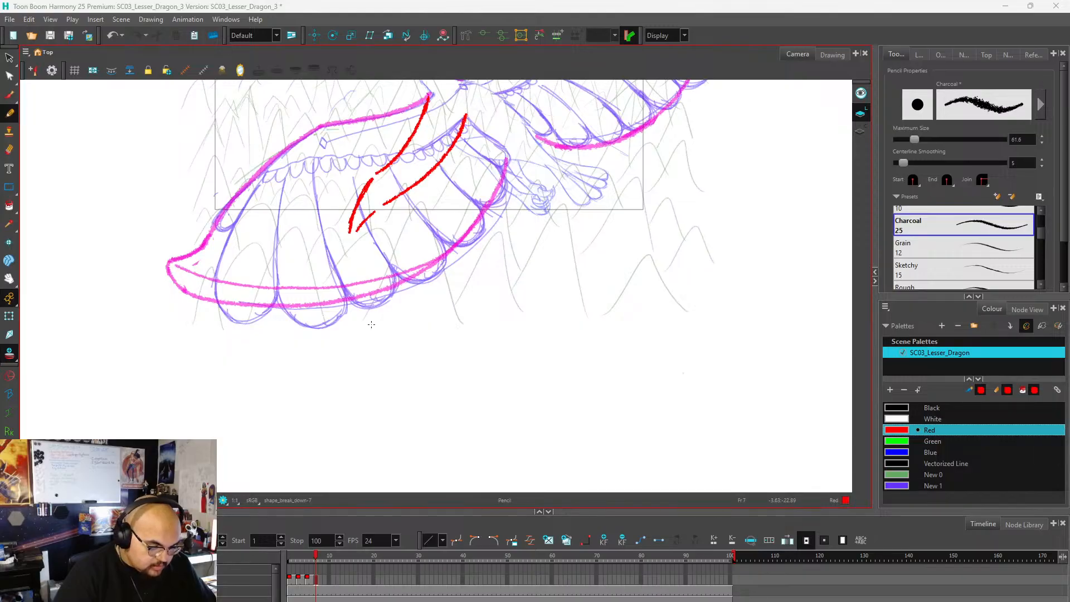
{"action": "scroll", "coordinate": [369, 319], "scroll_direction": "down", "scroll_amount": 2}
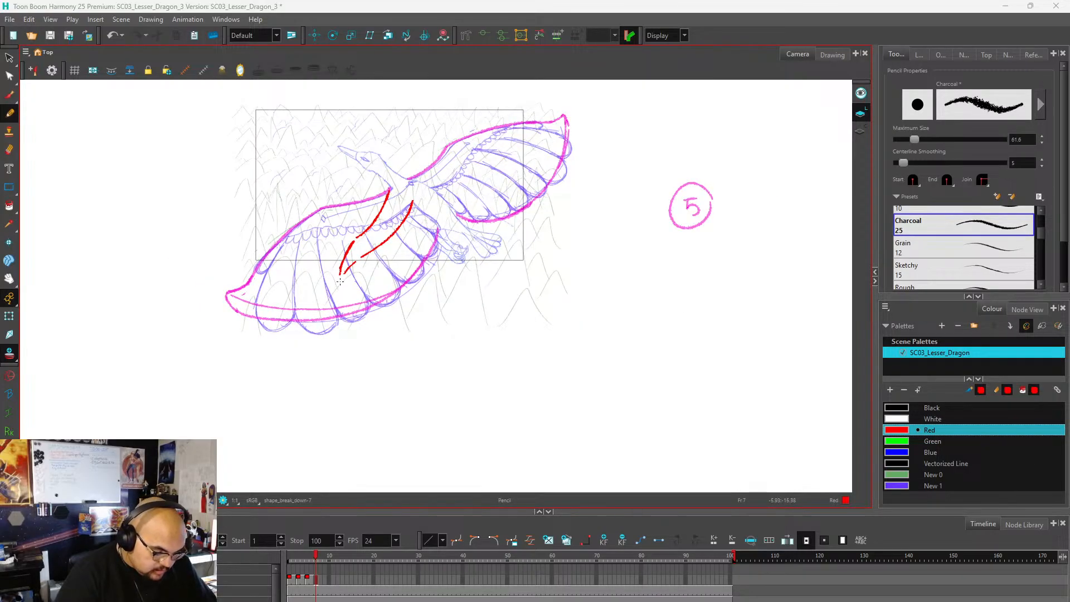
{"action": "left_click_drag", "start_coordinate": [340, 281], "coordinate": [348, 330]}
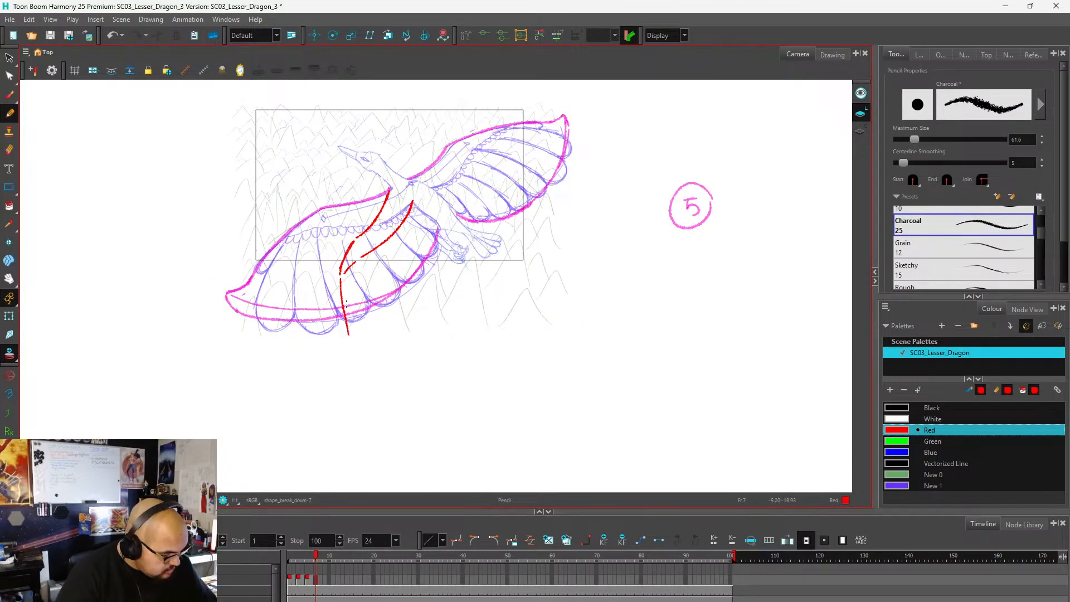
{"action": "key", "text": "ctrl+z"}
{"action": "mouse_move", "coordinate": [338, 277]}
{"action": "left_mouse_down"}
{"action": "mouse_move", "coordinate": [343, 354]}
{"action": "mouse_move", "coordinate": [339, 327]}
{"action": "mouse_move", "coordinate": [329, 372]}
{"action": "mouse_move", "coordinate": [372, 396]}
{"action": "mouse_move", "coordinate": [416, 393]}
{"action": "mouse_move", "coordinate": [449, 347]}
{"action": "mouse_move", "coordinate": [452, 315]}
{"action": "mouse_move", "coordinate": [439, 232]}
{"action": "left_mouse_up"}
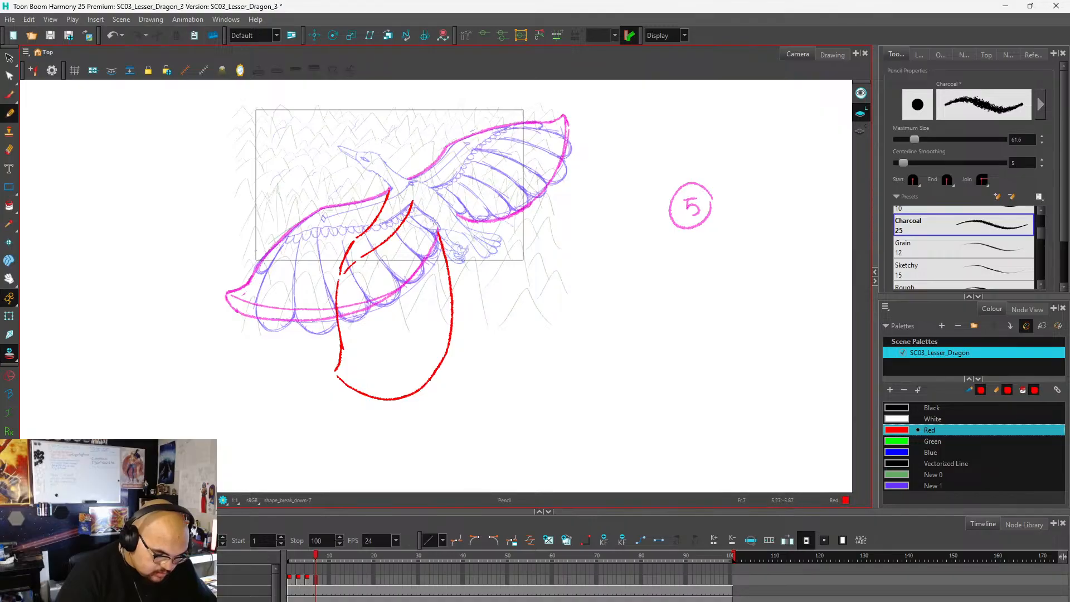
{"action": "key", "text": "ctrl+z"}
{"action": "mouse_move", "coordinate": [341, 378]}
{"action": "left_mouse_down"}
{"action": "mouse_move", "coordinate": [398, 377]}
{"action": "mouse_move", "coordinate": [430, 351]}
{"action": "mouse_move", "coordinate": [447, 317]}
{"action": "mouse_move", "coordinate": [441, 229]}
{"action": "left_mouse_up"}
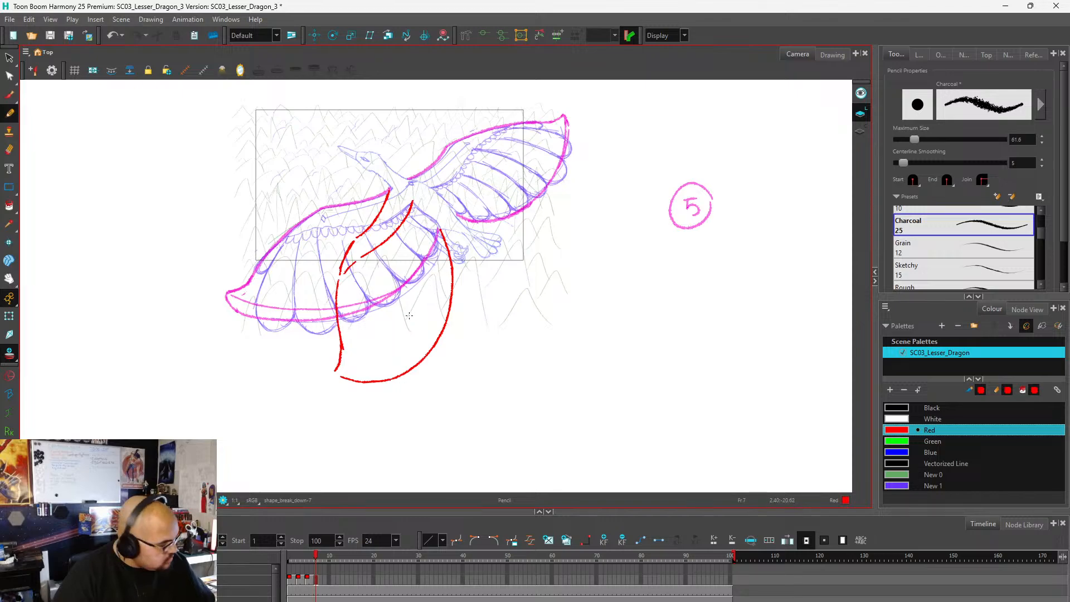
{"action": "key", "text": "ctrl+z"}
Draw the near wing's lowered outline in red, from the bent joint down to the tip and curving back up to the body.
{"action": "key", "text": "ctrl+z"}
{"action": "key", "text": "ctrl+z"}
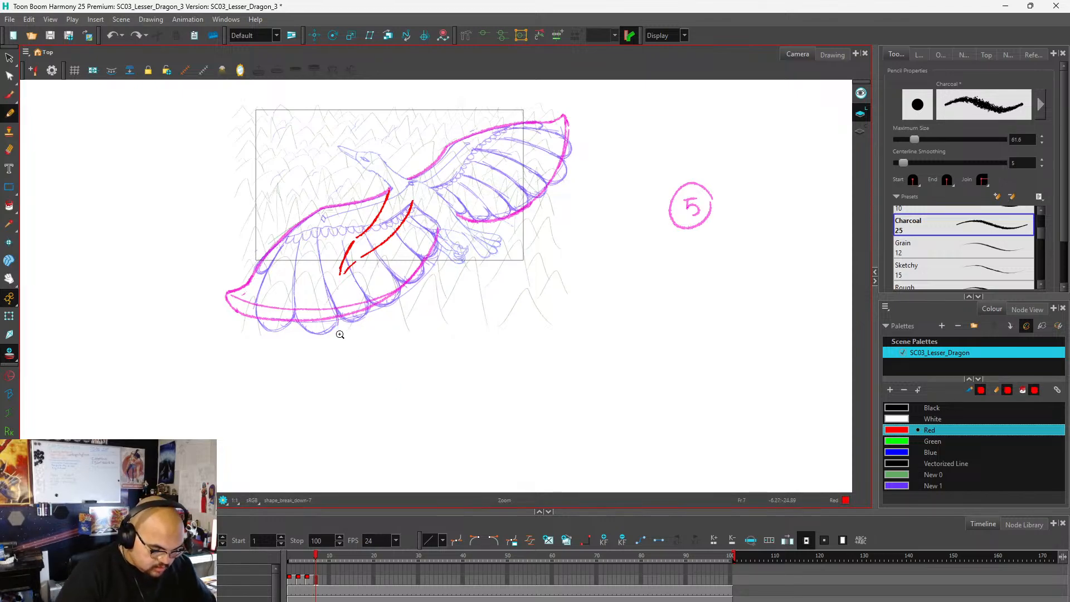
{"action": "mouse_move", "coordinate": [338, 280]}
{"action": "left_mouse_down"}
{"action": "mouse_move", "coordinate": [327, 386]}
{"action": "mouse_move", "coordinate": [366, 403]}
{"action": "mouse_move", "coordinate": [394, 394]}
{"action": "mouse_move", "coordinate": [421, 370]}
{"action": "mouse_move", "coordinate": [448, 300]}
{"action": "mouse_move", "coordinate": [438, 229]}
{"action": "mouse_move", "coordinate": [454, 306]}
{"action": "mouse_move", "coordinate": [448, 348]}
{"action": "mouse_move", "coordinate": [430, 382]}
{"action": "mouse_move", "coordinate": [368, 406]}
{"action": "left_mouse_up"}
{"action": "key", "text": "ctrl+z"}
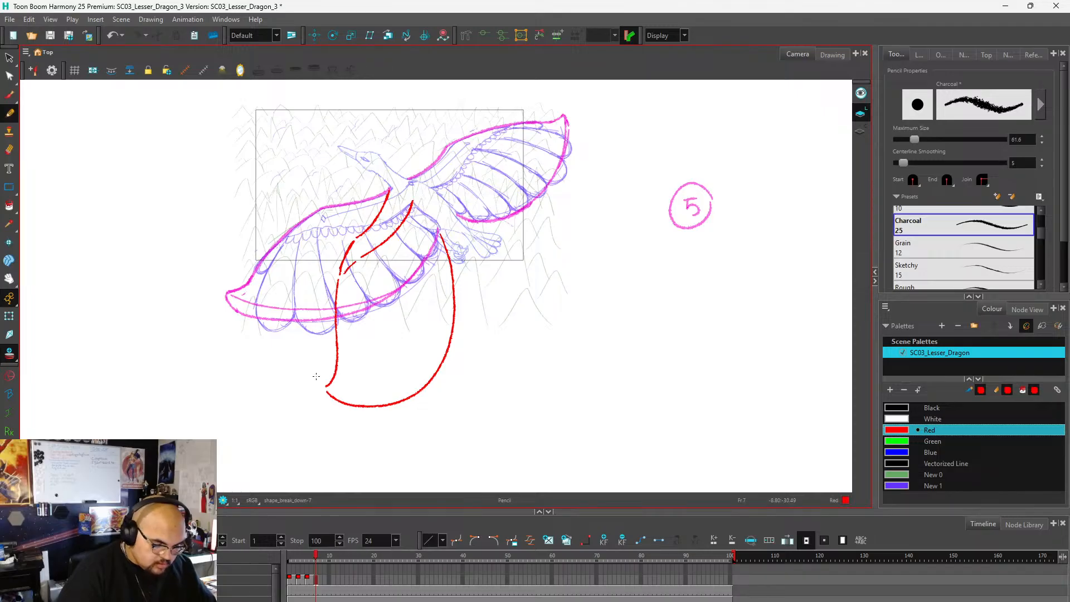
{"action": "key", "text": "ctrl+z"}
{"action": "mouse_move", "coordinate": [327, 389]}
{"action": "left_mouse_down"}
{"action": "mouse_move", "coordinate": [368, 401]}
{"action": "mouse_move", "coordinate": [408, 387]}
{"action": "mouse_move", "coordinate": [441, 350]}
{"action": "mouse_move", "coordinate": [444, 233]}
{"action": "left_mouse_up"}
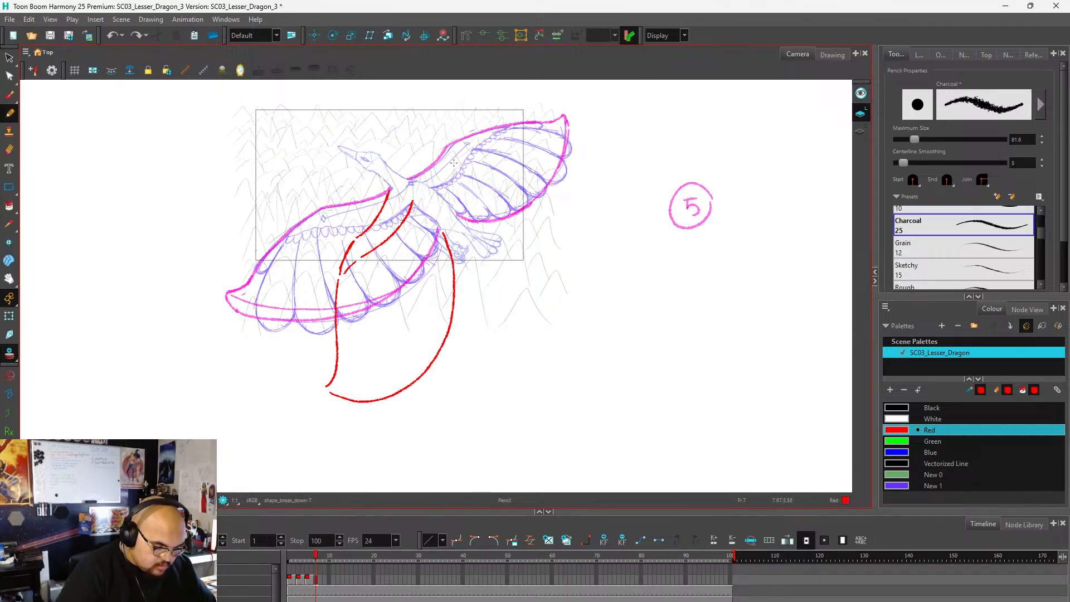
{"action": "scroll", "coordinate": [416, 282], "scroll_direction": "down", "scroll_amount": 2}
{"action": "scroll", "coordinate": [442, 242], "scroll_direction": "up", "scroll_amount": 3}
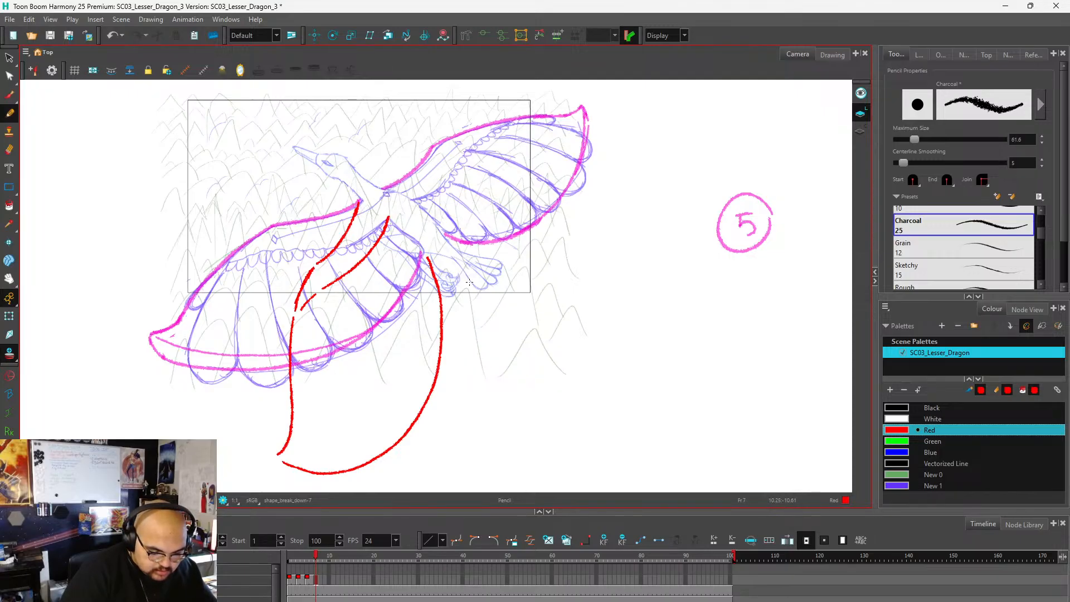
{"action": "left_click_drag", "start_coordinate": [470, 282], "coordinate": [475, 319]}
{"action": "scroll", "coordinate": [456, 230], "scroll_direction": "down", "scroll_amount": 2}
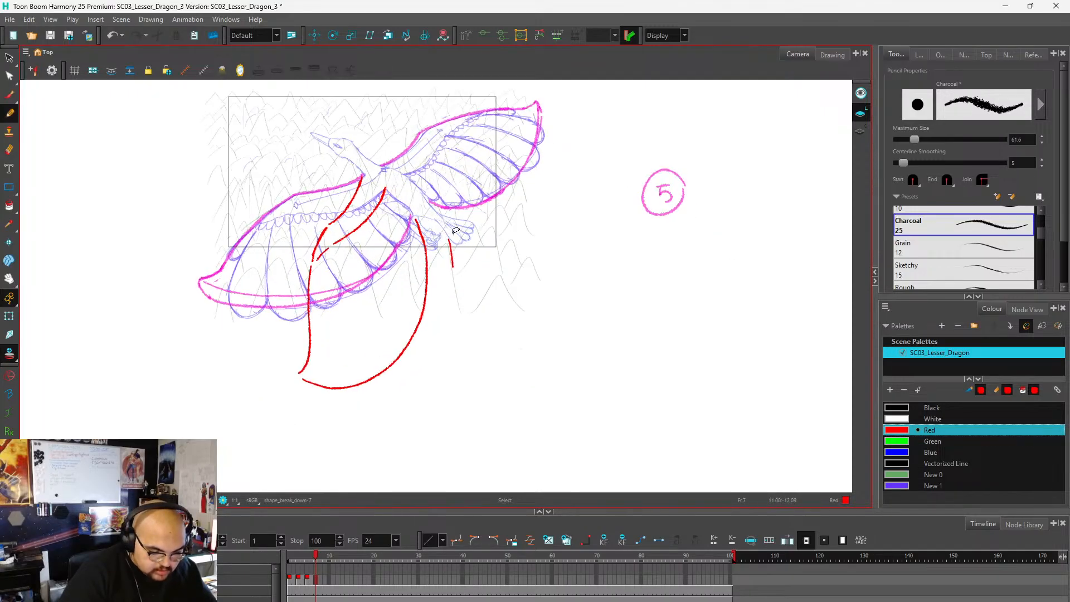
{"action": "scroll", "coordinate": [455, 230], "scroll_direction": "down", "scroll_amount": 1}
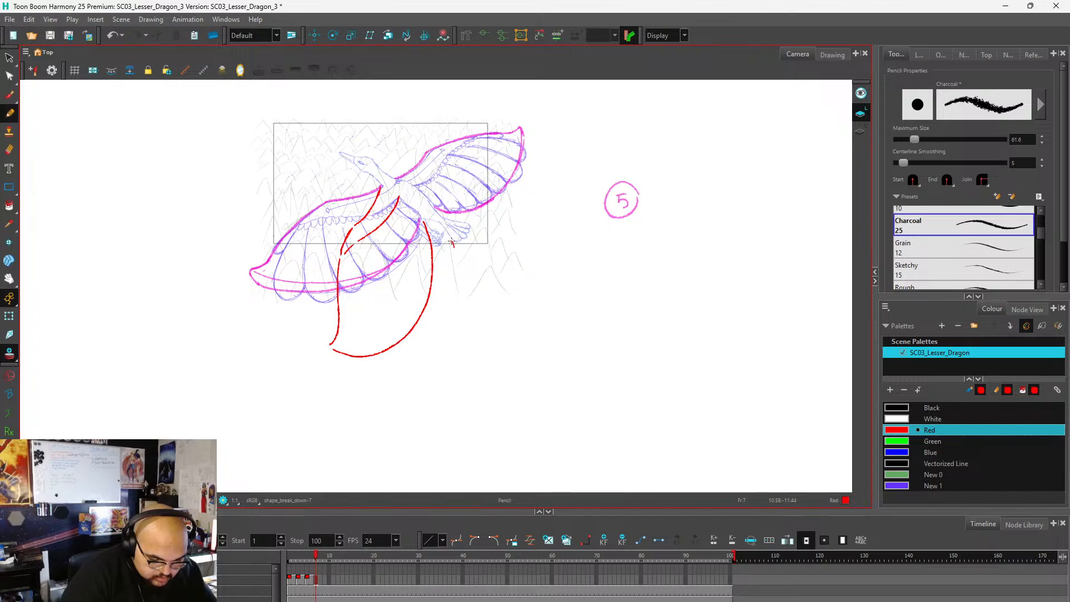
{"action": "mouse_move", "coordinate": [458, 254]}
{"action": "left_mouse_down"}
{"action": "mouse_move", "coordinate": [467, 306]}
{"action": "mouse_move", "coordinate": [481, 323]}
{"action": "mouse_move", "coordinate": [495, 321]}
{"action": "left_mouse_up"}
{"action": "key", "text": "ctrl+z"}
{"action": "mouse_move", "coordinate": [452, 240]}
{"action": "left_mouse_down"}
{"action": "mouse_move", "coordinate": [467, 293]}
{"action": "mouse_move", "coordinate": [493, 313]}
{"action": "mouse_move", "coordinate": [445, 306]}
{"action": "mouse_move", "coordinate": [433, 279]}
{"action": "left_mouse_up"}
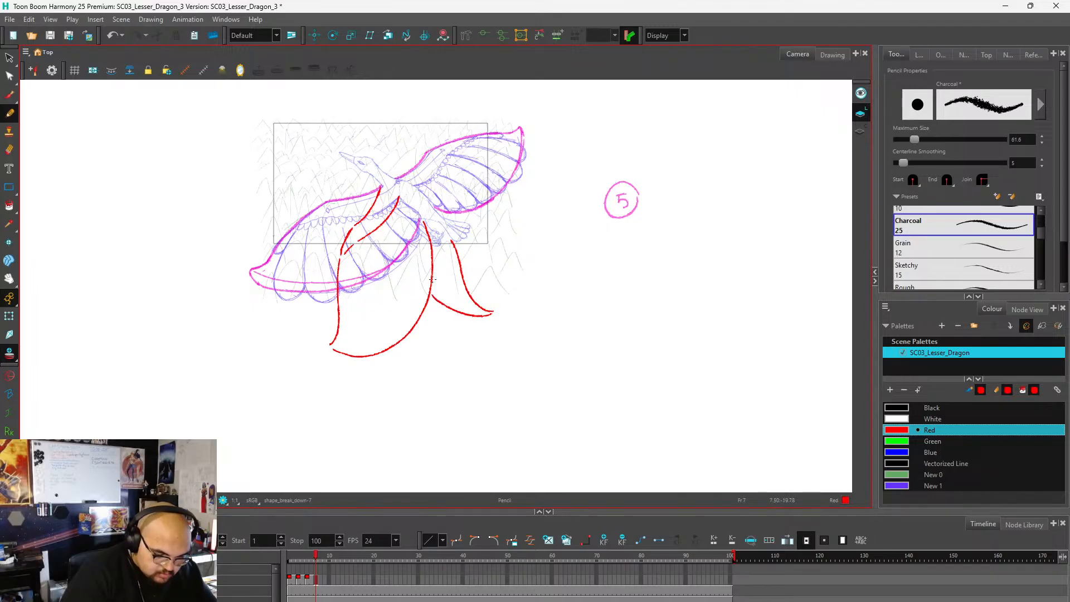
{"action": "key", "text": "ctrl+z"}
{"action": "key", "text": "ctrl+z"}
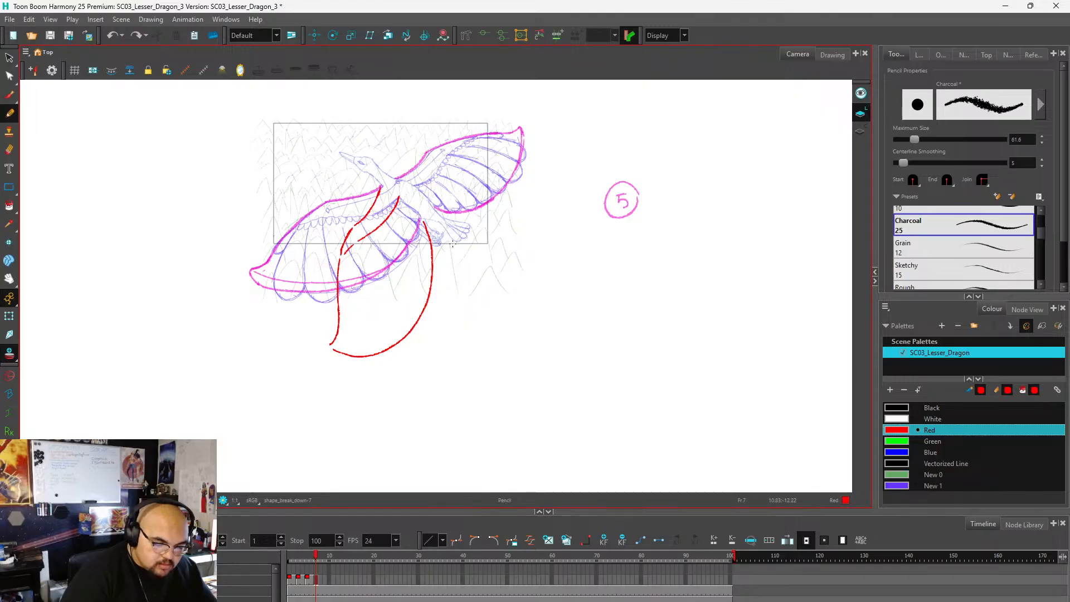
Draw the far wing's lowered shape as a rounded red curve from beside the tail down to the near wing's trailing edge.
{"action": "mouse_move", "coordinate": [463, 255]}
{"action": "left_mouse_down"}
{"action": "mouse_move", "coordinate": [469, 304]}
{"action": "mouse_move", "coordinate": [446, 309]}
{"action": "mouse_move", "coordinate": [468, 308]}
{"action": "mouse_move", "coordinate": [472, 294]}
{"action": "mouse_move", "coordinate": [441, 307]}
{"action": "left_mouse_up"}
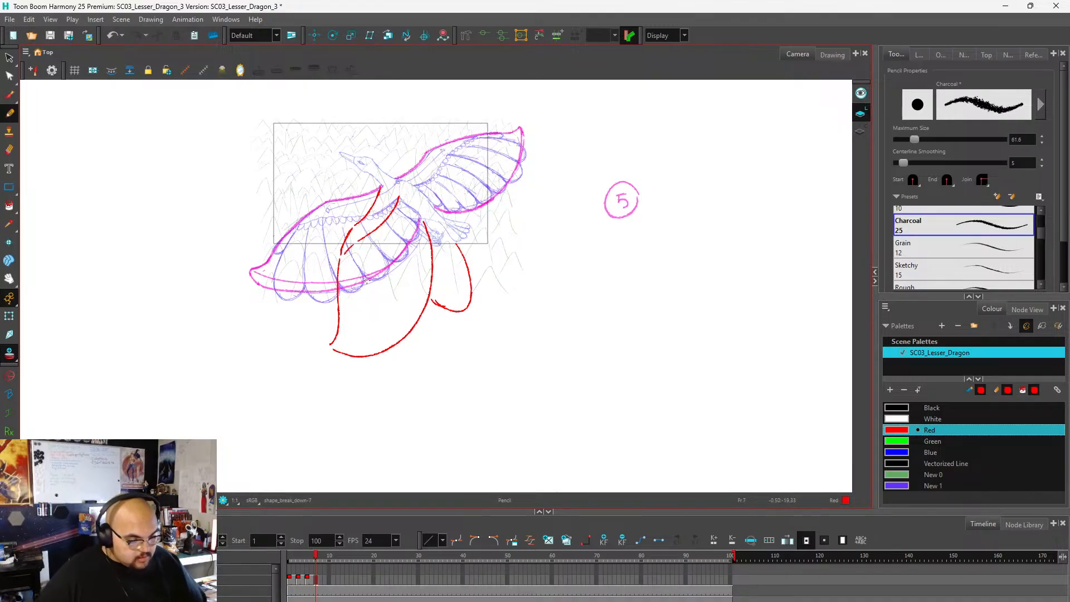
{"action": "scroll", "coordinate": [312, 267], "scroll_direction": "up", "scroll_amount": 1}
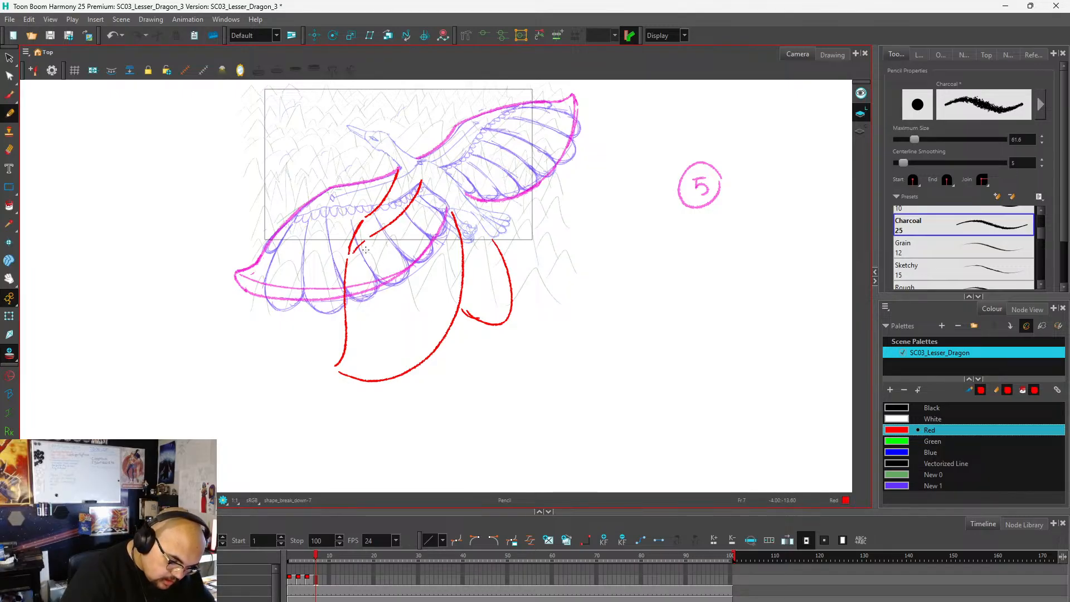
{"action": "left_click_drag", "start_coordinate": [366, 252], "coordinate": [433, 331]}
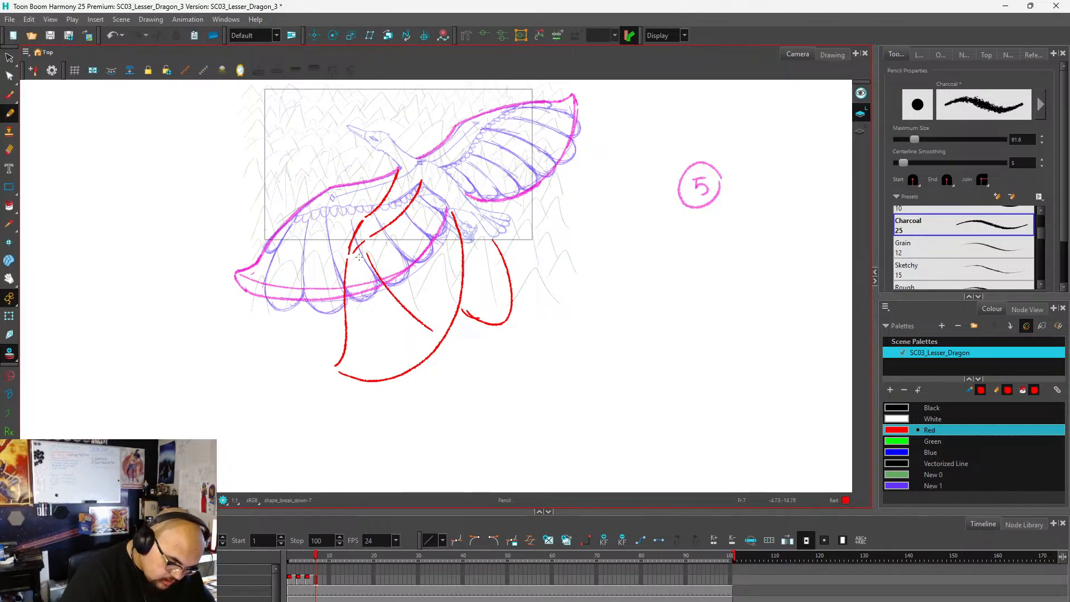
{"action": "left_click_drag", "start_coordinate": [359, 258], "coordinate": [380, 372]}
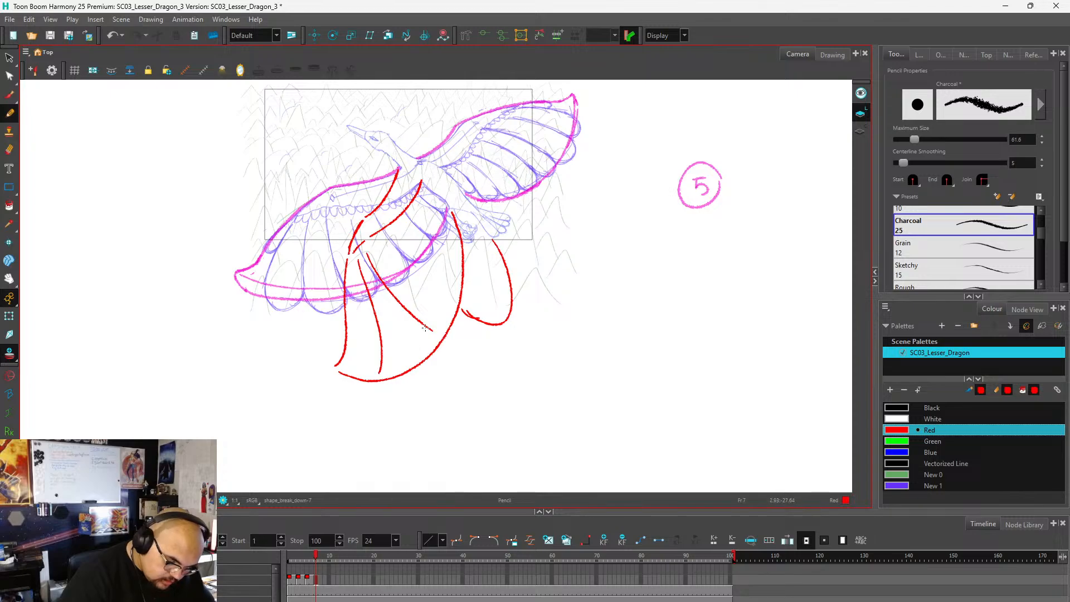
{"action": "key", "text": "ctrl+z"}
{"action": "key", "text": "ctrl+z"}
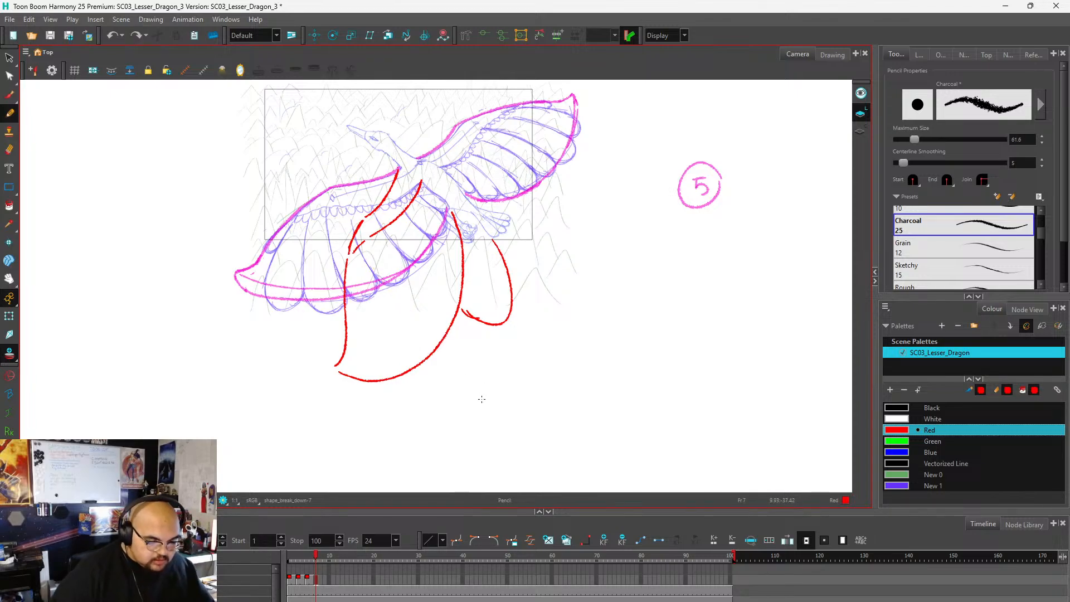
Number the frame 7 drawing with a circled red 8 over the onion-skinned circled 5.
{"action": "scroll", "coordinate": [380, 395], "scroll_direction": "down", "scroll_amount": 2}
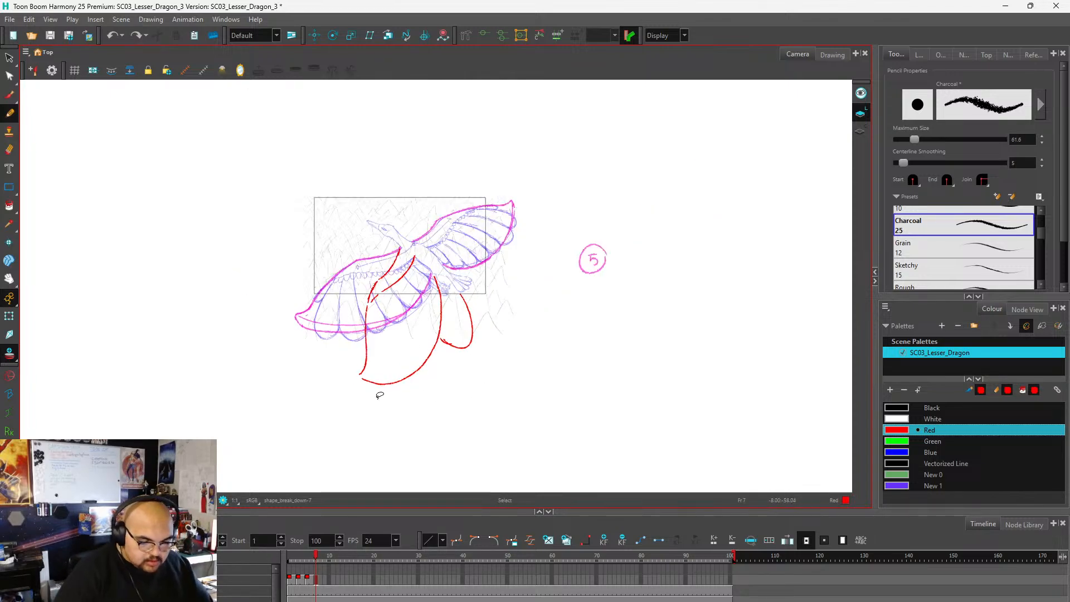
{"action": "scroll", "coordinate": [593, 259], "scroll_direction": "up", "scroll_amount": 2}
{"action": "left_click_drag", "start_coordinate": [595, 260], "coordinate": [599, 252]}
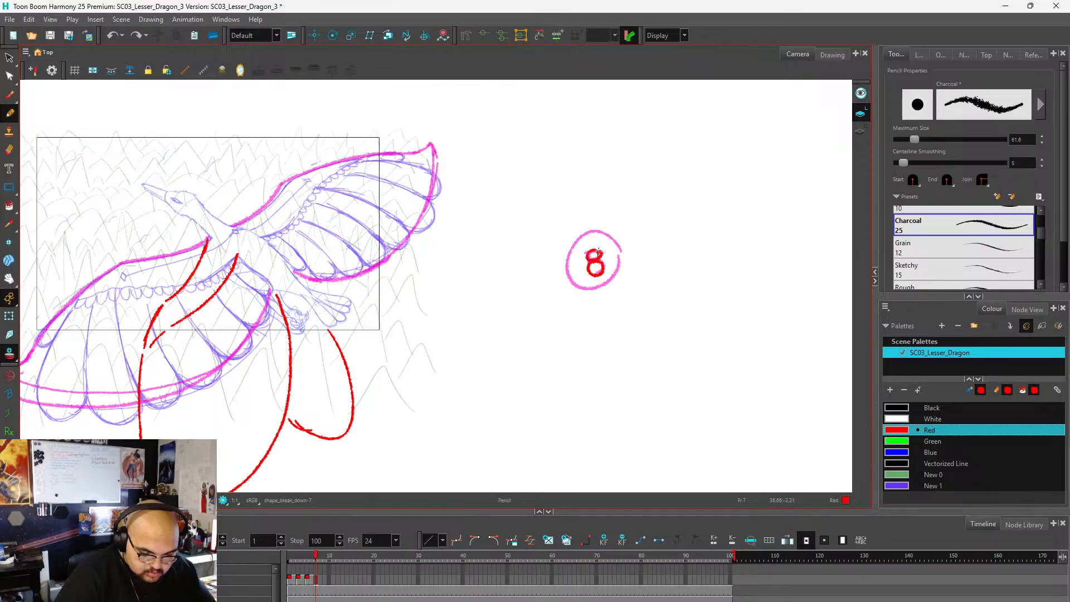
{"action": "scroll", "coordinate": [641, 226], "scroll_direction": "down", "scroll_amount": 1}
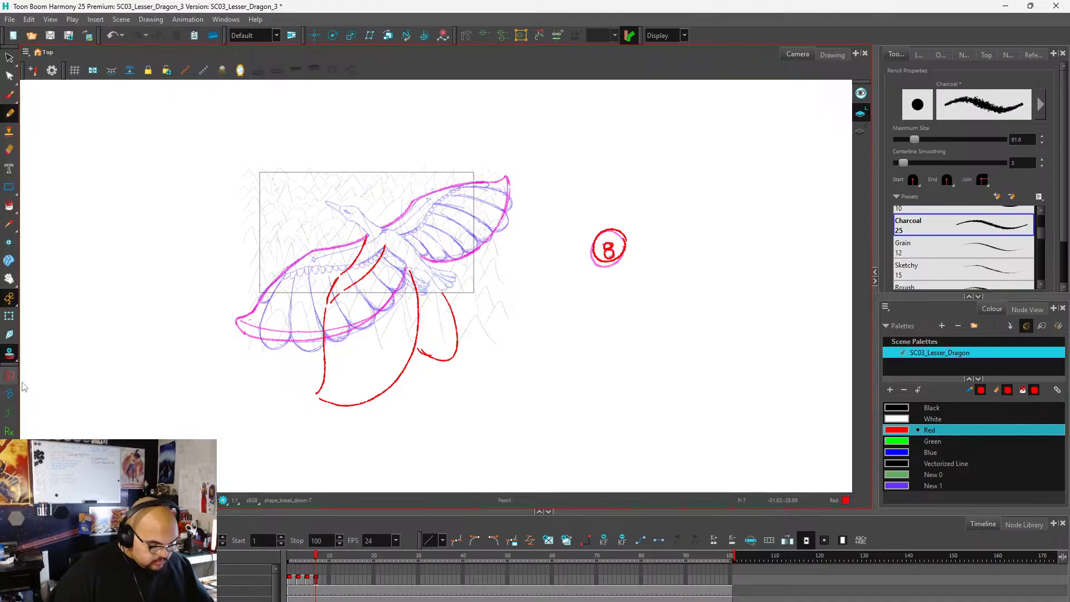
Extend the exposure of the frame 7 drawing through frame 8.
{"action": "left_click", "coordinate": [320, 580]}
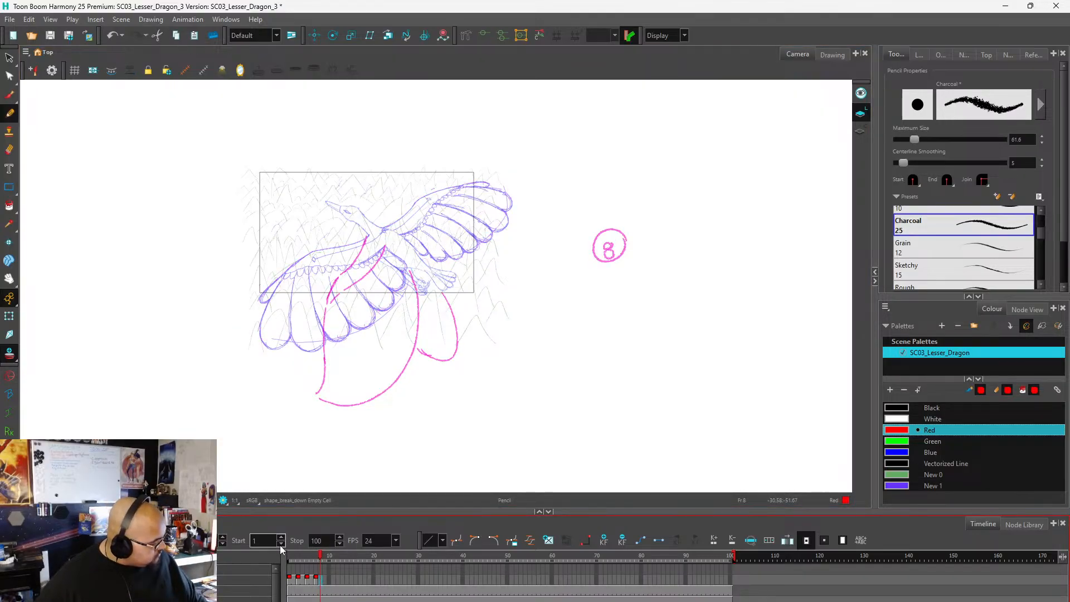
{"action": "key", "text": "F5"}
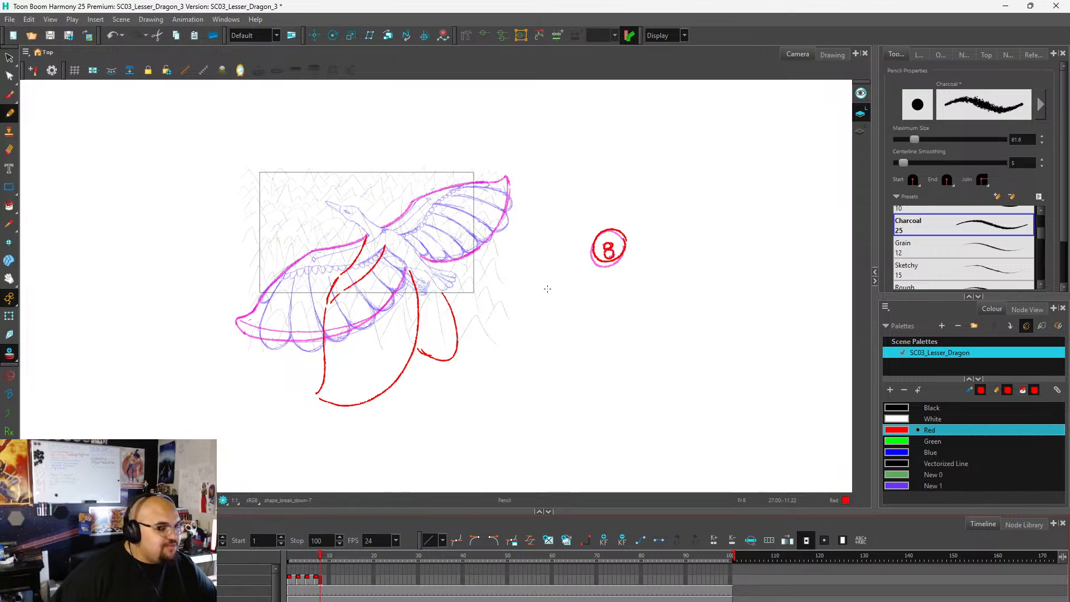
{"action": "scroll", "coordinate": [394, 363], "scroll_direction": "down", "scroll_amount": 1}
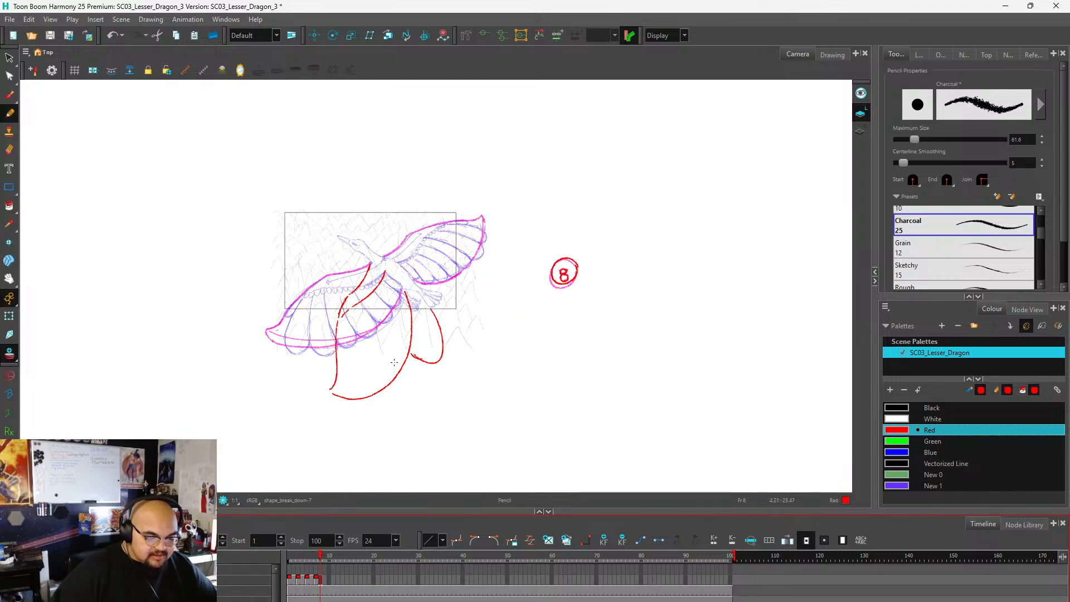
{"action": "scroll", "coordinate": [394, 363], "scroll_direction": "up", "scroll_amount": 2}
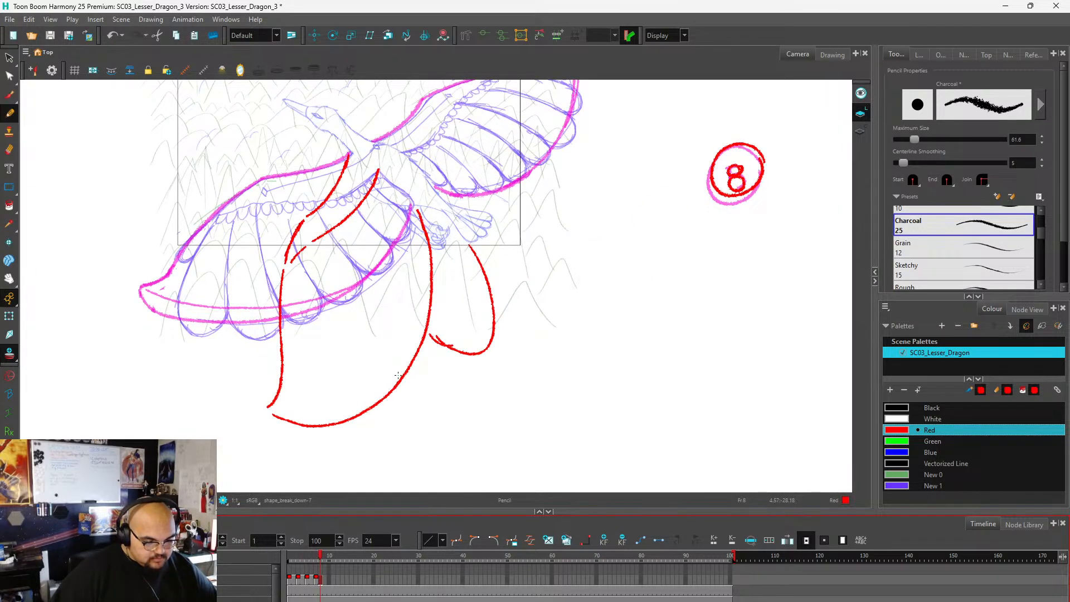
{"action": "scroll", "coordinate": [397, 375], "scroll_direction": "down", "scroll_amount": 1}
{"action": "scroll", "coordinate": [398, 379], "scroll_direction": "up", "scroll_amount": 1}
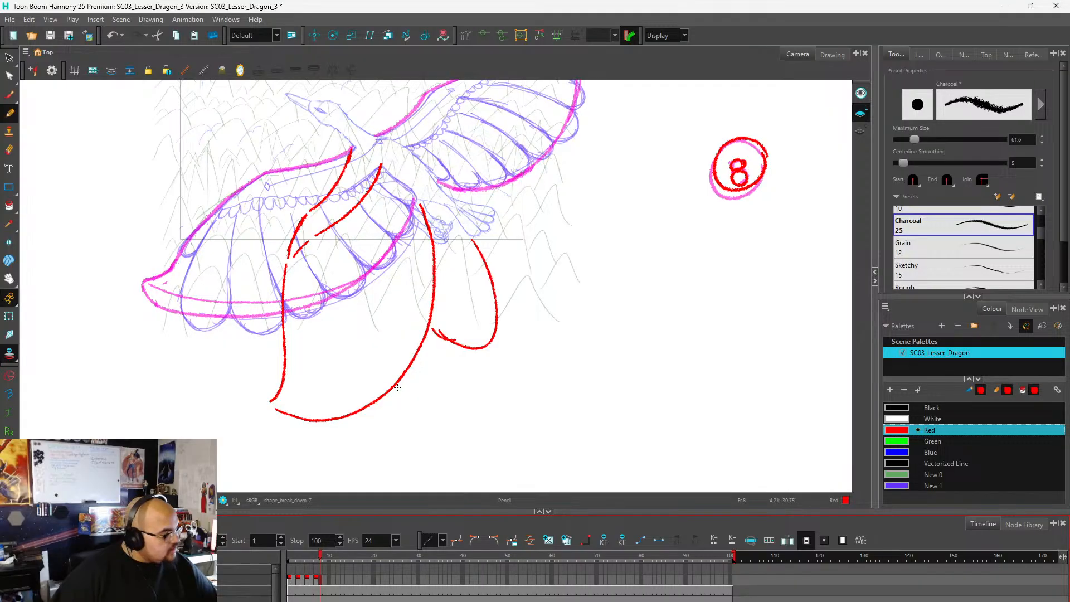
{"action": "scroll", "coordinate": [373, 433], "scroll_direction": "down", "scroll_amount": 2}
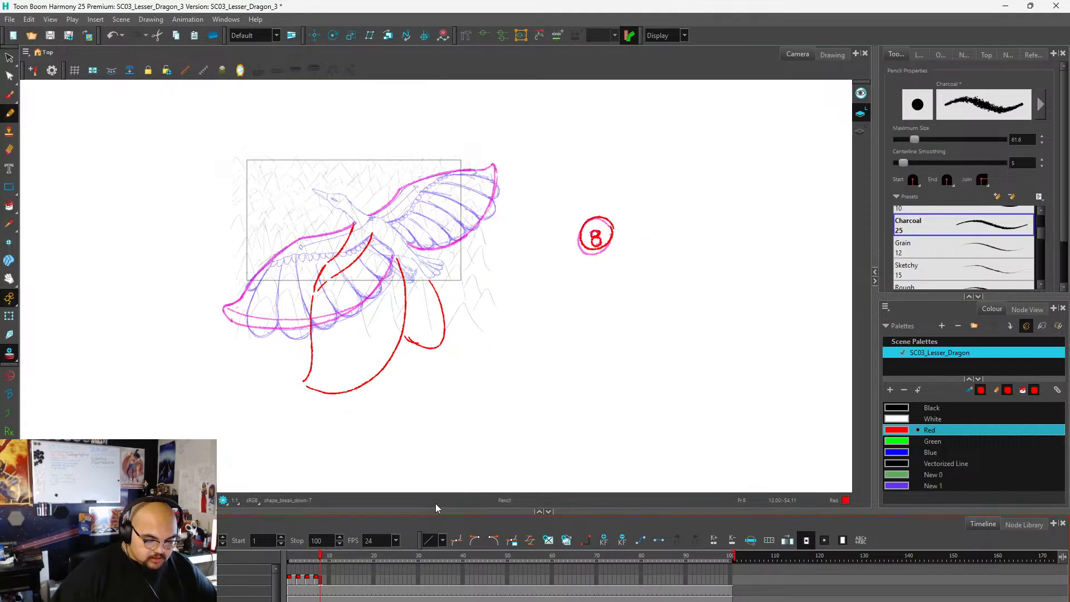
{"action": "scroll", "coordinate": [347, 433], "scroll_direction": "up", "scroll_amount": 1}
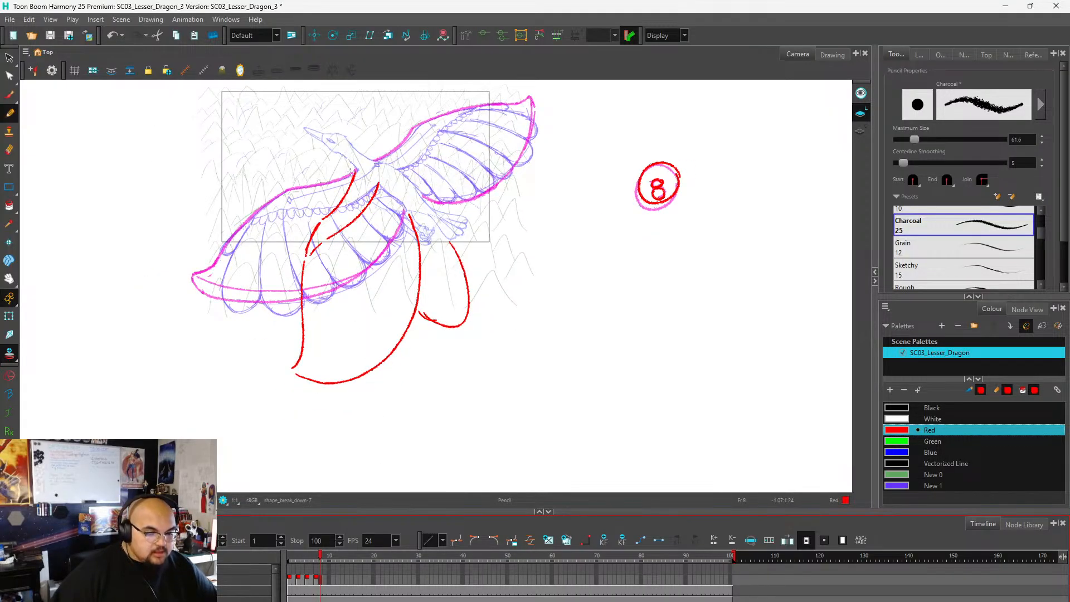
{"action": "scroll", "coordinate": [371, 279], "scroll_direction": "down", "scroll_amount": 2}
{"action": "scroll", "coordinate": [372, 184], "scroll_direction": "up", "scroll_amount": 2}
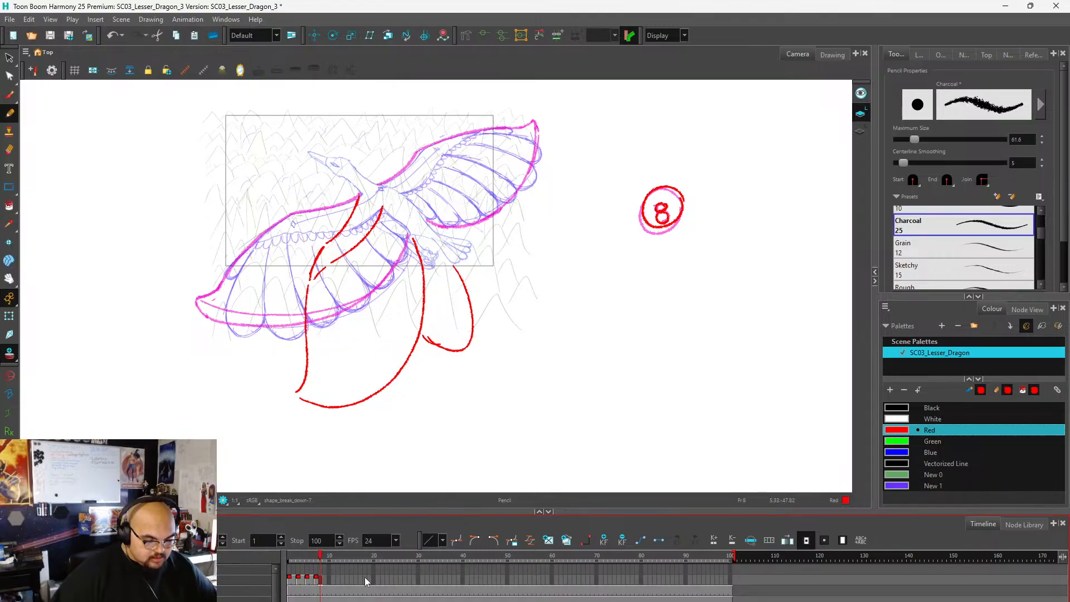
Underline the 3 and the 5 in red on the DOWN DRAWINGS chart of the frame 3 drawing.
{"action": "mouse_move", "coordinate": [320, 555]}
{"action": "left_mouse_down"}
{"action": "mouse_move", "coordinate": [290, 571]}
{"action": "mouse_move", "coordinate": [343, 583]}
{"action": "mouse_move", "coordinate": [294, 585]}
{"action": "mouse_move", "coordinate": [302, 588]}
{"action": "left_mouse_up"}
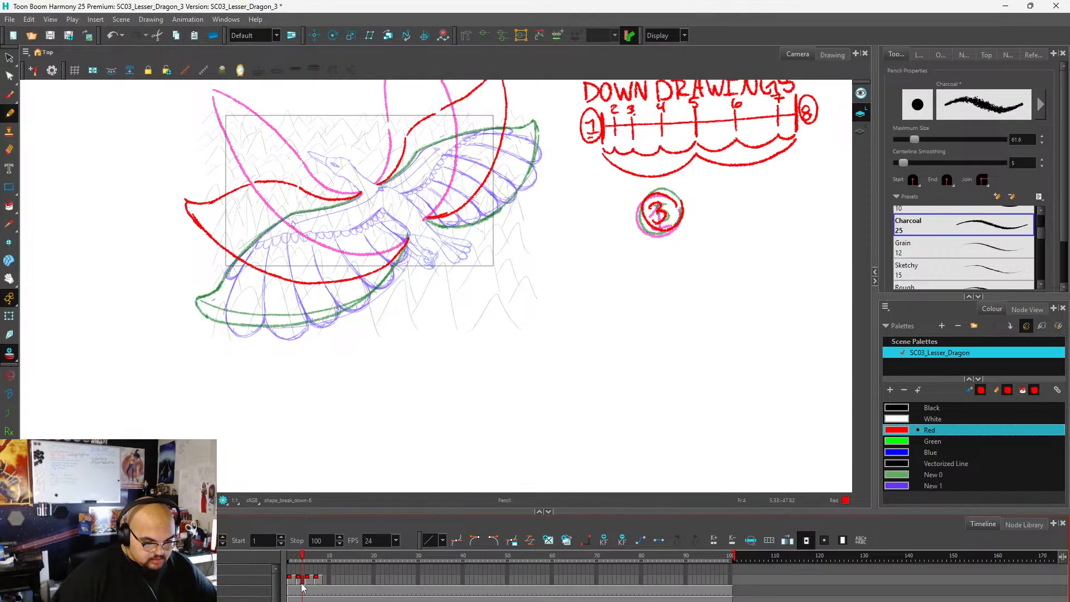
{"action": "scroll", "coordinate": [182, 370], "scroll_direction": "down", "scroll_amount": 4}
{"action": "scroll", "coordinate": [376, 288], "scroll_direction": "up", "scroll_amount": 4}
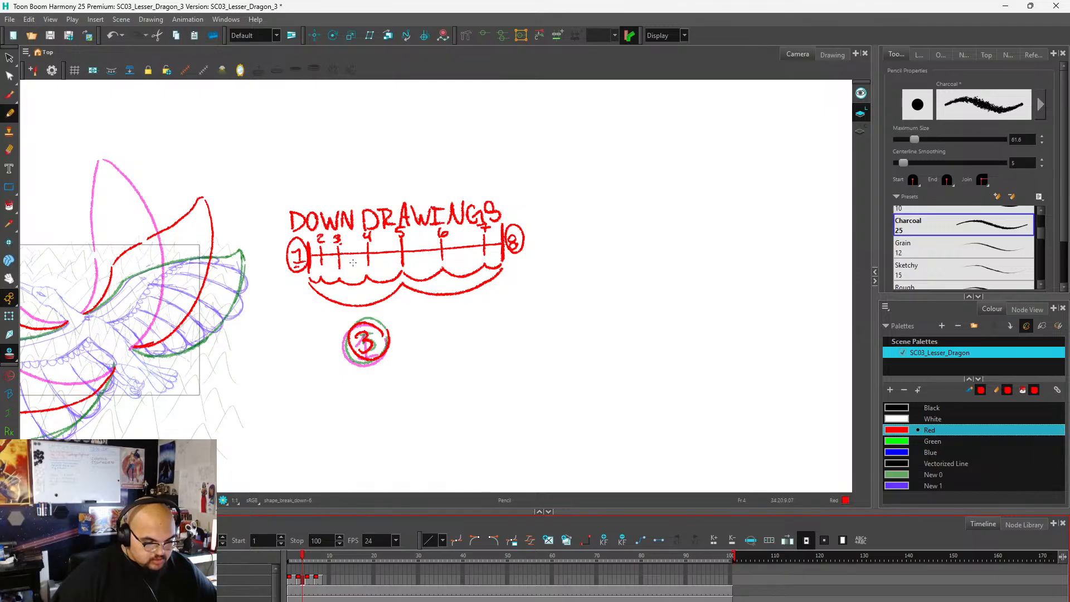
{"action": "left_click", "coordinate": [300, 560]}
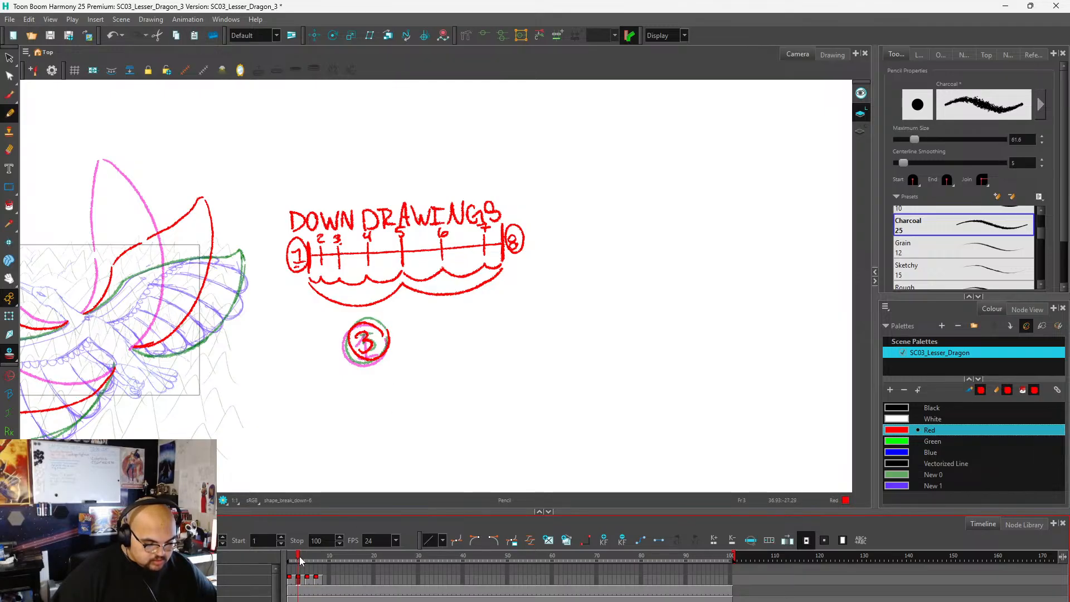
{"action": "scroll", "coordinate": [484, 388], "scroll_direction": "down", "scroll_amount": 1}
{"action": "scroll", "coordinate": [372, 280], "scroll_direction": "up", "scroll_amount": 2}
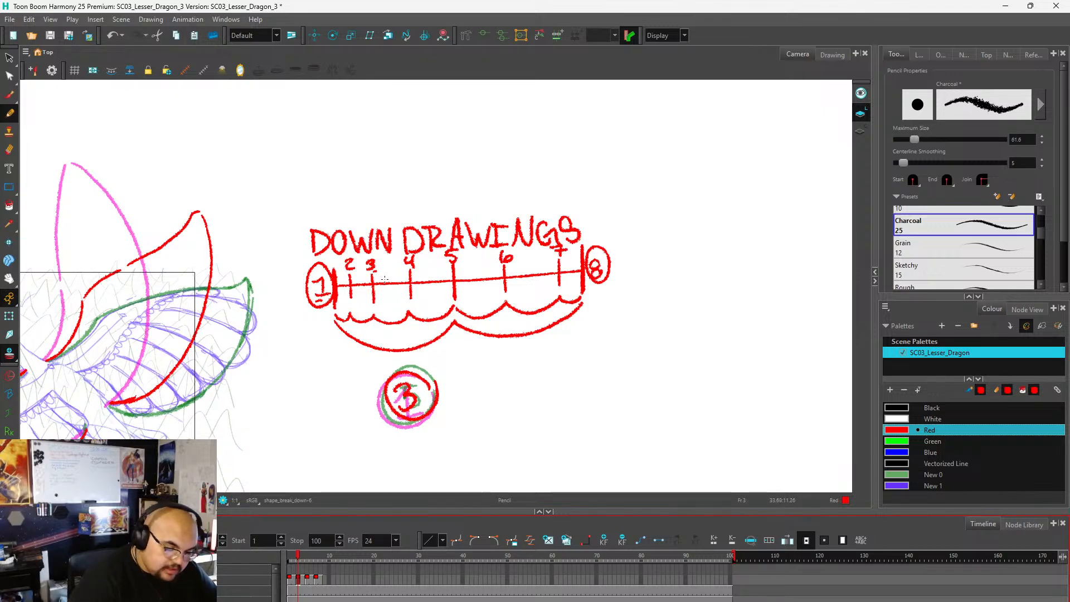
{"action": "left_click_drag", "start_coordinate": [367, 273], "coordinate": [377, 273]}
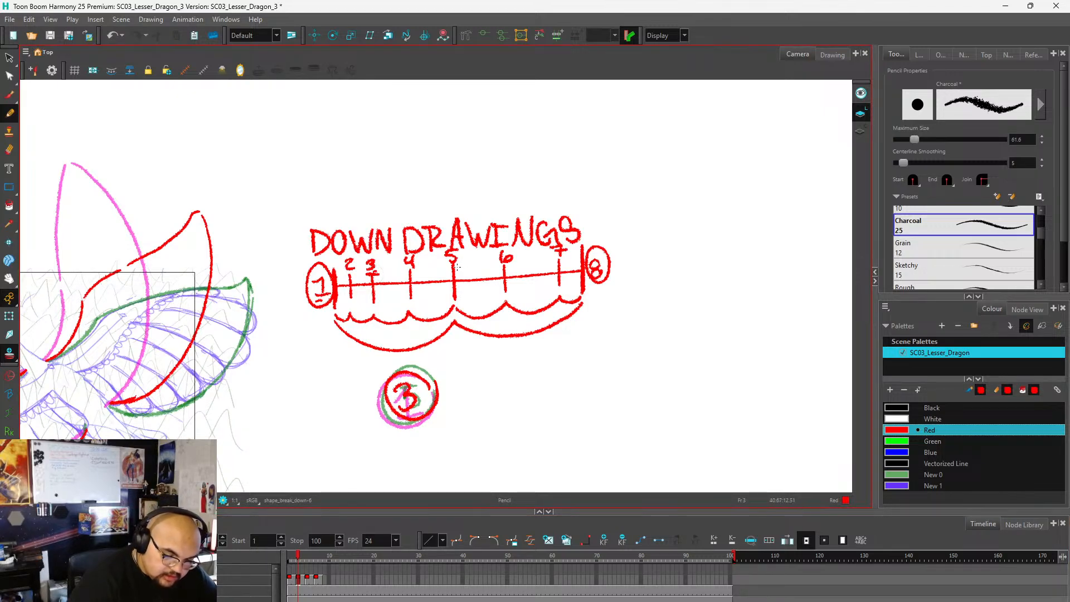
{"action": "left_click_drag", "start_coordinate": [445, 265], "coordinate": [460, 265]}
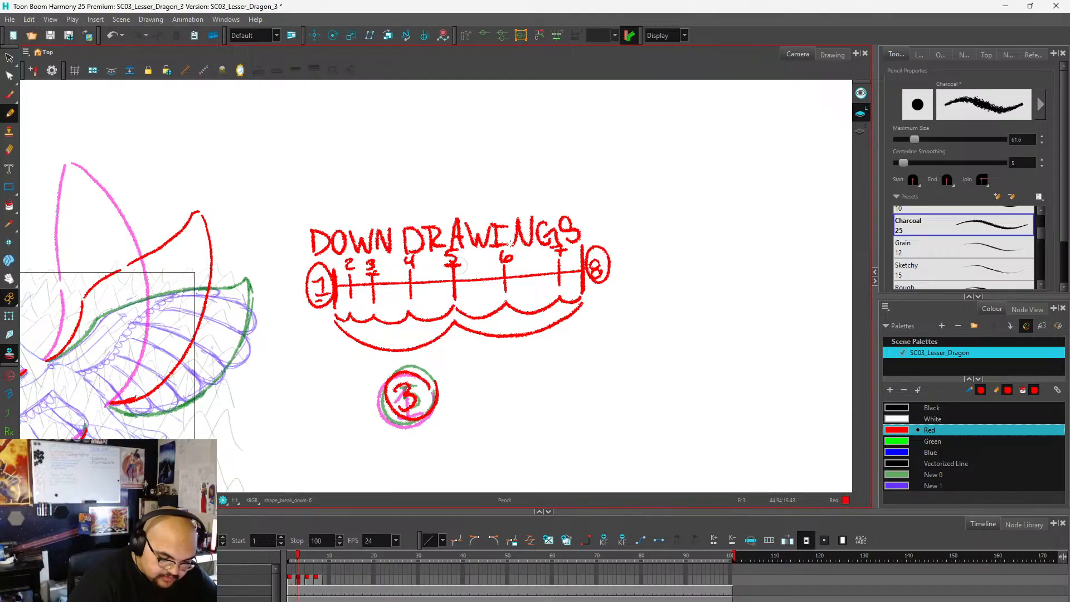
Circle the 5 in red on the DOWN DRAWINGS chart of the frame 3 drawing.
{"action": "scroll", "coordinate": [408, 212], "scroll_direction": "down", "scroll_amount": 4}
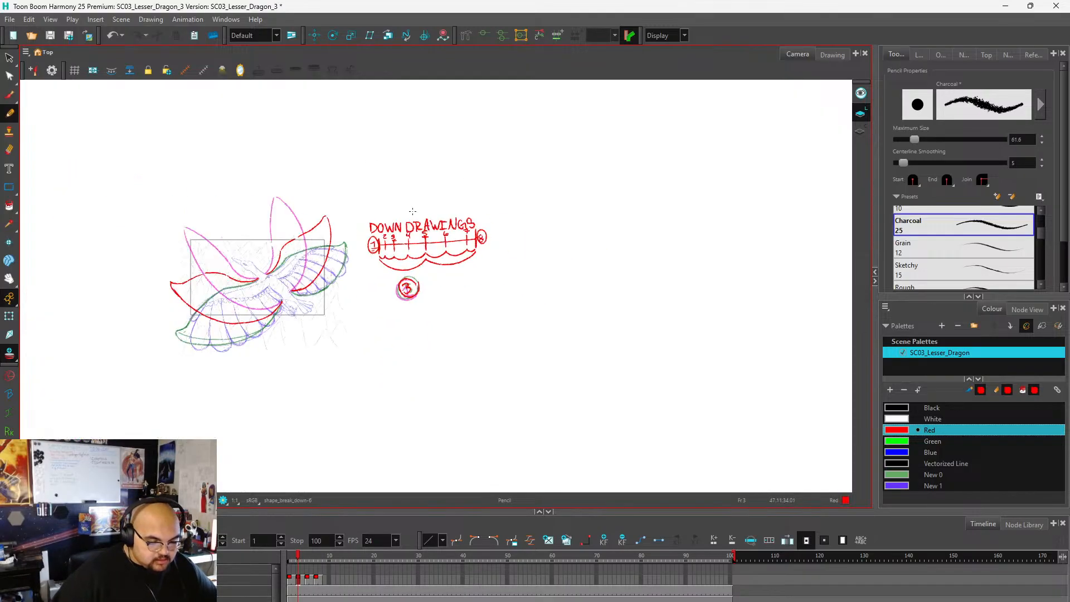
{"action": "scroll", "coordinate": [311, 314], "scroll_direction": "up", "scroll_amount": 2}
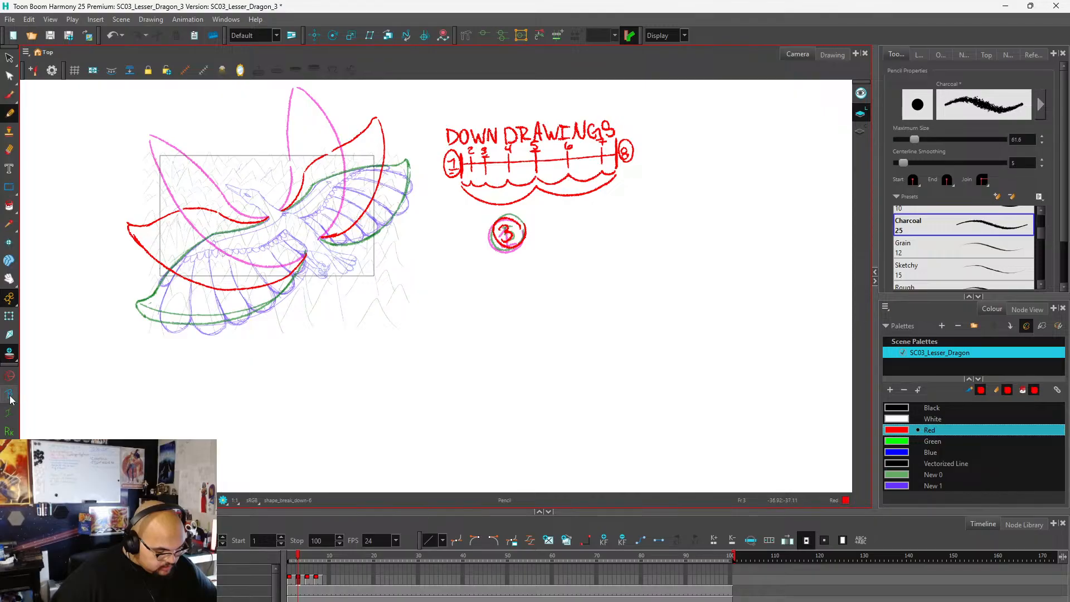
{"action": "left_click", "coordinate": [307, 580]}
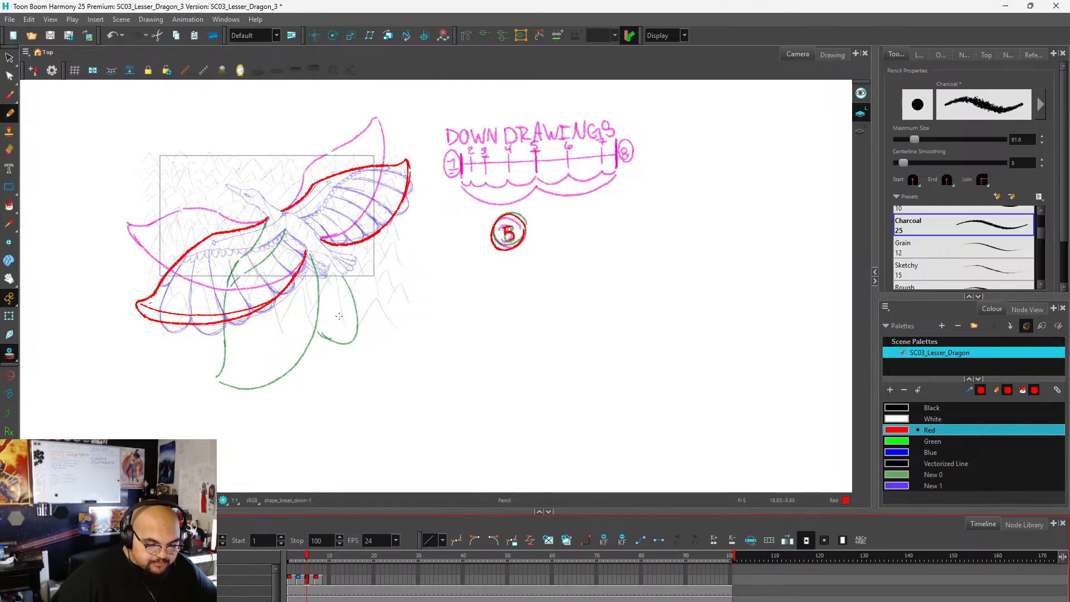
{"action": "left_click", "coordinate": [296, 577]}
{"action": "scroll", "coordinate": [192, 413], "scroll_direction": "down", "scroll_amount": 2}
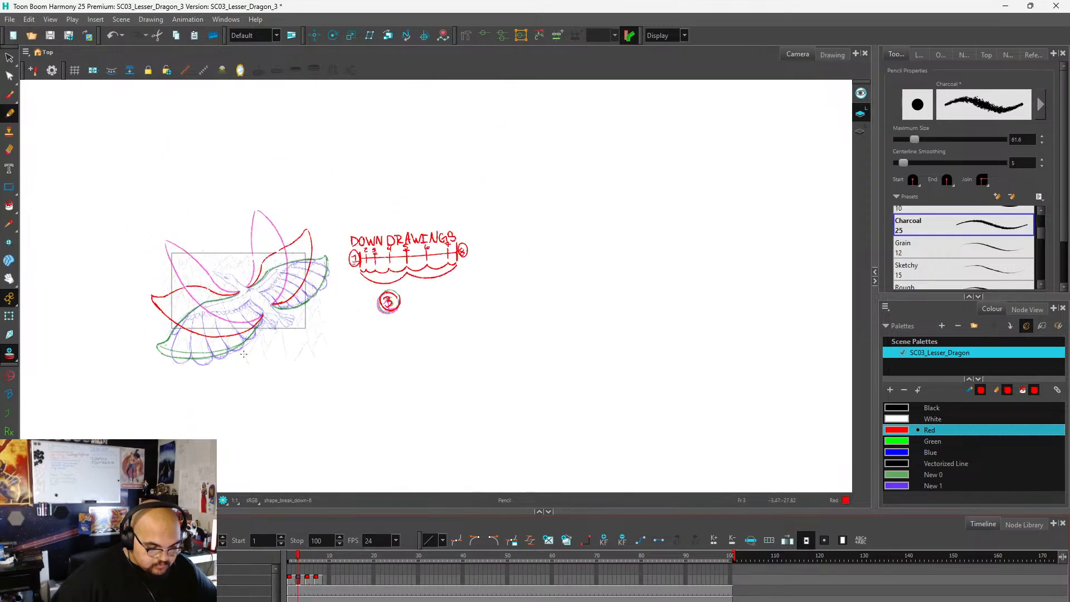
{"action": "scroll", "coordinate": [385, 251], "scroll_direction": "up", "scroll_amount": 7}
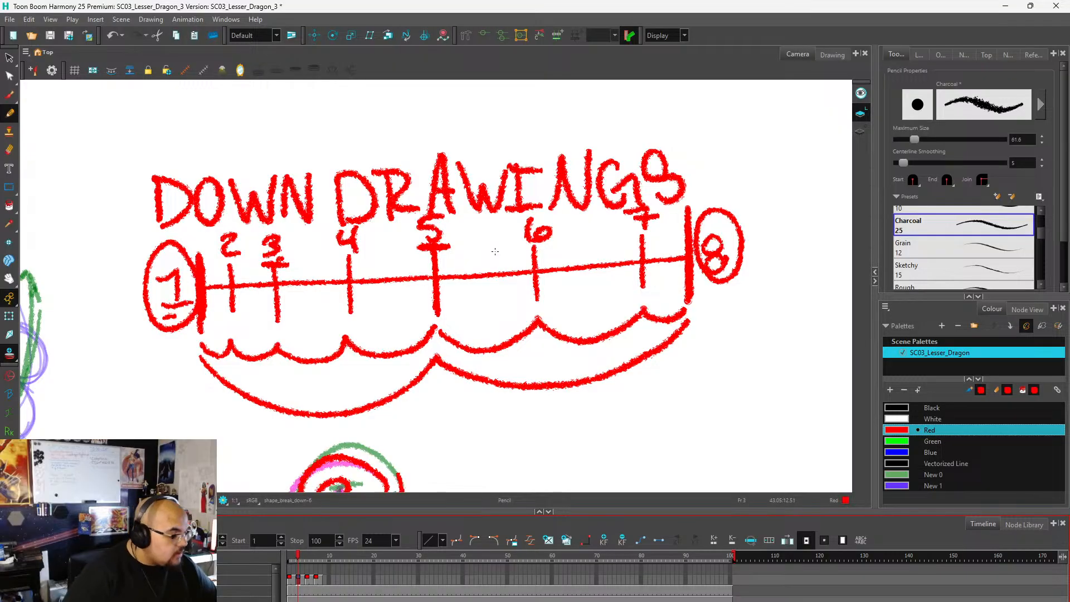
{"action": "left_click", "coordinate": [425, 248]}
{"action": "mouse_move", "coordinate": [449, 241]}
{"action": "left_mouse_down"}
{"action": "mouse_move", "coordinate": [444, 208]}
{"action": "mouse_move", "coordinate": [414, 213]}
{"action": "mouse_move", "coordinate": [409, 229]}
{"action": "mouse_move", "coordinate": [432, 247]}
{"action": "left_mouse_up"}
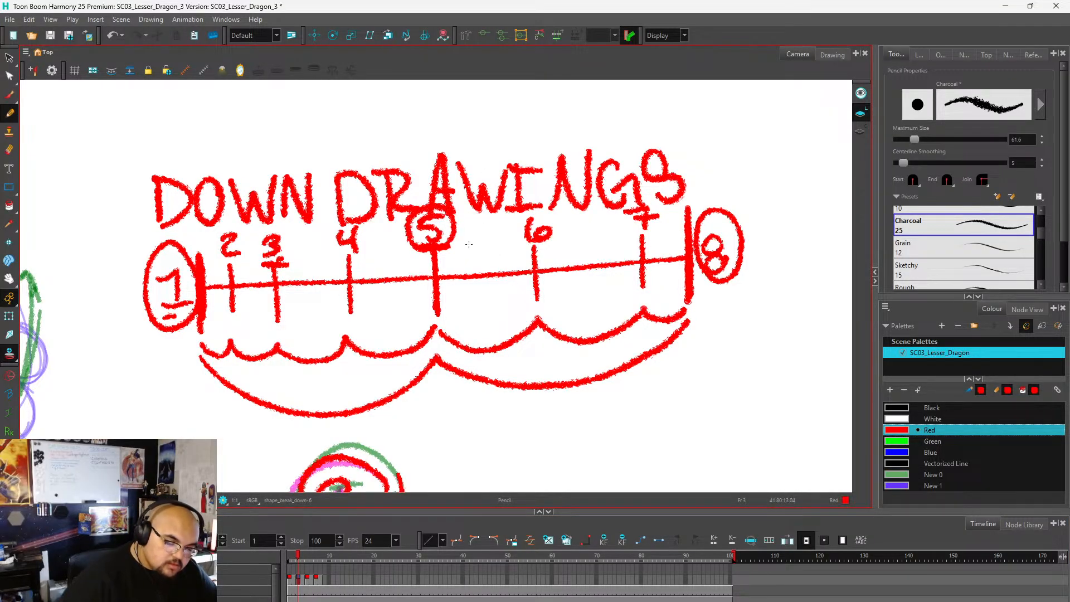
{"action": "scroll", "coordinate": [390, 239], "scroll_direction": "down", "scroll_amount": 5}
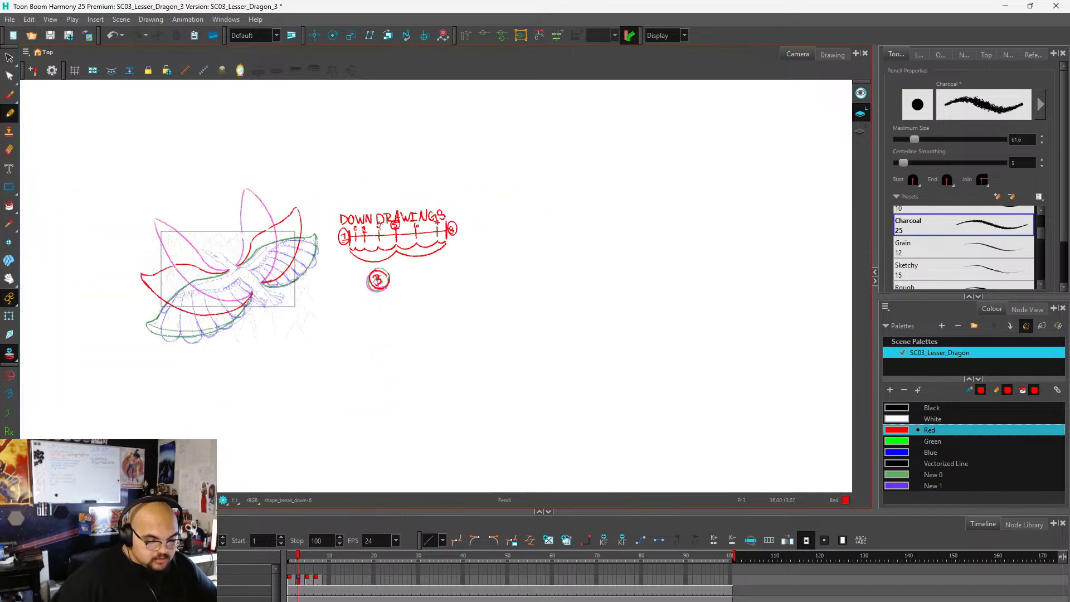
{"action": "scroll", "coordinate": [240, 312], "scroll_direction": "up", "scroll_amount": 2}
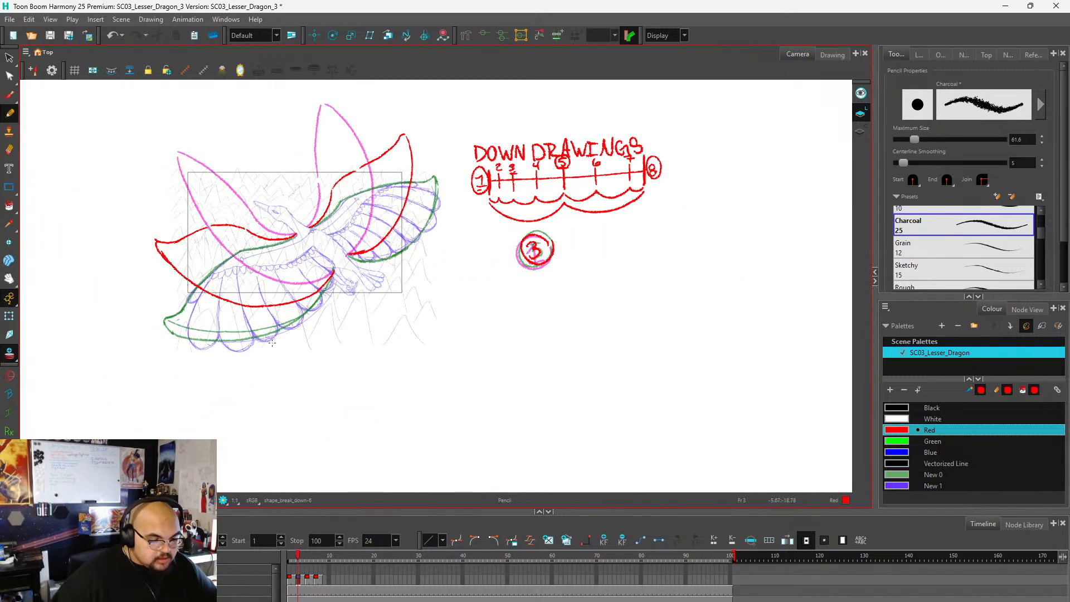
{"action": "scroll", "coordinate": [272, 343], "scroll_direction": "down", "scroll_amount": 1}
{"action": "scroll", "coordinate": [301, 331], "scroll_direction": "up", "scroll_amount": 2}
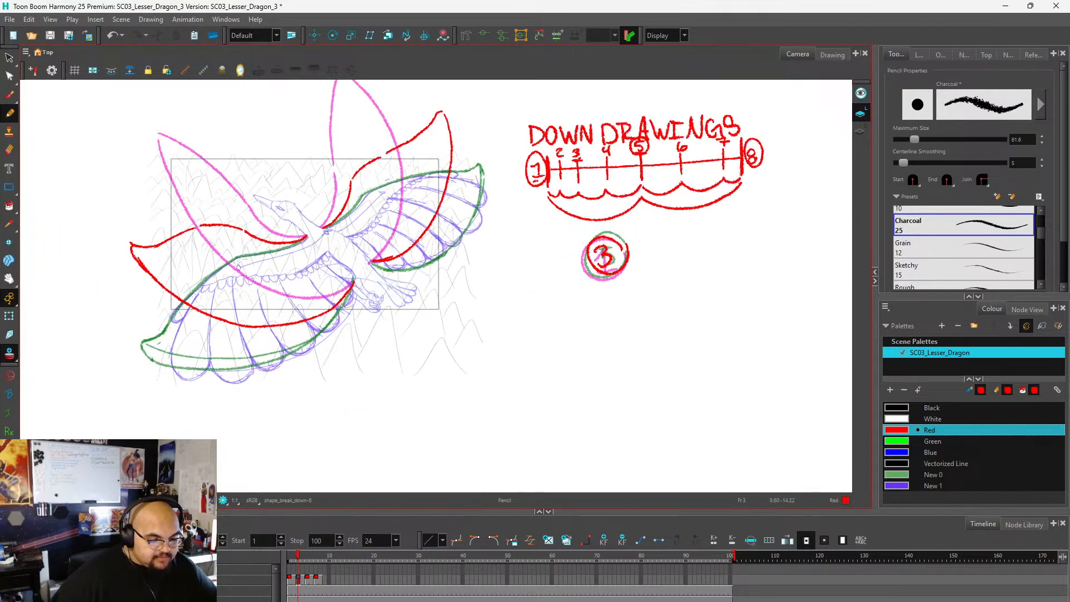
{"action": "scroll", "coordinate": [316, 323], "scroll_direction": "down", "scroll_amount": 1}
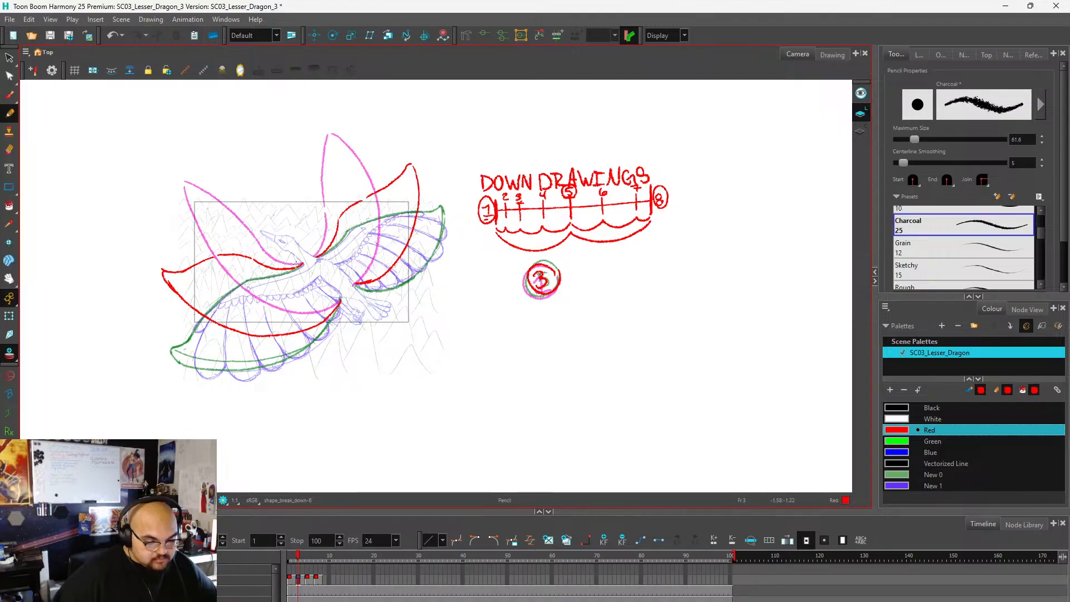
{"action": "key", "text": "2"}
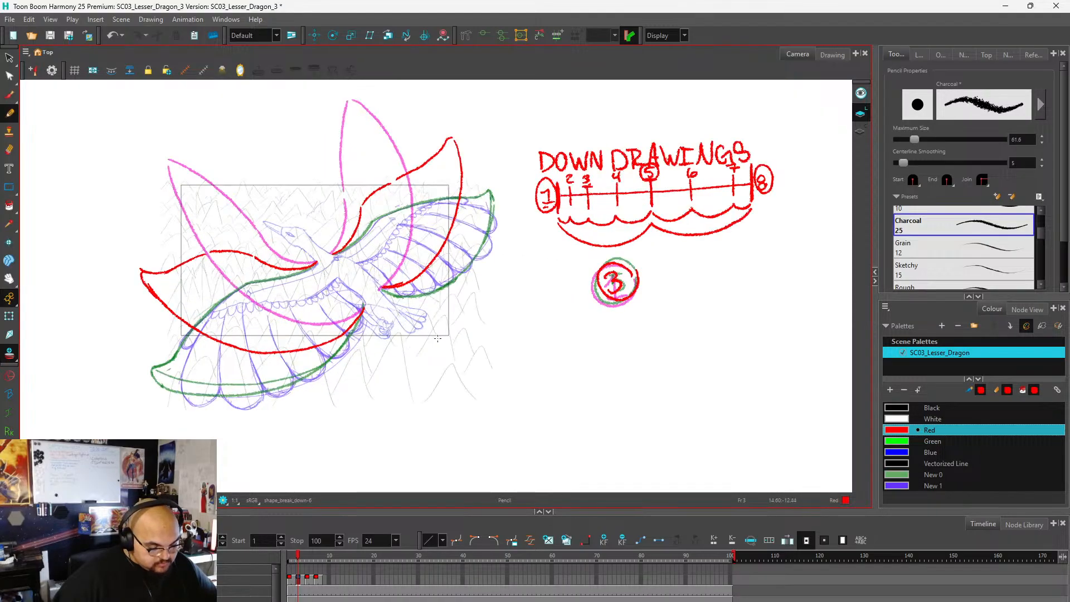
{"action": "key", "text": "1"}
{"action": "key", "text": "2"}
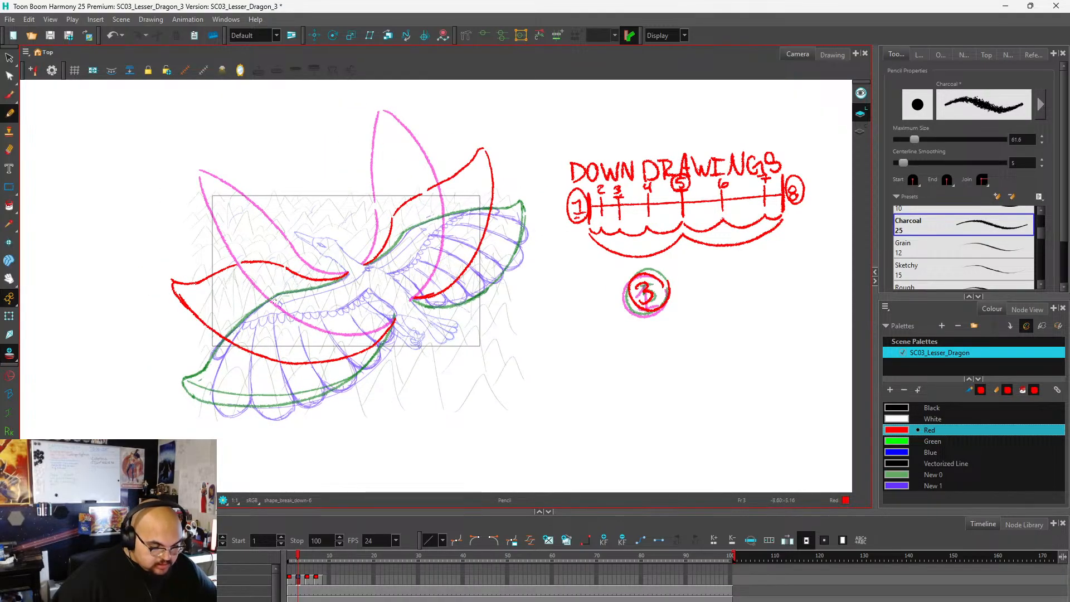
{"action": "key", "text": "1"}
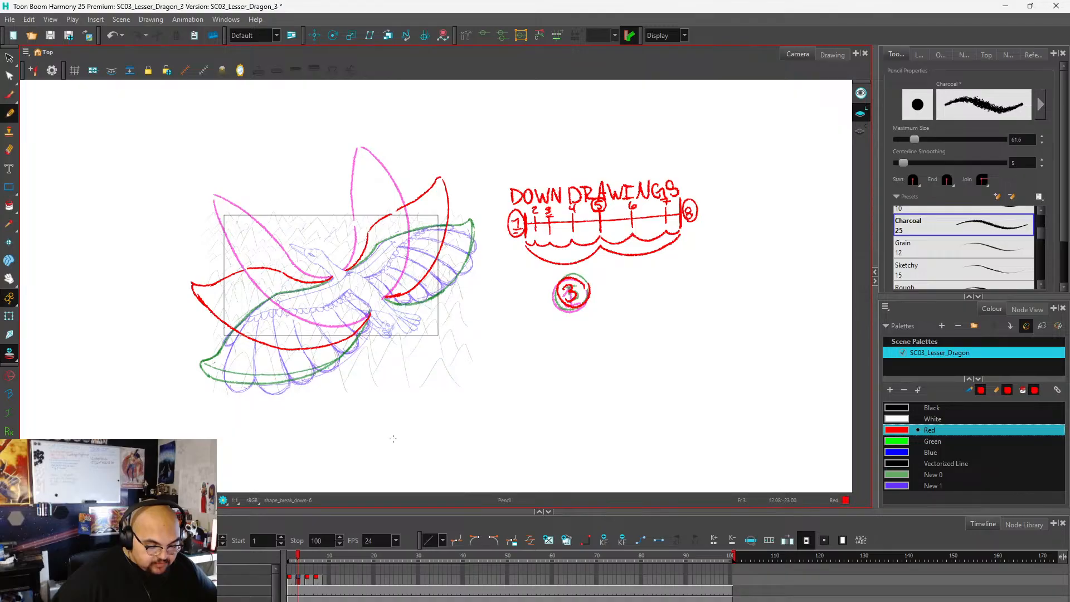
{"action": "key", "text": "1"}
{"action": "key", "text": "2"}
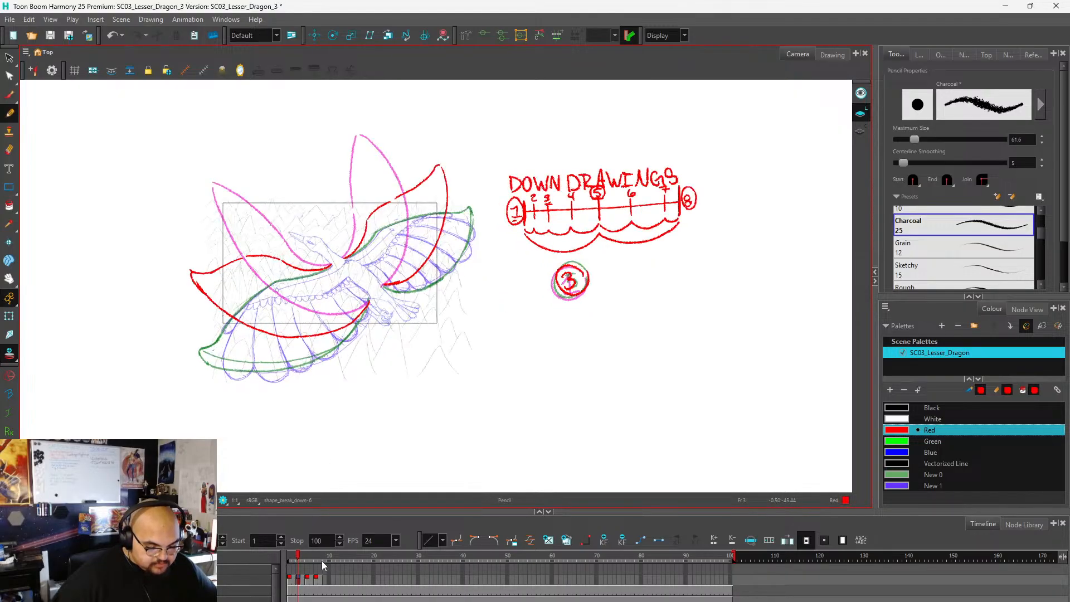
Hand-letter the heading UP DRAWINGS in red beside the dragon on frame 10 and underline it.
{"action": "mouse_move", "coordinate": [299, 556]}
{"action": "left_mouse_down"}
{"action": "mouse_move", "coordinate": [278, 556]}
{"action": "mouse_move", "coordinate": [330, 561]}
{"action": "left_mouse_up"}
{"action": "scroll", "coordinate": [319, 341], "scroll_direction": "down", "scroll_amount": 1}
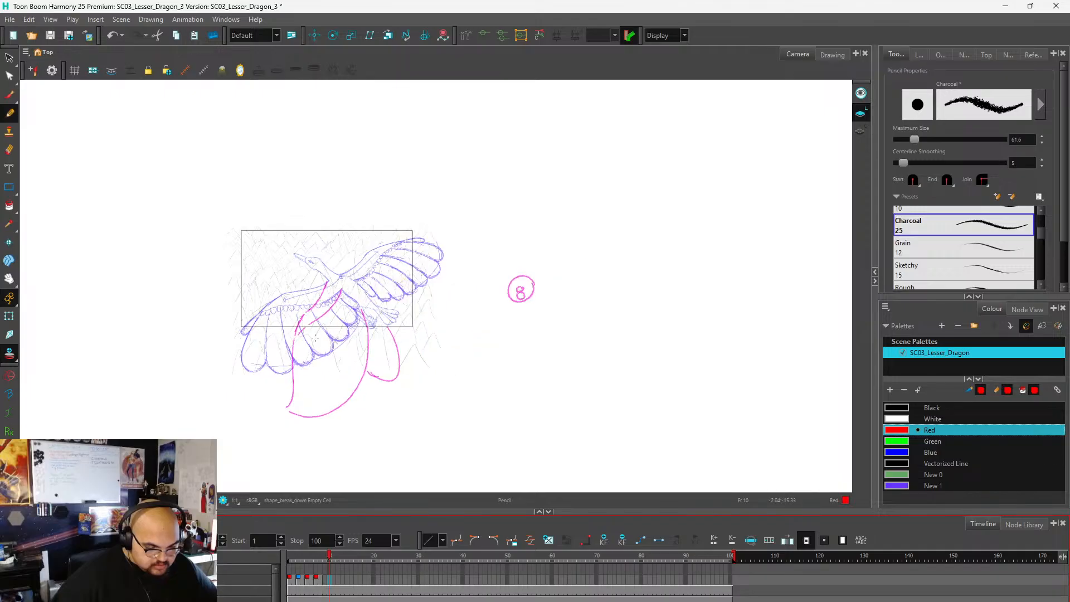
{"action": "scroll", "coordinate": [514, 277], "scroll_direction": "up", "scroll_amount": 1}
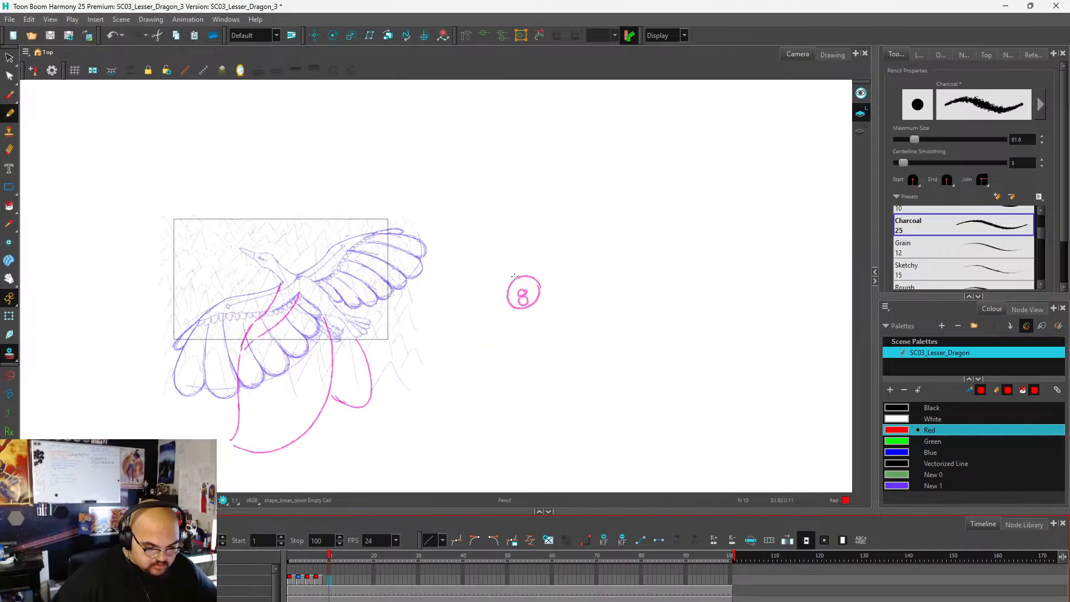
{"action": "scroll", "coordinate": [545, 298], "scroll_direction": "up", "scroll_amount": 1}
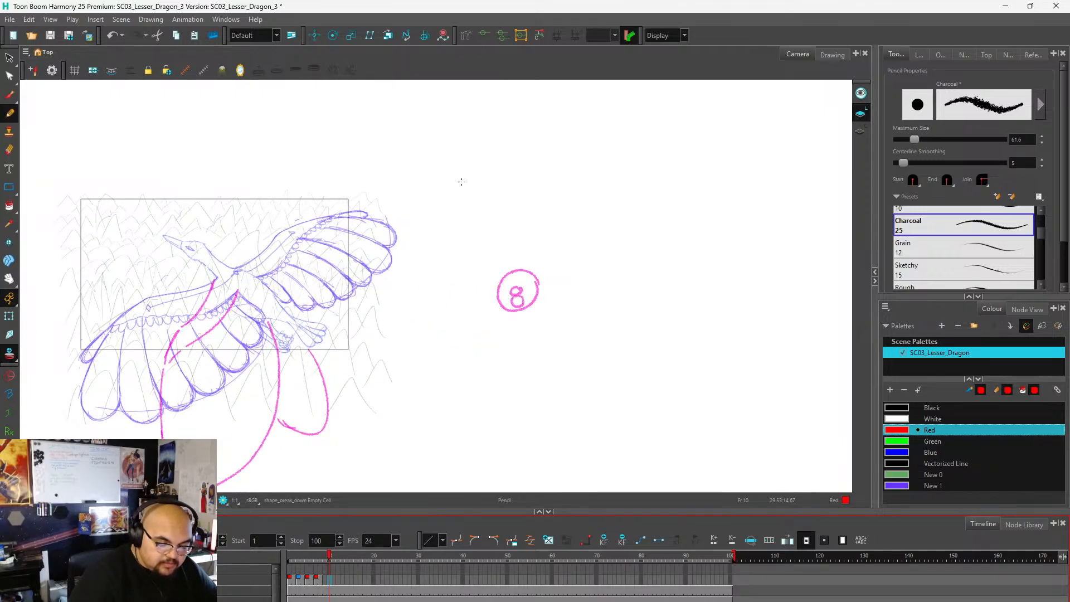
{"action": "mouse_move", "coordinate": [462, 174]}
{"action": "left_mouse_down"}
{"action": "mouse_move", "coordinate": [465, 193]}
{"action": "mouse_move", "coordinate": [488, 184]}
{"action": "mouse_move", "coordinate": [538, 194]}
{"action": "mouse_move", "coordinate": [549, 177]}
{"action": "mouse_move", "coordinate": [557, 191]}
{"action": "mouse_move", "coordinate": [564, 165]}
{"action": "mouse_move", "coordinate": [567, 189]}
{"action": "mouse_move", "coordinate": [590, 166]}
{"action": "mouse_move", "coordinate": [595, 185]}
{"action": "left_mouse_up"}
{"action": "mouse_move", "coordinate": [583, 165]}
{"action": "left_mouse_down"}
{"action": "mouse_move", "coordinate": [603, 163]}
{"action": "mouse_move", "coordinate": [601, 183]}
{"action": "mouse_move", "coordinate": [620, 189]}
{"action": "left_mouse_up"}
{"action": "mouse_move", "coordinate": [620, 188]}
{"action": "left_mouse_down"}
{"action": "mouse_move", "coordinate": [621, 161]}
{"action": "mouse_move", "coordinate": [641, 184]}
{"action": "left_mouse_up"}
{"action": "left_click_drag", "start_coordinate": [654, 163], "coordinate": [640, 184]}
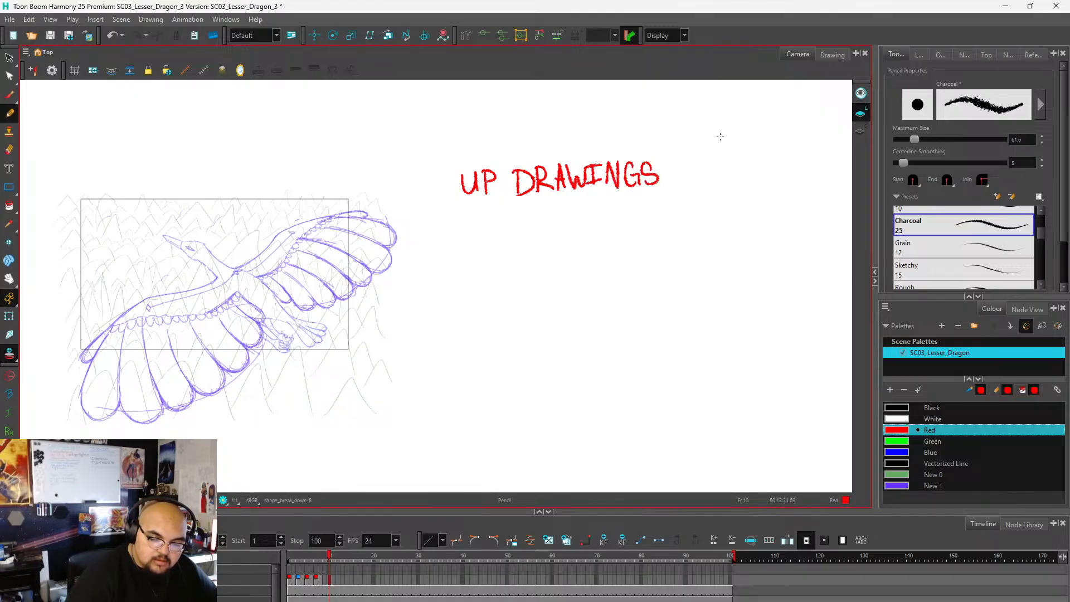
{"action": "left_click_drag", "start_coordinate": [461, 196], "coordinate": [697, 189]}
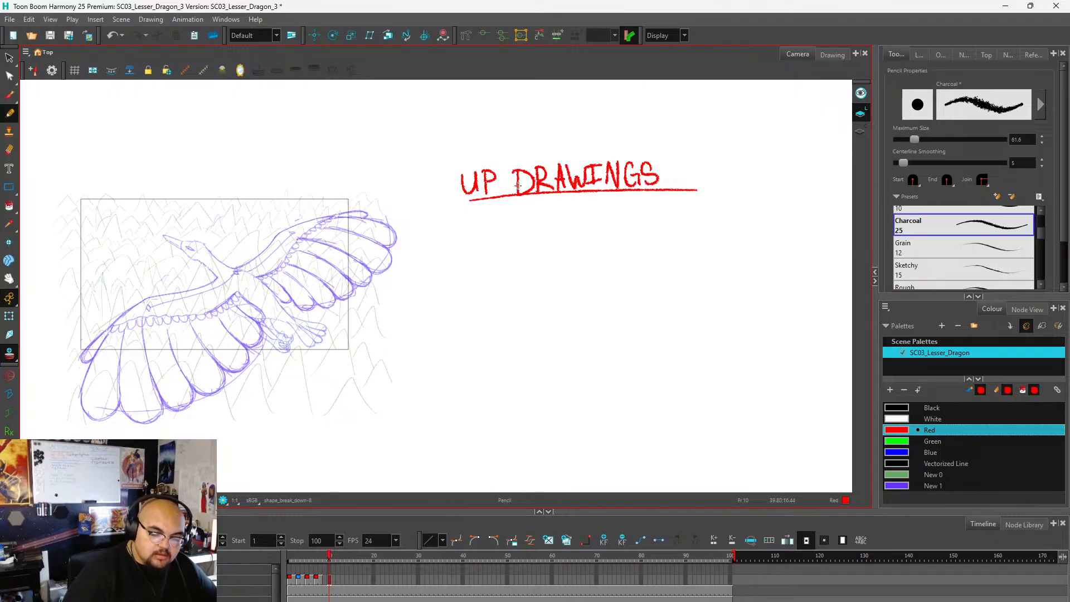
Draw the up-stroke timing line from a circled 9 to a circled 15, with a midpoint tick and two large arcs beneath.
{"action": "left_click", "coordinate": [461, 218]}
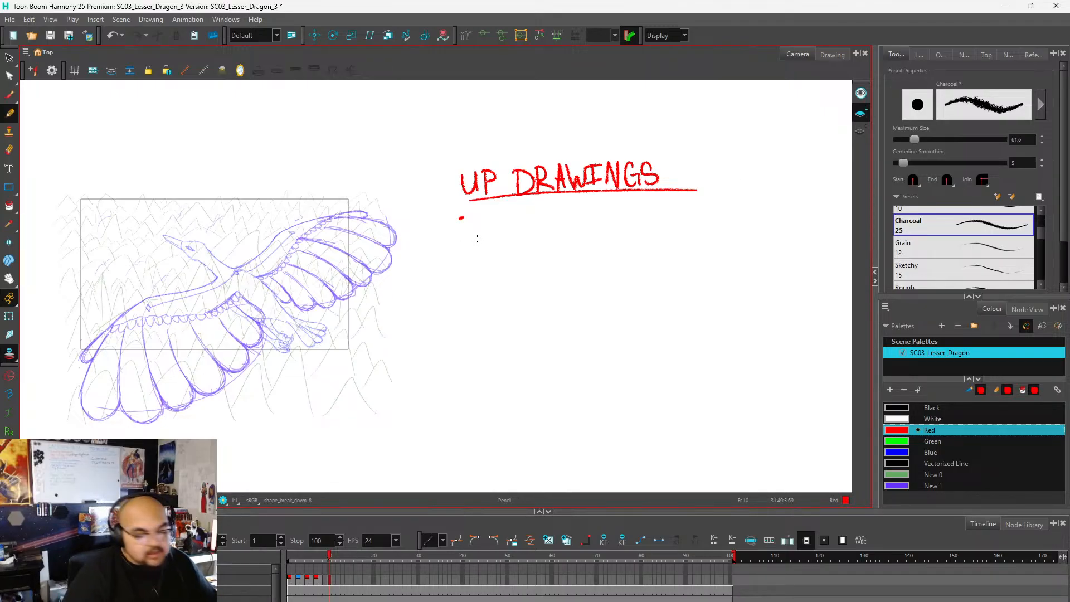
{"action": "key", "text": "ctrl+z"}
{"action": "mouse_move", "coordinate": [465, 218]}
{"action": "left_mouse_down"}
{"action": "mouse_move", "coordinate": [471, 235]}
{"action": "mouse_move", "coordinate": [477, 219]}
{"action": "mouse_move", "coordinate": [690, 211]}
{"action": "mouse_move", "coordinate": [696, 223]}
{"action": "mouse_move", "coordinate": [719, 208]}
{"action": "left_mouse_up"}
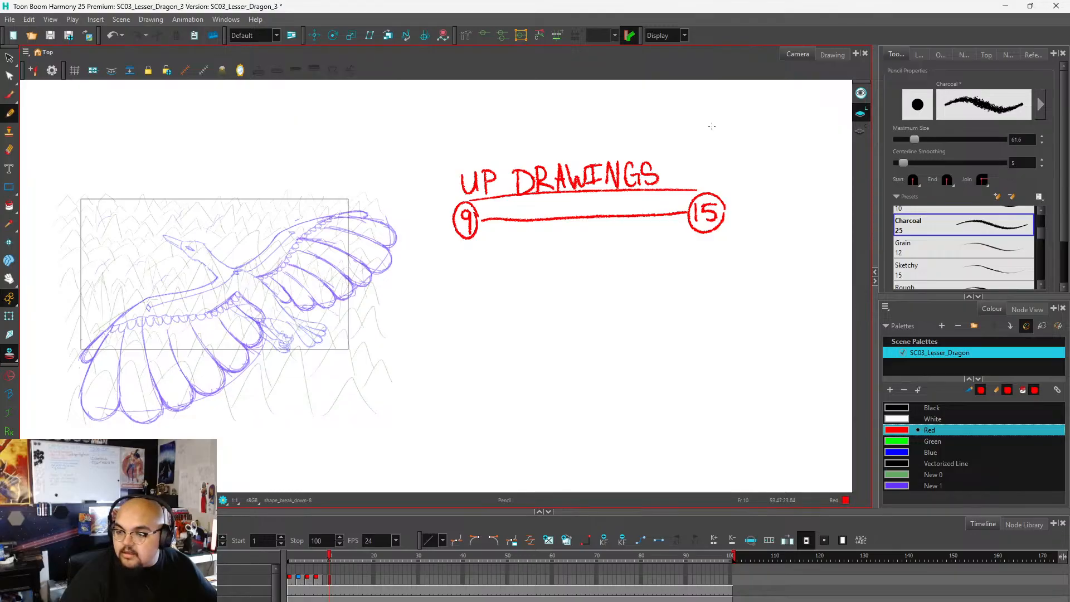
{"action": "left_click_drag", "start_coordinate": [583, 208], "coordinate": [584, 225]}
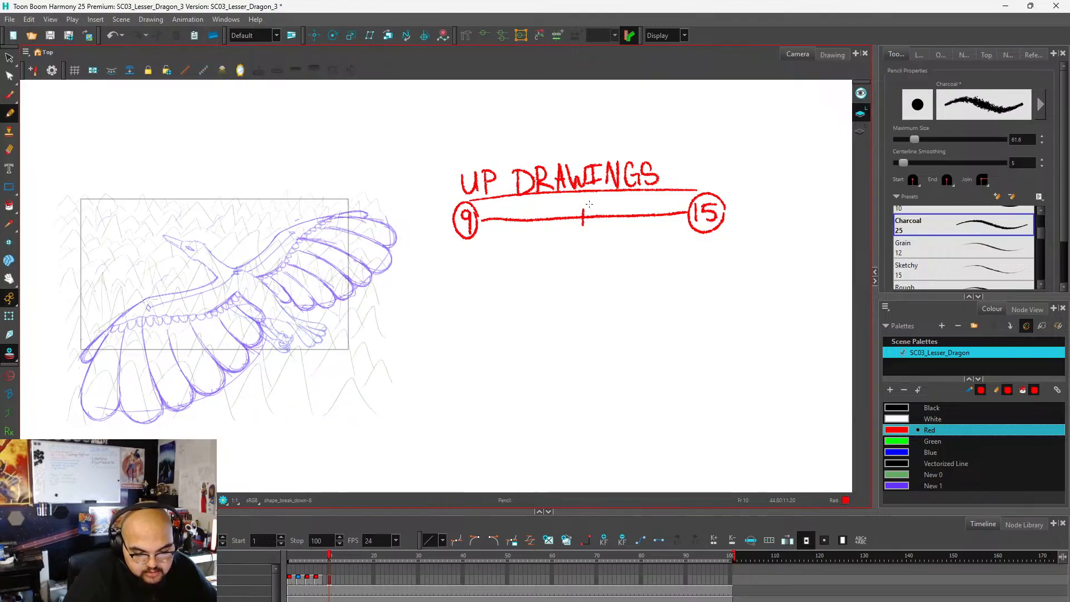
{"action": "mouse_move", "coordinate": [468, 248]}
{"action": "left_mouse_down"}
{"action": "mouse_move", "coordinate": [529, 271]}
{"action": "mouse_move", "coordinate": [578, 245]}
{"action": "mouse_move", "coordinate": [629, 268]}
{"action": "mouse_move", "coordinate": [706, 244]}
{"action": "left_mouse_up"}
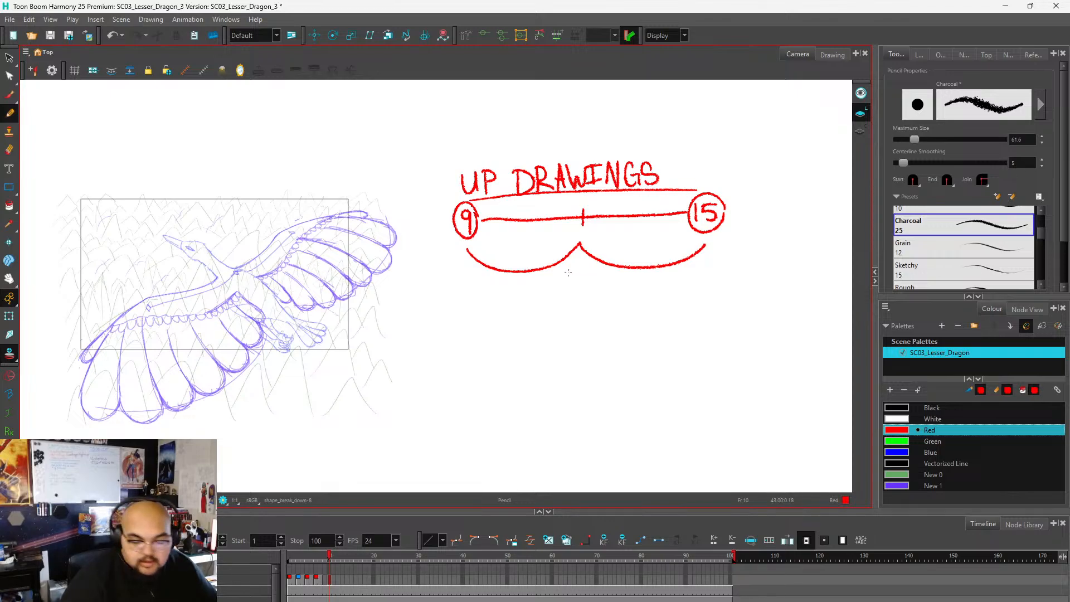
Add end bars beside 9 and 15, a tick near the 9, and two smaller arcs under the chart's first half.
{"action": "mouse_move", "coordinate": [509, 211]}
{"action": "left_mouse_down"}
{"action": "mouse_move", "coordinate": [508, 228]}
{"action": "mouse_move", "coordinate": [483, 238]}
{"action": "left_mouse_up"}
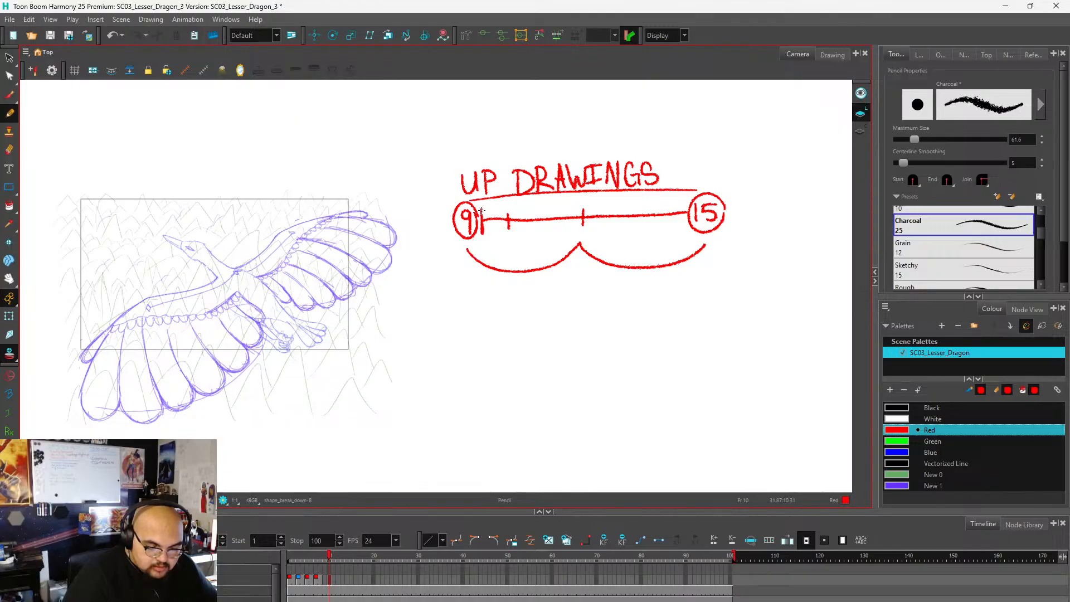
{"action": "left_click_drag", "start_coordinate": [686, 202], "coordinate": [688, 230]}
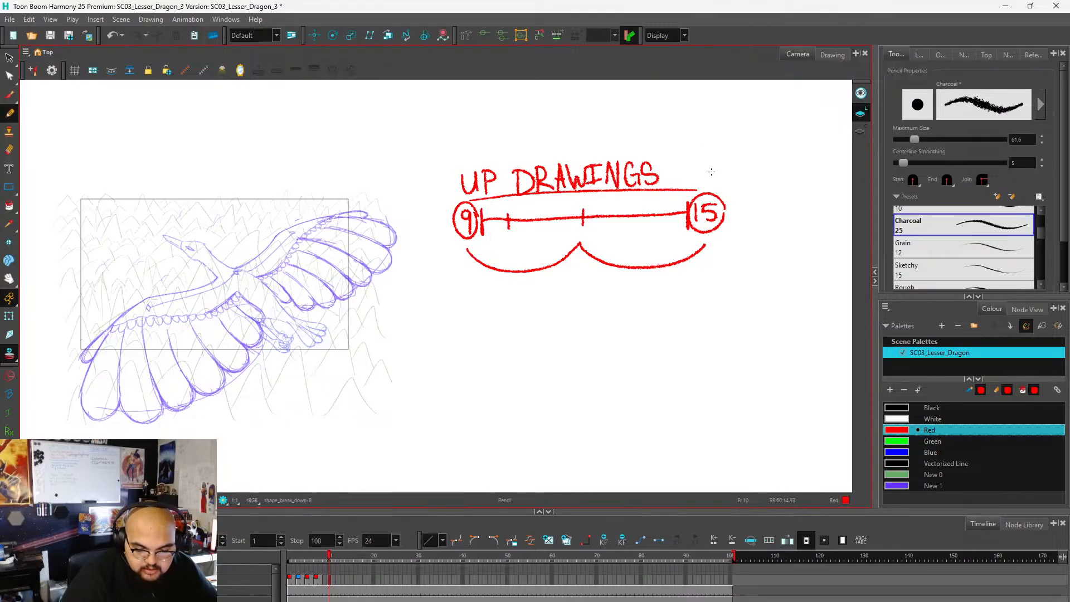
{"action": "mouse_move", "coordinate": [482, 241]}
{"action": "left_mouse_down"}
{"action": "mouse_move", "coordinate": [544, 250]}
{"action": "mouse_move", "coordinate": [581, 237]}
{"action": "left_mouse_up"}
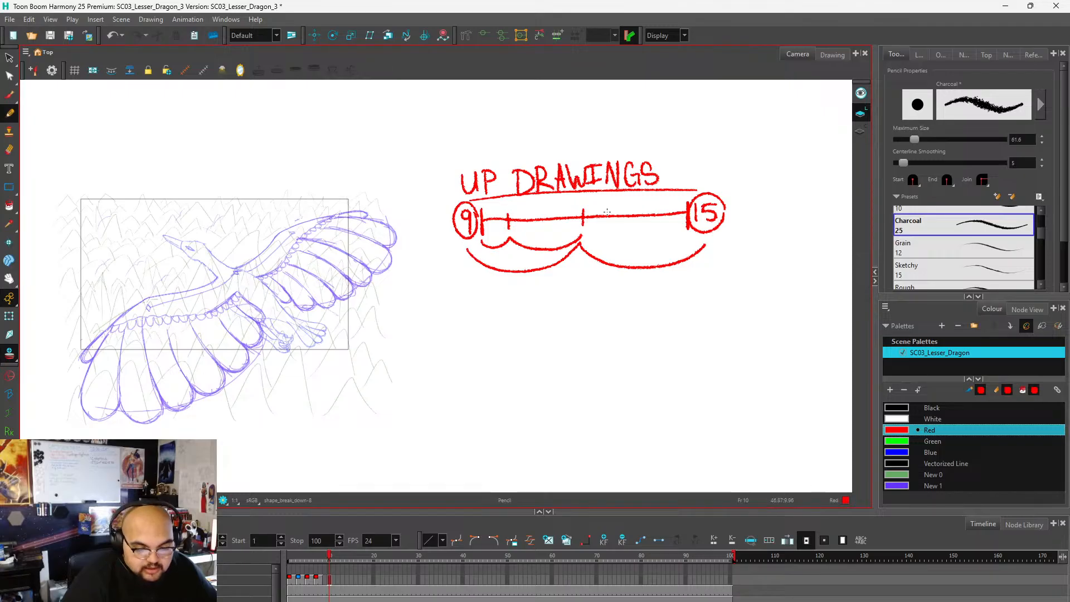
{"action": "mouse_move", "coordinate": [612, 209]}
{"action": "left_mouse_down"}
{"action": "mouse_move", "coordinate": [611, 224]}
{"action": "mouse_move", "coordinate": [649, 223]}
{"action": "left_mouse_up"}
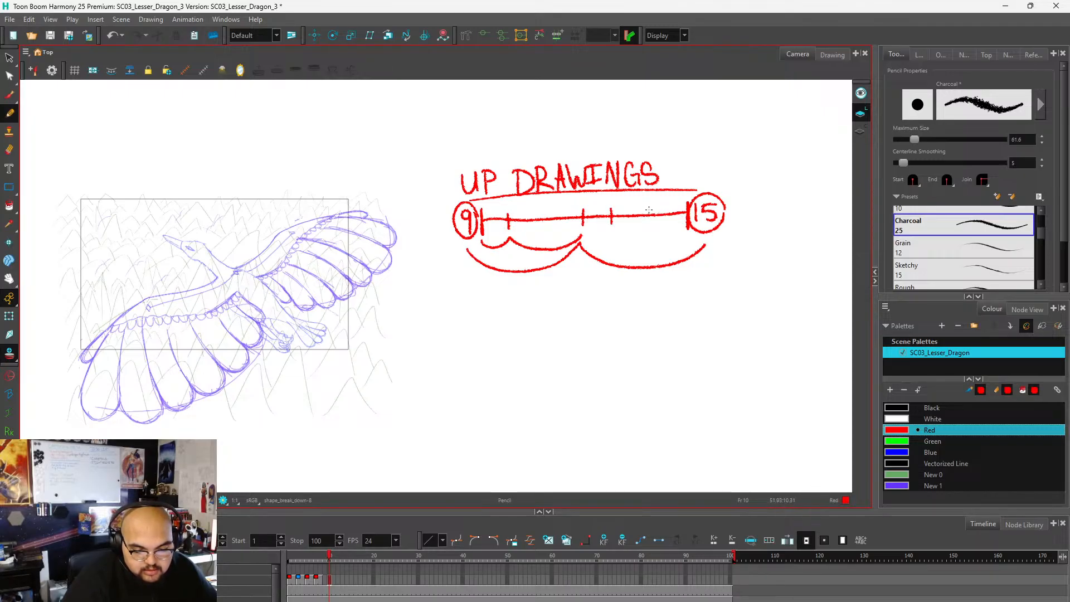
{"action": "key", "text": "ctrl+z"}
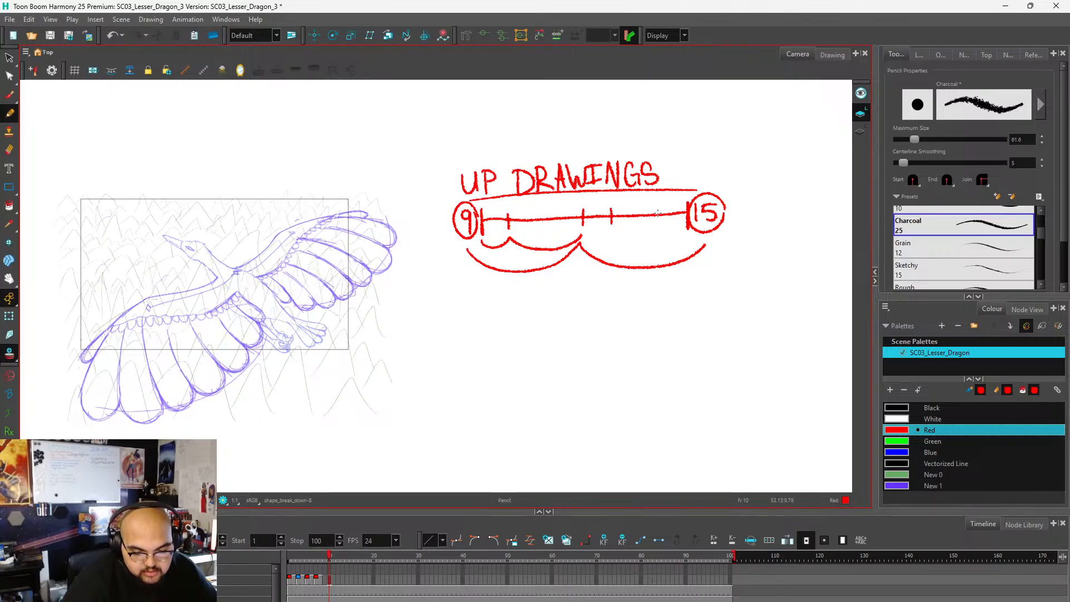
{"action": "key", "text": "ctrl+z"}
Add three ticks between the midpoint and 15 on the up-stroke timing line, with four small arcs beneath that half.
{"action": "mouse_move", "coordinate": [621, 208]}
{"action": "left_mouse_down"}
{"action": "mouse_move", "coordinate": [621, 225]}
{"action": "mouse_move", "coordinate": [673, 224]}
{"action": "left_mouse_up"}
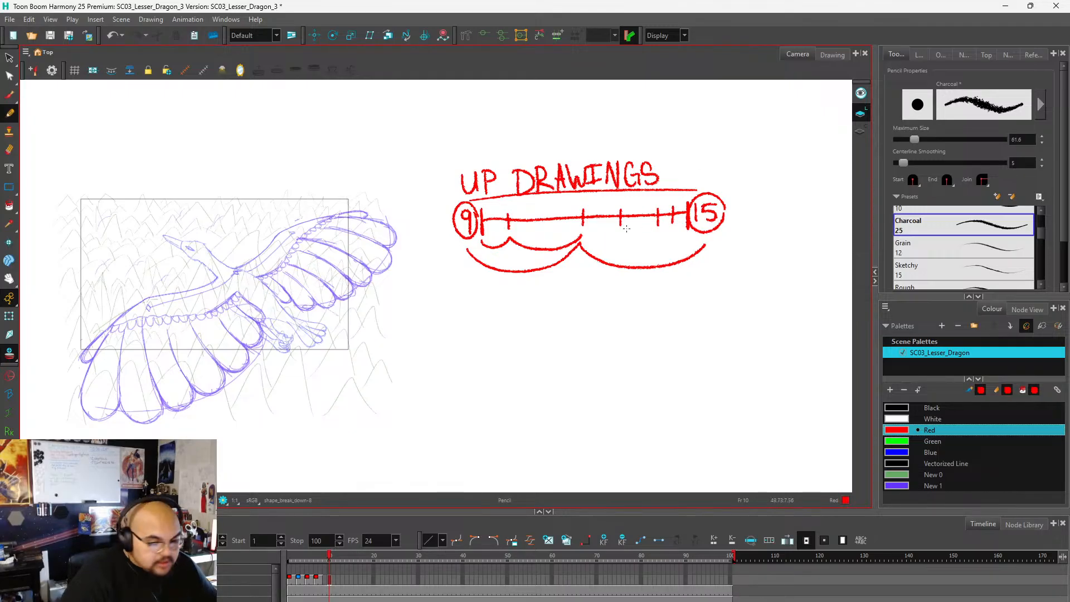
{"action": "left_click_drag", "start_coordinate": [581, 237], "coordinate": [687, 234]}
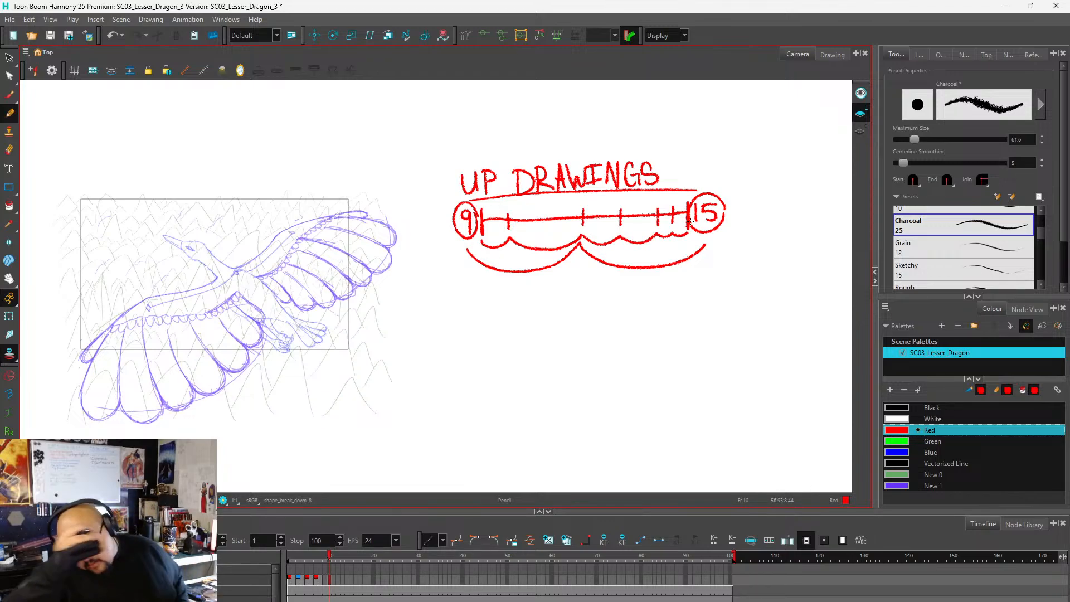
Go to frame 9 and examine the pink wing rough of drawing 8 against the purple dragon pose and the up-stroke chart.
{"action": "scroll", "coordinate": [446, 242], "scroll_direction": "down", "scroll_amount": 2}
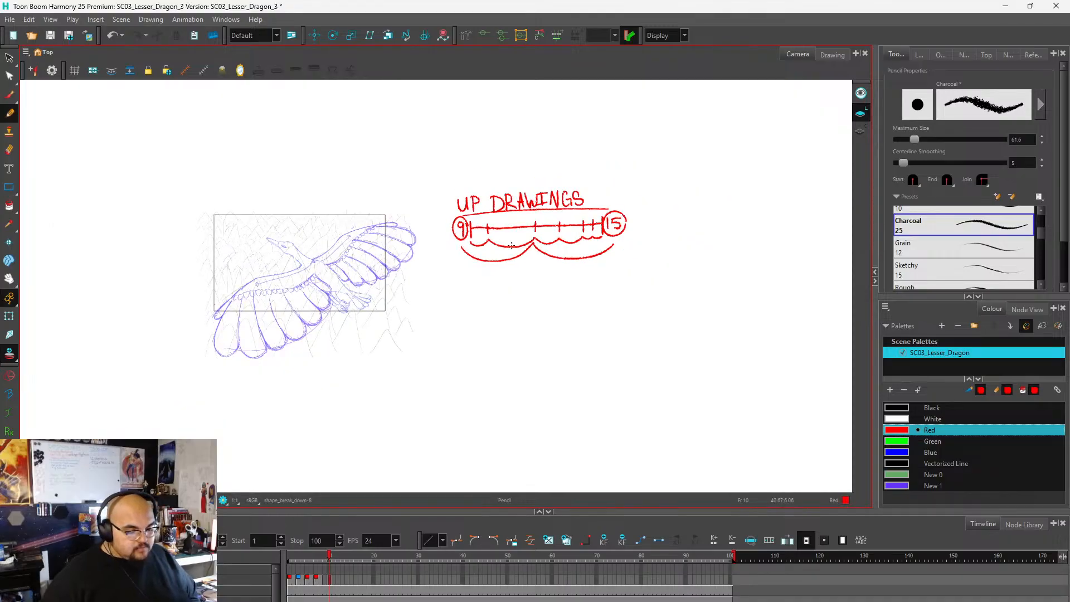
{"action": "scroll", "coordinate": [285, 326], "scroll_direction": "up", "scroll_amount": 1}
{"action": "scroll", "coordinate": [206, 291], "scroll_direction": "up", "scroll_amount": 2}
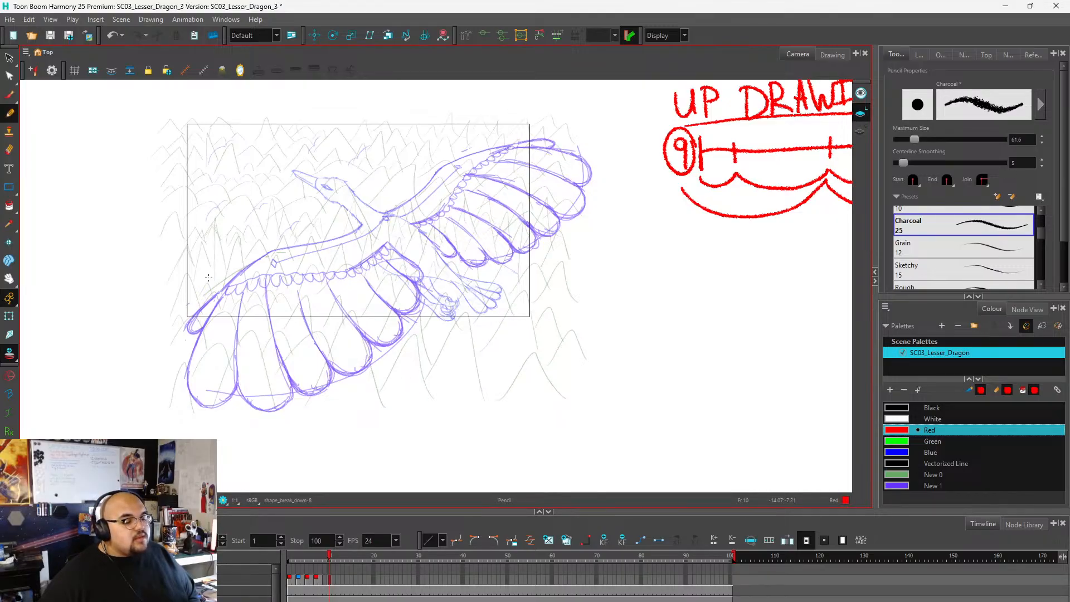
{"action": "scroll", "coordinate": [381, 253], "scroll_direction": "up", "scroll_amount": 1}
{"action": "scroll", "coordinate": [394, 268], "scroll_direction": "down", "scroll_amount": 3}
{"action": "scroll", "coordinate": [379, 274], "scroll_direction": "up", "scroll_amount": 2}
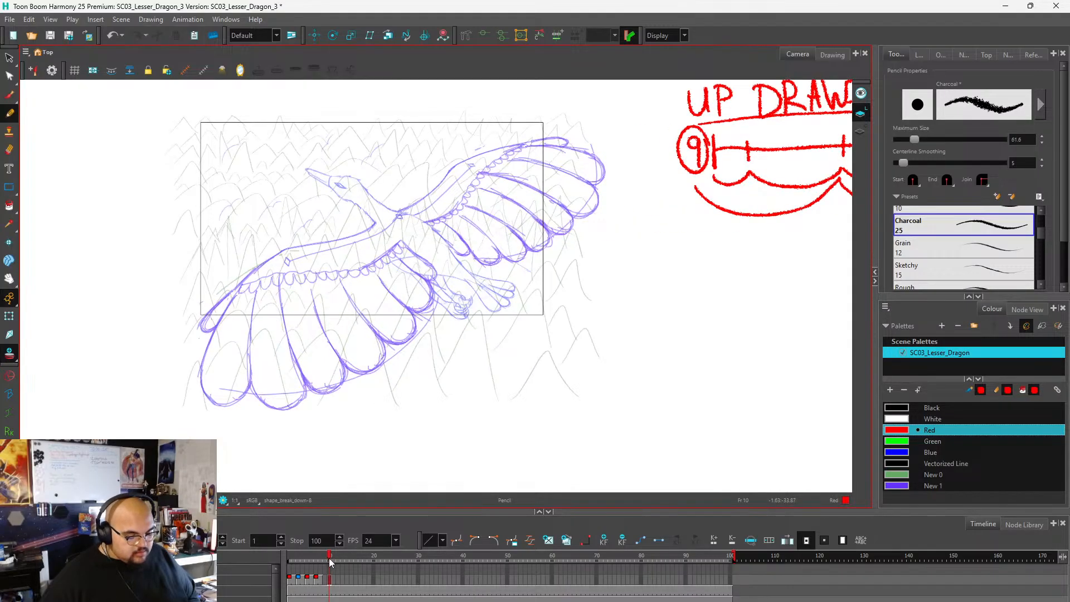
{"action": "left_click", "coordinate": [326, 589]}
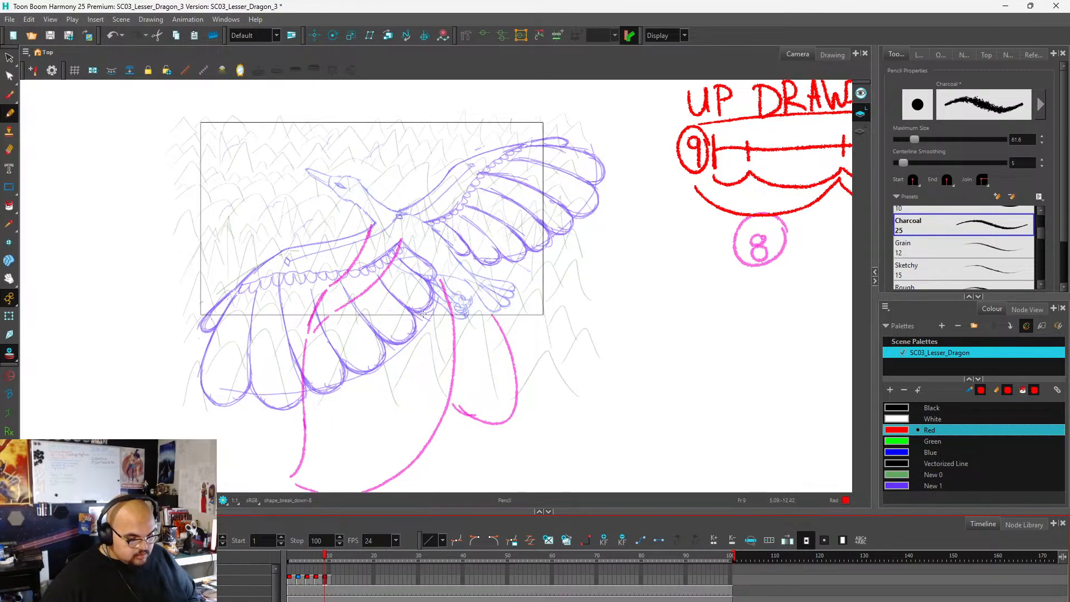
{"action": "scroll", "coordinate": [380, 238], "scroll_direction": "down", "scroll_amount": 2}
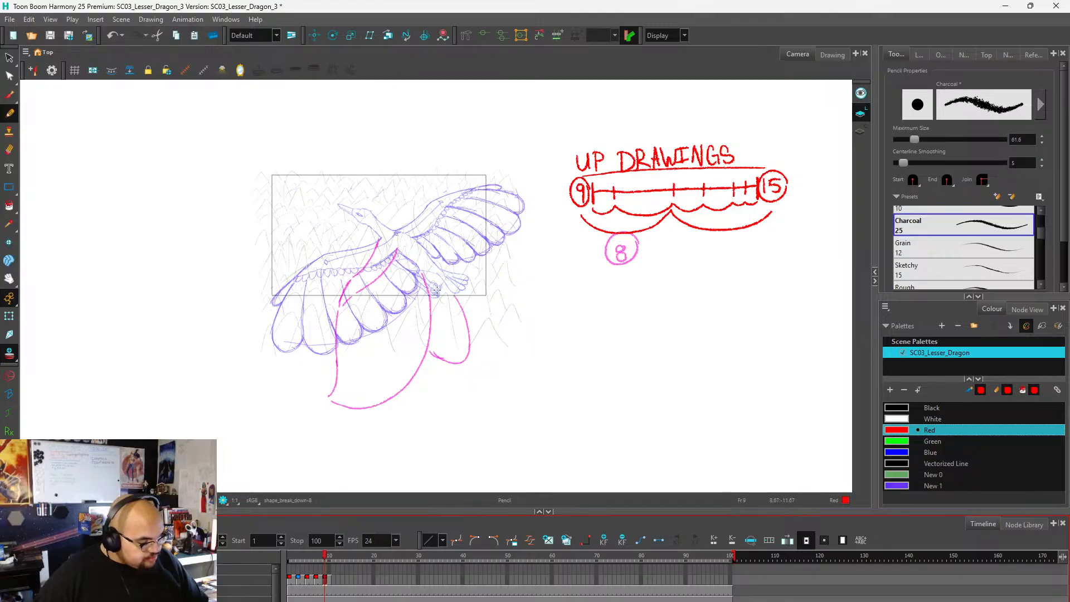
{"action": "scroll", "coordinate": [477, 237], "scroll_direction": "down", "scroll_amount": 1}
{"action": "scroll", "coordinate": [479, 235], "scroll_direction": "down", "scroll_amount": 1}
{"action": "scroll", "coordinate": [491, 246], "scroll_direction": "up", "scroll_amount": 3}
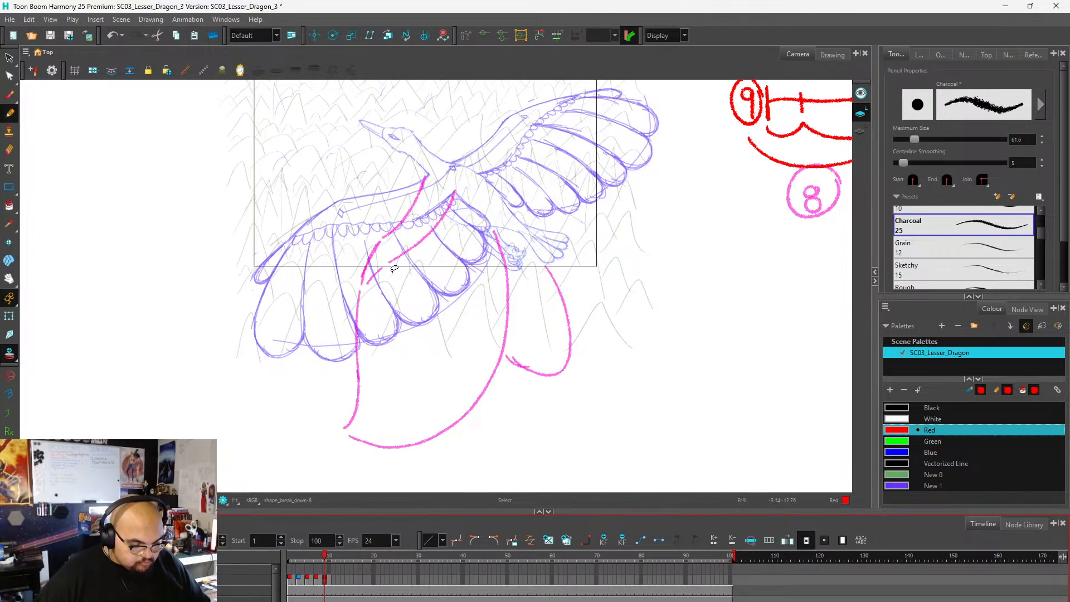
{"action": "scroll", "coordinate": [504, 261], "scroll_direction": "down", "scroll_amount": 1}
{"action": "scroll", "coordinate": [502, 259], "scroll_direction": "down", "scroll_amount": 1}
{"action": "scroll", "coordinate": [449, 255], "scroll_direction": "down", "scroll_amount": 1}
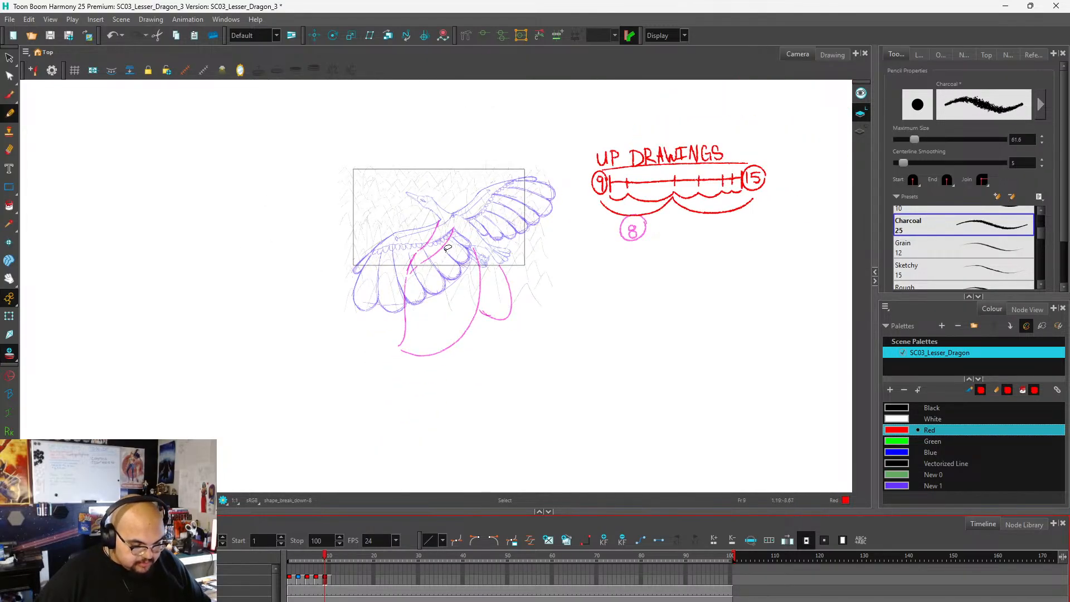
{"action": "scroll", "coordinate": [441, 247], "scroll_direction": "up", "scroll_amount": 3}
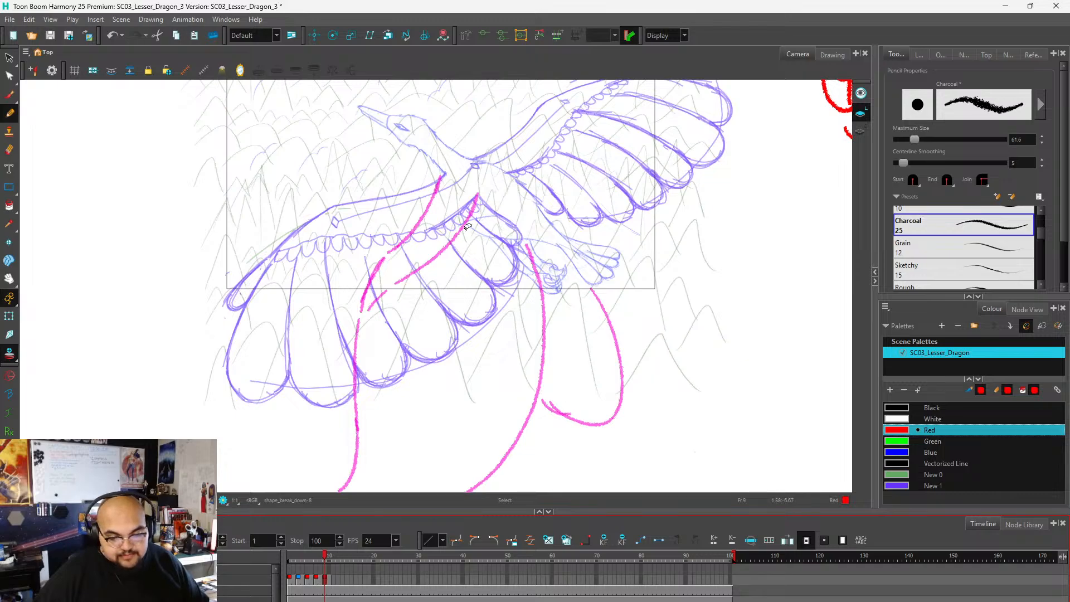
{"action": "scroll", "coordinate": [497, 194], "scroll_direction": "down", "scroll_amount": 2}
{"action": "scroll", "coordinate": [496, 194], "scroll_direction": "down", "scroll_amount": 1}
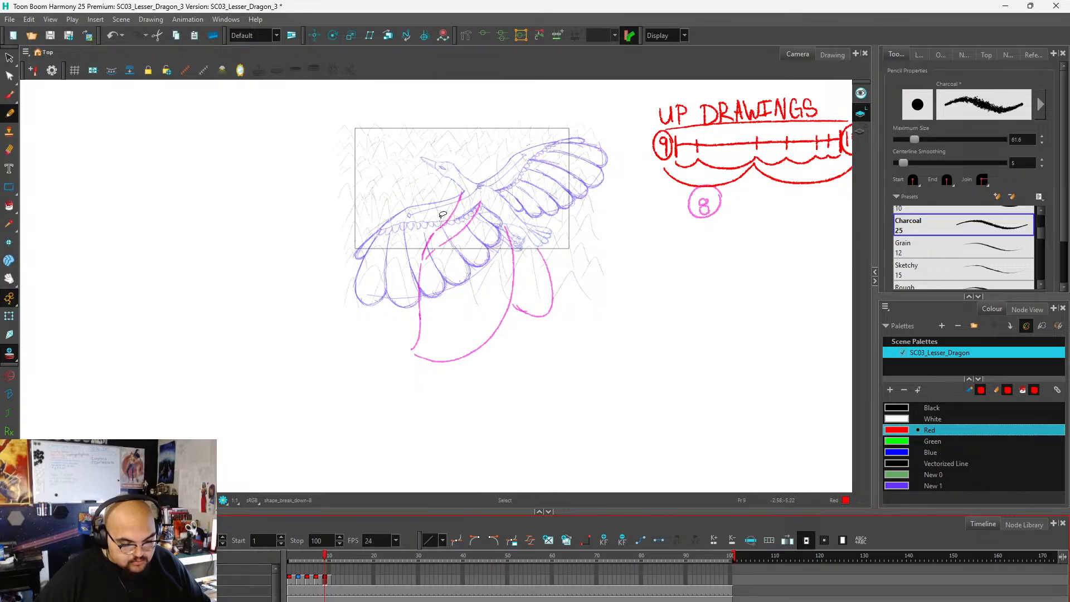
{"action": "scroll", "coordinate": [488, 181], "scroll_direction": "up", "scroll_amount": 3}
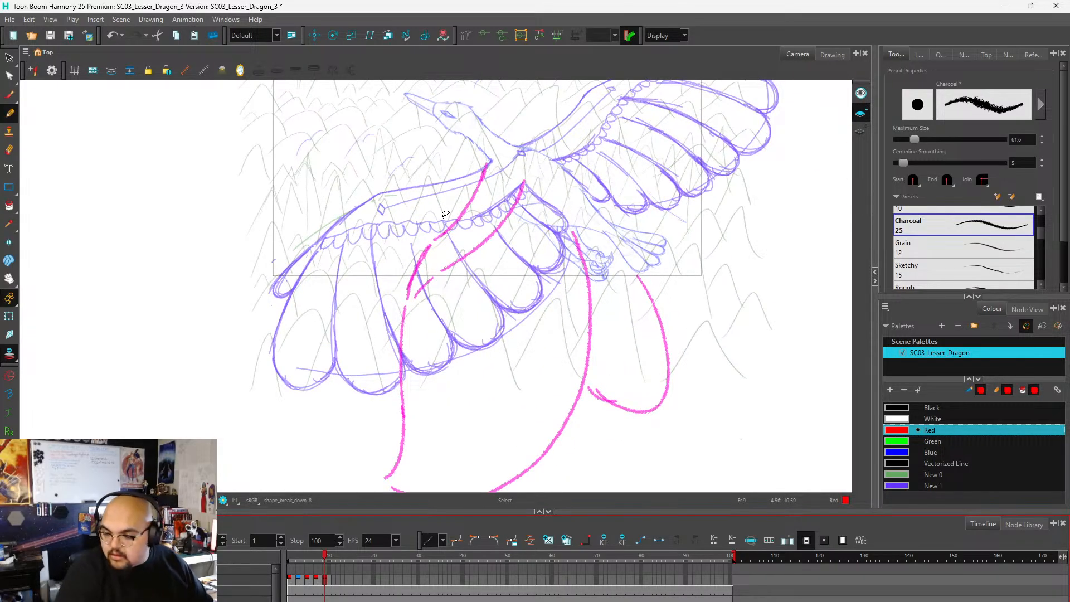
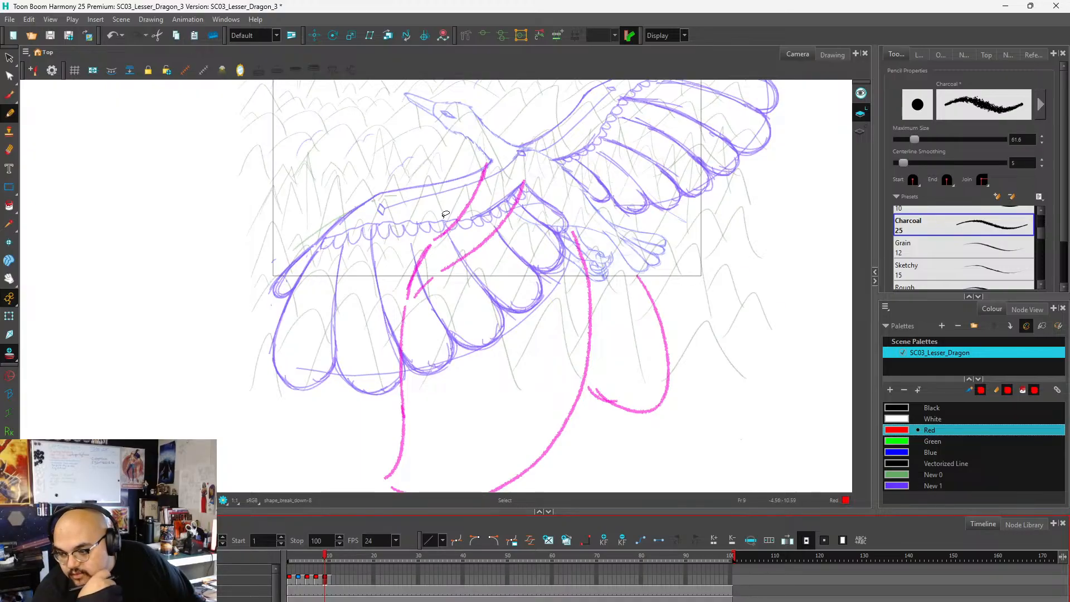
On frame 9, draw the near wing's leading edge in red, curving from the neck base down past the purple feather tips.
{"action": "key", "text": "alt+x"}
{"action": "scroll", "coordinate": [535, 200], "scroll_direction": "down", "scroll_amount": 2}
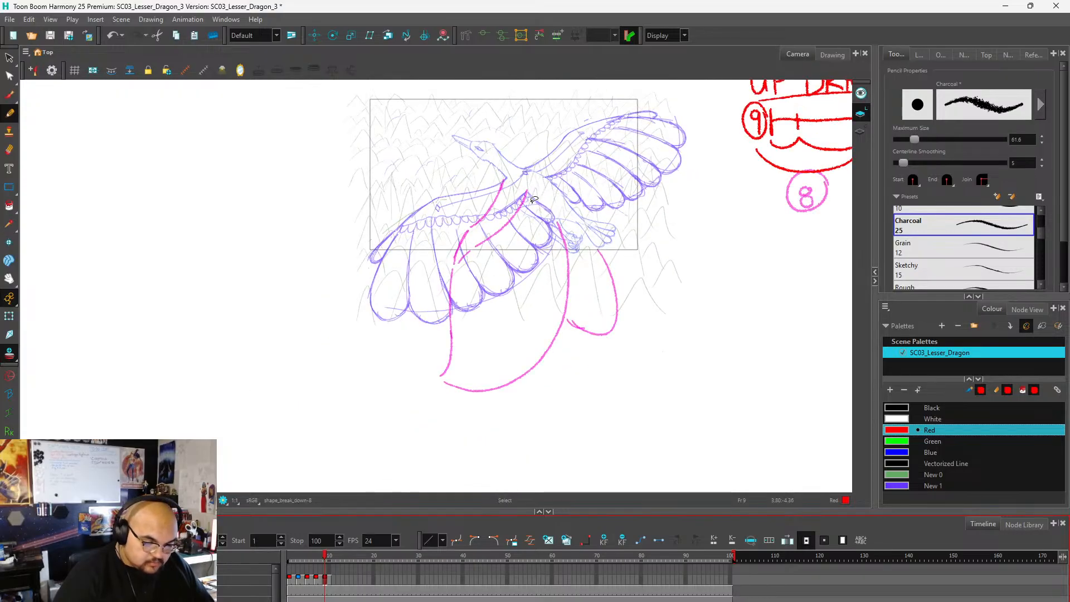
{"action": "scroll", "coordinate": [499, 236], "scroll_direction": "up", "scroll_amount": 1}
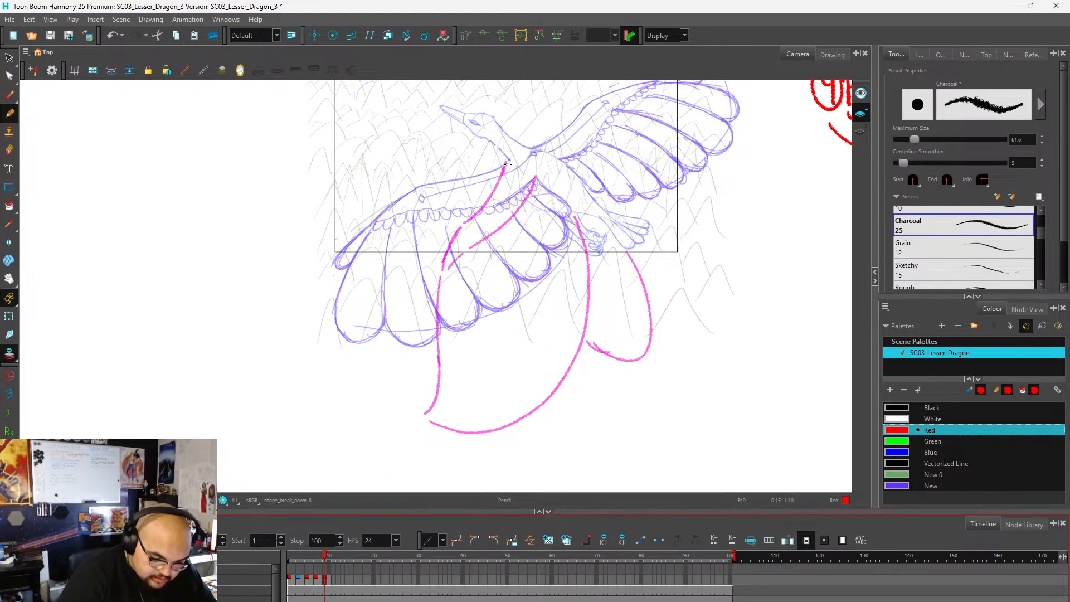
{"action": "mouse_move", "coordinate": [507, 163]}
{"action": "left_mouse_down"}
{"action": "mouse_move", "coordinate": [506, 199]}
{"action": "mouse_move", "coordinate": [471, 221]}
{"action": "left_mouse_up"}
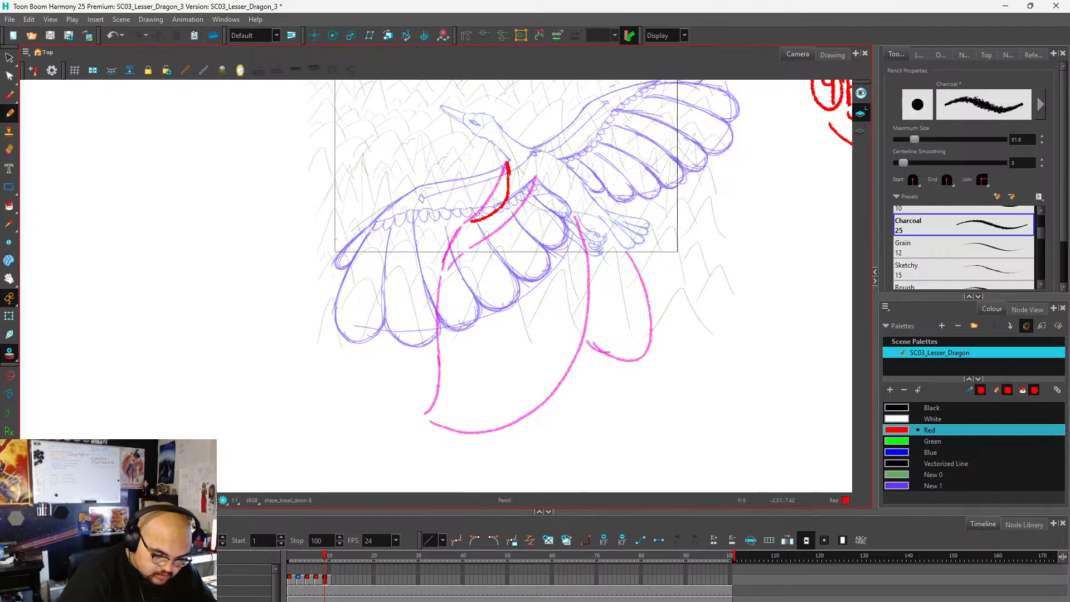
{"action": "key", "text": "ctrl+z"}
{"action": "key", "text": "ctrl+z"}
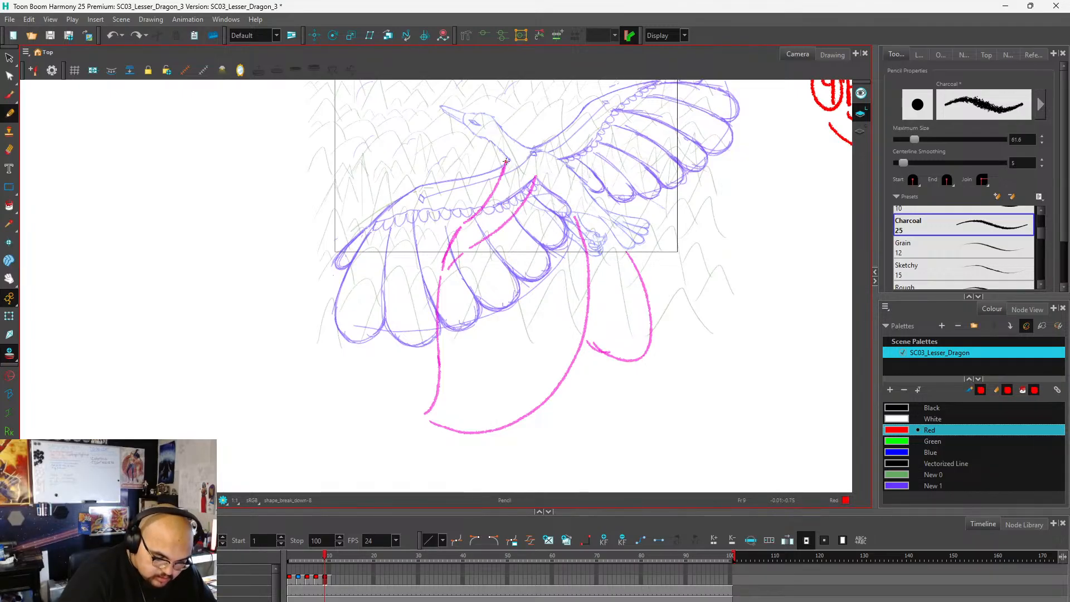
{"action": "mouse_move", "coordinate": [506, 160]}
{"action": "left_mouse_down"}
{"action": "mouse_move", "coordinate": [498, 195]}
{"action": "mouse_move", "coordinate": [466, 212]}
{"action": "mouse_move", "coordinate": [449, 241]}
{"action": "mouse_move", "coordinate": [455, 349]}
{"action": "left_mouse_up"}
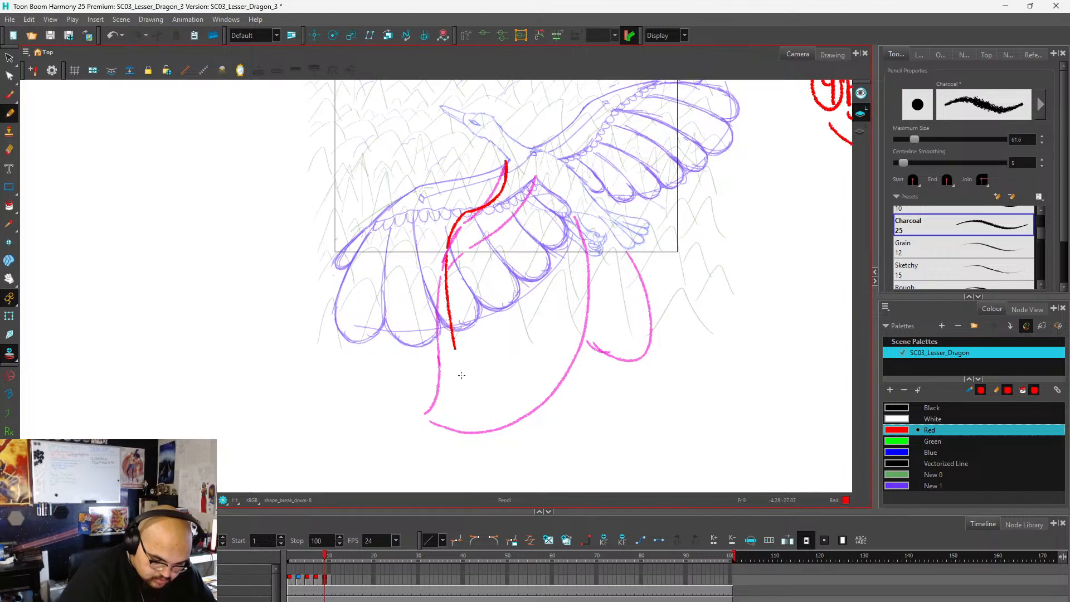
{"action": "key", "text": "ctrl+z"}
{"action": "key", "text": "ctrl+z"}
{"action": "left_click_drag", "start_coordinate": [447, 252], "coordinate": [466, 365]}
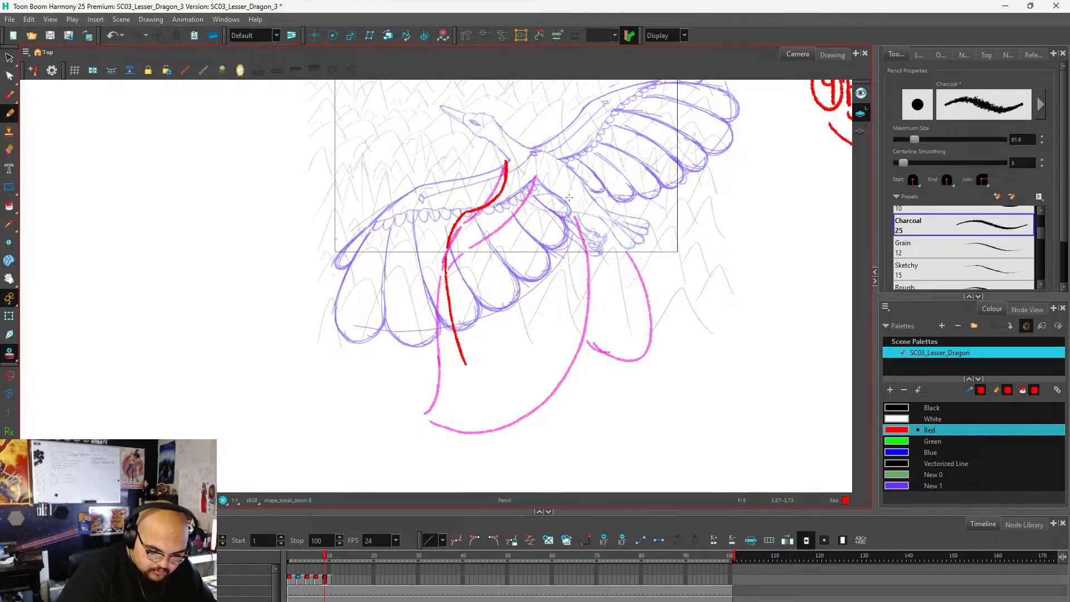
Close the near wing's red outline with a trailing edge from its lower tip up to the body, notched near the top.
{"action": "mouse_move", "coordinate": [448, 297]}
{"action": "left_mouse_down"}
{"action": "mouse_move", "coordinate": [475, 375]}
{"action": "mouse_move", "coordinate": [505, 369]}
{"action": "mouse_move", "coordinate": [551, 330]}
{"action": "mouse_move", "coordinate": [575, 269]}
{"action": "mouse_move", "coordinate": [575, 214]}
{"action": "left_mouse_up"}
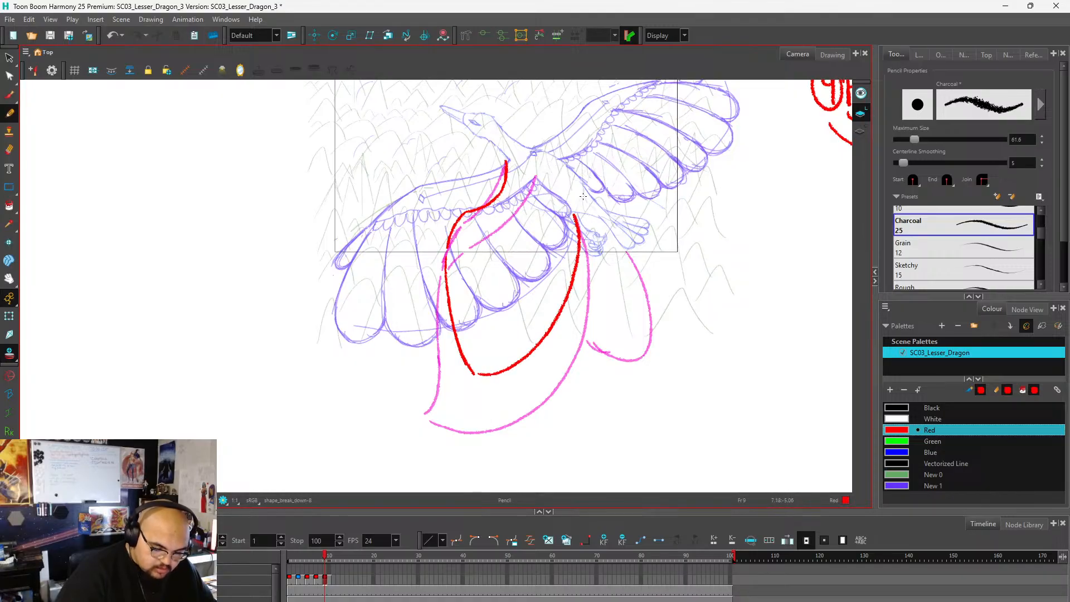
{"action": "left_click_drag", "start_coordinate": [474, 227], "coordinate": [561, 296]}
{"action": "key", "text": "ctrl+z"}
{"action": "key", "text": "ctrl+z"}
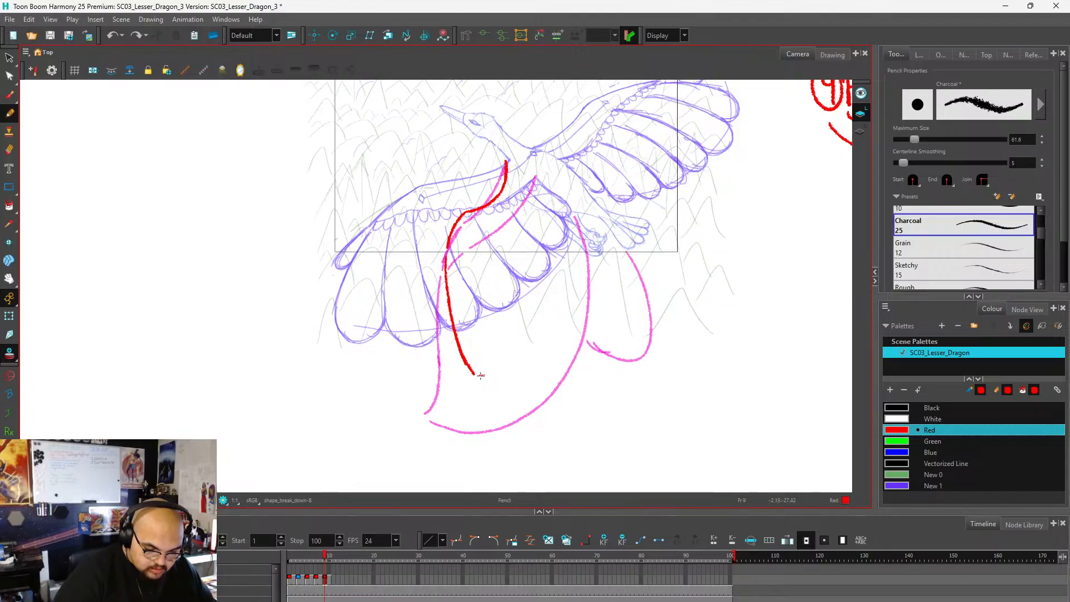
{"action": "mouse_move", "coordinate": [481, 375]}
{"action": "left_mouse_down"}
{"action": "mouse_move", "coordinate": [524, 350]}
{"action": "mouse_move", "coordinate": [562, 287]}
{"action": "mouse_move", "coordinate": [559, 251]}
{"action": "mouse_move", "coordinate": [575, 216]}
{"action": "mouse_move", "coordinate": [560, 272]}
{"action": "left_mouse_up"}
{"action": "key", "text": "ctrl+z"}
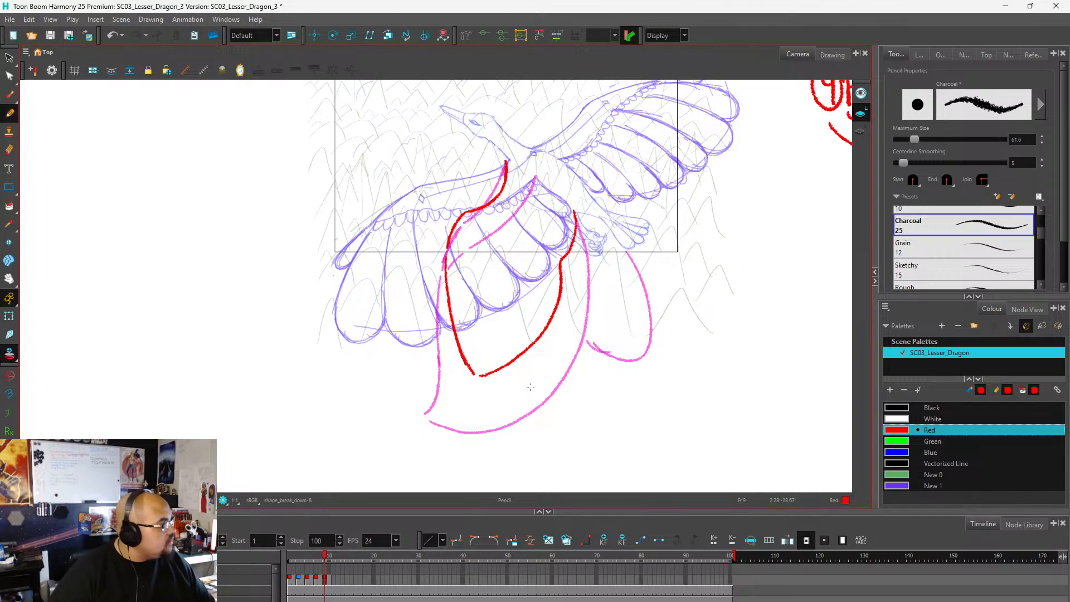
Draw a short red stroke beneath the far wing's inner feathers, just above the tail.
{"action": "scroll", "coordinate": [372, 336], "scroll_direction": "down", "scroll_amount": 2}
{"action": "scroll", "coordinate": [501, 241], "scroll_direction": "up", "scroll_amount": 2}
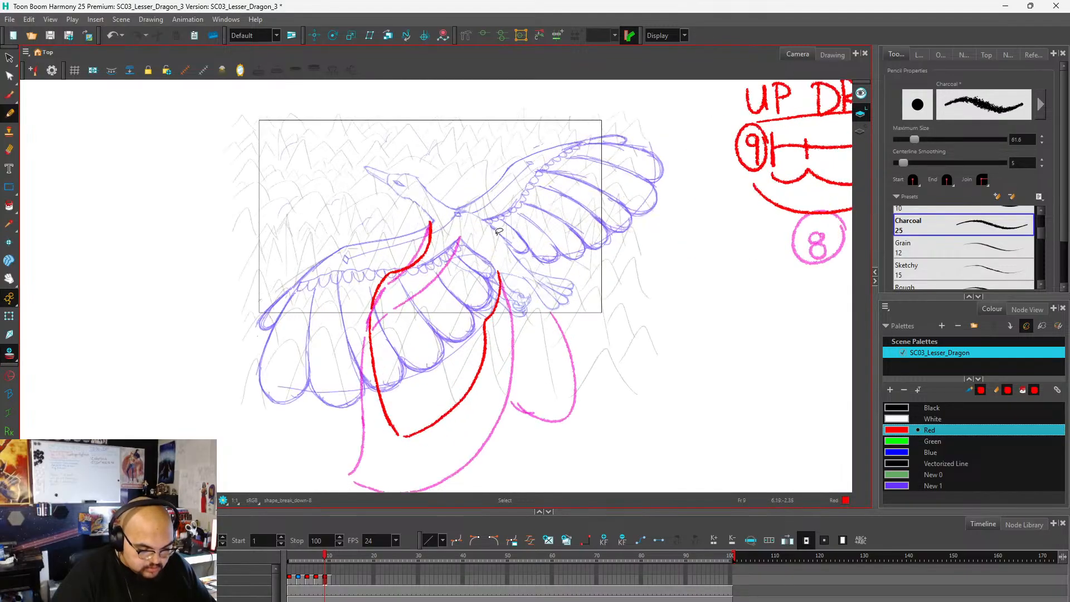
{"action": "scroll", "coordinate": [498, 234], "scroll_direction": "down", "scroll_amount": 1}
{"action": "scroll", "coordinate": [477, 240], "scroll_direction": "up", "scroll_amount": 1}
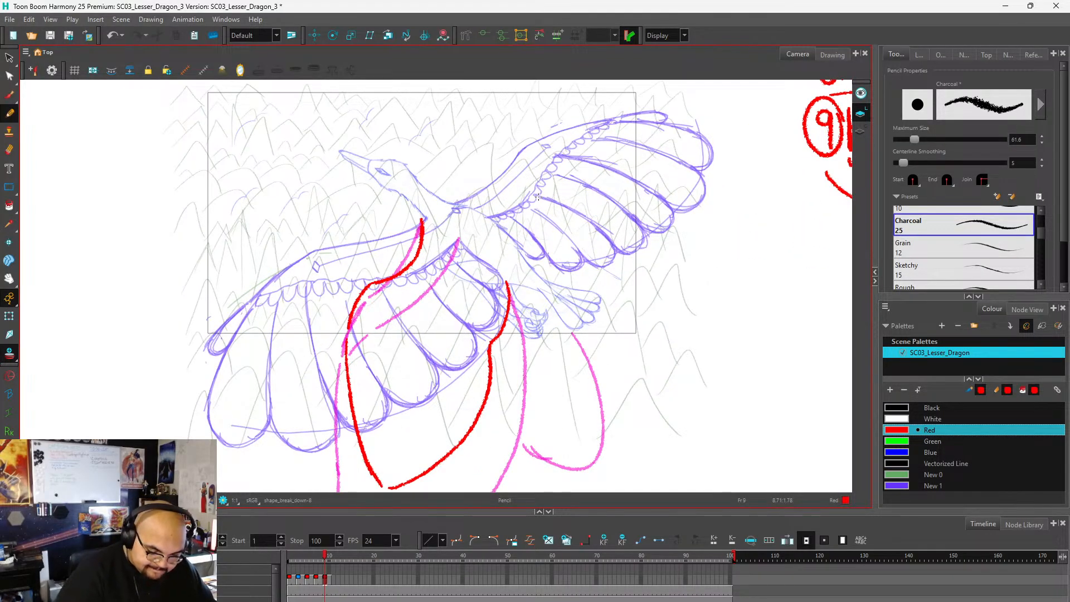
{"action": "scroll", "coordinate": [536, 218], "scroll_direction": "up", "scroll_amount": 1}
{"action": "scroll", "coordinate": [538, 223], "scroll_direction": "down", "scroll_amount": 4}
{"action": "scroll", "coordinate": [547, 245], "scroll_direction": "up", "scroll_amount": 3}
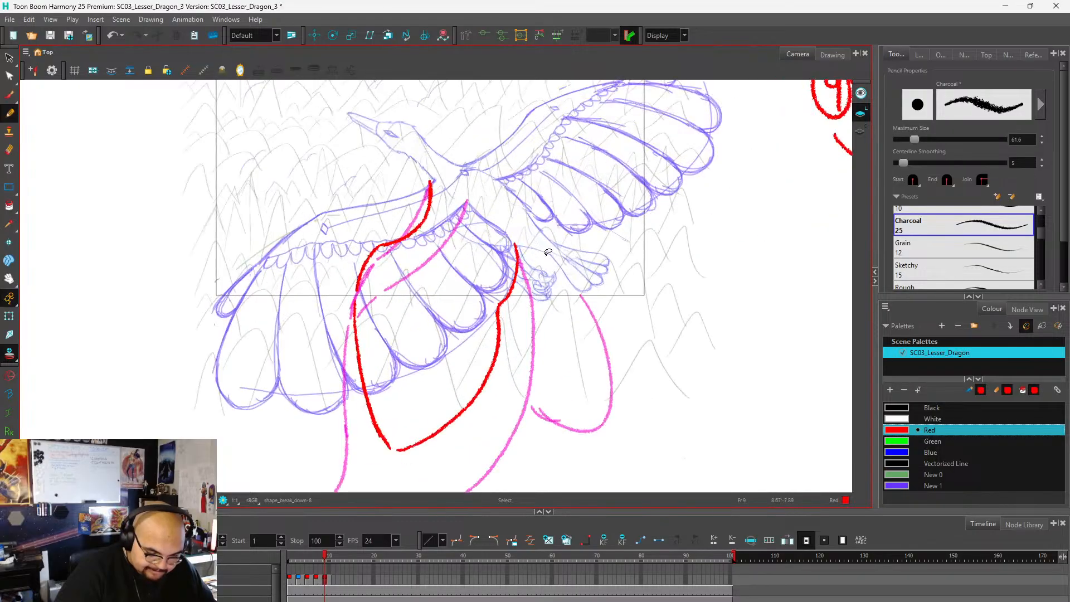
{"action": "left_click_drag", "start_coordinate": [536, 223], "coordinate": [576, 241]}
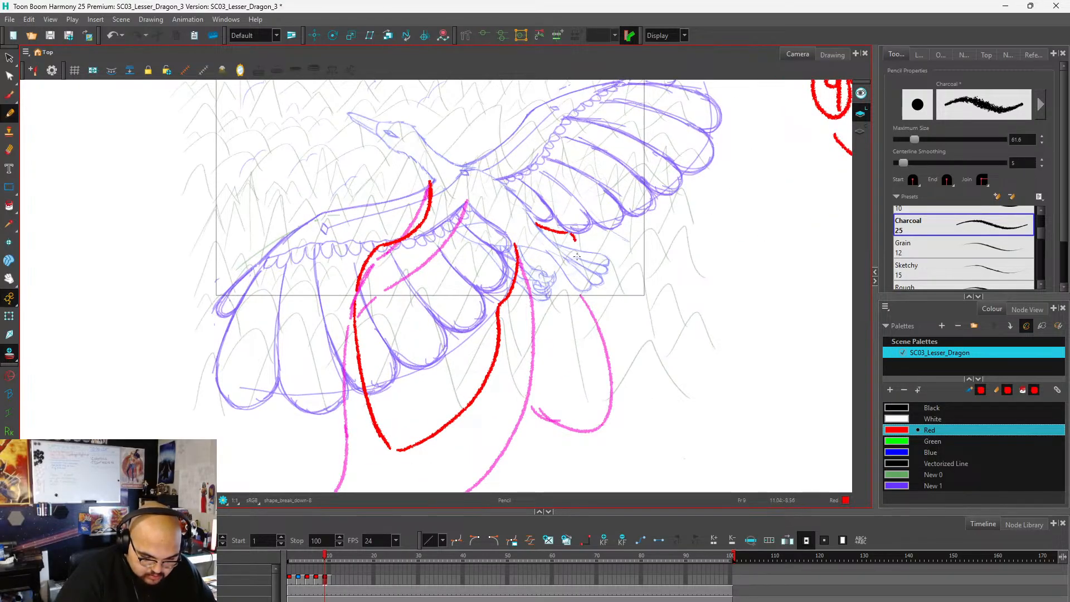
Draw the far wing's lowered red outline, curving down from below the tail and back up to the near wing's trailing edge.
{"action": "mouse_move", "coordinate": [583, 296]}
{"action": "left_mouse_down"}
{"action": "mouse_move", "coordinate": [585, 336]}
{"action": "mouse_move", "coordinate": [566, 383]}
{"action": "left_mouse_up"}
{"action": "key", "text": "ctrl+z"}
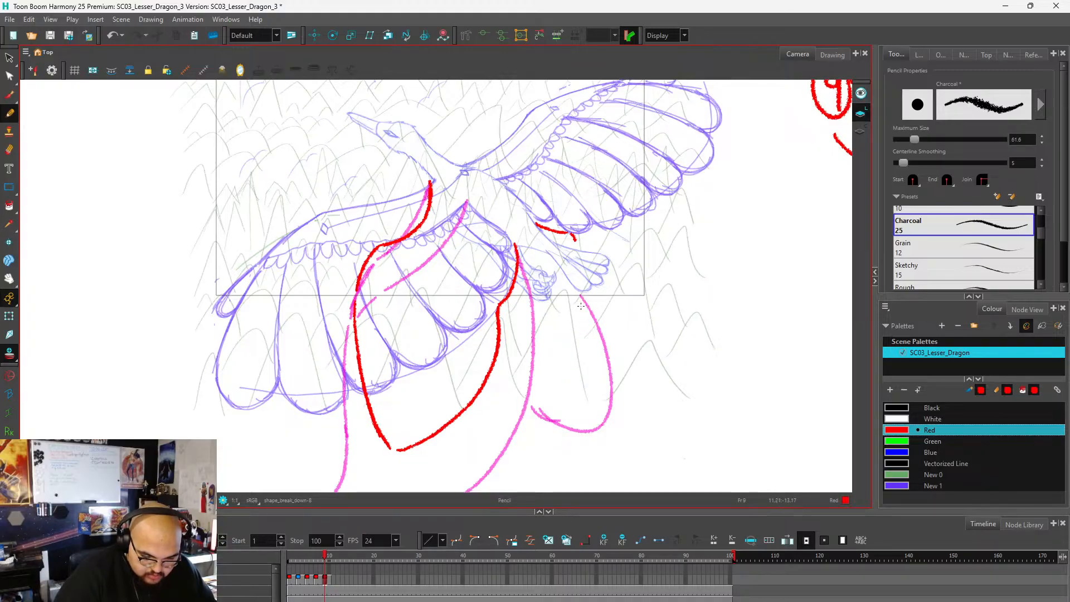
{"action": "left_click_drag", "start_coordinate": [583, 294], "coordinate": [564, 356]}
{"action": "key", "text": "ctrl+z"}
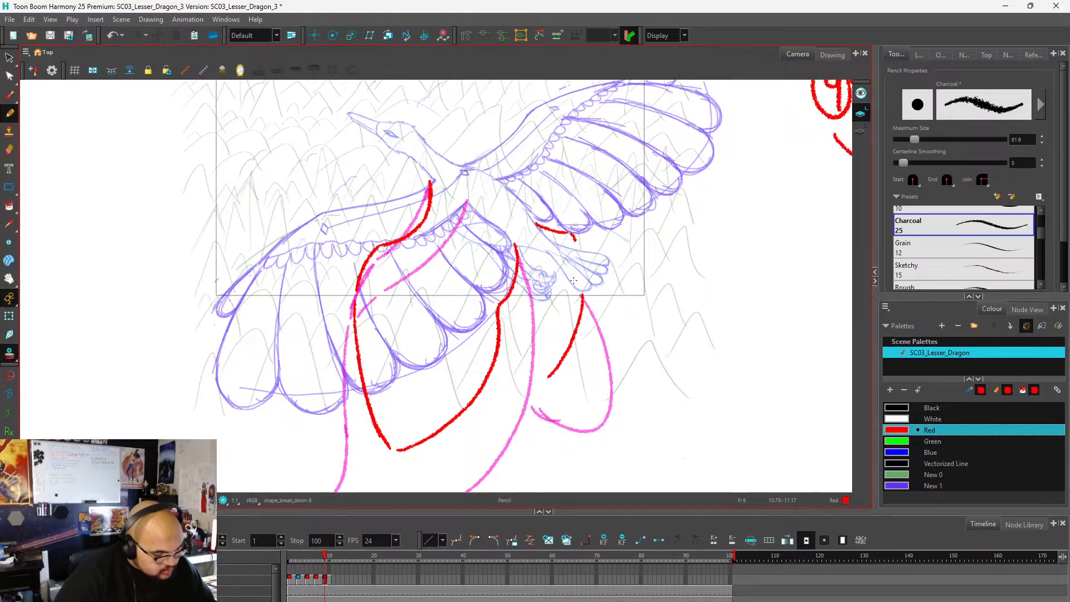
{"action": "scroll", "coordinate": [580, 303], "scroll_direction": "down", "scroll_amount": 3}
{"action": "scroll", "coordinate": [580, 304], "scroll_direction": "up", "scroll_amount": 2}
{"action": "mouse_move", "coordinate": [581, 264]}
{"action": "left_mouse_down"}
{"action": "mouse_move", "coordinate": [583, 301]}
{"action": "mouse_move", "coordinate": [564, 346]}
{"action": "left_mouse_up"}
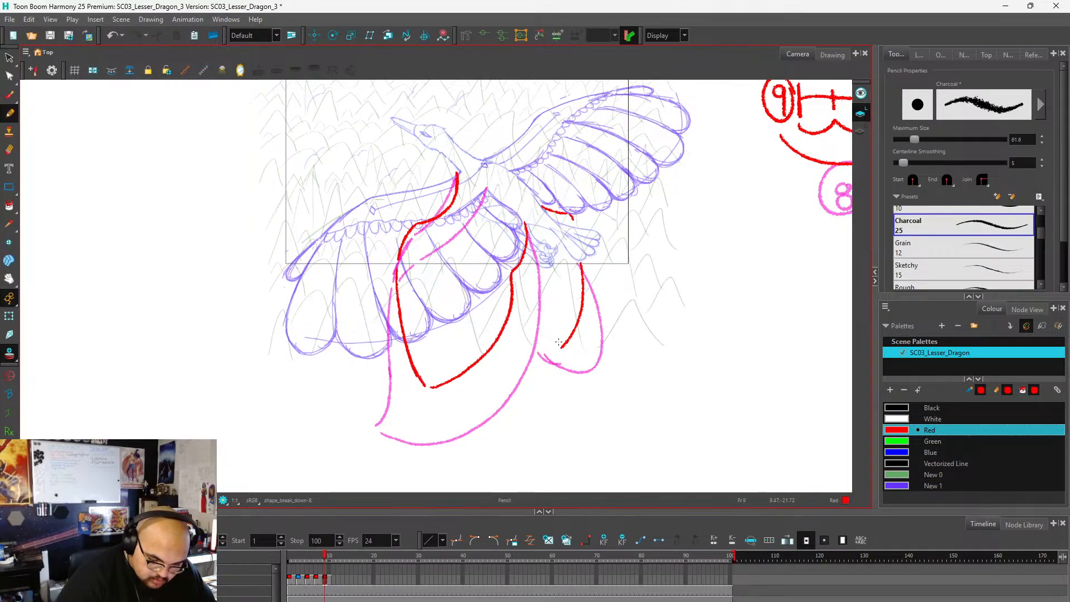
{"action": "key", "text": "ctrl+z"}
{"action": "mouse_move", "coordinate": [580, 263]}
{"action": "left_mouse_down"}
{"action": "mouse_move", "coordinate": [571, 310]}
{"action": "mouse_move", "coordinate": [539, 344]}
{"action": "mouse_move", "coordinate": [514, 347]}
{"action": "mouse_move", "coordinate": [513, 329]}
{"action": "left_mouse_up"}
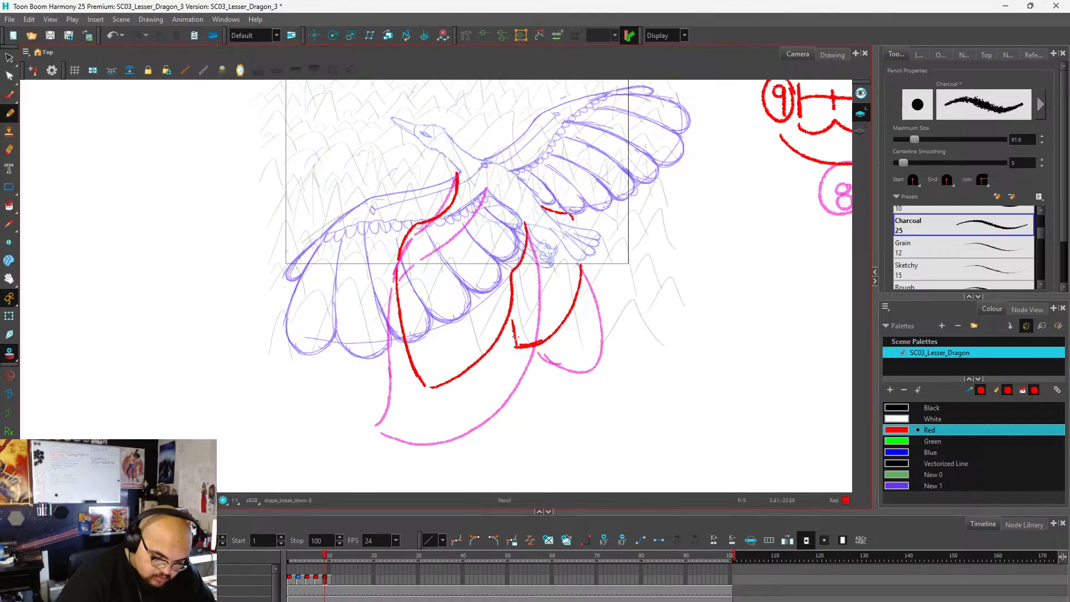
{"action": "key", "text": "ctrl+z"}
{"action": "left_click_drag", "start_coordinate": [515, 346], "coordinate": [509, 317]}
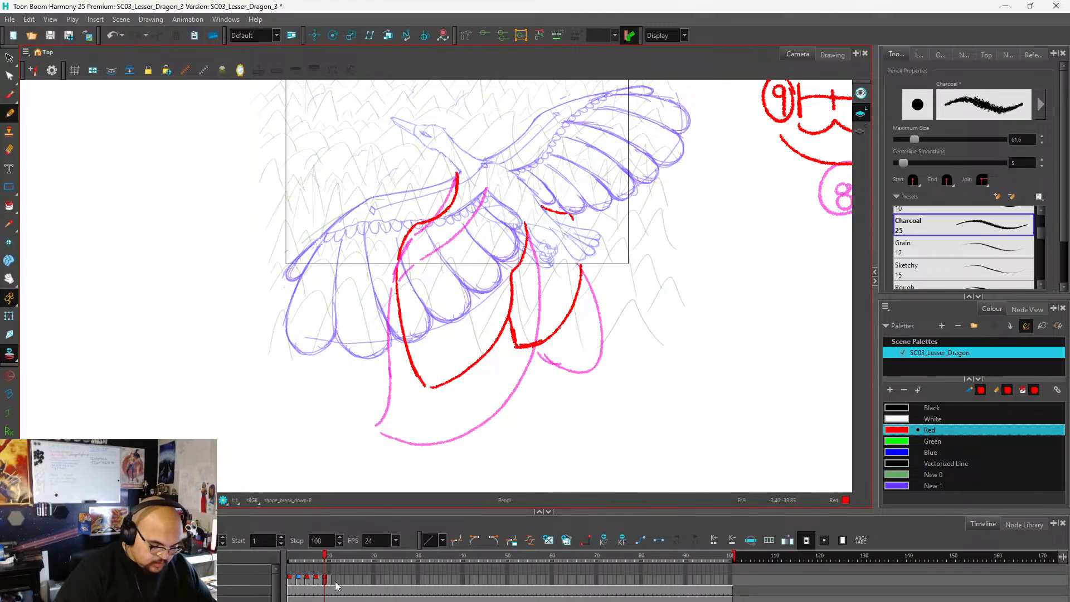
Write a circled red 9 over the pink circled 8 beneath the UP DRAWINGS timing chart.
{"action": "scroll", "coordinate": [362, 425], "scroll_direction": "down", "scroll_amount": 3}
{"action": "scroll", "coordinate": [526, 331], "scroll_direction": "up", "scroll_amount": 1}
{"action": "scroll", "coordinate": [577, 313], "scroll_direction": "up", "scroll_amount": 3}
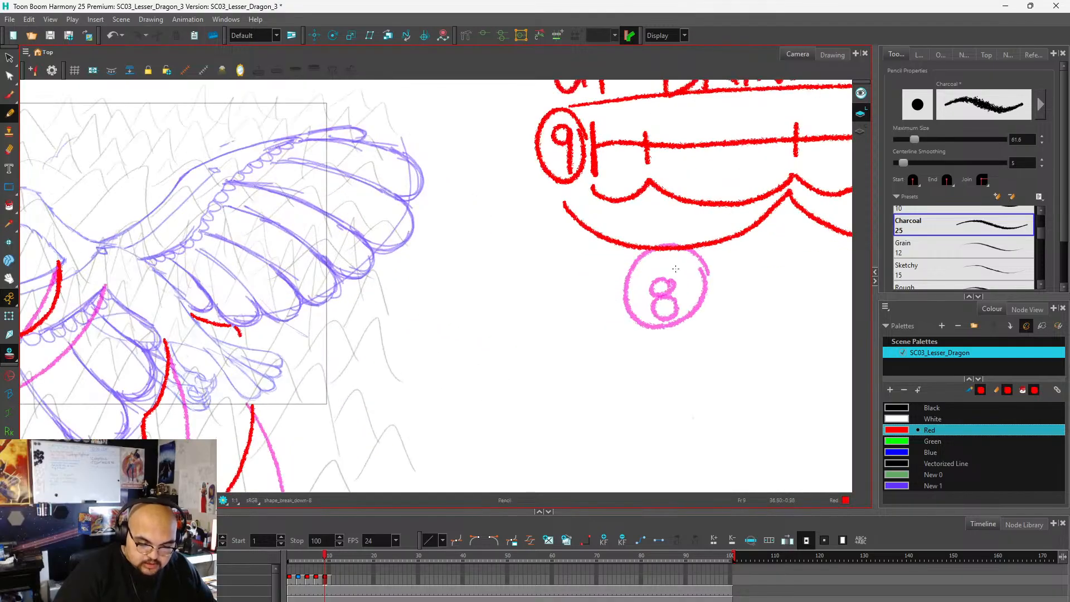
{"action": "left_click_drag", "start_coordinate": [671, 282], "coordinate": [671, 316]}
{"action": "mouse_move", "coordinate": [685, 265]}
{"action": "left_mouse_down"}
{"action": "mouse_move", "coordinate": [661, 262]}
{"action": "mouse_move", "coordinate": [697, 279]}
{"action": "left_mouse_up"}
{"action": "left_click_drag", "start_coordinate": [691, 276], "coordinate": [691, 312]}
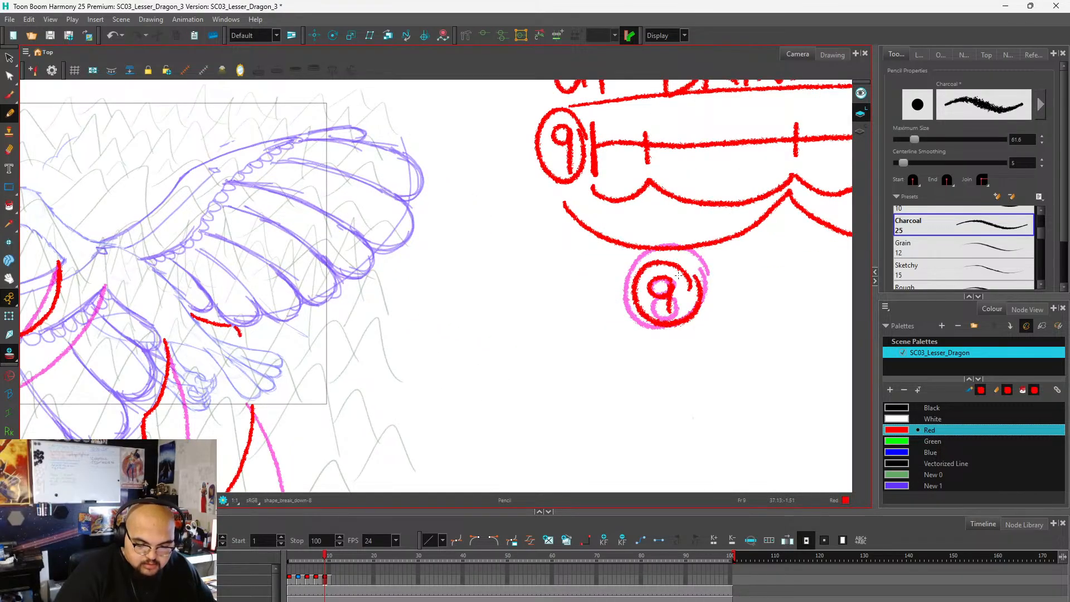
Number the ticks between 9 and 15 on the up-stroke timing line as 10, 11, 12, 13 and 14.
{"action": "scroll", "coordinate": [388, 280], "scroll_direction": "down", "scroll_amount": 4}
{"action": "scroll", "coordinate": [484, 248], "scroll_direction": "up", "scroll_amount": 3}
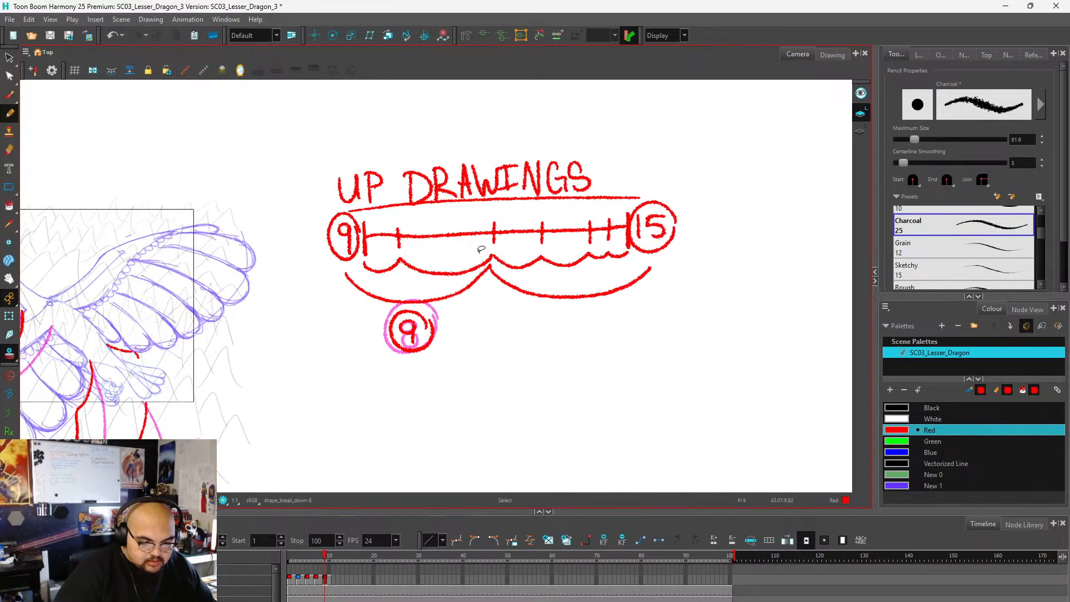
{"action": "left_click_drag", "start_coordinate": [393, 213], "coordinate": [394, 222]}
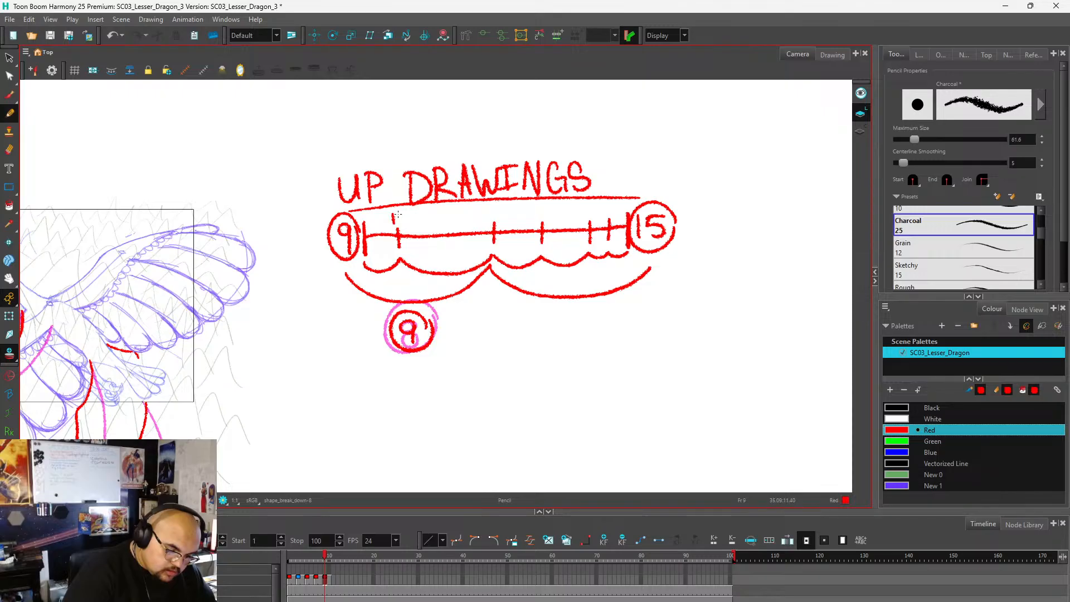
{"action": "key", "text": "ctrl+z"}
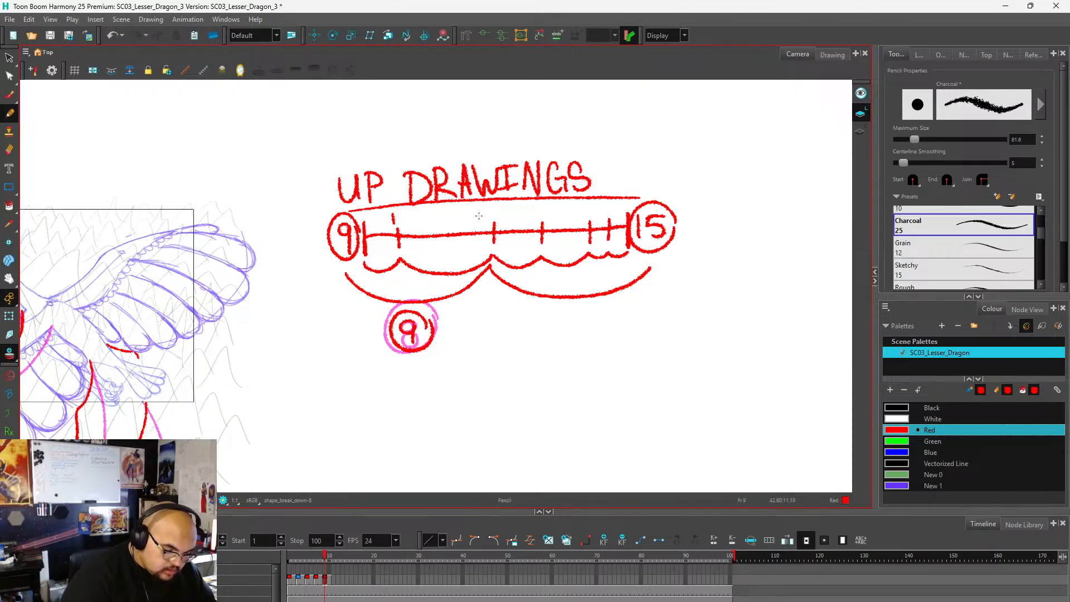
{"action": "left_click_drag", "start_coordinate": [400, 213], "coordinate": [402, 215]}
{"action": "mouse_move", "coordinate": [488, 208]}
{"action": "left_mouse_down"}
{"action": "mouse_move", "coordinate": [489, 219]}
{"action": "mouse_move", "coordinate": [613, 218]}
{"action": "left_mouse_up"}
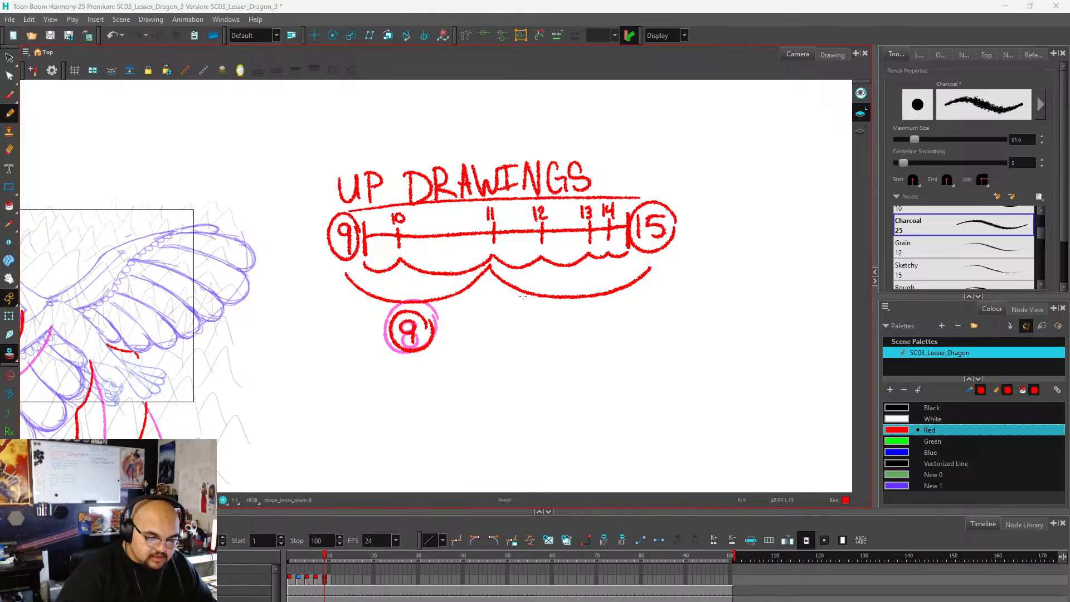
Underline the 11 at the midpoint tick of the up-stroke timing line.
{"action": "scroll", "coordinate": [507, 311], "scroll_direction": "down", "scroll_amount": 3}
{"action": "scroll", "coordinate": [217, 400], "scroll_direction": "up", "scroll_amount": 2}
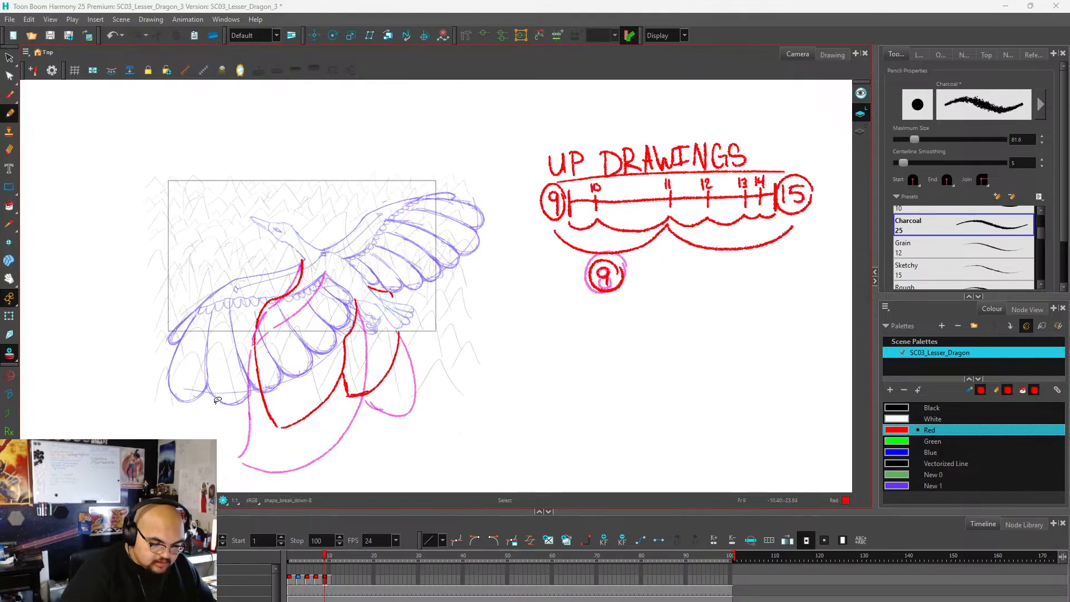
{"action": "scroll", "coordinate": [568, 249], "scroll_direction": "up", "scroll_amount": 1}
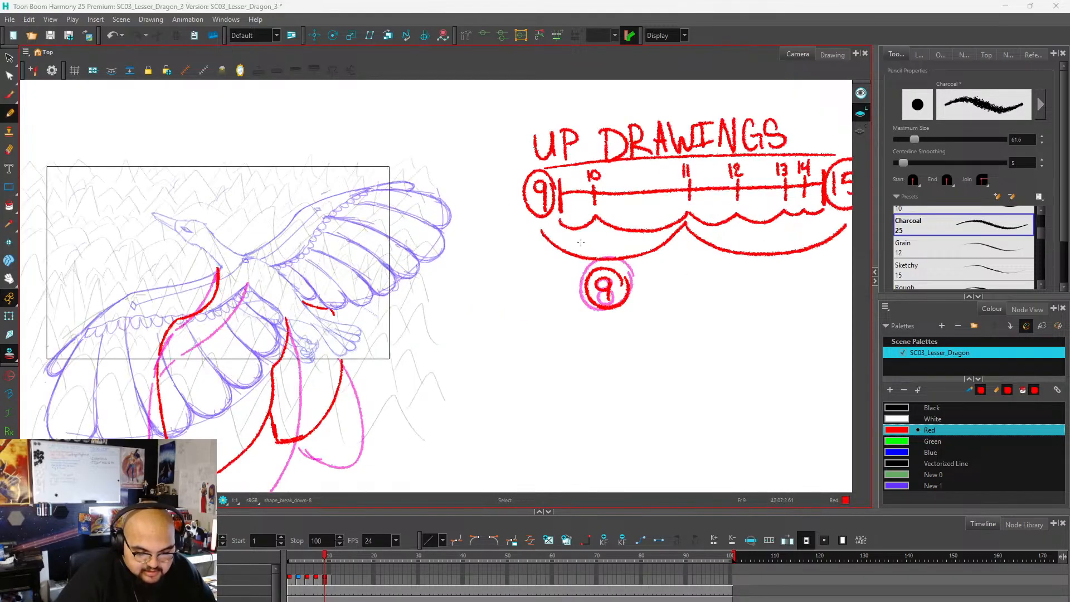
{"action": "scroll", "coordinate": [430, 325], "scroll_direction": "down", "scroll_amount": 2}
{"action": "scroll", "coordinate": [596, 240], "scroll_direction": "up", "scroll_amount": 3}
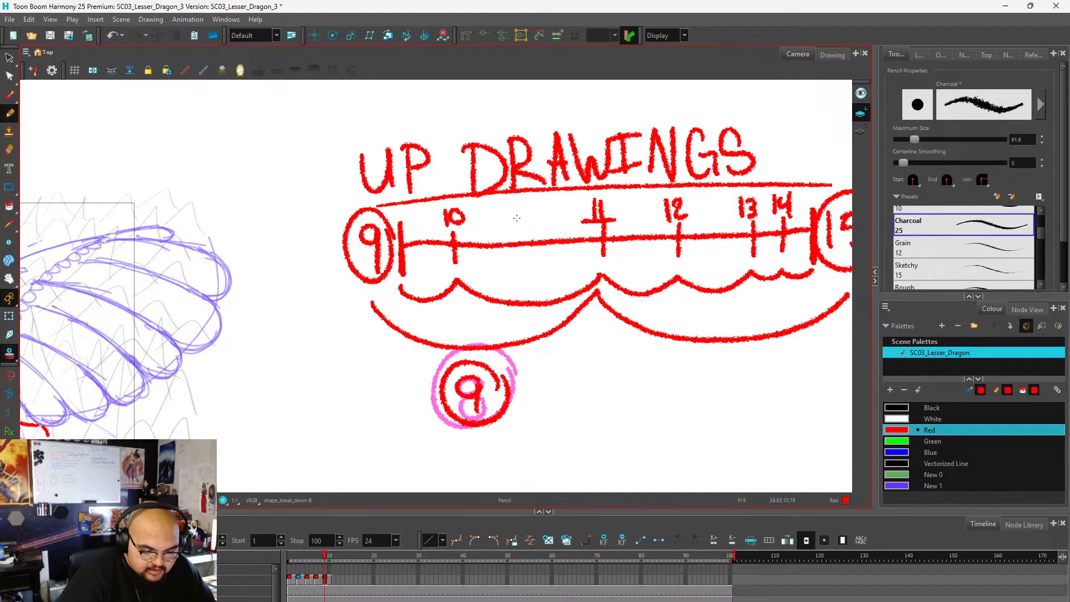
Advance two frames to the empty frame 11, keeping the previous wing rough as the reference for the next breakdown.
{"action": "scroll", "coordinate": [581, 212], "scroll_direction": "down", "scroll_amount": 3}
{"action": "scroll", "coordinate": [570, 223], "scroll_direction": "down", "scroll_amount": 1}
{"action": "key", "text": "period"}
{"action": "key", "text": "period"}
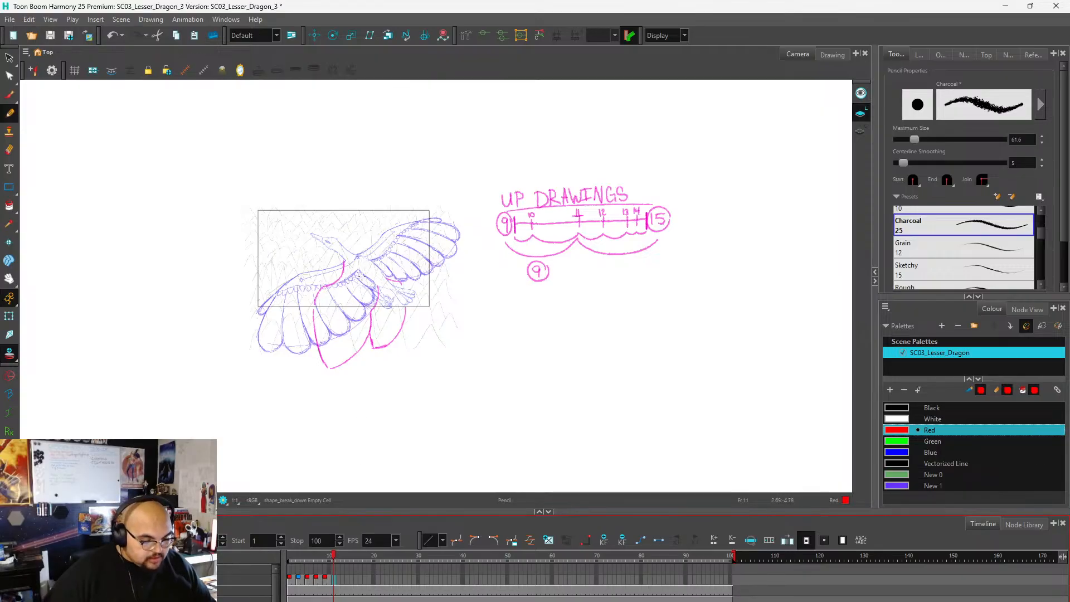
{"action": "scroll", "coordinate": [362, 276], "scroll_direction": "down", "scroll_amount": 1}
{"action": "scroll", "coordinate": [360, 293], "scroll_direction": "up", "scroll_amount": 4}
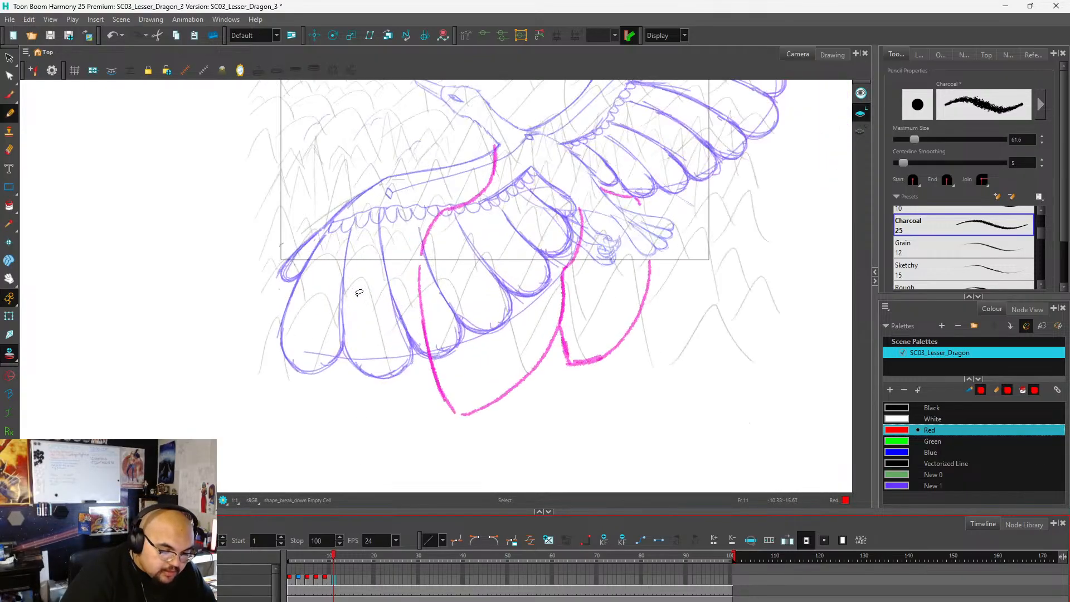
{"action": "scroll", "coordinate": [500, 173], "scroll_direction": "down", "scroll_amount": 1}
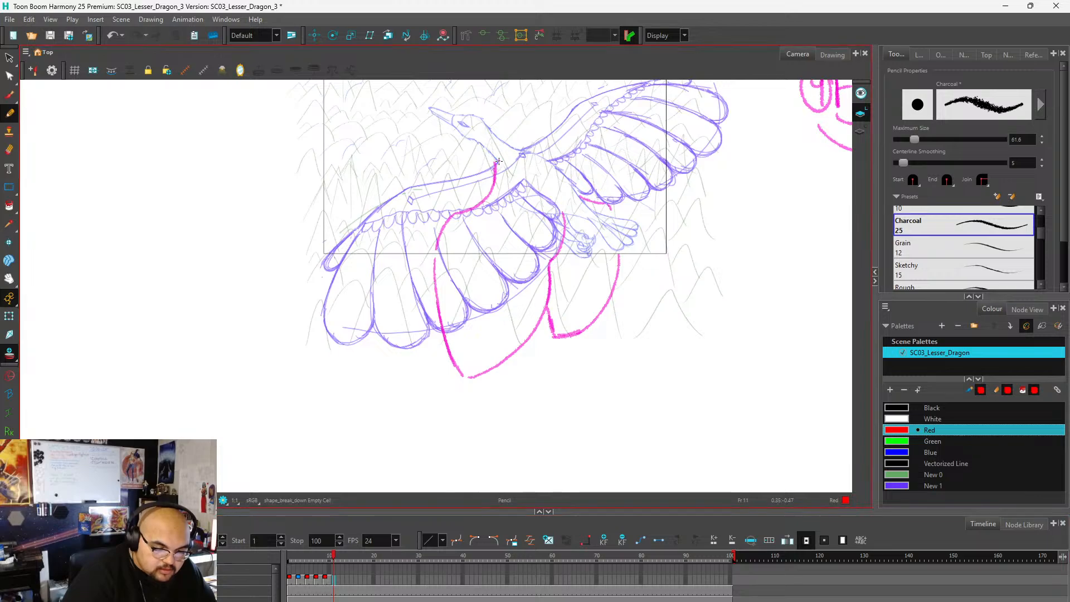
Draw the near wing's raised arm in red on frame 11, with its leading edge from the neck and its underside returning to the body.
{"action": "mouse_move", "coordinate": [498, 162]}
{"action": "left_mouse_down"}
{"action": "mouse_move", "coordinate": [404, 189]}
{"action": "mouse_move", "coordinate": [382, 214]}
{"action": "left_mouse_up"}
{"action": "key", "text": "ctrl+z"}
{"action": "key", "text": "ctrl+z"}
{"action": "key", "text": "ctrl+z"}
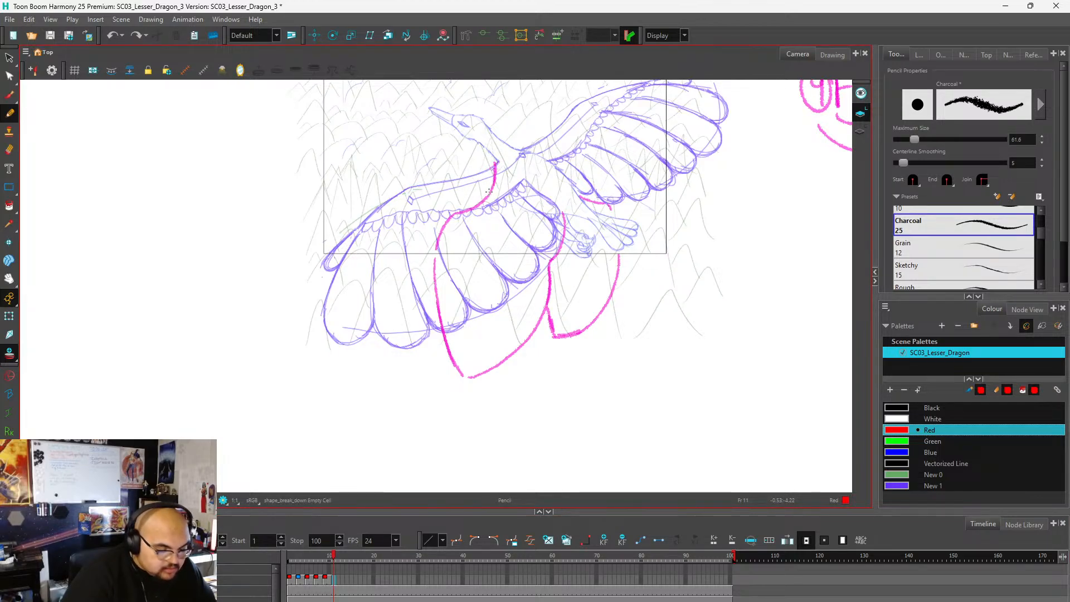
{"action": "key", "text": "alt+s"}
{"action": "scroll", "coordinate": [497, 196], "scroll_direction": "down", "scroll_amount": 2}
{"action": "scroll", "coordinate": [467, 196], "scroll_direction": "up", "scroll_amount": 2}
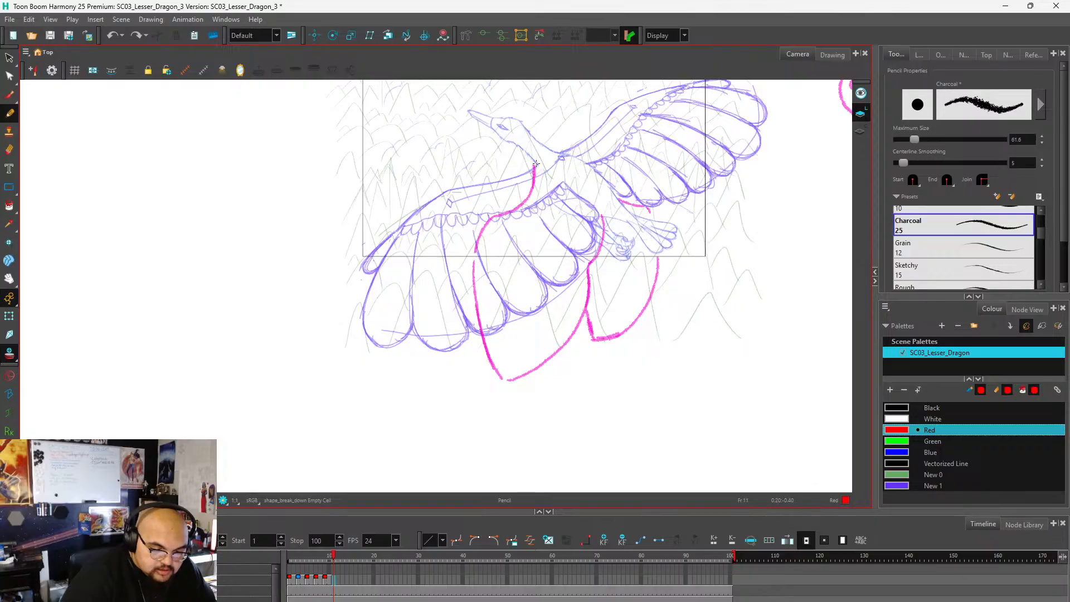
{"action": "mouse_move", "coordinate": [536, 164]}
{"action": "left_mouse_down"}
{"action": "mouse_move", "coordinate": [423, 218]}
{"action": "mouse_move", "coordinate": [510, 215]}
{"action": "mouse_move", "coordinate": [564, 186]}
{"action": "left_mouse_up"}
Draw the far wing's arm in red, bending its leading edge at the wrist and bringing the underside back to the body.
{"action": "scroll", "coordinate": [418, 293], "scroll_direction": "down", "scroll_amount": 2}
{"action": "scroll", "coordinate": [547, 194], "scroll_direction": "up", "scroll_amount": 5}
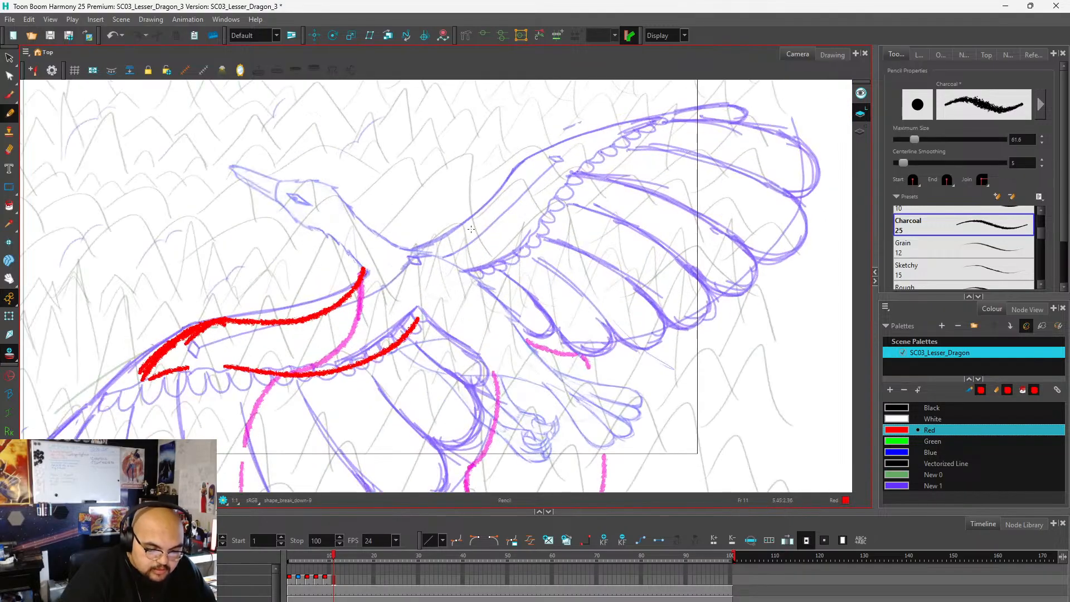
{"action": "mouse_move", "coordinate": [422, 247]}
{"action": "left_mouse_down"}
{"action": "mouse_move", "coordinate": [491, 228]}
{"action": "mouse_move", "coordinate": [520, 176]}
{"action": "mouse_move", "coordinate": [545, 151]}
{"action": "left_mouse_up"}
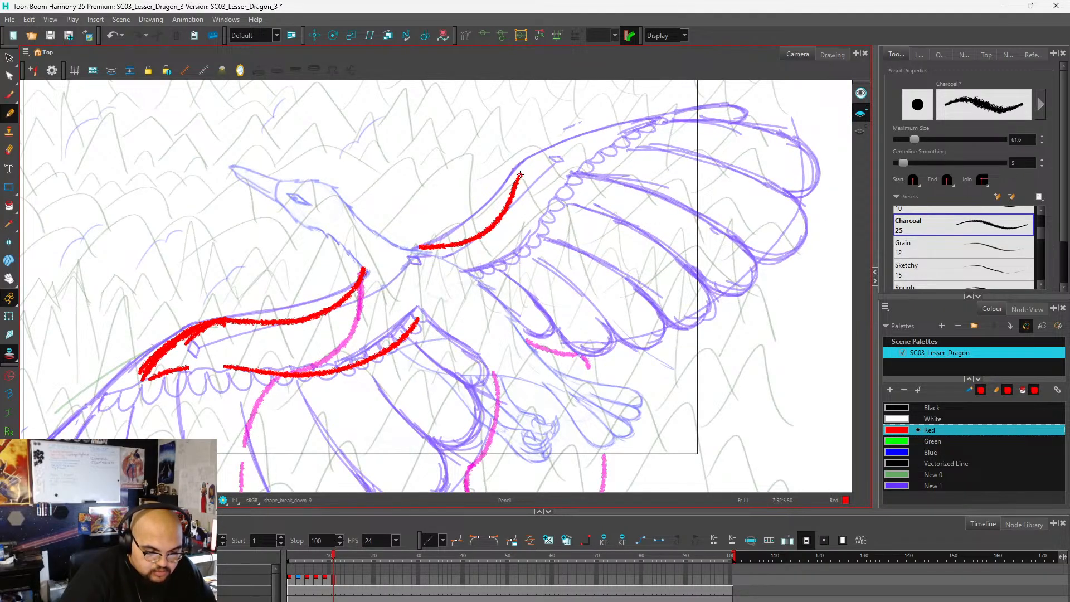
{"action": "key", "text": "ctrl+z"}
{"action": "mouse_move", "coordinate": [421, 251]}
{"action": "left_mouse_down"}
{"action": "mouse_move", "coordinate": [467, 244]}
{"action": "mouse_move", "coordinate": [512, 203]}
{"action": "mouse_move", "coordinate": [520, 166]}
{"action": "mouse_move", "coordinate": [613, 149]}
{"action": "left_mouse_up"}
{"action": "key", "text": "ctrl+z"}
{"action": "left_click_drag", "start_coordinate": [520, 170], "coordinate": [607, 146]}
{"action": "scroll", "coordinate": [583, 153], "scroll_direction": "down", "scroll_amount": 2}
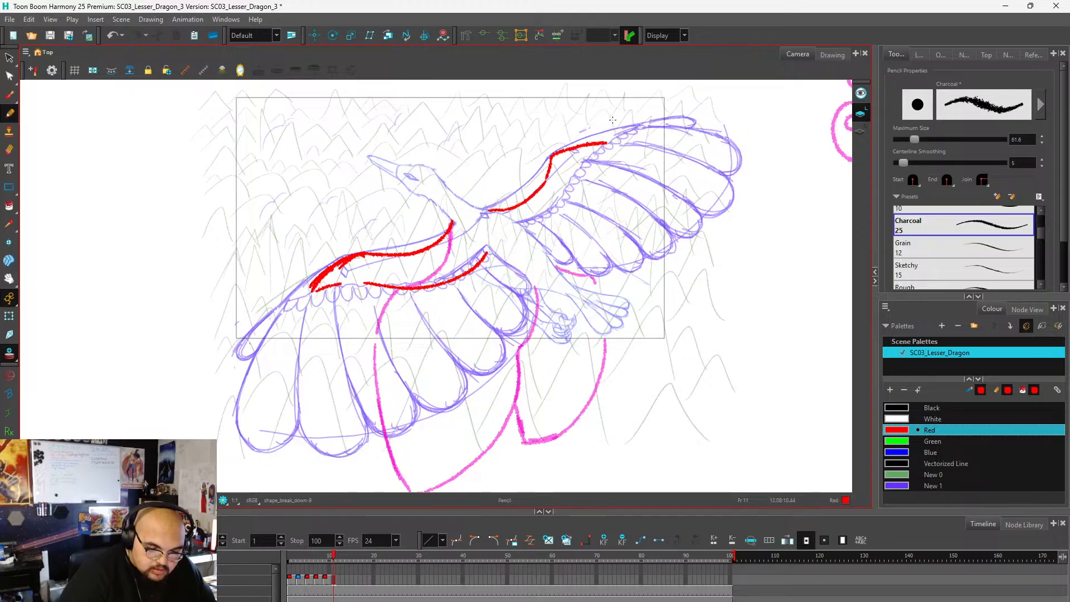
{"action": "mouse_move", "coordinate": [607, 144]}
{"action": "left_mouse_down"}
{"action": "mouse_move", "coordinate": [582, 165]}
{"action": "mouse_move", "coordinate": [560, 217]}
{"action": "mouse_move", "coordinate": [529, 227]}
{"action": "left_mouse_up"}
{"action": "scroll", "coordinate": [656, 140], "scroll_direction": "down", "scroll_amount": 2}
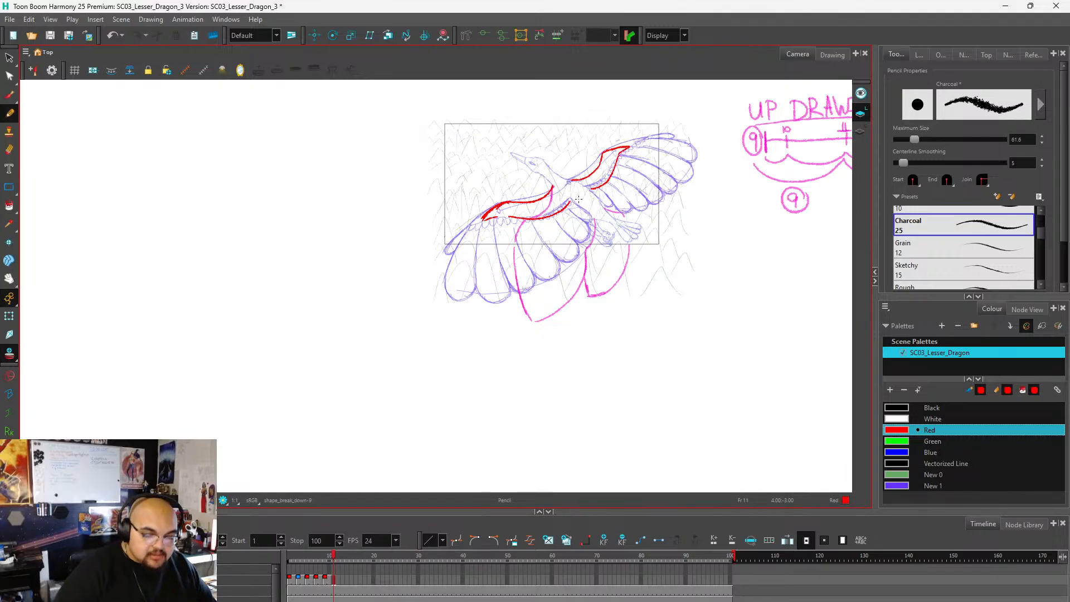
Erase the wrist section of the far wing's leading edge and redraw it in red as a bend reaching the arm's tip.
{"action": "scroll", "coordinate": [560, 217], "scroll_direction": "down", "scroll_amount": 2}
{"action": "scroll", "coordinate": [561, 220], "scroll_direction": "up", "scroll_amount": 3}
{"action": "scroll", "coordinate": [559, 220], "scroll_direction": "up", "scroll_amount": 2}
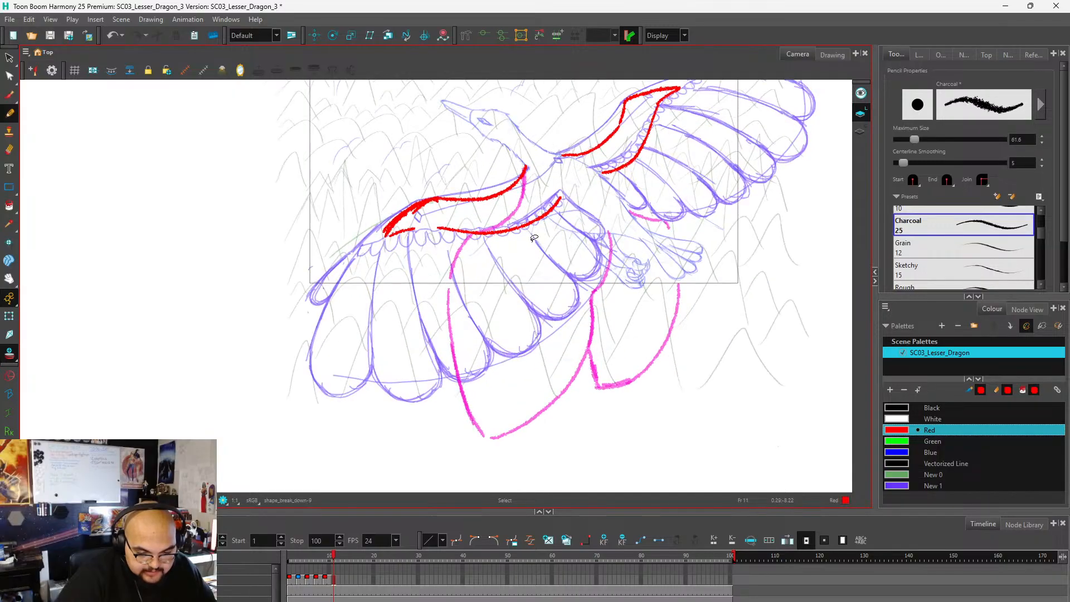
{"action": "scroll", "coordinate": [535, 230], "scroll_direction": "down", "scroll_amount": 1}
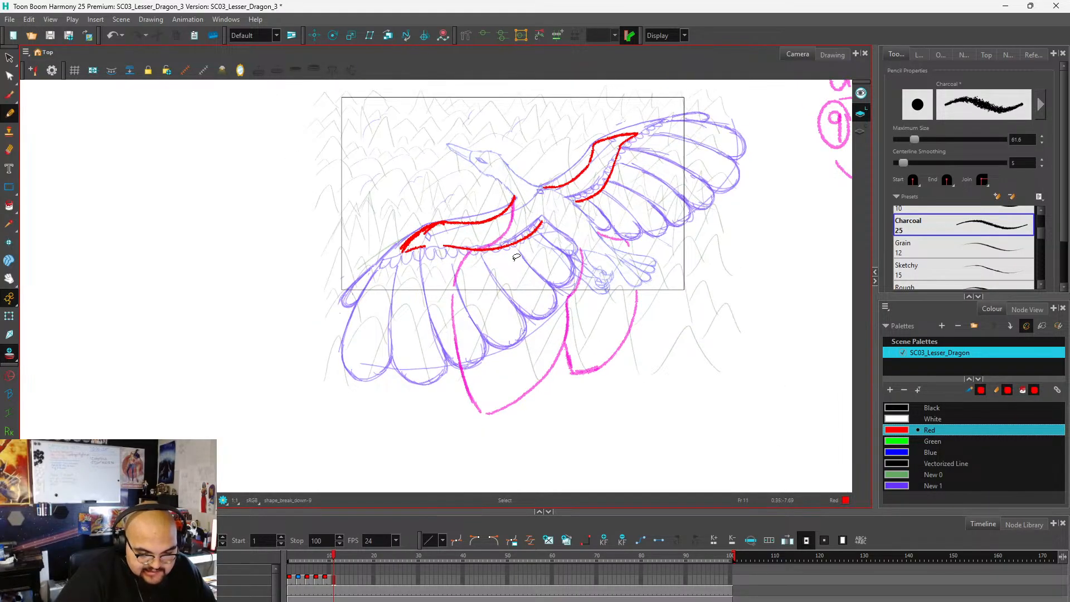
{"action": "scroll", "coordinate": [602, 144], "scroll_direction": "up", "scroll_amount": 4}
{"action": "mouse_move", "coordinate": [552, 179]}
{"action": "left_mouse_down"}
{"action": "mouse_move", "coordinate": [519, 229]}
{"action": "mouse_move", "coordinate": [576, 193]}
{"action": "left_mouse_up"}
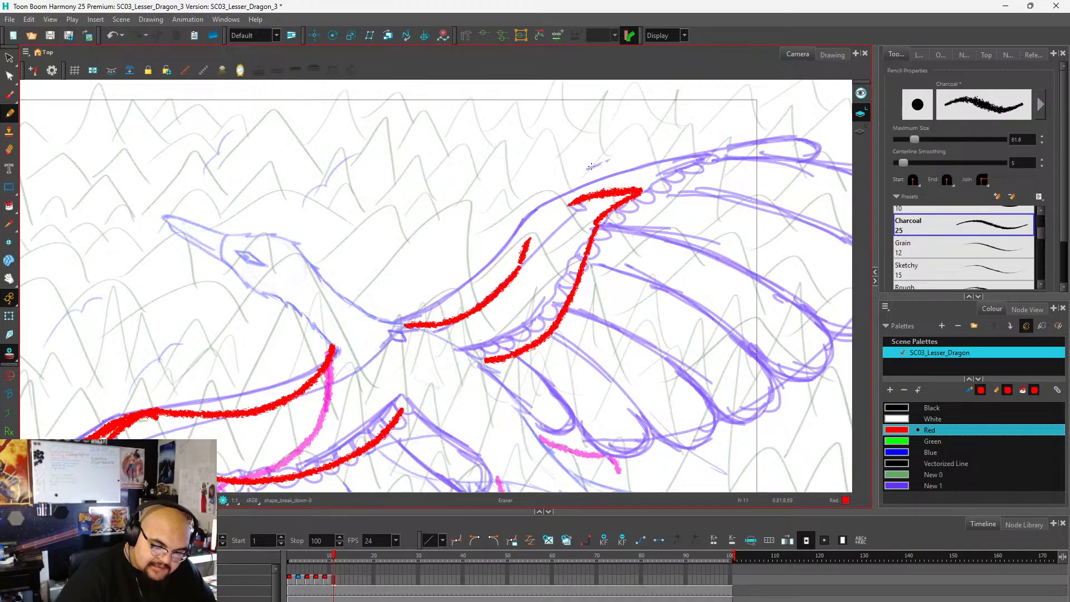
{"action": "key", "text": "alt+/"}
{"action": "mouse_move", "coordinate": [524, 252]}
{"action": "left_mouse_down"}
{"action": "mouse_move", "coordinate": [542, 210]}
{"action": "mouse_move", "coordinate": [588, 194]}
{"action": "left_mouse_up"}
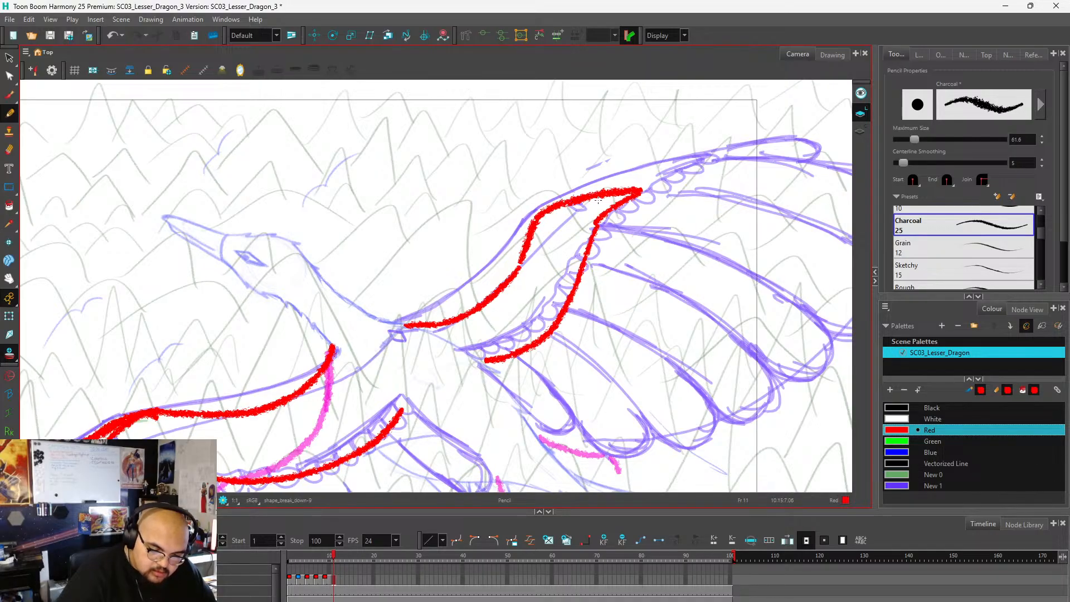
{"action": "scroll", "coordinate": [580, 201], "scroll_direction": "down", "scroll_amount": 6}
{"action": "scroll", "coordinate": [573, 211], "scroll_direction": "up", "scroll_amount": 5}
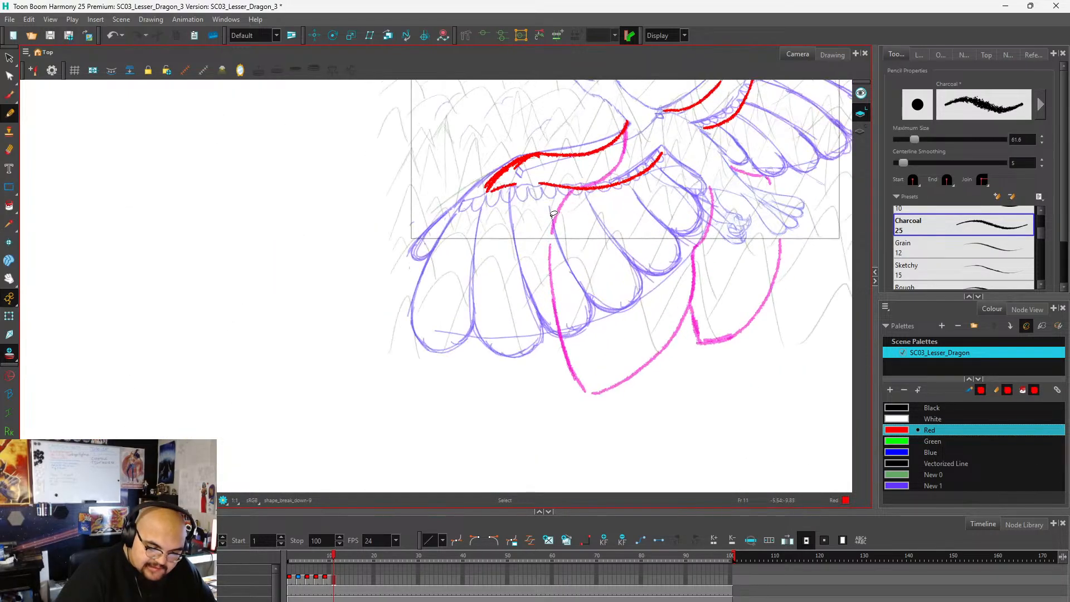
{"action": "scroll", "coordinate": [558, 212], "scroll_direction": "down", "scroll_amount": 4}
{"action": "scroll", "coordinate": [464, 219], "scroll_direction": "up", "scroll_amount": 3}
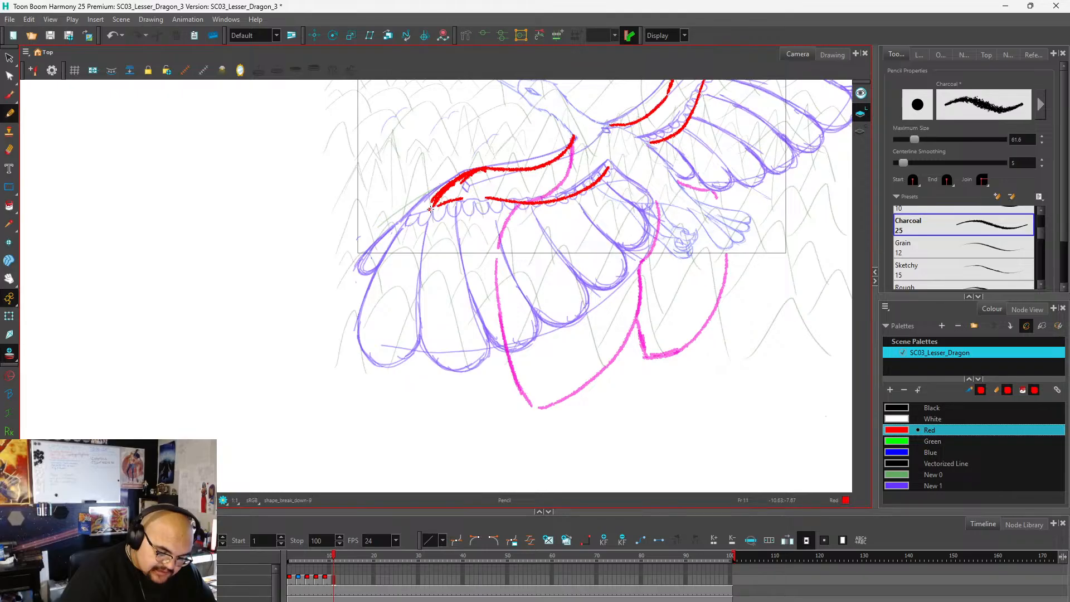
{"action": "left_click_drag", "start_coordinate": [431, 209], "coordinate": [404, 255]}
{"action": "mouse_move", "coordinate": [428, 210]}
{"action": "left_mouse_down"}
{"action": "mouse_move", "coordinate": [402, 260]}
{"action": "mouse_move", "coordinate": [396, 335]}
{"action": "left_mouse_up"}
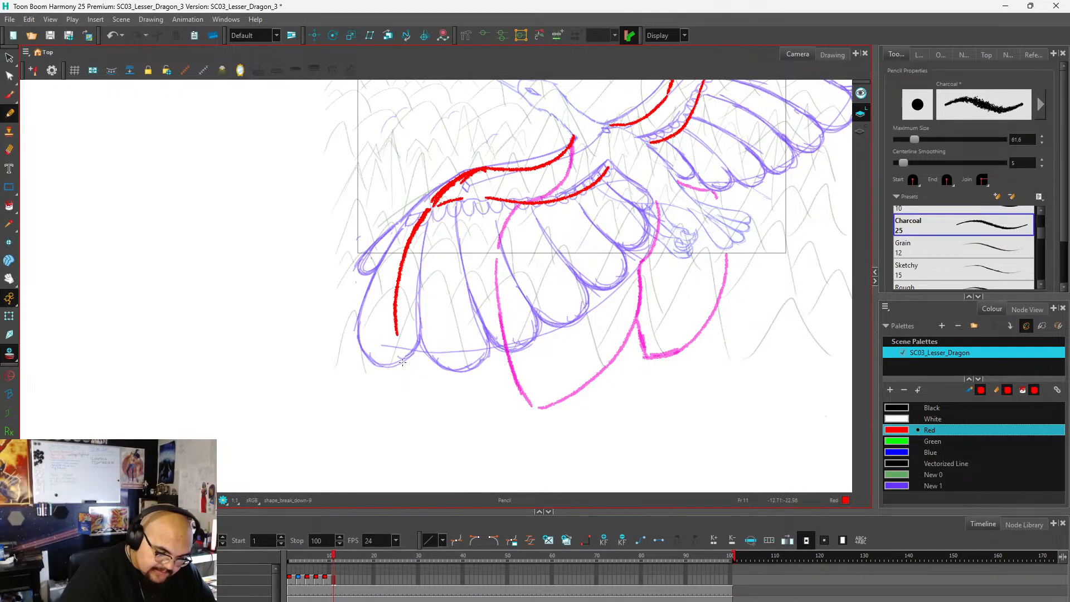
{"action": "key", "text": "ctrl+z"}
{"action": "key", "text": "ctrl+z"}
Draw the near wing's feather outline in red, from the wrist down to a low tip and along the trailing edge up to the body.
{"action": "mouse_move", "coordinate": [430, 208]}
{"action": "left_mouse_down"}
{"action": "mouse_move", "coordinate": [411, 307]}
{"action": "mouse_move", "coordinate": [421, 378]}
{"action": "mouse_move", "coordinate": [429, 405]}
{"action": "mouse_move", "coordinate": [469, 414]}
{"action": "mouse_move", "coordinate": [508, 407]}
{"action": "mouse_move", "coordinate": [596, 336]}
{"action": "mouse_move", "coordinate": [655, 203]}
{"action": "left_mouse_up"}
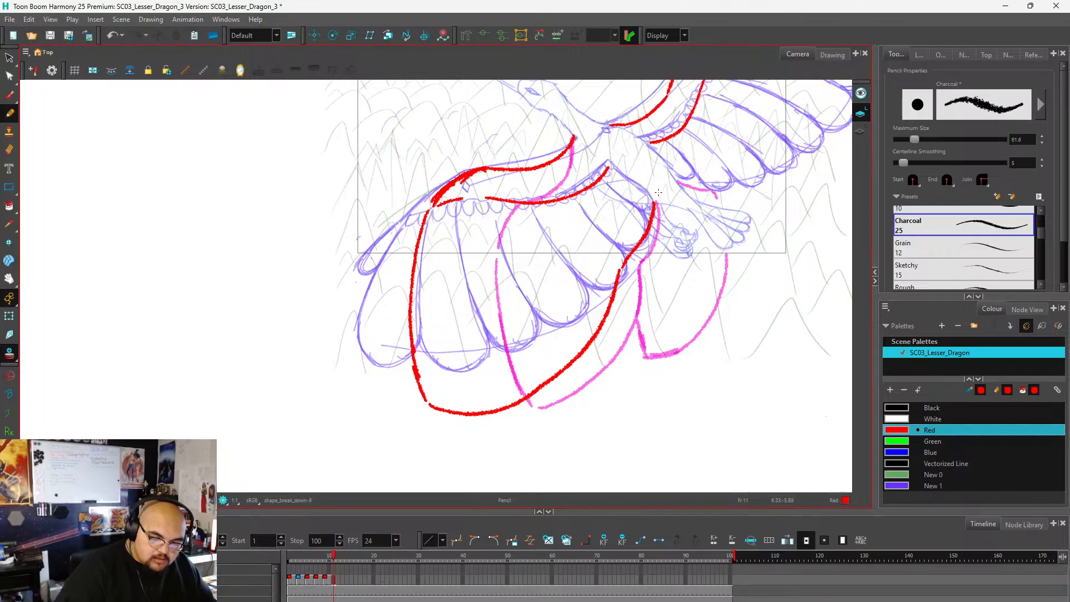
{"action": "key", "text": "ctrl+z"}
{"action": "key", "text": "ctrl+z"}
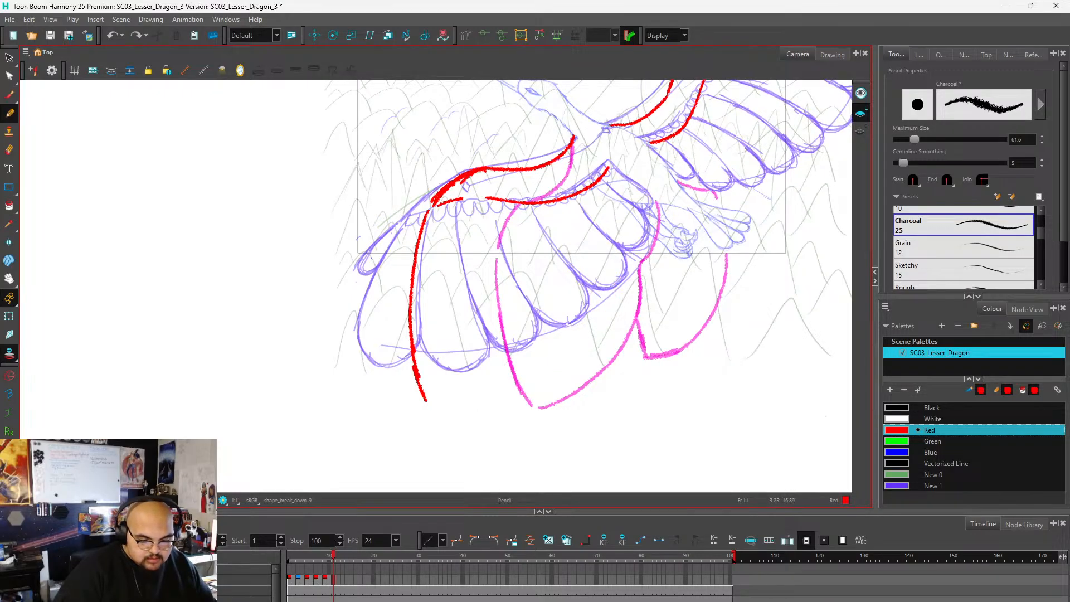
{"action": "mouse_move", "coordinate": [427, 400]}
{"action": "left_mouse_down"}
{"action": "mouse_move", "coordinate": [493, 386]}
{"action": "mouse_move", "coordinate": [552, 350]}
{"action": "mouse_move", "coordinate": [599, 305]}
{"action": "mouse_move", "coordinate": [653, 201]}
{"action": "left_mouse_up"}
{"action": "scroll", "coordinate": [404, 353], "scroll_direction": "down", "scroll_amount": 4}
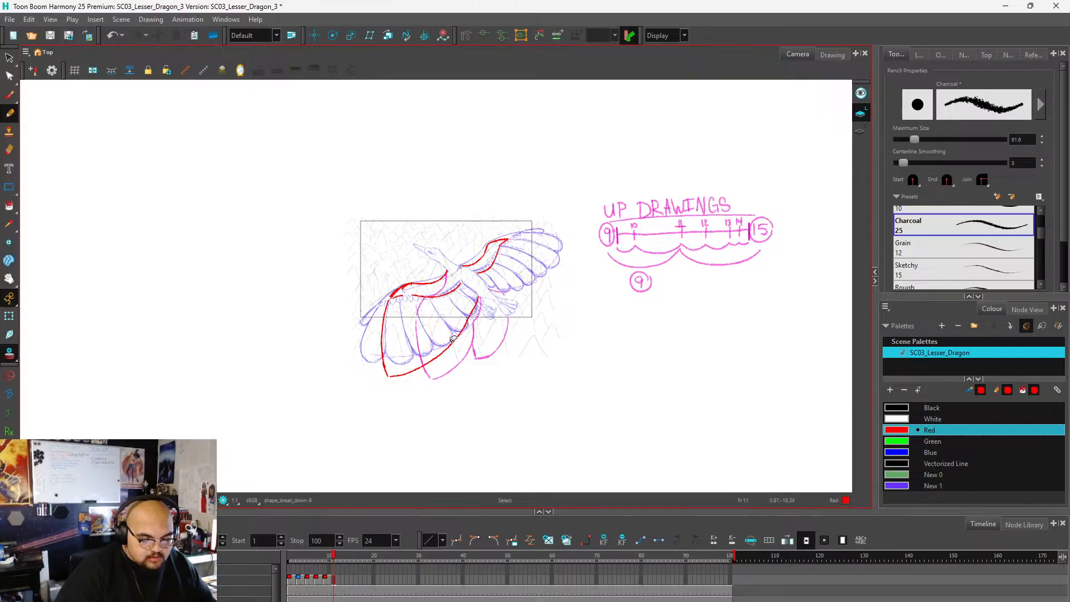
{"action": "scroll", "coordinate": [450, 341], "scroll_direction": "up", "scroll_amount": 4}
{"action": "scroll", "coordinate": [395, 401], "scroll_direction": "down", "scroll_amount": 3}
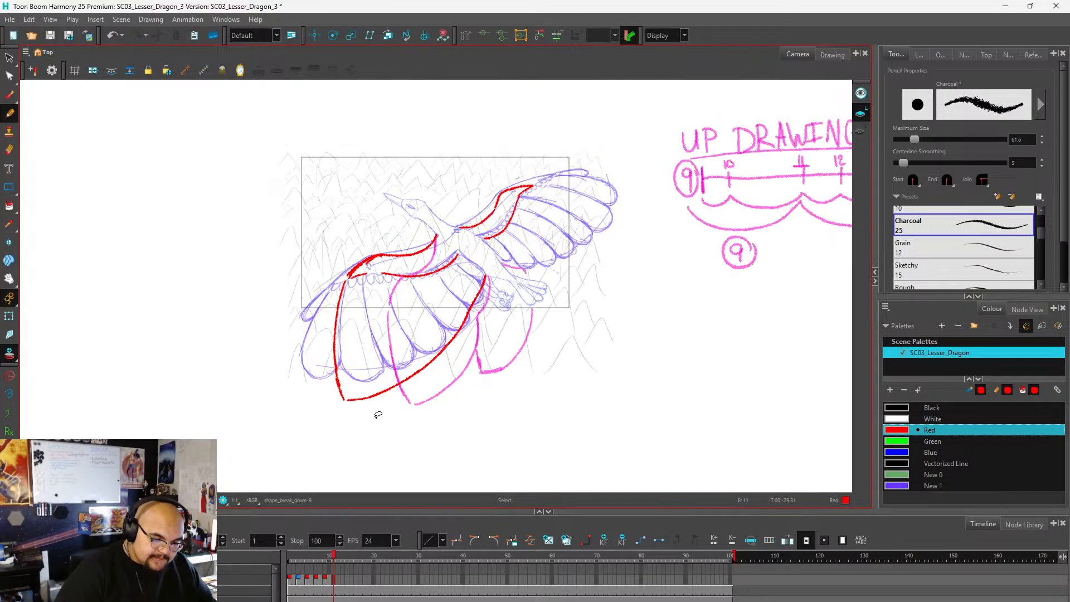
{"action": "key", "text": "alt+s"}
{"action": "scroll", "coordinate": [531, 223], "scroll_direction": "up", "scroll_amount": 3}
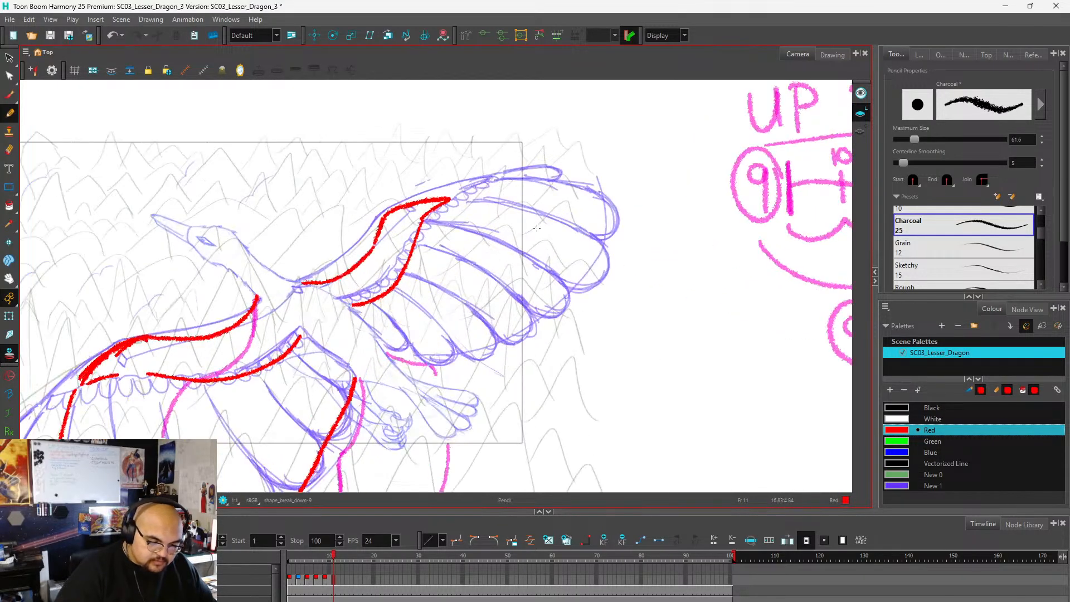
{"action": "key", "text": "alt+/"}
{"action": "mouse_move", "coordinate": [456, 200]}
{"action": "left_mouse_down"}
{"action": "mouse_move", "coordinate": [530, 189]}
{"action": "mouse_move", "coordinate": [582, 203]}
{"action": "left_mouse_up"}
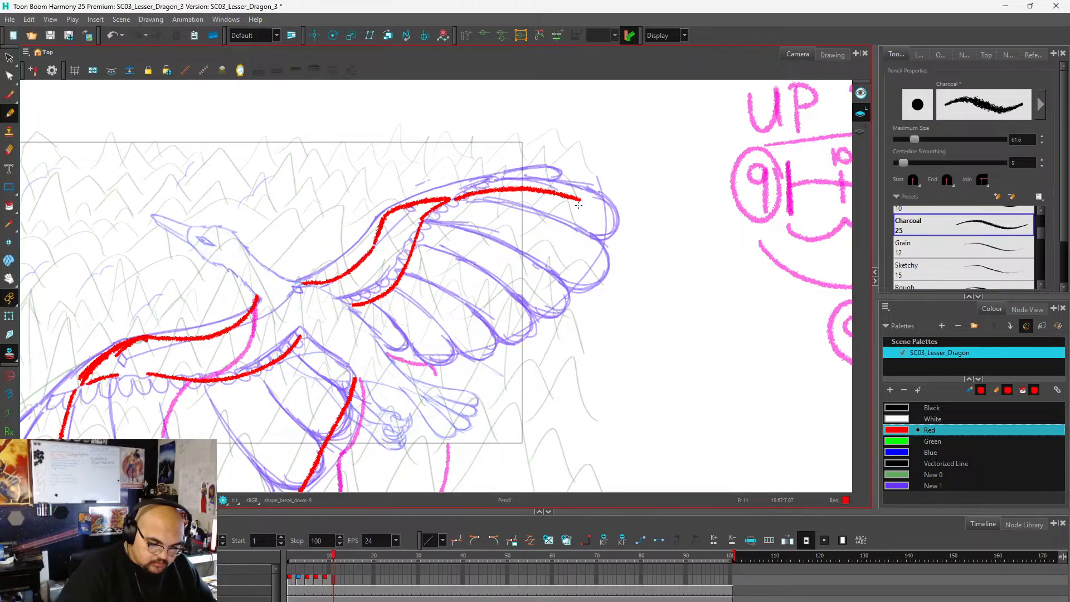
{"action": "key", "text": "ctrl+z"}
{"action": "mouse_move", "coordinate": [461, 200]}
{"action": "left_mouse_down"}
{"action": "mouse_move", "coordinate": [584, 225]}
{"action": "mouse_move", "coordinate": [622, 269]}
{"action": "left_mouse_up"}
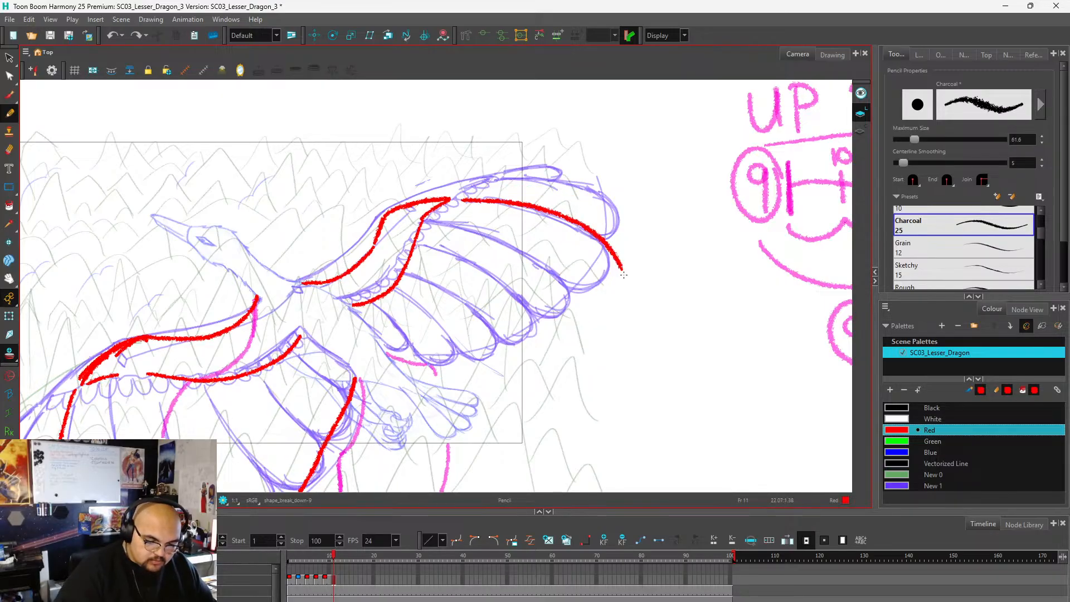
{"action": "scroll", "coordinate": [609, 217], "scroll_direction": "down", "scroll_amount": 3}
{"action": "key", "text": "alt+s"}
{"action": "scroll", "coordinate": [610, 223], "scroll_direction": "up", "scroll_amount": 3}
{"action": "key", "text": "alt+/"}
{"action": "key", "text": "ctrl+z"}
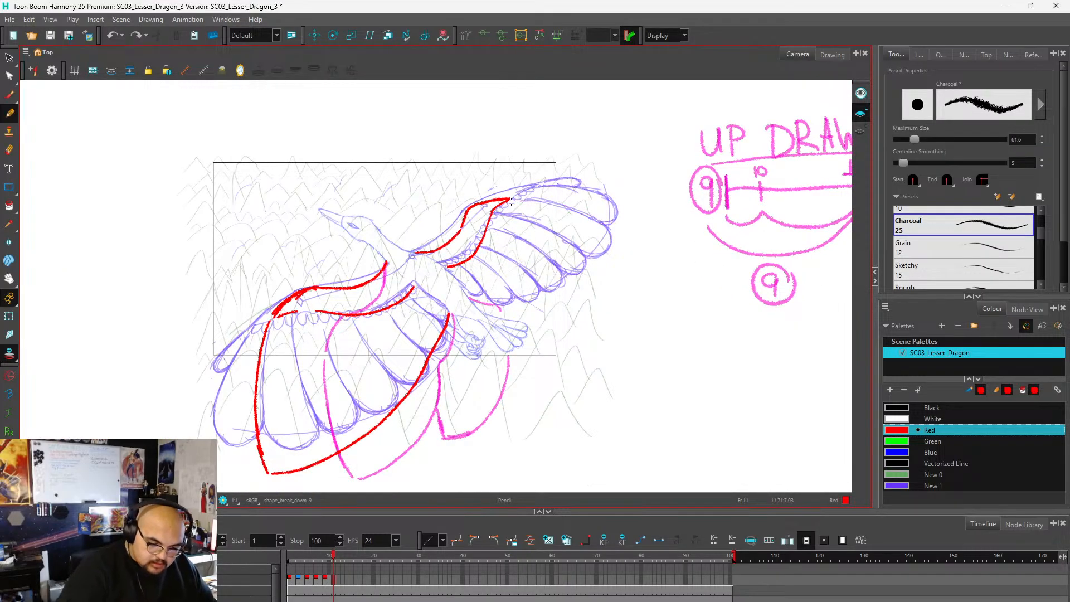
{"action": "mouse_move", "coordinate": [514, 199]}
{"action": "left_mouse_down"}
{"action": "mouse_move", "coordinate": [582, 215]}
{"action": "mouse_move", "coordinate": [629, 247]}
{"action": "left_mouse_up"}
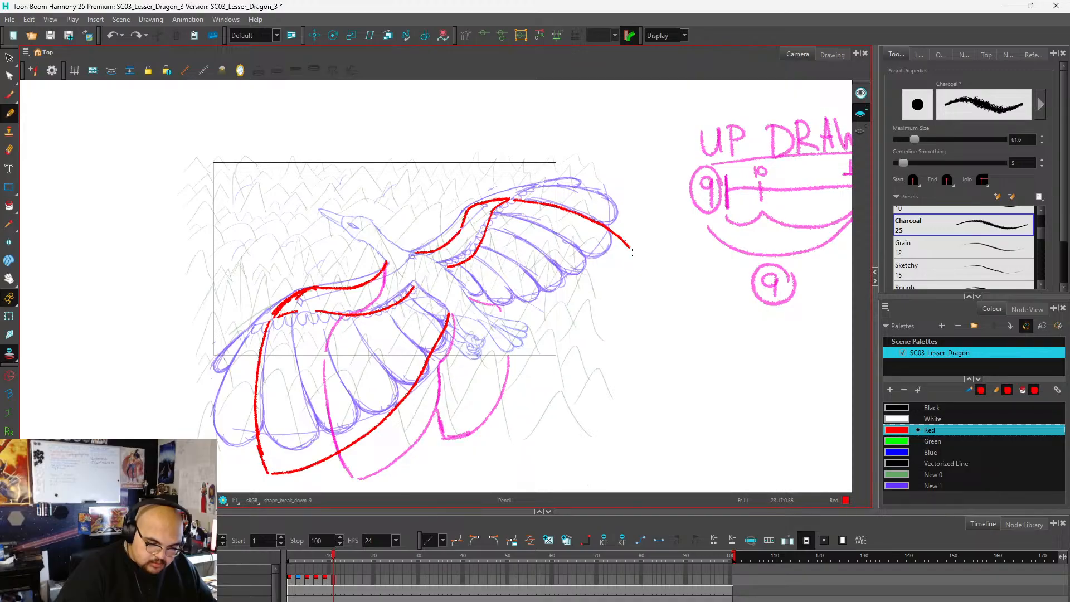
{"action": "mouse_move", "coordinate": [474, 300]}
{"action": "left_mouse_down"}
{"action": "mouse_move", "coordinate": [496, 308]}
{"action": "mouse_move", "coordinate": [559, 290]}
{"action": "mouse_move", "coordinate": [630, 247]}
{"action": "left_mouse_up"}
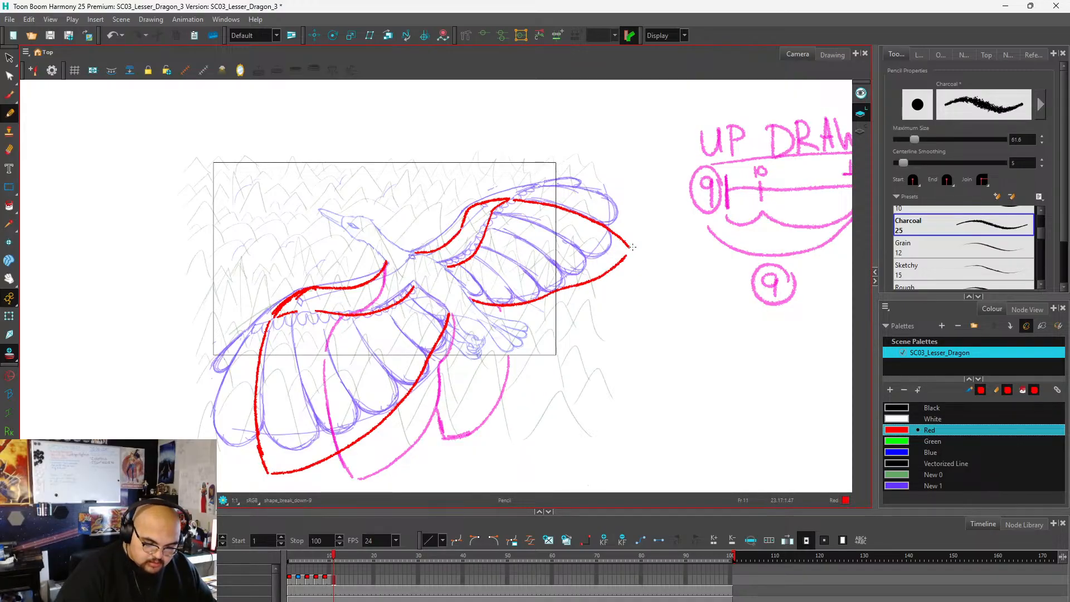
{"action": "key", "text": "ctrl+z"}
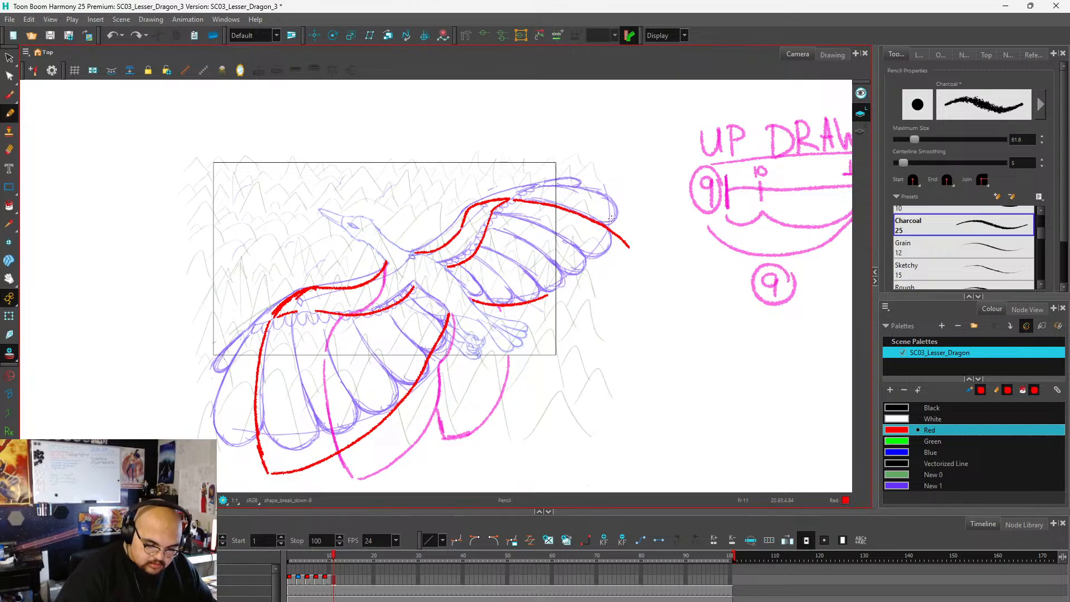
{"action": "key", "text": "ctrl+z"}
{"action": "key", "text": "ctrl+z"}
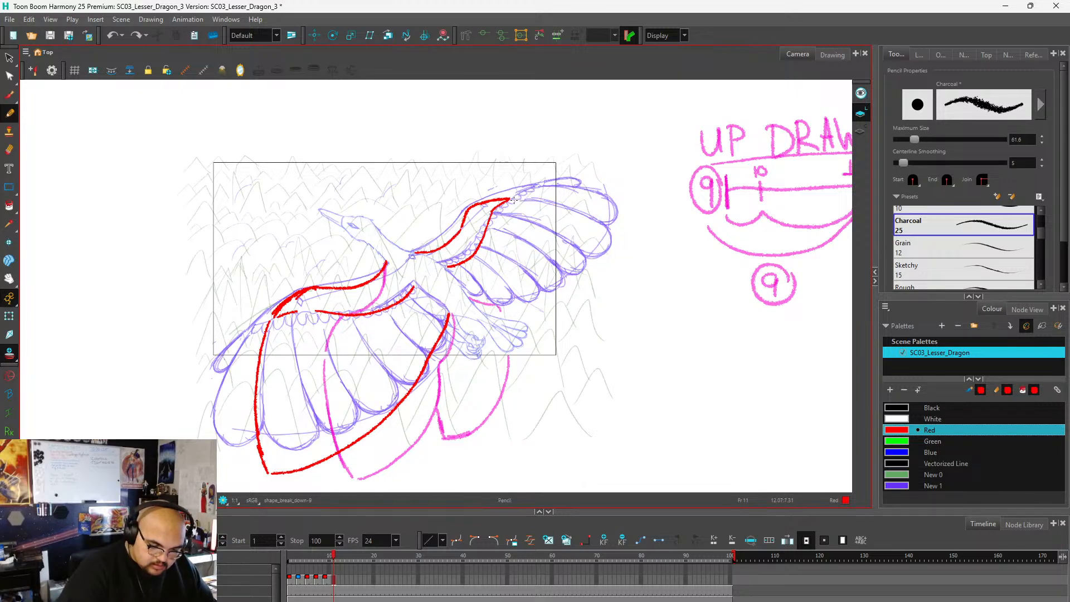
Draw the far wing's feather outline in red, curving from the wrist around a rounded tip and along the underside back toward the body.
{"action": "mouse_move", "coordinate": [513, 200]}
{"action": "left_mouse_down"}
{"action": "mouse_move", "coordinate": [559, 206]}
{"action": "mouse_move", "coordinate": [613, 244]}
{"action": "left_mouse_up"}
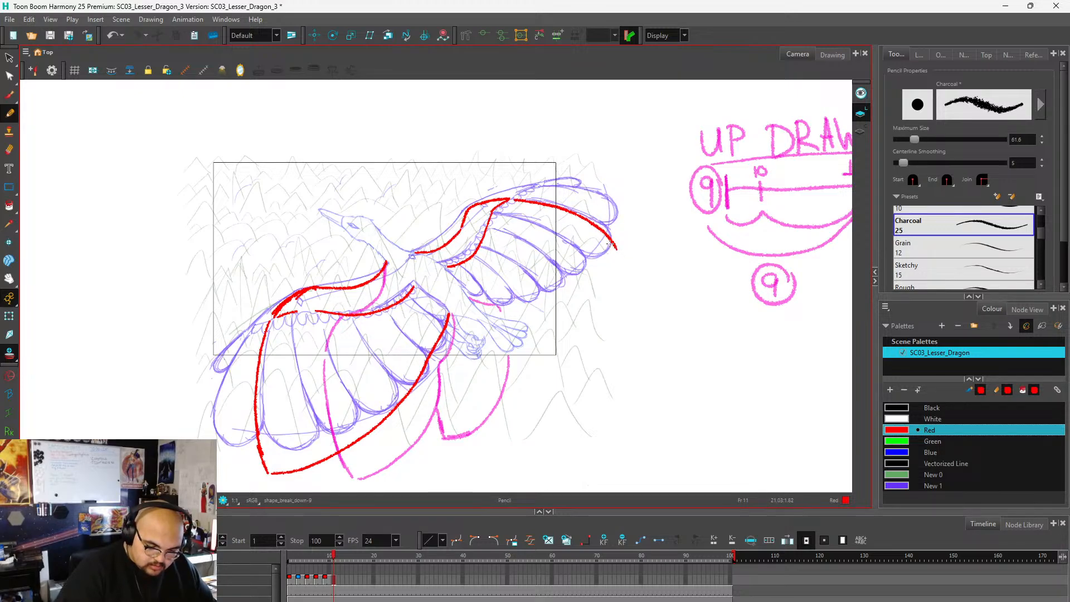
{"action": "mouse_move", "coordinate": [610, 262]}
{"action": "left_mouse_down"}
{"action": "mouse_move", "coordinate": [578, 298]}
{"action": "mouse_move", "coordinate": [471, 300]}
{"action": "left_mouse_up"}
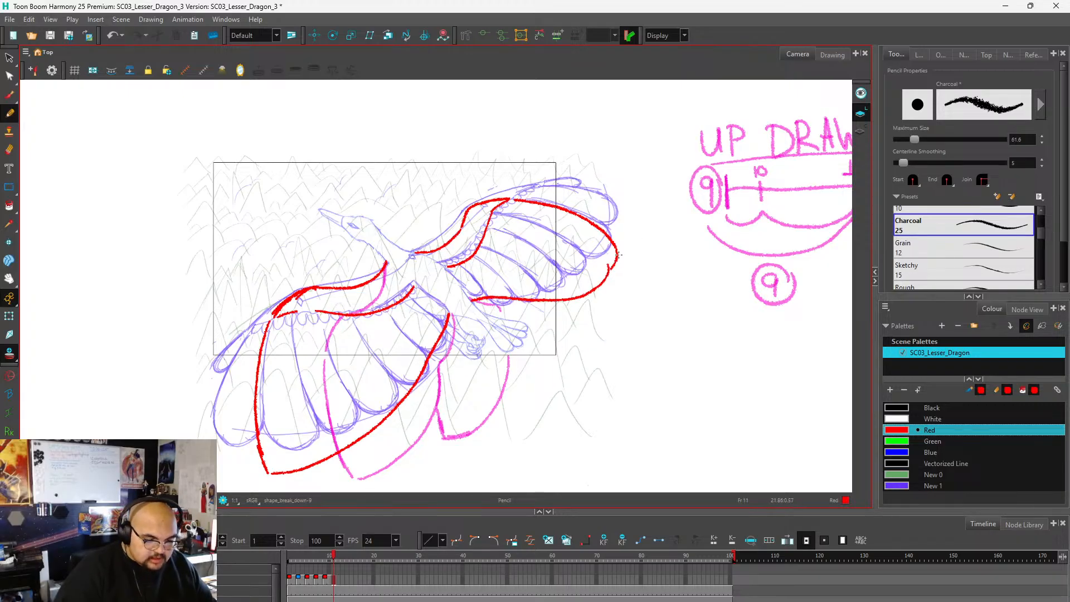
{"action": "scroll", "coordinate": [604, 277], "scroll_direction": "down", "scroll_amount": 3}
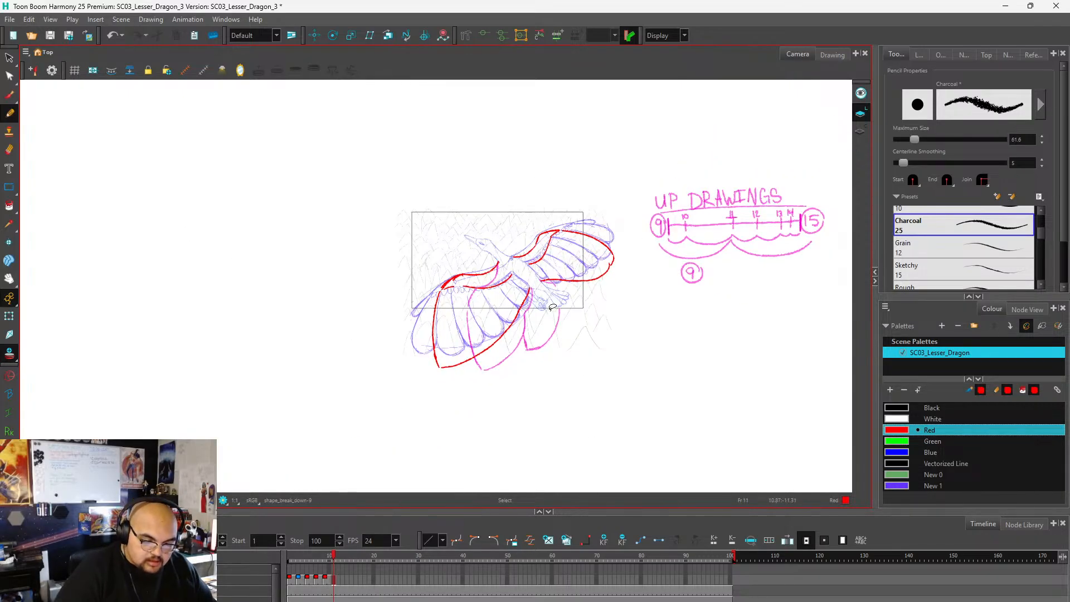
{"action": "scroll", "coordinate": [505, 336], "scroll_direction": "up", "scroll_amount": 1}
Extend the frame 11 drawing's exposure through frame 12 and scrub the flap from the first frame to frame 13.
{"action": "left_click", "coordinate": [338, 583]}
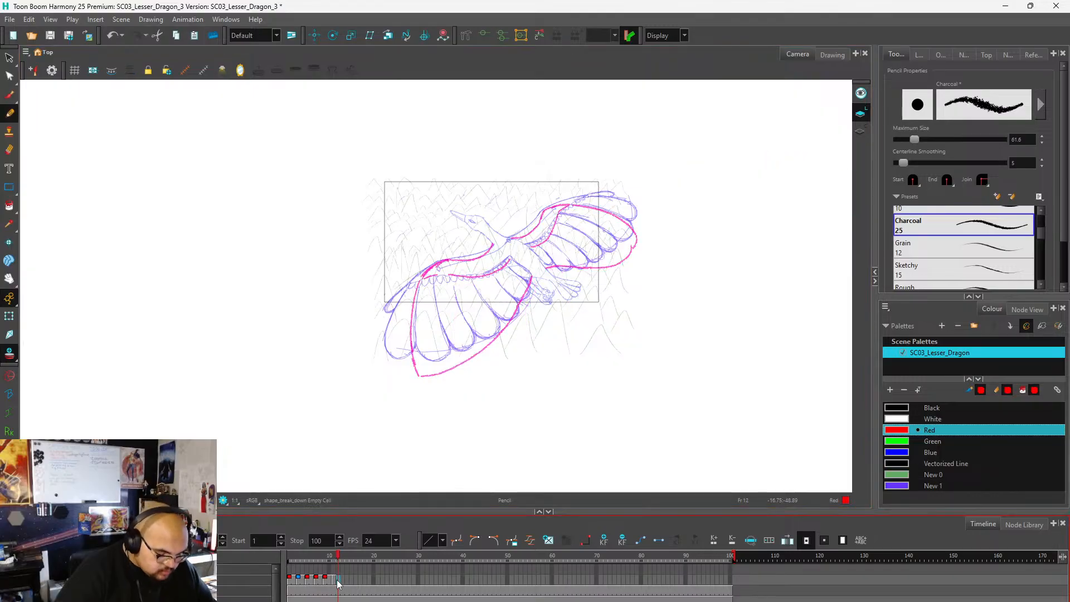
{"action": "key", "text": "F5"}
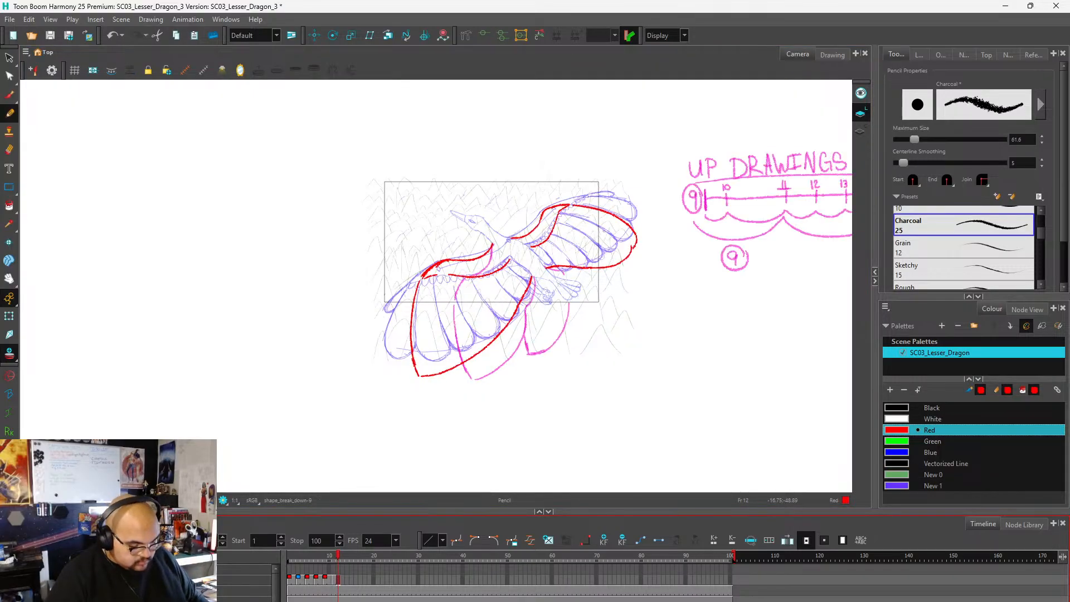
{"action": "left_click", "coordinate": [332, 581]}
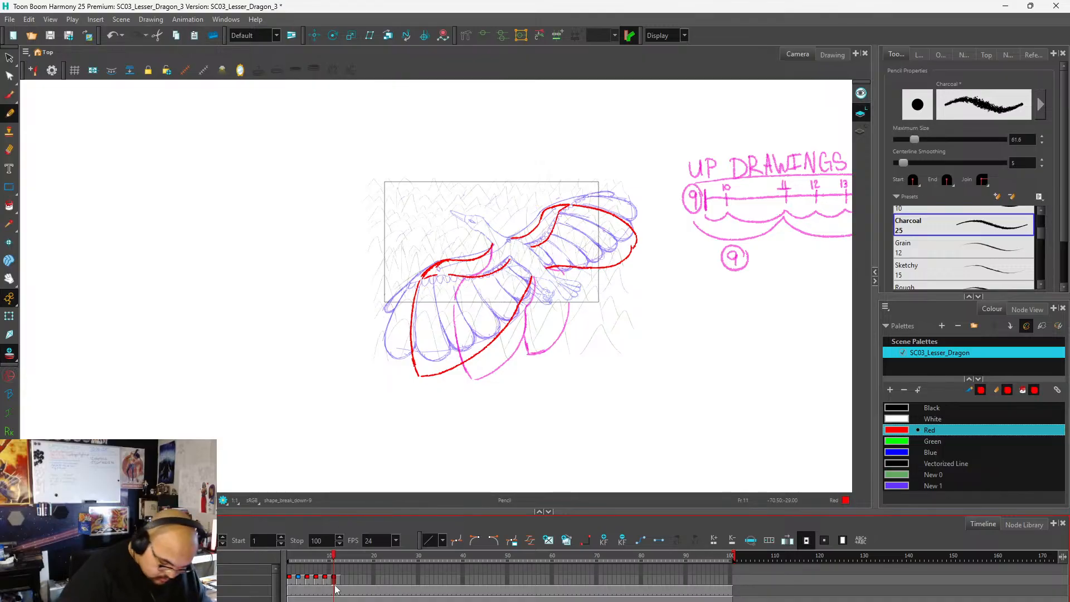
{"action": "left_click", "coordinate": [284, 557]}
{"action": "left_click_drag", "start_coordinate": [283, 557], "coordinate": [342, 568]}
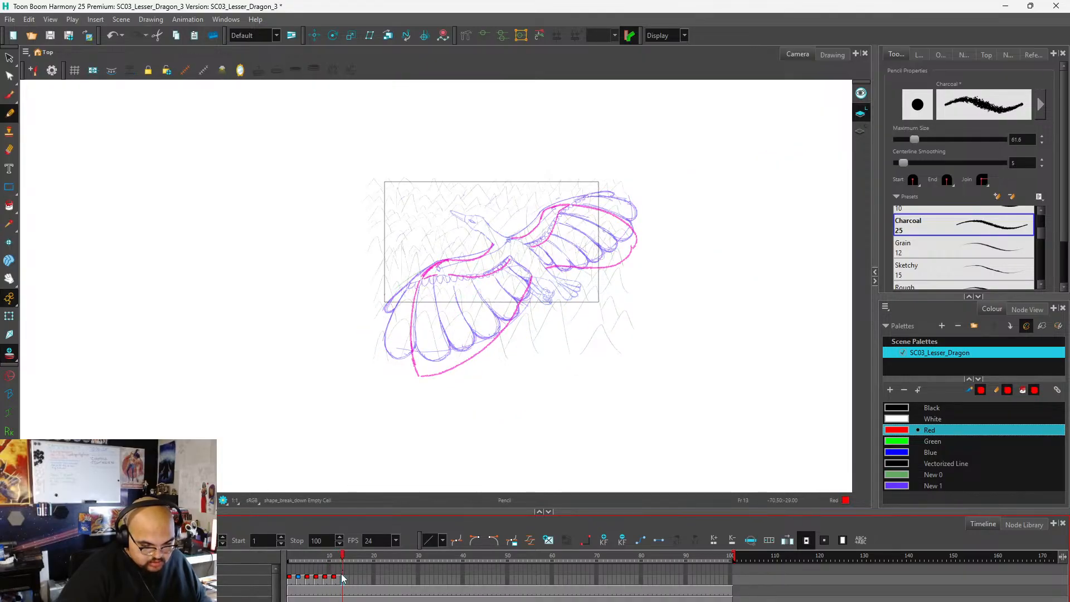
Label the frame 11 drawing with a circled 11 in red, placed over the reference's circled 9 below the timing chart.
{"action": "left_click", "coordinate": [326, 580]}
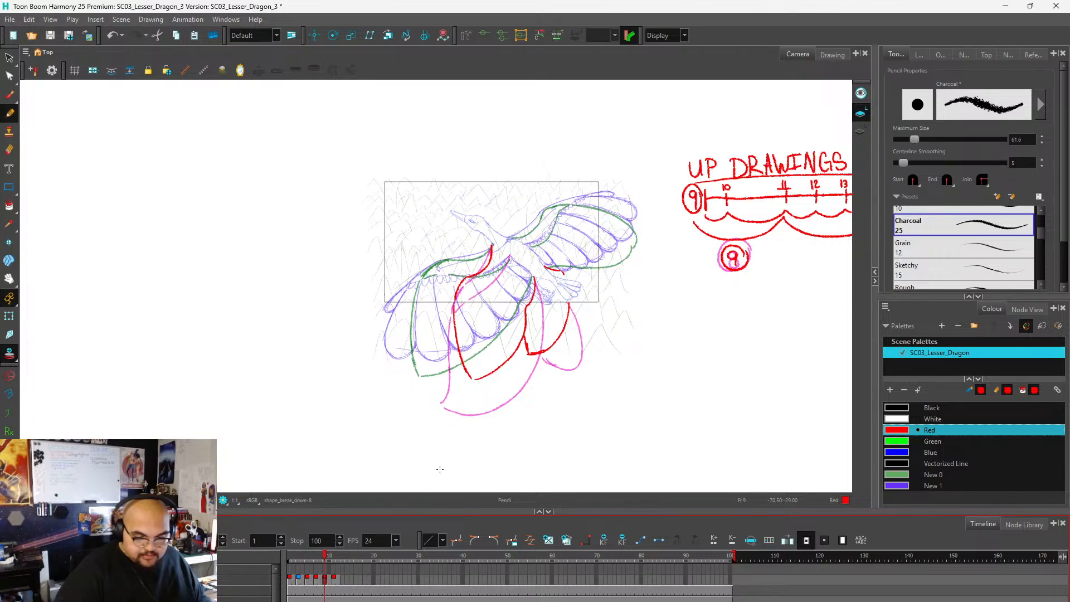
{"action": "left_click", "coordinate": [334, 580]}
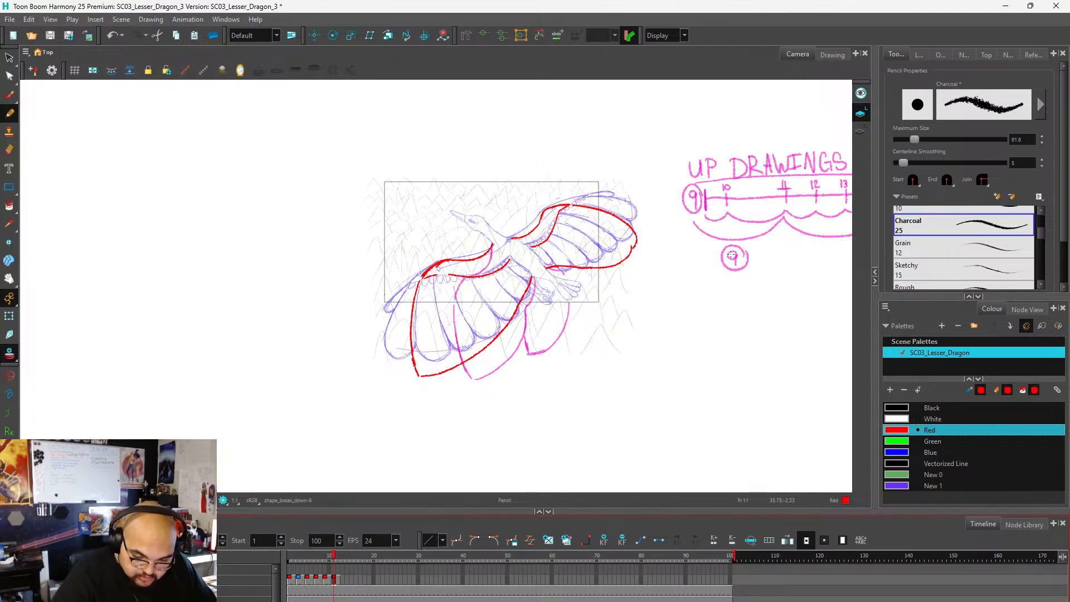
{"action": "left_click_drag", "start_coordinate": [733, 261], "coordinate": [746, 249]}
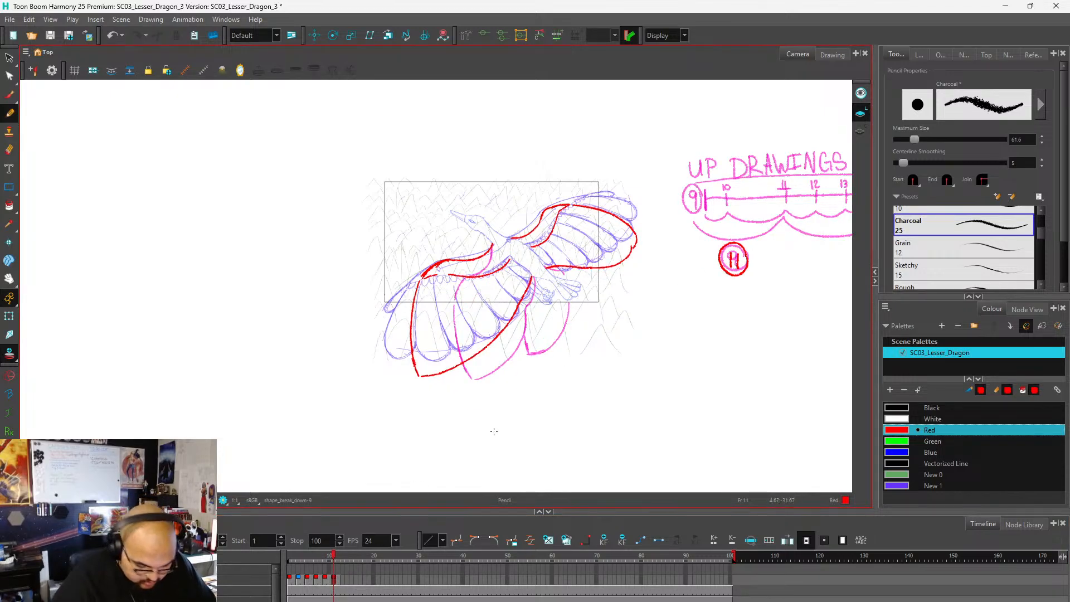
Consult the UP DRAWINGS timing chart on frame 9 and move on to the empty frame 13 for the next drawing.
{"action": "left_click", "coordinate": [326, 581]}
{"action": "scroll", "coordinate": [373, 342], "scroll_direction": "down", "scroll_amount": 2}
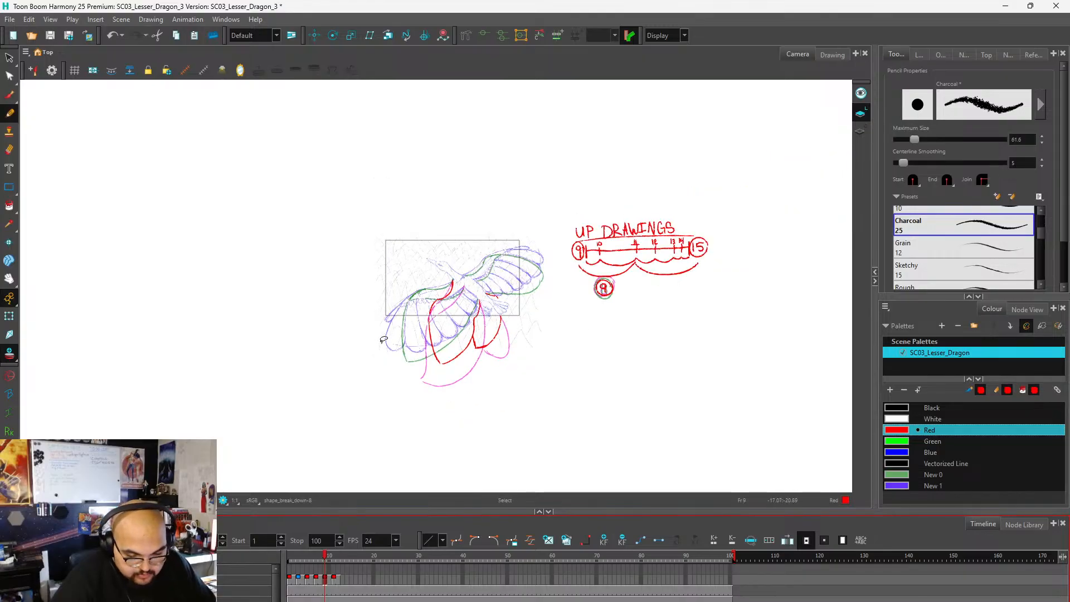
{"action": "scroll", "coordinate": [704, 231], "scroll_direction": "up", "scroll_amount": 1}
{"action": "scroll", "coordinate": [703, 231], "scroll_direction": "up", "scroll_amount": 3}
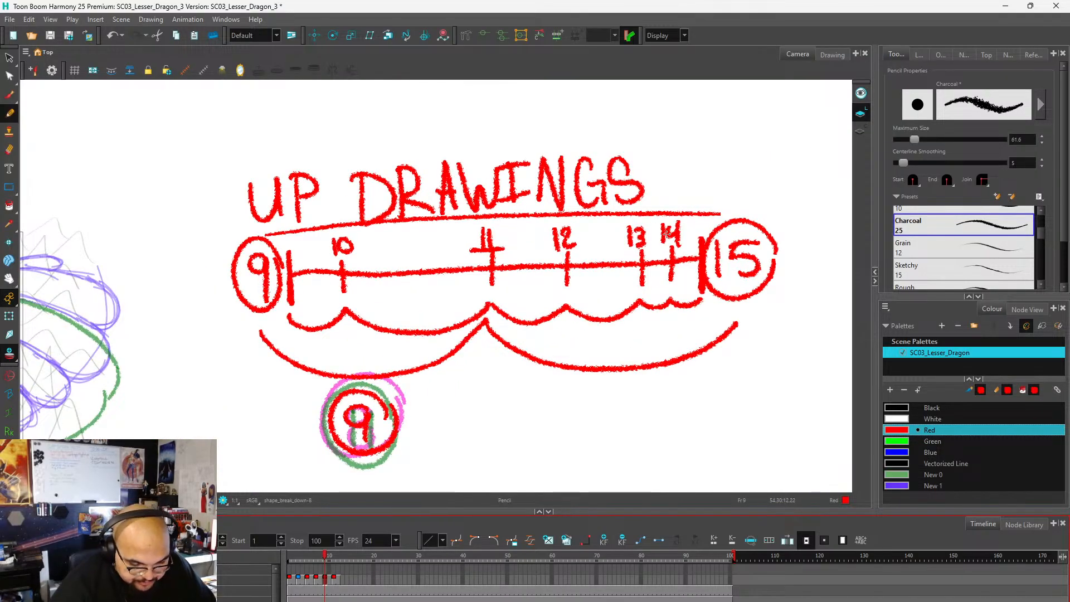
{"action": "scroll", "coordinate": [627, 249], "scroll_direction": "down", "scroll_amount": 4}
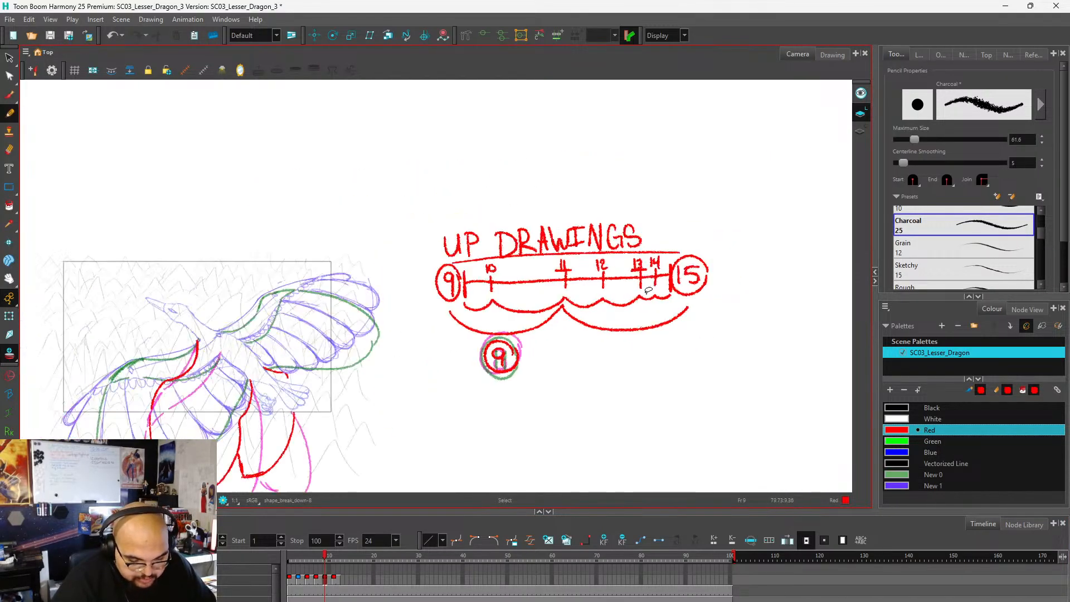
{"action": "scroll", "coordinate": [442, 368], "scroll_direction": "up", "scroll_amount": 4}
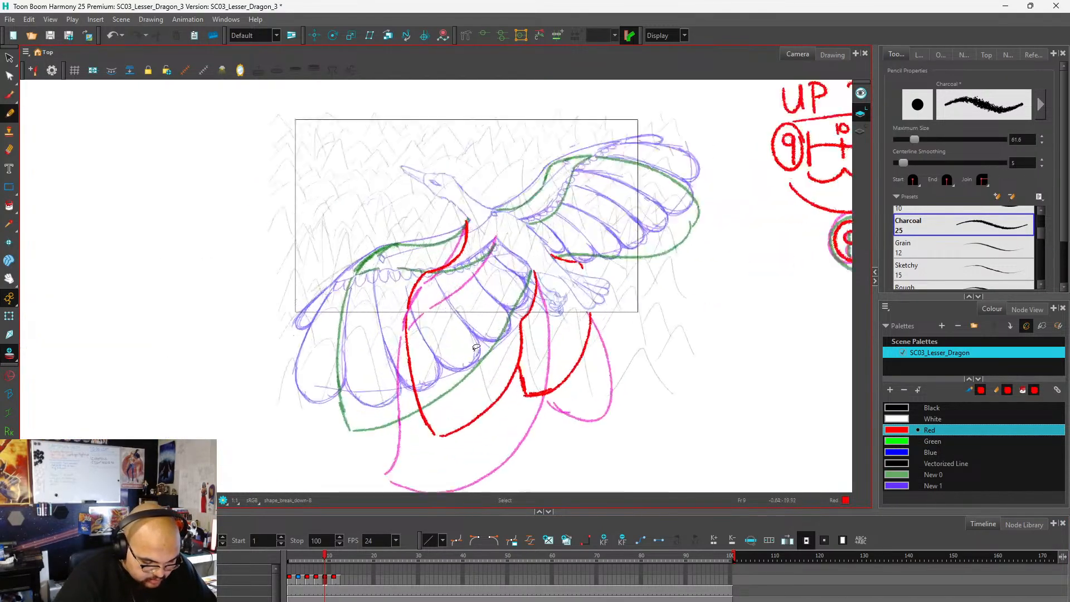
{"action": "left_click", "coordinate": [342, 580]}
{"action": "scroll", "coordinate": [320, 381], "scroll_direction": "down", "scroll_amount": 2}
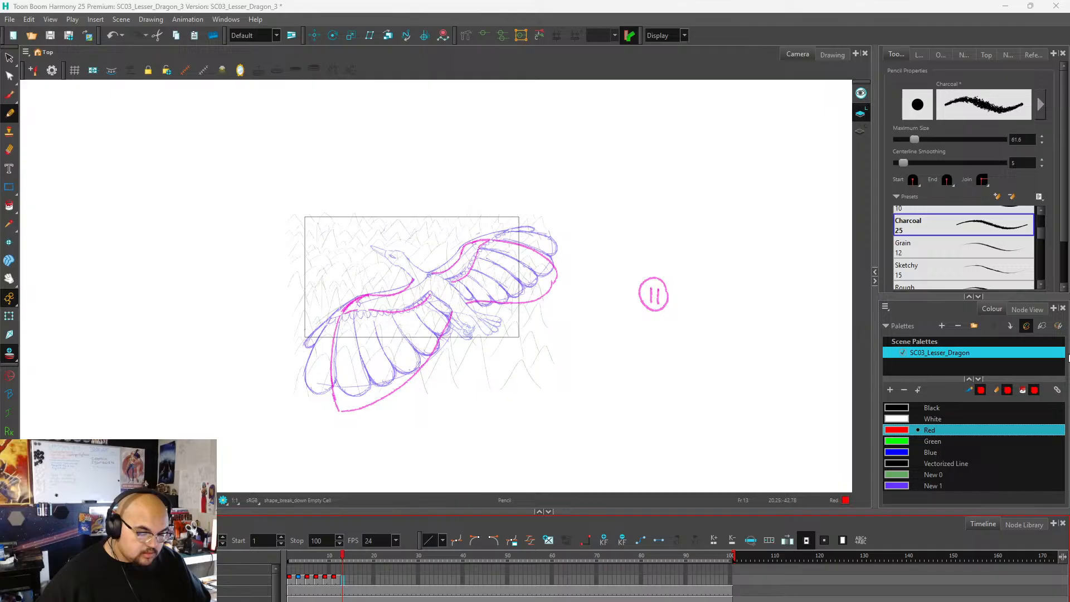
{"action": "scroll", "coordinate": [519, 171], "scroll_direction": "down", "scroll_amount": 3}
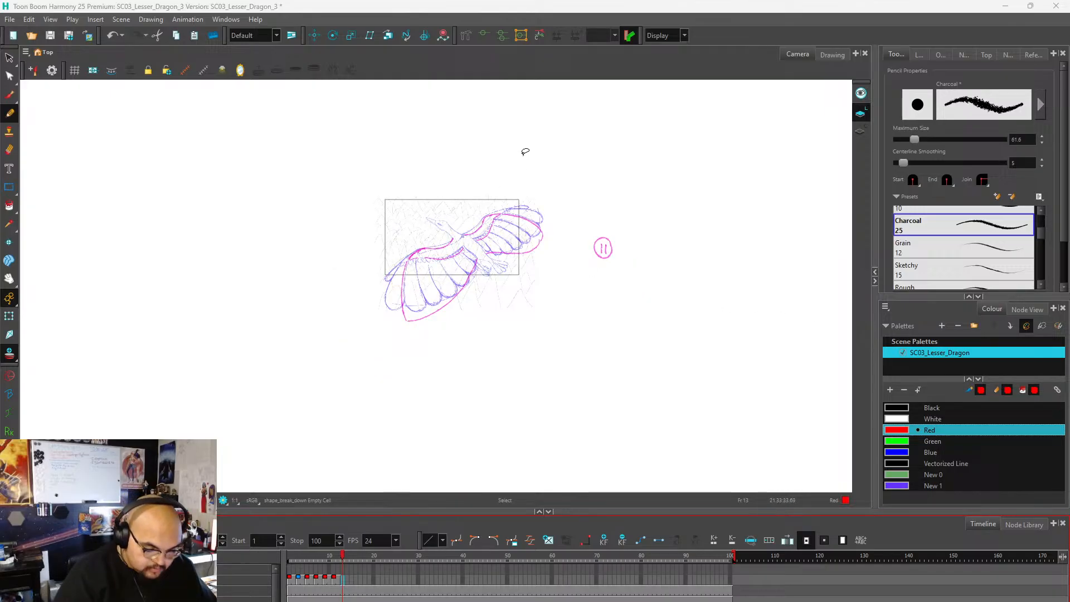
{"action": "scroll", "coordinate": [506, 232], "scroll_direction": "up", "scroll_amount": 6}
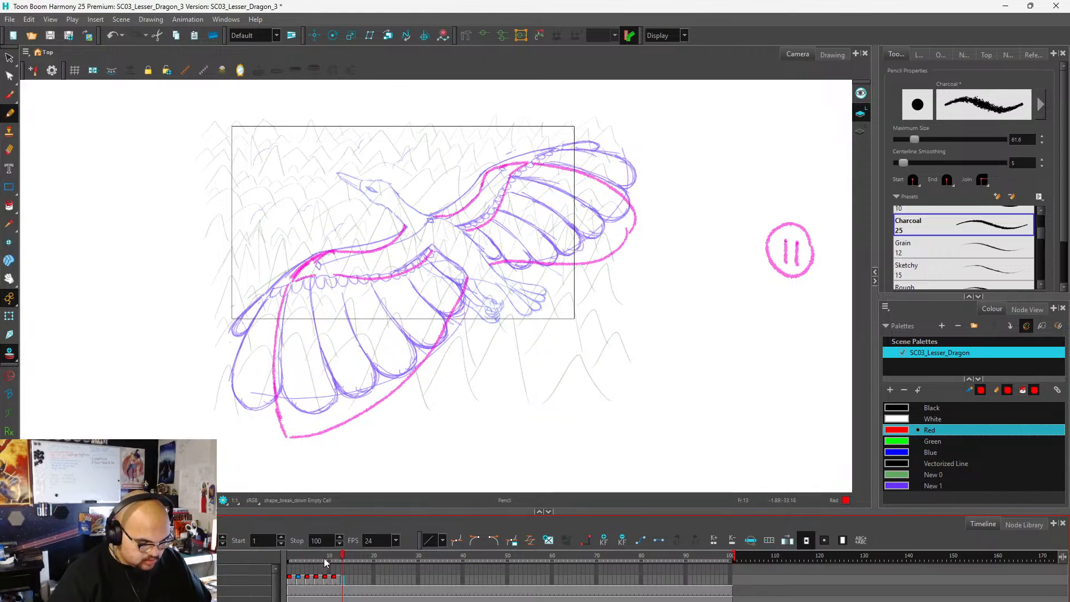
Review the wing poses on frames 1 and 3 and scrub the flap from frame 1 to frame 11.
{"action": "left_click", "coordinate": [298, 558]}
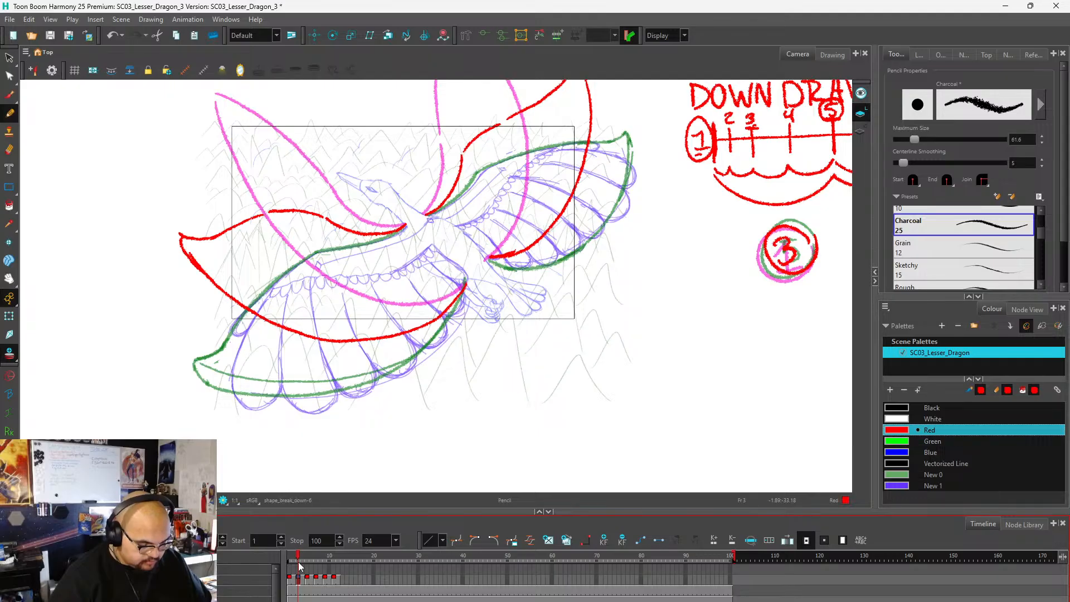
{"action": "left_click", "coordinate": [289, 559]}
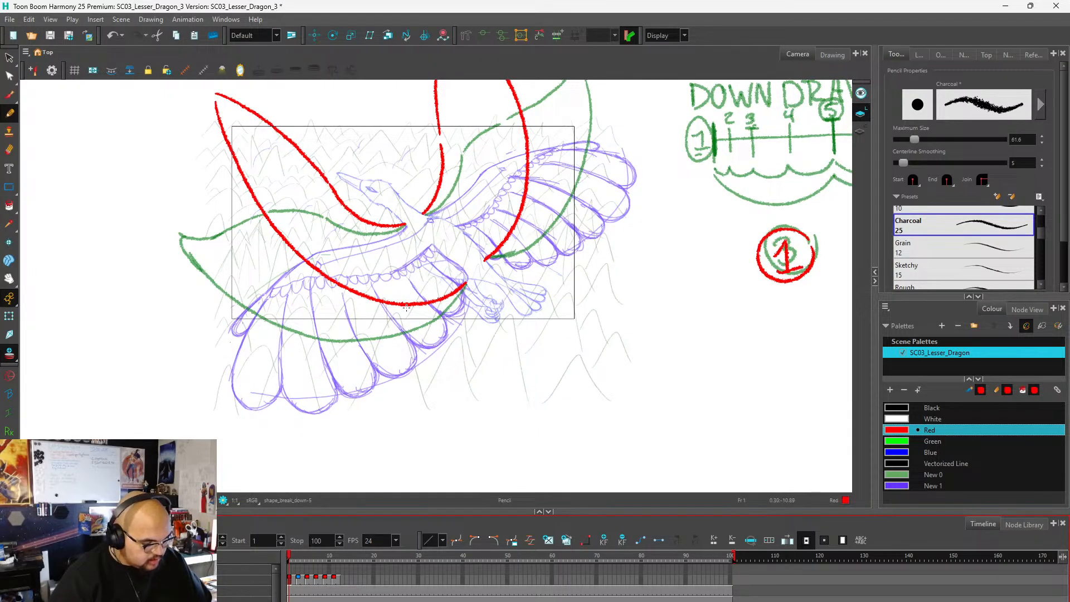
{"action": "scroll", "coordinate": [409, 282], "scroll_direction": "down", "scroll_amount": 3}
{"action": "scroll", "coordinate": [412, 261], "scroll_direction": "up", "scroll_amount": 3}
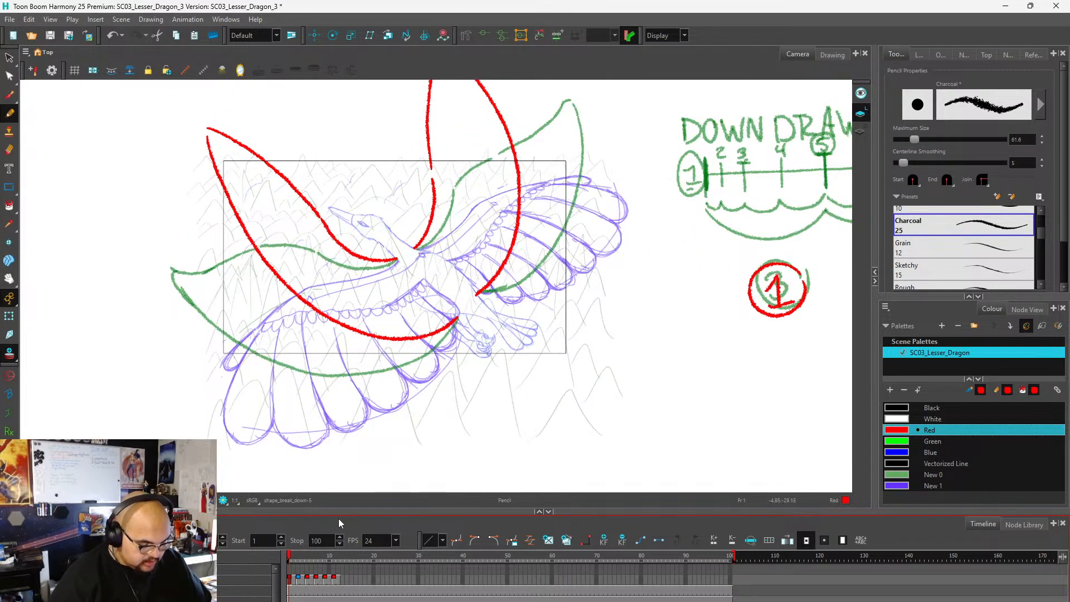
{"action": "mouse_move", "coordinate": [291, 559]}
{"action": "left_mouse_down"}
{"action": "mouse_move", "coordinate": [360, 561]}
{"action": "mouse_move", "coordinate": [289, 565]}
{"action": "mouse_move", "coordinate": [344, 575]}
{"action": "mouse_move", "coordinate": [298, 577]}
{"action": "mouse_move", "coordinate": [348, 572]}
{"action": "mouse_move", "coordinate": [284, 563]}
{"action": "mouse_move", "coordinate": [336, 564]}
{"action": "left_mouse_up"}
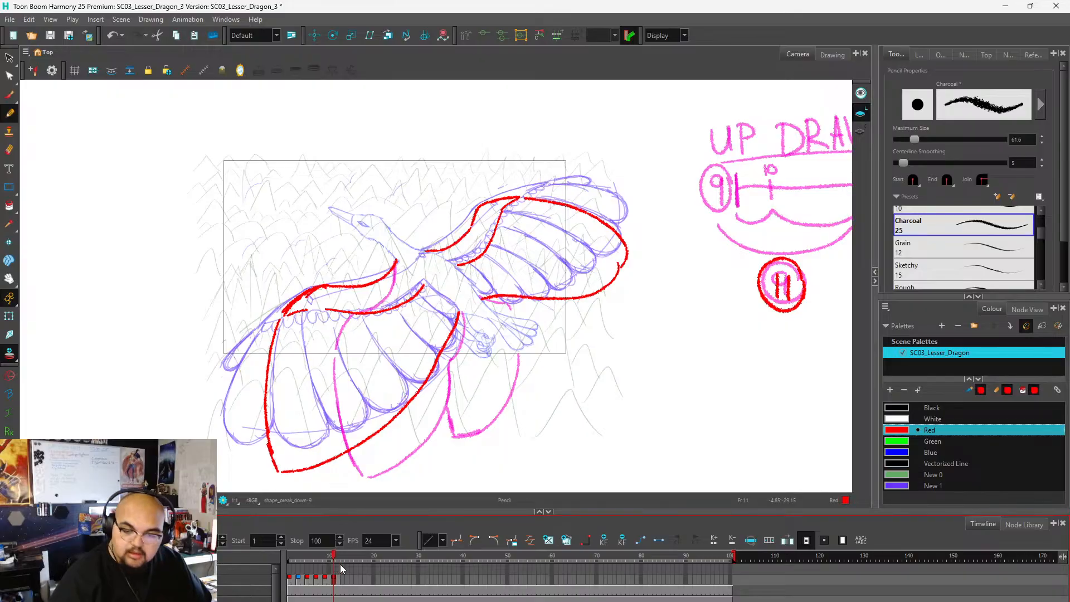
On frame 13, limit the previous-drawing onion skins to the first and sixth drawings back, so the frame 1 and frame 11 poses serve as references.
{"action": "left_click", "coordinate": [940, 55]}
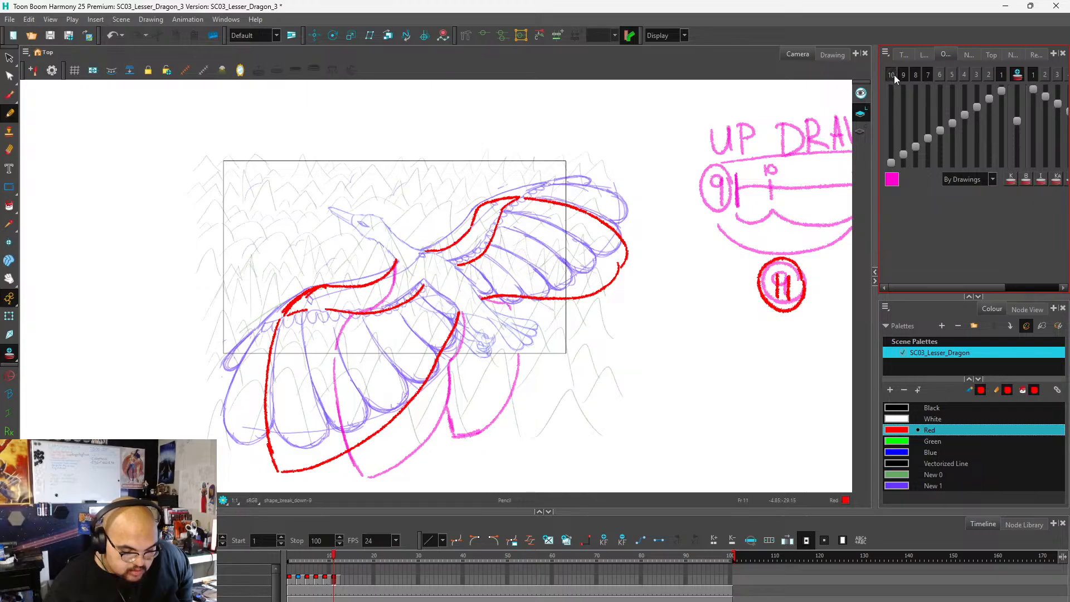
{"action": "left_click", "coordinate": [952, 73]}
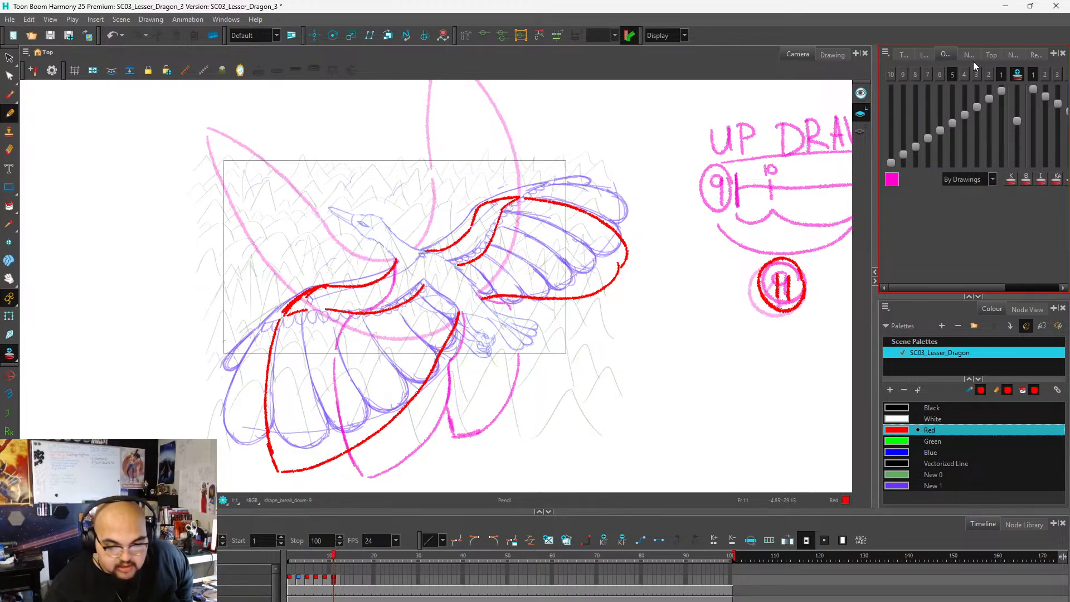
{"action": "left_click", "coordinate": [1031, 74]}
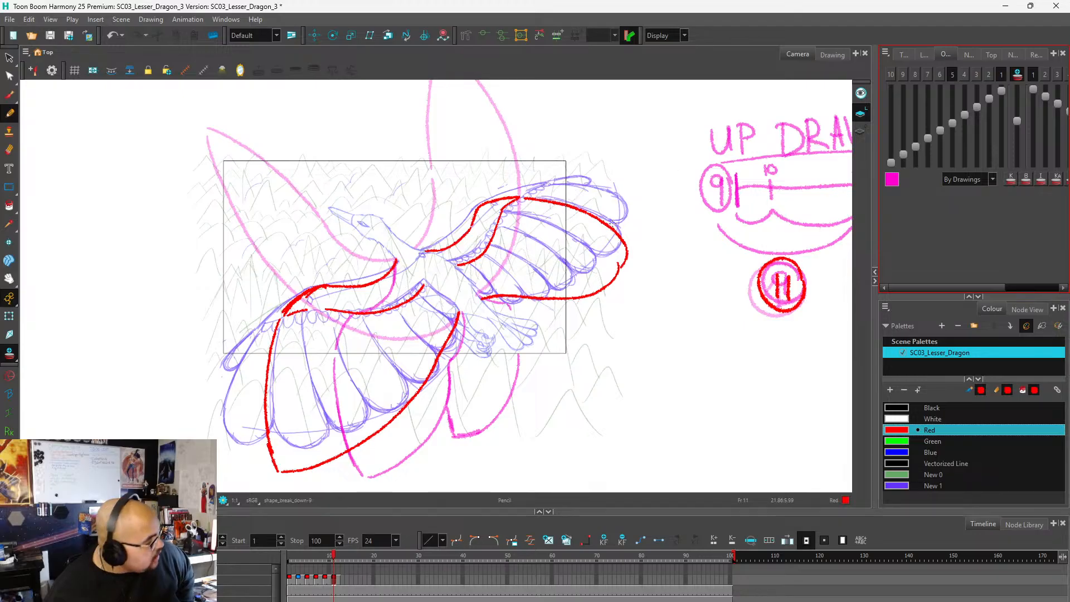
{"action": "left_click", "coordinate": [344, 570]}
{"action": "left_click", "coordinate": [939, 74]}
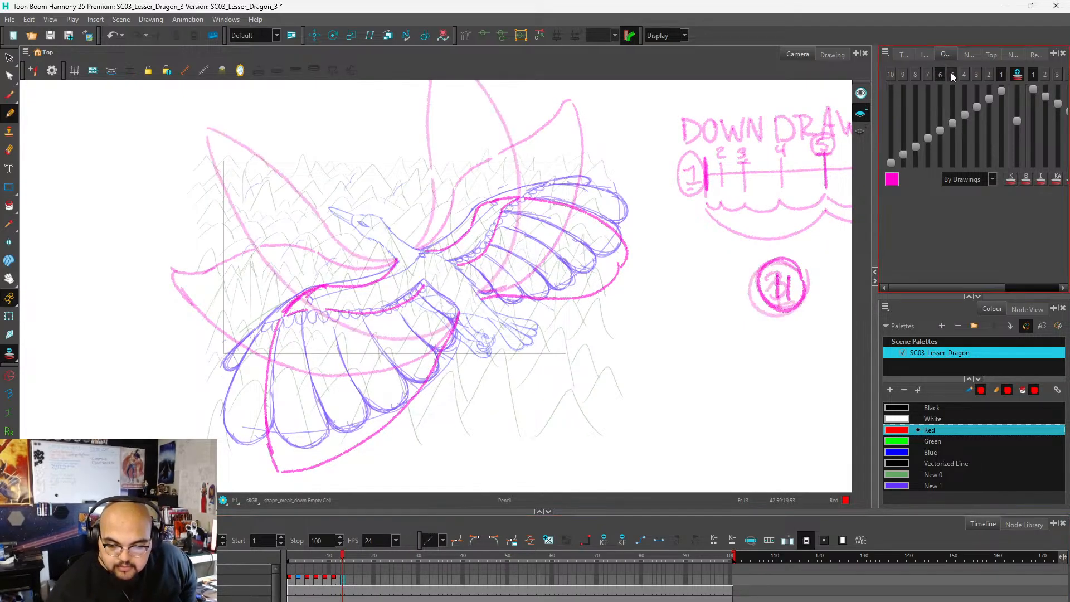
{"action": "left_click", "coordinate": [952, 74]}
{"action": "left_click", "coordinate": [940, 74]}
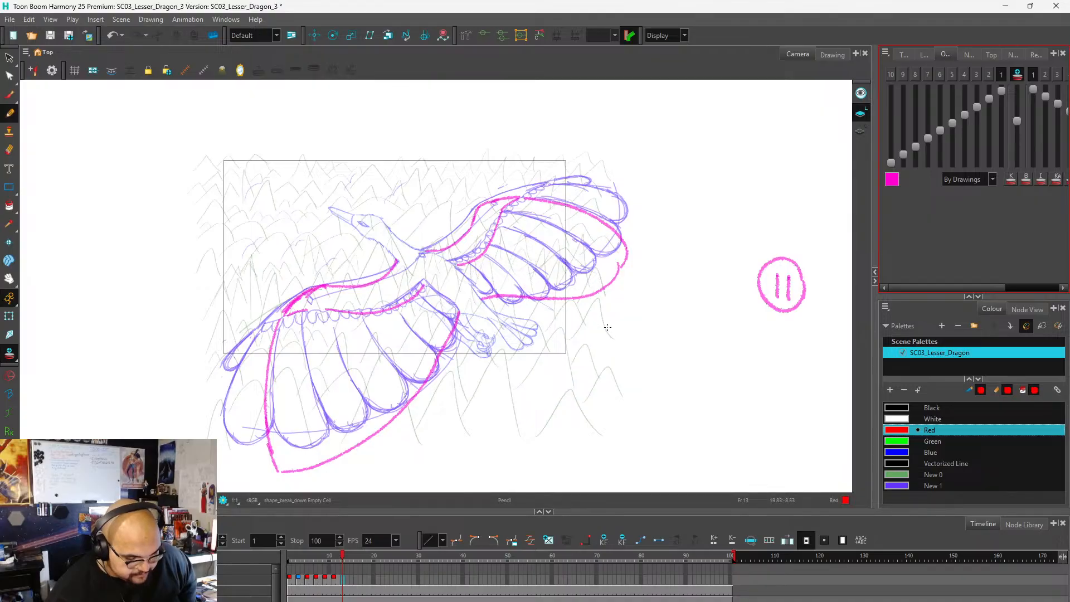
{"action": "left_click", "coordinate": [952, 73]}
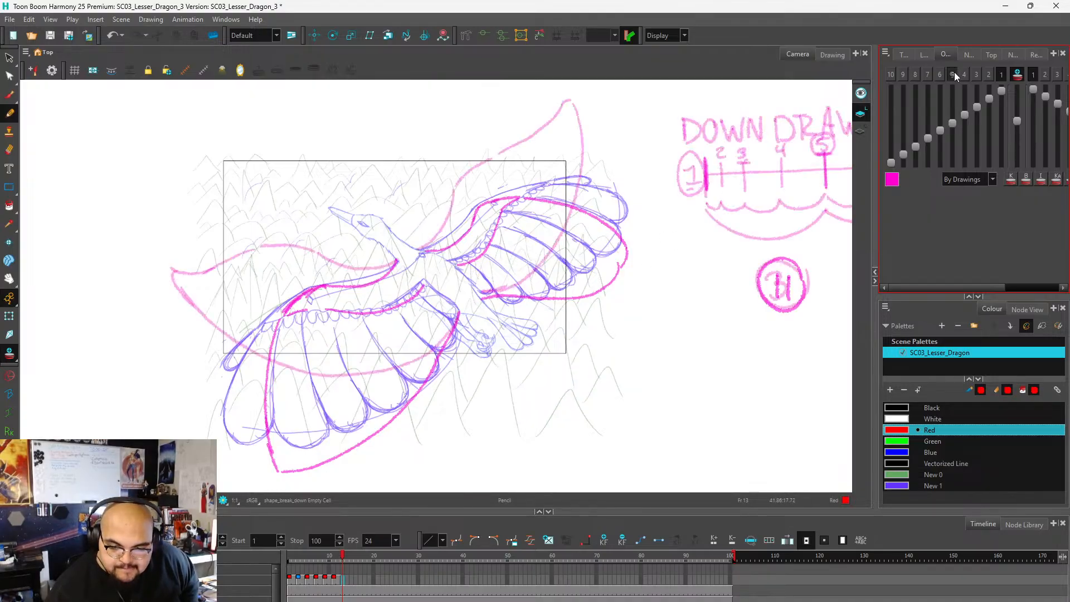
{"action": "left_click", "coordinate": [954, 74]}
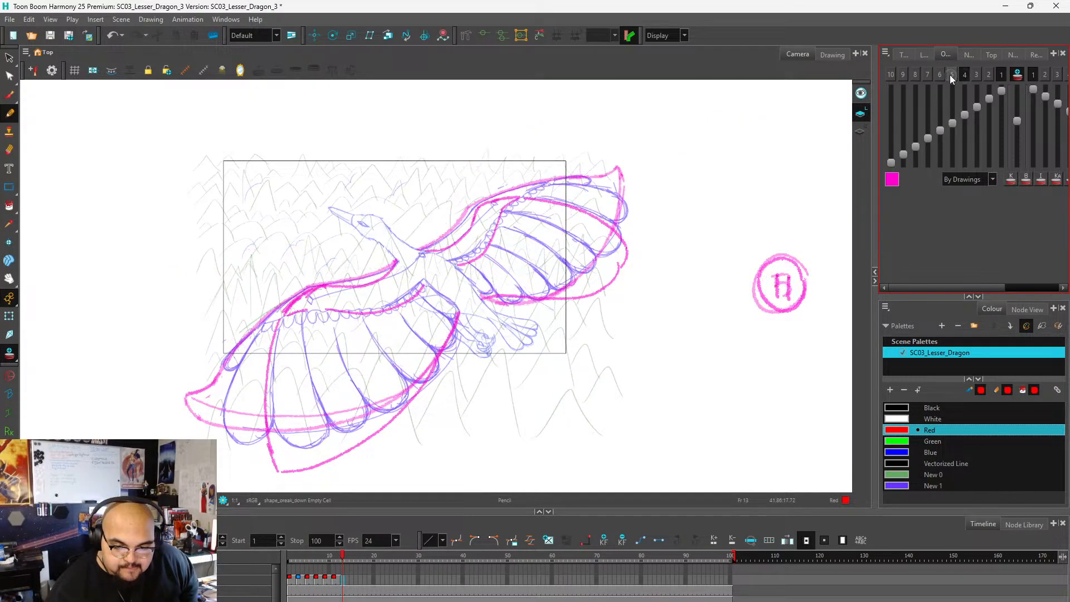
{"action": "left_click", "coordinate": [964, 75]}
{"action": "left_click", "coordinate": [940, 74]}
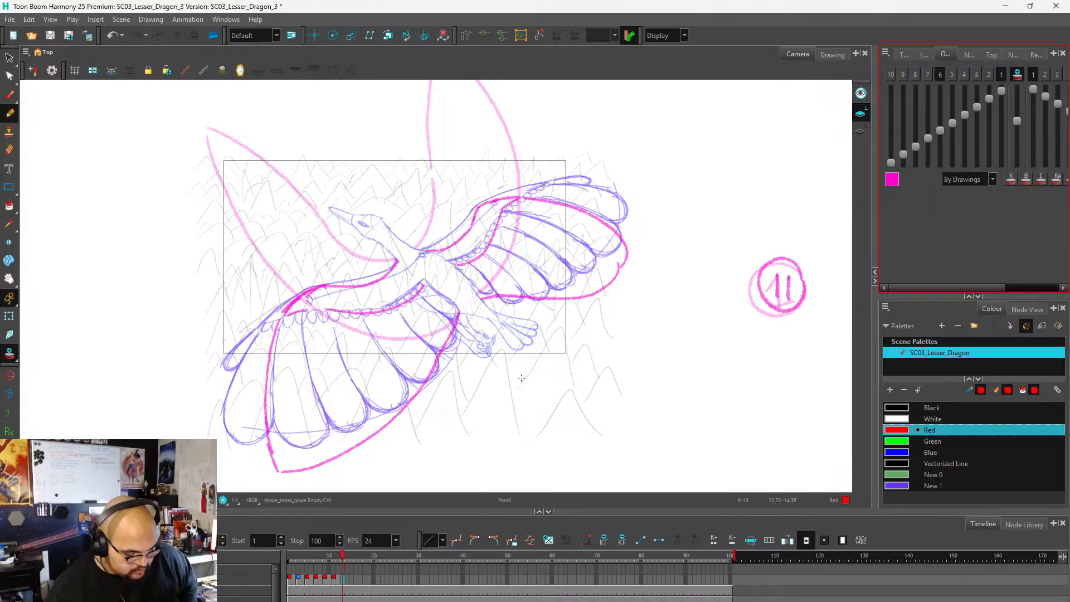
{"action": "scroll", "coordinate": [513, 270], "scroll_direction": "down", "scroll_amount": 4}
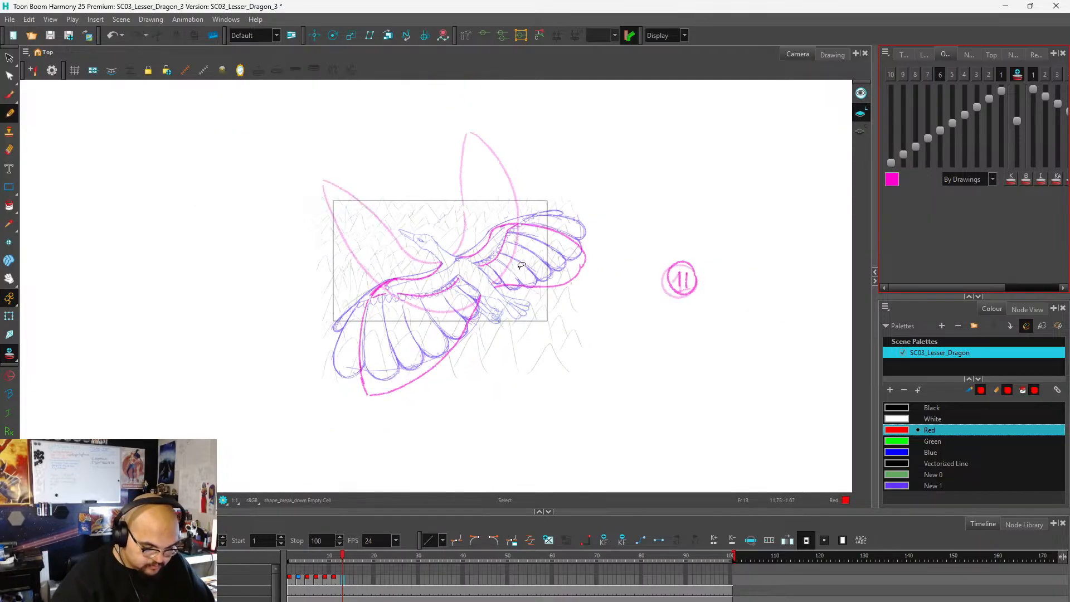
{"action": "scroll", "coordinate": [453, 270], "scroll_direction": "up", "scroll_amount": 5}
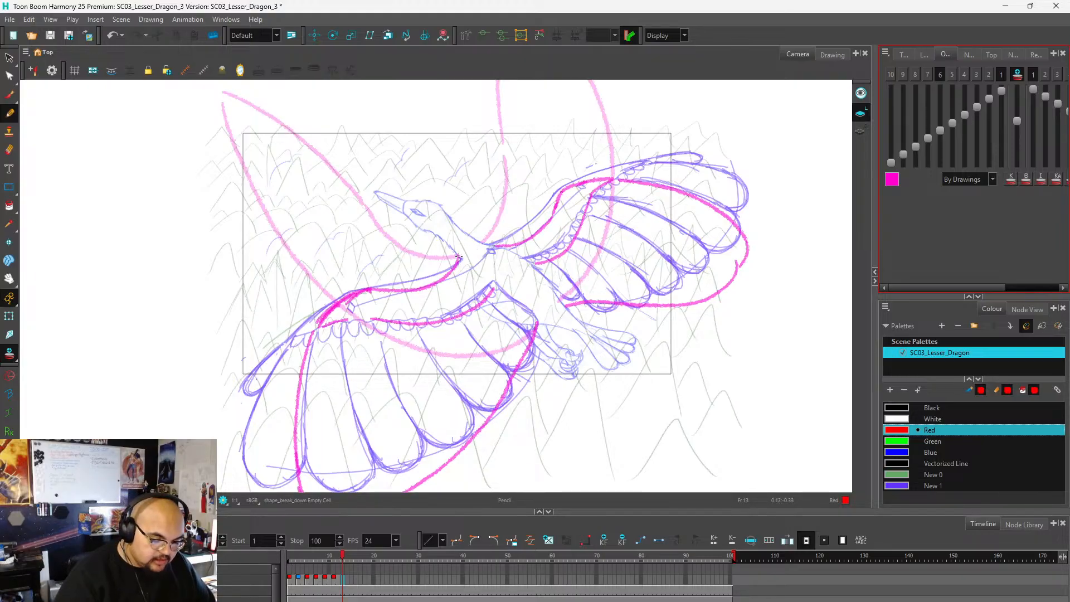
{"action": "left_click_drag", "start_coordinate": [459, 258], "coordinate": [358, 249]}
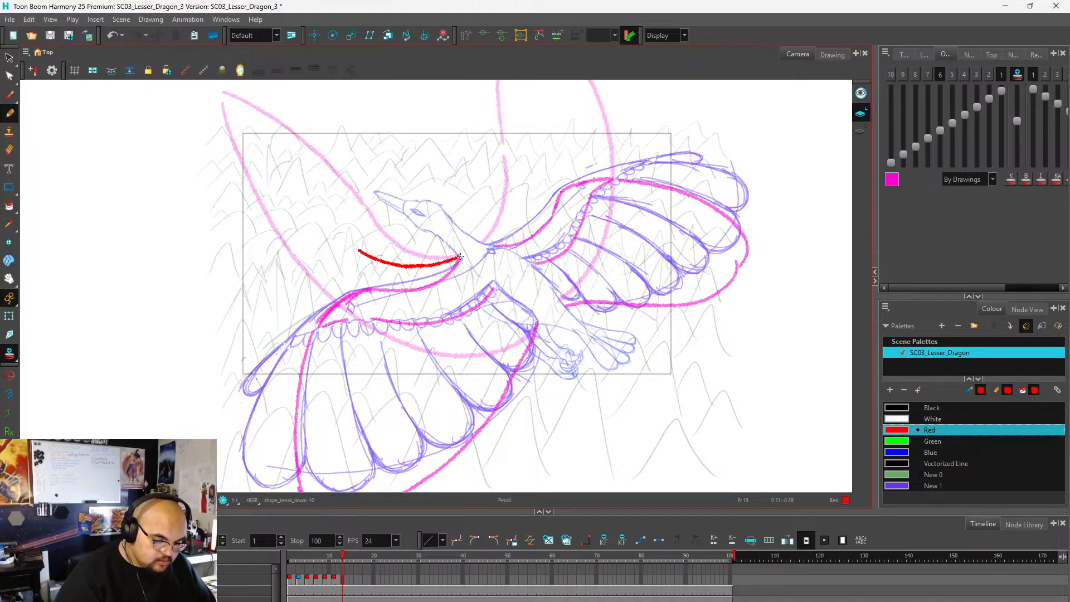
{"action": "mouse_move", "coordinate": [461, 258]}
{"action": "left_mouse_down"}
{"action": "mouse_move", "coordinate": [418, 267]}
{"action": "mouse_move", "coordinate": [360, 251]}
{"action": "left_mouse_up"}
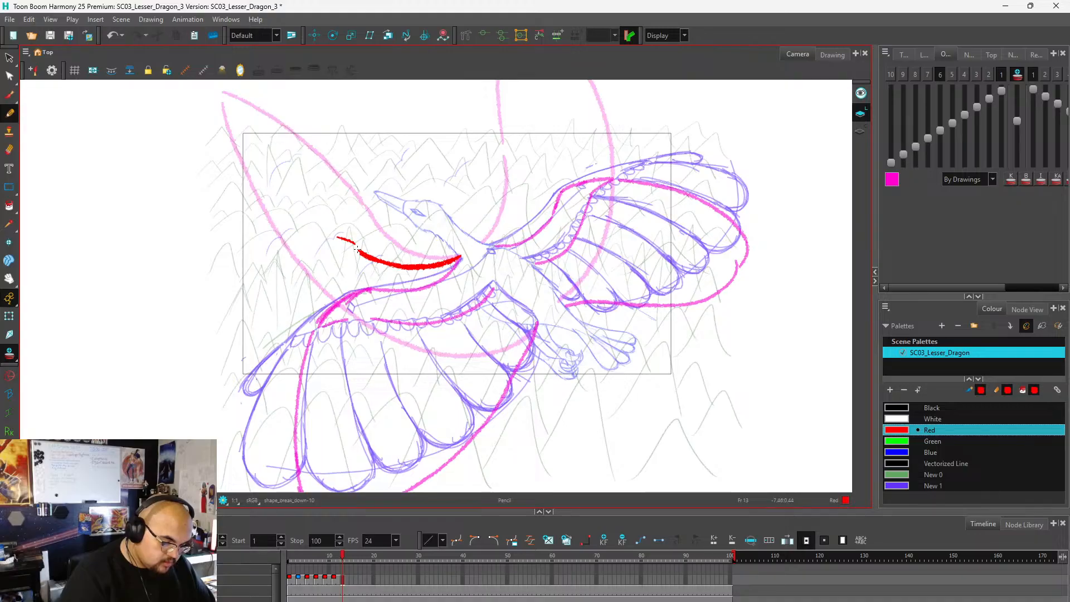
{"action": "left_click_drag", "start_coordinate": [327, 233], "coordinate": [296, 229]}
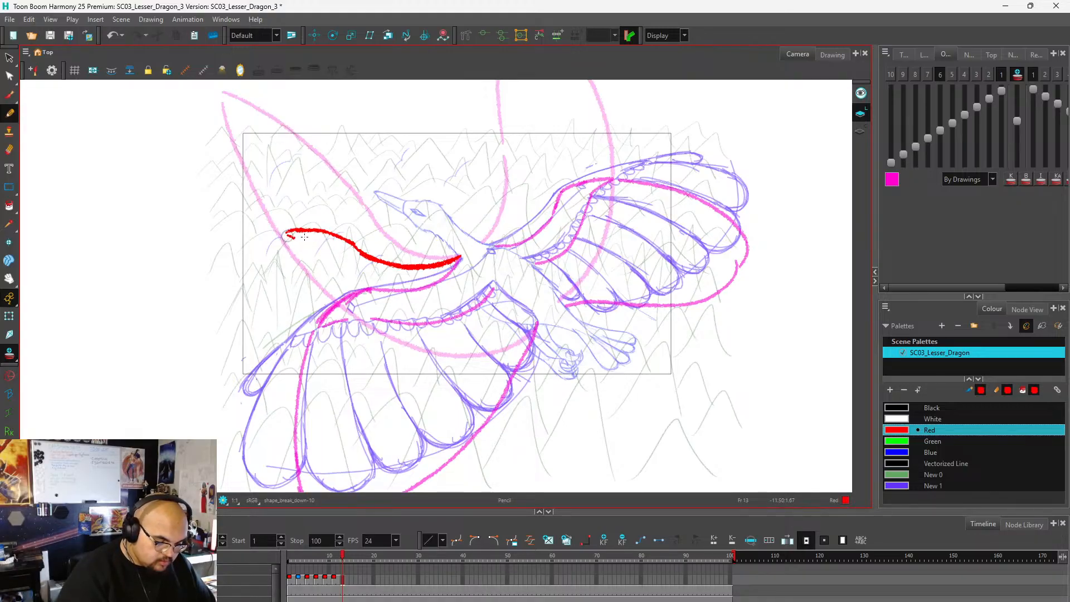
{"action": "left_click_drag", "start_coordinate": [288, 233], "coordinate": [322, 249]}
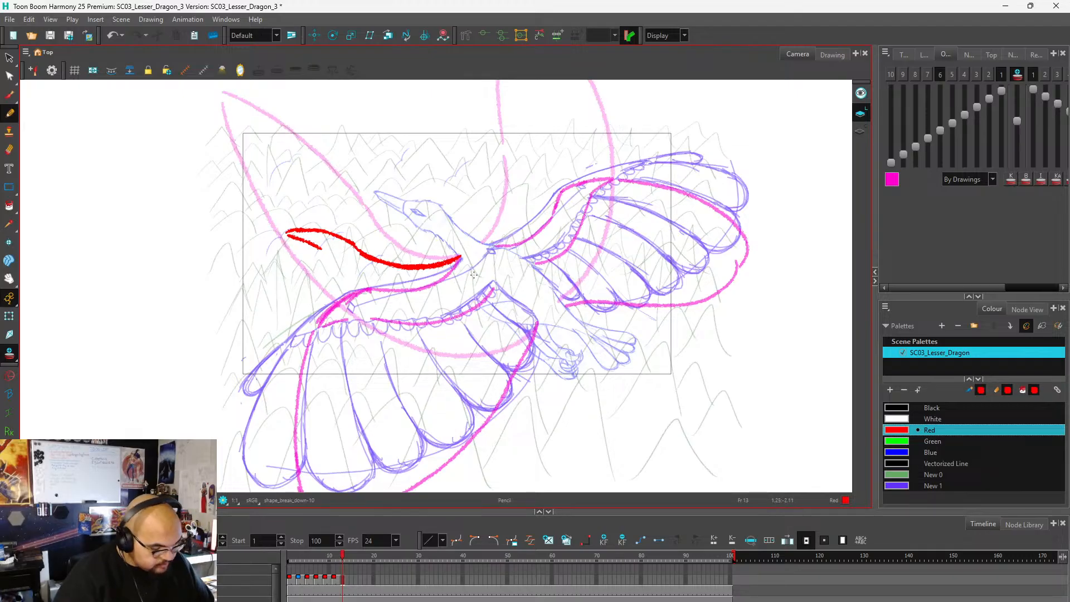
{"action": "key", "text": "ctrl+z"}
{"action": "key", "text": "ctrl+z"}
{"action": "key", "text": "ctrl+z"}
{"action": "key", "text": "ctrl+z"}
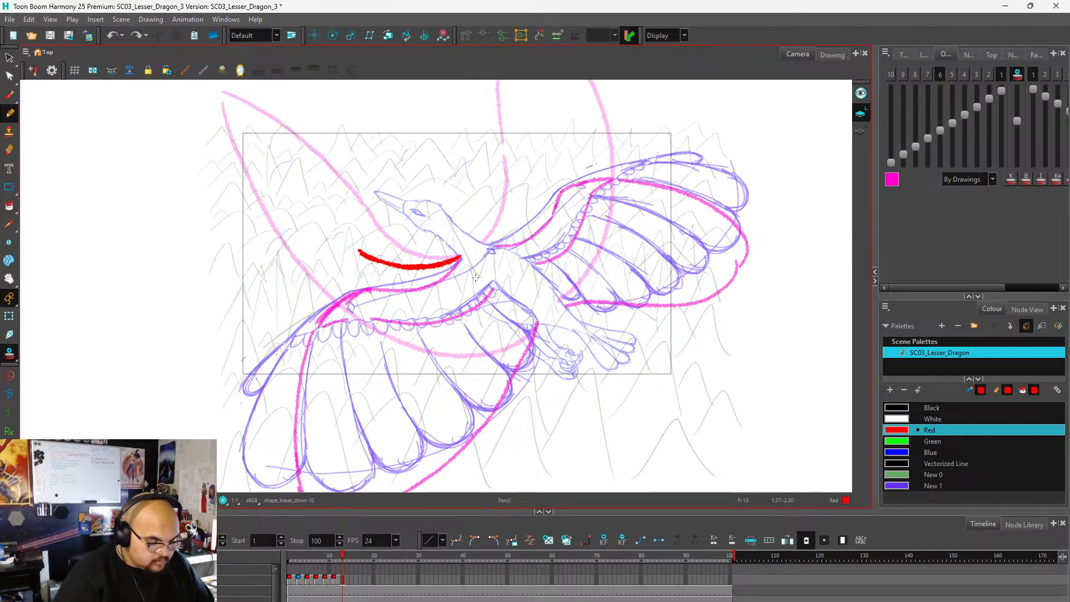
{"action": "key", "text": "ctrl+z"}
{"action": "key", "text": "ctrl+z"}
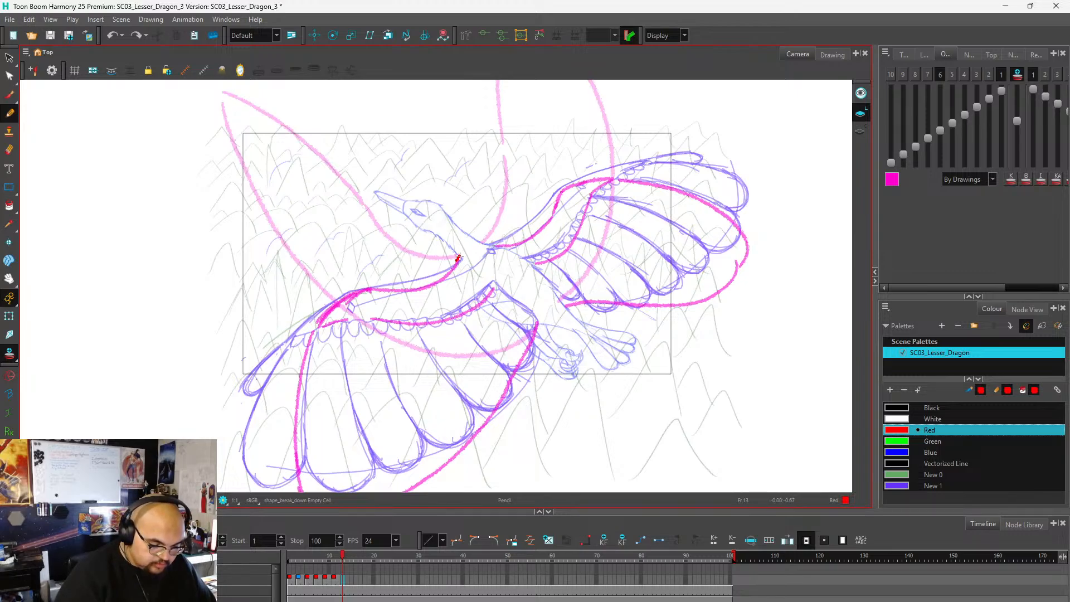
{"action": "key", "text": "ctrl+z"}
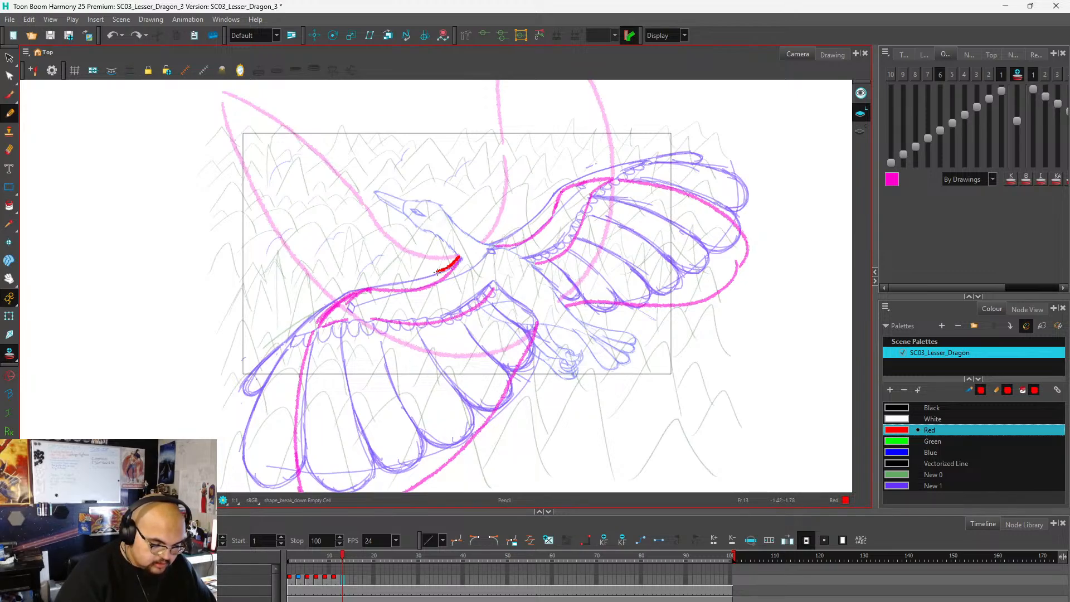
Draw the near wing's arm in red on frame 13, arching from the shoulder out to the wrist and curving back underneath to the body.
{"action": "mouse_move", "coordinate": [437, 272]}
{"action": "left_mouse_down"}
{"action": "mouse_move", "coordinate": [368, 252]}
{"action": "mouse_move", "coordinate": [311, 264]}
{"action": "mouse_move", "coordinate": [335, 245]}
{"action": "mouse_move", "coordinate": [304, 255]}
{"action": "left_mouse_up"}
{"action": "key", "text": "ctrl+z"}
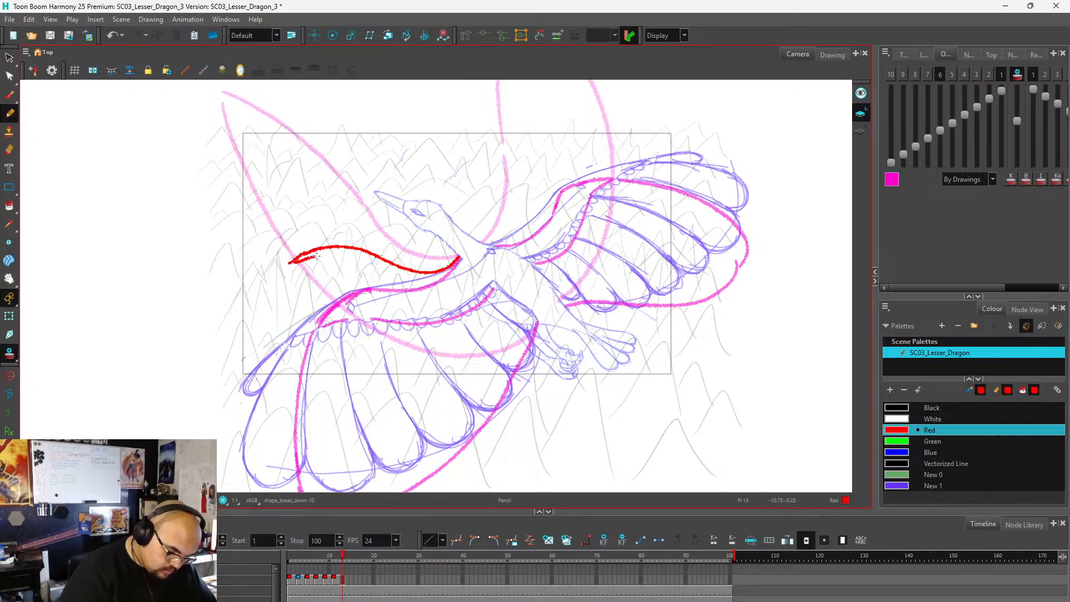
{"action": "mouse_move", "coordinate": [316, 255]}
{"action": "left_mouse_down"}
{"action": "mouse_move", "coordinate": [349, 251]}
{"action": "mouse_move", "coordinate": [403, 305]}
{"action": "mouse_move", "coordinate": [426, 309]}
{"action": "mouse_move", "coordinate": [485, 281]}
{"action": "left_mouse_up"}
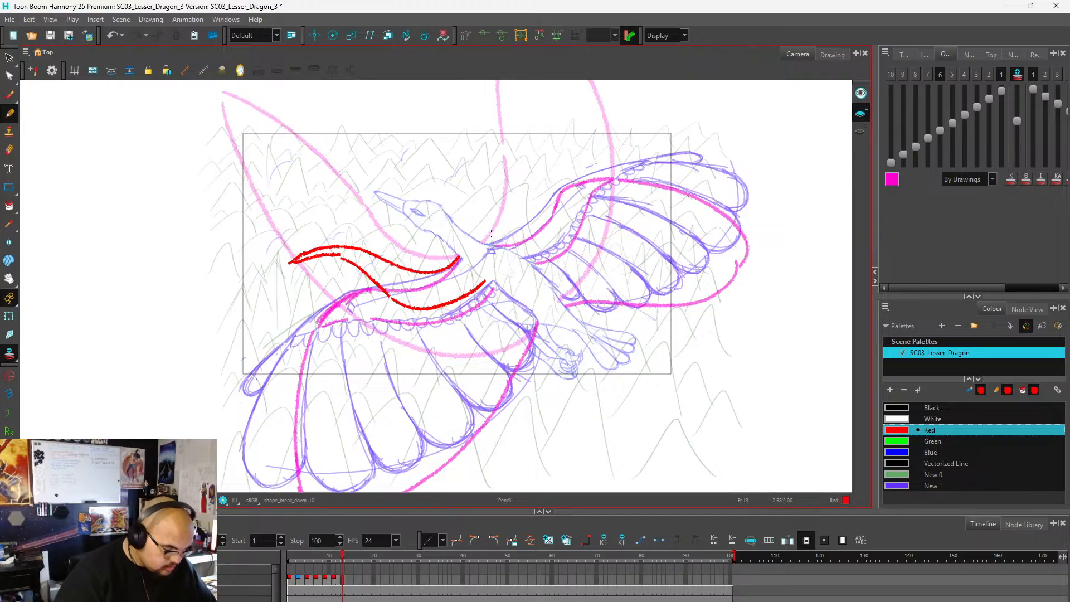
Draw the near wing's feather outline in red, sweeping down from the wrist to a pointed tip and along the underside to the body.
{"action": "scroll", "coordinate": [487, 184], "scroll_direction": "down", "scroll_amount": 3}
{"action": "scroll", "coordinate": [454, 249], "scroll_direction": "up", "scroll_amount": 3}
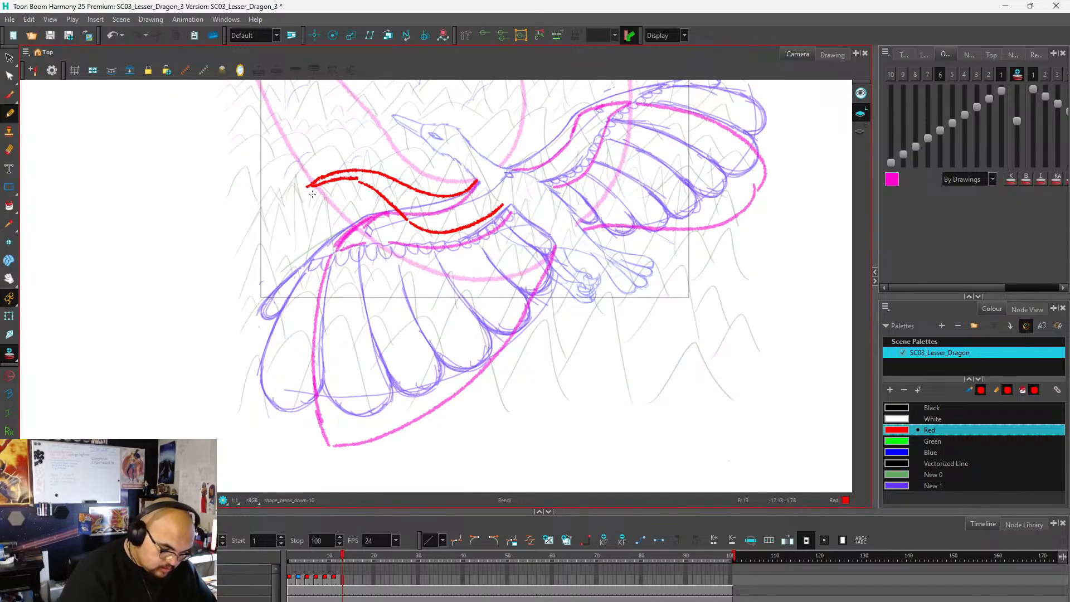
{"action": "mouse_move", "coordinate": [300, 195]}
{"action": "left_mouse_down"}
{"action": "mouse_move", "coordinate": [263, 244]}
{"action": "mouse_move", "coordinate": [226, 347]}
{"action": "mouse_move", "coordinate": [265, 375]}
{"action": "mouse_move", "coordinate": [395, 388]}
{"action": "mouse_move", "coordinate": [519, 301]}
{"action": "mouse_move", "coordinate": [554, 232]}
{"action": "left_mouse_up"}
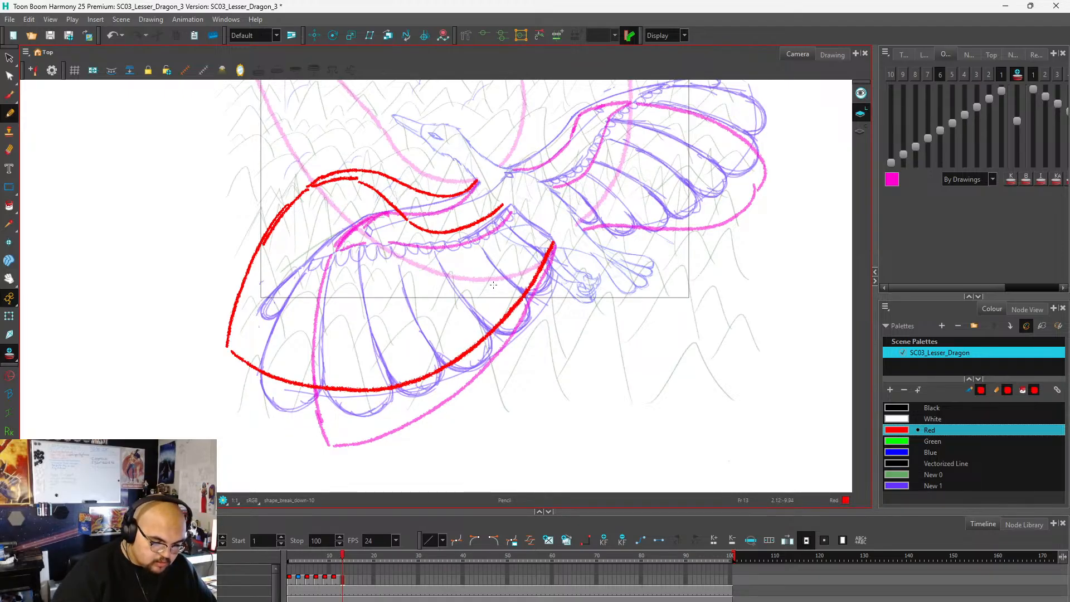
Draw the far wing's arm in red between the two reference poses, rising in an S-curve from the shoulder to the wrist and returning to the body.
{"action": "scroll", "coordinate": [357, 343], "scroll_direction": "down", "scroll_amount": 3}
{"action": "scroll", "coordinate": [434, 274], "scroll_direction": "up", "scroll_amount": 3}
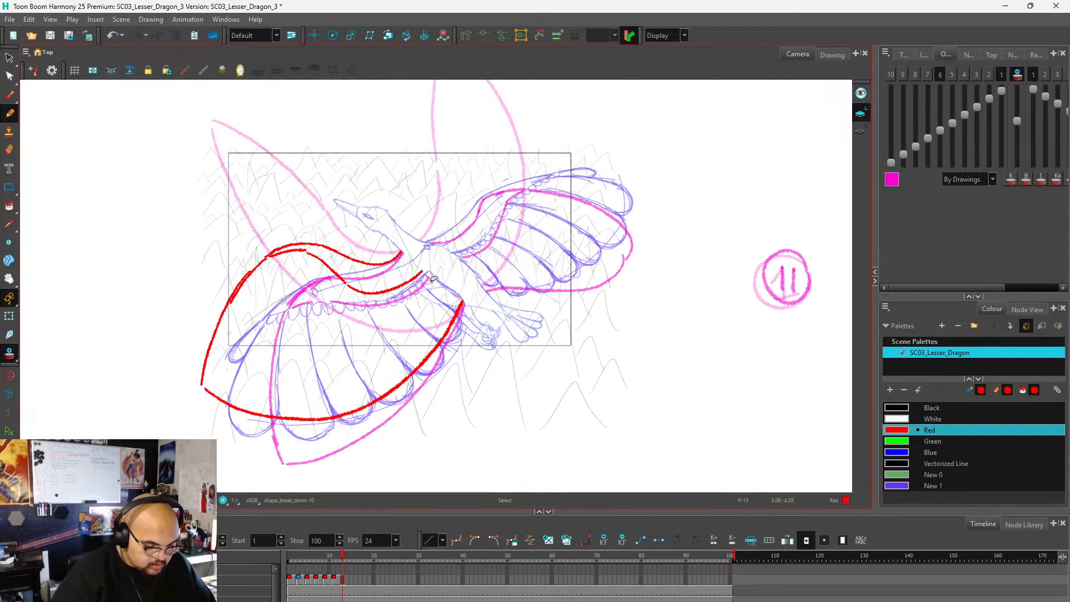
{"action": "left_click_drag", "start_coordinate": [417, 233], "coordinate": [440, 224]}
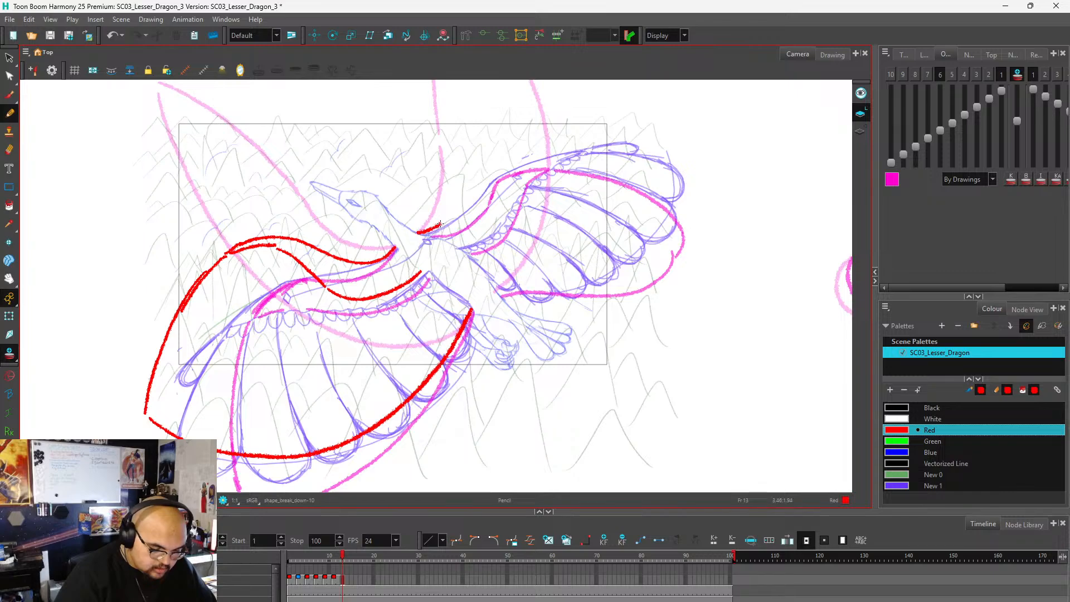
{"action": "scroll", "coordinate": [372, 302], "scroll_direction": "down", "scroll_amount": 3}
{"action": "scroll", "coordinate": [422, 238], "scroll_direction": "up", "scroll_amount": 3}
{"action": "left_click_drag", "start_coordinate": [408, 268], "coordinate": [424, 223]}
{"action": "mouse_move", "coordinate": [414, 264]}
{"action": "left_mouse_down"}
{"action": "mouse_move", "coordinate": [440, 186]}
{"action": "mouse_move", "coordinate": [435, 197]}
{"action": "mouse_move", "coordinate": [459, 173]}
{"action": "mouse_move", "coordinate": [488, 164]}
{"action": "left_mouse_up"}
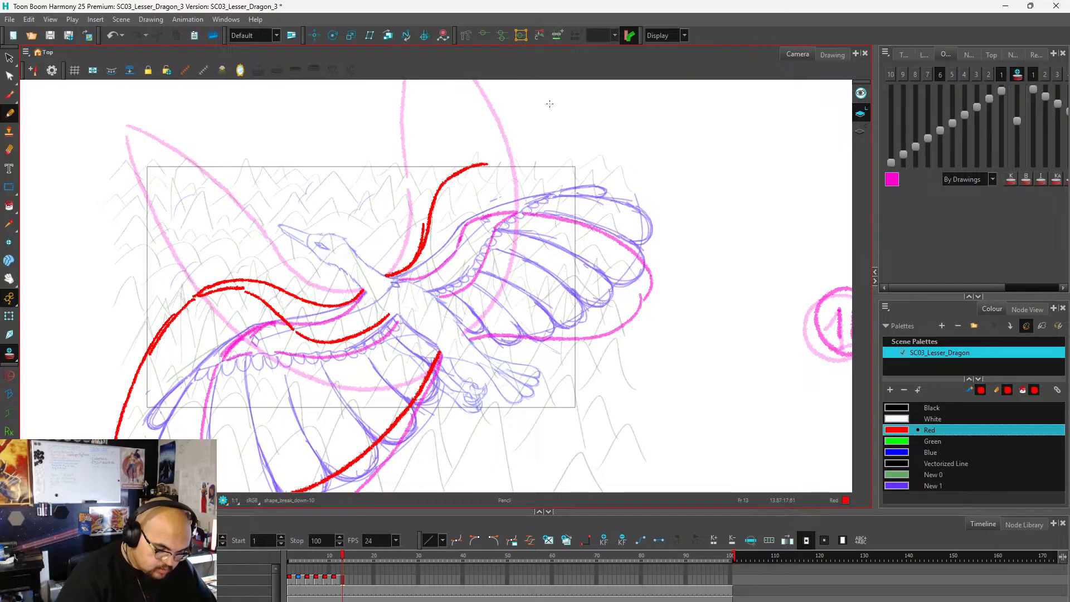
{"action": "mouse_move", "coordinate": [429, 218]}
{"action": "left_mouse_down"}
{"action": "mouse_move", "coordinate": [487, 164]}
{"action": "mouse_move", "coordinate": [509, 164]}
{"action": "mouse_move", "coordinate": [469, 179]}
{"action": "mouse_move", "coordinate": [450, 284]}
{"action": "left_mouse_up"}
{"action": "key", "text": "ctrl+z"}
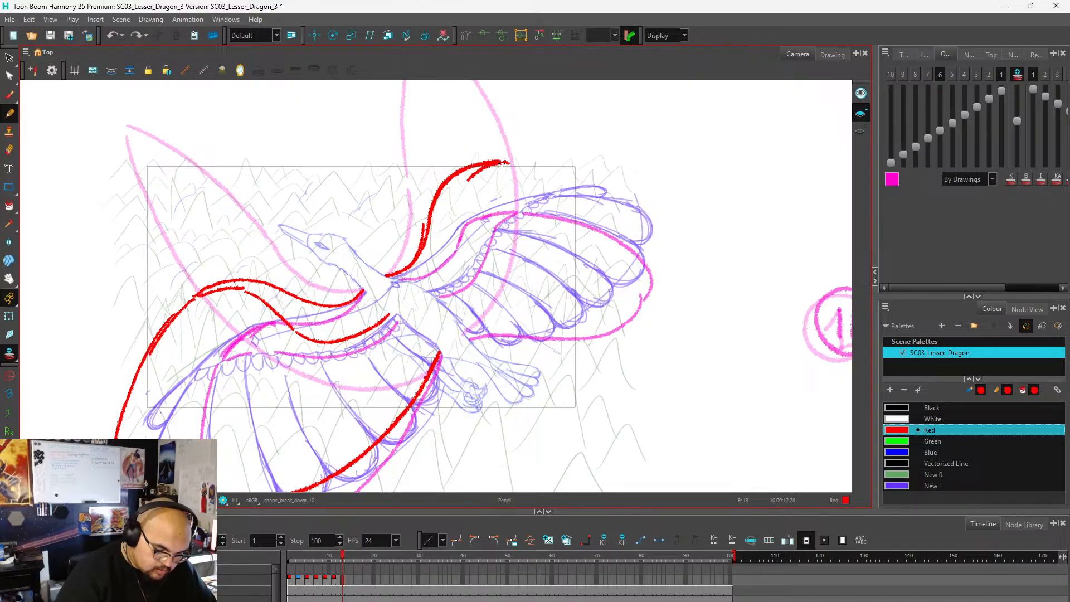
{"action": "mouse_move", "coordinate": [468, 181]}
{"action": "left_mouse_down"}
{"action": "mouse_move", "coordinate": [465, 248]}
{"action": "mouse_move", "coordinate": [463, 217]}
{"action": "mouse_move", "coordinate": [452, 279]}
{"action": "left_mouse_up"}
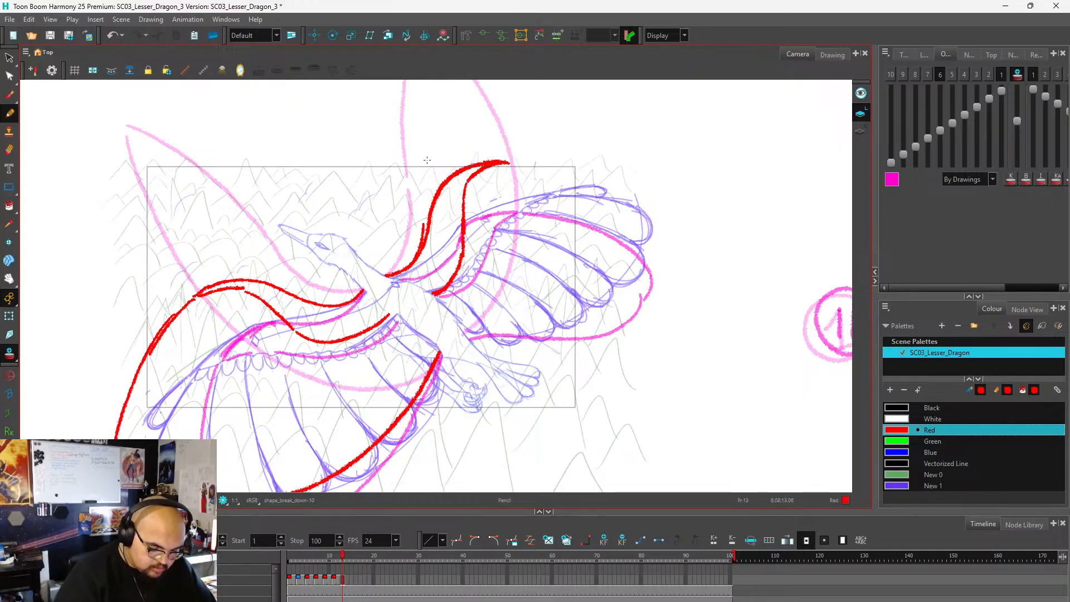
Draw the far wing's feather outline in red, curving from the wrist down to the tip and along the underside back toward the body.
{"action": "scroll", "coordinate": [427, 160], "scroll_direction": "down", "scroll_amount": 2}
{"action": "scroll", "coordinate": [504, 160], "scroll_direction": "up", "scroll_amount": 2}
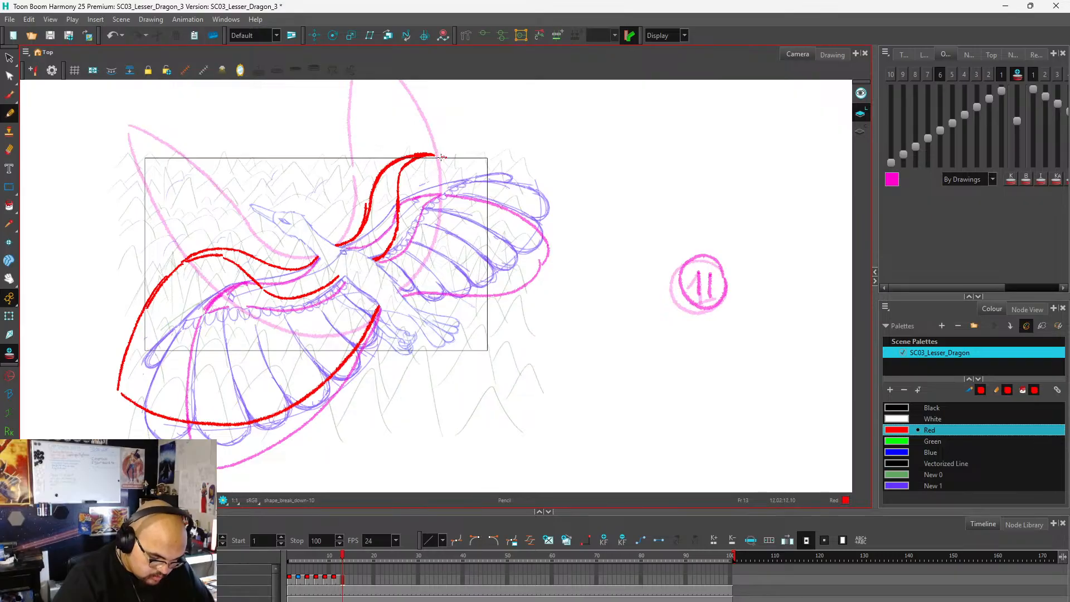
{"action": "mouse_move", "coordinate": [475, 170]}
{"action": "left_mouse_down"}
{"action": "mouse_move", "coordinate": [511, 204]}
{"action": "mouse_move", "coordinate": [522, 236]}
{"action": "mouse_move", "coordinate": [470, 277]}
{"action": "mouse_move", "coordinate": [404, 293]}
{"action": "left_mouse_up"}
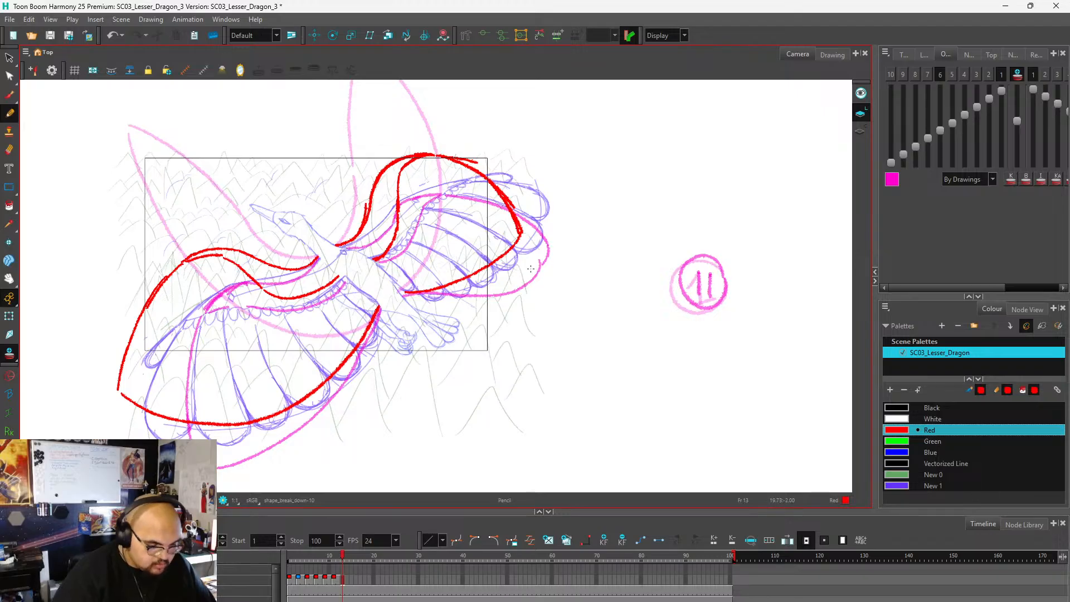
Label the frame 13 drawing with an underlined 13 in red over the reference's circled 11, and move on to frame 14.
{"action": "scroll", "coordinate": [546, 243], "scroll_direction": "down", "scroll_amount": 2}
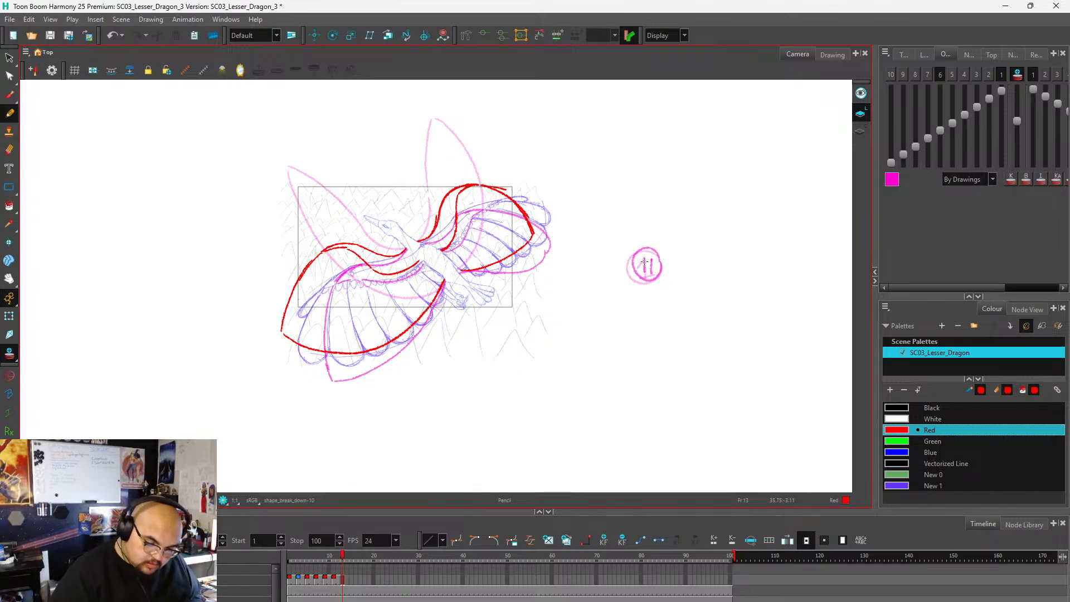
{"action": "mouse_move", "coordinate": [643, 258]}
{"action": "left_mouse_down"}
{"action": "mouse_move", "coordinate": [641, 278]}
{"action": "mouse_move", "coordinate": [667, 279]}
{"action": "left_mouse_up"}
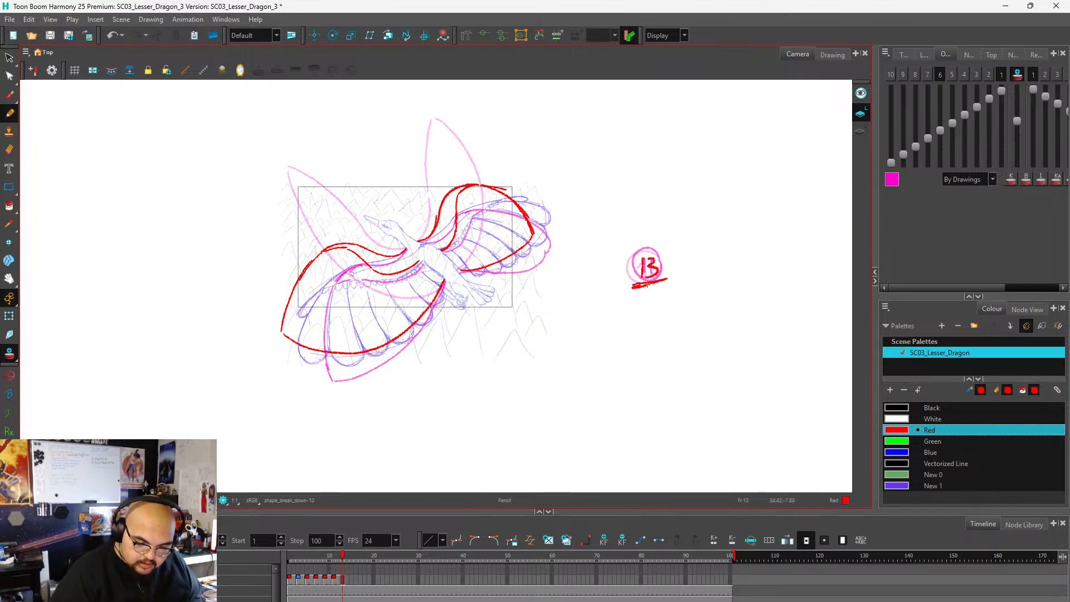
{"action": "left_click", "coordinate": [344, 580]}
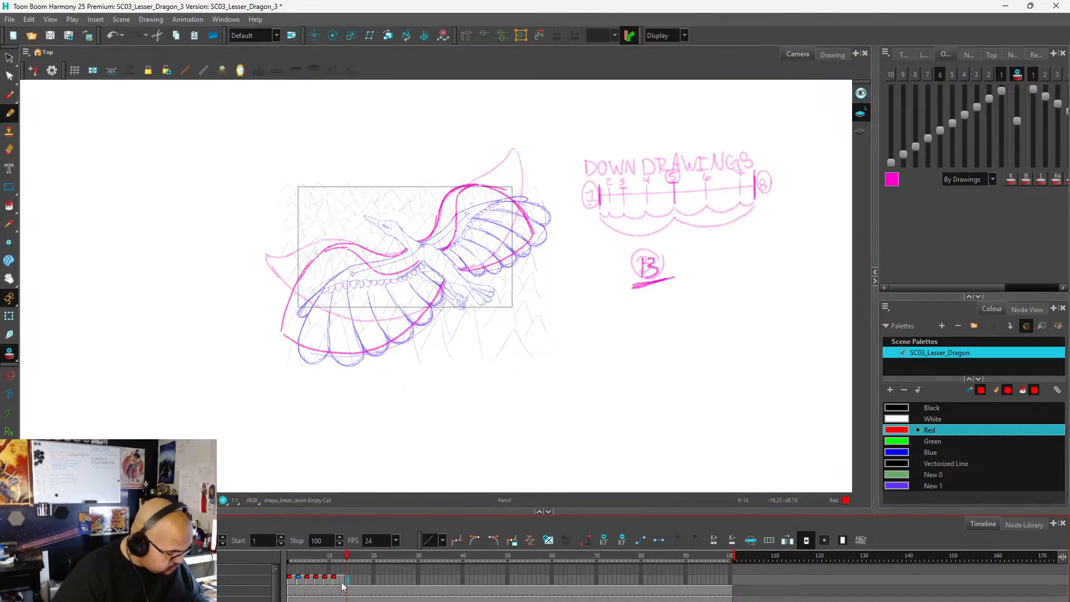
Extend the frame 13 drawing's exposure through frame 14 and return to frame 1.
{"action": "left_click", "coordinate": [342, 580]}
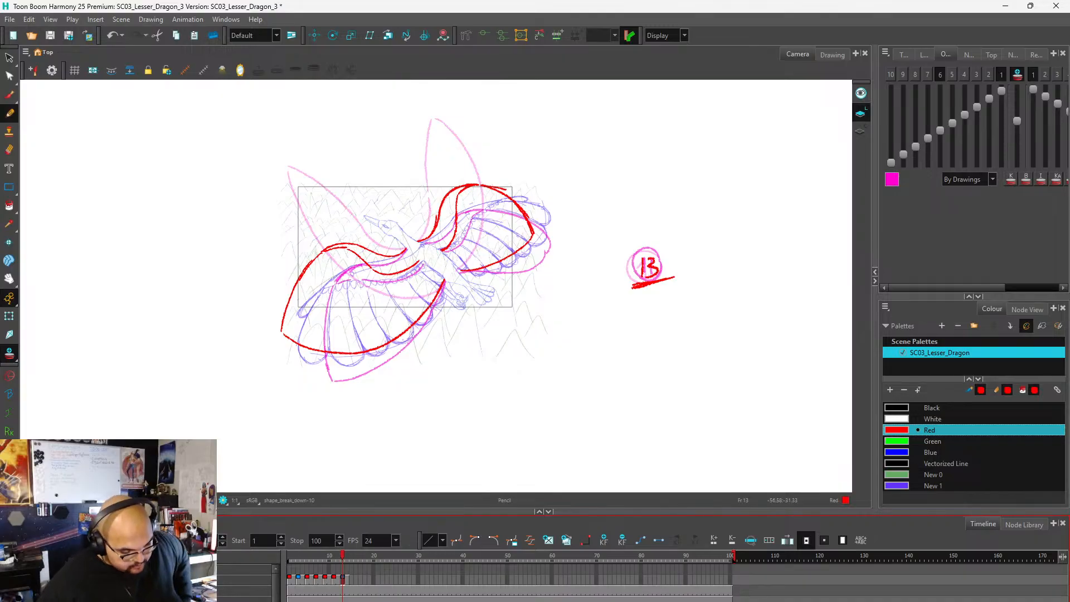
{"action": "left_click", "coordinate": [319, 557]}
{"action": "mouse_move", "coordinate": [318, 557]}
{"action": "left_mouse_down"}
{"action": "mouse_move", "coordinate": [298, 571]}
{"action": "mouse_move", "coordinate": [354, 575]}
{"action": "mouse_move", "coordinate": [279, 587]}
{"action": "left_mouse_up"}
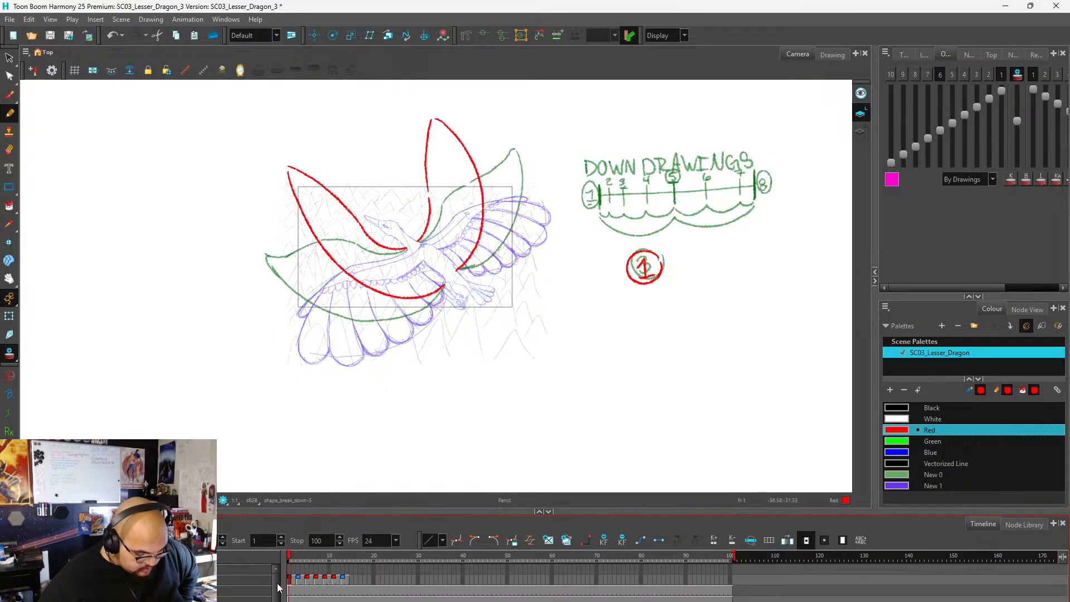
Create a cycle from the drawings on frames 1 to 14, repeating them through frame 56.
{"action": "left_click_drag", "start_coordinate": [346, 583], "coordinate": [291, 580]}
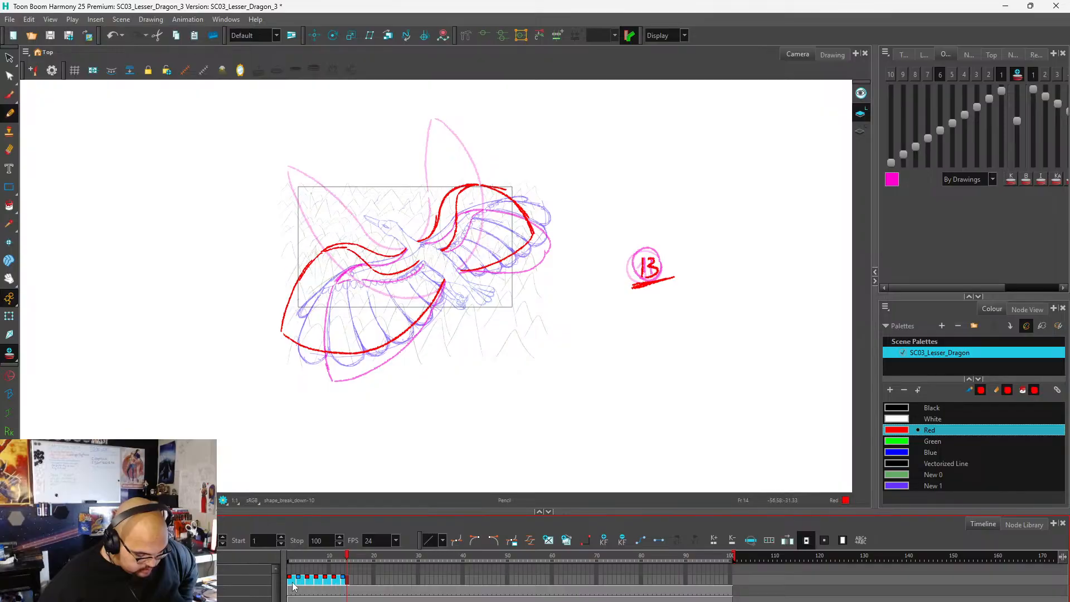
{"action": "right_click", "coordinate": [296, 580]}
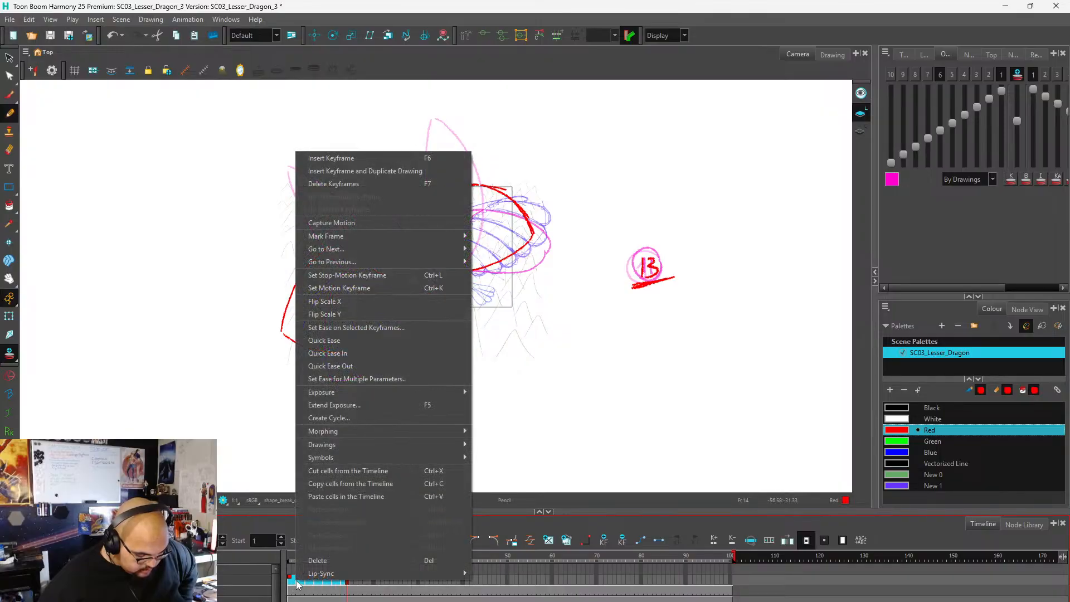
{"action": "left_click", "coordinate": [344, 419]}
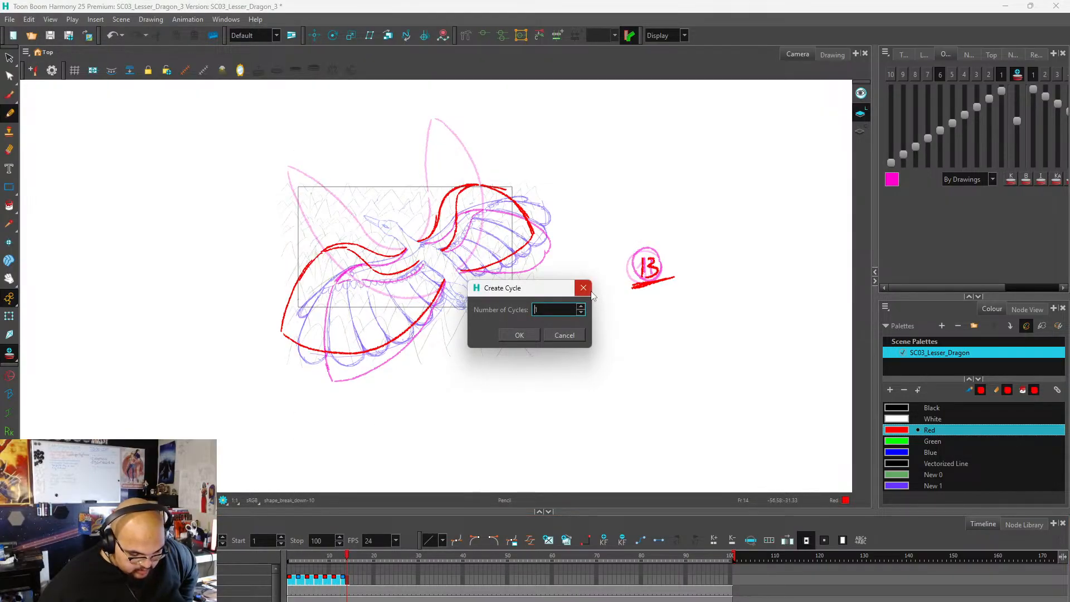
{"action": "left_click", "coordinate": [582, 306]}
{"action": "left_click", "coordinate": [582, 306]}
{"action": "left_click", "coordinate": [582, 307]}
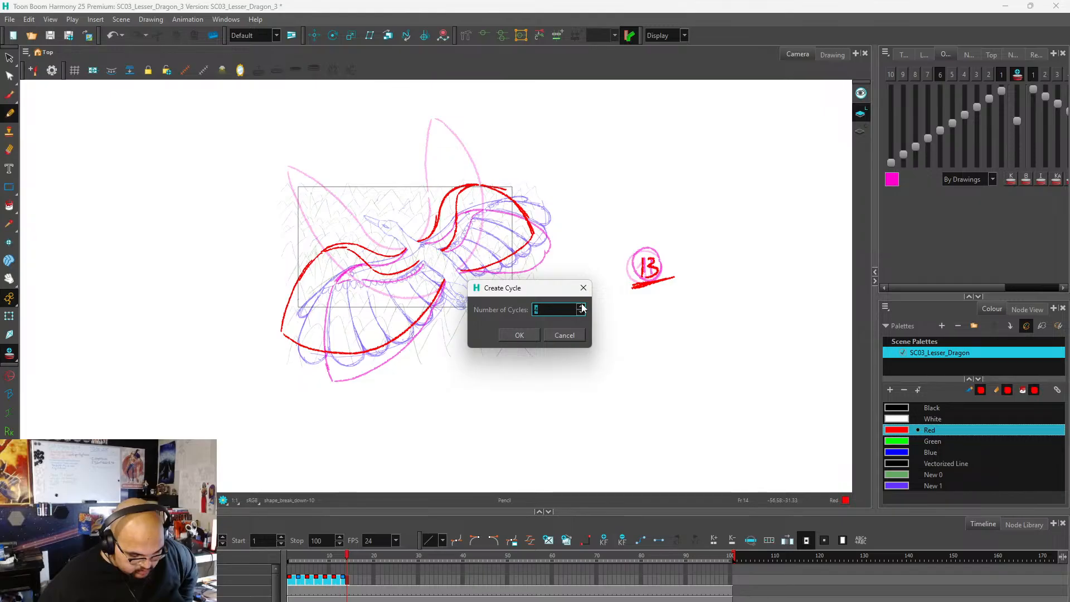
{"action": "left_click", "coordinate": [519, 335]}
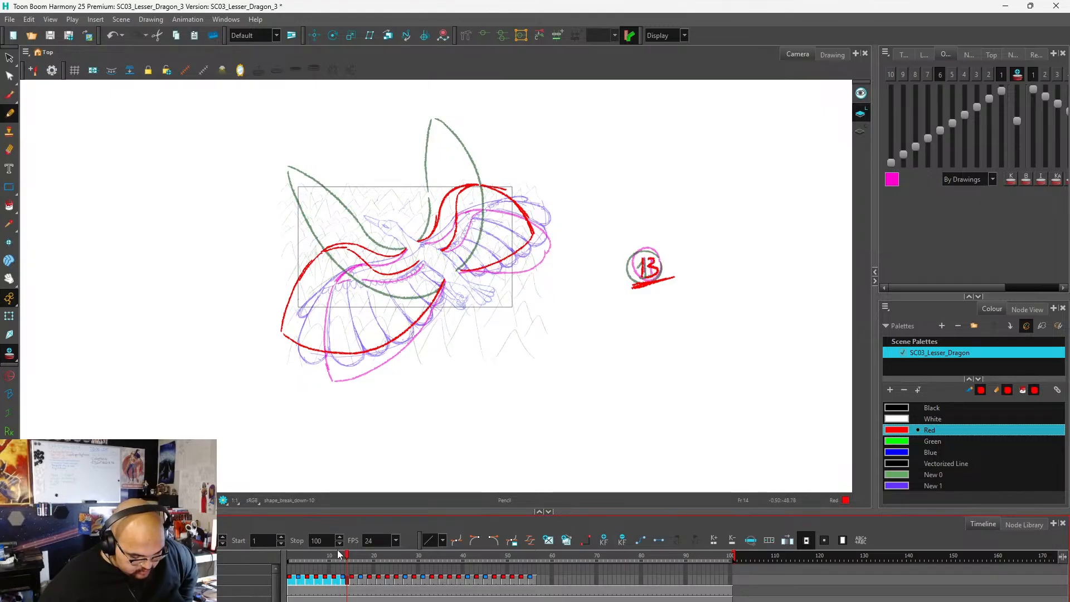
Play the repeated wing flap twice from frame 1 to review its motion.
{"action": "left_click_drag", "start_coordinate": [346, 556], "coordinate": [268, 566]}
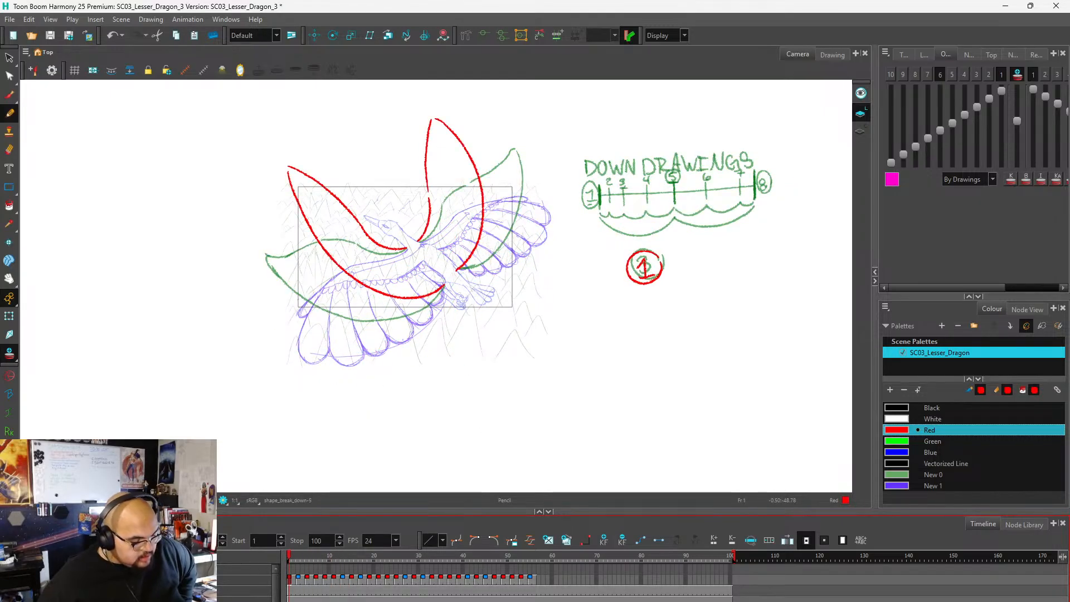
{"action": "key", "text": "Return"}
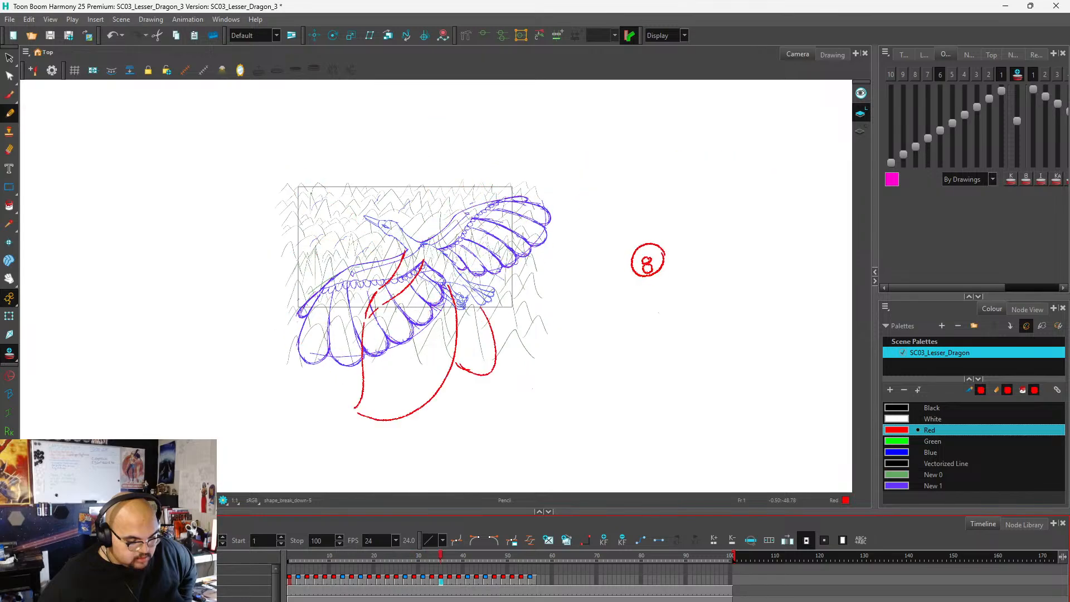
{"action": "key", "text": "Return"}
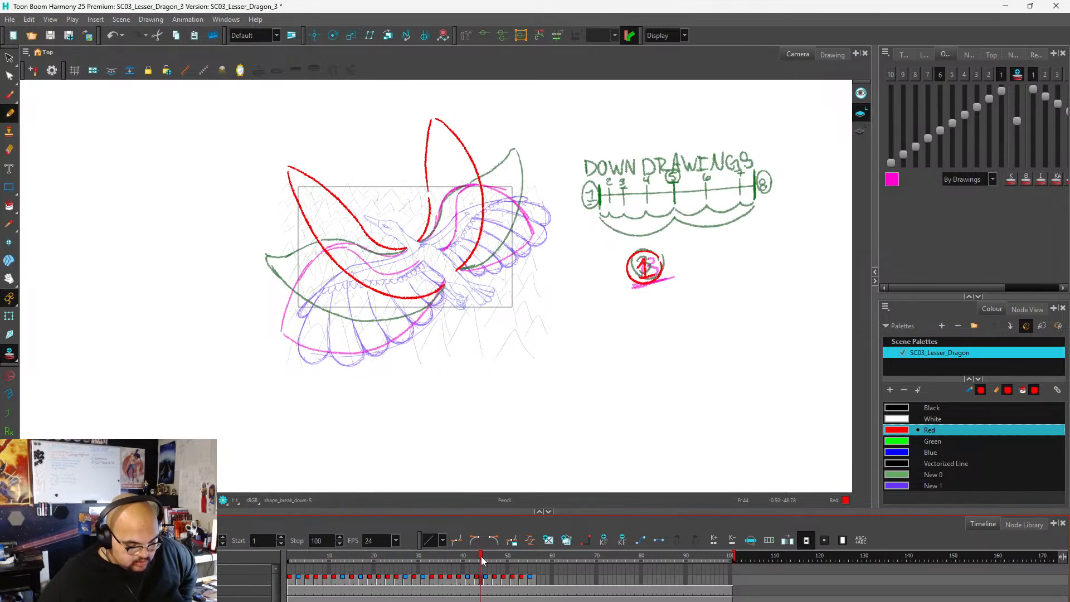
{"action": "left_click_drag", "start_coordinate": [482, 558], "coordinate": [249, 573]}
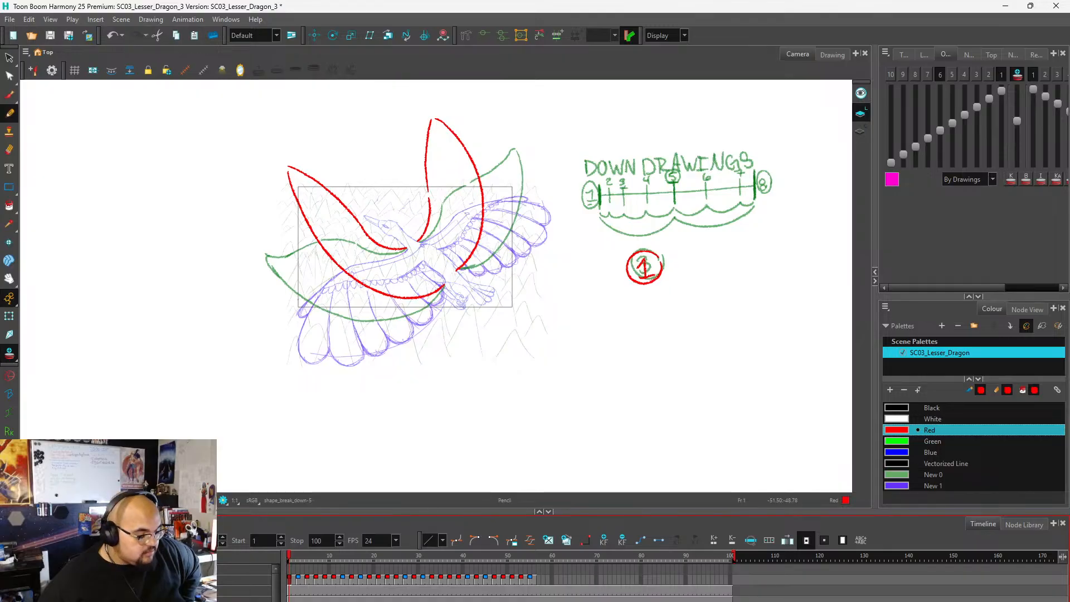
{"action": "key", "text": "Return"}
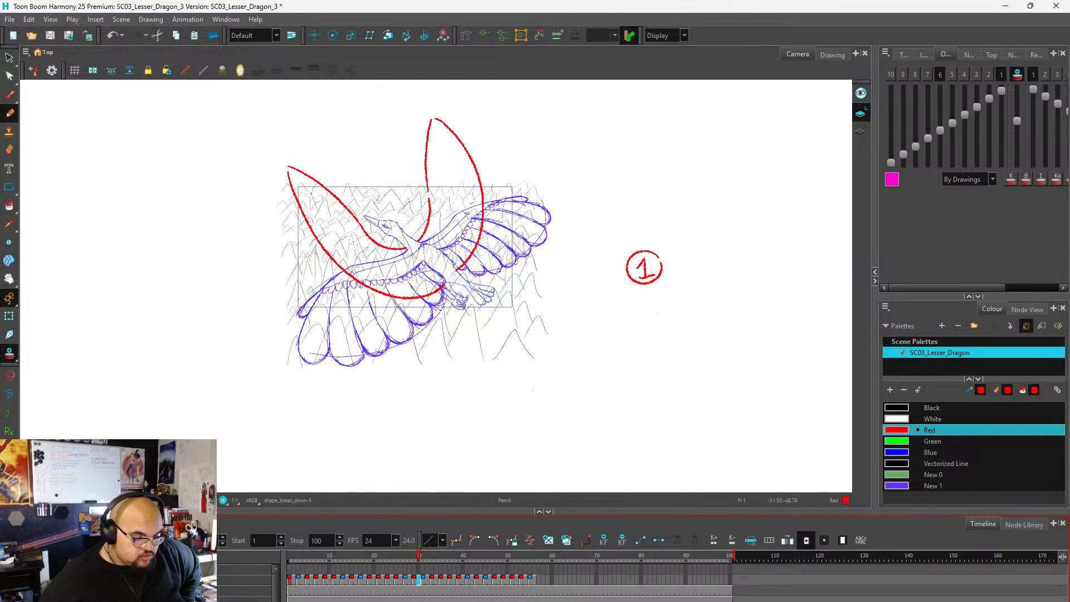
{"action": "key", "text": "Return"}
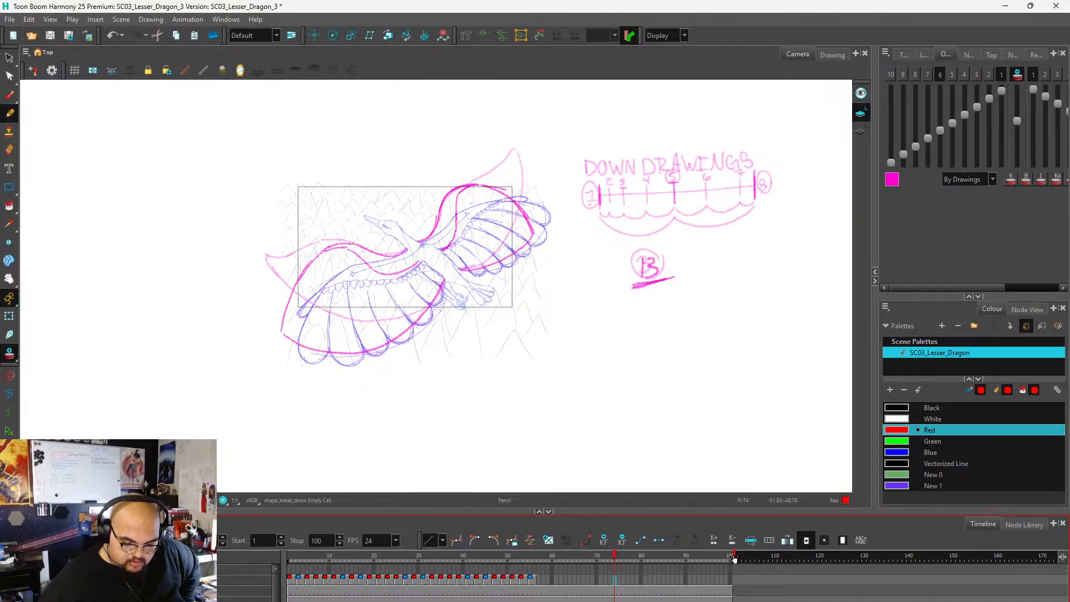
Set the playback stop frame to 56, the end of the repeated drawings, and play the wing-flap loop.
{"action": "left_click", "coordinate": [539, 559]}
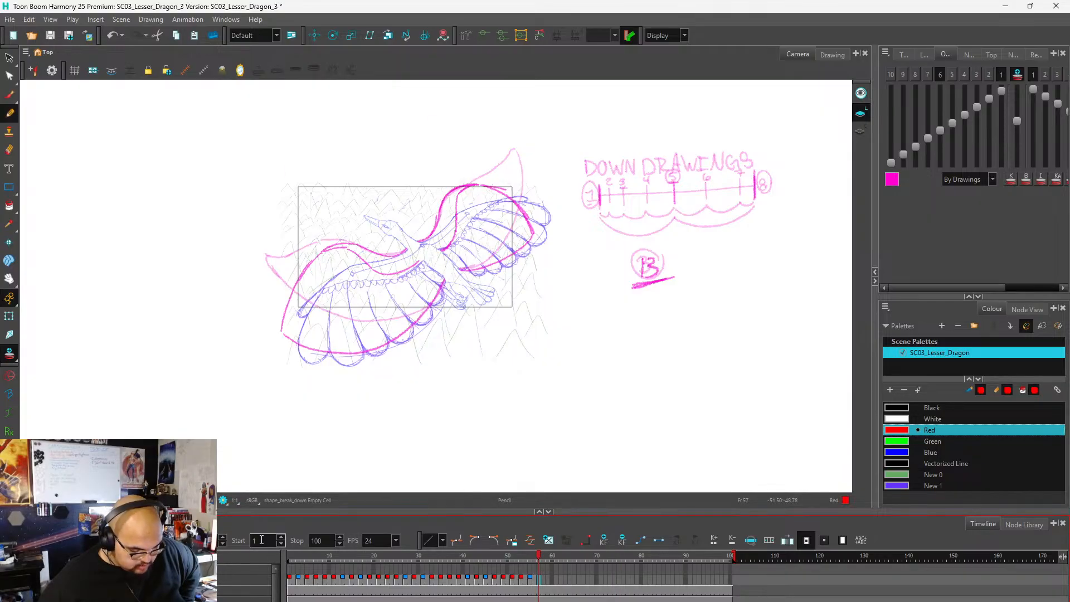
{"action": "left_click", "coordinate": [296, 544]}
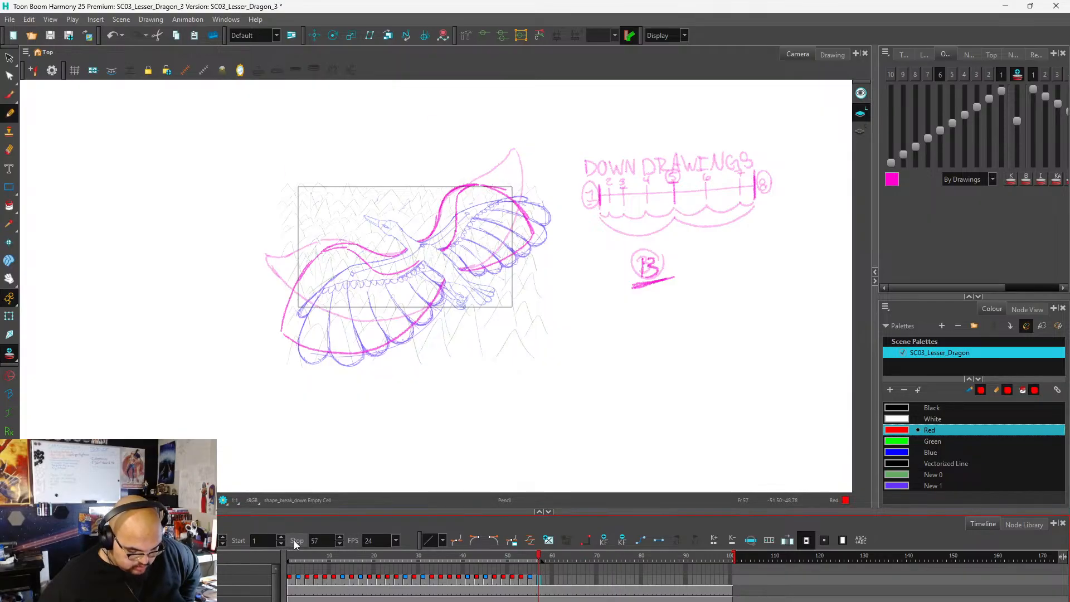
{"action": "left_click", "coordinate": [534, 559]}
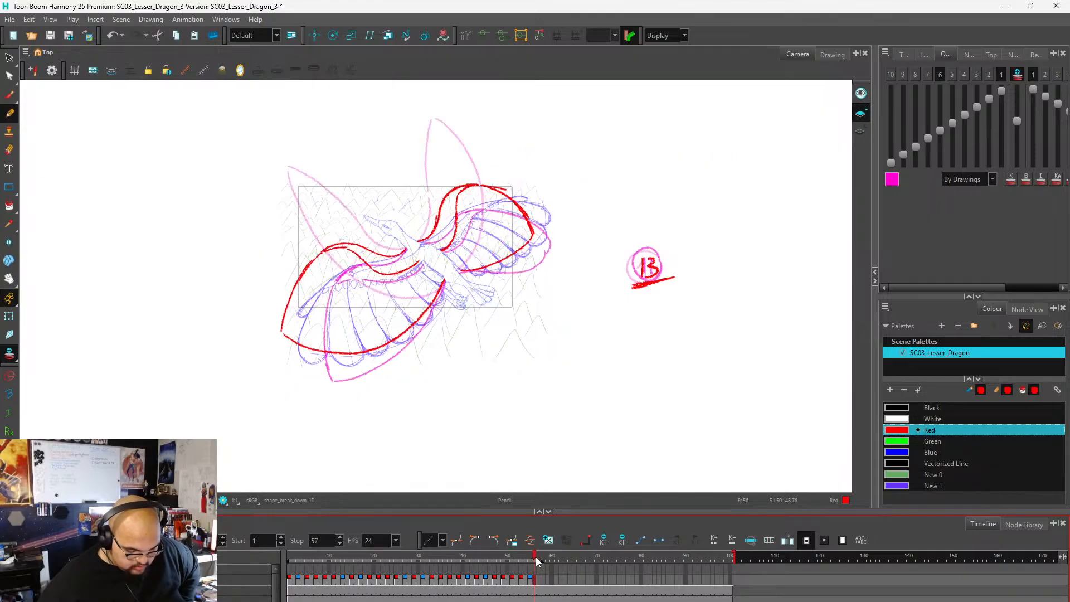
{"action": "left_click", "coordinate": [296, 540]}
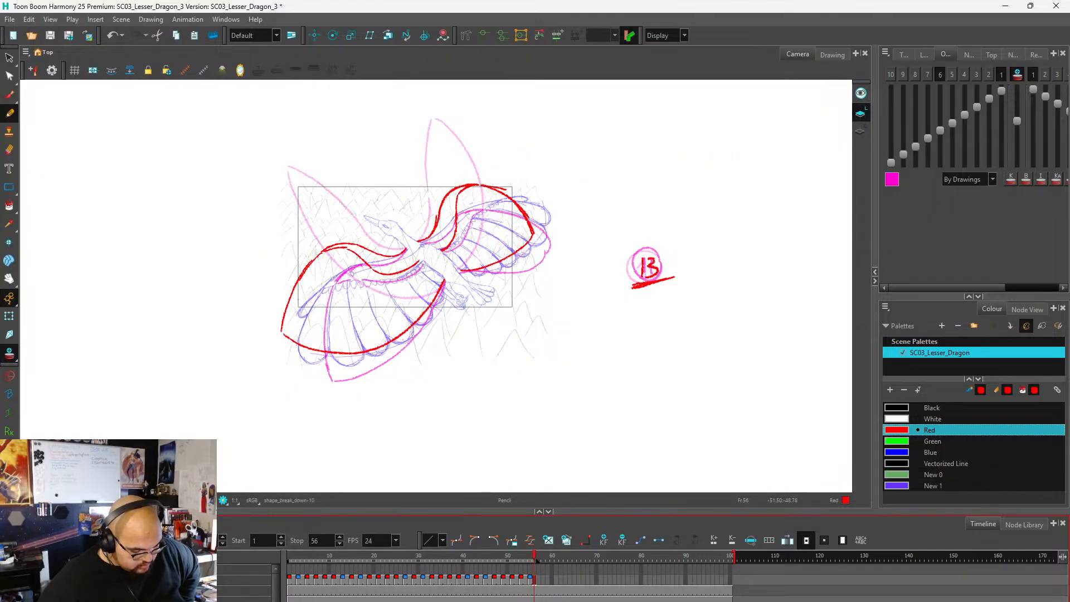
{"action": "key", "text": "Return"}
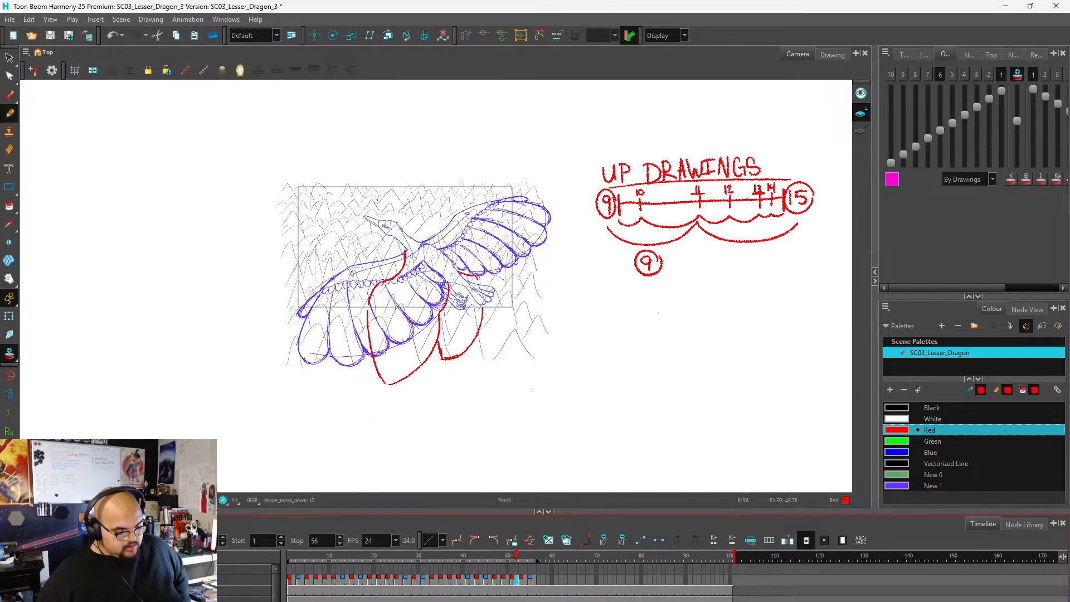
Return to the start of the scene and undo the playback range change and the wing-flap cycle.
{"action": "left_click", "coordinate": [327, 557]}
{"action": "left_click_drag", "start_coordinate": [327, 556], "coordinate": [290, 553]}
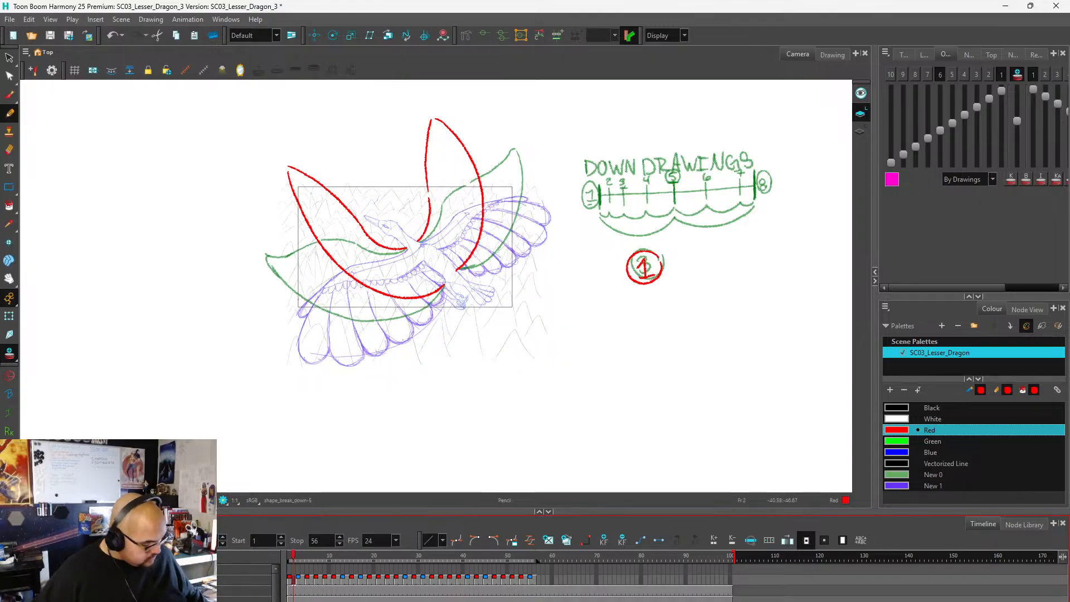
{"action": "key", "text": "ctrl+s"}
{"action": "key", "text": "ctrl+z"}
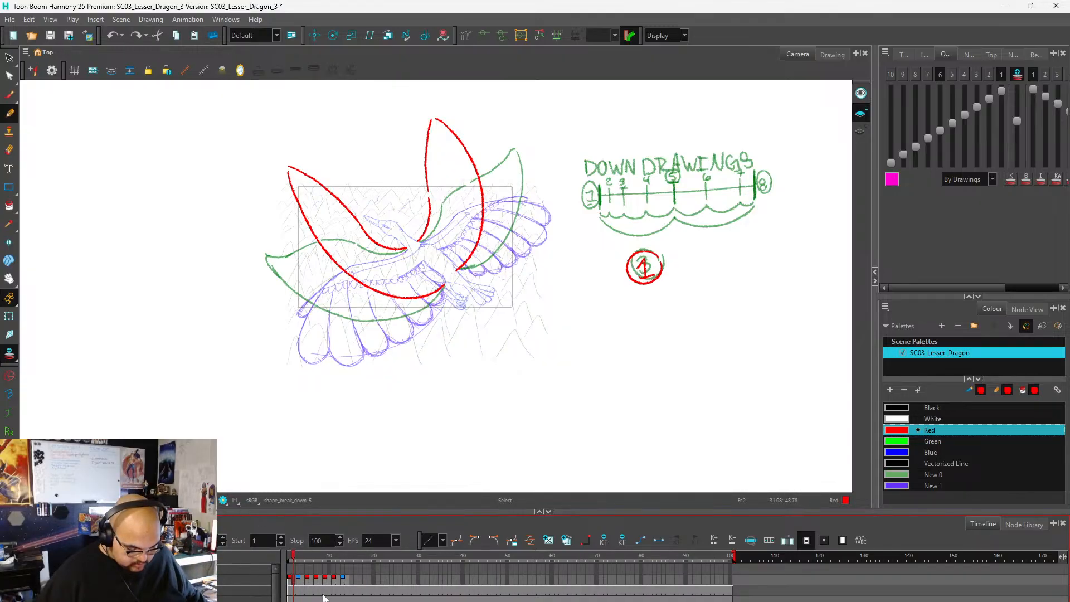
On frame 11, redraw the near wing's arm in red with a deeper S-curve on both edges and erase the old arm lines.
{"action": "left_click_drag", "start_coordinate": [287, 559], "coordinate": [329, 564]}
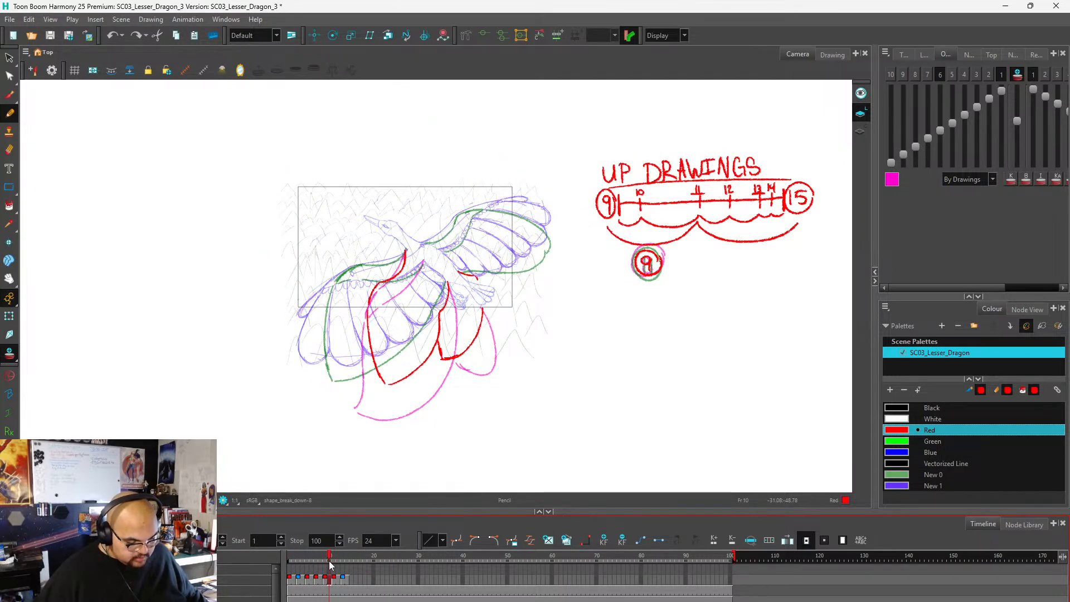
{"action": "mouse_move", "coordinate": [329, 565]}
{"action": "left_mouse_down"}
{"action": "mouse_move", "coordinate": [310, 566]}
{"action": "mouse_move", "coordinate": [334, 568]}
{"action": "left_mouse_up"}
{"action": "scroll", "coordinate": [386, 307], "scroll_direction": "up", "scroll_amount": 2}
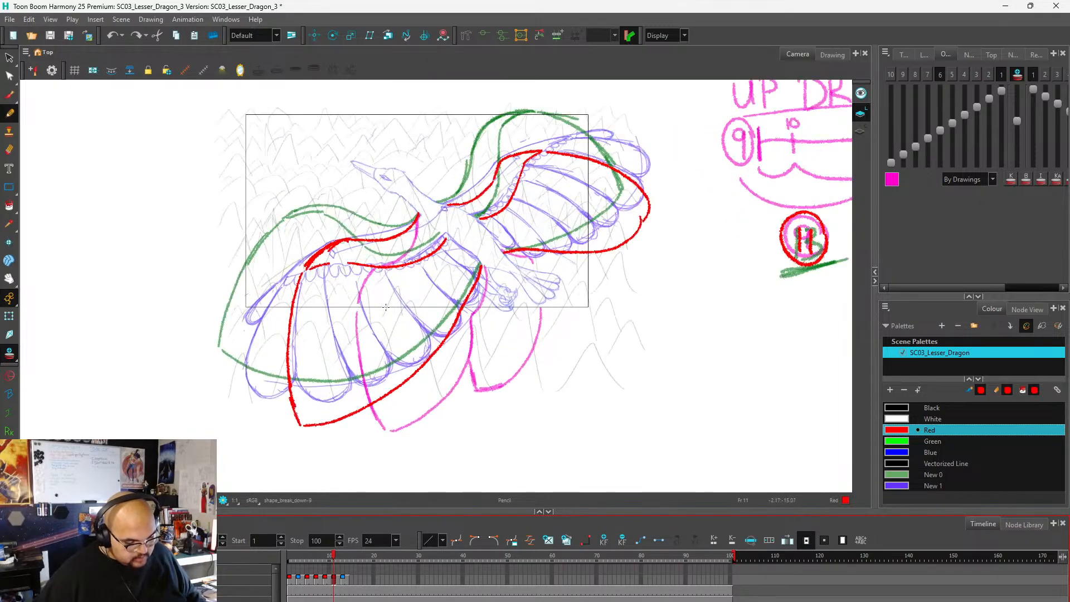
{"action": "scroll", "coordinate": [386, 306], "scroll_direction": "down", "scroll_amount": 1}
{"action": "scroll", "coordinate": [470, 194], "scroll_direction": "up", "scroll_amount": 2}
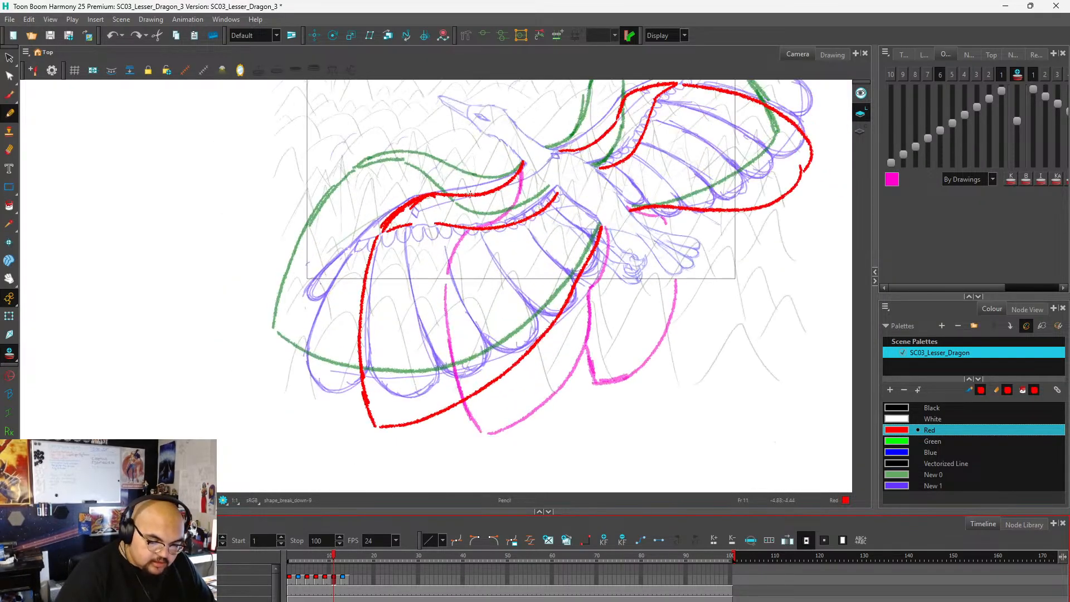
{"action": "mouse_move", "coordinate": [522, 164]}
{"action": "left_mouse_down"}
{"action": "mouse_move", "coordinate": [479, 201]}
{"action": "mouse_move", "coordinate": [430, 188]}
{"action": "mouse_move", "coordinate": [408, 225]}
{"action": "left_mouse_up"}
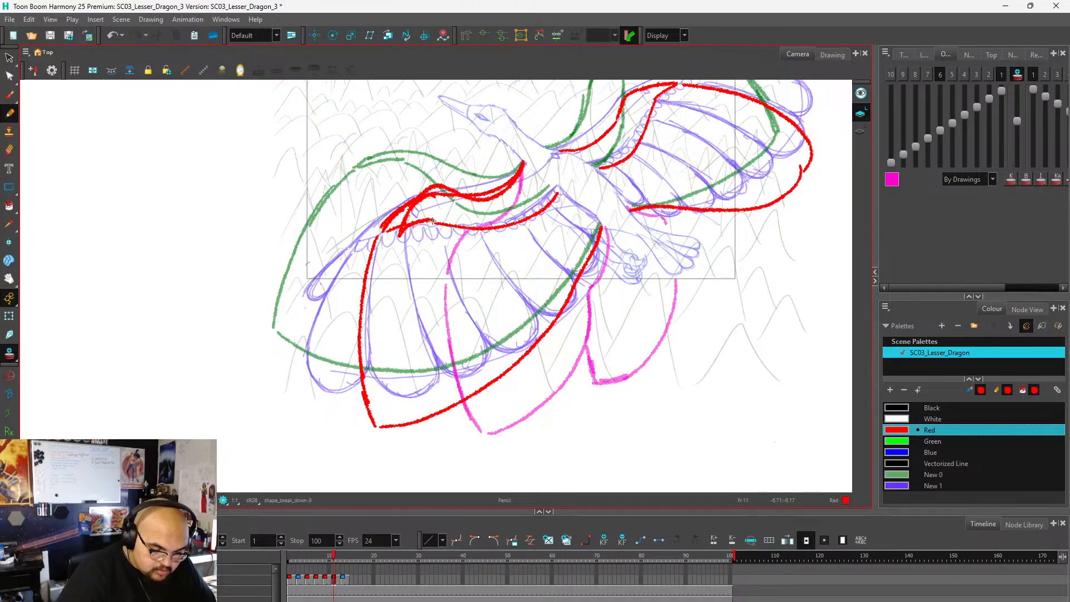
{"action": "mouse_move", "coordinate": [433, 221]}
{"action": "left_mouse_down"}
{"action": "mouse_move", "coordinate": [508, 235]}
{"action": "mouse_move", "coordinate": [559, 190]}
{"action": "left_mouse_up"}
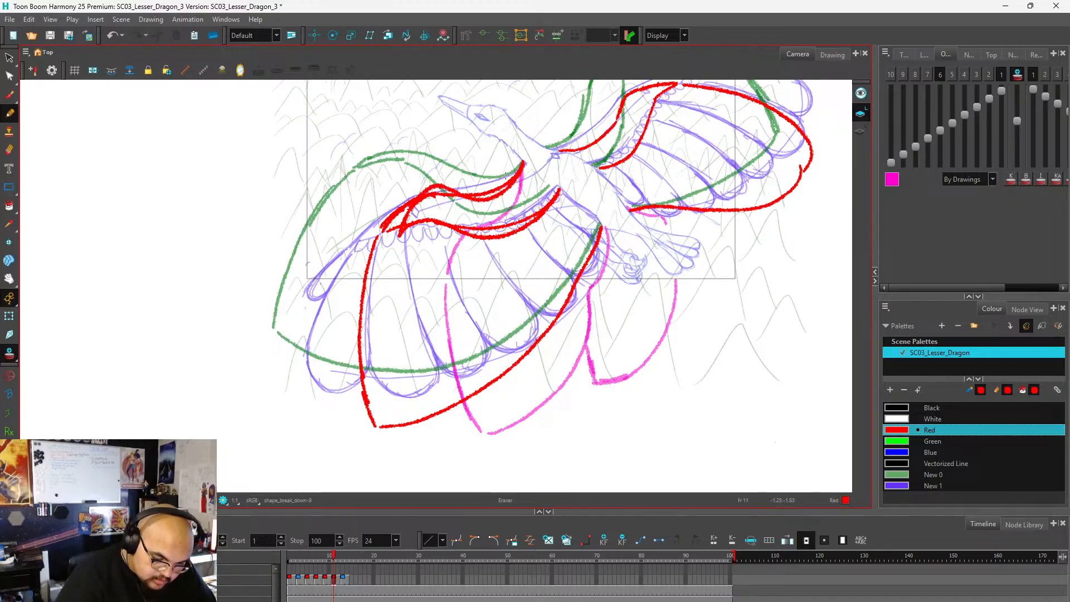
{"action": "left_click_drag", "start_coordinate": [509, 180], "coordinate": [446, 197]}
{"action": "mouse_move", "coordinate": [534, 201]}
{"action": "left_mouse_down"}
{"action": "mouse_move", "coordinate": [518, 221]}
{"action": "mouse_move", "coordinate": [461, 228]}
{"action": "left_mouse_up"}
Redraw the near wing's feather outline from the wrist to a lower tip and back to the body, removing the old outline.
{"action": "mouse_move", "coordinate": [398, 246]}
{"action": "left_mouse_down"}
{"action": "mouse_move", "coordinate": [393, 348]}
{"action": "mouse_move", "coordinate": [424, 450]}
{"action": "mouse_move", "coordinate": [472, 438]}
{"action": "mouse_move", "coordinate": [524, 402]}
{"action": "mouse_move", "coordinate": [566, 349]}
{"action": "mouse_move", "coordinate": [602, 238]}
{"action": "left_mouse_up"}
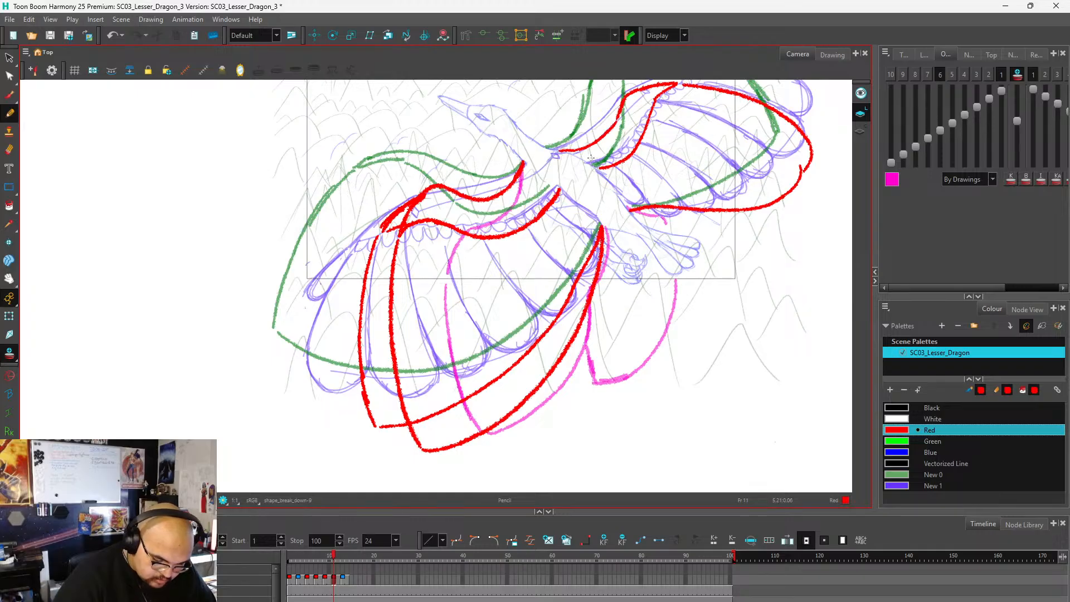
{"action": "mouse_move", "coordinate": [380, 239]}
{"action": "left_mouse_down"}
{"action": "mouse_move", "coordinate": [416, 180]}
{"action": "mouse_move", "coordinate": [394, 228]}
{"action": "mouse_move", "coordinate": [409, 200]}
{"action": "mouse_move", "coordinate": [388, 214]}
{"action": "mouse_move", "coordinate": [390, 205]}
{"action": "mouse_move", "coordinate": [380, 230]}
{"action": "mouse_move", "coordinate": [355, 322]}
{"action": "mouse_move", "coordinate": [360, 383]}
{"action": "mouse_move", "coordinate": [407, 431]}
{"action": "left_mouse_up"}
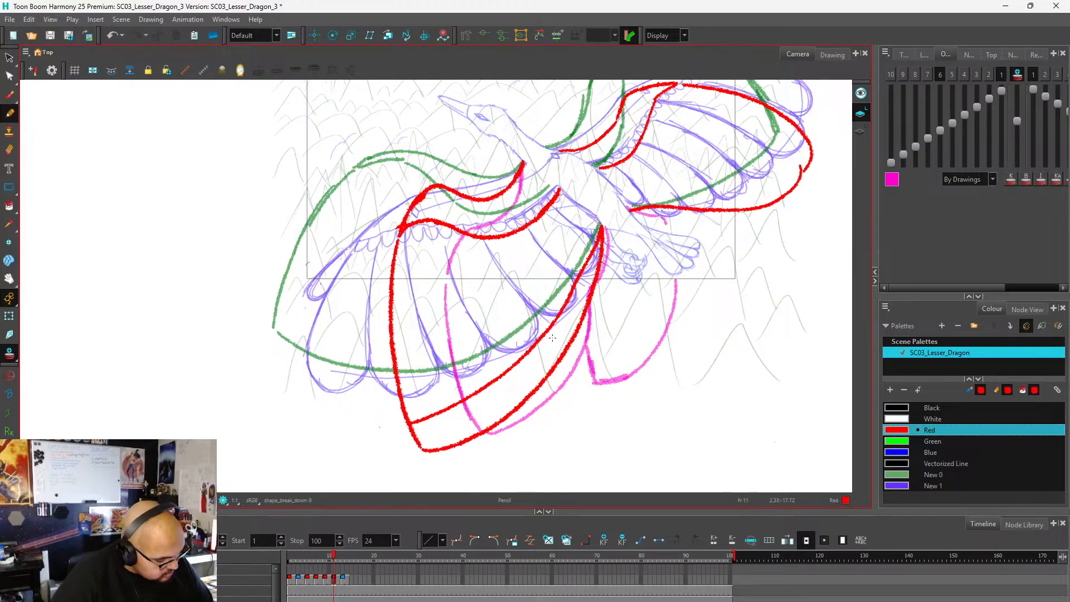
{"action": "left_click", "coordinate": [532, 348]}
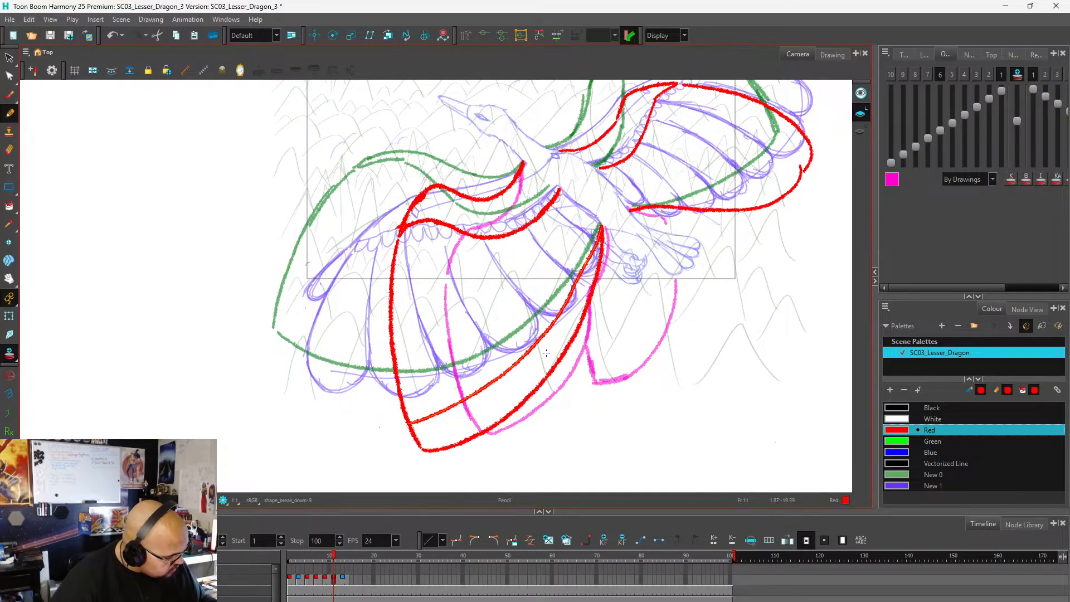
{"action": "key", "text": "Delete"}
Draw a red contour line lengthwise through the middle of the near wing's arm, from the body to the wrist.
{"action": "scroll", "coordinate": [393, 306], "scroll_direction": "down", "scroll_amount": 2}
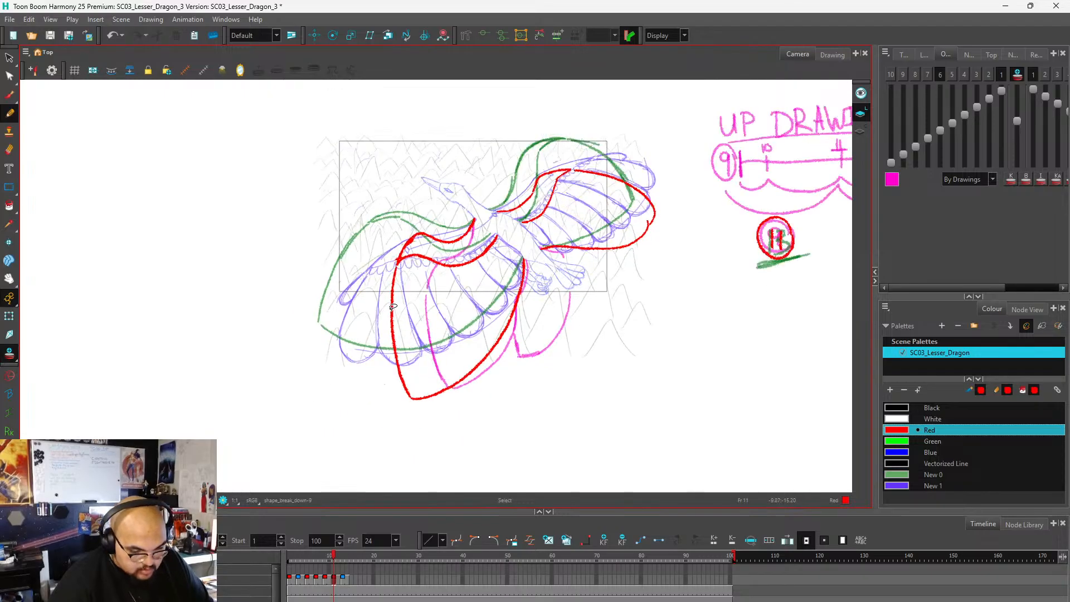
{"action": "scroll", "coordinate": [393, 306], "scroll_direction": "down", "scroll_amount": 2}
{"action": "scroll", "coordinate": [474, 267], "scroll_direction": "up", "scroll_amount": 4}
{"action": "scroll", "coordinate": [506, 253], "scroll_direction": "down", "scroll_amount": 1}
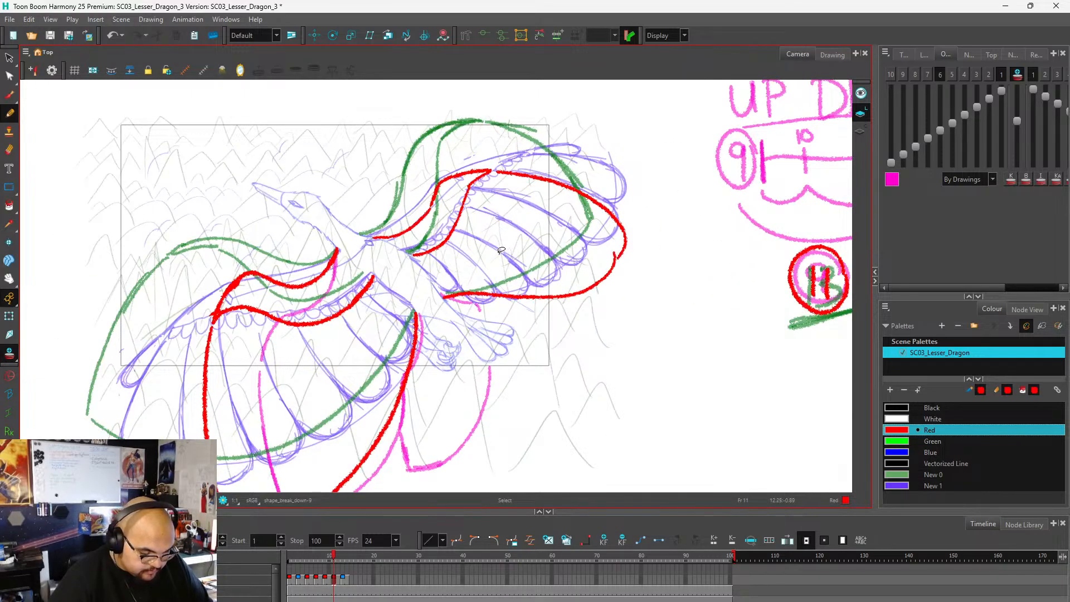
{"action": "scroll", "coordinate": [485, 266], "scroll_direction": "down", "scroll_amount": 2}
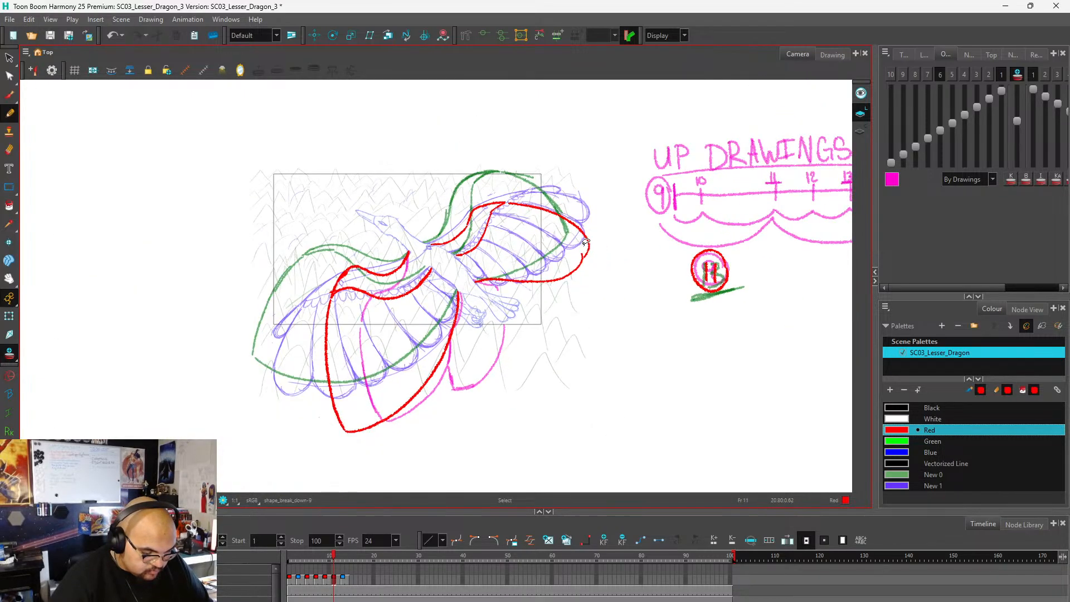
{"action": "scroll", "coordinate": [502, 251], "scroll_direction": "up", "scroll_amount": 6}
{"action": "mouse_move", "coordinate": [595, 219]}
{"action": "left_mouse_down"}
{"action": "mouse_move", "coordinate": [583, 243]}
{"action": "mouse_move", "coordinate": [546, 273]}
{"action": "mouse_move", "coordinate": [477, 284]}
{"action": "mouse_move", "coordinate": [397, 257]}
{"action": "mouse_move", "coordinate": [350, 273]}
{"action": "mouse_move", "coordinate": [321, 305]}
{"action": "left_mouse_up"}
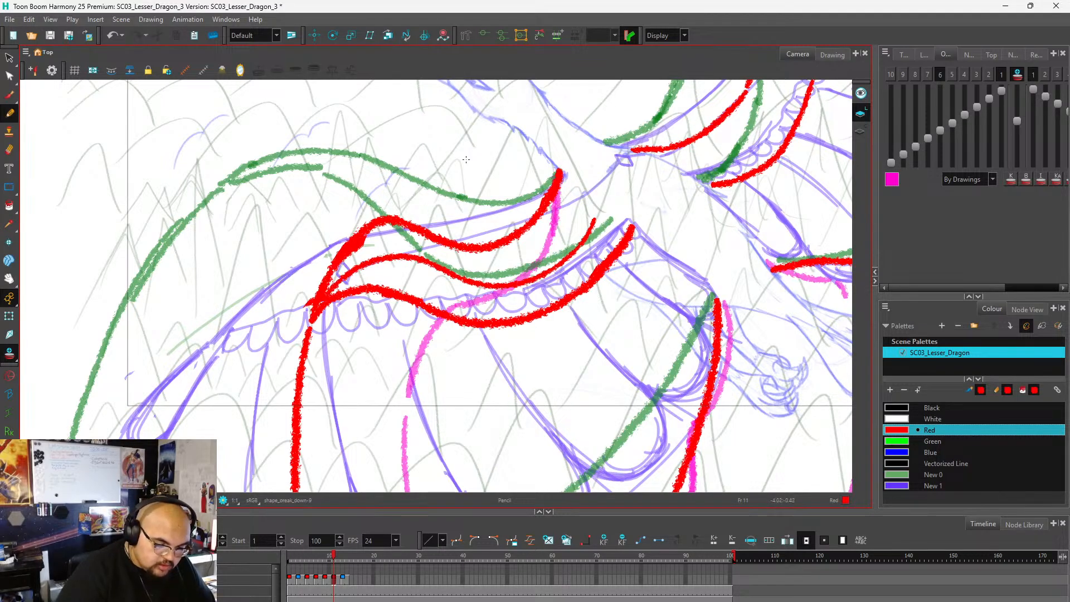
Add five curved cross-contour lines across the near wing's arm between its upper and lower edges.
{"action": "left_click_drag", "start_coordinate": [382, 223], "coordinate": [367, 284]}
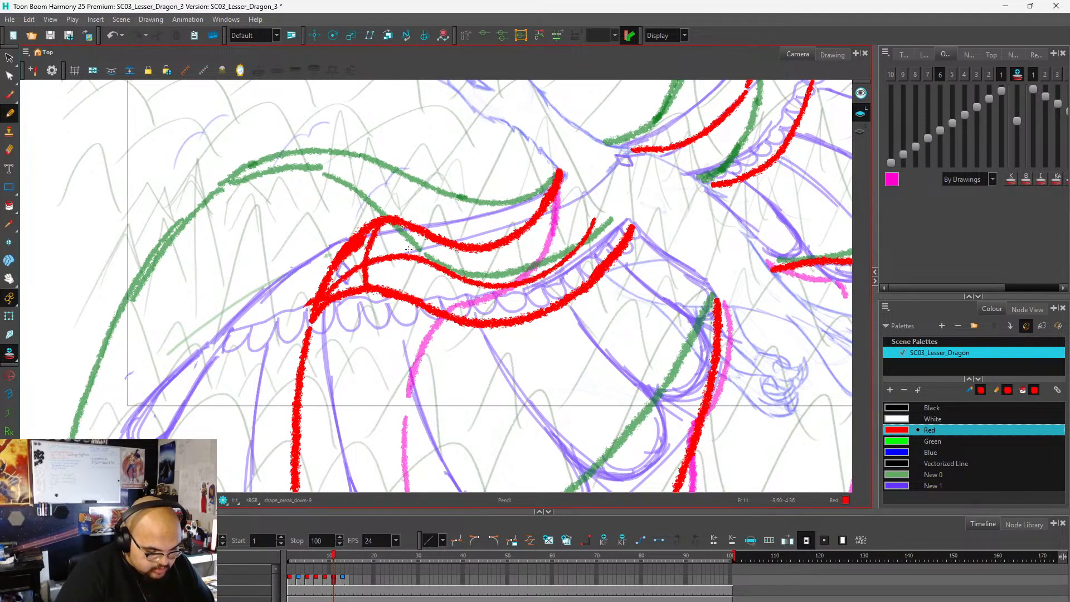
{"action": "left_click_drag", "start_coordinate": [420, 231], "coordinate": [411, 299]}
{"action": "left_click_drag", "start_coordinate": [497, 253], "coordinate": [511, 321]}
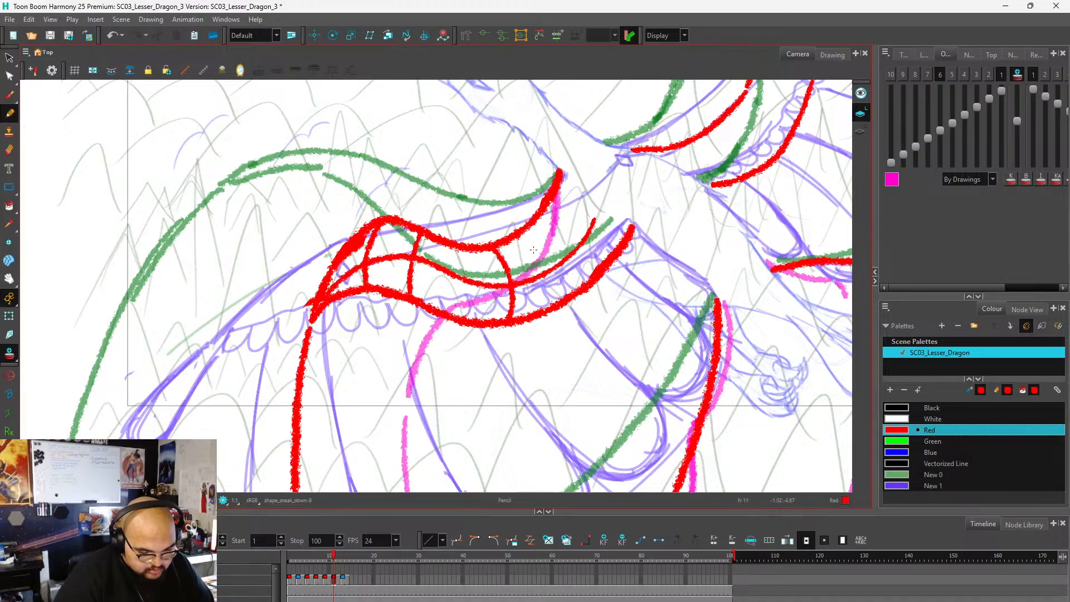
{"action": "left_click_drag", "start_coordinate": [538, 218], "coordinate": [555, 308]}
{"action": "left_click_drag", "start_coordinate": [459, 245], "coordinate": [456, 326]}
{"action": "scroll", "coordinate": [403, 308], "scroll_direction": "down", "scroll_amount": 5}
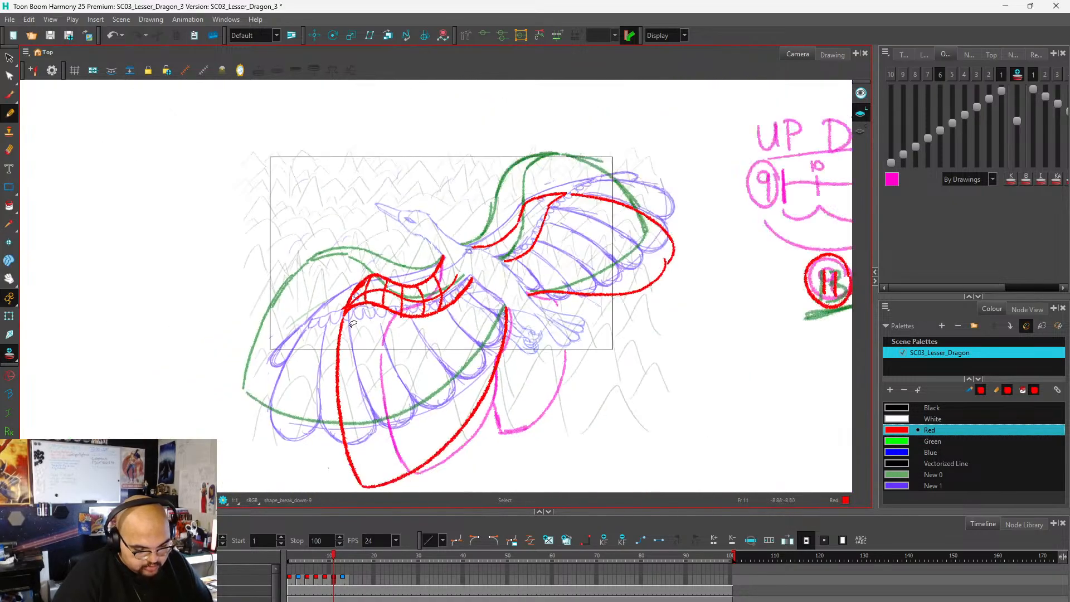
Undo the lengthwise line and the cross-contour lines drawn on the near wing's arm on frame 11.
{"action": "key", "text": "ctrl+z"}
{"action": "key", "text": "ctrl+z"}
{"action": "key", "text": "ctrl+z"}
{"action": "key", "text": "ctrl+z"}
{"action": "key", "text": "ctrl+z"}
{"action": "key", "text": "ctrl+z"}
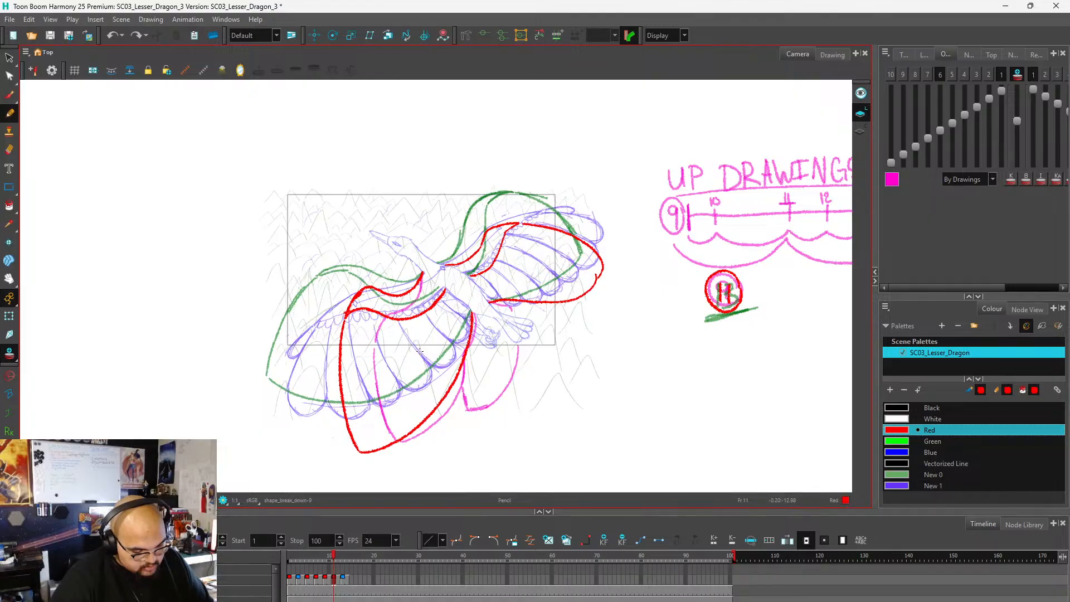
Try four curved cross-contour lines across the middle of the near wing's arm, and undo them.
{"action": "scroll", "coordinate": [390, 340], "scroll_direction": "up", "scroll_amount": 5}
{"action": "left_click_drag", "start_coordinate": [385, 177], "coordinate": [370, 246]}
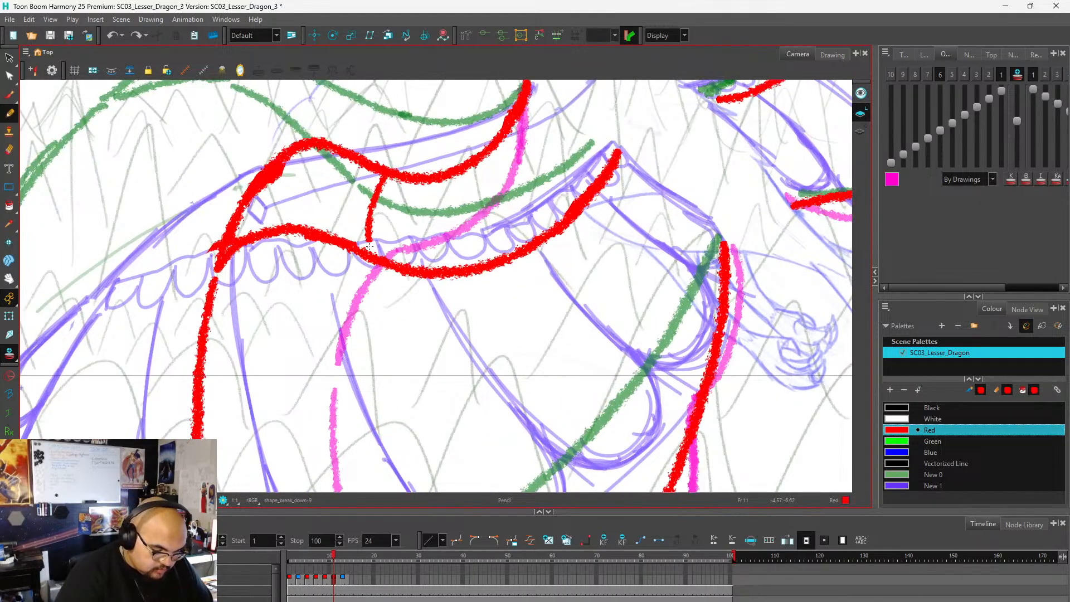
{"action": "mouse_move", "coordinate": [424, 177]}
{"action": "left_mouse_down"}
{"action": "mouse_move", "coordinate": [418, 232]}
{"action": "mouse_move", "coordinate": [459, 221]}
{"action": "mouse_move", "coordinate": [460, 267]}
{"action": "left_mouse_up"}
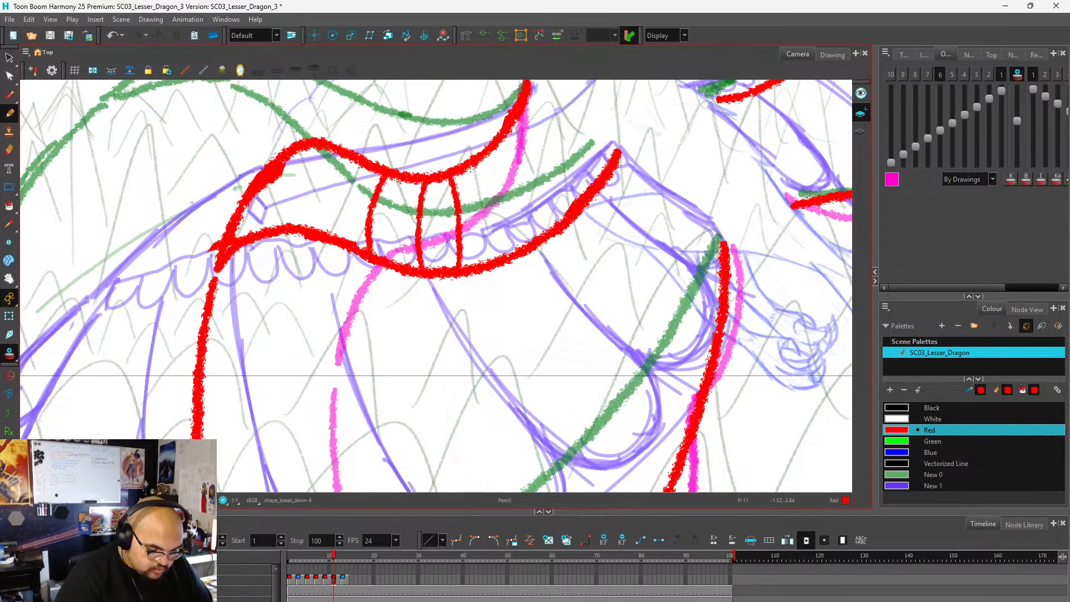
{"action": "left_click_drag", "start_coordinate": [473, 166], "coordinate": [480, 265]}
{"action": "scroll", "coordinate": [474, 245], "scroll_direction": "down", "scroll_amount": 5}
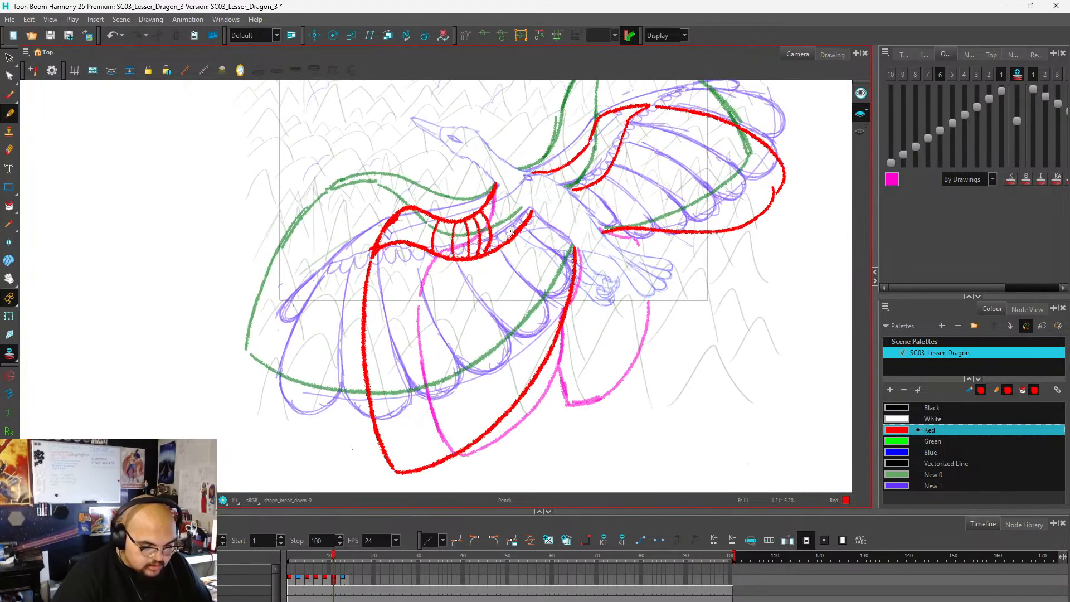
{"action": "key", "text": "ctrl+z"}
{"action": "key", "text": "ctrl+z"}
{"action": "key", "text": "ctrl+z"}
{"action": "key", "text": "ctrl+z"}
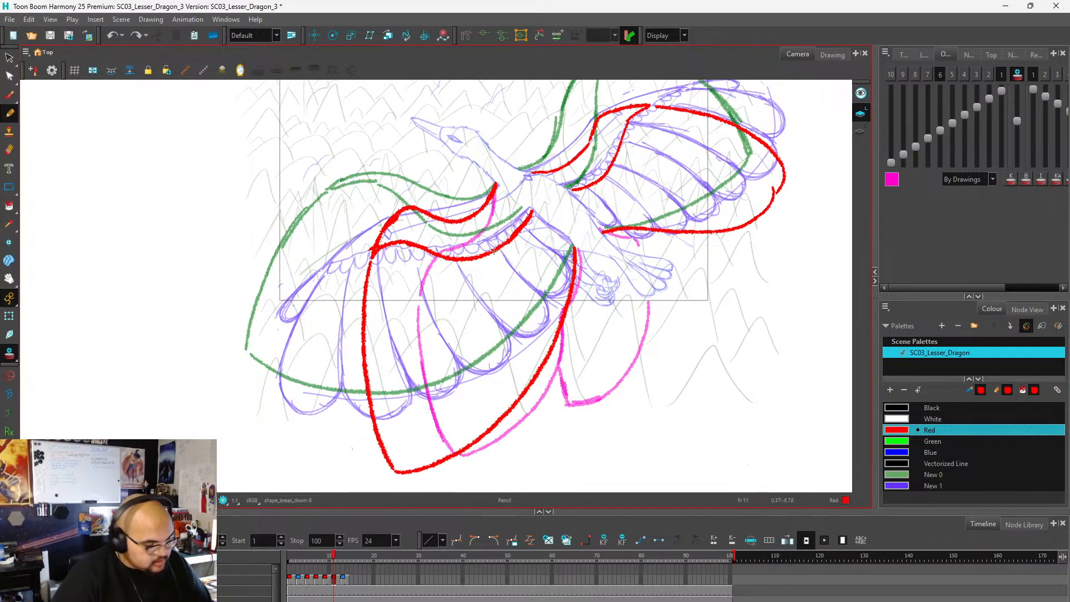
Redraw the far wing's arm in red on frame 11 with a steeper S-curve on both edges, rising to a rounded wrist.
{"action": "scroll", "coordinate": [377, 291], "scroll_direction": "down", "scroll_amount": 4}
{"action": "scroll", "coordinate": [525, 228], "scroll_direction": "up", "scroll_amount": 3}
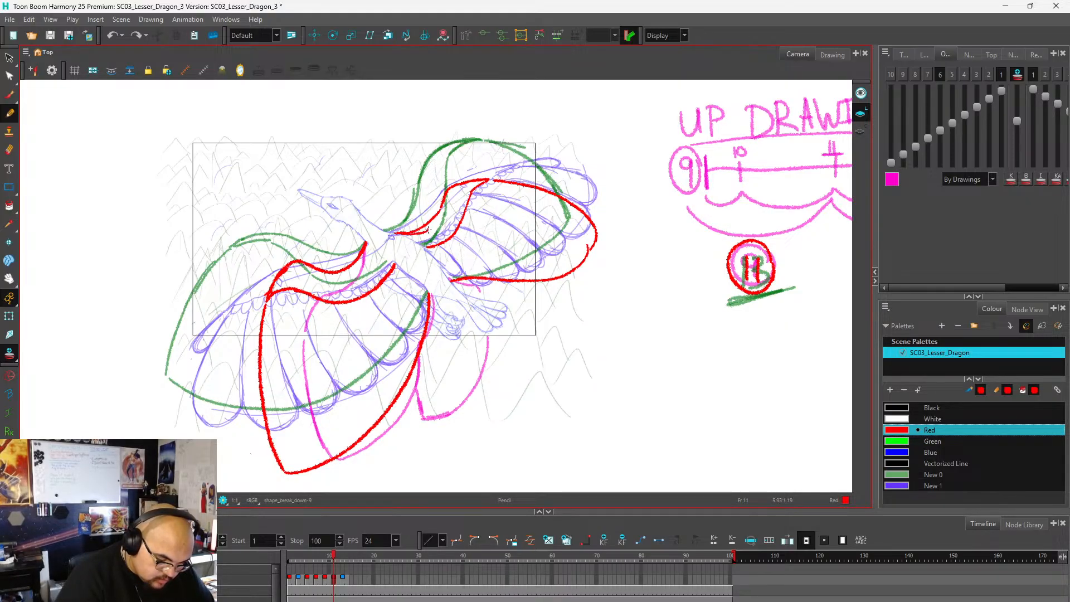
{"action": "left_click_drag", "start_coordinate": [438, 210], "coordinate": [440, 189]}
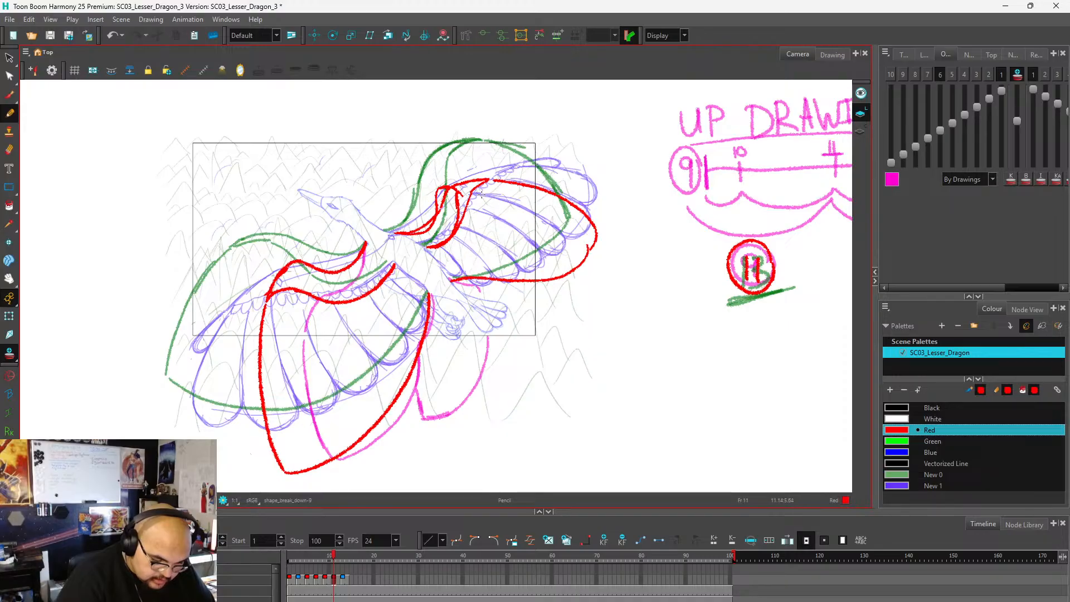
{"action": "key", "text": "ctrl+z"}
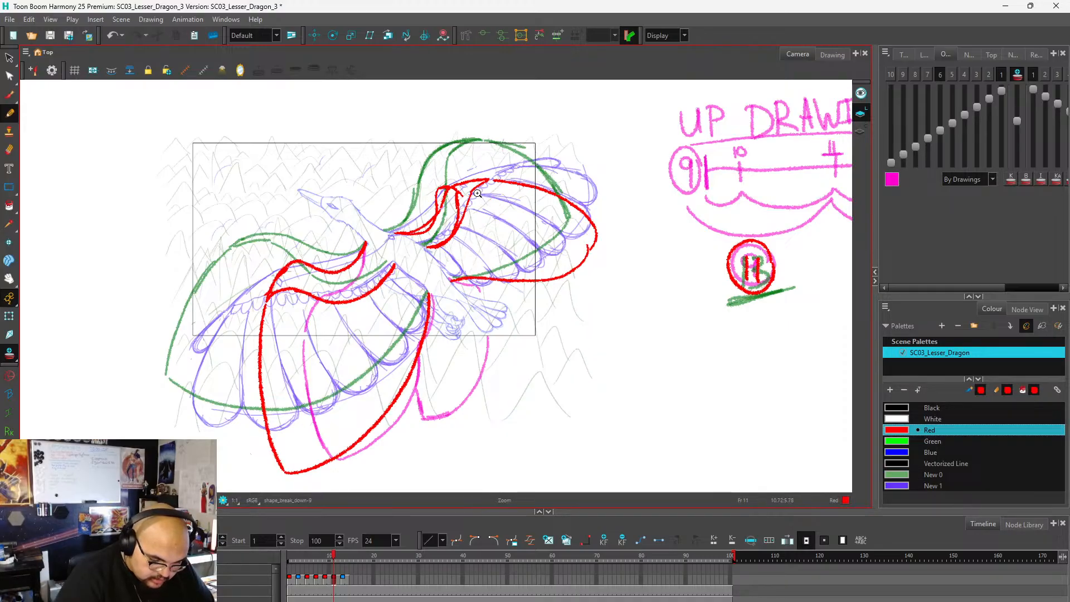
Redraw the far wing's feather outline from the wrist to a pointed lower tip and back to the body, and delete the old outer outline.
{"action": "left_click_drag", "start_coordinate": [484, 210], "coordinate": [516, 246]}
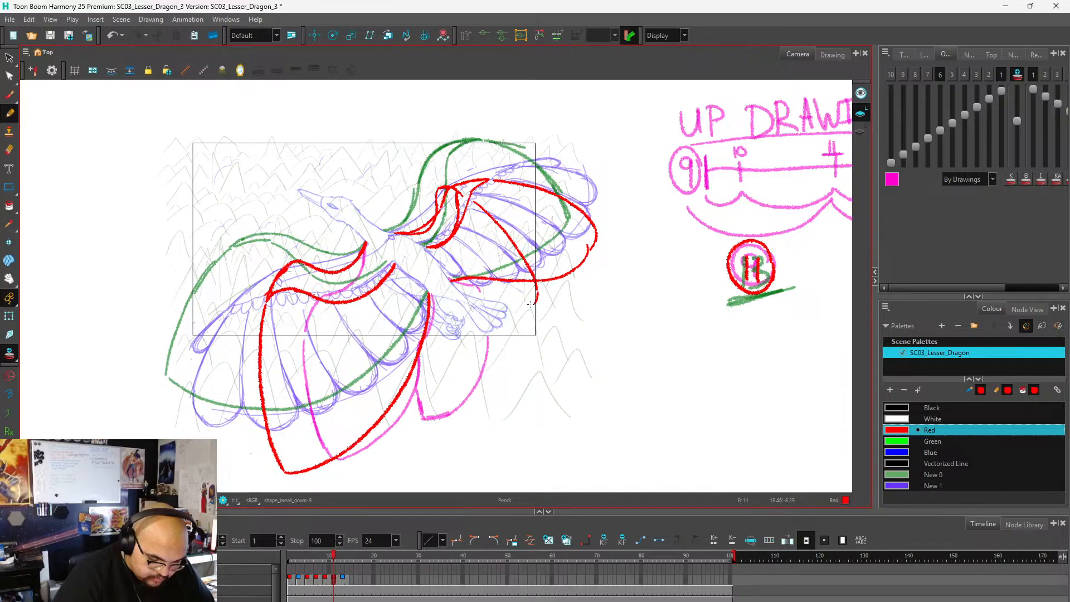
{"action": "left_click_drag", "start_coordinate": [537, 295], "coordinate": [453, 280]}
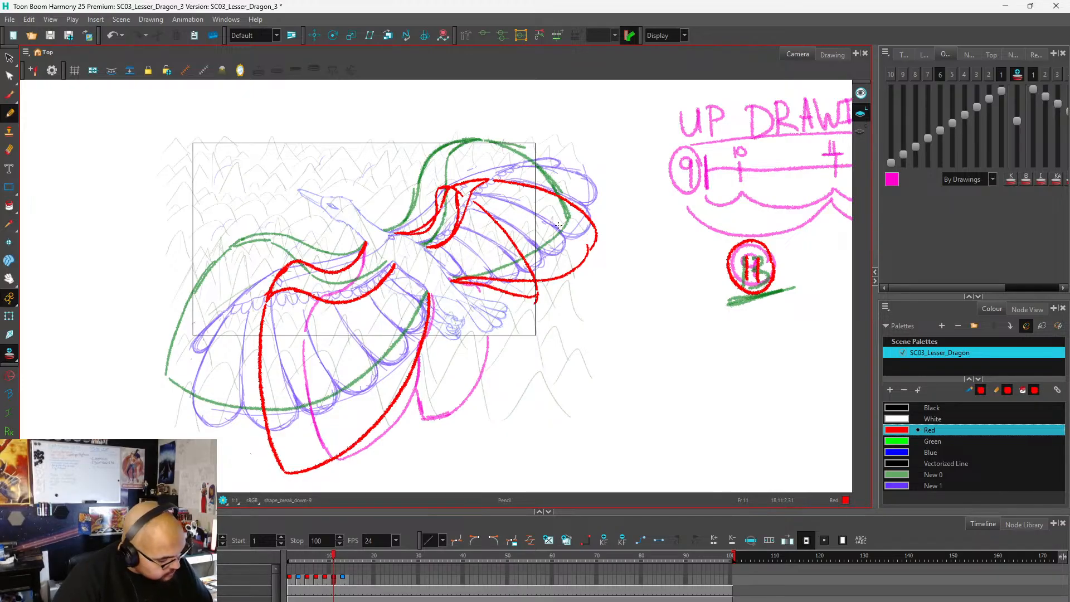
{"action": "left_click_drag", "start_coordinate": [602, 191], "coordinate": [584, 184]}
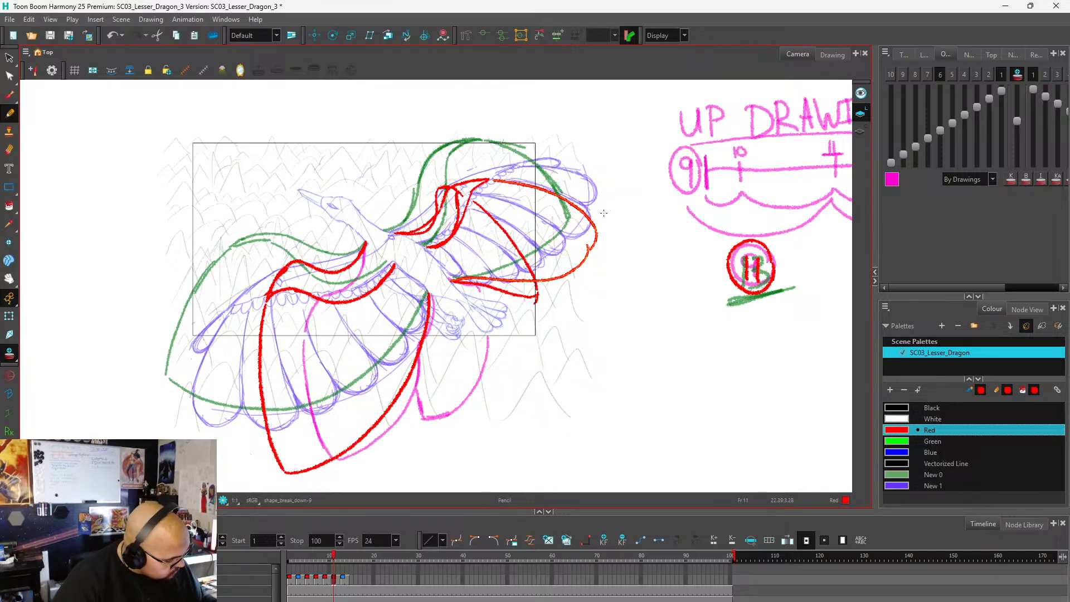
{"action": "key", "text": "Delete"}
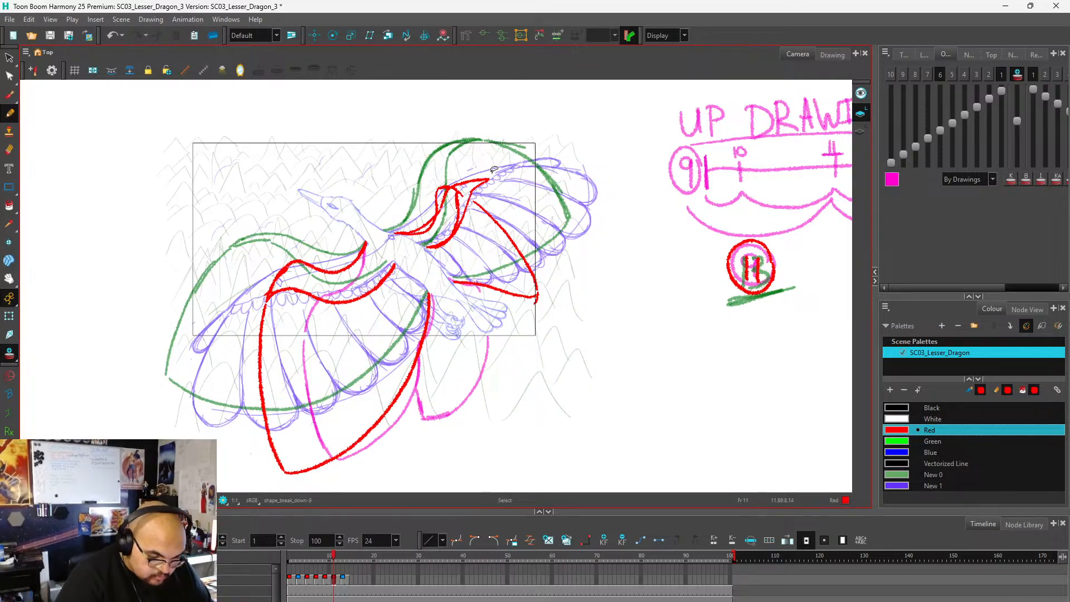
Remove the far wing's old arm and wrist lines so only the newly drawn S-curved arm remains.
{"action": "left_click_drag", "start_coordinate": [481, 162], "coordinate": [467, 173]}
{"action": "key", "text": "Delete"}
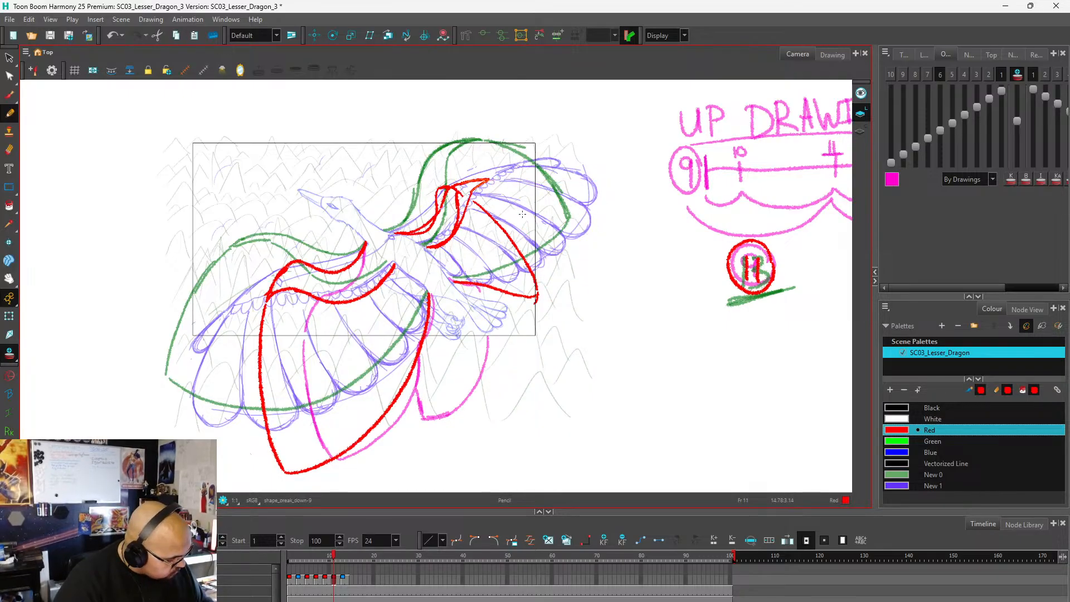
{"action": "key", "text": "Delete"}
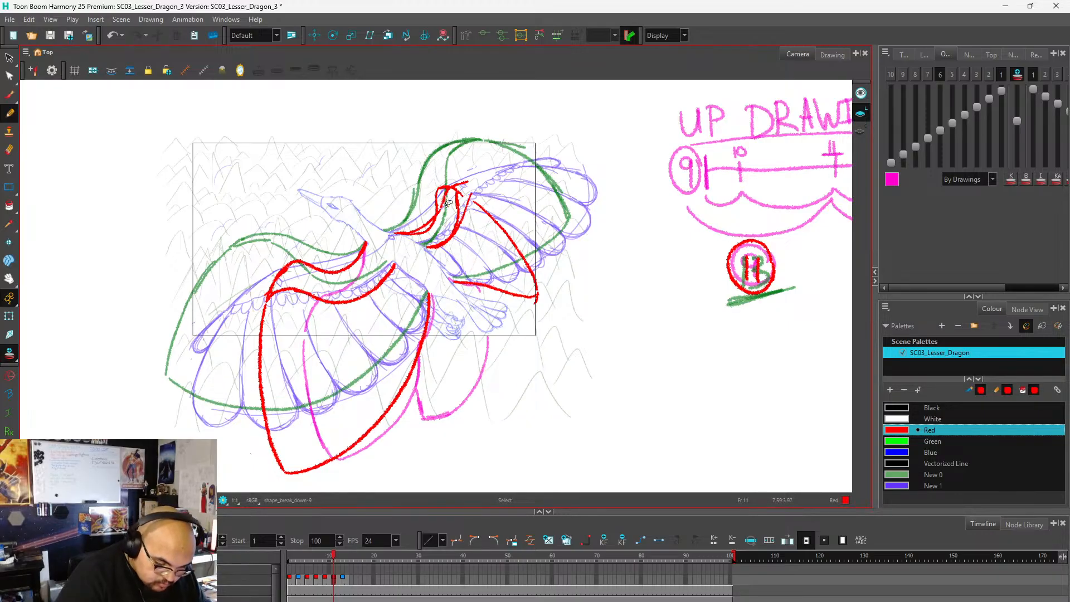
{"action": "left_click_drag", "start_coordinate": [449, 203], "coordinate": [471, 213]}
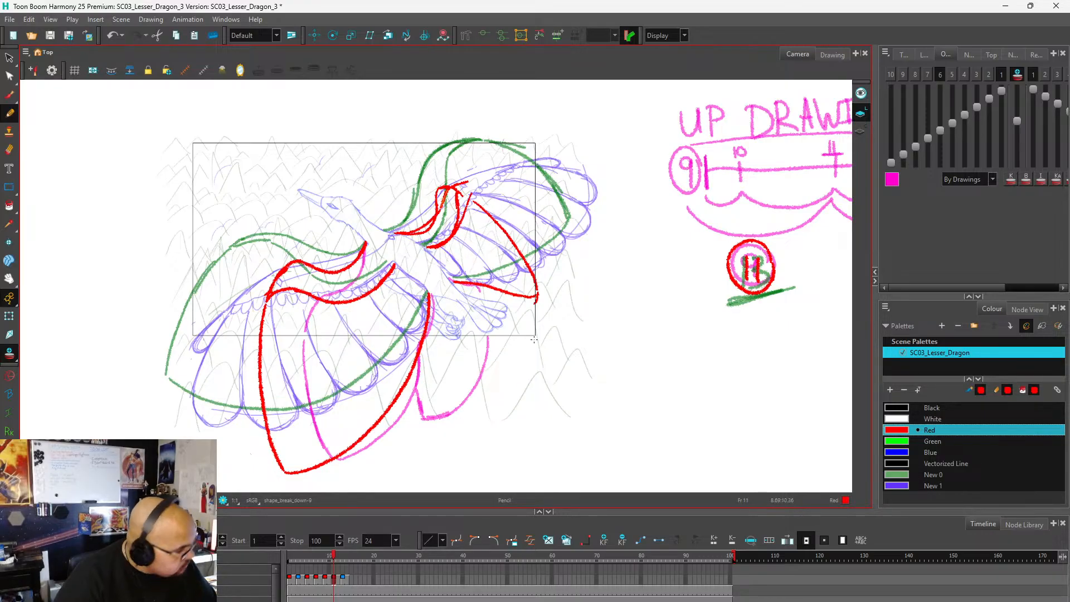
{"action": "scroll", "coordinate": [452, 184], "scroll_direction": "up", "scroll_amount": 5}
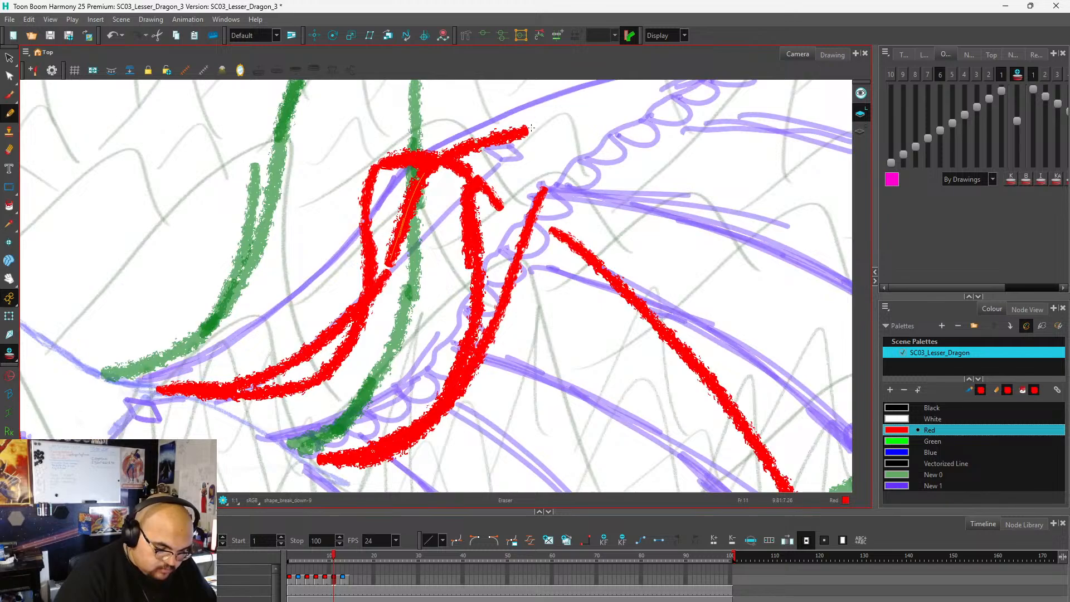
{"action": "mouse_move", "coordinate": [531, 128]}
{"action": "left_mouse_down"}
{"action": "mouse_move", "coordinate": [501, 140]}
{"action": "mouse_move", "coordinate": [525, 134]}
{"action": "mouse_move", "coordinate": [516, 141]}
{"action": "mouse_move", "coordinate": [495, 131]}
{"action": "mouse_move", "coordinate": [499, 143]}
{"action": "mouse_move", "coordinate": [462, 145]}
{"action": "mouse_move", "coordinate": [434, 177]}
{"action": "mouse_move", "coordinate": [416, 178]}
{"action": "mouse_move", "coordinate": [383, 301]}
{"action": "left_mouse_up"}
{"action": "scroll", "coordinate": [458, 109], "scroll_direction": "down", "scroll_amount": 5}
{"action": "scroll", "coordinate": [474, 177], "scroll_direction": "up", "scroll_amount": 3}
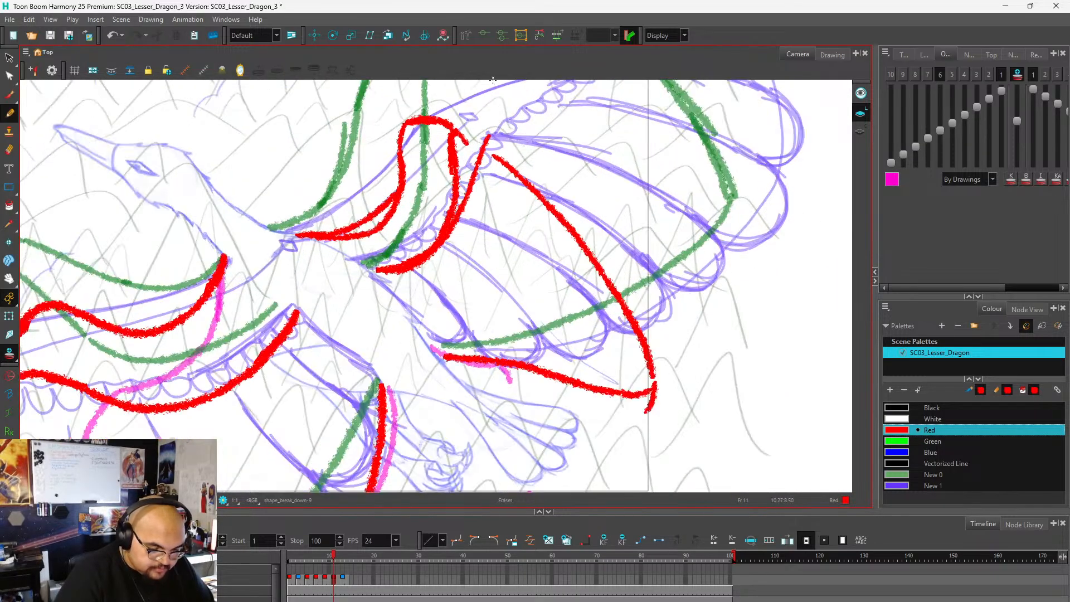
{"action": "left_click_drag", "start_coordinate": [501, 117], "coordinate": [455, 237]}
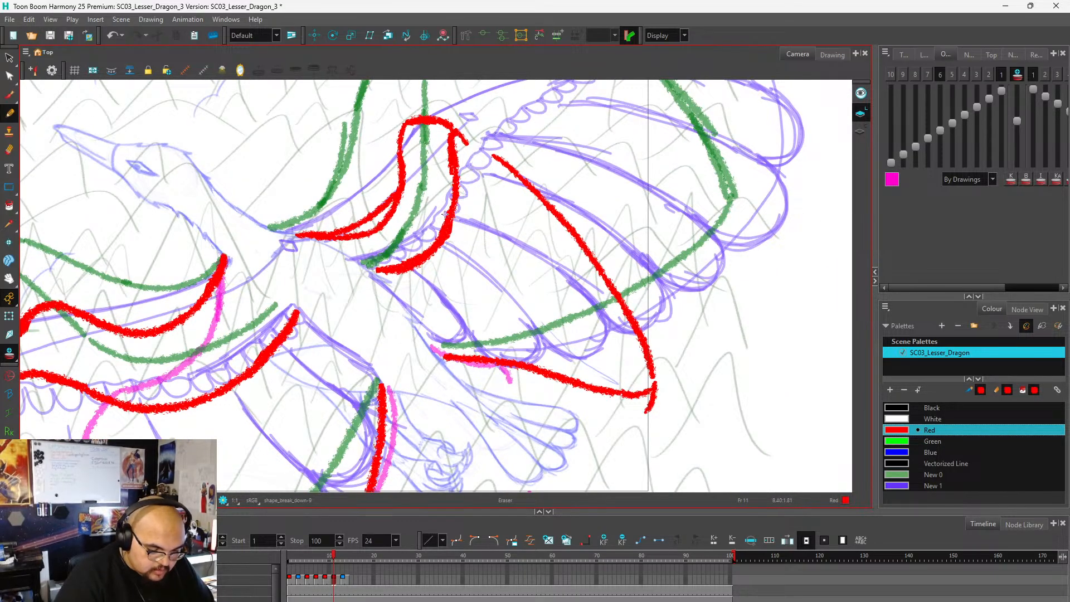
{"action": "left_click_drag", "start_coordinate": [392, 191], "coordinate": [344, 229]}
{"action": "scroll", "coordinate": [486, 106], "scroll_direction": "down", "scroll_amount": 5}
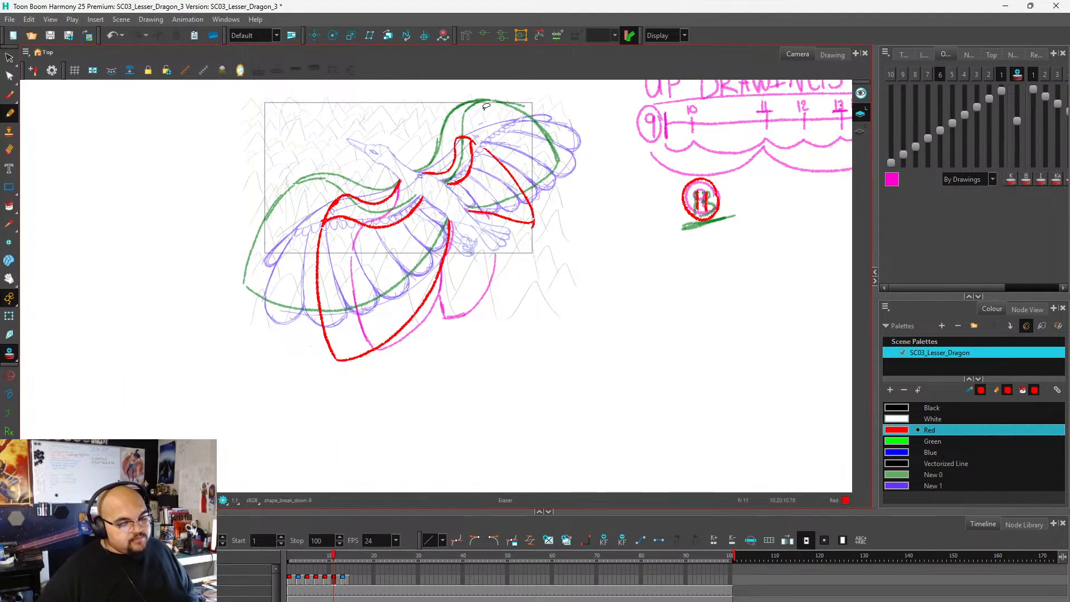
On frame 13, try replacing the near wing's upper arm line with a tighter wrist bend and a narrower feather outline reaching a lower tip.
{"action": "left_click", "coordinate": [343, 580]}
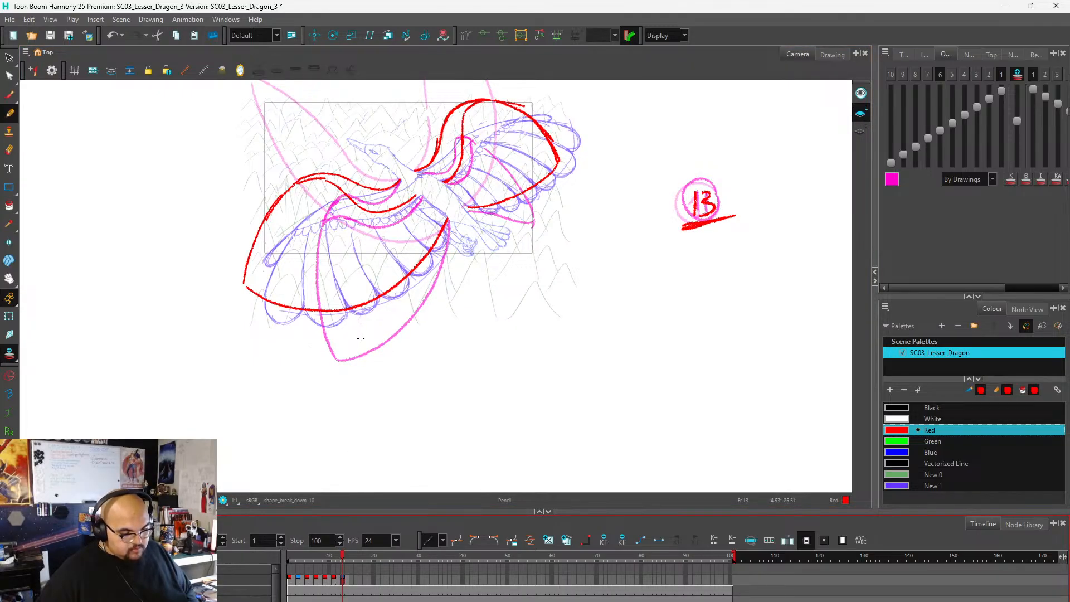
{"action": "scroll", "coordinate": [360, 339], "scroll_direction": "down", "scroll_amount": 2}
{"action": "scroll", "coordinate": [335, 254], "scroll_direction": "up", "scroll_amount": 3}
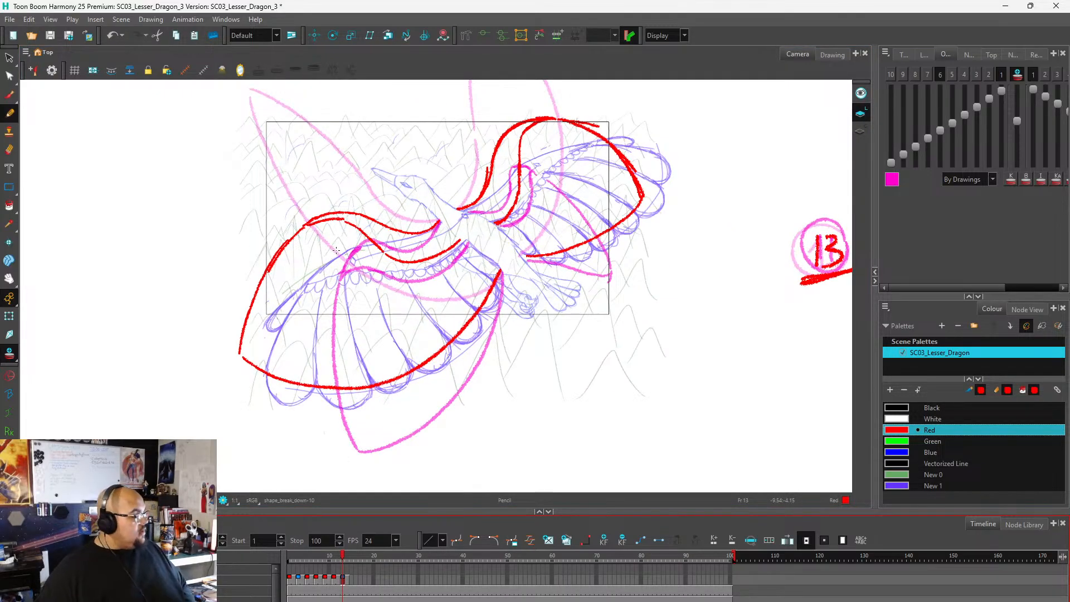
{"action": "key", "text": "e"}
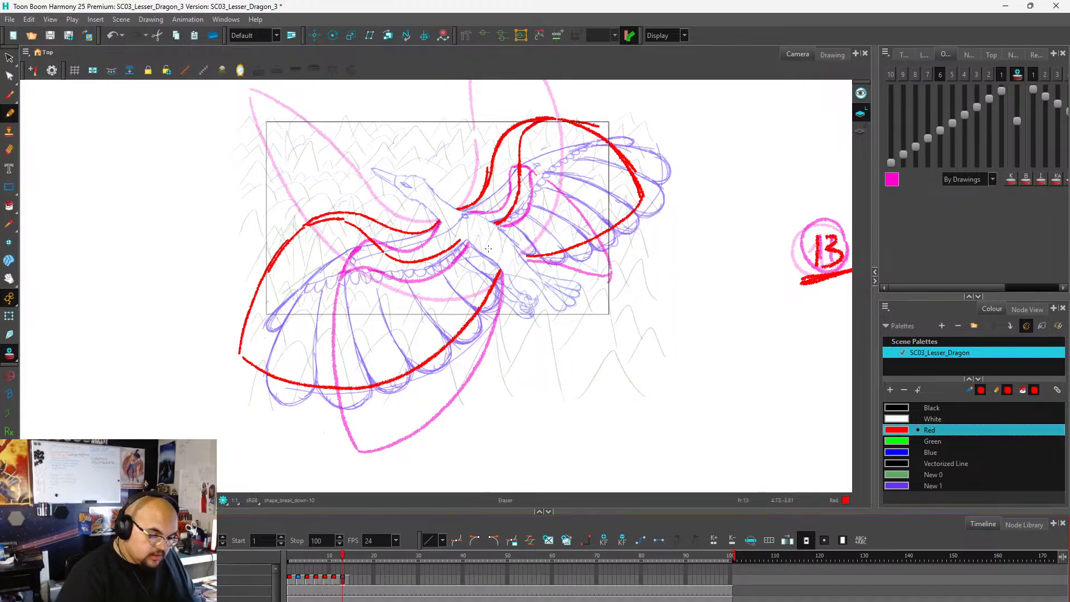
{"action": "mouse_move", "coordinate": [306, 228]}
{"action": "left_mouse_down"}
{"action": "mouse_move", "coordinate": [321, 230]}
{"action": "mouse_move", "coordinate": [360, 208]}
{"action": "mouse_move", "coordinate": [356, 238]}
{"action": "mouse_move", "coordinate": [373, 212]}
{"action": "mouse_move", "coordinate": [352, 244]}
{"action": "mouse_move", "coordinate": [362, 214]}
{"action": "mouse_move", "coordinate": [344, 227]}
{"action": "mouse_move", "coordinate": [352, 206]}
{"action": "mouse_move", "coordinate": [323, 230]}
{"action": "mouse_move", "coordinate": [328, 209]}
{"action": "mouse_move", "coordinate": [307, 226]}
{"action": "left_mouse_up"}
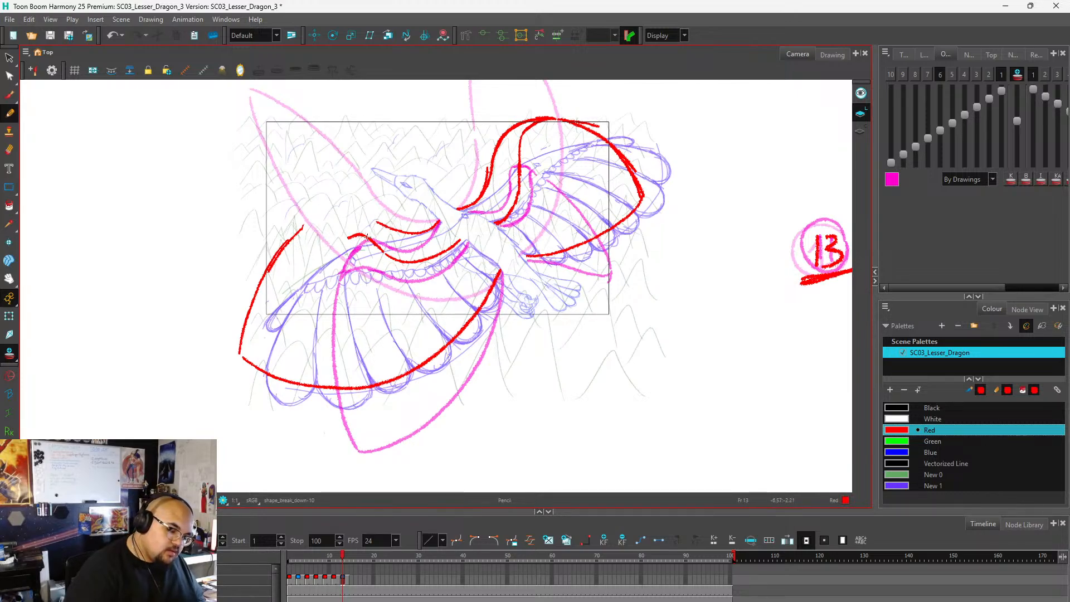
{"action": "mouse_move", "coordinate": [342, 246]}
{"action": "left_mouse_down"}
{"action": "mouse_move", "coordinate": [368, 213]}
{"action": "mouse_move", "coordinate": [387, 231]}
{"action": "mouse_move", "coordinate": [432, 222]}
{"action": "left_mouse_up"}
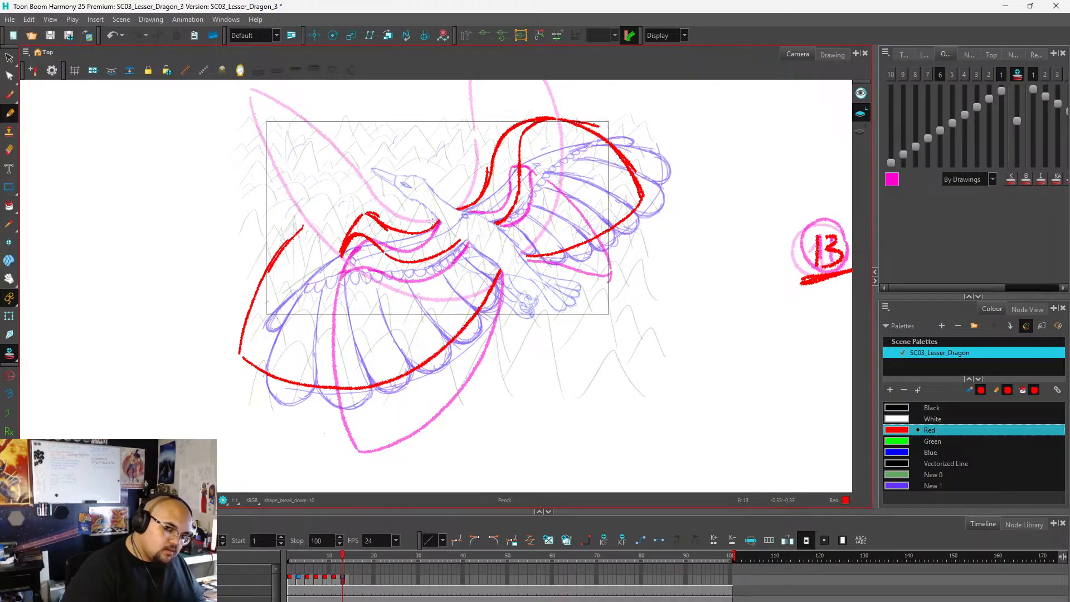
{"action": "left_click_drag", "start_coordinate": [339, 257], "coordinate": [324, 303]}
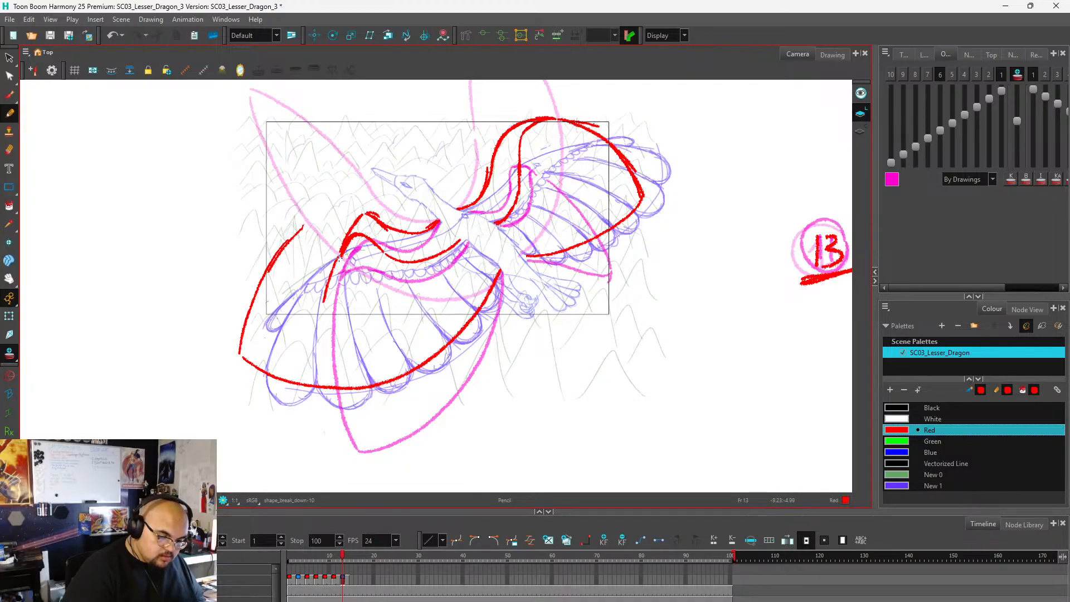
{"action": "mouse_move", "coordinate": [339, 259]}
{"action": "left_mouse_down"}
{"action": "mouse_move", "coordinate": [326, 306]}
{"action": "mouse_move", "coordinate": [328, 390]}
{"action": "mouse_move", "coordinate": [363, 428]}
{"action": "mouse_move", "coordinate": [448, 368]}
{"action": "mouse_move", "coordinate": [484, 314]}
{"action": "mouse_move", "coordinate": [500, 270]}
{"action": "left_mouse_up"}
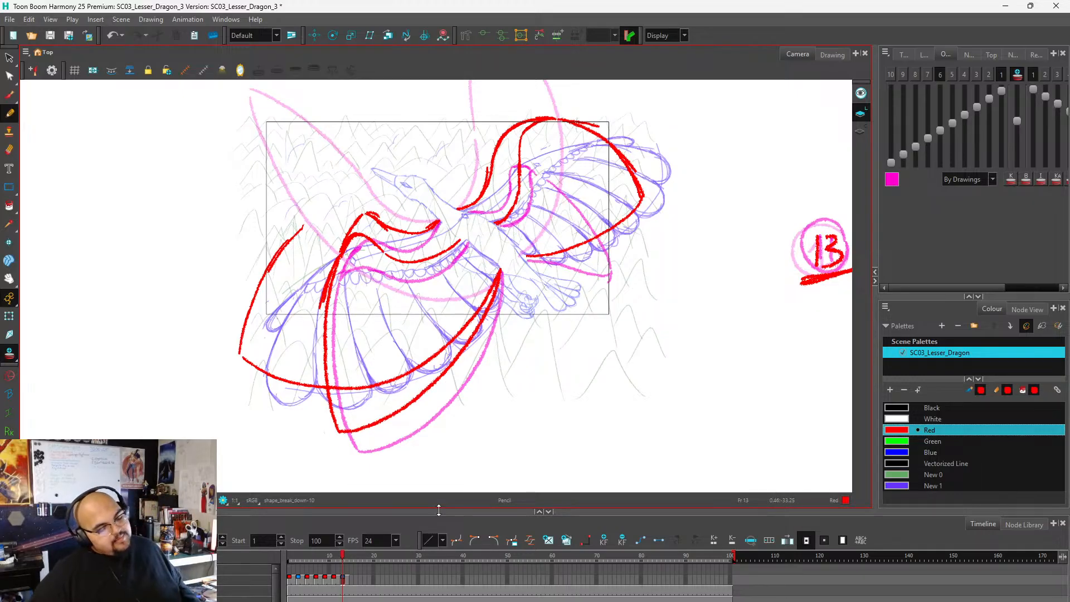
Undo the near wing's redraw and erasing on frame 13.
{"action": "key", "text": "ctrl"}
{"action": "key", "text": "ctrl+z"}
{"action": "key", "text": "ctrl+z"}
{"action": "key", "text": "ctrl+z"}
{"action": "key", "text": "ctrl+z"}
{"action": "key", "text": "ctrl+z"}
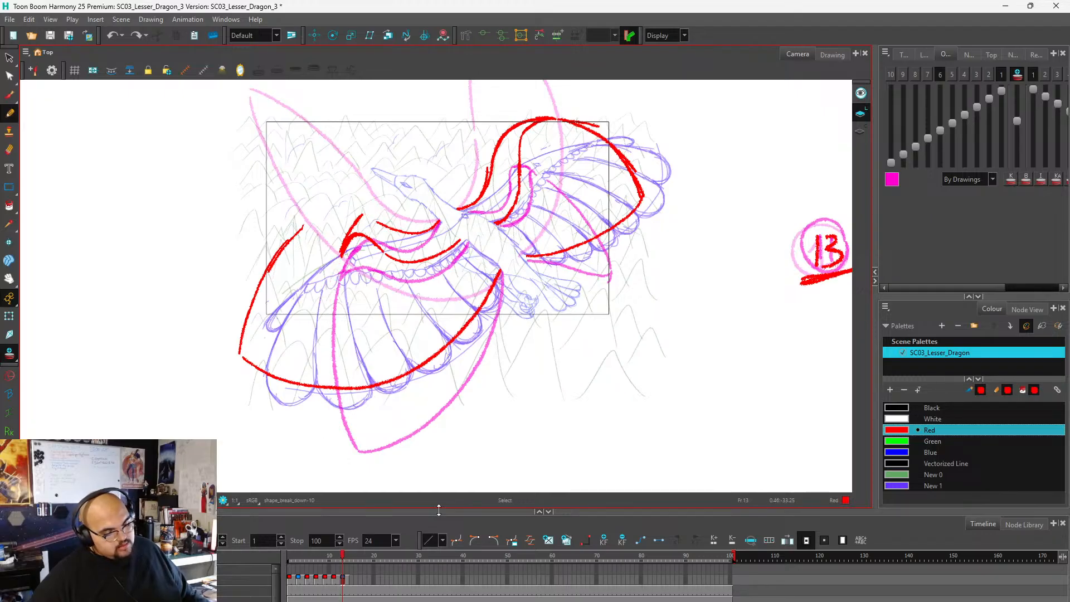
{"action": "key", "text": "ctrl+z"}
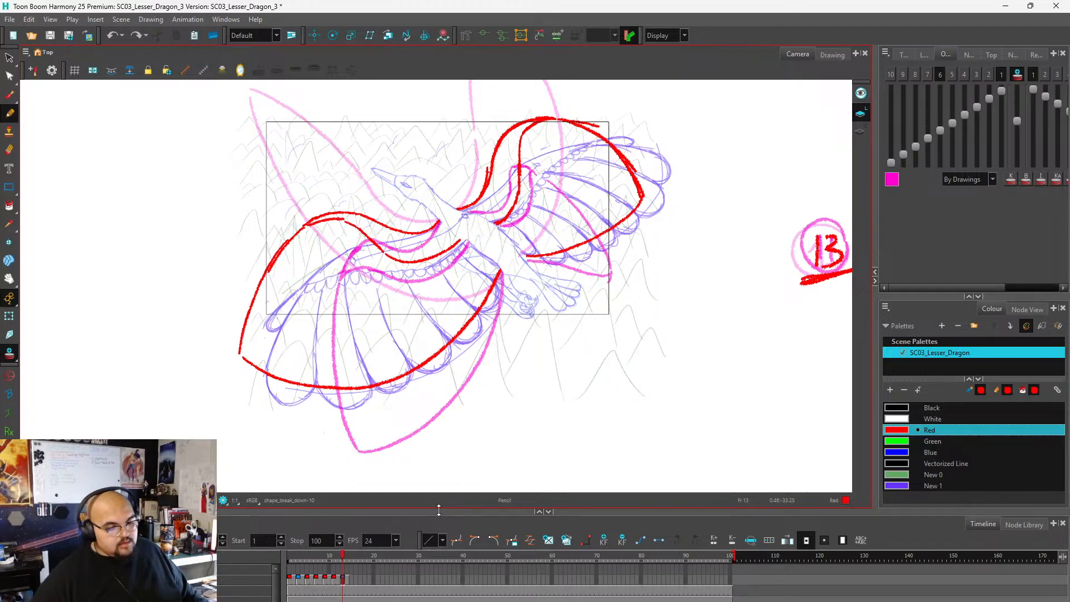
Return to frame 1 of the timeline and turn off the onion skin.
{"action": "scroll", "coordinate": [315, 306], "scroll_direction": "down", "scroll_amount": 2}
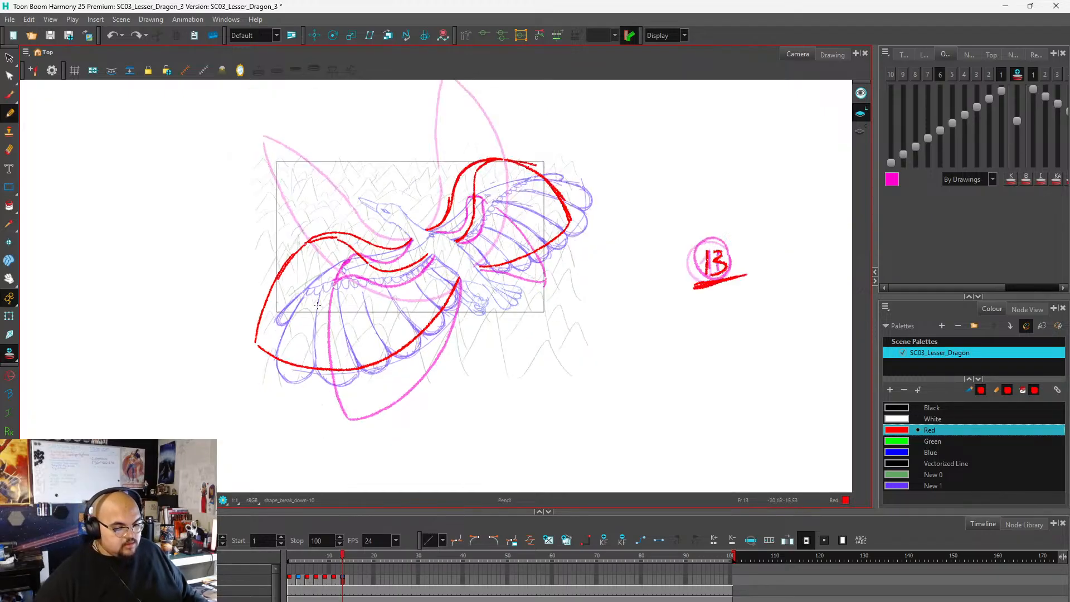
{"action": "scroll", "coordinate": [317, 306], "scroll_direction": "down", "scroll_amount": 1}
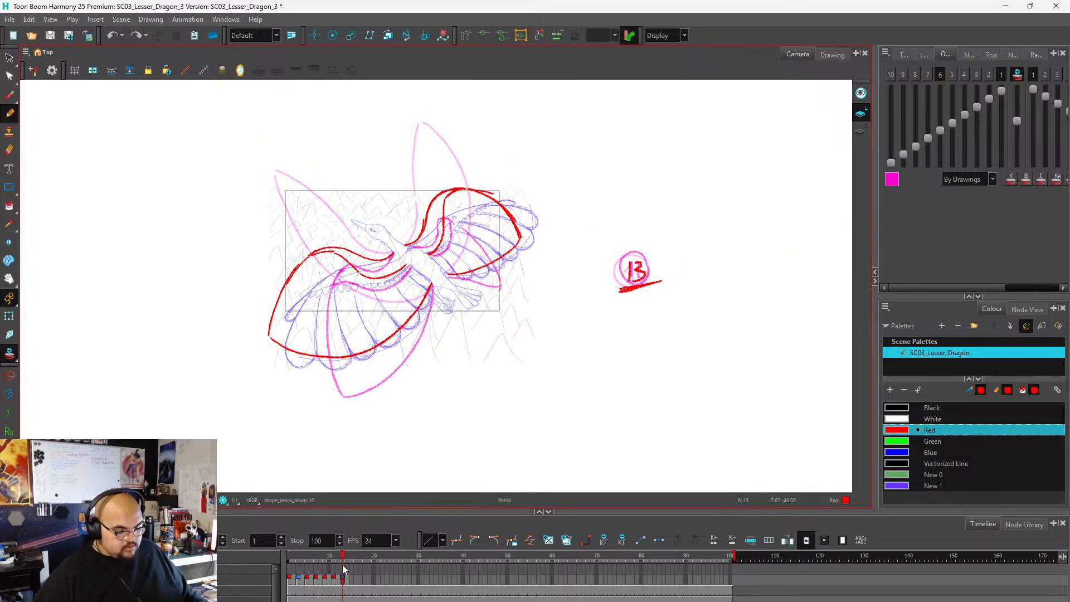
{"action": "left_click_drag", "start_coordinate": [343, 558], "coordinate": [287, 559]}
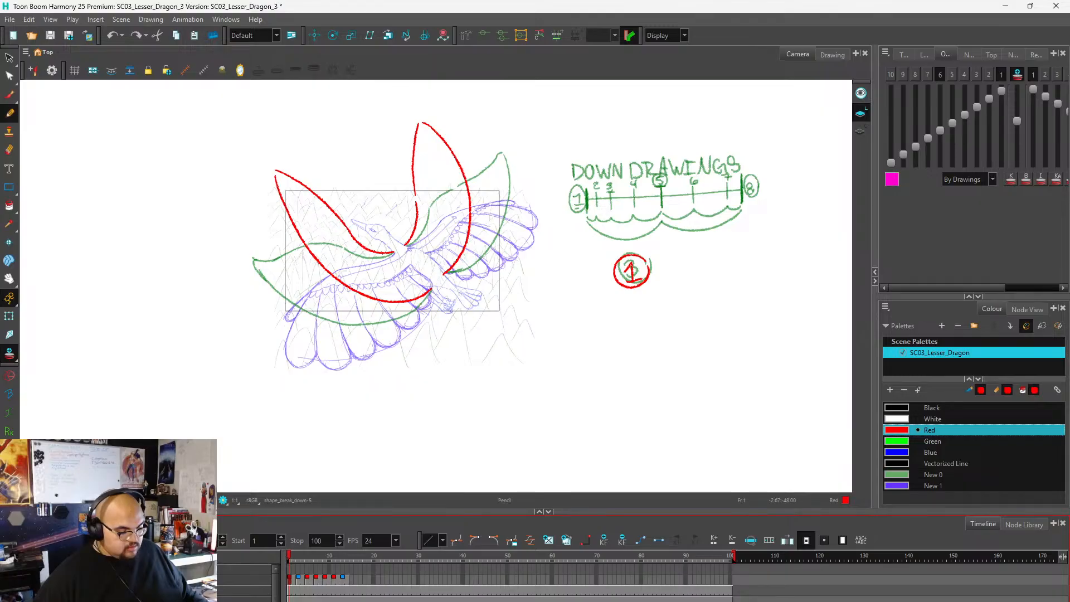
{"action": "left_click", "coordinate": [10, 354]}
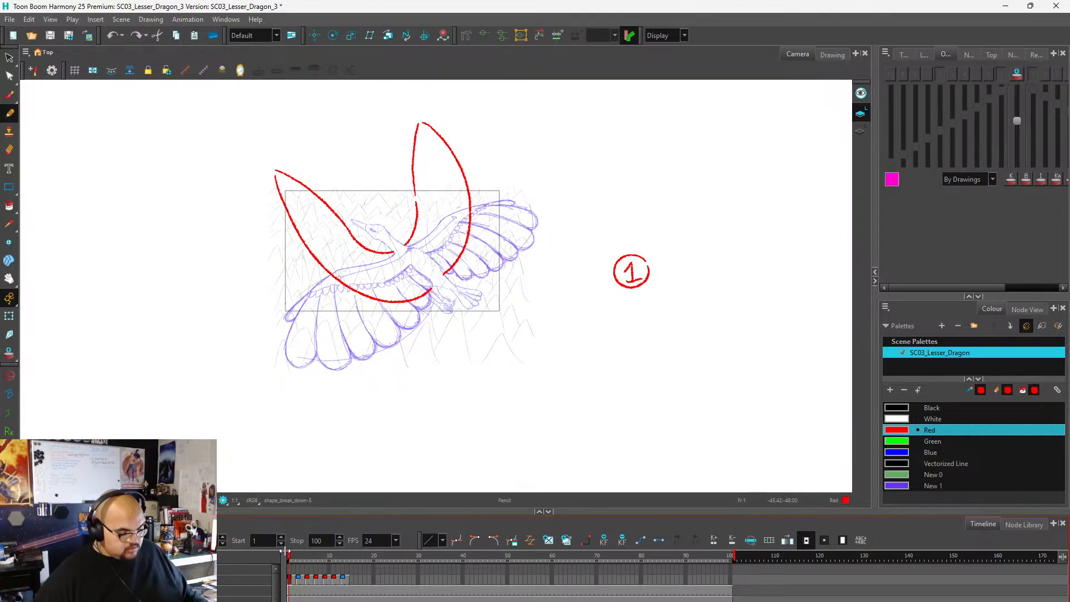
Insert two empty frames at frame 3 after drawing 1 and two more at frame 7 after drawing 3, shifting the following drawings back.
{"action": "mouse_move", "coordinate": [290, 559]}
{"action": "left_mouse_down"}
{"action": "mouse_move", "coordinate": [347, 559]}
{"action": "mouse_move", "coordinate": [334, 563]}
{"action": "mouse_move", "coordinate": [331, 588]}
{"action": "mouse_move", "coordinate": [300, 590]}
{"action": "mouse_move", "coordinate": [357, 588]}
{"action": "mouse_move", "coordinate": [286, 579]}
{"action": "mouse_move", "coordinate": [355, 586]}
{"action": "mouse_move", "coordinate": [290, 585]}
{"action": "mouse_move", "coordinate": [346, 588]}
{"action": "mouse_move", "coordinate": [288, 590]}
{"action": "mouse_move", "coordinate": [299, 591]}
{"action": "left_mouse_up"}
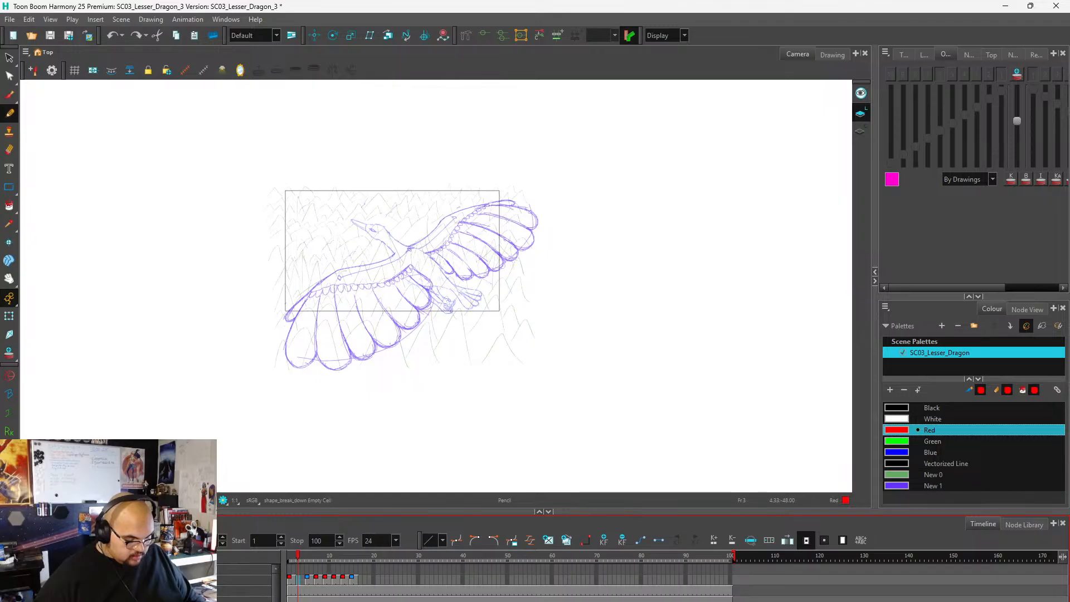
{"action": "left_click", "coordinate": [315, 578]}
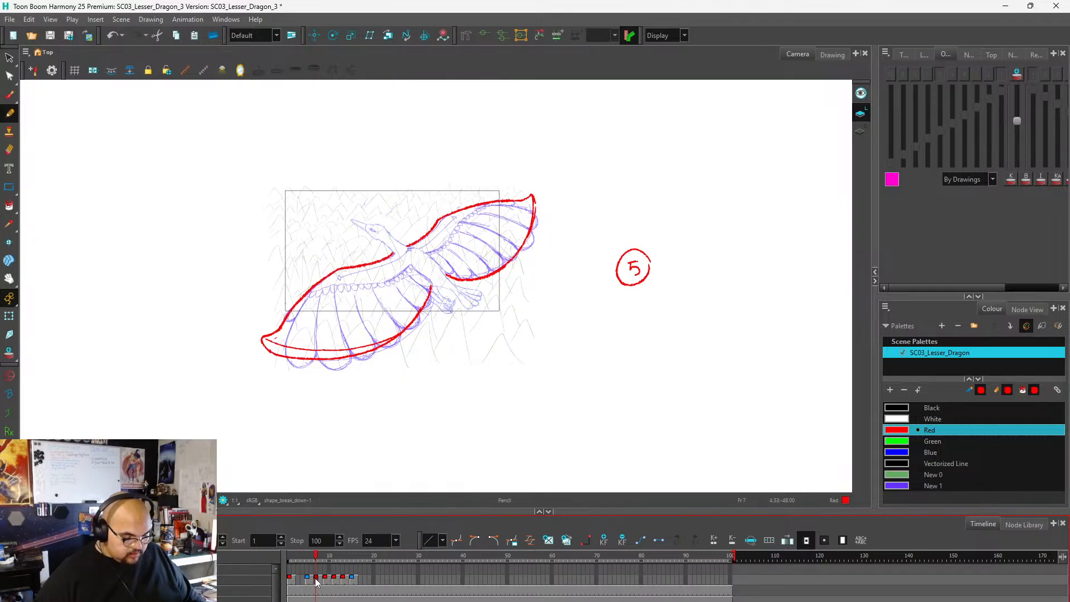
{"action": "left_click", "coordinate": [308, 578]}
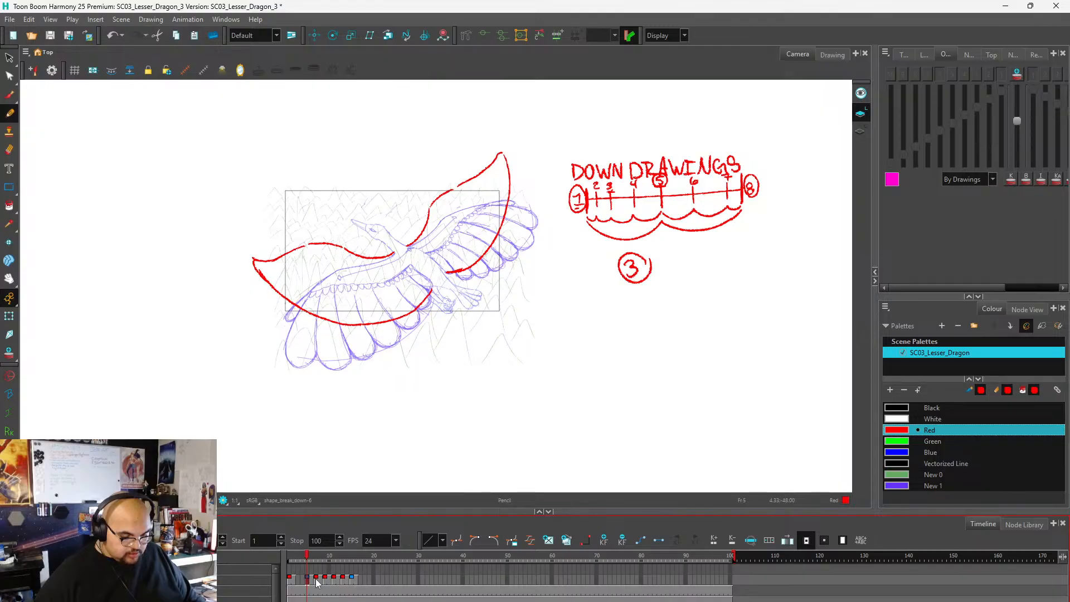
{"action": "left_click", "coordinate": [316, 580]}
{"action": "key", "text": "z"}
{"action": "key", "text": "z"}
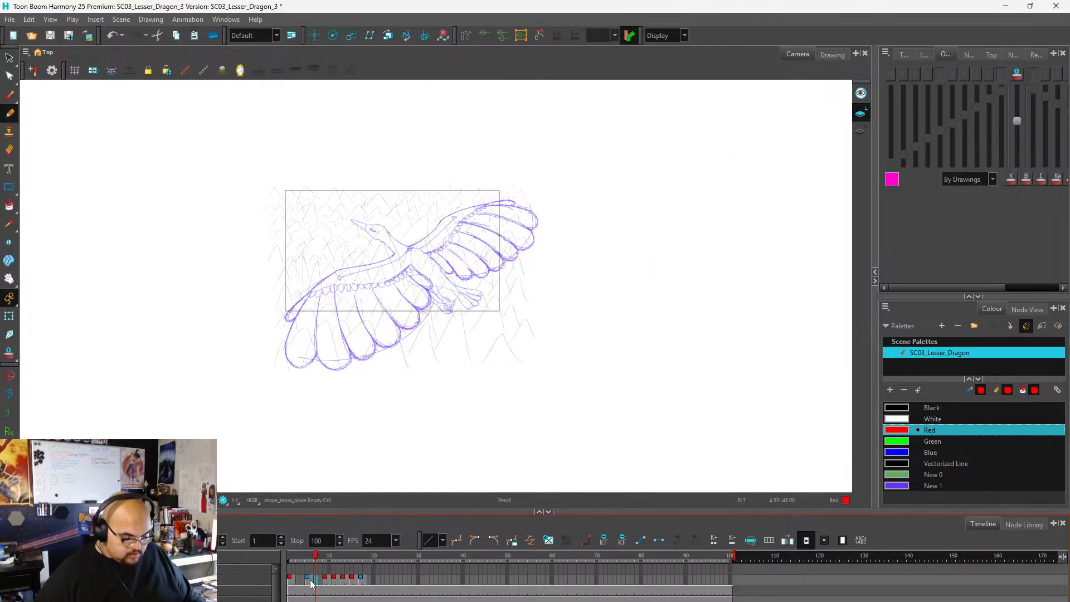
Insert four empty frames at frame 11 before drawing 8, shifting the following drawings back.
{"action": "left_click", "coordinate": [311, 580]}
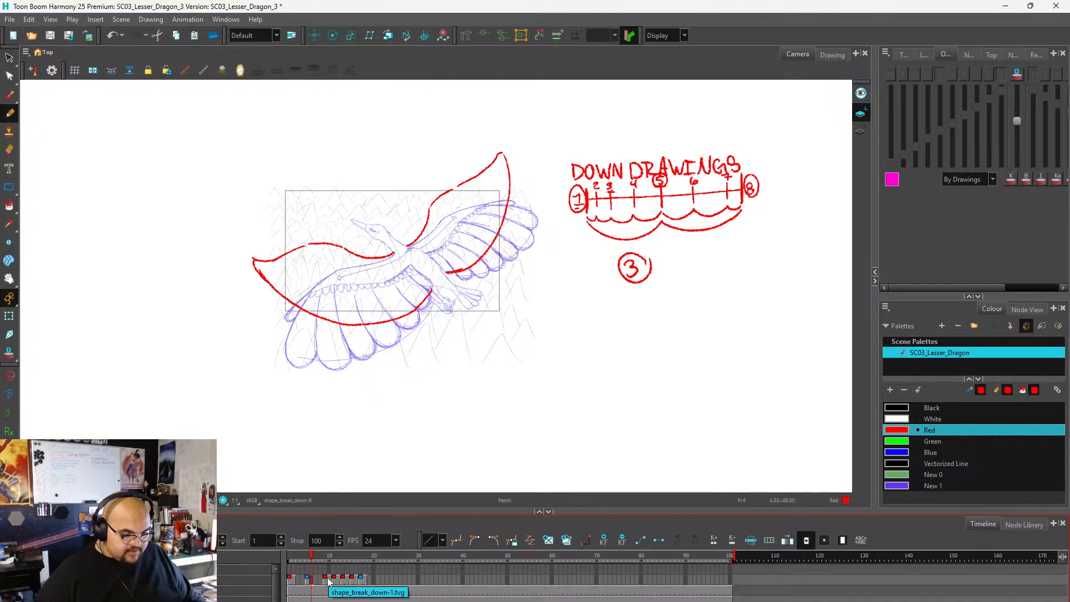
{"action": "left_click", "coordinate": [334, 583]}
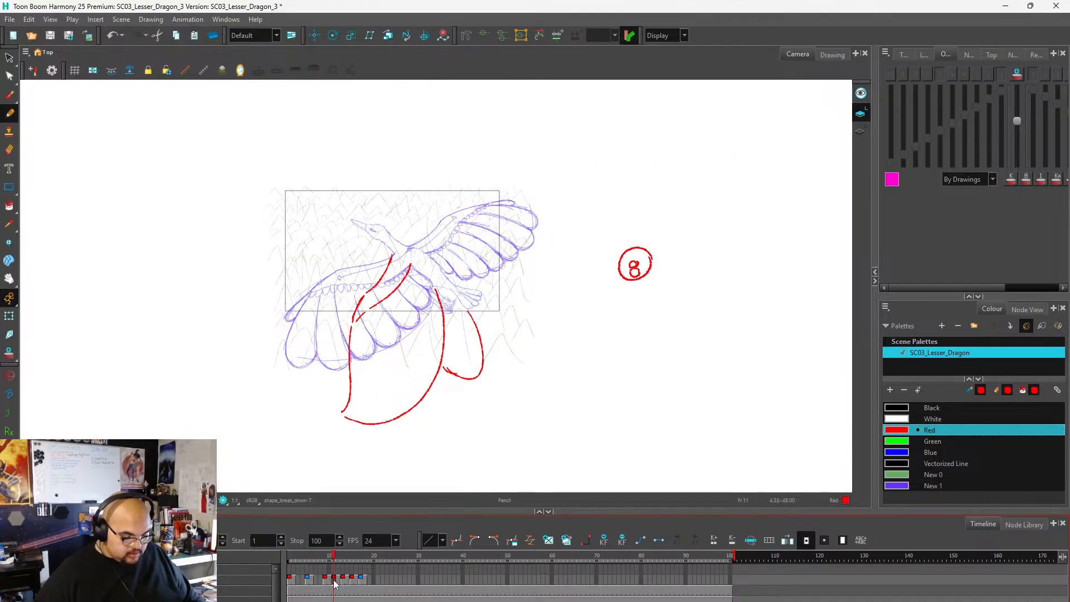
{"action": "key", "text": "z"}
{"action": "key", "text": "z"}
{"action": "key", "text": "z"}
{"action": "key", "text": "z"}
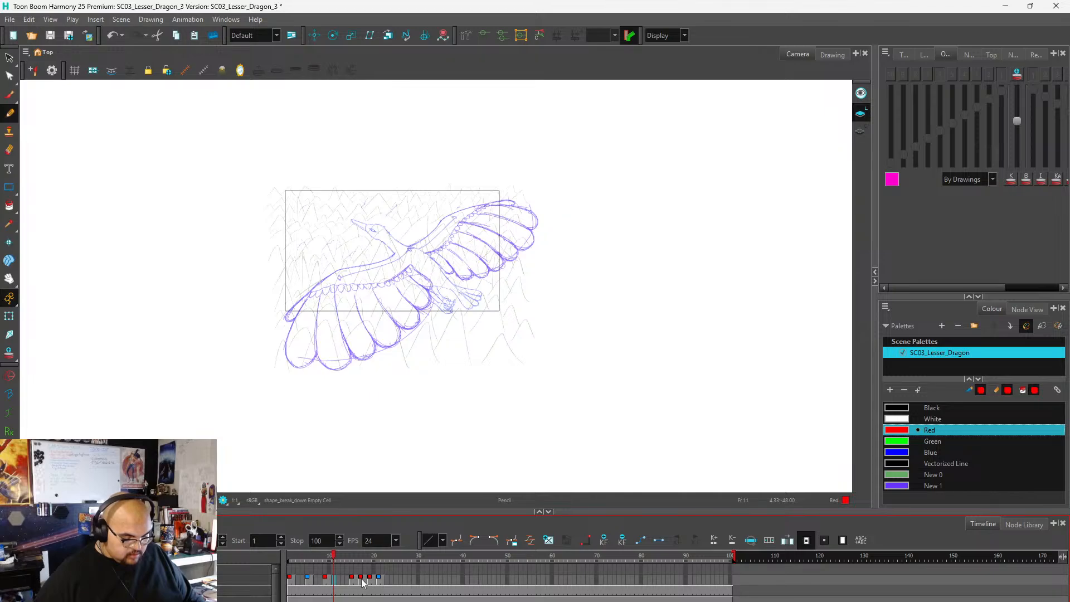
Insert two empty frames at frame 19 before drawing 11 and two more at frame 23 before drawing 13.
{"action": "left_click", "coordinate": [362, 583]}
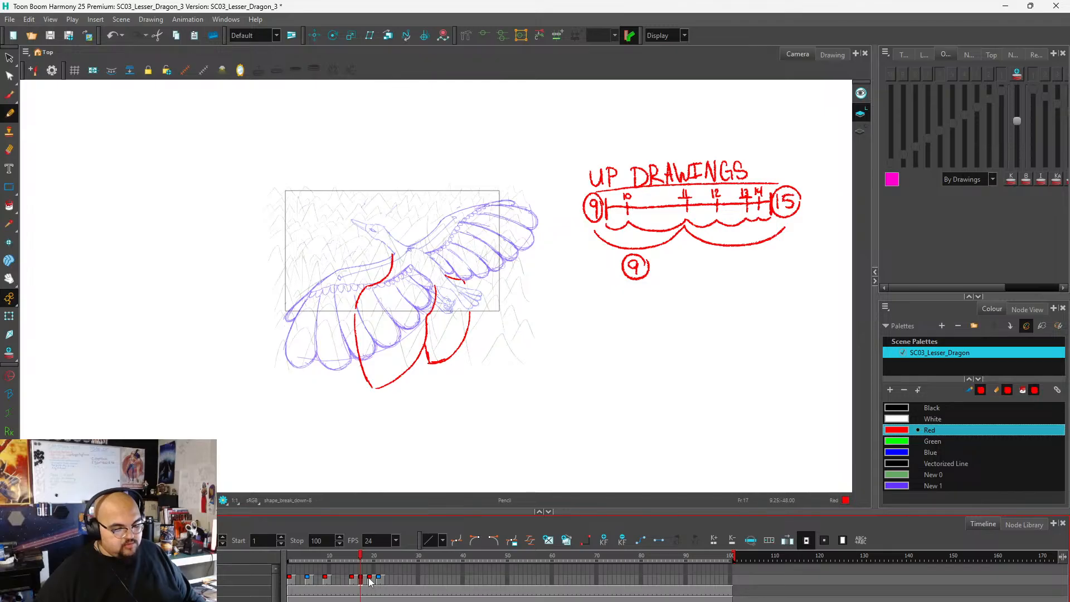
{"action": "left_click", "coordinate": [369, 582]}
{"action": "left_click_drag", "start_coordinate": [370, 581], "coordinate": [361, 582]}
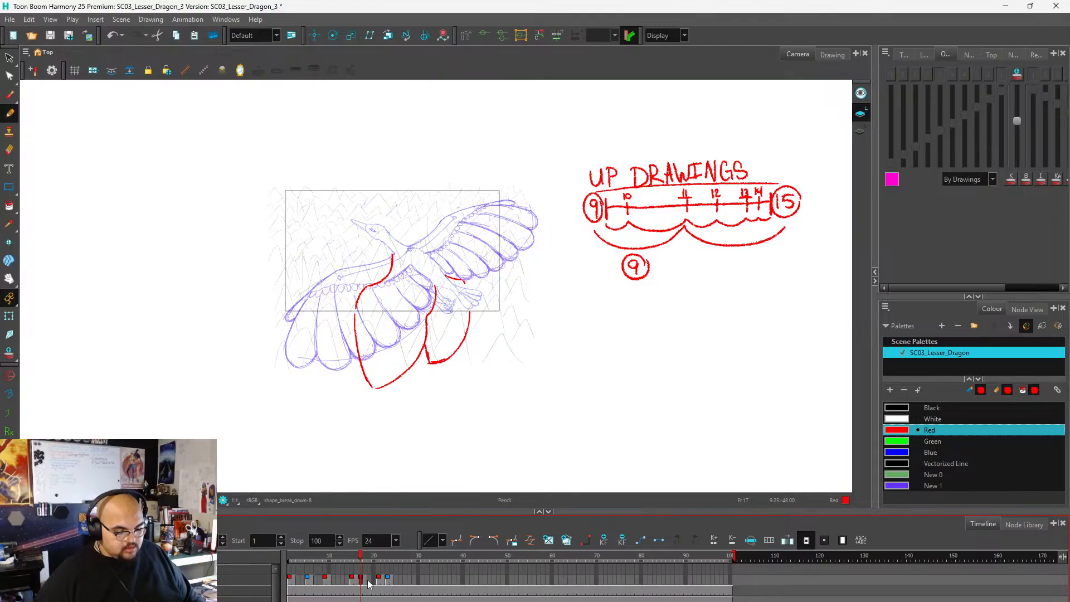
{"action": "left_click", "coordinate": [379, 580]}
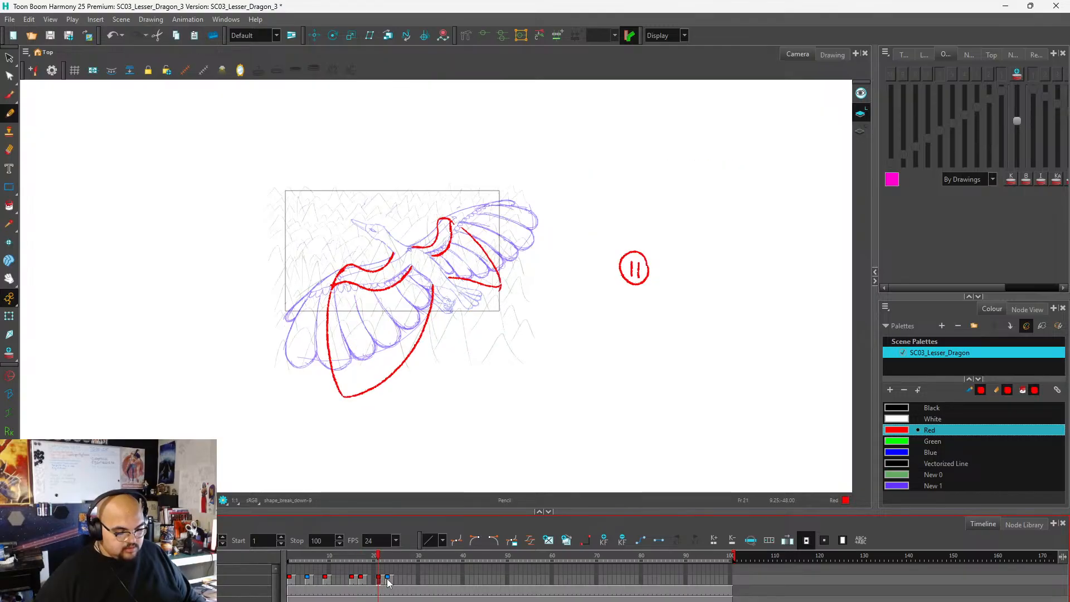
{"action": "left_click", "coordinate": [389, 579]}
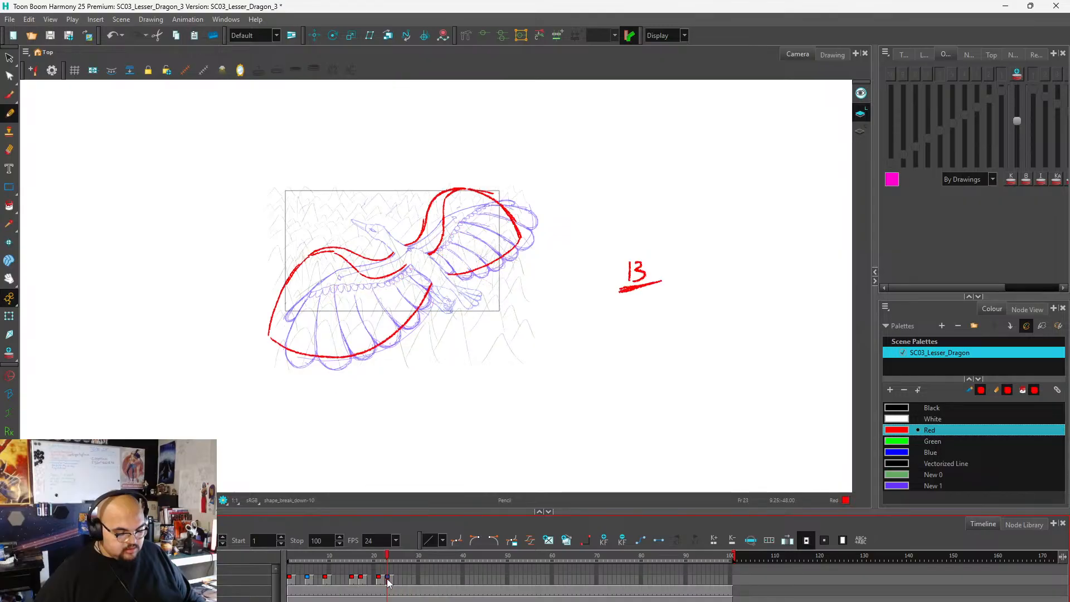
{"action": "left_click_drag", "start_coordinate": [388, 580], "coordinate": [398, 580]}
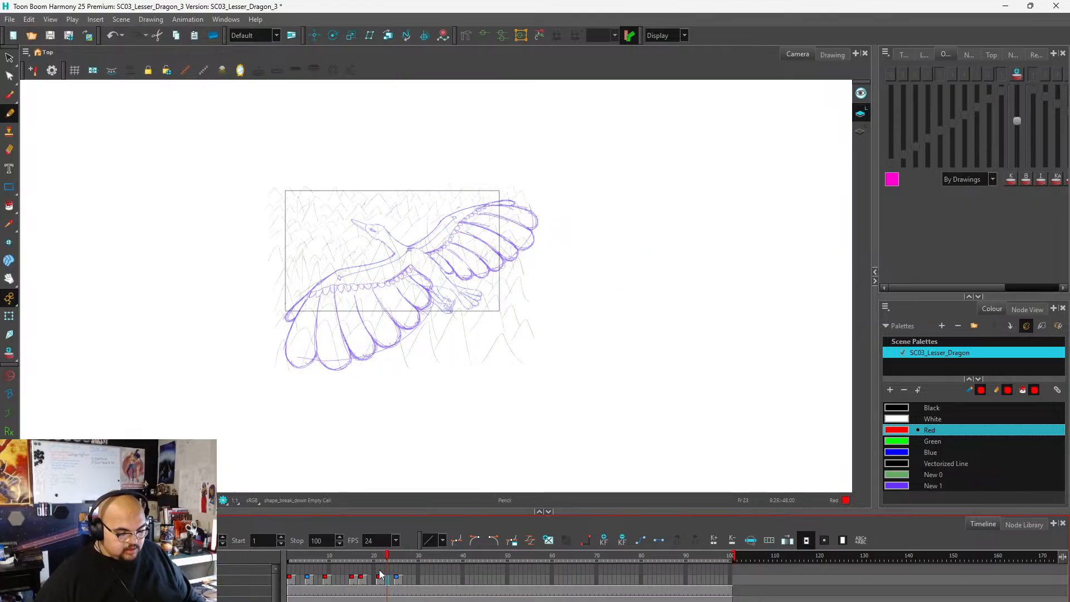
{"action": "left_click", "coordinate": [363, 581]}
{"action": "left_click", "coordinate": [354, 582]}
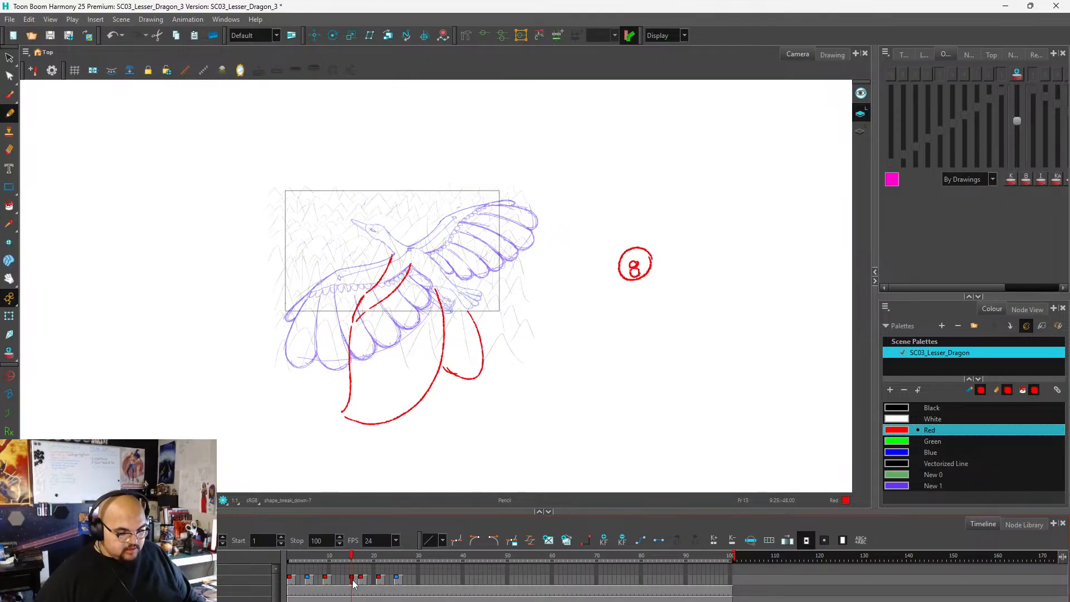
{"action": "left_click", "coordinate": [362, 581]}
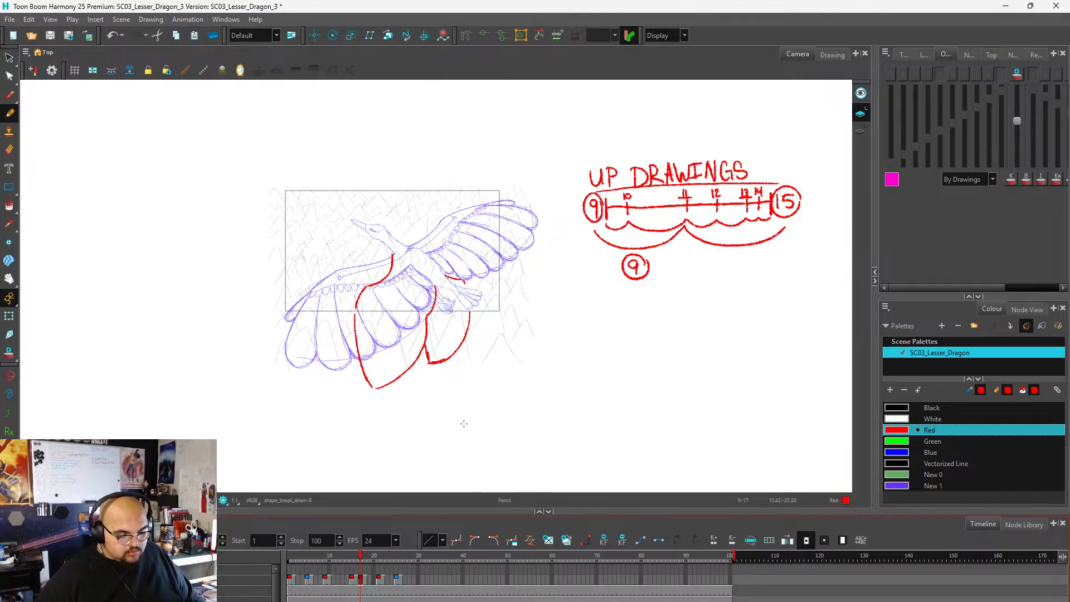
Go to empty frame 27, turn on the onion skin and include the sixth previous drawing.
{"action": "left_click", "coordinate": [405, 581]}
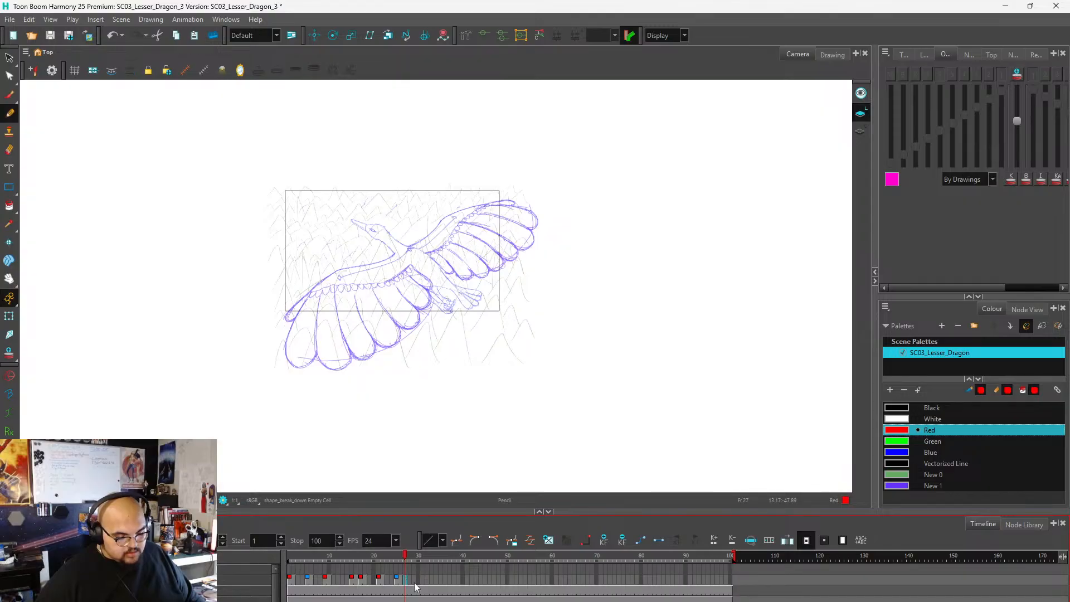
{"action": "left_click", "coordinate": [1001, 75]}
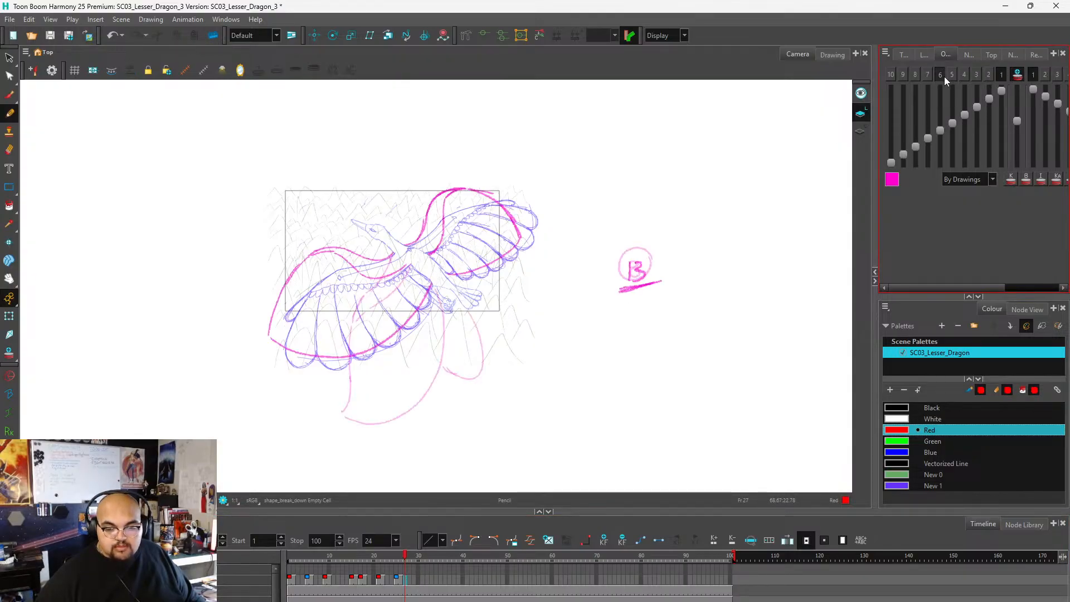
{"action": "left_click", "coordinate": [940, 75]}
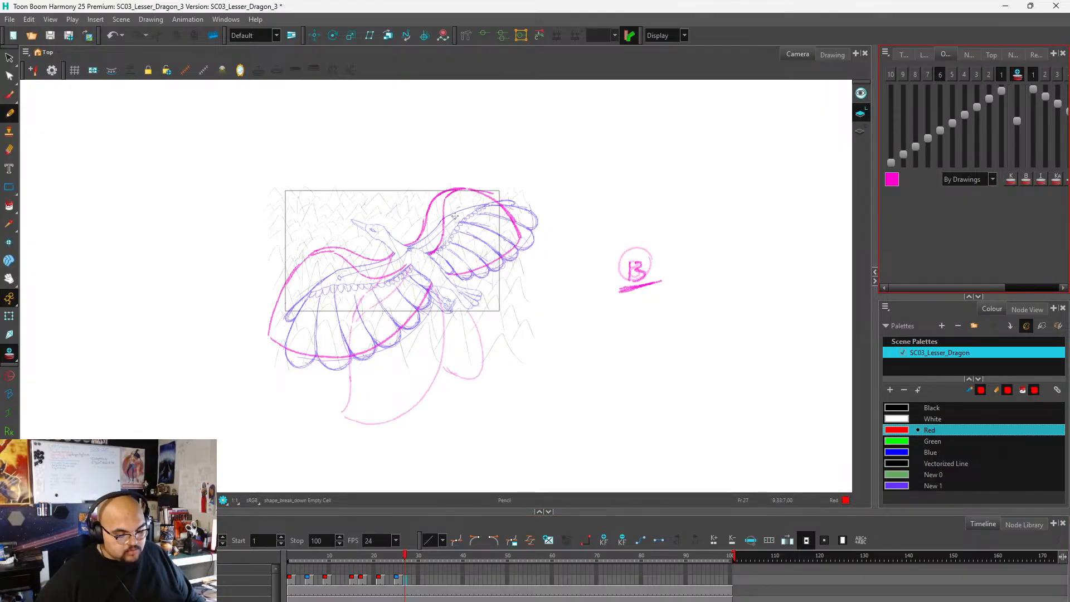
Try showing different earlier drawings, up to ten back, in the onion skin, leaving only the nearest previous one on.
{"action": "left_click", "coordinate": [926, 74]}
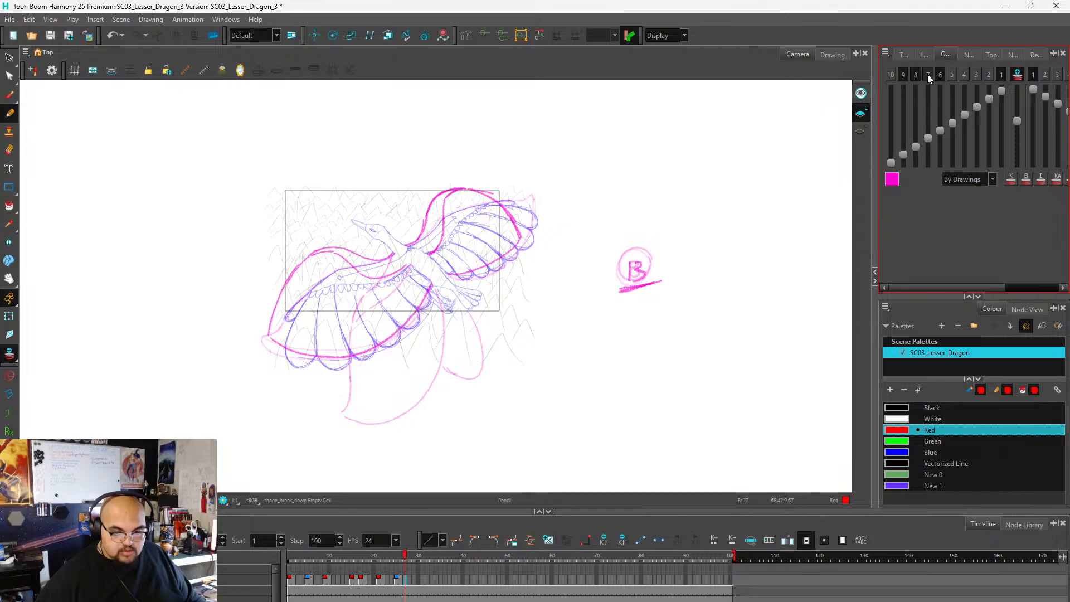
{"action": "left_click", "coordinate": [951, 75]}
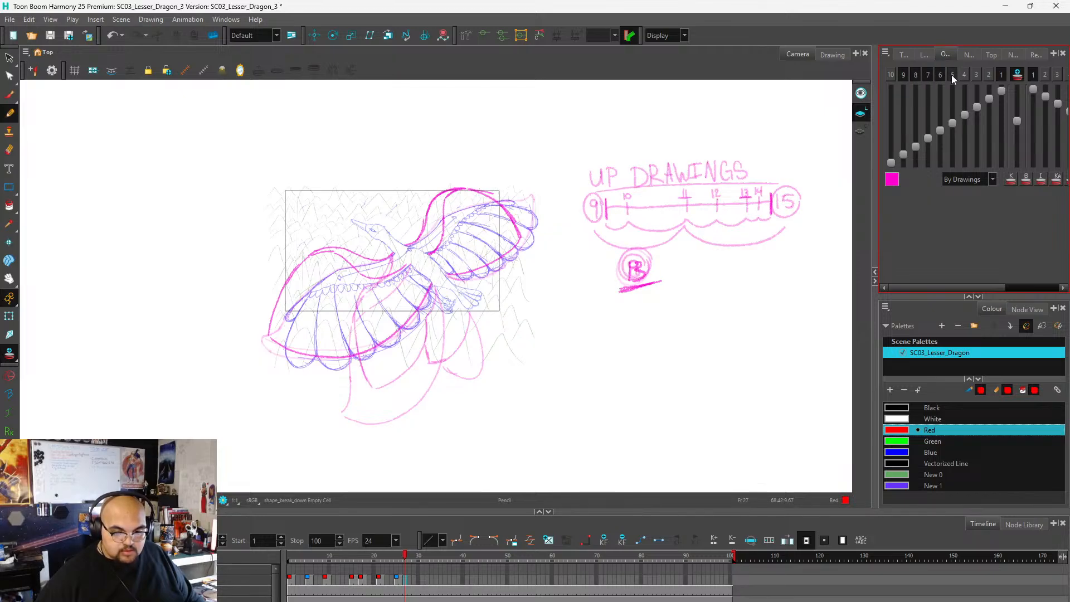
{"action": "left_click", "coordinate": [962, 75]}
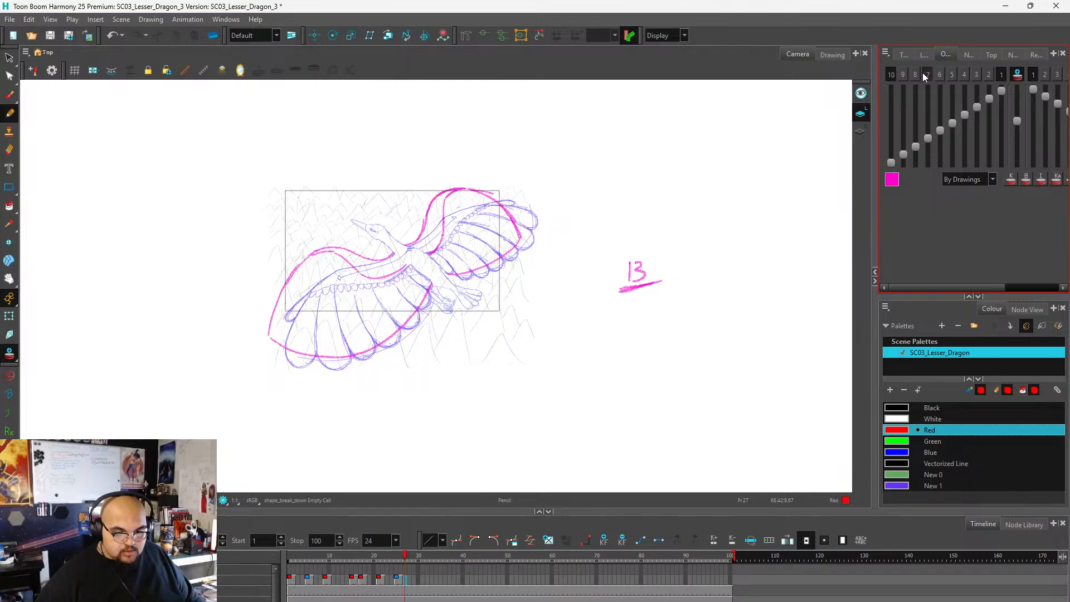
{"action": "left_click", "coordinate": [913, 73]}
{"action": "left_click", "coordinate": [906, 74]}
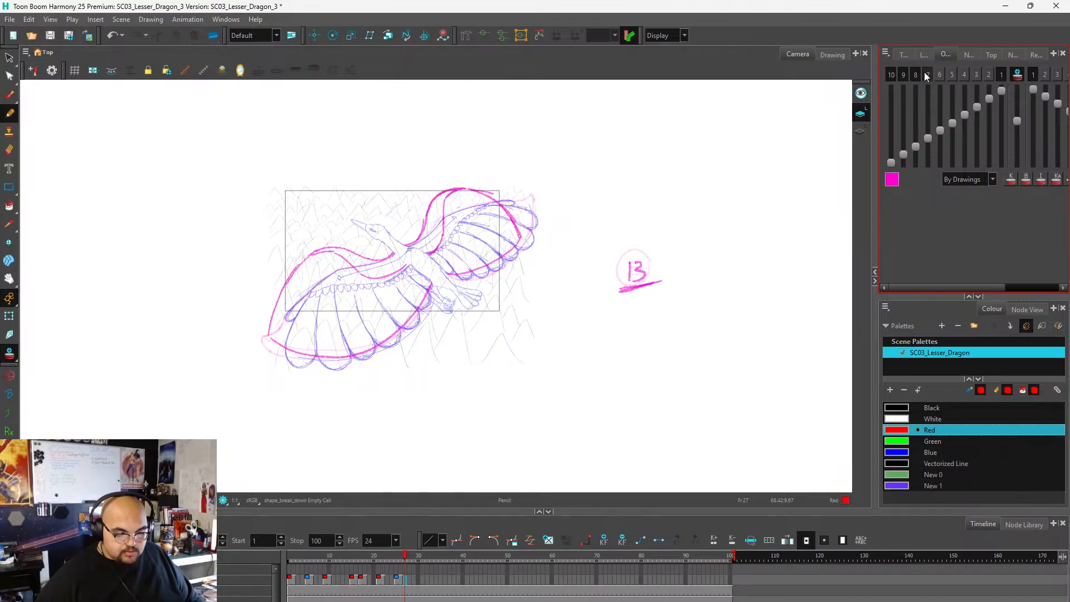
{"action": "left_click", "coordinate": [926, 76]}
{"action": "left_click", "coordinate": [916, 76]}
{"action": "left_click", "coordinate": [903, 75]}
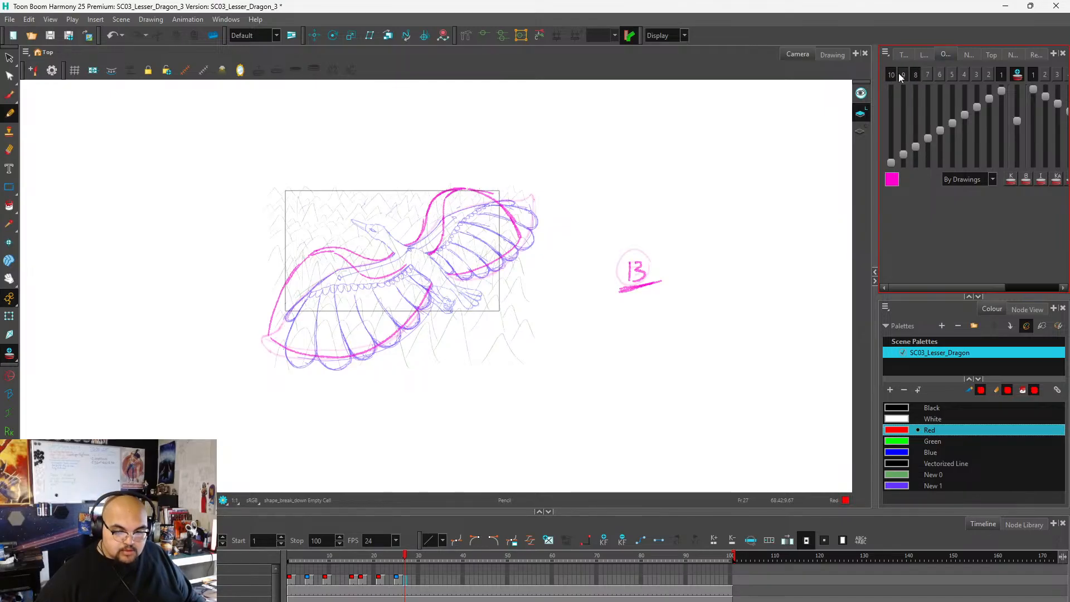
{"action": "left_click", "coordinate": [892, 75]}
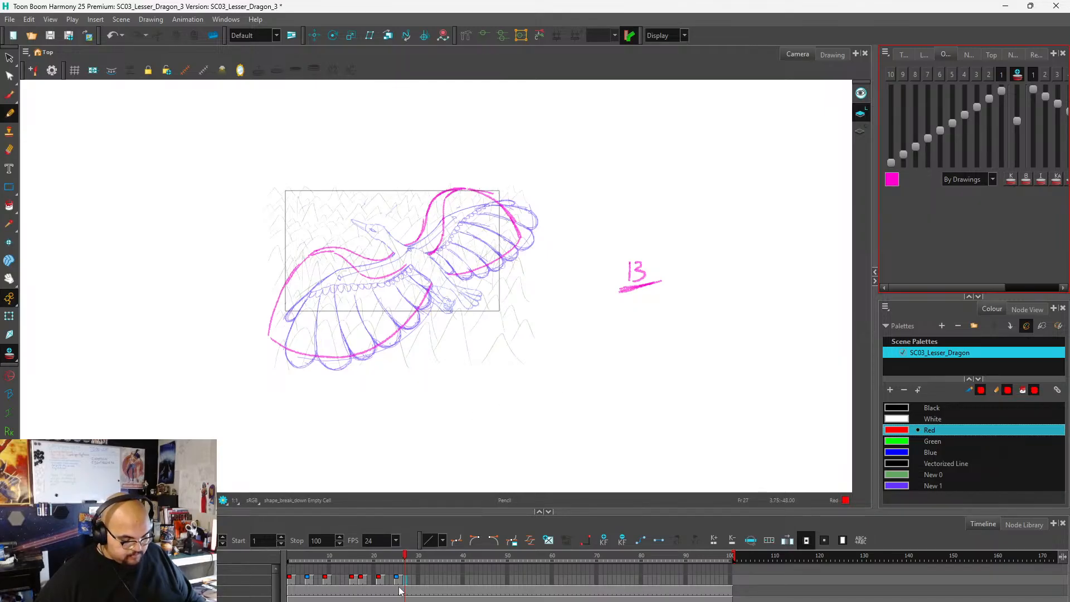
Undo all the empty-frame insertions between the wing drawings on the timeline.
{"action": "key", "text": "ctrl+z"}
{"action": "key", "text": "ctrl+z"}
{"action": "key", "text": "ctrl+z"}
{"action": "key", "text": "ctrl+z"}
{"action": "key", "text": "ctrl+z"}
{"action": "key", "text": "ctrl+z"}
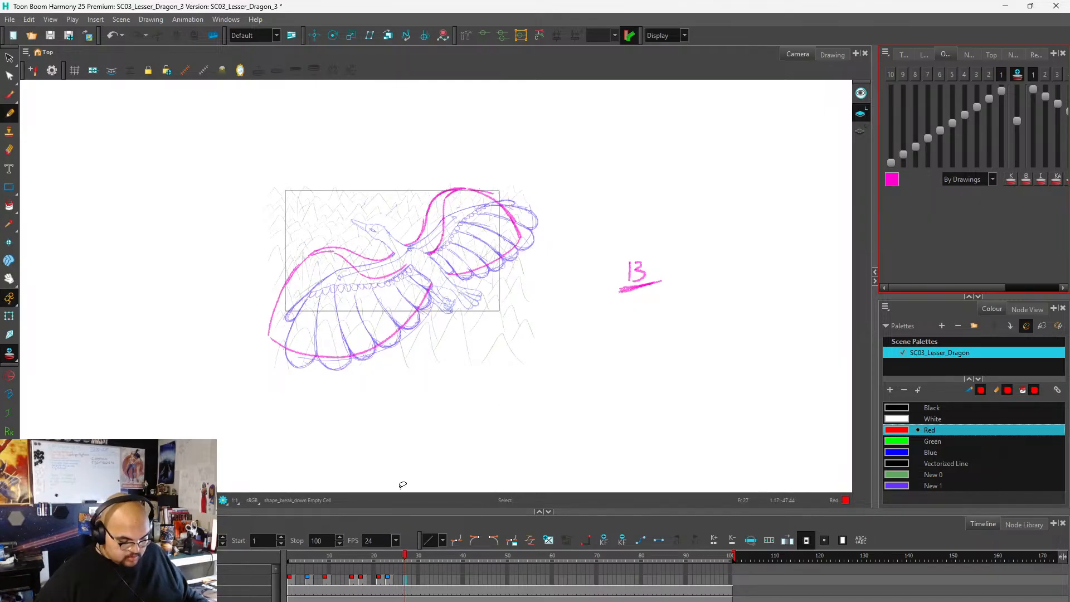
{"action": "key", "text": "ctrl+z"}
{"action": "key", "text": "ctrl+z"}
{"action": "key", "text": "ctrl+z"}
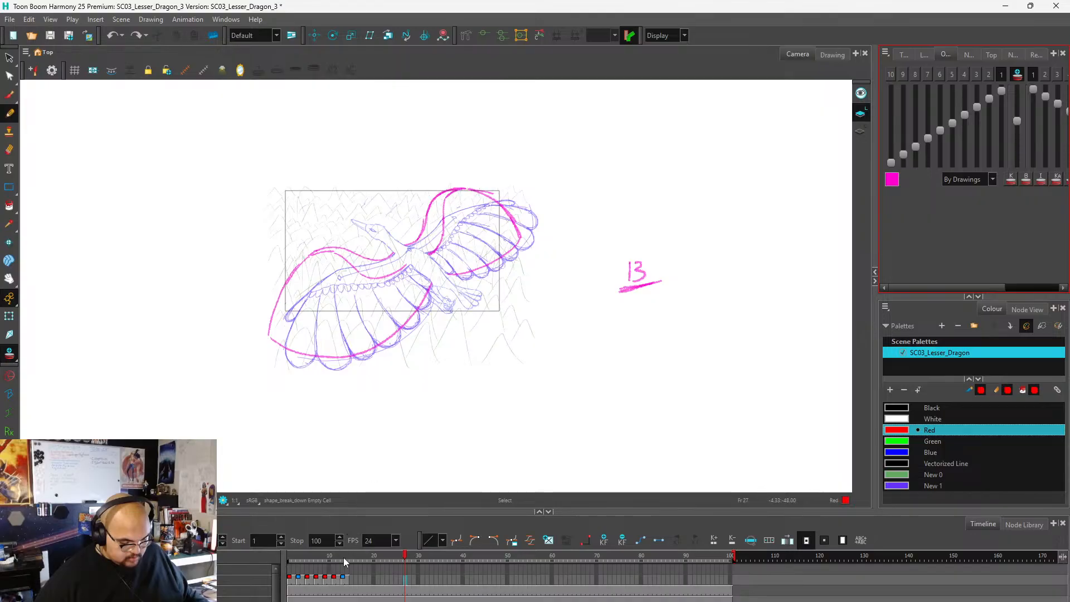
On frame 15, show the seventh and eighth previous drawings in the onion skin and write a circled 15 label beside the dragon.
{"action": "left_click", "coordinate": [352, 582]}
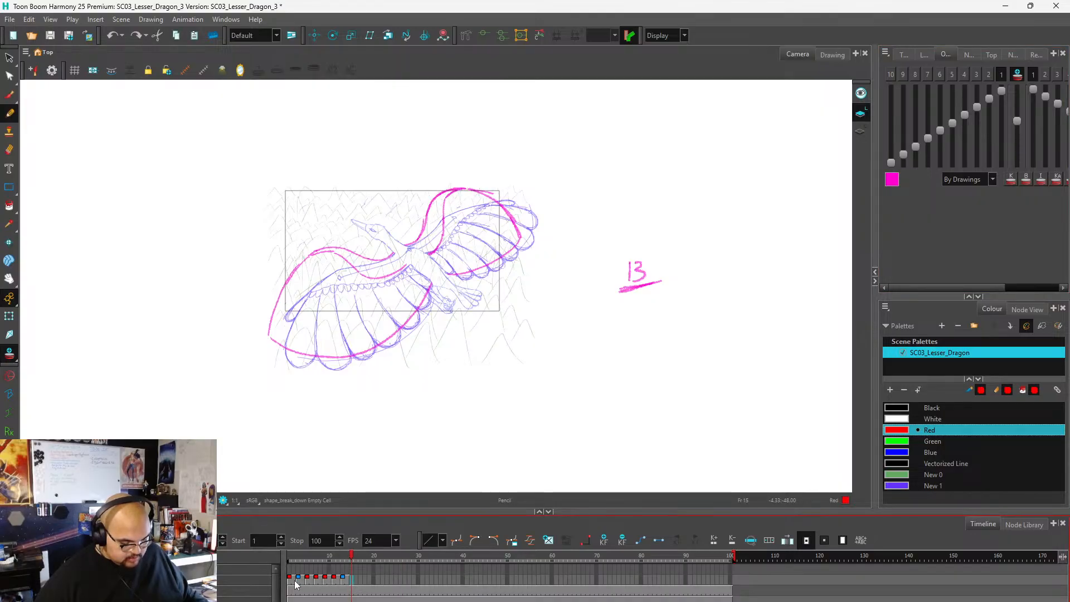
{"action": "left_click", "coordinate": [914, 73]}
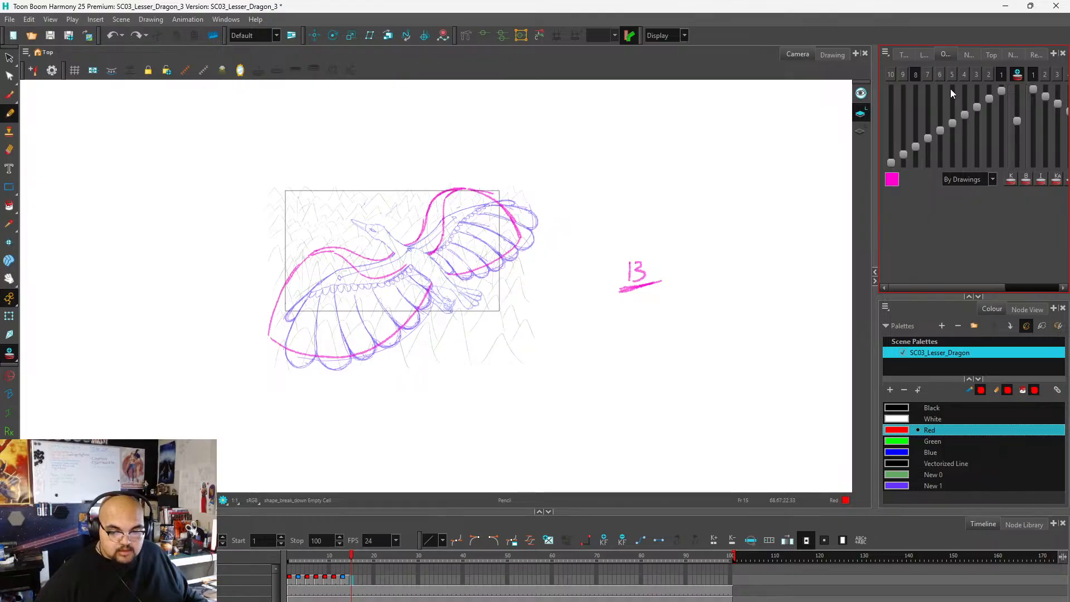
{"action": "left_click", "coordinate": [929, 73]}
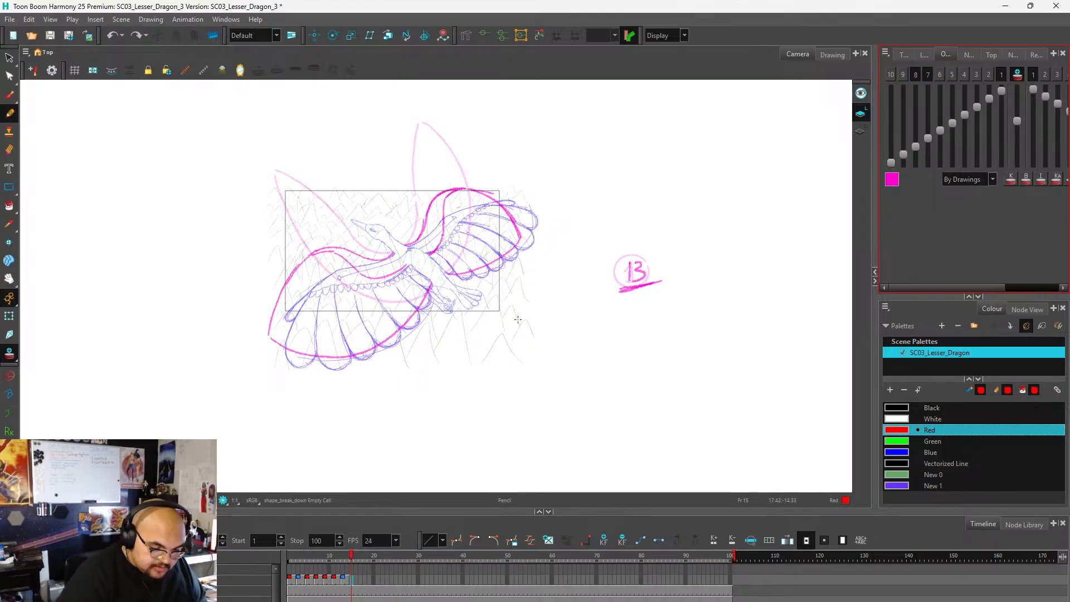
{"action": "mouse_move", "coordinate": [629, 262]}
{"action": "left_mouse_down"}
{"action": "mouse_move", "coordinate": [630, 278]}
{"action": "mouse_move", "coordinate": [642, 279]}
{"action": "left_mouse_up"}
{"action": "mouse_move", "coordinate": [634, 259]}
{"action": "left_mouse_down"}
{"action": "mouse_move", "coordinate": [649, 256]}
{"action": "mouse_move", "coordinate": [650, 285]}
{"action": "left_mouse_up"}
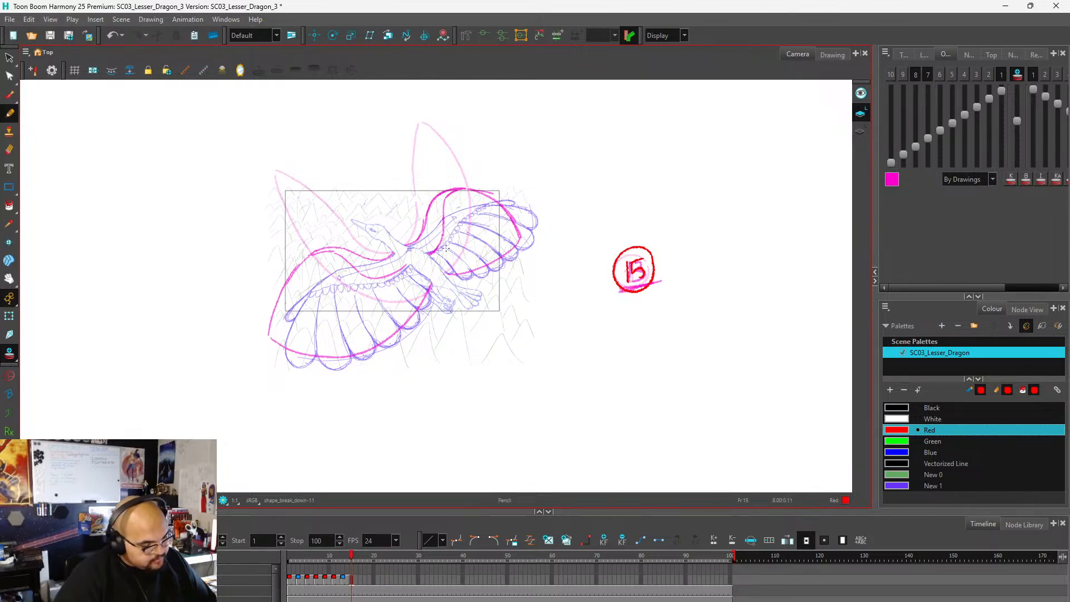
Draw the near wing's upper arm line in red from the shoulder to a raised tip slightly below the onion-skinned wing tip.
{"action": "scroll", "coordinate": [446, 247], "scroll_direction": "up", "scroll_amount": 3}
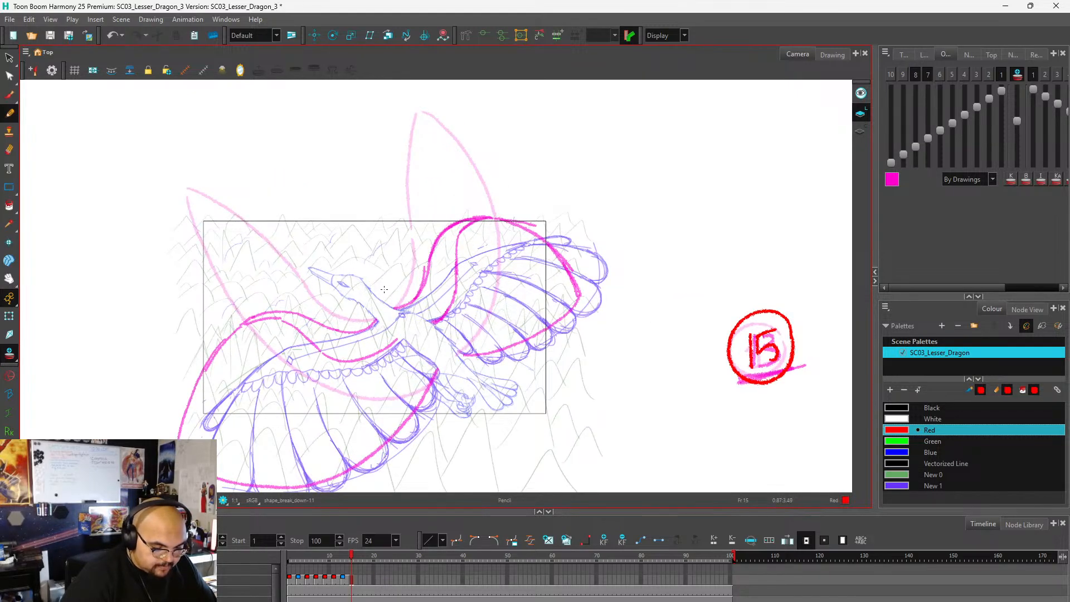
{"action": "scroll", "coordinate": [384, 294], "scroll_direction": "down", "scroll_amount": 1}
{"action": "scroll", "coordinate": [390, 291], "scroll_direction": "up", "scroll_amount": 2}
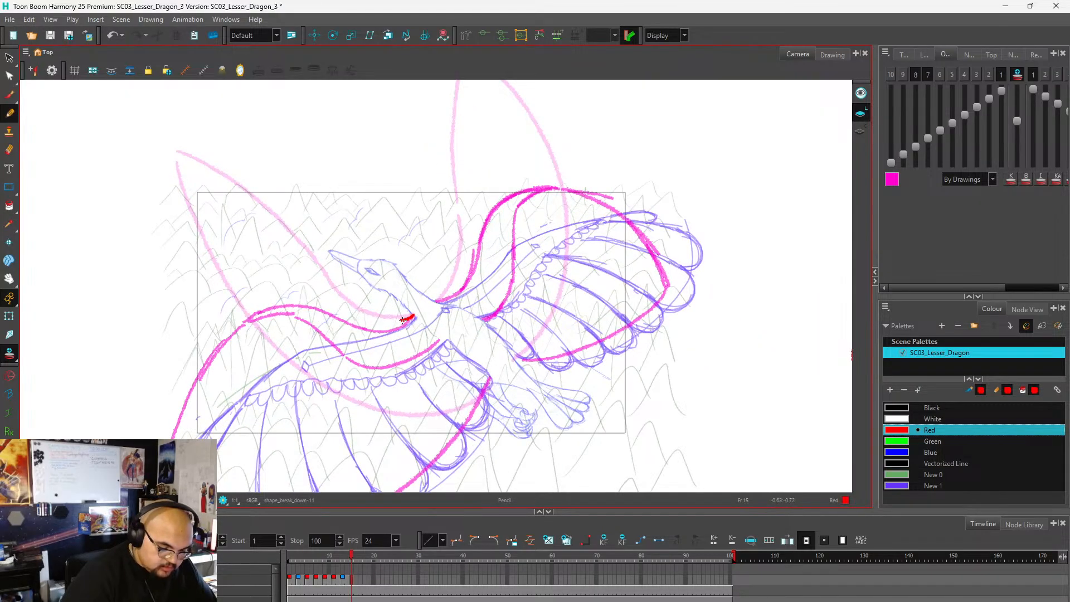
{"action": "mouse_move", "coordinate": [403, 320]}
{"action": "left_mouse_down"}
{"action": "mouse_move", "coordinate": [333, 297]}
{"action": "mouse_move", "coordinate": [243, 208]}
{"action": "mouse_move", "coordinate": [181, 177]}
{"action": "left_mouse_up"}
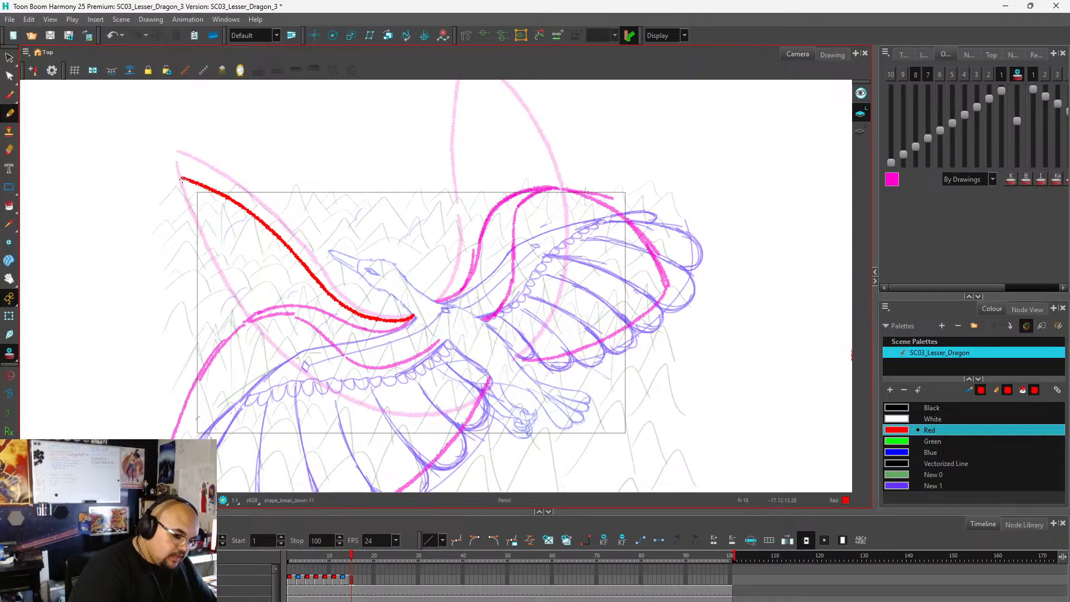
{"action": "scroll", "coordinate": [218, 143], "scroll_direction": "down", "scroll_amount": 2}
{"action": "scroll", "coordinate": [286, 160], "scroll_direction": "up", "scroll_amount": 1}
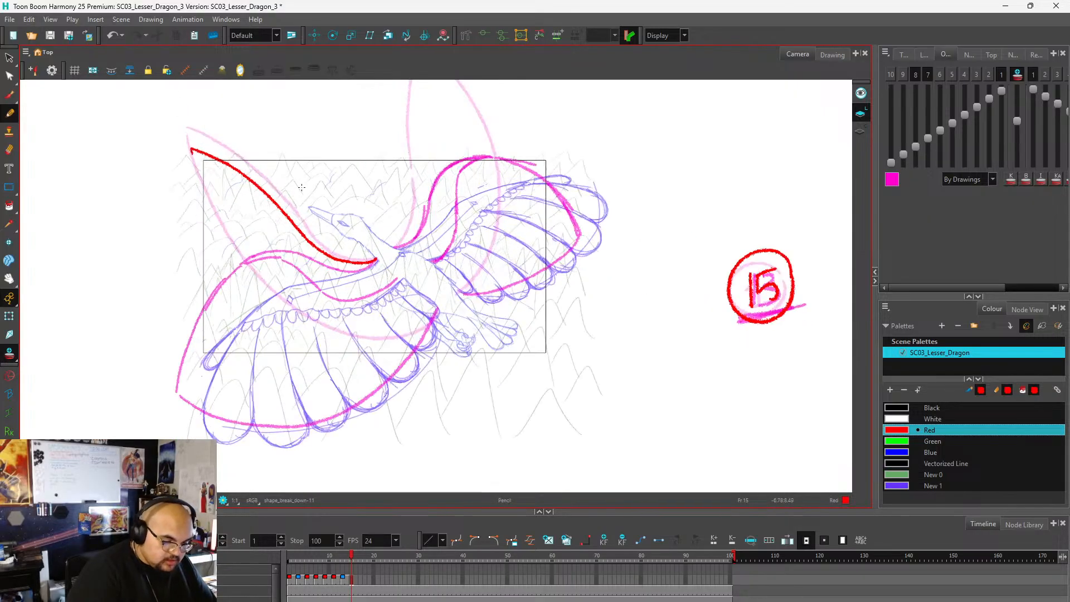
{"action": "key", "text": "ctrl+z"}
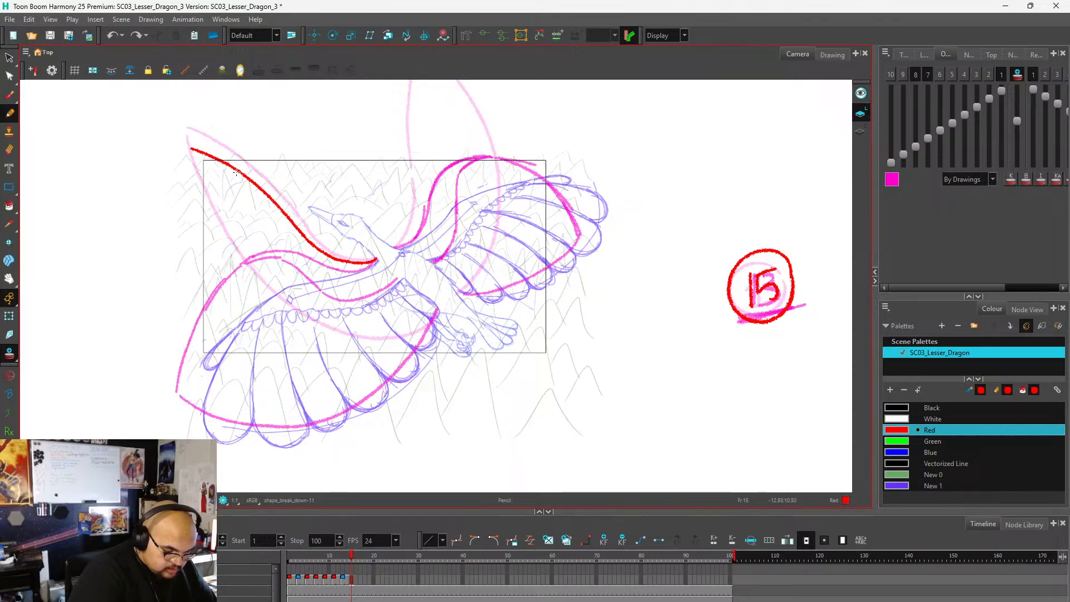
Draw the near wing's lower arm line back to the body, and add the far wing's two raised arm lines.
{"action": "mouse_move", "coordinate": [235, 172]}
{"action": "left_mouse_down"}
{"action": "mouse_move", "coordinate": [280, 240]}
{"action": "mouse_move", "coordinate": [320, 274]}
{"action": "left_mouse_up"}
{"action": "key", "text": "ctrl+z"}
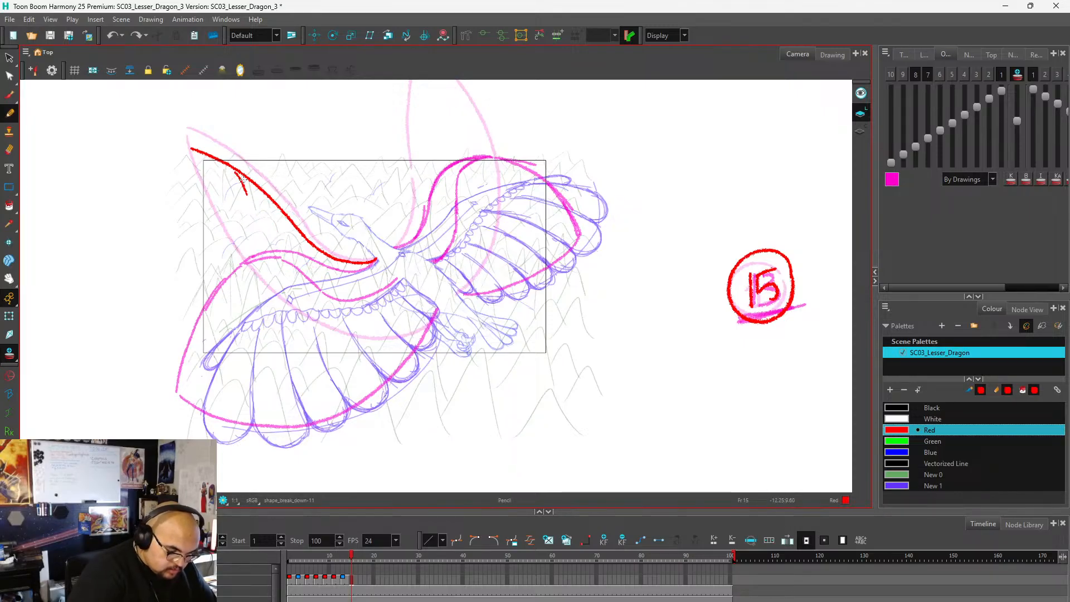
{"action": "key", "text": "ctrl+z"}
{"action": "mouse_move", "coordinate": [236, 172]}
{"action": "left_mouse_down"}
{"action": "mouse_move", "coordinate": [287, 255]}
{"action": "mouse_move", "coordinate": [318, 281]}
{"action": "mouse_move", "coordinate": [371, 285]}
{"action": "mouse_move", "coordinate": [360, 292]}
{"action": "mouse_move", "coordinate": [377, 256]}
{"action": "mouse_move", "coordinate": [374, 176]}
{"action": "mouse_move", "coordinate": [387, 139]}
{"action": "mouse_move", "coordinate": [377, 178]}
{"action": "mouse_move", "coordinate": [382, 300]}
{"action": "left_mouse_up"}
{"action": "key", "text": "alt+s"}
{"action": "scroll", "coordinate": [301, 359], "scroll_direction": "down", "scroll_amount": 2}
{"action": "scroll", "coordinate": [358, 285], "scroll_direction": "up", "scroll_amount": 2}
{"action": "key", "text": "alt+/"}
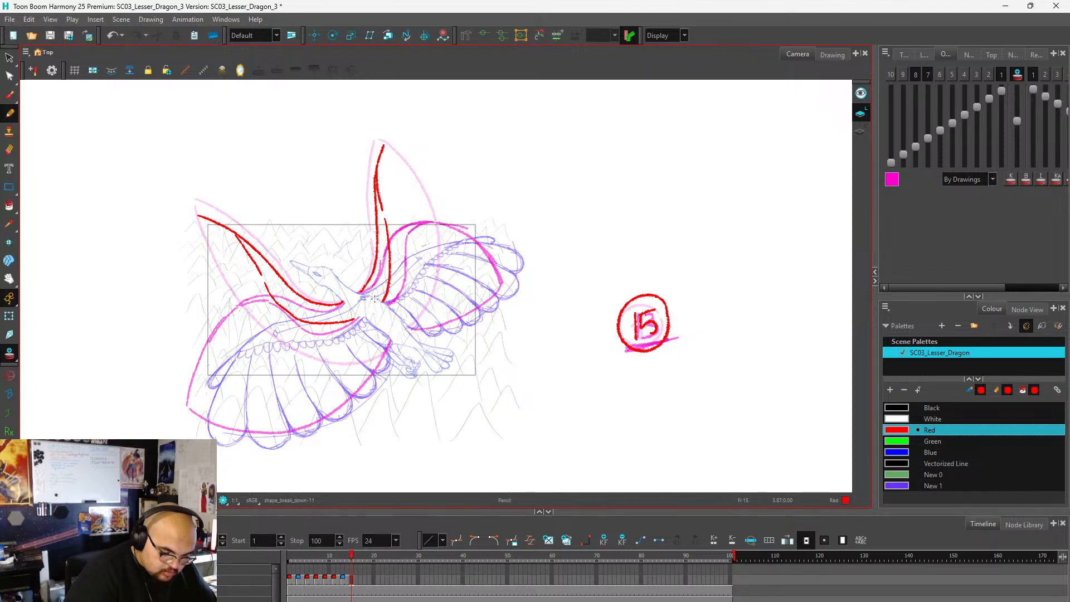
{"action": "scroll", "coordinate": [424, 196], "scroll_direction": "down", "scroll_amount": 3}
{"action": "scroll", "coordinate": [320, 222], "scroll_direction": "up", "scroll_amount": 3}
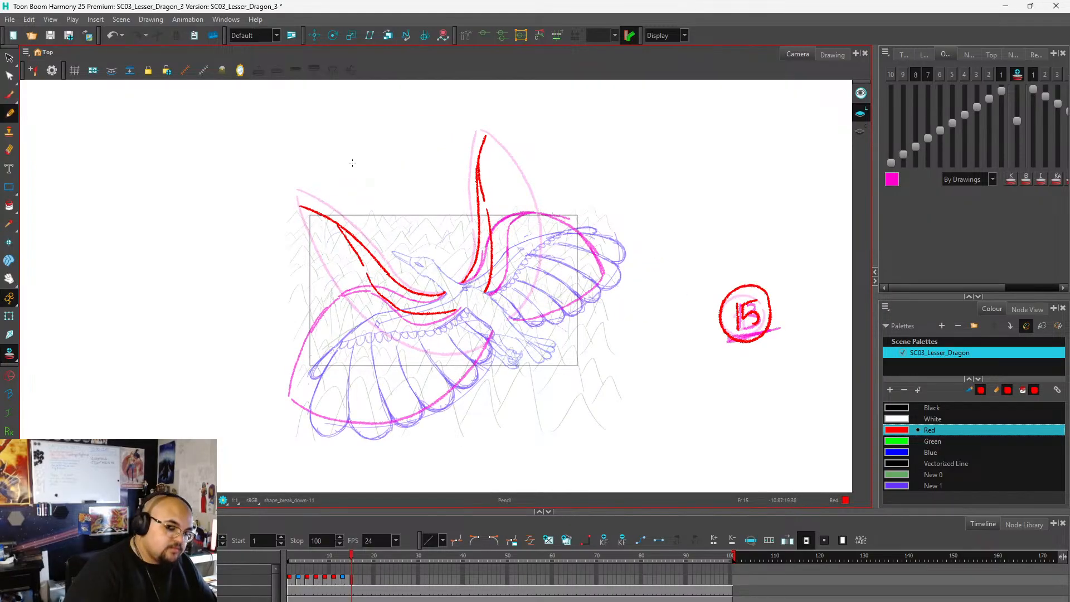
Redraw the near wing's tip bending outward and flatter, and draw its feather outline curving down from the tip to the body.
{"action": "key", "text": "e"}
{"action": "mouse_move", "coordinate": [296, 206]}
{"action": "left_mouse_down"}
{"action": "mouse_move", "coordinate": [332, 222]}
{"action": "mouse_move", "coordinate": [285, 222]}
{"action": "left_mouse_up"}
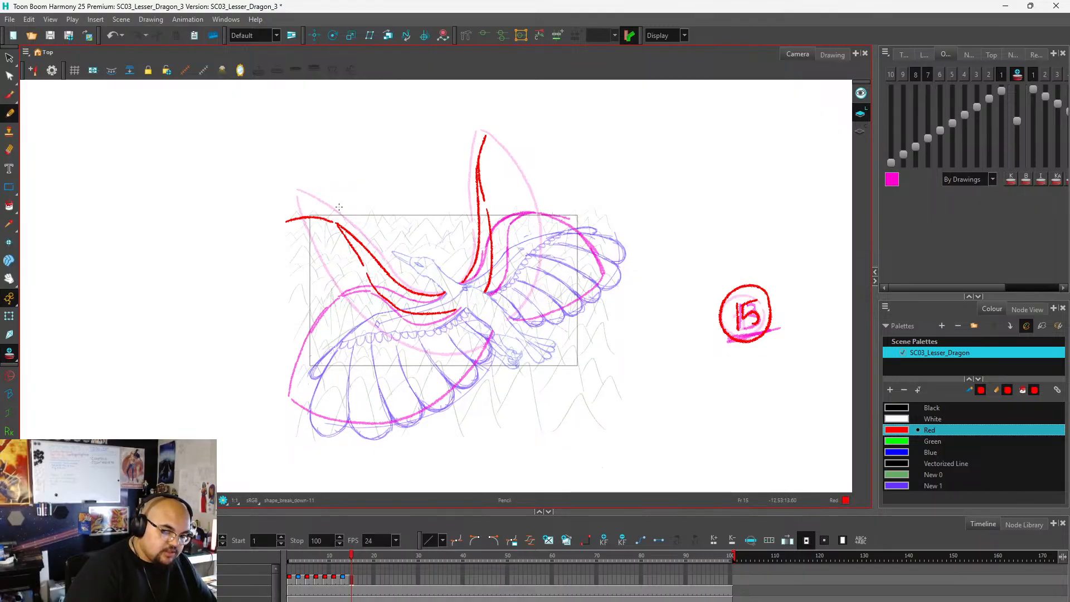
{"action": "key", "text": "ctrl+z"}
{"action": "mouse_move", "coordinate": [337, 221]}
{"action": "left_mouse_down"}
{"action": "mouse_move", "coordinate": [281, 212]}
{"action": "mouse_move", "coordinate": [334, 223]}
{"action": "mouse_move", "coordinate": [273, 221]}
{"action": "mouse_move", "coordinate": [293, 299]}
{"action": "mouse_move", "coordinate": [318, 330]}
{"action": "mouse_move", "coordinate": [396, 356]}
{"action": "mouse_move", "coordinate": [470, 345]}
{"action": "mouse_move", "coordinate": [494, 326]}
{"action": "left_mouse_up"}
{"action": "key", "text": "ctrl+z"}
{"action": "key", "text": "ctrl+z"}
{"action": "mouse_move", "coordinate": [291, 298]}
{"action": "left_mouse_down"}
{"action": "mouse_move", "coordinate": [335, 345]}
{"action": "mouse_move", "coordinate": [377, 362]}
{"action": "mouse_move", "coordinate": [422, 364]}
{"action": "mouse_move", "coordinate": [493, 334]}
{"action": "left_mouse_up"}
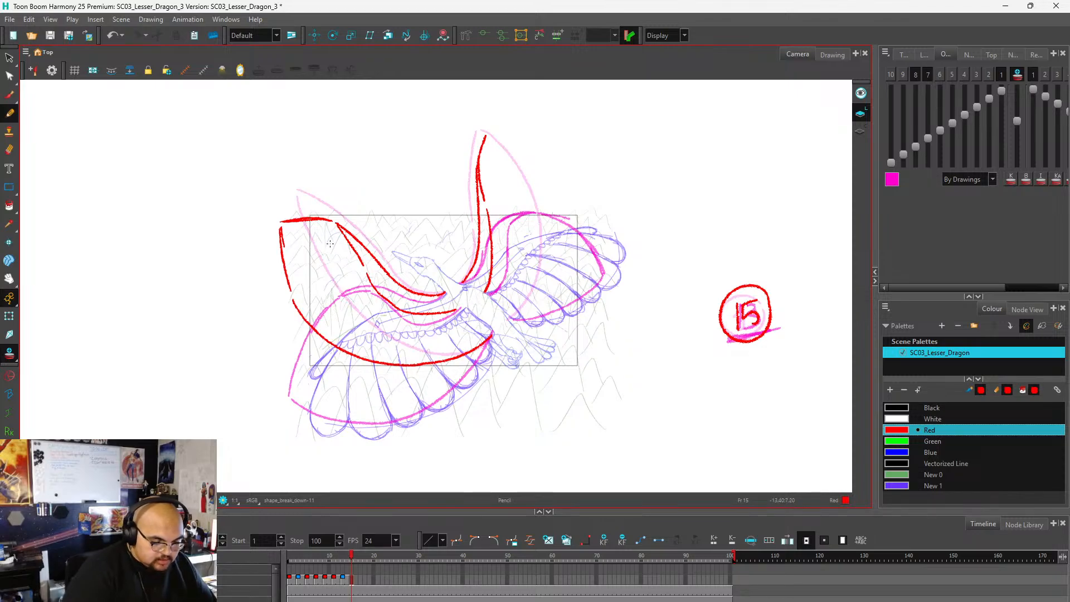
Draw the curved feather division lines in red across the near wing, from its tip back to the body.
{"action": "mouse_move", "coordinate": [337, 228]}
{"action": "left_mouse_down"}
{"action": "mouse_move", "coordinate": [288, 245]}
{"action": "mouse_move", "coordinate": [296, 288]}
{"action": "left_mouse_up"}
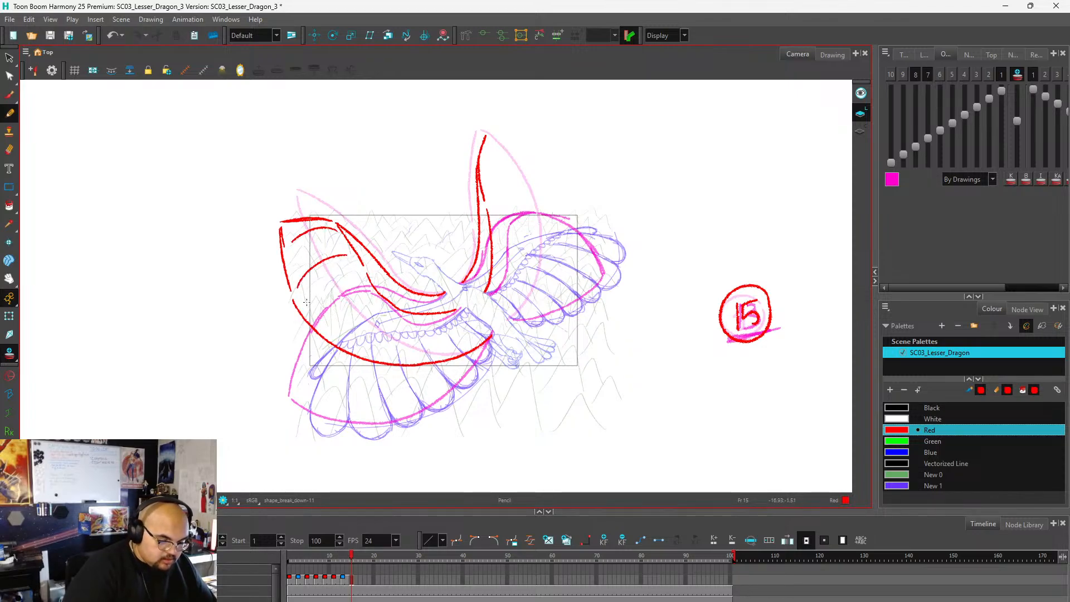
{"action": "left_click_drag", "start_coordinate": [364, 281], "coordinate": [331, 333]}
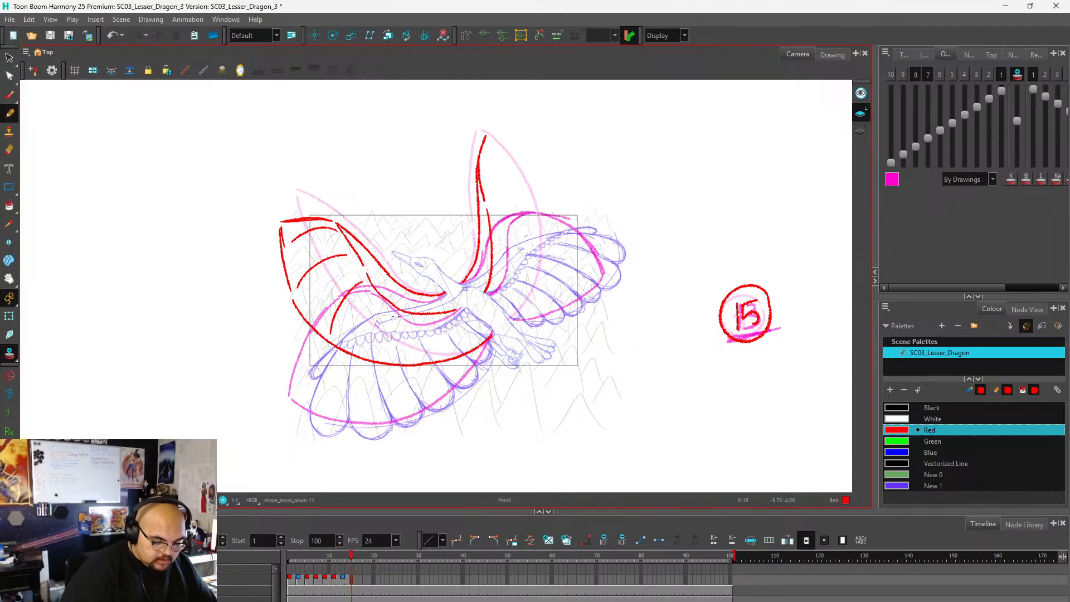
{"action": "left_click_drag", "start_coordinate": [395, 317], "coordinate": [391, 354]}
{"action": "mouse_move", "coordinate": [440, 319]}
{"action": "left_mouse_down"}
{"action": "mouse_move", "coordinate": [458, 351]}
{"action": "mouse_move", "coordinate": [482, 339]}
{"action": "left_mouse_up"}
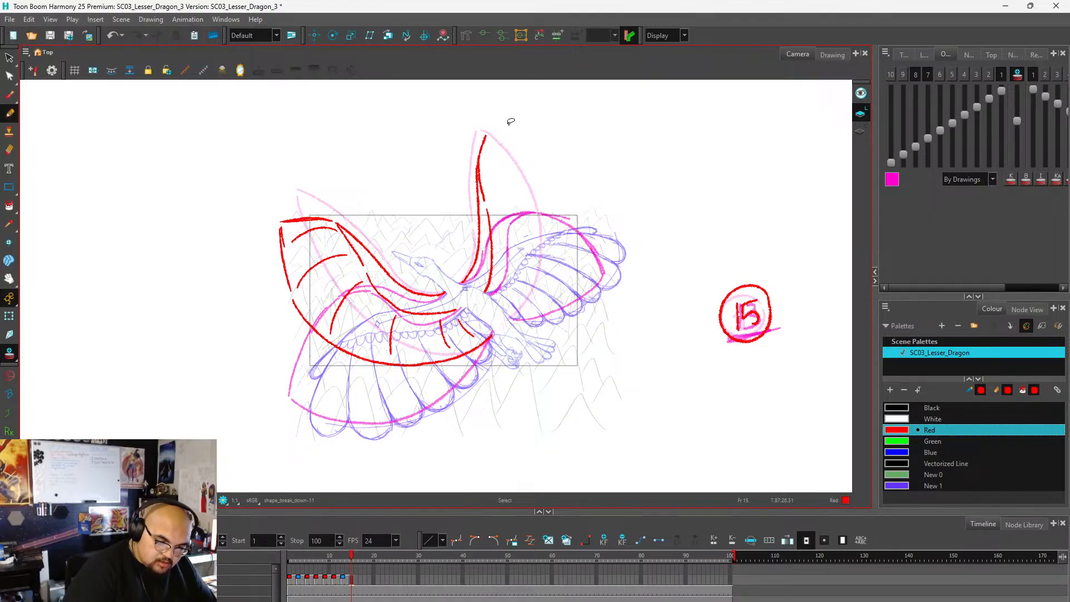
{"action": "key", "text": "ctrl+z"}
{"action": "left_click_drag", "start_coordinate": [488, 137], "coordinate": [539, 134]}
{"action": "key", "text": "ctrl+z"}
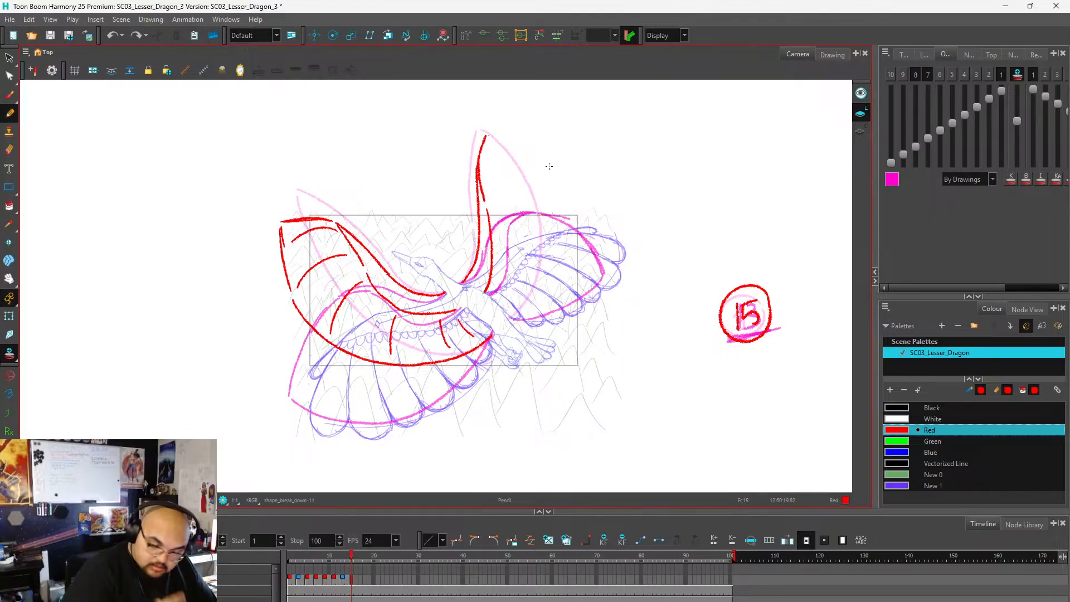
Erase the far wing's raised upper arm and redraw it with the tip bending outward, removing the stray mark beside the dragon.
{"action": "key", "text": "alt+e"}
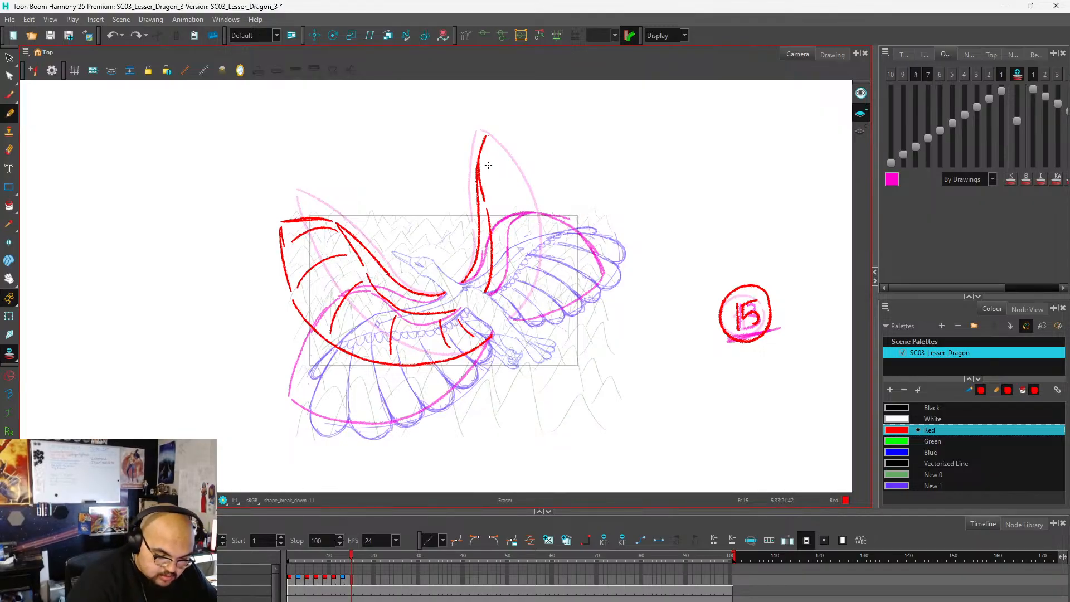
{"action": "mouse_move", "coordinate": [496, 200]}
{"action": "left_mouse_down"}
{"action": "mouse_move", "coordinate": [480, 141]}
{"action": "mouse_move", "coordinate": [480, 216]}
{"action": "mouse_move", "coordinate": [480, 180]}
{"action": "mouse_move", "coordinate": [491, 229]}
{"action": "left_mouse_up"}
{"action": "left_click_drag", "start_coordinate": [668, 228], "coordinate": [611, 211]}
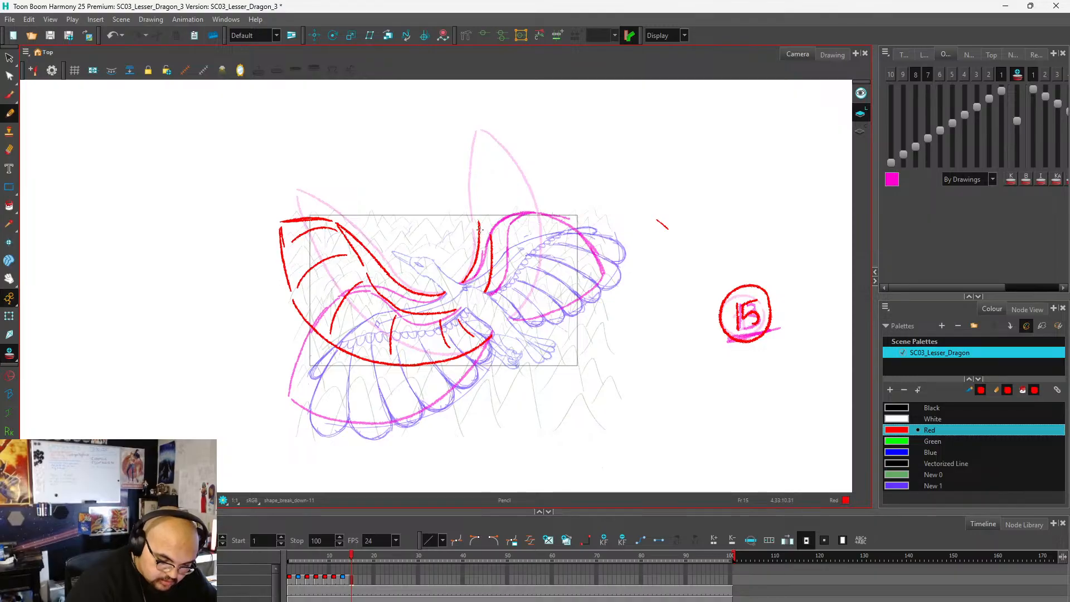
{"action": "mouse_move", "coordinate": [476, 203]}
{"action": "left_mouse_down"}
{"action": "mouse_move", "coordinate": [477, 213]}
{"action": "mouse_move", "coordinate": [478, 179]}
{"action": "mouse_move", "coordinate": [491, 240]}
{"action": "left_mouse_up"}
{"action": "left_click_drag", "start_coordinate": [481, 177], "coordinate": [503, 131]}
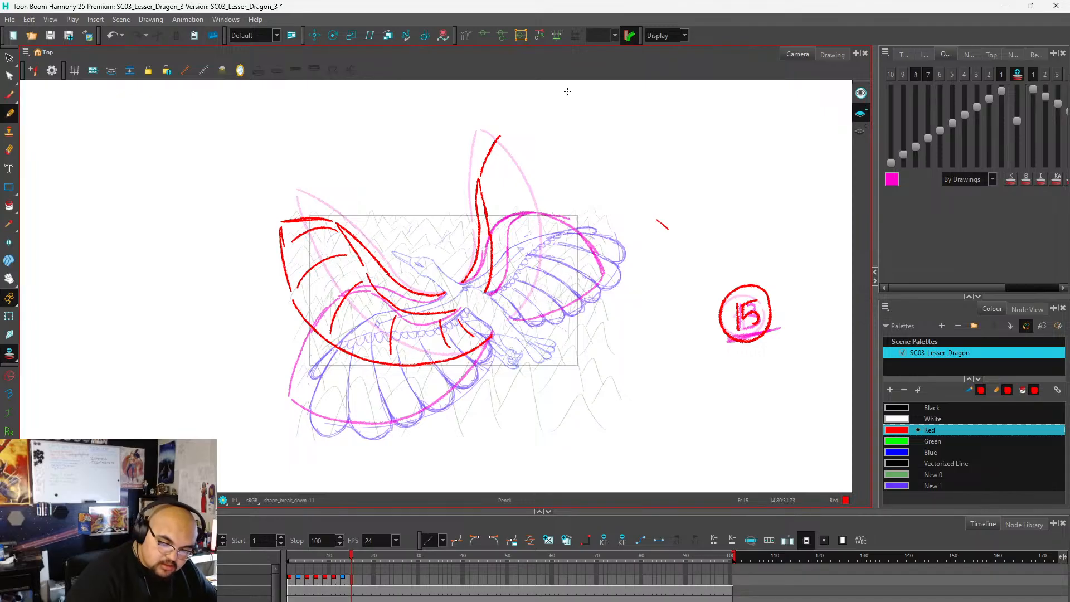
{"action": "left_click_drag", "start_coordinate": [669, 225], "coordinate": [666, 225]}
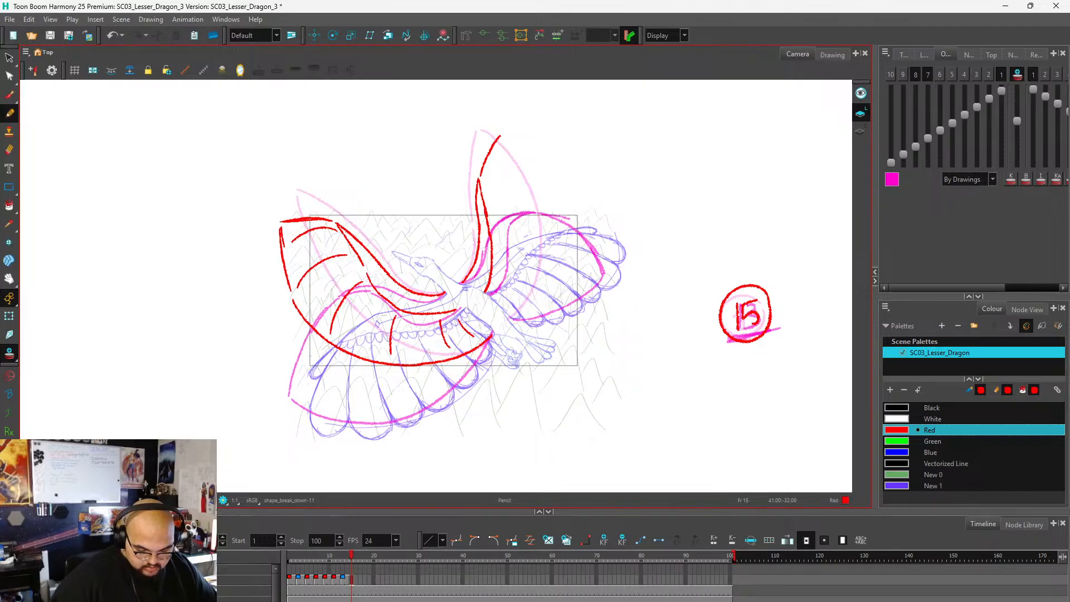
{"action": "key", "text": "alt+Tab"}
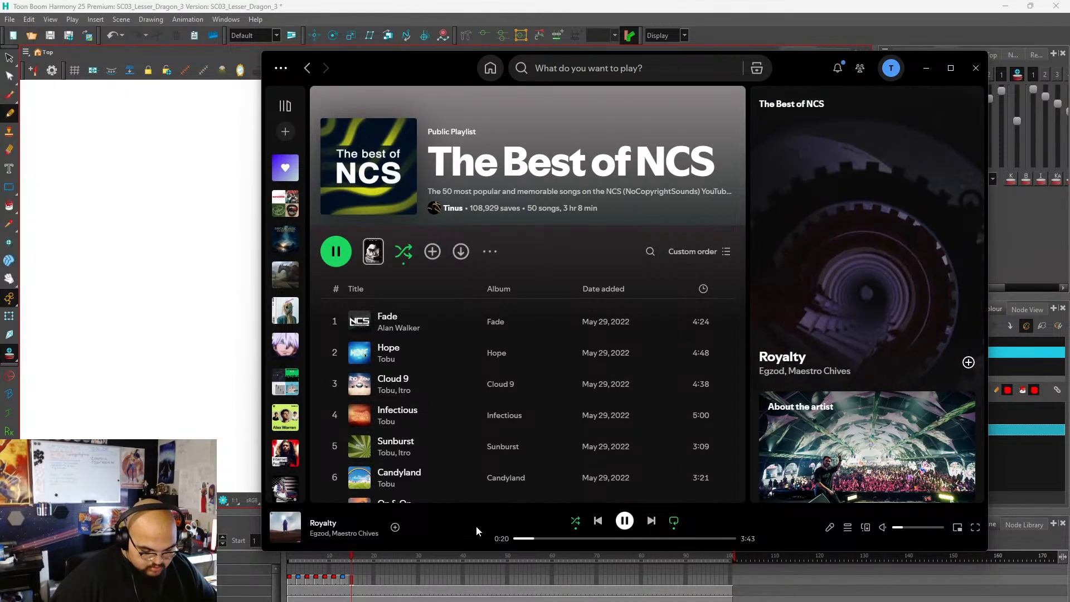
{"action": "left_click", "coordinate": [926, 67]}
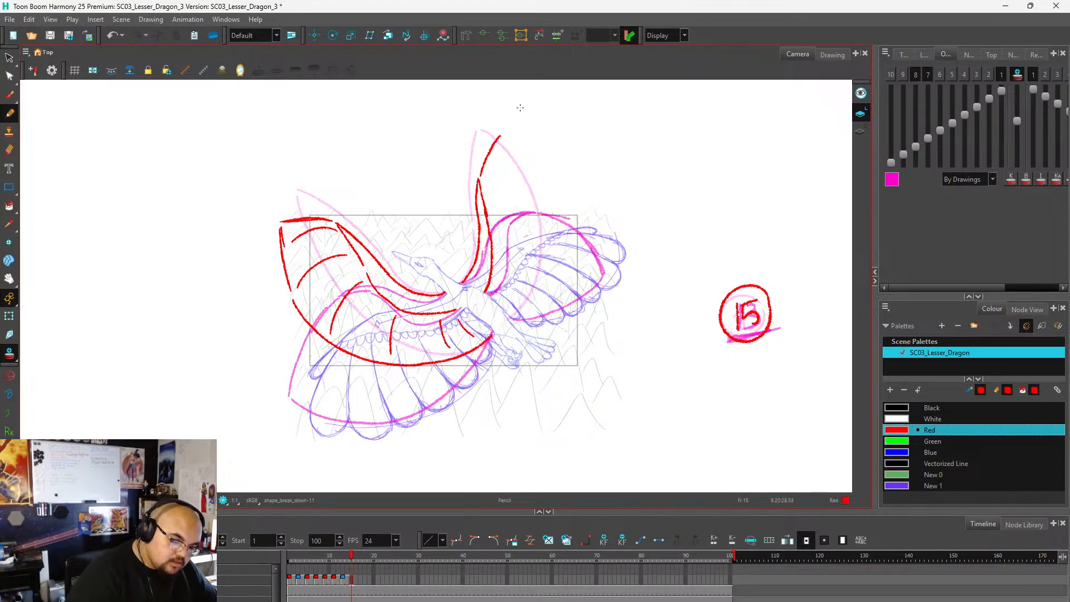
Draw the far wing's feather outline curving from the tip outward and down to the body.
{"action": "mouse_move", "coordinate": [505, 135]}
{"action": "left_mouse_down"}
{"action": "mouse_move", "coordinate": [539, 155]}
{"action": "mouse_move", "coordinate": [557, 199]}
{"action": "mouse_move", "coordinate": [553, 239]}
{"action": "left_mouse_up"}
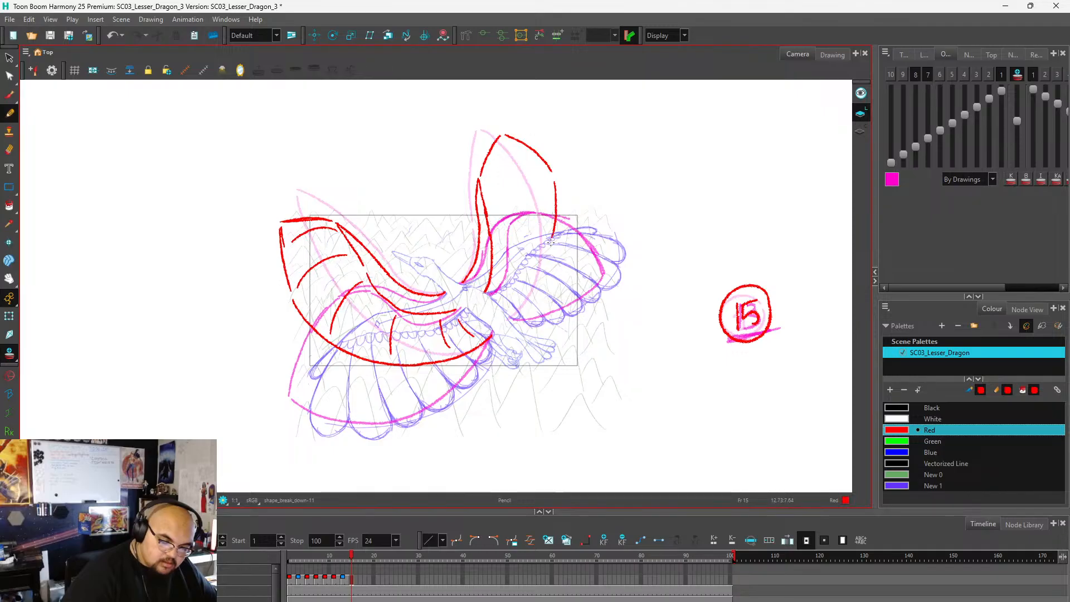
{"action": "key", "text": "ctrl+z"}
{"action": "mouse_move", "coordinate": [557, 181]}
{"action": "left_mouse_down"}
{"action": "mouse_move", "coordinate": [566, 234]}
{"action": "mouse_move", "coordinate": [544, 296]}
{"action": "mouse_move", "coordinate": [516, 319]}
{"action": "left_mouse_up"}
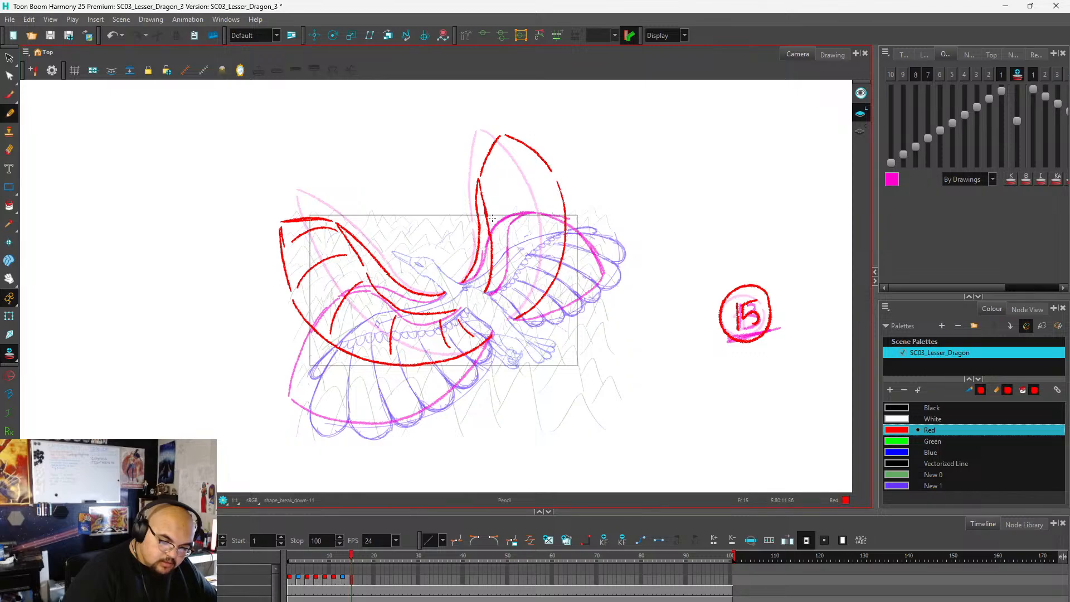
Draw the feather division lines across the far wing, redrawing the lower ones with a flatter curve.
{"action": "mouse_move", "coordinate": [502, 206]}
{"action": "left_mouse_down"}
{"action": "mouse_move", "coordinate": [557, 181]}
{"action": "mouse_move", "coordinate": [498, 177]}
{"action": "mouse_move", "coordinate": [522, 155]}
{"action": "left_mouse_up"}
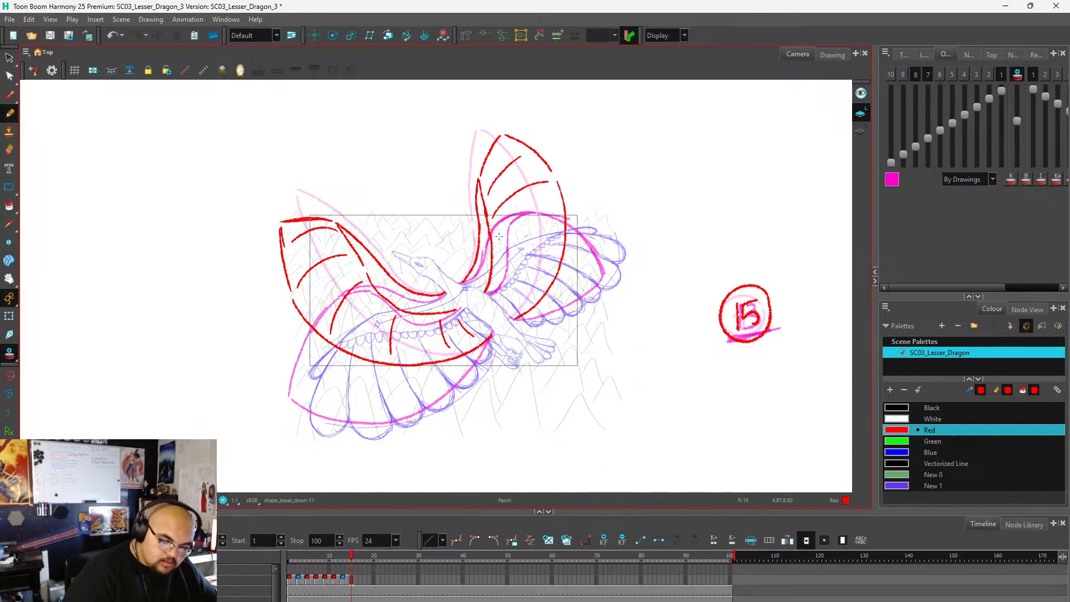
{"action": "left_click_drag", "start_coordinate": [494, 248], "coordinate": [554, 240]}
{"action": "left_click_drag", "start_coordinate": [500, 263], "coordinate": [544, 300]}
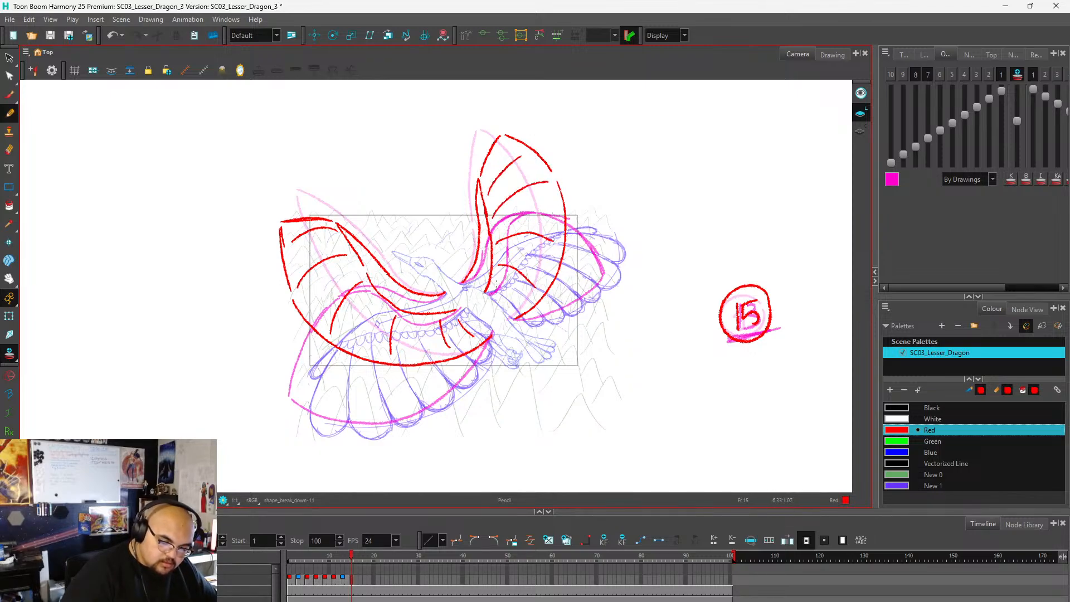
{"action": "key", "text": "ctrl+z"}
{"action": "key", "text": "ctrl+z"}
{"action": "key", "text": "ctrl+z"}
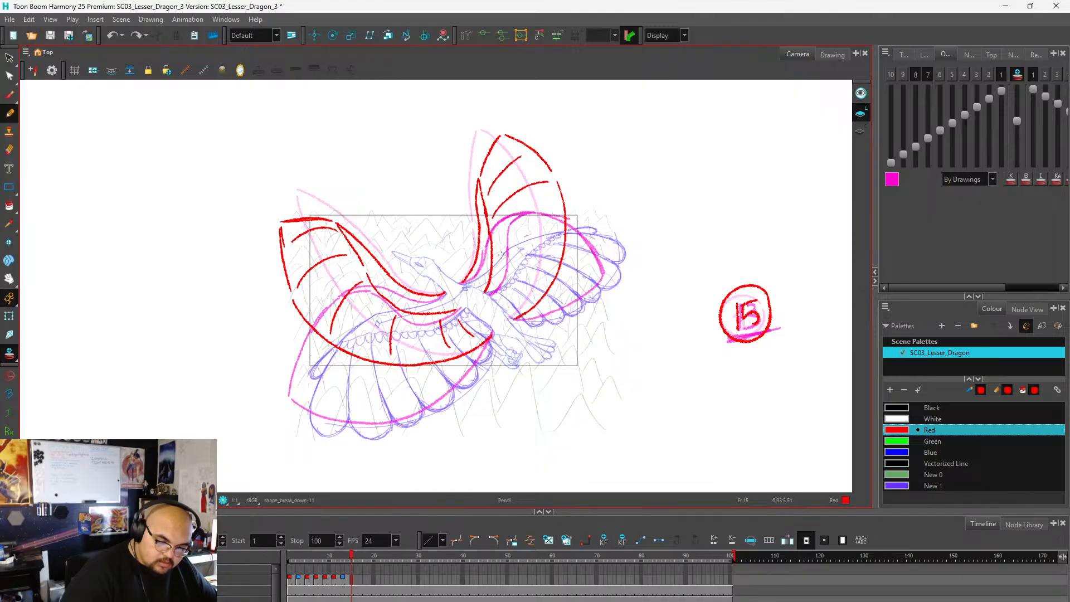
{"action": "key", "text": "ctrl+z"}
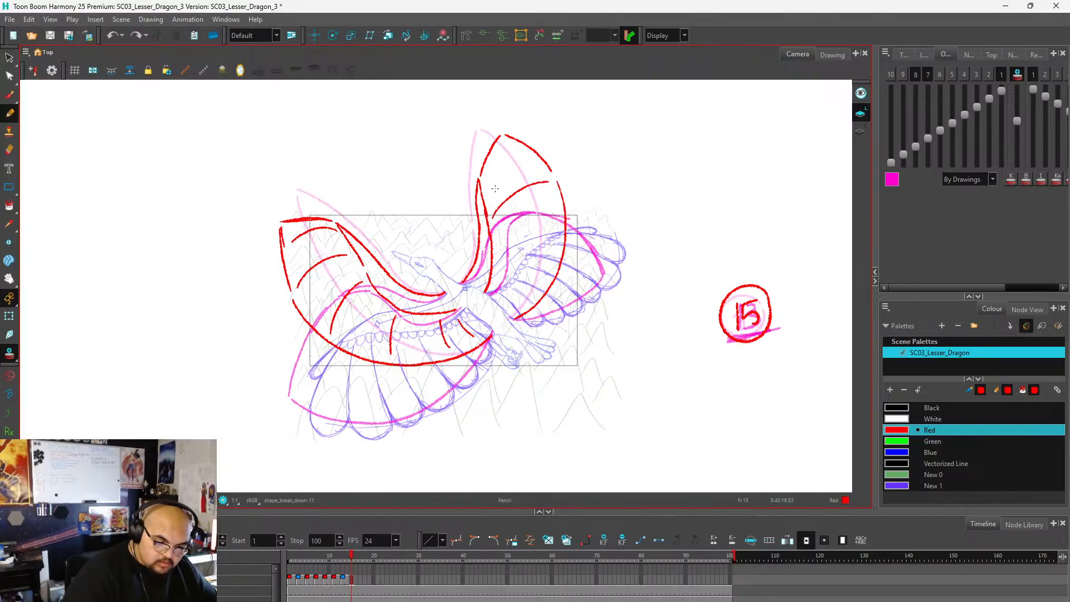
{"action": "key", "text": "ctrl+shift+z"}
{"action": "left_click_drag", "start_coordinate": [495, 251], "coordinate": [560, 229]}
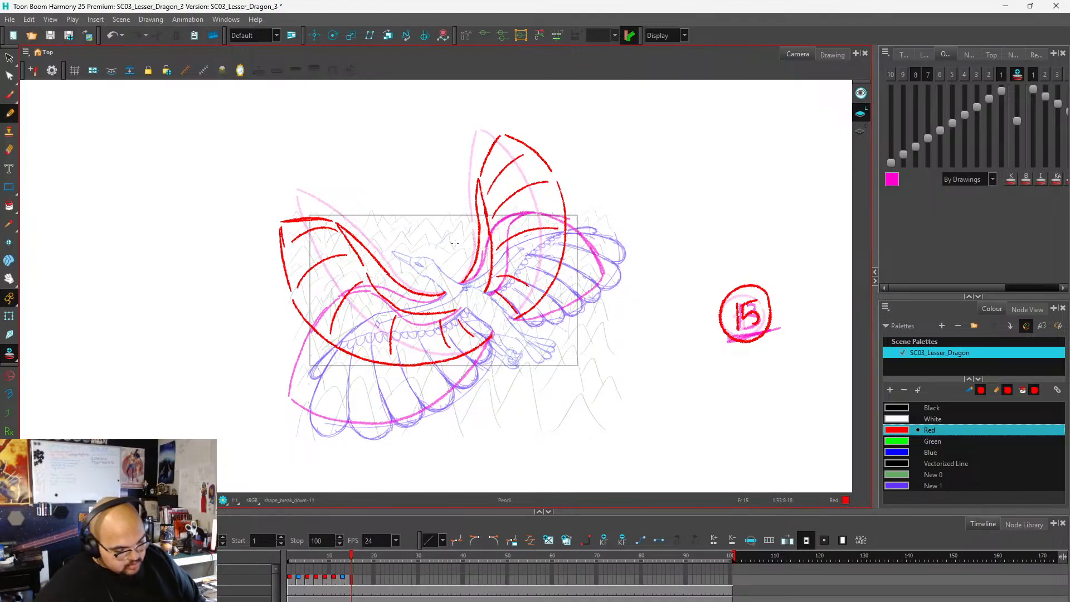
Extend the exposure of the frame 15 drawing through frame 16.
{"action": "scroll", "coordinate": [421, 268], "scroll_direction": "down", "scroll_amount": 2}
{"action": "key", "text": "alt+s"}
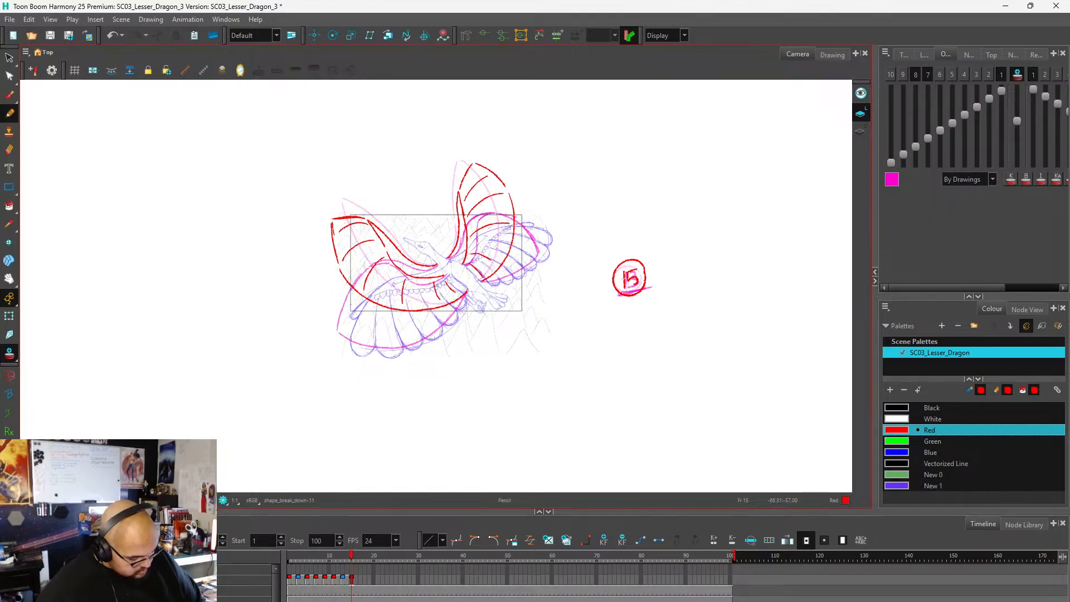
{"action": "left_click", "coordinate": [358, 580]}
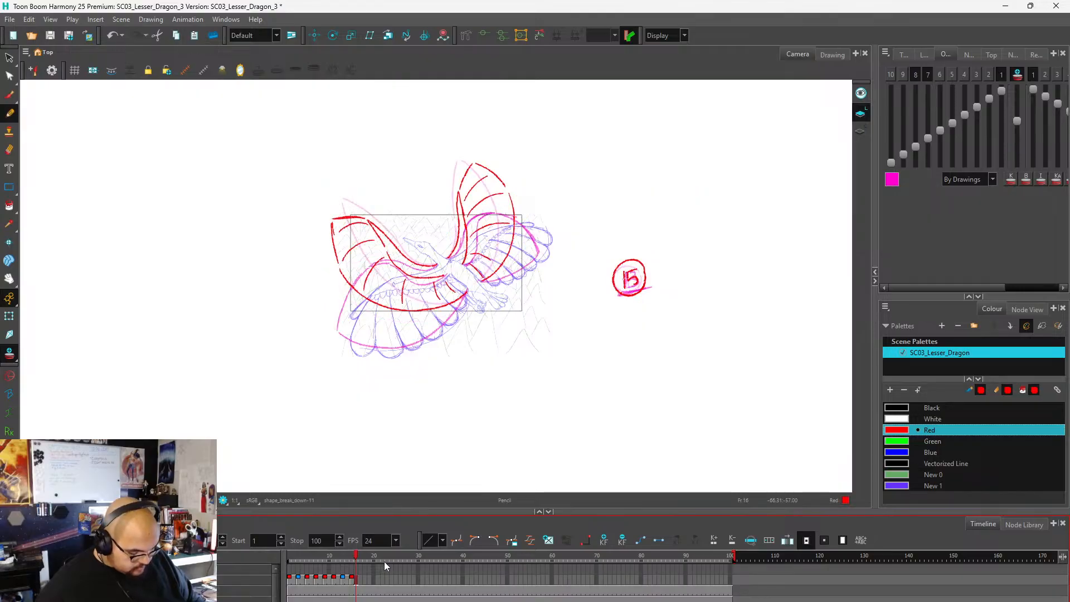
With the onion skin off, redraw the near wing's tip on frame 1 as a folded curl with an inner edge down to the feather outline.
{"action": "left_click", "coordinate": [289, 558]}
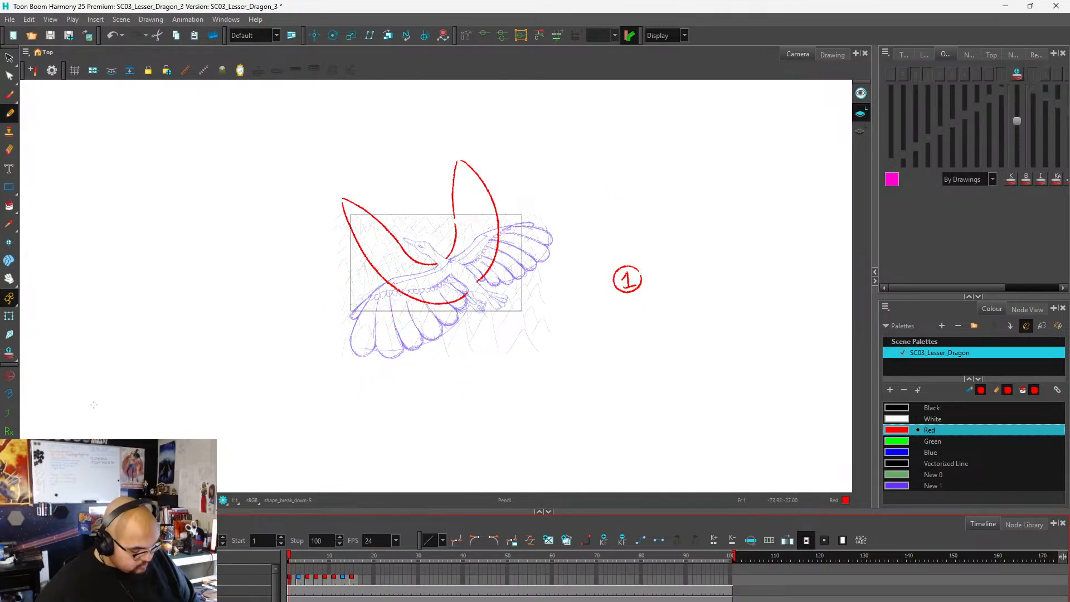
{"action": "key", "text": "alt+o"}
{"action": "mouse_move", "coordinate": [289, 559]}
{"action": "left_mouse_down"}
{"action": "mouse_move", "coordinate": [364, 551]}
{"action": "mouse_move", "coordinate": [293, 552]}
{"action": "mouse_move", "coordinate": [364, 555]}
{"action": "mouse_move", "coordinate": [289, 569]}
{"action": "left_mouse_up"}
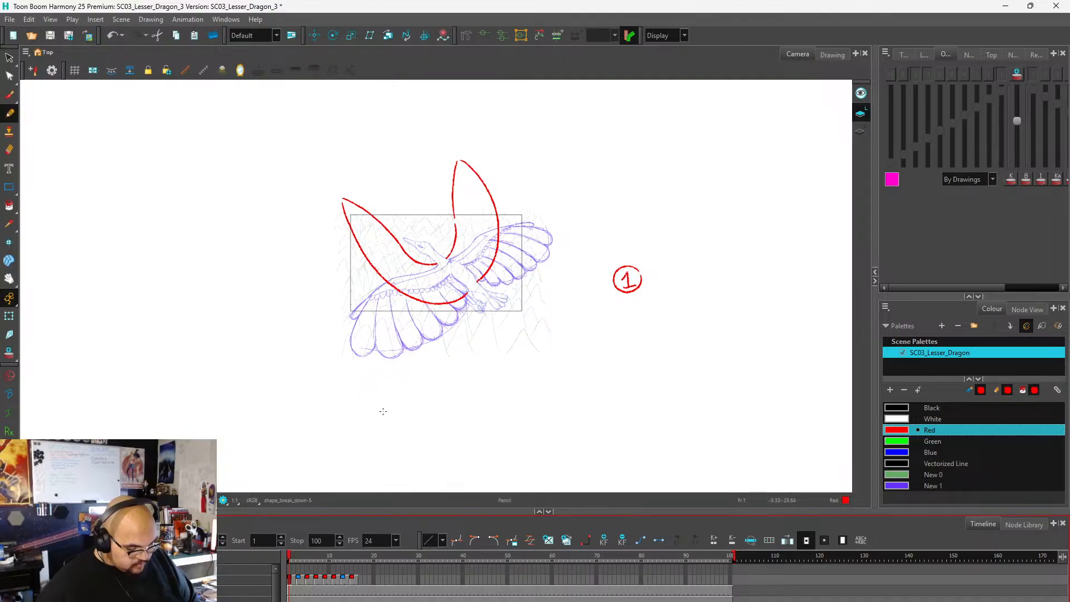
{"action": "left_click", "coordinate": [295, 558]}
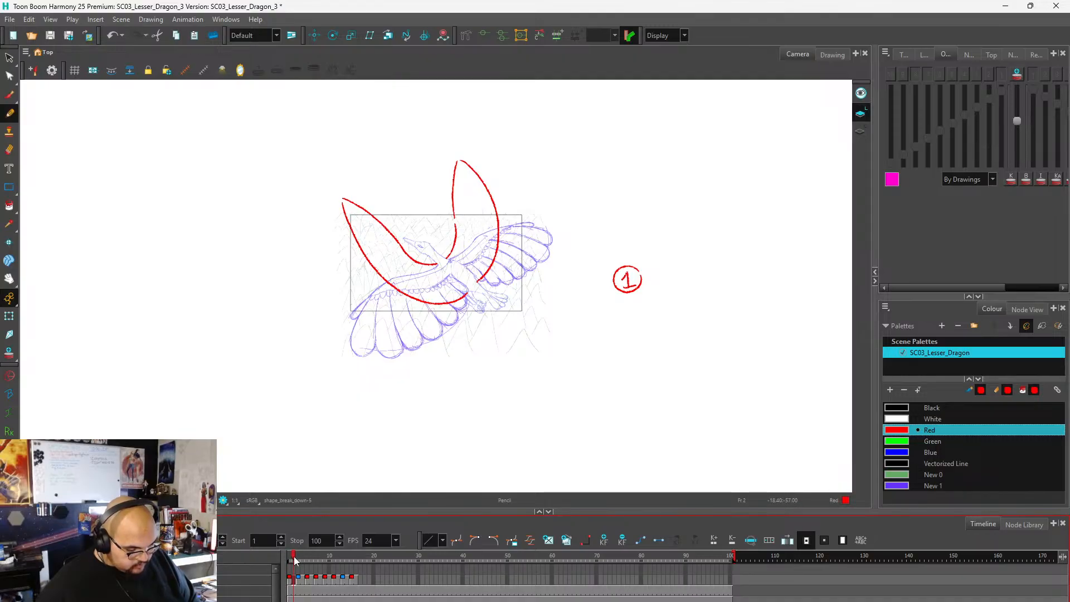
{"action": "left_click_drag", "start_coordinate": [296, 560], "coordinate": [286, 557]}
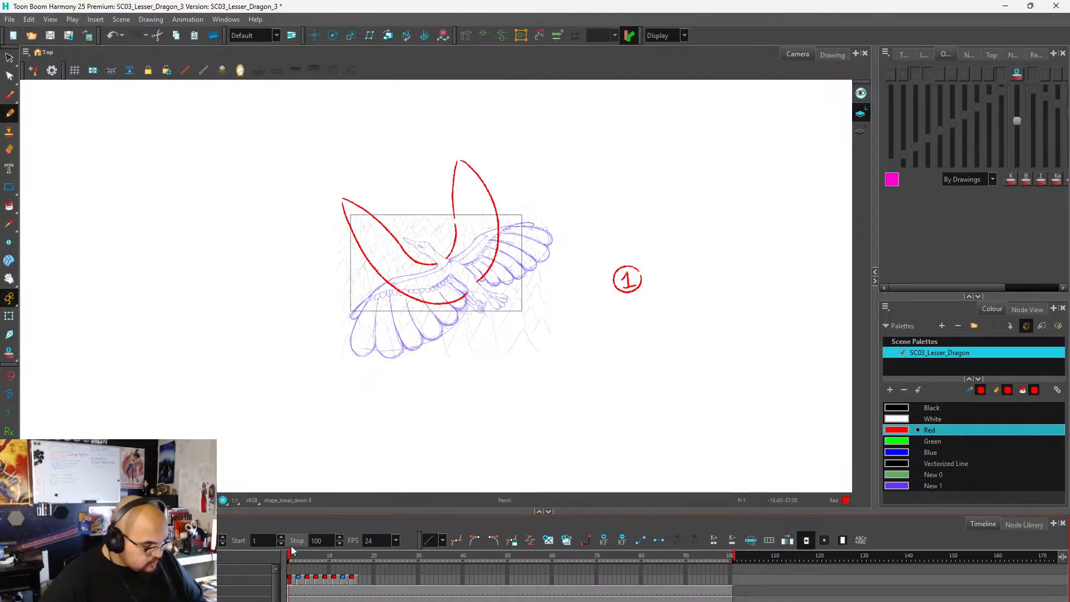
{"action": "scroll", "coordinate": [380, 200], "scroll_direction": "up", "scroll_amount": 2}
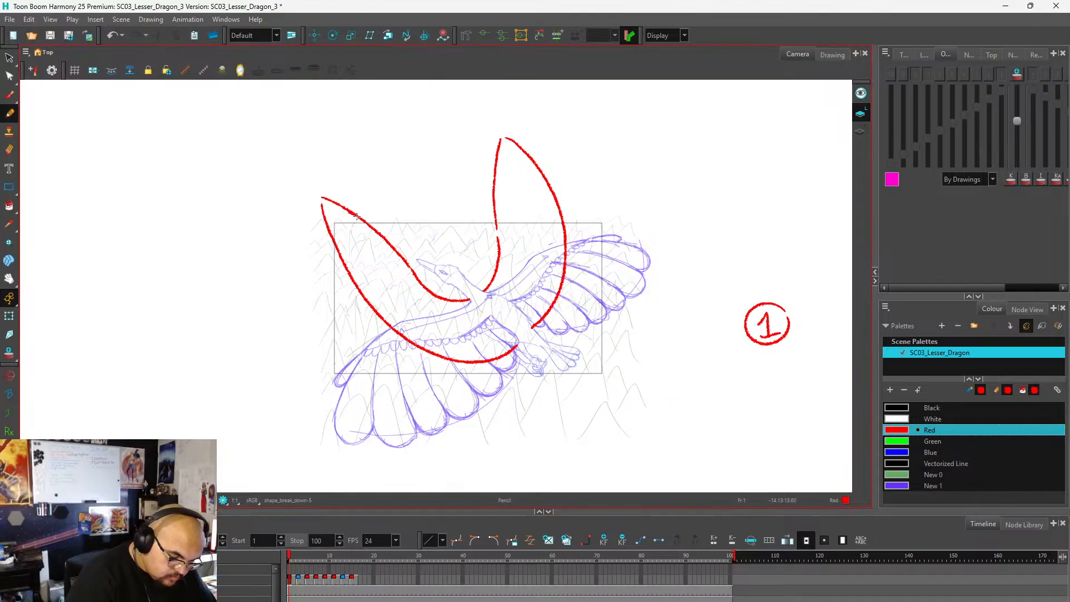
{"action": "mouse_move", "coordinate": [331, 200]}
{"action": "left_mouse_down"}
{"action": "mouse_move", "coordinate": [340, 190]}
{"action": "mouse_move", "coordinate": [326, 181]}
{"action": "mouse_move", "coordinate": [335, 243]}
{"action": "left_mouse_up"}
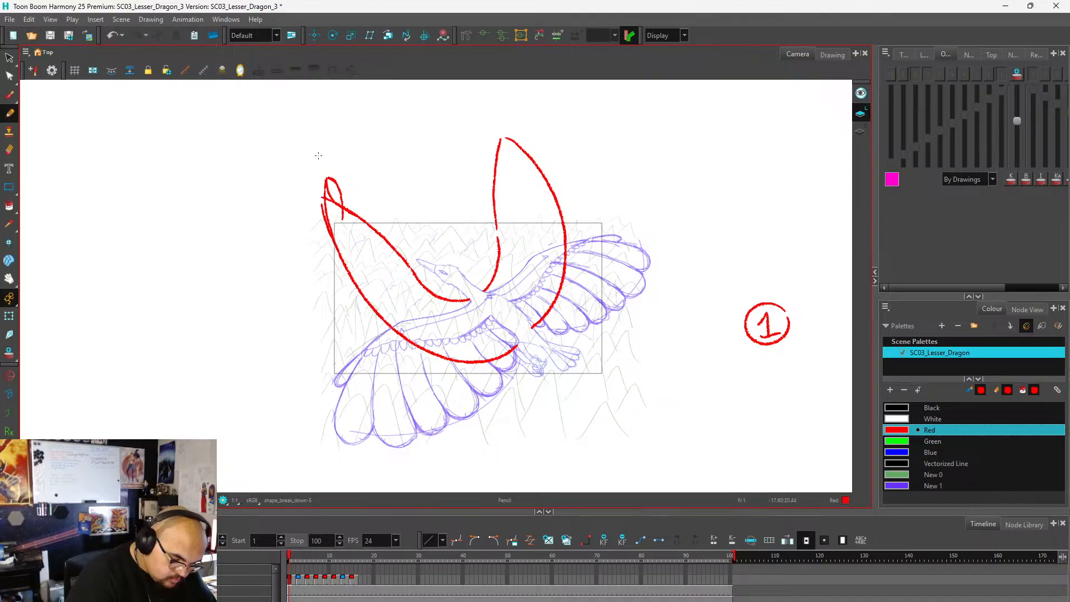
{"action": "mouse_move", "coordinate": [329, 193]}
{"action": "left_mouse_down"}
{"action": "mouse_move", "coordinate": [336, 213]}
{"action": "mouse_move", "coordinate": [330, 179]}
{"action": "mouse_move", "coordinate": [344, 237]}
{"action": "mouse_move", "coordinate": [393, 329]}
{"action": "mouse_move", "coordinate": [483, 354]}
{"action": "left_mouse_up"}
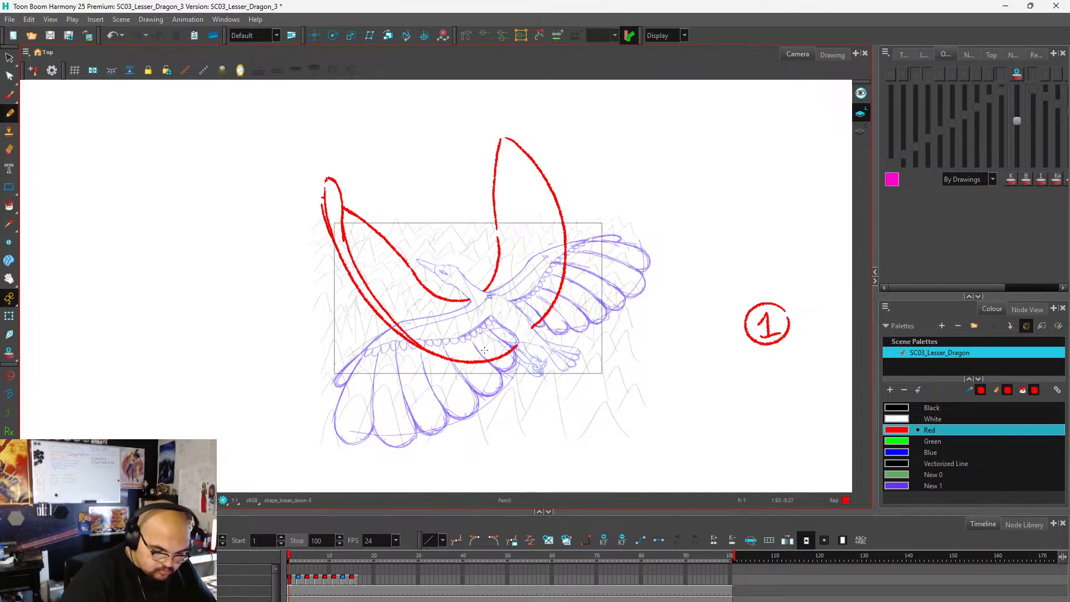
Add a small folded tip to the far wing on frame 1, with a second line following its outer edge.
{"action": "scroll", "coordinate": [349, 305], "scroll_direction": "down", "scroll_amount": 3}
{"action": "scroll", "coordinate": [396, 211], "scroll_direction": "up", "scroll_amount": 1}
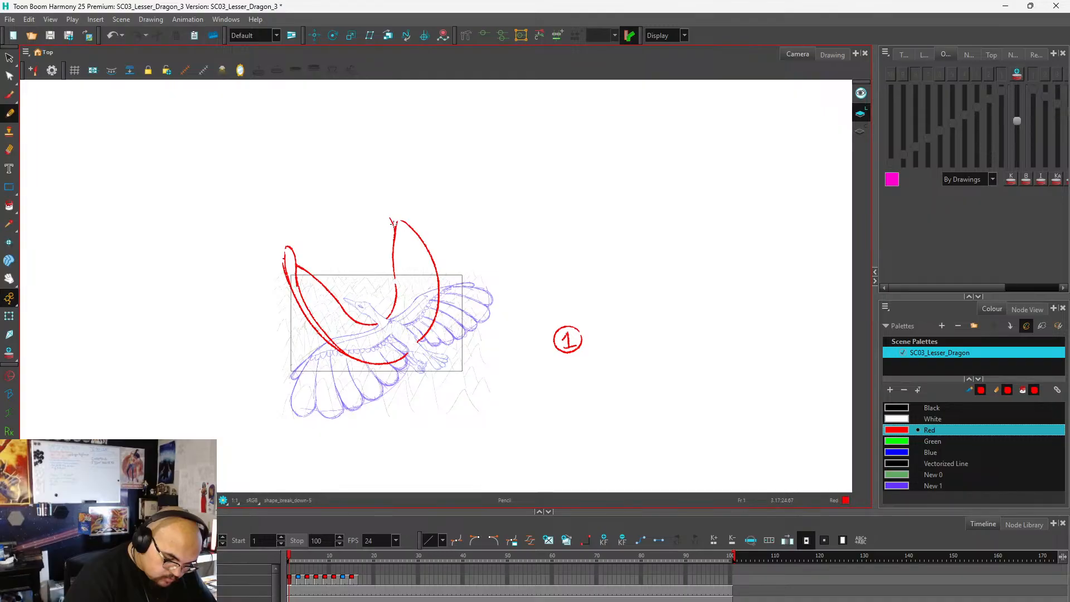
{"action": "left_click_drag", "start_coordinate": [395, 215], "coordinate": [416, 233]}
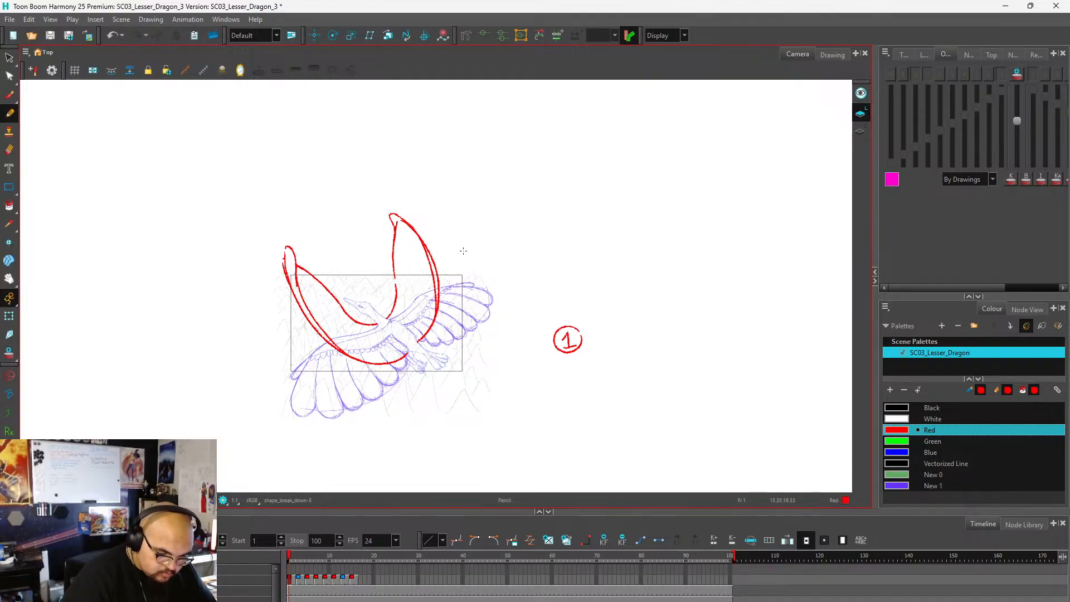
{"action": "scroll", "coordinate": [418, 275], "scroll_direction": "down", "scroll_amount": 3}
{"action": "scroll", "coordinate": [418, 275], "scroll_direction": "up", "scroll_amount": 3}
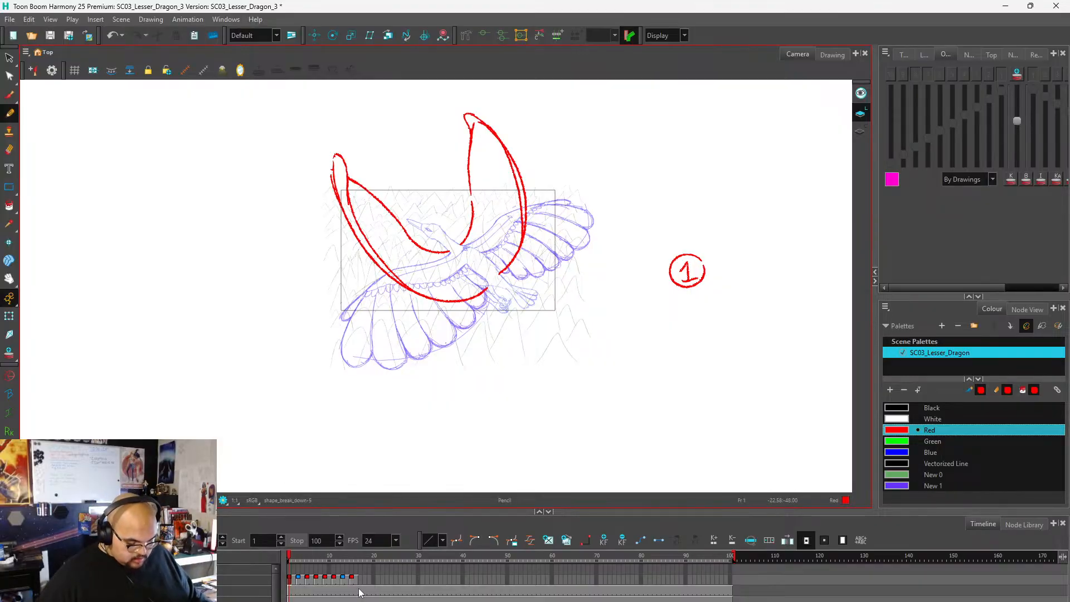
Create a cycle from the drawings on frames 1 to 16, repeating them through frame 48.
{"action": "left_click_drag", "start_coordinate": [358, 580], "coordinate": [289, 580]}
{"action": "right_click", "coordinate": [306, 580]}
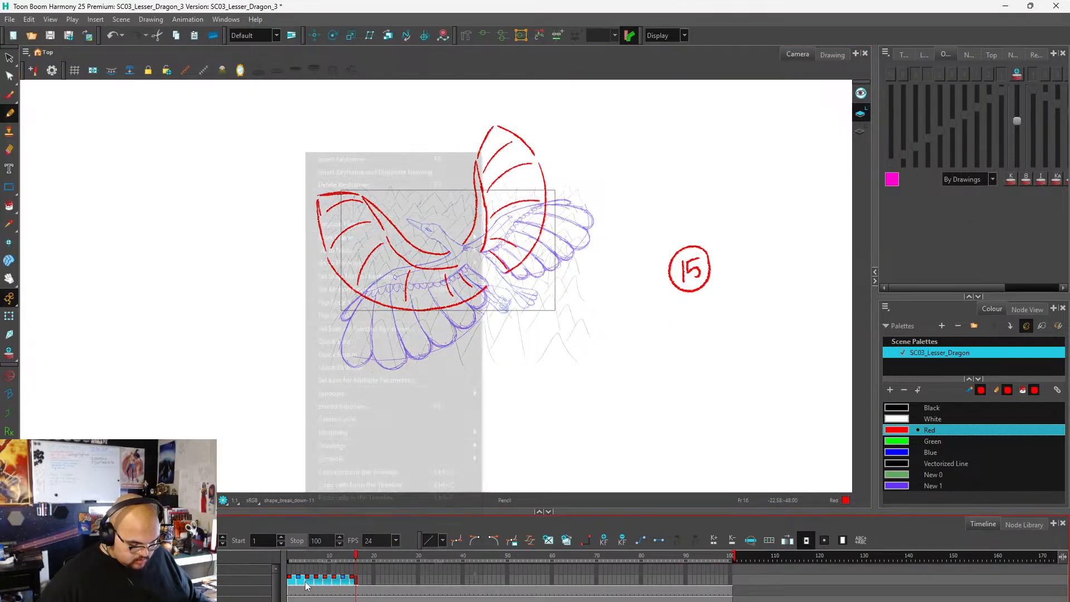
{"action": "left_click", "coordinate": [338, 419]}
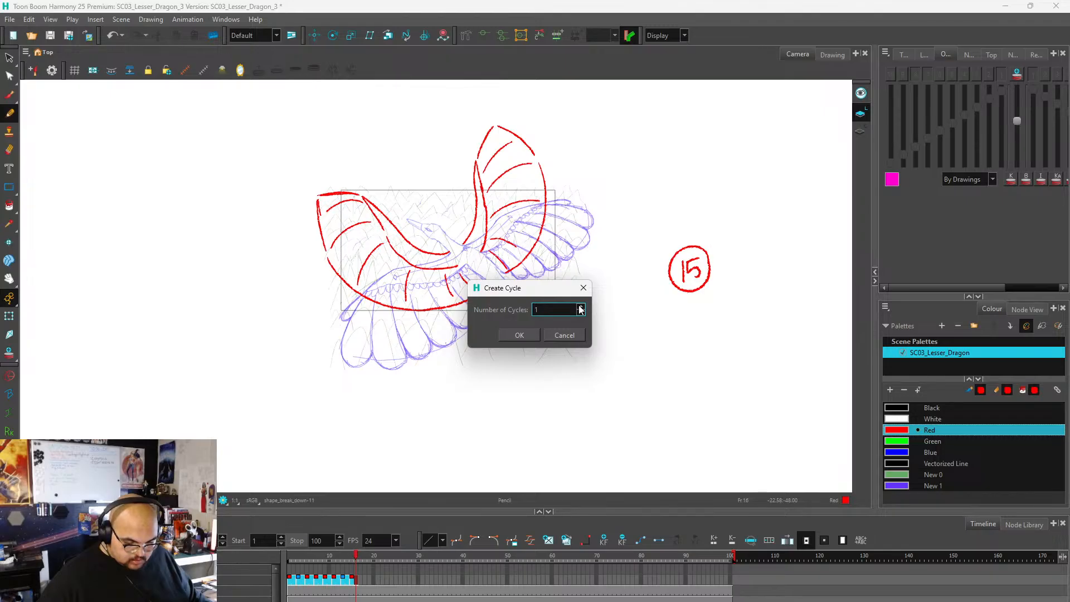
{"action": "key", "text": "Return"}
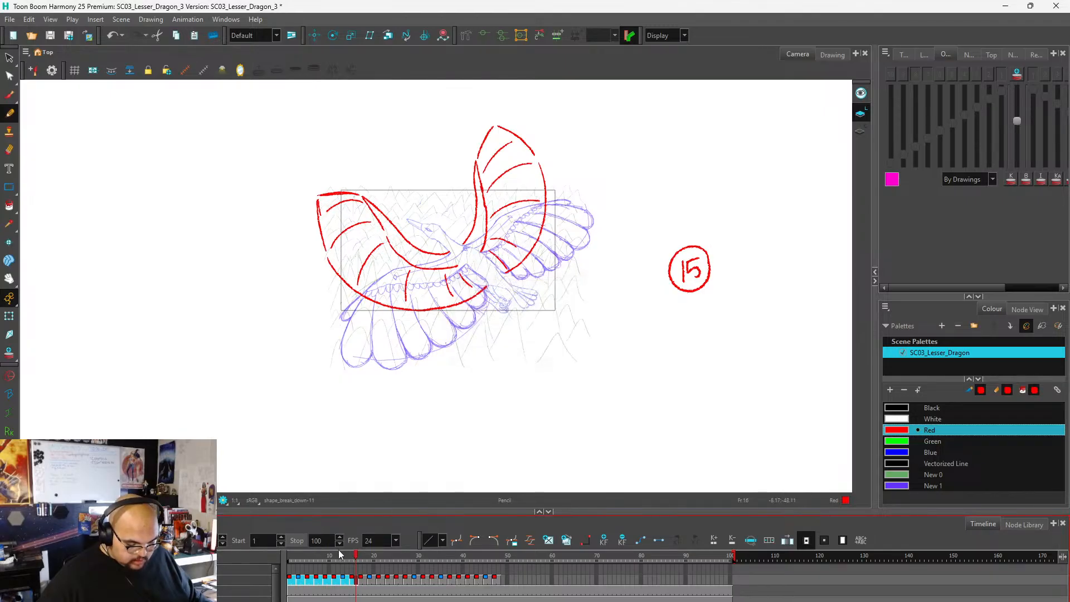
Set the playback stop frame to 48 and play the wing-flap cycle.
{"action": "left_click", "coordinate": [498, 559]}
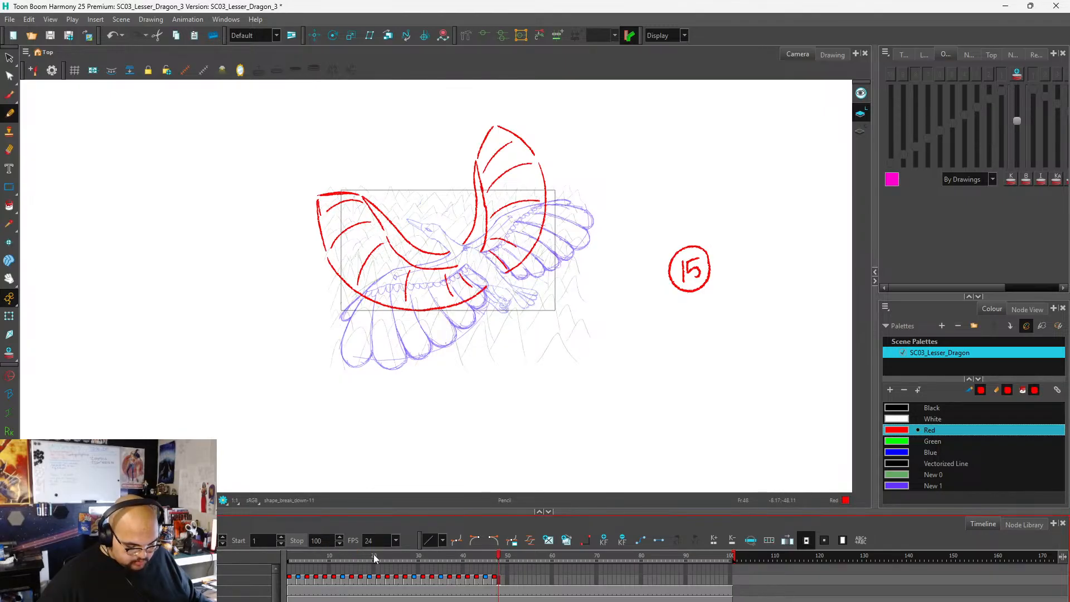
{"action": "left_click", "coordinate": [299, 540]}
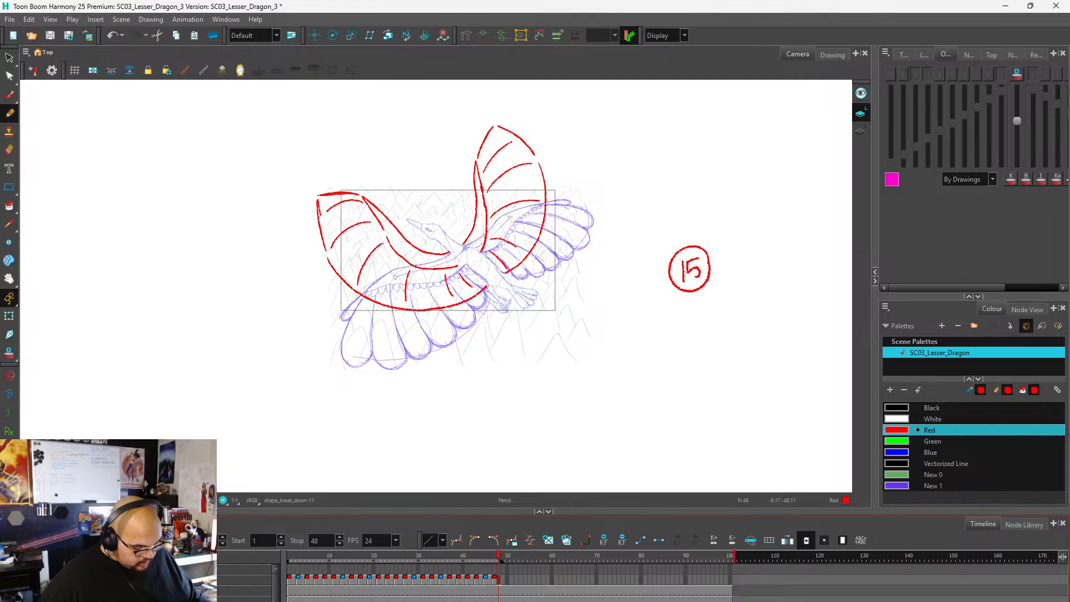
{"action": "key", "text": "Return"}
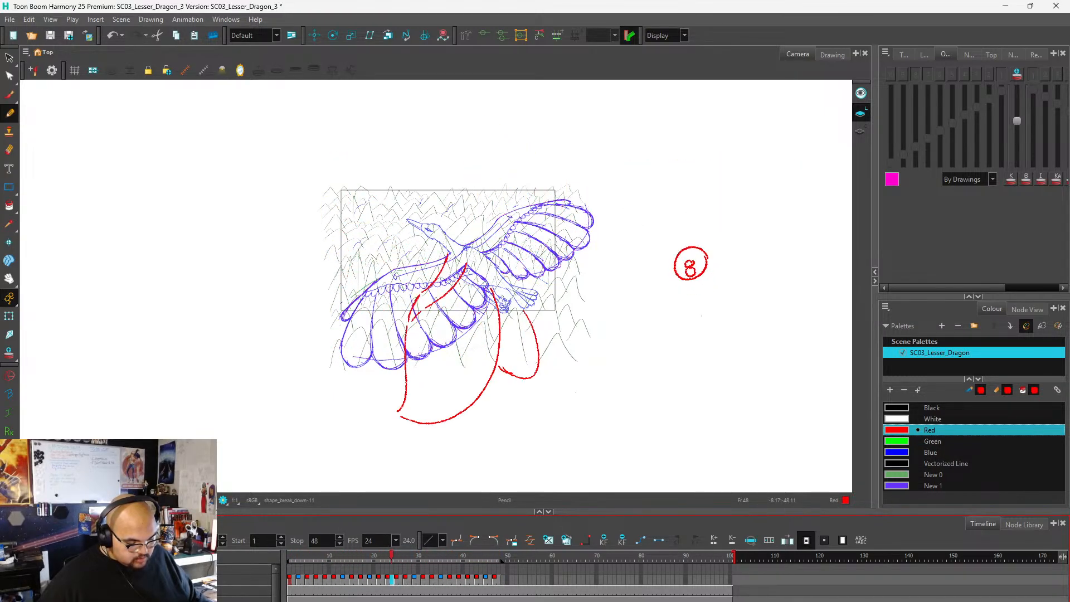
Stop playback and undo the stop-frame change and the cycle that repeats the wing-flap drawings beyond frame 16.
{"action": "key", "text": "shift+Return"}
{"action": "mouse_move", "coordinate": [397, 559]}
{"action": "left_mouse_down"}
{"action": "mouse_move", "coordinate": [264, 571]}
{"action": "mouse_move", "coordinate": [390, 569]}
{"action": "mouse_move", "coordinate": [294, 580]}
{"action": "mouse_move", "coordinate": [387, 569]}
{"action": "mouse_move", "coordinate": [282, 564]}
{"action": "mouse_move", "coordinate": [329, 559]}
{"action": "left_mouse_up"}
{"action": "key", "text": "ctrl+z"}
{"action": "key", "text": "ctrl+z"}
{"action": "key", "text": "ctrl+z"}
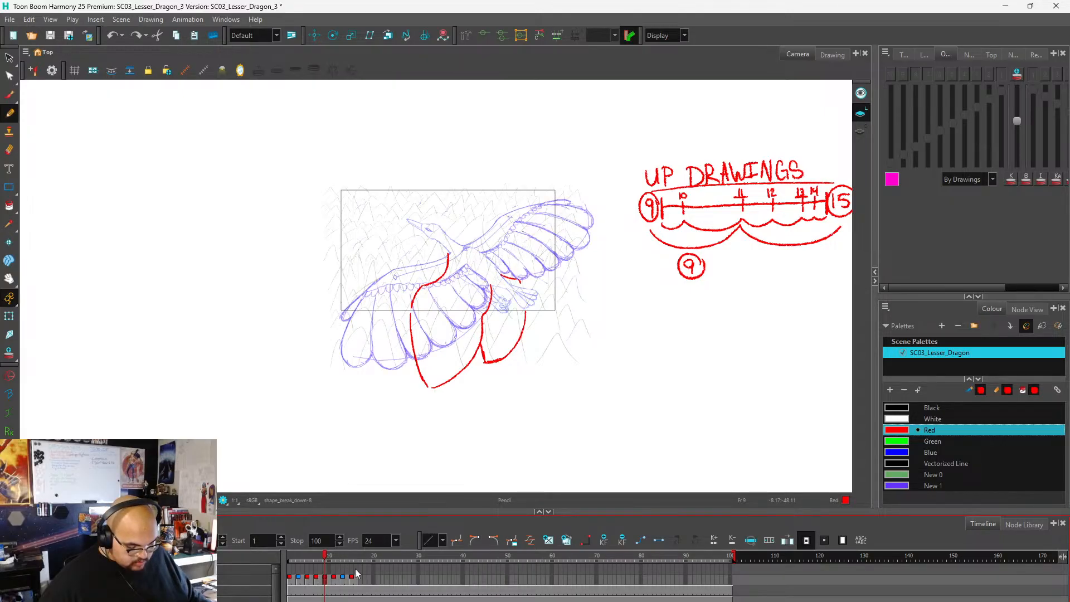
Insert two empty frames before drawing 3 on frame 3, and two before drawing 5 on frame 7.
{"action": "left_click", "coordinate": [300, 583]}
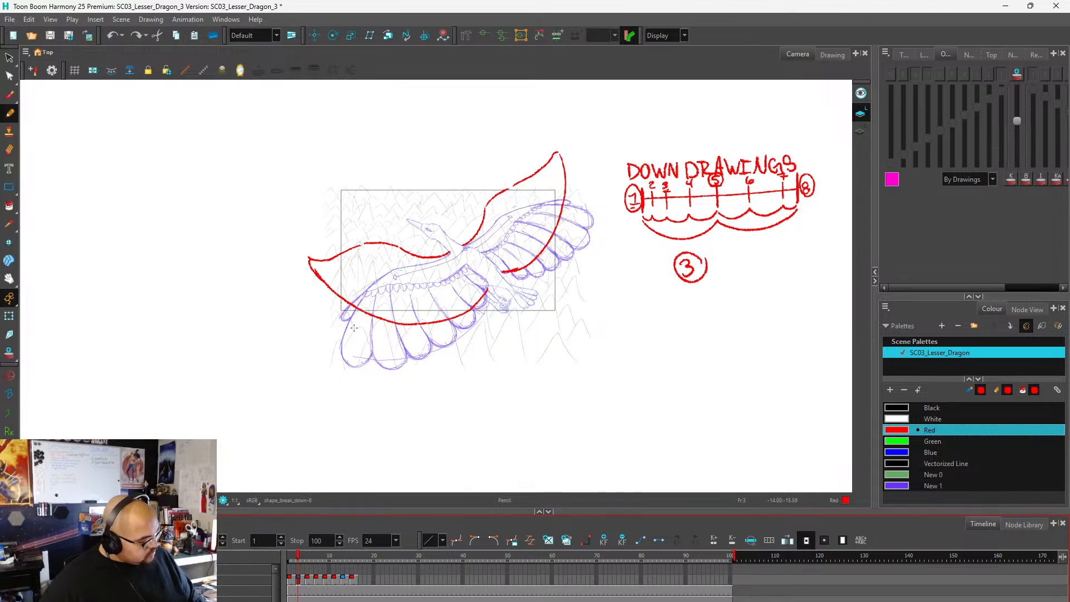
{"action": "key", "text": "ctrl+b"}
{"action": "key", "text": "ctrl+b"}
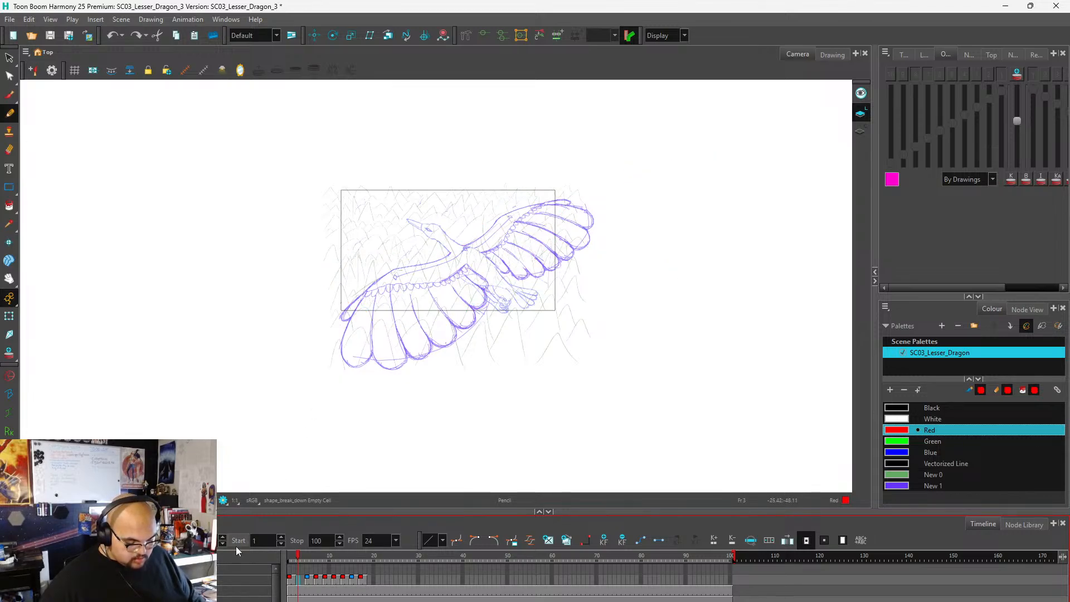
{"action": "left_click", "coordinate": [309, 581]}
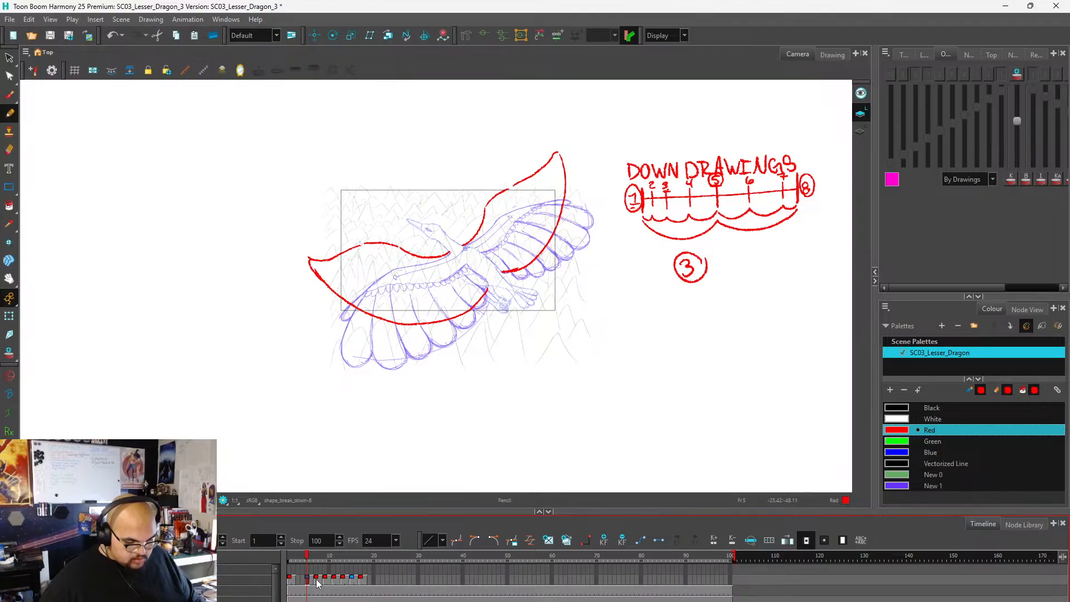
{"action": "left_click", "coordinate": [320, 582]}
{"action": "left_click", "coordinate": [315, 584]}
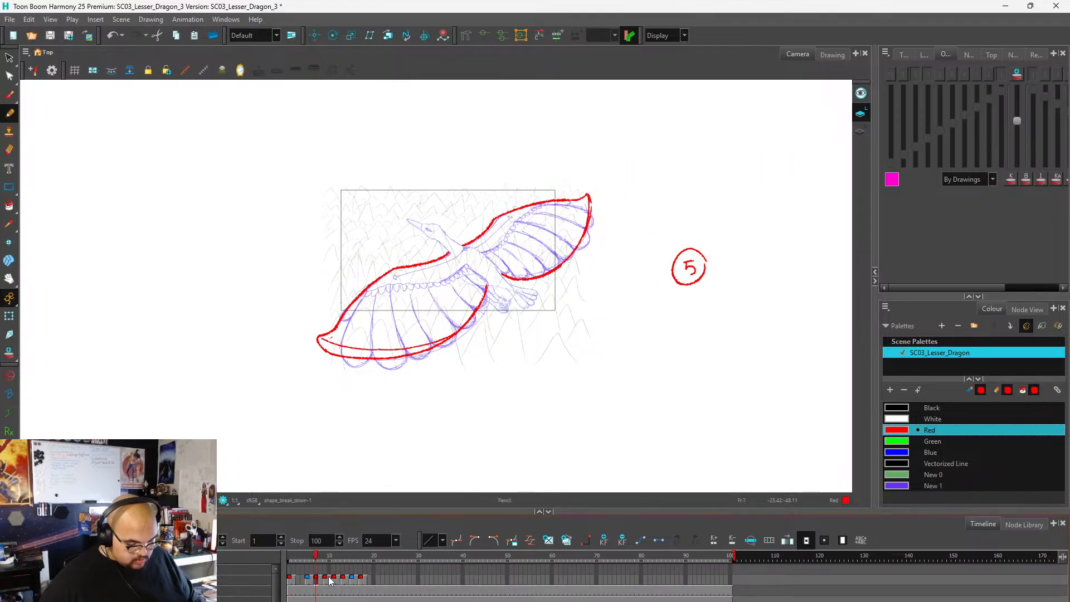
{"action": "key", "text": "ctrl+b"}
{"action": "key", "text": "ctrl+b"}
Insert four empty frames before drawing 8 on frame 11, shifting it and the following drawings to start at frame 15.
{"action": "left_click", "coordinate": [307, 582]}
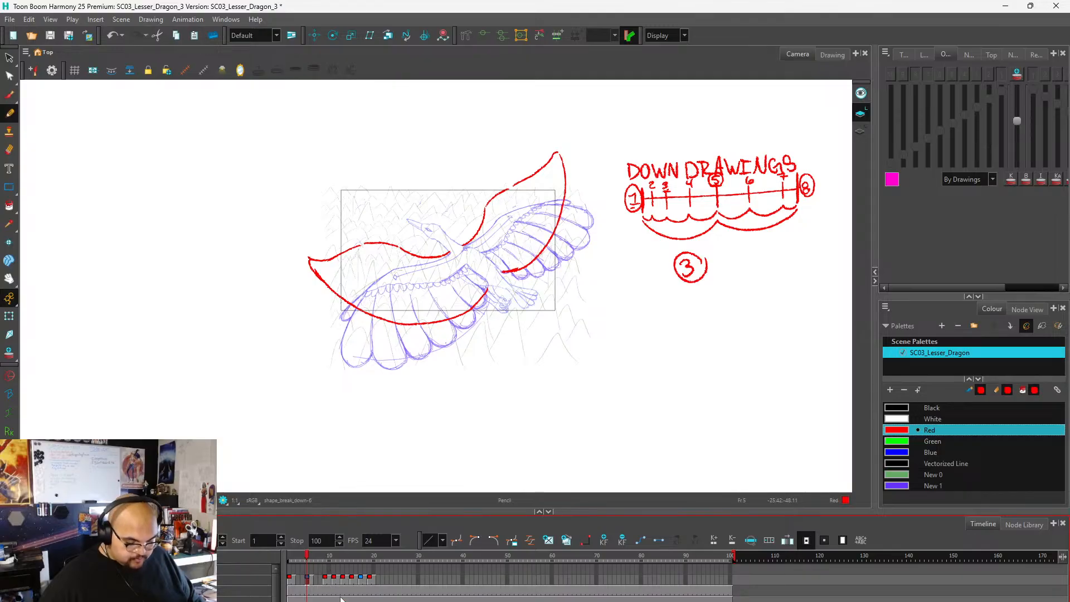
{"action": "left_click", "coordinate": [325, 580]}
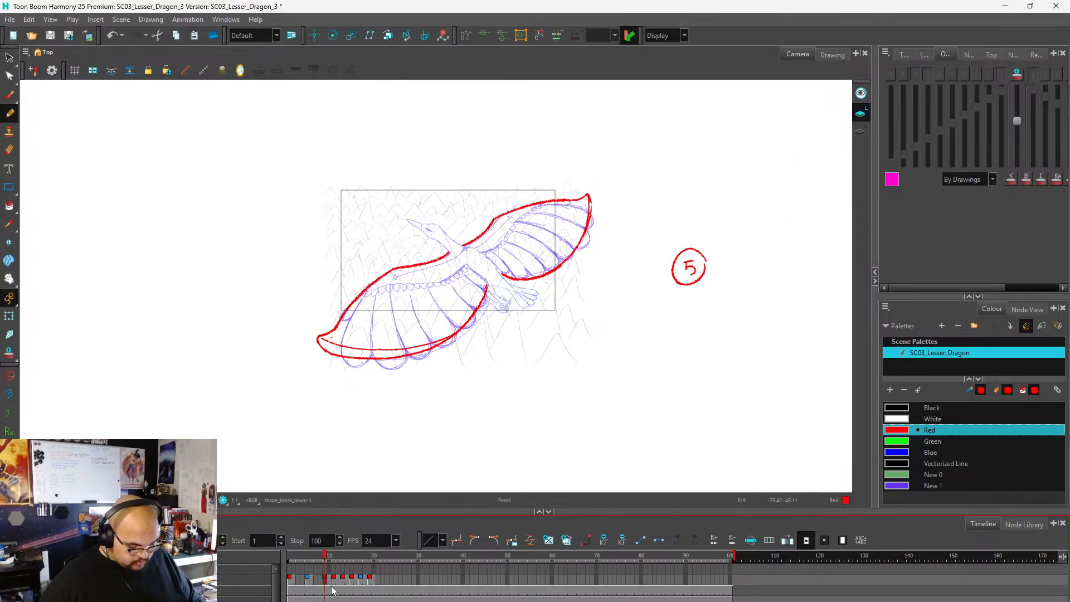
{"action": "left_click", "coordinate": [336, 581]}
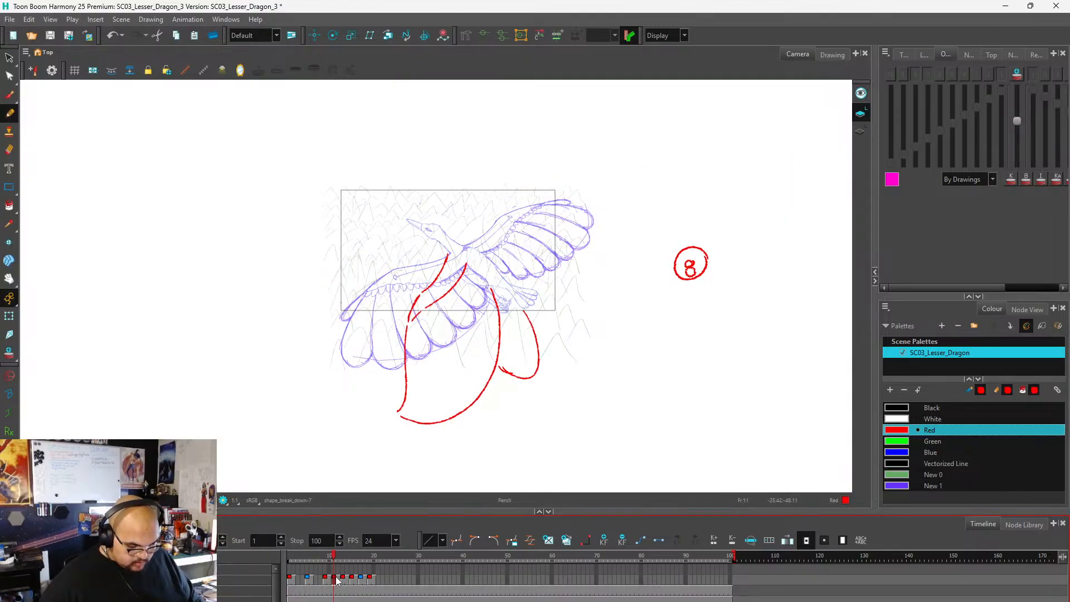
{"action": "key", "text": "asterisk"}
{"action": "key", "text": "asterisk"}
{"action": "key", "text": "asterisk"}
{"action": "key", "text": "asterisk"}
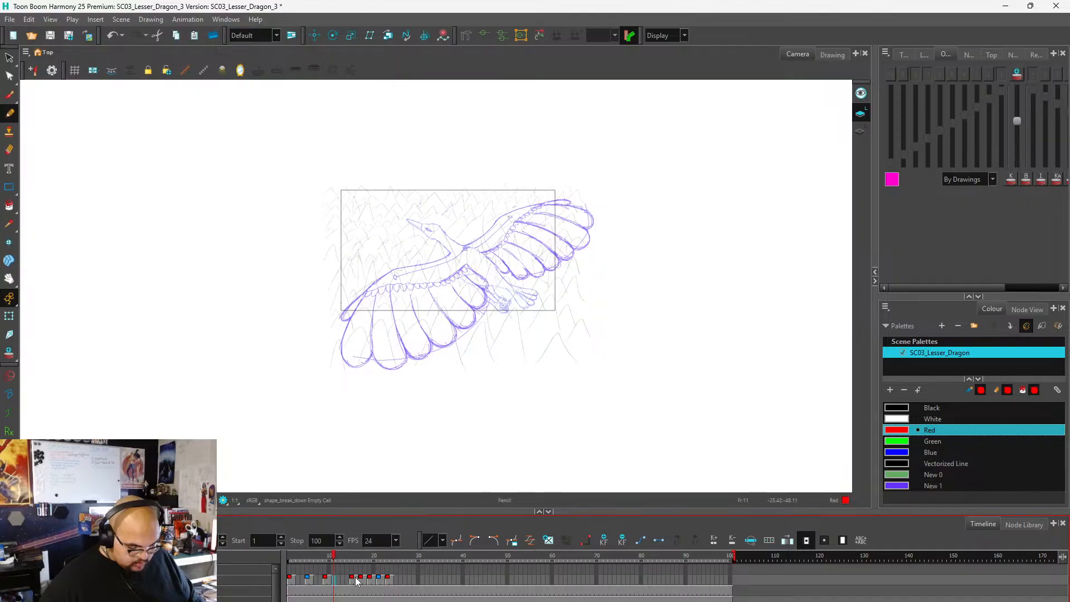
Insert two empty frames before the drawing on frame 19, and two before drawing 13 on frame 23.
{"action": "left_click", "coordinate": [361, 581]}
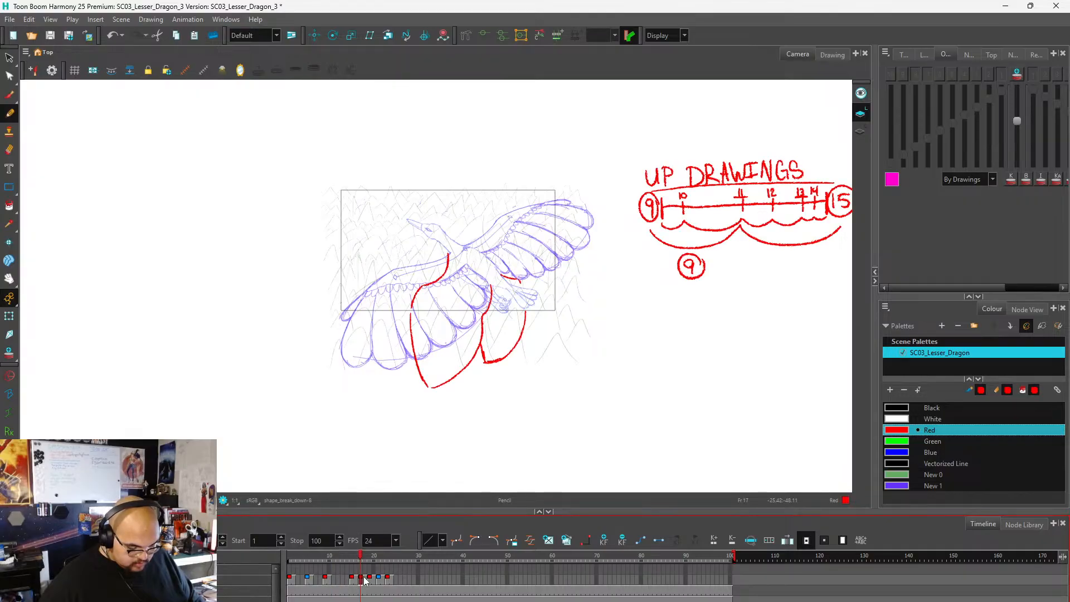
{"action": "left_click", "coordinate": [370, 581]}
{"action": "key", "text": "asterisk"}
{"action": "key", "text": "asterisk"}
{"action": "left_click", "coordinate": [361, 581]}
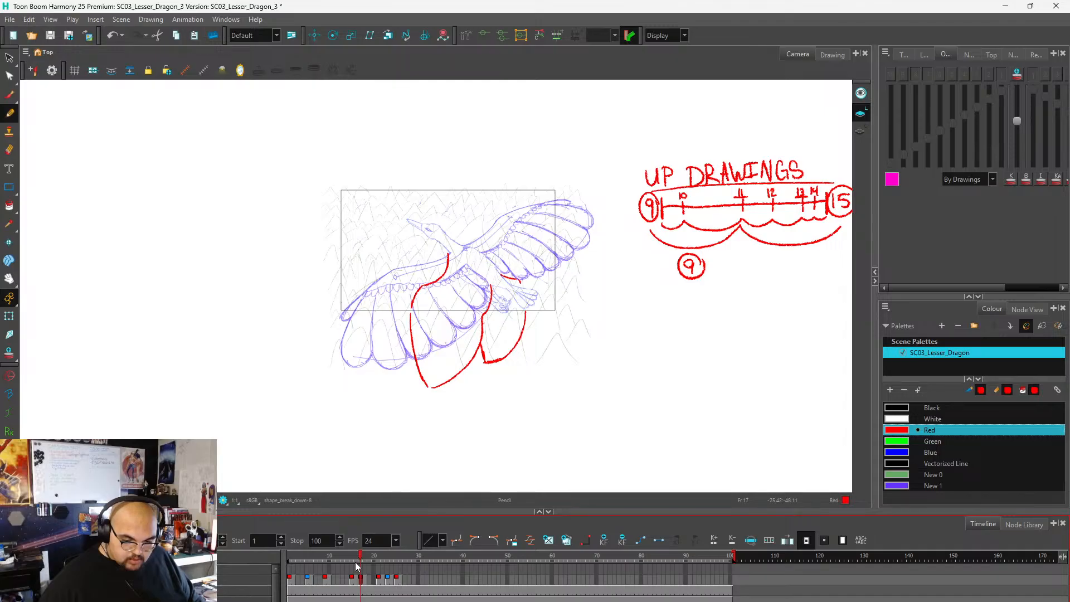
{"action": "left_click", "coordinate": [387, 581]}
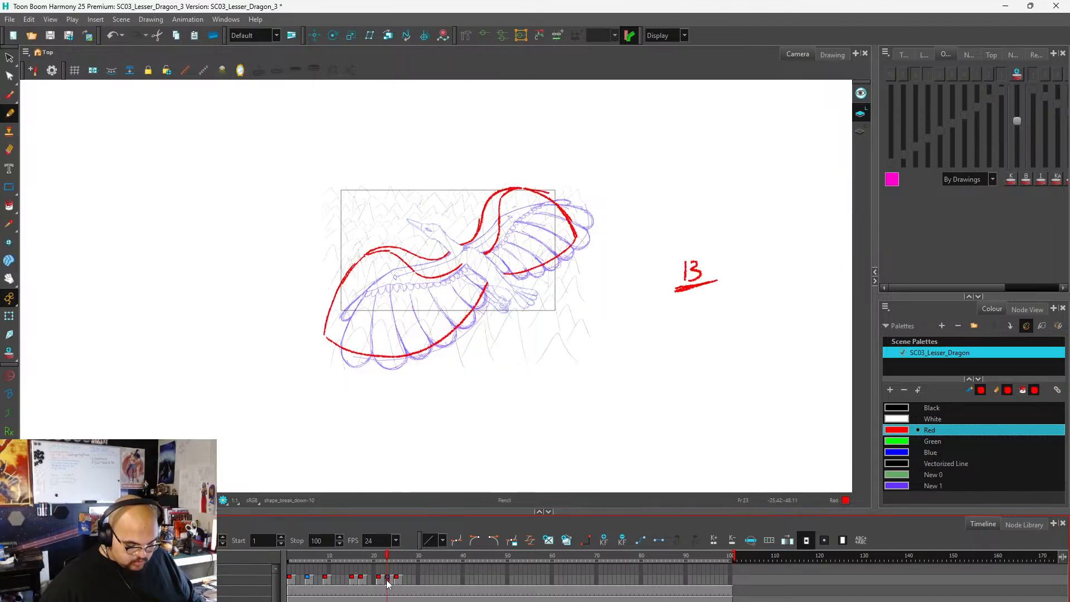
{"action": "key", "text": "asterisk"}
{"action": "key", "text": "asterisk"}
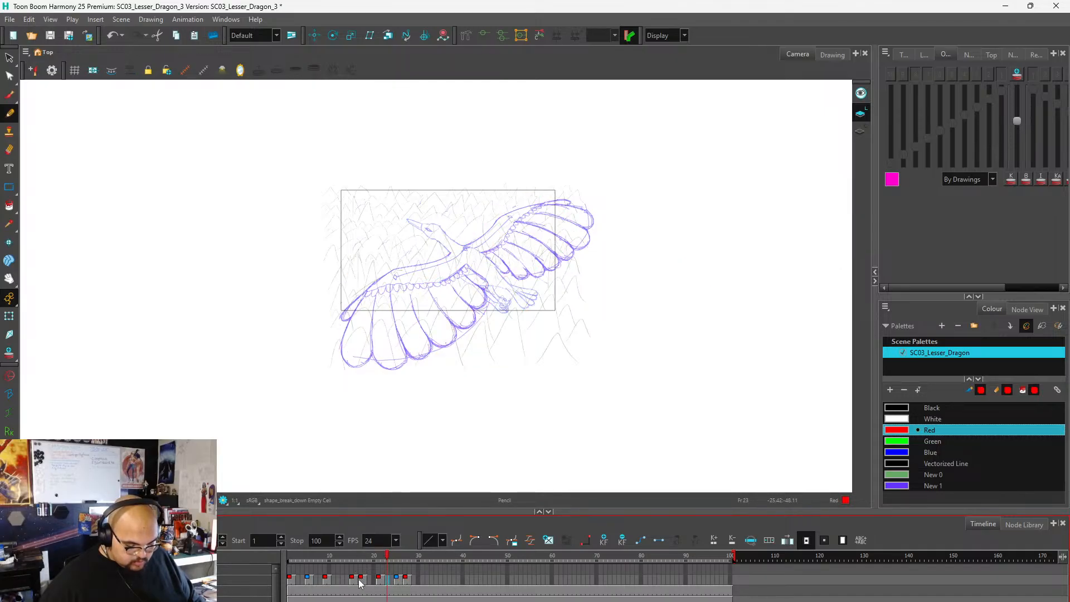
Insert two empty frames before the last drawing on frame 27, moving it to frame 29.
{"action": "left_click", "coordinate": [359, 581]}
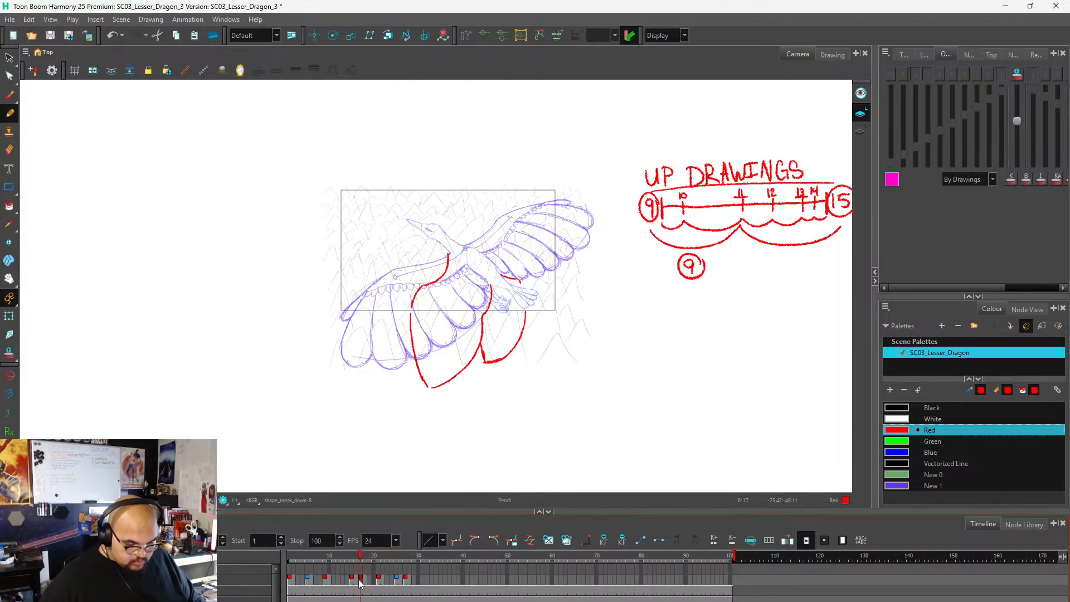
{"action": "left_click", "coordinate": [405, 581]}
{"action": "key", "text": "asterisk"}
{"action": "key", "text": "asterisk"}
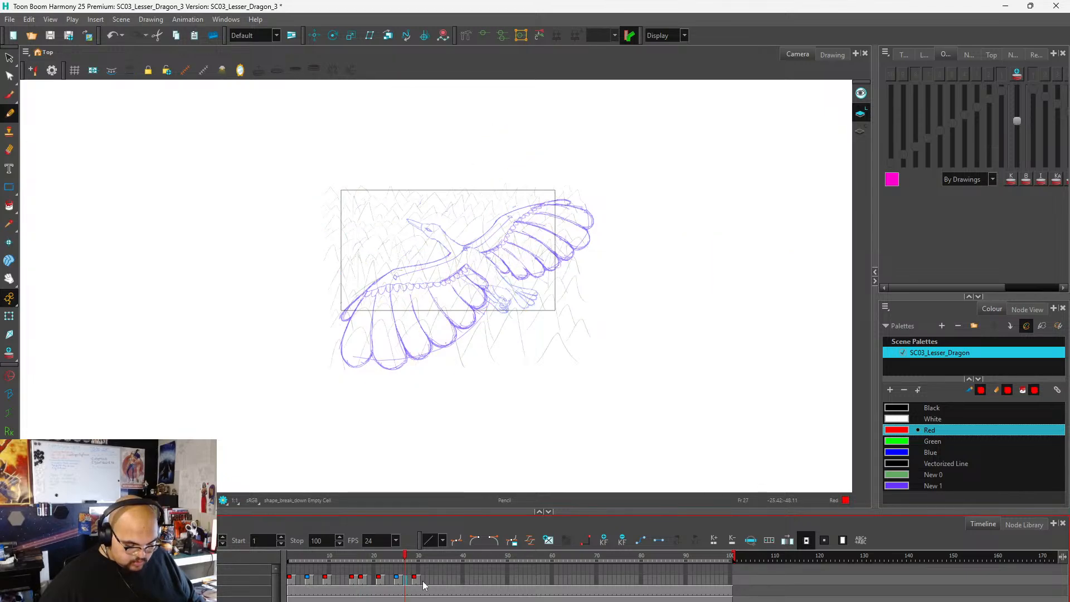
{"action": "scroll", "coordinate": [323, 371], "scroll_direction": "down", "scroll_amount": 1}
{"action": "scroll", "coordinate": [458, 381], "scroll_direction": "up", "scroll_amount": 1}
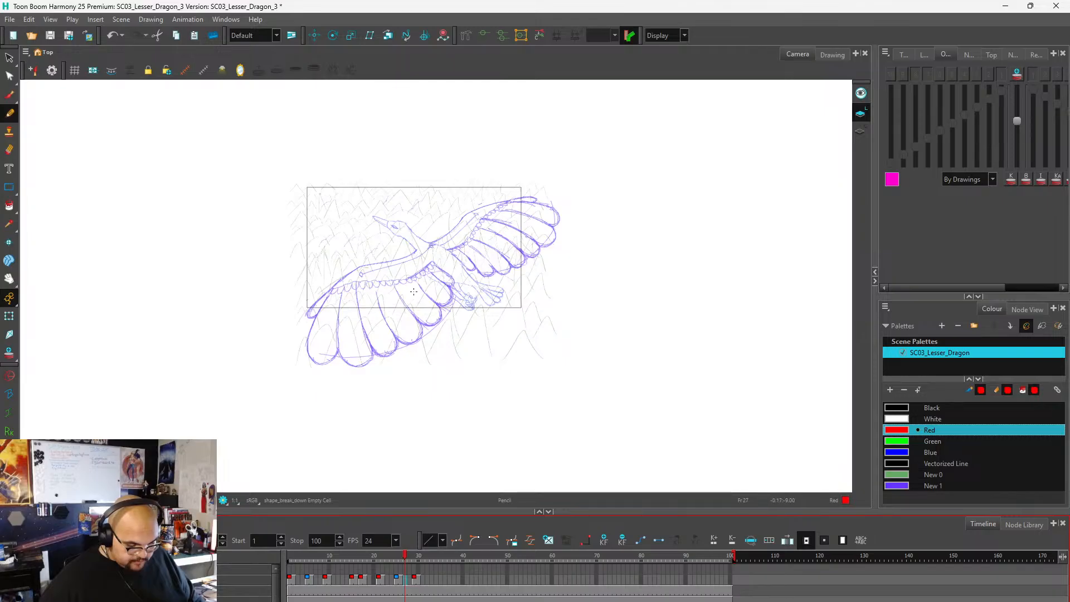
Save the scene under the new name SC03_Lesser_Dragon_4 in the SC03 folder.
{"action": "left_click", "coordinate": [29, 19]}
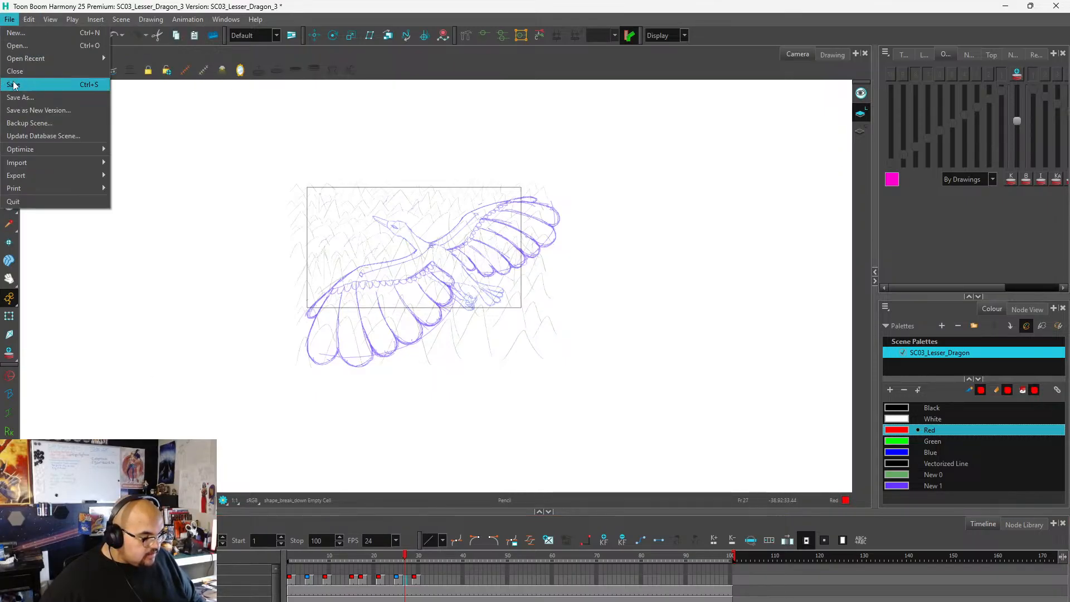
{"action": "key", "text": "Escape"}
{"action": "key", "text": "ctrl+shift+s"}
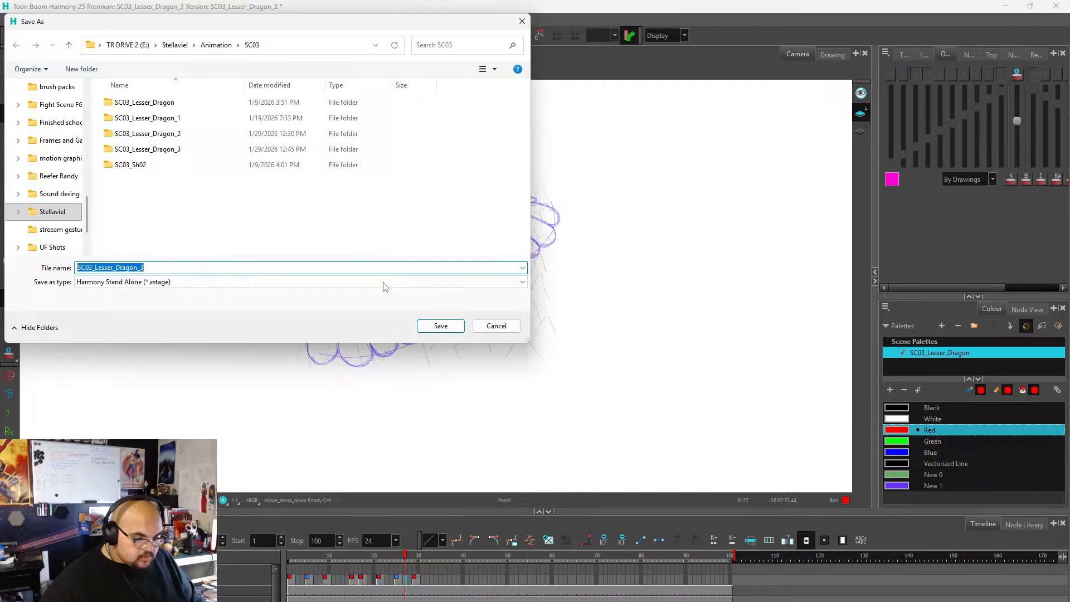
{"action": "left_click", "coordinate": [175, 271]}
{"action": "key", "text": "BackSpace"}
{"action": "type", "text": "4"}
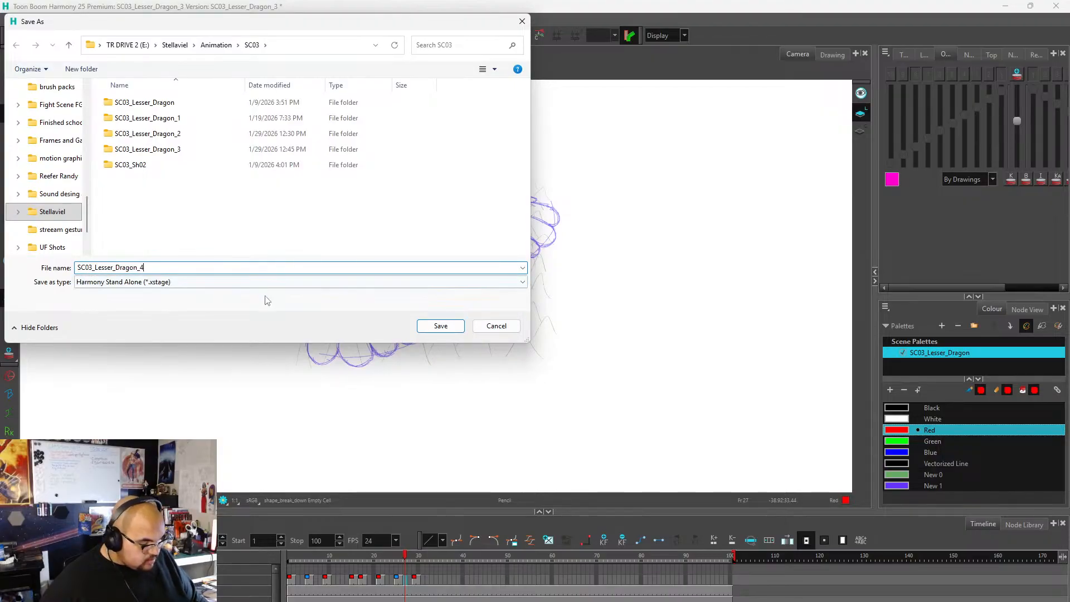
{"action": "left_click", "coordinate": [432, 327]}
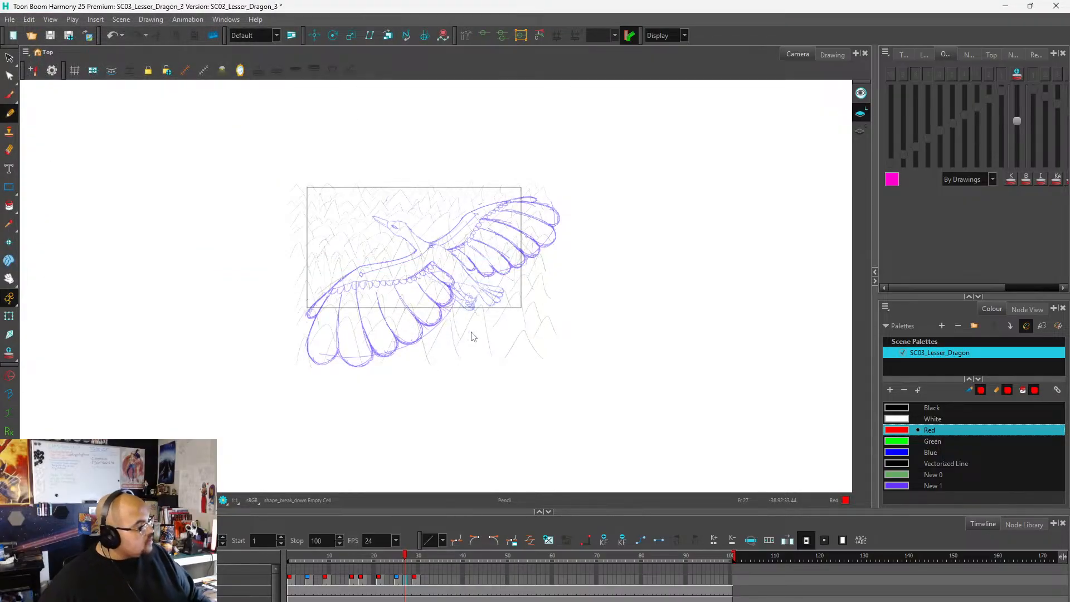
Set up the Brush tool with the Calligraphy (solid) preset at maximum size 166.6, checking it with a test stroke that is undone.
{"action": "left_click", "coordinate": [897, 54]}
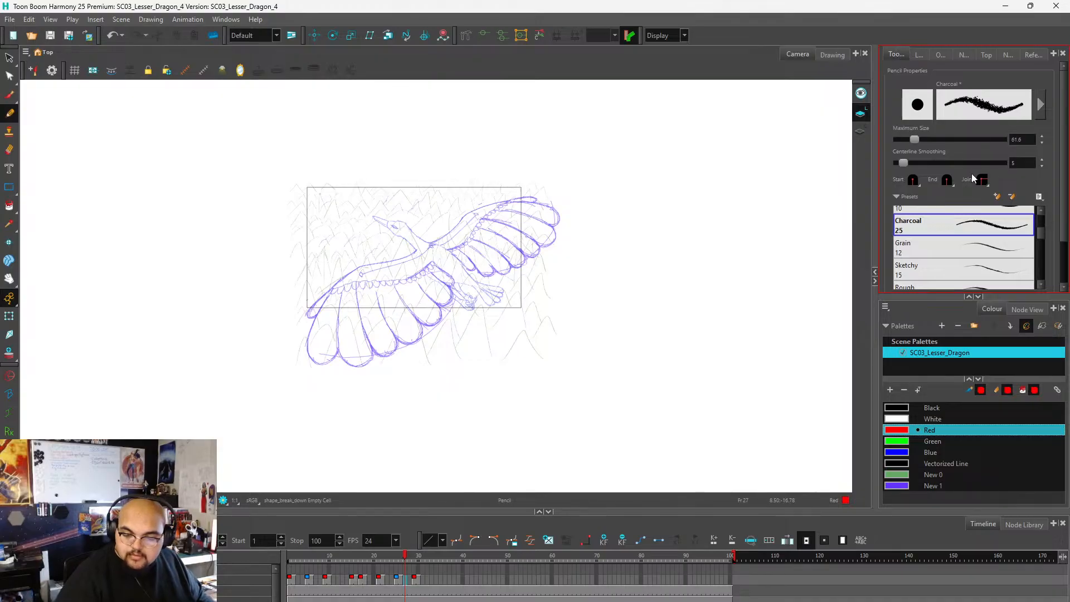
{"action": "left_click_drag", "start_coordinate": [1043, 236], "coordinate": [1040, 277]}
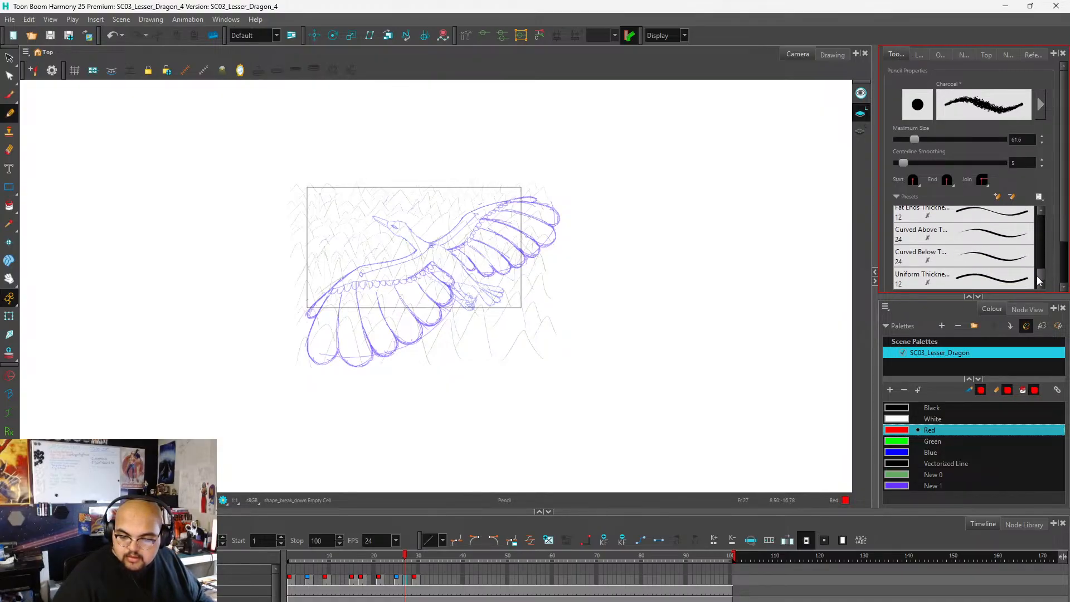
{"action": "mouse_move", "coordinate": [1040, 279]}
{"action": "left_mouse_down"}
{"action": "mouse_move", "coordinate": [1039, 216]}
{"action": "mouse_move", "coordinate": [1040, 276]}
{"action": "left_mouse_up"}
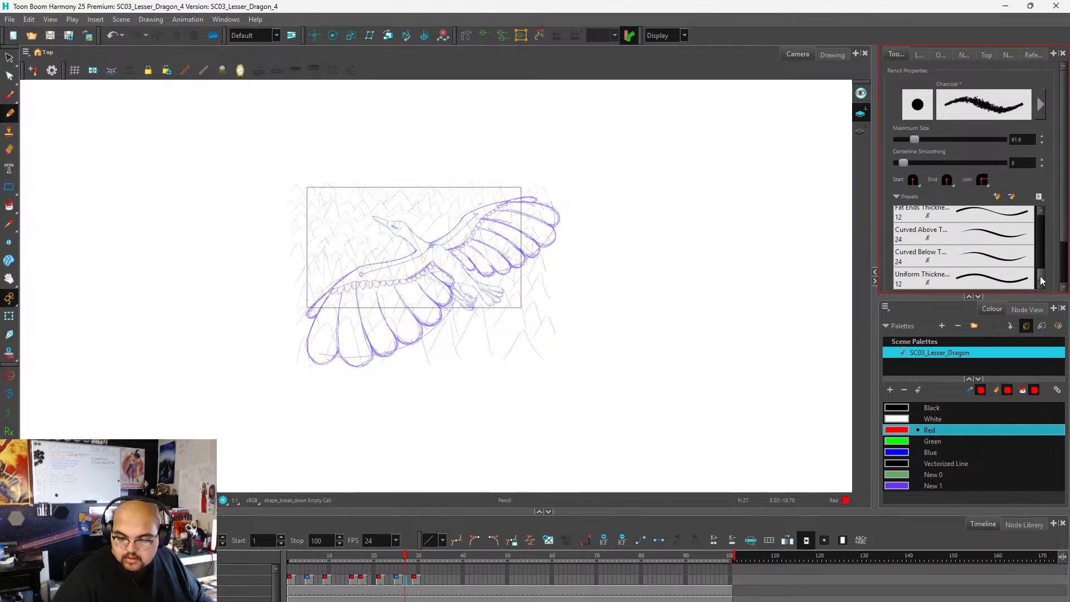
{"action": "left_click_drag", "start_coordinate": [1041, 276], "coordinate": [1047, 207]}
{"action": "left_click", "coordinate": [9, 95]}
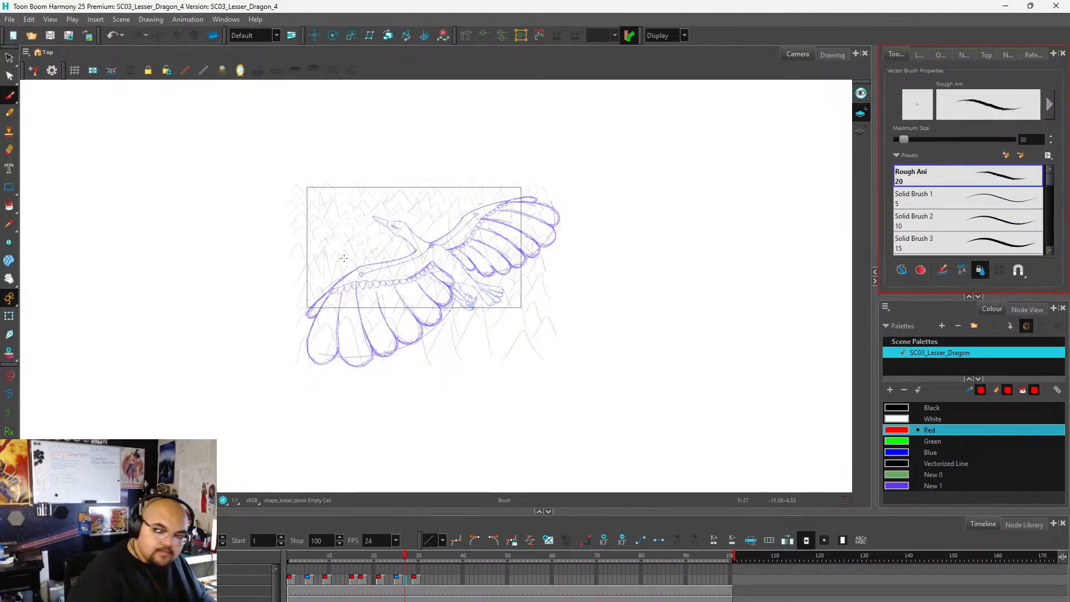
{"action": "scroll", "coordinate": [1052, 195], "scroll_direction": "down", "scroll_amount": 5}
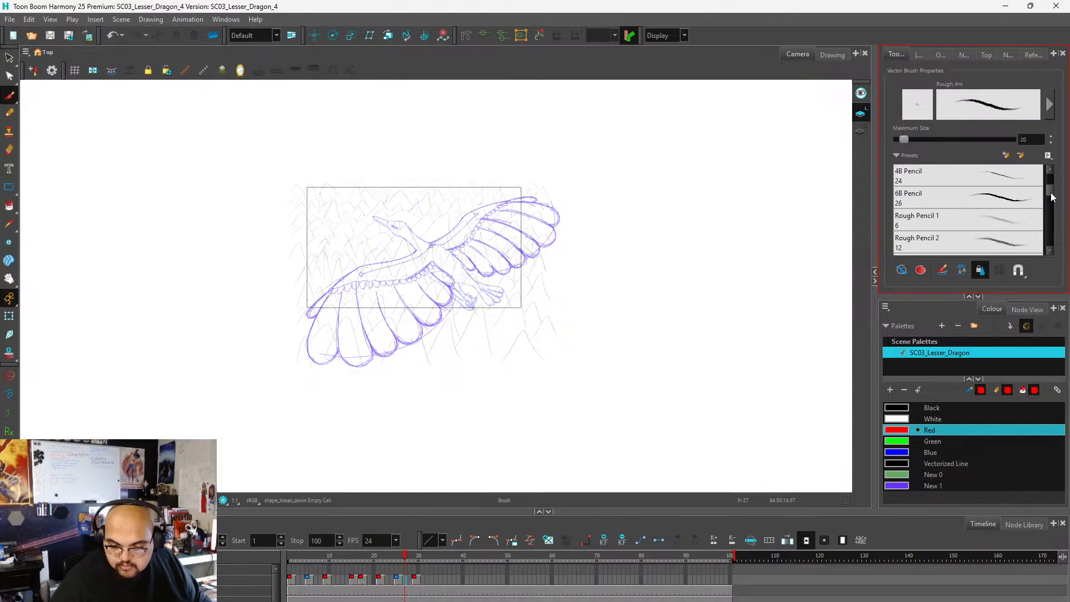
{"action": "scroll", "coordinate": [1052, 195], "scroll_direction": "up", "scroll_amount": 3}
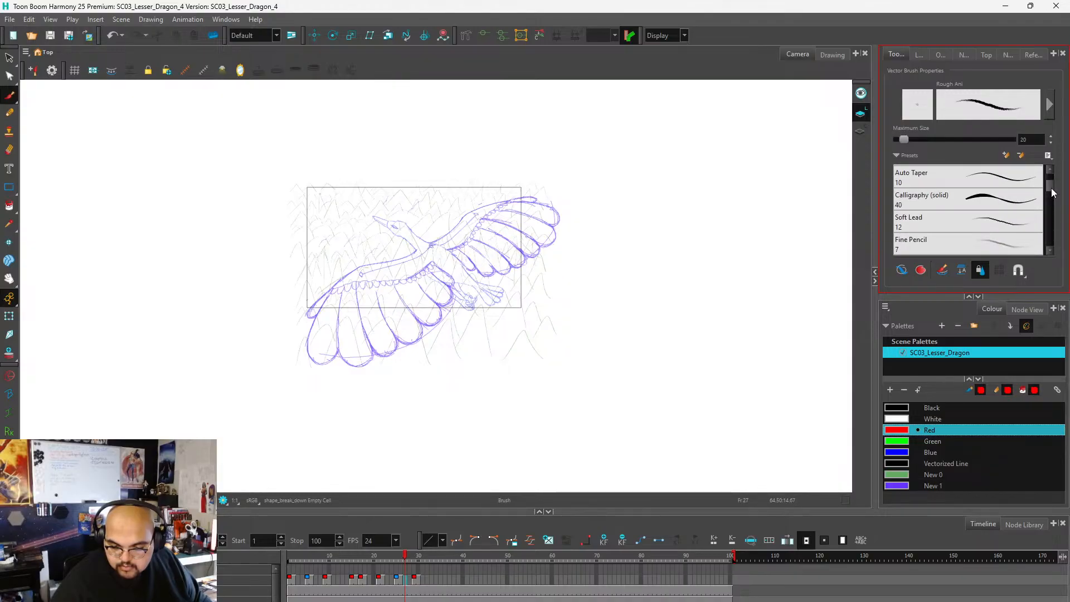
{"action": "left_click", "coordinate": [1008, 211]}
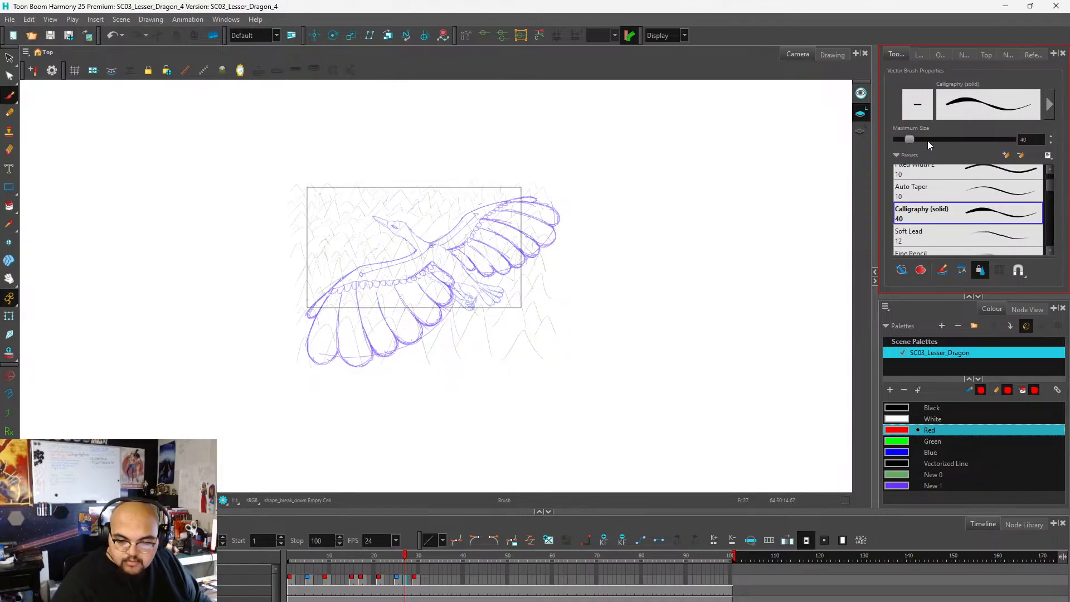
{"action": "left_click_drag", "start_coordinate": [930, 140], "coordinate": [945, 140]}
{"action": "mouse_move", "coordinate": [606, 263]}
{"action": "left_mouse_down"}
{"action": "mouse_move", "coordinate": [715, 186]}
{"action": "mouse_move", "coordinate": [714, 265]}
{"action": "left_mouse_up"}
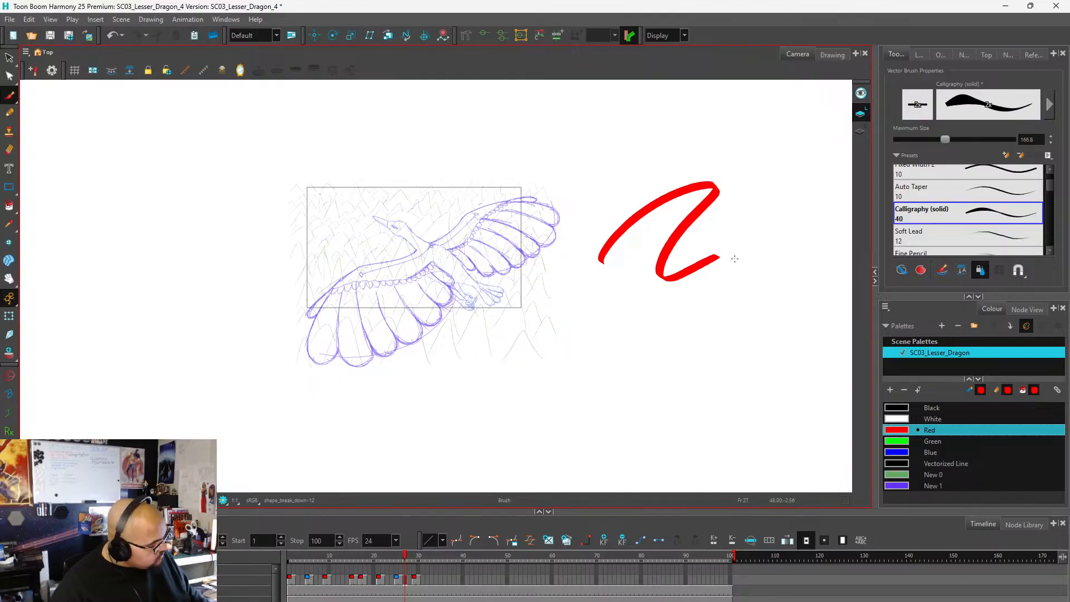
{"action": "key", "text": "ctrl+z"}
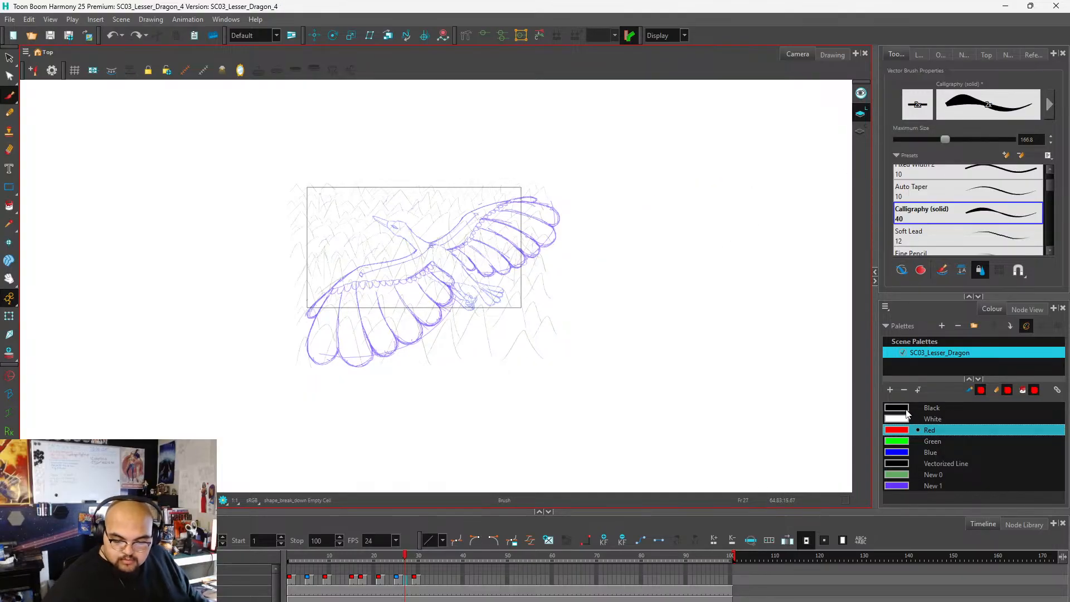
Choose the Black swatch and hand-letter "BE RIGHT" slanting upward above the near wing on frame 27.
{"action": "left_click", "coordinate": [914, 409]}
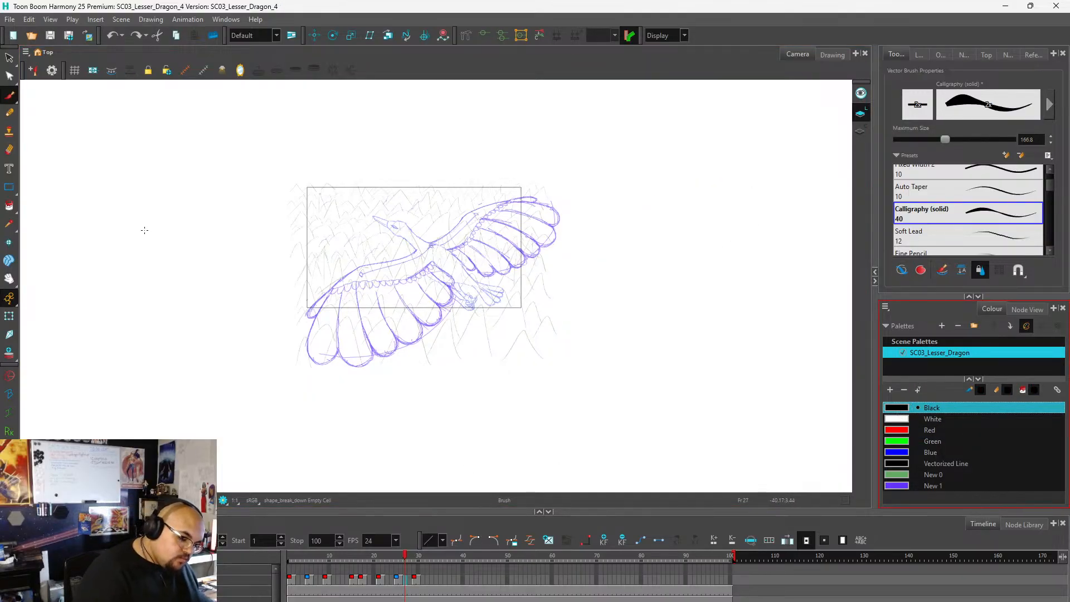
{"action": "left_click_drag", "start_coordinate": [153, 179], "coordinate": [166, 213]}
{"action": "left_click_drag", "start_coordinate": [184, 159], "coordinate": [198, 197]}
{"action": "mouse_move", "coordinate": [186, 158]}
{"action": "left_mouse_down"}
{"action": "mouse_move", "coordinate": [207, 146]}
{"action": "mouse_move", "coordinate": [258, 217]}
{"action": "mouse_move", "coordinate": [273, 167]}
{"action": "mouse_move", "coordinate": [289, 200]}
{"action": "left_mouse_up"}
{"action": "left_click_drag", "start_coordinate": [291, 157], "coordinate": [308, 182]}
{"action": "left_click_drag", "start_coordinate": [279, 163], "coordinate": [307, 143]}
{"action": "mouse_move", "coordinate": [303, 178]}
{"action": "left_mouse_down"}
{"action": "mouse_move", "coordinate": [351, 150]}
{"action": "mouse_move", "coordinate": [350, 134]}
{"action": "left_mouse_up"}
{"action": "mouse_move", "coordinate": [350, 134]}
{"action": "left_mouse_down"}
{"action": "mouse_move", "coordinate": [361, 148]}
{"action": "mouse_move", "coordinate": [370, 119]}
{"action": "mouse_move", "coordinate": [385, 133]}
{"action": "mouse_move", "coordinate": [399, 121]}
{"action": "left_mouse_up"}
{"action": "mouse_move", "coordinate": [361, 107]}
{"action": "left_mouse_down"}
{"action": "mouse_move", "coordinate": [390, 86]}
{"action": "mouse_move", "coordinate": [403, 127]}
{"action": "left_mouse_up"}
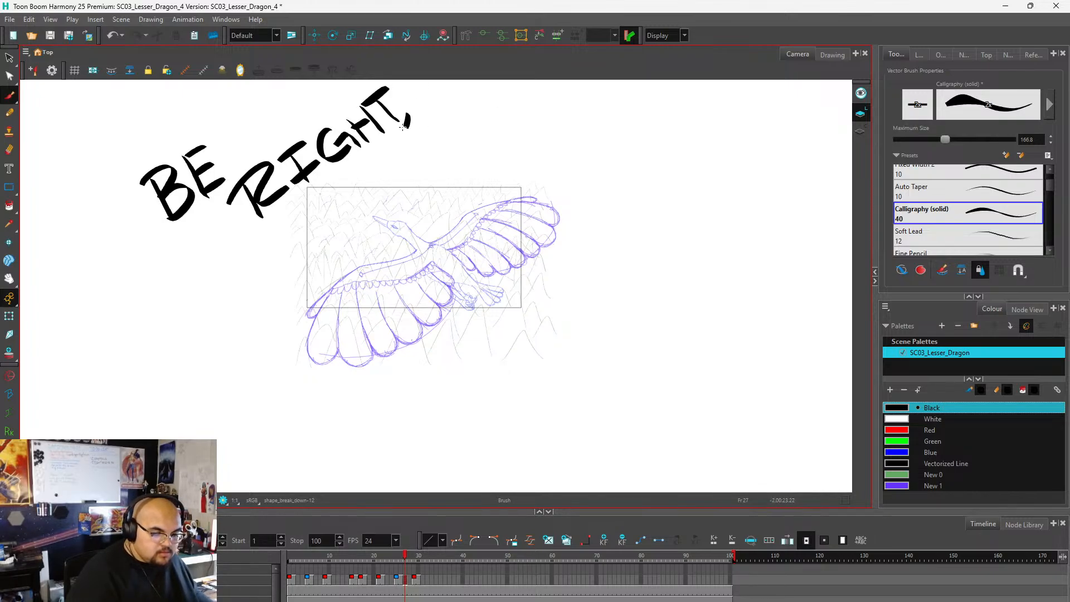
{"action": "key", "text": "ctrl+z"}
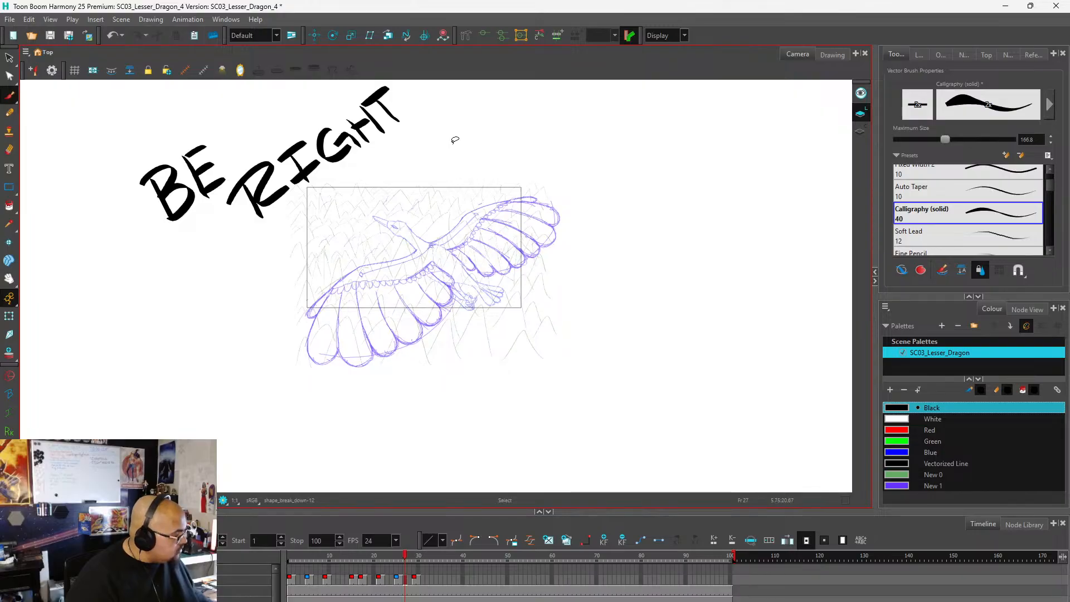
Continue the black lettering with "BACK, GETTING" above the far wing, redoing the strokes that go wrong.
{"action": "mouse_move", "coordinate": [390, 141]}
{"action": "left_mouse_down"}
{"action": "mouse_move", "coordinate": [410, 179]}
{"action": "mouse_move", "coordinate": [441, 170]}
{"action": "mouse_move", "coordinate": [427, 161]}
{"action": "mouse_move", "coordinate": [471, 178]}
{"action": "left_mouse_up"}
{"action": "left_click_drag", "start_coordinate": [475, 138], "coordinate": [474, 181]}
{"action": "mouse_move", "coordinate": [490, 139]}
{"action": "left_mouse_down"}
{"action": "mouse_move", "coordinate": [476, 178]}
{"action": "mouse_move", "coordinate": [504, 183]}
{"action": "left_mouse_up"}
{"action": "mouse_move", "coordinate": [558, 134]}
{"action": "left_mouse_down"}
{"action": "mouse_move", "coordinate": [551, 143]}
{"action": "mouse_move", "coordinate": [577, 176]}
{"action": "mouse_move", "coordinate": [597, 130]}
{"action": "mouse_move", "coordinate": [591, 150]}
{"action": "left_mouse_up"}
{"action": "mouse_move", "coordinate": [580, 167]}
{"action": "left_mouse_down"}
{"action": "mouse_move", "coordinate": [596, 156]}
{"action": "mouse_move", "coordinate": [583, 181]}
{"action": "left_mouse_up"}
{"action": "key", "text": "ctrl+z"}
{"action": "key", "text": "ctrl+z"}
{"action": "key", "text": "ctrl+z"}
{"action": "key", "text": "ctrl+z"}
{"action": "left_click_drag", "start_coordinate": [577, 135], "coordinate": [606, 133]}
{"action": "left_click_drag", "start_coordinate": [580, 158], "coordinate": [605, 152]}
{"action": "left_click_drag", "start_coordinate": [579, 181], "coordinate": [608, 173]}
{"action": "mouse_move", "coordinate": [620, 132]}
{"action": "left_mouse_down"}
{"action": "mouse_move", "coordinate": [617, 173]}
{"action": "mouse_move", "coordinate": [636, 173]}
{"action": "mouse_move", "coordinate": [659, 130]}
{"action": "mouse_move", "coordinate": [663, 174]}
{"action": "mouse_move", "coordinate": [684, 128]}
{"action": "left_mouse_up"}
{"action": "mouse_move", "coordinate": [652, 173]}
{"action": "left_mouse_down"}
{"action": "mouse_move", "coordinate": [690, 168]}
{"action": "mouse_move", "coordinate": [698, 130]}
{"action": "mouse_move", "coordinate": [719, 176]}
{"action": "left_mouse_up"}
{"action": "mouse_move", "coordinate": [718, 174]}
{"action": "left_mouse_down"}
{"action": "mouse_move", "coordinate": [732, 151]}
{"action": "mouse_move", "coordinate": [749, 178]}
{"action": "left_mouse_up"}
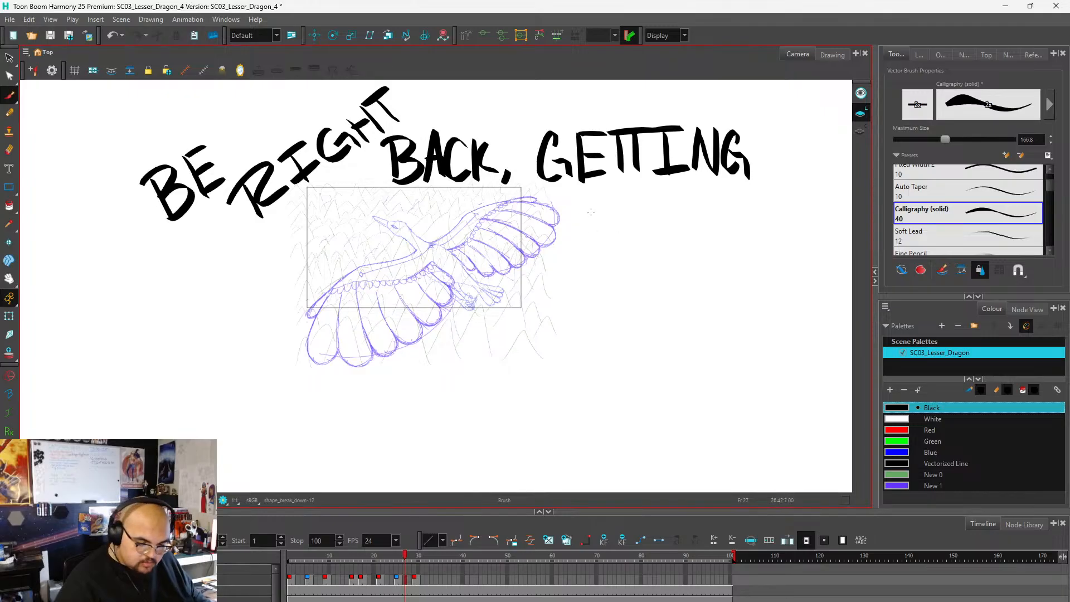
Letter "COFFEE" in black beneath the word "GETTING".
{"action": "mouse_move", "coordinate": [596, 207]}
{"action": "left_mouse_down"}
{"action": "mouse_move", "coordinate": [608, 252]}
{"action": "mouse_move", "coordinate": [625, 245]}
{"action": "mouse_move", "coordinate": [627, 215]}
{"action": "mouse_move", "coordinate": [631, 251]}
{"action": "left_mouse_up"}
{"action": "mouse_move", "coordinate": [630, 215]}
{"action": "left_mouse_down"}
{"action": "mouse_move", "coordinate": [650, 210]}
{"action": "mouse_move", "coordinate": [661, 251]}
{"action": "mouse_move", "coordinate": [680, 206]}
{"action": "left_mouse_up"}
{"action": "left_click_drag", "start_coordinate": [663, 224], "coordinate": [684, 223]}
{"action": "mouse_move", "coordinate": [690, 202]}
{"action": "left_mouse_down"}
{"action": "mouse_move", "coordinate": [691, 251]}
{"action": "mouse_move", "coordinate": [710, 204]}
{"action": "mouse_move", "coordinate": [716, 249]}
{"action": "left_mouse_up"}
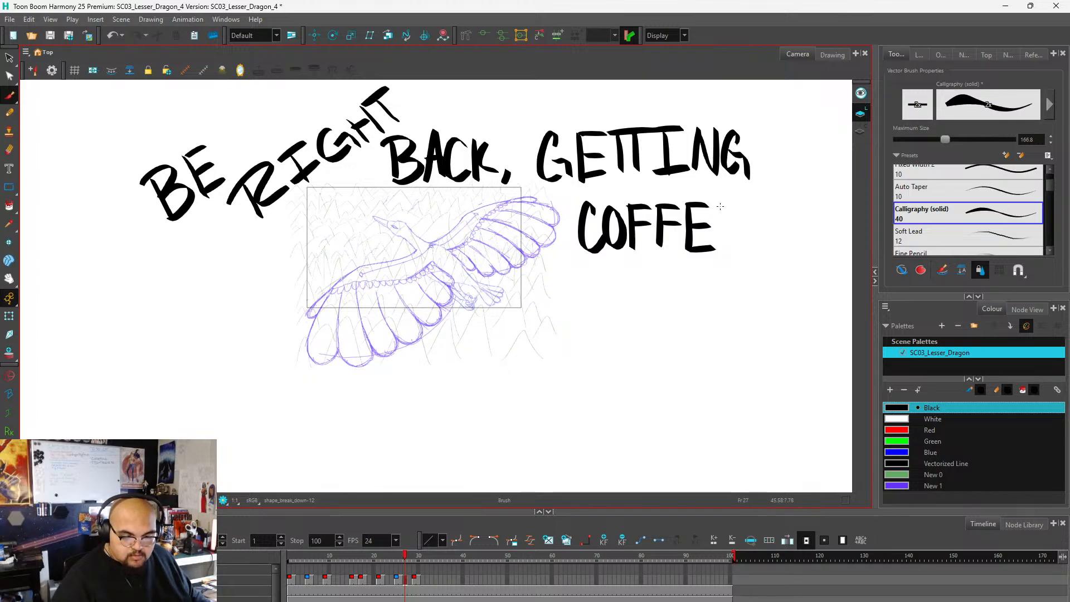
{"action": "mouse_move", "coordinate": [720, 204]}
{"action": "left_mouse_down"}
{"action": "mouse_move", "coordinate": [722, 249]}
{"action": "mouse_move", "coordinate": [746, 200]}
{"action": "left_mouse_up"}
{"action": "mouse_move", "coordinate": [726, 224]}
{"action": "left_mouse_down"}
{"action": "mouse_move", "coordinate": [751, 219]}
{"action": "mouse_move", "coordinate": [751, 244]}
{"action": "left_mouse_up"}
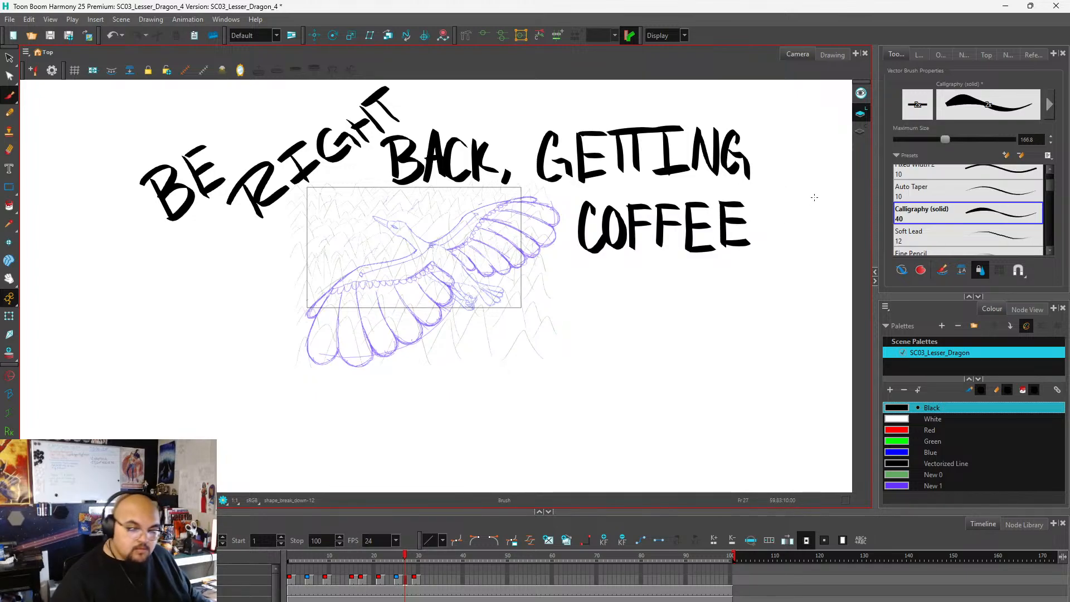
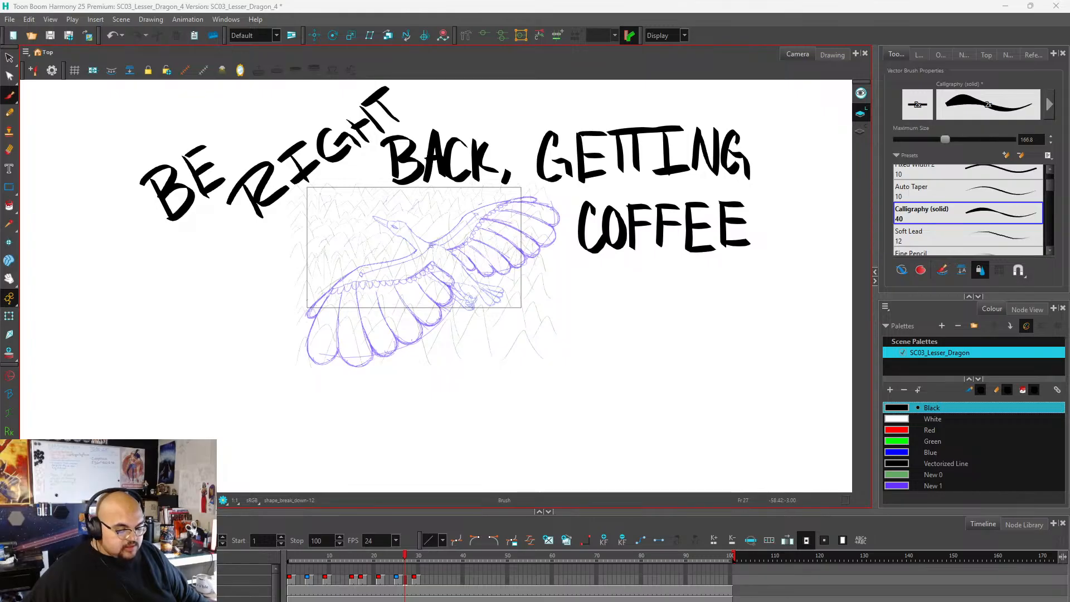
Delete the "BE RIGHT BACK, GETTING COFFEE" drawing from frame 27 of the shape_break_down layer.
{"action": "left_click", "coordinate": [306, 572]}
{"action": "left_click_drag", "start_coordinate": [306, 572], "coordinate": [406, 565]}
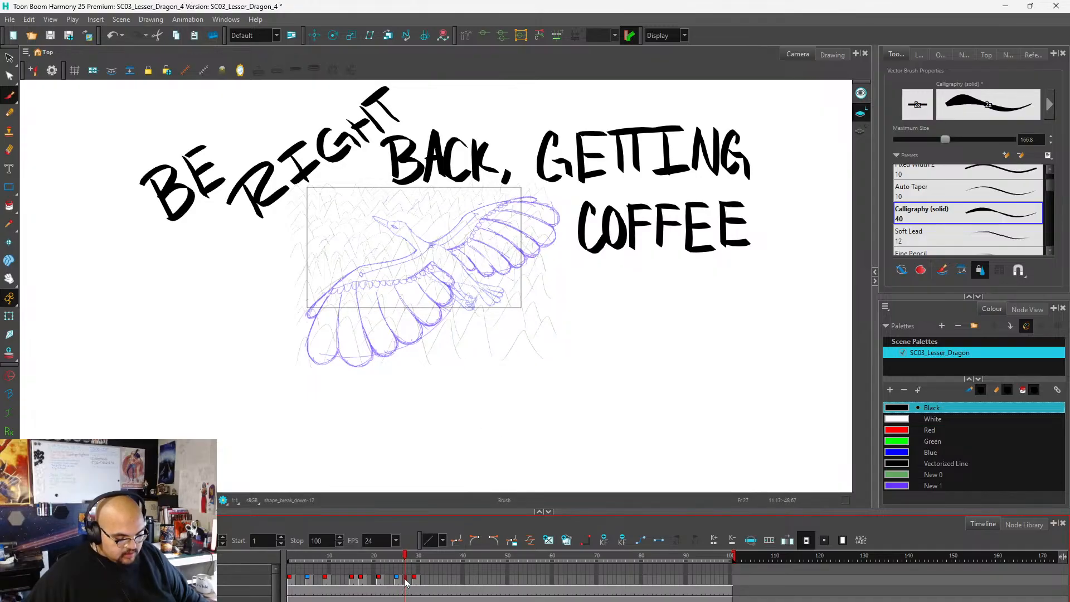
{"action": "right_click", "coordinate": [405, 580]}
{"action": "left_click", "coordinate": [434, 568]}
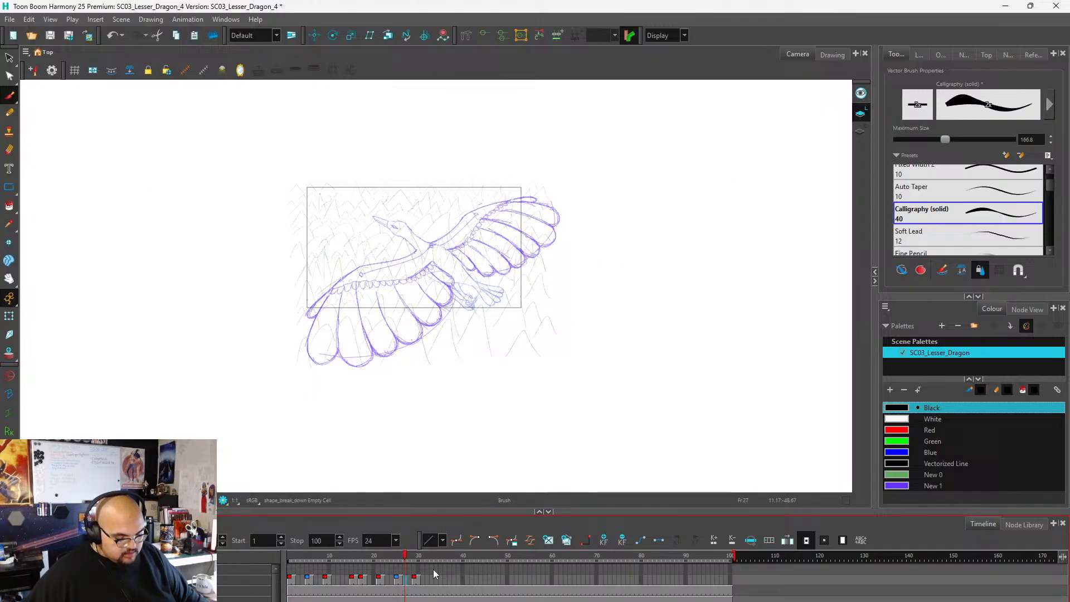
Examine the red wing breakdown shapes at frames 1, 5, 9 and 21 against the purple bird sketch.
{"action": "left_click", "coordinate": [289, 583]}
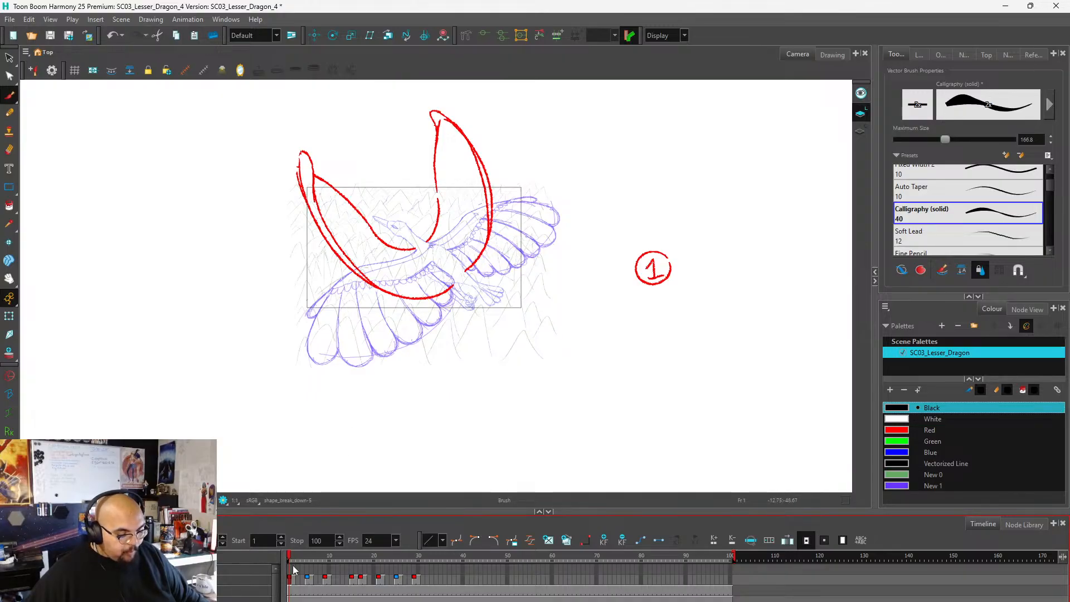
{"action": "left_click", "coordinate": [307, 580]}
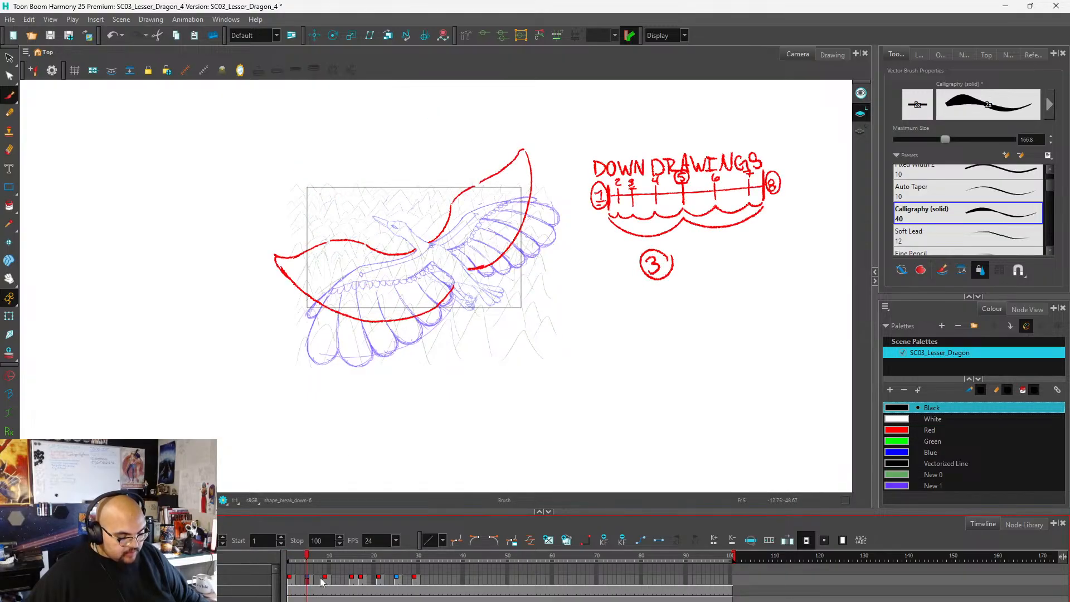
{"action": "left_click", "coordinate": [325, 580]}
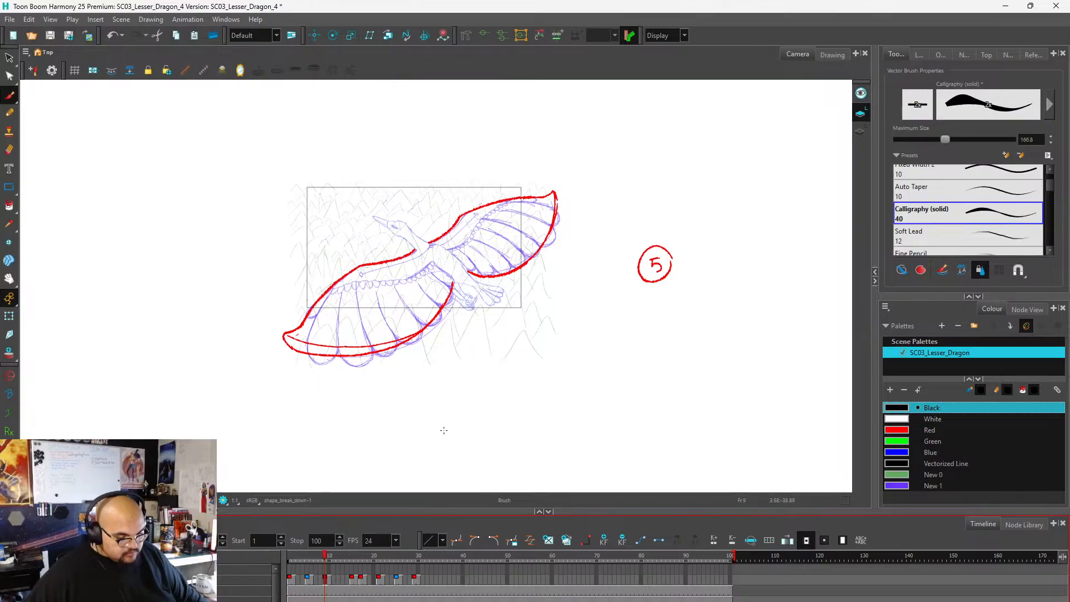
{"action": "scroll", "coordinate": [464, 306], "scroll_direction": "up", "scroll_amount": 2}
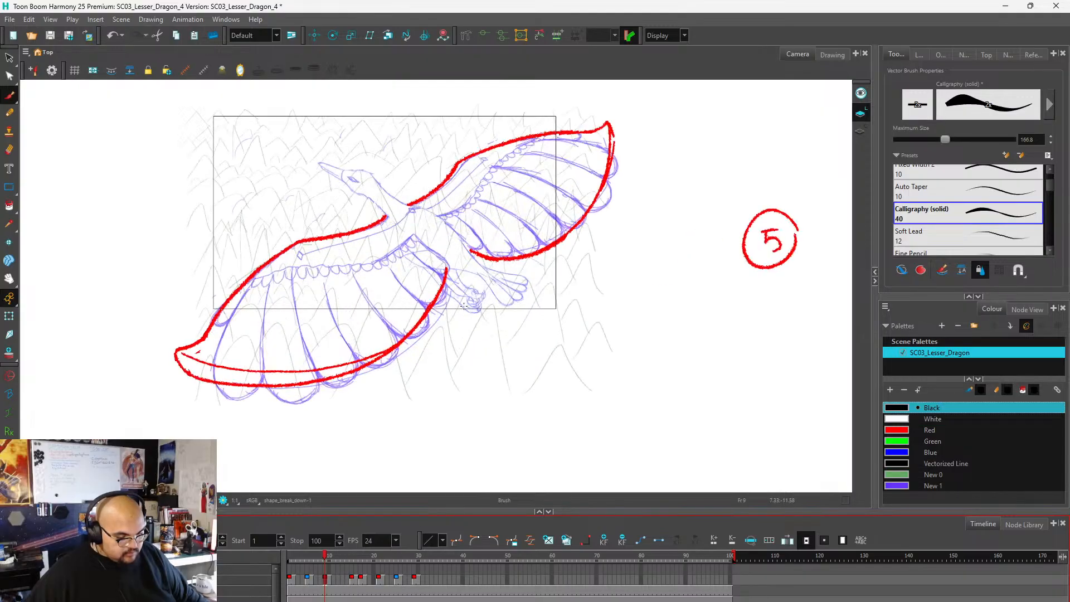
{"action": "left_click", "coordinate": [325, 591]}
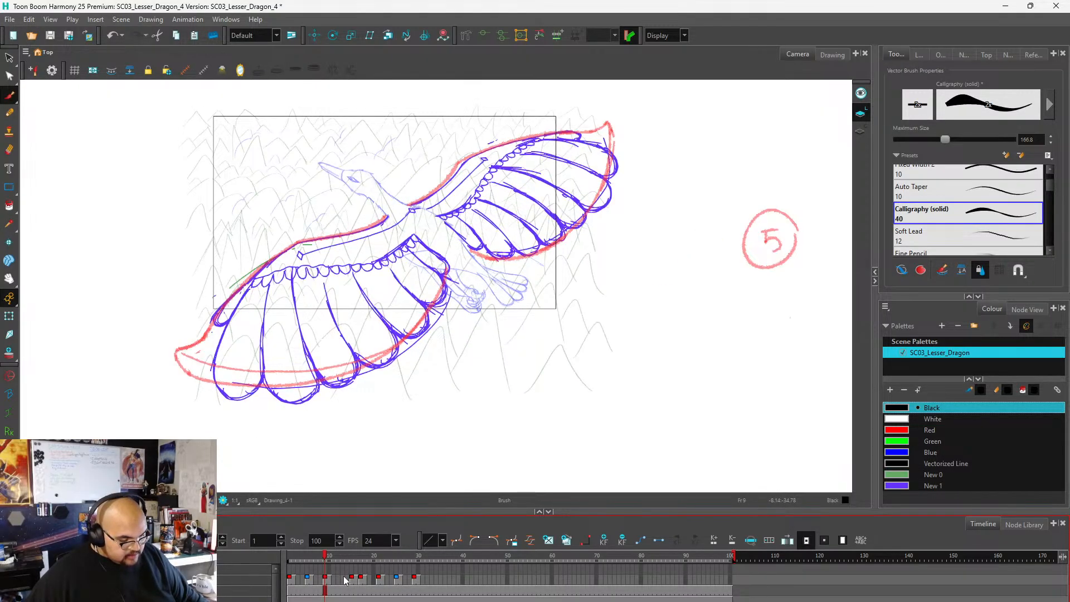
{"action": "scroll", "coordinate": [503, 250], "scroll_direction": "down", "scroll_amount": 1}
{"action": "scroll", "coordinate": [627, 254], "scroll_direction": "up", "scroll_amount": 2}
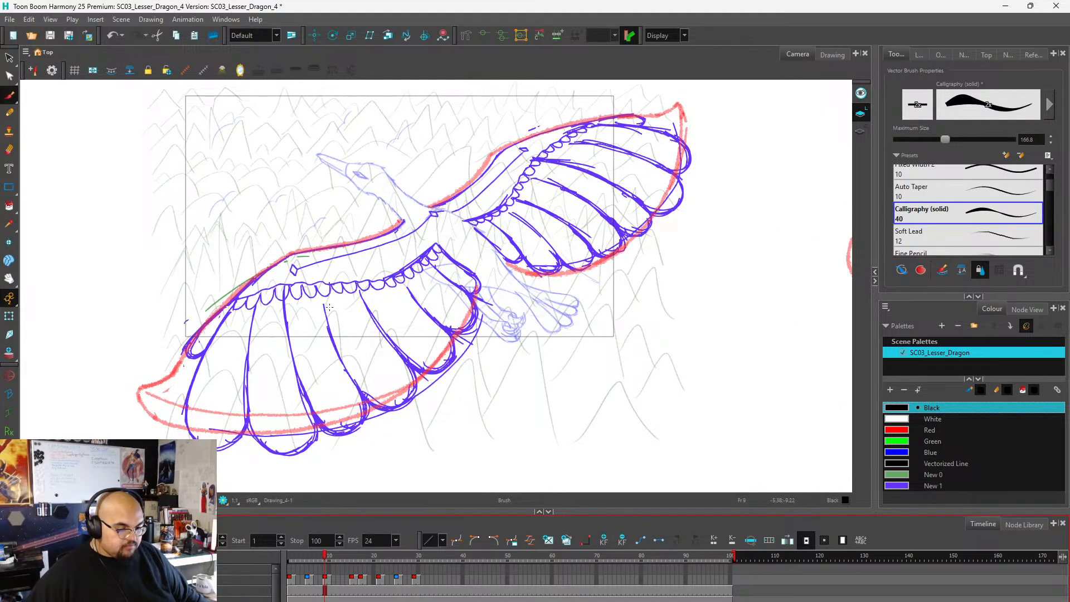
{"action": "scroll", "coordinate": [595, 161], "scroll_direction": "down", "scroll_amount": 1}
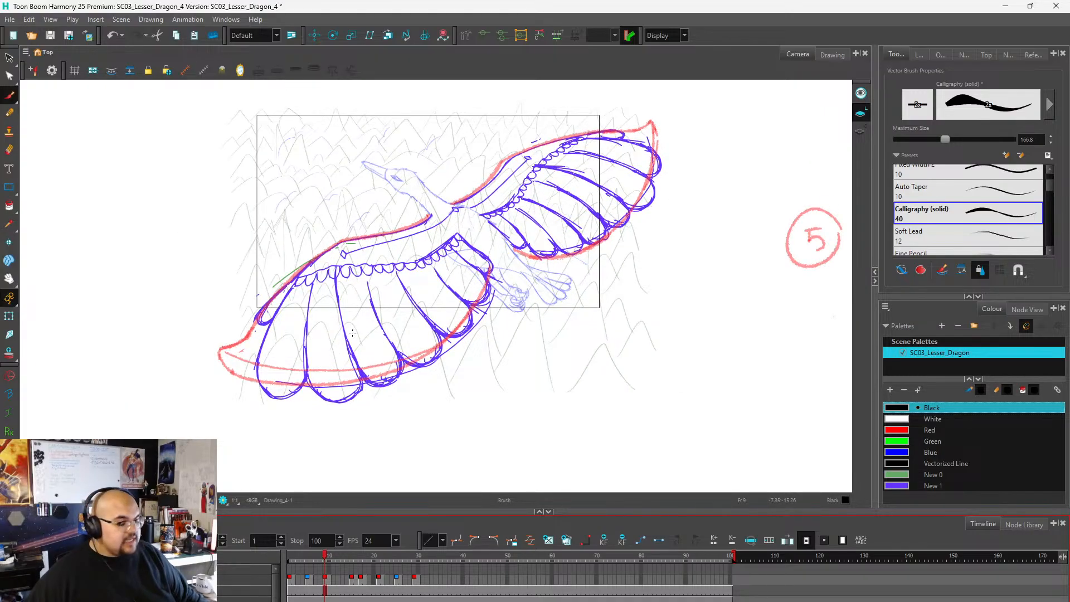
{"action": "left_click", "coordinate": [327, 575]}
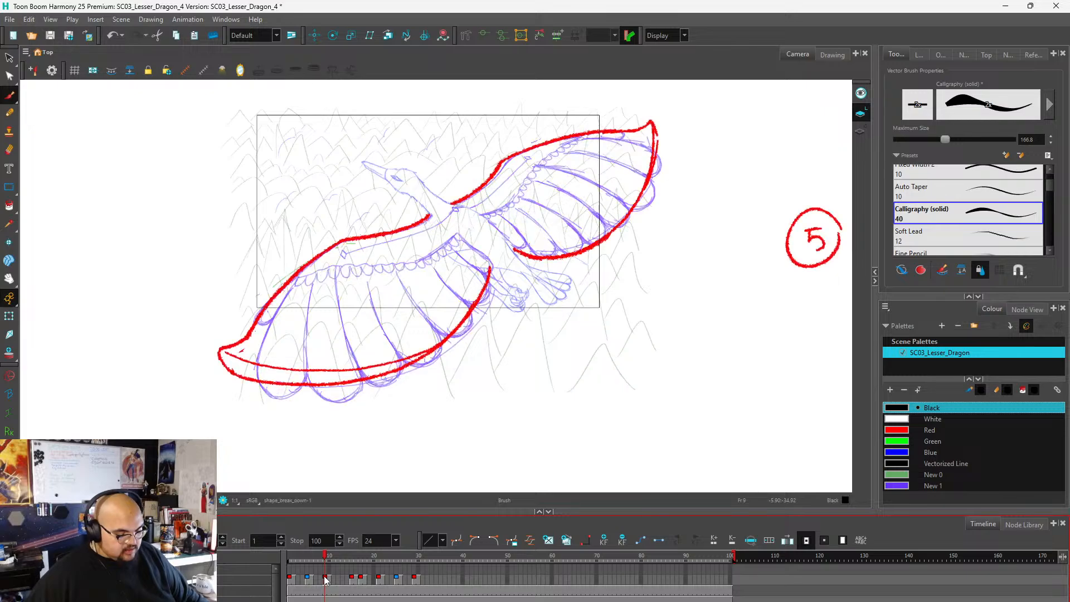
{"action": "left_click_drag", "start_coordinate": [325, 557], "coordinate": [379, 552]}
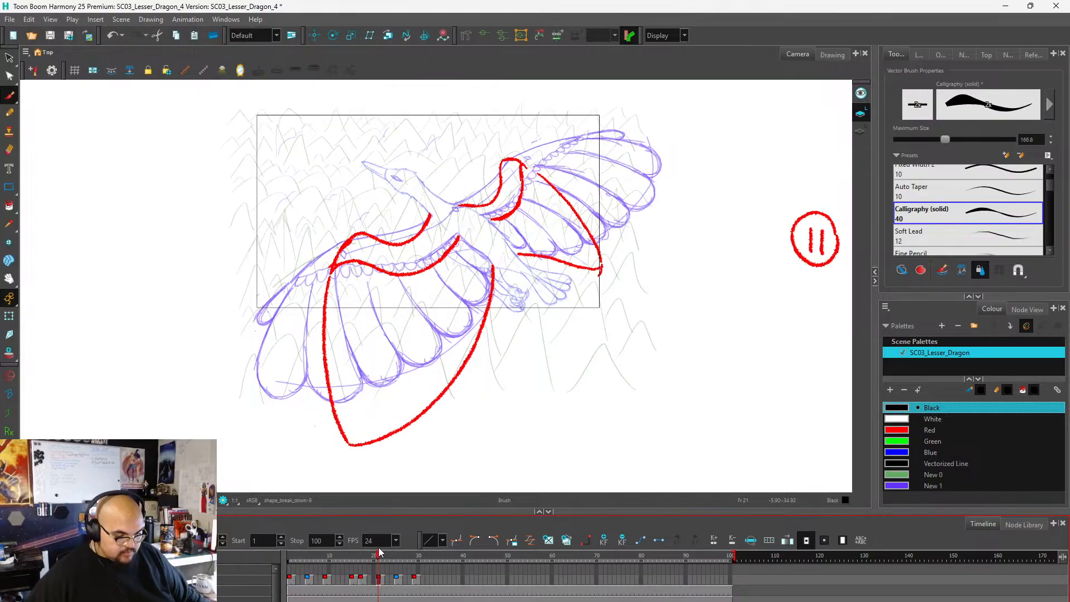
{"action": "mouse_move", "coordinate": [379, 552]}
{"action": "left_mouse_down"}
{"action": "mouse_move", "coordinate": [329, 556]}
{"action": "mouse_move", "coordinate": [416, 560]}
{"action": "mouse_move", "coordinate": [378, 559]}
{"action": "left_mouse_up"}
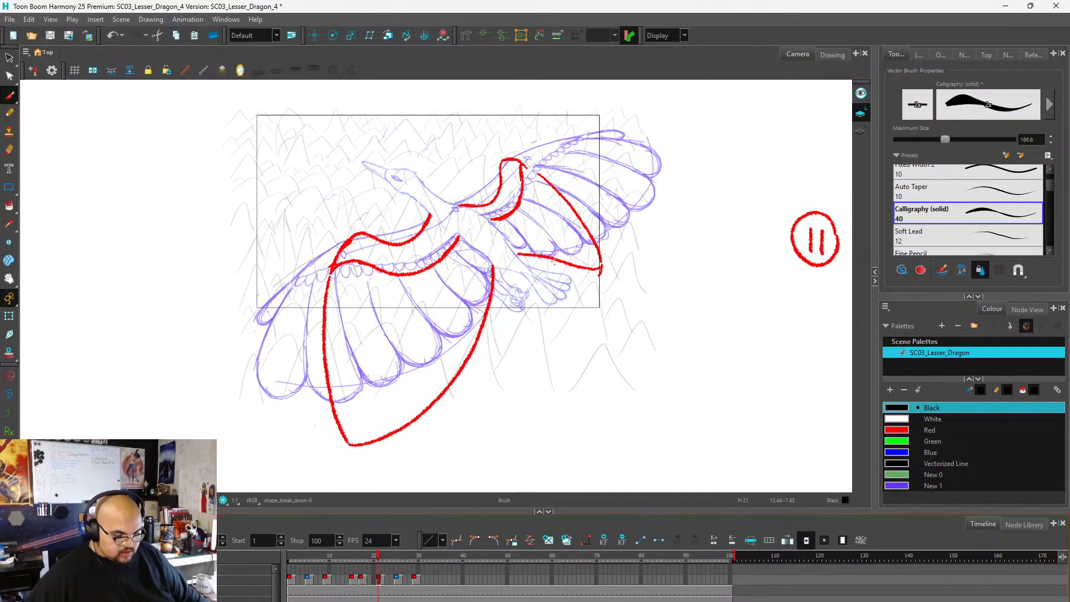
{"action": "scroll", "coordinate": [543, 267], "scroll_direction": "down", "scroll_amount": 3}
{"action": "scroll", "coordinate": [543, 268], "scroll_direction": "up", "scroll_amount": 3}
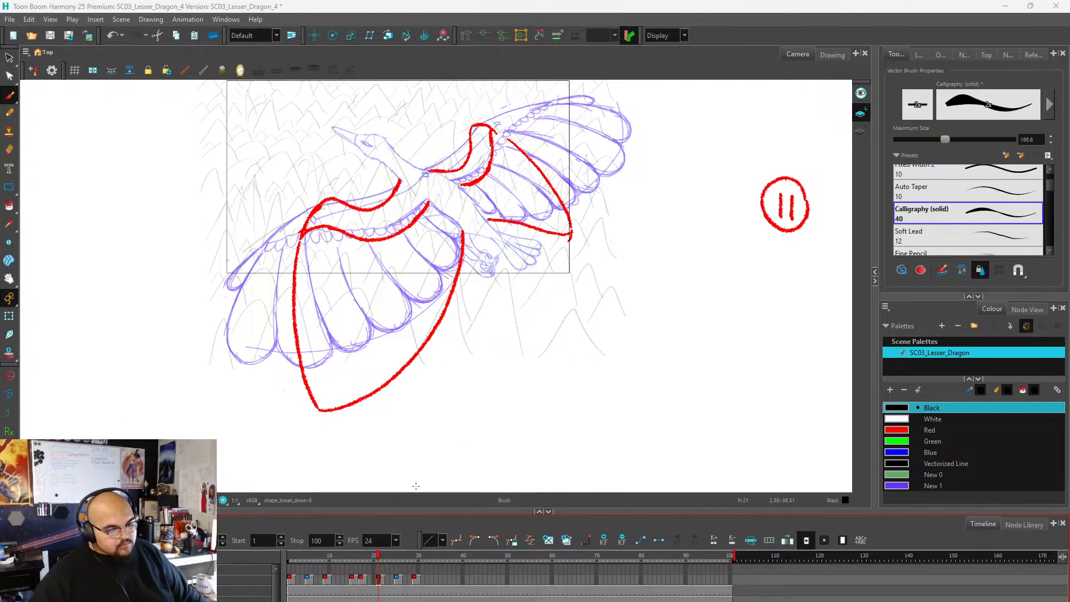
Go to frame 1 and make the empty cell of the Drawing_2 layer active for drawing over the red wing shapes.
{"action": "left_click", "coordinate": [290, 581]}
{"action": "scroll", "coordinate": [522, 393], "scroll_direction": "down", "scroll_amount": 2}
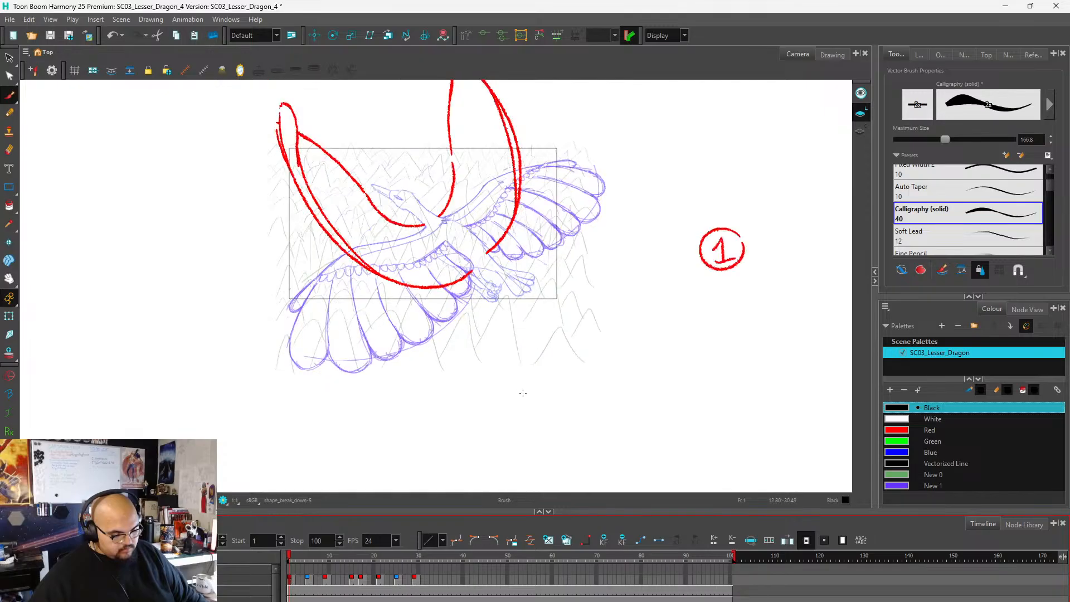
{"action": "scroll", "coordinate": [523, 393], "scroll_direction": "down", "scroll_amount": 1}
{"action": "left_click_drag", "start_coordinate": [491, 167], "coordinate": [508, 257]}
{"action": "scroll", "coordinate": [501, 234], "scroll_direction": "up", "scroll_amount": 1}
{"action": "scroll", "coordinate": [466, 287], "scroll_direction": "down", "scroll_amount": 1}
{"action": "scroll", "coordinate": [496, 369], "scroll_direction": "up", "scroll_amount": 1}
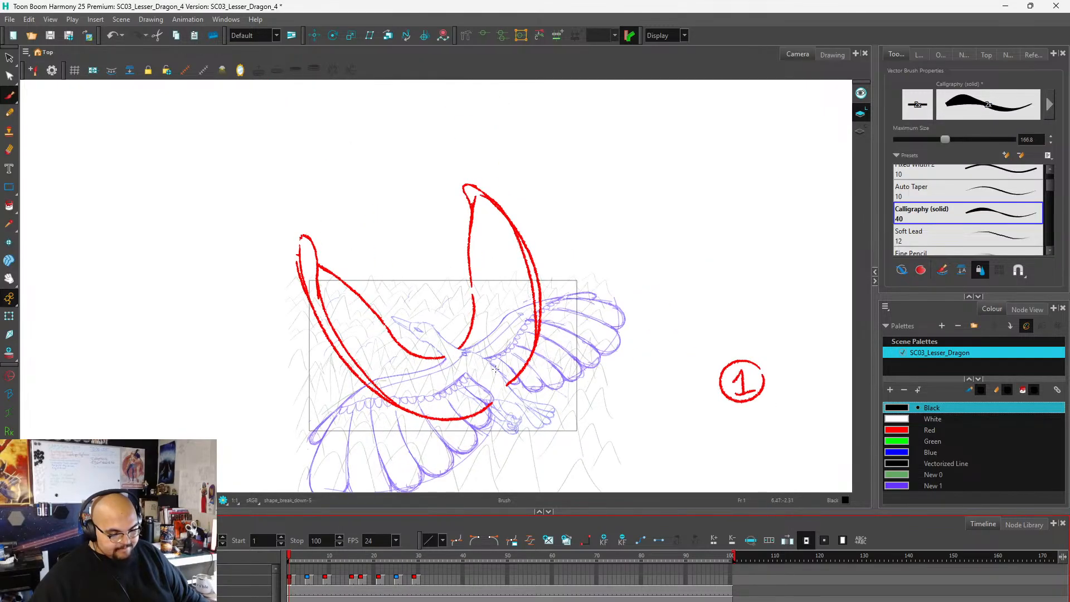
{"action": "scroll", "coordinate": [496, 369], "scroll_direction": "up", "scroll_amount": 2}
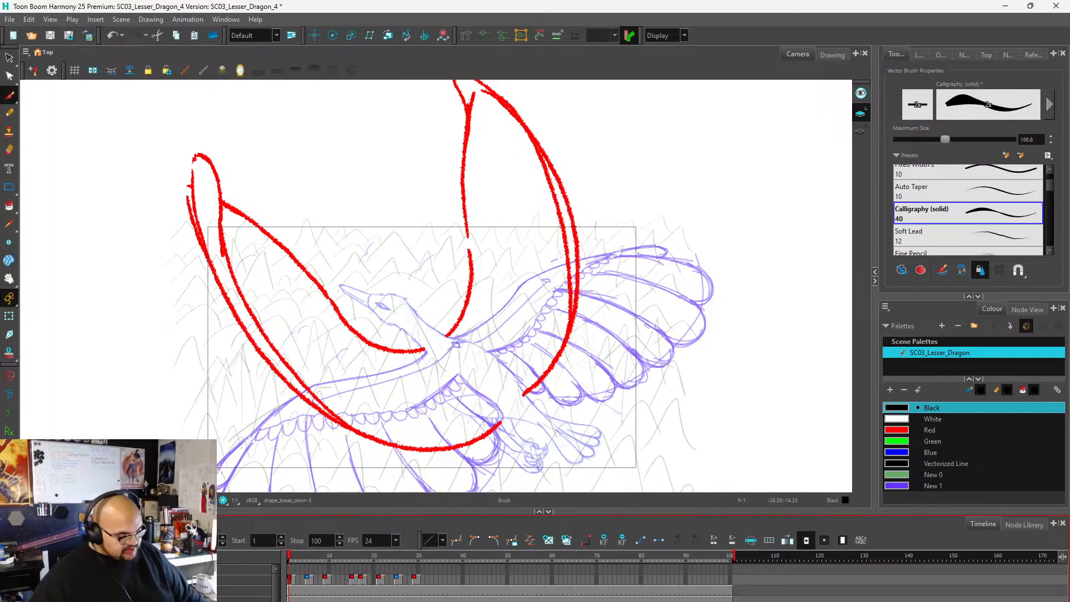
{"action": "left_click", "coordinate": [44, 569]}
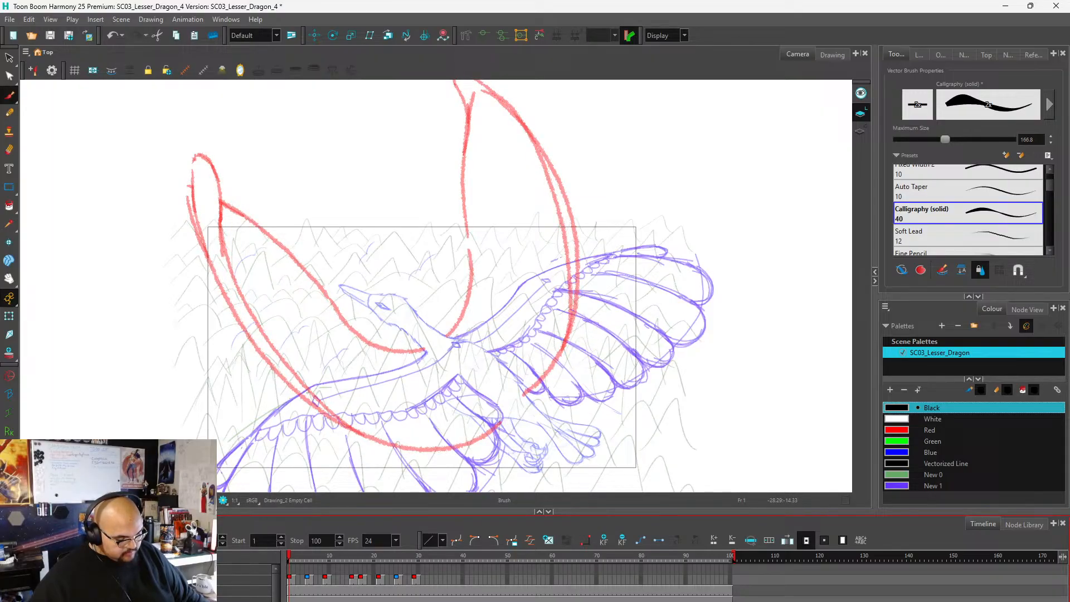
{"action": "scroll", "coordinate": [414, 290], "scroll_direction": "down", "scroll_amount": 1}
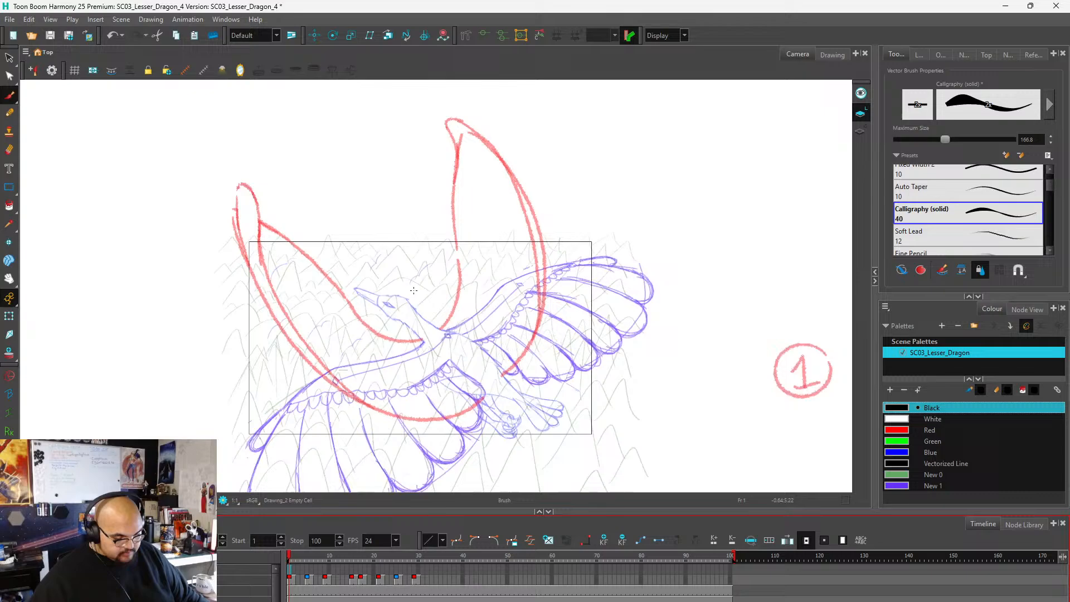
{"action": "scroll", "coordinate": [413, 291], "scroll_direction": "down", "scroll_amount": 1}
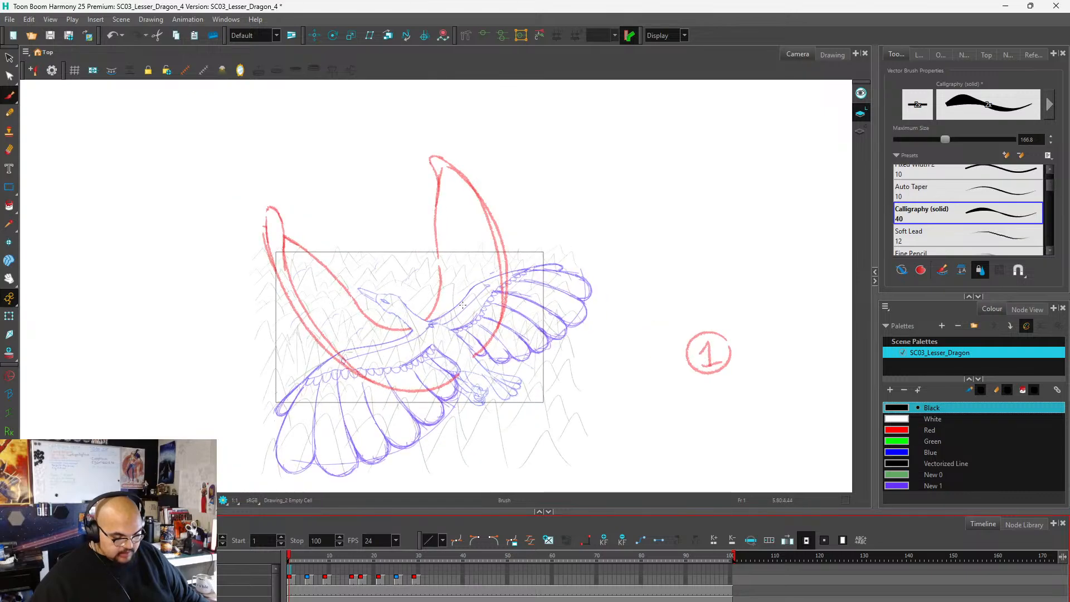
{"action": "scroll", "coordinate": [449, 312], "scroll_direction": "up", "scroll_amount": 3}
{"action": "scroll", "coordinate": [452, 314], "scroll_direction": "up", "scroll_amount": 1}
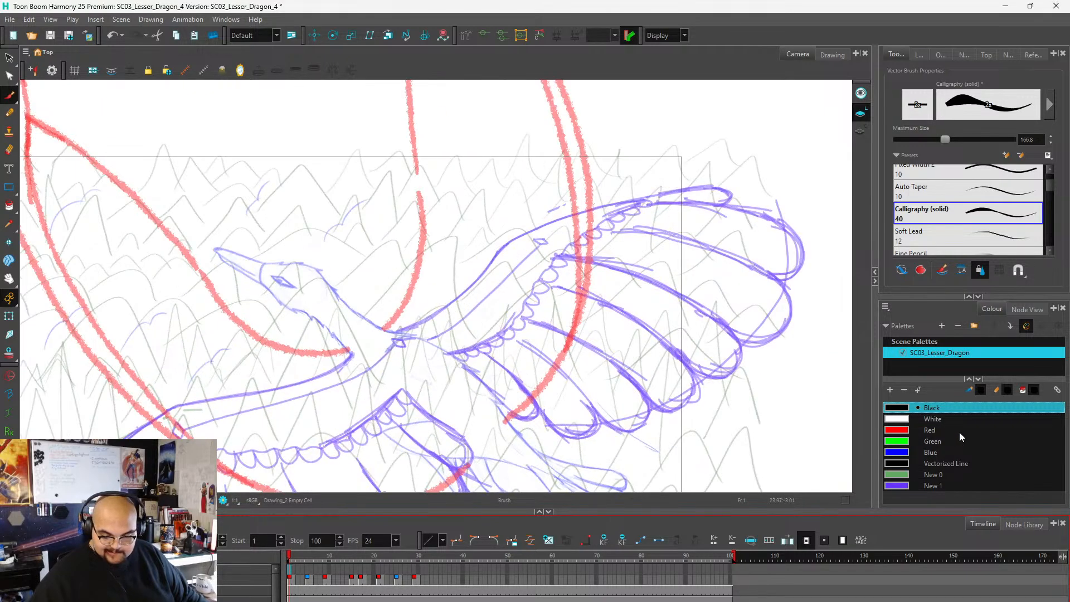
Set up the Pencil tool with the Fixed Thickness 2 preset and the purple New 1 colour, testing it with a stroke that is undone.
{"action": "left_click", "coordinate": [895, 487]}
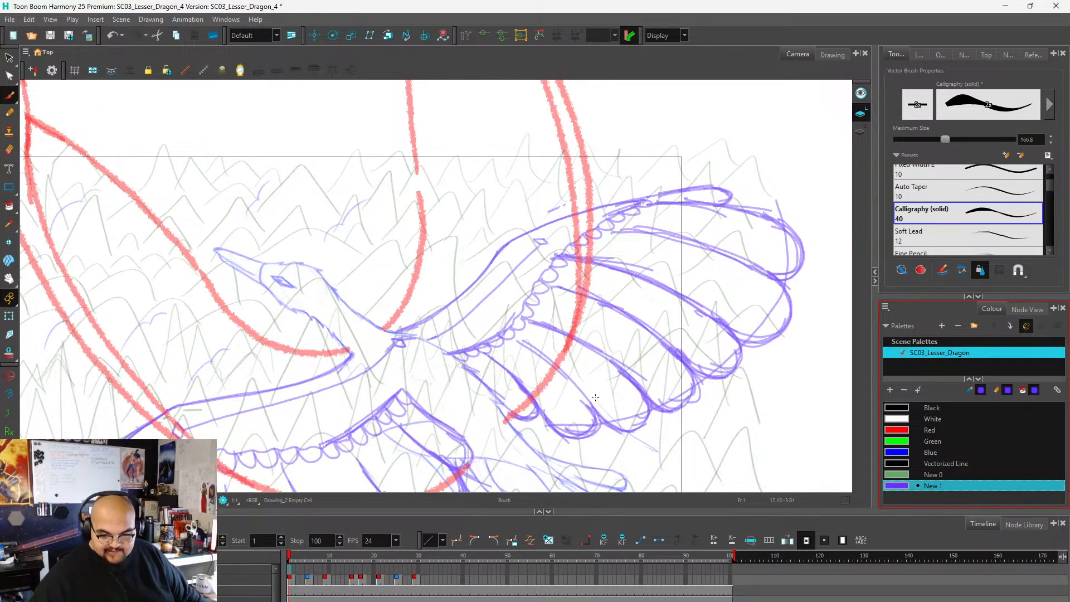
{"action": "scroll", "coordinate": [543, 289], "scroll_direction": "down", "scroll_amount": 2}
{"action": "scroll", "coordinate": [957, 205], "scroll_direction": "up", "scroll_amount": 3}
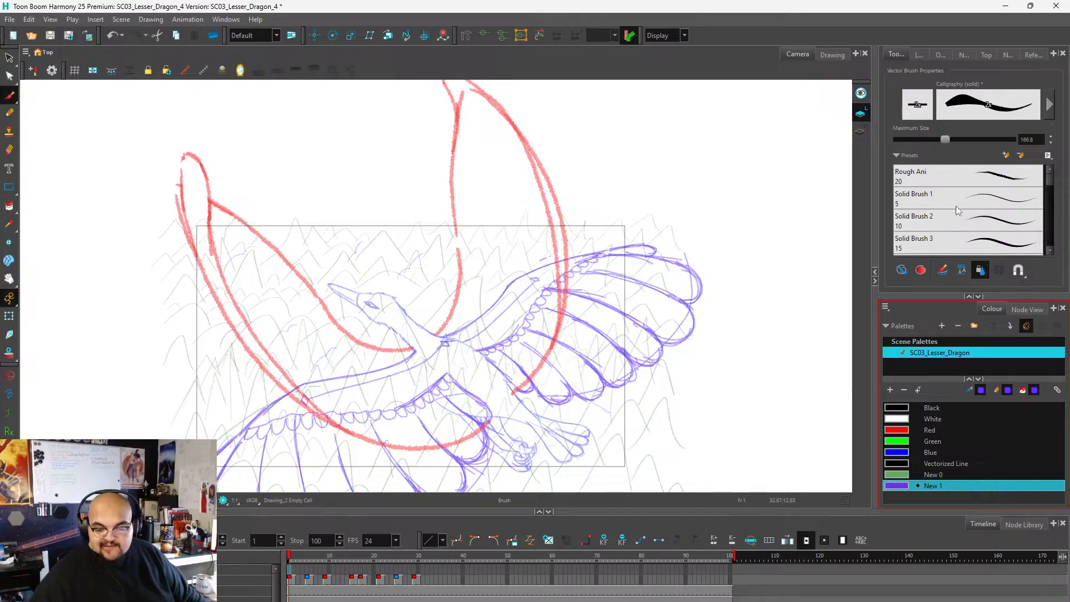
{"action": "left_click", "coordinate": [9, 112]}
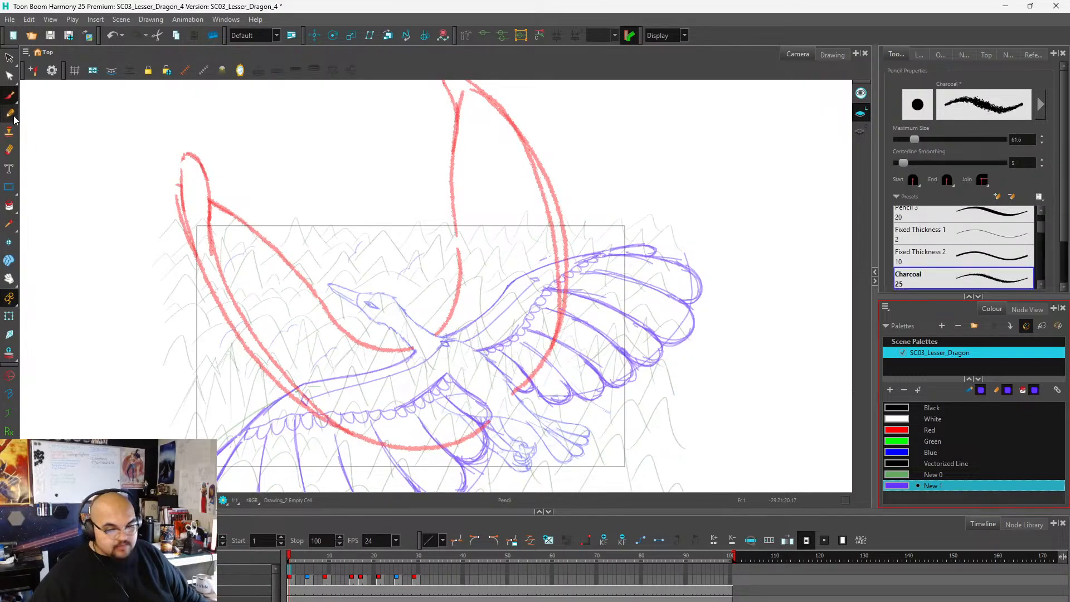
{"action": "left_click", "coordinate": [957, 254]}
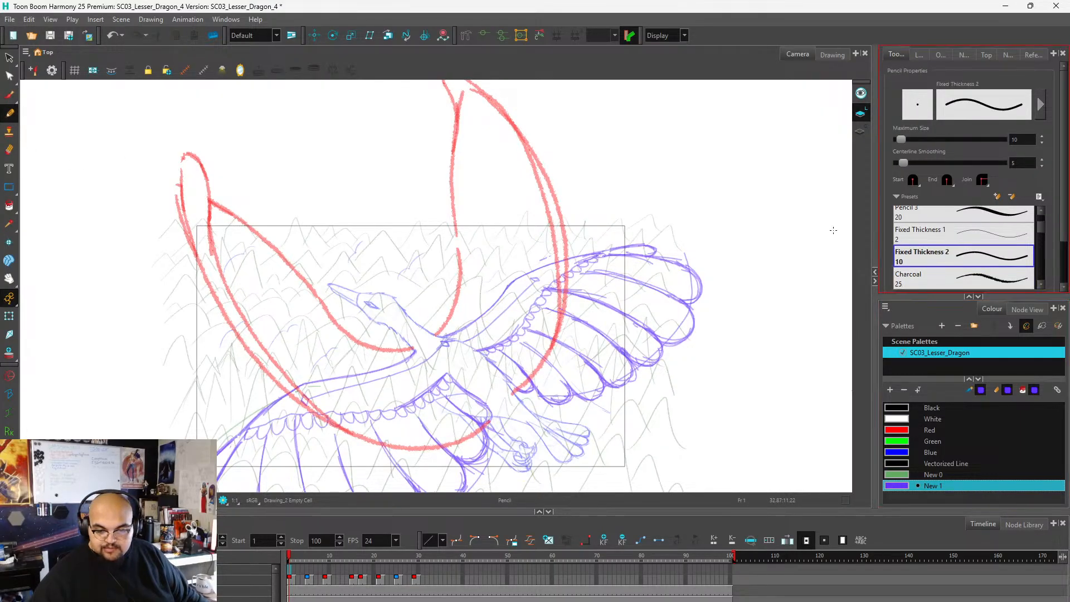
{"action": "left_click_drag", "start_coordinate": [501, 200], "coordinate": [650, 286]}
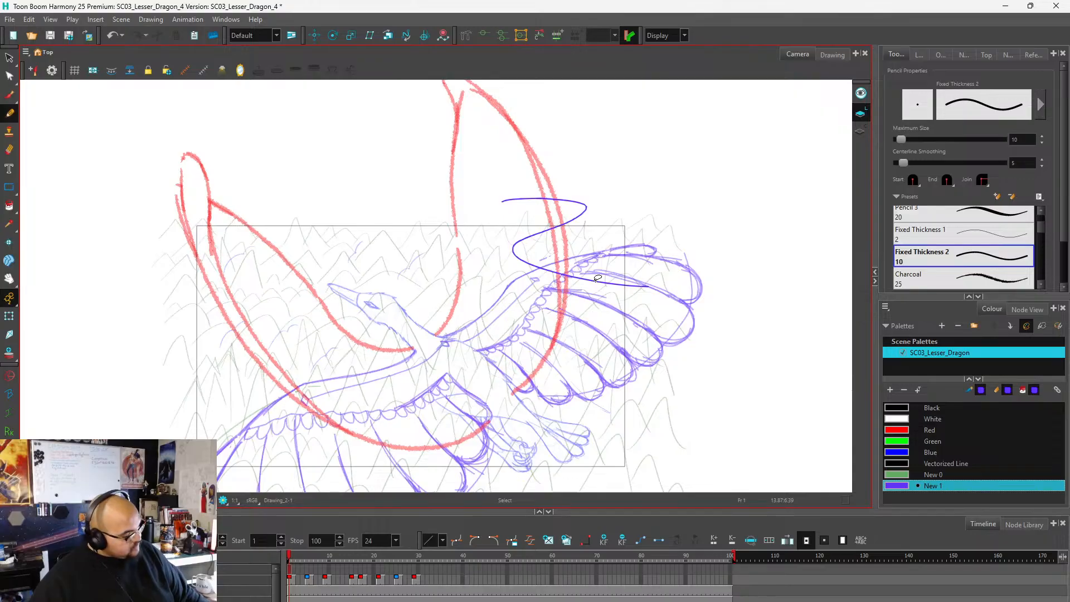
{"action": "key", "text": "ctrl+z"}
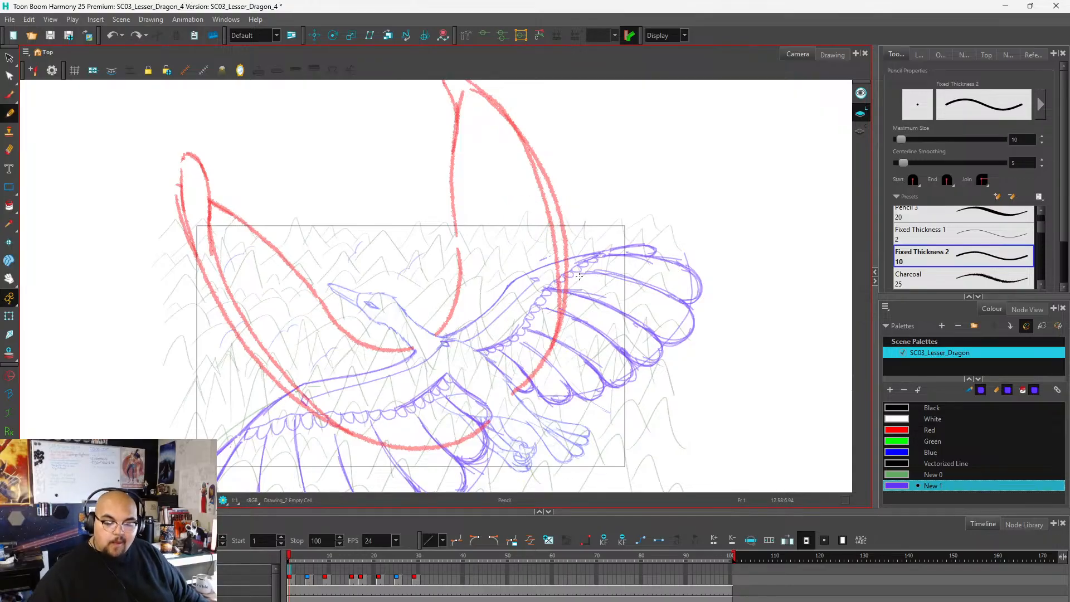
Draw the raised far wing's arm from the bird's shoulder, tracing the red inner edge up to a point and back down to the body.
{"action": "scroll", "coordinate": [439, 320], "scroll_direction": "down", "scroll_amount": 1}
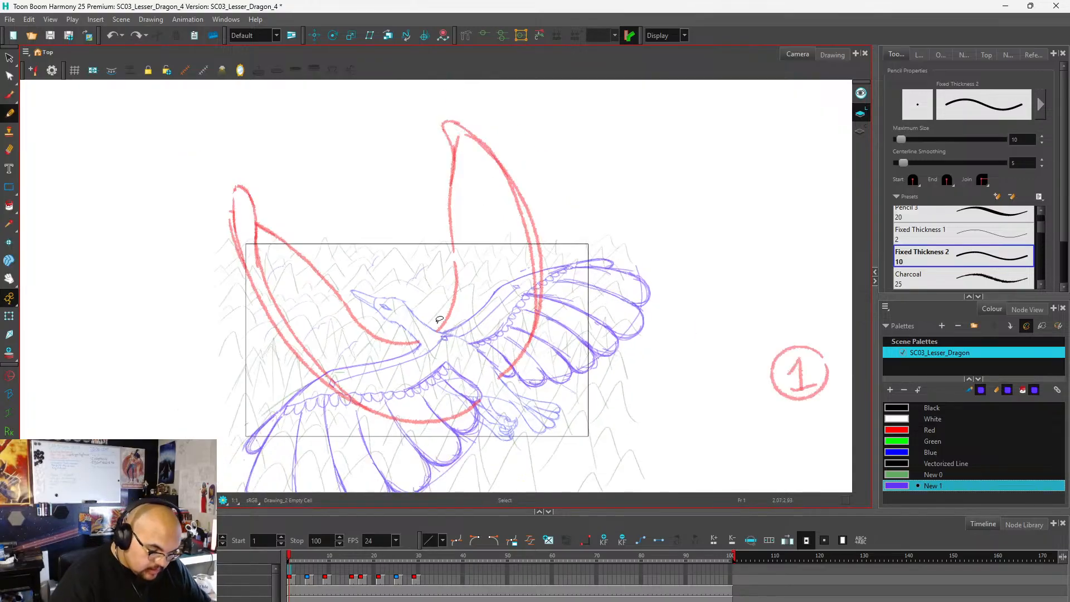
{"action": "scroll", "coordinate": [482, 278], "scroll_direction": "up", "scroll_amount": 1}
{"action": "left_click", "coordinate": [429, 345]}
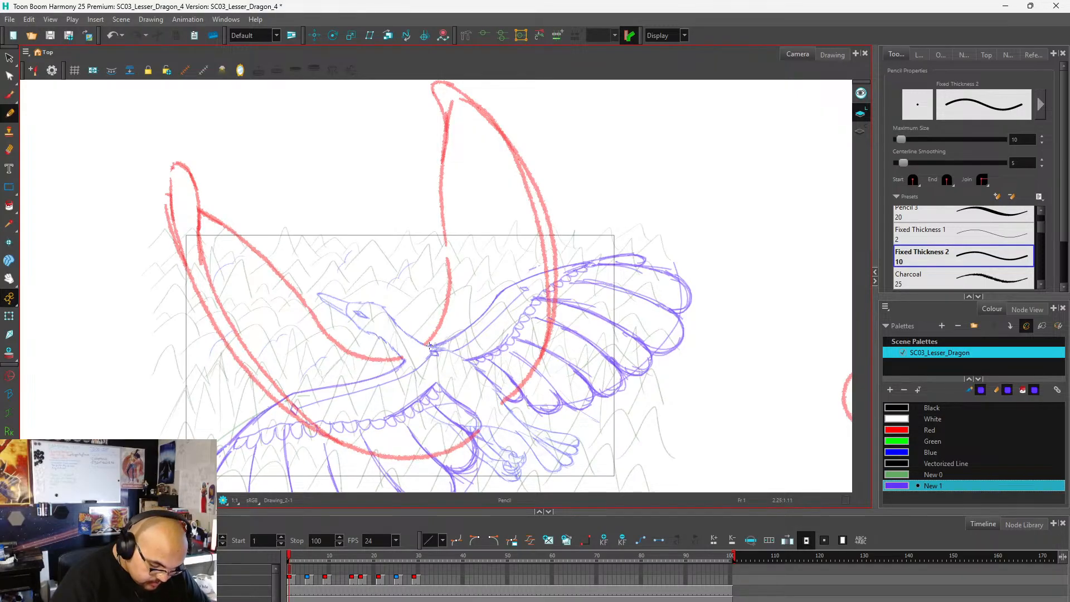
{"action": "left_click_drag", "start_coordinate": [430, 345], "coordinate": [443, 316]}
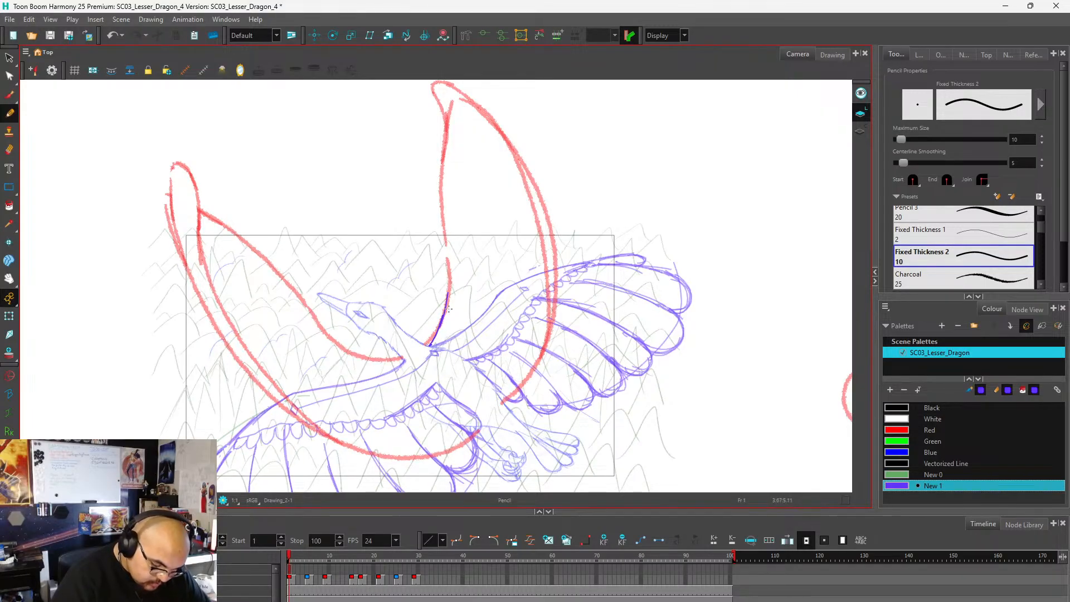
{"action": "mouse_move", "coordinate": [449, 309]}
{"action": "left_mouse_down"}
{"action": "mouse_move", "coordinate": [442, 182]}
{"action": "mouse_move", "coordinate": [476, 307]}
{"action": "left_mouse_up"}
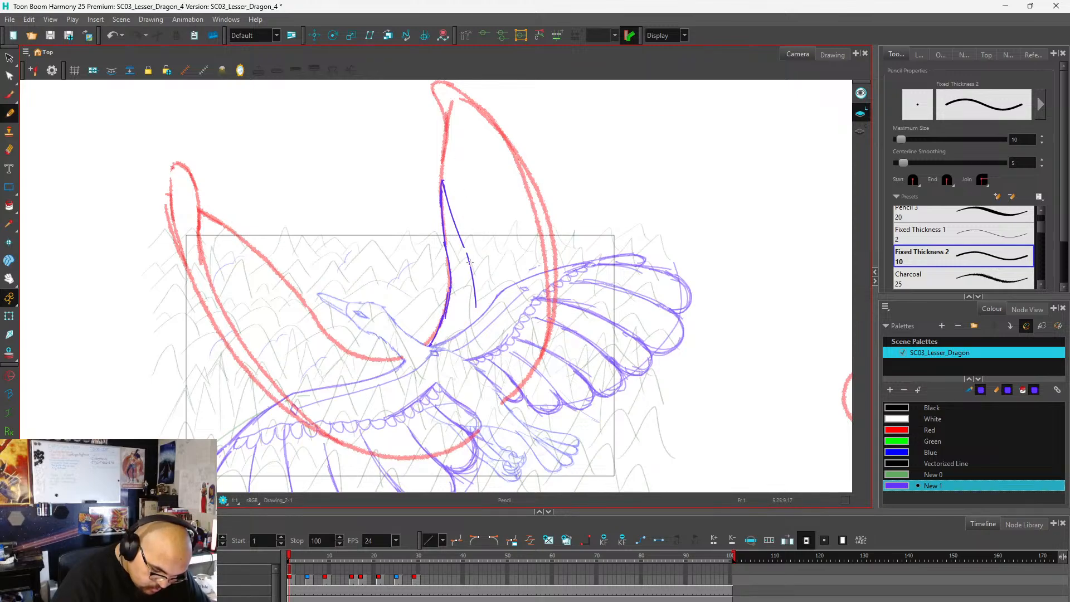
{"action": "mouse_move", "coordinate": [470, 260]}
{"action": "left_mouse_down"}
{"action": "mouse_move", "coordinate": [479, 325]}
{"action": "mouse_move", "coordinate": [467, 362]}
{"action": "left_mouse_up"}
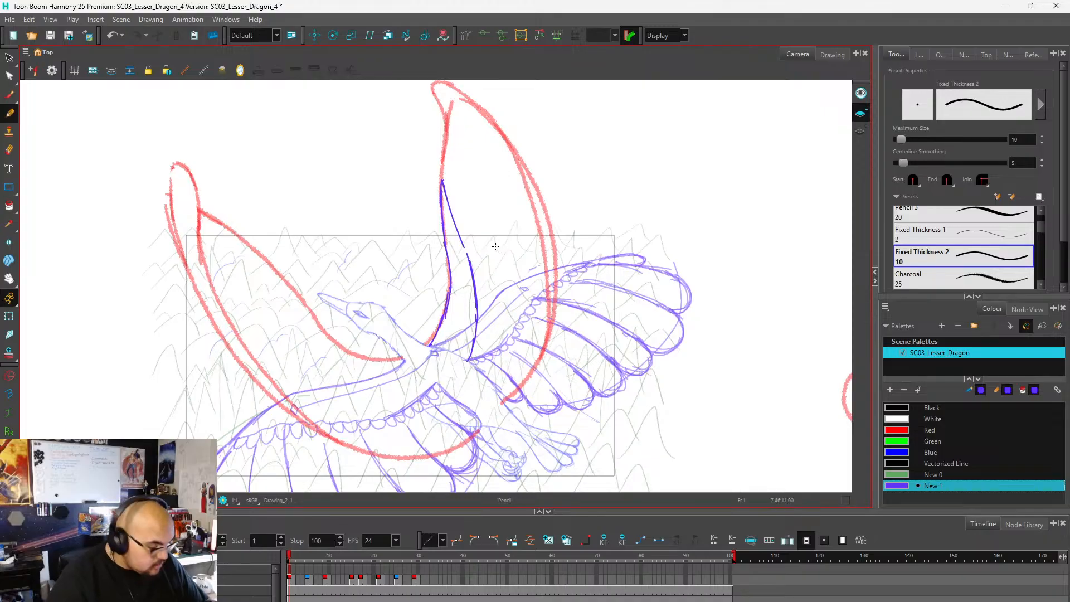
Draw a small joint circle inside the raised far wing's arm, between its two purple outlines.
{"action": "scroll", "coordinate": [490, 279], "scroll_direction": "down", "scroll_amount": 2}
{"action": "scroll", "coordinate": [496, 186], "scroll_direction": "up", "scroll_amount": 1}
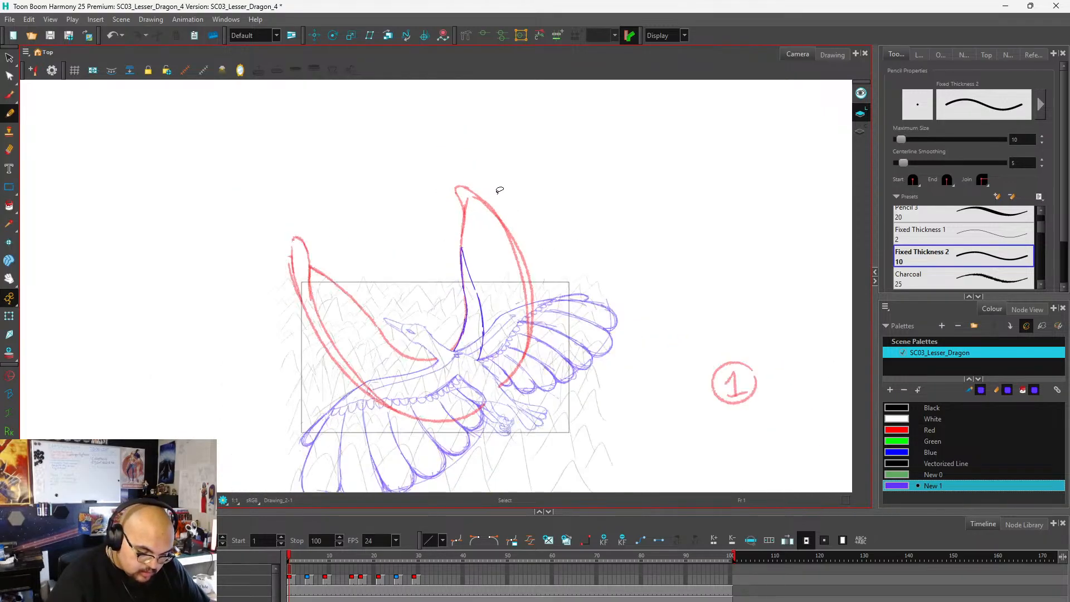
{"action": "scroll", "coordinate": [471, 230], "scroll_direction": "up", "scroll_amount": 2}
{"action": "left_click_drag", "start_coordinate": [453, 251], "coordinate": [452, 228]}
{"action": "key", "text": "ctrl+z"}
{"action": "scroll", "coordinate": [479, 179], "scroll_direction": "down", "scroll_amount": 2}
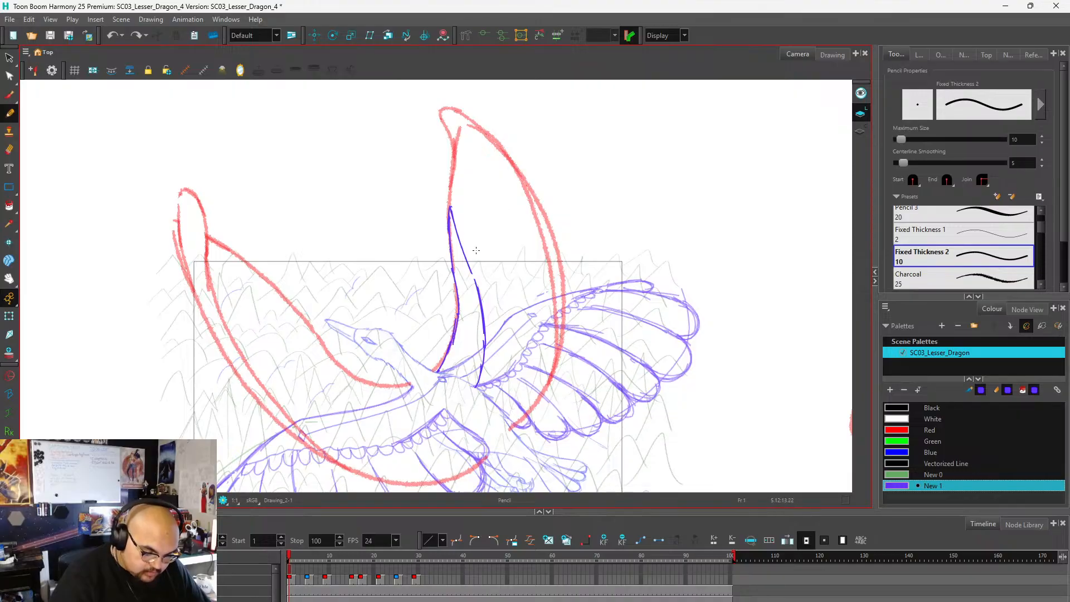
{"action": "scroll", "coordinate": [509, 210], "scroll_direction": "down", "scroll_amount": 1}
{"action": "scroll", "coordinate": [502, 251], "scroll_direction": "up", "scroll_amount": 1}
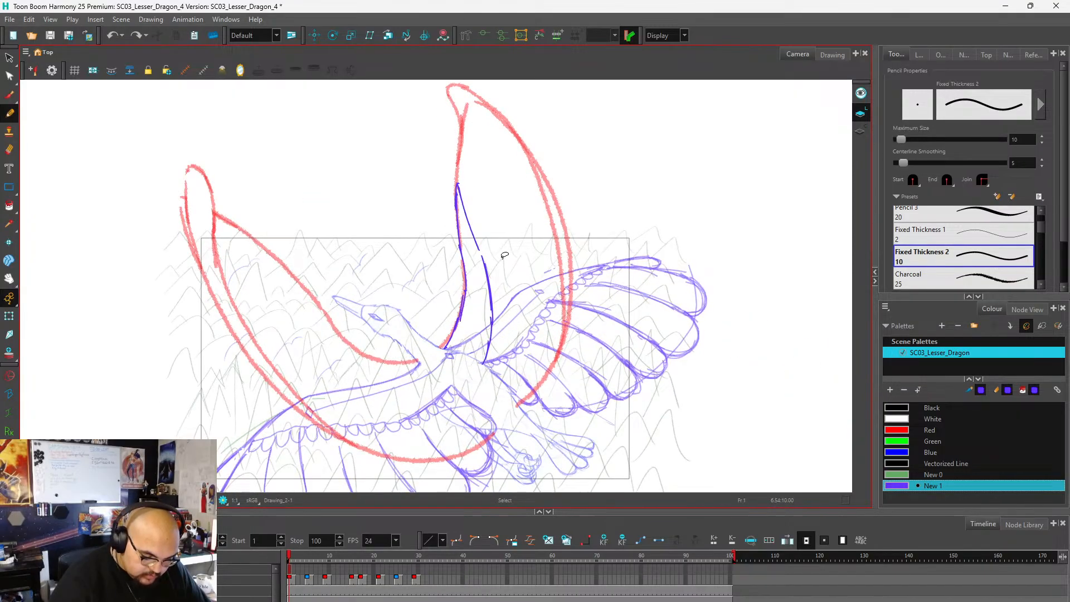
{"action": "left_click", "coordinate": [468, 252]}
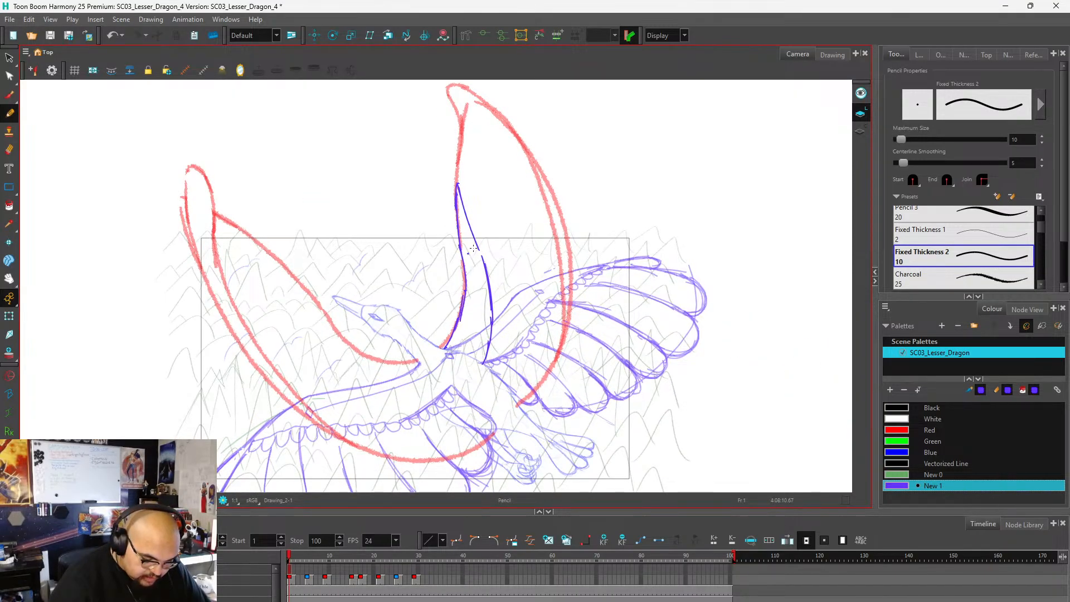
{"action": "left_click_drag", "start_coordinate": [469, 250], "coordinate": [470, 251]}
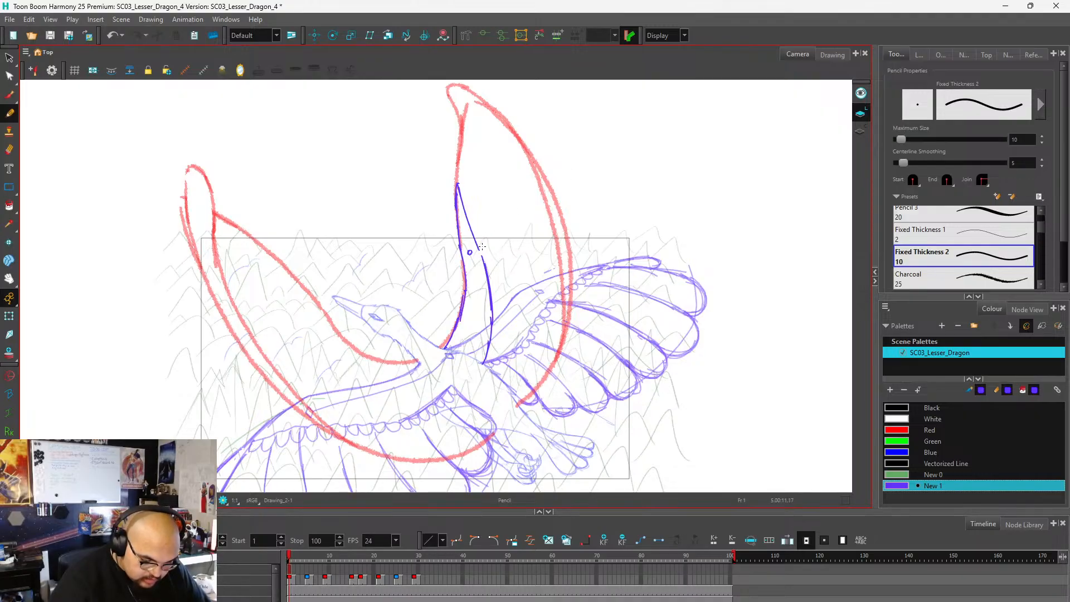
Draw three curved feather dividers on the raised far wing, two near the tip and one midway, from the arm out to the red outer edge.
{"action": "left_click_drag", "start_coordinate": [483, 245], "coordinate": [538, 179]}
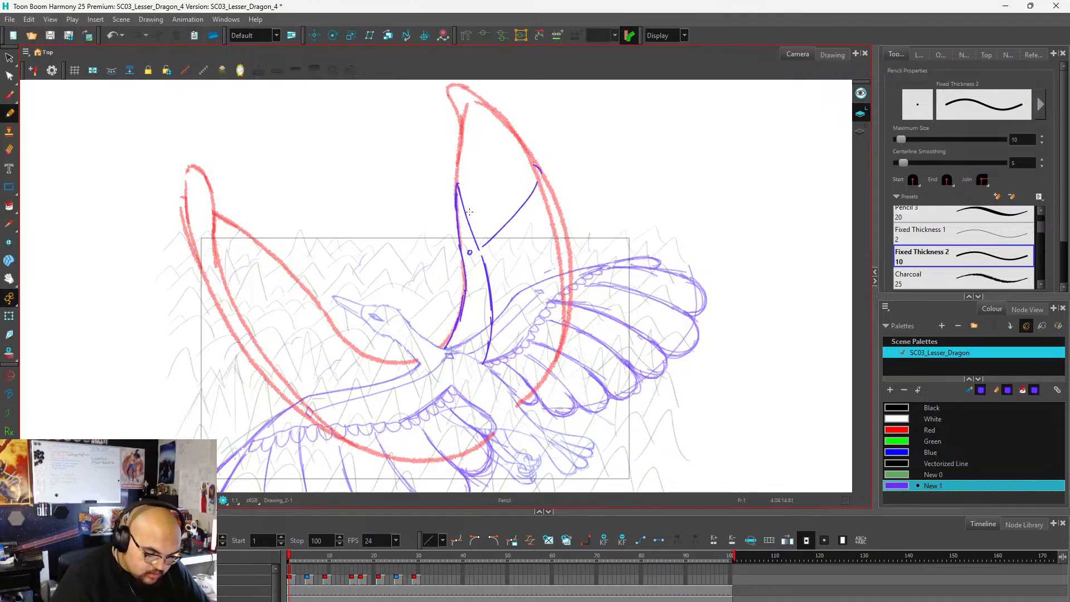
{"action": "left_click_drag", "start_coordinate": [471, 211], "coordinate": [508, 131]}
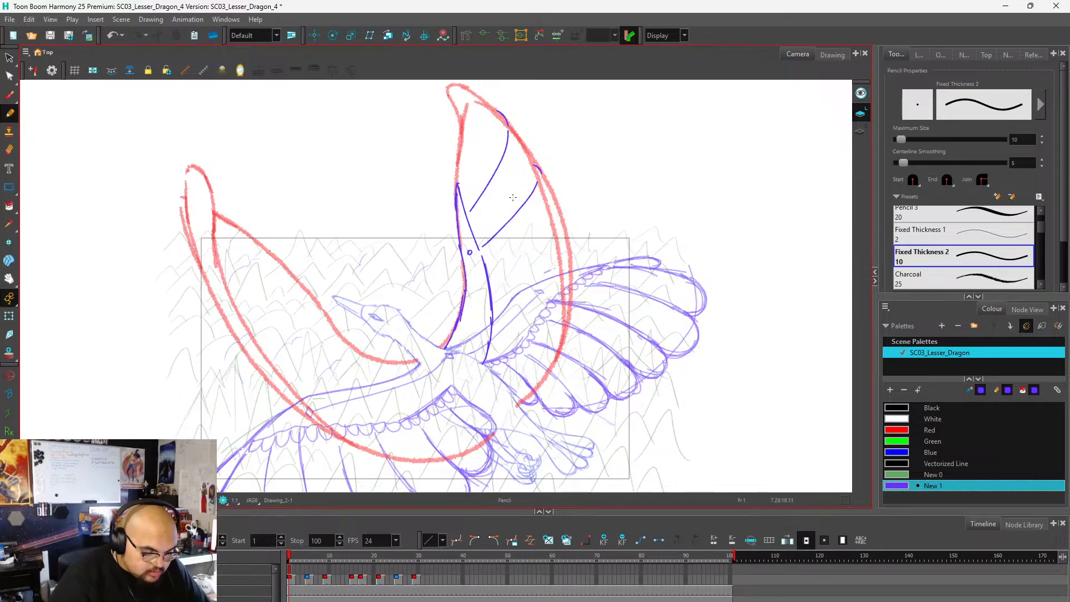
{"action": "scroll", "coordinate": [519, 146], "scroll_direction": "down", "scroll_amount": 2}
{"action": "scroll", "coordinate": [629, 273], "scroll_direction": "up", "scroll_amount": 2}
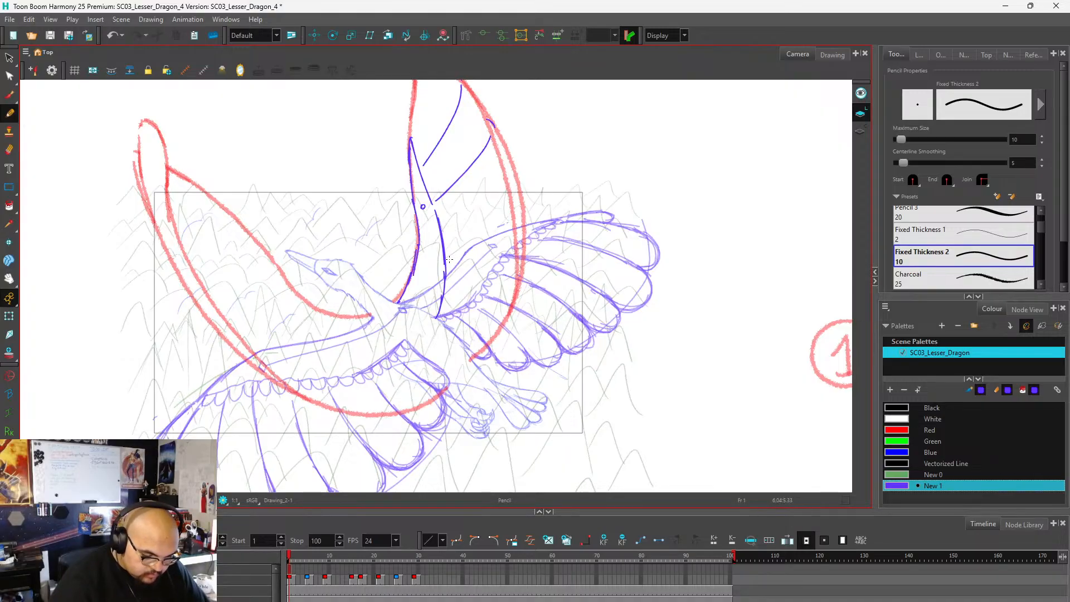
{"action": "mouse_move", "coordinate": [450, 259]}
{"action": "left_mouse_down"}
{"action": "mouse_move", "coordinate": [524, 248]}
{"action": "mouse_move", "coordinate": [531, 261]}
{"action": "mouse_move", "coordinate": [516, 251]}
{"action": "mouse_move", "coordinate": [468, 257]}
{"action": "left_mouse_up"}
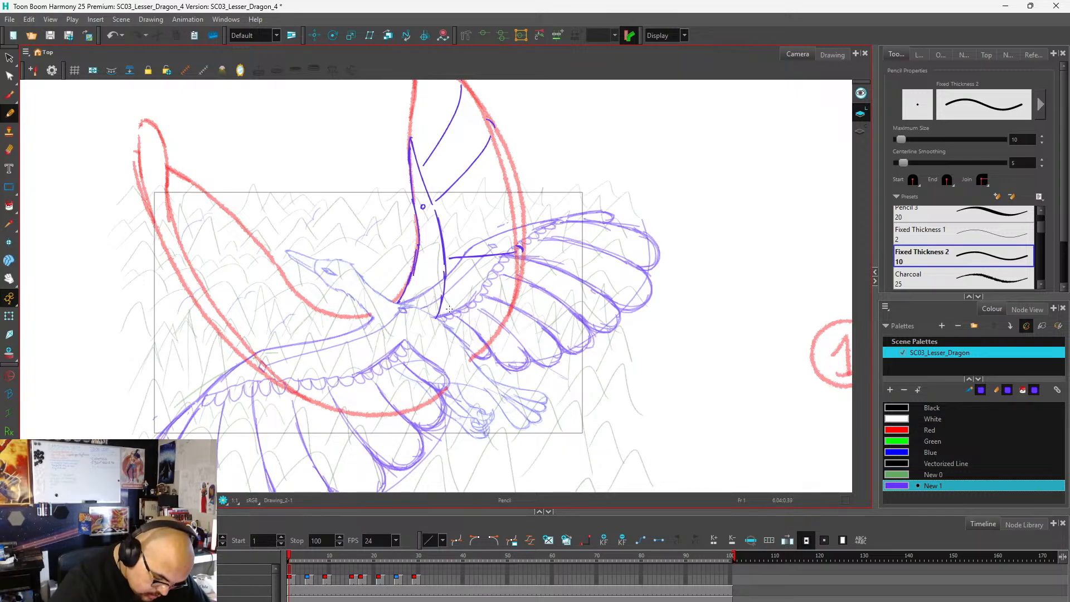
Draw the lowest feather divider near the bird's body and another between the midway divider and the two near the tip.
{"action": "left_click_drag", "start_coordinate": [446, 304], "coordinate": [499, 324]}
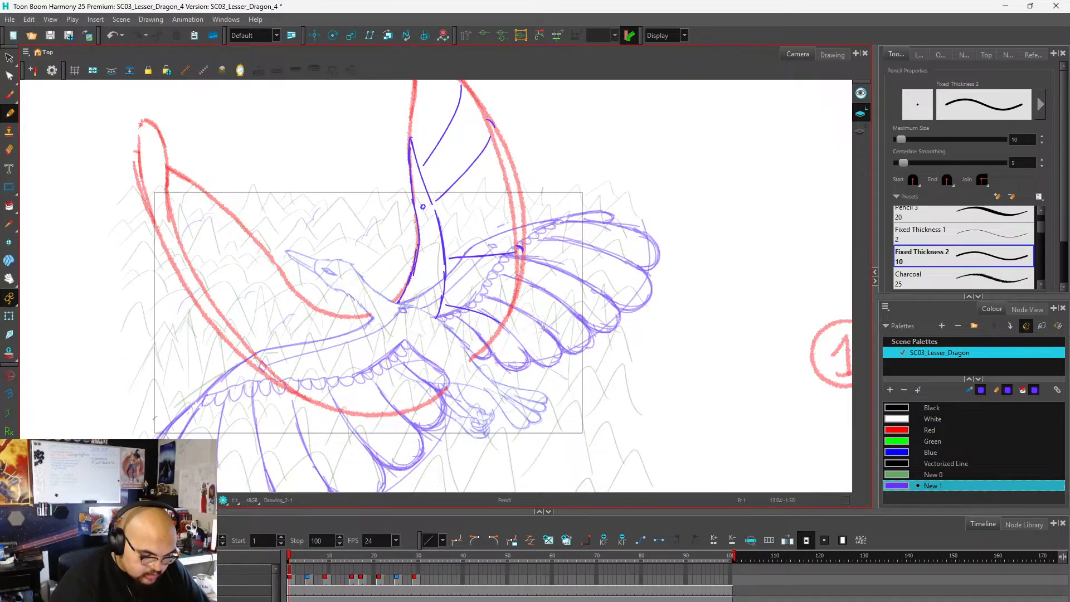
{"action": "key", "text": "ctrl+z"}
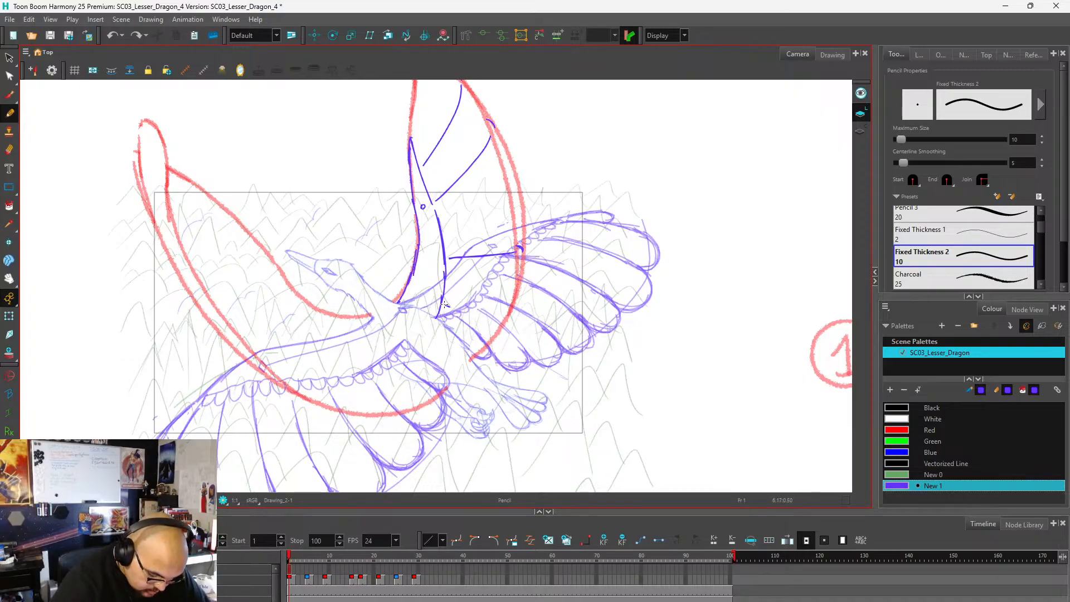
{"action": "left_click_drag", "start_coordinate": [445, 303], "coordinate": [490, 335]}
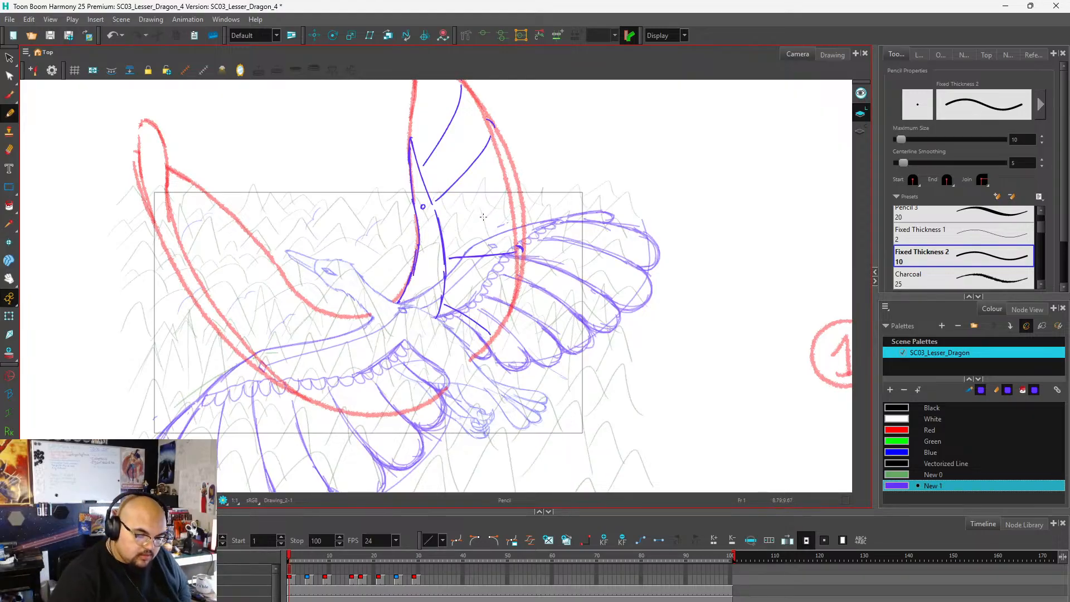
{"action": "left_click_drag", "start_coordinate": [441, 233], "coordinate": [507, 202]}
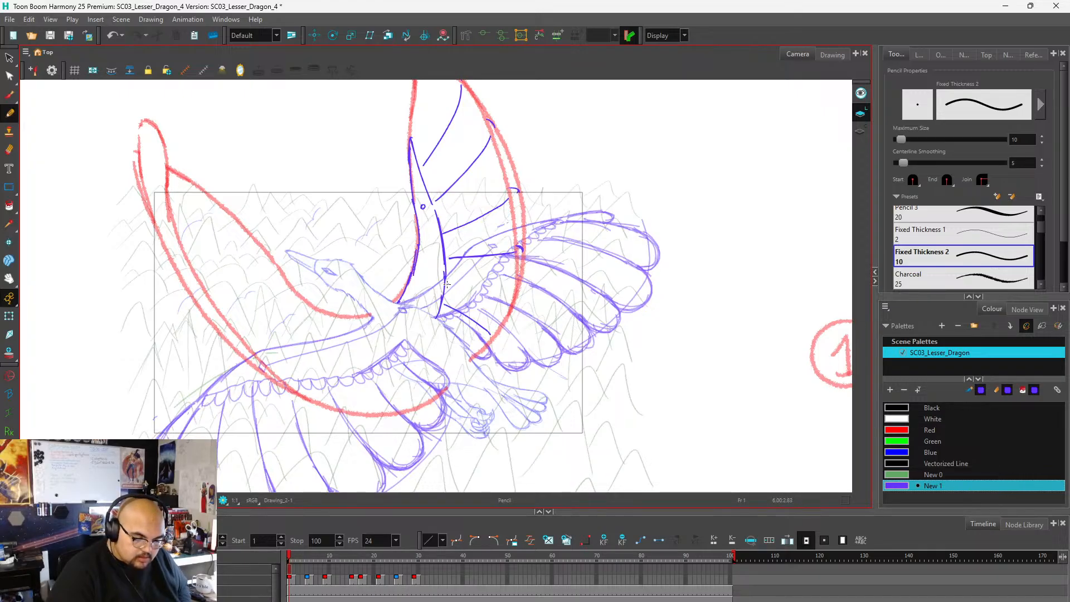
Draw a feather divider between the far wing's midway and lowest dividers, redoing the stroke until it reaches the red outer edge.
{"action": "left_click_drag", "start_coordinate": [447, 284], "coordinate": [463, 285]}
{"action": "key", "text": "ctrl+z"}
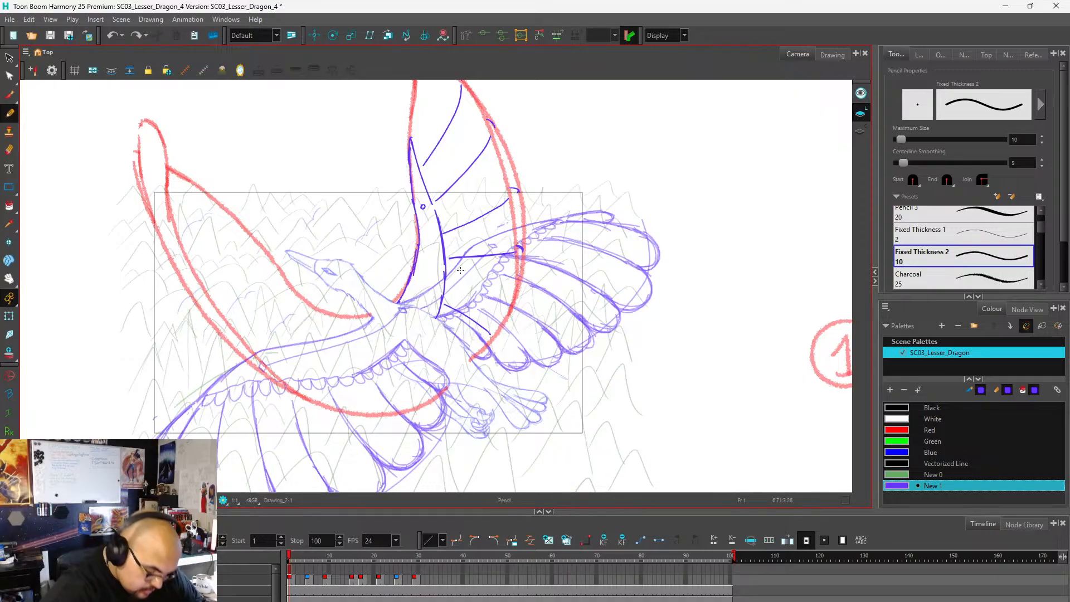
{"action": "left_click_drag", "start_coordinate": [447, 282], "coordinate": [512, 290]}
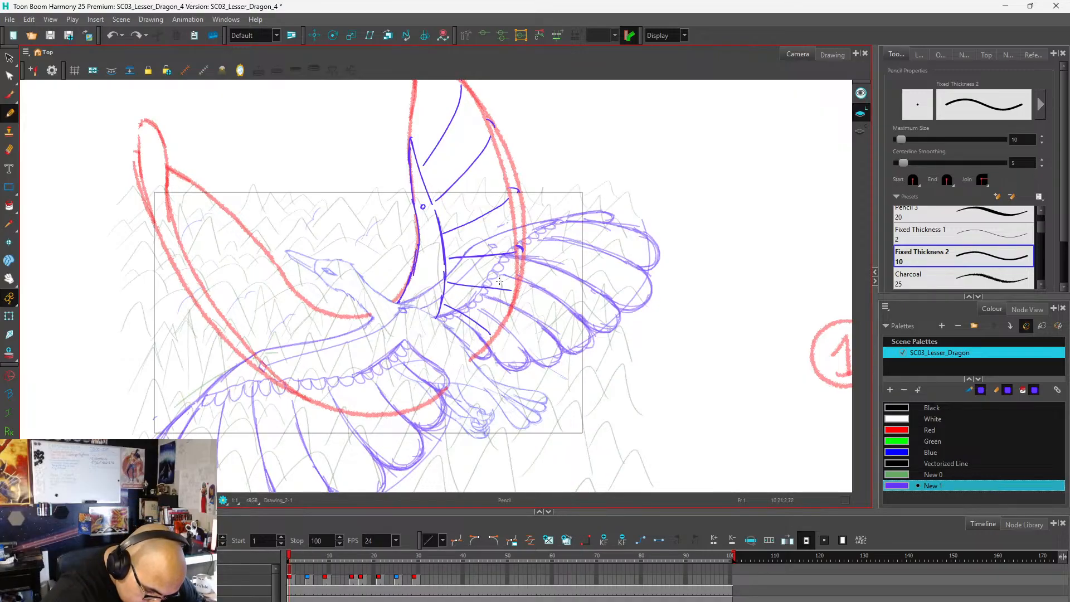
{"action": "key", "text": "ctrl+z"}
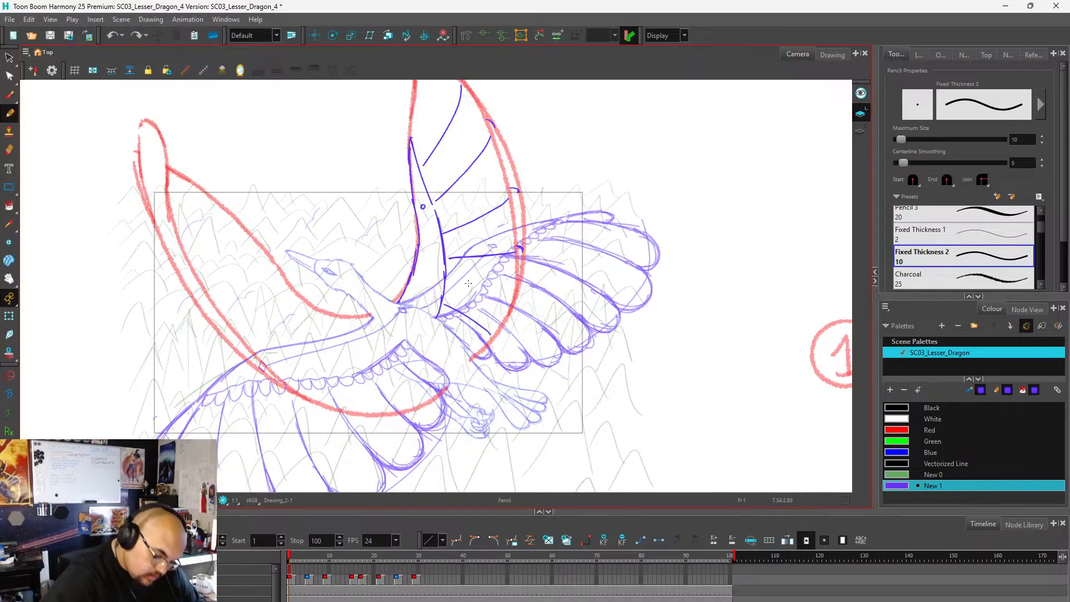
{"action": "left_click_drag", "start_coordinate": [448, 283], "coordinate": [517, 292]}
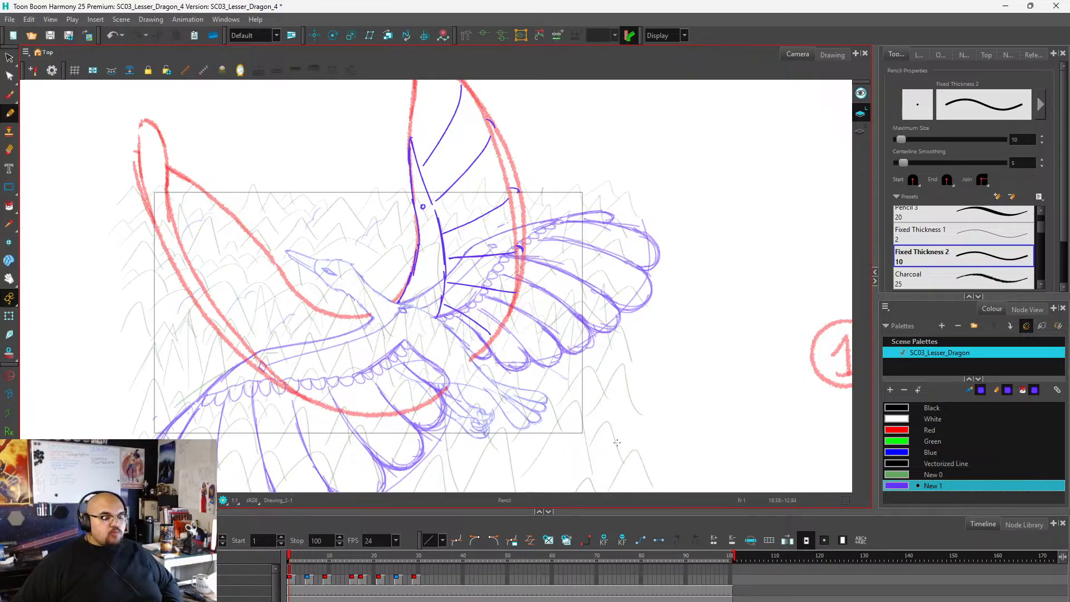
Add a short stroke extending upward from the point of the far wing's arm along the red inner edge.
{"action": "key", "text": "1"}
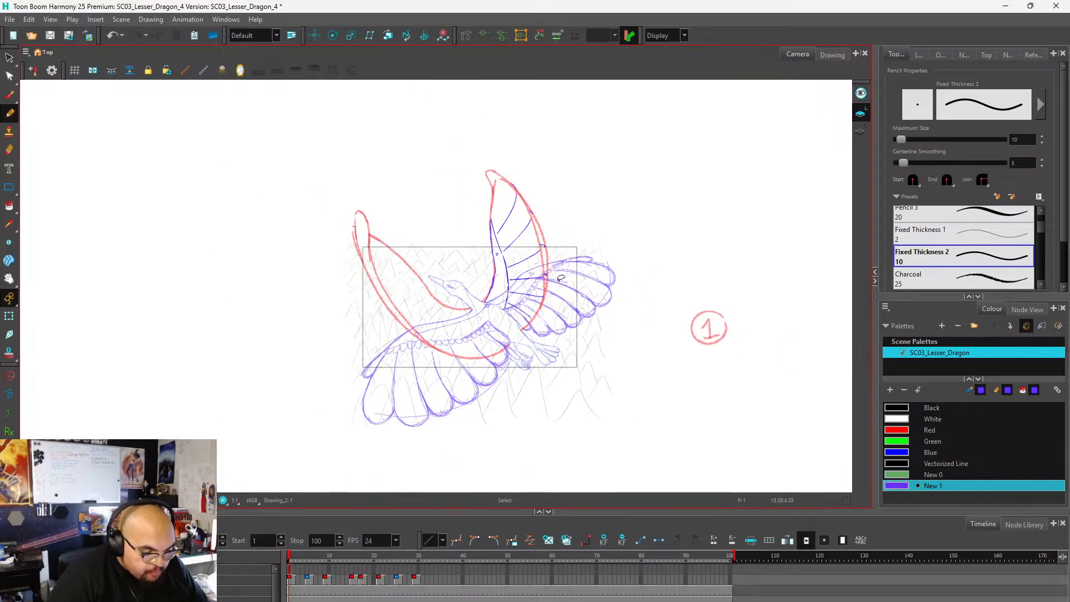
{"action": "key", "text": "2"}
{"action": "key", "text": "1"}
{"action": "key", "text": "2"}
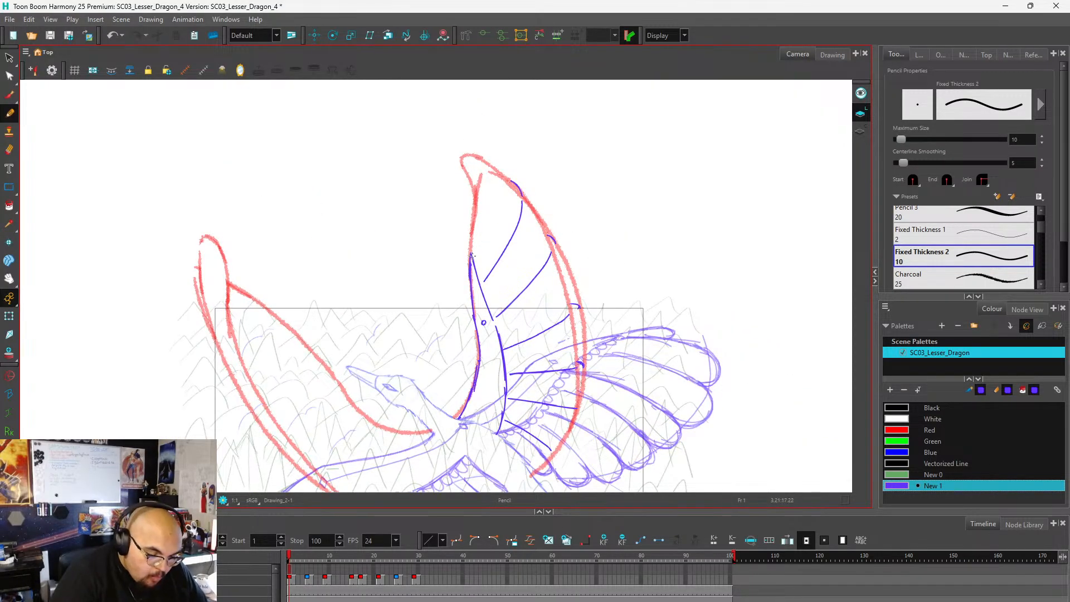
{"action": "left_click_drag", "start_coordinate": [472, 254], "coordinate": [481, 180]}
{"action": "key", "text": "ctrl+z"}
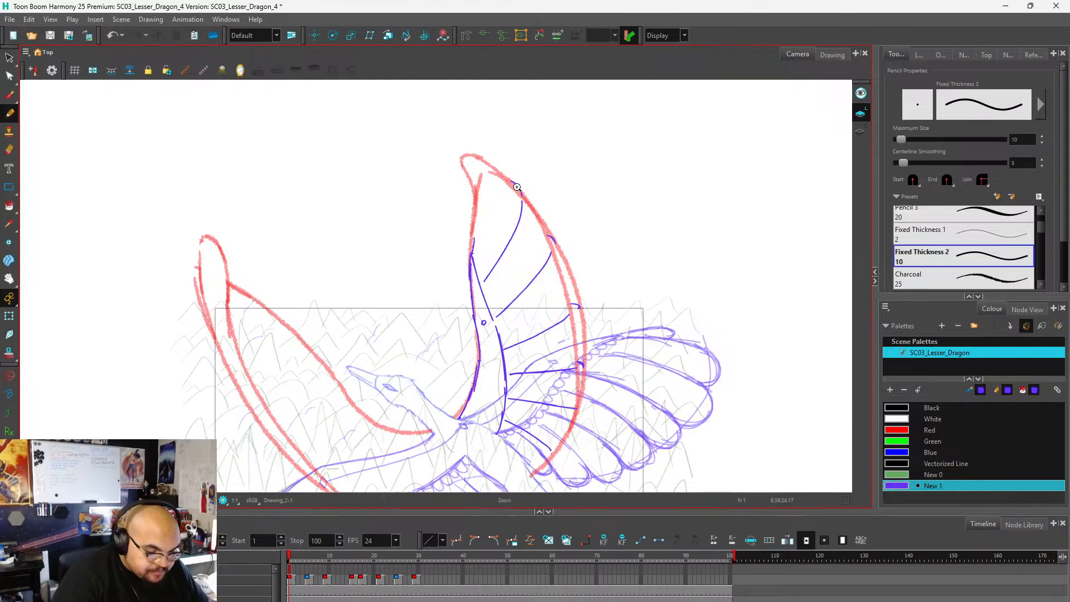
Try several curves for the far wing's tip between the uppermost divider and the red inner edge, undoing them.
{"action": "mouse_move", "coordinate": [522, 195]}
{"action": "left_mouse_down"}
{"action": "mouse_move", "coordinate": [511, 178]}
{"action": "mouse_move", "coordinate": [482, 173]}
{"action": "mouse_move", "coordinate": [512, 179]}
{"action": "mouse_move", "coordinate": [496, 171]}
{"action": "mouse_move", "coordinate": [478, 171]}
{"action": "mouse_move", "coordinate": [481, 185]}
{"action": "left_mouse_up"}
{"action": "key", "text": "ctrl+z"}
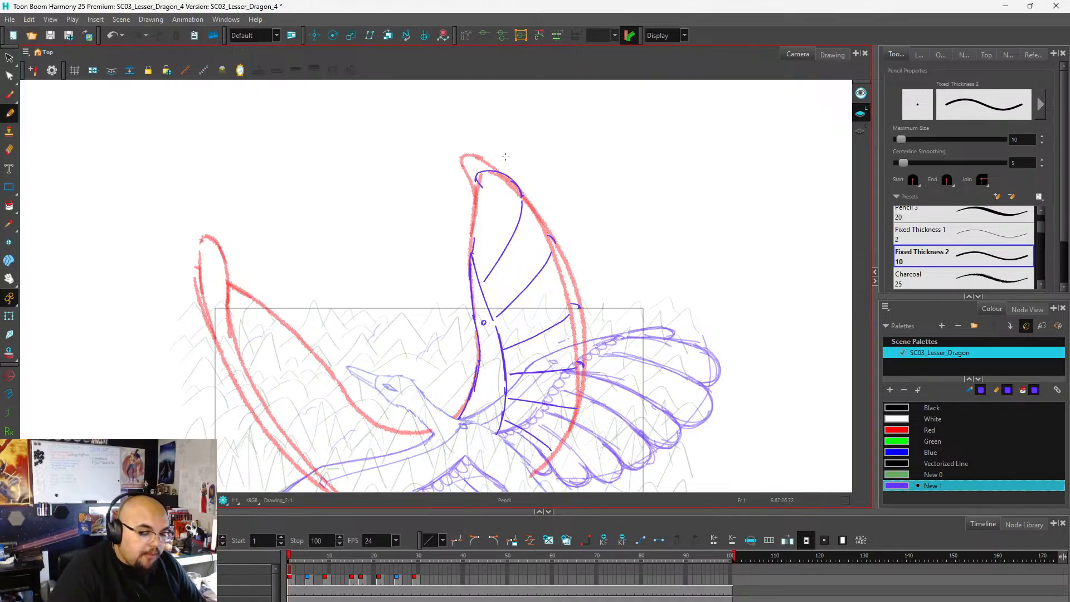
{"action": "scroll", "coordinate": [505, 173], "scroll_direction": "up", "scroll_amount": 2}
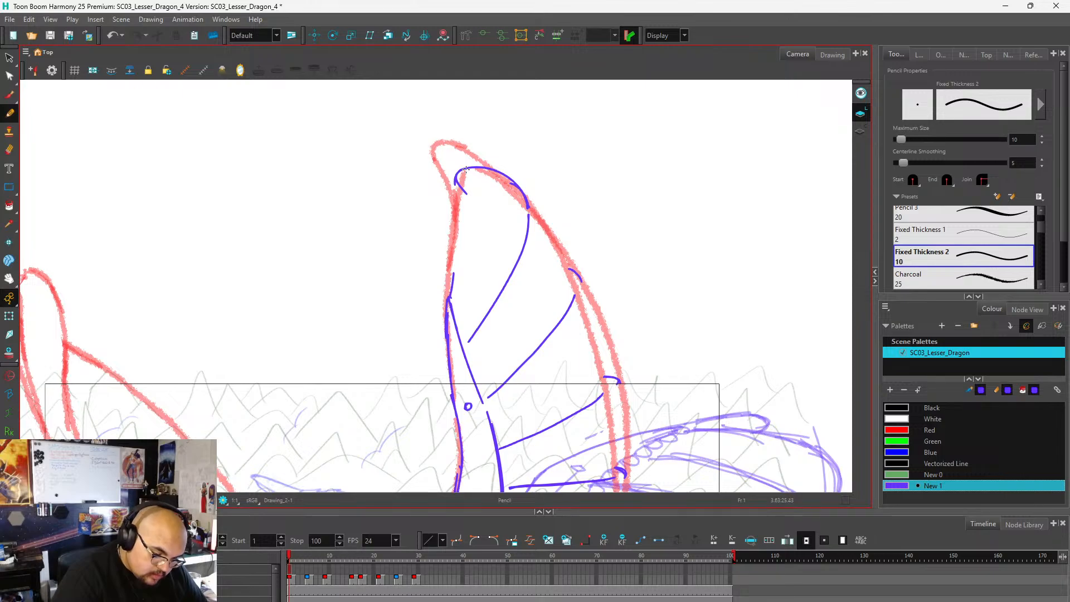
{"action": "left_click_drag", "start_coordinate": [465, 178], "coordinate": [527, 195]}
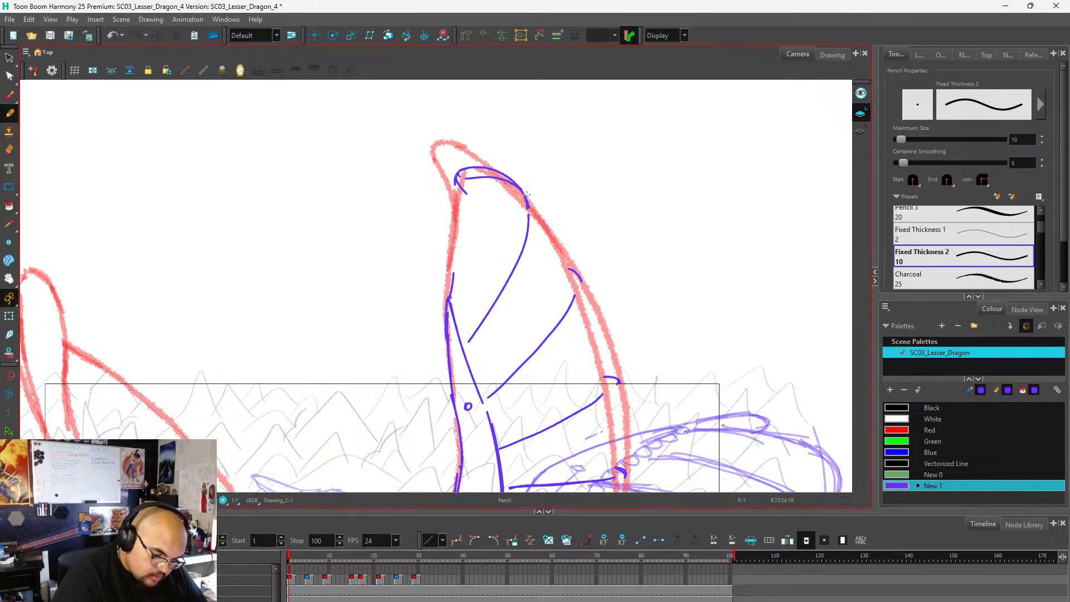
{"action": "key", "text": "ctrl+z"}
{"action": "key", "text": "ctrl+z"}
{"action": "key", "text": "ctrl+z"}
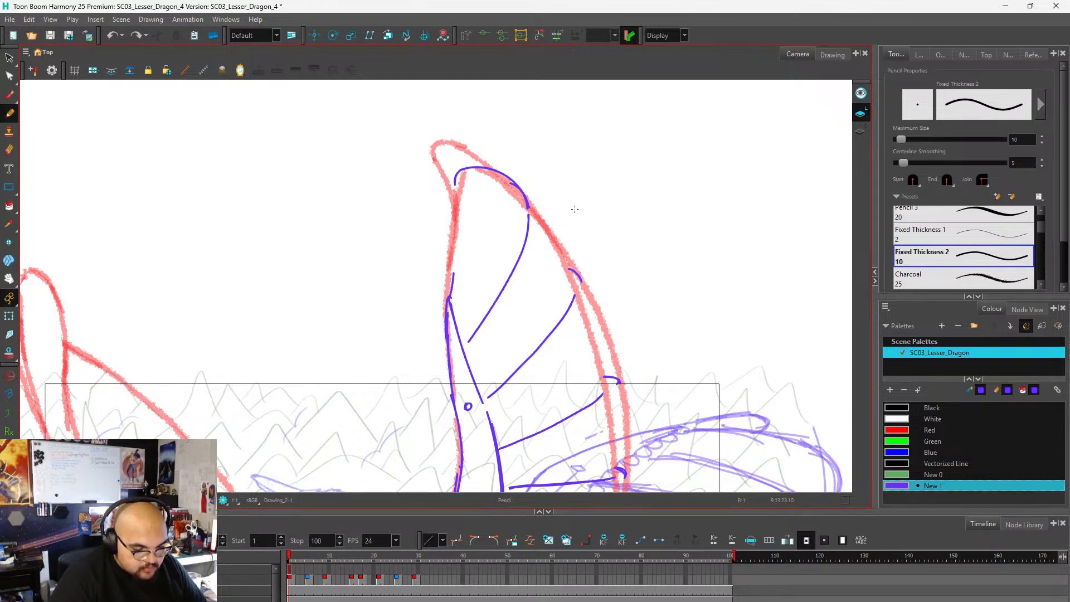
{"action": "mouse_move", "coordinate": [462, 169]}
{"action": "left_mouse_down"}
{"action": "mouse_move", "coordinate": [511, 182]}
{"action": "mouse_move", "coordinate": [523, 197]}
{"action": "mouse_move", "coordinate": [469, 181]}
{"action": "mouse_move", "coordinate": [471, 223]}
{"action": "mouse_move", "coordinate": [448, 294]}
{"action": "left_mouse_up"}
{"action": "key", "text": "ctrl+z"}
{"action": "key", "text": "ctrl+z"}
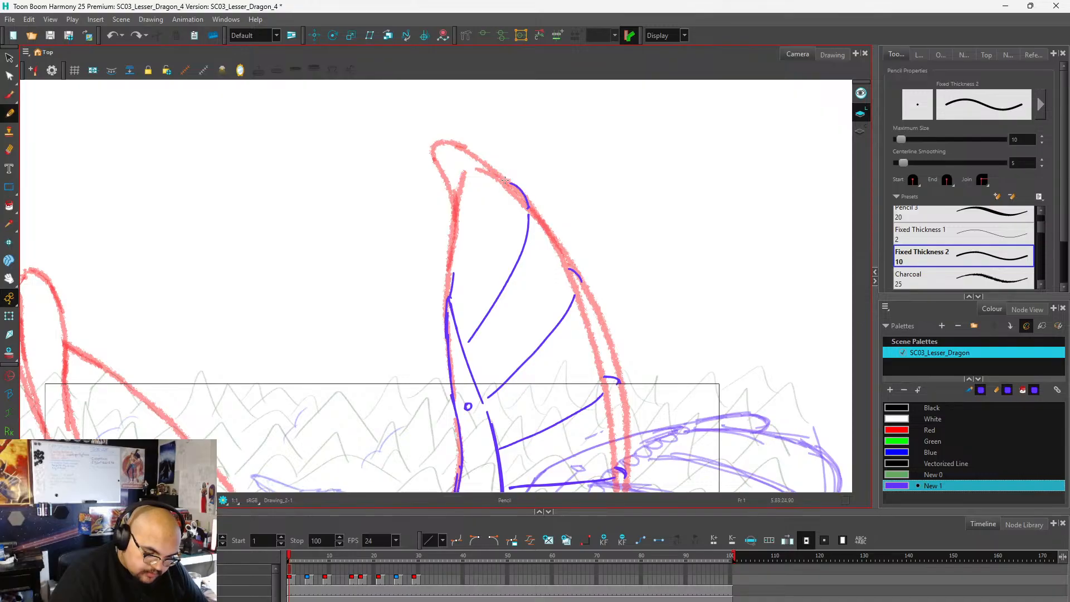
Draw the far wing's long tip feather with a folded rounded end over the red tip, plus a small rounded feather on its inner edge.
{"action": "mouse_move", "coordinate": [450, 301]}
{"action": "left_mouse_down"}
{"action": "mouse_move", "coordinate": [460, 195]}
{"action": "mouse_move", "coordinate": [490, 186]}
{"action": "mouse_move", "coordinate": [449, 191]}
{"action": "mouse_move", "coordinate": [437, 156]}
{"action": "mouse_move", "coordinate": [480, 157]}
{"action": "mouse_move", "coordinate": [524, 209]}
{"action": "left_mouse_up"}
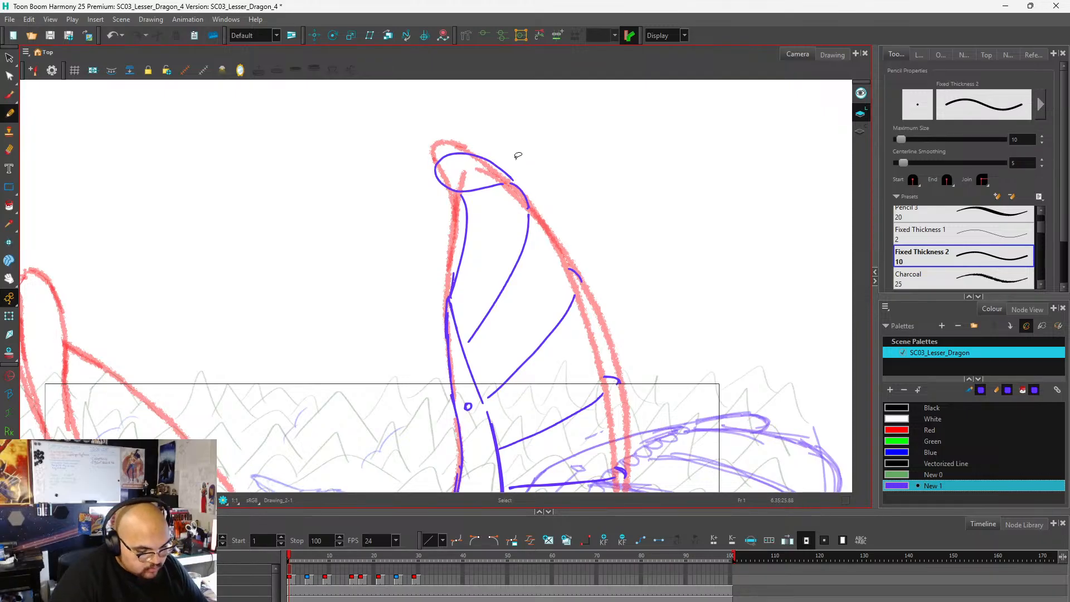
{"action": "scroll", "coordinate": [517, 153], "scroll_direction": "down", "scroll_amount": 5}
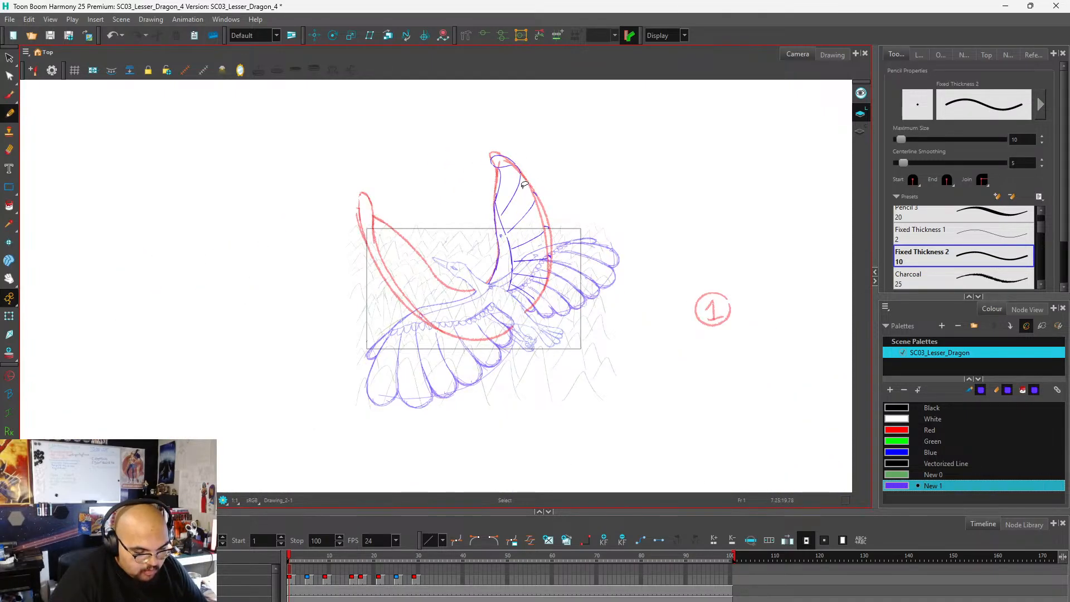
{"action": "scroll", "coordinate": [523, 187], "scroll_direction": "up", "scroll_amount": 2}
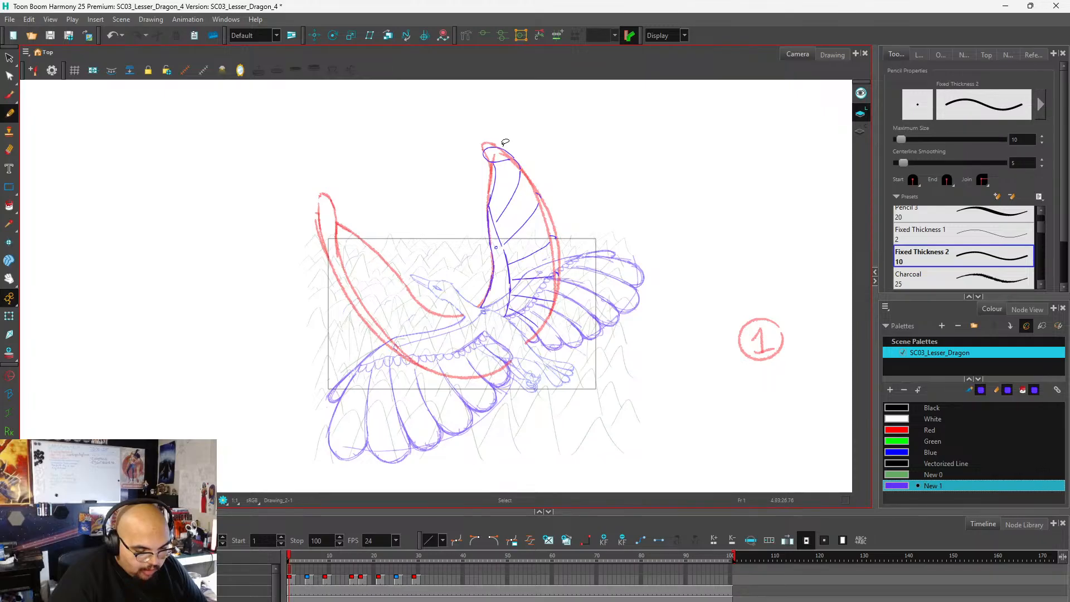
{"action": "scroll", "coordinate": [504, 137], "scroll_direction": "up", "scroll_amount": 4}
{"action": "scroll", "coordinate": [524, 136], "scroll_direction": "down", "scroll_amount": 3}
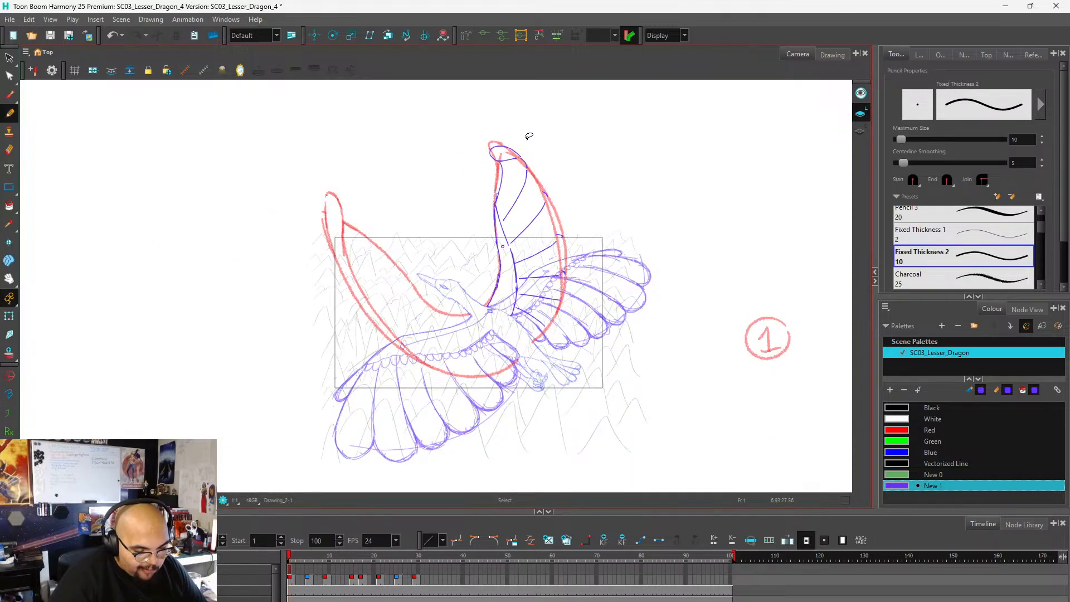
{"action": "scroll", "coordinate": [528, 139], "scroll_direction": "up", "scroll_amount": 3}
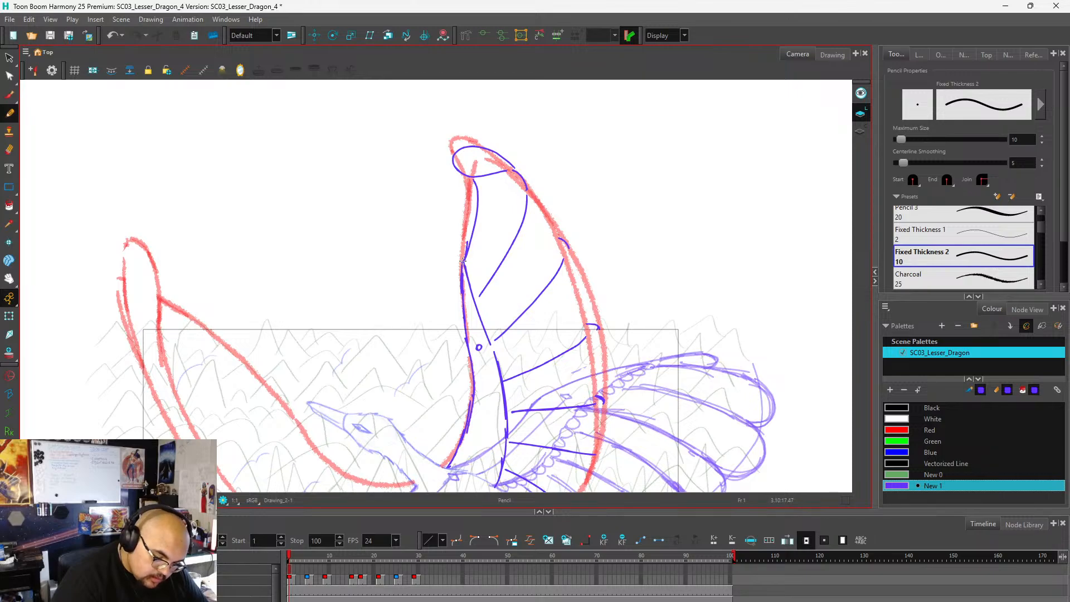
{"action": "mouse_move", "coordinate": [464, 228]}
{"action": "left_mouse_down"}
{"action": "mouse_move", "coordinate": [475, 216]}
{"action": "mouse_move", "coordinate": [465, 255]}
{"action": "mouse_move", "coordinate": [474, 216]}
{"action": "left_mouse_up"}
{"action": "key", "text": "ctrl+z"}
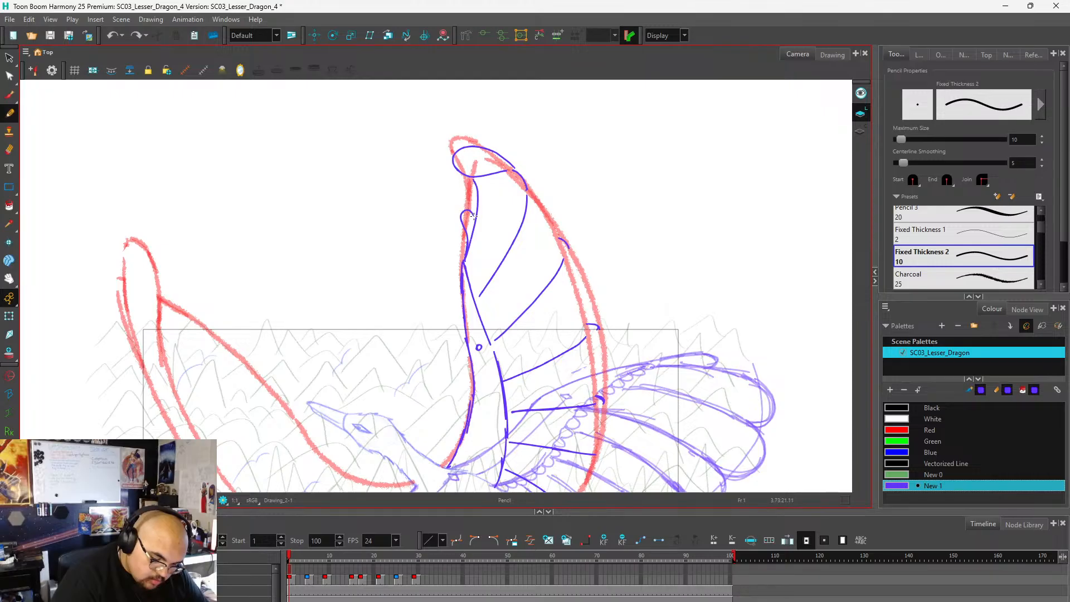
Outline the folded rounded end of the feather below the wingtip, between the two uppermost dividers along the red outer edge.
{"action": "scroll", "coordinate": [504, 202], "scroll_direction": "down", "scroll_amount": 2}
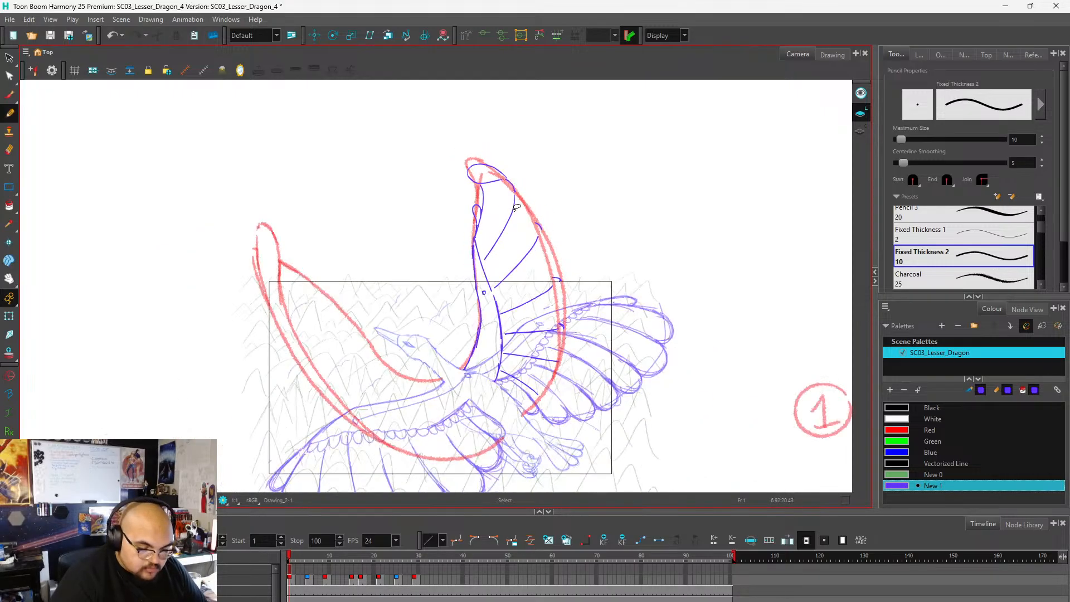
{"action": "scroll", "coordinate": [521, 303], "scroll_direction": "up", "scroll_amount": 1}
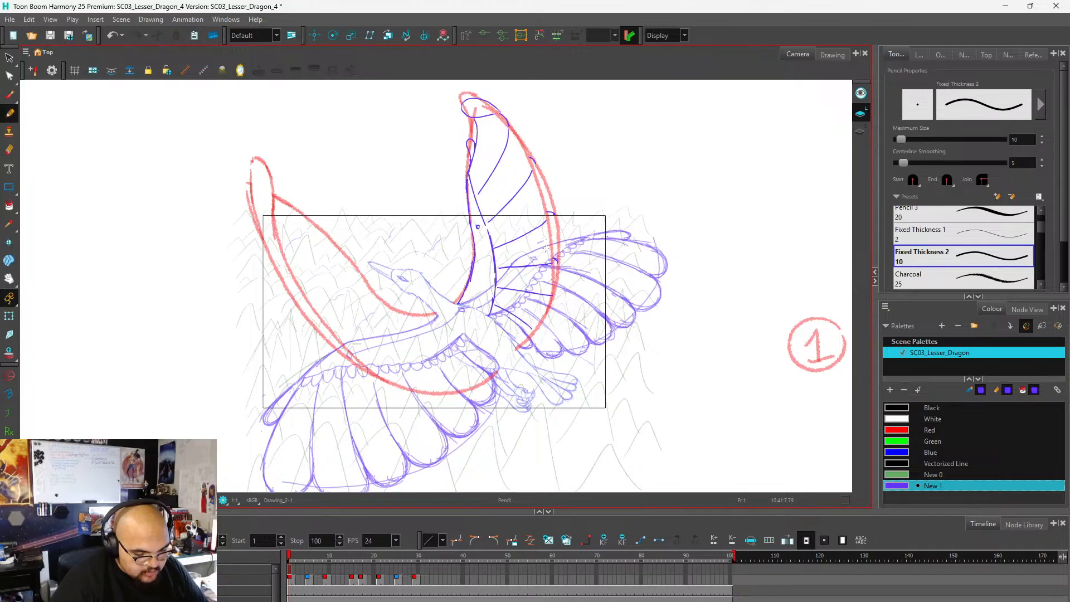
{"action": "scroll", "coordinate": [534, 185], "scroll_direction": "up", "scroll_amount": 2}
{"action": "scroll", "coordinate": [502, 156], "scroll_direction": "down", "scroll_amount": 2}
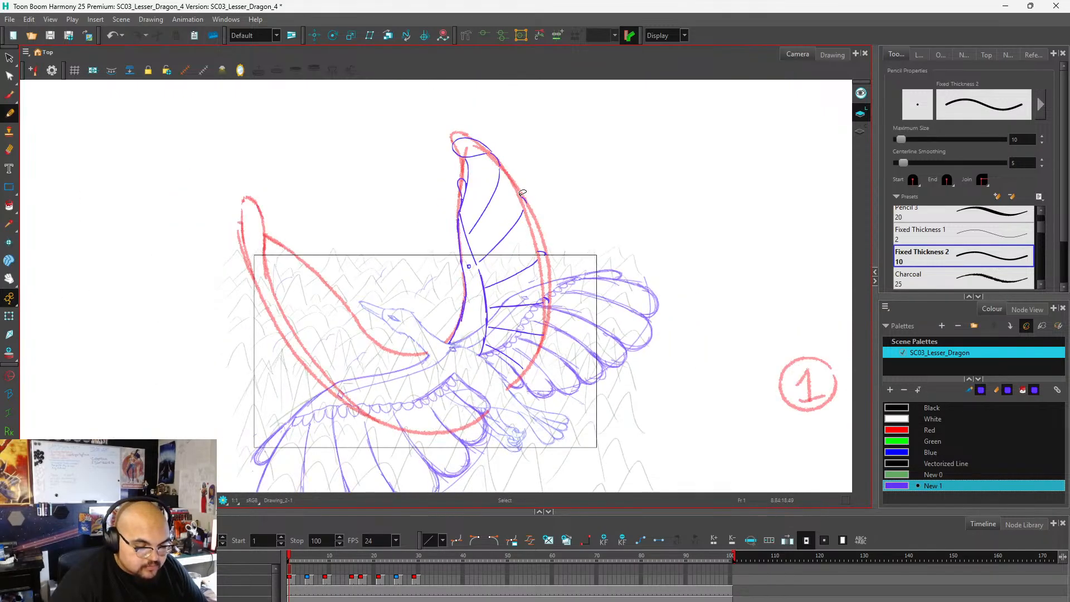
{"action": "scroll", "coordinate": [483, 132], "scroll_direction": "up", "scroll_amount": 3}
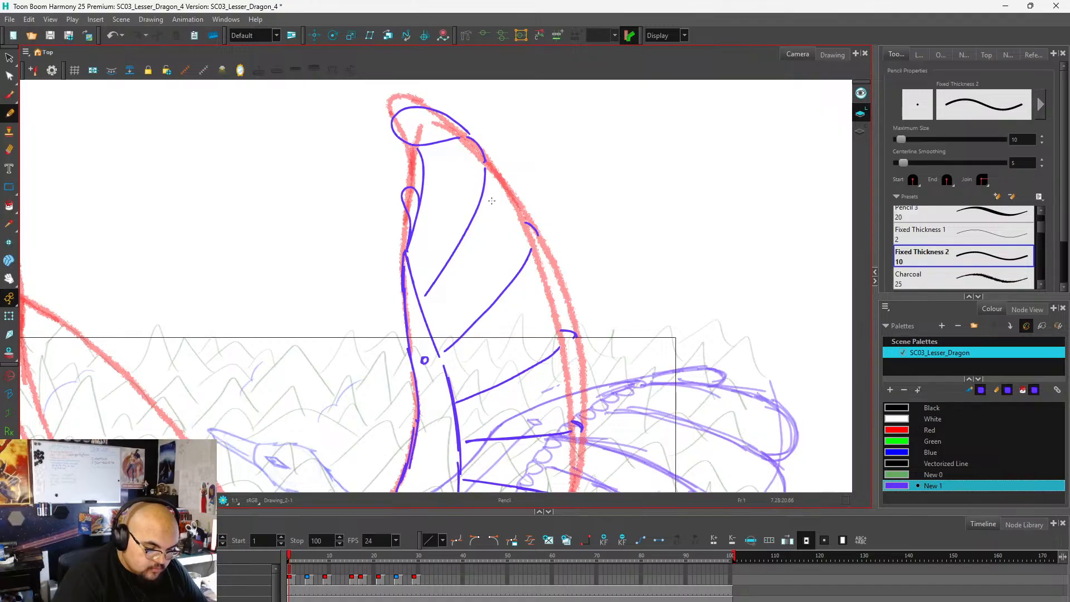
{"action": "mouse_move", "coordinate": [471, 134]}
{"action": "left_mouse_down"}
{"action": "mouse_move", "coordinate": [452, 137]}
{"action": "mouse_move", "coordinate": [445, 151]}
{"action": "mouse_move", "coordinate": [453, 177]}
{"action": "mouse_move", "coordinate": [537, 234]}
{"action": "left_mouse_up"}
{"action": "mouse_move", "coordinate": [478, 143]}
{"action": "left_mouse_down"}
{"action": "mouse_move", "coordinate": [516, 180]}
{"action": "mouse_move", "coordinate": [538, 238]}
{"action": "left_mouse_up"}
Try several folded rounded feather ends between the second and third dividers along the far wing's red outer edge, undoing each.
{"action": "scroll", "coordinate": [525, 153], "scroll_direction": "down", "scroll_amount": 4}
{"action": "scroll", "coordinate": [529, 177], "scroll_direction": "up", "scroll_amount": 2}
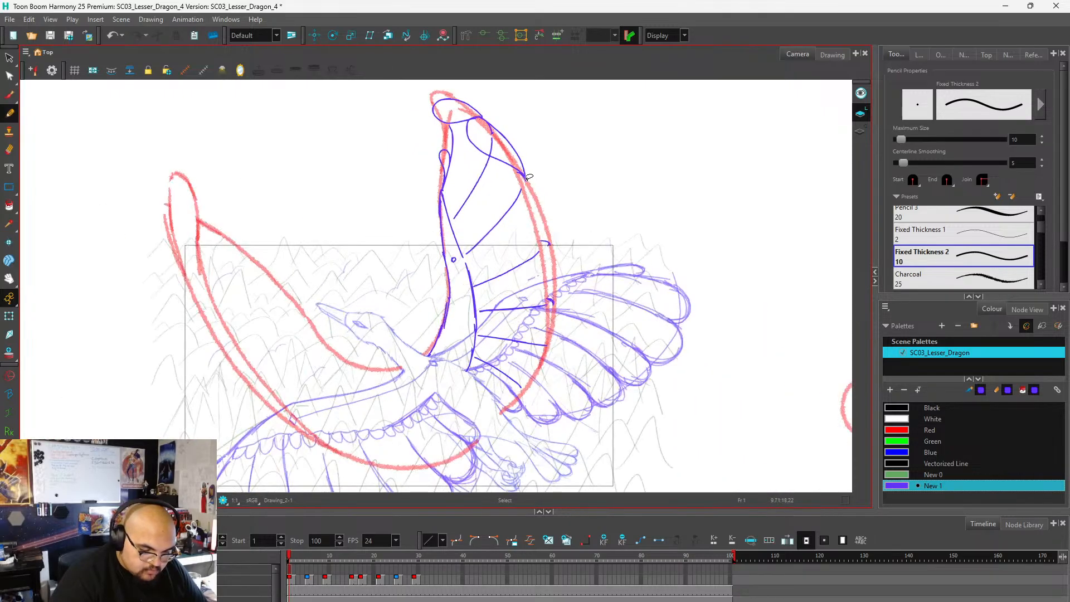
{"action": "mouse_move", "coordinate": [528, 180]}
{"action": "left_mouse_down"}
{"action": "mouse_move", "coordinate": [506, 169]}
{"action": "mouse_move", "coordinate": [507, 192]}
{"action": "mouse_move", "coordinate": [546, 249]}
{"action": "left_mouse_up"}
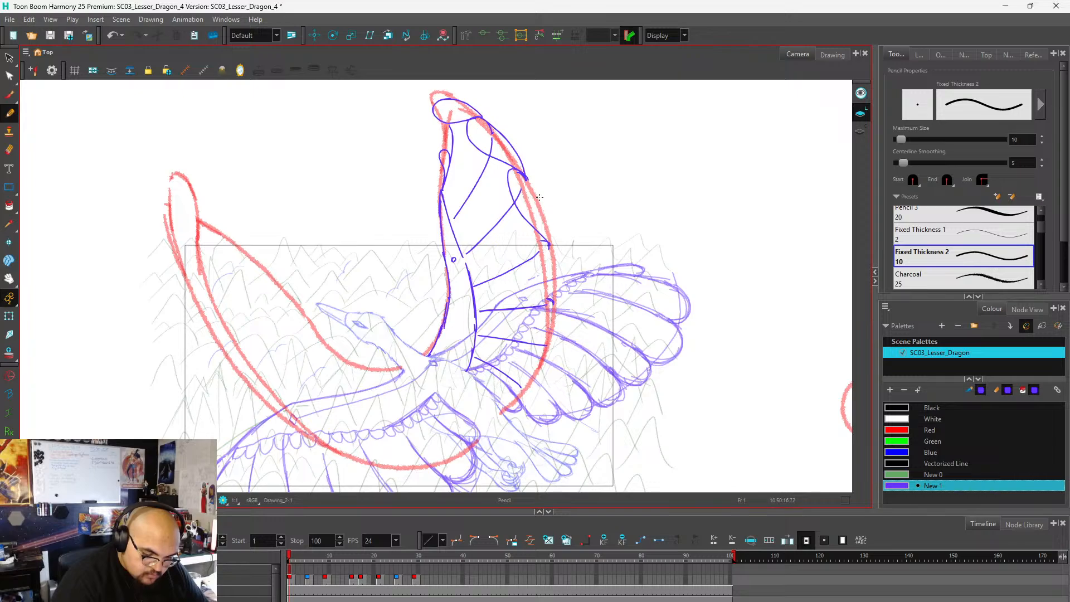
{"action": "key", "text": "ctrl+z"}
{"action": "mouse_move", "coordinate": [525, 178]}
{"action": "left_mouse_down"}
{"action": "mouse_move", "coordinate": [517, 170]}
{"action": "mouse_move", "coordinate": [503, 201]}
{"action": "mouse_move", "coordinate": [547, 243]}
{"action": "left_mouse_up"}
{"action": "left_click_drag", "start_coordinate": [525, 179], "coordinate": [551, 244]}
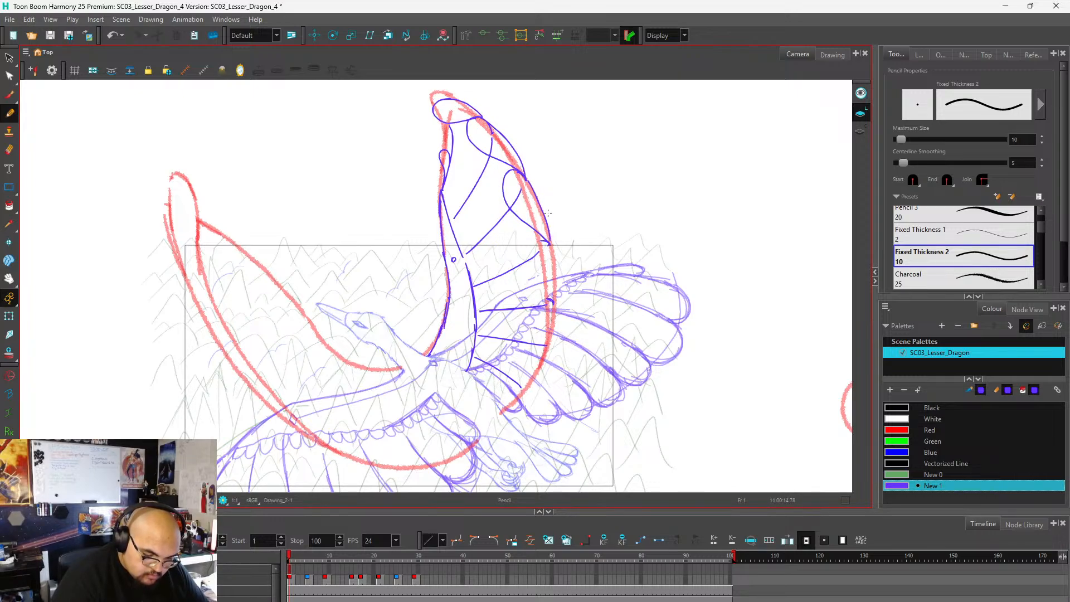
{"action": "scroll", "coordinate": [551, 229], "scroll_direction": "down", "scroll_amount": 3}
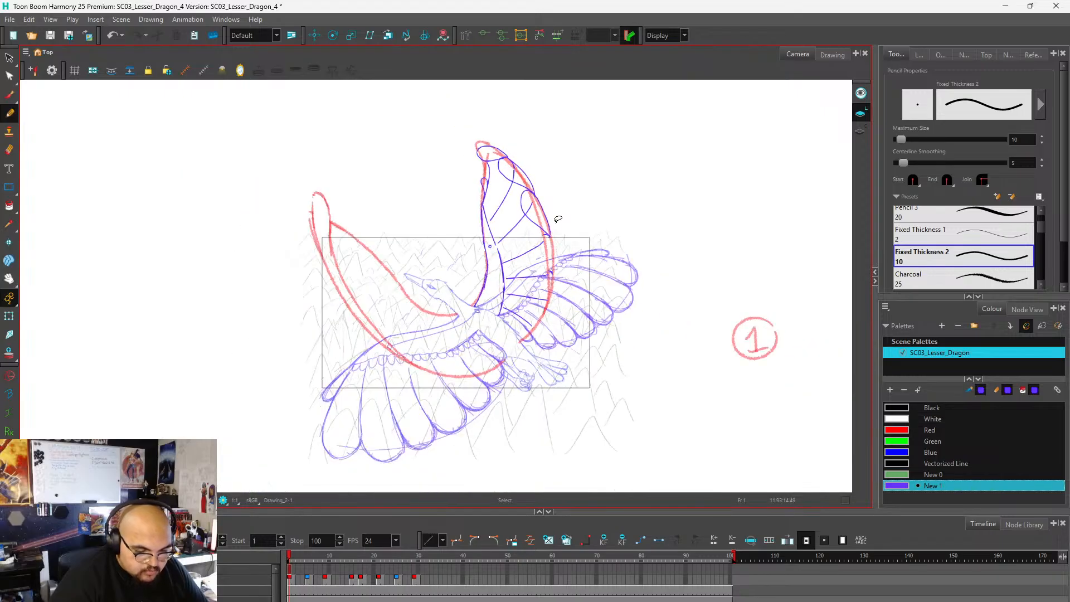
{"action": "scroll", "coordinate": [551, 229], "scroll_direction": "up", "scroll_amount": 3}
{"action": "key", "text": "ctrl+z"}
{"action": "key", "text": "ctrl+z"}
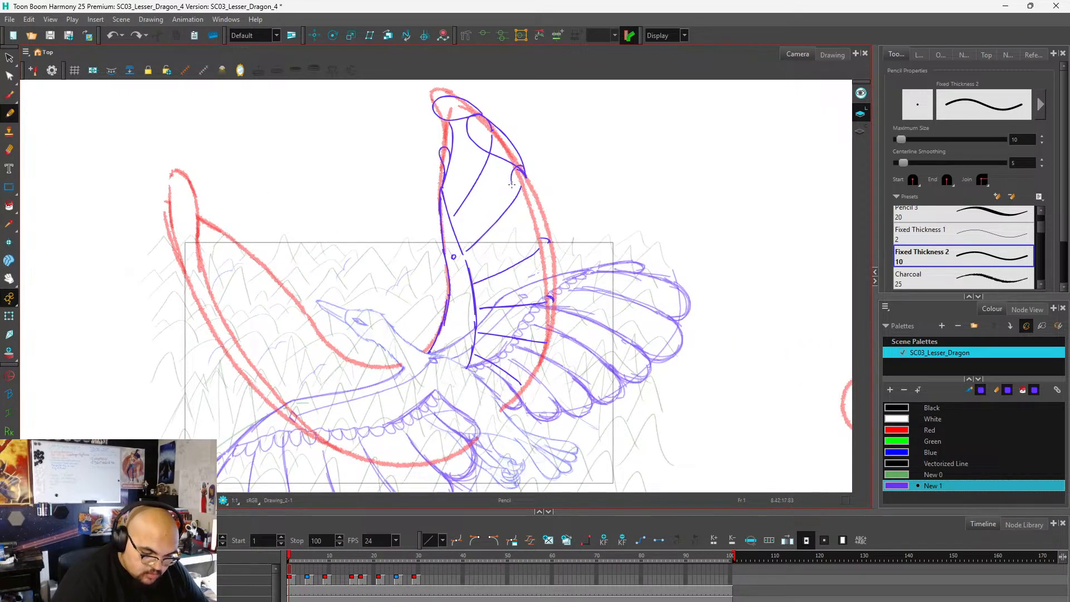
{"action": "left_click_drag", "start_coordinate": [523, 166], "coordinate": [549, 248]}
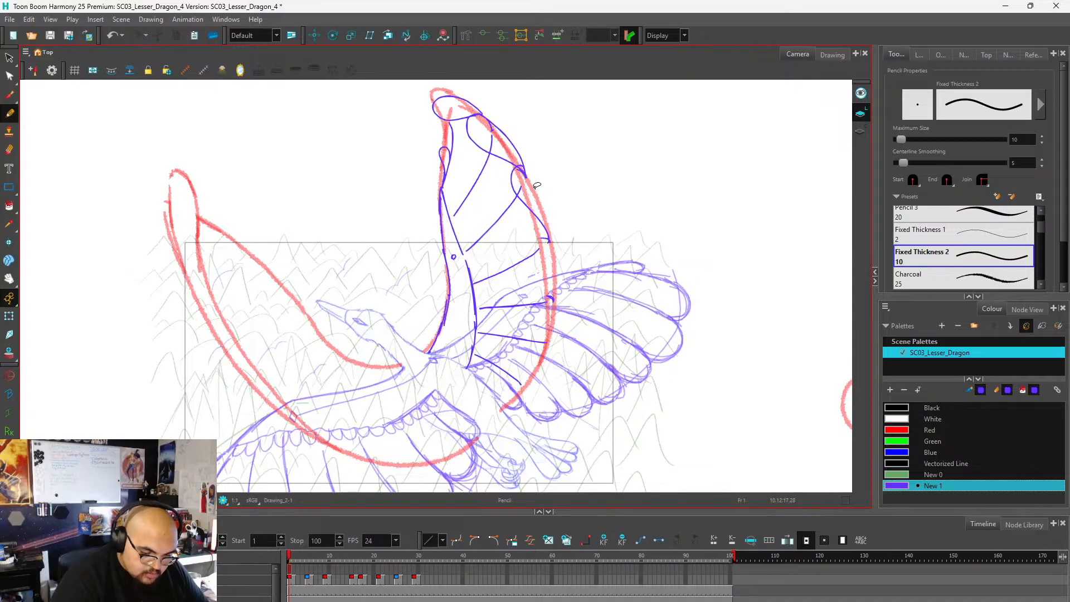
{"action": "key", "text": "ctrl+z"}
{"action": "mouse_move", "coordinate": [524, 170]}
{"action": "left_mouse_down"}
{"action": "mouse_move", "coordinate": [517, 198]}
{"action": "mouse_move", "coordinate": [546, 244]}
{"action": "left_mouse_up"}
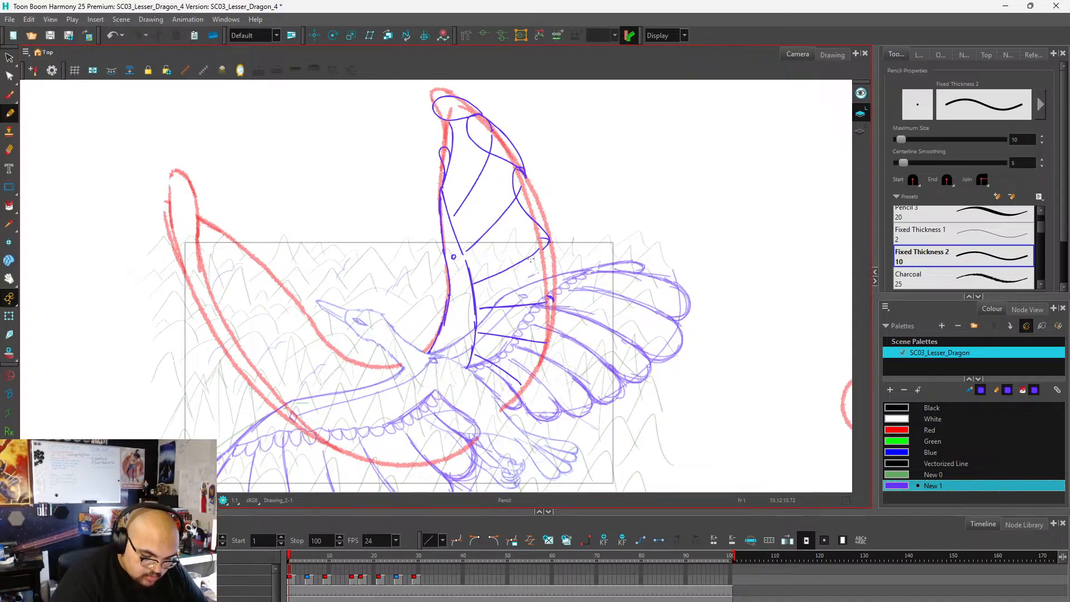
{"action": "key", "text": "ctrl+z"}
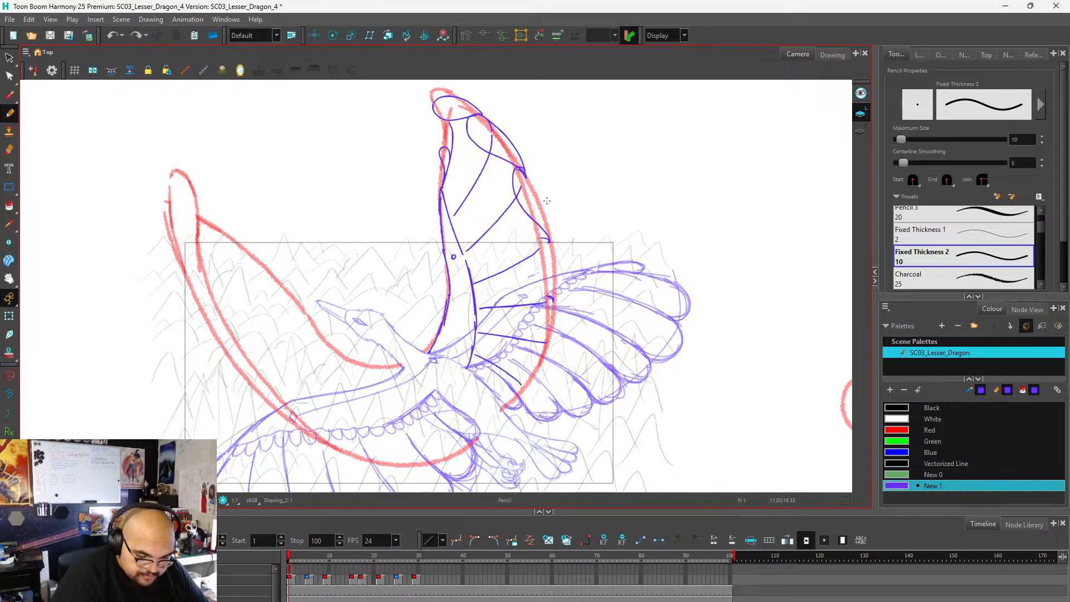
{"action": "key", "text": "ctrl+z"}
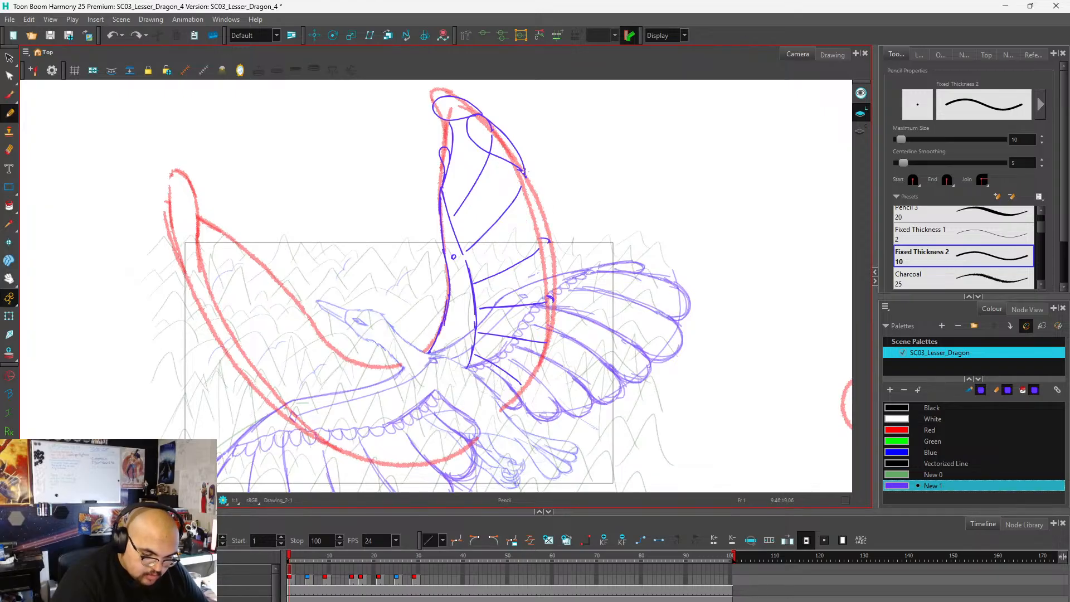
{"action": "mouse_move", "coordinate": [514, 166]}
{"action": "left_mouse_down"}
{"action": "mouse_move", "coordinate": [505, 187]}
{"action": "mouse_move", "coordinate": [516, 218]}
{"action": "mouse_move", "coordinate": [549, 240]}
{"action": "left_mouse_up"}
{"action": "left_click_drag", "start_coordinate": [525, 170], "coordinate": [550, 241]}
{"action": "left_click_drag", "start_coordinate": [526, 170], "coordinate": [549, 234]}
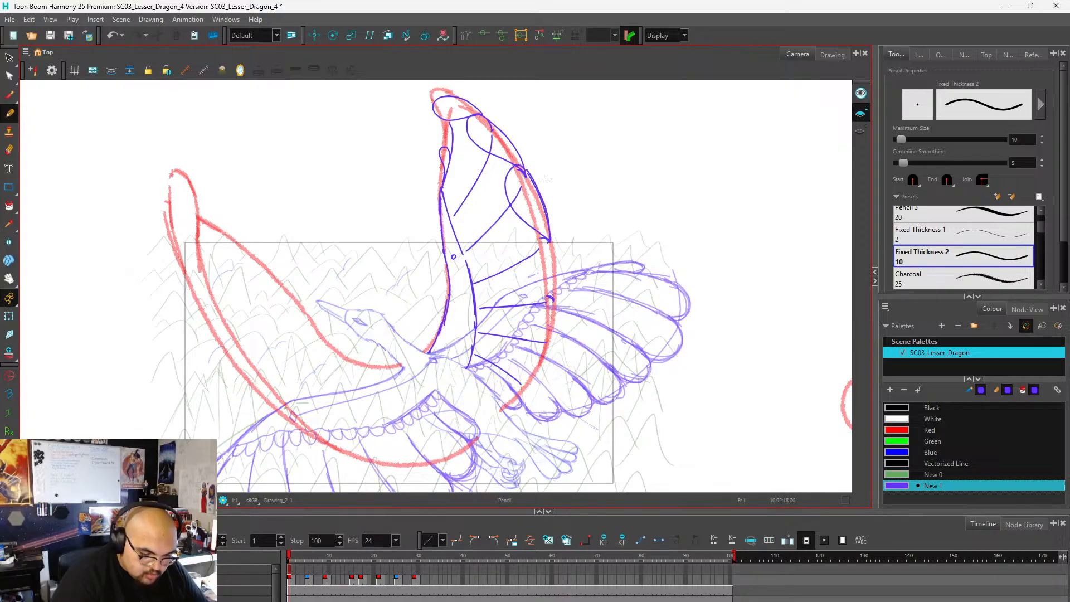
{"action": "scroll", "coordinate": [560, 192], "scroll_direction": "down", "scroll_amount": 2}
{"action": "scroll", "coordinate": [557, 196], "scroll_direction": "up", "scroll_amount": 2}
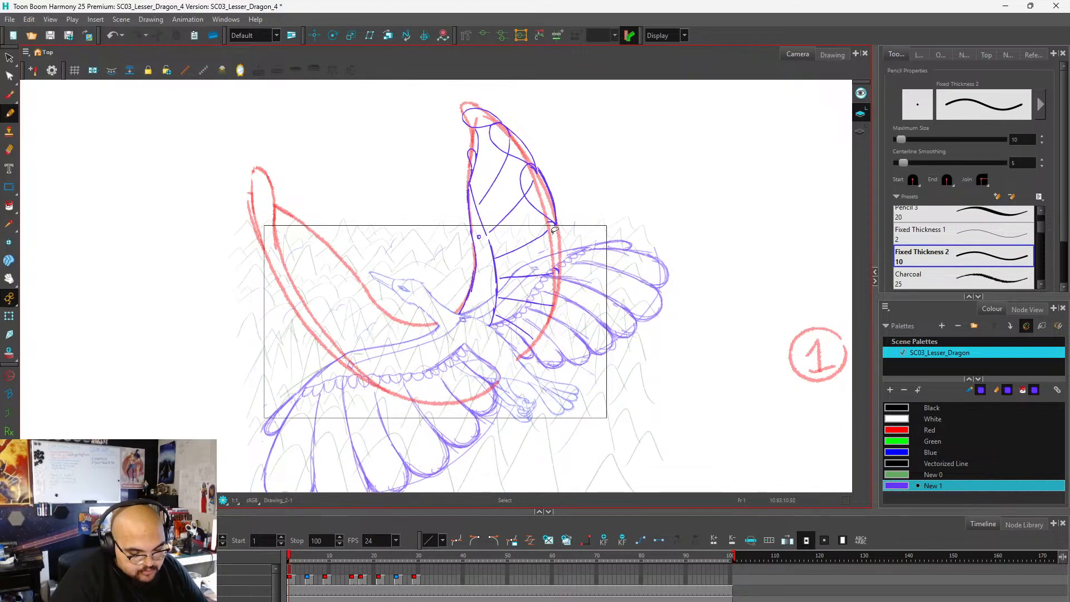
{"action": "scroll", "coordinate": [553, 233], "scroll_direction": "down", "scroll_amount": 1}
{"action": "scroll", "coordinate": [544, 217], "scroll_direction": "up", "scroll_amount": 2}
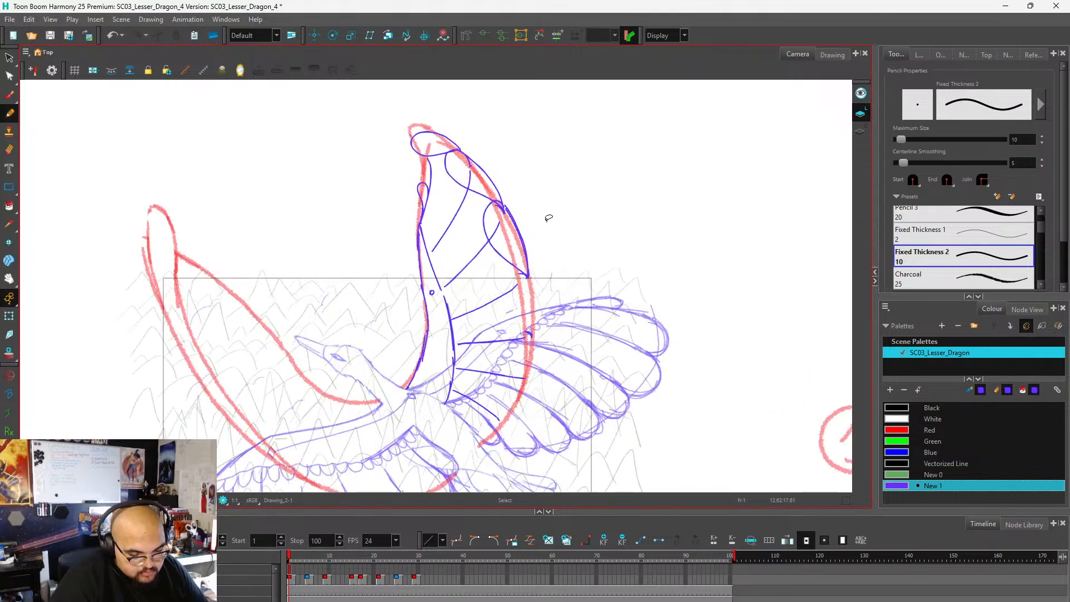
{"action": "key", "text": "ctrl+z"}
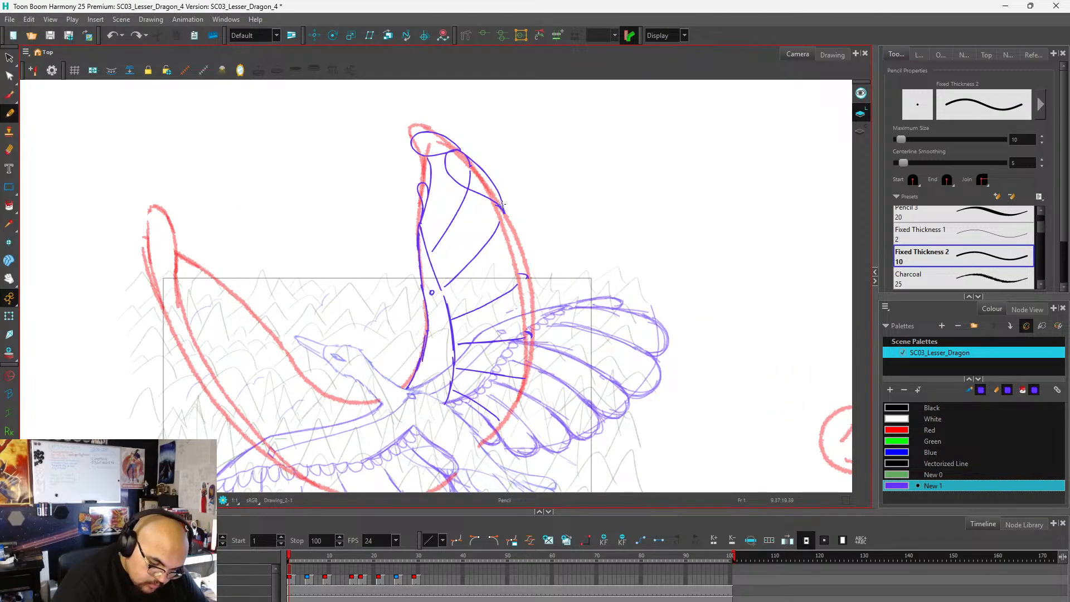
Draw the folded rounded feather end between the second and third dividers, with its outer curve bulging just past the red edge.
{"action": "mouse_move", "coordinate": [500, 204]}
{"action": "left_mouse_down"}
{"action": "mouse_move", "coordinate": [490, 228]}
{"action": "mouse_move", "coordinate": [528, 278]}
{"action": "left_mouse_up"}
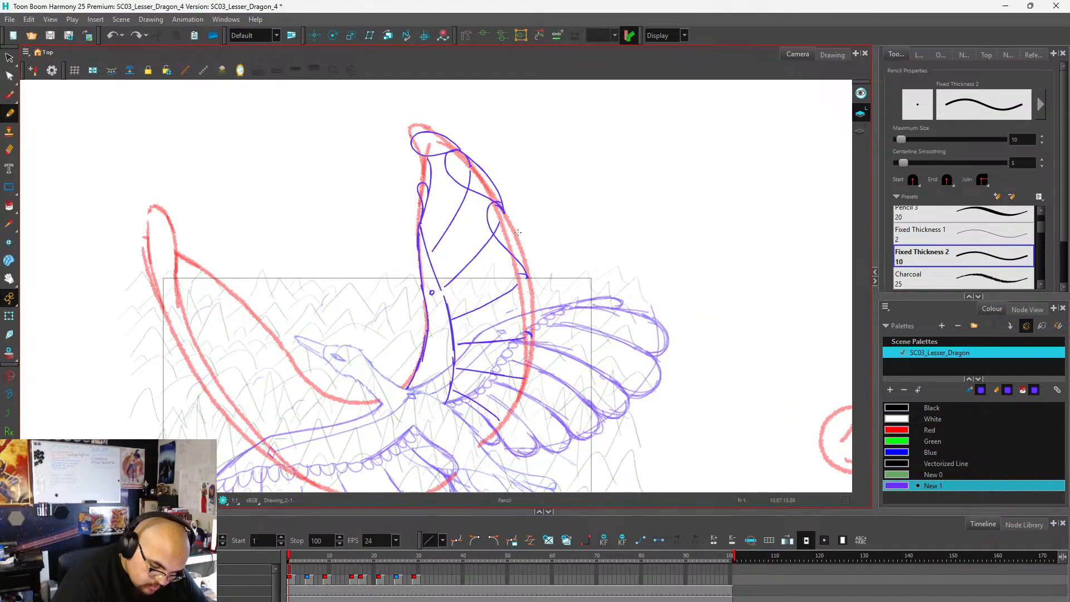
{"action": "left_click_drag", "start_coordinate": [505, 205], "coordinate": [530, 279]}
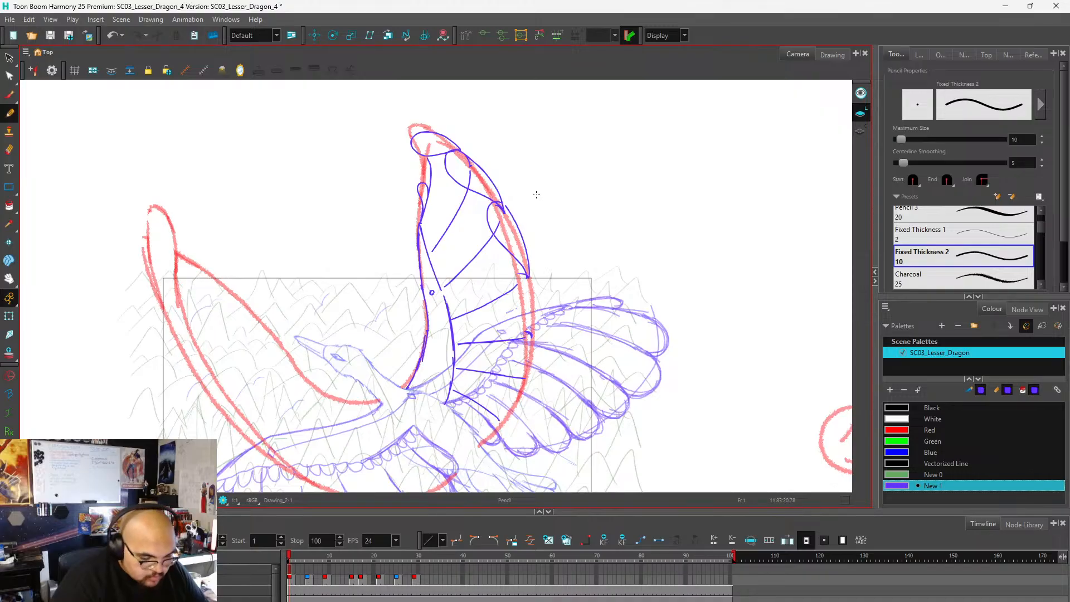
{"action": "scroll", "coordinate": [524, 173], "scroll_direction": "down", "scroll_amount": 4}
{"action": "scroll", "coordinate": [519, 279], "scroll_direction": "up", "scroll_amount": 3}
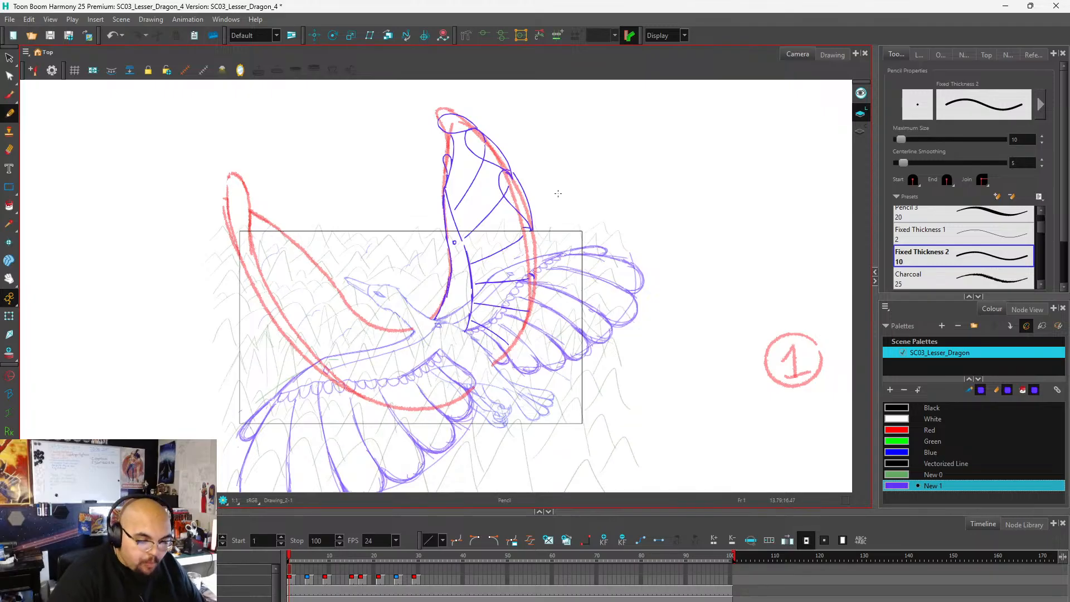
Draw the narrow folded feather end between the third and fourth dividers and join its tip to the fourth divider.
{"action": "scroll", "coordinate": [627, 245], "scroll_direction": "up", "scroll_amount": 5}
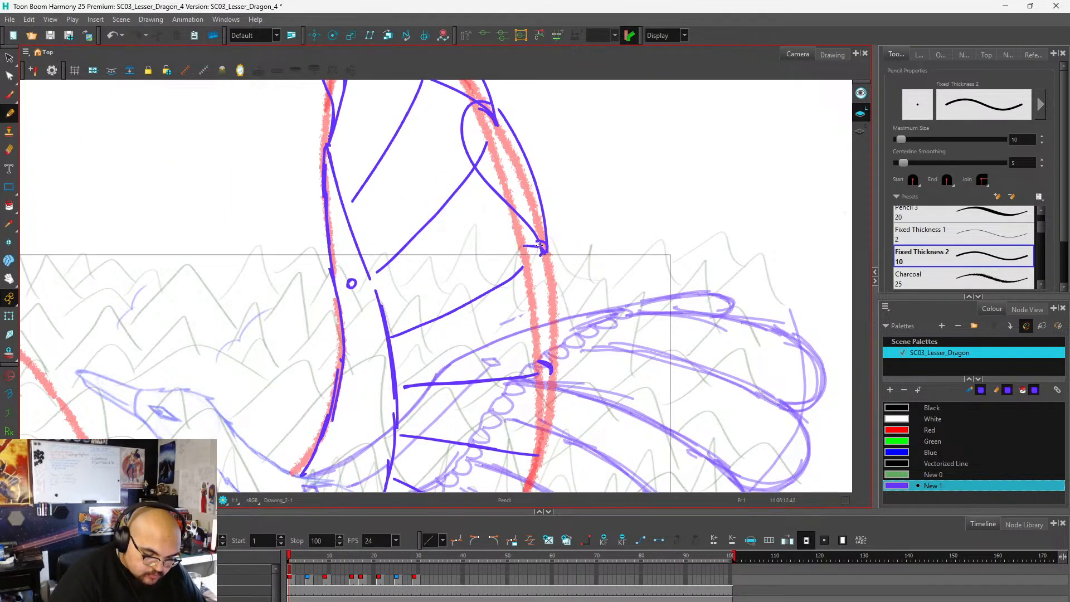
{"action": "mouse_move", "coordinate": [535, 243]}
{"action": "left_mouse_down"}
{"action": "mouse_move", "coordinate": [530, 261]}
{"action": "mouse_move", "coordinate": [546, 251]}
{"action": "mouse_move", "coordinate": [523, 251]}
{"action": "mouse_move", "coordinate": [523, 276]}
{"action": "mouse_move", "coordinate": [549, 360]}
{"action": "left_mouse_up"}
{"action": "key", "text": "ctrl+z"}
{"action": "key", "text": "ctrl+z"}
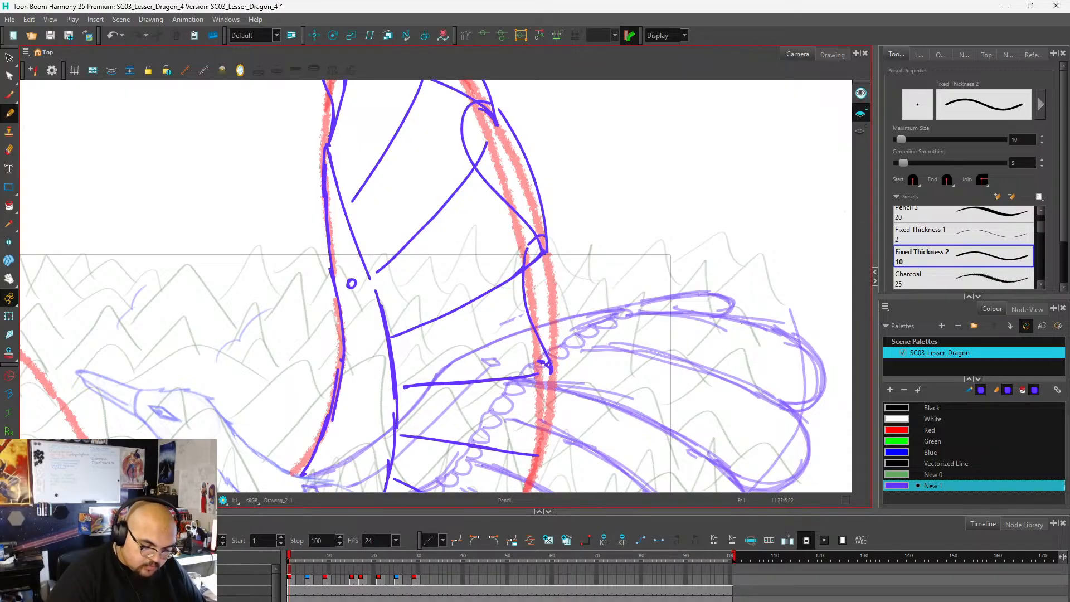
{"action": "scroll", "coordinate": [627, 295], "scroll_direction": "up", "scroll_amount": 1}
{"action": "scroll", "coordinate": [634, 282], "scroll_direction": "down", "scroll_amount": 5}
{"action": "scroll", "coordinate": [547, 346], "scroll_direction": "up", "scroll_amount": 5}
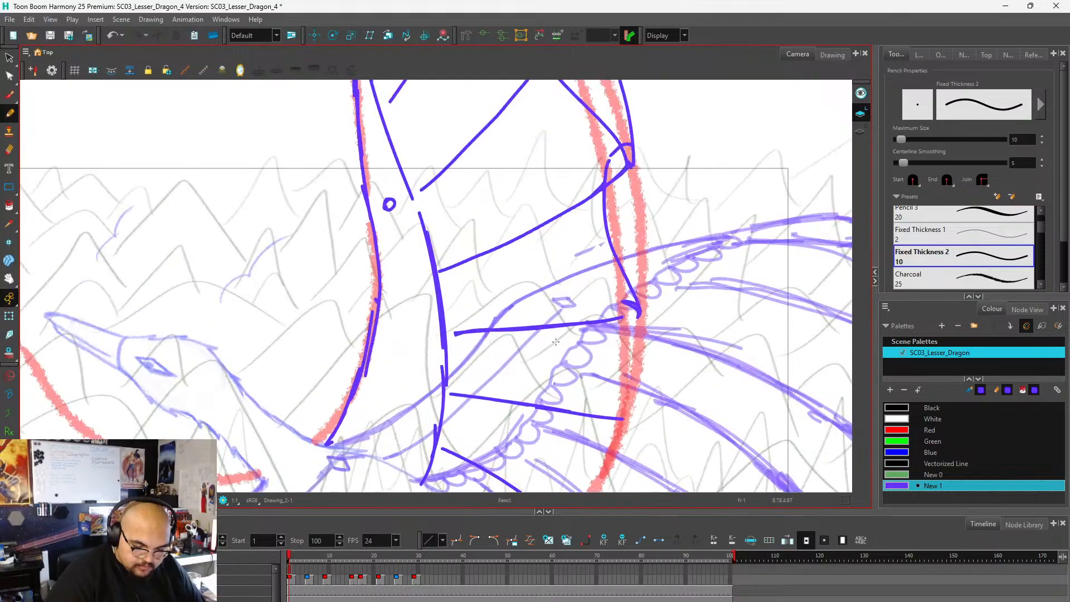
{"action": "left_click_drag", "start_coordinate": [640, 312], "coordinate": [621, 318]}
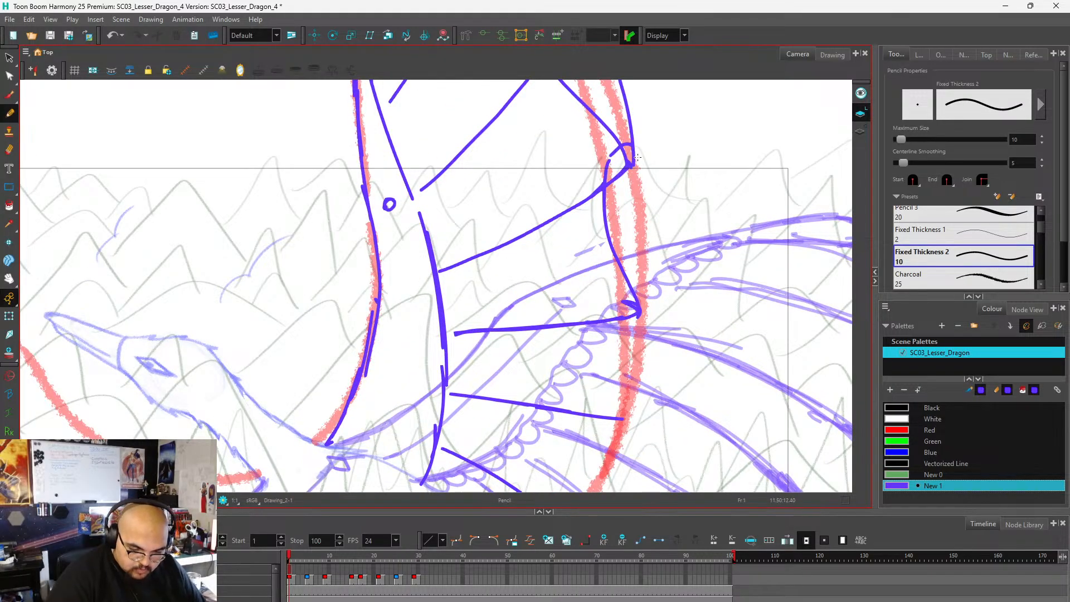
{"action": "mouse_move", "coordinate": [633, 147]}
{"action": "left_mouse_down"}
{"action": "mouse_move", "coordinate": [651, 225]}
{"action": "mouse_move", "coordinate": [641, 306]}
{"action": "left_mouse_up"}
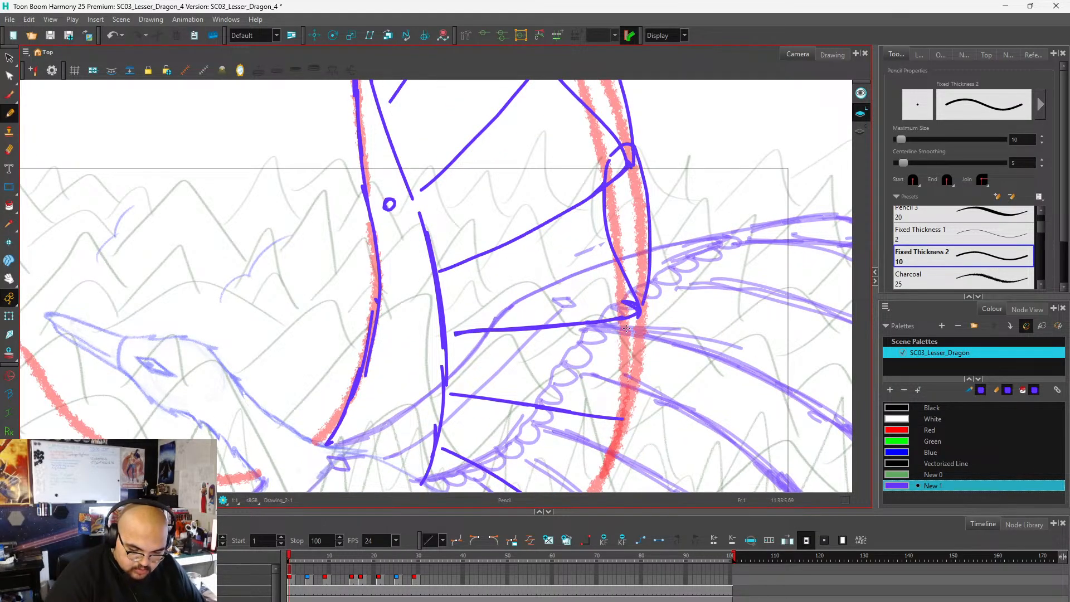
Close the feather between the fourth and fifth dividers with an inner and an outer curve along the red edge.
{"action": "scroll", "coordinate": [635, 167], "scroll_direction": "down", "scroll_amount": 1}
{"action": "scroll", "coordinate": [635, 167], "scroll_direction": "down", "scroll_amount": 3}
{"action": "scroll", "coordinate": [640, 175], "scroll_direction": "up", "scroll_amount": 4}
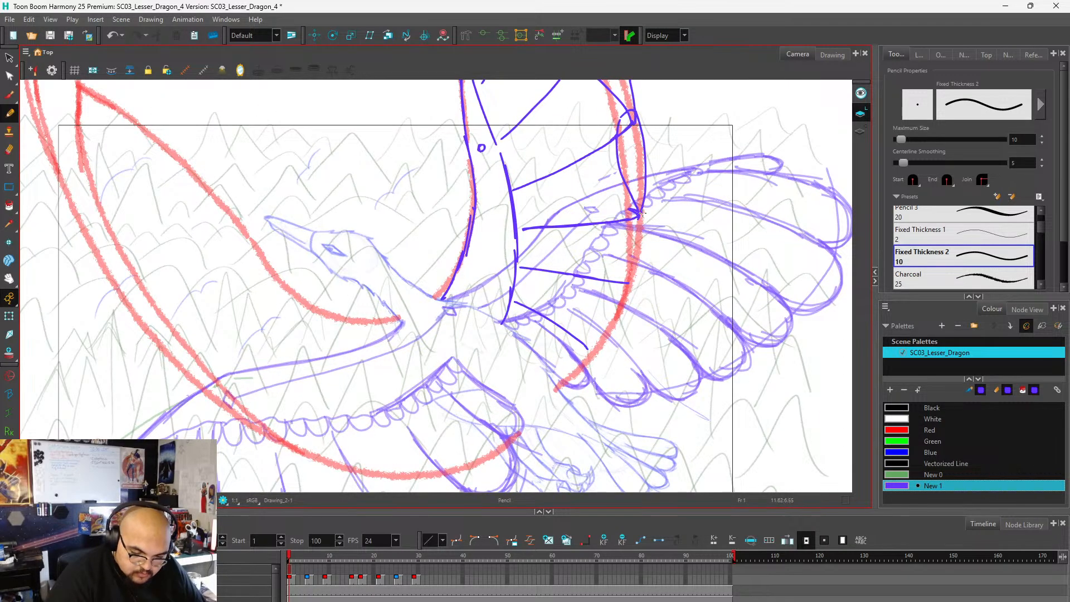
{"action": "left_click_drag", "start_coordinate": [641, 213], "coordinate": [621, 285]}
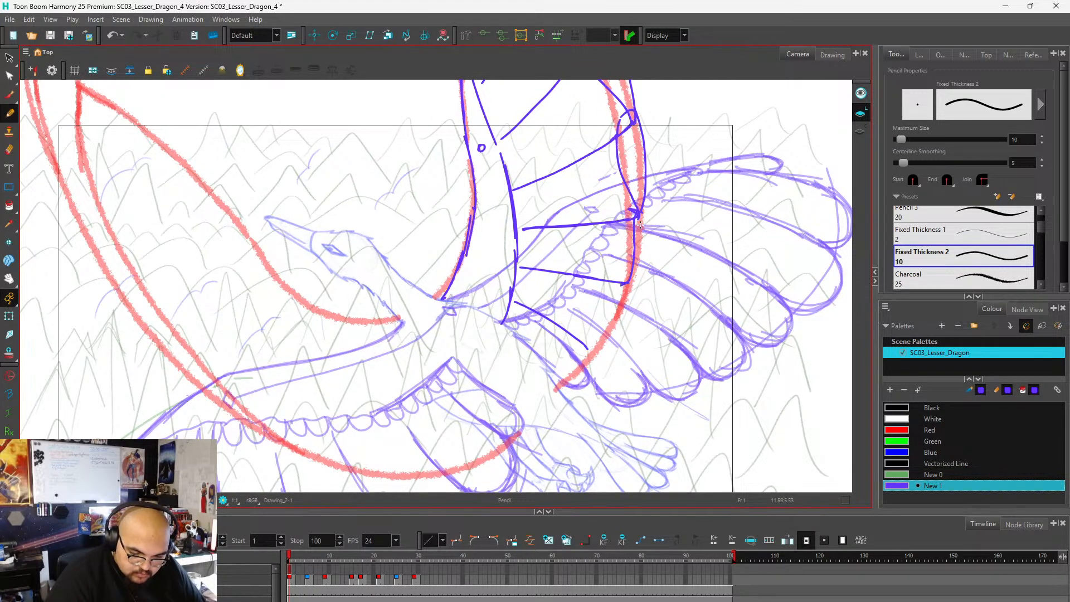
{"action": "left_click_drag", "start_coordinate": [642, 213], "coordinate": [627, 293]}
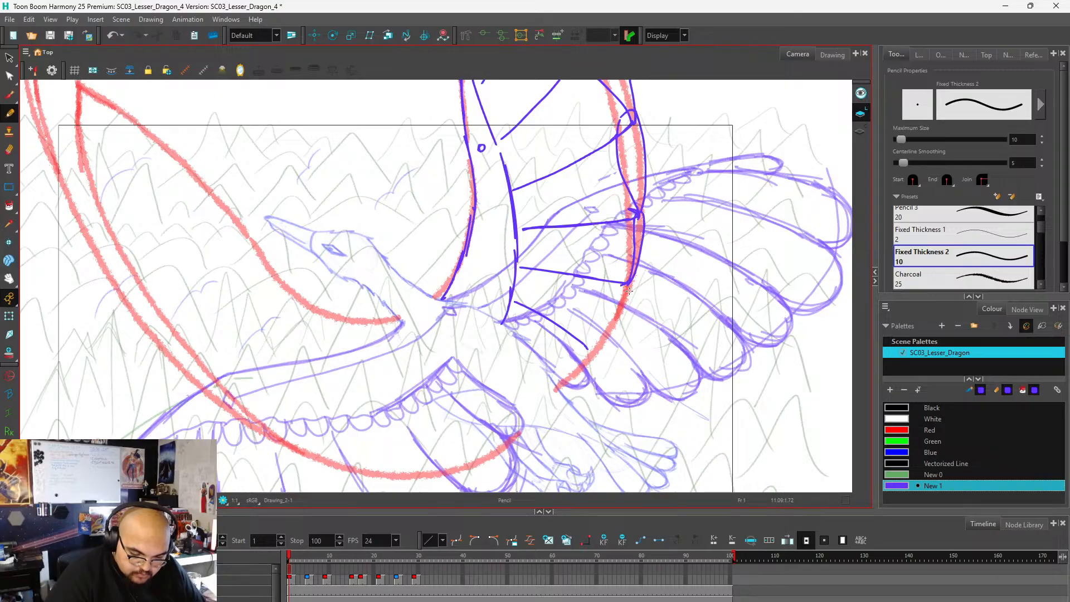
Draw rounded ends for the far wing's two lowest feathers, from the fifth divider down to the red edge's lower end.
{"action": "scroll", "coordinate": [626, 273], "scroll_direction": "down", "scroll_amount": 3}
{"action": "scroll", "coordinate": [626, 279], "scroll_direction": "up", "scroll_amount": 3}
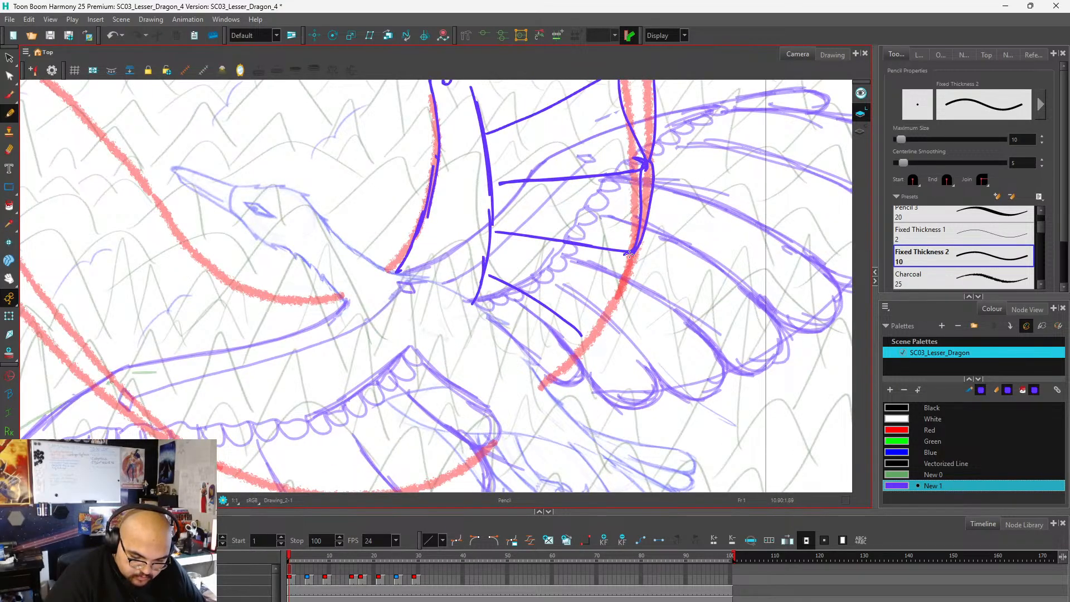
{"action": "mouse_move", "coordinate": [630, 254]}
{"action": "left_mouse_down"}
{"action": "mouse_move", "coordinate": [635, 291]}
{"action": "mouse_move", "coordinate": [604, 329]}
{"action": "mouse_move", "coordinate": [576, 327]}
{"action": "left_mouse_up"}
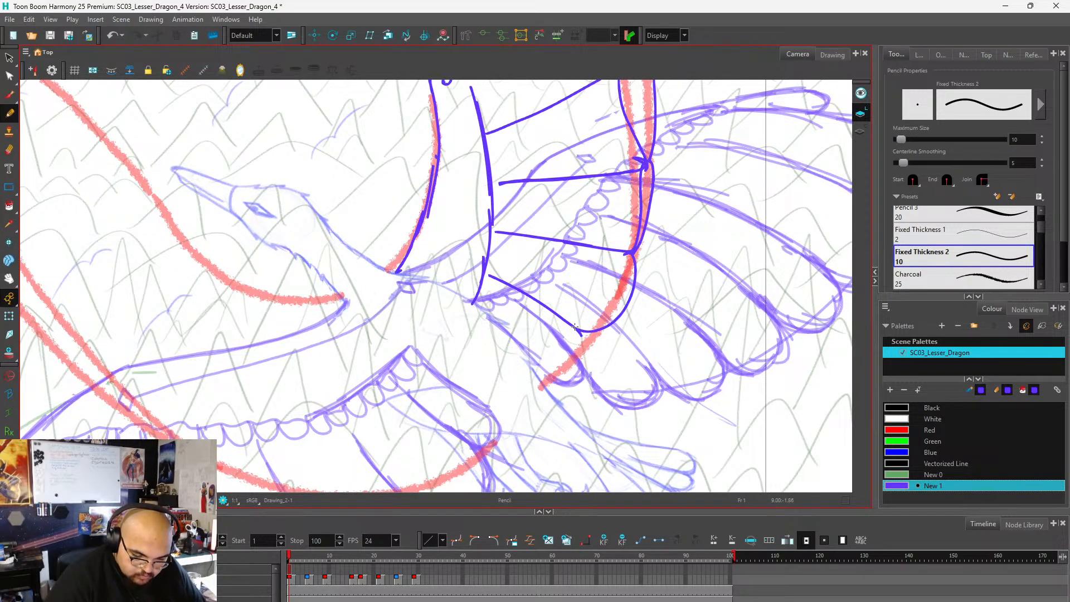
{"action": "key", "text": "ctrl+z"}
{"action": "mouse_move", "coordinate": [635, 250]}
{"action": "left_mouse_down"}
{"action": "mouse_move", "coordinate": [641, 291]}
{"action": "mouse_move", "coordinate": [604, 334]}
{"action": "mouse_move", "coordinate": [581, 335]}
{"action": "mouse_move", "coordinate": [593, 363]}
{"action": "mouse_move", "coordinate": [577, 377]}
{"action": "mouse_move", "coordinate": [529, 362]}
{"action": "left_mouse_up"}
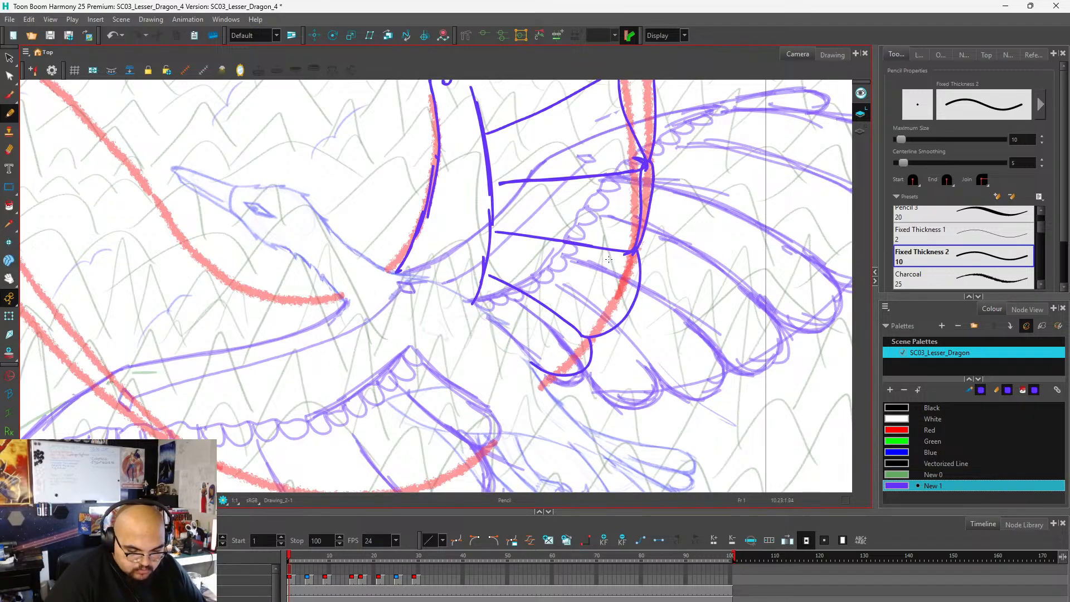
Examine the far wing's feather outlines up close and as a whole against the red wing shape.
{"action": "scroll", "coordinate": [609, 259], "scroll_direction": "down", "scroll_amount": 5}
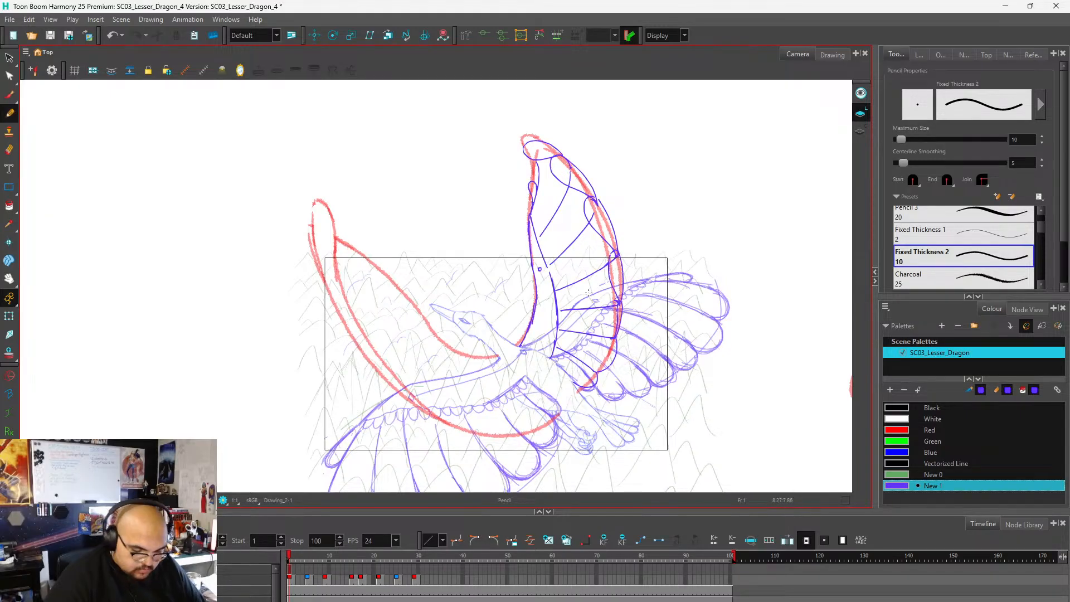
{"action": "scroll", "coordinate": [575, 266], "scroll_direction": "up", "scroll_amount": 1}
{"action": "scroll", "coordinate": [590, 249], "scroll_direction": "down", "scroll_amount": 1}
{"action": "scroll", "coordinate": [630, 318], "scroll_direction": "up", "scroll_amount": 1}
{"action": "scroll", "coordinate": [666, 295], "scroll_direction": "down", "scroll_amount": 1}
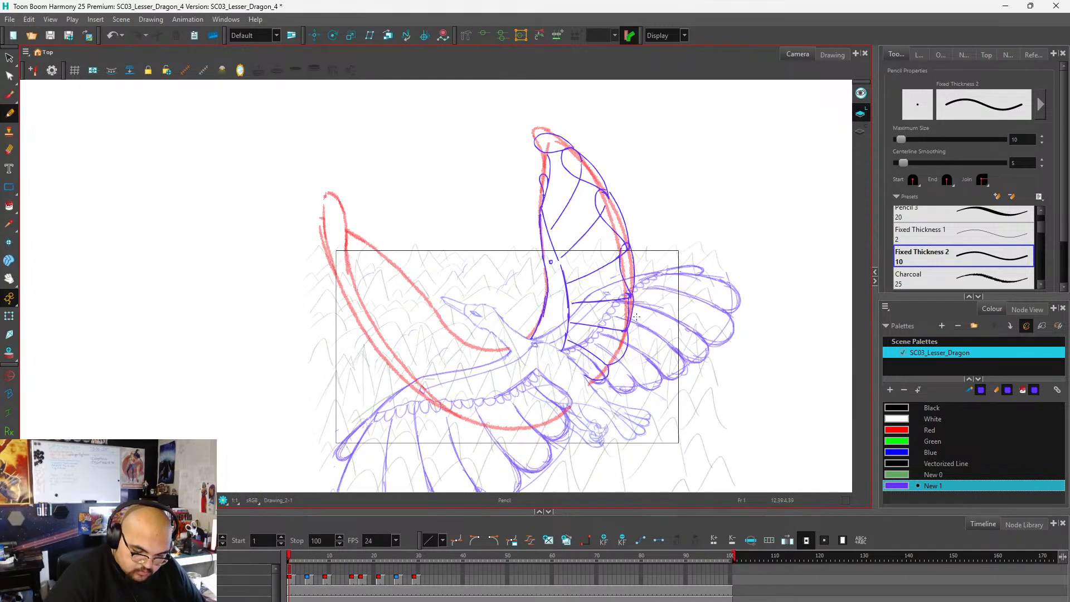
{"action": "scroll", "coordinate": [607, 349], "scroll_direction": "up", "scroll_amount": 2}
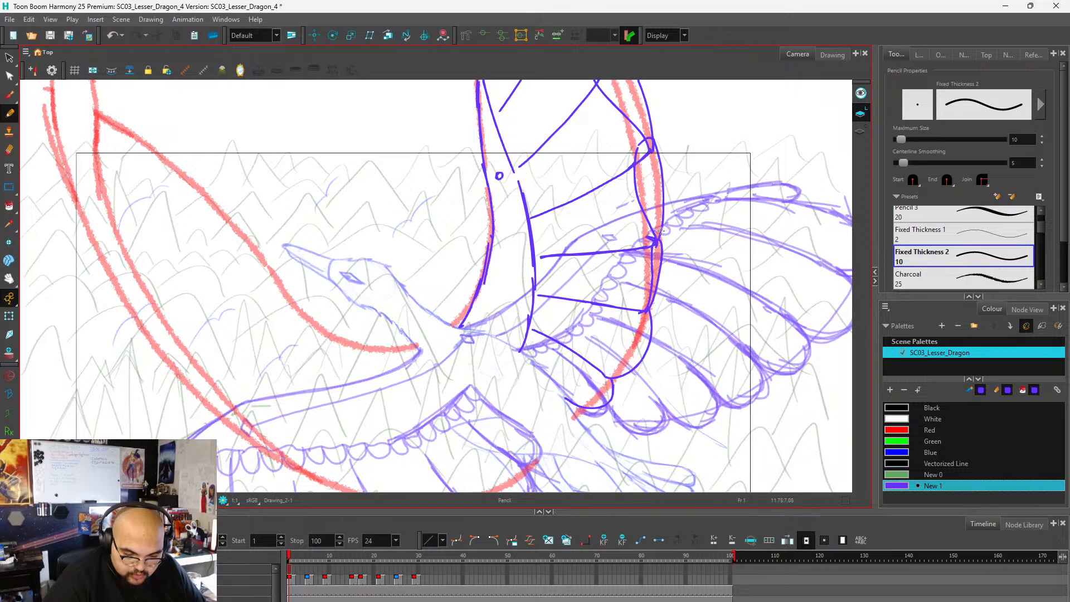
{"action": "scroll", "coordinate": [594, 306], "scroll_direction": "down", "scroll_amount": 2}
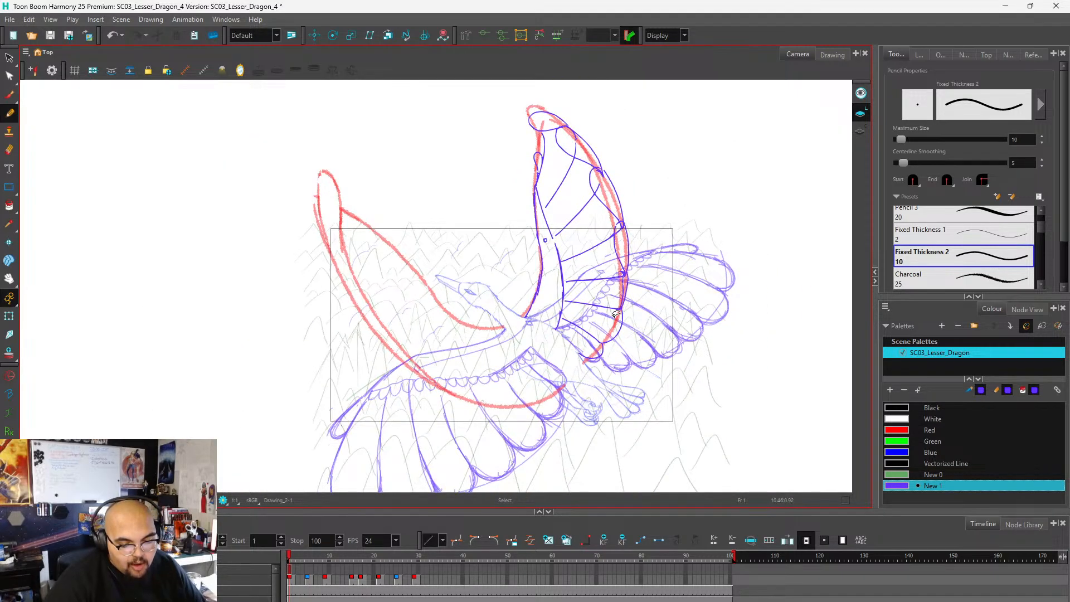
{"action": "scroll", "coordinate": [615, 313], "scroll_direction": "up", "scroll_amount": 1}
{"action": "scroll", "coordinate": [588, 334], "scroll_direction": "down", "scroll_amount": 1}
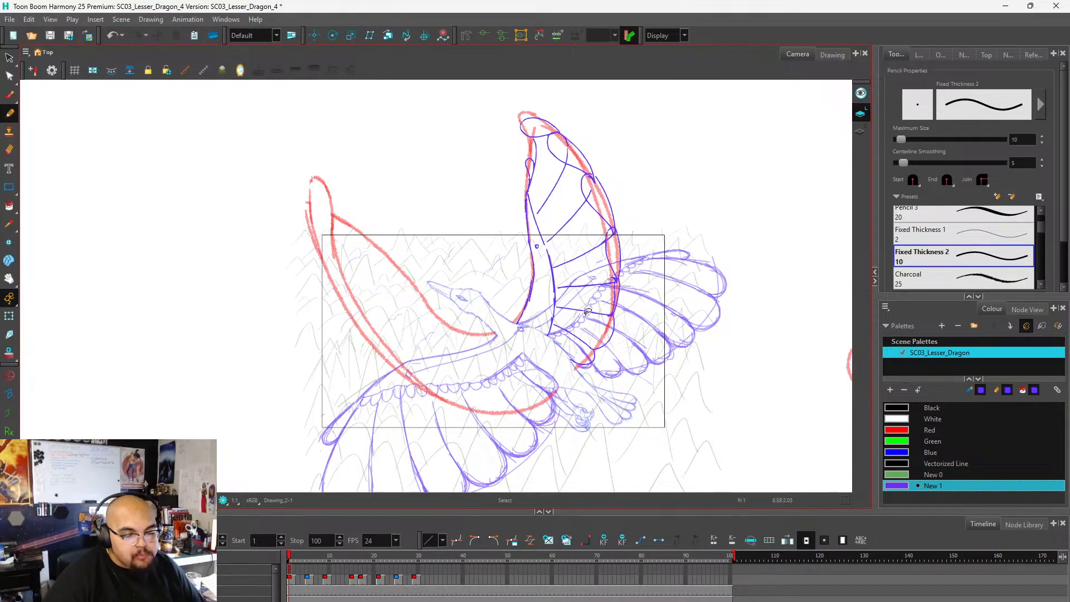
Draw a scalloped row of small feathers along the far wing's arm line, from its upper point down to the body.
{"action": "key", "text": "2"}
{"action": "key", "text": "2"}
{"action": "key", "text": "2"}
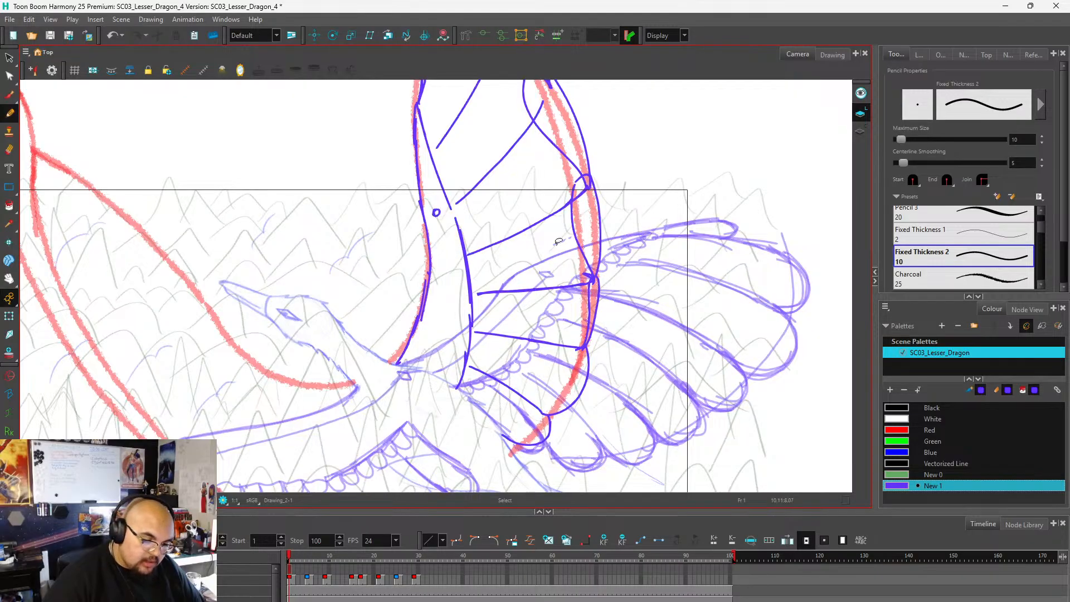
{"action": "key", "text": "1"}
{"action": "mouse_move", "coordinate": [445, 132]}
{"action": "left_mouse_down"}
{"action": "mouse_move", "coordinate": [467, 176]}
{"action": "mouse_move", "coordinate": [490, 285]}
{"action": "mouse_move", "coordinate": [475, 362]}
{"action": "left_mouse_up"}
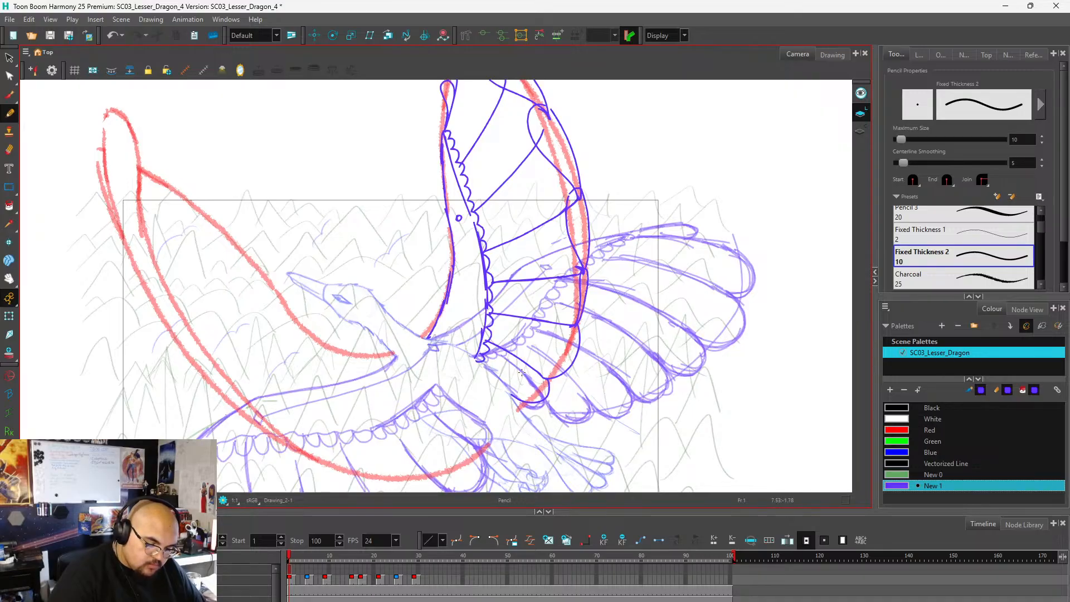
{"action": "scroll", "coordinate": [584, 318], "scroll_direction": "down", "scroll_amount": 3}
{"action": "scroll", "coordinate": [584, 318], "scroll_direction": "up", "scroll_amount": 2}
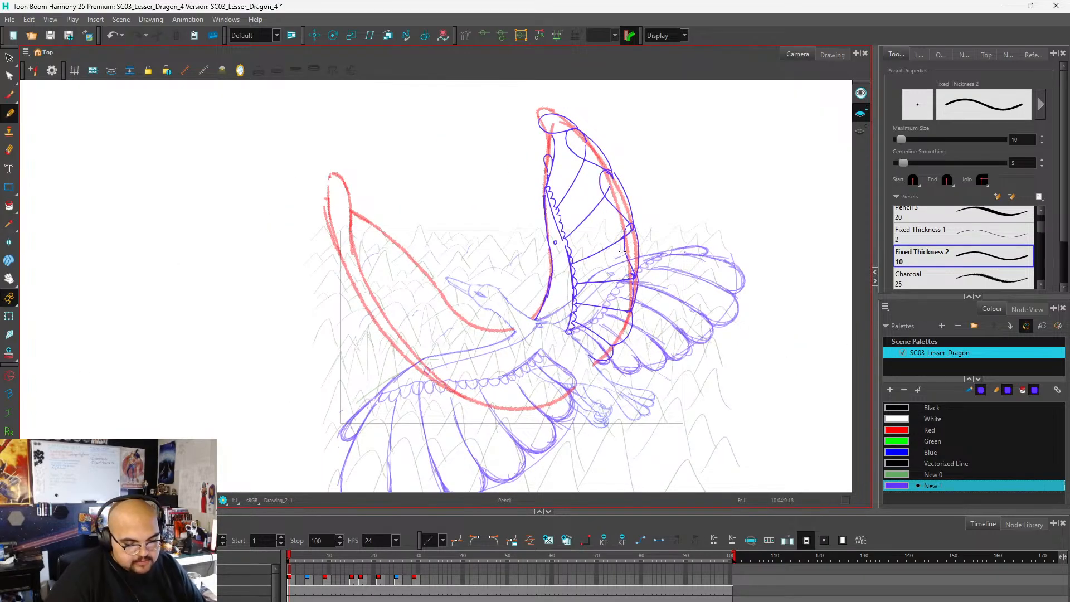
Examine the far wing's feathers up close and as a whole against the red shapes of both wings.
{"action": "scroll", "coordinate": [649, 223], "scroll_direction": "down", "scroll_amount": 2}
{"action": "scroll", "coordinate": [621, 273], "scroll_direction": "up", "scroll_amount": 4}
{"action": "scroll", "coordinate": [561, 329], "scroll_direction": "down", "scroll_amount": 1}
{"action": "scroll", "coordinate": [572, 259], "scroll_direction": "up", "scroll_amount": 1}
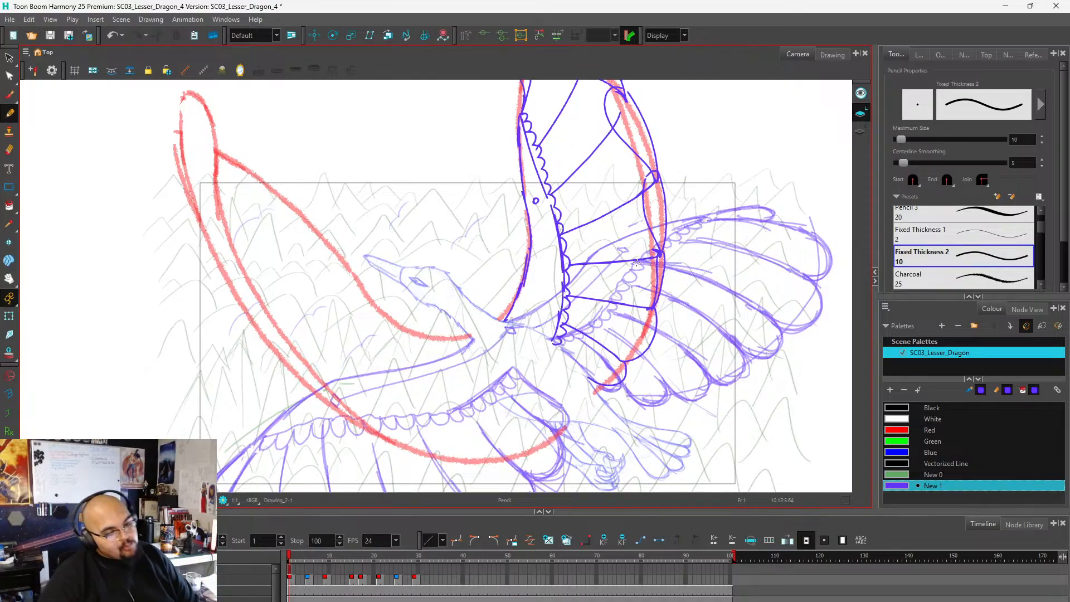
{"action": "scroll", "coordinate": [674, 190], "scroll_direction": "down", "scroll_amount": 2}
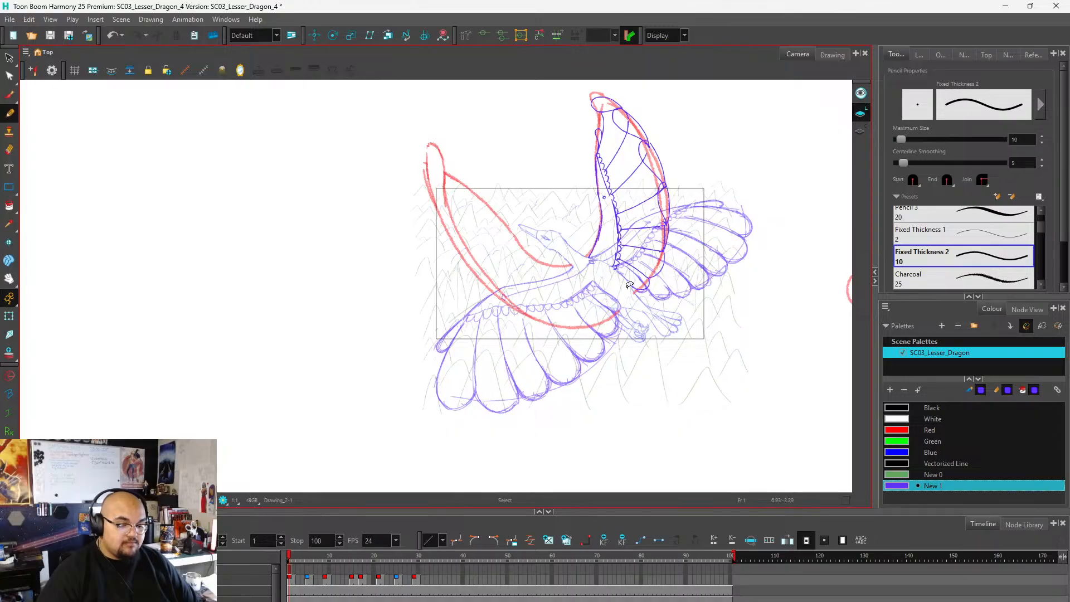
{"action": "scroll", "coordinate": [615, 314], "scroll_direction": "down", "scroll_amount": 1}
{"action": "scroll", "coordinate": [663, 289], "scroll_direction": "up", "scroll_amount": 3}
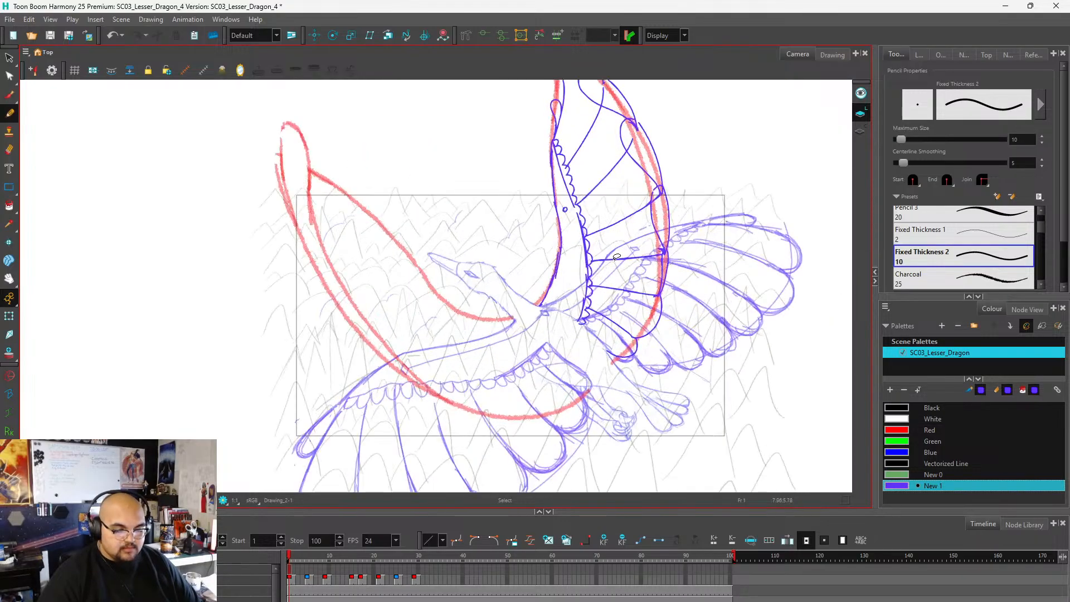
{"action": "scroll", "coordinate": [663, 289], "scroll_direction": "down", "scroll_amount": 1}
{"action": "scroll", "coordinate": [524, 296], "scroll_direction": "up", "scroll_amount": 1}
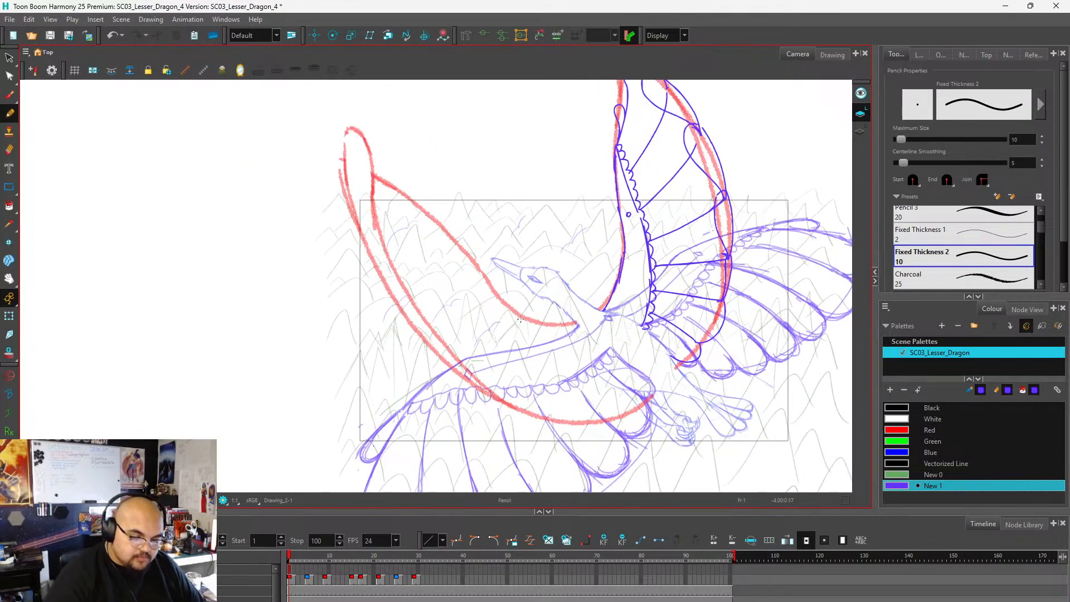
Draw the near wing's upper edge from the neck base along the red line to about midway up the wing.
{"action": "left_click_drag", "start_coordinate": [577, 323], "coordinate": [493, 296]}
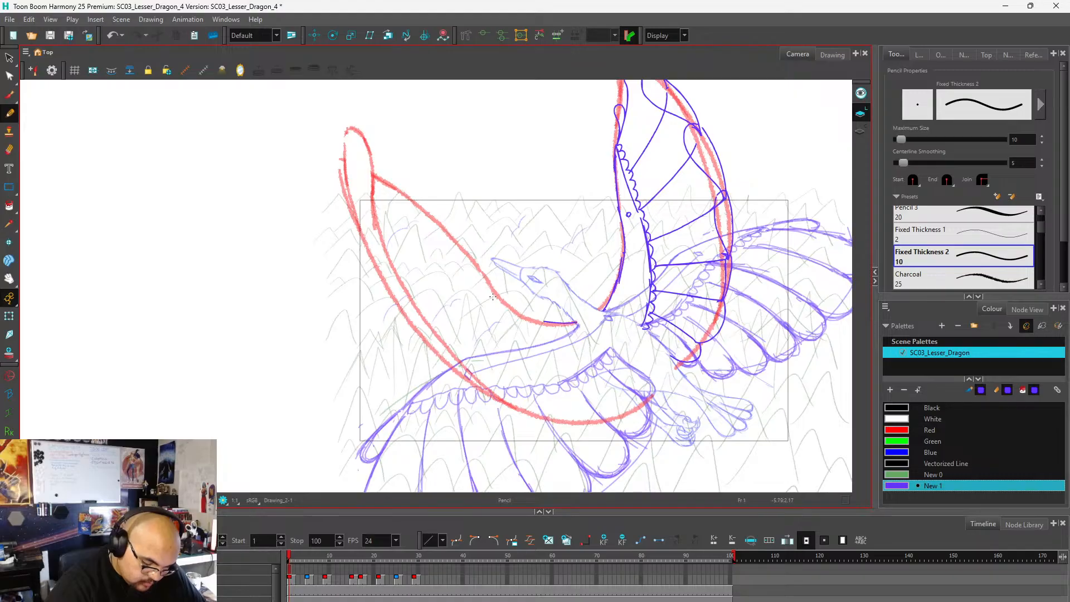
{"action": "key", "text": "ctrl+z"}
{"action": "mouse_move", "coordinate": [579, 323]}
{"action": "left_mouse_down"}
{"action": "mouse_move", "coordinate": [524, 319]}
{"action": "mouse_move", "coordinate": [488, 291]}
{"action": "mouse_move", "coordinate": [519, 317]}
{"action": "mouse_move", "coordinate": [438, 227]}
{"action": "left_mouse_up"}
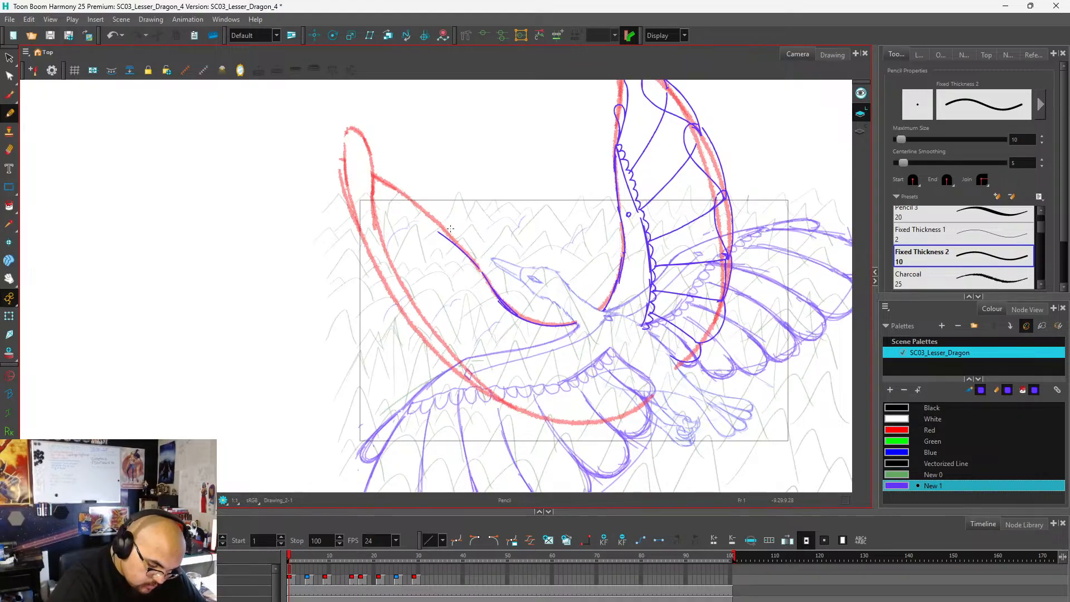
{"action": "key", "text": "ctrl+z"}
Draw the near wing's inner arm line in broken curves, from the upper edge's outer end down to the body.
{"action": "mouse_move", "coordinate": [480, 268]}
{"action": "left_mouse_down"}
{"action": "mouse_move", "coordinate": [439, 228]}
{"action": "mouse_move", "coordinate": [473, 288]}
{"action": "left_mouse_up"}
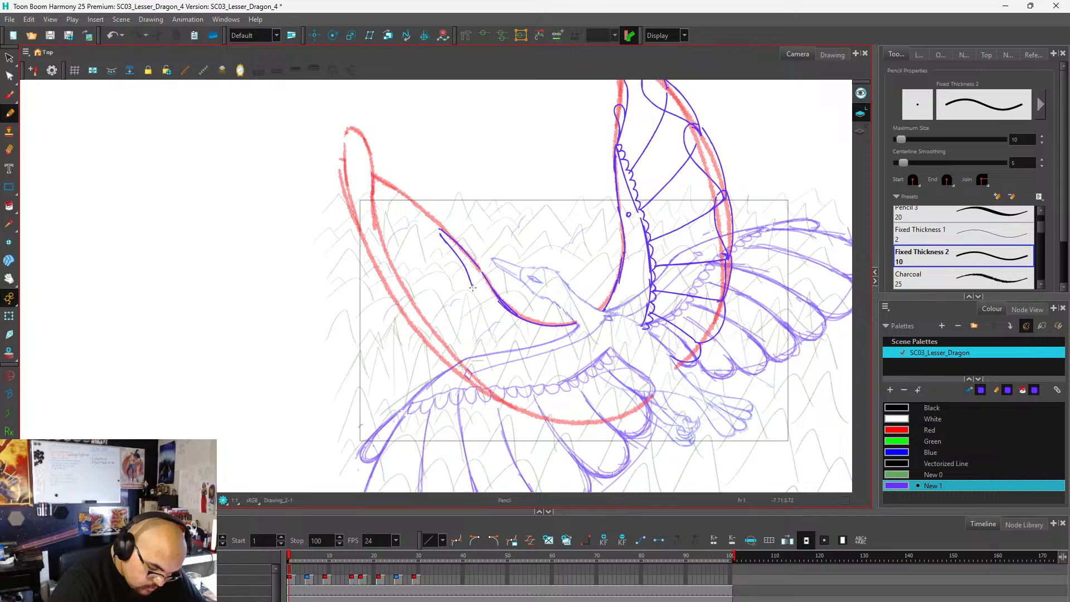
{"action": "key", "text": "ctrl+z"}
{"action": "left_click_drag", "start_coordinate": [441, 230], "coordinate": [495, 330]}
{"action": "scroll", "coordinate": [522, 226], "scroll_direction": "down", "scroll_amount": 2}
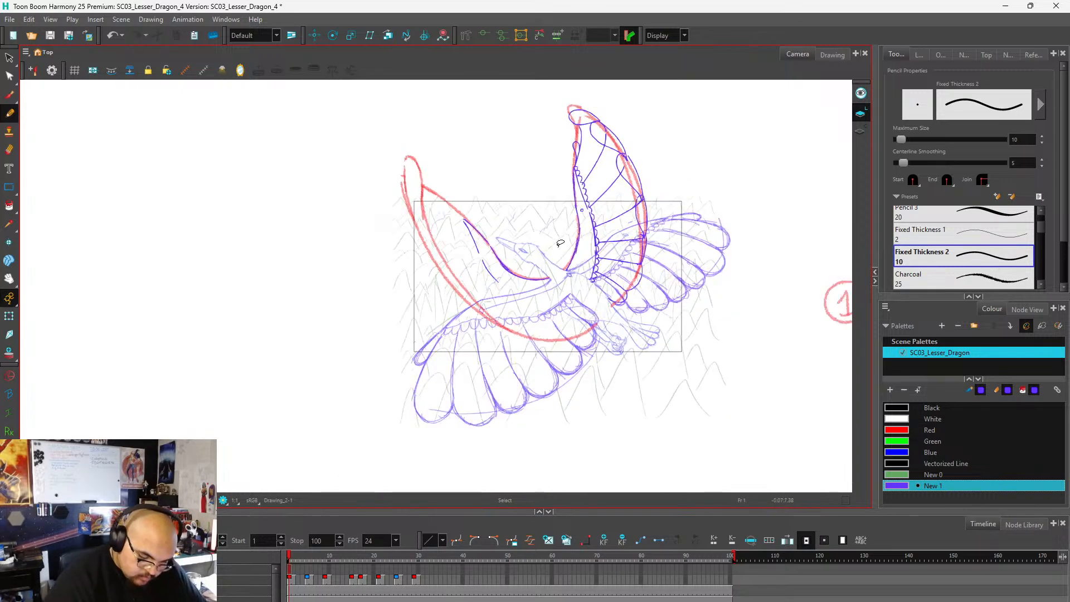
{"action": "scroll", "coordinate": [562, 243], "scroll_direction": "up", "scroll_amount": 4}
{"action": "mouse_move", "coordinate": [403, 302]}
{"action": "left_mouse_down"}
{"action": "mouse_move", "coordinate": [494, 341]}
{"action": "mouse_move", "coordinate": [573, 321]}
{"action": "left_mouse_up"}
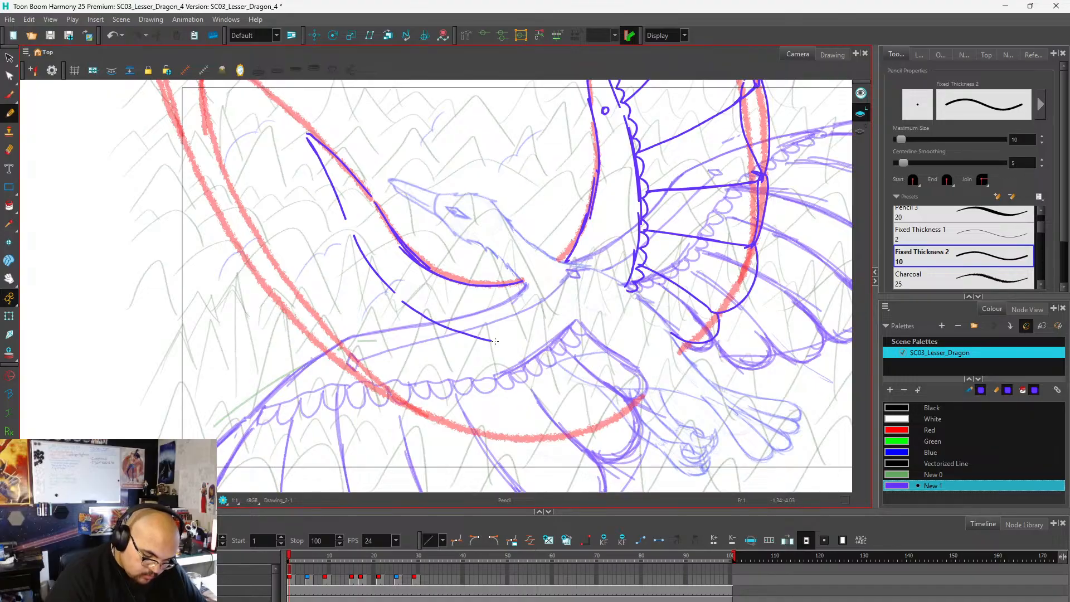
{"action": "scroll", "coordinate": [612, 288], "scroll_direction": "down", "scroll_amount": 5}
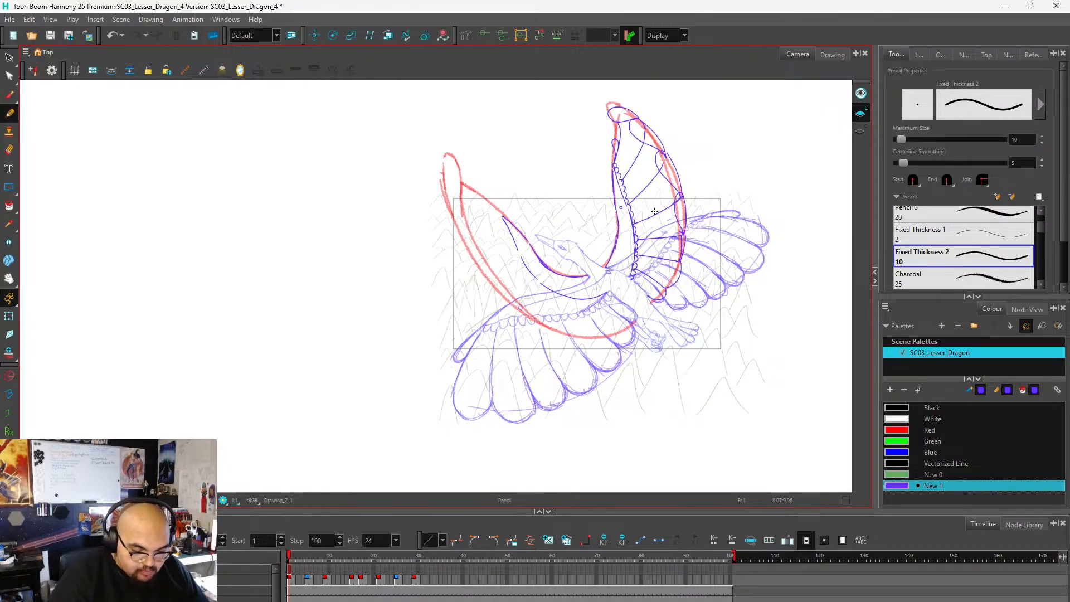
{"action": "scroll", "coordinate": [641, 207], "scroll_direction": "up", "scroll_amount": 3}
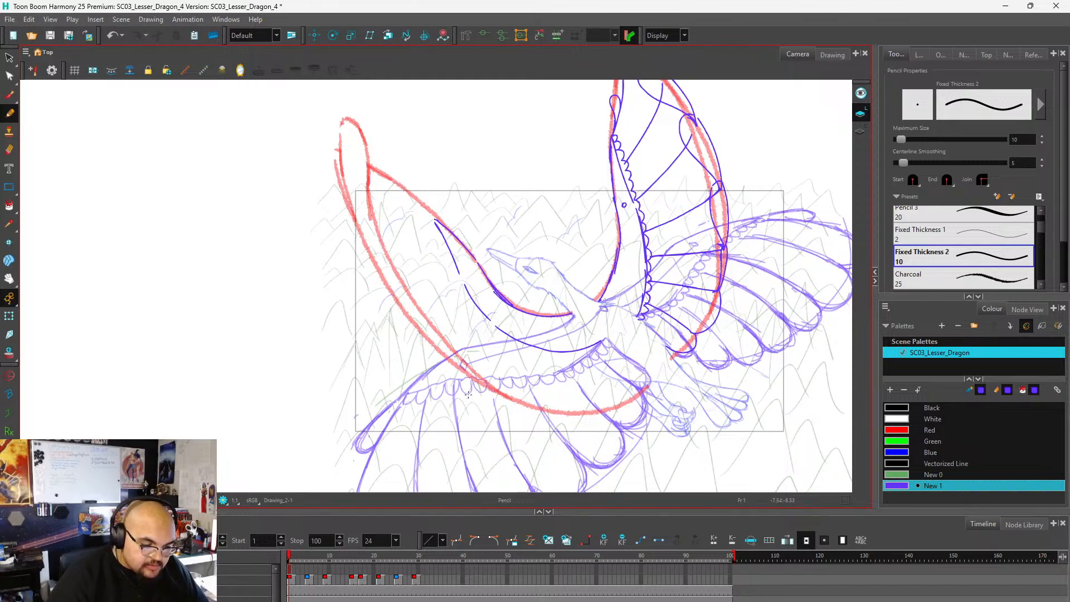
{"action": "scroll", "coordinate": [535, 235], "scroll_direction": "down", "scroll_amount": 3}
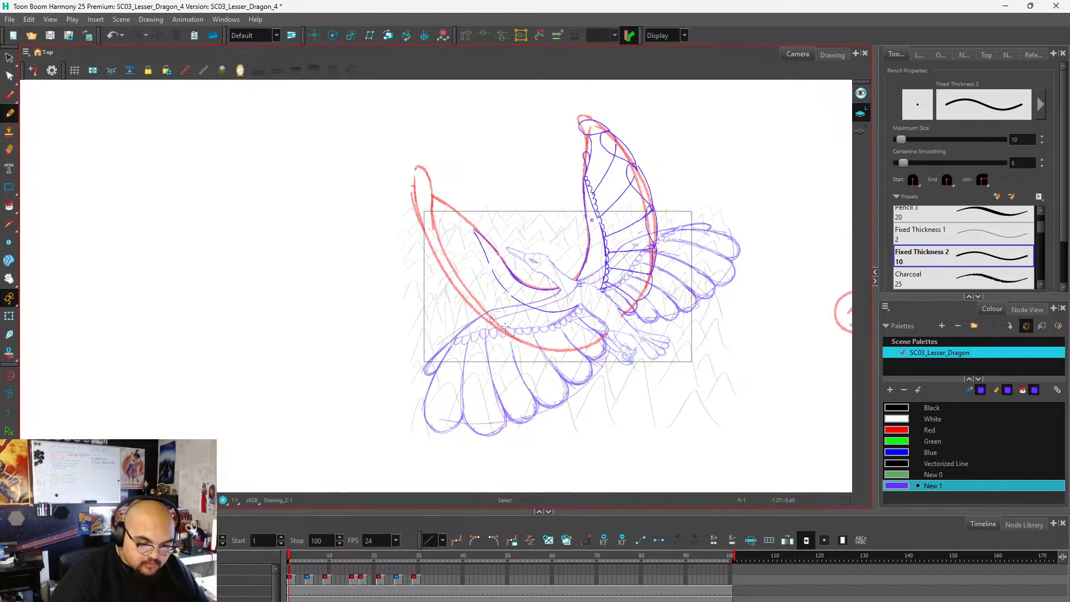
{"action": "scroll", "coordinate": [655, 254], "scroll_direction": "up", "scroll_amount": 1}
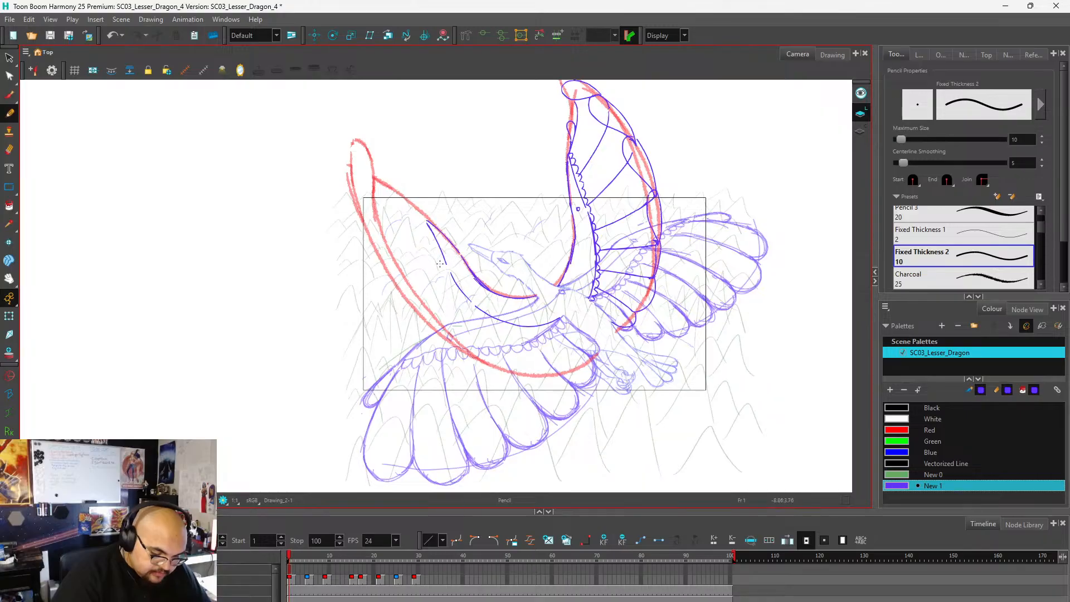
{"action": "mouse_move", "coordinate": [442, 263]}
{"action": "left_mouse_down"}
{"action": "mouse_move", "coordinate": [410, 269]}
{"action": "mouse_move", "coordinate": [394, 252]}
{"action": "left_mouse_up"}
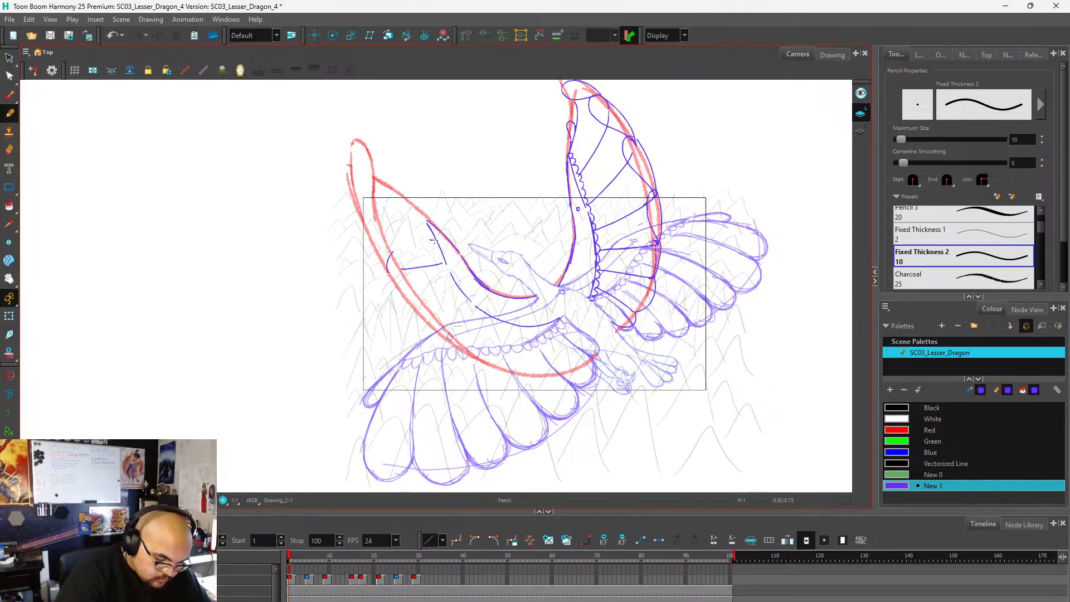
{"action": "left_click_drag", "start_coordinate": [434, 240], "coordinate": [381, 227]}
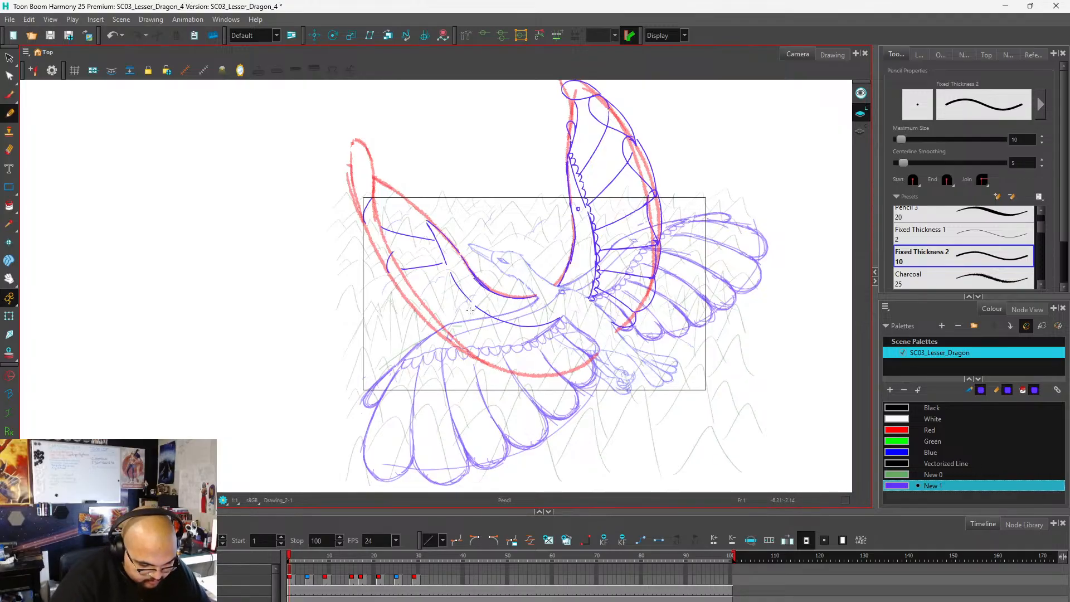
{"action": "left_click_drag", "start_coordinate": [471, 305], "coordinate": [454, 338]}
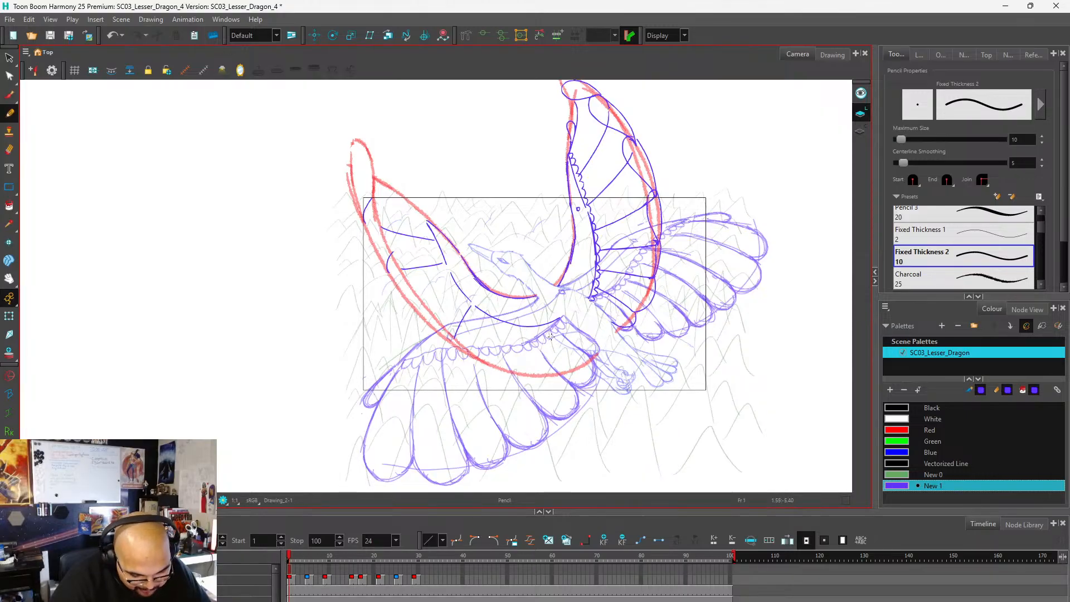
{"action": "left_click_drag", "start_coordinate": [552, 324], "coordinate": [586, 361]}
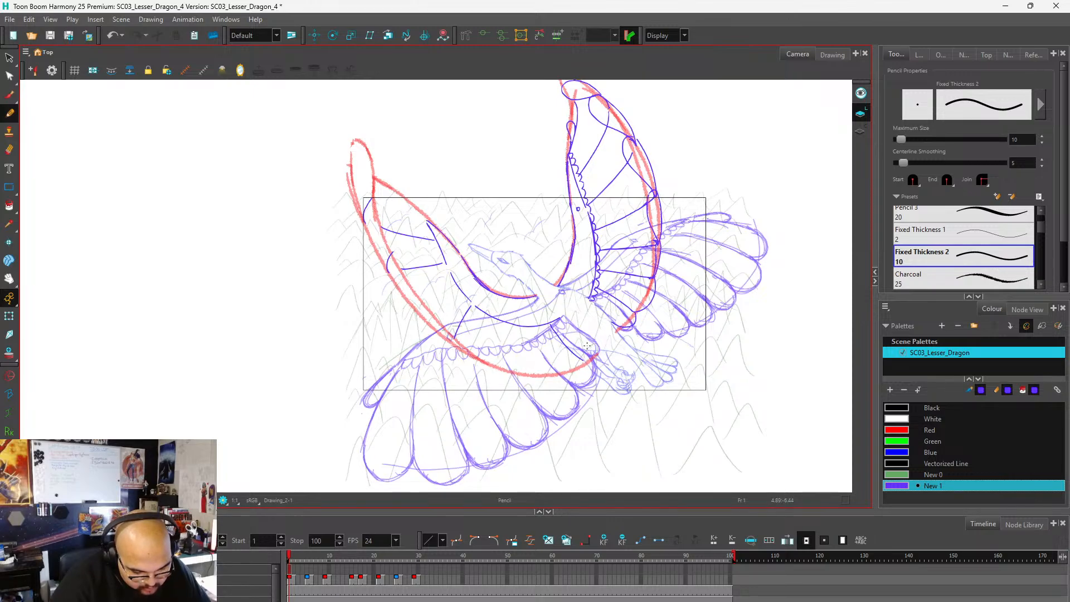
{"action": "mouse_move", "coordinate": [471, 313]}
{"action": "left_mouse_down"}
{"action": "mouse_move", "coordinate": [456, 337]}
{"action": "mouse_move", "coordinate": [470, 327]}
{"action": "mouse_move", "coordinate": [465, 351]}
{"action": "left_mouse_up"}
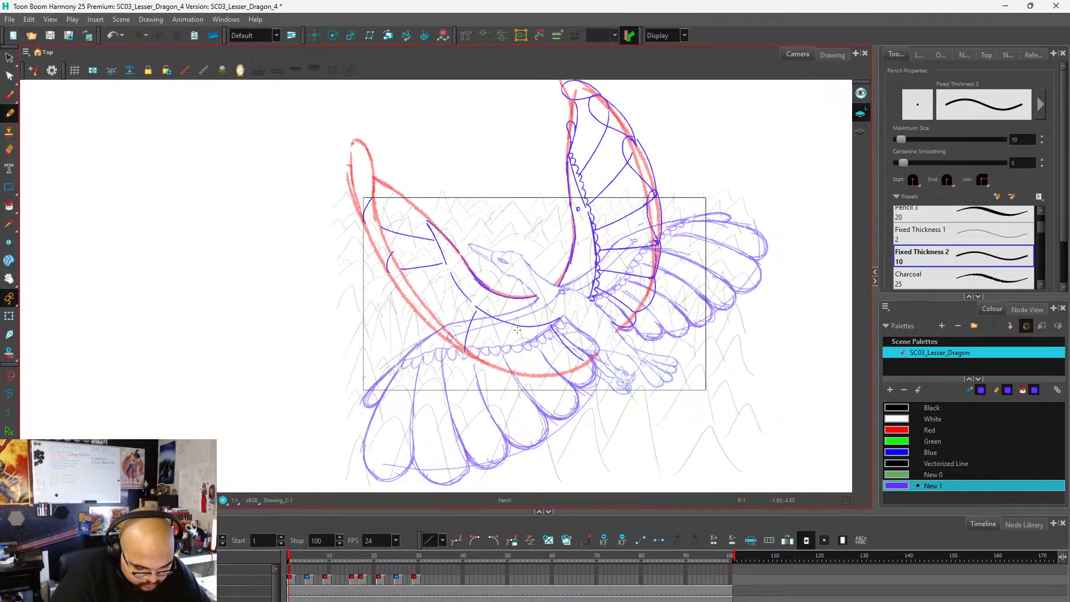
{"action": "left_click_drag", "start_coordinate": [517, 330], "coordinate": [530, 373]}
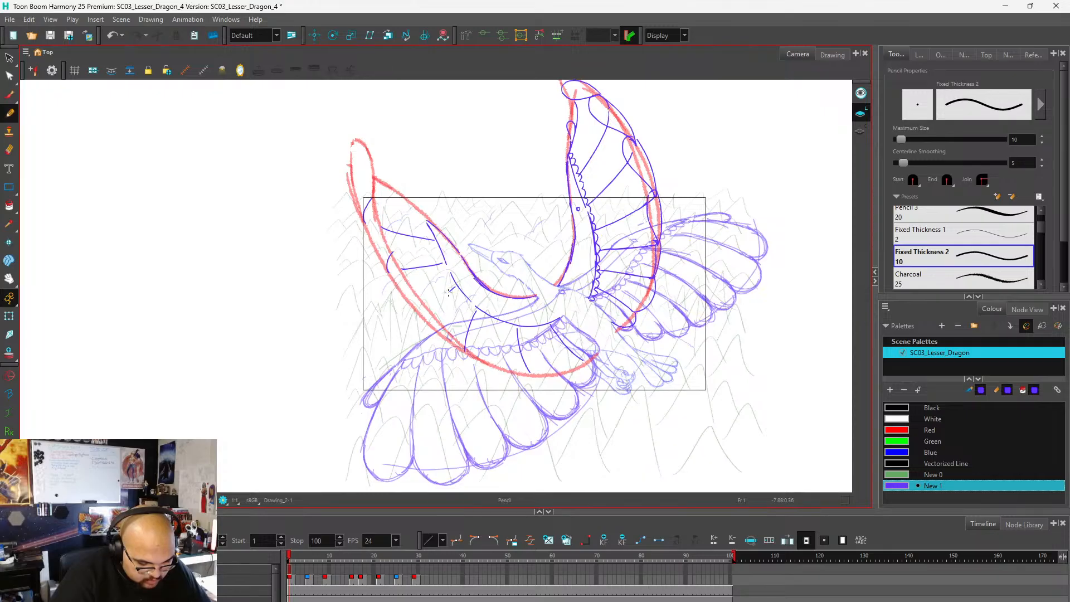
{"action": "left_click_drag", "start_coordinate": [449, 292], "coordinate": [427, 319]}
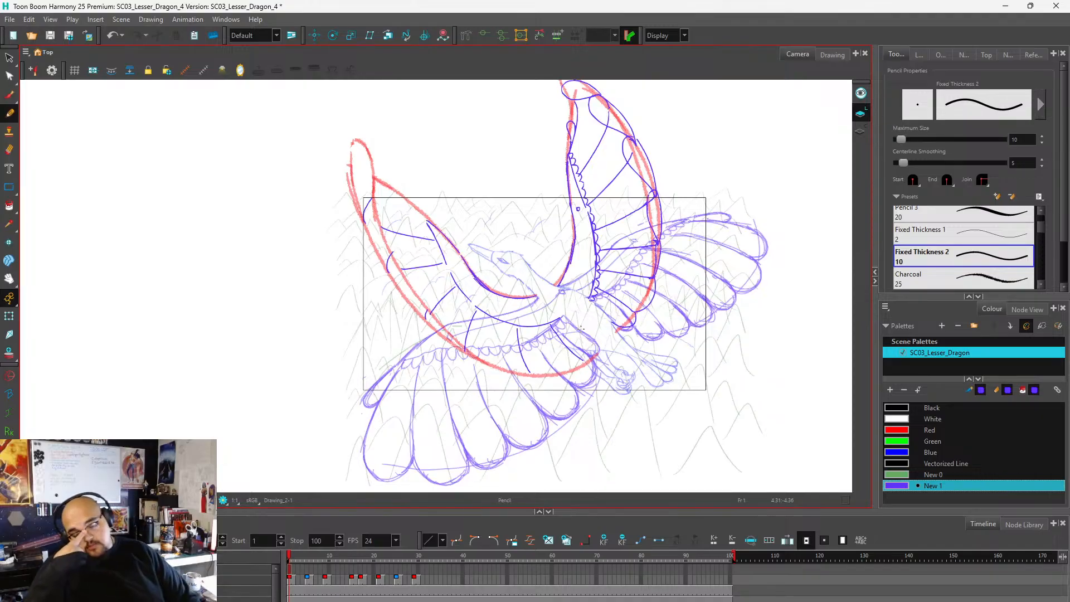
{"action": "key", "text": "ctrl+z"}
{"action": "key", "text": "ctrl+z"}
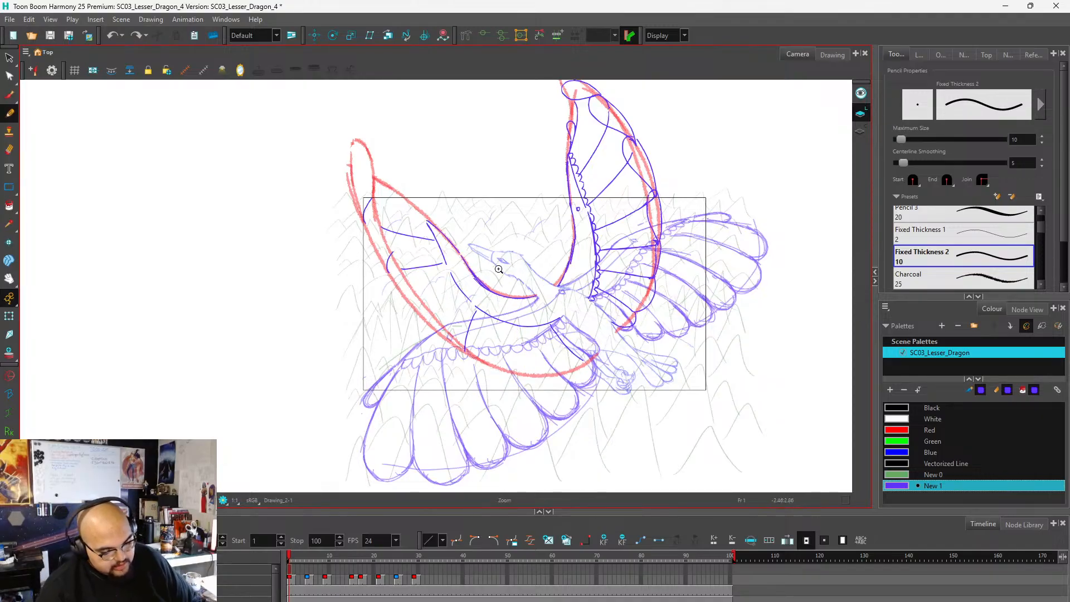
{"action": "key", "text": "ctrl+z"}
{"action": "key", "text": "ctrl+z"}
{"action": "key", "text": "ctrl+z"}
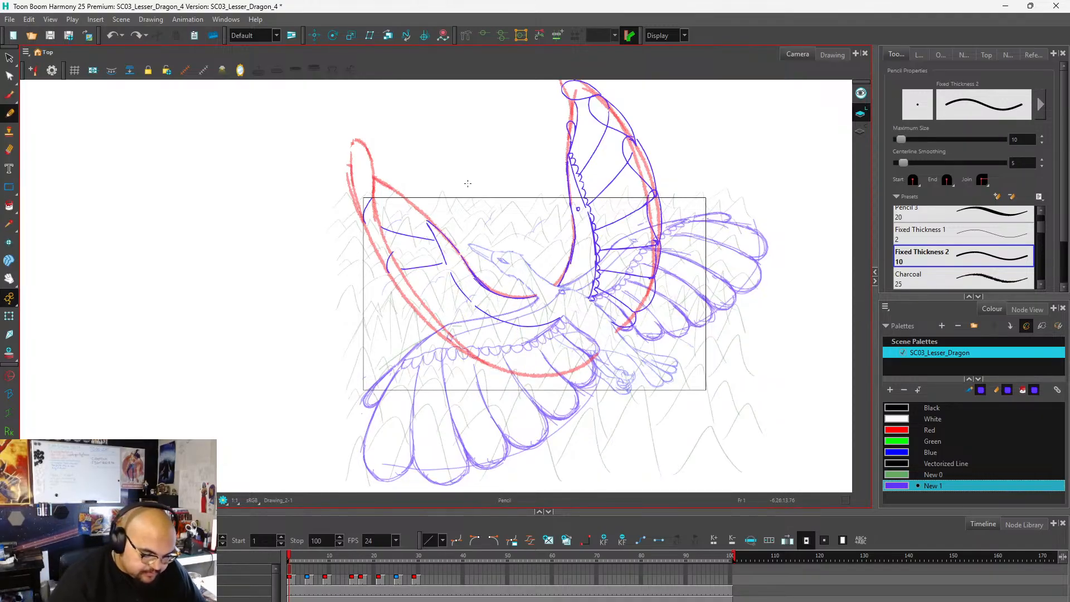
{"action": "key", "text": "ctrl+z"}
{"action": "key", "text": "ctrl+z"}
{"action": "key", "text": "ctrl+z"}
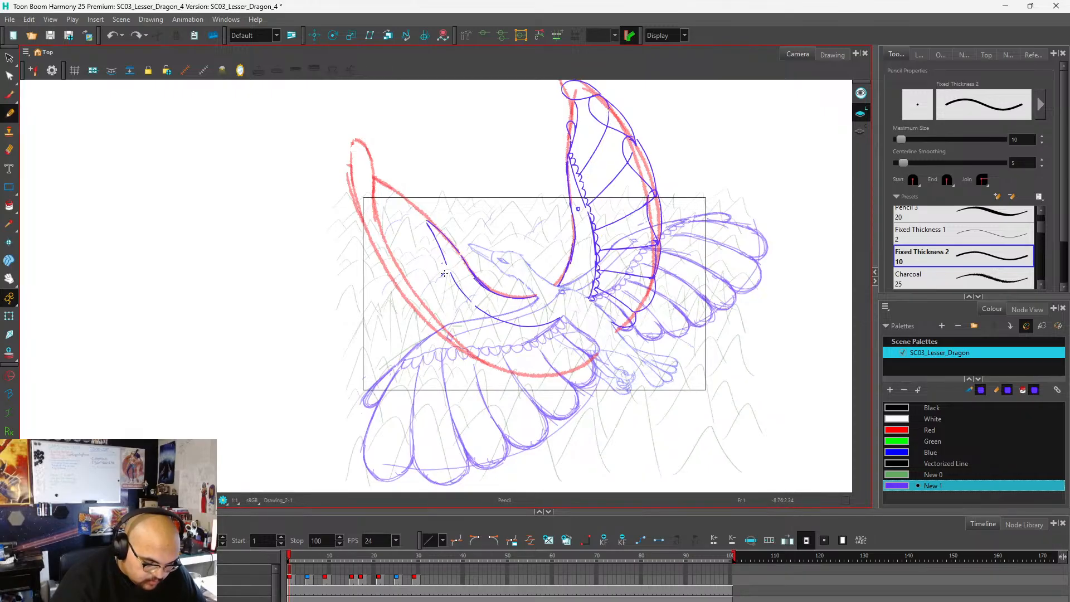
Draw three near-wing feather dividers: two with curved tips off the arm line's upper part and one beside the body.
{"action": "left_click_drag", "start_coordinate": [444, 274], "coordinate": [429, 285]}
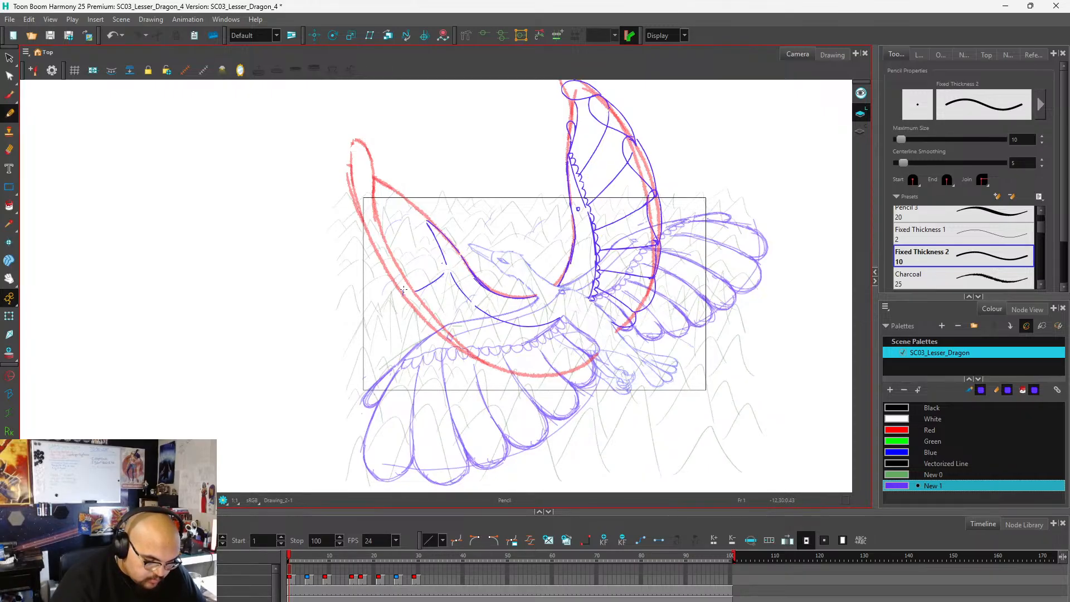
{"action": "mouse_move", "coordinate": [433, 243]}
{"action": "left_mouse_down"}
{"action": "mouse_move", "coordinate": [377, 248]}
{"action": "mouse_move", "coordinate": [369, 222]}
{"action": "left_mouse_up"}
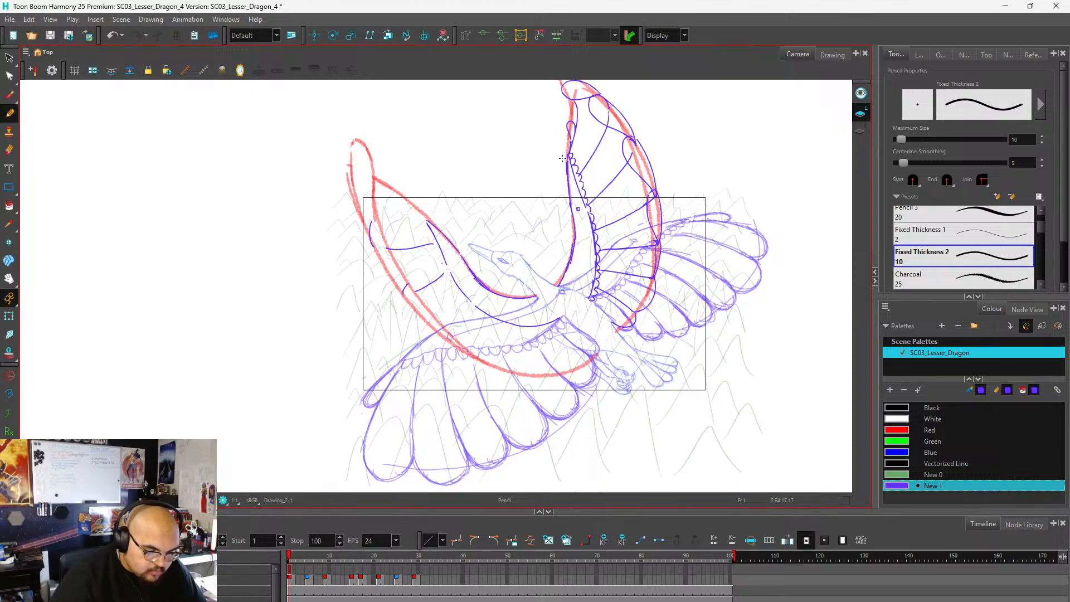
{"action": "key", "text": "ctrl+z"}
{"action": "key", "text": "ctrl+z"}
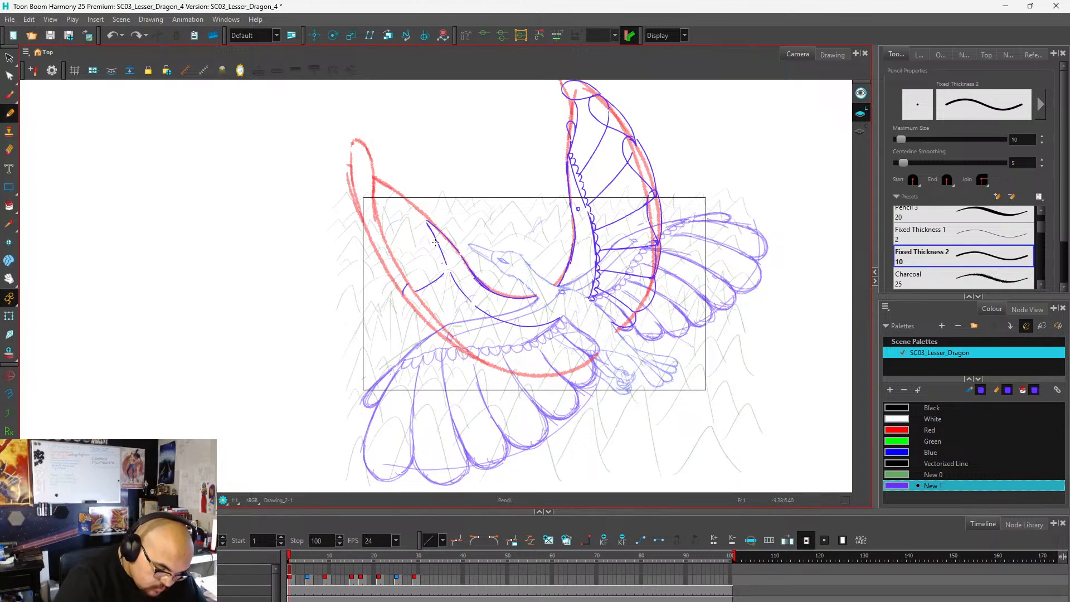
{"action": "mouse_move", "coordinate": [435, 243]}
{"action": "left_mouse_down"}
{"action": "mouse_move", "coordinate": [369, 235]}
{"action": "mouse_move", "coordinate": [372, 209]}
{"action": "left_mouse_up"}
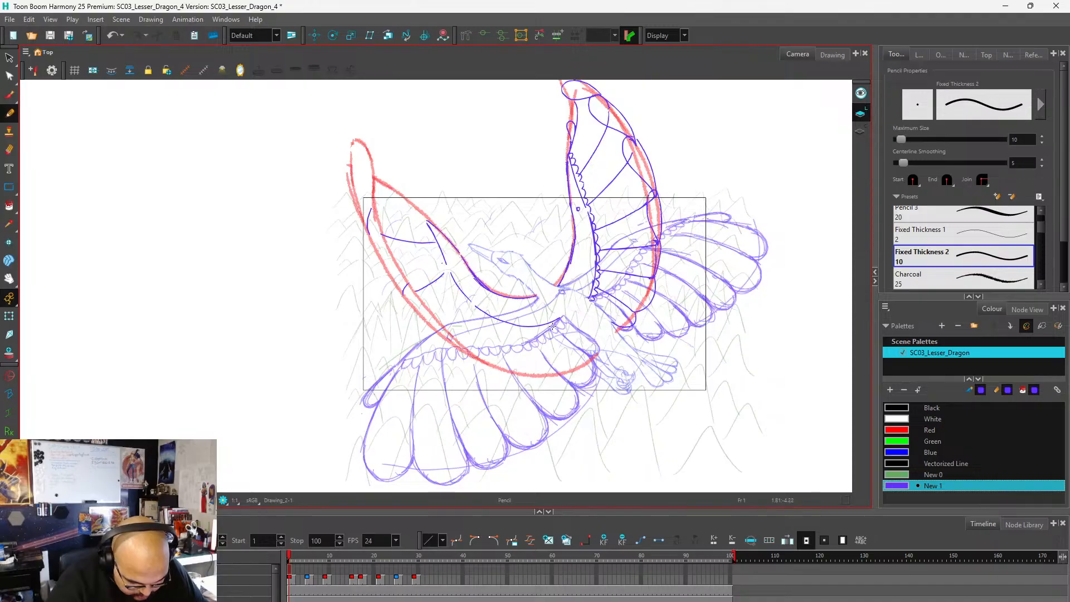
{"action": "mouse_move", "coordinate": [552, 325]}
{"action": "left_mouse_down"}
{"action": "mouse_move", "coordinate": [589, 353]}
{"action": "mouse_move", "coordinate": [569, 350]}
{"action": "mouse_move", "coordinate": [585, 361]}
{"action": "left_mouse_up"}
{"action": "key", "text": "ctrl+z"}
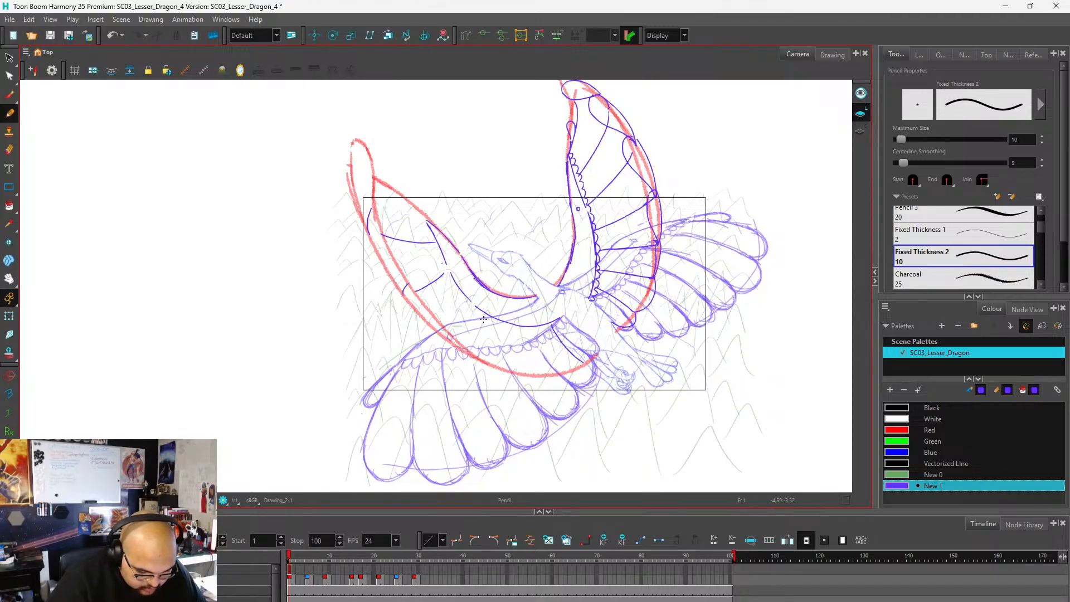
{"action": "mouse_move", "coordinate": [482, 315]}
{"action": "left_mouse_down"}
{"action": "mouse_move", "coordinate": [472, 351]}
{"action": "mouse_move", "coordinate": [520, 337]}
{"action": "mouse_move", "coordinate": [530, 369]}
{"action": "left_mouse_up"}
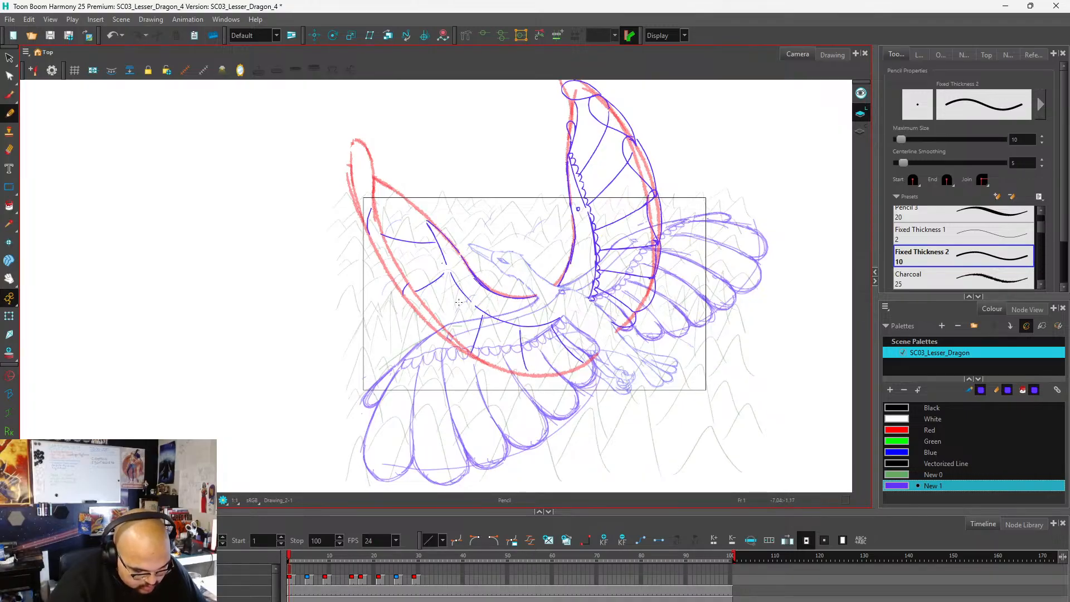
{"action": "left_click_drag", "start_coordinate": [462, 298], "coordinate": [436, 328]}
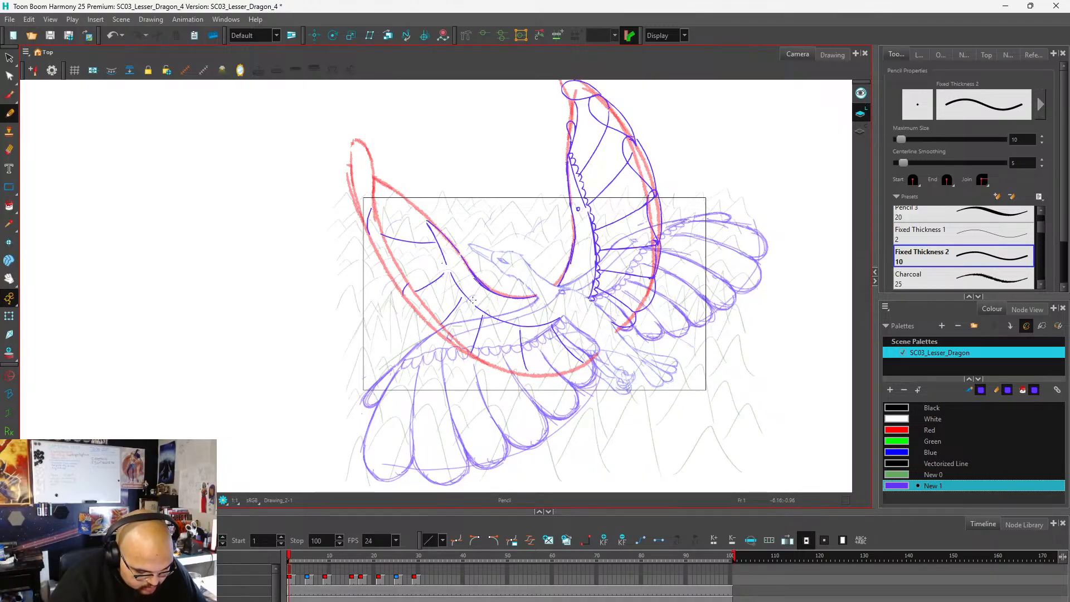
{"action": "left_click_drag", "start_coordinate": [504, 327], "coordinate": [500, 362]}
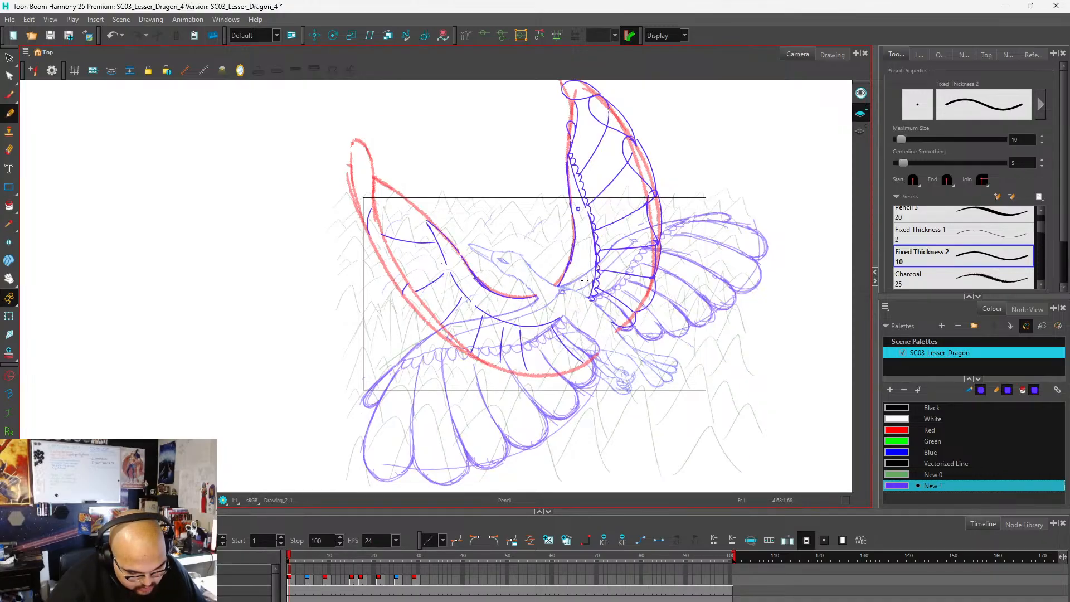
{"action": "key", "text": "ctrl+z"}
{"action": "key", "text": "ctrl+z"}
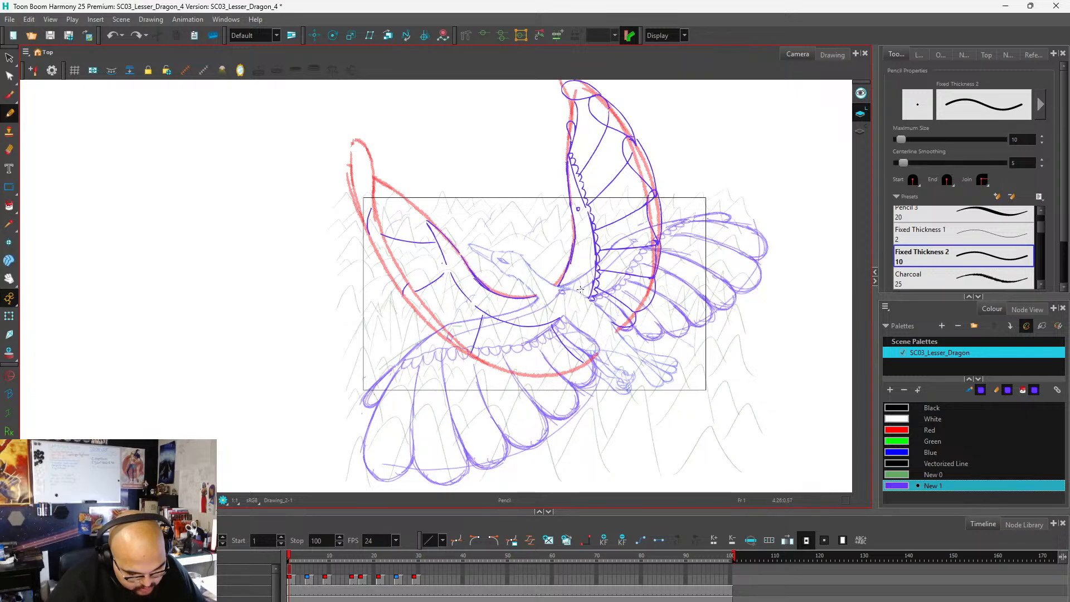
{"action": "left_click_drag", "start_coordinate": [492, 320], "coordinate": [479, 356]}
{"action": "left_click_drag", "start_coordinate": [522, 329], "coordinate": [528, 367]}
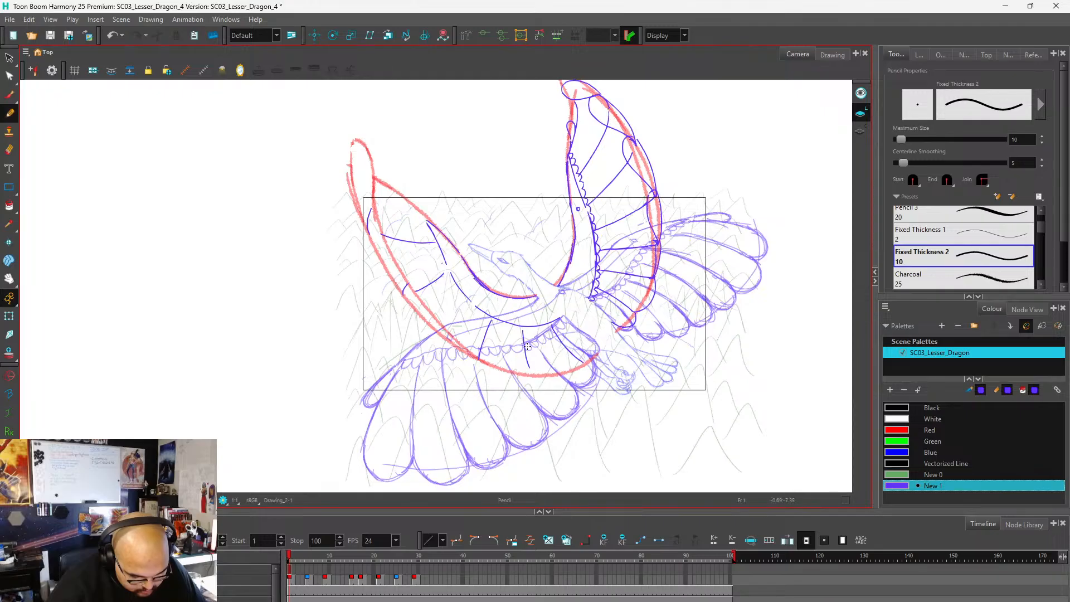
{"action": "mouse_move", "coordinate": [463, 301]}
{"action": "left_mouse_down"}
{"action": "mouse_move", "coordinate": [446, 326]}
{"action": "mouse_move", "coordinate": [502, 333]}
{"action": "mouse_move", "coordinate": [498, 366]}
{"action": "left_mouse_up"}
{"action": "key", "text": "ctrl+z"}
{"action": "key", "text": "ctrl+z"}
{"action": "key", "text": "ctrl+z"}
Draw three feather dividers from the near wing's lower arm line toward the red edge, filling the gap before the body-side divider.
{"action": "left_click_drag", "start_coordinate": [468, 305], "coordinate": [449, 337]}
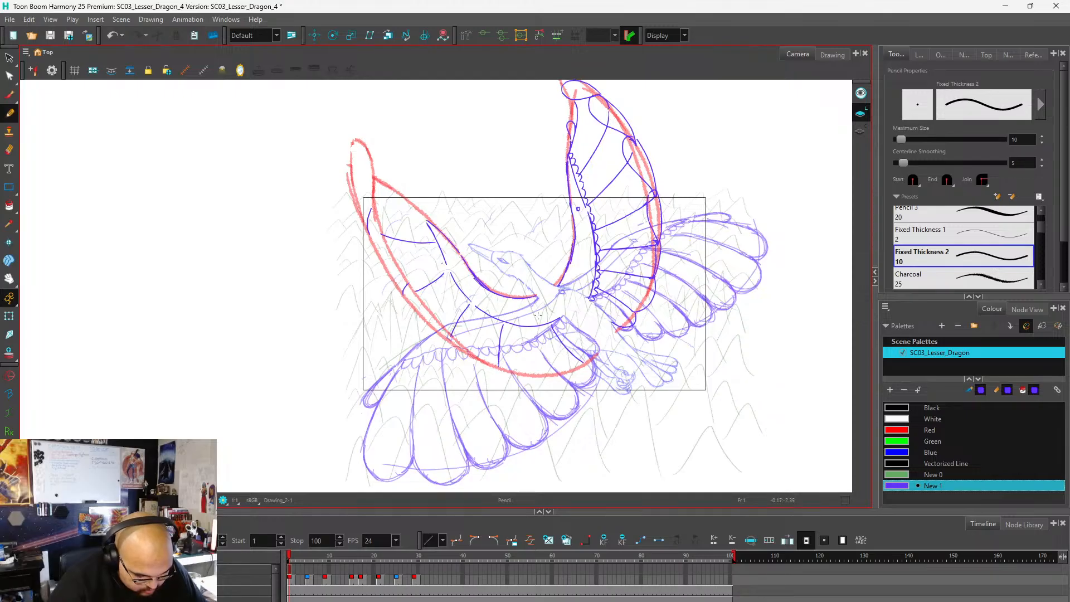
{"action": "left_click_drag", "start_coordinate": [531, 341], "coordinate": [538, 364]}
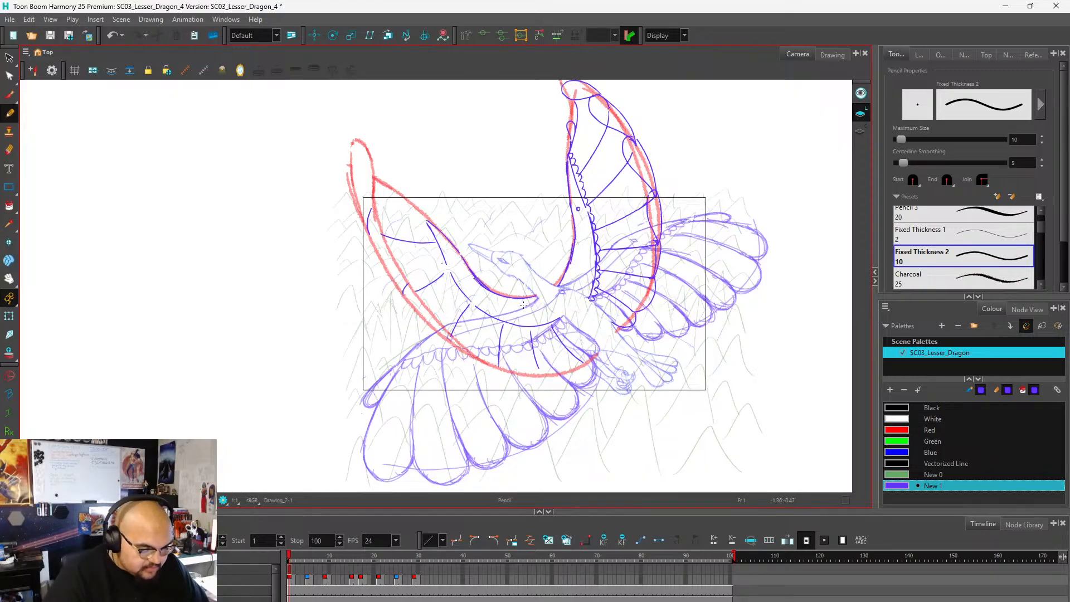
{"action": "scroll", "coordinate": [524, 305], "scroll_direction": "down", "scroll_amount": 2}
{"action": "scroll", "coordinate": [440, 254], "scroll_direction": "up", "scroll_amount": 4}
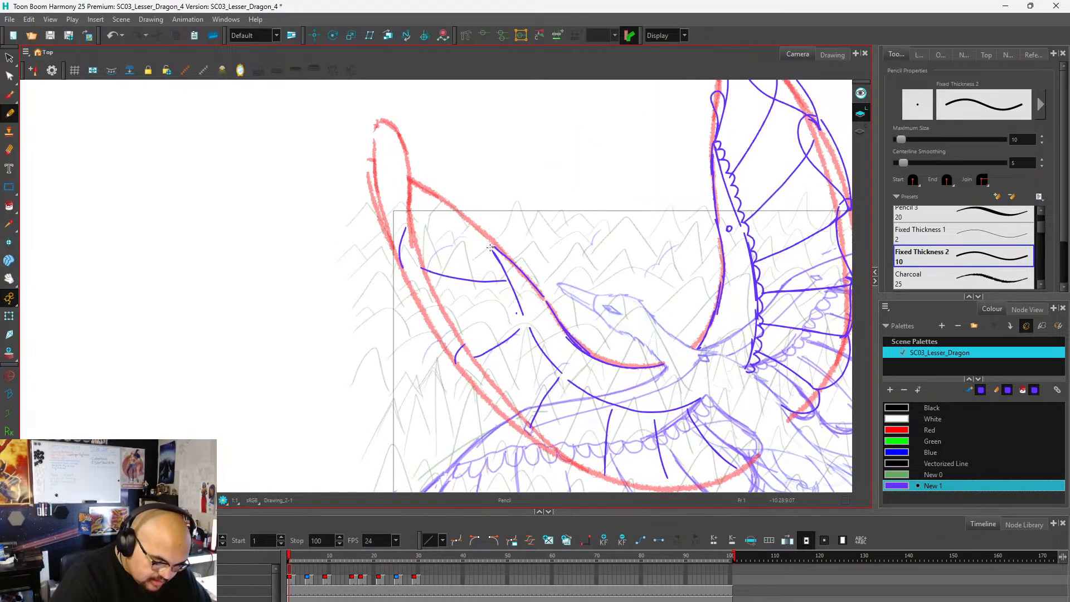
Draw the near wing's outermost feather, from the upper edge's outer end up to a rounded tip and down its outer side.
{"action": "left_click_drag", "start_coordinate": [491, 248], "coordinate": [412, 198]}
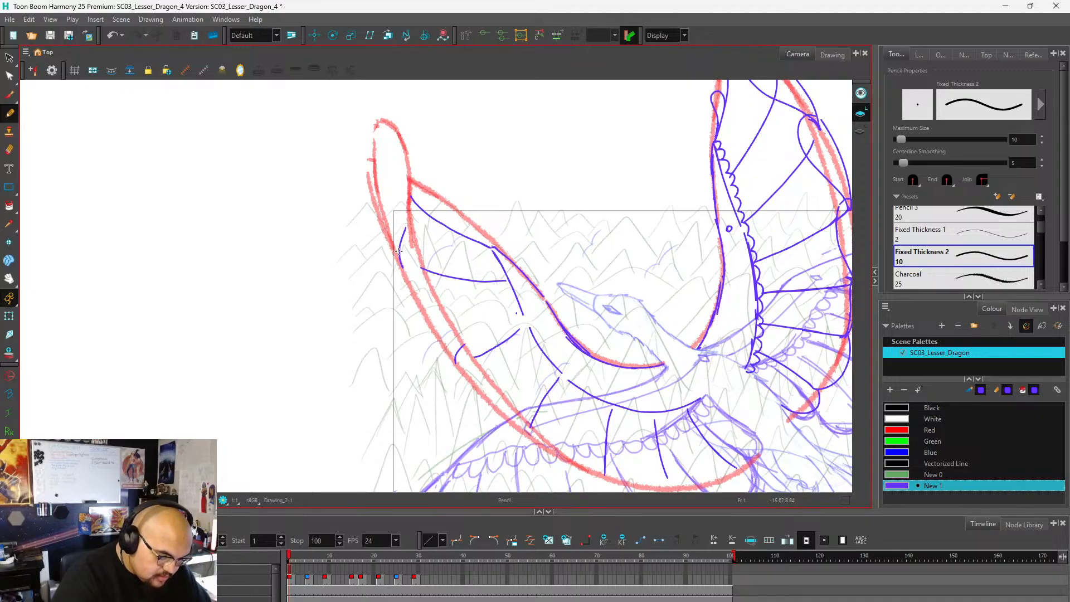
{"action": "left_click_drag", "start_coordinate": [398, 258], "coordinate": [377, 183]}
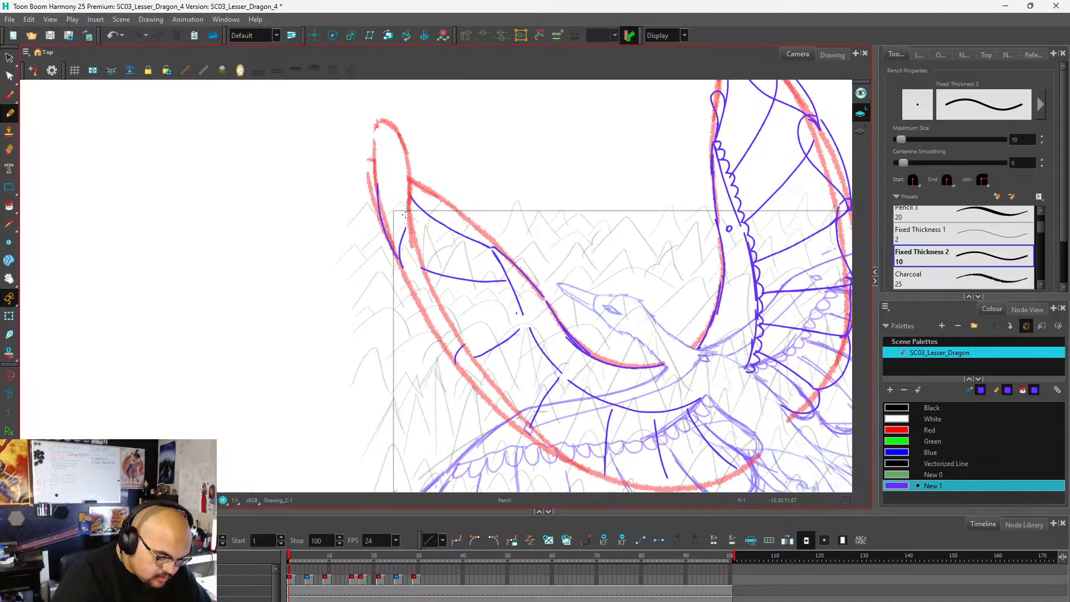
{"action": "mouse_move", "coordinate": [408, 221]}
{"action": "left_mouse_down"}
{"action": "mouse_move", "coordinate": [415, 188]}
{"action": "mouse_move", "coordinate": [401, 165]}
{"action": "mouse_move", "coordinate": [377, 193]}
{"action": "left_mouse_up"}
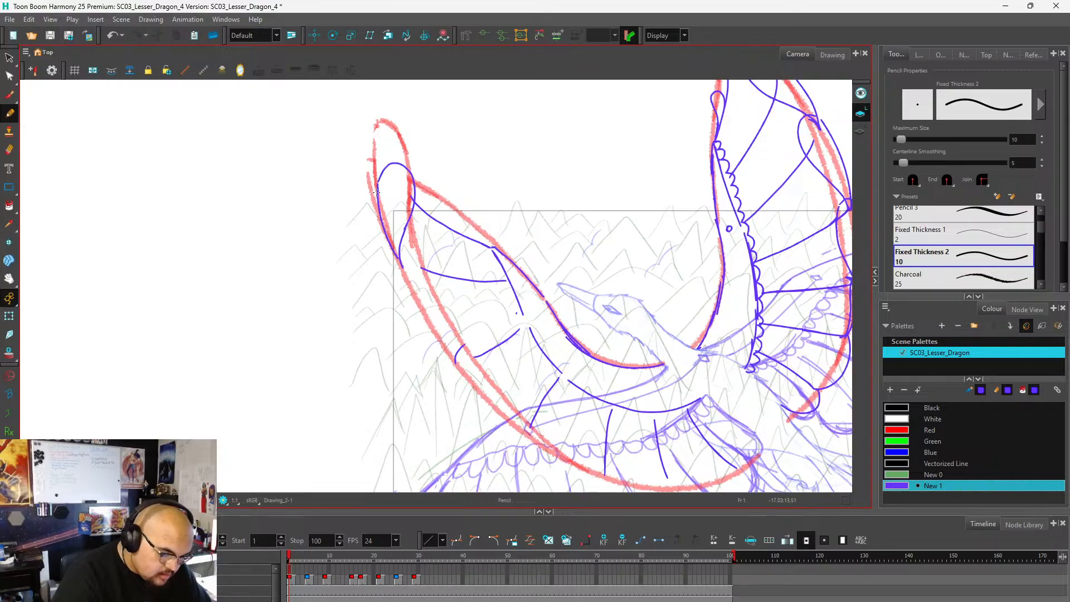
{"action": "scroll", "coordinate": [430, 157], "scroll_direction": "down", "scroll_amount": 3}
{"action": "scroll", "coordinate": [468, 194], "scroll_direction": "up", "scroll_amount": 5}
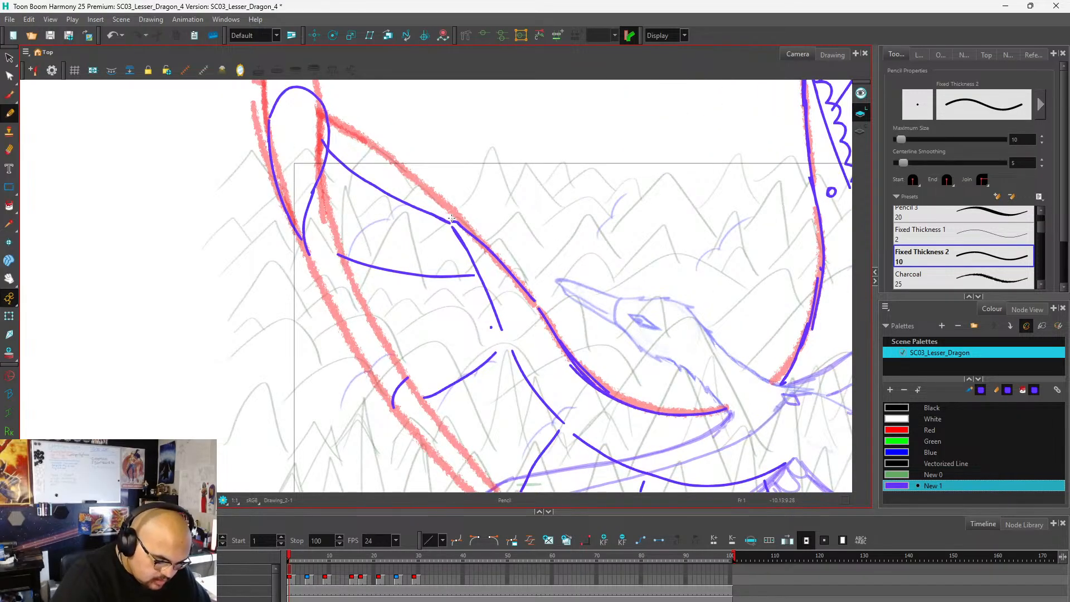
Draw a small looped feather at the outer end of the near wing's upper edge, redoing the first, wider attempt.
{"action": "mouse_move", "coordinate": [452, 219]}
{"action": "left_mouse_down"}
{"action": "mouse_move", "coordinate": [412, 164]}
{"action": "mouse_move", "coordinate": [398, 168]}
{"action": "mouse_move", "coordinate": [398, 193]}
{"action": "mouse_move", "coordinate": [452, 227]}
{"action": "left_mouse_up"}
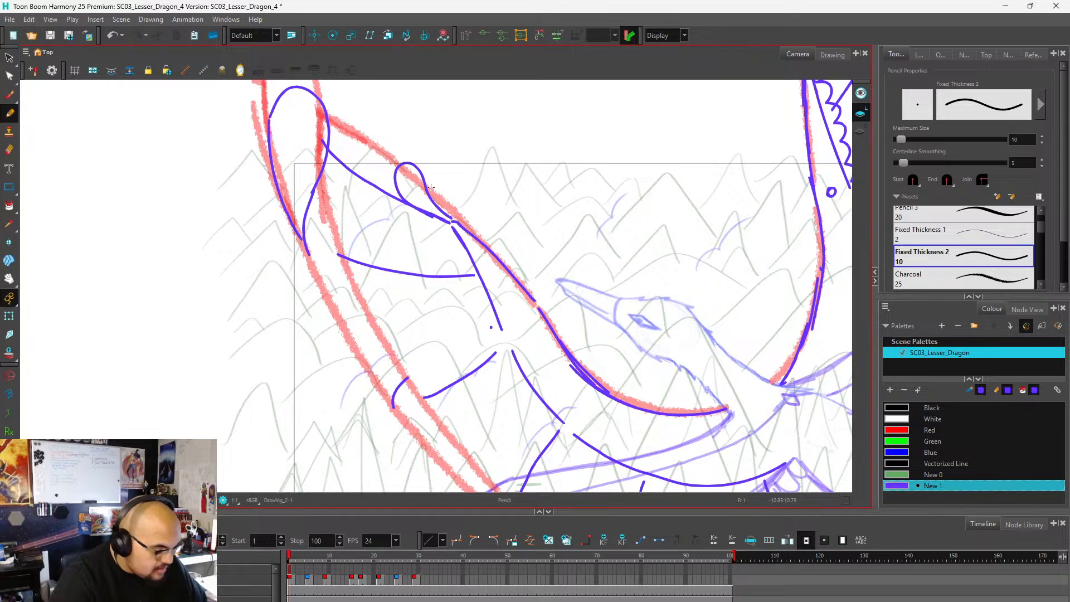
{"action": "key", "text": "ctrl+z"}
{"action": "mouse_move", "coordinate": [454, 223]}
{"action": "left_mouse_down"}
{"action": "mouse_move", "coordinate": [411, 166]}
{"action": "mouse_move", "coordinate": [396, 164]}
{"action": "mouse_move", "coordinate": [397, 183]}
{"action": "mouse_move", "coordinate": [449, 223]}
{"action": "left_mouse_up"}
{"action": "scroll", "coordinate": [461, 144], "scroll_direction": "down", "scroll_amount": 2}
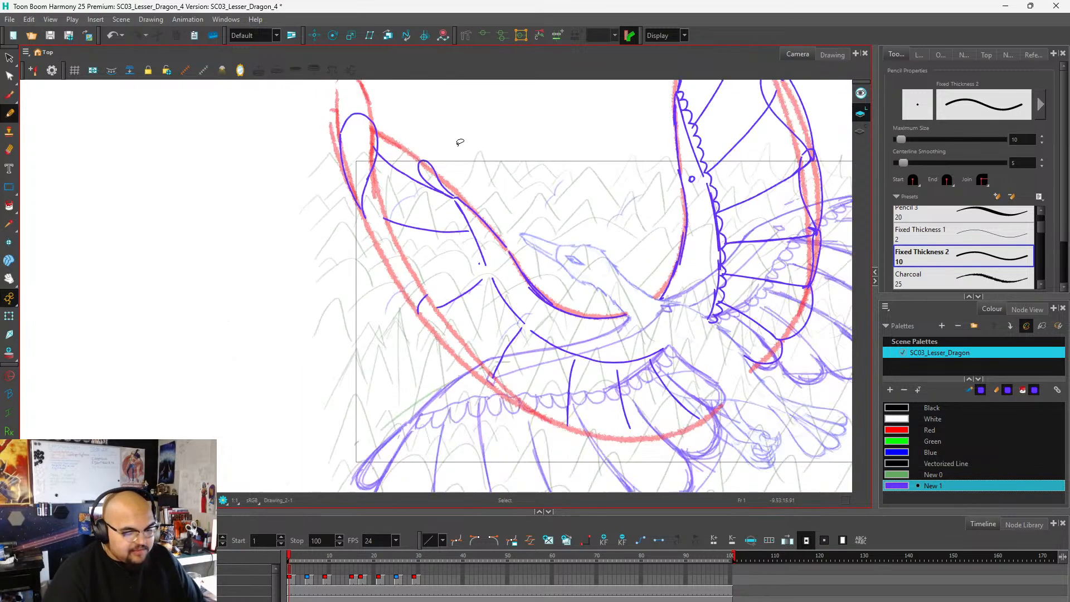
{"action": "scroll", "coordinate": [460, 143], "scroll_direction": "down", "scroll_amount": 5}
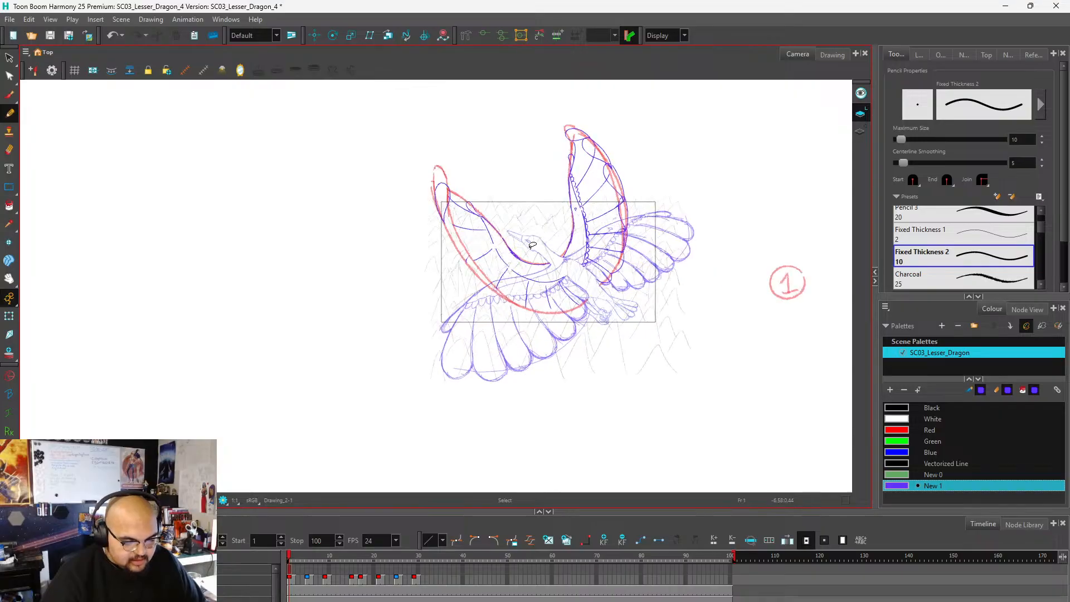
{"action": "scroll", "coordinate": [506, 262], "scroll_direction": "up", "scroll_amount": 3}
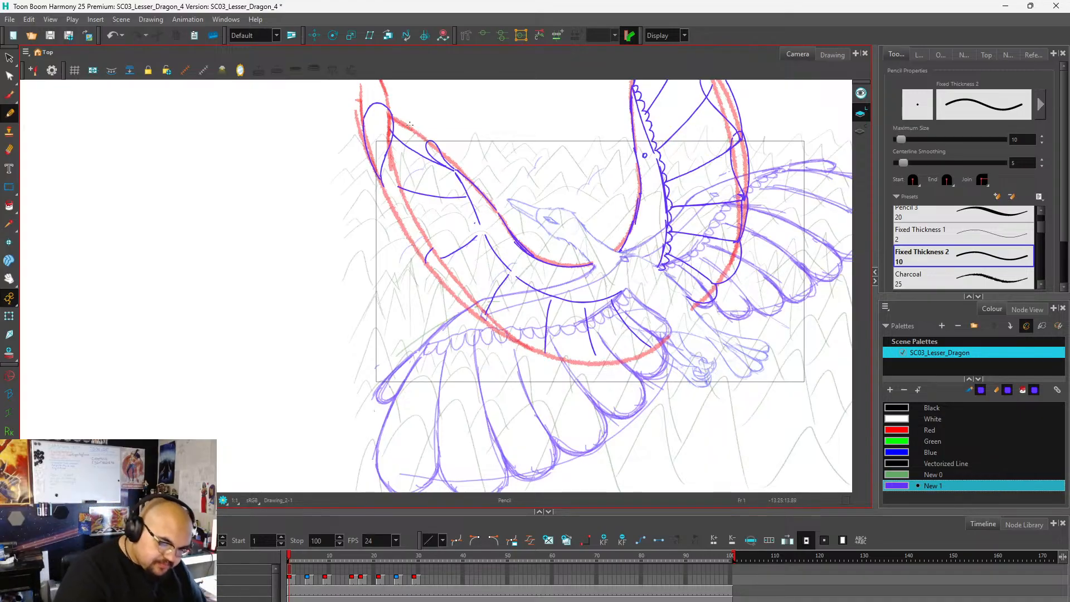
Draw two long curved feathers below the near wing's tip feather, closing their outer sides along the red edge.
{"action": "mouse_move", "coordinate": [379, 177]}
{"action": "left_mouse_down"}
{"action": "mouse_move", "coordinate": [415, 167]}
{"action": "mouse_move", "coordinate": [432, 195]}
{"action": "mouse_move", "coordinate": [431, 261]}
{"action": "left_mouse_up"}
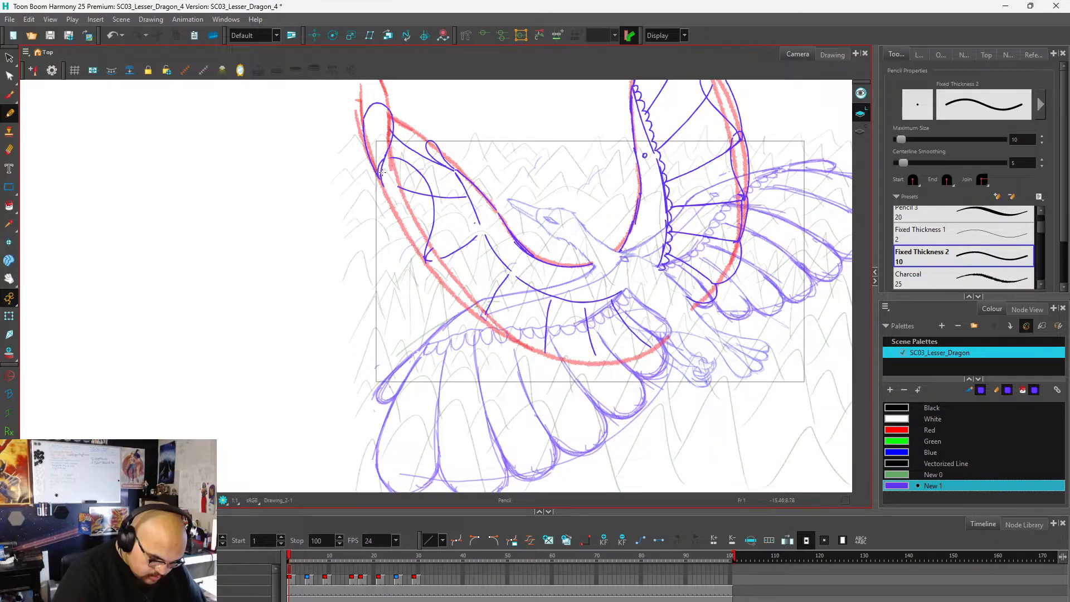
{"action": "left_click_drag", "start_coordinate": [379, 176], "coordinate": [426, 267]}
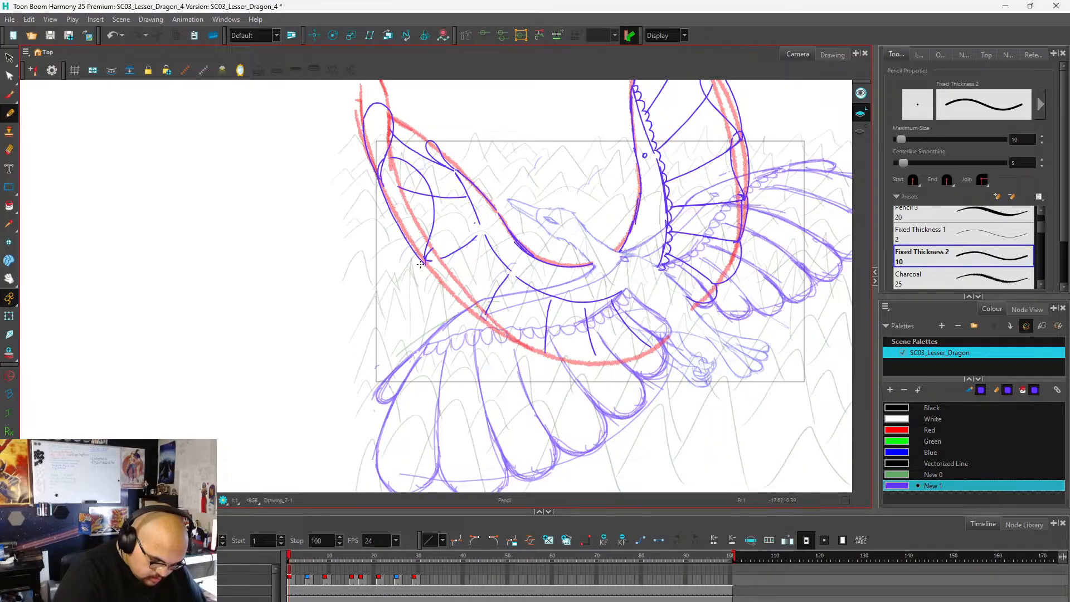
{"action": "key", "text": "ctrl+z"}
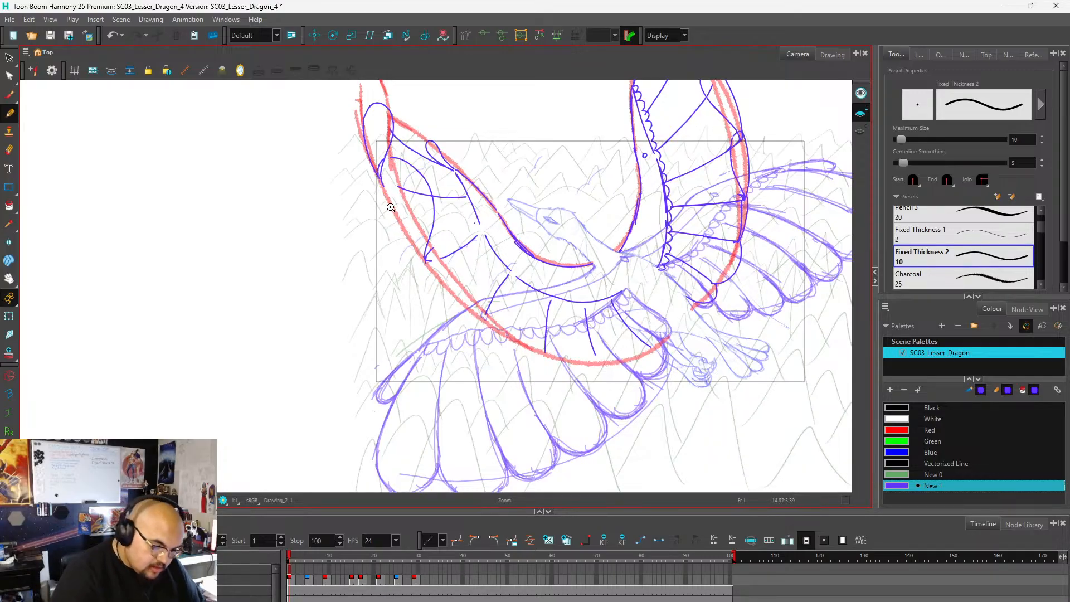
{"action": "left_click_drag", "start_coordinate": [381, 190], "coordinate": [429, 263]}
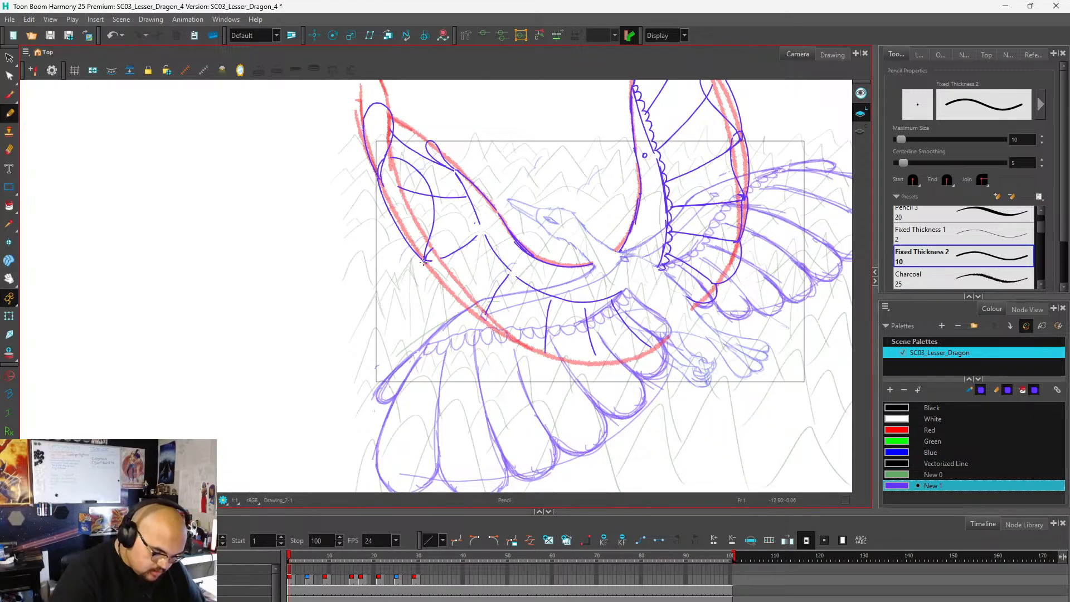
{"action": "mouse_move", "coordinate": [423, 262]}
{"action": "left_mouse_down"}
{"action": "mouse_move", "coordinate": [454, 259]}
{"action": "mouse_move", "coordinate": [480, 316]}
{"action": "left_mouse_up"}
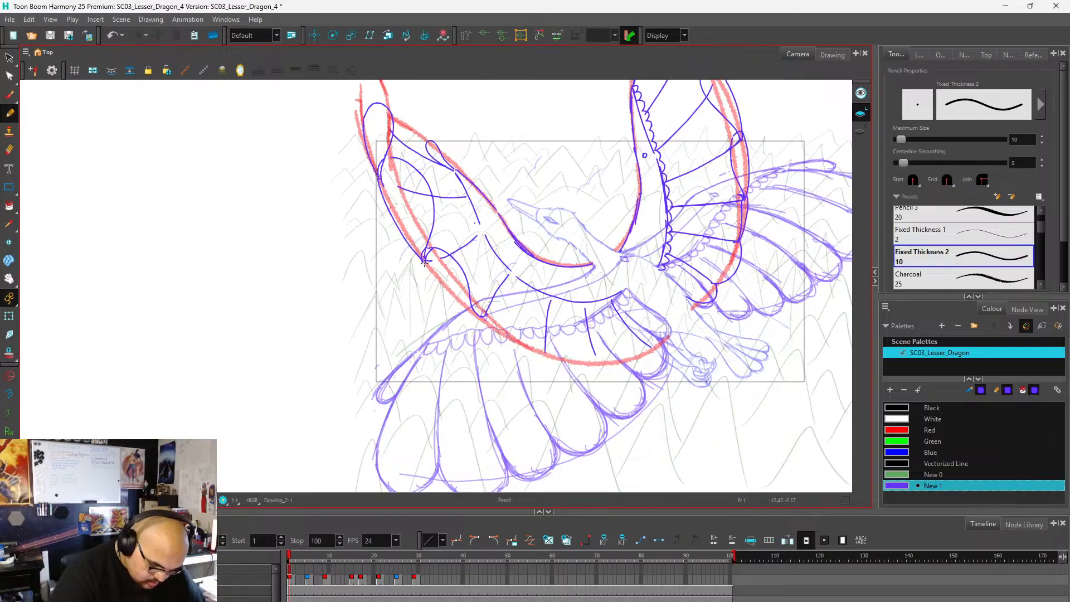
{"action": "left_click_drag", "start_coordinate": [423, 260], "coordinate": [469, 309]}
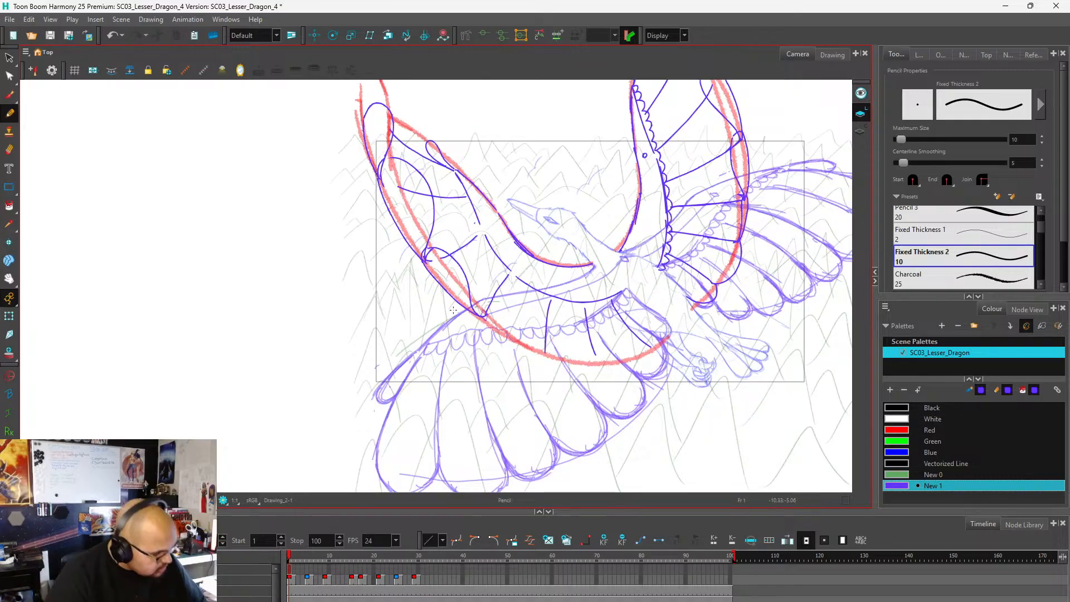
Continue the near wing's outer edge along the red line to the next lower feather divider with two overlapping strokes.
{"action": "key", "text": "1"}
{"action": "key", "text": "2"}
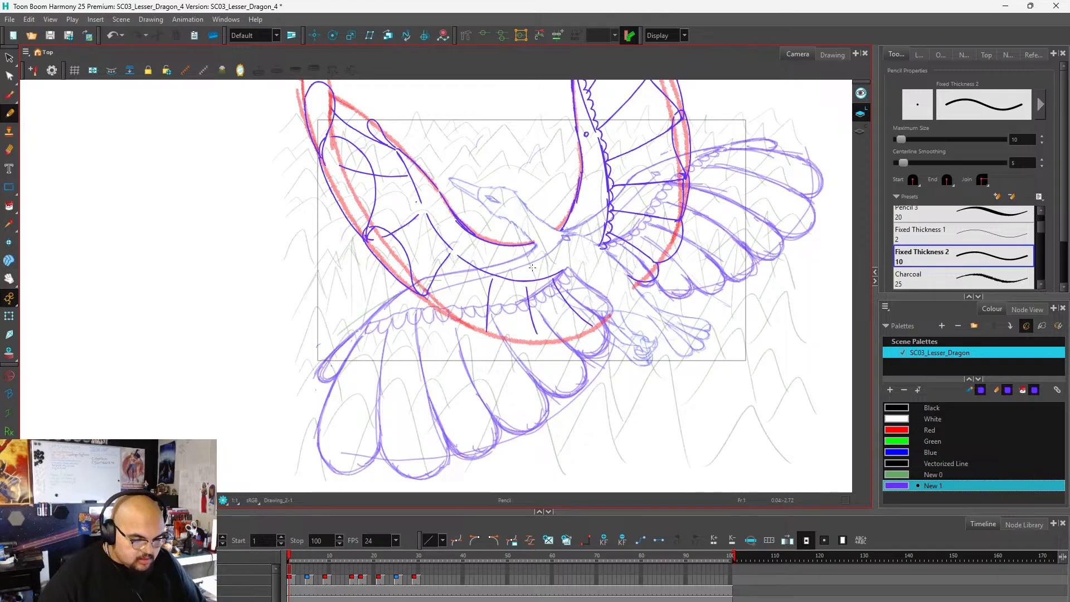
{"action": "key", "text": "1"}
{"action": "key", "text": "1"}
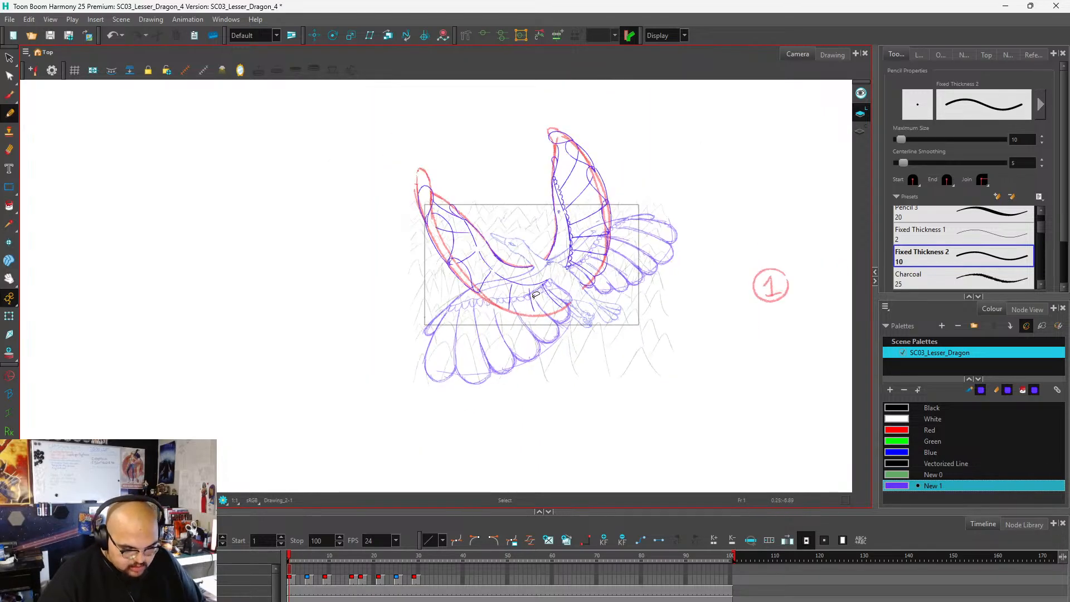
{"action": "scroll", "coordinate": [535, 297], "scroll_direction": "up", "scroll_amount": 2}
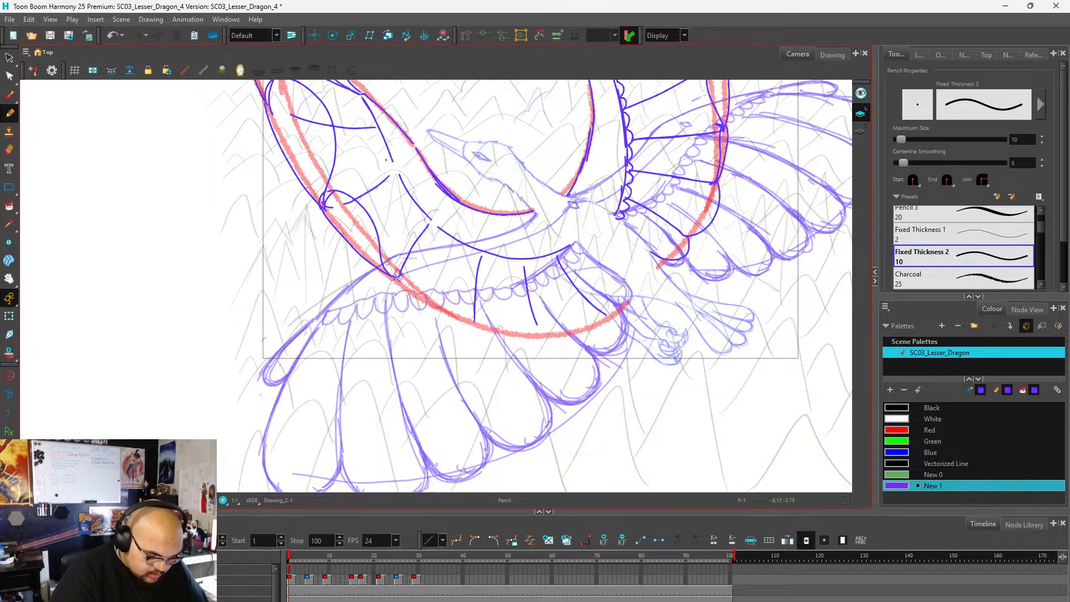
{"action": "key", "text": "ctrl+z"}
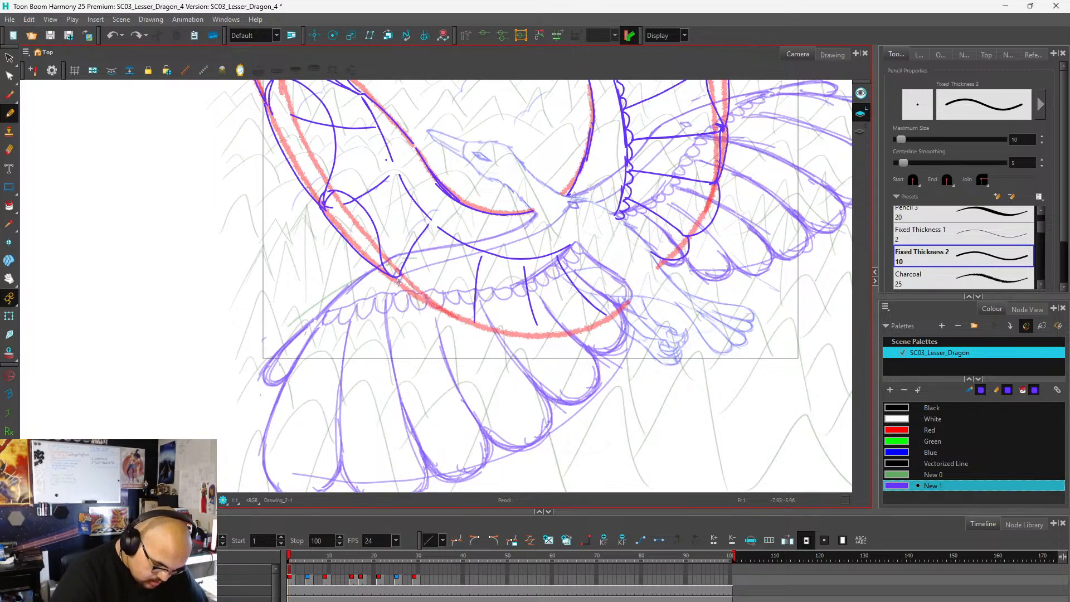
{"action": "left_click_drag", "start_coordinate": [399, 282], "coordinate": [466, 322]}
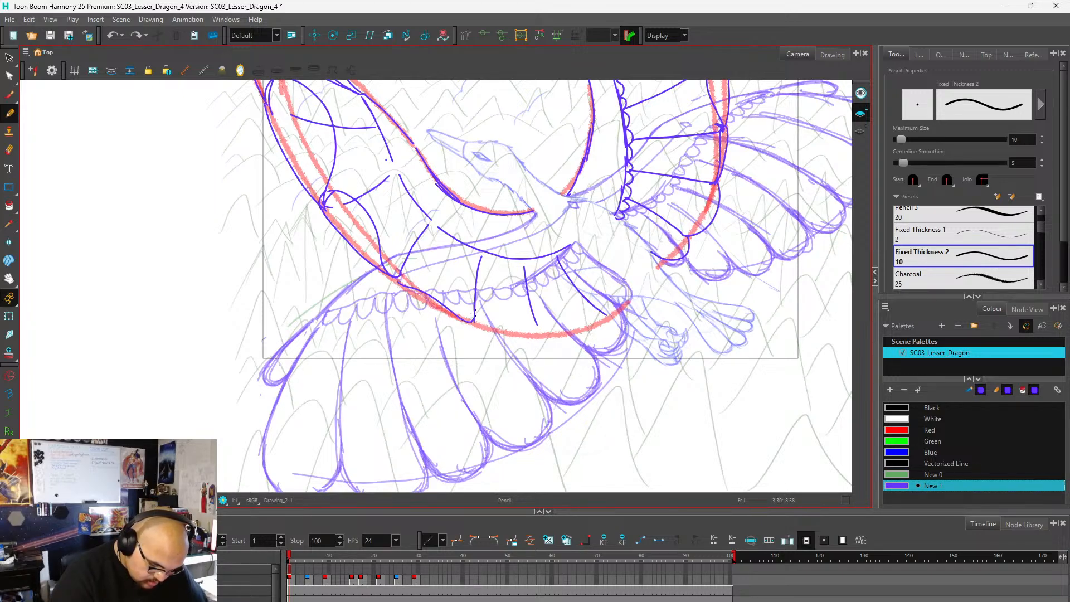
{"action": "mouse_move", "coordinate": [401, 286]}
{"action": "left_mouse_down"}
{"action": "mouse_move", "coordinate": [398, 275]}
{"action": "mouse_move", "coordinate": [410, 295]}
{"action": "mouse_move", "coordinate": [465, 323]}
{"action": "left_mouse_up"}
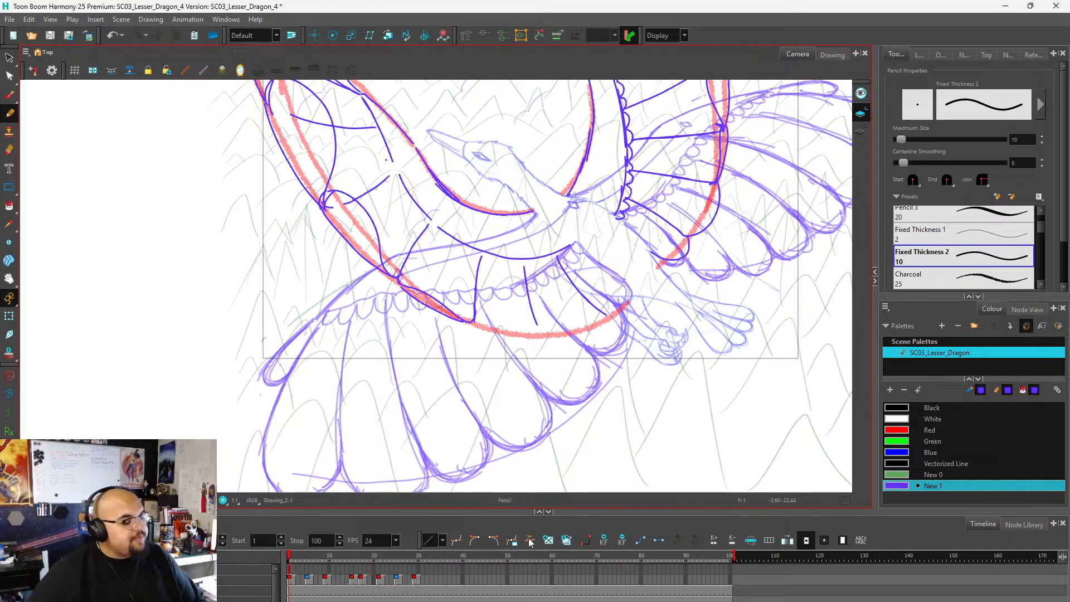
{"action": "scroll", "coordinate": [499, 269], "scroll_direction": "down", "scroll_amount": 2}
{"action": "scroll", "coordinate": [532, 305], "scroll_direction": "up", "scroll_amount": 3}
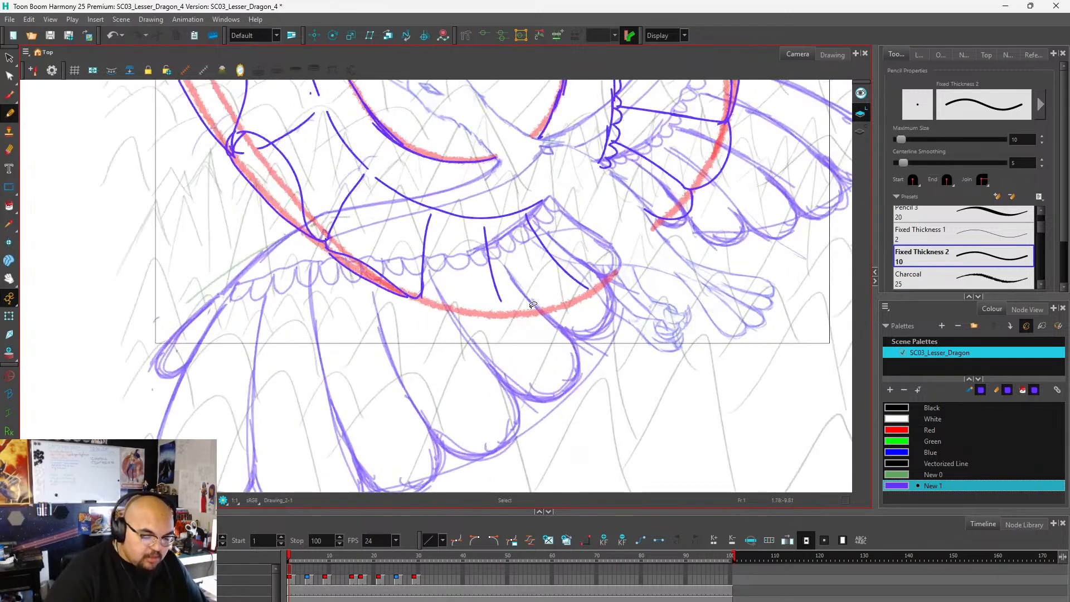
{"action": "scroll", "coordinate": [532, 305], "scroll_direction": "up", "scroll_amount": 1}
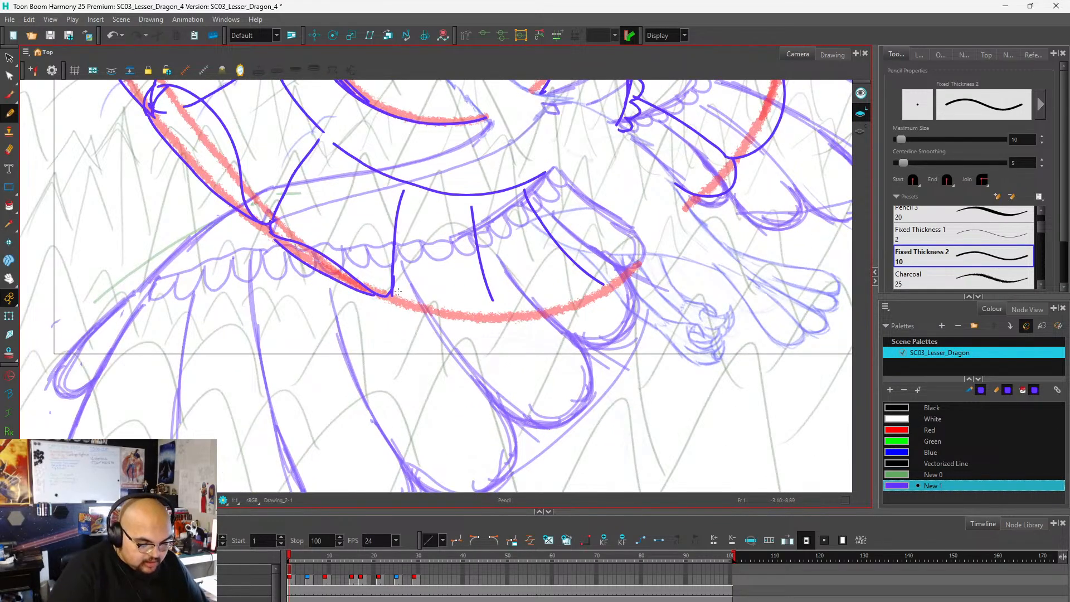
Draw rounded feather tips between the near wing's lower dividers and close the last feather up to the body.
{"action": "mouse_move", "coordinate": [391, 293]}
{"action": "left_mouse_down"}
{"action": "mouse_move", "coordinate": [413, 316]}
{"action": "mouse_move", "coordinate": [450, 323]}
{"action": "mouse_move", "coordinate": [485, 314]}
{"action": "mouse_move", "coordinate": [539, 321]}
{"action": "mouse_move", "coordinate": [574, 310]}
{"action": "mouse_move", "coordinate": [598, 283]}
{"action": "left_mouse_up"}
{"action": "key", "text": "ctrl+z"}
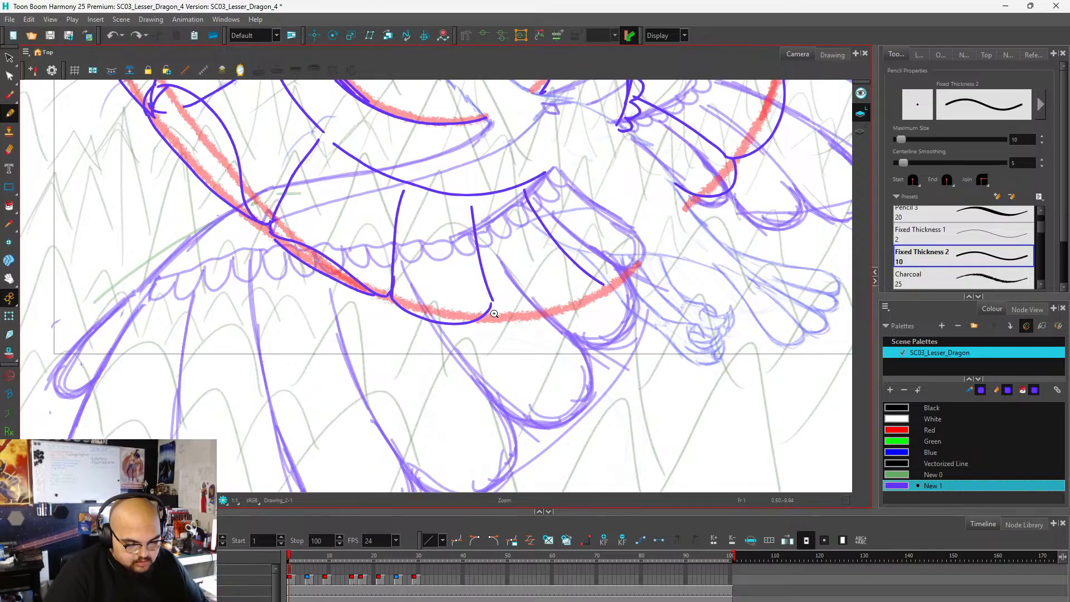
{"action": "key", "text": "ctrl+z"}
{"action": "mouse_move", "coordinate": [491, 305]}
{"action": "left_mouse_down"}
{"action": "mouse_move", "coordinate": [486, 319]}
{"action": "mouse_move", "coordinate": [530, 328]}
{"action": "mouse_move", "coordinate": [580, 314]}
{"action": "mouse_move", "coordinate": [599, 286]}
{"action": "mouse_move", "coordinate": [591, 273]}
{"action": "mouse_move", "coordinate": [643, 270]}
{"action": "mouse_move", "coordinate": [641, 235]}
{"action": "mouse_move", "coordinate": [557, 174]}
{"action": "left_mouse_up"}
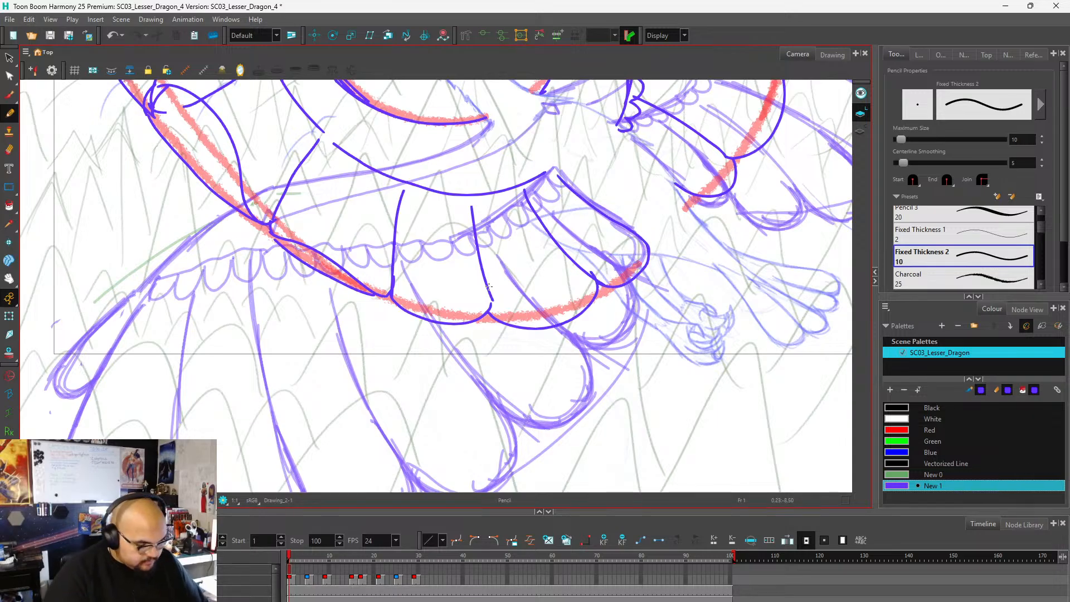
{"action": "scroll", "coordinate": [523, 297], "scroll_direction": "down", "scroll_amount": 5}
{"action": "scroll", "coordinate": [406, 176], "scroll_direction": "up", "scroll_amount": 4}
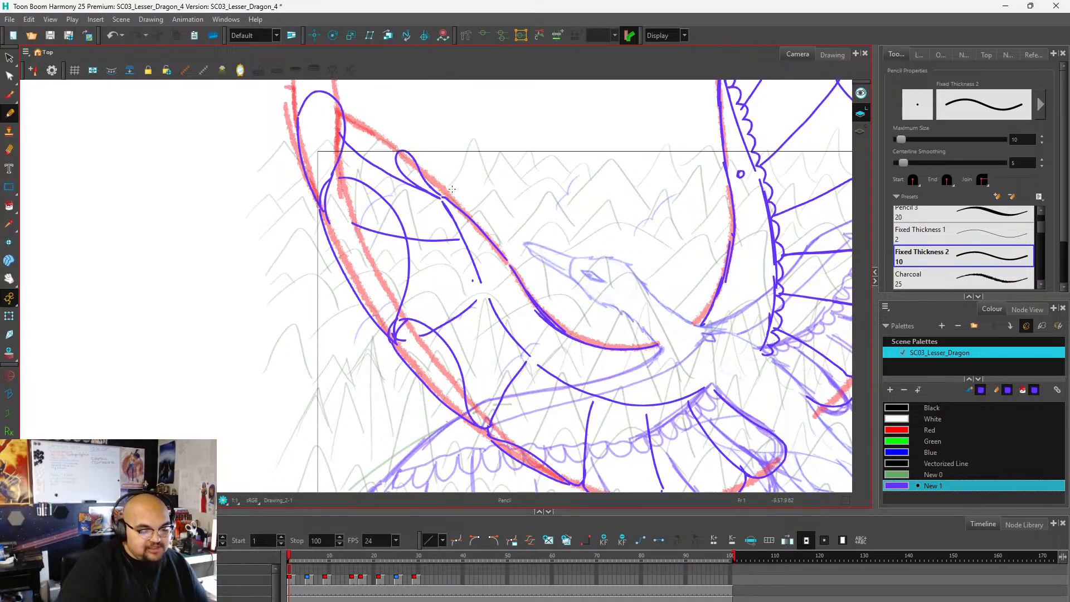
Draw a row of small scalloped feathers along the near wing's arm line, from its outer end to the body.
{"action": "mouse_move", "coordinate": [440, 198]}
{"action": "left_mouse_down"}
{"action": "mouse_move", "coordinate": [462, 241]}
{"action": "mouse_move", "coordinate": [467, 281]}
{"action": "mouse_move", "coordinate": [536, 378]}
{"action": "mouse_move", "coordinate": [650, 418]}
{"action": "mouse_move", "coordinate": [711, 386]}
{"action": "left_mouse_up"}
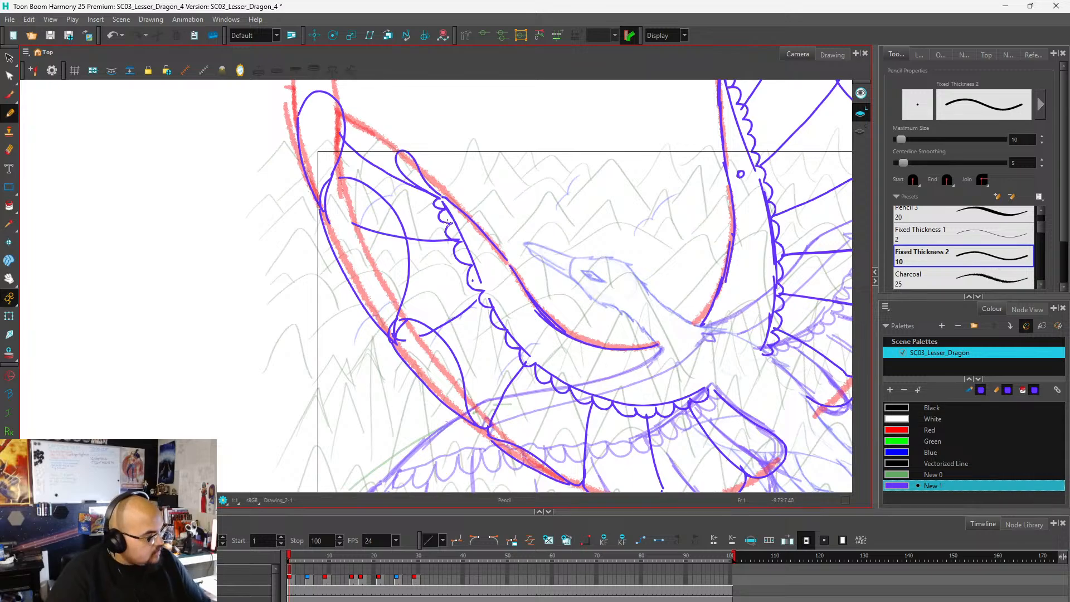
{"action": "scroll", "coordinate": [428, 202], "scroll_direction": "down", "scroll_amount": 2}
{"action": "scroll", "coordinate": [503, 208], "scroll_direction": "down", "scroll_amount": 3}
{"action": "scroll", "coordinate": [558, 238], "scroll_direction": "up", "scroll_amount": 2}
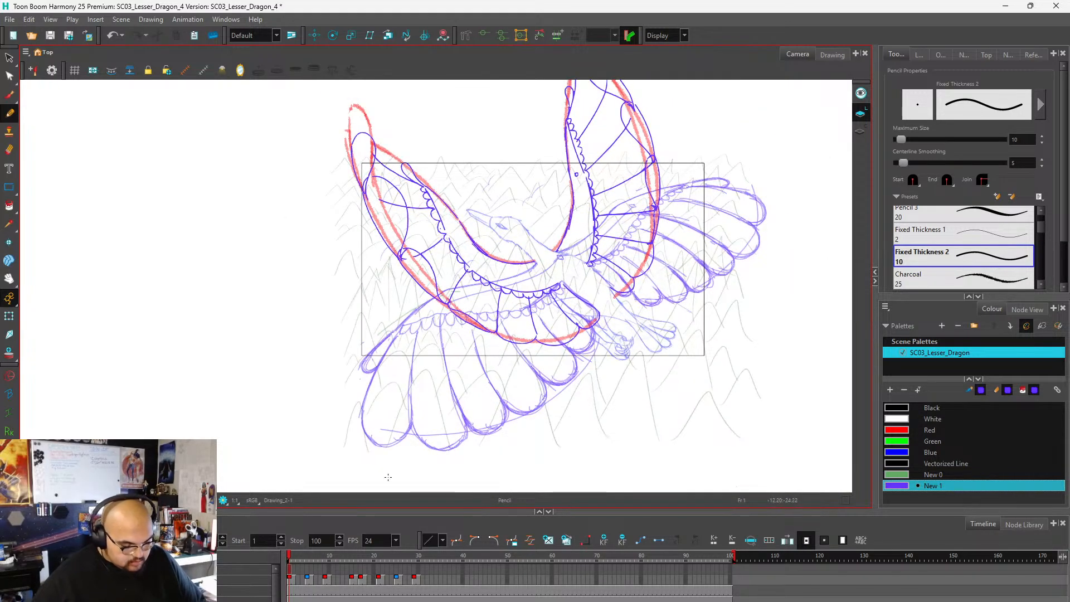
Extend the purple wing drawing's exposure to frame 2 and check the wings with the red shapes temporarily hidden.
{"action": "left_click", "coordinate": [292, 576]}
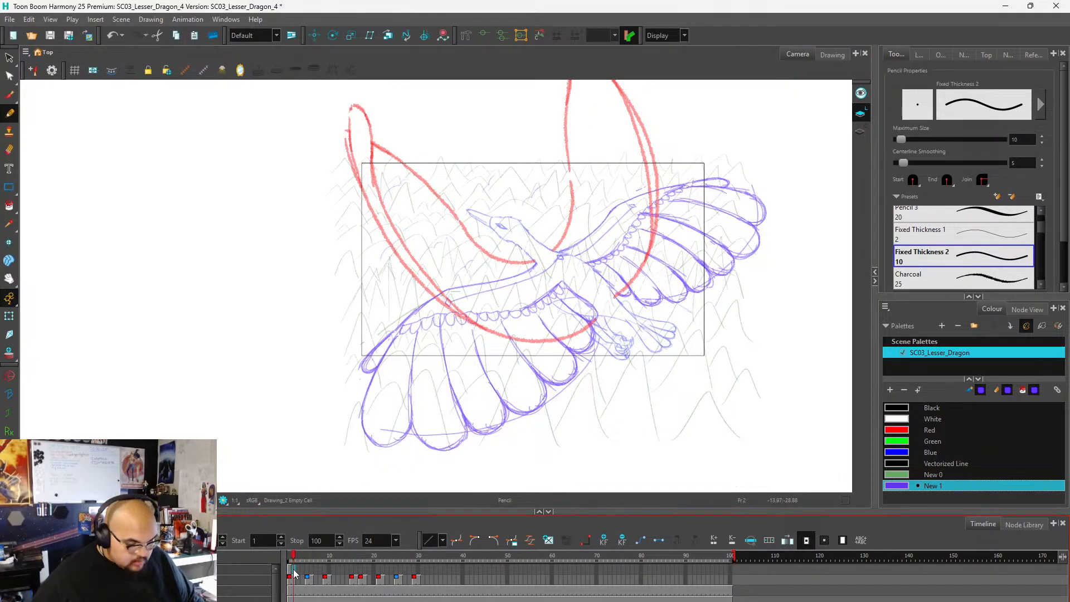
{"action": "key", "text": "F5"}
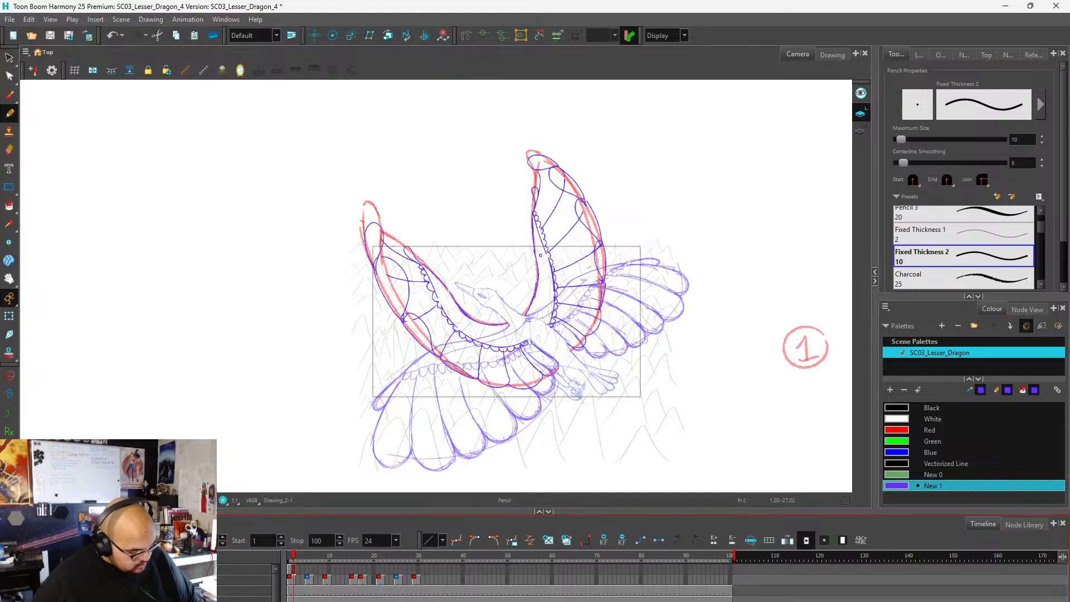
{"action": "key", "text": "alt+o"}
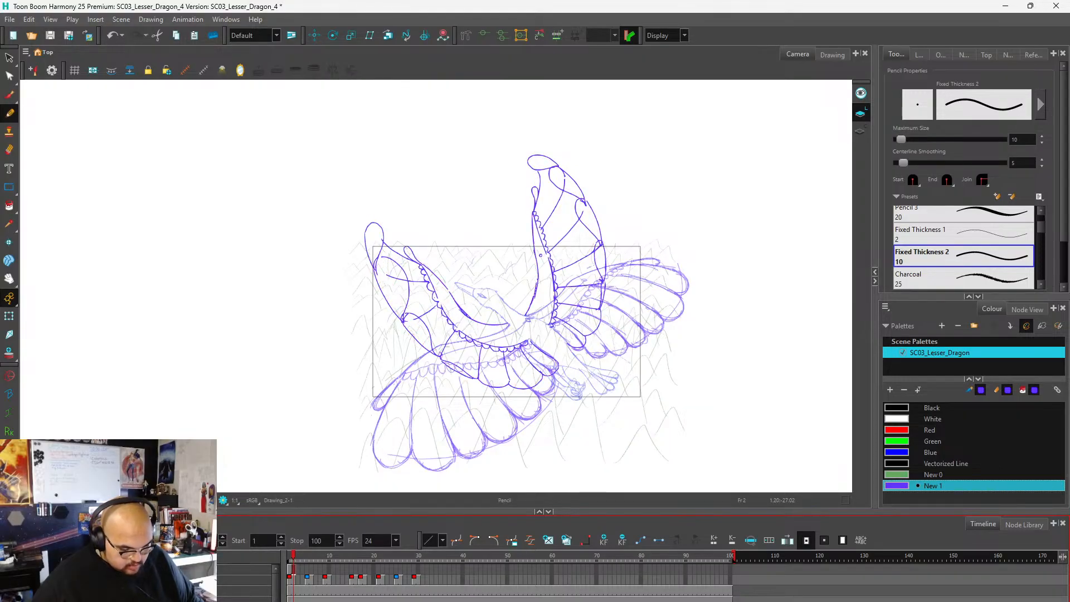
{"action": "key", "text": "alt+o"}
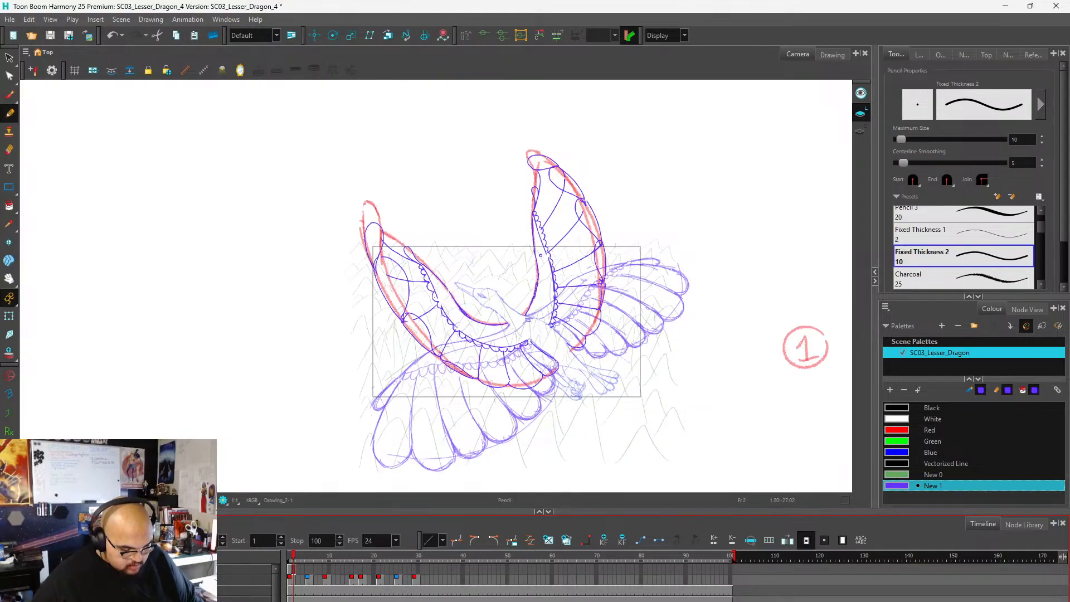
Go to frame 9 and examine how the spread near wing lines up with the red shape.
{"action": "left_click", "coordinate": [290, 574]}
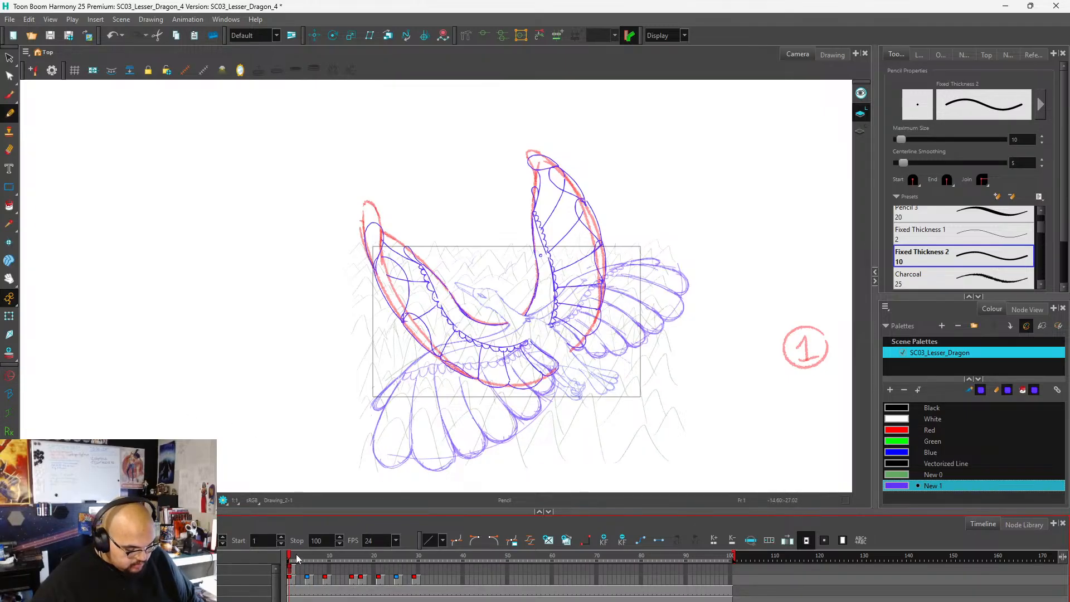
{"action": "left_click_drag", "start_coordinate": [290, 559], "coordinate": [326, 559]}
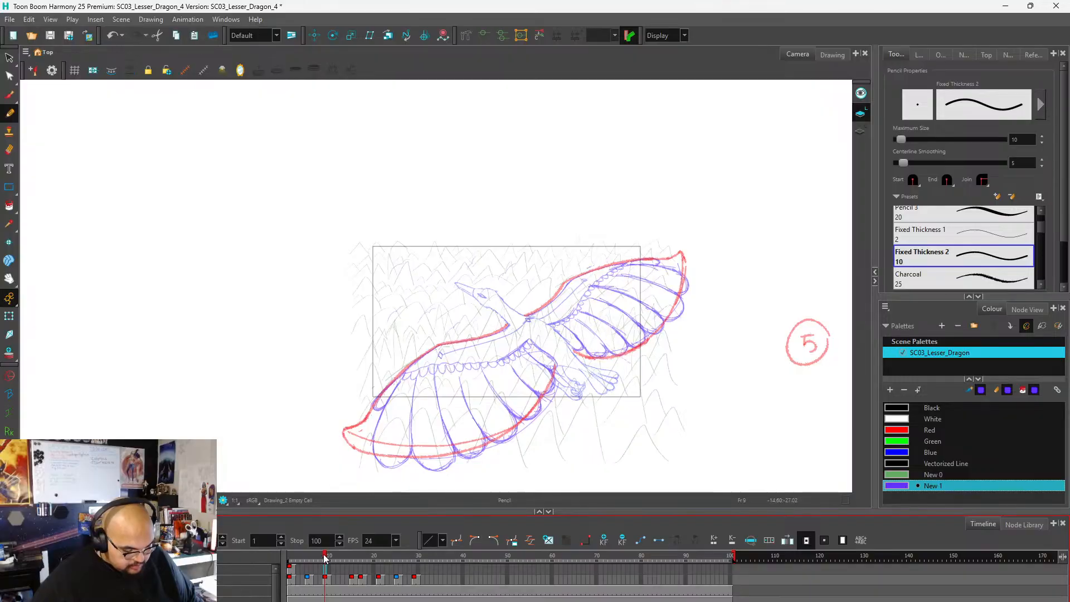
{"action": "scroll", "coordinate": [499, 286], "scroll_direction": "down", "scroll_amount": 2}
{"action": "scroll", "coordinate": [466, 362], "scroll_direction": "up", "scroll_amount": 2}
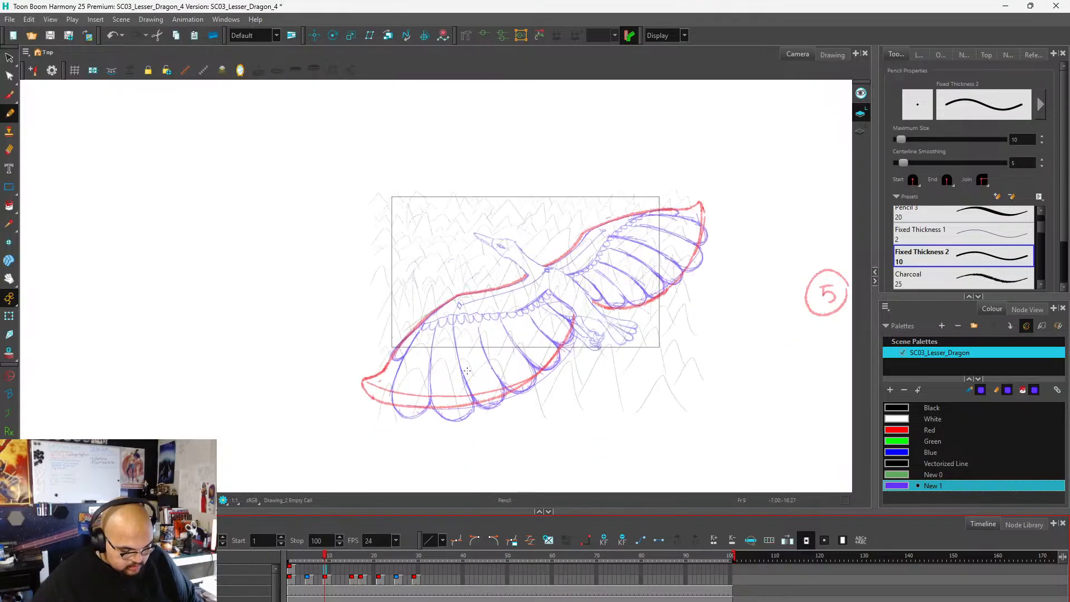
{"action": "scroll", "coordinate": [465, 359], "scroll_direction": "down", "scroll_amount": 2}
{"action": "scroll", "coordinate": [502, 335], "scroll_direction": "up", "scroll_amount": 4}
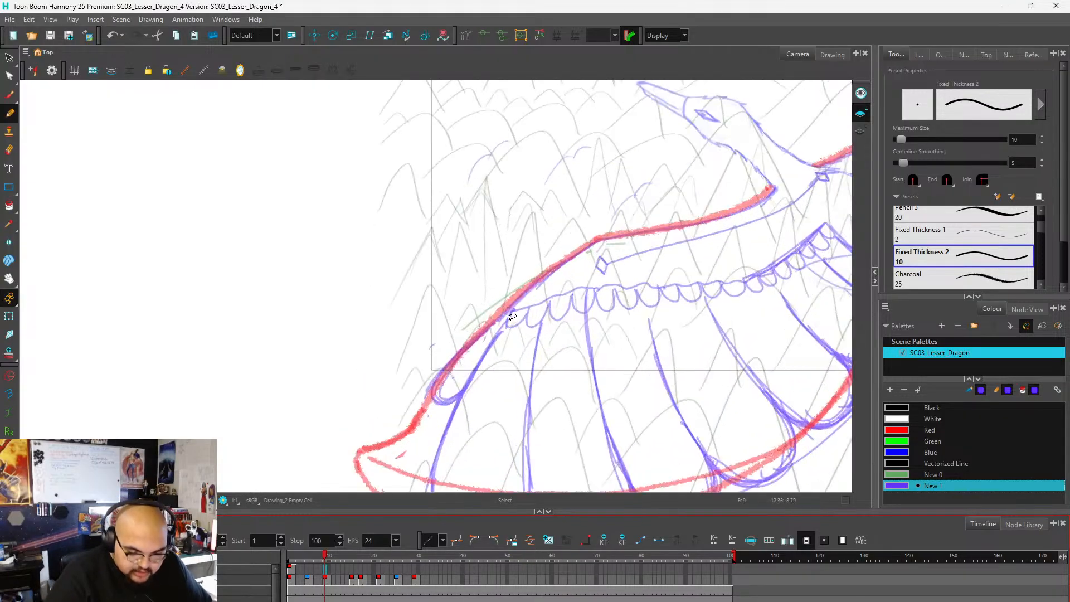
{"action": "scroll", "coordinate": [501, 335], "scroll_direction": "down", "scroll_amount": 2}
{"action": "scroll", "coordinate": [501, 335], "scroll_direction": "up", "scroll_amount": 2}
{"action": "scroll", "coordinate": [502, 335], "scroll_direction": "down", "scroll_amount": 2}
{"action": "scroll", "coordinate": [733, 246], "scroll_direction": "up", "scroll_amount": 3}
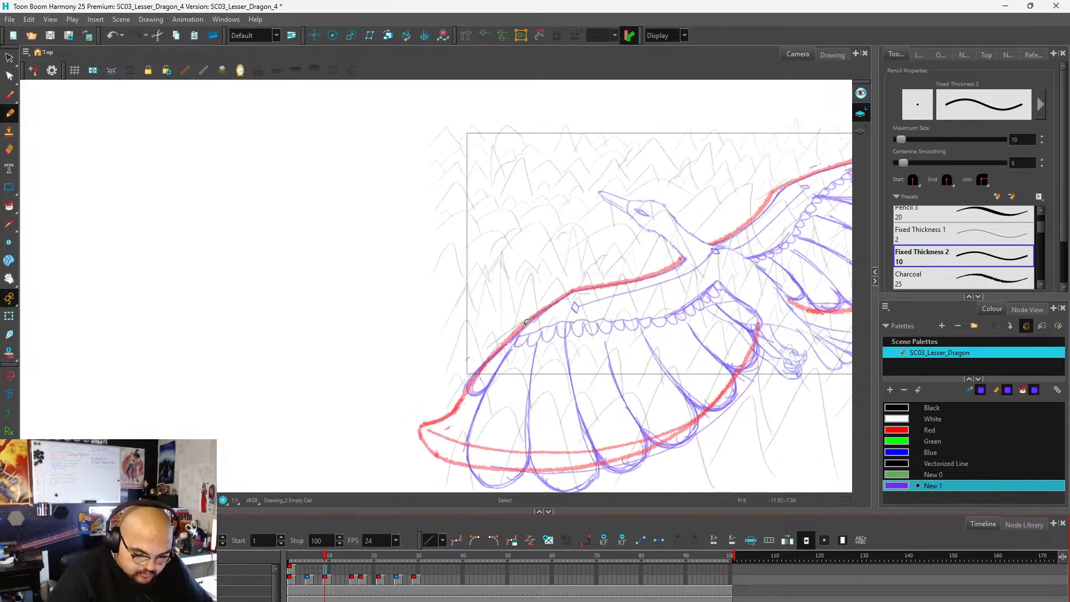
Draw the near wing's leading edge along the red shape in frame 9, plus the arm's lower edge from the body outward.
{"action": "mouse_move", "coordinate": [774, 221]}
{"action": "left_mouse_down"}
{"action": "mouse_move", "coordinate": [723, 248]}
{"action": "mouse_move", "coordinate": [587, 275]}
{"action": "mouse_move", "coordinate": [605, 270]}
{"action": "mouse_move", "coordinate": [509, 339]}
{"action": "mouse_move", "coordinate": [531, 315]}
{"action": "mouse_move", "coordinate": [504, 343]}
{"action": "left_mouse_up"}
{"action": "scroll", "coordinate": [616, 268], "scroll_direction": "down", "scroll_amount": 3}
{"action": "scroll", "coordinate": [640, 316], "scroll_direction": "up", "scroll_amount": 3}
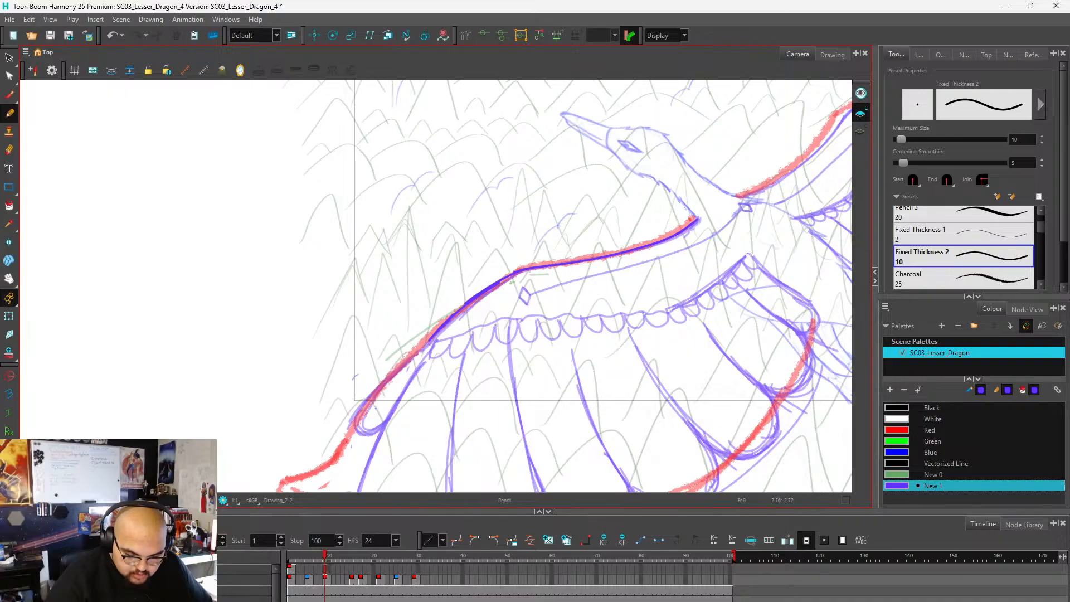
{"action": "mouse_move", "coordinate": [749, 256]}
{"action": "left_mouse_down"}
{"action": "mouse_move", "coordinate": [652, 311]}
{"action": "mouse_move", "coordinate": [492, 321]}
{"action": "mouse_move", "coordinate": [433, 340]}
{"action": "left_mouse_up"}
{"action": "scroll", "coordinate": [719, 251], "scroll_direction": "down", "scroll_amount": 3}
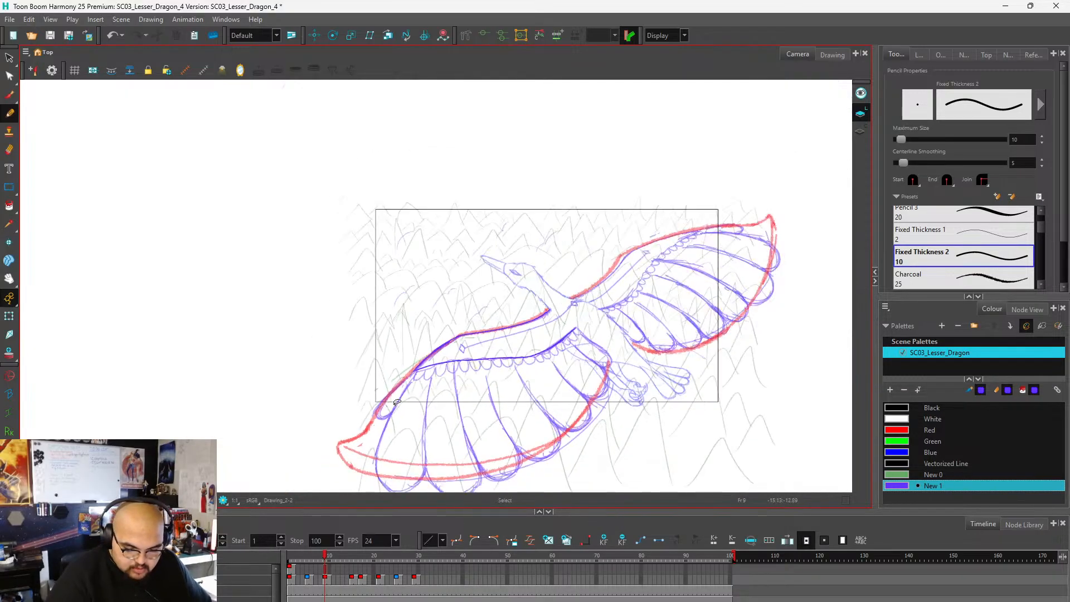
Draw the upper and lower arm edges of the far wing from the body out to where they meet.
{"action": "scroll", "coordinate": [581, 333], "scroll_direction": "up", "scroll_amount": 3}
{"action": "mouse_move", "coordinate": [415, 368]}
{"action": "left_mouse_down"}
{"action": "mouse_move", "coordinate": [486, 321]}
{"action": "mouse_move", "coordinate": [514, 286]}
{"action": "left_mouse_up"}
{"action": "key", "text": "ctrl+z"}
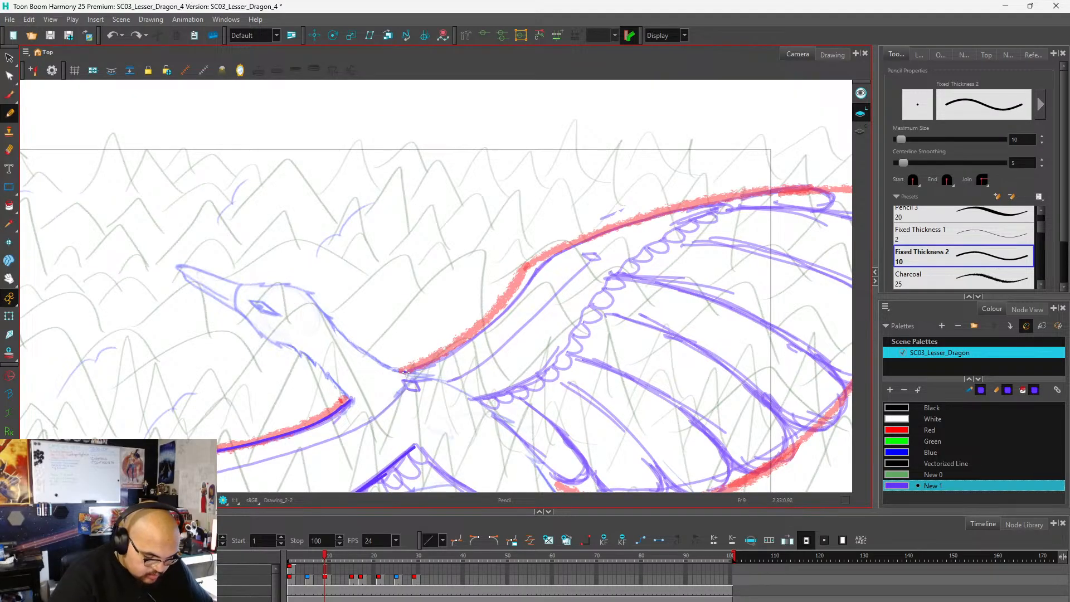
{"action": "mouse_move", "coordinate": [406, 372]}
{"action": "left_mouse_down"}
{"action": "mouse_move", "coordinate": [457, 355]}
{"action": "mouse_move", "coordinate": [540, 262]}
{"action": "mouse_move", "coordinate": [599, 230]}
{"action": "mouse_move", "coordinate": [728, 204]}
{"action": "mouse_move", "coordinate": [662, 236]}
{"action": "mouse_move", "coordinate": [591, 301]}
{"action": "mouse_move", "coordinate": [566, 342]}
{"action": "mouse_move", "coordinate": [510, 385]}
{"action": "mouse_move", "coordinate": [480, 390]}
{"action": "left_mouse_up"}
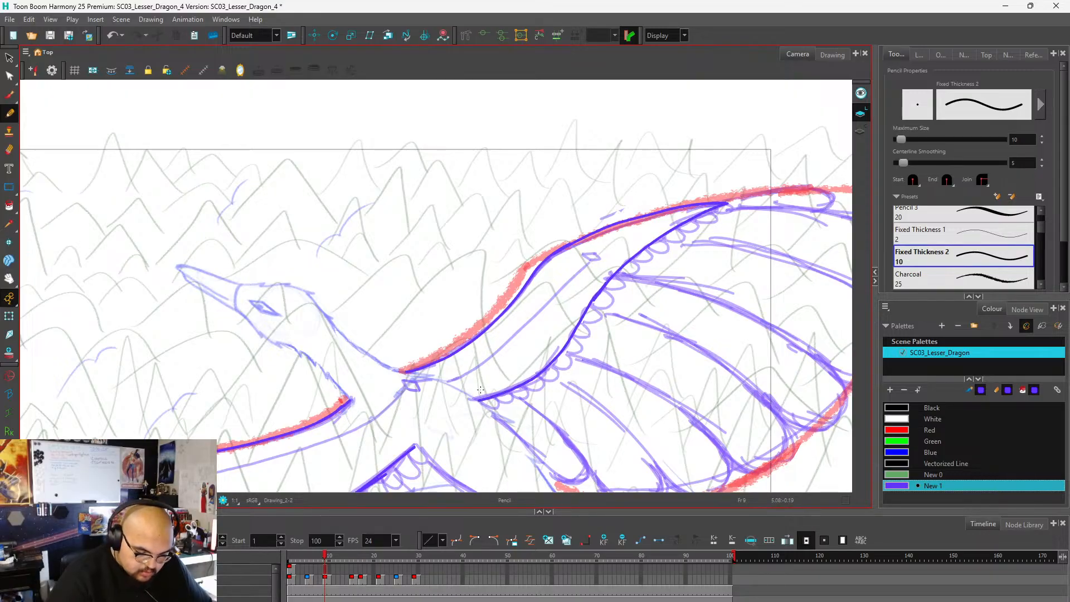
Draw the near wing's outermost feather, running its edge down to the red band and closing it with a folded-over tip.
{"action": "scroll", "coordinate": [651, 219], "scroll_direction": "down", "scroll_amount": 5}
{"action": "scroll", "coordinate": [563, 295], "scroll_direction": "up", "scroll_amount": 5}
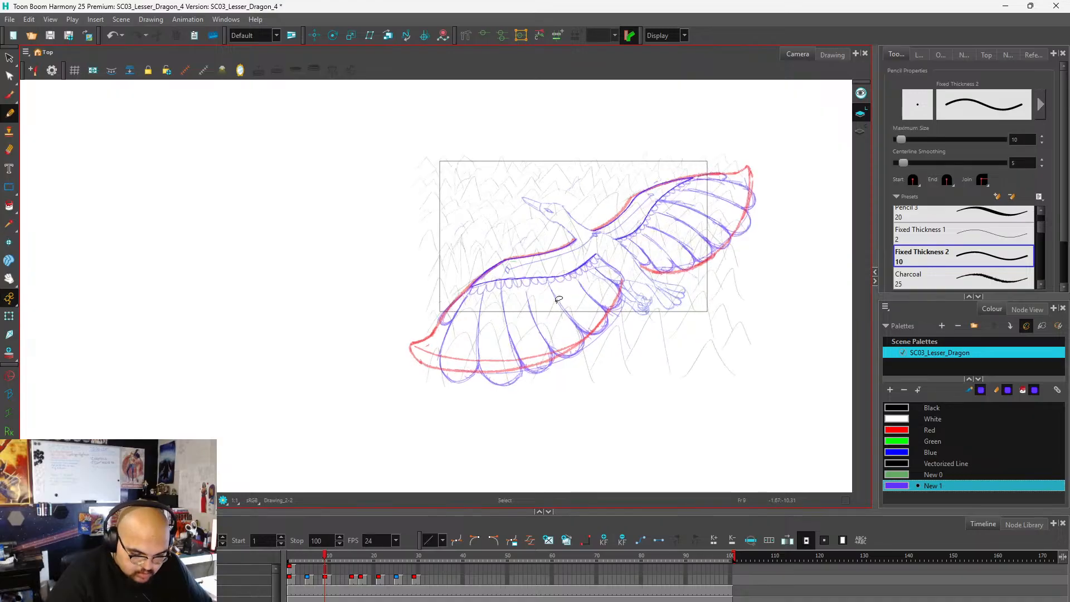
{"action": "scroll", "coordinate": [564, 294], "scroll_direction": "down", "scroll_amount": 5}
{"action": "scroll", "coordinate": [445, 349], "scroll_direction": "up", "scroll_amount": 6}
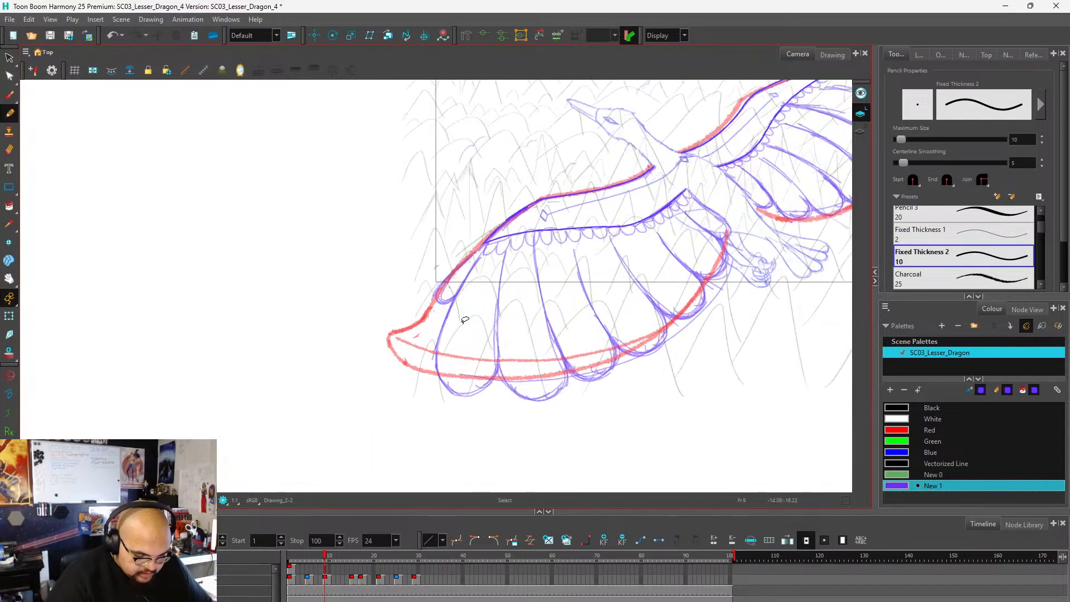
{"action": "left_click_drag", "start_coordinate": [488, 228], "coordinate": [415, 362]}
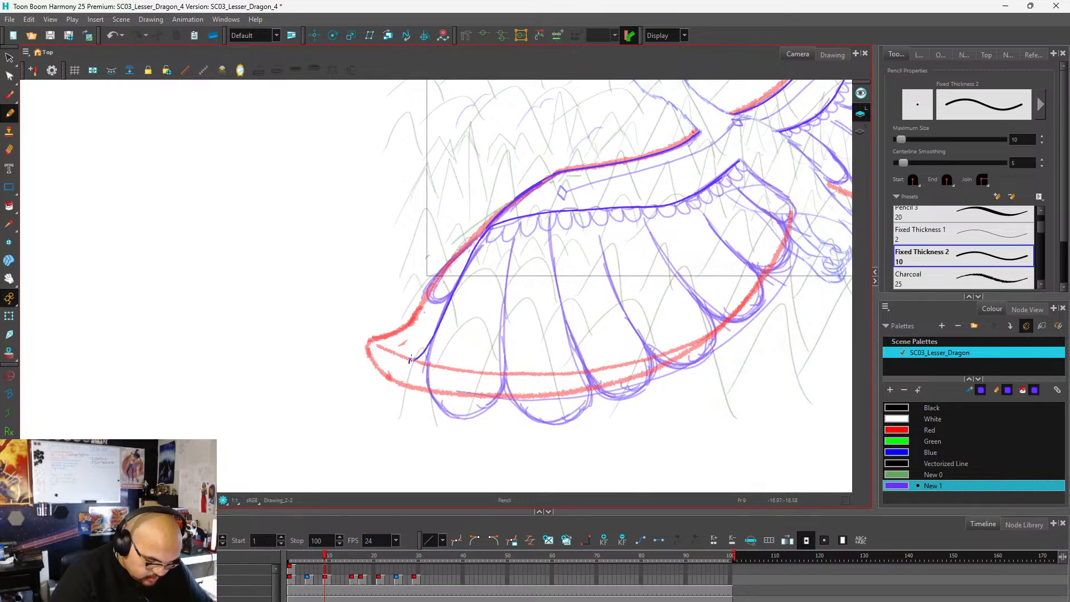
{"action": "mouse_move", "coordinate": [427, 352]}
{"action": "left_mouse_down"}
{"action": "mouse_move", "coordinate": [491, 384]}
{"action": "mouse_move", "coordinate": [502, 350]}
{"action": "left_mouse_up"}
{"action": "key", "text": "ctrl+z"}
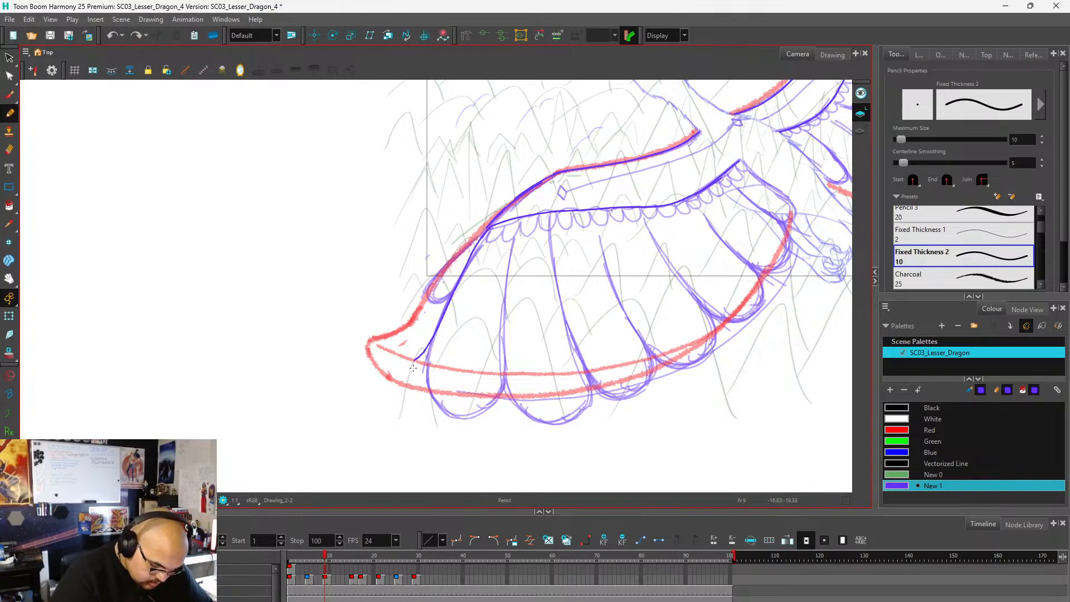
{"action": "mouse_move", "coordinate": [412, 367]}
{"action": "left_mouse_down"}
{"action": "mouse_move", "coordinate": [427, 350]}
{"action": "mouse_move", "coordinate": [484, 373]}
{"action": "mouse_move", "coordinate": [503, 364]}
{"action": "left_mouse_up"}
{"action": "mouse_move", "coordinate": [413, 363]}
{"action": "left_mouse_down"}
{"action": "mouse_move", "coordinate": [438, 383]}
{"action": "mouse_move", "coordinate": [499, 374]}
{"action": "left_mouse_up"}
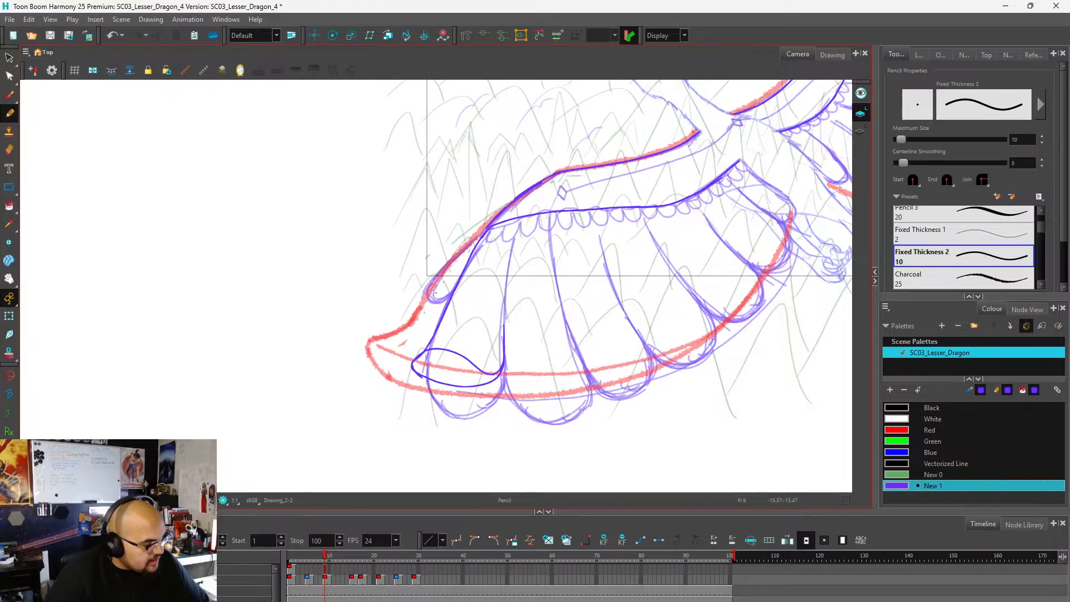
Draw the near wing's second feather beside the outermost one, with its two divider lines and a folded tip.
{"action": "scroll", "coordinate": [419, 277], "scroll_direction": "down", "scroll_amount": 2}
{"action": "scroll", "coordinate": [572, 315], "scroll_direction": "up", "scroll_amount": 3}
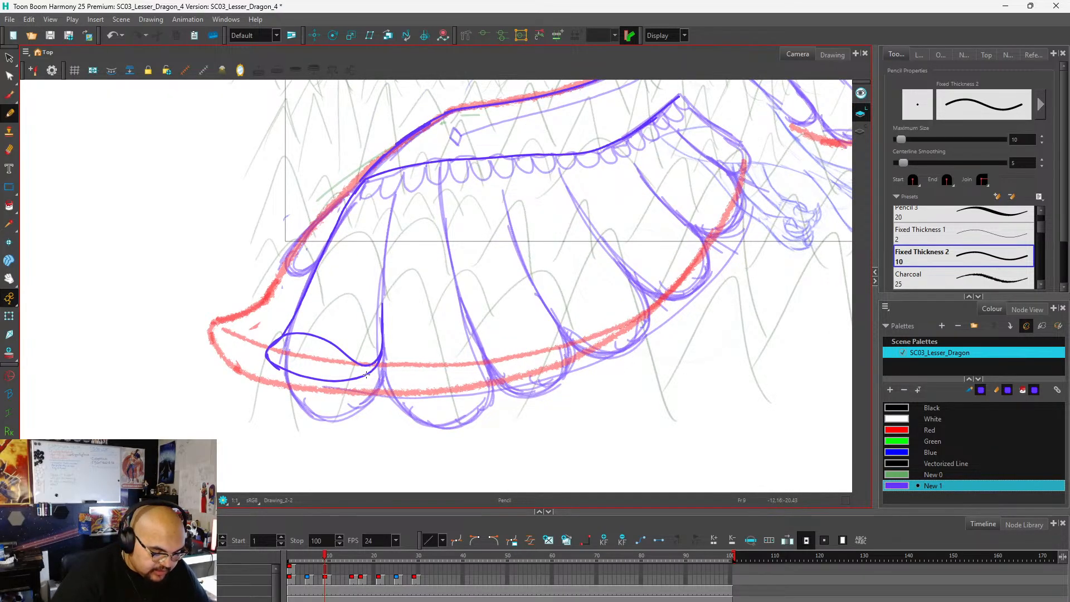
{"action": "mouse_move", "coordinate": [366, 374]}
{"action": "left_mouse_down"}
{"action": "mouse_move", "coordinate": [383, 341]}
{"action": "mouse_move", "coordinate": [432, 334]}
{"action": "left_mouse_up"}
{"action": "key", "text": "ctrl+z"}
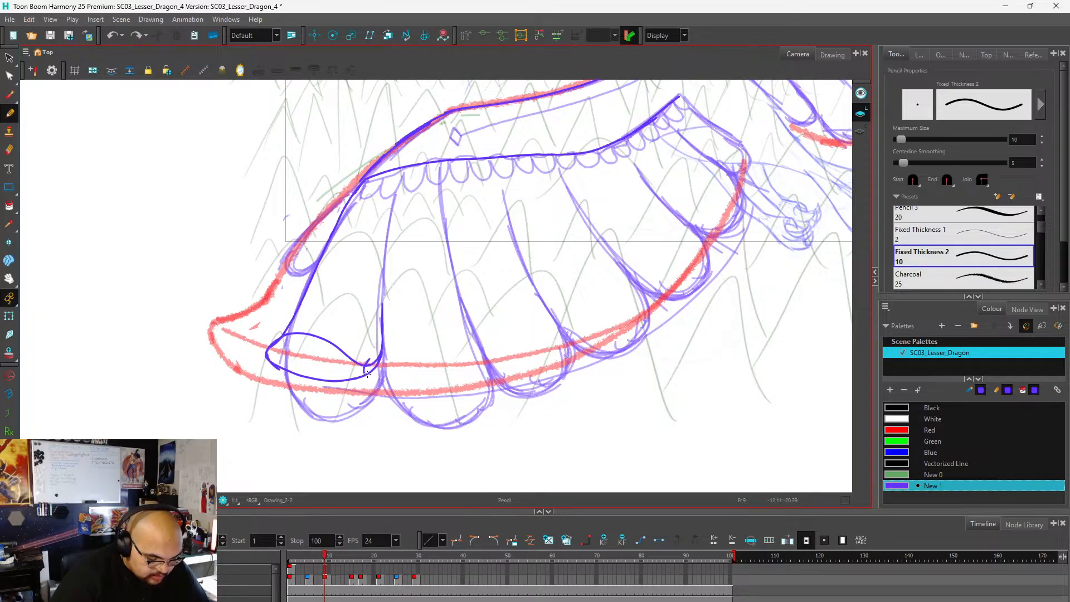
{"action": "mouse_move", "coordinate": [366, 375]}
{"action": "left_mouse_down"}
{"action": "mouse_move", "coordinate": [391, 344]}
{"action": "mouse_move", "coordinate": [474, 364]}
{"action": "mouse_move", "coordinate": [477, 341]}
{"action": "mouse_move", "coordinate": [441, 193]}
{"action": "left_mouse_up"}
{"action": "left_click_drag", "start_coordinate": [381, 343], "coordinate": [390, 215]}
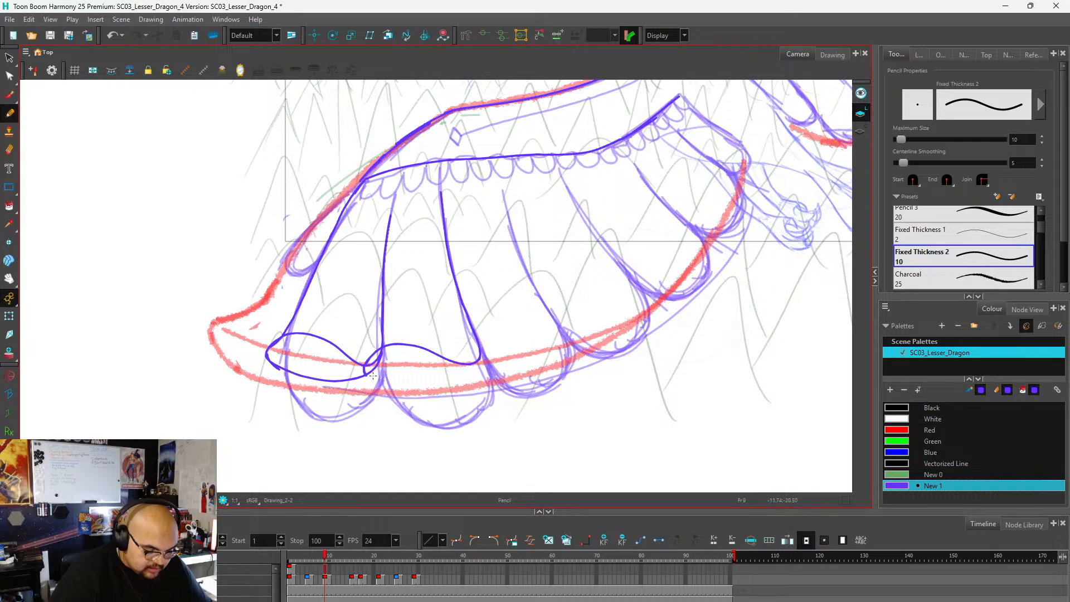
{"action": "mouse_move", "coordinate": [383, 380]}
{"action": "left_mouse_down"}
{"action": "mouse_move", "coordinate": [427, 382]}
{"action": "mouse_move", "coordinate": [480, 352]}
{"action": "left_mouse_up"}
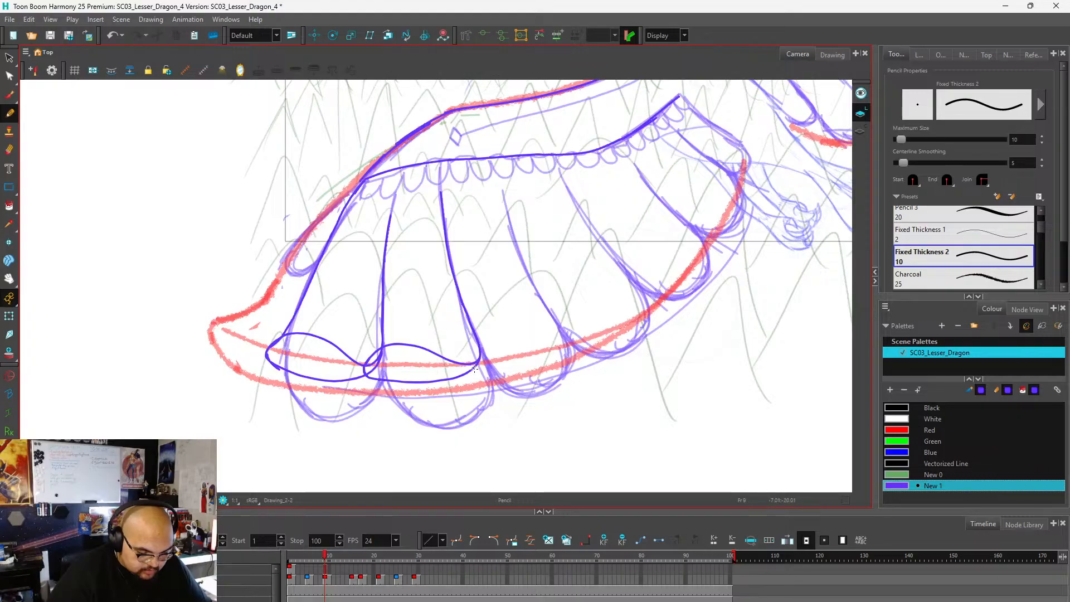
Draw the near wing's third feather with a folded tip and redraw its divider up toward the arm.
{"action": "mouse_move", "coordinate": [471, 371]}
{"action": "left_mouse_down"}
{"action": "mouse_move", "coordinate": [501, 349]}
{"action": "mouse_move", "coordinate": [564, 346]}
{"action": "left_mouse_up"}
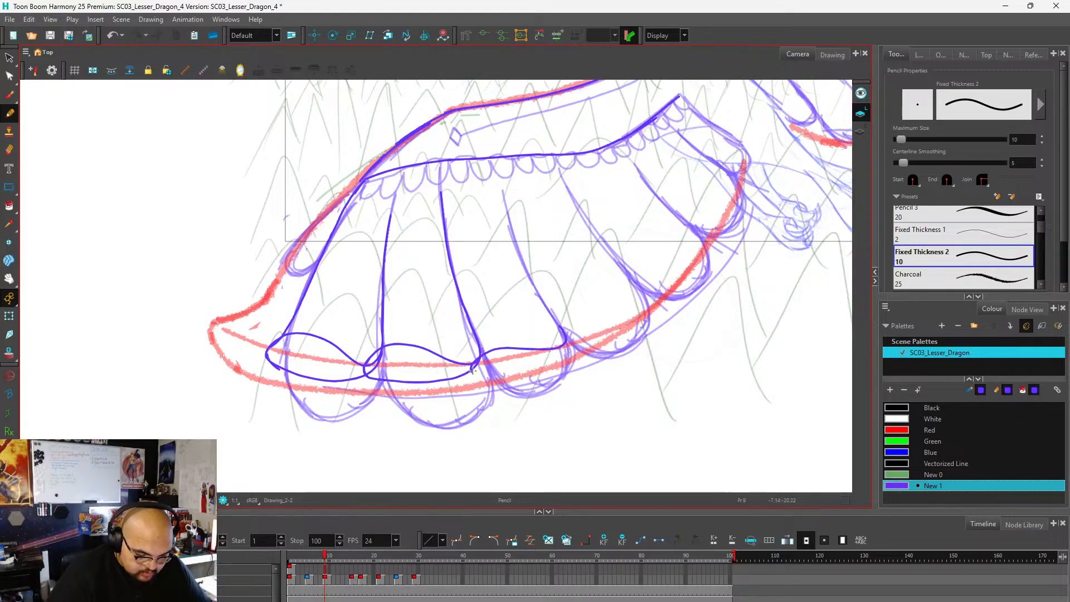
{"action": "mouse_move", "coordinate": [473, 369]}
{"action": "left_mouse_down"}
{"action": "mouse_move", "coordinate": [507, 371]}
{"action": "mouse_move", "coordinate": [568, 342]}
{"action": "mouse_move", "coordinate": [506, 223]}
{"action": "left_mouse_up"}
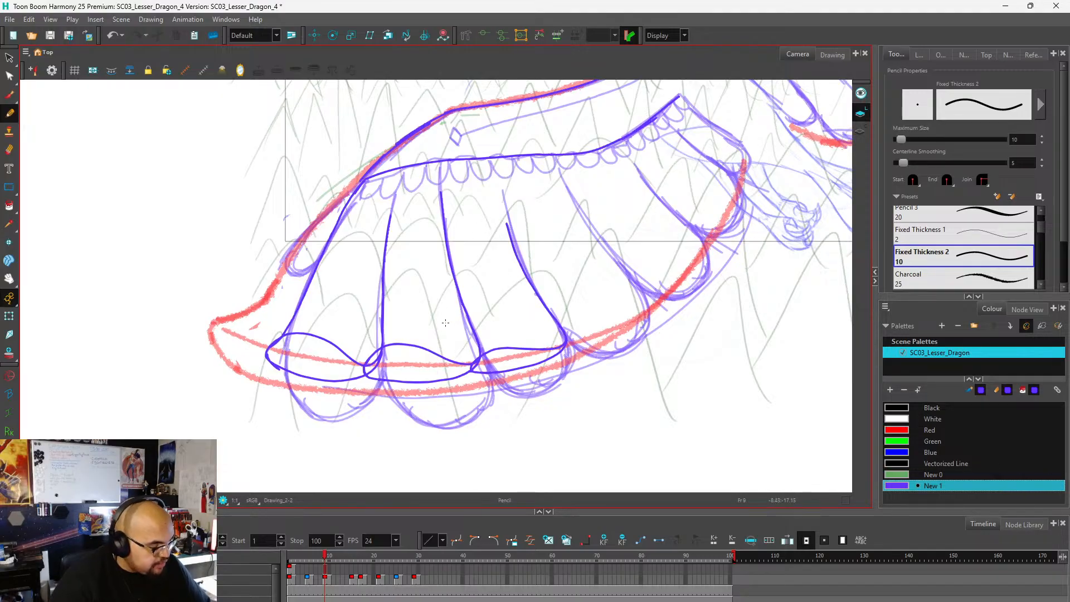
{"action": "key", "text": "ctrl+z"}
{"action": "left_click_drag", "start_coordinate": [565, 334], "coordinate": [506, 208]}
{"action": "scroll", "coordinate": [479, 273], "scroll_direction": "down", "scroll_amount": 1}
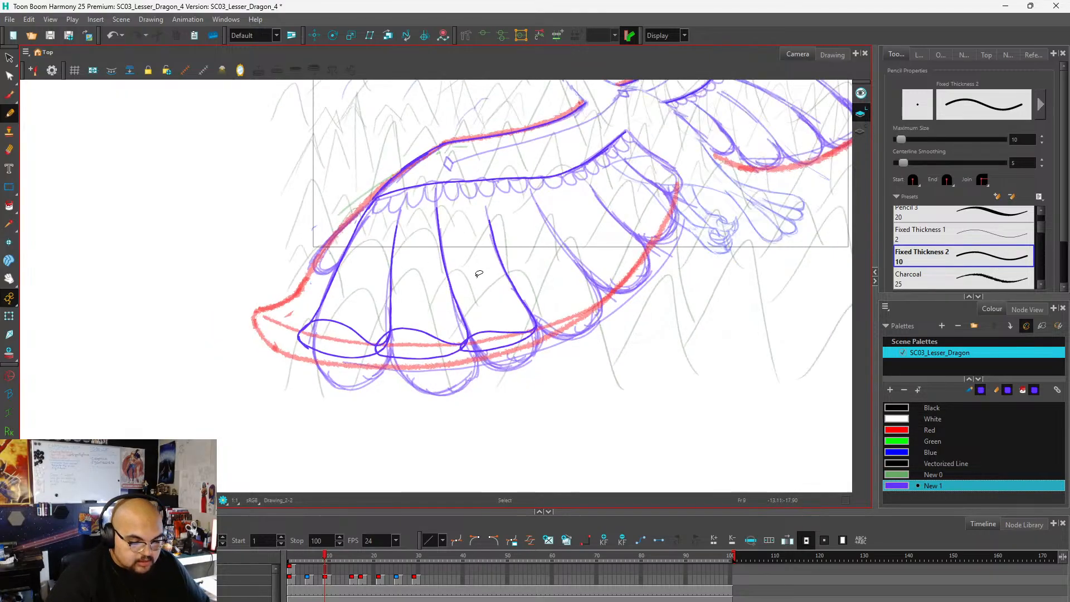
Draw the near wing's fourth feather along the red edge, with its tip curve and a divider up toward the arm.
{"action": "scroll", "coordinate": [488, 292], "scroll_direction": "down", "scroll_amount": 3}
{"action": "scroll", "coordinate": [558, 286], "scroll_direction": "up", "scroll_amount": 5}
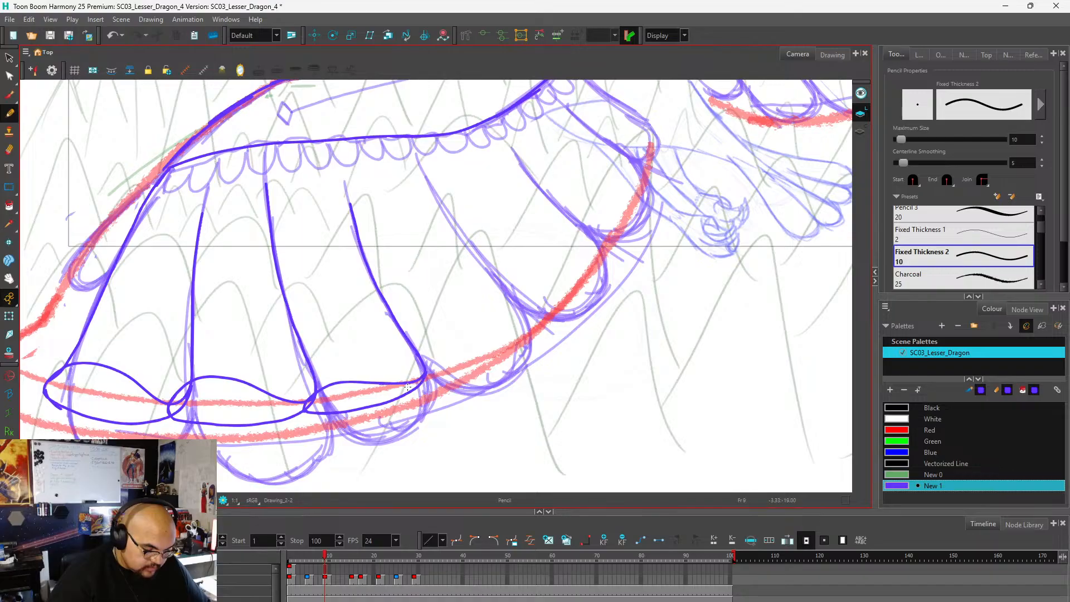
{"action": "scroll", "coordinate": [421, 382], "scroll_direction": "down", "scroll_amount": 4}
{"action": "scroll", "coordinate": [414, 379], "scroll_direction": "up", "scroll_amount": 3}
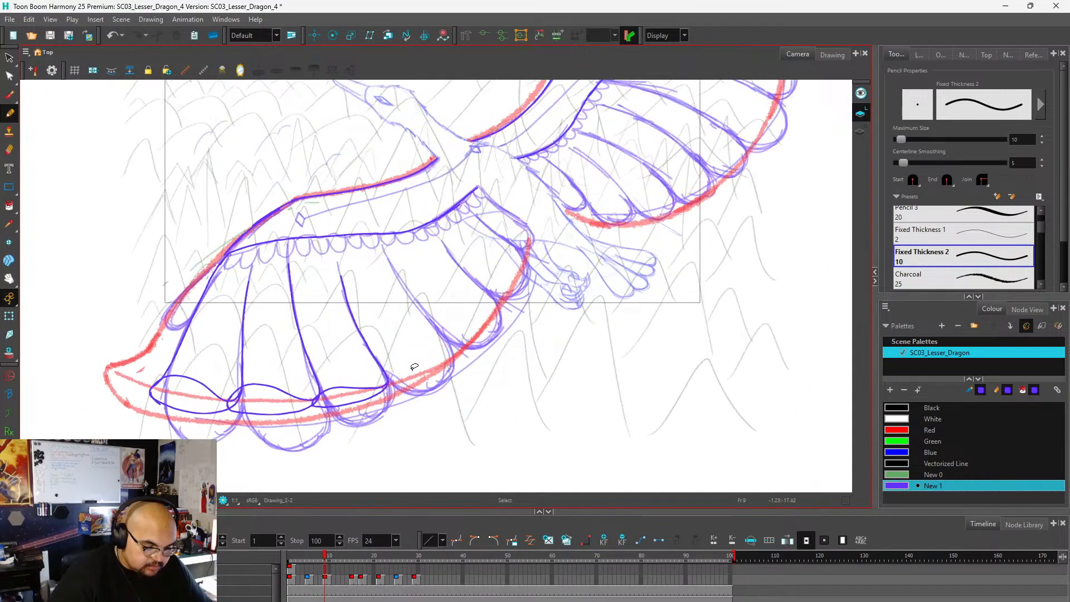
{"action": "scroll", "coordinate": [411, 384], "scroll_direction": "up", "scroll_amount": 1}
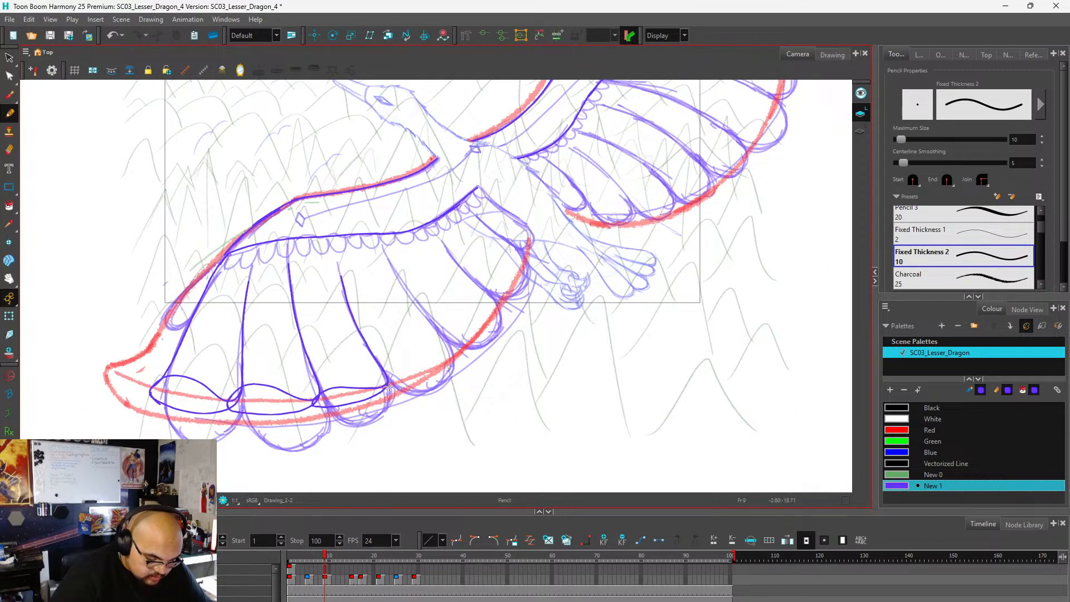
{"action": "mouse_move", "coordinate": [398, 378]}
{"action": "left_mouse_down"}
{"action": "mouse_move", "coordinate": [450, 355]}
{"action": "mouse_move", "coordinate": [391, 385]}
{"action": "mouse_move", "coordinate": [450, 361]}
{"action": "mouse_move", "coordinate": [390, 266]}
{"action": "left_mouse_up"}
{"action": "key", "text": "ctrl+z"}
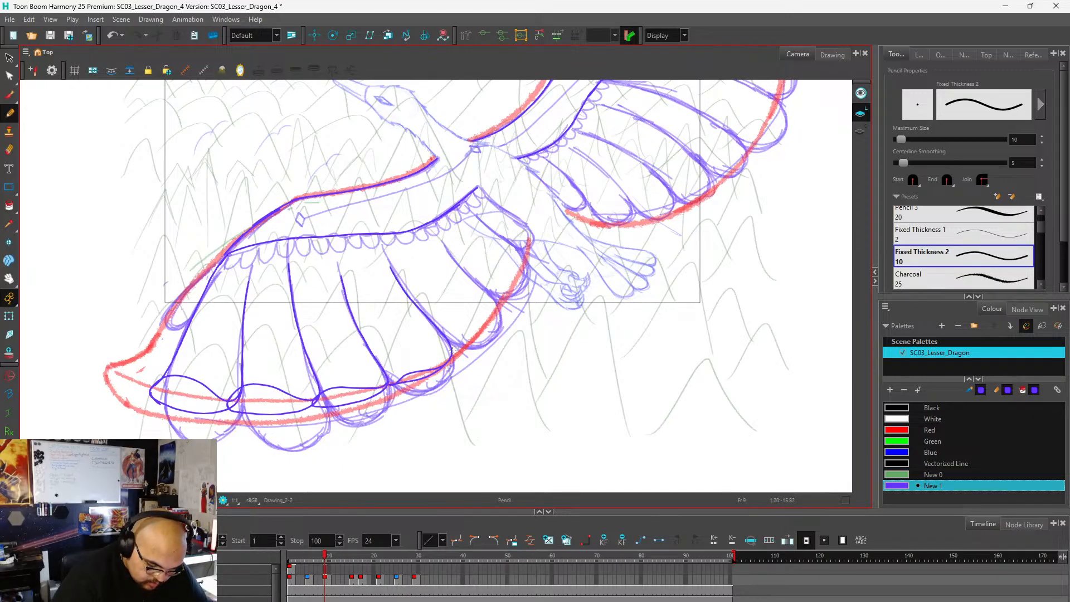
Draw the near wing's remaining short feathers with rounded tips and close the last one up to the body.
{"action": "left_click_drag", "start_coordinate": [480, 346], "coordinate": [496, 307]}
{"action": "key", "text": "ctrl+z"}
{"action": "mouse_move", "coordinate": [450, 351]}
{"action": "left_mouse_down"}
{"action": "mouse_move", "coordinate": [481, 345]}
{"action": "mouse_move", "coordinate": [498, 318]}
{"action": "mouse_move", "coordinate": [446, 244]}
{"action": "left_mouse_up"}
{"action": "mouse_move", "coordinate": [523, 291]}
{"action": "left_mouse_down"}
{"action": "mouse_move", "coordinate": [492, 188]}
{"action": "mouse_move", "coordinate": [475, 210]}
{"action": "mouse_move", "coordinate": [527, 255]}
{"action": "mouse_move", "coordinate": [477, 218]}
{"action": "left_mouse_up"}
{"action": "mouse_move", "coordinate": [527, 248]}
{"action": "left_mouse_down"}
{"action": "mouse_move", "coordinate": [534, 228]}
{"action": "mouse_move", "coordinate": [482, 190]}
{"action": "left_mouse_up"}
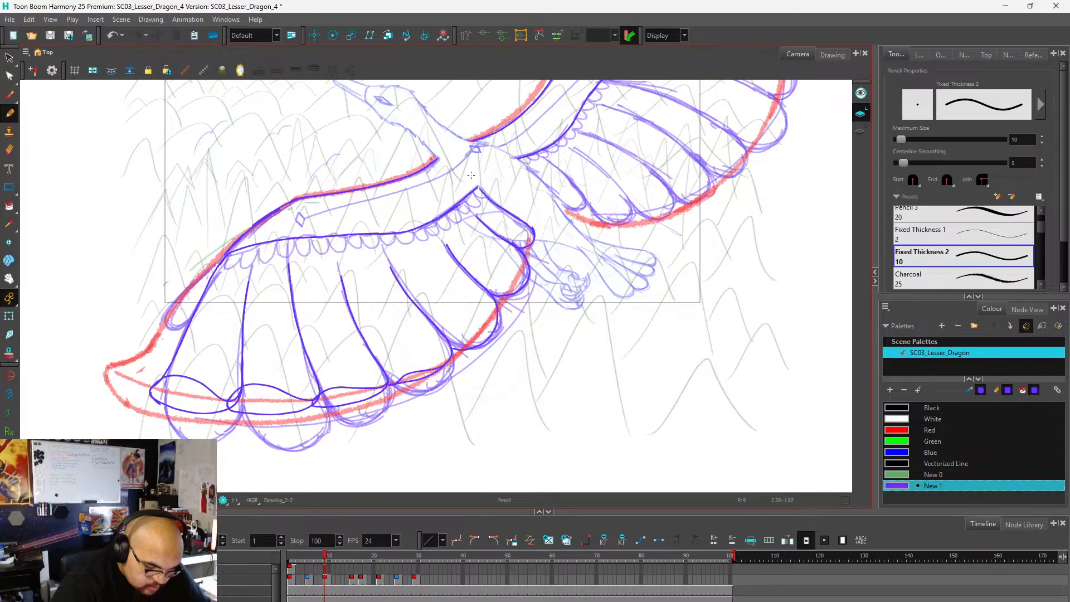
Draw a row of small scalloped feathers under the near wing's arm line, from the outer end to the body.
{"action": "scroll", "coordinate": [496, 275], "scroll_direction": "down", "scroll_amount": 2}
{"action": "scroll", "coordinate": [350, 261], "scroll_direction": "up", "scroll_amount": 3}
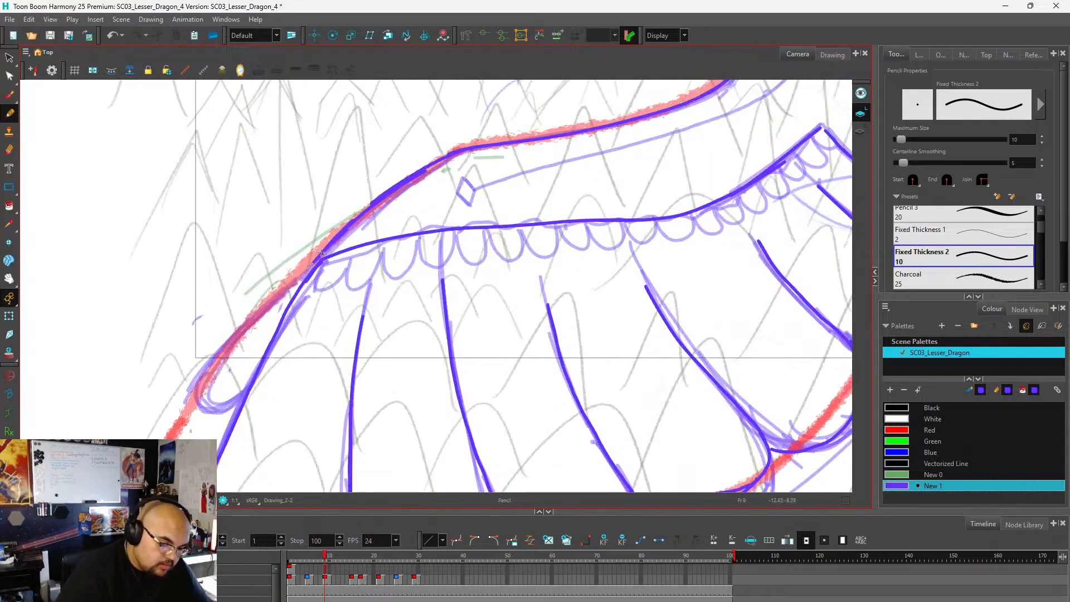
{"action": "mouse_move", "coordinate": [316, 283]}
{"action": "left_mouse_down"}
{"action": "mouse_move", "coordinate": [350, 261]}
{"action": "mouse_move", "coordinate": [359, 286]}
{"action": "mouse_move", "coordinate": [382, 249]}
{"action": "mouse_move", "coordinate": [390, 275]}
{"action": "mouse_move", "coordinate": [411, 264]}
{"action": "mouse_move", "coordinate": [415, 238]}
{"action": "mouse_move", "coordinate": [422, 262]}
{"action": "mouse_move", "coordinate": [445, 262]}
{"action": "mouse_move", "coordinate": [453, 232]}
{"action": "mouse_move", "coordinate": [458, 252]}
{"action": "mouse_move", "coordinate": [480, 260]}
{"action": "mouse_move", "coordinate": [488, 230]}
{"action": "mouse_move", "coordinate": [511, 259]}
{"action": "mouse_move", "coordinate": [519, 232]}
{"action": "mouse_move", "coordinate": [545, 256]}
{"action": "mouse_move", "coordinate": [557, 230]}
{"action": "mouse_move", "coordinate": [581, 248]}
{"action": "mouse_move", "coordinate": [589, 226]}
{"action": "mouse_move", "coordinate": [615, 246]}
{"action": "mouse_move", "coordinate": [622, 223]}
{"action": "mouse_move", "coordinate": [657, 221]}
{"action": "left_mouse_up"}
{"action": "scroll", "coordinate": [390, 312], "scroll_direction": "down", "scroll_amount": 2}
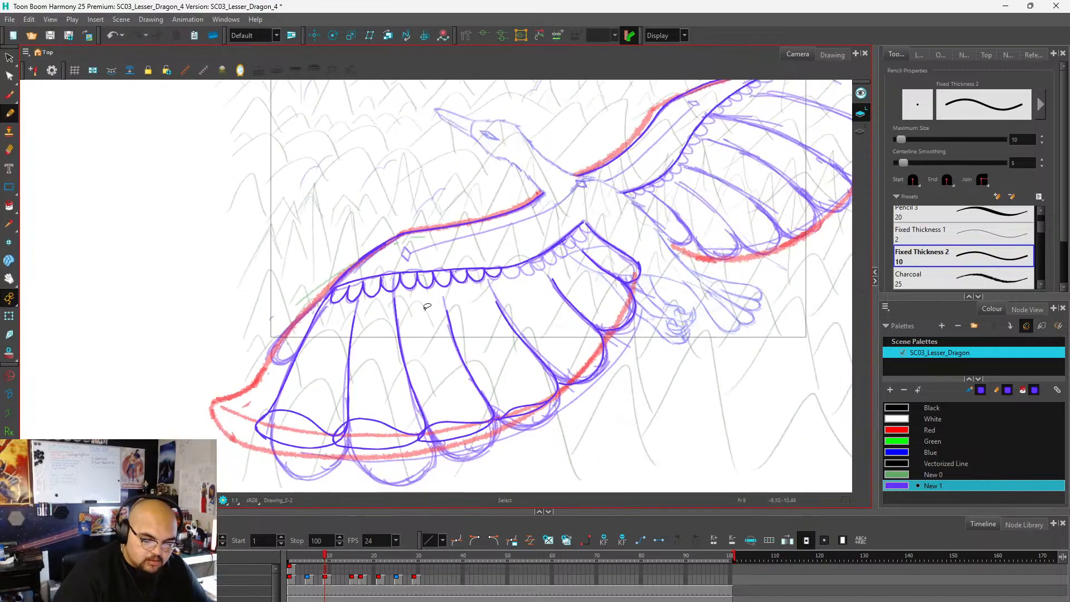
{"action": "scroll", "coordinate": [518, 273], "scroll_direction": "up", "scroll_amount": 2}
{"action": "mouse_move", "coordinate": [475, 263]}
{"action": "left_mouse_down"}
{"action": "mouse_move", "coordinate": [491, 281]}
{"action": "mouse_move", "coordinate": [510, 264]}
{"action": "mouse_move", "coordinate": [534, 271]}
{"action": "mouse_move", "coordinate": [530, 250]}
{"action": "mouse_move", "coordinate": [549, 267]}
{"action": "mouse_move", "coordinate": [556, 247]}
{"action": "mouse_move", "coordinate": [576, 252]}
{"action": "mouse_move", "coordinate": [575, 227]}
{"action": "mouse_move", "coordinate": [586, 237]}
{"action": "mouse_move", "coordinate": [603, 228]}
{"action": "mouse_move", "coordinate": [599, 212]}
{"action": "mouse_move", "coordinate": [620, 222]}
{"action": "mouse_move", "coordinate": [613, 197]}
{"action": "mouse_move", "coordinate": [627, 208]}
{"action": "mouse_move", "coordinate": [643, 200]}
{"action": "mouse_move", "coordinate": [631, 183]}
{"action": "mouse_move", "coordinate": [646, 191]}
{"action": "mouse_move", "coordinate": [641, 169]}
{"action": "left_mouse_up"}
{"action": "scroll", "coordinate": [393, 309], "scroll_direction": "down", "scroll_amount": 2}
{"action": "scroll", "coordinate": [590, 260], "scroll_direction": "up", "scroll_amount": 1}
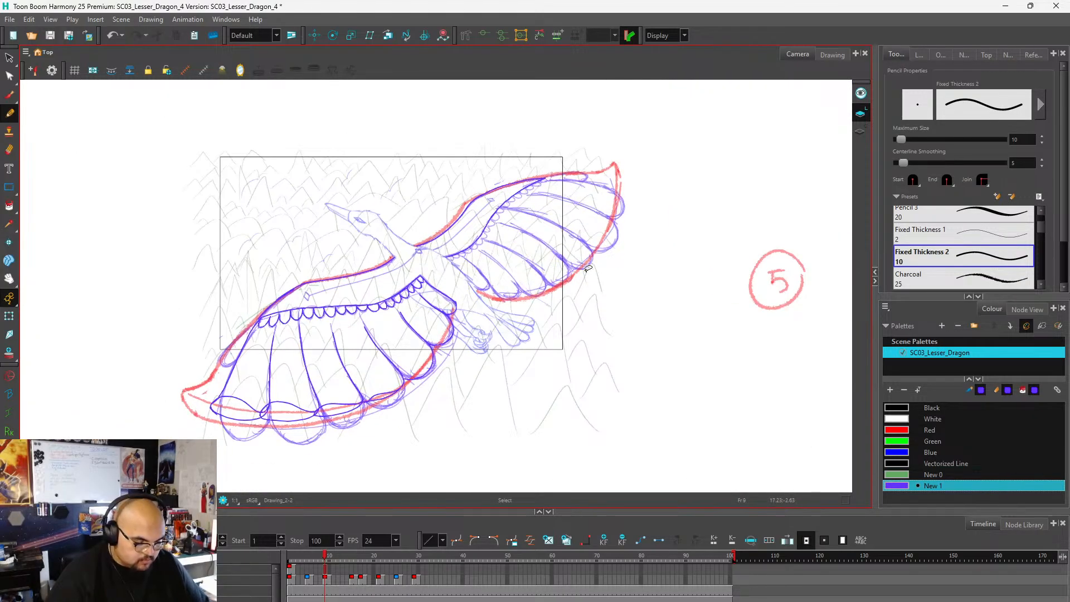
Extend the far wing's leading edge to an upturned tip and draw the first feather's inner fold and divider.
{"action": "scroll", "coordinate": [615, 247], "scroll_direction": "up", "scroll_amount": 3}
{"action": "scroll", "coordinate": [679, 198], "scroll_direction": "up", "scroll_amount": 2}
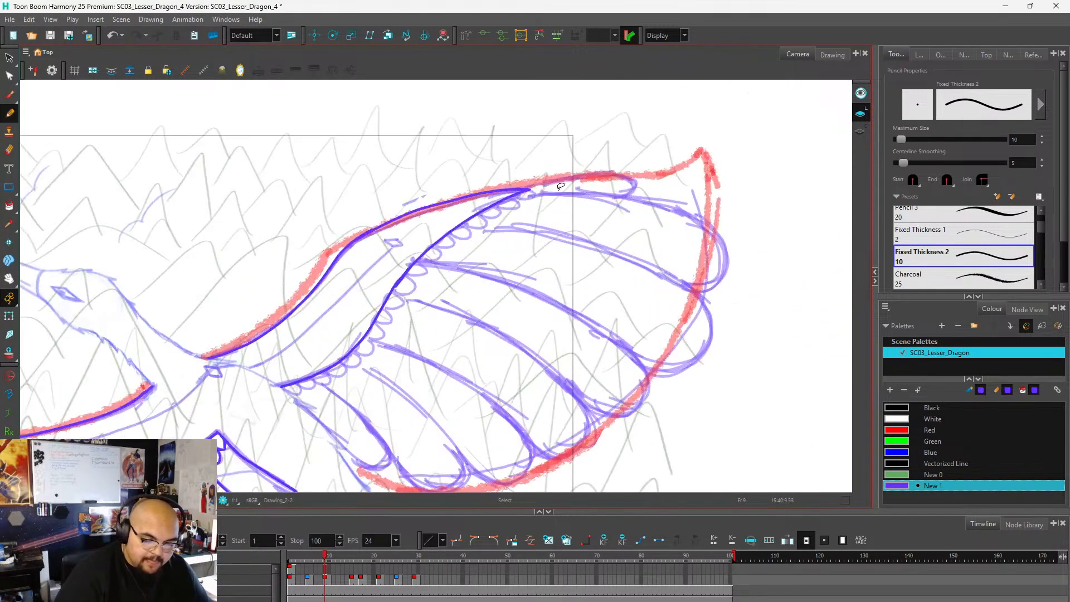
{"action": "scroll", "coordinate": [573, 212], "scroll_direction": "down", "scroll_amount": 2}
{"action": "scroll", "coordinate": [573, 212], "scroll_direction": "up", "scroll_amount": 2}
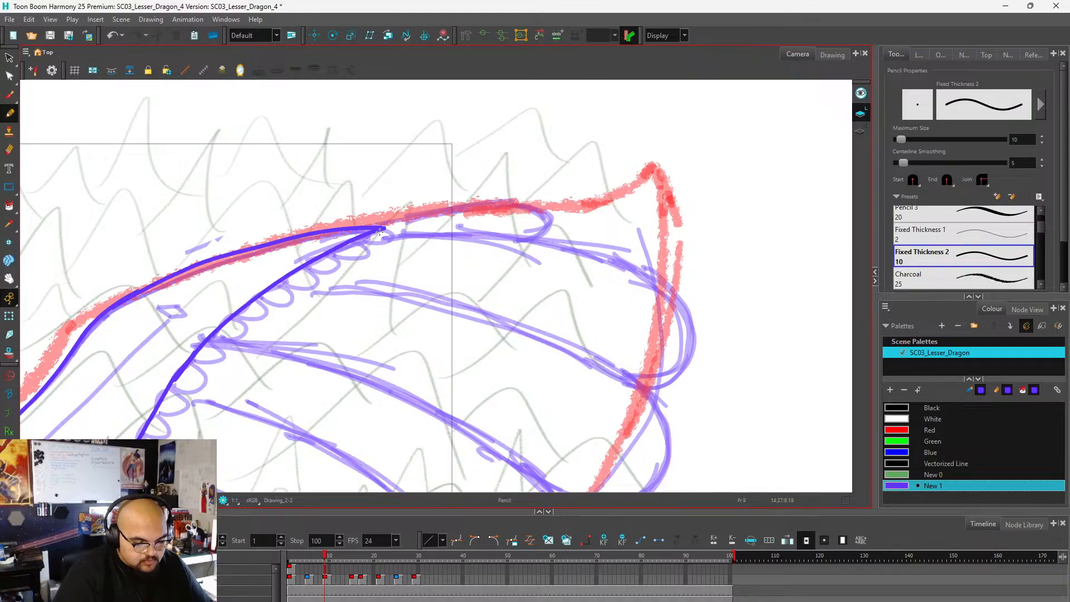
{"action": "scroll", "coordinate": [383, 233], "scroll_direction": "down", "scroll_amount": 1}
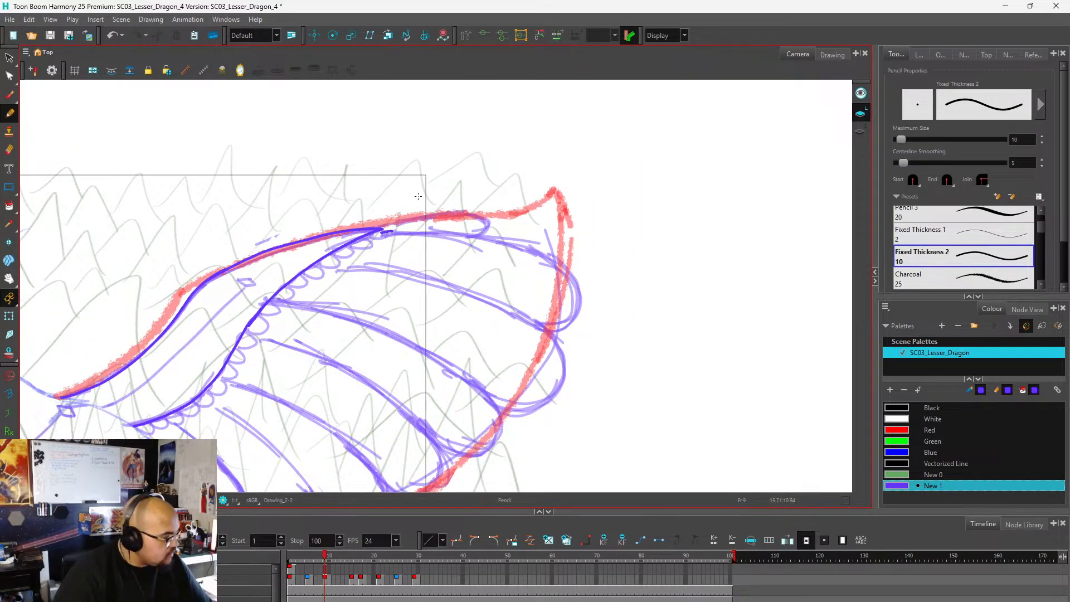
{"action": "mouse_move", "coordinate": [385, 231]}
{"action": "left_mouse_down"}
{"action": "mouse_move", "coordinate": [492, 233]}
{"action": "mouse_move", "coordinate": [557, 214]}
{"action": "left_mouse_up"}
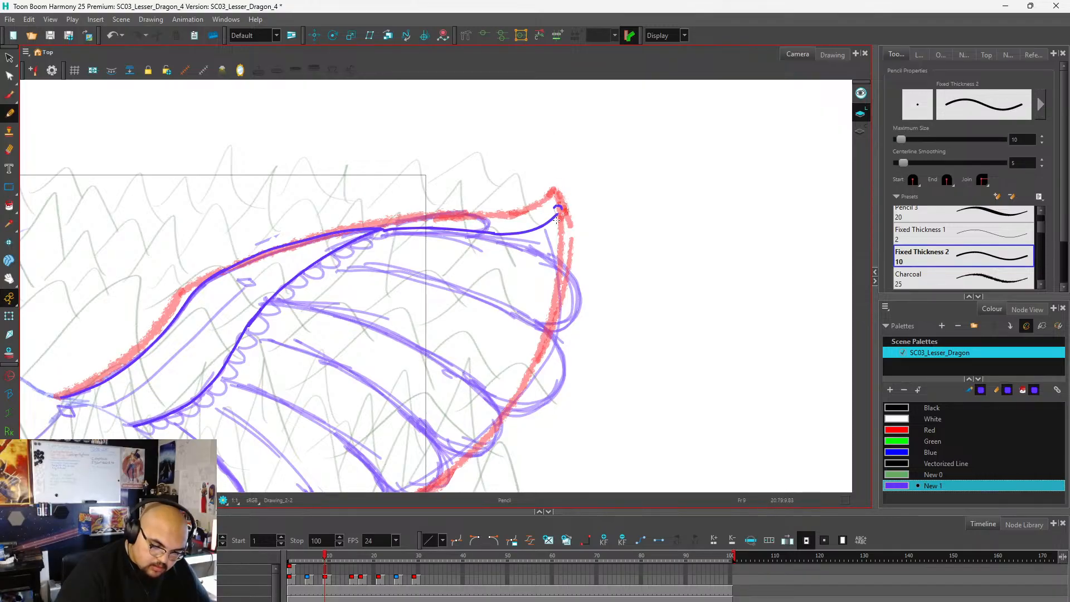
{"action": "key", "text": "ctrl+z"}
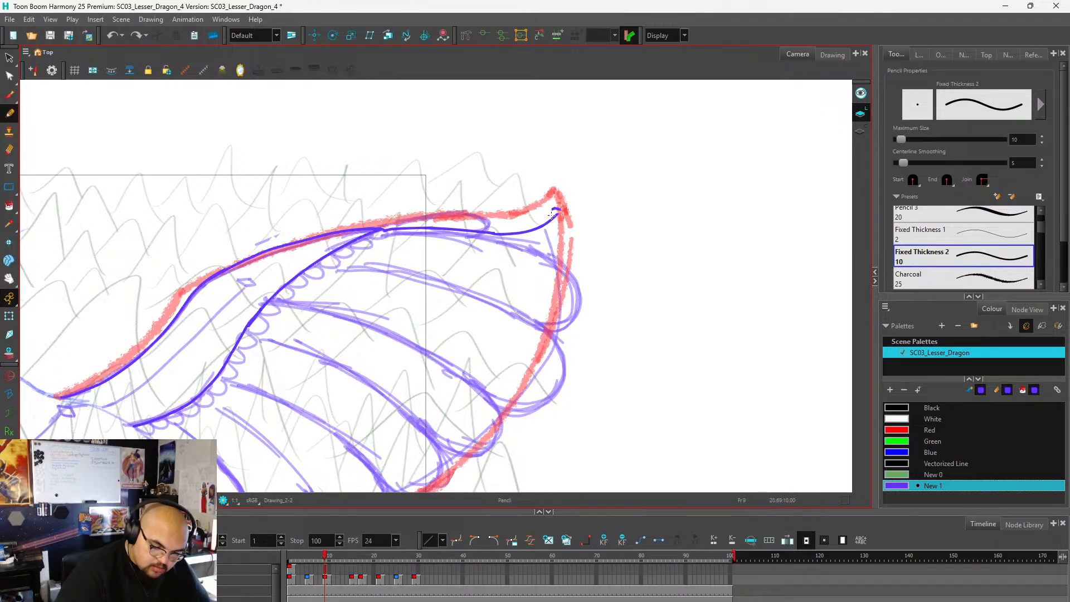
{"action": "mouse_move", "coordinate": [551, 217]}
{"action": "left_mouse_down"}
{"action": "mouse_move", "coordinate": [560, 292]}
{"action": "mouse_move", "coordinate": [530, 305]}
{"action": "mouse_move", "coordinate": [361, 264]}
{"action": "left_mouse_up"}
Close the far wing's first feather along the red outer edge and draw the second feather with its fold, divider and outer edge.
{"action": "mouse_move", "coordinate": [566, 219]}
{"action": "left_mouse_down"}
{"action": "mouse_move", "coordinate": [563, 290]}
{"action": "mouse_move", "coordinate": [550, 273]}
{"action": "mouse_move", "coordinate": [531, 299]}
{"action": "mouse_move", "coordinate": [520, 383]}
{"action": "mouse_move", "coordinate": [479, 387]}
{"action": "mouse_move", "coordinate": [371, 323]}
{"action": "mouse_move", "coordinate": [302, 308]}
{"action": "left_mouse_up"}
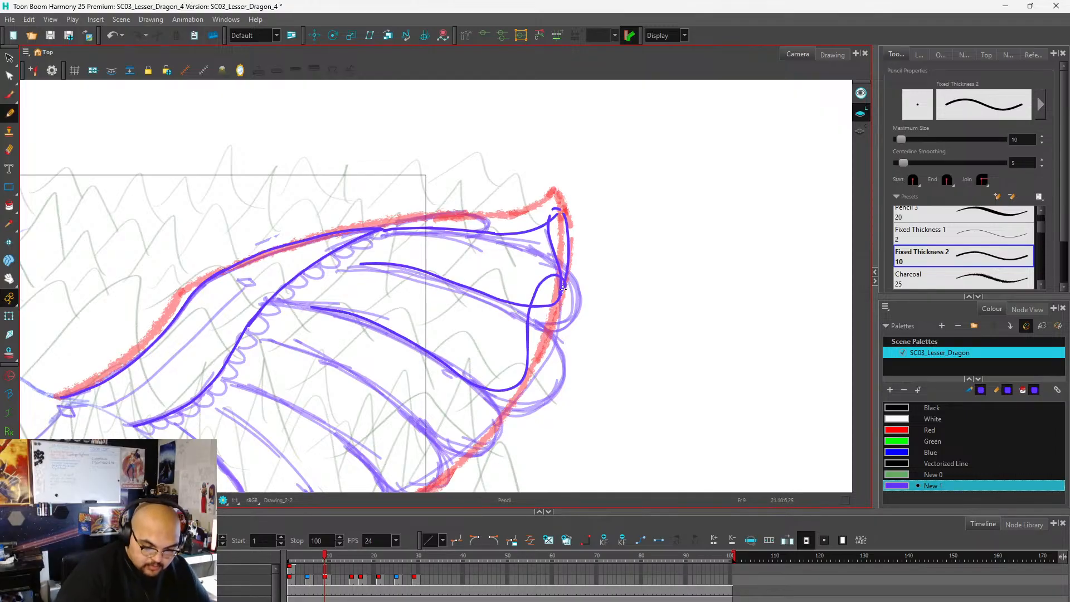
{"action": "mouse_move", "coordinate": [564, 287]}
{"action": "left_mouse_down"}
{"action": "mouse_move", "coordinate": [535, 366]}
{"action": "mouse_move", "coordinate": [510, 389]}
{"action": "left_mouse_up"}
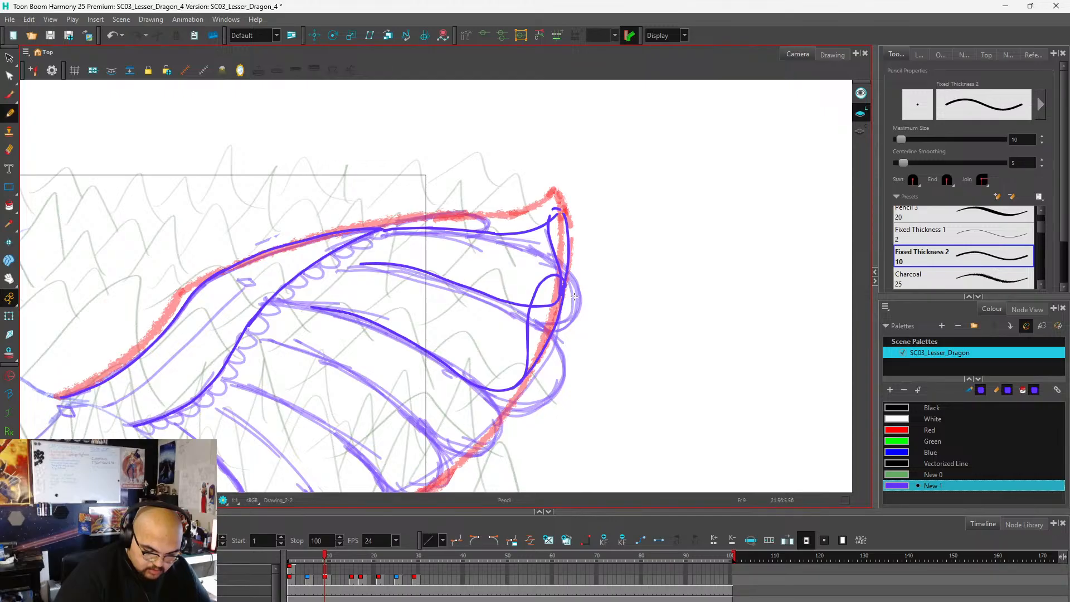
{"action": "key", "text": "ctrl+z"}
{"action": "mouse_move", "coordinate": [566, 286]}
{"action": "left_mouse_down"}
{"action": "mouse_move", "coordinate": [550, 340]}
{"action": "mouse_move", "coordinate": [516, 389]}
{"action": "left_mouse_up"}
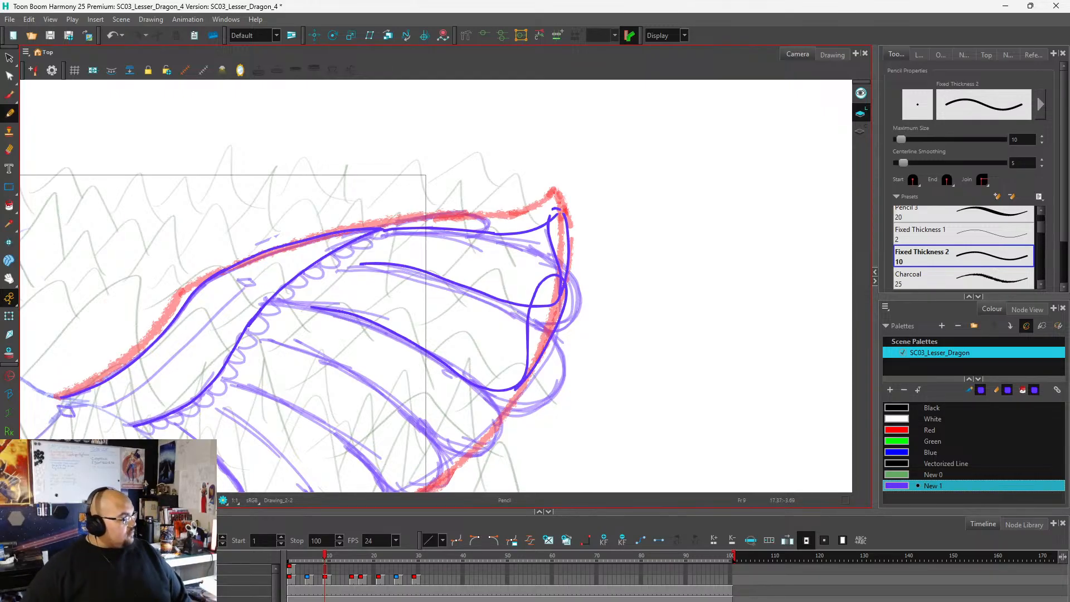
{"action": "scroll", "coordinate": [619, 241], "scroll_direction": "down", "scroll_amount": 3}
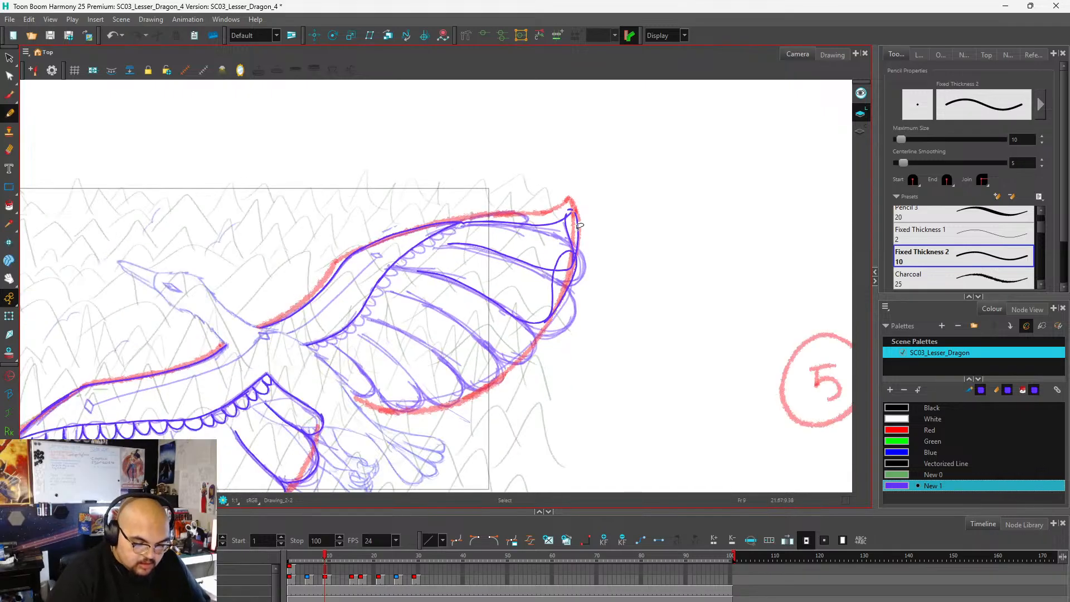
{"action": "scroll", "coordinate": [620, 241], "scroll_direction": "down", "scroll_amount": 1}
{"action": "scroll", "coordinate": [558, 274], "scroll_direction": "up", "scroll_amount": 3}
{"action": "scroll", "coordinate": [610, 251], "scroll_direction": "down", "scroll_amount": 2}
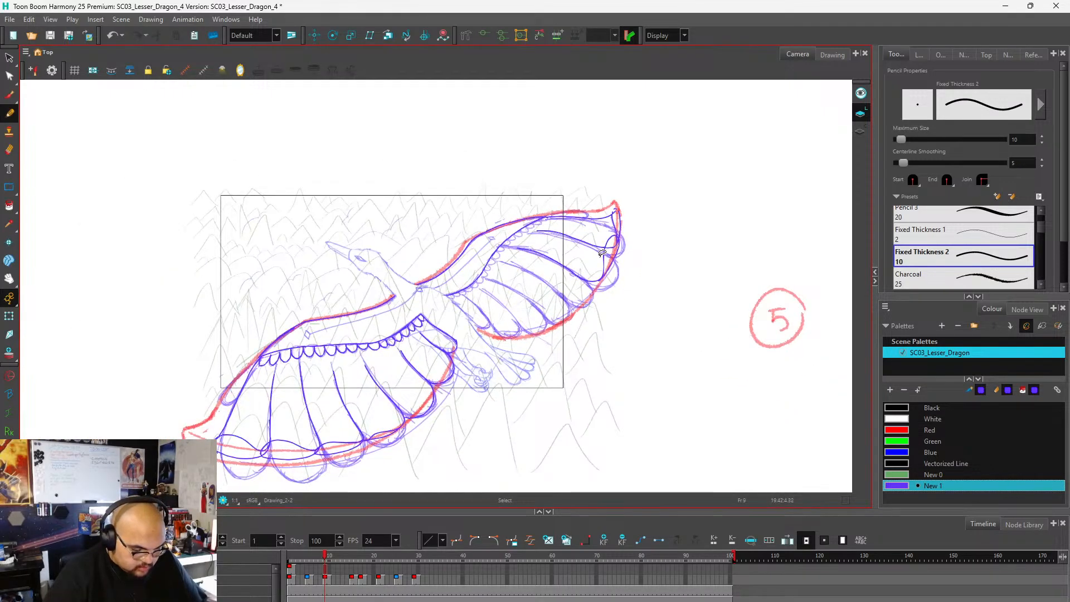
{"action": "scroll", "coordinate": [620, 265], "scroll_direction": "up", "scroll_amount": 5}
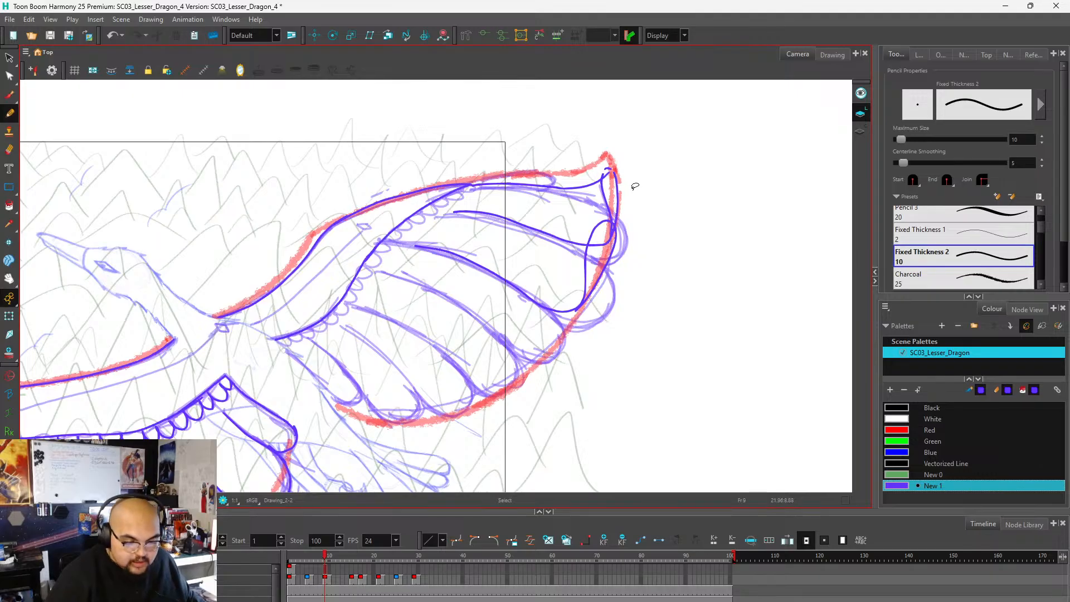
Select the far wing's first two feather outlines at the tip and narrow them slightly inward from the red outer edge.
{"action": "mouse_move", "coordinate": [636, 144]}
{"action": "left_mouse_down"}
{"action": "mouse_move", "coordinate": [595, 167]}
{"action": "mouse_move", "coordinate": [559, 294]}
{"action": "mouse_move", "coordinate": [637, 139]}
{"action": "left_mouse_up"}
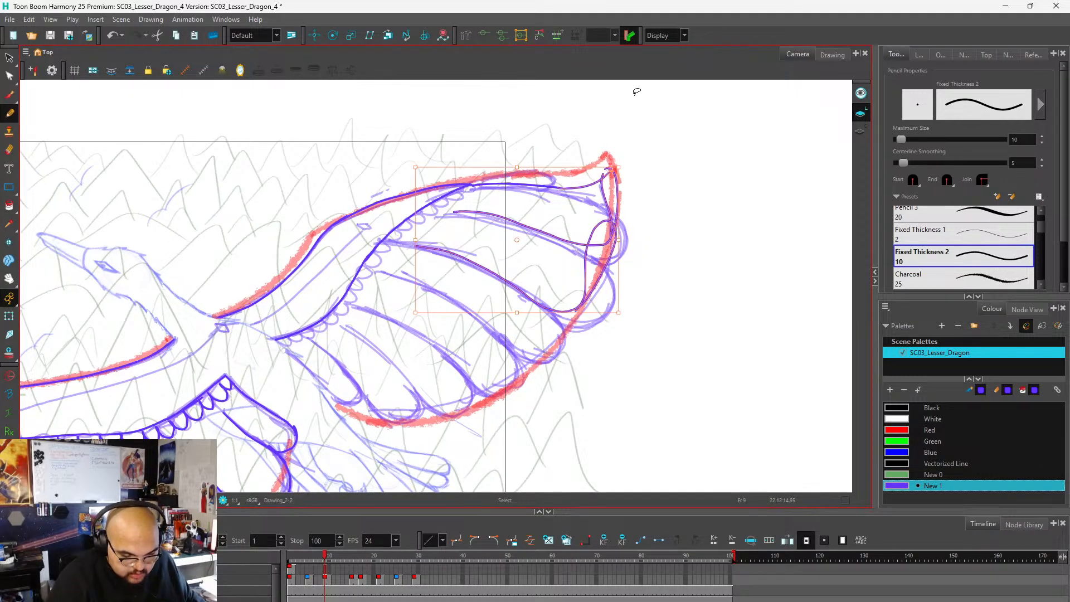
{"action": "left_click_drag", "start_coordinate": [618, 240], "coordinate": [615, 240]}
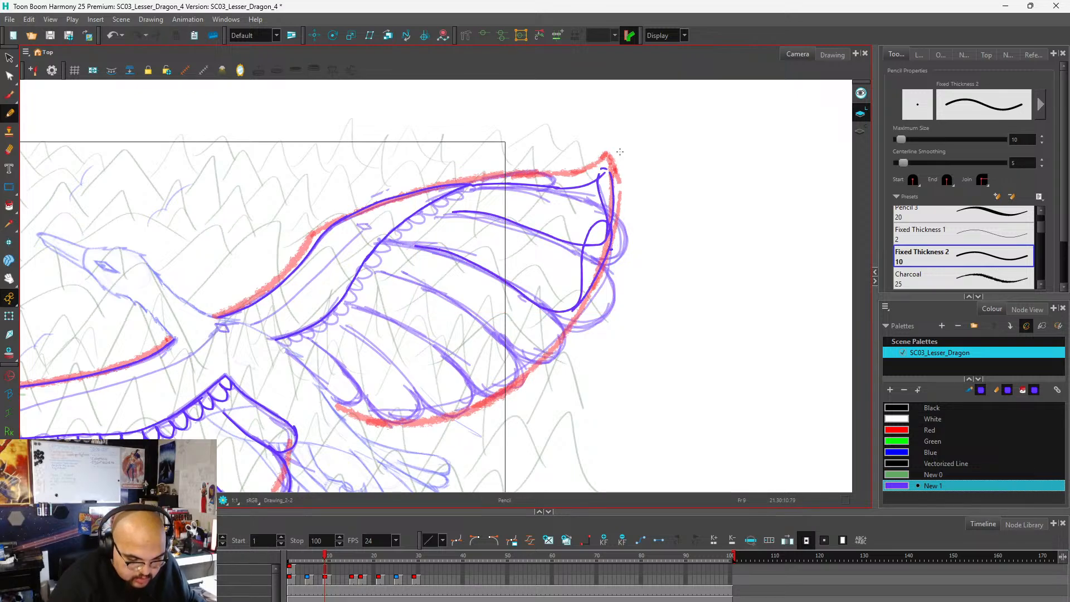
{"action": "key", "text": "alt+e"}
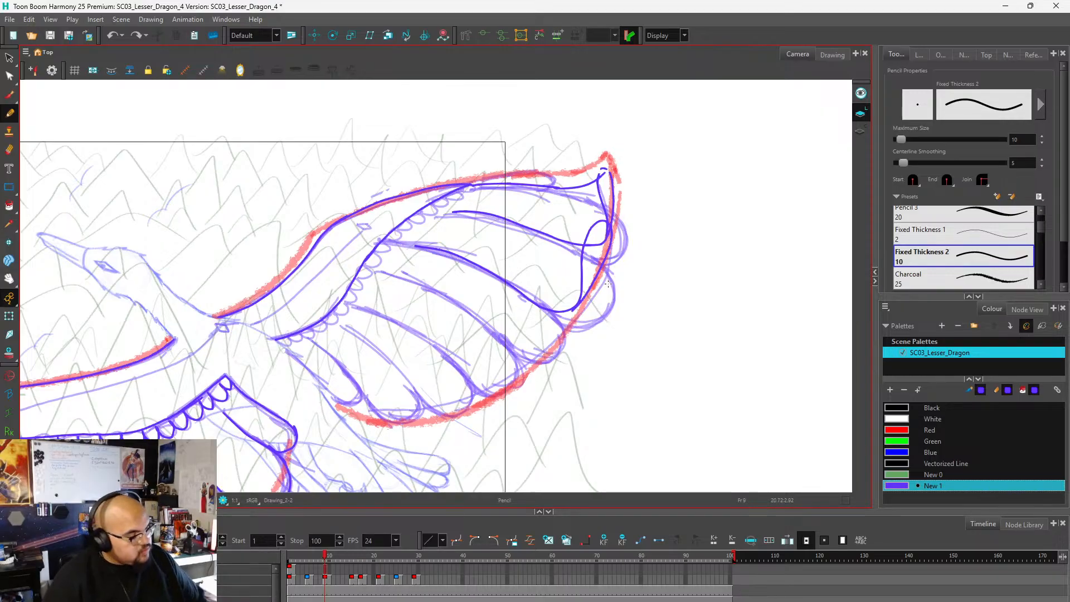
{"action": "scroll", "coordinate": [661, 261], "scroll_direction": "down", "scroll_amount": 2}
{"action": "scroll", "coordinate": [570, 303], "scroll_direction": "up", "scroll_amount": 2}
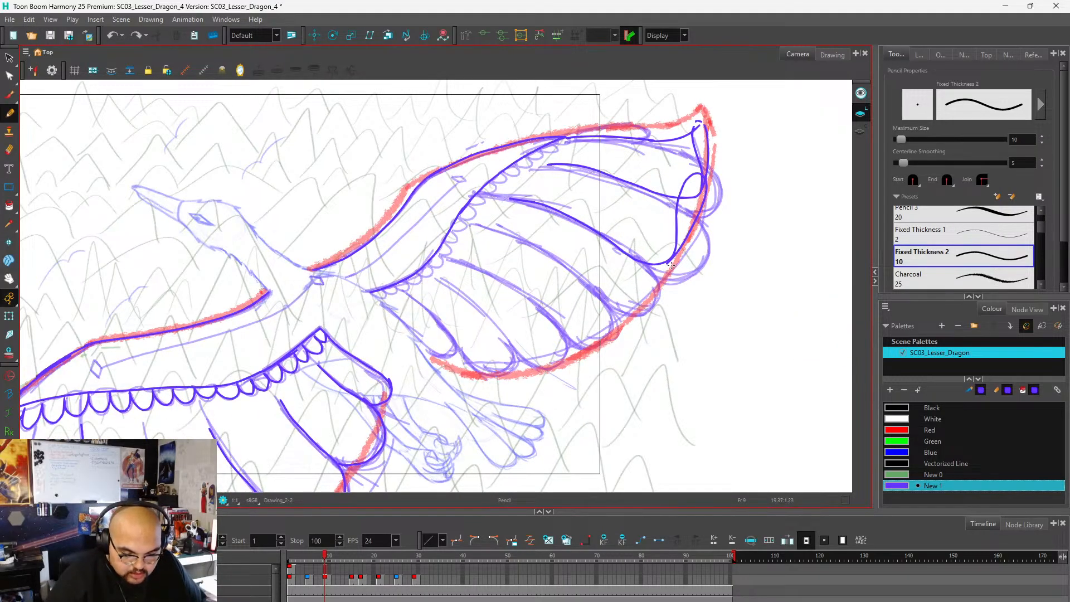
{"action": "mouse_move", "coordinate": [665, 266]}
{"action": "left_mouse_down"}
{"action": "mouse_move", "coordinate": [669, 250]}
{"action": "mouse_move", "coordinate": [646, 258]}
{"action": "mouse_move", "coordinate": [636, 286]}
{"action": "left_mouse_up"}
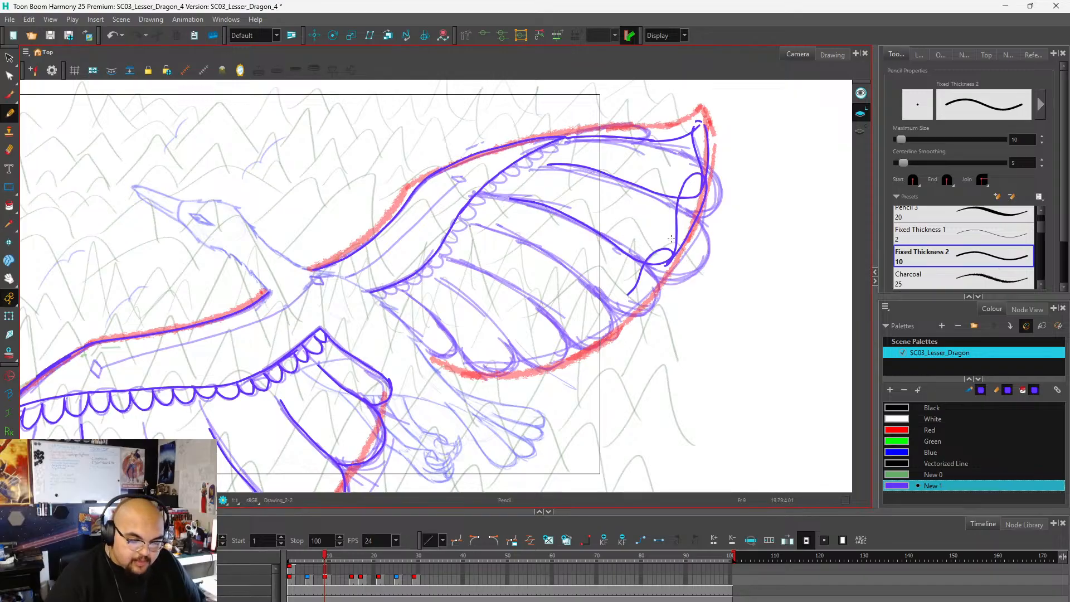
{"action": "key", "text": "ctrl+z"}
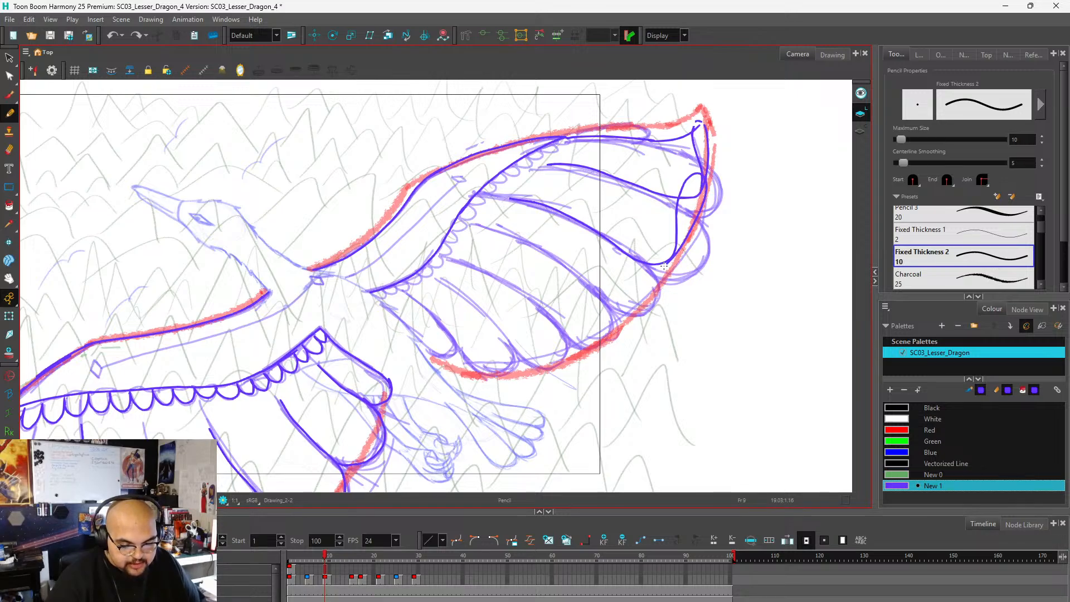
{"action": "mouse_move", "coordinate": [666, 264]}
{"action": "left_mouse_down"}
{"action": "mouse_move", "coordinate": [668, 249]}
{"action": "mouse_move", "coordinate": [614, 290]}
{"action": "left_mouse_up"}
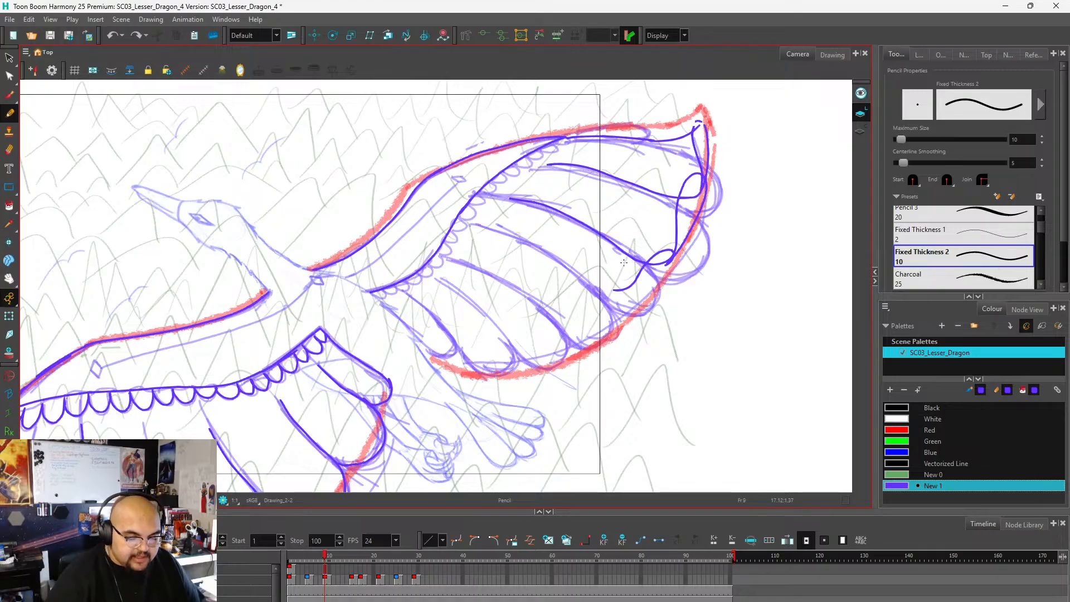
{"action": "key", "text": "ctrl+z"}
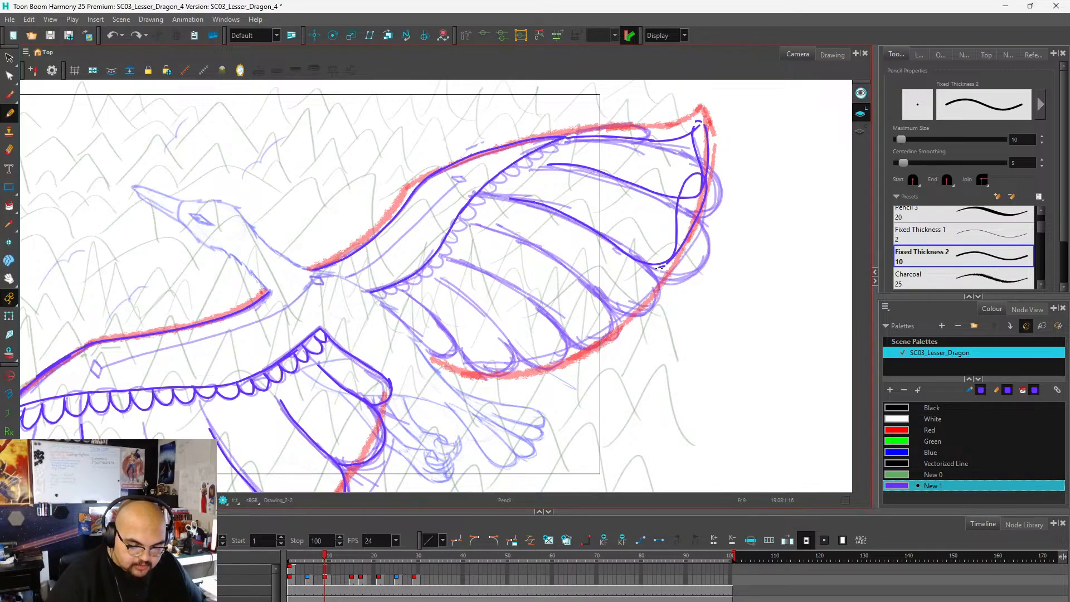
{"action": "mouse_move", "coordinate": [673, 253]}
{"action": "left_mouse_down"}
{"action": "mouse_move", "coordinate": [625, 289]}
{"action": "mouse_move", "coordinate": [596, 290]}
{"action": "mouse_move", "coordinate": [550, 251]}
{"action": "mouse_move", "coordinate": [476, 225]}
{"action": "left_mouse_up"}
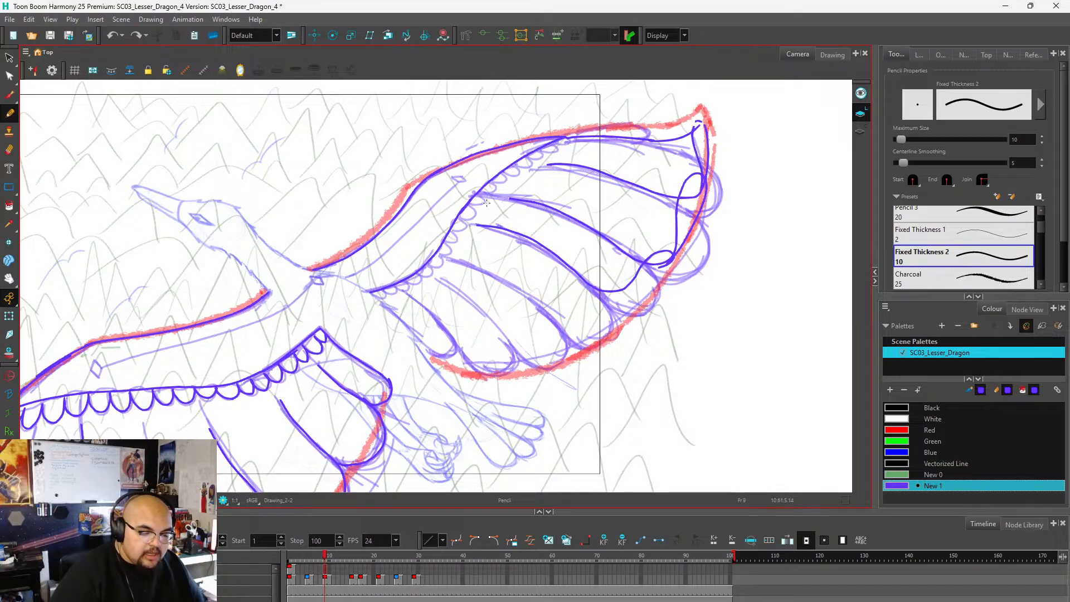
{"action": "mouse_move", "coordinate": [671, 254]}
{"action": "left_mouse_down"}
{"action": "mouse_move", "coordinate": [658, 276]}
{"action": "mouse_move", "coordinate": [615, 297]}
{"action": "left_mouse_up"}
{"action": "key", "text": "ctrl+z"}
{"action": "key", "text": "ctrl+z"}
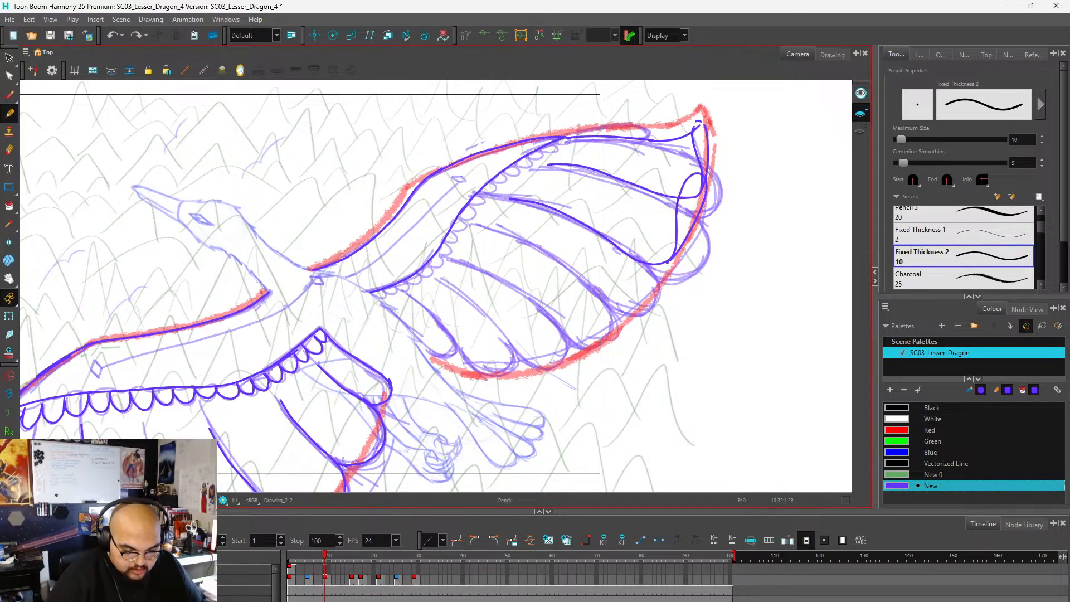
Draw the far wing's third feather with its fold, divider and outer edge, plus the fourth feather's lower edge and divider.
{"action": "mouse_move", "coordinate": [667, 258]}
{"action": "left_mouse_down"}
{"action": "mouse_move", "coordinate": [631, 295]}
{"action": "mouse_move", "coordinate": [609, 292]}
{"action": "mouse_move", "coordinate": [488, 225]}
{"action": "left_mouse_up"}
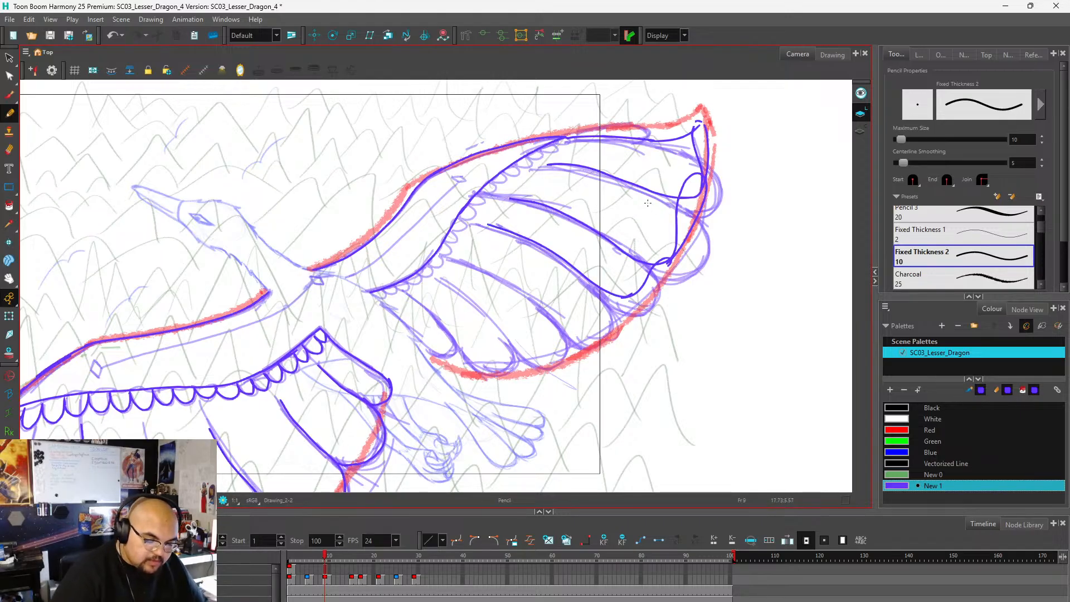
{"action": "left_click_drag", "start_coordinate": [668, 266], "coordinate": [629, 299]}
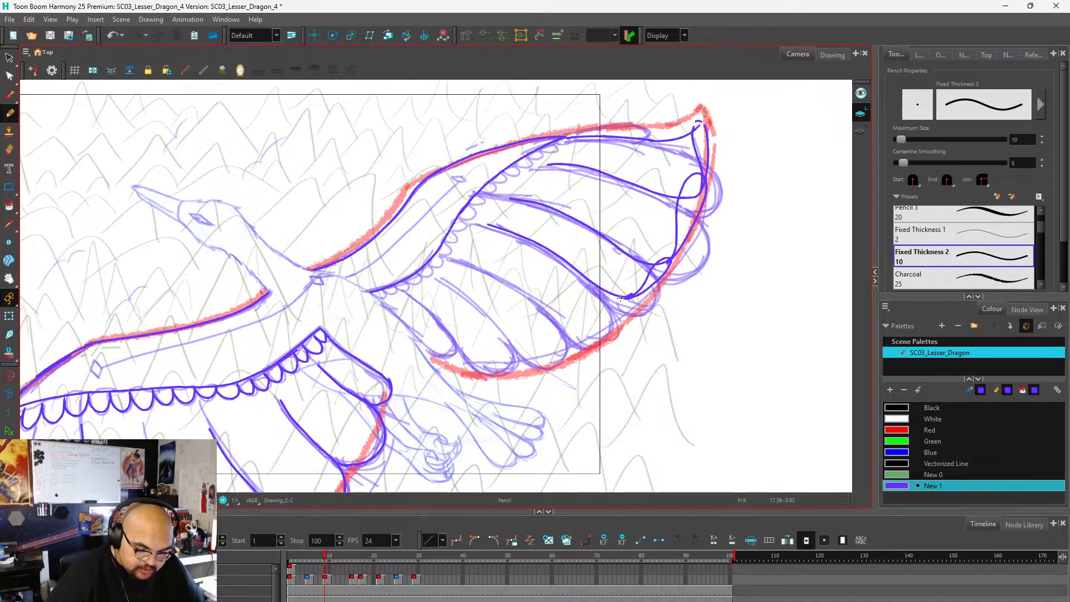
{"action": "mouse_move", "coordinate": [631, 311]}
{"action": "left_mouse_down"}
{"action": "mouse_move", "coordinate": [561, 318]}
{"action": "mouse_move", "coordinate": [459, 257]}
{"action": "left_mouse_up"}
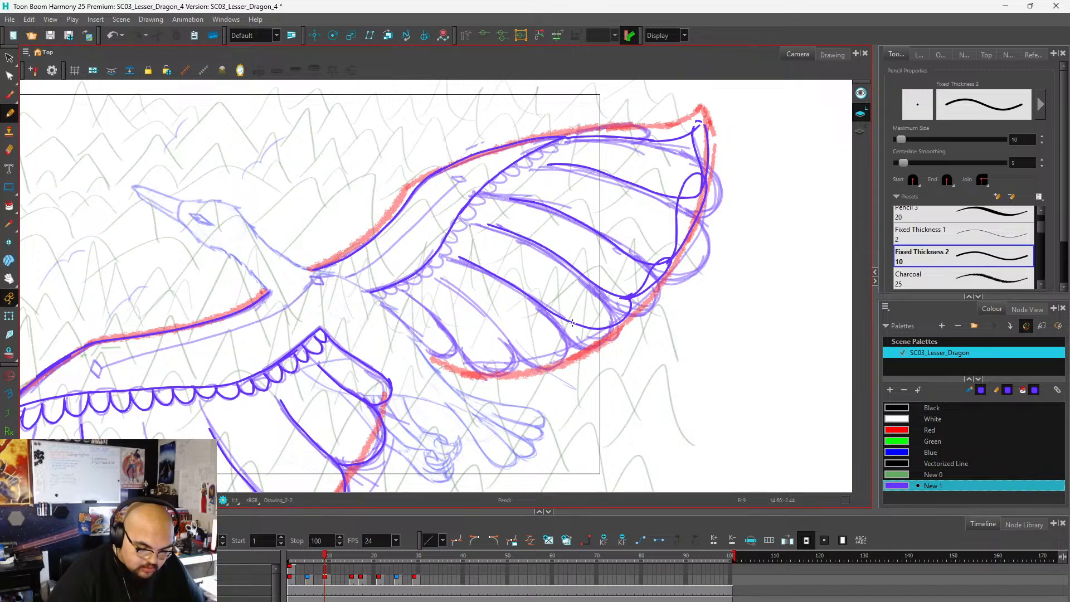
Draw the far wing's remaining shorter feathers with rounded tips, working inward to the body.
{"action": "mouse_move", "coordinate": [569, 320]}
{"action": "left_mouse_down"}
{"action": "mouse_move", "coordinate": [581, 341]}
{"action": "mouse_move", "coordinate": [554, 362]}
{"action": "left_mouse_up"}
{"action": "left_click_drag", "start_coordinate": [518, 357], "coordinate": [449, 281]}
{"action": "mouse_move", "coordinate": [511, 369]}
{"action": "left_mouse_down"}
{"action": "mouse_move", "coordinate": [470, 362]}
{"action": "mouse_move", "coordinate": [411, 297]}
{"action": "left_mouse_up"}
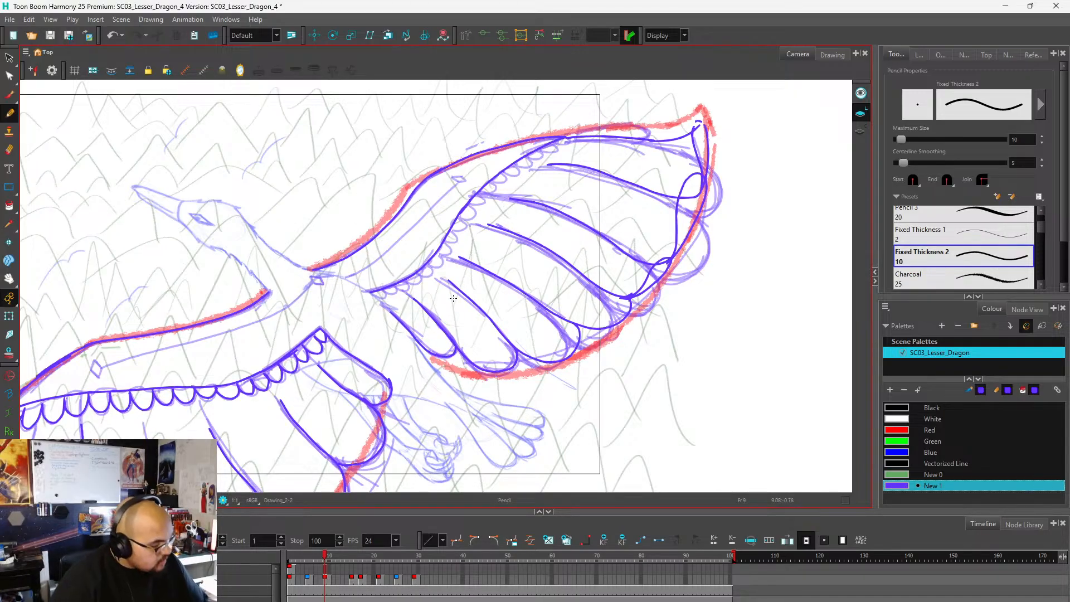
Draw a row of small scalloped feathers under the far wing's arm line, from the body out to the leading edge.
{"action": "scroll", "coordinate": [453, 298], "scroll_direction": "down", "scroll_amount": 3}
{"action": "scroll", "coordinate": [473, 278], "scroll_direction": "up", "scroll_amount": 3}
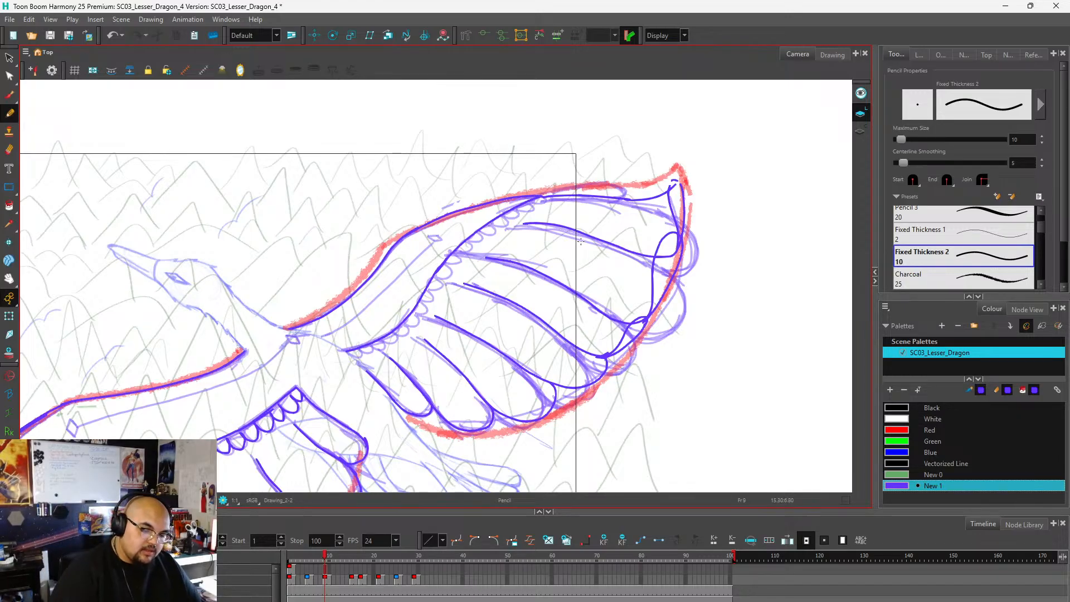
{"action": "scroll", "coordinate": [368, 370], "scroll_direction": "up", "scroll_amount": 4}
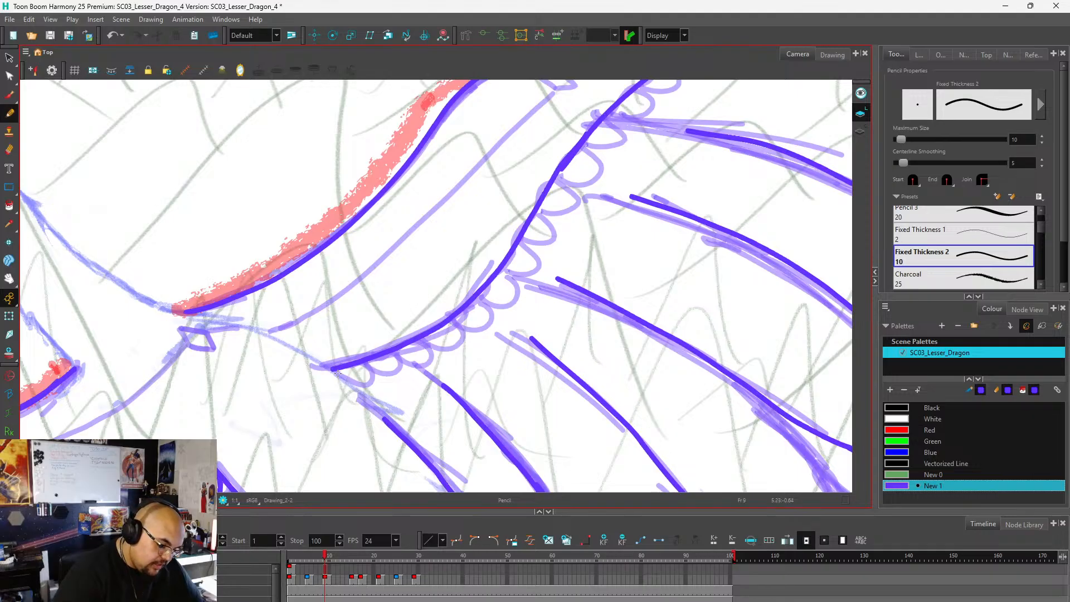
{"action": "mouse_move", "coordinate": [337, 373]}
{"action": "left_mouse_down"}
{"action": "mouse_move", "coordinate": [368, 385]}
{"action": "mouse_move", "coordinate": [365, 362]}
{"action": "mouse_move", "coordinate": [399, 365]}
{"action": "mouse_move", "coordinate": [394, 352]}
{"action": "mouse_move", "coordinate": [426, 358]}
{"action": "mouse_move", "coordinate": [419, 341]}
{"action": "mouse_move", "coordinate": [437, 350]}
{"action": "mouse_move", "coordinate": [460, 338]}
{"action": "mouse_move", "coordinate": [452, 321]}
{"action": "mouse_move", "coordinate": [471, 329]}
{"action": "mouse_move", "coordinate": [487, 318]}
{"action": "mouse_move", "coordinate": [480, 300]}
{"action": "mouse_move", "coordinate": [496, 306]}
{"action": "mouse_move", "coordinate": [514, 294]}
{"action": "mouse_move", "coordinate": [506, 274]}
{"action": "mouse_move", "coordinate": [534, 267]}
{"action": "mouse_move", "coordinate": [524, 243]}
{"action": "mouse_move", "coordinate": [549, 239]}
{"action": "mouse_move", "coordinate": [540, 215]}
{"action": "mouse_move", "coordinate": [569, 206]}
{"action": "mouse_move", "coordinate": [566, 185]}
{"action": "mouse_move", "coordinate": [595, 178]}
{"action": "mouse_move", "coordinate": [585, 149]}
{"action": "mouse_move", "coordinate": [614, 149]}
{"action": "mouse_move", "coordinate": [606, 119]}
{"action": "left_mouse_up"}
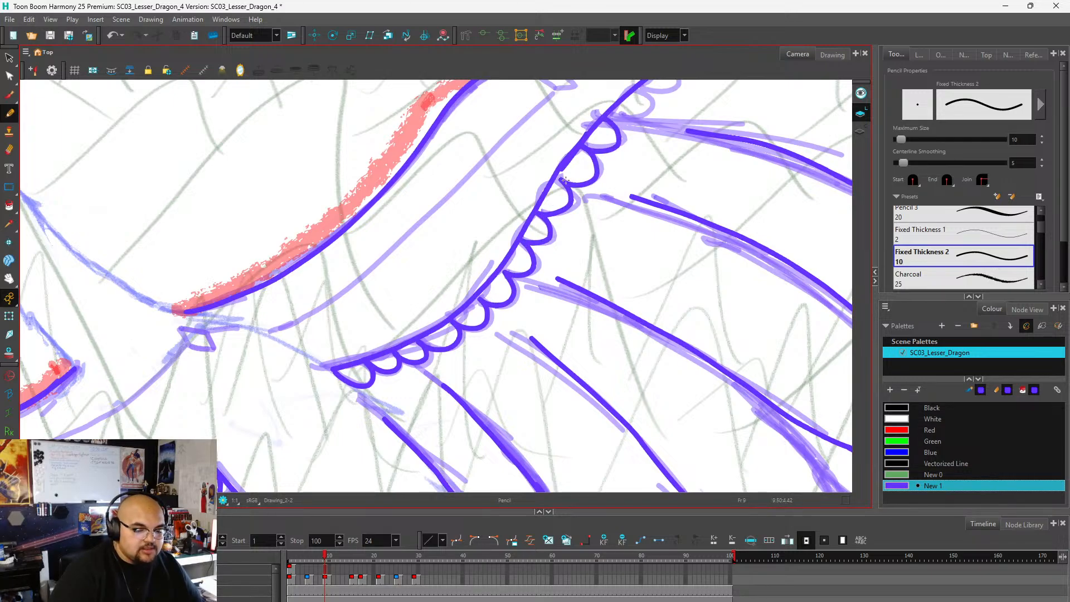
{"action": "scroll", "coordinate": [344, 341], "scroll_direction": "down", "scroll_amount": 3}
{"action": "scroll", "coordinate": [435, 262], "scroll_direction": "up", "scroll_amount": 3}
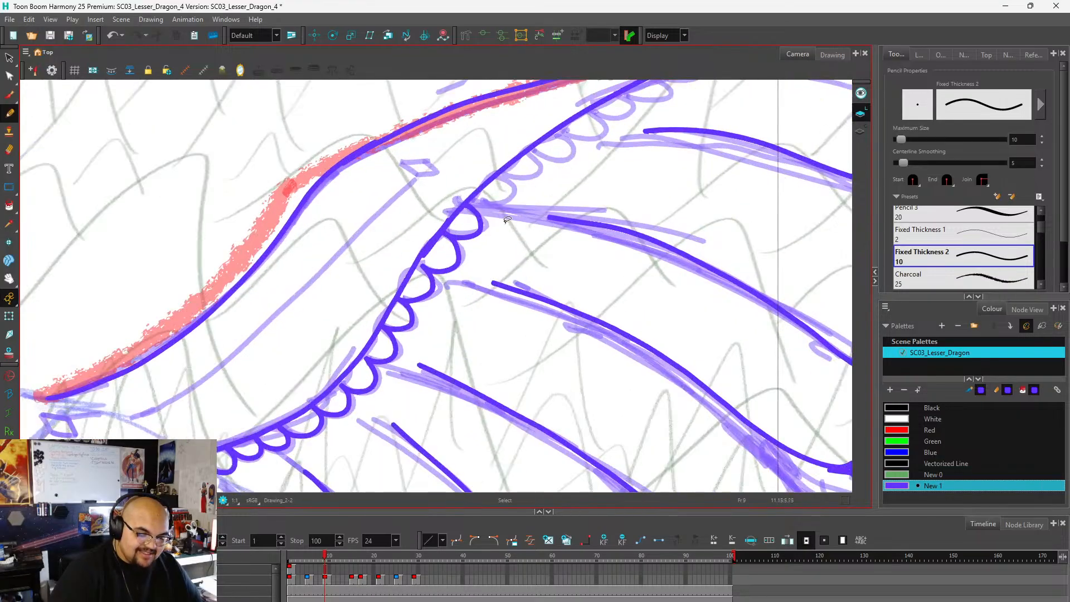
{"action": "scroll", "coordinate": [518, 224], "scroll_direction": "down", "scroll_amount": 2}
{"action": "scroll", "coordinate": [578, 167], "scroll_direction": "up", "scroll_amount": 2}
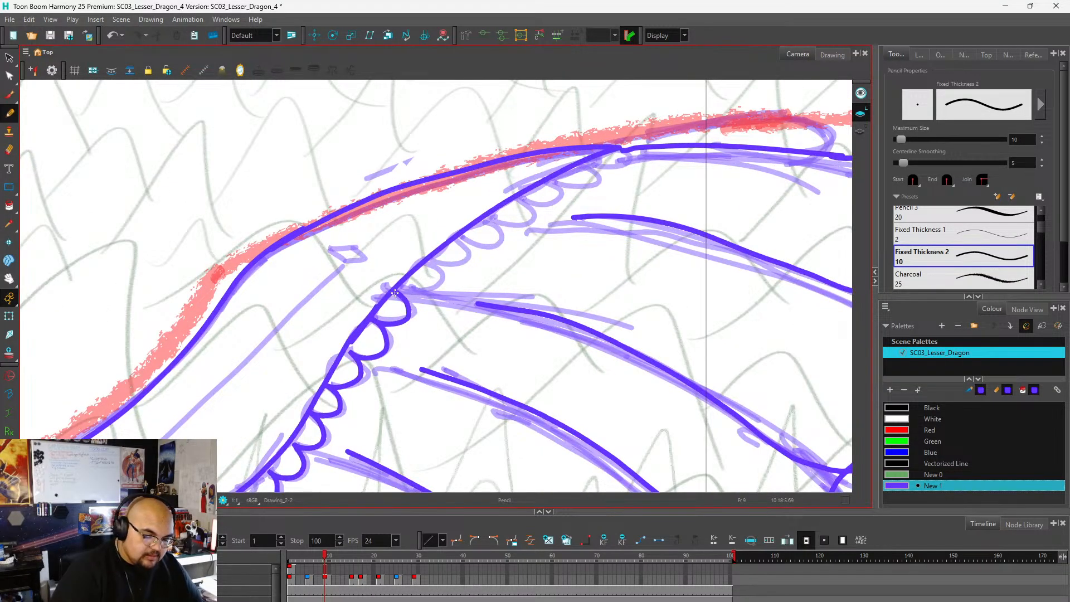
{"action": "mouse_move", "coordinate": [394, 292]}
{"action": "left_mouse_down"}
{"action": "mouse_move", "coordinate": [443, 277]}
{"action": "mouse_move", "coordinate": [427, 262]}
{"action": "mouse_move", "coordinate": [469, 253]}
{"action": "mouse_move", "coordinate": [457, 236]}
{"action": "mouse_move", "coordinate": [480, 244]}
{"action": "mouse_move", "coordinate": [504, 234]}
{"action": "mouse_move", "coordinate": [487, 214]}
{"action": "mouse_move", "coordinate": [534, 215]}
{"action": "mouse_move", "coordinate": [523, 195]}
{"action": "mouse_move", "coordinate": [559, 196]}
{"action": "mouse_move", "coordinate": [551, 177]}
{"action": "mouse_move", "coordinate": [593, 177]}
{"action": "mouse_move", "coordinate": [585, 162]}
{"action": "mouse_move", "coordinate": [625, 150]}
{"action": "left_mouse_up"}
Go to frame 15 and draw both edges of the near wing's lowered arm along the red guide, from shoulder to wrist.
{"action": "scroll", "coordinate": [580, 193], "scroll_direction": "down", "scroll_amount": 5}
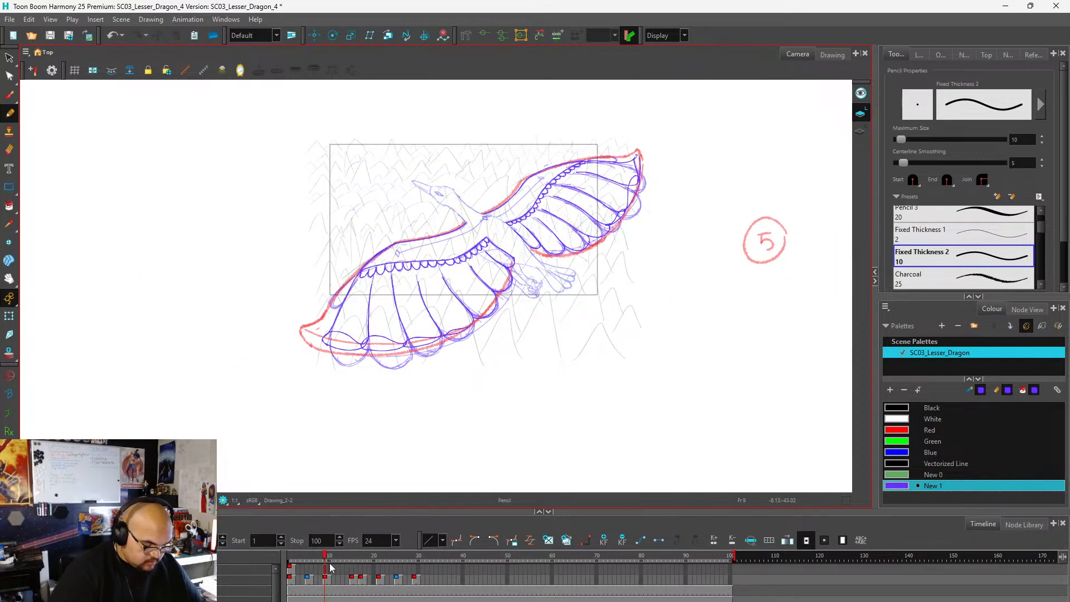
{"action": "left_click", "coordinate": [329, 576]}
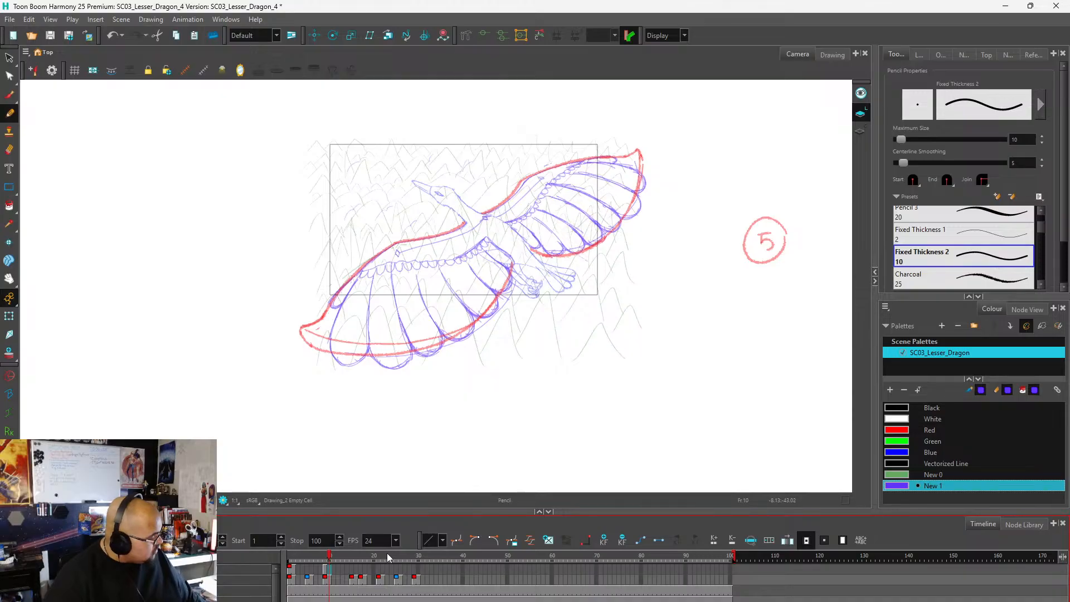
{"action": "key", "text": "comma"}
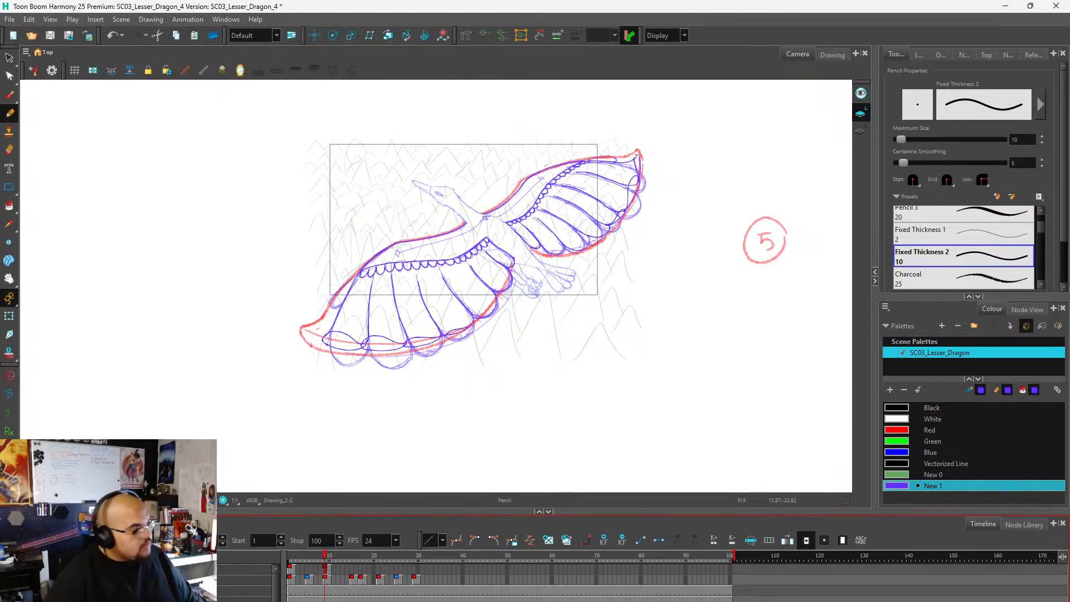
{"action": "left_click", "coordinate": [353, 581]}
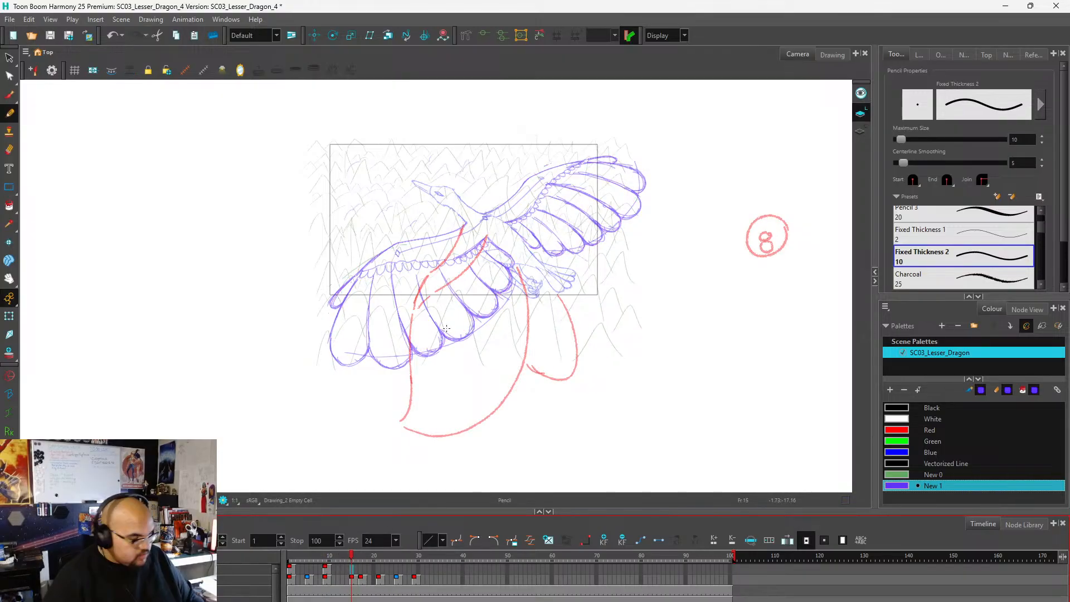
{"action": "scroll", "coordinate": [460, 257], "scroll_direction": "up", "scroll_amount": 5}
{"action": "mouse_move", "coordinate": [472, 170]}
{"action": "left_mouse_down"}
{"action": "mouse_move", "coordinate": [412, 286]}
{"action": "mouse_move", "coordinate": [435, 252]}
{"action": "mouse_move", "coordinate": [381, 302]}
{"action": "mouse_move", "coordinate": [348, 371]}
{"action": "mouse_move", "coordinate": [354, 387]}
{"action": "mouse_move", "coordinate": [458, 309]}
{"action": "mouse_move", "coordinate": [444, 319]}
{"action": "mouse_move", "coordinate": [526, 201]}
{"action": "left_mouse_up"}
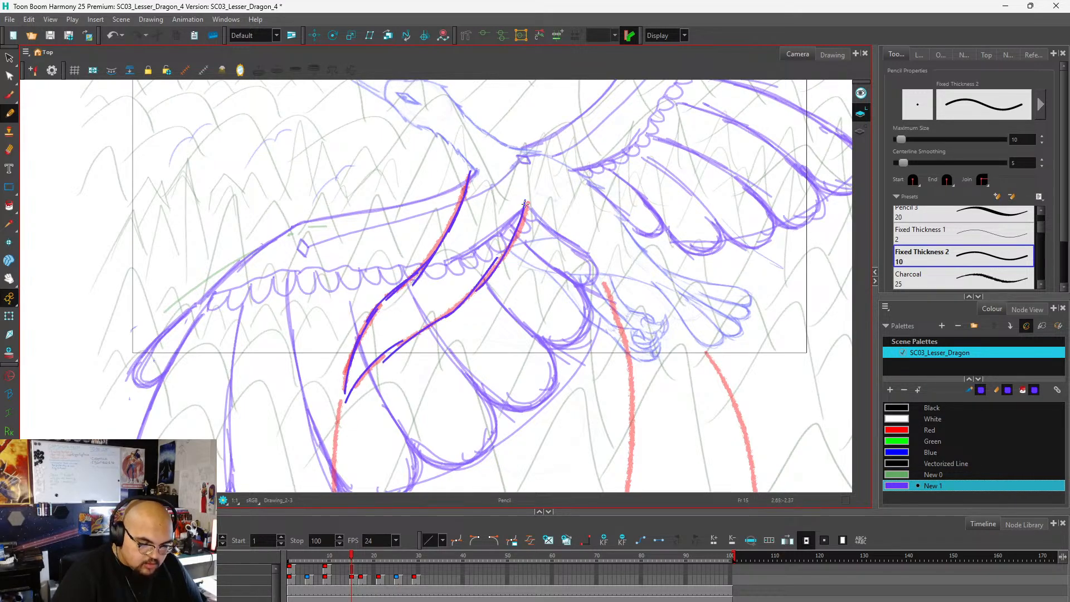
Draw two long curved feather dividers from the near wing's arm down toward the red lower edge.
{"action": "scroll", "coordinate": [382, 359], "scroll_direction": "down", "scroll_amount": 2}
{"action": "scroll", "coordinate": [510, 215], "scroll_direction": "down", "scroll_amount": 3}
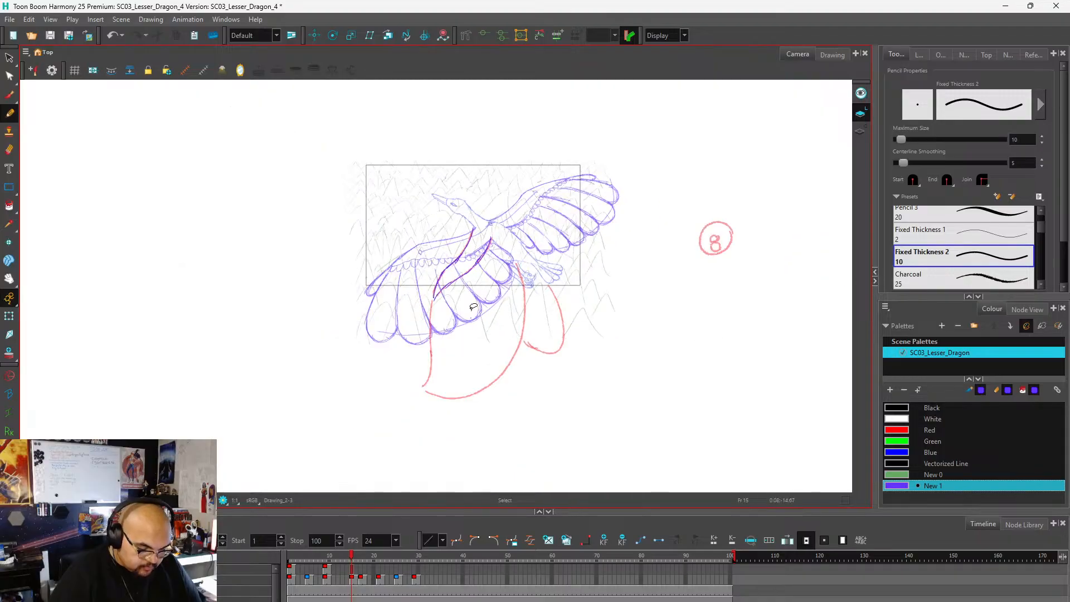
{"action": "scroll", "coordinate": [471, 311], "scroll_direction": "up", "scroll_amount": 1}
{"action": "scroll", "coordinate": [464, 306], "scroll_direction": "up", "scroll_amount": 1}
{"action": "scroll", "coordinate": [400, 274], "scroll_direction": "down", "scroll_amount": 1}
{"action": "scroll", "coordinate": [400, 274], "scroll_direction": "down", "scroll_amount": 3}
{"action": "scroll", "coordinate": [441, 310], "scroll_direction": "up", "scroll_amount": 5}
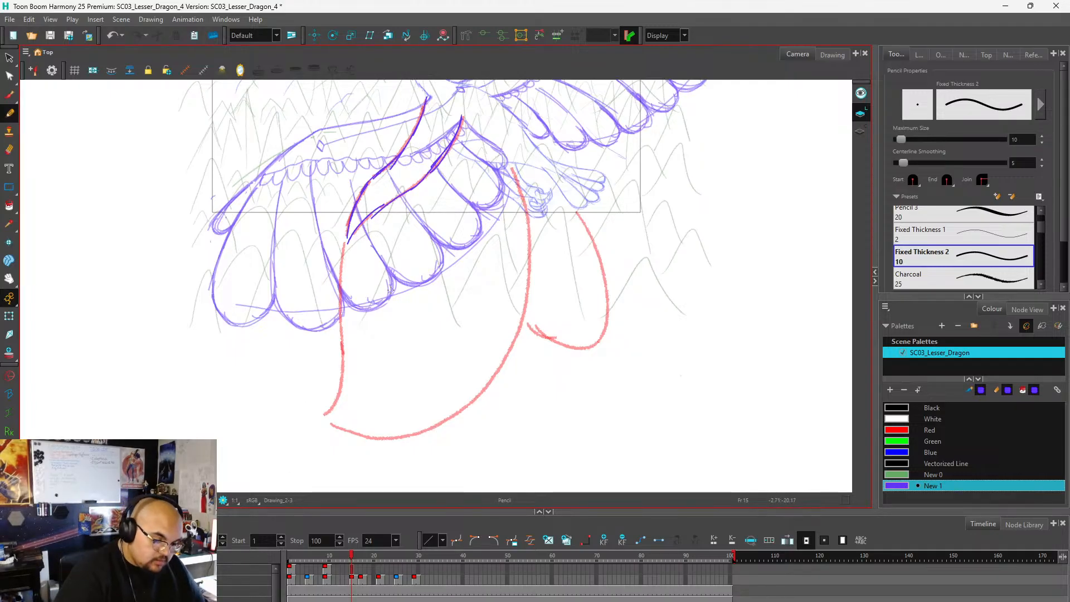
{"action": "mouse_move", "coordinate": [386, 219]}
{"action": "left_mouse_down"}
{"action": "mouse_move", "coordinate": [436, 302]}
{"action": "mouse_move", "coordinate": [462, 397]}
{"action": "left_mouse_up"}
{"action": "scroll", "coordinate": [455, 255], "scroll_direction": "down", "scroll_amount": 3}
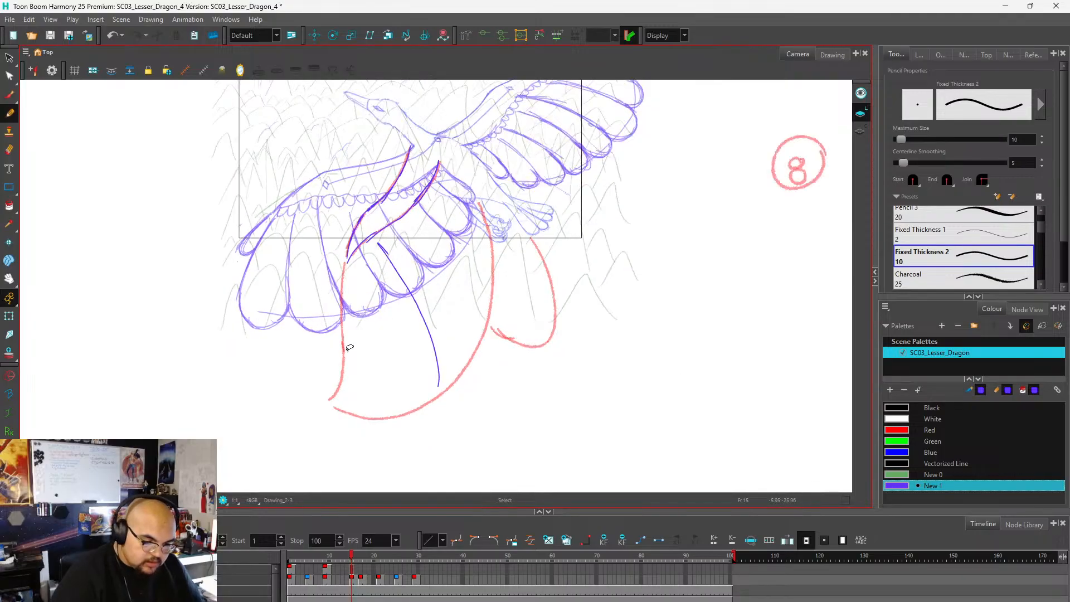
{"action": "scroll", "coordinate": [335, 255], "scroll_direction": "up", "scroll_amount": 5}
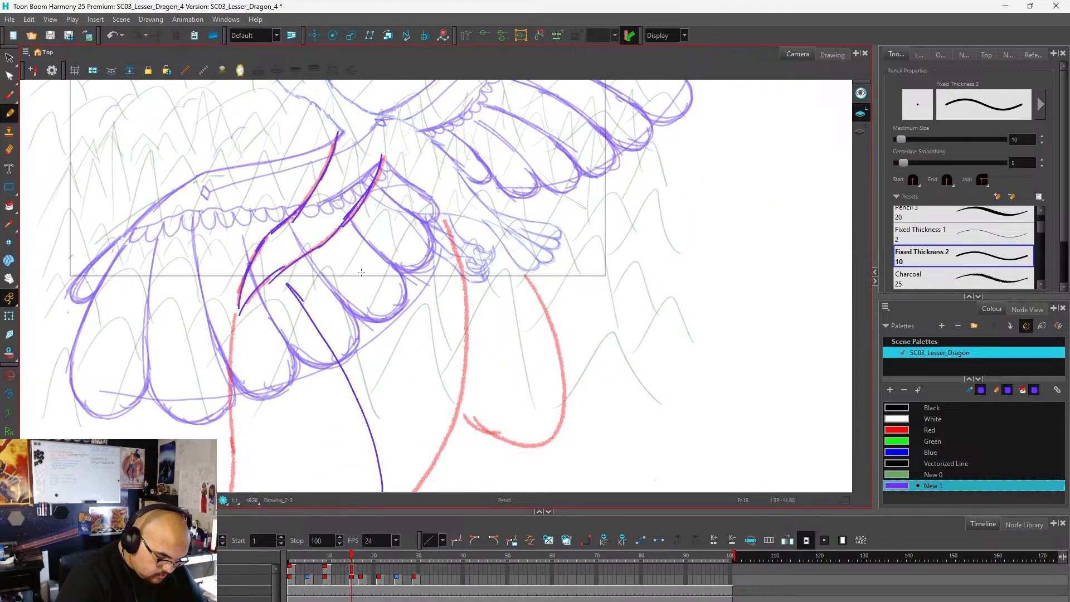
{"action": "scroll", "coordinate": [403, 212], "scroll_direction": "down", "scroll_amount": 3}
{"action": "scroll", "coordinate": [360, 278], "scroll_direction": "up", "scroll_amount": 2}
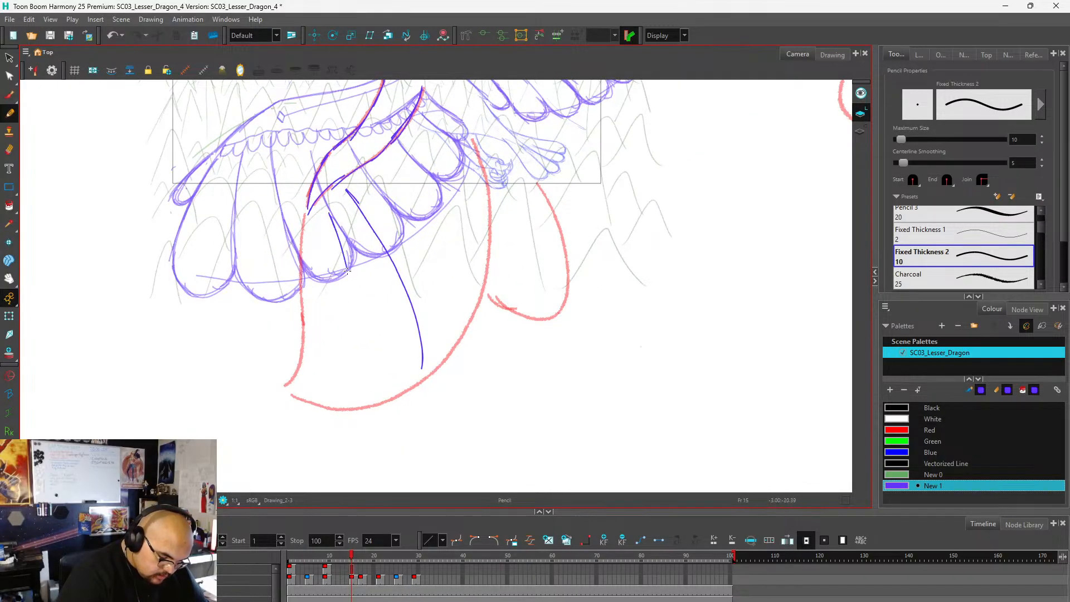
{"action": "mouse_move", "coordinate": [347, 271]}
{"action": "left_mouse_down"}
{"action": "mouse_move", "coordinate": [357, 372]}
{"action": "mouse_move", "coordinate": [343, 394]}
{"action": "left_mouse_up"}
{"action": "scroll", "coordinate": [340, 394], "scroll_direction": "down", "scroll_amount": 2}
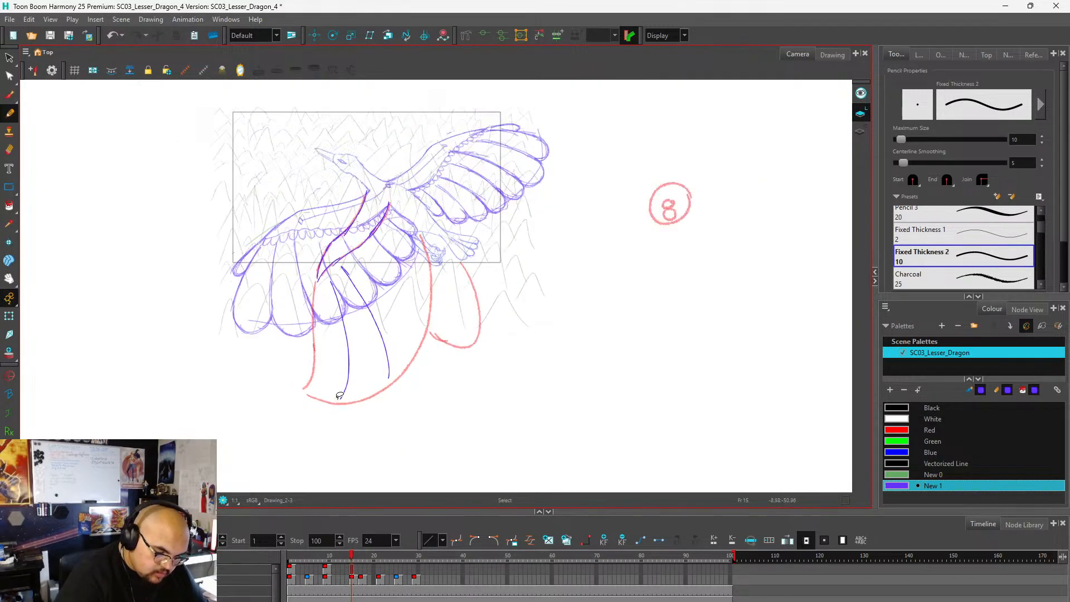
Draw two shorter curved feather dividers on the near wing between the arm's lower edge and the red guide beside the body.
{"action": "scroll", "coordinate": [429, 242], "scroll_direction": "up", "scroll_amount": 3}
{"action": "scroll", "coordinate": [411, 242], "scroll_direction": "down", "scroll_amount": 1}
{"action": "scroll", "coordinate": [399, 237], "scroll_direction": "down", "scroll_amount": 3}
{"action": "scroll", "coordinate": [387, 267], "scroll_direction": "up", "scroll_amount": 3}
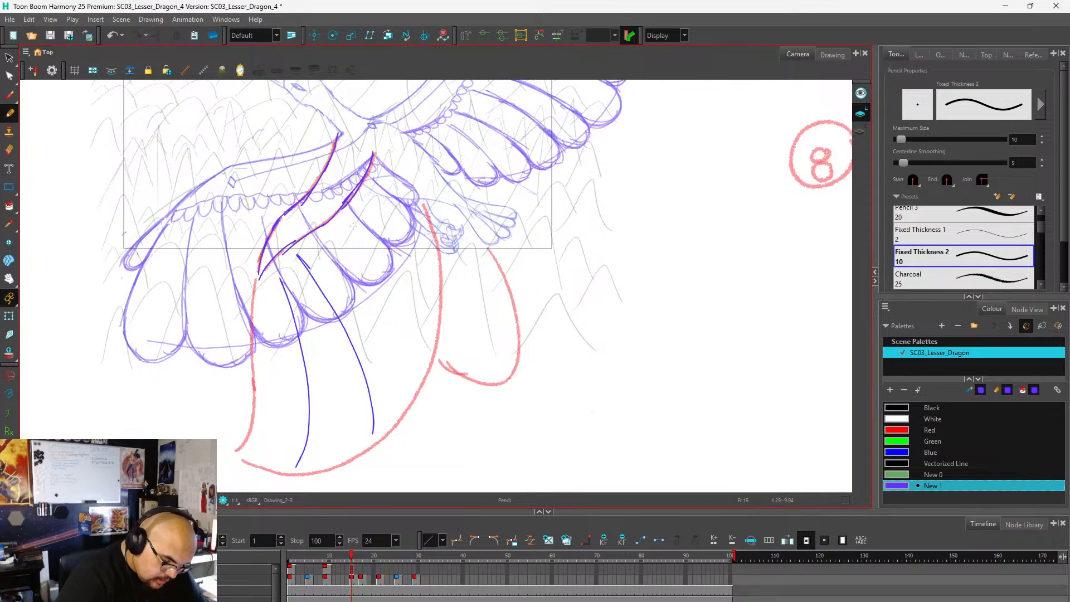
{"action": "left_click_drag", "start_coordinate": [362, 231], "coordinate": [428, 310]}
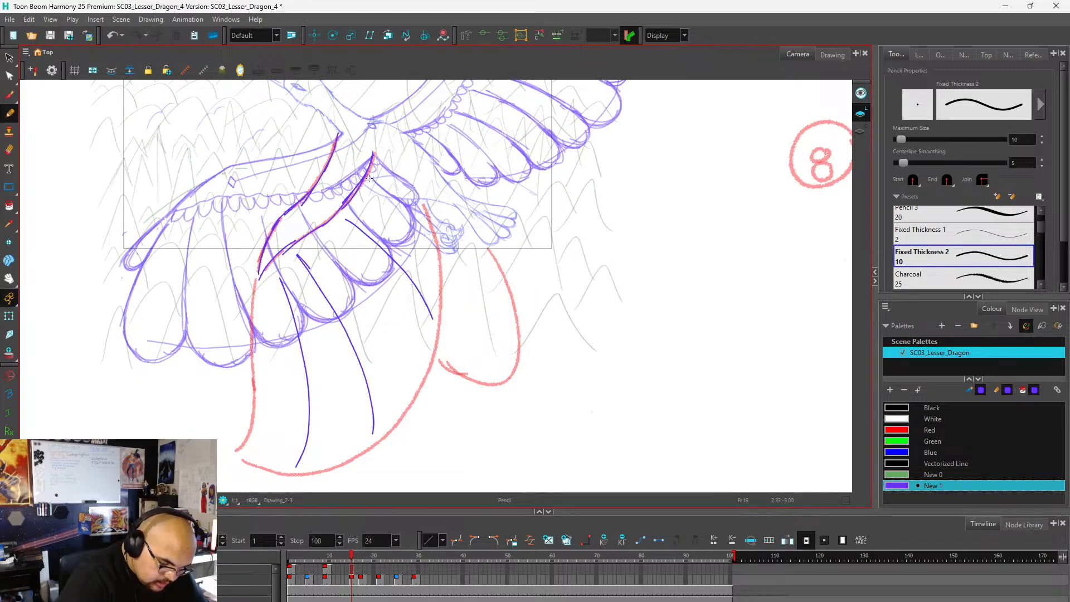
{"action": "left_click_drag", "start_coordinate": [368, 176], "coordinate": [422, 225]}
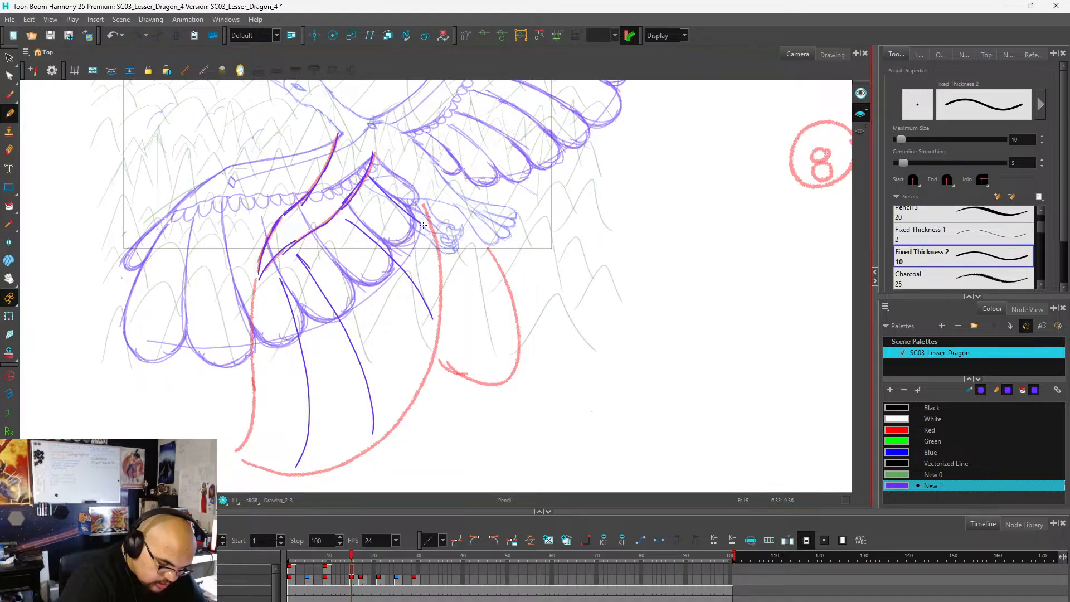
{"action": "scroll", "coordinate": [432, 202], "scroll_direction": "up", "scroll_amount": 1}
{"action": "key", "text": "ctrl+z"}
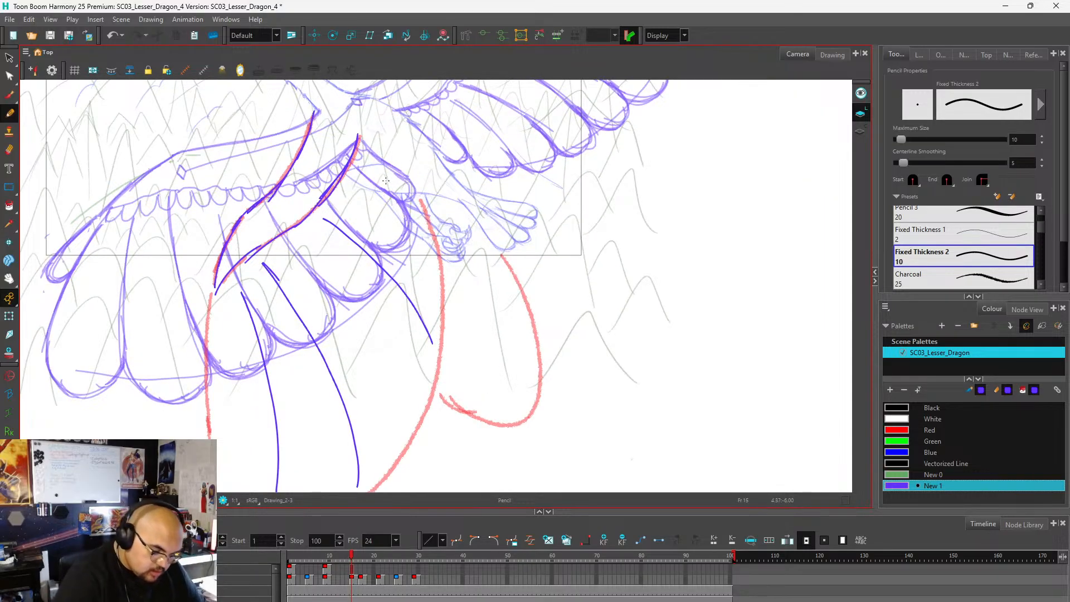
{"action": "left_click_drag", "start_coordinate": [358, 168], "coordinate": [423, 233]}
{"action": "scroll", "coordinate": [433, 201], "scroll_direction": "down", "scroll_amount": 2}
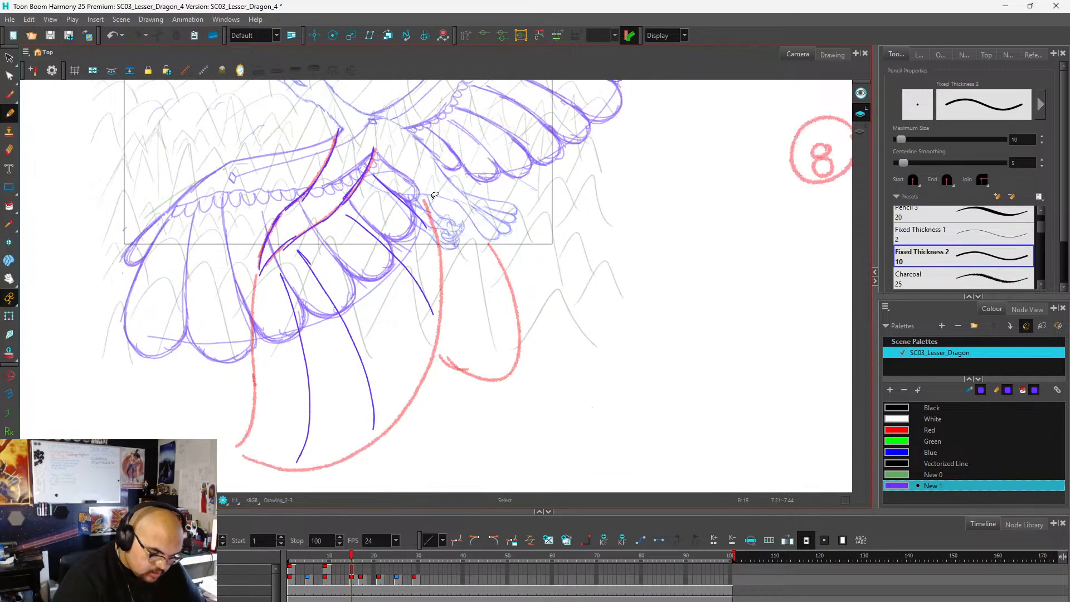
Redraw the short feather divider nearest the body on the near wing and add another curved divider just below it.
{"action": "scroll", "coordinate": [402, 286], "scroll_direction": "up", "scroll_amount": 2}
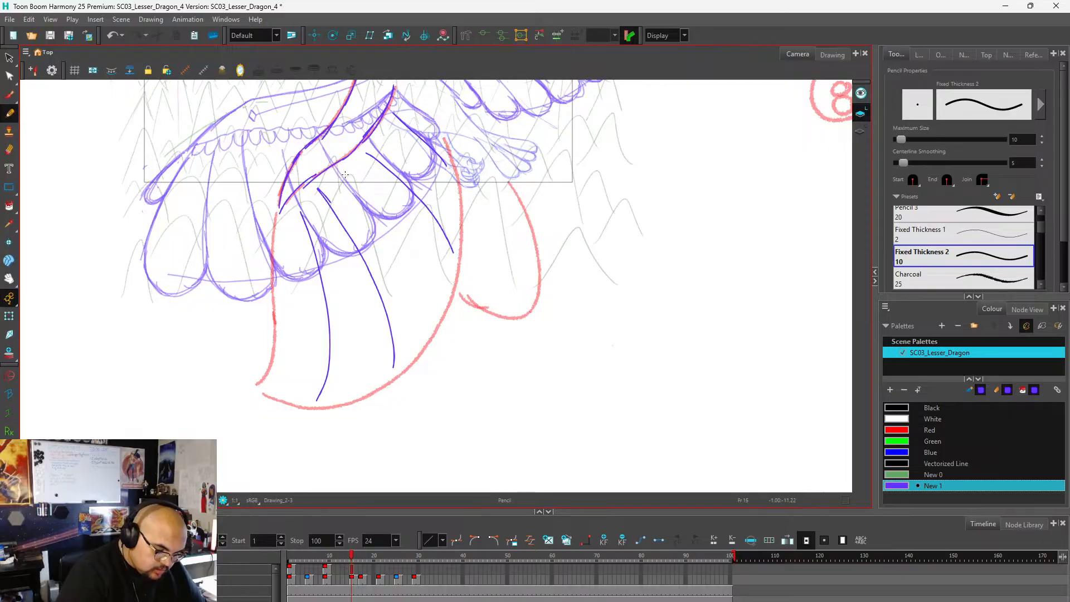
{"action": "key", "text": "ctrl+z"}
{"action": "left_click_drag", "start_coordinate": [393, 112], "coordinate": [453, 165]}
{"action": "mouse_move", "coordinate": [387, 136]}
{"action": "left_mouse_down"}
{"action": "mouse_move", "coordinate": [430, 171]}
{"action": "mouse_move", "coordinate": [455, 210]}
{"action": "left_mouse_up"}
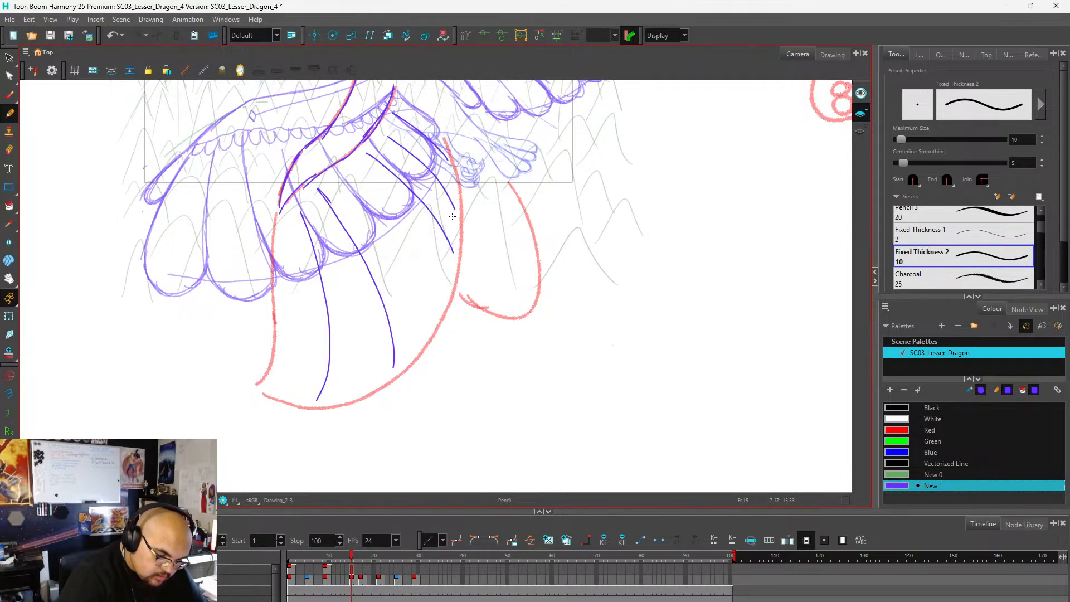
Draw a long curved feather divider in the middle gap of the near wing, from below the arm toward the red lower edge.
{"action": "mouse_move", "coordinate": [349, 179]}
{"action": "left_mouse_down"}
{"action": "mouse_move", "coordinate": [386, 218]}
{"action": "mouse_move", "coordinate": [429, 307]}
{"action": "left_mouse_up"}
{"action": "key", "text": "ctrl+z"}
{"action": "mouse_move", "coordinate": [365, 191]}
{"action": "left_mouse_down"}
{"action": "mouse_move", "coordinate": [398, 223]}
{"action": "mouse_move", "coordinate": [433, 309]}
{"action": "left_mouse_up"}
{"action": "key", "text": "ctrl+z"}
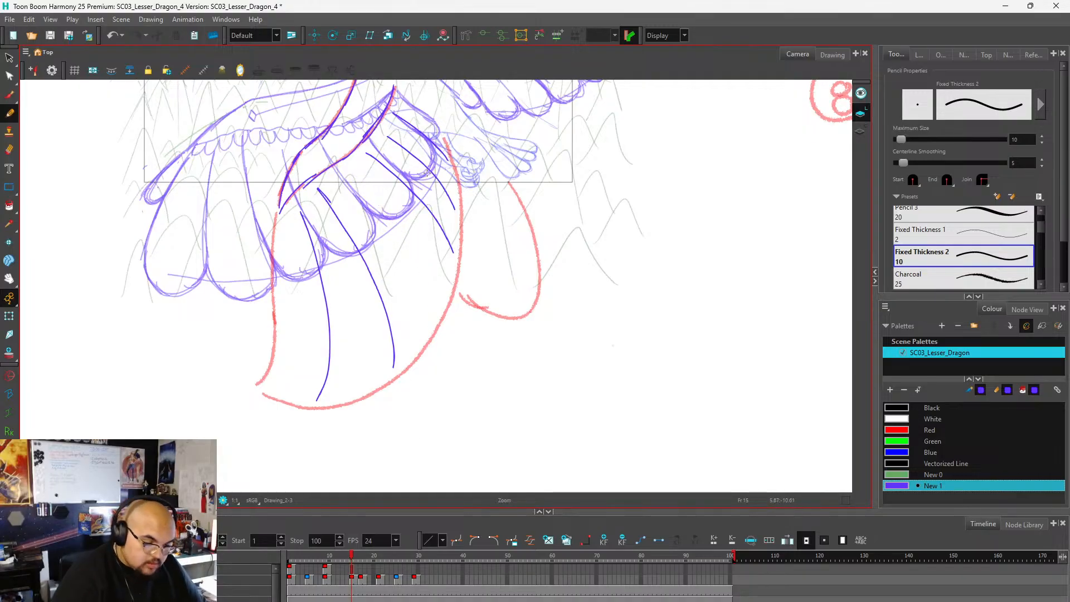
{"action": "mouse_move", "coordinate": [349, 178]}
{"action": "left_mouse_down"}
{"action": "mouse_move", "coordinate": [403, 246]}
{"action": "mouse_move", "coordinate": [430, 315]}
{"action": "left_mouse_up"}
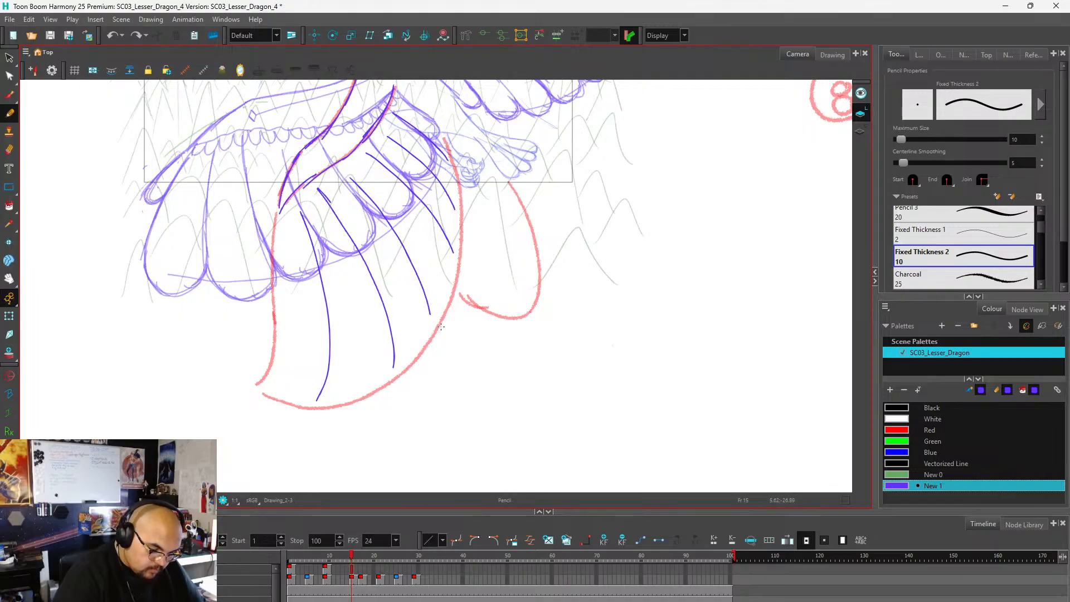
{"action": "key", "text": "ctrl+z"}
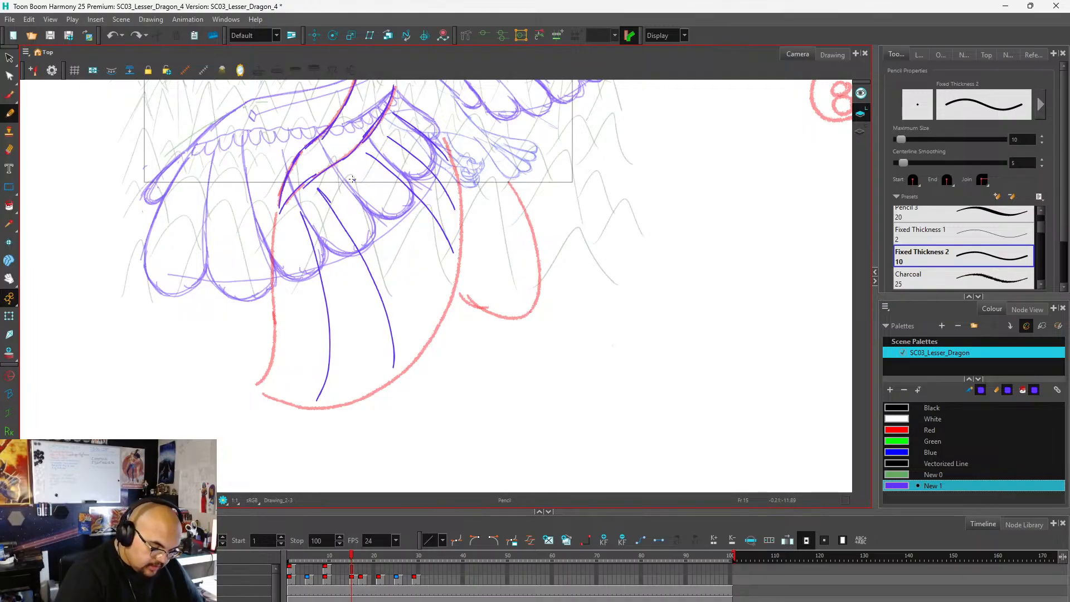
{"action": "mouse_move", "coordinate": [352, 179]}
{"action": "left_mouse_down"}
{"action": "mouse_move", "coordinate": [408, 249]}
{"action": "mouse_move", "coordinate": [433, 307]}
{"action": "left_mouse_up"}
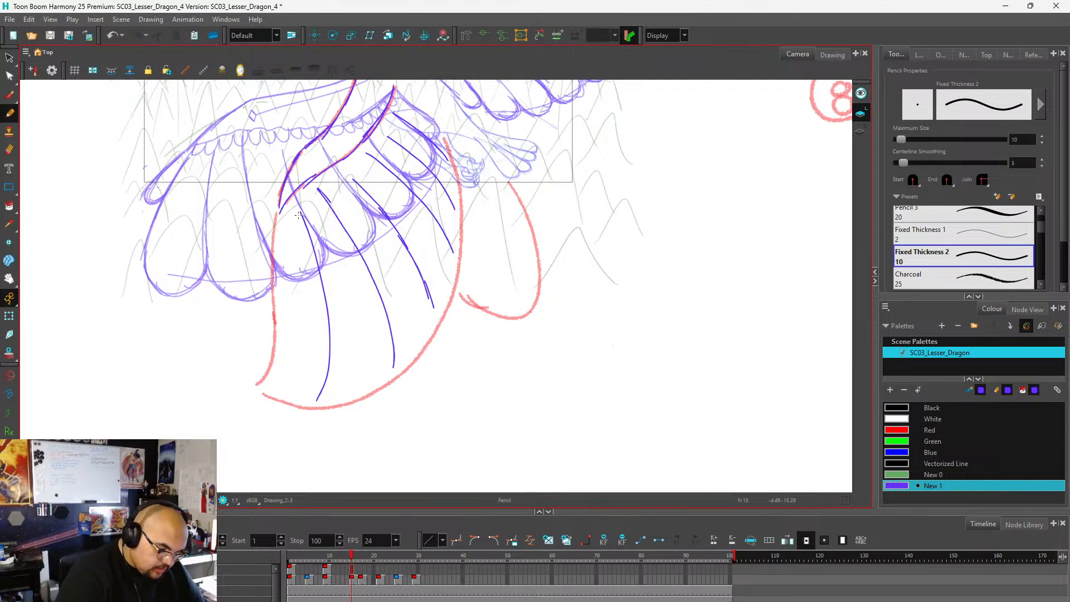
Draw the near wing's outer edge along the red guide and round off the tips of the two outermost feathers.
{"action": "mouse_move", "coordinate": [275, 222]}
{"action": "left_mouse_down"}
{"action": "mouse_move", "coordinate": [274, 359]}
{"action": "mouse_move", "coordinate": [262, 392]}
{"action": "mouse_move", "coordinate": [304, 409]}
{"action": "mouse_move", "coordinate": [326, 387]}
{"action": "mouse_move", "coordinate": [341, 420]}
{"action": "mouse_move", "coordinate": [385, 389]}
{"action": "mouse_move", "coordinate": [391, 357]}
{"action": "left_mouse_up"}
{"action": "key", "text": "ctrl+z"}
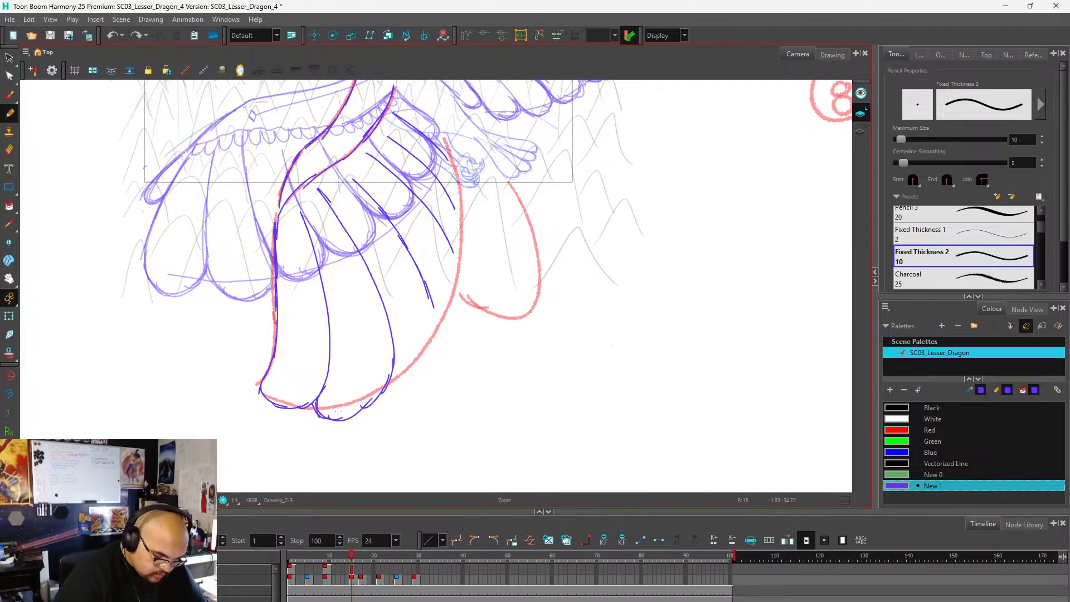
{"action": "key", "text": "ctrl+z"}
{"action": "key", "text": "ctrl+z"}
{"action": "key", "text": "ctrl+z"}
{"action": "key", "text": "ctrl+z"}
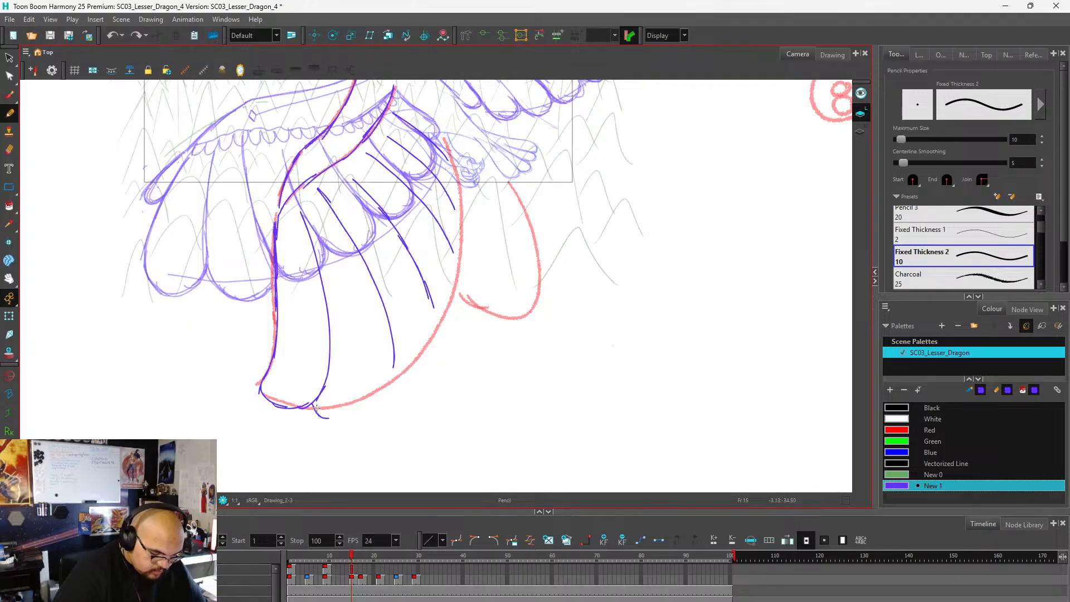
{"action": "mouse_move", "coordinate": [318, 413]}
{"action": "left_mouse_down"}
{"action": "mouse_move", "coordinate": [385, 391]}
{"action": "mouse_move", "coordinate": [394, 357]}
{"action": "mouse_move", "coordinate": [376, 405]}
{"action": "mouse_move", "coordinate": [327, 418]}
{"action": "left_mouse_up"}
{"action": "mouse_move", "coordinate": [391, 381]}
{"action": "left_mouse_down"}
{"action": "mouse_move", "coordinate": [438, 315]}
{"action": "mouse_move", "coordinate": [432, 359]}
{"action": "mouse_move", "coordinate": [398, 384]}
{"action": "left_mouse_up"}
{"action": "key", "text": "ctrl+z"}
{"action": "key", "text": "ctrl+z"}
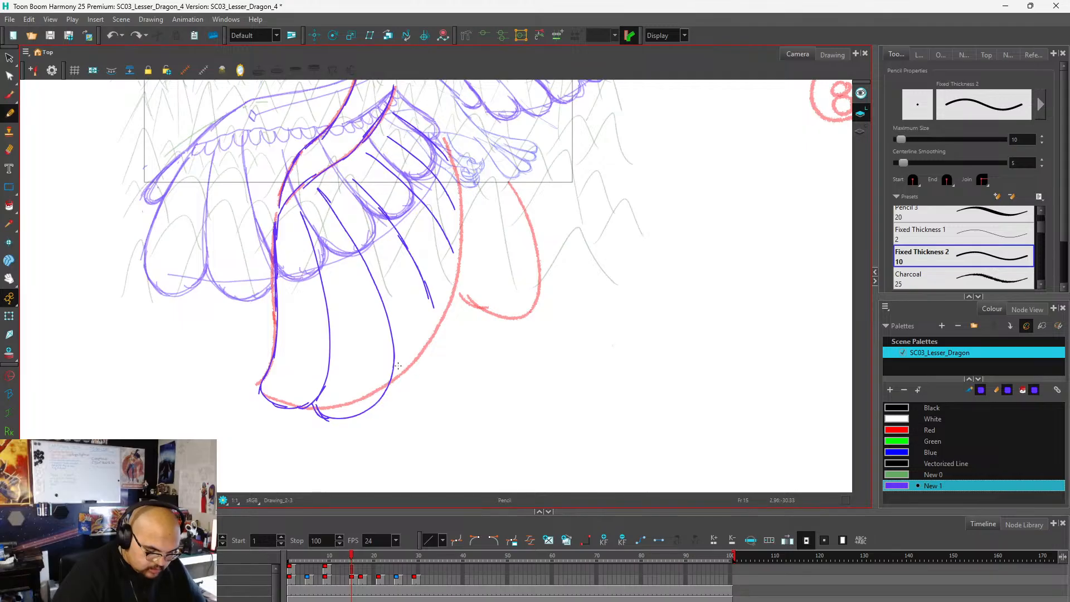
Draw the third feather's rounded tip on the near wing and extend the edge of the fourth feather past the red guide.
{"action": "key", "text": "alt+s"}
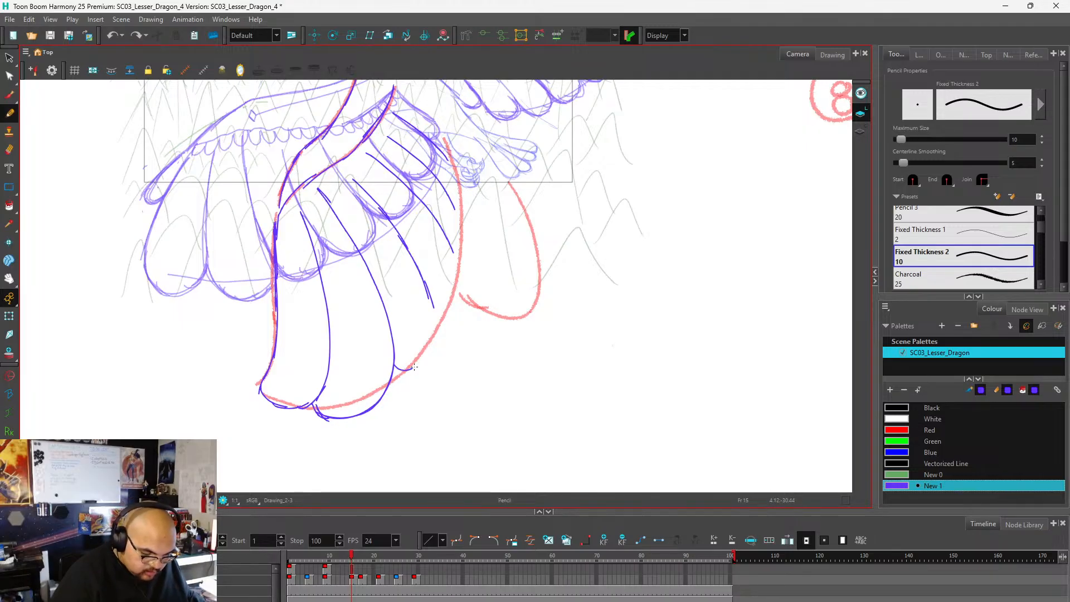
{"action": "mouse_move", "coordinate": [394, 364]}
{"action": "left_mouse_down"}
{"action": "mouse_move", "coordinate": [421, 368]}
{"action": "mouse_move", "coordinate": [436, 351]}
{"action": "mouse_move", "coordinate": [430, 297]}
{"action": "left_mouse_up"}
{"action": "mouse_move", "coordinate": [449, 246]}
{"action": "left_mouse_down"}
{"action": "mouse_move", "coordinate": [461, 290]}
{"action": "mouse_move", "coordinate": [453, 300]}
{"action": "mouse_move", "coordinate": [426, 287]}
{"action": "mouse_move", "coordinate": [435, 302]}
{"action": "mouse_move", "coordinate": [460, 302]}
{"action": "left_mouse_up"}
{"action": "key", "text": "ctrl+z"}
{"action": "key", "text": "ctrl+z"}
{"action": "key", "text": "ctrl+z"}
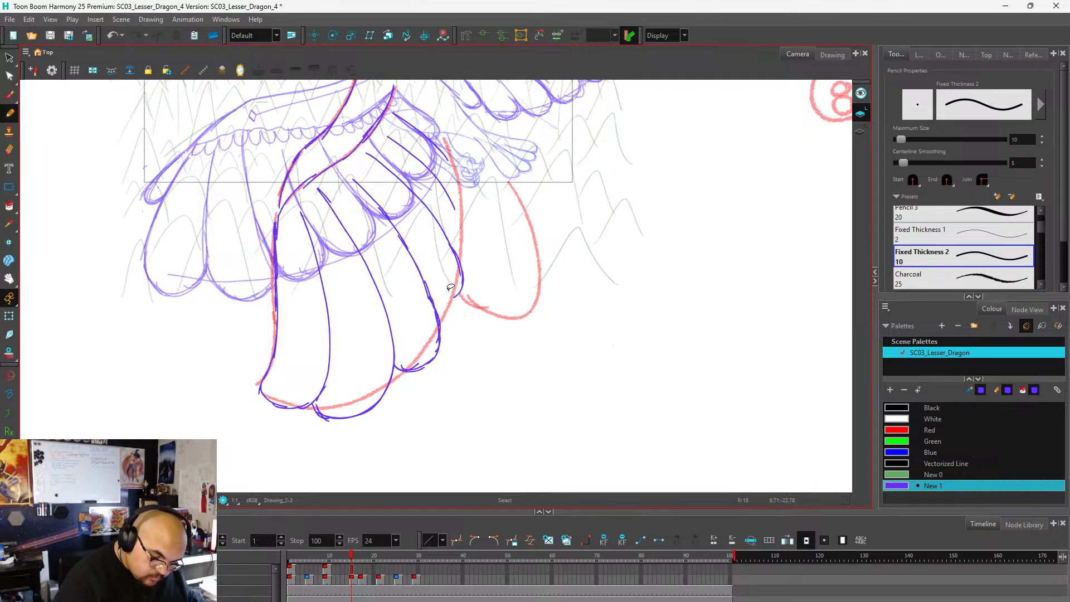
Close the near wing's remaining feathers with rounded, overlapping tips up the inner edge to the body.
{"action": "mouse_move", "coordinate": [459, 267]}
{"action": "left_mouse_down"}
{"action": "mouse_move", "coordinate": [452, 304]}
{"action": "mouse_move", "coordinate": [439, 308]}
{"action": "mouse_move", "coordinate": [446, 313]}
{"action": "mouse_move", "coordinate": [465, 284]}
{"action": "left_mouse_up"}
{"action": "mouse_move", "coordinate": [426, 167]}
{"action": "left_mouse_down"}
{"action": "mouse_move", "coordinate": [463, 205]}
{"action": "mouse_move", "coordinate": [428, 169]}
{"action": "mouse_move", "coordinate": [461, 229]}
{"action": "left_mouse_up"}
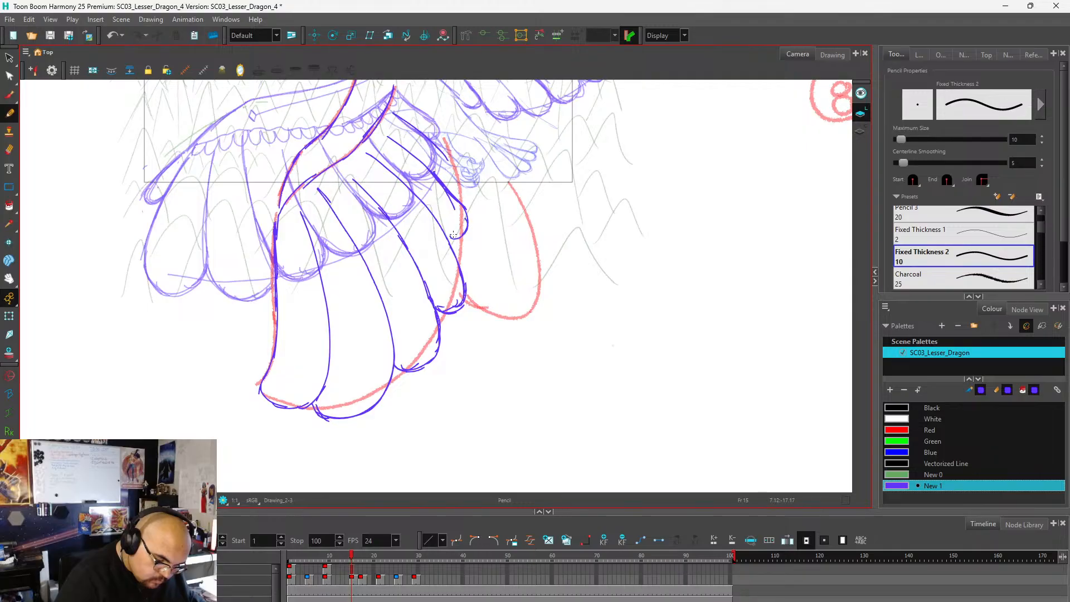
{"action": "mouse_move", "coordinate": [434, 144]}
{"action": "left_mouse_down"}
{"action": "mouse_move", "coordinate": [461, 163]}
{"action": "mouse_move", "coordinate": [436, 145]}
{"action": "mouse_move", "coordinate": [458, 184]}
{"action": "mouse_move", "coordinate": [456, 167]}
{"action": "mouse_move", "coordinate": [444, 186]}
{"action": "mouse_move", "coordinate": [465, 175]}
{"action": "left_mouse_up"}
{"action": "mouse_move", "coordinate": [417, 107]}
{"action": "left_mouse_down"}
{"action": "mouse_move", "coordinate": [453, 132]}
{"action": "mouse_move", "coordinate": [447, 148]}
{"action": "mouse_move", "coordinate": [456, 139]}
{"action": "mouse_move", "coordinate": [430, 120]}
{"action": "left_mouse_up"}
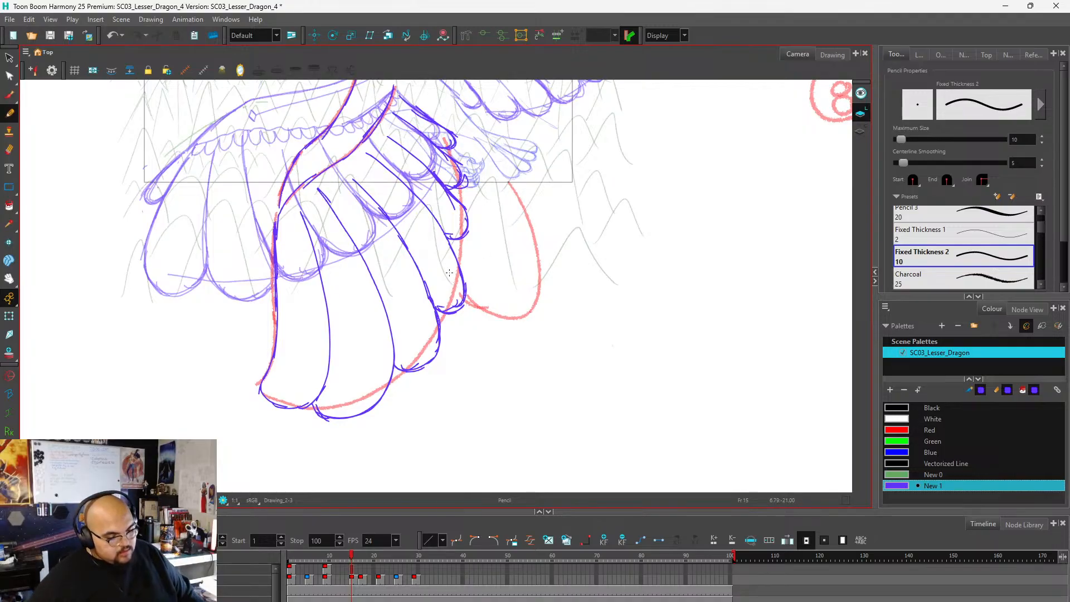
Select the near wing's feather lines and scale them slightly narrower and shorter to fit inside the red guide.
{"action": "key", "text": "alt+s"}
{"action": "scroll", "coordinate": [447, 289], "scroll_direction": "down", "scroll_amount": 4}
{"action": "scroll", "coordinate": [419, 214], "scroll_direction": "up", "scroll_amount": 3}
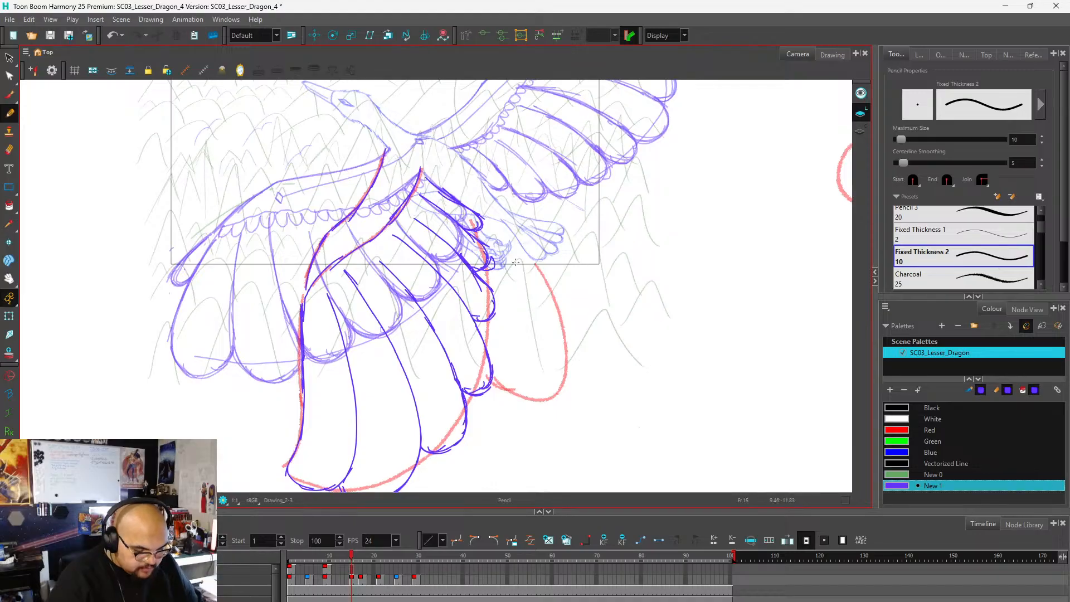
{"action": "scroll", "coordinate": [535, 223], "scroll_direction": "down", "scroll_amount": 3}
{"action": "scroll", "coordinate": [494, 288], "scroll_direction": "up", "scroll_amount": 2}
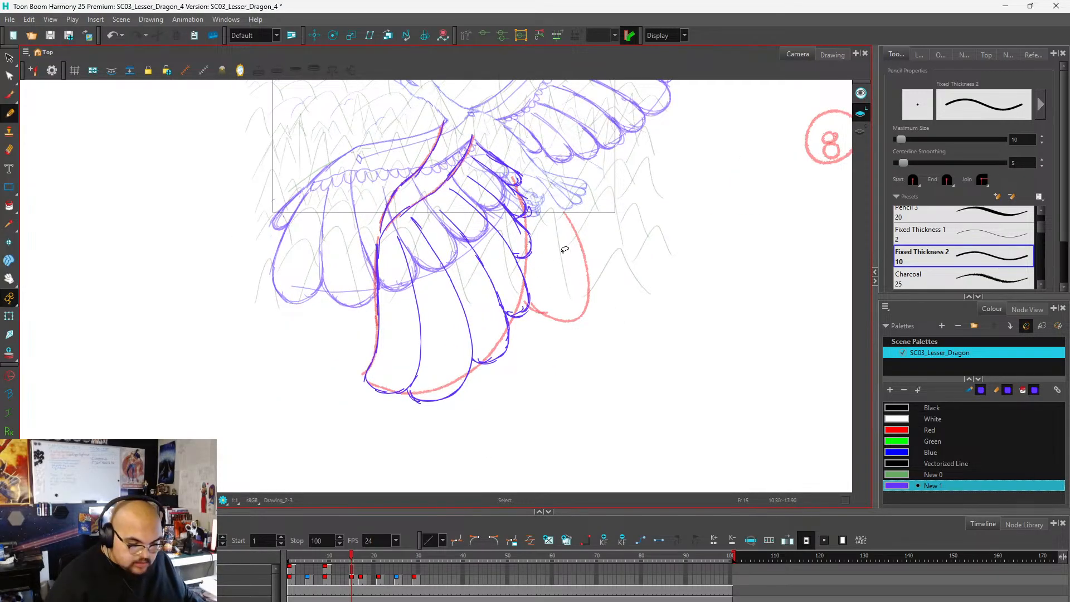
{"action": "mouse_move", "coordinate": [565, 250]}
{"action": "left_mouse_down"}
{"action": "mouse_move", "coordinate": [570, 158]}
{"action": "mouse_move", "coordinate": [483, 156]}
{"action": "mouse_move", "coordinate": [442, 273]}
{"action": "mouse_move", "coordinate": [340, 381]}
{"action": "mouse_move", "coordinate": [515, 406]}
{"action": "mouse_move", "coordinate": [562, 153]}
{"action": "left_mouse_up"}
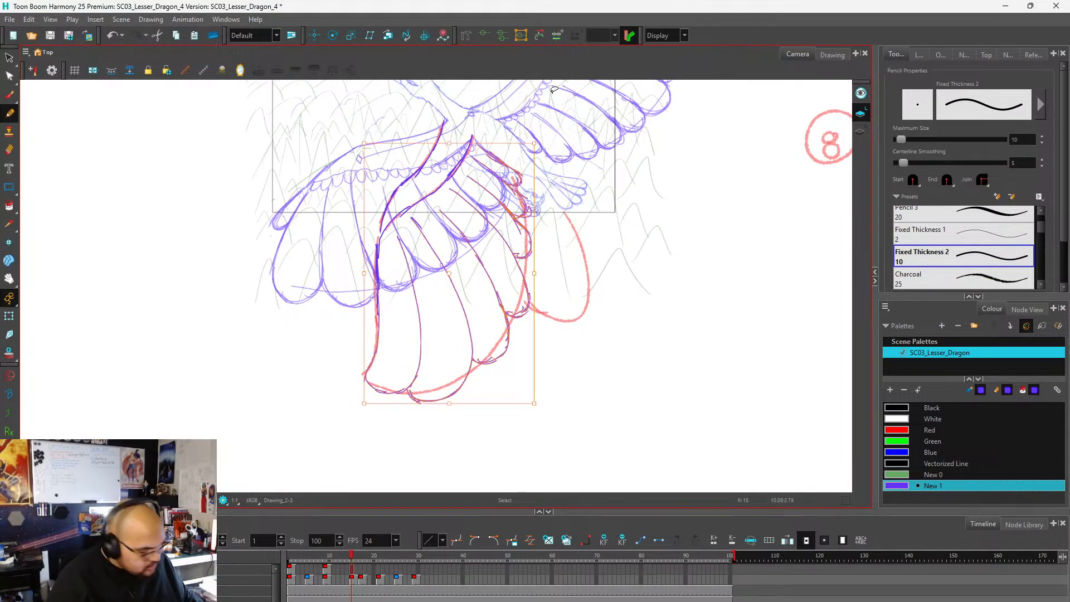
{"action": "left_click_drag", "start_coordinate": [536, 272], "coordinate": [528, 272]}
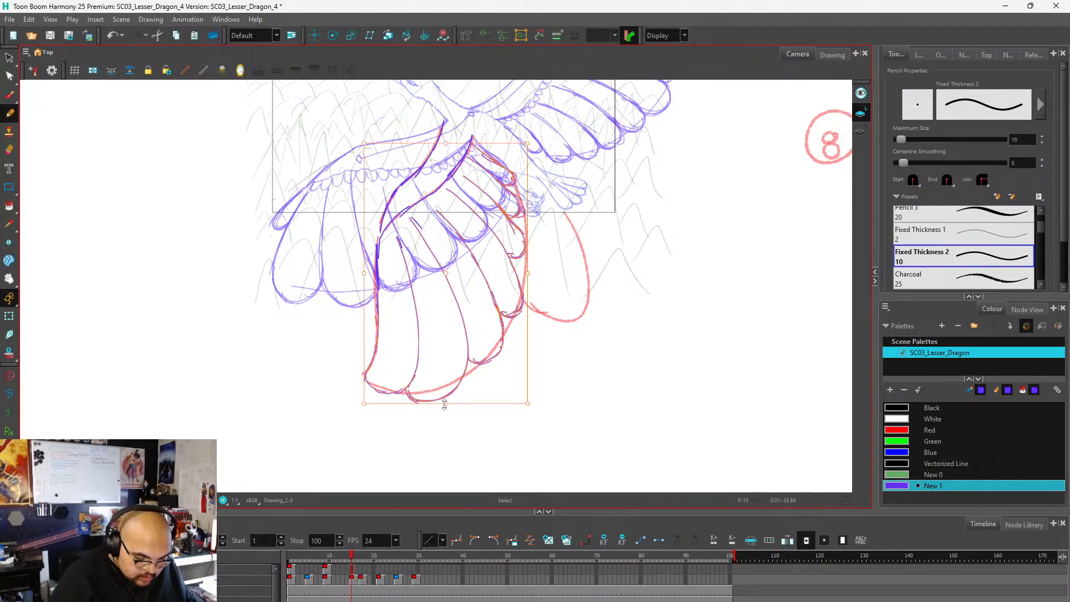
{"action": "left_click_drag", "start_coordinate": [446, 405], "coordinate": [447, 396]}
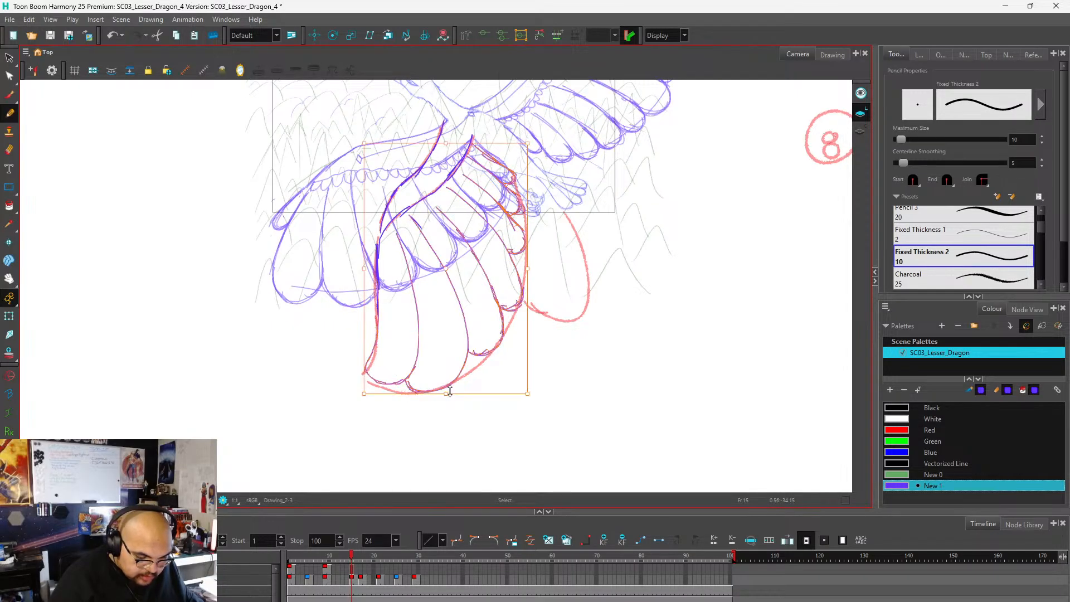
{"action": "key", "text": "alt+/"}
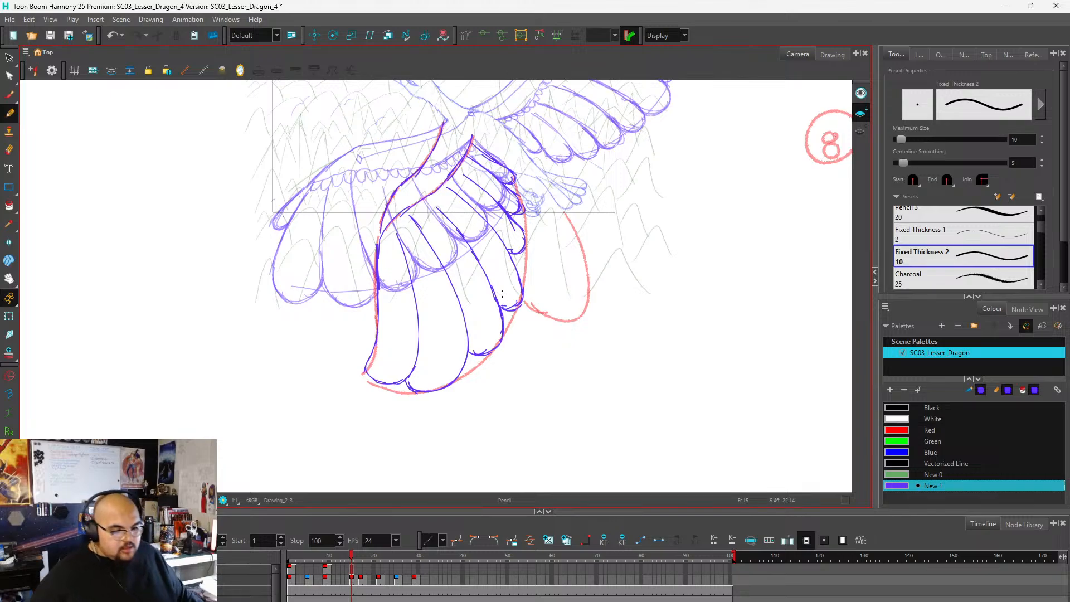
Draw a row of small scalloped feathers under the near wing's arm line, from the wrist up to the shoulder.
{"action": "scroll", "coordinate": [382, 260], "scroll_direction": "down", "scroll_amount": 2}
{"action": "scroll", "coordinate": [386, 213], "scroll_direction": "up", "scroll_amount": 5}
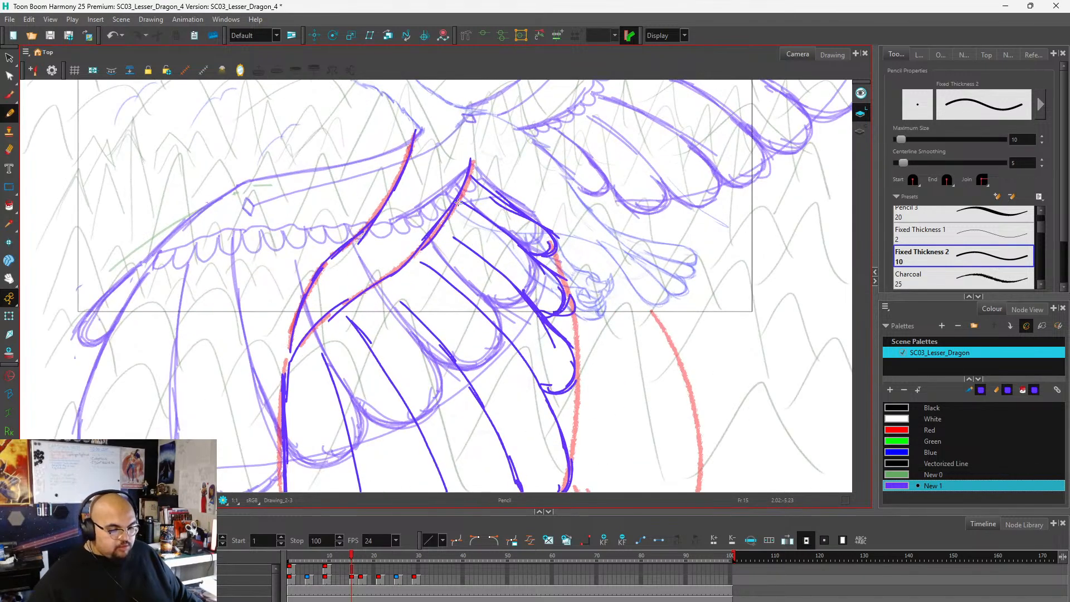
{"action": "mouse_move", "coordinate": [289, 365]}
{"action": "left_mouse_down"}
{"action": "mouse_move", "coordinate": [303, 340]}
{"action": "mouse_move", "coordinate": [319, 350]}
{"action": "mouse_move", "coordinate": [333, 304]}
{"action": "mouse_move", "coordinate": [362, 310]}
{"action": "mouse_move", "coordinate": [427, 251]}
{"action": "mouse_move", "coordinate": [406, 266]}
{"action": "mouse_move", "coordinate": [422, 271]}
{"action": "mouse_move", "coordinate": [446, 215]}
{"action": "mouse_move", "coordinate": [460, 217]}
{"action": "mouse_move", "coordinate": [449, 215]}
{"action": "mouse_move", "coordinate": [477, 184]}
{"action": "left_mouse_up"}
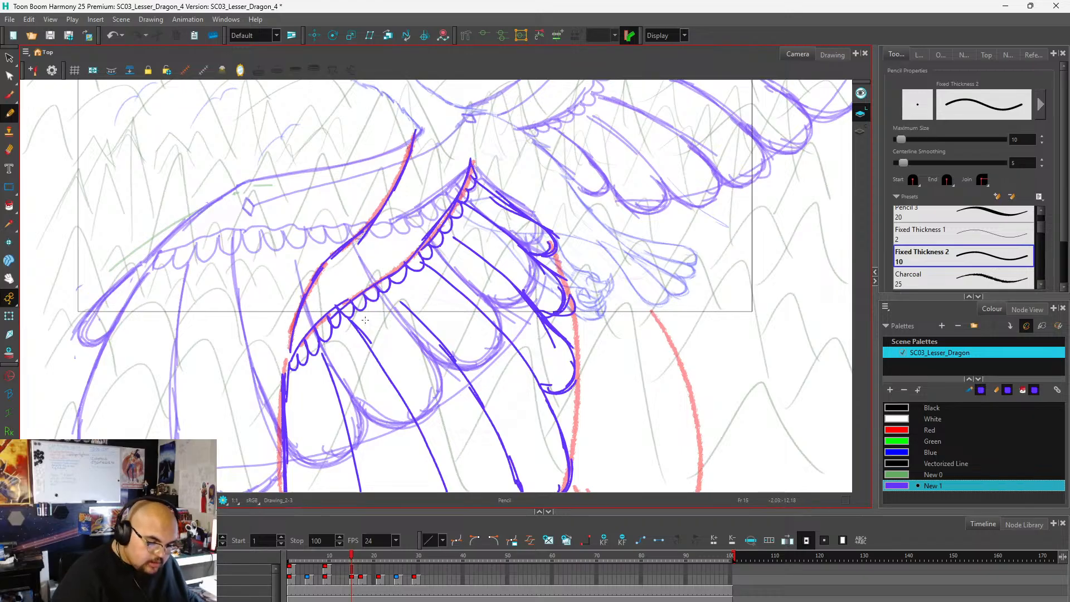
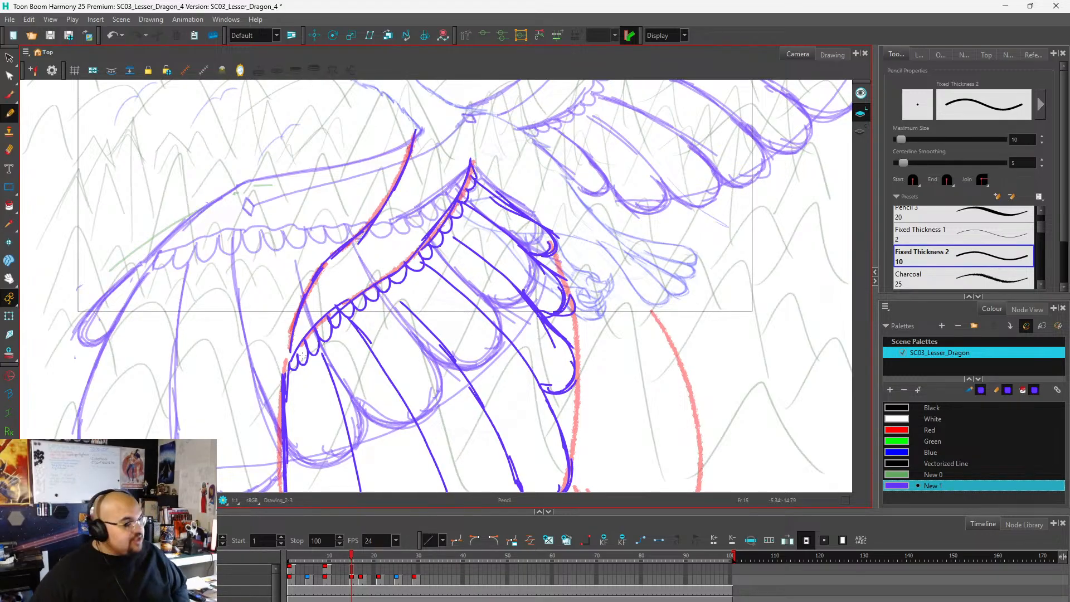
Examine frame 15's feathered near wing and the far wing's red guide shape, both close up and in the whole pose.
{"action": "scroll", "coordinate": [397, 243], "scroll_direction": "down", "scroll_amount": 4}
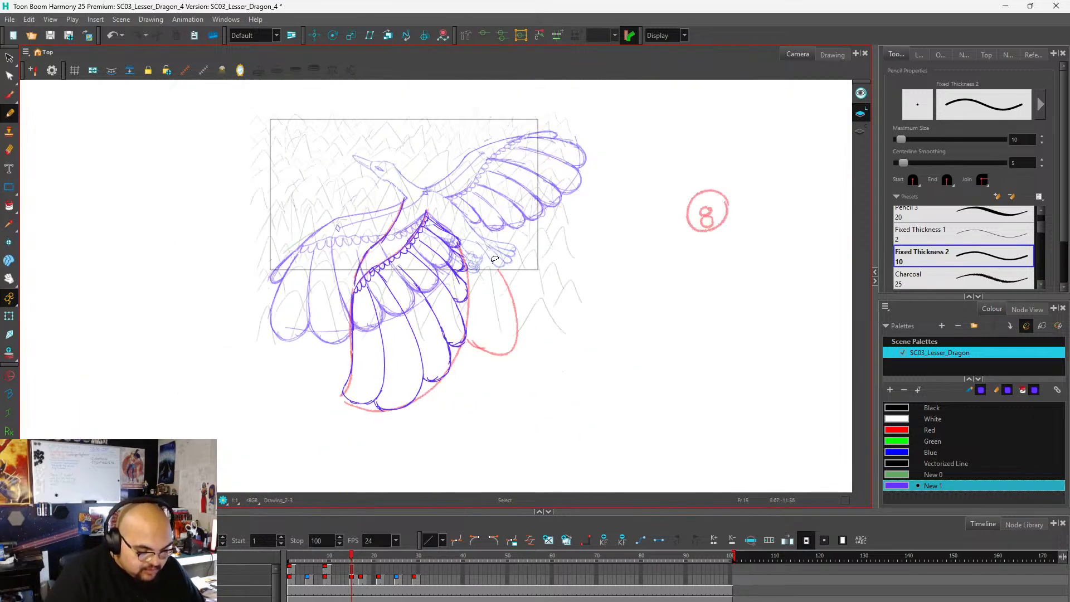
{"action": "scroll", "coordinate": [494, 259], "scroll_direction": "up", "scroll_amount": 3}
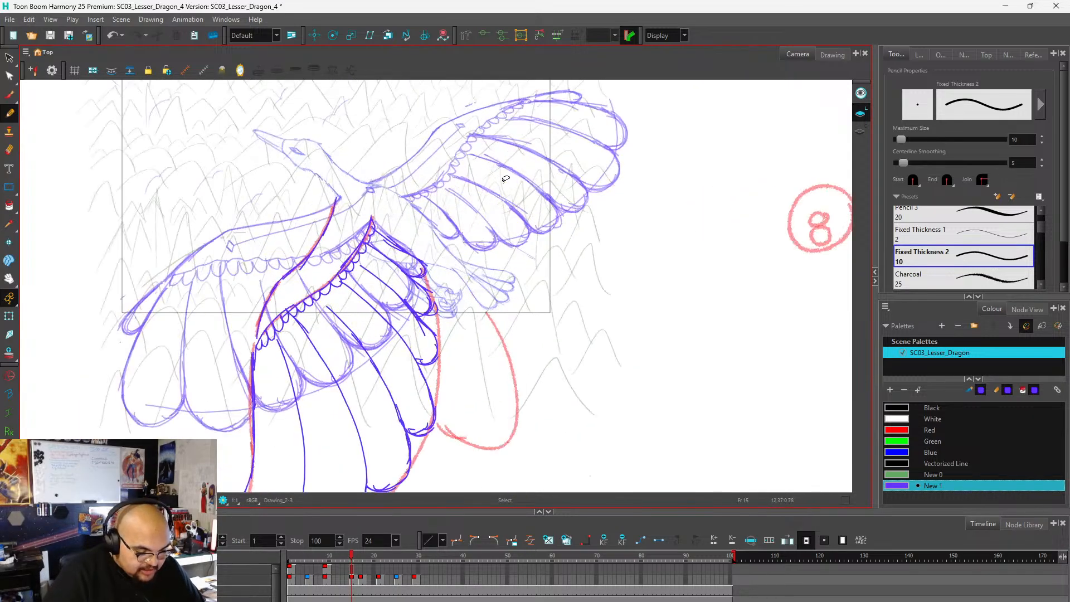
{"action": "scroll", "coordinate": [496, 301], "scroll_direction": "down", "scroll_amount": 3}
{"action": "scroll", "coordinate": [496, 302], "scroll_direction": "up", "scroll_amount": 2}
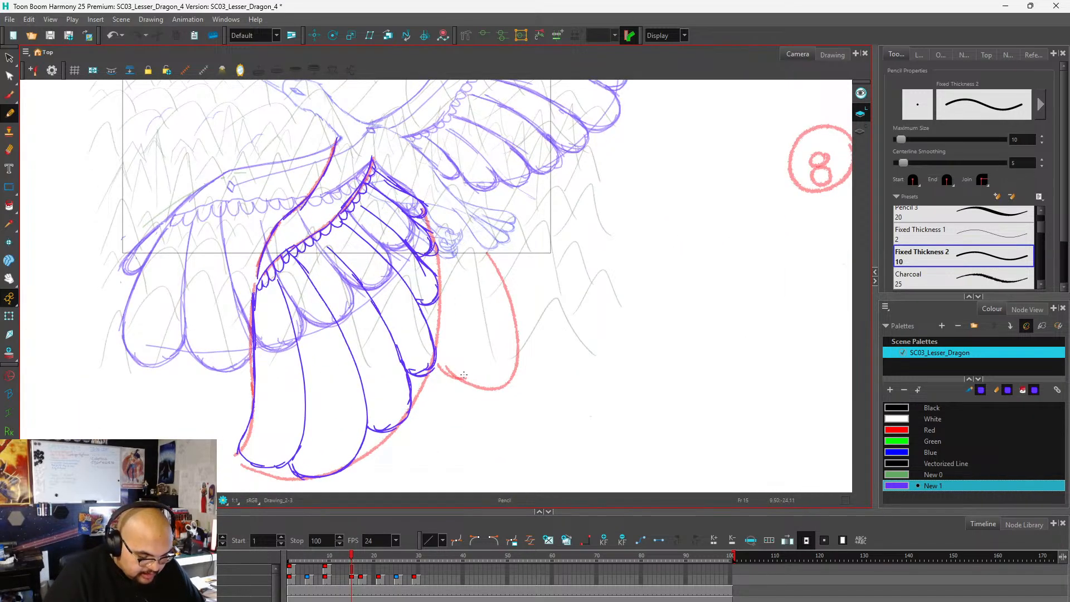
{"action": "scroll", "coordinate": [490, 318], "scroll_direction": "down", "scroll_amount": 4}
{"action": "scroll", "coordinate": [476, 357], "scroll_direction": "up", "scroll_amount": 4}
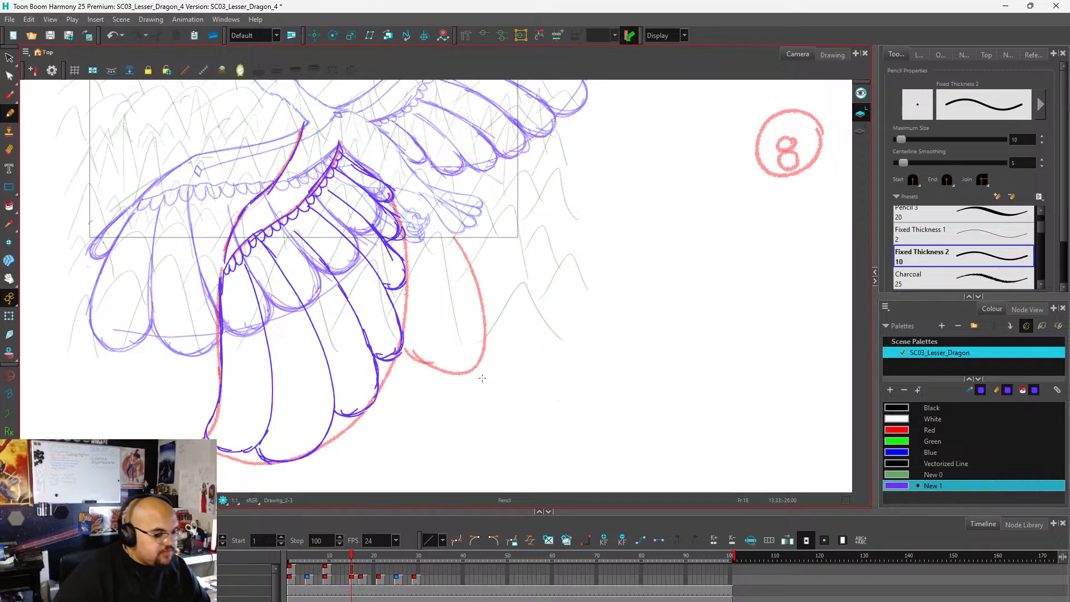
{"action": "scroll", "coordinate": [461, 273], "scroll_direction": "up", "scroll_amount": 1}
{"action": "scroll", "coordinate": [460, 279], "scroll_direction": "up", "scroll_amount": 1}
{"action": "scroll", "coordinate": [387, 286], "scroll_direction": "down", "scroll_amount": 1}
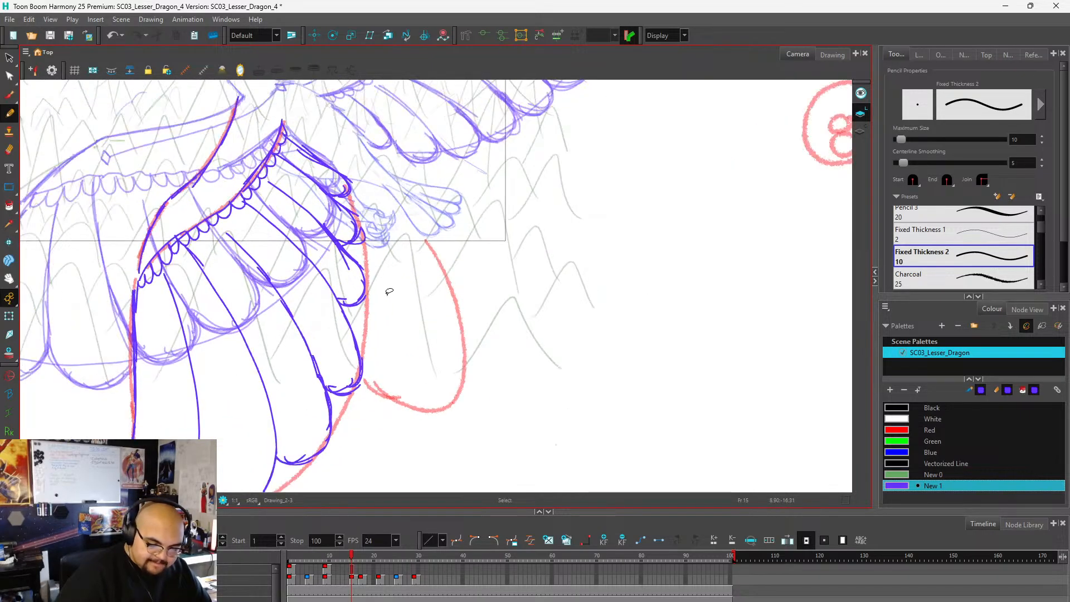
{"action": "scroll", "coordinate": [436, 322], "scroll_direction": "up", "scroll_amount": 1}
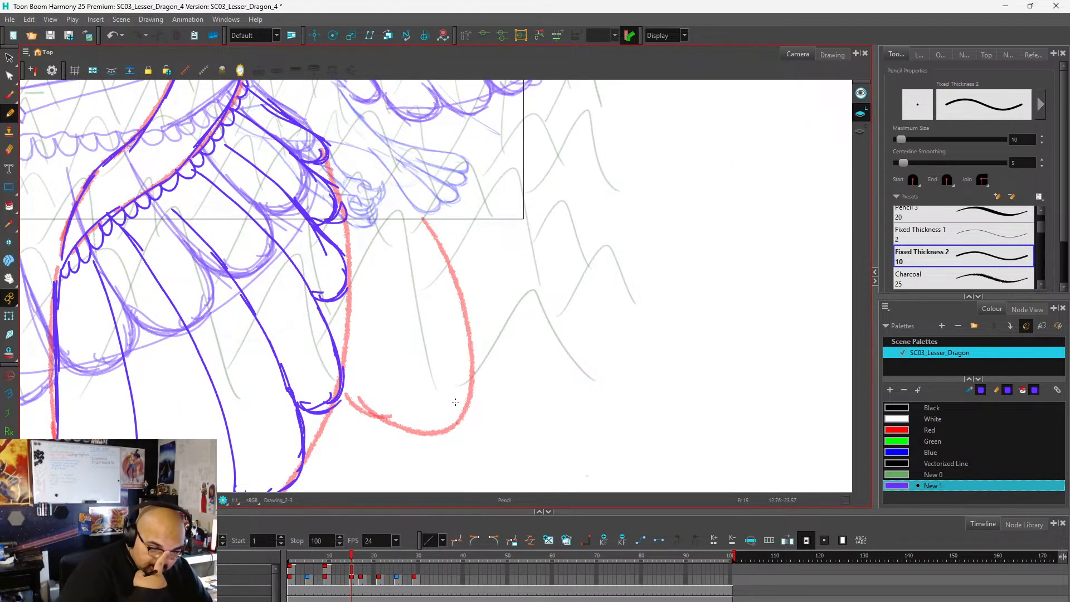
{"action": "scroll", "coordinate": [480, 252], "scroll_direction": "down", "scroll_amount": 4}
{"action": "scroll", "coordinate": [454, 251], "scroll_direction": "up", "scroll_amount": 1}
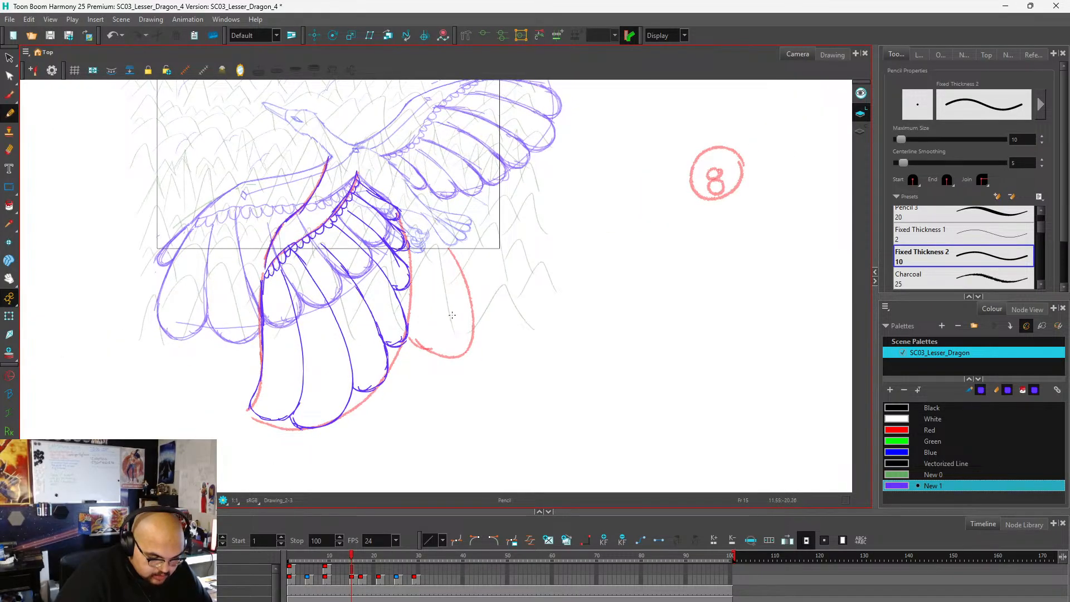
{"action": "scroll", "coordinate": [451, 319], "scroll_direction": "up", "scroll_amount": 1}
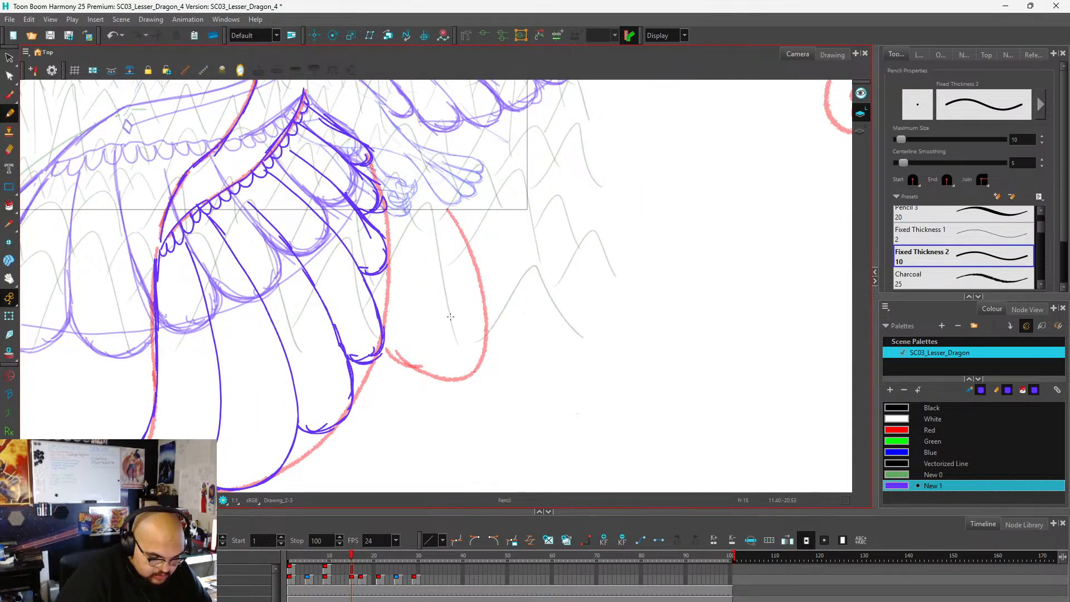
{"action": "scroll", "coordinate": [450, 301], "scroll_direction": "down", "scroll_amount": 1}
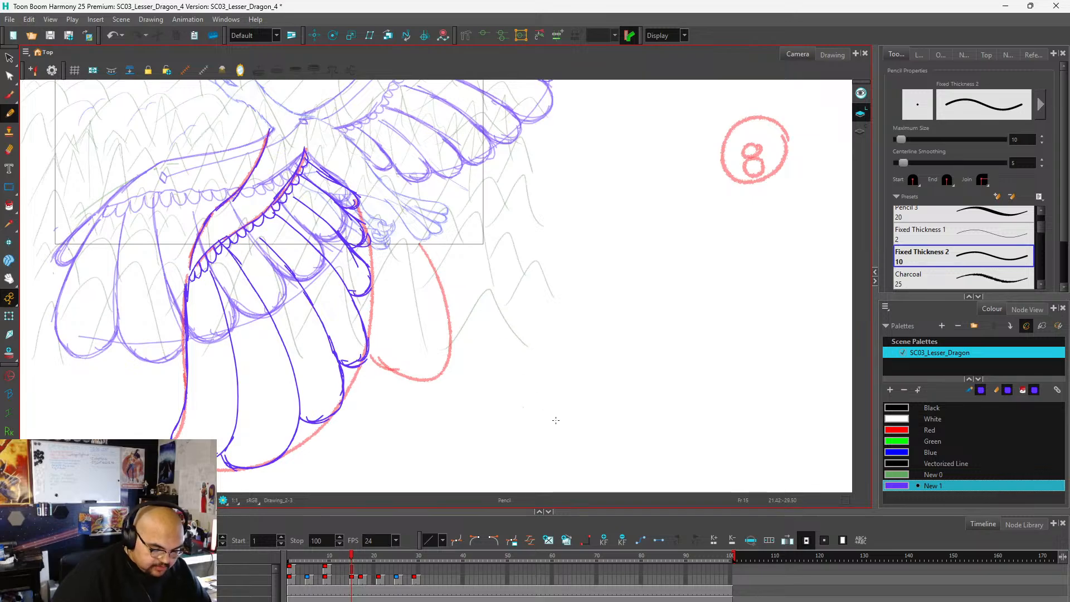
Extend the exposure of frame 15's purple wing drawing to frame 16 and return to frame 15.
{"action": "left_click", "coordinate": [355, 574]}
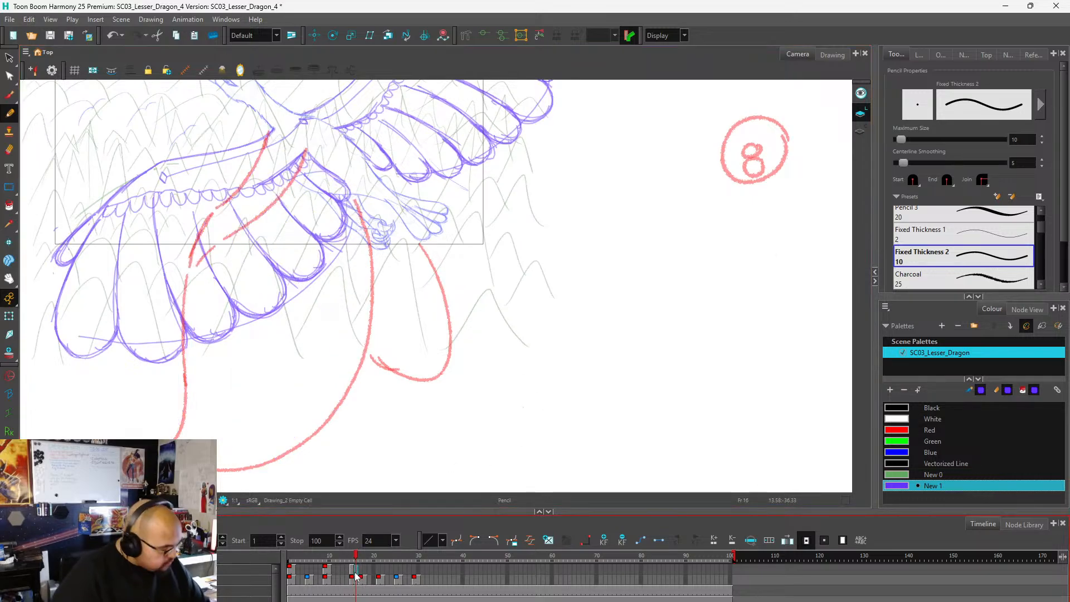
{"action": "key", "text": "F5"}
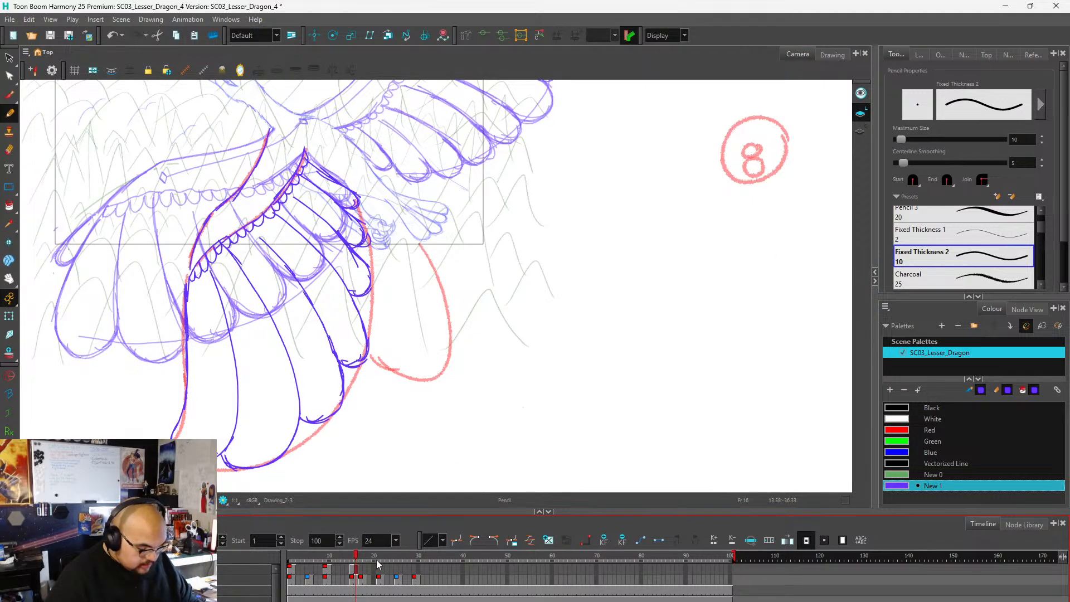
{"action": "left_click", "coordinate": [353, 574]}
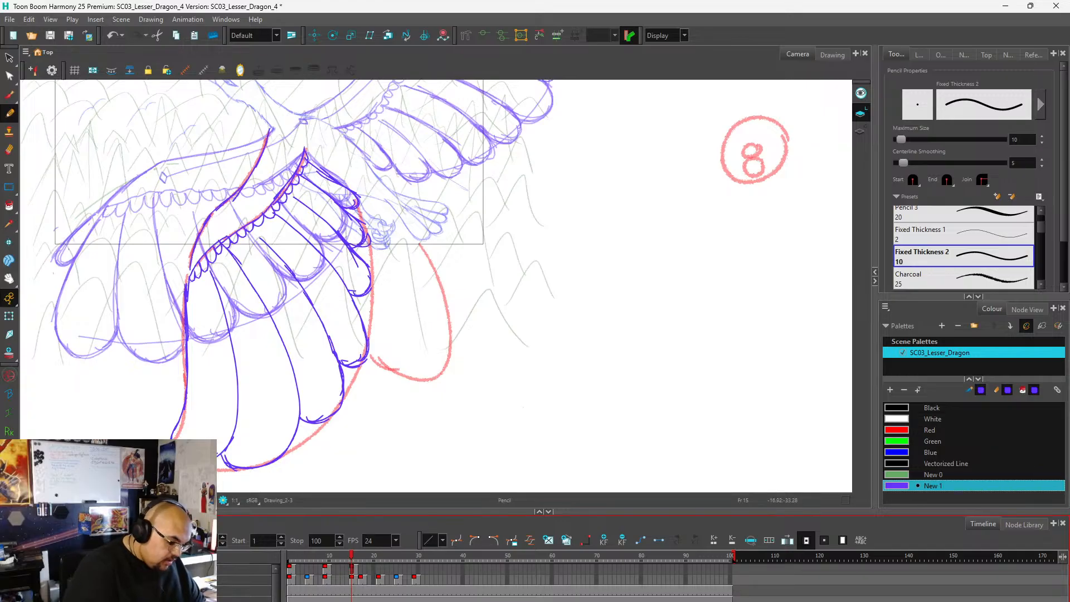
On frame 15's guide drawing, extend the far wing's lower edge inward behind the near wing in Red.
{"action": "left_click", "coordinate": [352, 581]}
{"action": "left_click", "coordinate": [899, 431]}
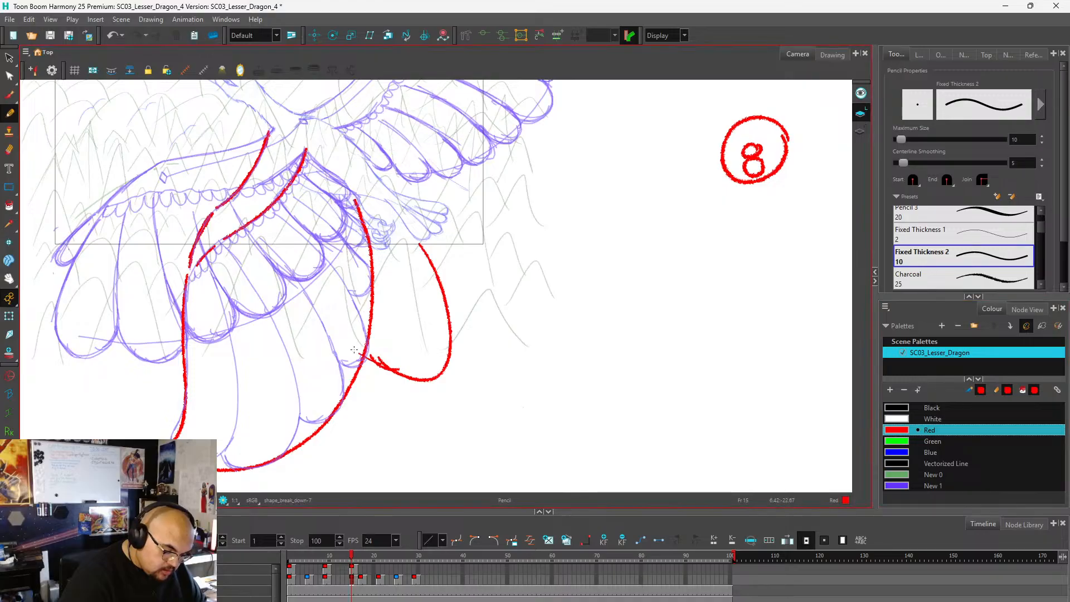
{"action": "left_click_drag", "start_coordinate": [382, 365], "coordinate": [338, 323]}
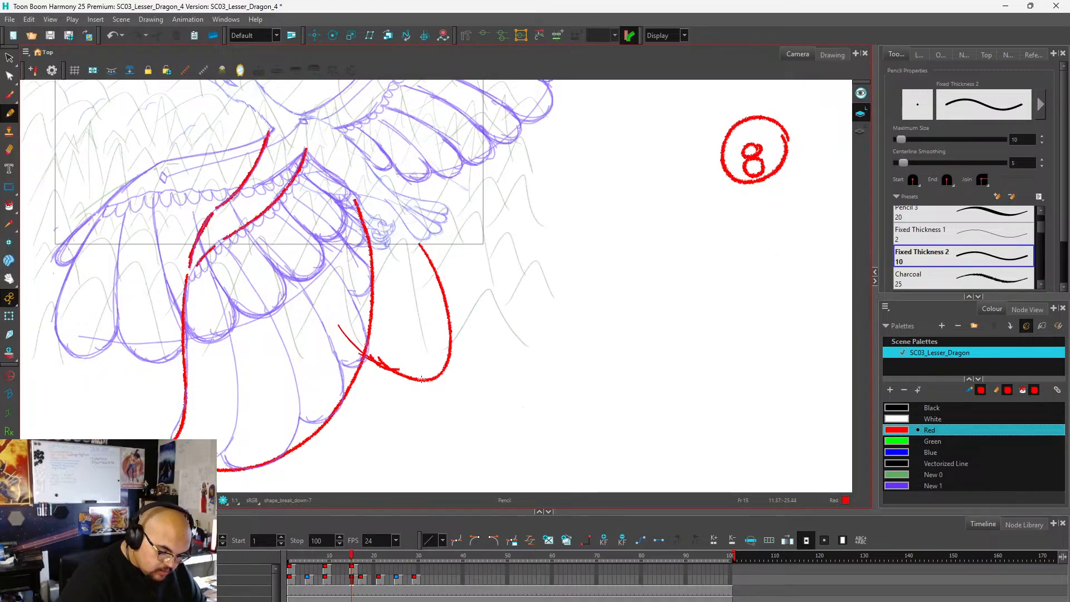
{"action": "mouse_move", "coordinate": [399, 370]}
{"action": "left_mouse_down"}
{"action": "mouse_move", "coordinate": [379, 337]}
{"action": "mouse_move", "coordinate": [337, 320]}
{"action": "mouse_move", "coordinate": [323, 273]}
{"action": "left_mouse_up"}
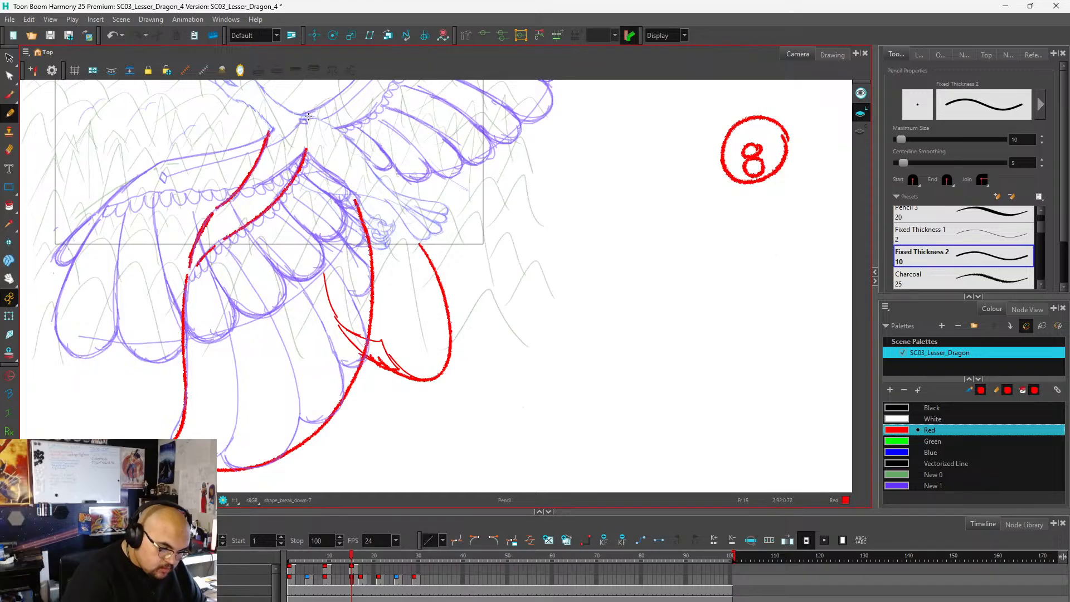
Sketch both edges of the far wing's arm in red from the shoulder down to the wrist, erasing the stray wrist line.
{"action": "mouse_move", "coordinate": [309, 117]}
{"action": "left_mouse_down"}
{"action": "mouse_move", "coordinate": [335, 208]}
{"action": "mouse_move", "coordinate": [308, 133]}
{"action": "left_mouse_up"}
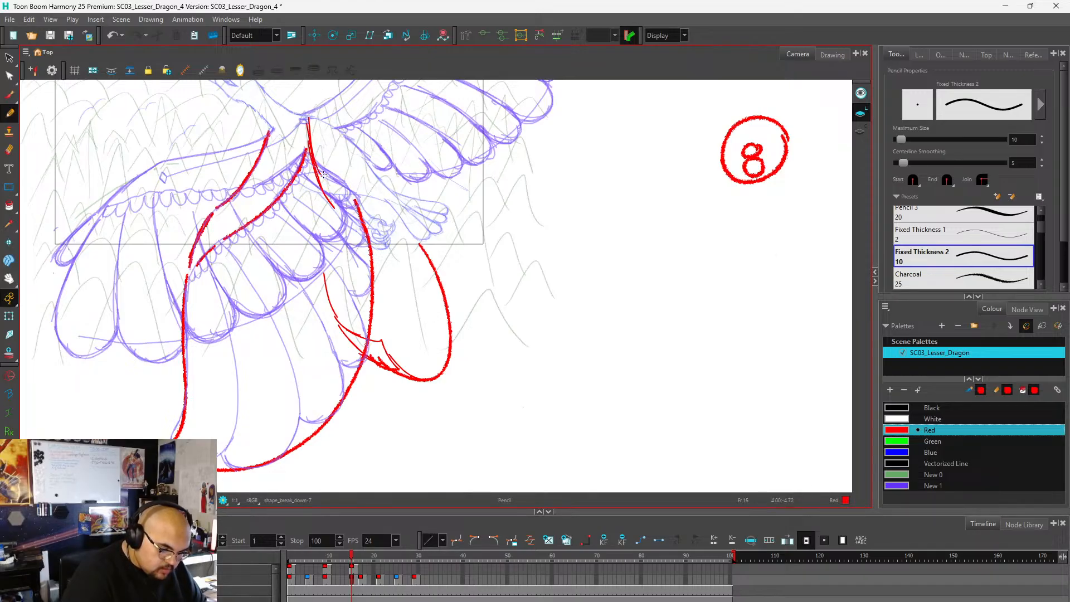
{"action": "mouse_move", "coordinate": [329, 201]}
{"action": "left_mouse_down"}
{"action": "mouse_move", "coordinate": [329, 288]}
{"action": "mouse_move", "coordinate": [351, 349]}
{"action": "left_mouse_up"}
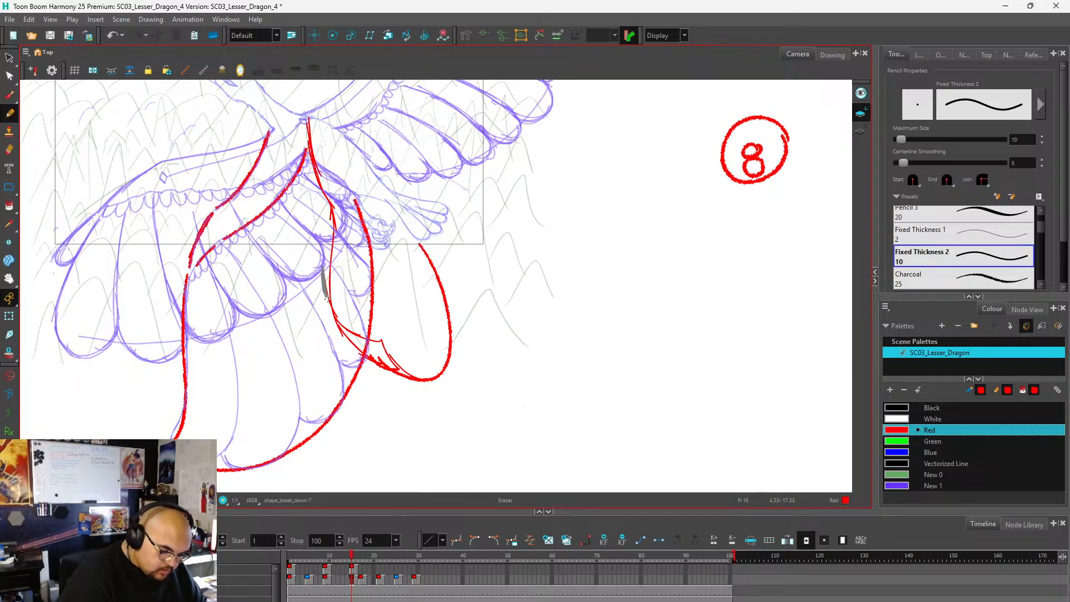
{"action": "left_click_drag", "start_coordinate": [330, 294], "coordinate": [335, 314]}
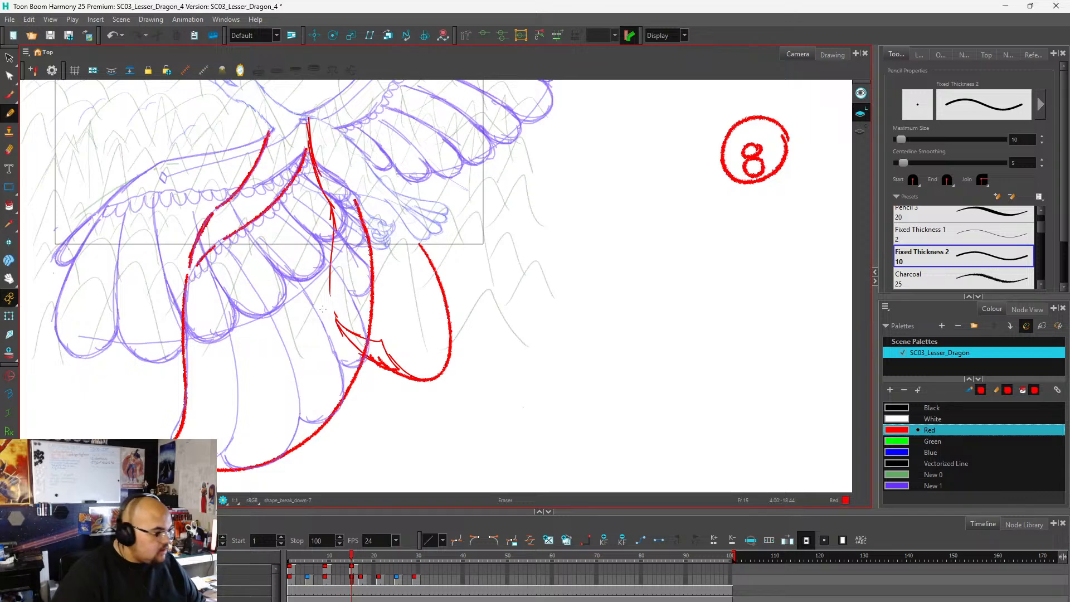
{"action": "scroll", "coordinate": [427, 297], "scroll_direction": "down", "scroll_amount": 2}
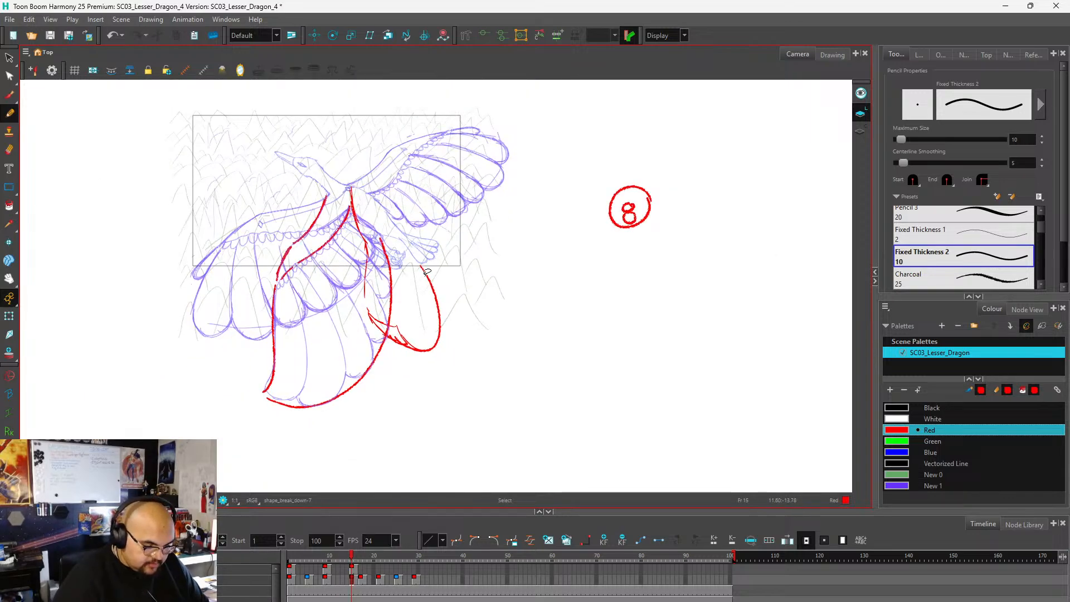
{"action": "scroll", "coordinate": [430, 279], "scroll_direction": "up", "scroll_amount": 2}
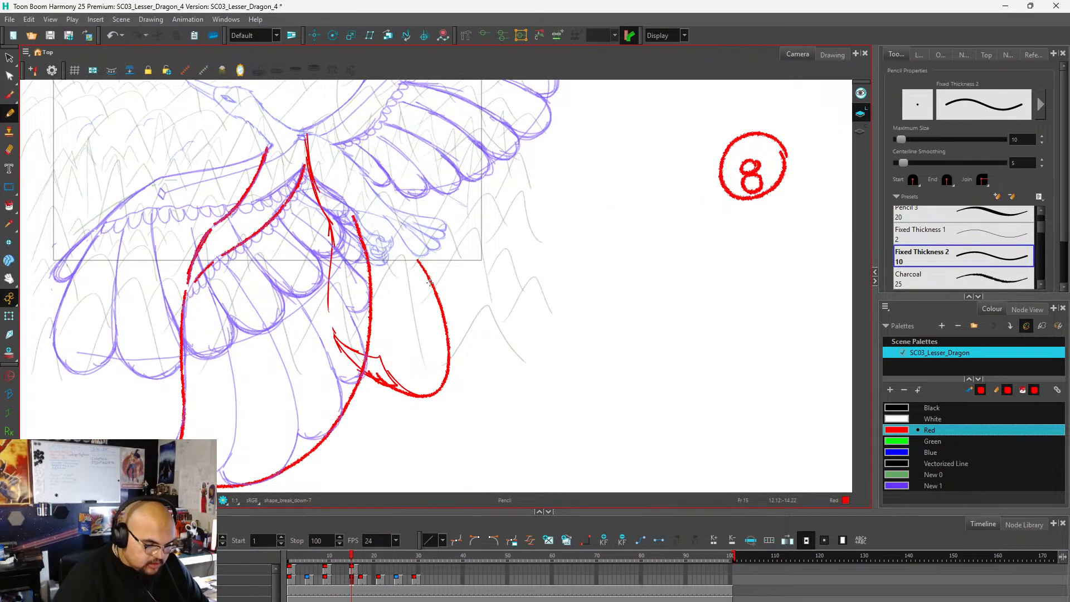
{"action": "mouse_move", "coordinate": [336, 144]}
{"action": "left_mouse_down"}
{"action": "mouse_move", "coordinate": [353, 245]}
{"action": "mouse_move", "coordinate": [349, 236]}
{"action": "mouse_move", "coordinate": [344, 252]}
{"action": "mouse_move", "coordinate": [350, 234]}
{"action": "mouse_move", "coordinate": [332, 298]}
{"action": "left_mouse_up"}
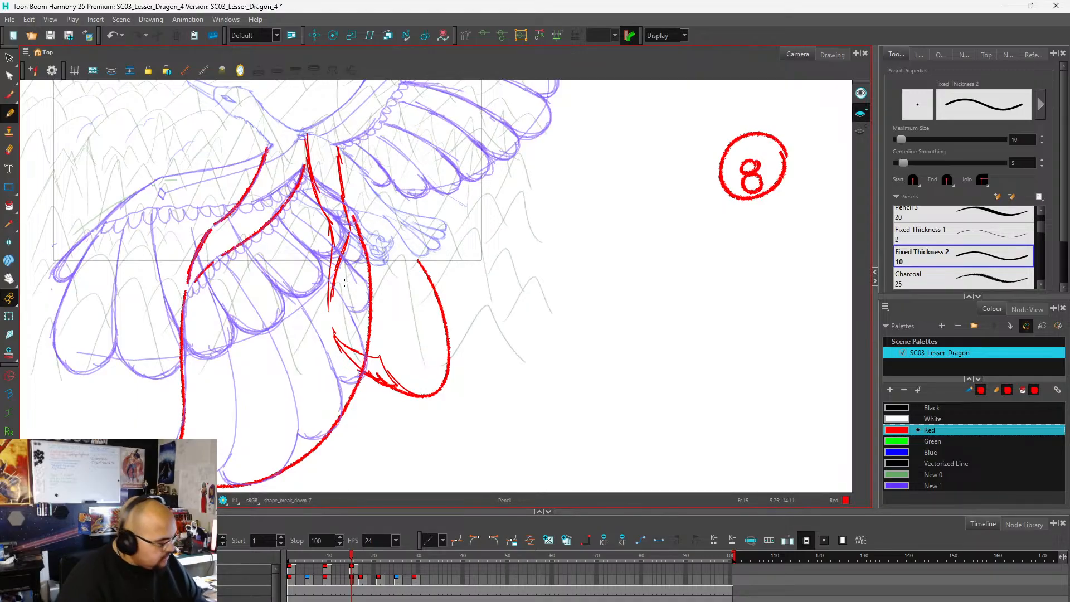
Select the far wing's red guide lines, move their pivot to the shoulder and rotate the wing outward and up.
{"action": "key", "text": "alt+s"}
{"action": "mouse_move", "coordinate": [360, 276]}
{"action": "left_mouse_down"}
{"action": "mouse_move", "coordinate": [346, 197]}
{"action": "mouse_move", "coordinate": [324, 195]}
{"action": "mouse_move", "coordinate": [325, 319]}
{"action": "left_mouse_up"}
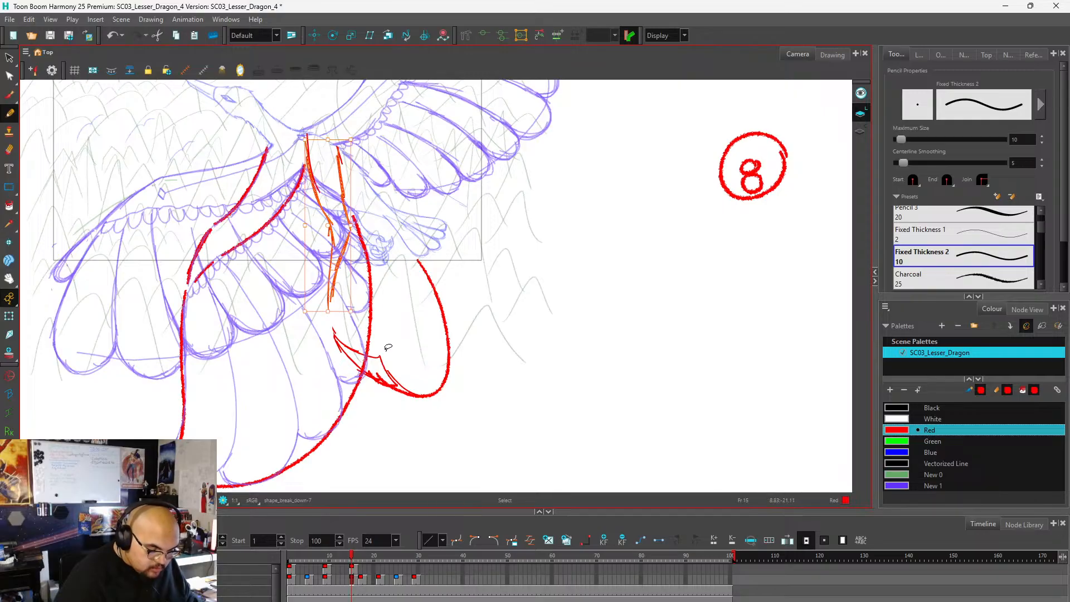
{"action": "mouse_move", "coordinate": [412, 343]}
{"action": "left_mouse_down"}
{"action": "mouse_move", "coordinate": [457, 362]}
{"action": "mouse_move", "coordinate": [441, 304]}
{"action": "left_mouse_up"}
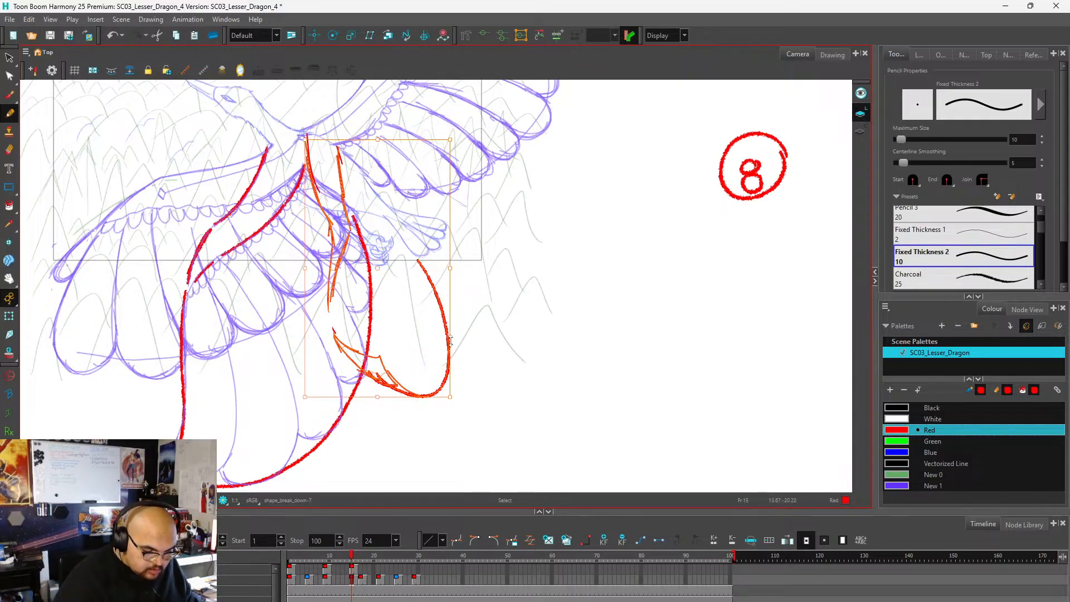
{"action": "left_click_drag", "start_coordinate": [378, 267], "coordinate": [346, 185]}
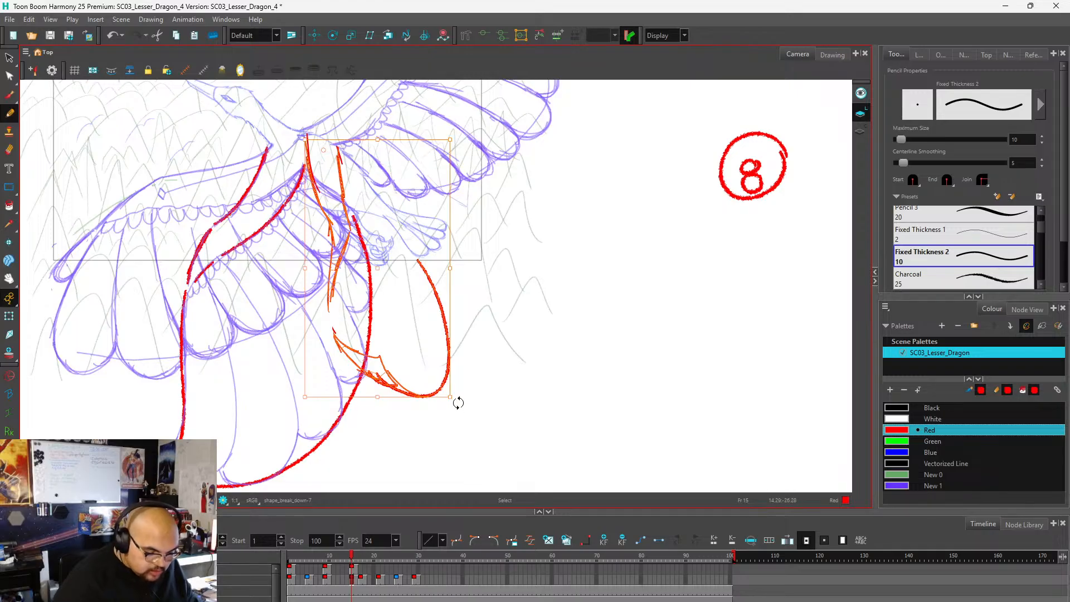
{"action": "mouse_move", "coordinate": [456, 399]}
{"action": "left_mouse_down"}
{"action": "mouse_move", "coordinate": [480, 382]}
{"action": "mouse_move", "coordinate": [418, 365]}
{"action": "left_mouse_up"}
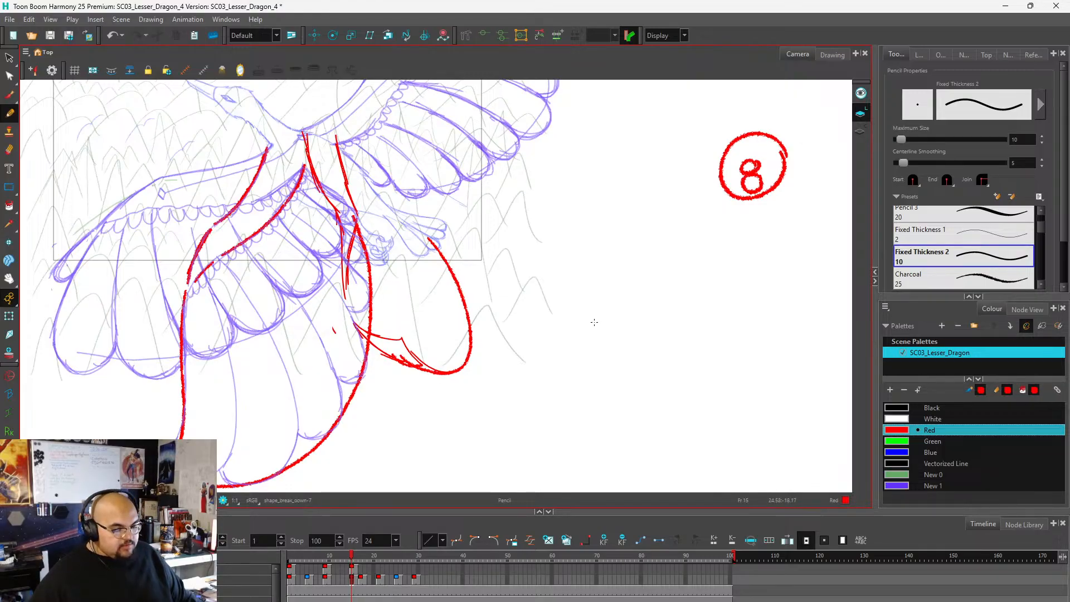
{"action": "scroll", "coordinate": [403, 291], "scroll_direction": "down", "scroll_amount": 1}
{"action": "scroll", "coordinate": [380, 253], "scroll_direction": "up", "scroll_amount": 1}
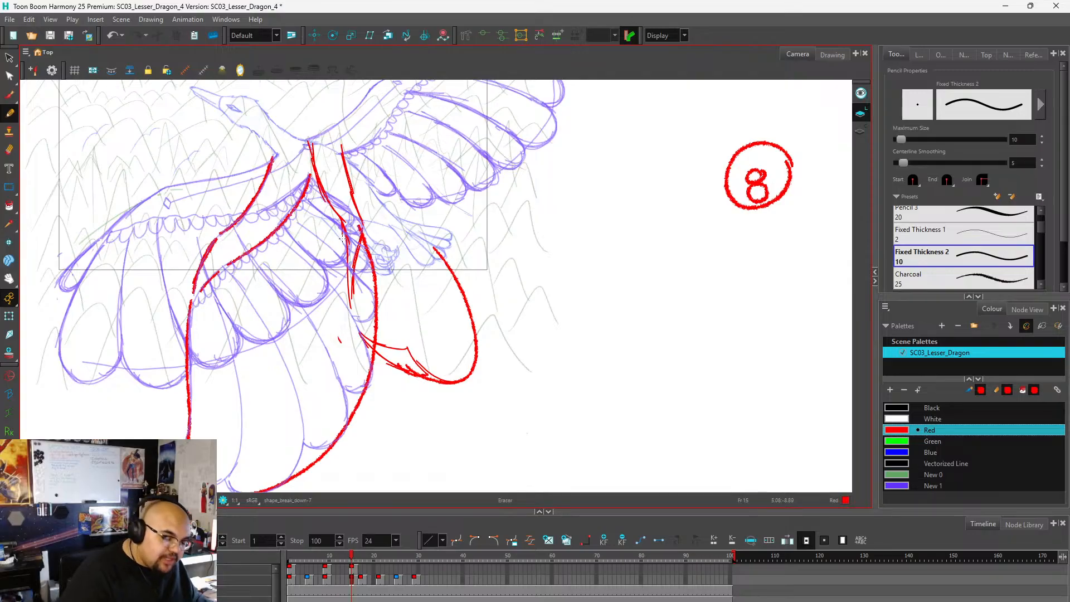
{"action": "key", "text": "e"}
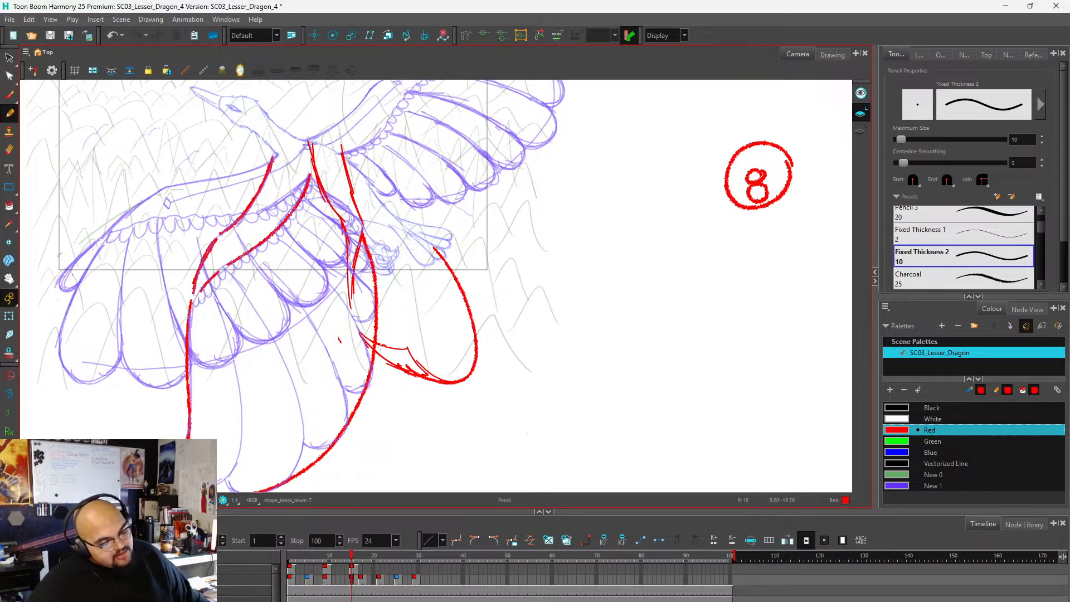
Switch to frame 15's purple wing drawing with colour New 1 and try a first feather stroke on the far wing.
{"action": "scroll", "coordinate": [393, 239], "scroll_direction": "down", "scroll_amount": 1}
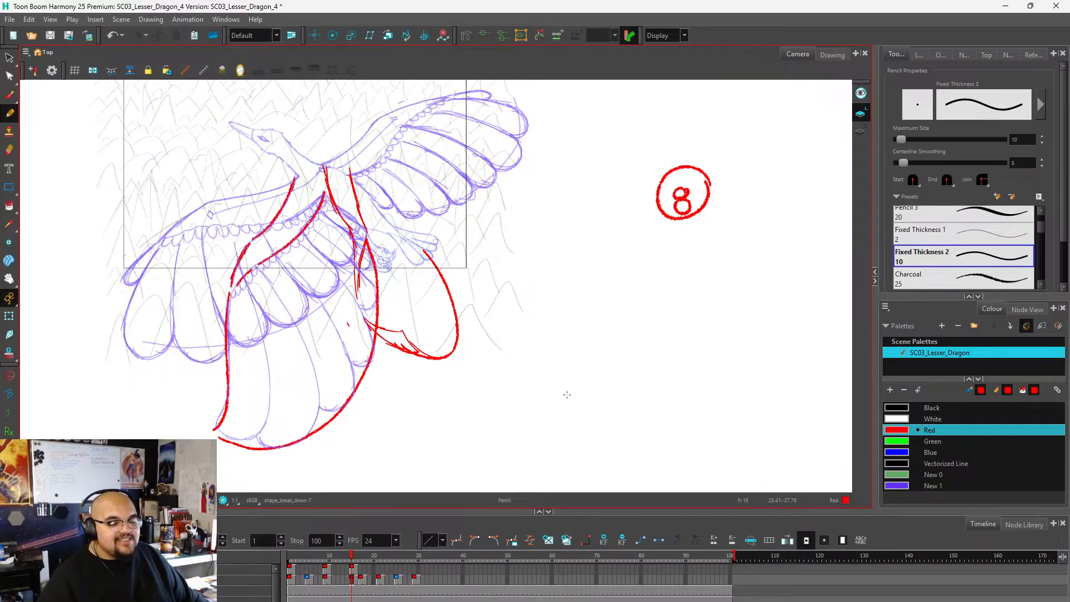
{"action": "left_click", "coordinate": [353, 569]}
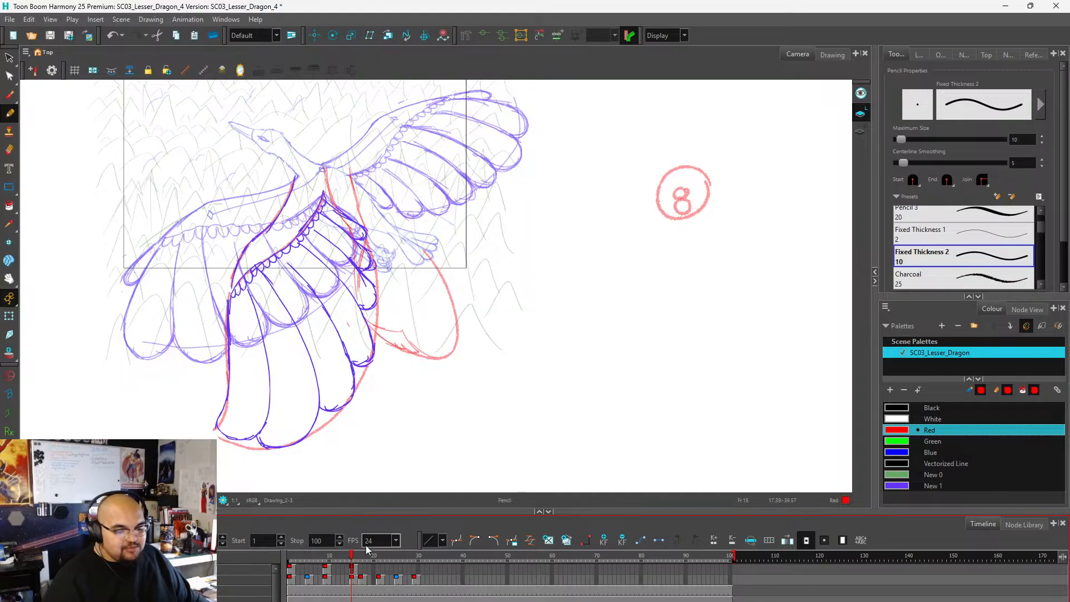
{"action": "left_click", "coordinate": [899, 454]}
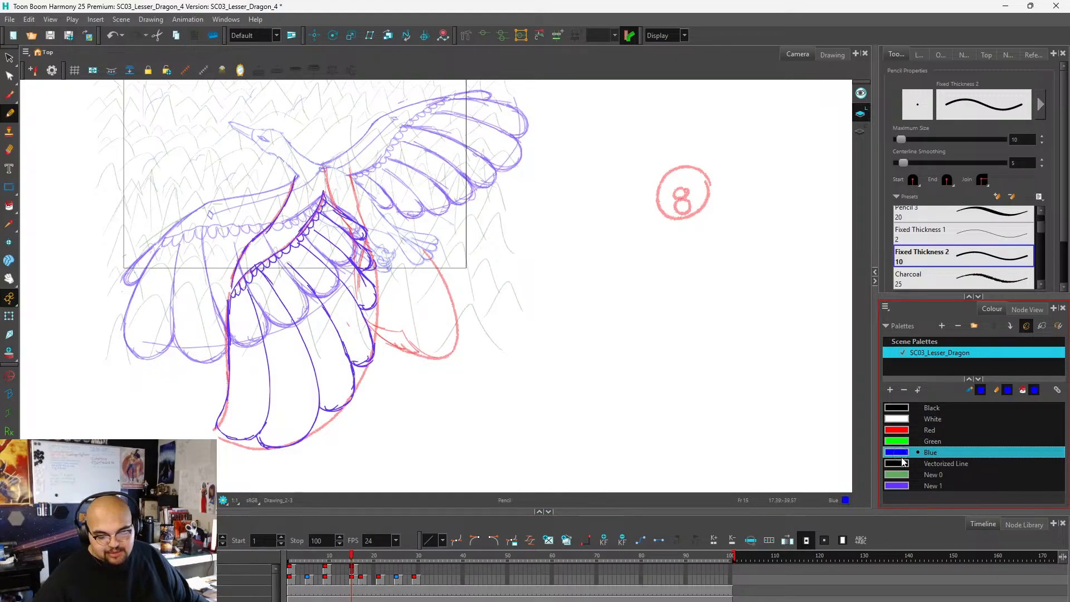
{"action": "left_click", "coordinate": [902, 486]}
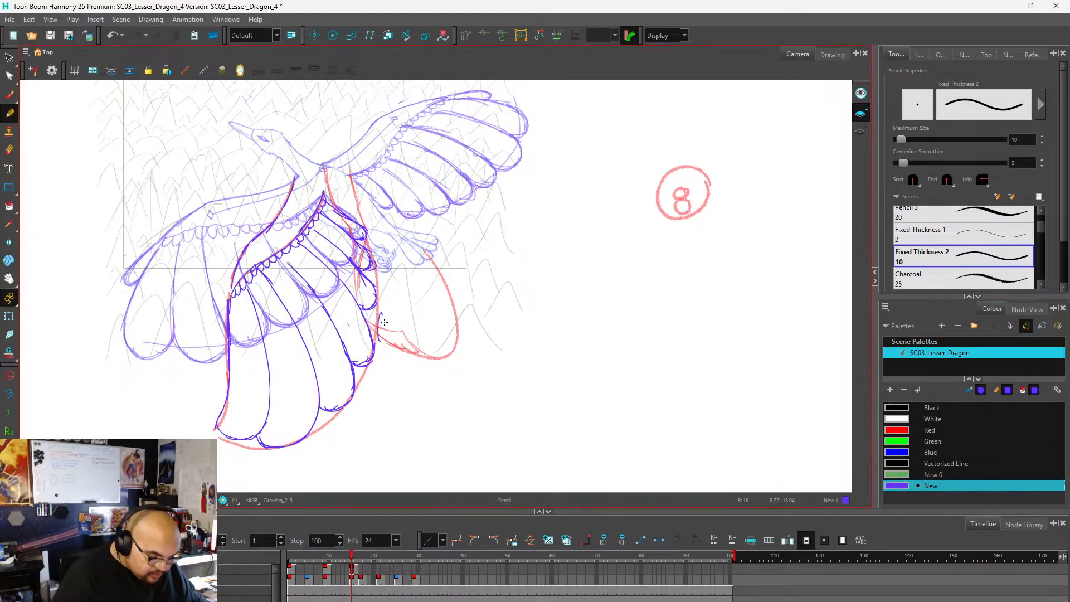
{"action": "left_click_drag", "start_coordinate": [381, 314], "coordinate": [429, 366]}
{"action": "key", "text": "ctrl+z"}
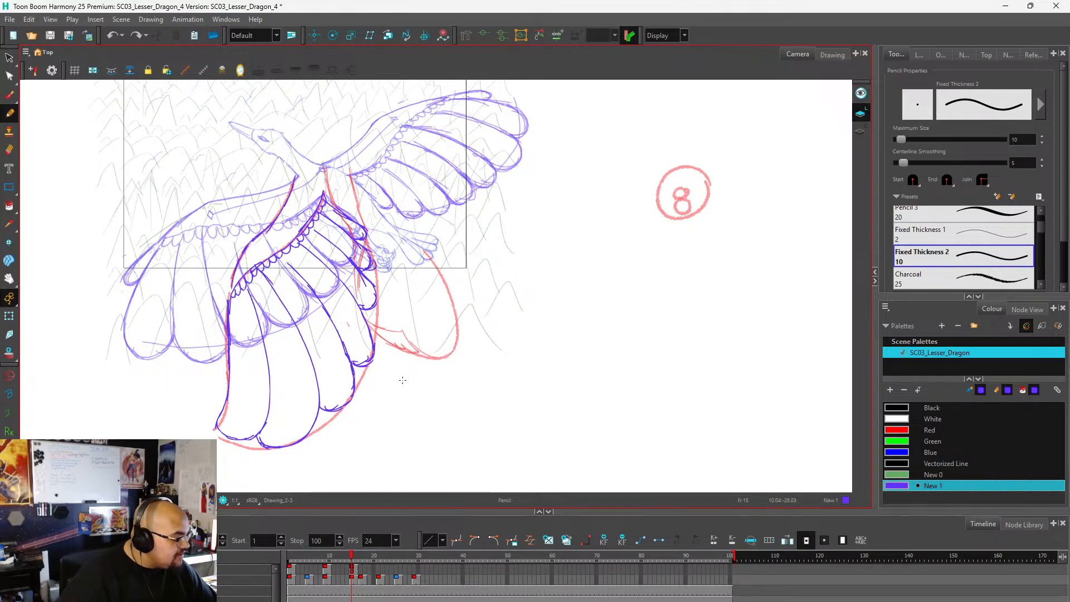
Draw two curved feather lines across the far wing's guide, from the near wing's edge toward the outer tip.
{"action": "scroll", "coordinate": [336, 289], "scroll_direction": "down", "scroll_amount": 3}
{"action": "scroll", "coordinate": [430, 251], "scroll_direction": "up", "scroll_amount": 5}
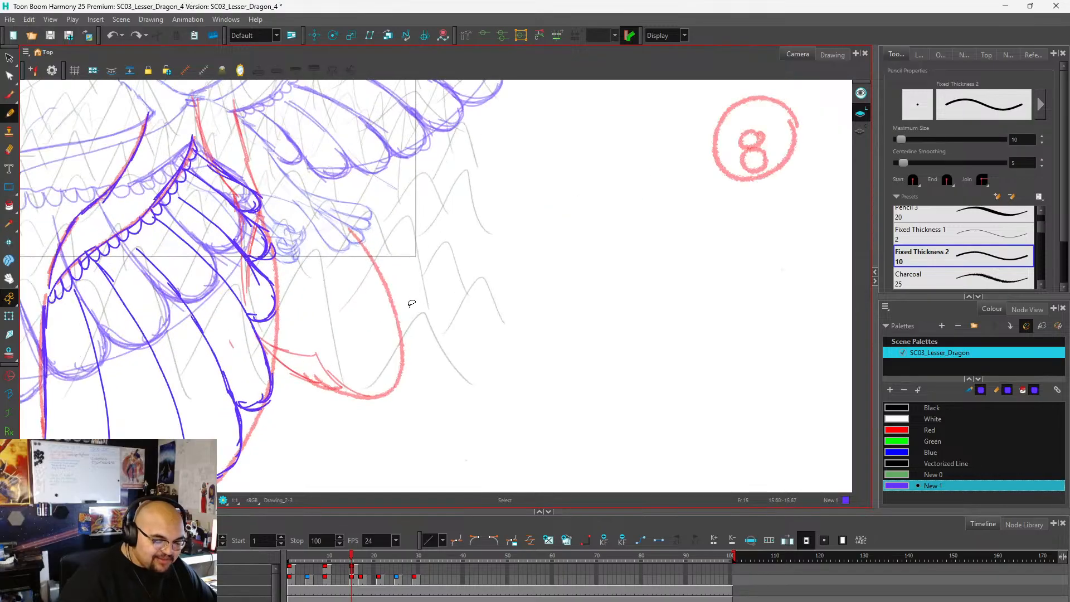
{"action": "scroll", "coordinate": [411, 303], "scroll_direction": "down", "scroll_amount": 1}
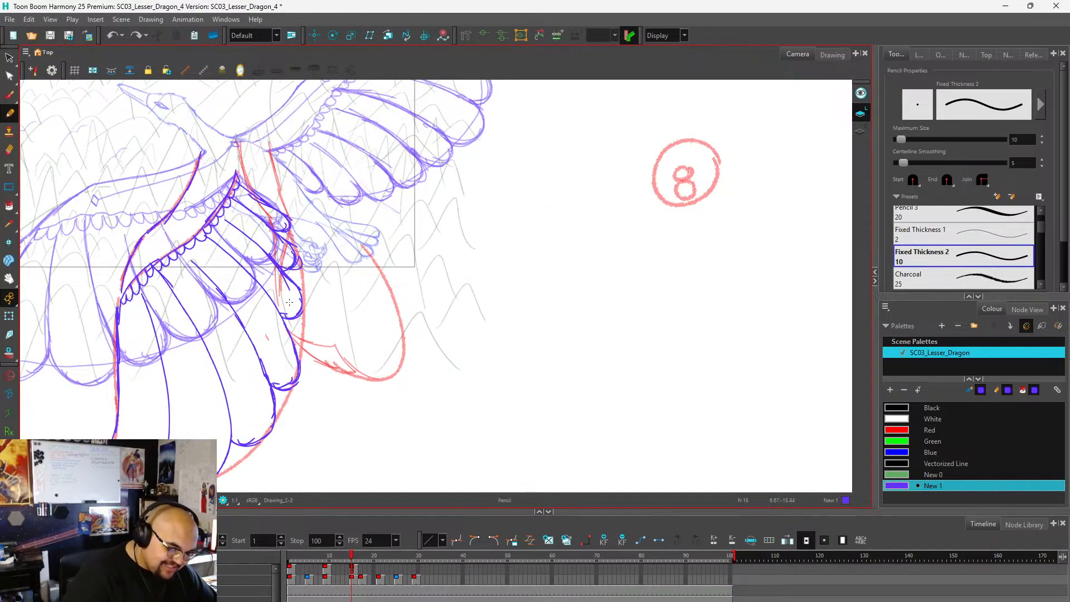
{"action": "mouse_move", "coordinate": [288, 302]}
{"action": "left_mouse_down"}
{"action": "mouse_move", "coordinate": [335, 332]}
{"action": "mouse_move", "coordinate": [391, 330]}
{"action": "left_mouse_up"}
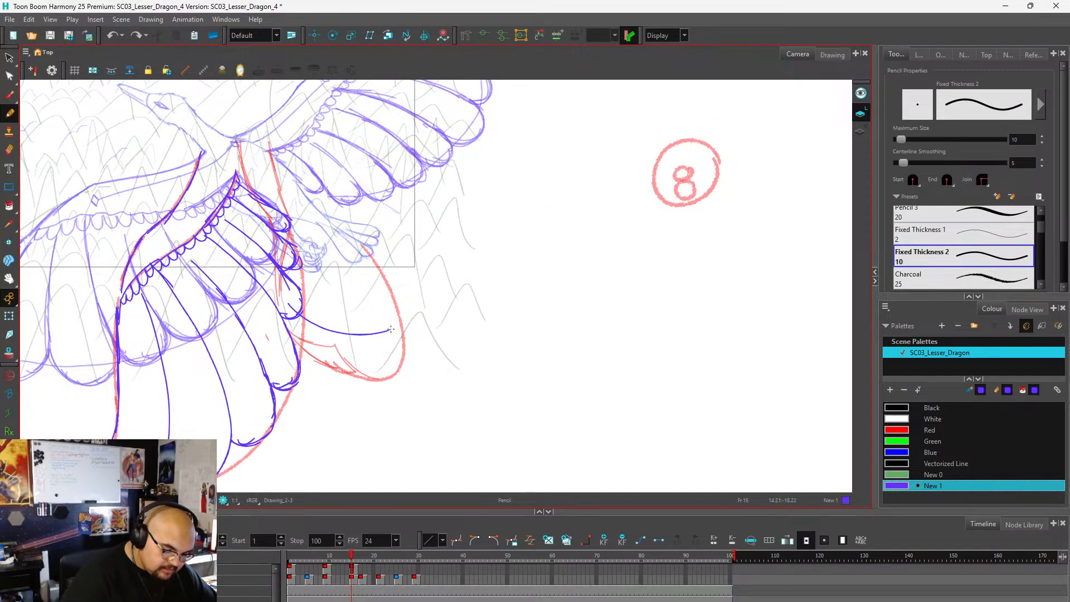
{"action": "mouse_move", "coordinate": [295, 328]}
{"action": "left_mouse_down"}
{"action": "mouse_move", "coordinate": [344, 365]}
{"action": "mouse_move", "coordinate": [391, 369]}
{"action": "left_mouse_up"}
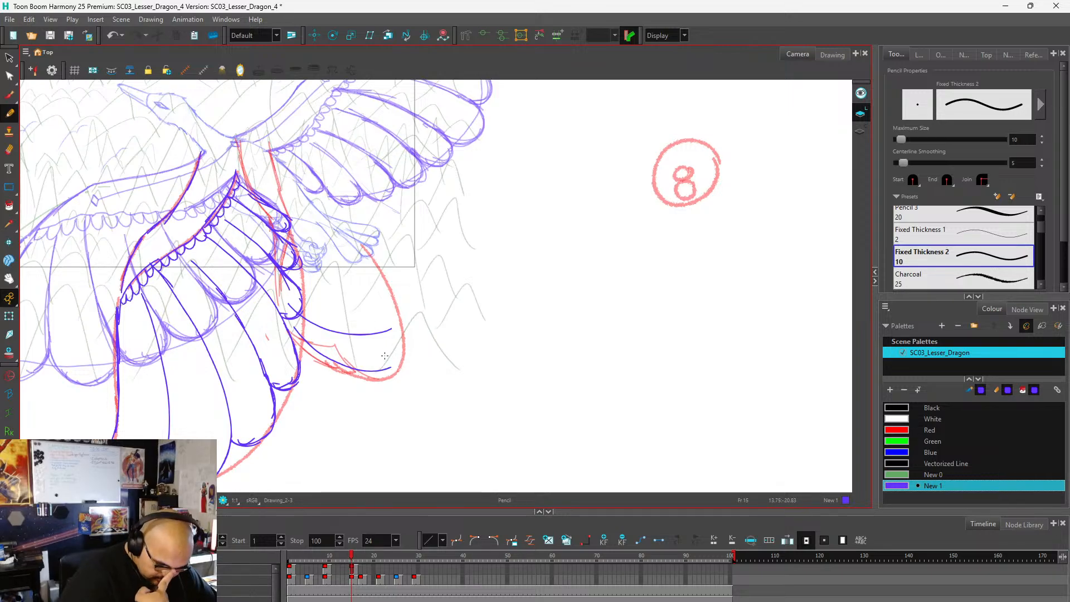
Undo the far wing's last two feather lines and redraw them curving lower toward the red guide's tip.
{"action": "key", "text": "ctrl+z"}
{"action": "key", "text": "ctrl+z"}
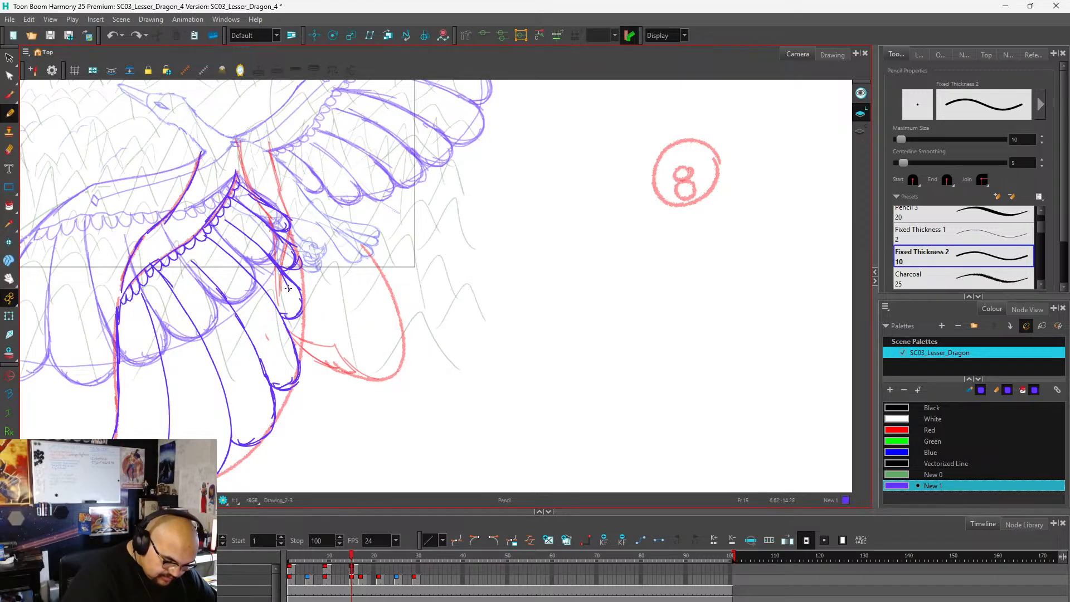
{"action": "mouse_move", "coordinate": [288, 289]}
{"action": "left_mouse_down"}
{"action": "mouse_move", "coordinate": [329, 326]}
{"action": "mouse_move", "coordinate": [385, 336]}
{"action": "left_mouse_up"}
{"action": "mouse_move", "coordinate": [288, 310]}
{"action": "left_mouse_down"}
{"action": "mouse_move", "coordinate": [320, 351]}
{"action": "mouse_move", "coordinate": [386, 378]}
{"action": "left_mouse_up"}
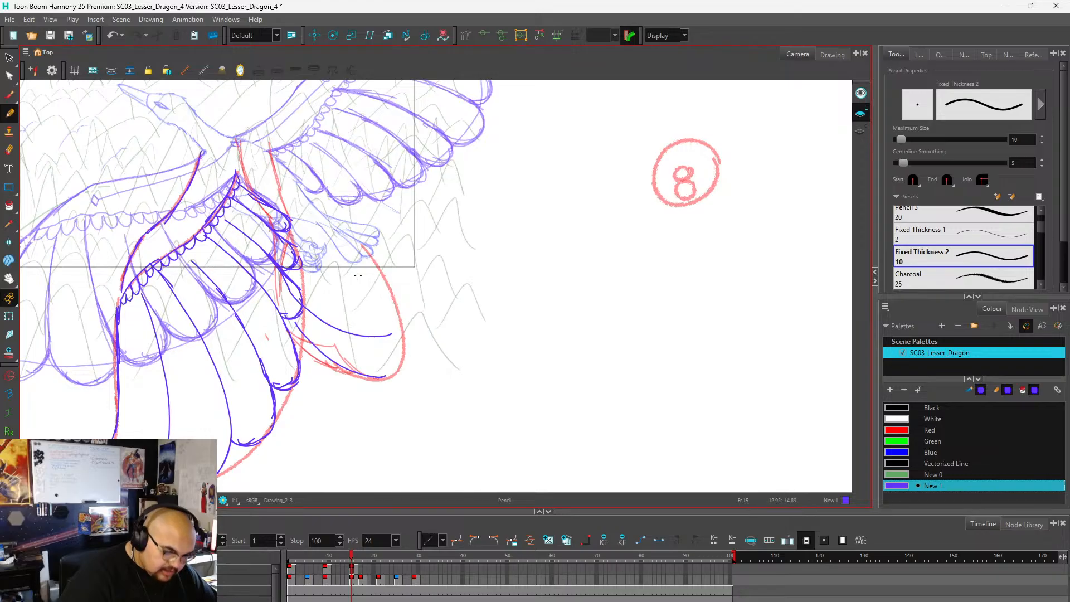
Add shorter curved feather lines higher on the far wing, from the near wing's edge out toward the red guide.
{"action": "scroll", "coordinate": [330, 288], "scroll_direction": "down", "scroll_amount": 2}
{"action": "scroll", "coordinate": [317, 293], "scroll_direction": "up", "scroll_amount": 2}
{"action": "scroll", "coordinate": [308, 299], "scroll_direction": "down", "scroll_amount": 1}
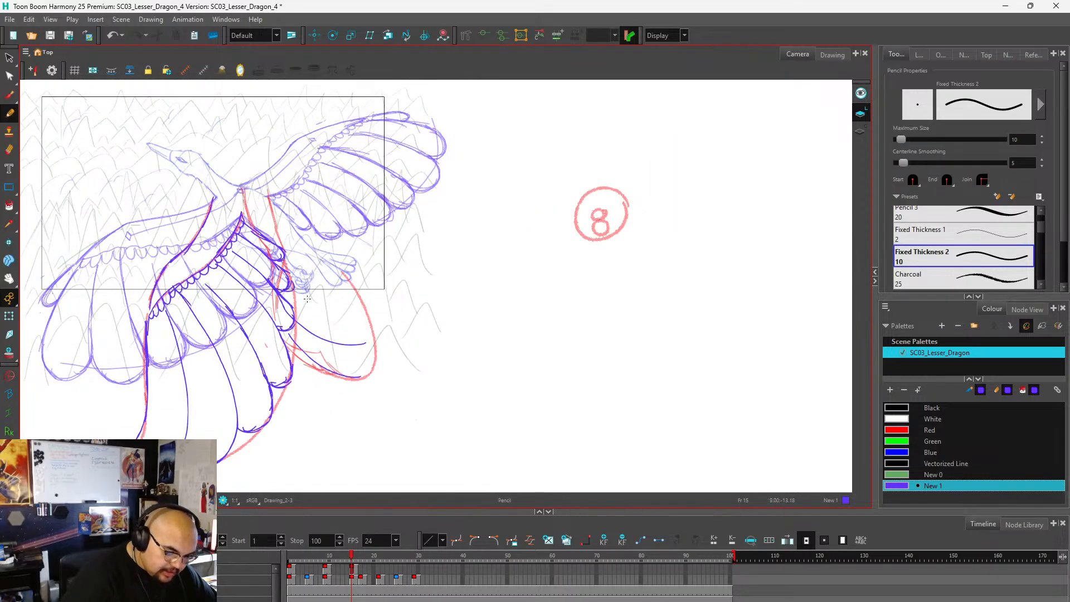
{"action": "mouse_move", "coordinate": [293, 278]}
{"action": "left_mouse_down"}
{"action": "mouse_move", "coordinate": [340, 277]}
{"action": "mouse_move", "coordinate": [319, 304]}
{"action": "mouse_move", "coordinate": [339, 302]}
{"action": "mouse_move", "coordinate": [313, 305]}
{"action": "mouse_move", "coordinate": [356, 301]}
{"action": "left_mouse_up"}
{"action": "key", "text": "ctrl+z"}
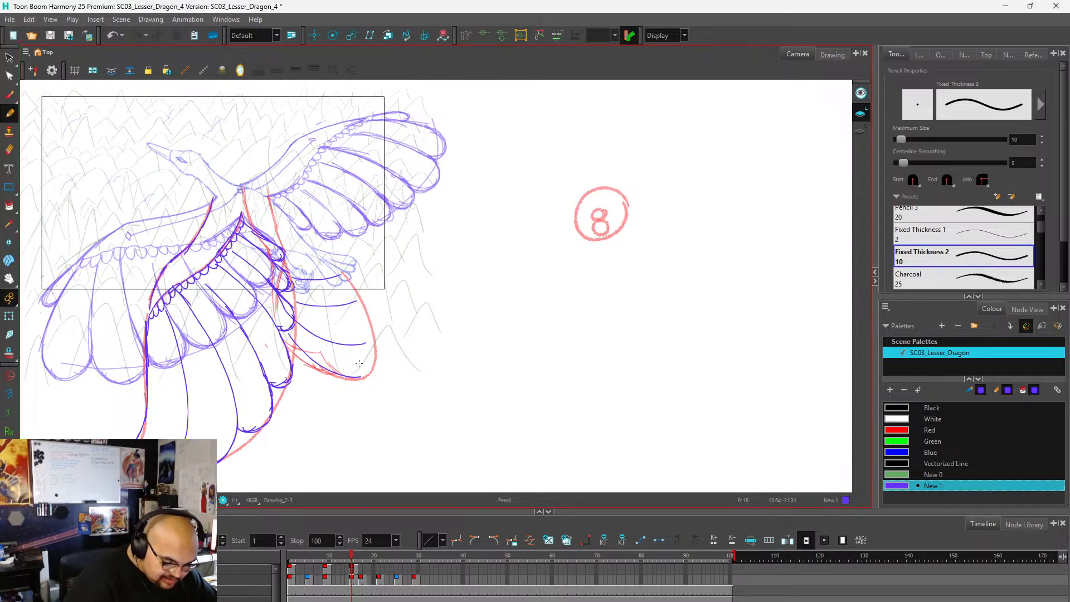
Try a rounded tip joining the far wing's two lowest feather lines, plus an extra stroke beneath them, and undo the strokes.
{"action": "scroll", "coordinate": [359, 363], "scroll_direction": "up", "scroll_amount": 3}
{"action": "mouse_move", "coordinate": [373, 318]}
{"action": "left_mouse_down"}
{"action": "mouse_move", "coordinate": [403, 301]}
{"action": "mouse_move", "coordinate": [419, 312]}
{"action": "mouse_move", "coordinate": [433, 356]}
{"action": "mouse_move", "coordinate": [419, 378]}
{"action": "mouse_move", "coordinate": [360, 403]}
{"action": "left_mouse_up"}
{"action": "key", "text": "ctrl+z"}
{"action": "key", "text": "ctrl+z"}
{"action": "mouse_move", "coordinate": [383, 317]}
{"action": "left_mouse_down"}
{"action": "mouse_move", "coordinate": [413, 312]}
{"action": "mouse_move", "coordinate": [433, 330]}
{"action": "mouse_move", "coordinate": [433, 359]}
{"action": "mouse_move", "coordinate": [406, 385]}
{"action": "mouse_move", "coordinate": [355, 403]}
{"action": "left_mouse_up"}
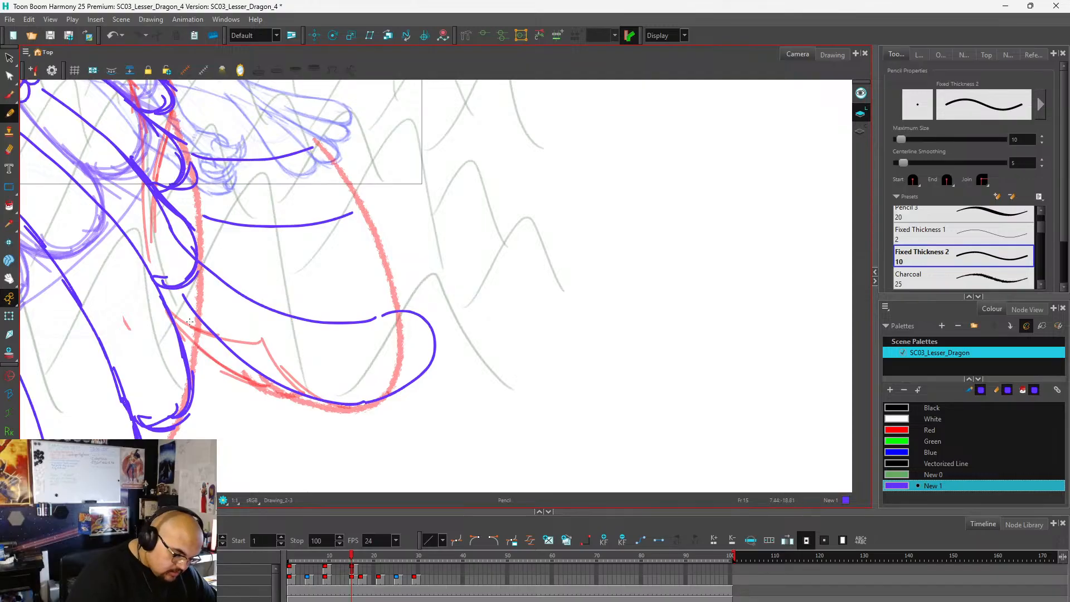
{"action": "mouse_move", "coordinate": [178, 327]}
{"action": "left_mouse_down"}
{"action": "mouse_move", "coordinate": [220, 382]}
{"action": "mouse_move", "coordinate": [245, 402]}
{"action": "left_mouse_up"}
{"action": "key", "text": "ctrl+z"}
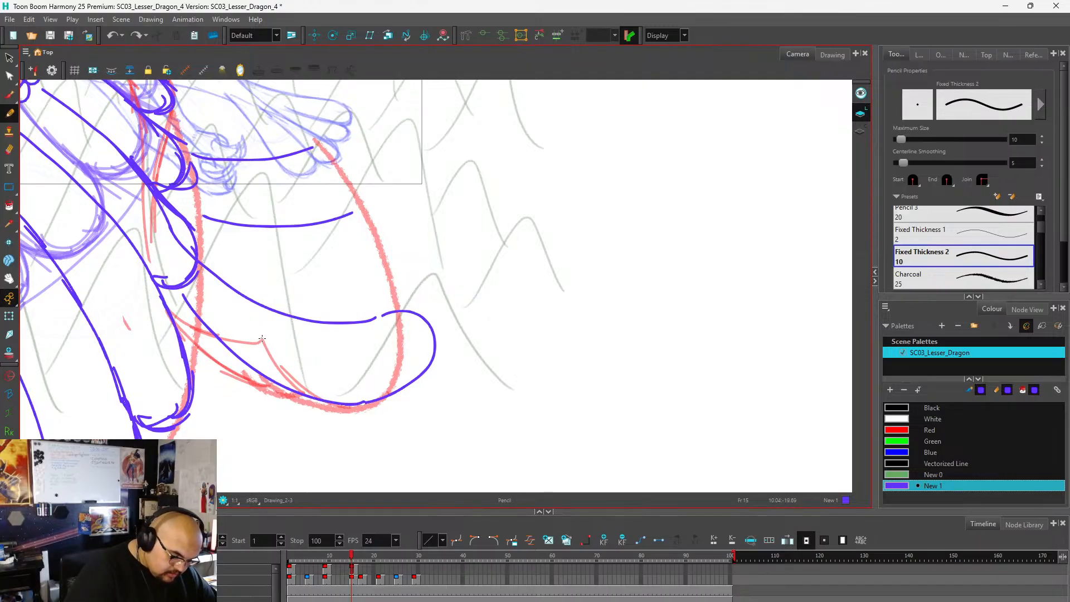
{"action": "scroll", "coordinate": [419, 238], "scroll_direction": "down", "scroll_amount": 3}
{"action": "scroll", "coordinate": [372, 284], "scroll_direction": "up", "scroll_amount": 2}
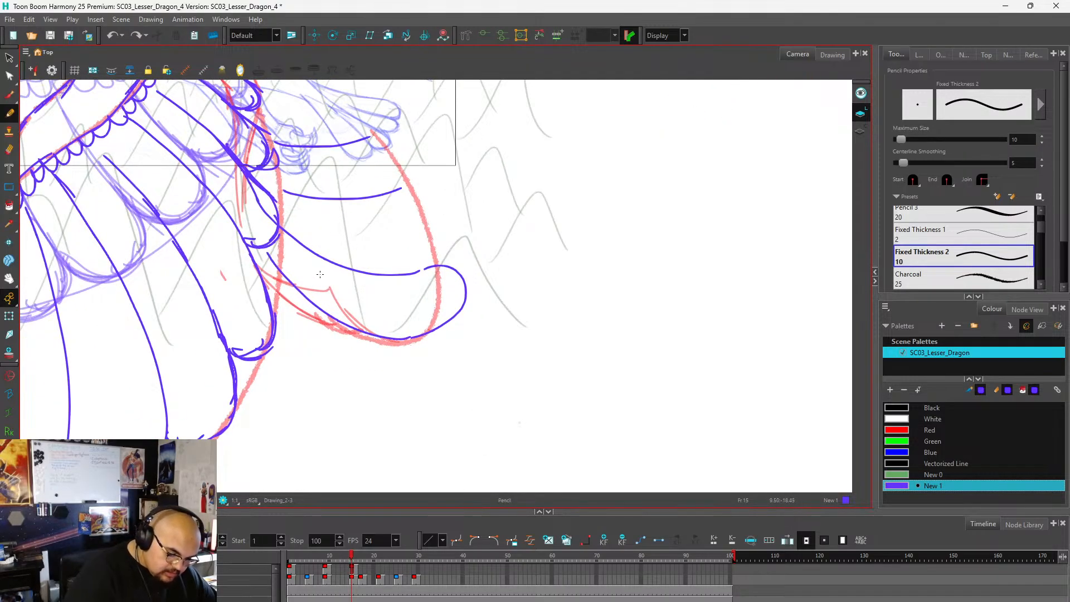
{"action": "scroll", "coordinate": [369, 309], "scroll_direction": "down", "scroll_amount": 2}
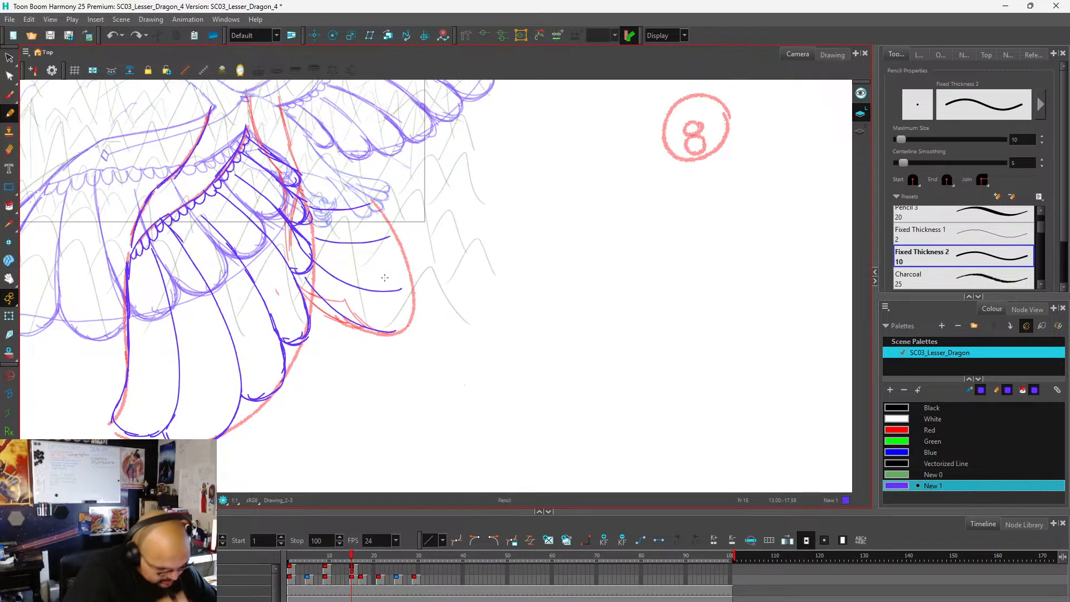
Add a lower feather edge beneath the far wing and close its outer feathers with rounded tips along the red guide.
{"action": "mouse_move", "coordinate": [300, 283]}
{"action": "left_mouse_down"}
{"action": "mouse_move", "coordinate": [326, 328]}
{"action": "mouse_move", "coordinate": [379, 345]}
{"action": "mouse_move", "coordinate": [403, 339]}
{"action": "left_mouse_up"}
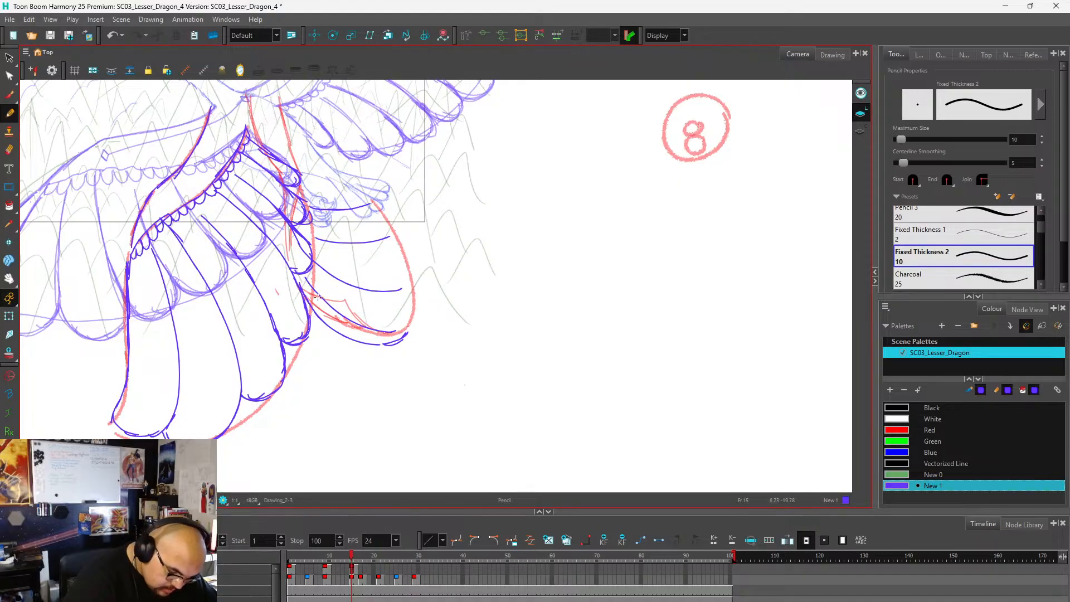
{"action": "mouse_move", "coordinate": [304, 278]}
{"action": "left_mouse_down"}
{"action": "mouse_move", "coordinate": [364, 332]}
{"action": "mouse_move", "coordinate": [331, 309]}
{"action": "mouse_move", "coordinate": [390, 334]}
{"action": "mouse_move", "coordinate": [377, 331]}
{"action": "mouse_move", "coordinate": [416, 328]}
{"action": "left_mouse_up"}
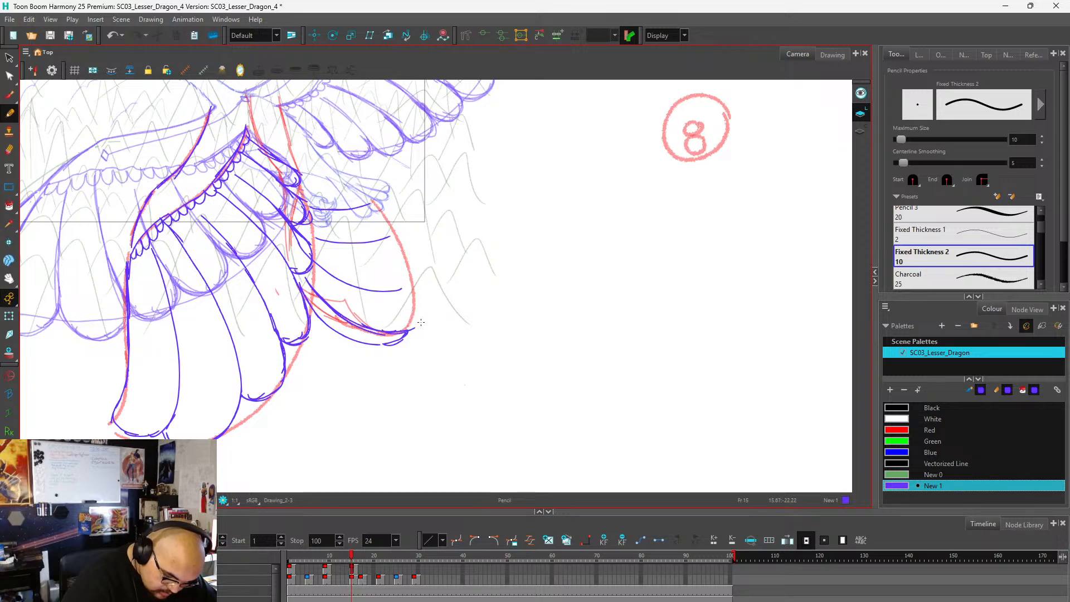
{"action": "mouse_move", "coordinate": [420, 288]}
{"action": "left_mouse_down"}
{"action": "mouse_move", "coordinate": [400, 286]}
{"action": "mouse_move", "coordinate": [418, 287]}
{"action": "mouse_move", "coordinate": [424, 258]}
{"action": "mouse_move", "coordinate": [390, 235]}
{"action": "mouse_move", "coordinate": [424, 258]}
{"action": "mouse_move", "coordinate": [416, 283]}
{"action": "left_mouse_up"}
{"action": "mouse_move", "coordinate": [391, 234]}
{"action": "left_mouse_down"}
{"action": "mouse_move", "coordinate": [390, 199]}
{"action": "mouse_move", "coordinate": [391, 232]}
{"action": "mouse_move", "coordinate": [390, 199]}
{"action": "mouse_move", "coordinate": [400, 220]}
{"action": "left_mouse_up"}
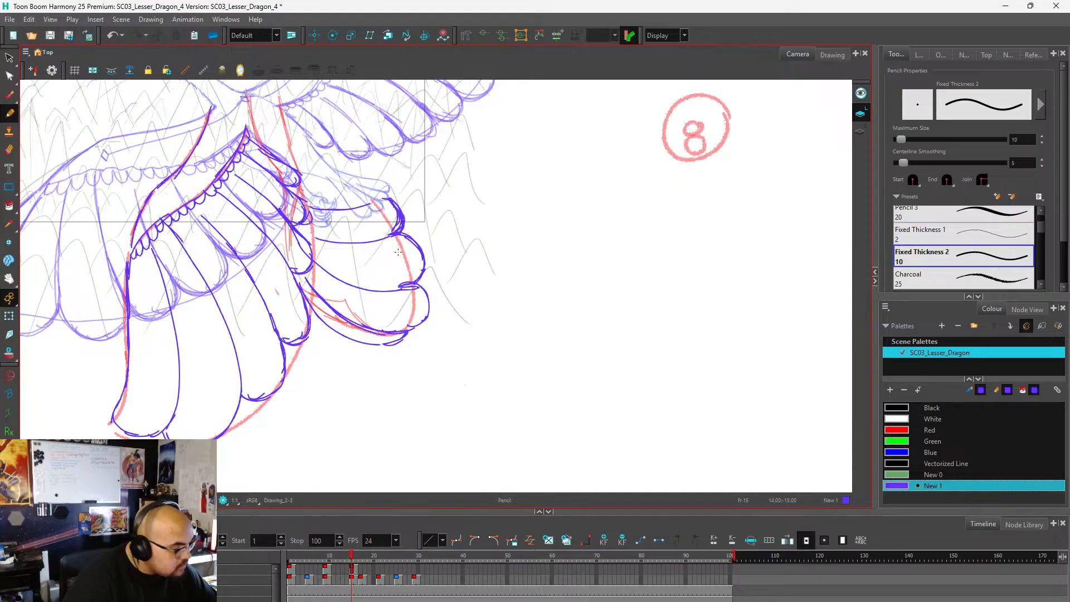
Continue the far wing's rounded feather tips upward past the tail to the shoulder.
{"action": "scroll", "coordinate": [398, 252], "scroll_direction": "down", "scroll_amount": 3}
{"action": "scroll", "coordinate": [383, 201], "scroll_direction": "up", "scroll_amount": 5}
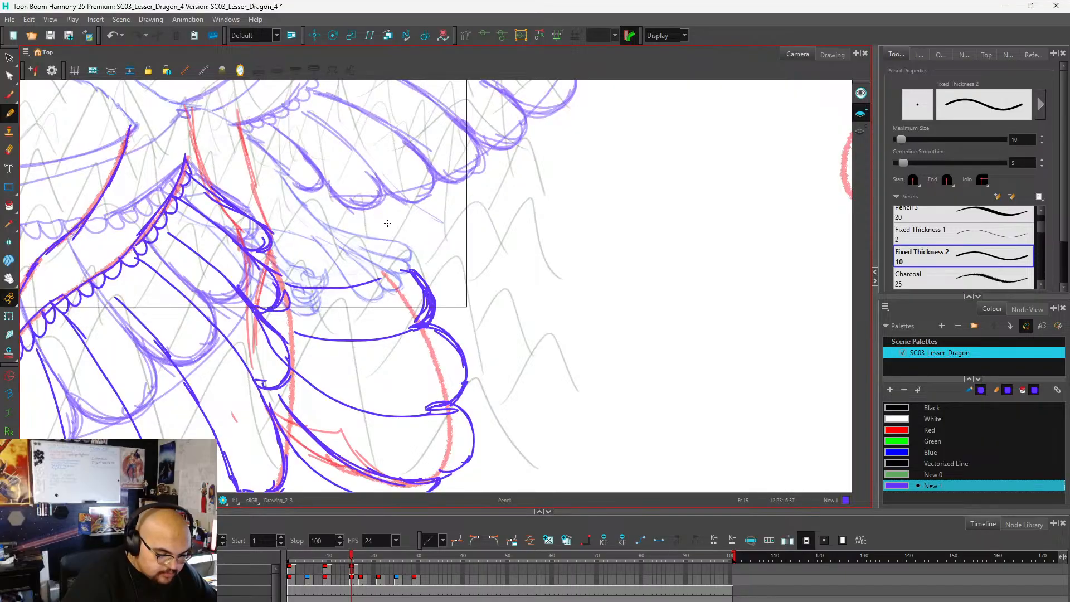
{"action": "mouse_move", "coordinate": [402, 270]}
{"action": "left_mouse_down"}
{"action": "mouse_move", "coordinate": [411, 219]}
{"action": "mouse_move", "coordinate": [361, 210]}
{"action": "mouse_move", "coordinate": [329, 222]}
{"action": "mouse_move", "coordinate": [360, 198]}
{"action": "mouse_move", "coordinate": [336, 168]}
{"action": "mouse_move", "coordinate": [305, 180]}
{"action": "left_mouse_up"}
{"action": "scroll", "coordinate": [354, 203], "scroll_direction": "down", "scroll_amount": 2}
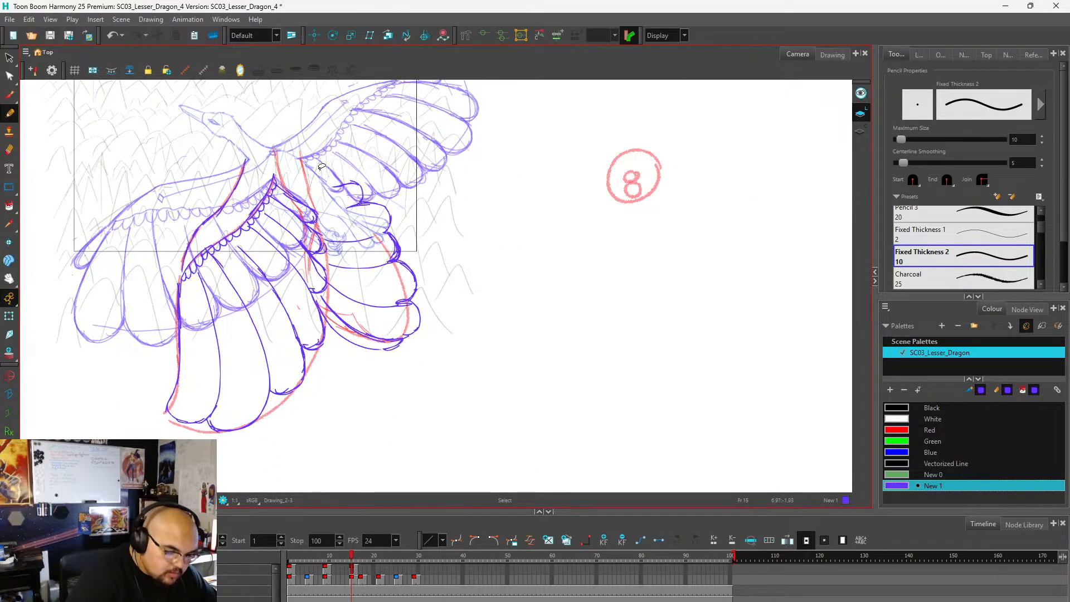
{"action": "scroll", "coordinate": [299, 155], "scroll_direction": "up", "scroll_amount": 2}
{"action": "mouse_move", "coordinate": [300, 155]}
{"action": "left_mouse_down"}
{"action": "mouse_move", "coordinate": [357, 173]}
{"action": "mouse_move", "coordinate": [363, 185]}
{"action": "mouse_move", "coordinate": [360, 176]}
{"action": "mouse_move", "coordinate": [360, 194]}
{"action": "mouse_move", "coordinate": [332, 195]}
{"action": "left_mouse_up"}
{"action": "scroll", "coordinate": [416, 176], "scroll_direction": "down", "scroll_amount": 3}
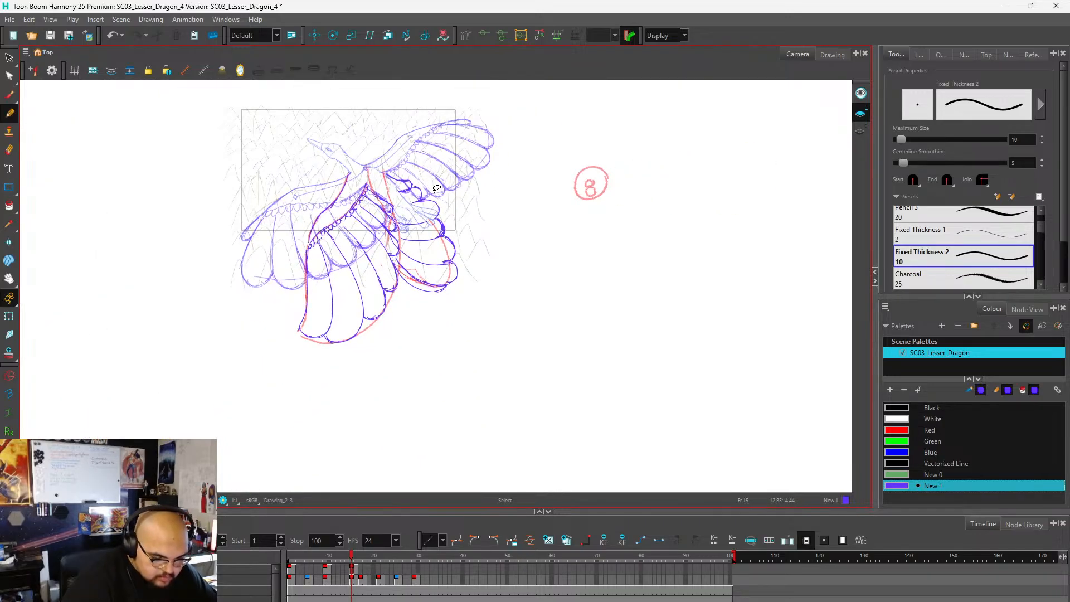
{"action": "scroll", "coordinate": [432, 253], "scroll_direction": "up", "scroll_amount": 1}
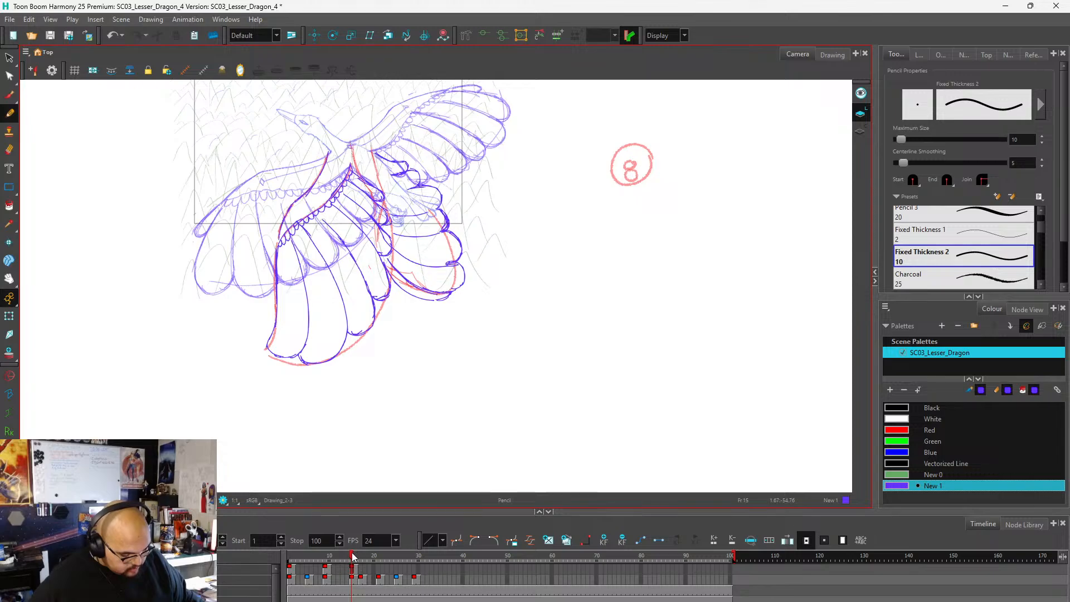
Scrub the timeline through the wing drawings and stop on frame 17.
{"action": "left_click", "coordinate": [294, 568]}
{"action": "left_click_drag", "start_coordinate": [294, 568], "coordinate": [360, 583]}
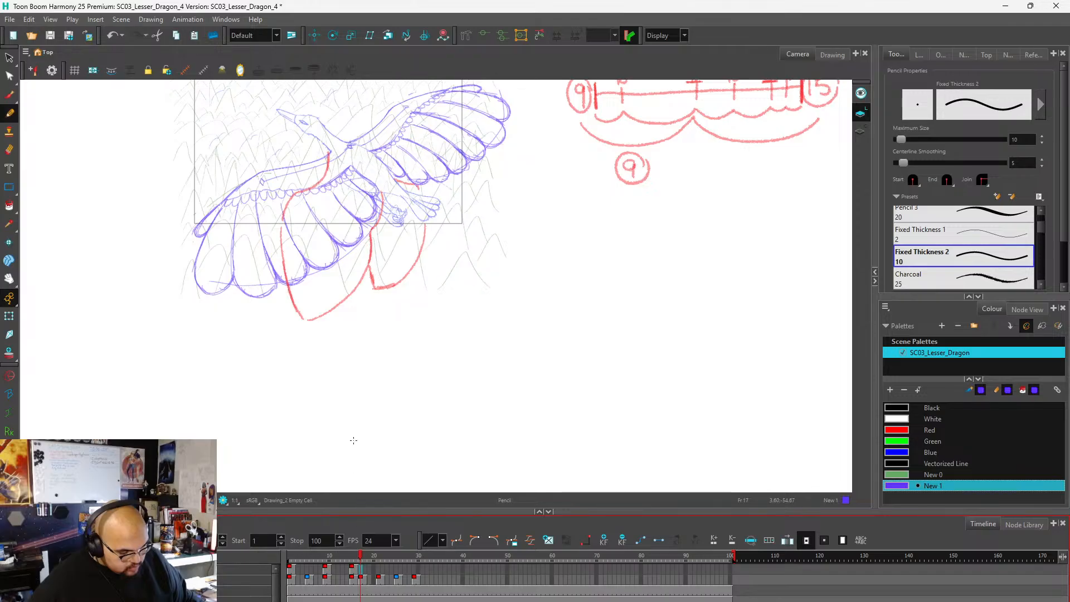
{"action": "scroll", "coordinate": [319, 193], "scroll_direction": "up", "scroll_amount": 2}
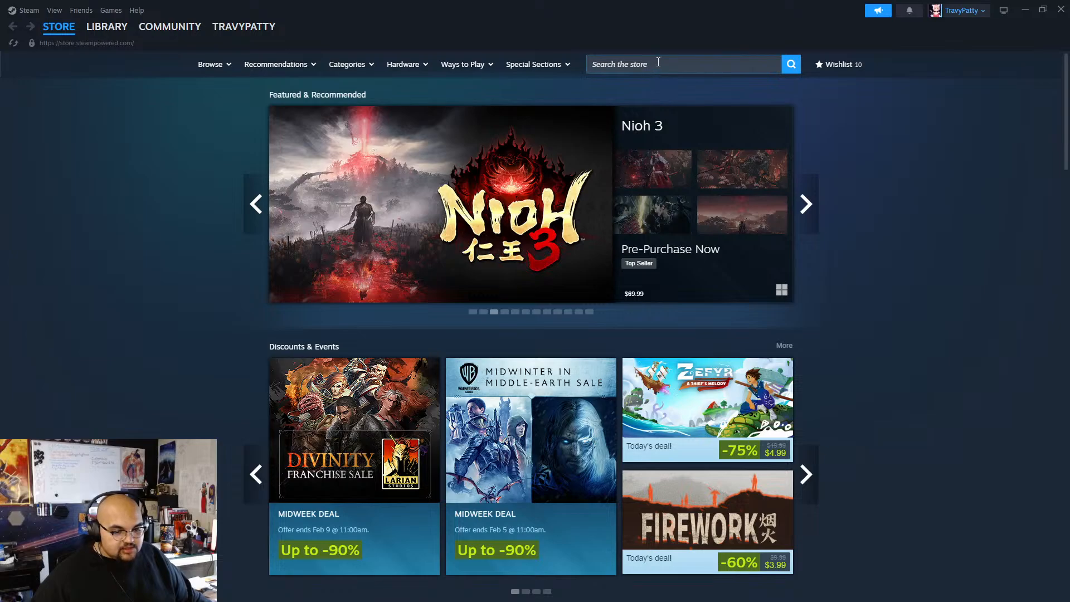
Switch to Steam, search the store for "del" and open the Delta Force page.
{"action": "left_click", "coordinate": [658, 62]}
{"action": "type", "text": "de"}
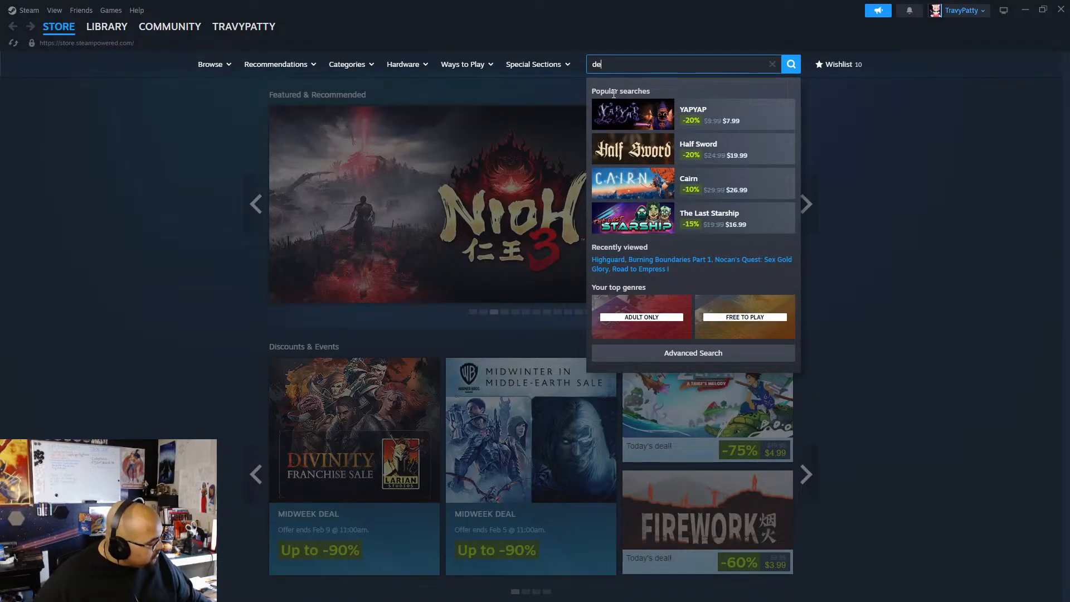
{"action": "type", "text": "l;"}
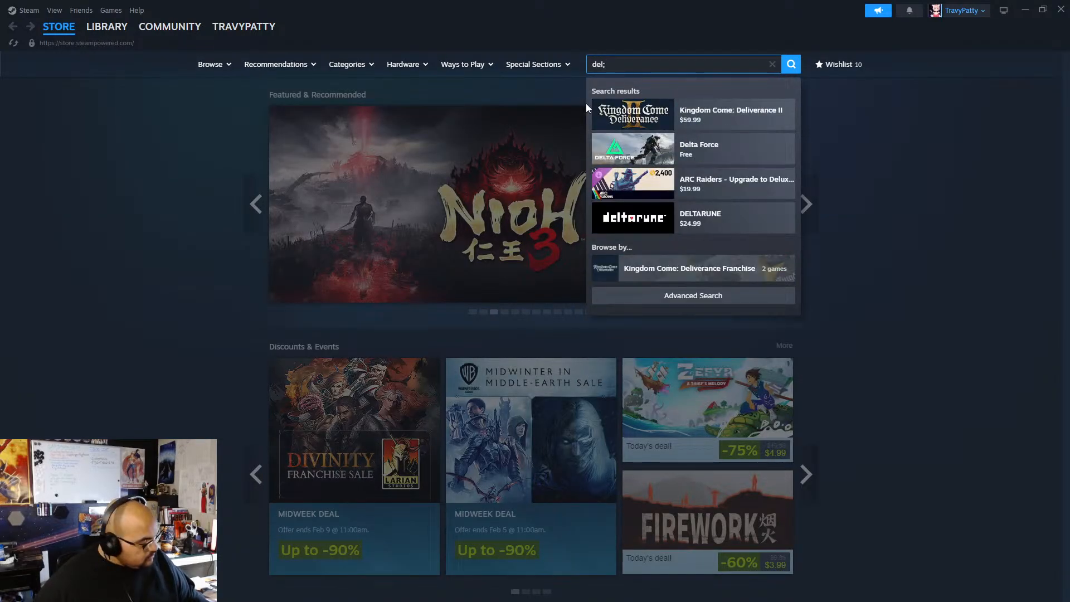
{"action": "key", "text": "BackSpace"}
{"action": "left_click", "coordinate": [719, 148]}
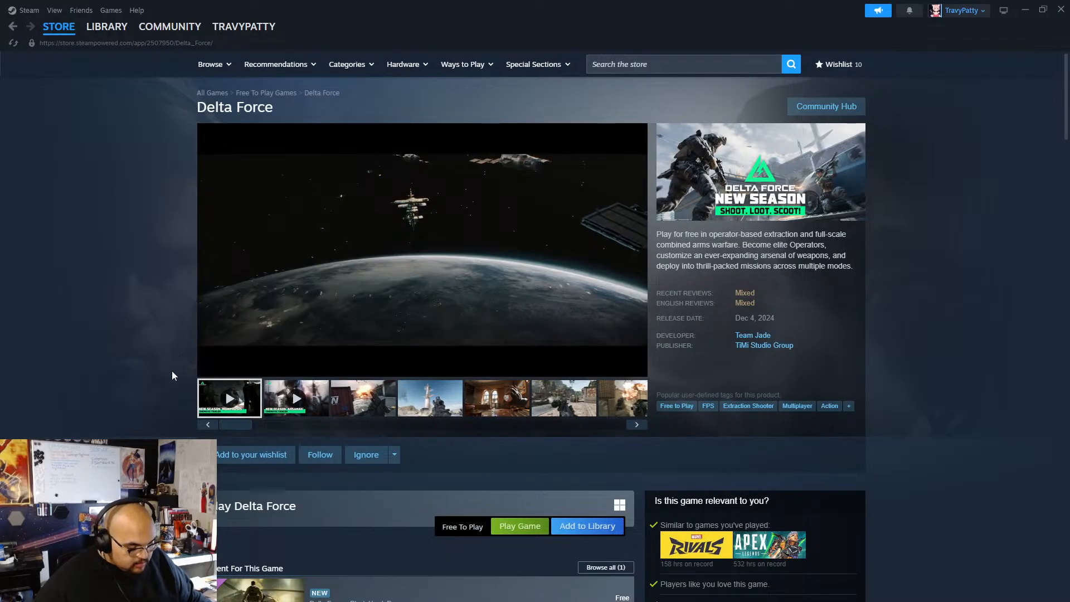
Look through the gameplay screenshots in the Delta Force media gallery.
{"action": "mouse_move", "coordinate": [212, 368]}
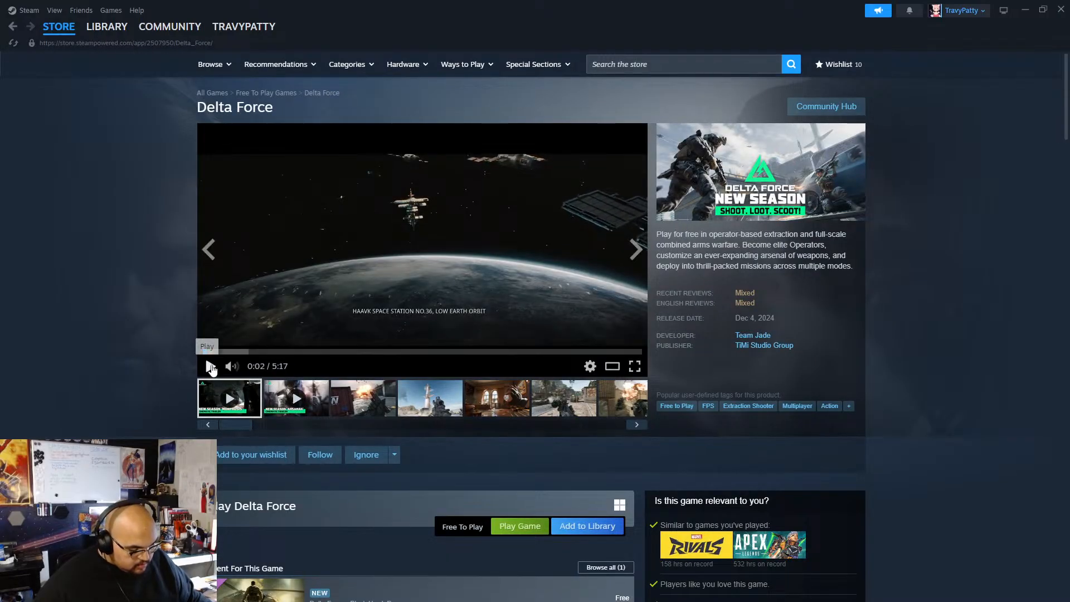
{"action": "left_click", "coordinate": [355, 404]}
{"action": "left_click", "coordinate": [406, 405]}
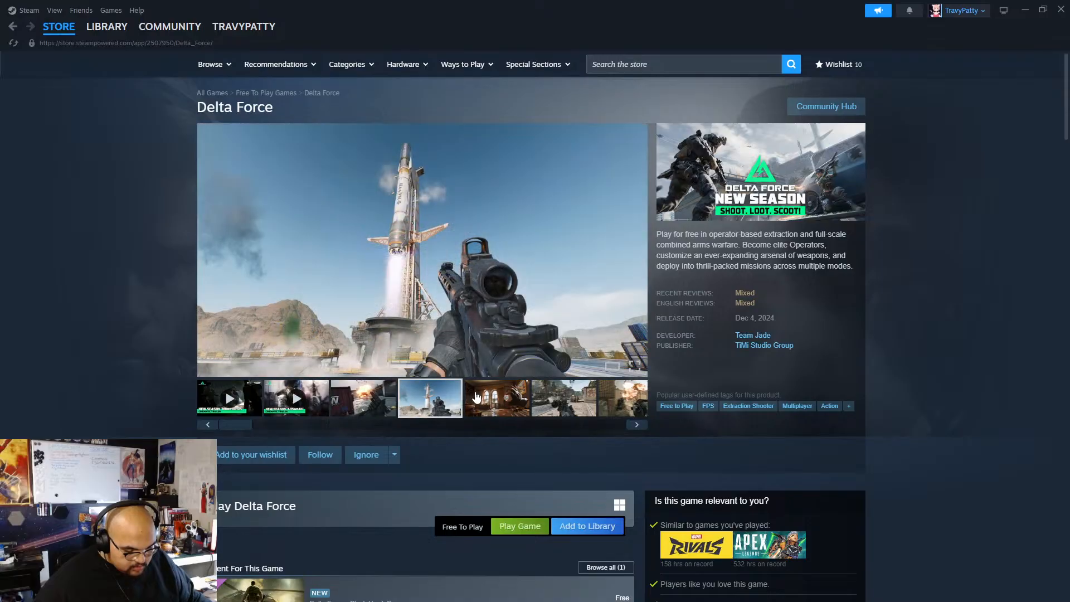
{"action": "left_click", "coordinate": [489, 401]}
{"action": "left_click", "coordinate": [556, 395]}
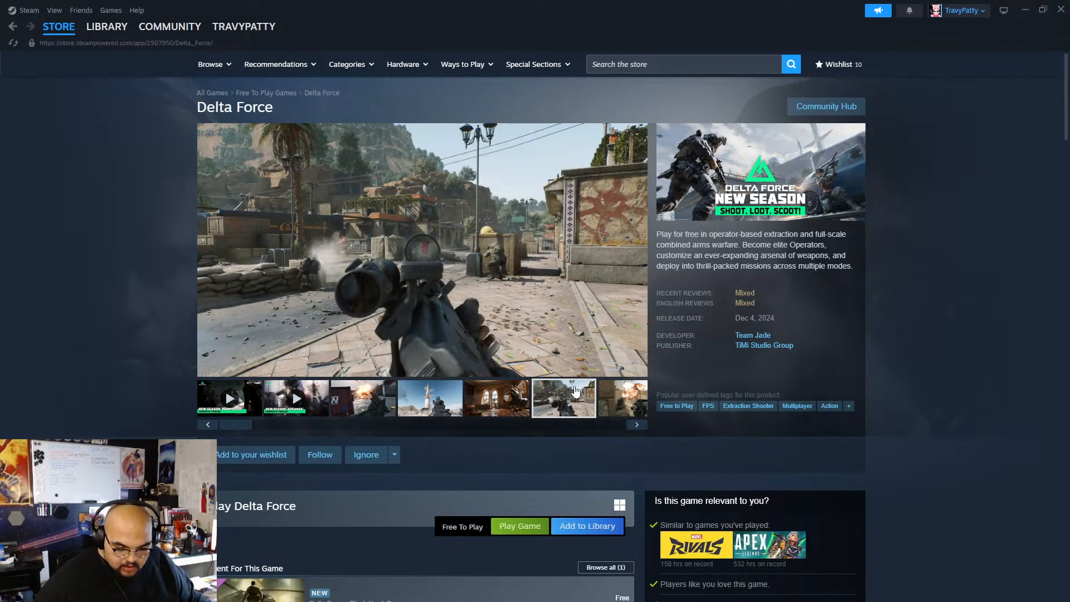
{"action": "left_click", "coordinate": [637, 426]}
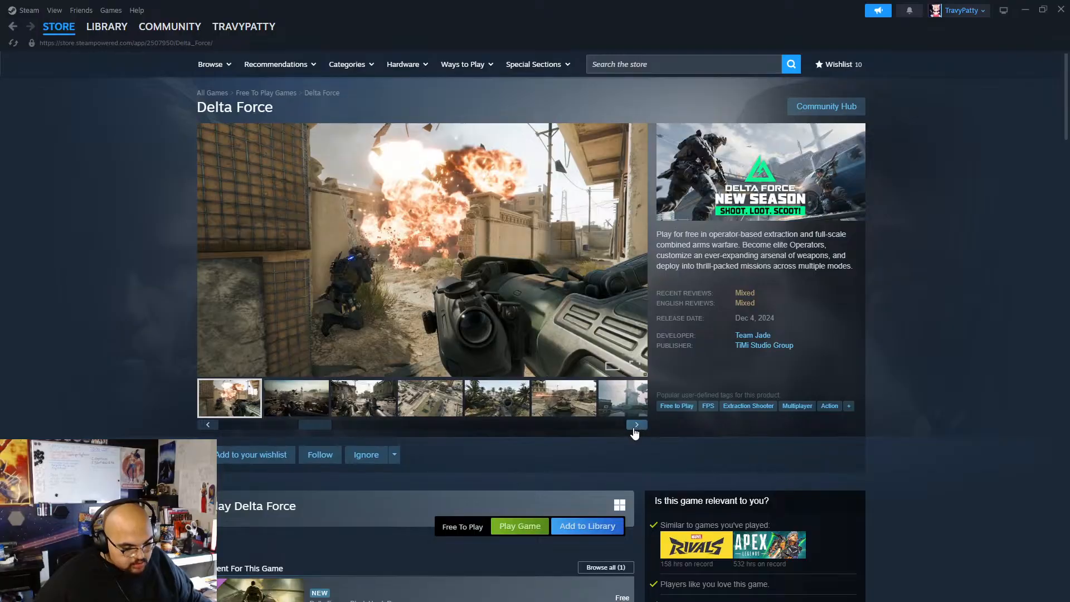
{"action": "left_click", "coordinate": [304, 404]}
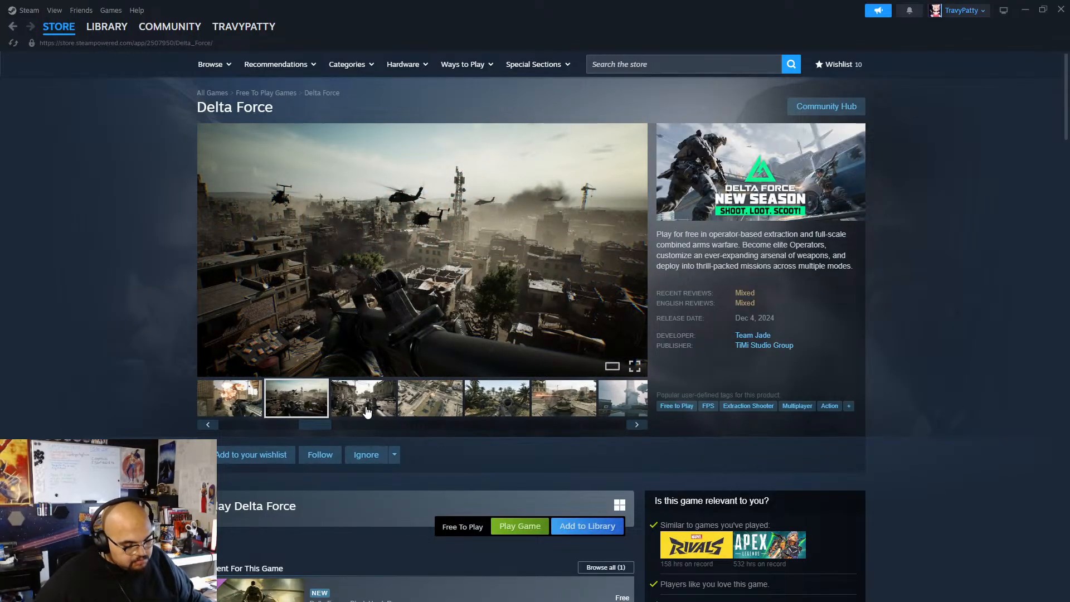
{"action": "left_click", "coordinate": [366, 412]}
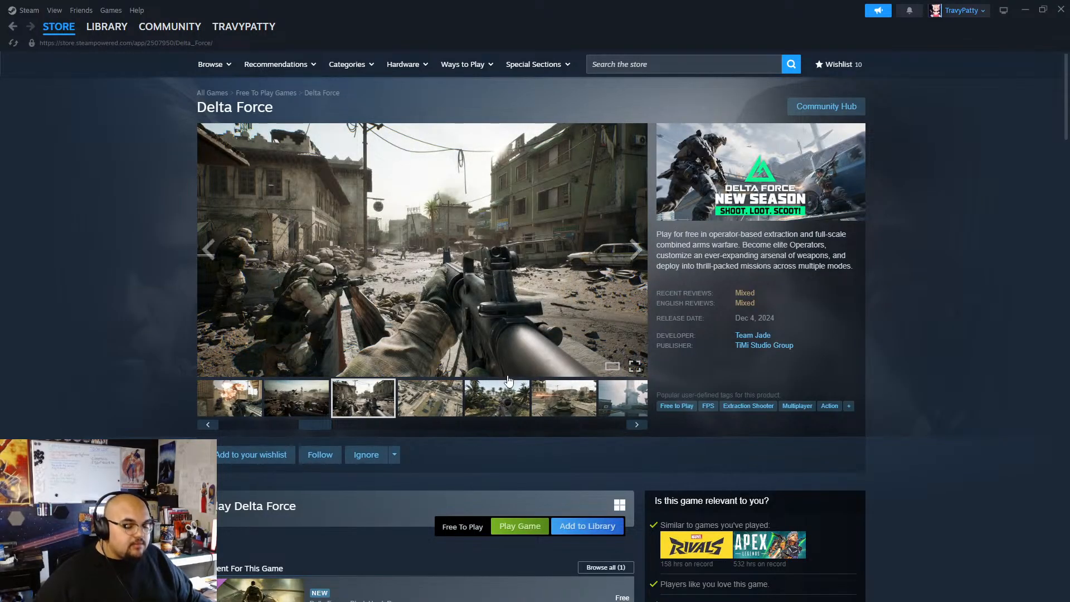
{"action": "left_click", "coordinate": [449, 402]}
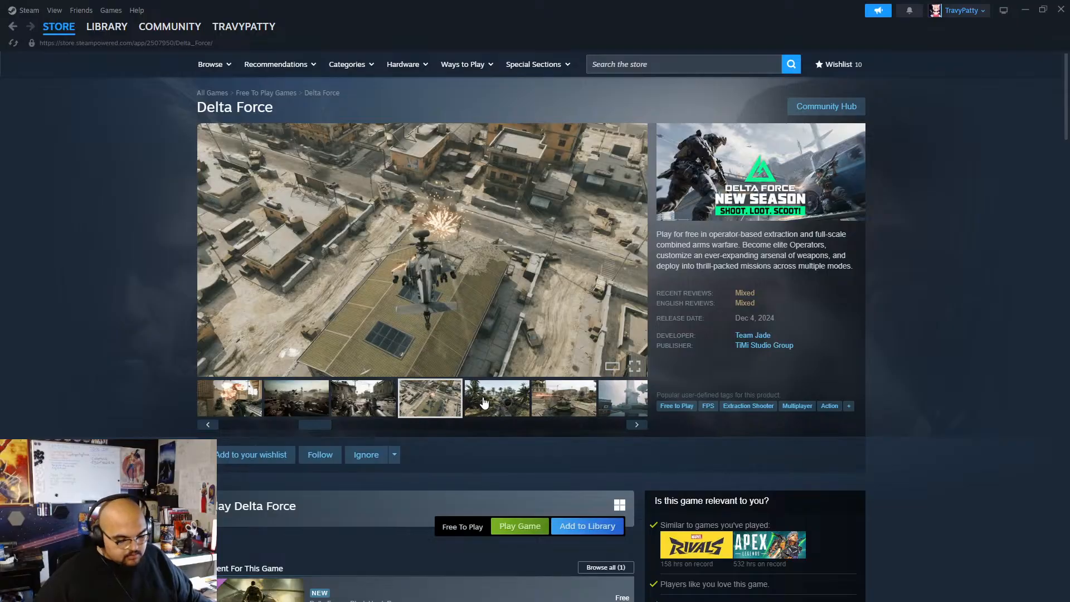
{"action": "left_click", "coordinate": [484, 402]}
{"action": "left_click", "coordinate": [563, 401]}
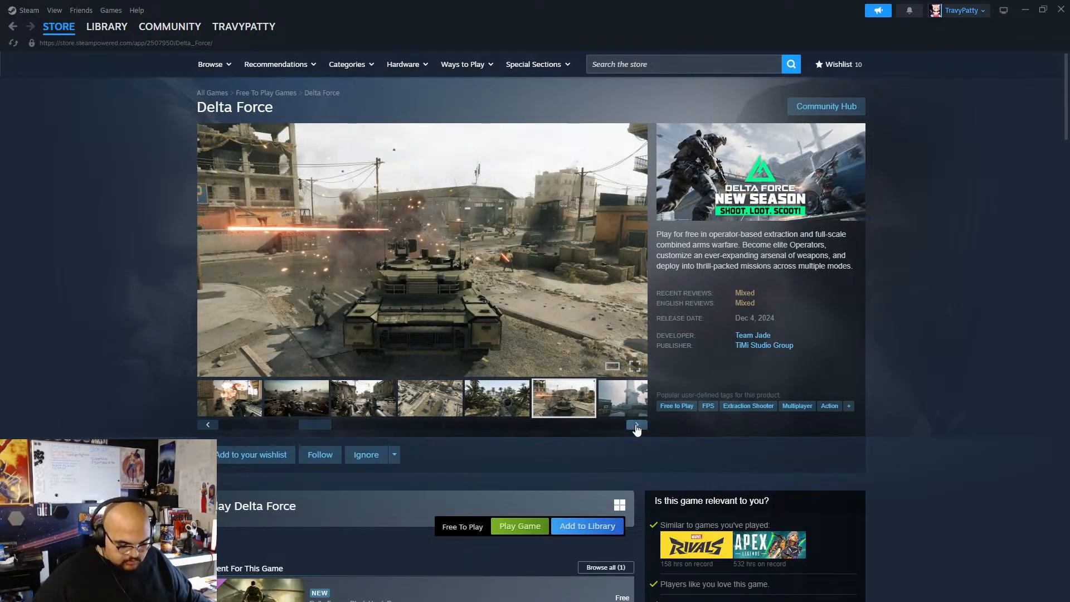
{"action": "left_click", "coordinate": [637, 426]}
{"action": "left_click", "coordinate": [637, 425]}
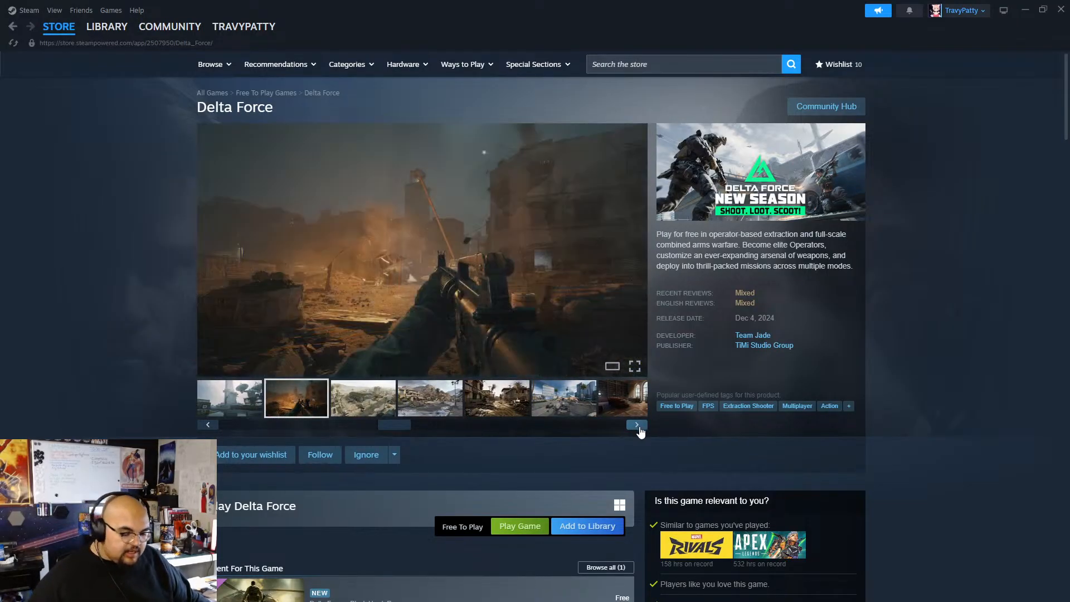
{"action": "left_click", "coordinate": [363, 403]}
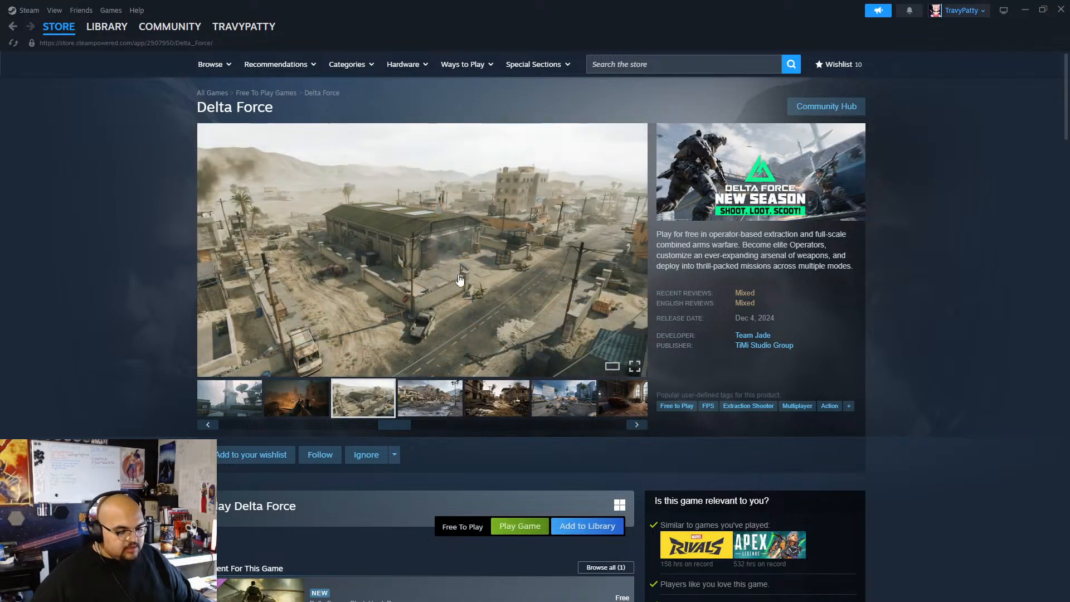
{"action": "left_click", "coordinate": [428, 400]}
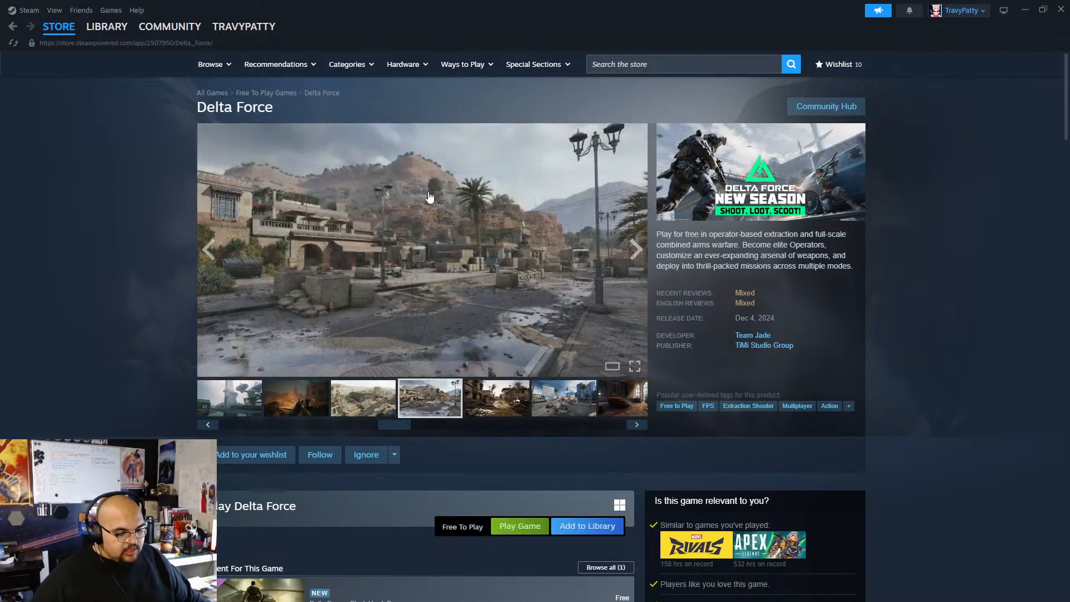
{"action": "left_click", "coordinate": [490, 403]}
Examine the Delta Force page's reviews, feature list and system requirements, and return to the play section.
{"action": "scroll", "coordinate": [187, 401], "scroll_direction": "down", "scroll_amount": 1}
{"action": "scroll", "coordinate": [187, 401], "scroll_direction": "down", "scroll_amount": 15}
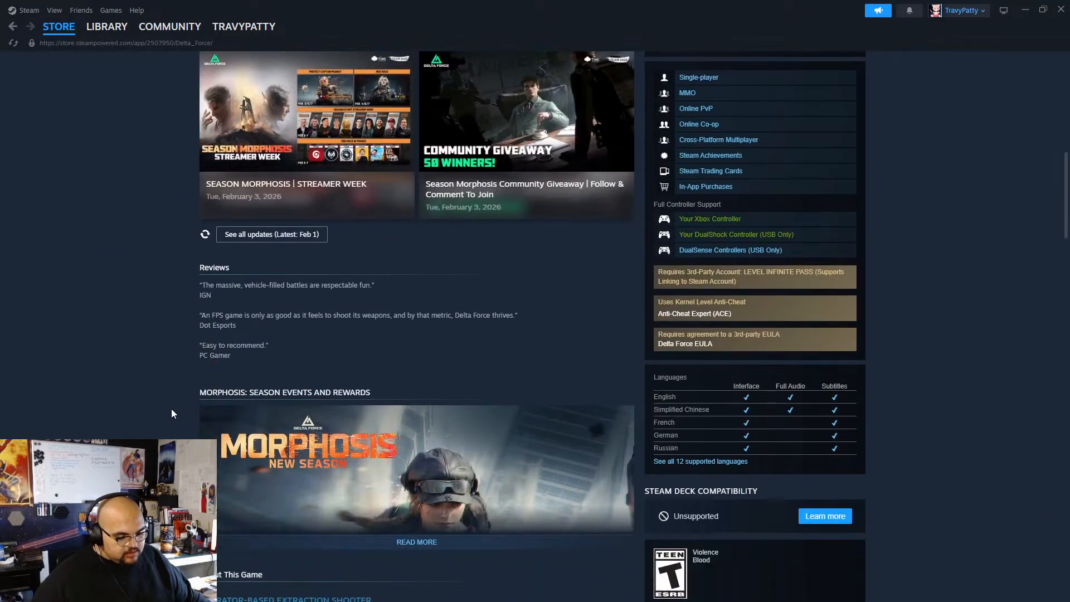
{"action": "scroll", "coordinate": [161, 398], "scroll_direction": "down", "scroll_amount": 5}
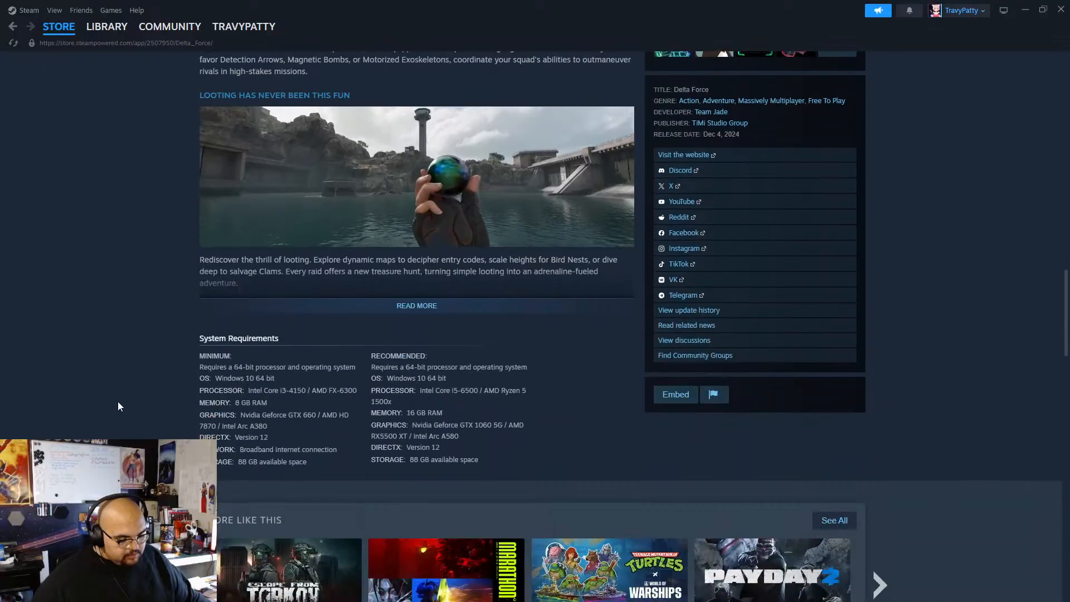
{"action": "scroll", "coordinate": [118, 401], "scroll_direction": "up", "scroll_amount": 6}
{"action": "scroll", "coordinate": [117, 401], "scroll_direction": "up", "scroll_amount": 12}
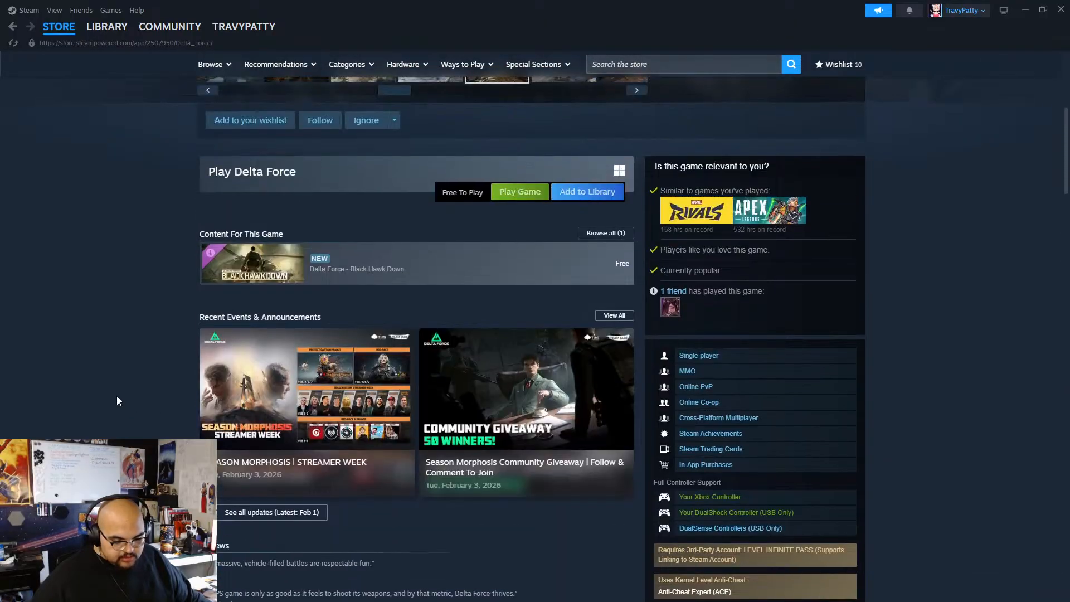
{"action": "scroll", "coordinate": [117, 401], "scroll_direction": "up", "scroll_amount": 1}
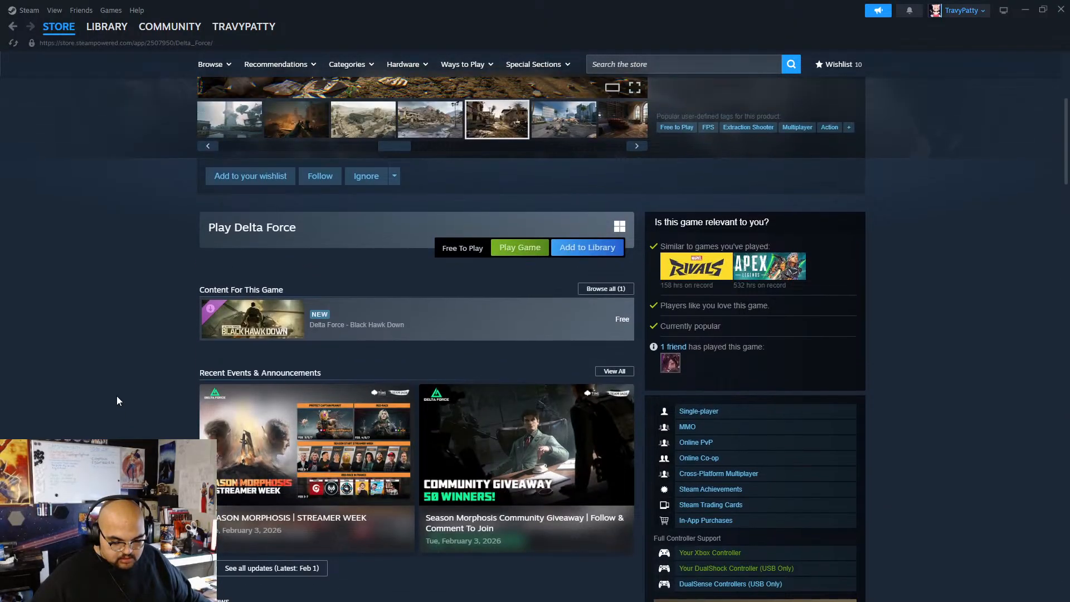
Return to the start of the Delta Force page, close Steam and go back to the bird drawing in Harmony.
{"action": "scroll", "coordinate": [117, 401], "scroll_direction": "up", "scroll_amount": 5}
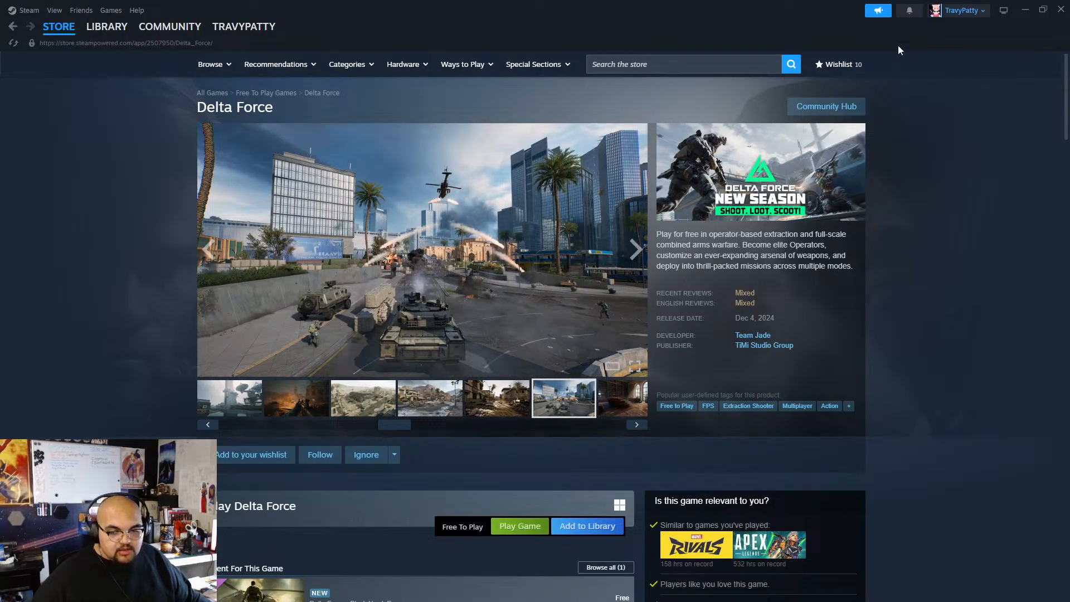
{"action": "left_click", "coordinate": [1062, 9]}
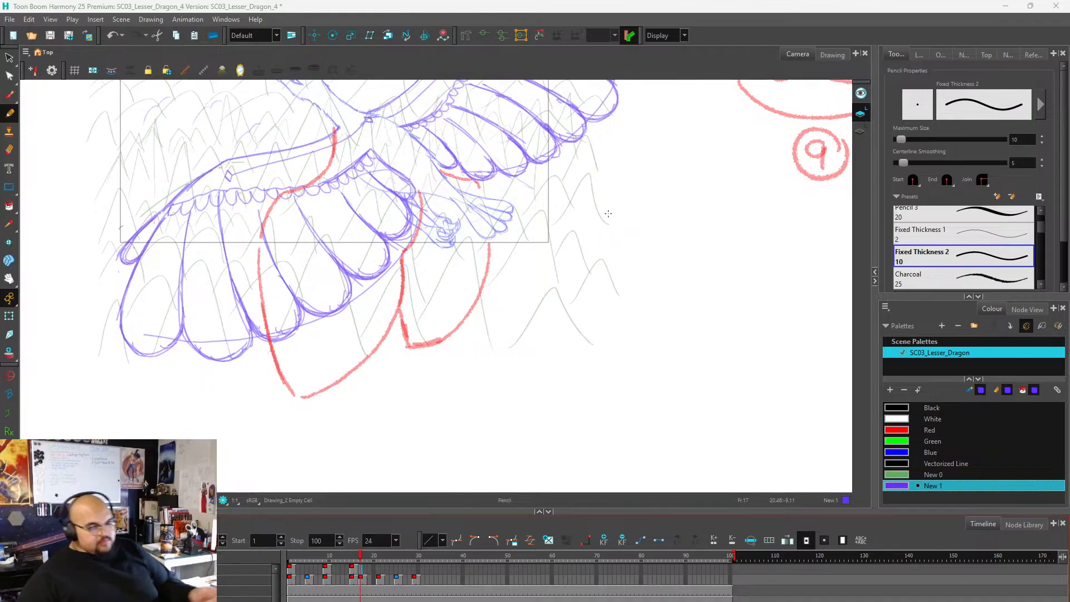
Draw the lower wing's purple leading edge over the red guide on frame 17, plus the inner contour line beneath it.
{"action": "scroll", "coordinate": [549, 211], "scroll_direction": "down", "scroll_amount": 3}
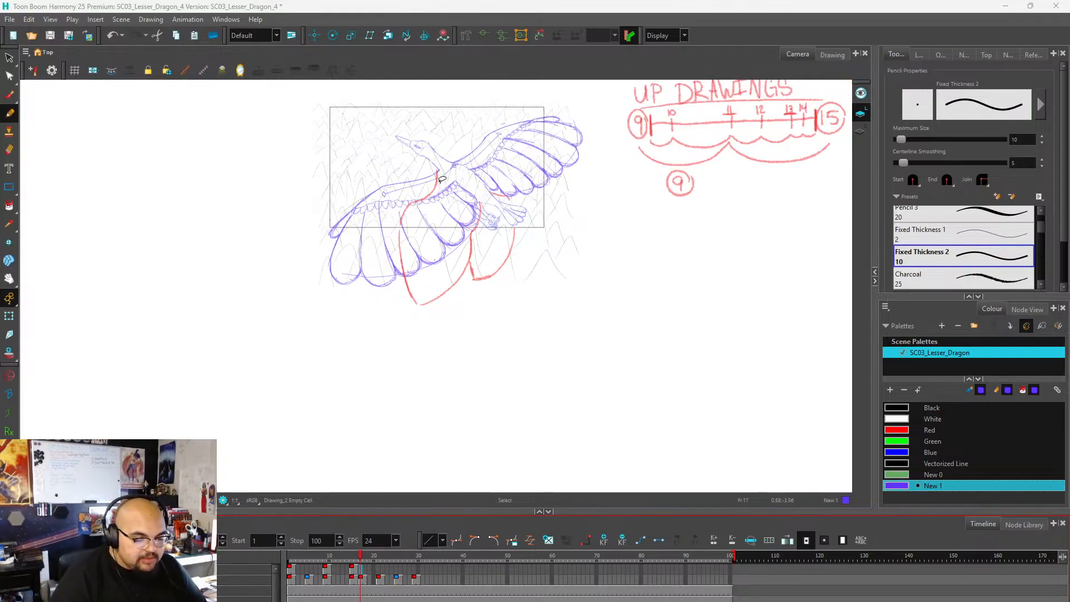
{"action": "scroll", "coordinate": [441, 179], "scroll_direction": "up", "scroll_amount": 4}
{"action": "scroll", "coordinate": [449, 190], "scroll_direction": "down", "scroll_amount": 2}
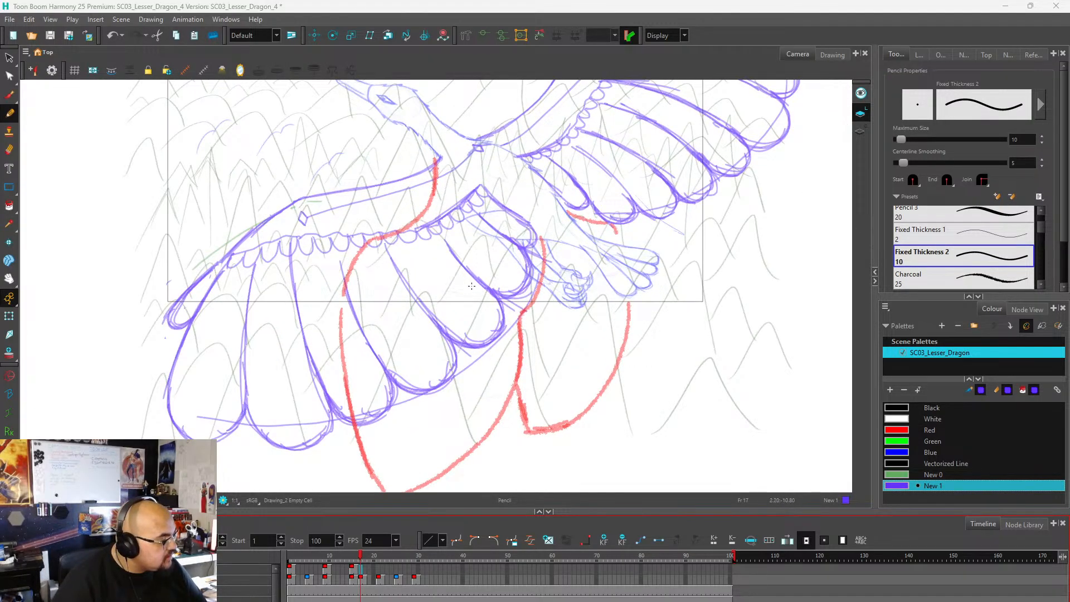
{"action": "scroll", "coordinate": [454, 267], "scroll_direction": "up", "scroll_amount": 2}
{"action": "scroll", "coordinate": [558, 234], "scroll_direction": "down", "scroll_amount": 1}
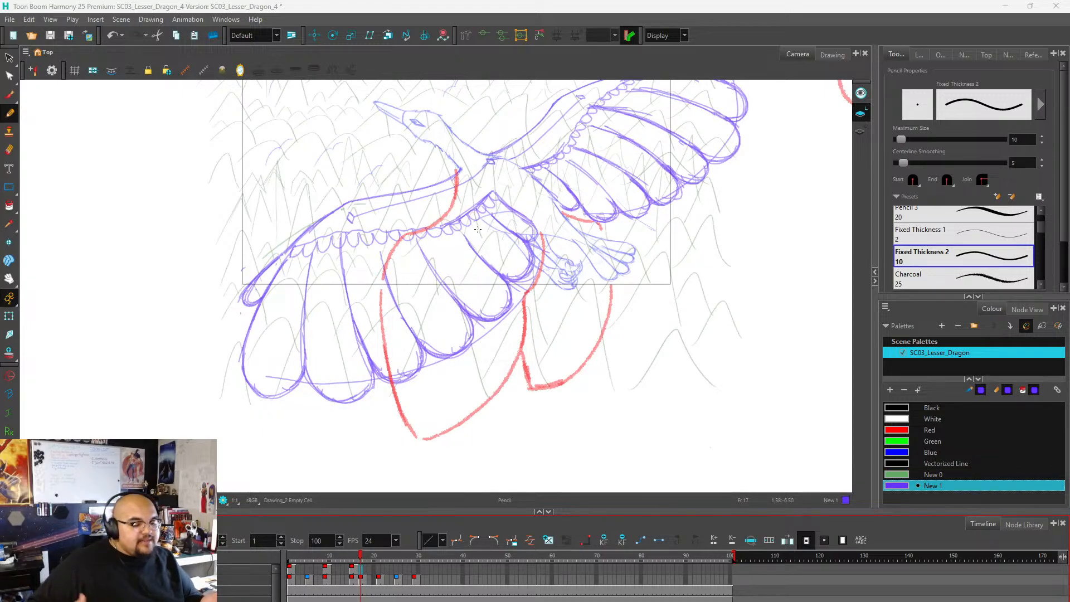
{"action": "scroll", "coordinate": [458, 204], "scroll_direction": "up", "scroll_amount": 2}
{"action": "scroll", "coordinate": [459, 203], "scroll_direction": "down", "scroll_amount": 2}
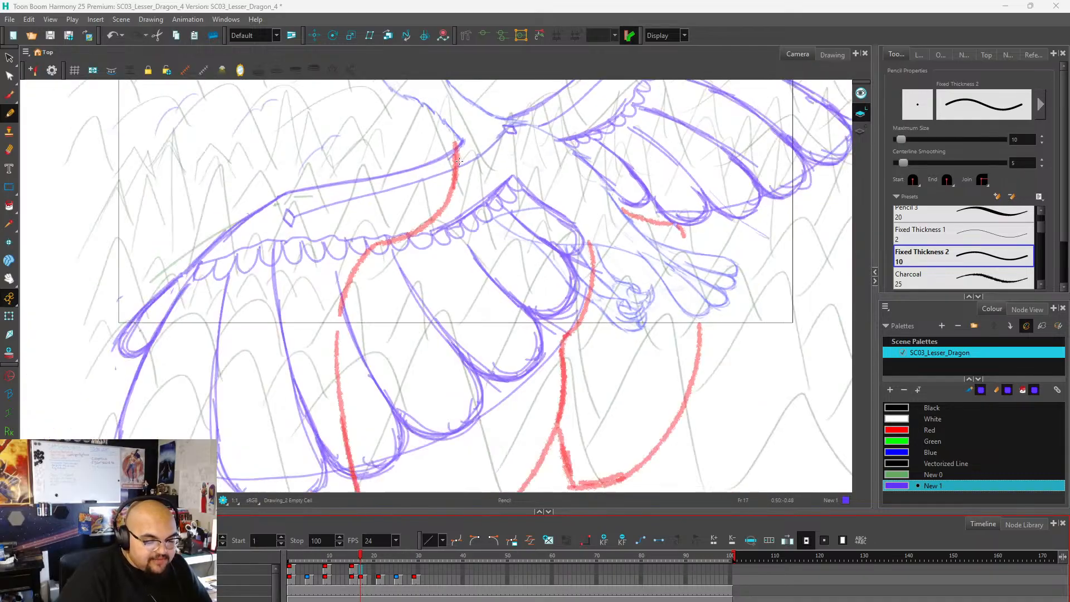
{"action": "mouse_move", "coordinate": [458, 150]}
{"action": "left_mouse_down"}
{"action": "mouse_move", "coordinate": [450, 194]}
{"action": "mouse_move", "coordinate": [425, 205]}
{"action": "left_mouse_up"}
{"action": "mouse_move", "coordinate": [457, 148]}
{"action": "left_mouse_down"}
{"action": "mouse_move", "coordinate": [437, 204]}
{"action": "mouse_move", "coordinate": [450, 189]}
{"action": "mouse_move", "coordinate": [390, 231]}
{"action": "mouse_move", "coordinate": [398, 222]}
{"action": "mouse_move", "coordinate": [381, 282]}
{"action": "mouse_move", "coordinate": [407, 229]}
{"action": "mouse_move", "coordinate": [382, 273]}
{"action": "mouse_move", "coordinate": [428, 224]}
{"action": "mouse_move", "coordinate": [392, 251]}
{"action": "mouse_move", "coordinate": [439, 236]}
{"action": "mouse_move", "coordinate": [407, 237]}
{"action": "mouse_move", "coordinate": [469, 221]}
{"action": "mouse_move", "coordinate": [459, 224]}
{"action": "mouse_move", "coordinate": [491, 170]}
{"action": "left_mouse_up"}
{"action": "scroll", "coordinate": [366, 266], "scroll_direction": "down", "scroll_amount": 2}
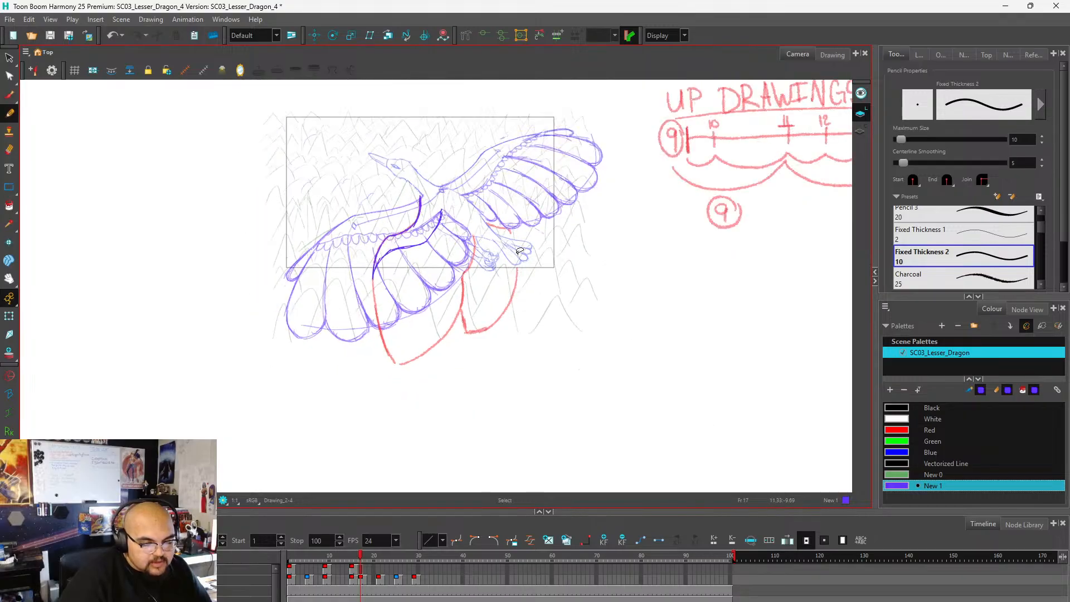
Draw the two outermost long feathers with rounded tips at the end of the folded lower wing, following the red guide.
{"action": "scroll", "coordinate": [527, 252], "scroll_direction": "up", "scroll_amount": 1}
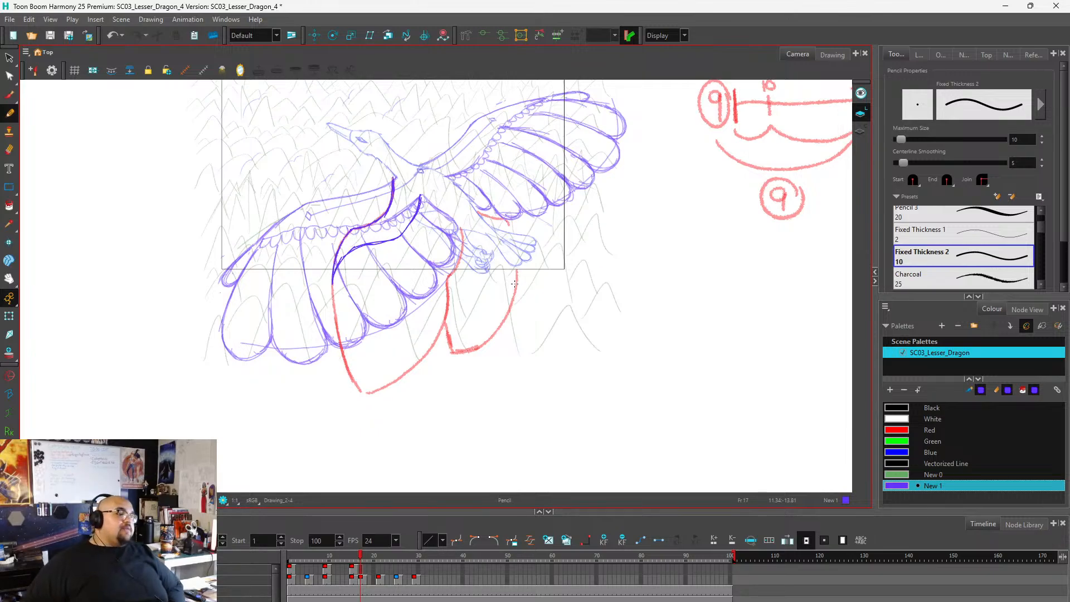
{"action": "scroll", "coordinate": [470, 274], "scroll_direction": "down", "scroll_amount": 1}
{"action": "scroll", "coordinate": [446, 284], "scroll_direction": "up", "scroll_amount": 3}
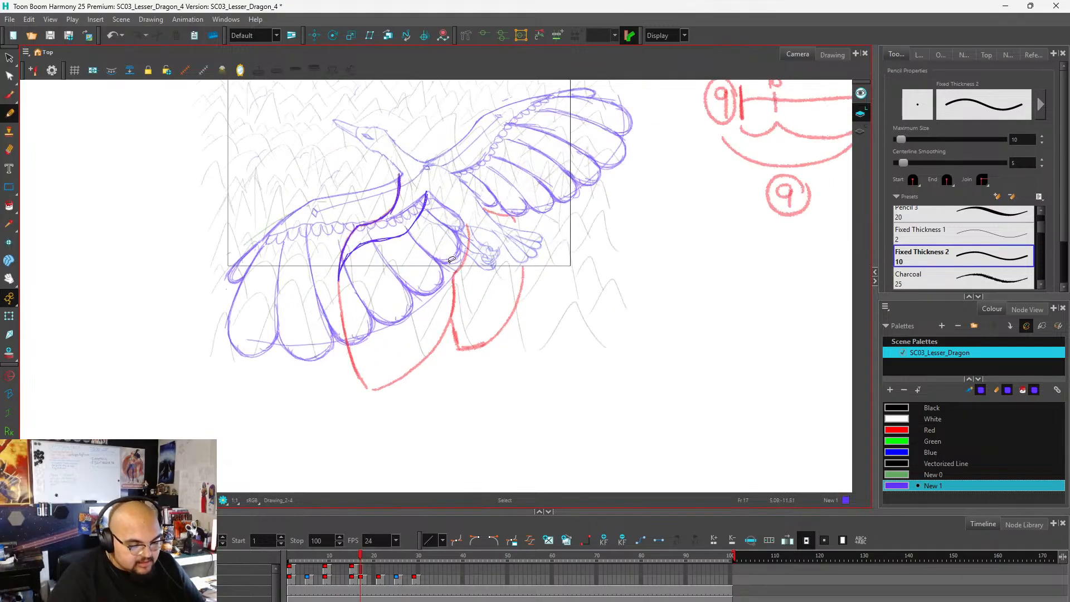
{"action": "scroll", "coordinate": [466, 234], "scroll_direction": "down", "scroll_amount": 2}
{"action": "scroll", "coordinate": [456, 266], "scroll_direction": "up", "scroll_amount": 2}
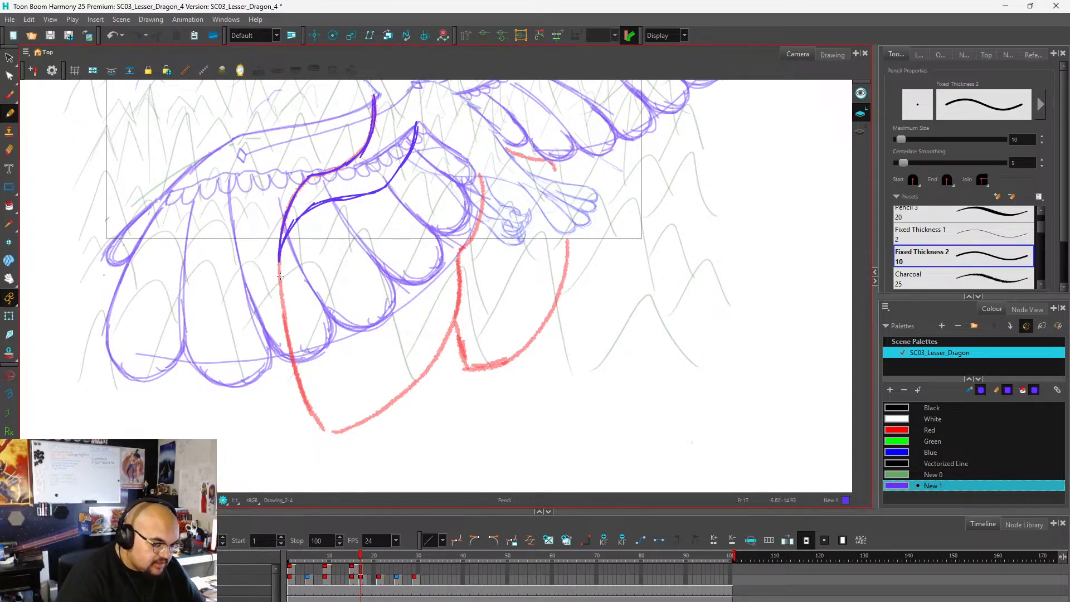
{"action": "left_click_drag", "start_coordinate": [280, 266], "coordinate": [291, 325]}
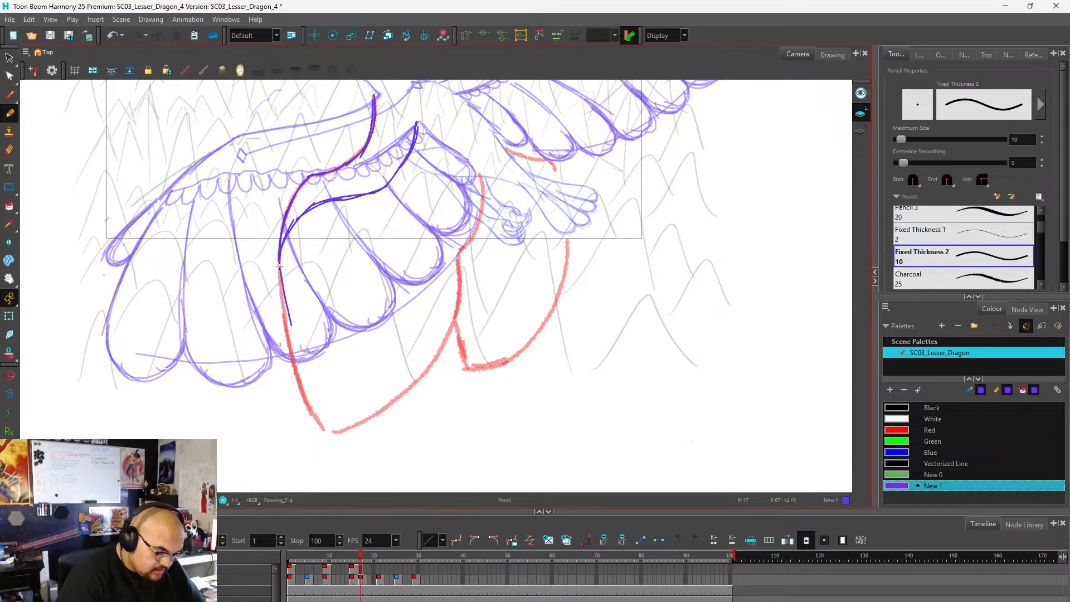
{"action": "mouse_move", "coordinate": [279, 266]}
{"action": "left_mouse_down"}
{"action": "mouse_move", "coordinate": [322, 419]}
{"action": "mouse_move", "coordinate": [347, 431]}
{"action": "mouse_move", "coordinate": [369, 397]}
{"action": "left_mouse_up"}
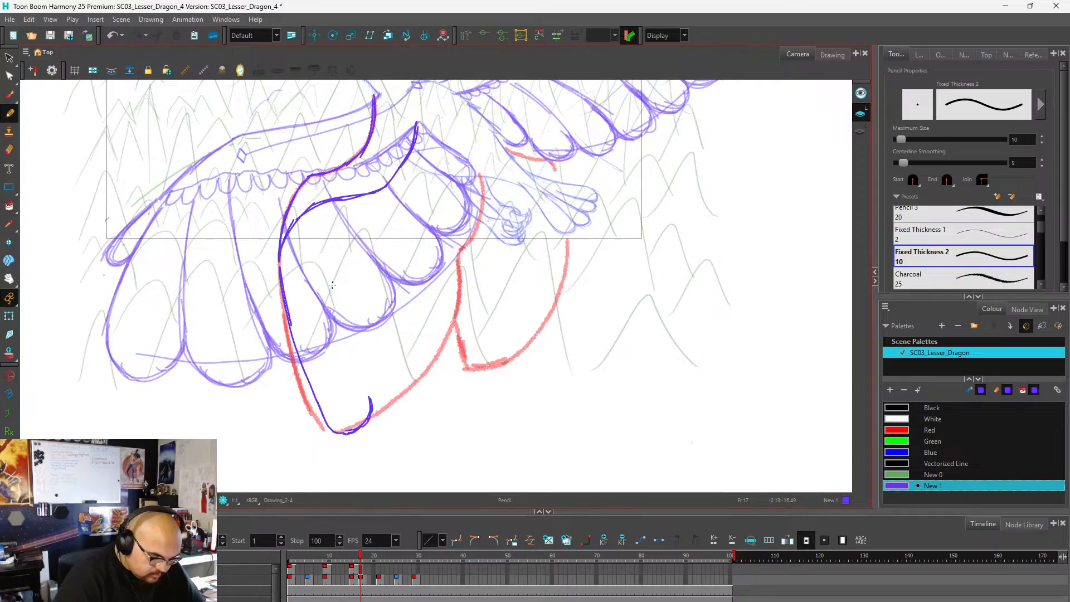
{"action": "mouse_move", "coordinate": [294, 250]}
{"action": "left_mouse_down"}
{"action": "mouse_move", "coordinate": [349, 377]}
{"action": "mouse_move", "coordinate": [371, 394]}
{"action": "mouse_move", "coordinate": [310, 296]}
{"action": "mouse_move", "coordinate": [353, 378]}
{"action": "mouse_move", "coordinate": [409, 399]}
{"action": "mouse_move", "coordinate": [383, 400]}
{"action": "mouse_move", "coordinate": [419, 384]}
{"action": "mouse_move", "coordinate": [404, 398]}
{"action": "mouse_move", "coordinate": [420, 359]}
{"action": "mouse_move", "coordinate": [405, 400]}
{"action": "left_mouse_up"}
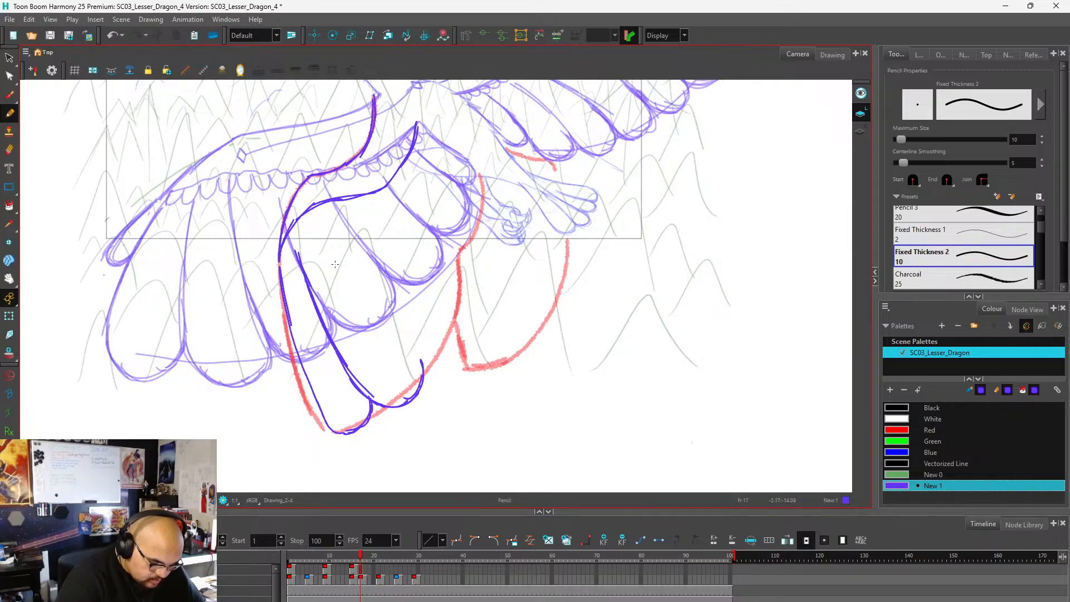
{"action": "mouse_move", "coordinate": [322, 256]}
{"action": "left_mouse_down"}
{"action": "mouse_move", "coordinate": [393, 341]}
{"action": "mouse_move", "coordinate": [437, 362]}
{"action": "mouse_move", "coordinate": [453, 323]}
{"action": "mouse_move", "coordinate": [440, 307]}
{"action": "left_mouse_up"}
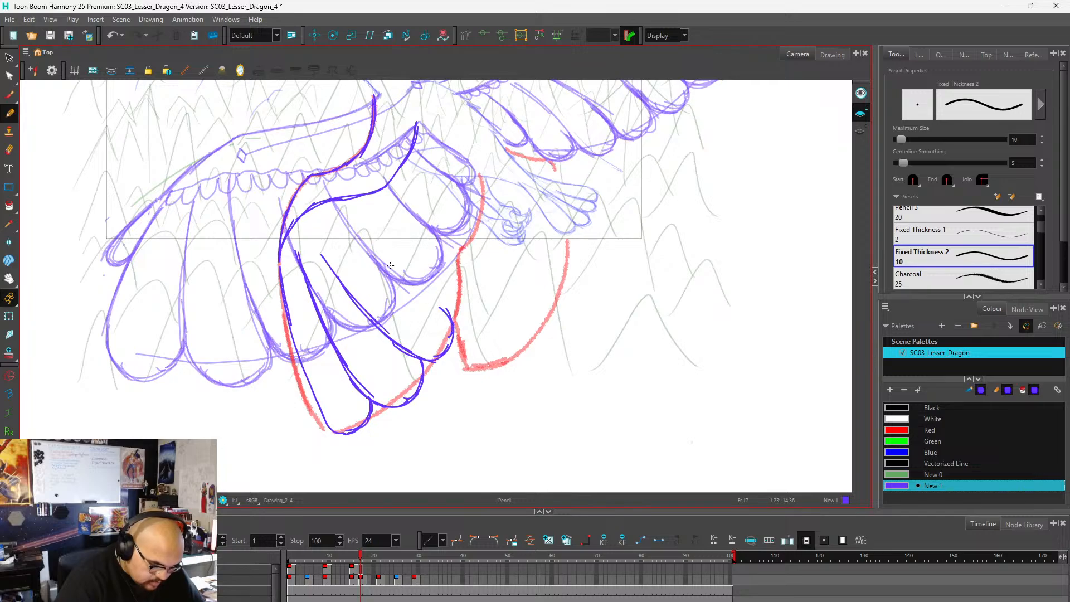
{"action": "left_click_drag", "start_coordinate": [347, 241], "coordinate": [441, 304]}
{"action": "mouse_move", "coordinate": [379, 269]}
{"action": "left_mouse_down"}
{"action": "mouse_move", "coordinate": [458, 308]}
{"action": "mouse_move", "coordinate": [423, 301]}
{"action": "mouse_move", "coordinate": [460, 299]}
{"action": "mouse_move", "coordinate": [436, 261]}
{"action": "left_mouse_up"}
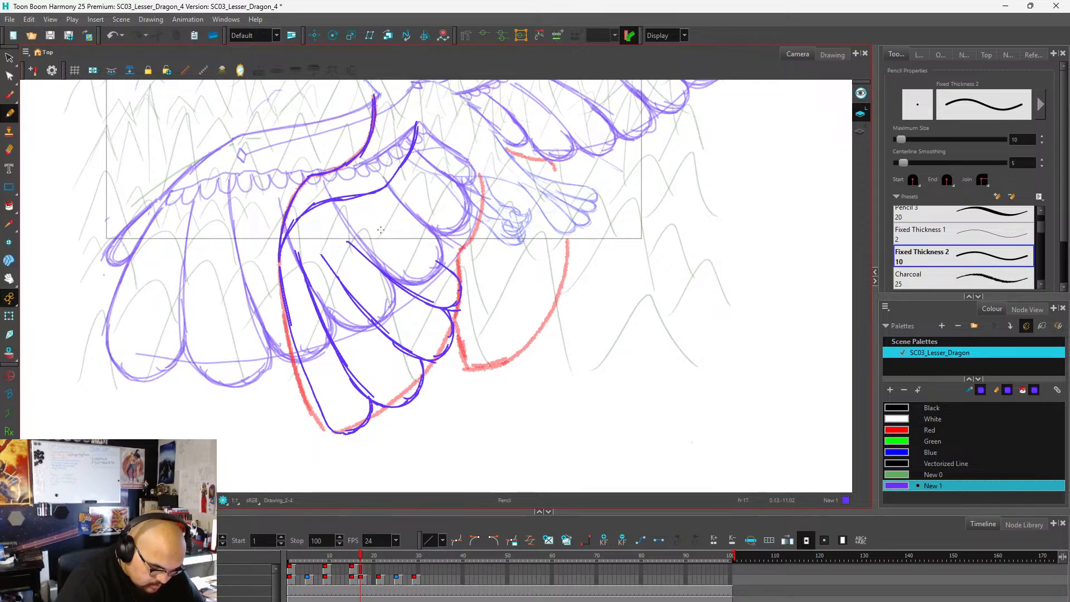
{"action": "left_click_drag", "start_coordinate": [378, 226], "coordinate": [451, 266]}
{"action": "mouse_move", "coordinate": [367, 221]}
{"action": "left_mouse_down"}
{"action": "mouse_move", "coordinate": [434, 261]}
{"action": "mouse_move", "coordinate": [467, 261]}
{"action": "left_mouse_up"}
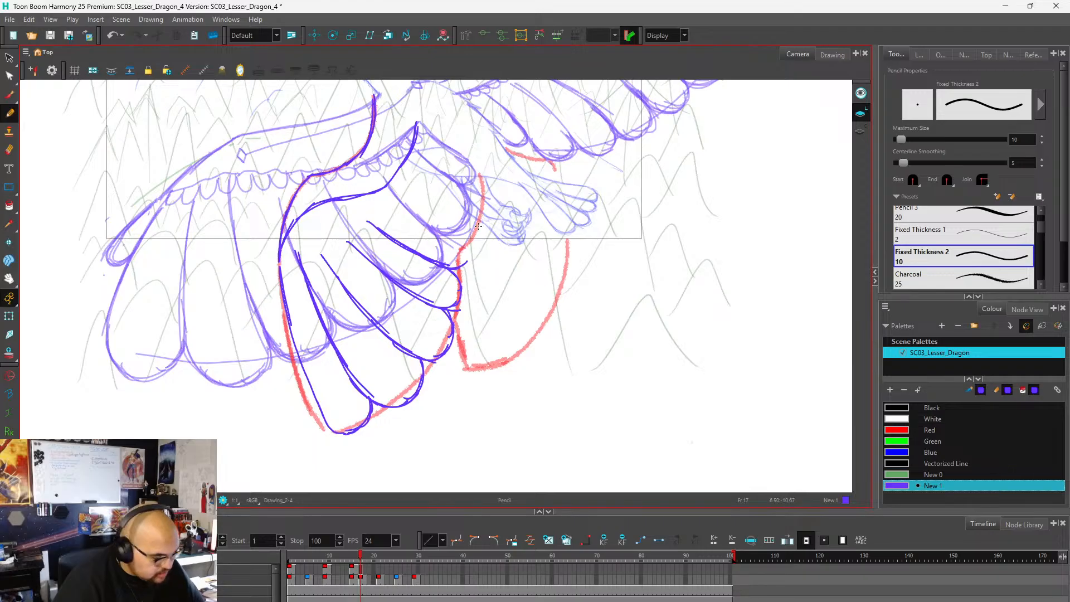
{"action": "key", "text": "ctrl+z"}
{"action": "key", "text": "ctrl+z"}
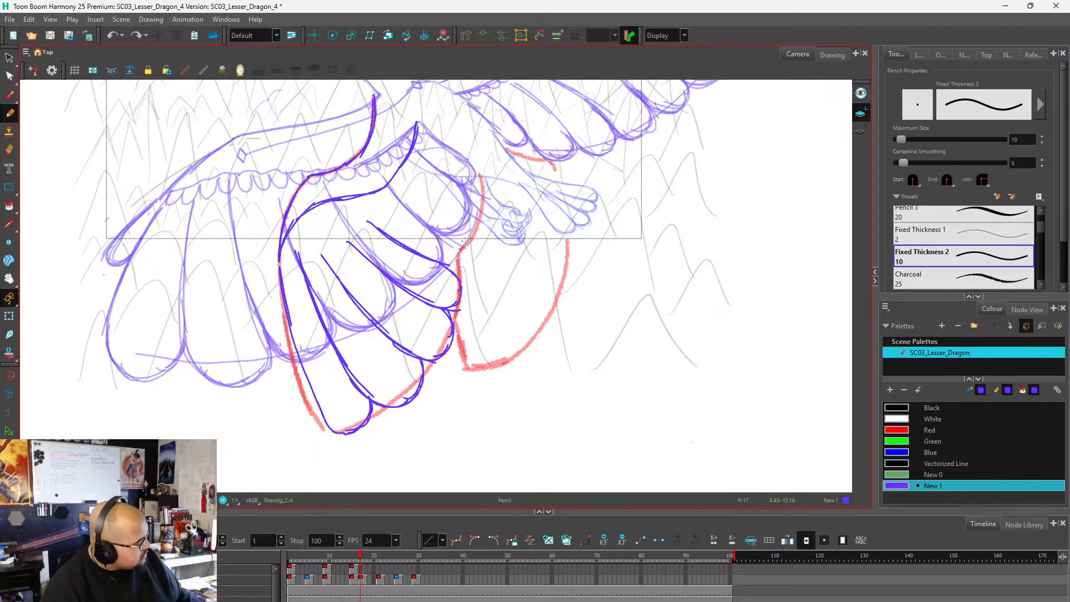
{"action": "key", "text": "ctrl"}
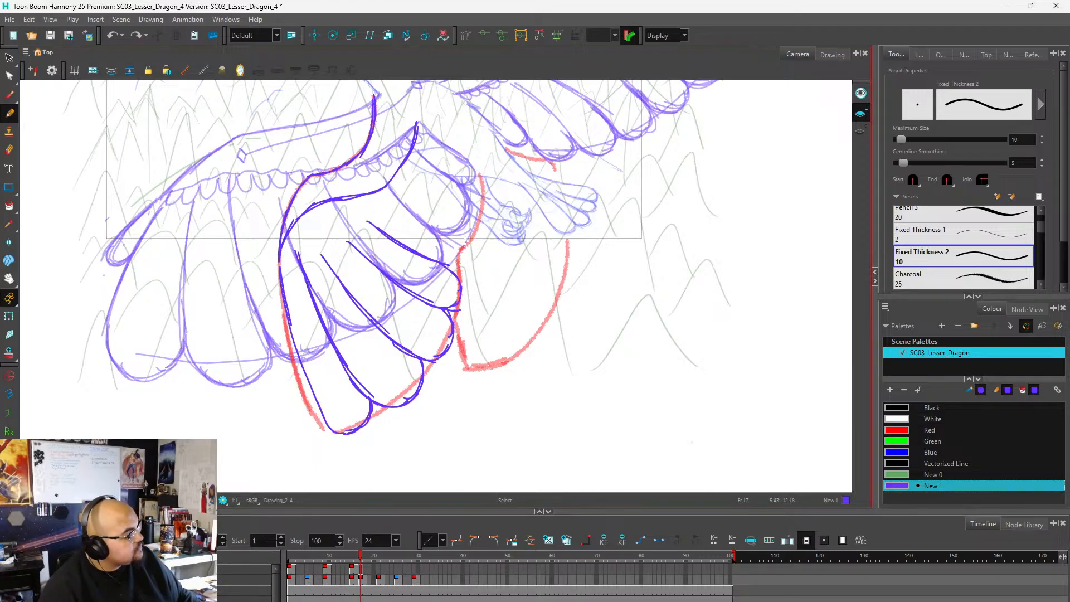
{"action": "key", "text": "ctrl+z"}
{"action": "key", "text": "ctrl+z"}
{"action": "key", "text": "ctrl+z"}
{"action": "key", "text": "ctrl+z"}
{"action": "key", "text": "ctrl+z"}
{"action": "key", "text": "ctrl+z"}
{"action": "key", "text": "ctrl+z"}
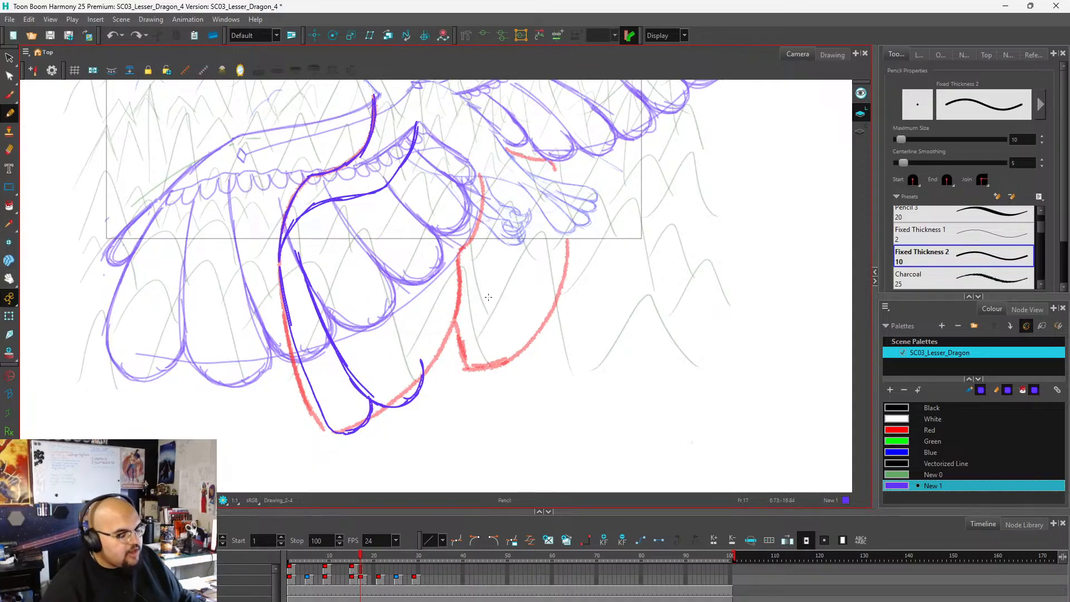
Extend the second feather's rounded tip and draw a wider third feather beside it, reaching the red guide.
{"action": "mouse_move", "coordinate": [410, 399]}
{"action": "left_mouse_down"}
{"action": "mouse_move", "coordinate": [426, 356]}
{"action": "mouse_move", "coordinate": [426, 381]}
{"action": "left_mouse_up"}
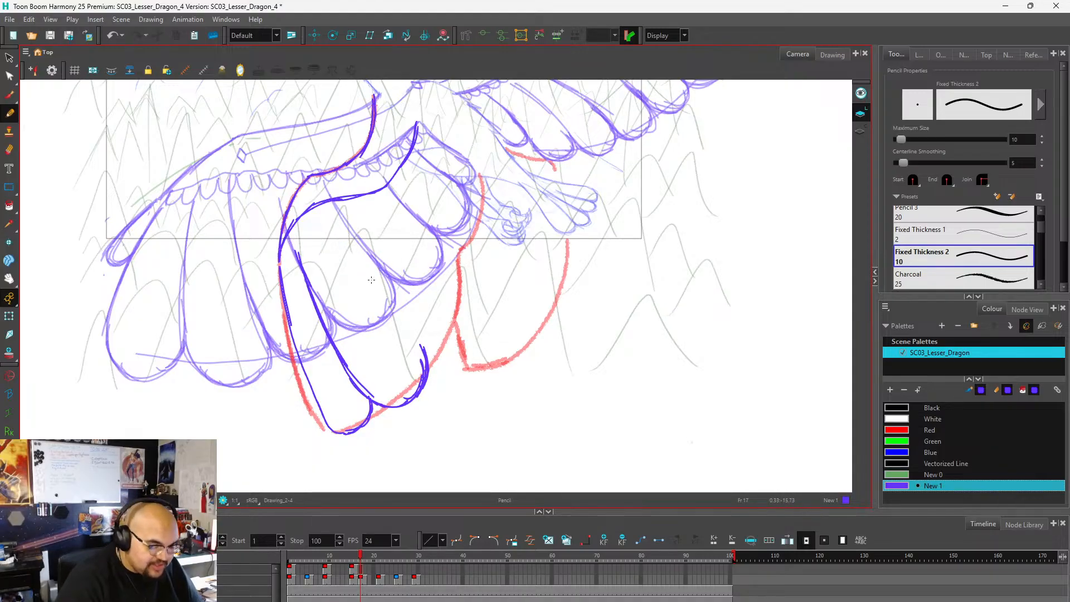
{"action": "mouse_move", "coordinate": [335, 242]}
{"action": "left_mouse_down"}
{"action": "mouse_move", "coordinate": [371, 302]}
{"action": "mouse_move", "coordinate": [425, 342]}
{"action": "left_mouse_up"}
{"action": "mouse_move", "coordinate": [378, 308]}
{"action": "left_mouse_down"}
{"action": "mouse_move", "coordinate": [450, 348]}
{"action": "mouse_move", "coordinate": [402, 331]}
{"action": "mouse_move", "coordinate": [446, 324]}
{"action": "mouse_move", "coordinate": [423, 344]}
{"action": "mouse_move", "coordinate": [461, 326]}
{"action": "left_mouse_up"}
{"action": "left_click_drag", "start_coordinate": [449, 332], "coordinate": [460, 316]}
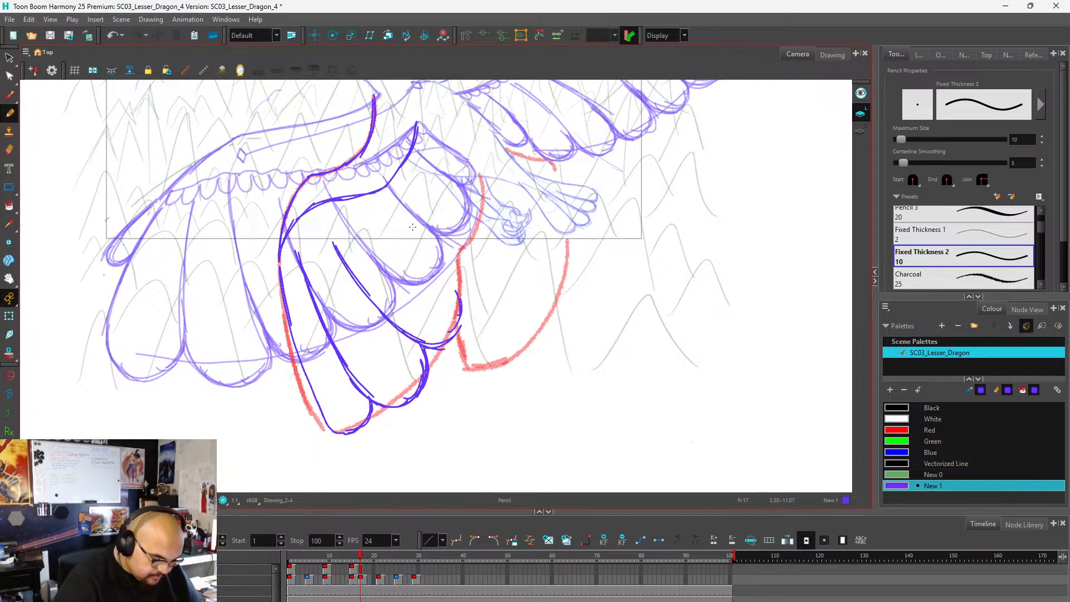
Redraw the outermost feather's outer edge and rounded tip so they follow the red guide more closely.
{"action": "mouse_move", "coordinate": [283, 268]}
{"action": "left_mouse_down"}
{"action": "mouse_move", "coordinate": [323, 413]}
{"action": "mouse_move", "coordinate": [343, 430]}
{"action": "left_mouse_up"}
{"action": "left_click_drag", "start_coordinate": [264, 285], "coordinate": [315, 414]}
{"action": "mouse_move", "coordinate": [294, 365]}
{"action": "left_mouse_down"}
{"action": "mouse_move", "coordinate": [343, 430]}
{"action": "mouse_move", "coordinate": [331, 429]}
{"action": "mouse_move", "coordinate": [328, 420]}
{"action": "mouse_move", "coordinate": [362, 422]}
{"action": "left_mouse_up"}
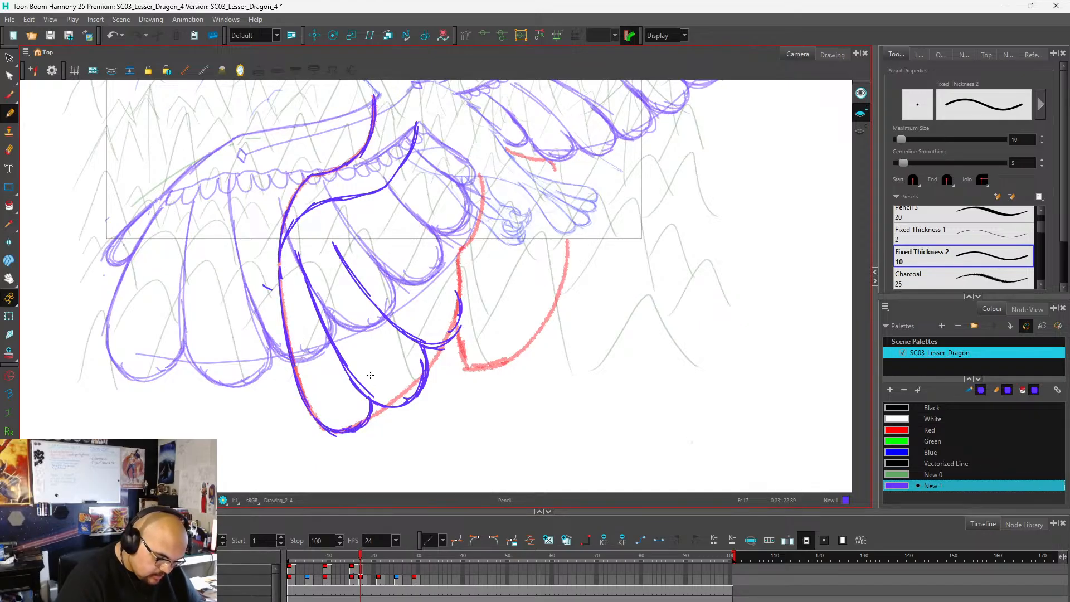
Draw the fourth feather above the third with doubled lower edge strokes and a rounded tip, redoing its upper edge line.
{"action": "mouse_move", "coordinate": [458, 295]}
{"action": "left_mouse_down"}
{"action": "mouse_move", "coordinate": [422, 266]}
{"action": "mouse_move", "coordinate": [454, 286]}
{"action": "left_mouse_up"}
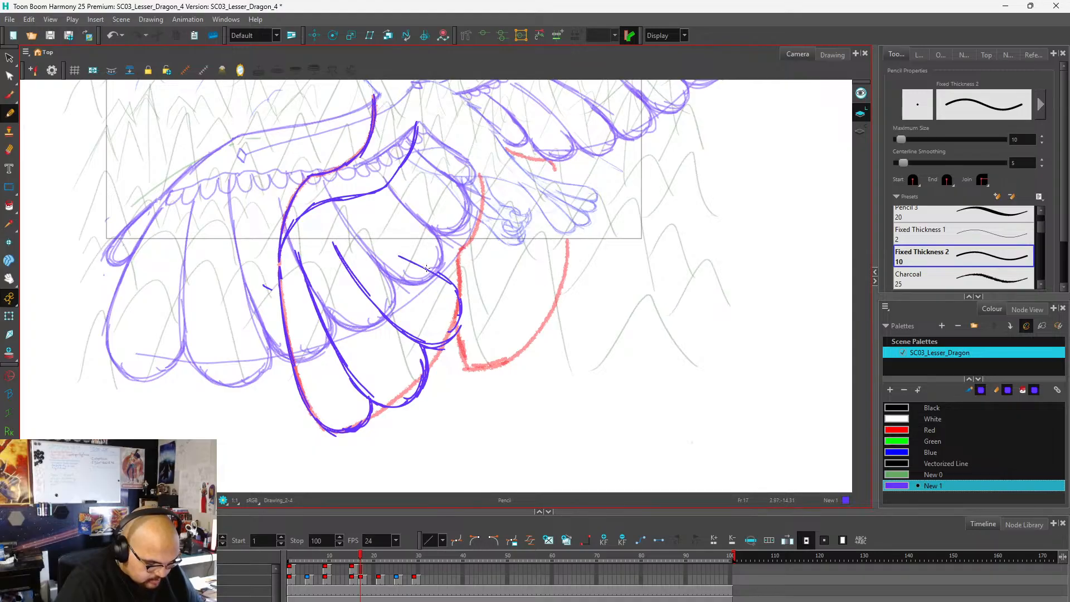
{"action": "mouse_move", "coordinate": [379, 240]}
{"action": "left_mouse_down"}
{"action": "mouse_move", "coordinate": [430, 271]}
{"action": "mouse_move", "coordinate": [400, 260]}
{"action": "left_mouse_up"}
{"action": "left_click_drag", "start_coordinate": [368, 231], "coordinate": [417, 270]}
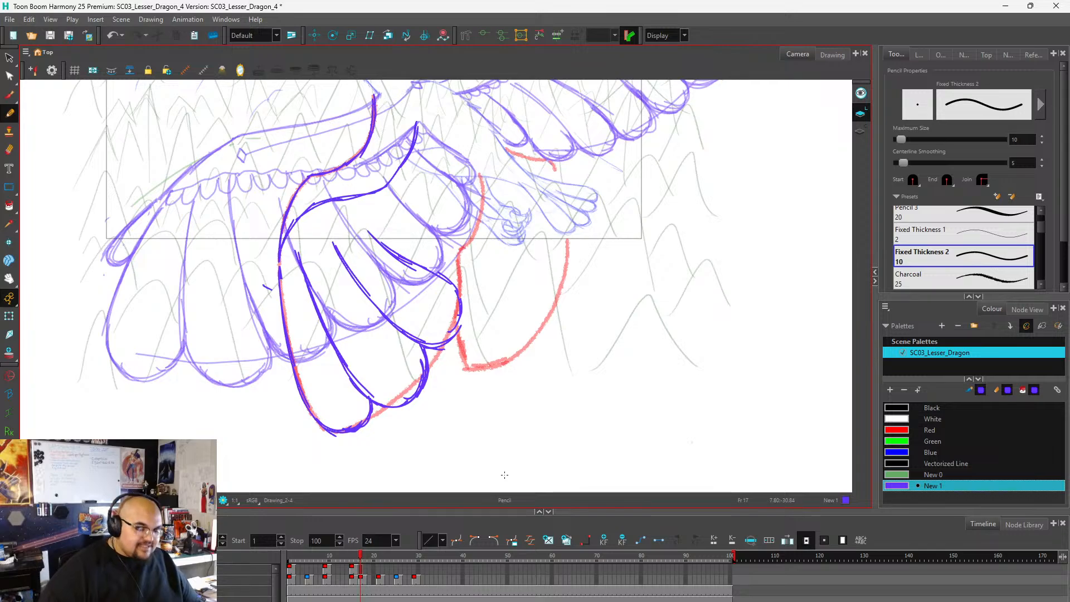
{"action": "mouse_move", "coordinate": [438, 276]}
{"action": "left_mouse_down"}
{"action": "mouse_move", "coordinate": [465, 280]}
{"action": "mouse_move", "coordinate": [467, 246]}
{"action": "mouse_move", "coordinate": [445, 234]}
{"action": "mouse_move", "coordinate": [465, 237]}
{"action": "left_mouse_up"}
{"action": "left_click_drag", "start_coordinate": [401, 213], "coordinate": [476, 237]}
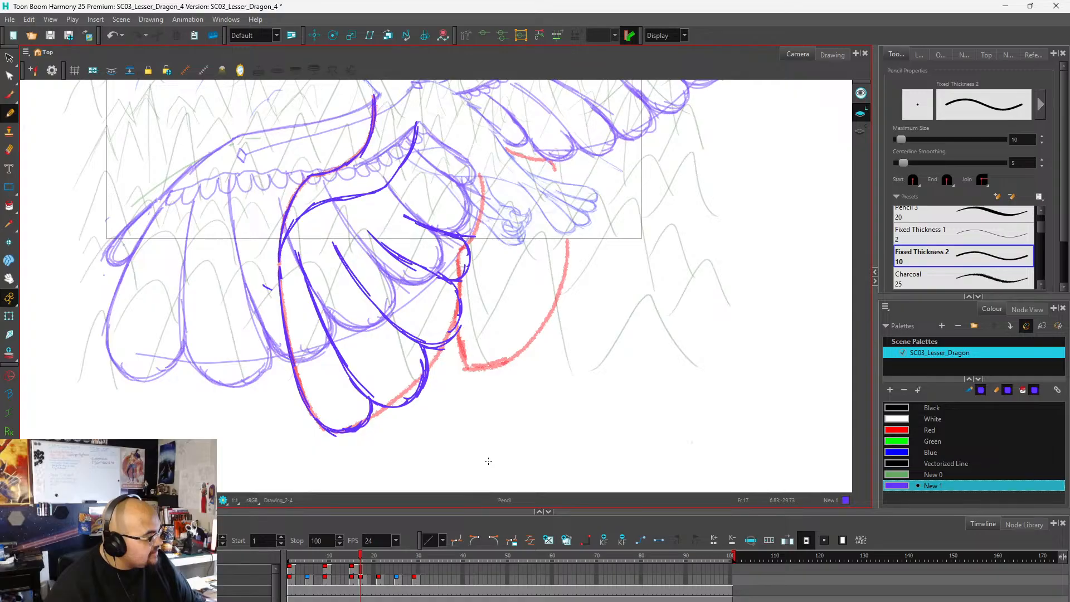
{"action": "key", "text": "ctrl+z"}
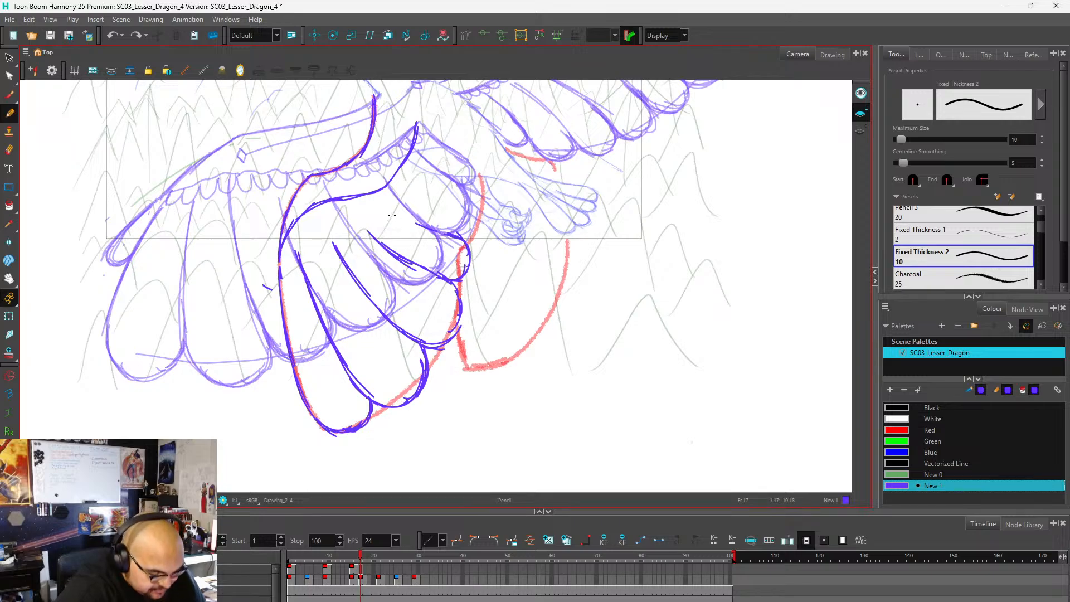
{"action": "left_click_drag", "start_coordinate": [392, 215], "coordinate": [422, 225]}
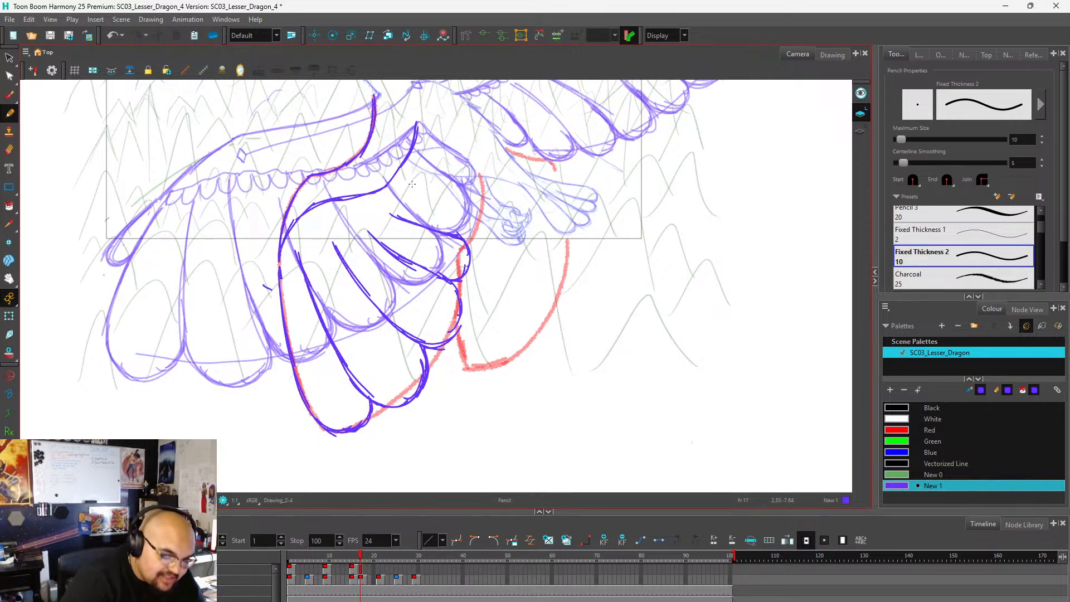
Draw the shorter fifth feather above the fourth, with a rounded tip and an upper edge toward the wing's inner contour.
{"action": "mouse_move", "coordinate": [412, 179]}
{"action": "left_mouse_down"}
{"action": "mouse_move", "coordinate": [467, 205]}
{"action": "mouse_move", "coordinate": [479, 221]}
{"action": "mouse_move", "coordinate": [466, 239]}
{"action": "left_mouse_up"}
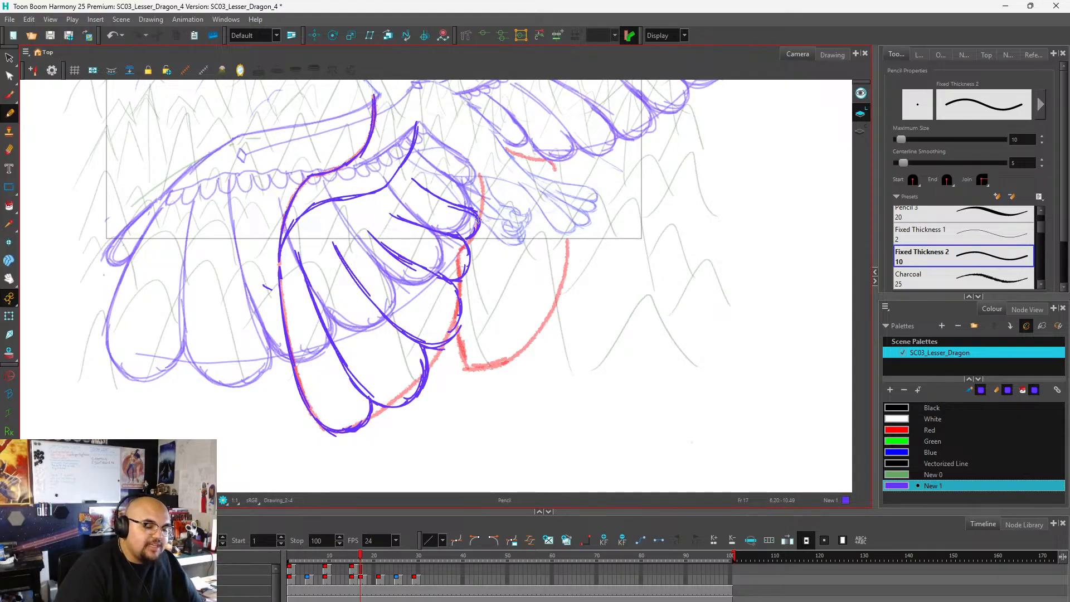
{"action": "left_click_drag", "start_coordinate": [477, 214], "coordinate": [416, 184]}
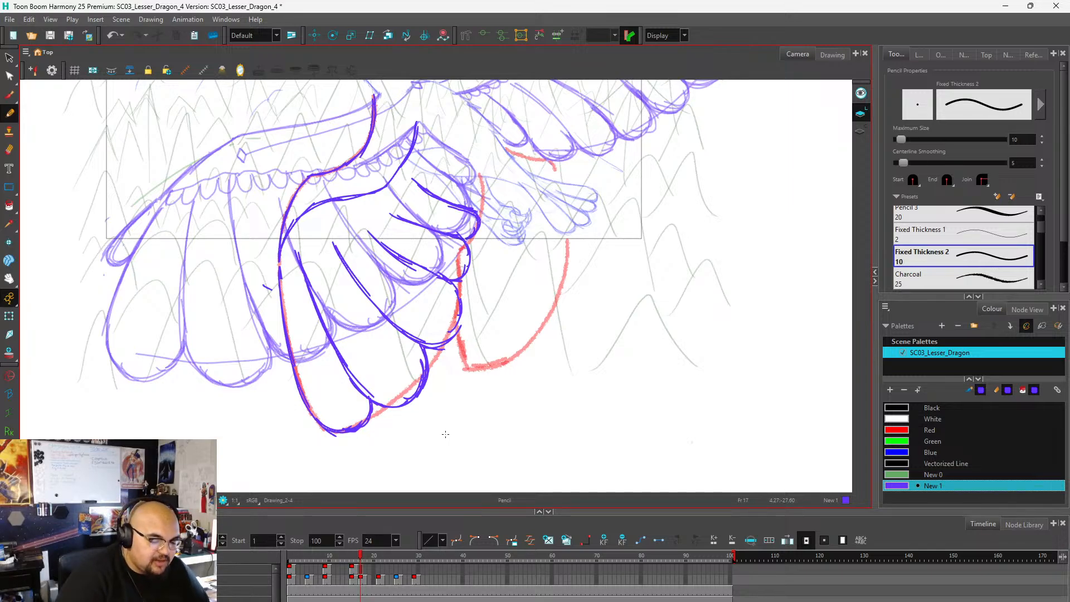
{"action": "mouse_move", "coordinate": [410, 179]}
{"action": "left_mouse_down"}
{"action": "mouse_move", "coordinate": [454, 210]}
{"action": "mouse_move", "coordinate": [437, 186]}
{"action": "mouse_move", "coordinate": [446, 203]}
{"action": "mouse_move", "coordinate": [472, 209]}
{"action": "mouse_move", "coordinate": [474, 222]}
{"action": "left_mouse_up"}
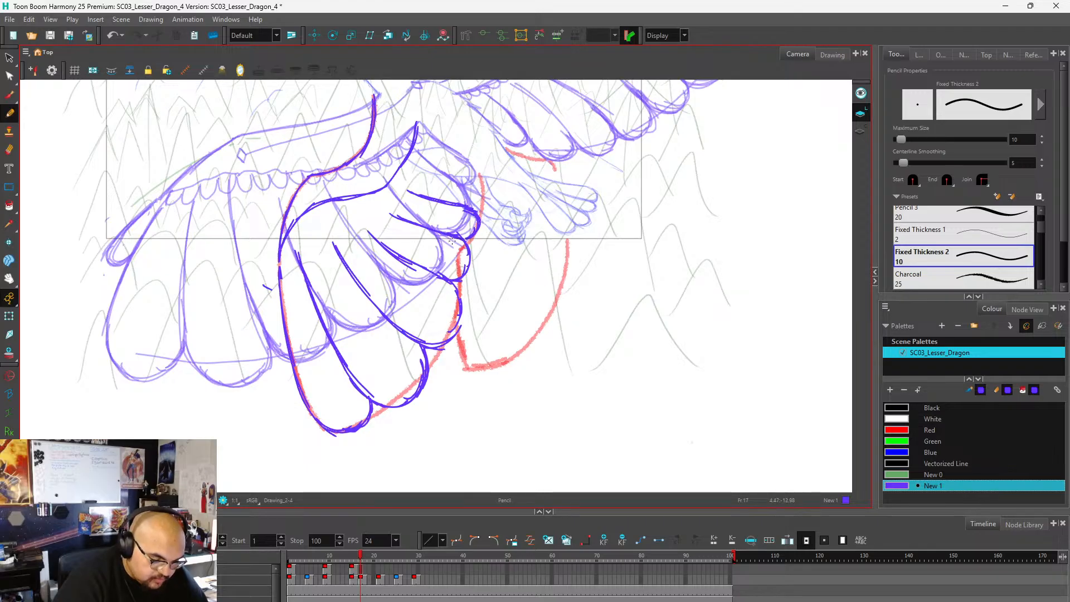
Draw the last small feathers up to the wing root and thicken the feather tips along the wing's trailing edge.
{"action": "mouse_move", "coordinate": [422, 164]}
{"action": "left_mouse_down"}
{"action": "mouse_move", "coordinate": [476, 184]}
{"action": "mouse_move", "coordinate": [465, 180]}
{"action": "mouse_move", "coordinate": [478, 213]}
{"action": "mouse_move", "coordinate": [488, 198]}
{"action": "mouse_move", "coordinate": [473, 175]}
{"action": "mouse_move", "coordinate": [479, 211]}
{"action": "mouse_move", "coordinate": [479, 180]}
{"action": "mouse_move", "coordinate": [423, 162]}
{"action": "left_mouse_up"}
{"action": "mouse_move", "coordinate": [480, 185]}
{"action": "left_mouse_down"}
{"action": "mouse_move", "coordinate": [489, 209]}
{"action": "mouse_move", "coordinate": [472, 245]}
{"action": "left_mouse_up"}
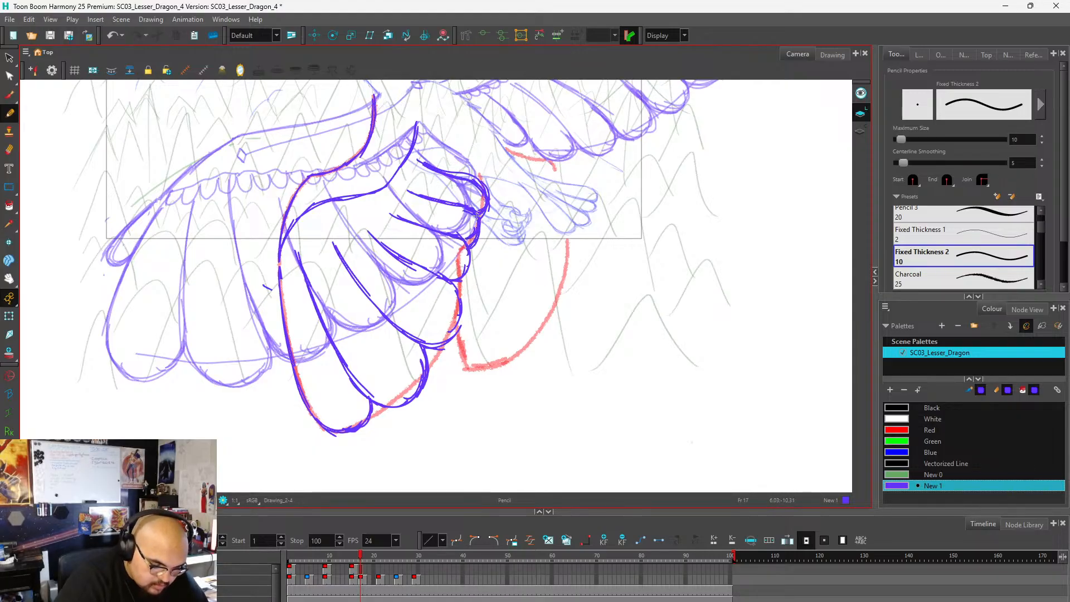
{"action": "left_click_drag", "start_coordinate": [468, 249], "coordinate": [464, 279]}
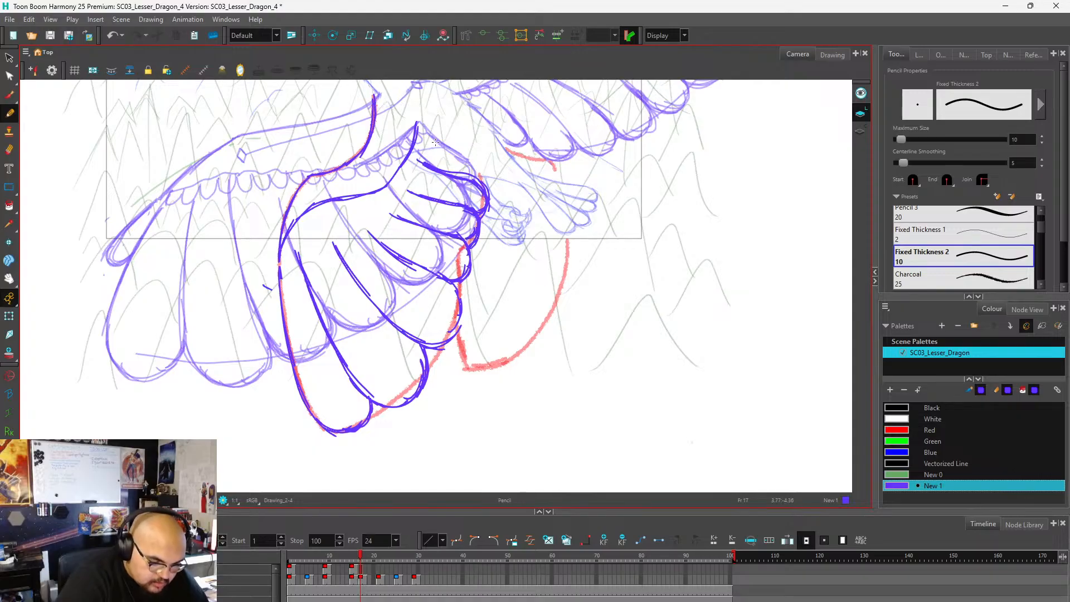
{"action": "mouse_move", "coordinate": [426, 130]}
{"action": "left_mouse_down"}
{"action": "mouse_move", "coordinate": [477, 151]}
{"action": "mouse_move", "coordinate": [477, 178]}
{"action": "left_mouse_up"}
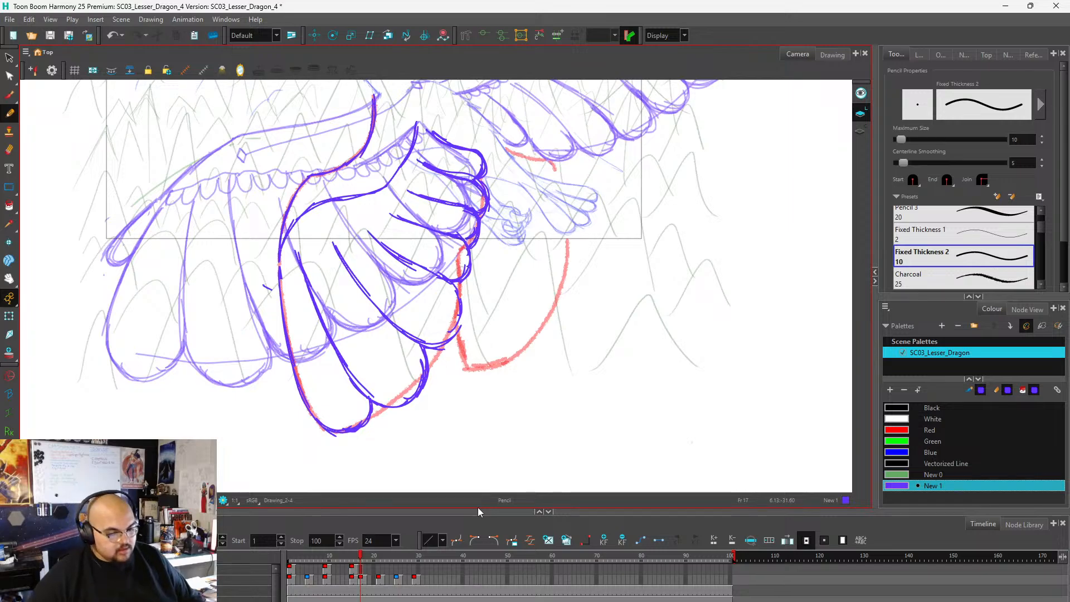
{"action": "scroll", "coordinate": [482, 303], "scroll_direction": "down", "scroll_amount": 2}
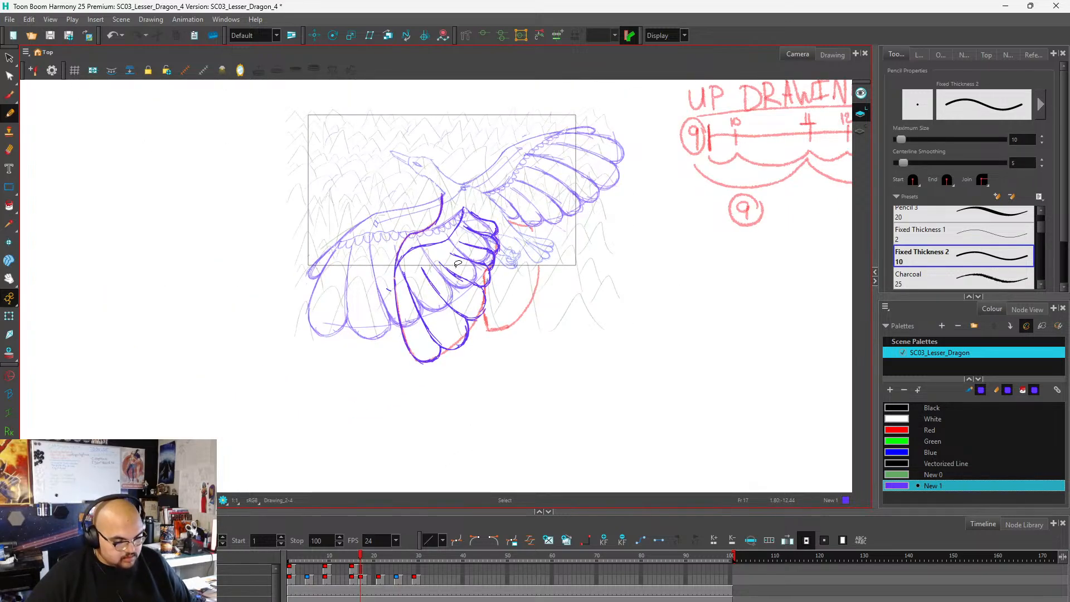
{"action": "scroll", "coordinate": [487, 282], "scroll_direction": "up", "scroll_amount": 3}
{"action": "scroll", "coordinate": [488, 282], "scroll_direction": "down", "scroll_amount": 1}
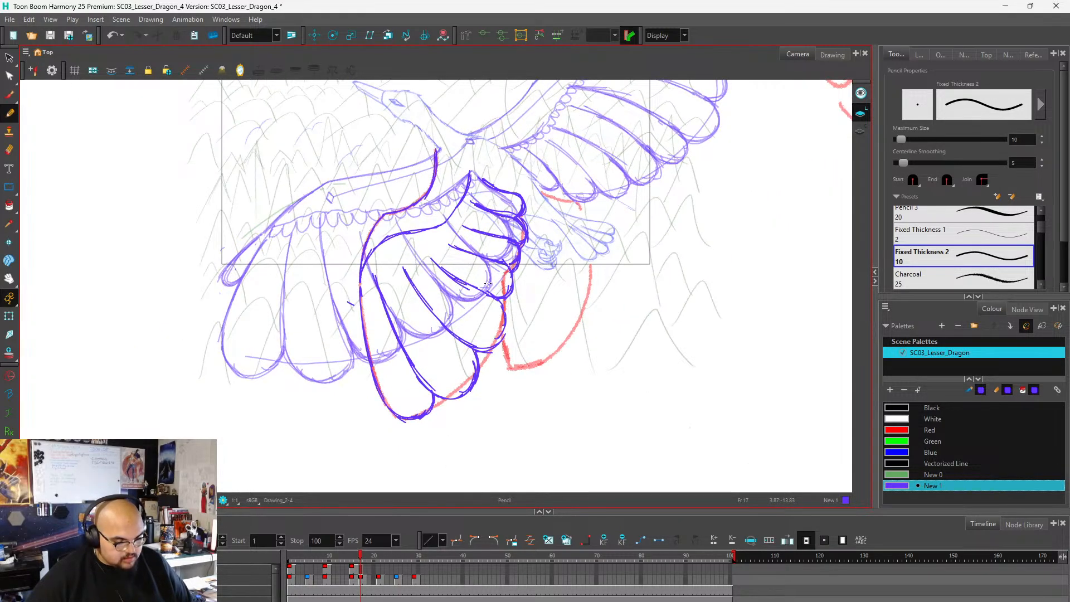
Clean up the lower wing's feather tips by erasing the overlapping strokes along its trailing edge.
{"action": "scroll", "coordinate": [488, 283], "scroll_direction": "up", "scroll_amount": 1}
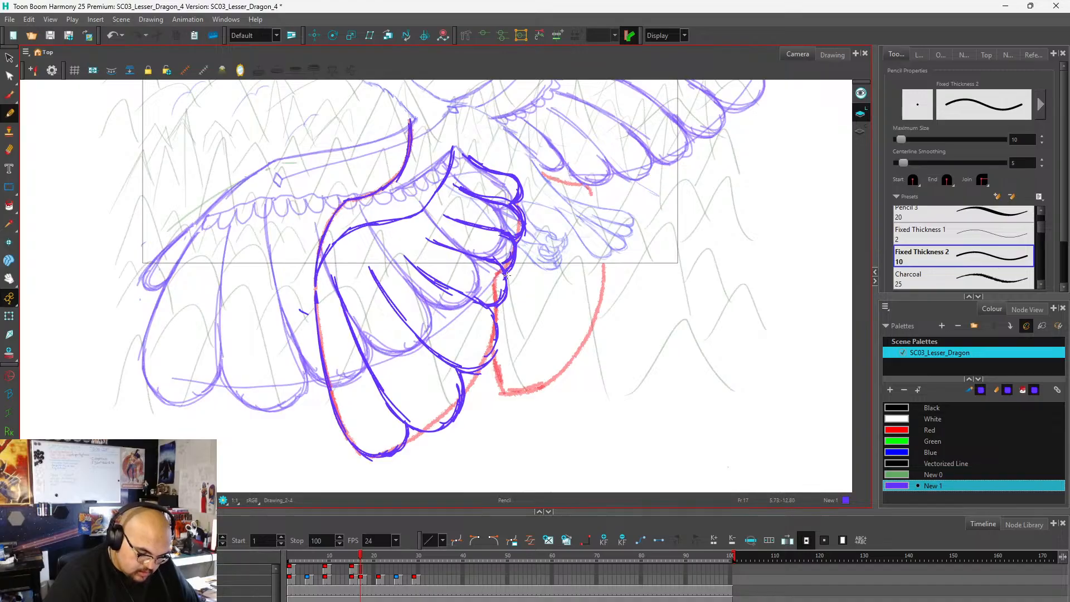
{"action": "left_click_drag", "start_coordinate": [506, 275], "coordinate": [496, 311]}
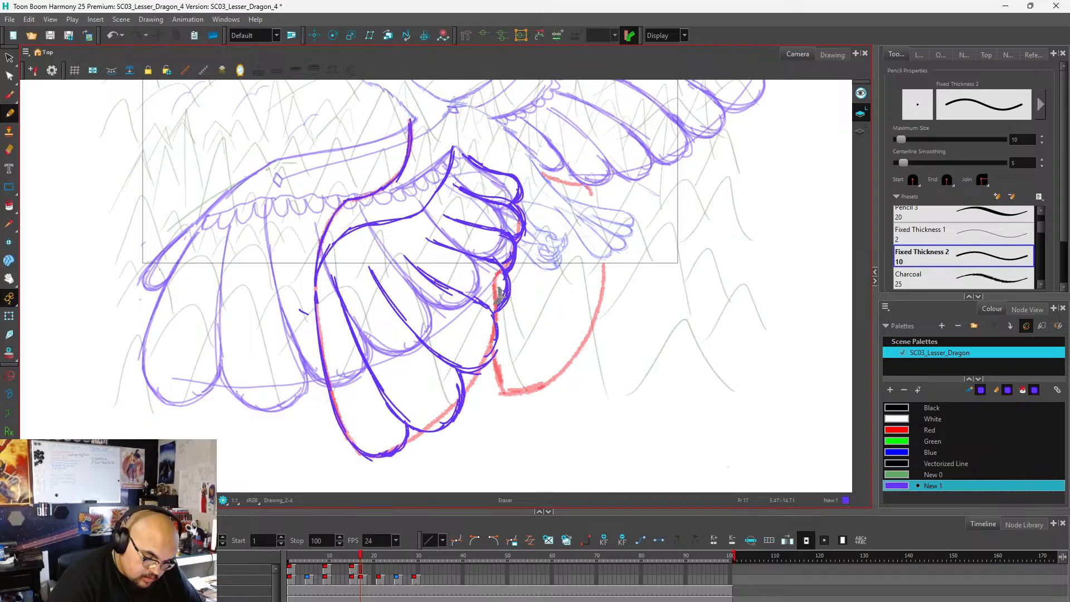
{"action": "mouse_move", "coordinate": [500, 295]}
{"action": "left_mouse_down"}
{"action": "mouse_move", "coordinate": [498, 305]}
{"action": "mouse_move", "coordinate": [504, 264]}
{"action": "left_mouse_up"}
{"action": "left_click_drag", "start_coordinate": [512, 213], "coordinate": [517, 233]}
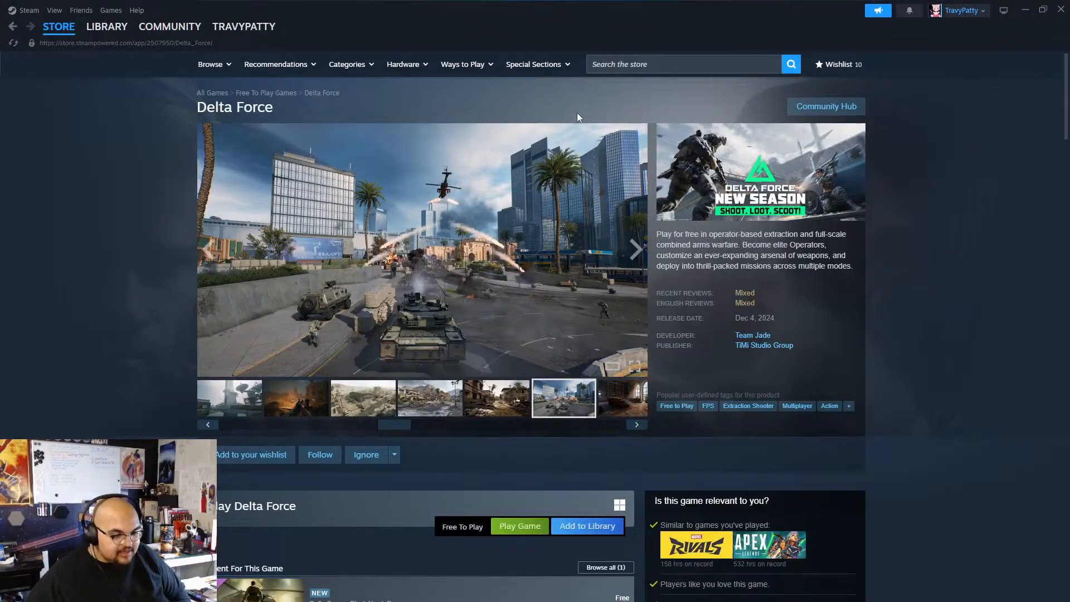
Switch to Steam and search the store for "gta 6".
{"action": "left_click", "coordinate": [705, 65]}
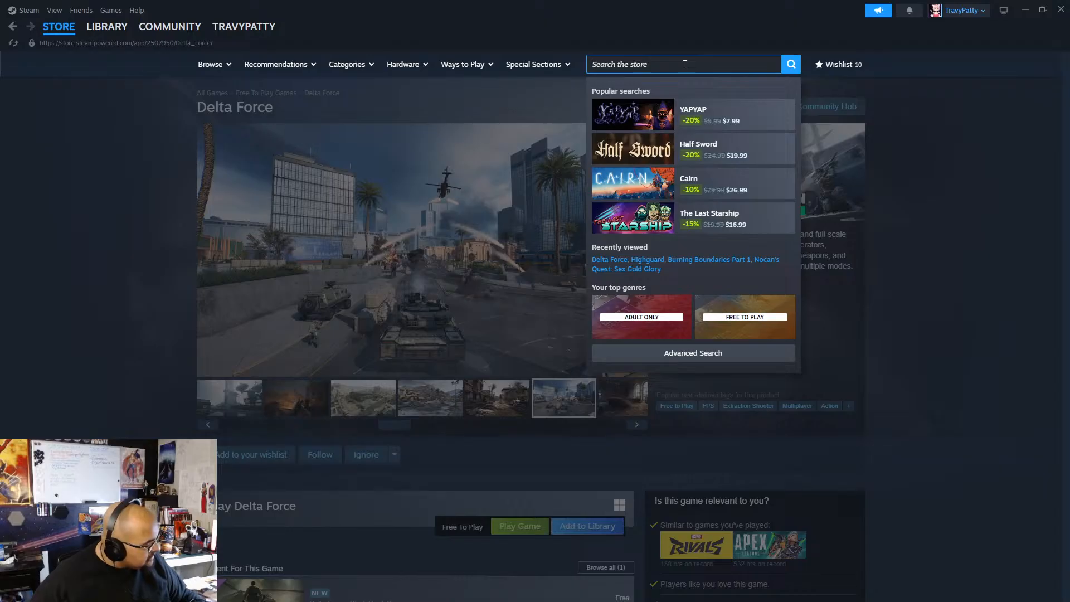
{"action": "type", "text": "gta"}
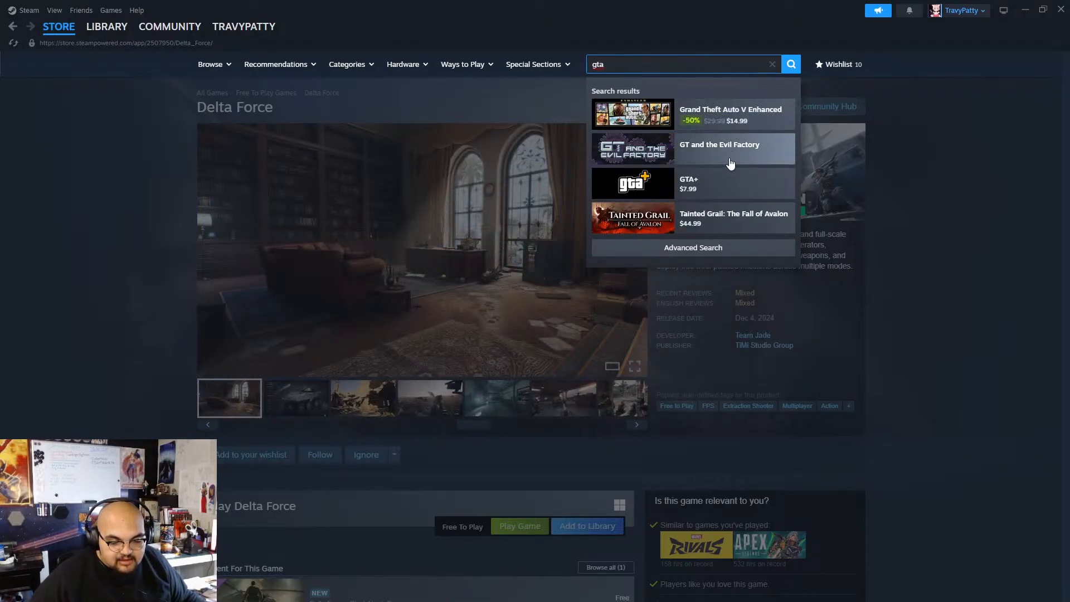
{"action": "type", "text": " 6"}
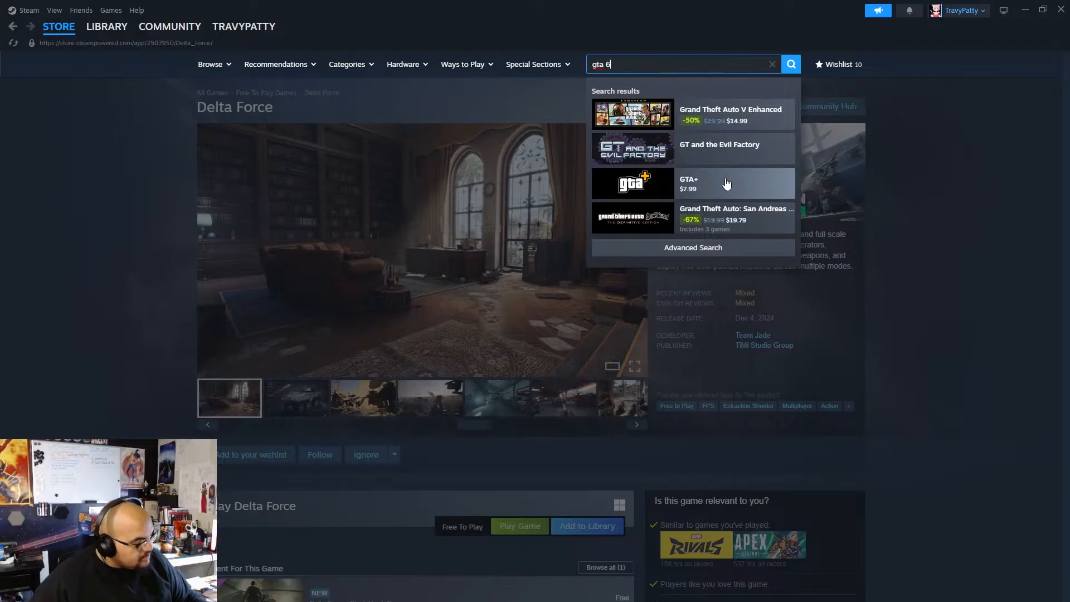
{"action": "key", "text": "Return"}
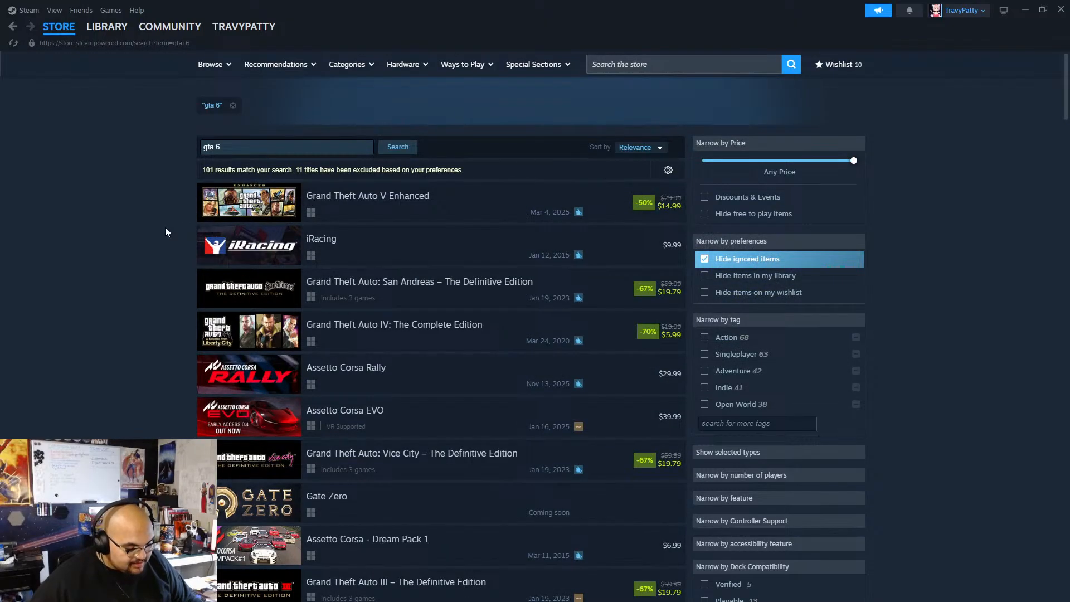
Look through the "gta 6" search results and close the store window.
{"action": "scroll", "coordinate": [179, 389], "scroll_direction": "down", "scroll_amount": 4}
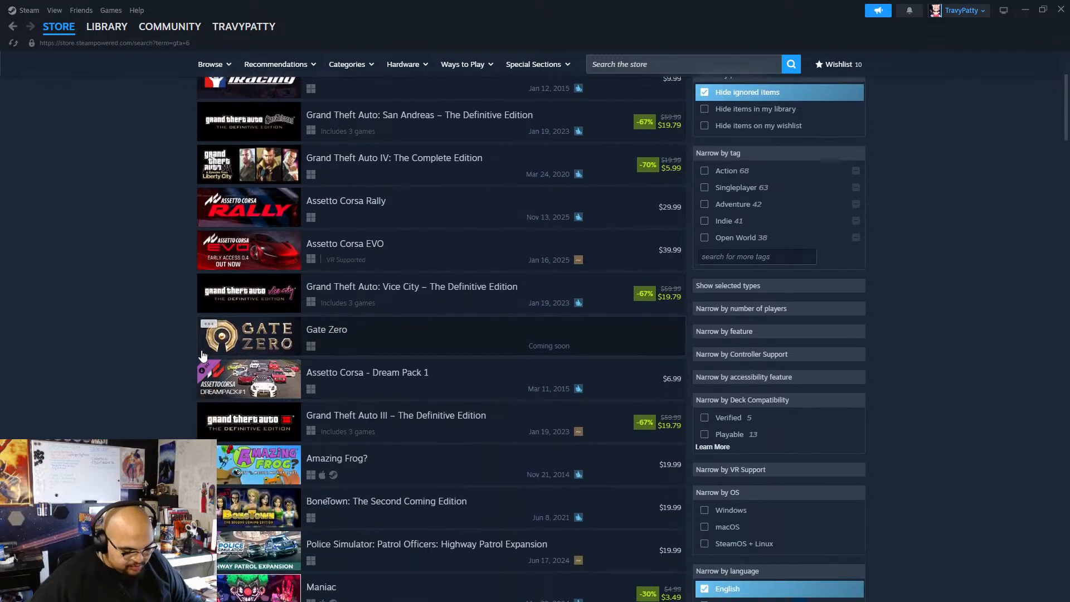
{"action": "scroll", "coordinate": [200, 362], "scroll_direction": "down", "scroll_amount": 6}
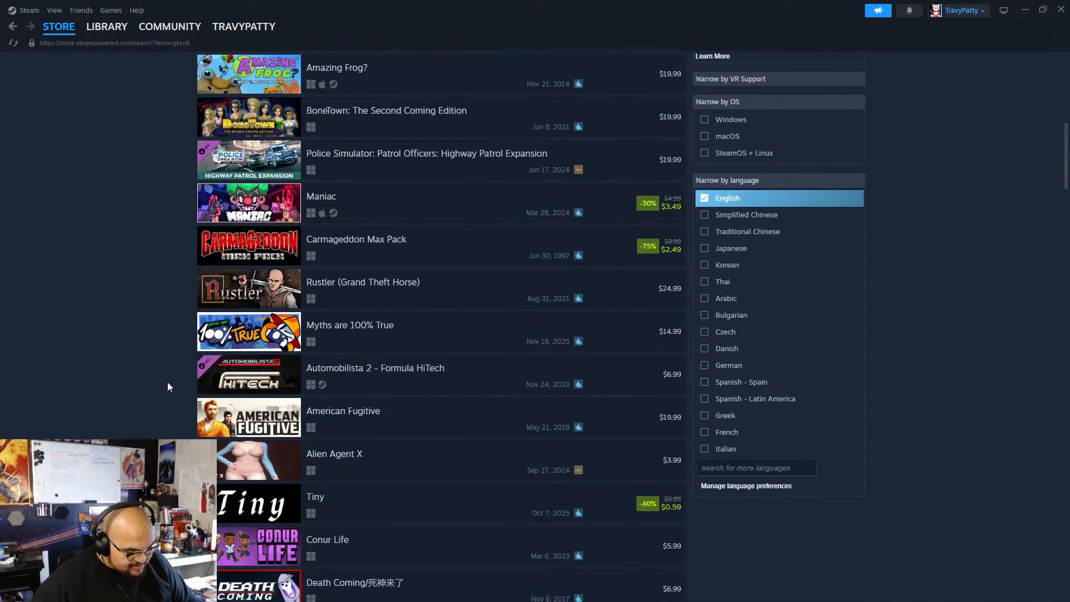
{"action": "scroll", "coordinate": [168, 385], "scroll_direction": "down", "scroll_amount": 2}
{"action": "scroll", "coordinate": [168, 382], "scroll_direction": "up", "scroll_amount": 15}
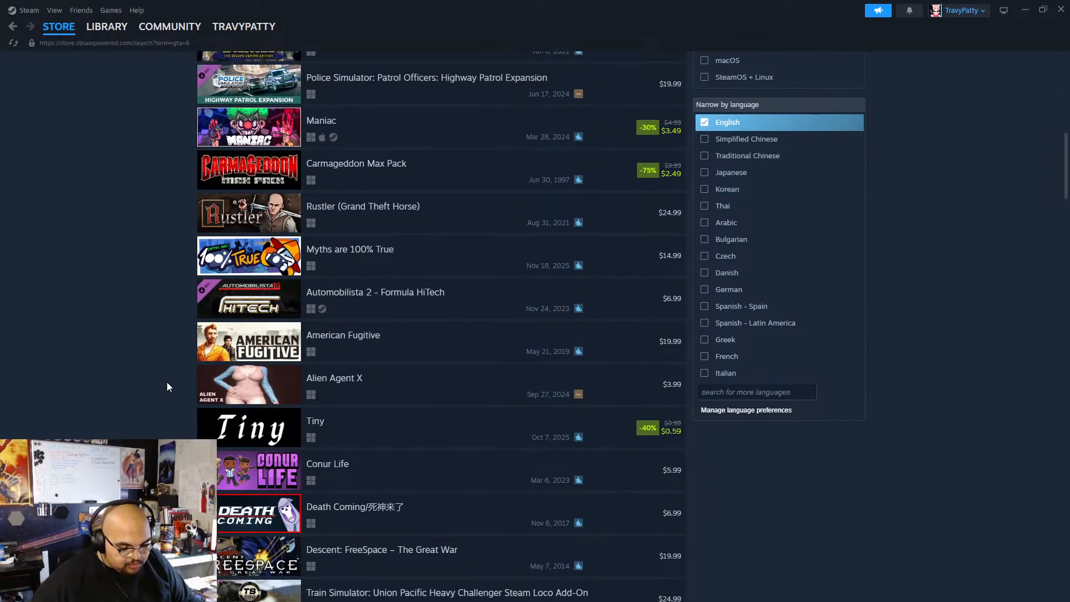
{"action": "scroll", "coordinate": [166, 381], "scroll_direction": "down", "scroll_amount": 7}
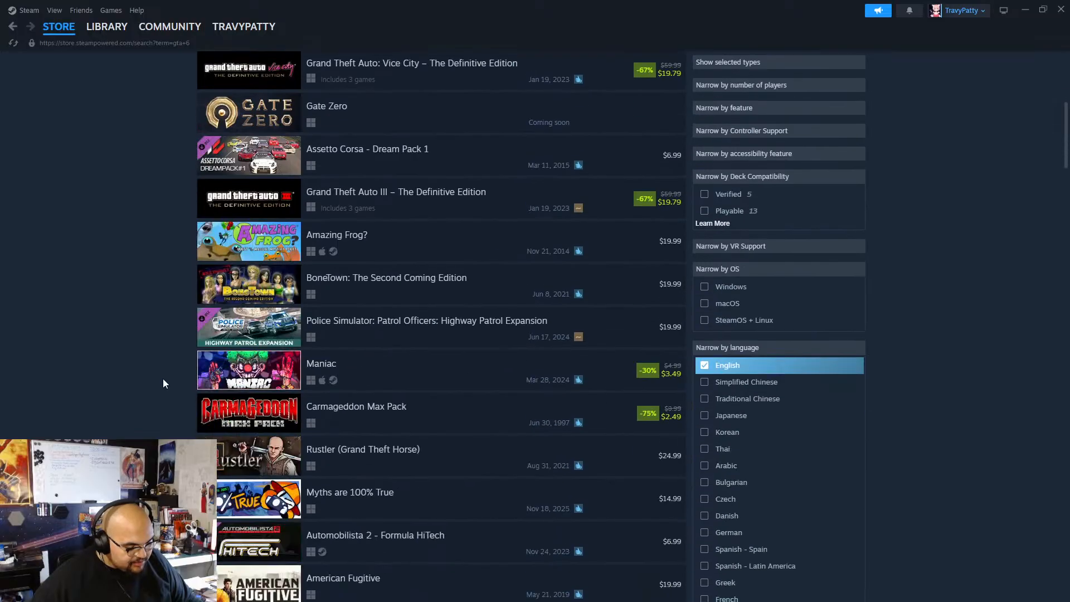
{"action": "scroll", "coordinate": [165, 377], "scroll_direction": "up", "scroll_amount": 7}
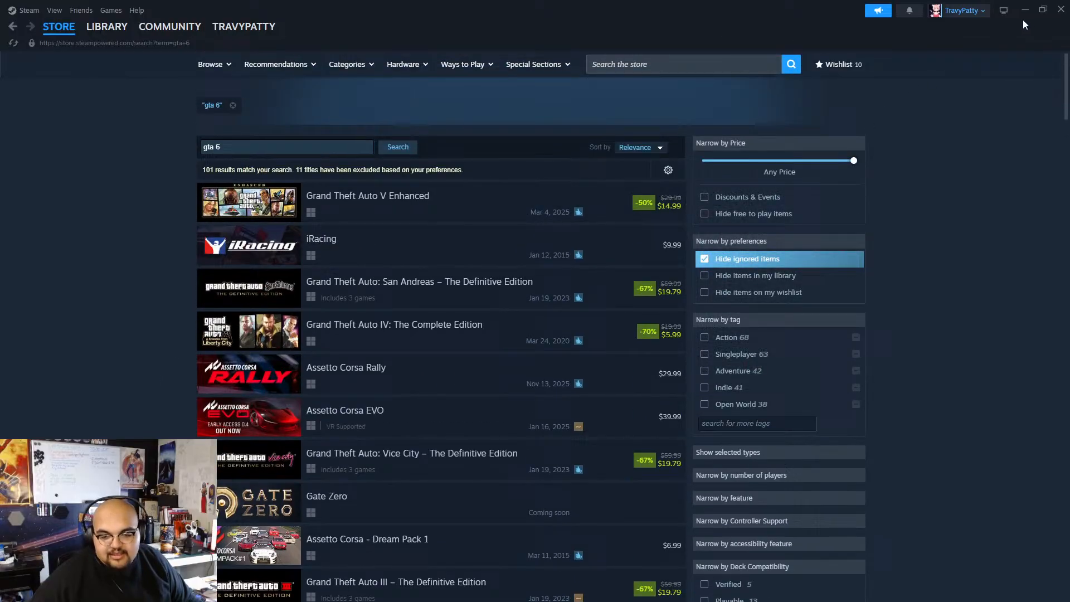
{"action": "left_click", "coordinate": [1062, 9]}
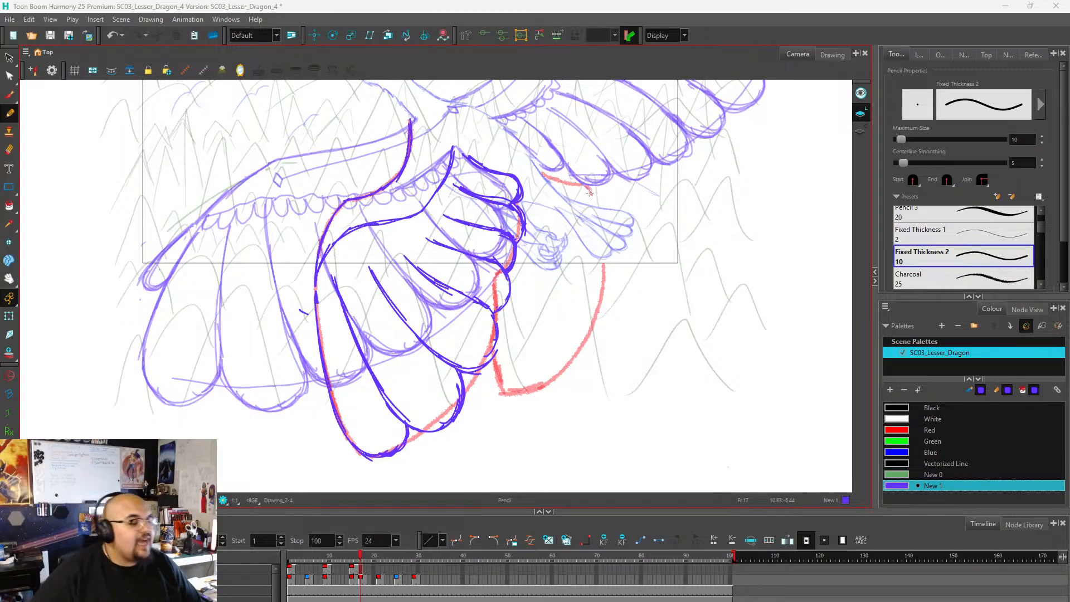
Draw the small feathers of the far wing near its root, over the short red guide, undoing unwanted strokes.
{"action": "scroll", "coordinate": [489, 281], "scroll_direction": "down", "scroll_amount": 1}
{"action": "scroll", "coordinate": [546, 210], "scroll_direction": "up", "scroll_amount": 2}
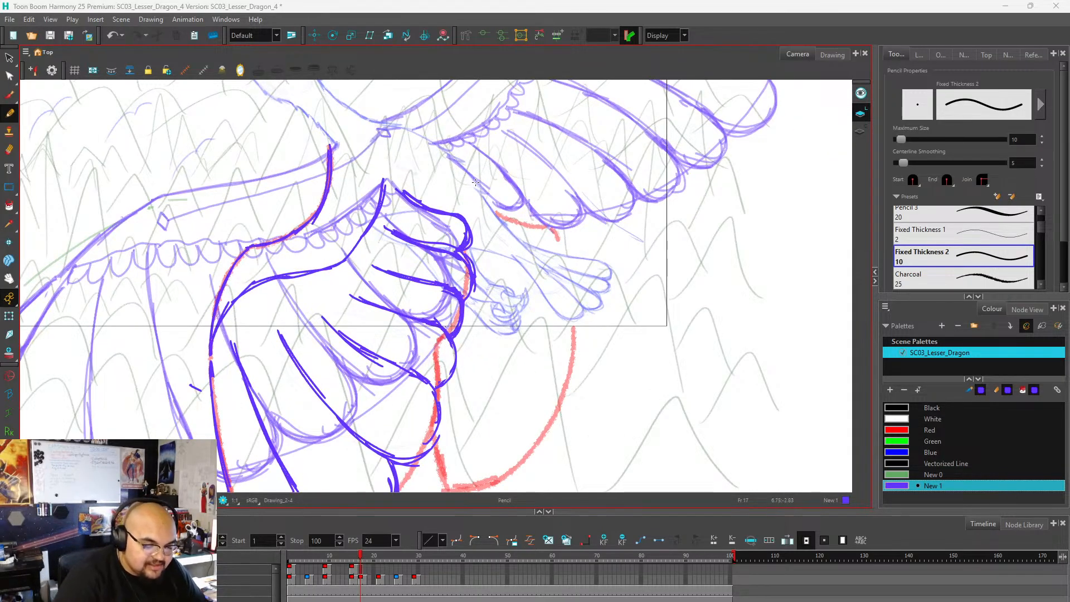
{"action": "mouse_move", "coordinate": [470, 174]}
{"action": "left_mouse_down"}
{"action": "mouse_move", "coordinate": [518, 185]}
{"action": "mouse_move", "coordinate": [535, 199]}
{"action": "mouse_move", "coordinate": [519, 224]}
{"action": "mouse_move", "coordinate": [508, 219]}
{"action": "mouse_move", "coordinate": [528, 217]}
{"action": "mouse_move", "coordinate": [500, 217]}
{"action": "mouse_move", "coordinate": [550, 217]}
{"action": "mouse_move", "coordinate": [562, 243]}
{"action": "mouse_move", "coordinate": [549, 250]}
{"action": "mouse_move", "coordinate": [569, 253]}
{"action": "left_mouse_up"}
{"action": "key", "text": "ctrl+z"}
{"action": "key", "text": "ctrl+z"}
{"action": "key", "text": "ctrl+z"}
{"action": "key", "text": "ctrl+z"}
{"action": "key", "text": "ctrl+z"}
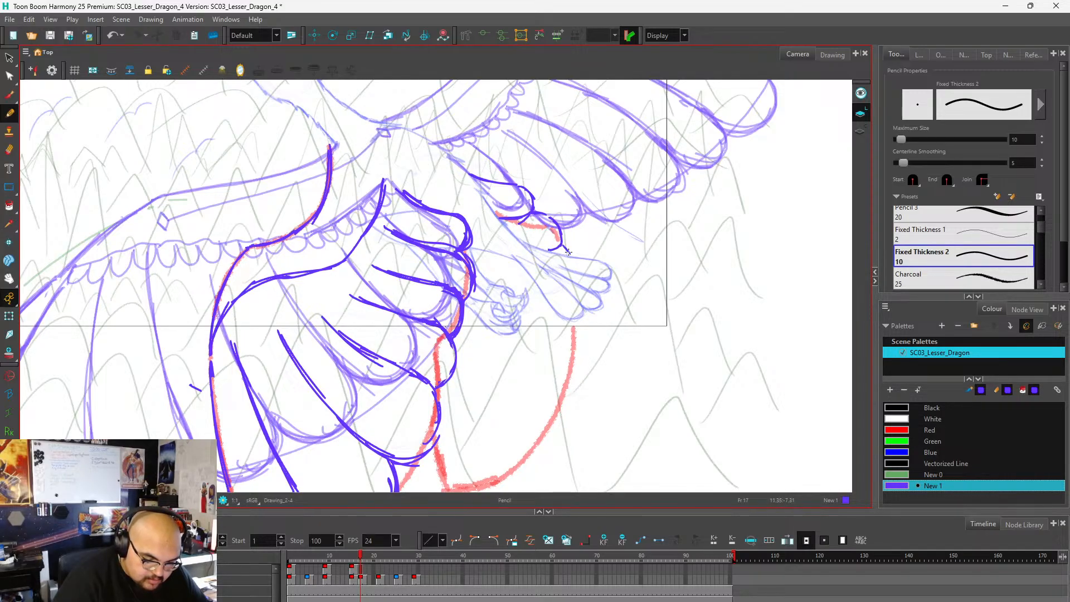
Draw the far wing's lowest feather at the bottom corner of the red guide beside the near wing, redoing its inner edge.
{"action": "scroll", "coordinate": [592, 203], "scroll_direction": "down", "scroll_amount": 2}
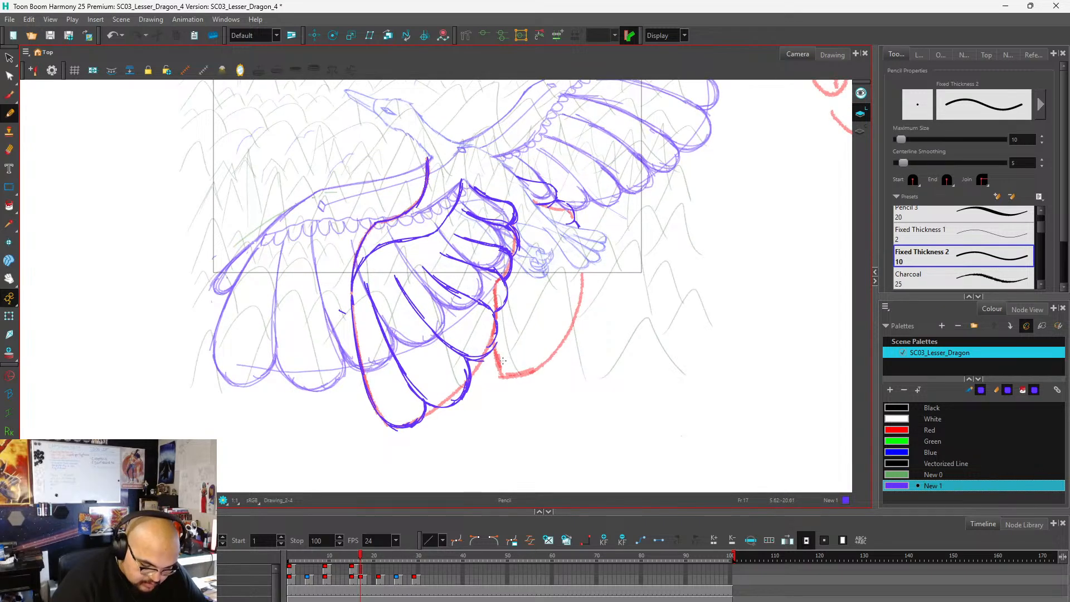
{"action": "mouse_move", "coordinate": [499, 360]}
{"action": "left_mouse_down"}
{"action": "mouse_move", "coordinate": [516, 374]}
{"action": "mouse_move", "coordinate": [535, 364]}
{"action": "left_mouse_up"}
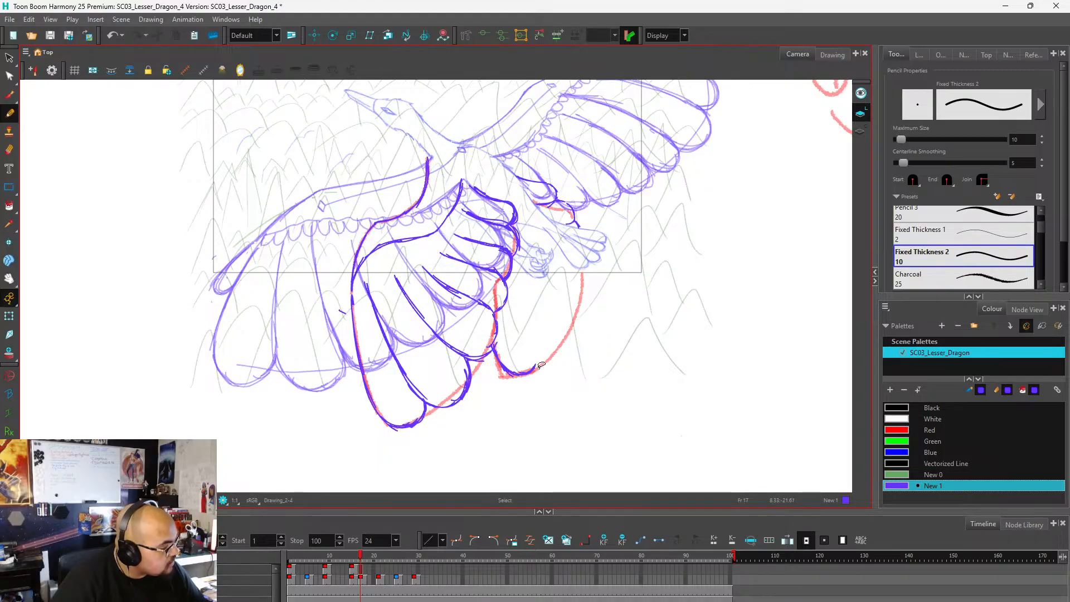
{"action": "scroll", "coordinate": [541, 364], "scroll_direction": "down", "scroll_amount": 1}
{"action": "scroll", "coordinate": [543, 346], "scroll_direction": "up", "scroll_amount": 2}
{"action": "scroll", "coordinate": [549, 329], "scroll_direction": "down", "scroll_amount": 1}
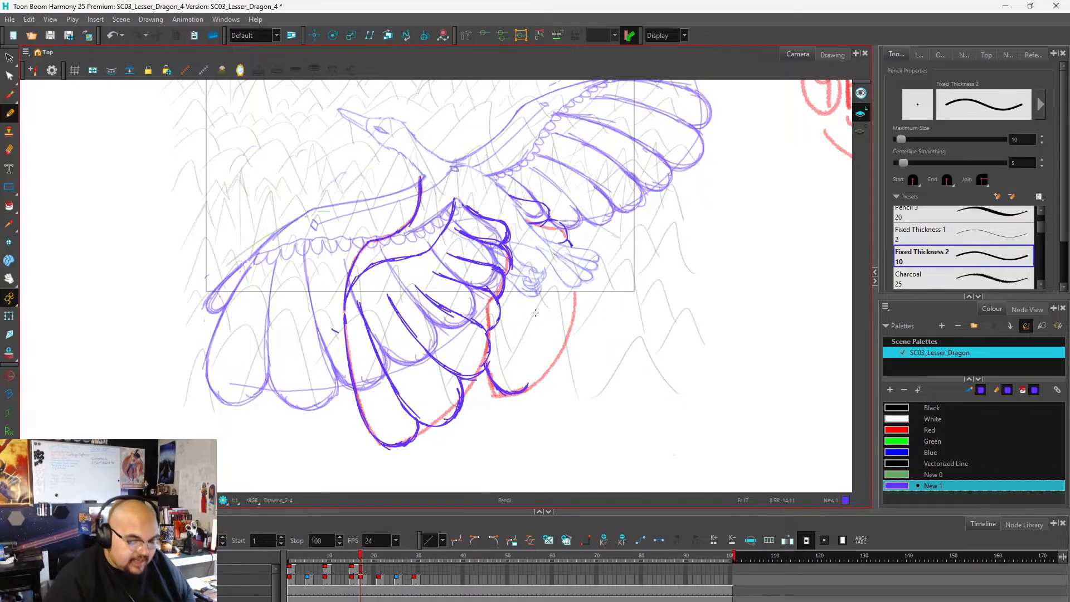
{"action": "left_click_drag", "start_coordinate": [528, 385], "coordinate": [519, 363]}
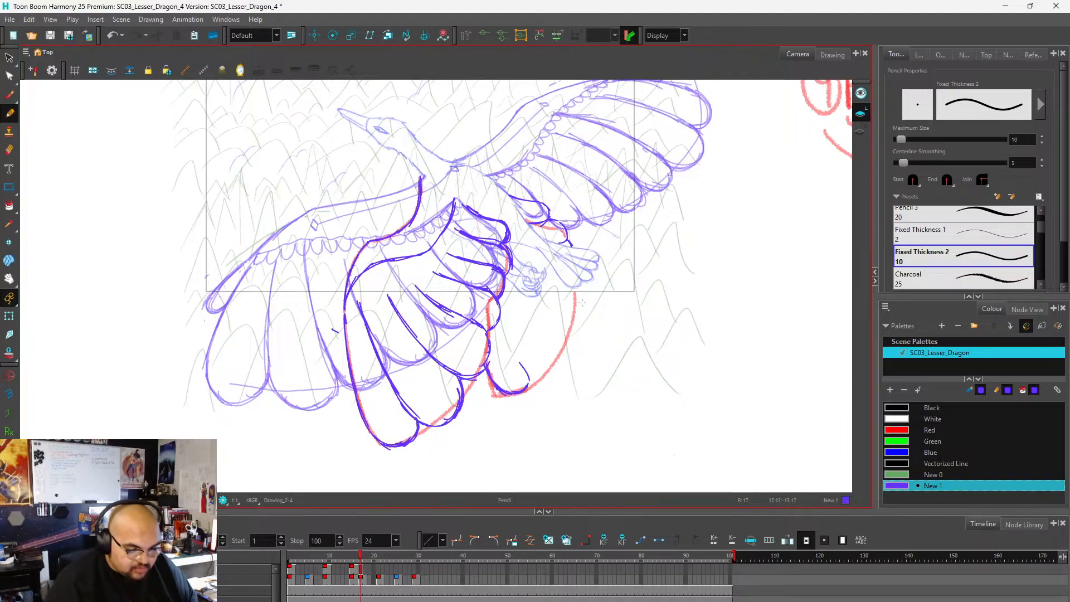
{"action": "key", "text": "ctrl"}
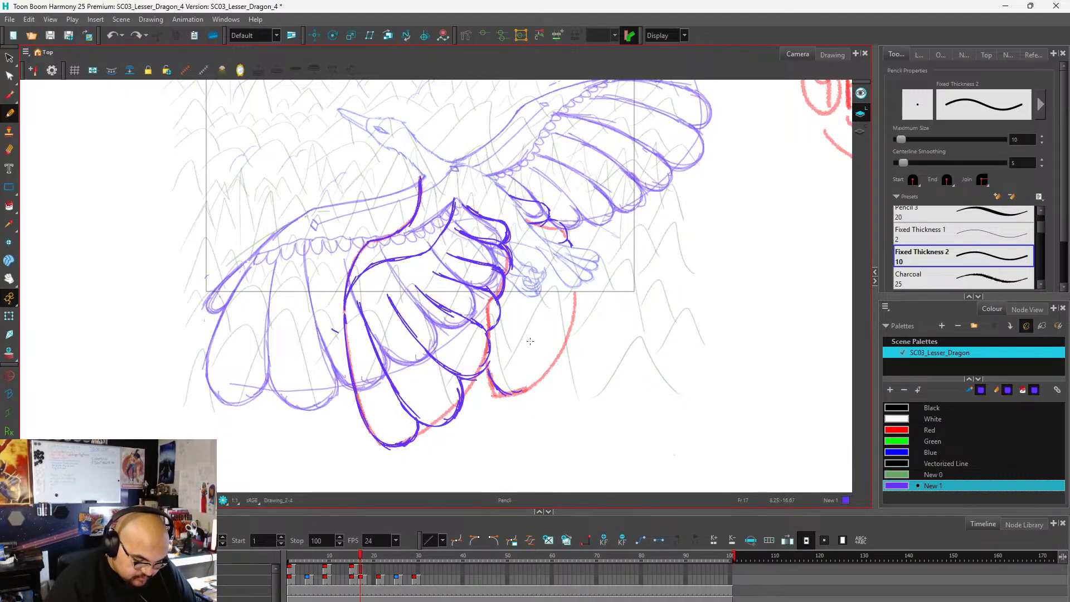
{"action": "mouse_move", "coordinate": [490, 365]}
{"action": "left_mouse_down"}
{"action": "mouse_move", "coordinate": [501, 396]}
{"action": "mouse_move", "coordinate": [529, 385]}
{"action": "mouse_move", "coordinate": [520, 395]}
{"action": "mouse_move", "coordinate": [532, 365]}
{"action": "mouse_move", "coordinate": [514, 341]}
{"action": "left_mouse_up"}
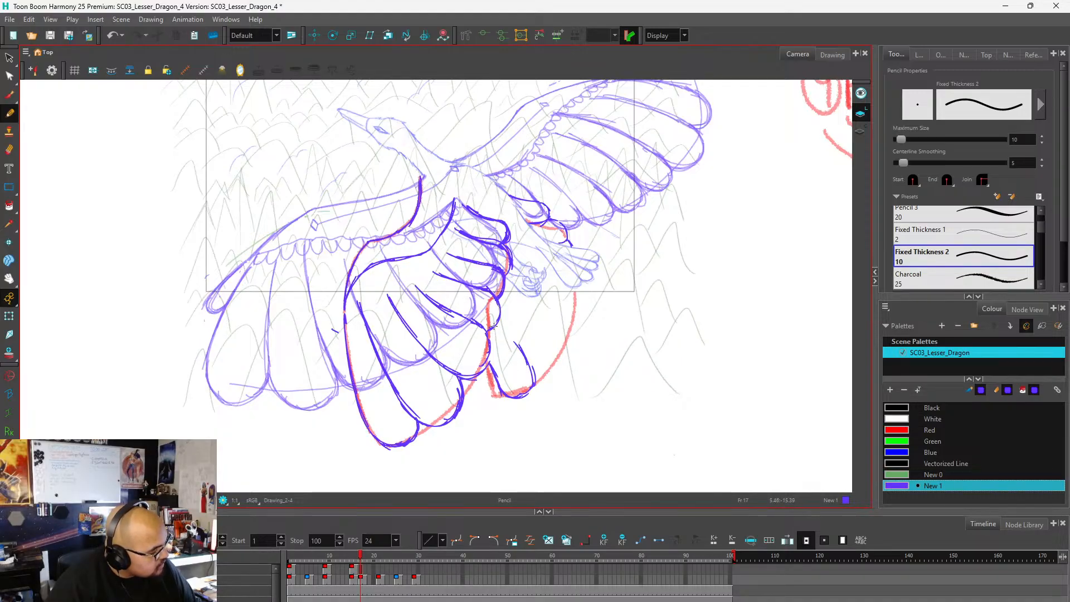
Draw the remaining far-wing feathers with rounded tips up the curved red guide, undoing an unwanted stroke.
{"action": "left_click_drag", "start_coordinate": [504, 337], "coordinate": [537, 381]}
{"action": "left_click_drag", "start_coordinate": [510, 334], "coordinate": [538, 378]}
{"action": "left_click_drag", "start_coordinate": [502, 325], "coordinate": [551, 375]}
{"action": "mouse_move", "coordinate": [544, 322]}
{"action": "left_mouse_down"}
{"action": "mouse_move", "coordinate": [561, 353]}
{"action": "mouse_move", "coordinate": [563, 338]}
{"action": "mouse_move", "coordinate": [523, 300]}
{"action": "mouse_move", "coordinate": [570, 329]}
{"action": "mouse_move", "coordinate": [577, 294]}
{"action": "left_mouse_up"}
{"action": "key", "text": "ctrl+z"}
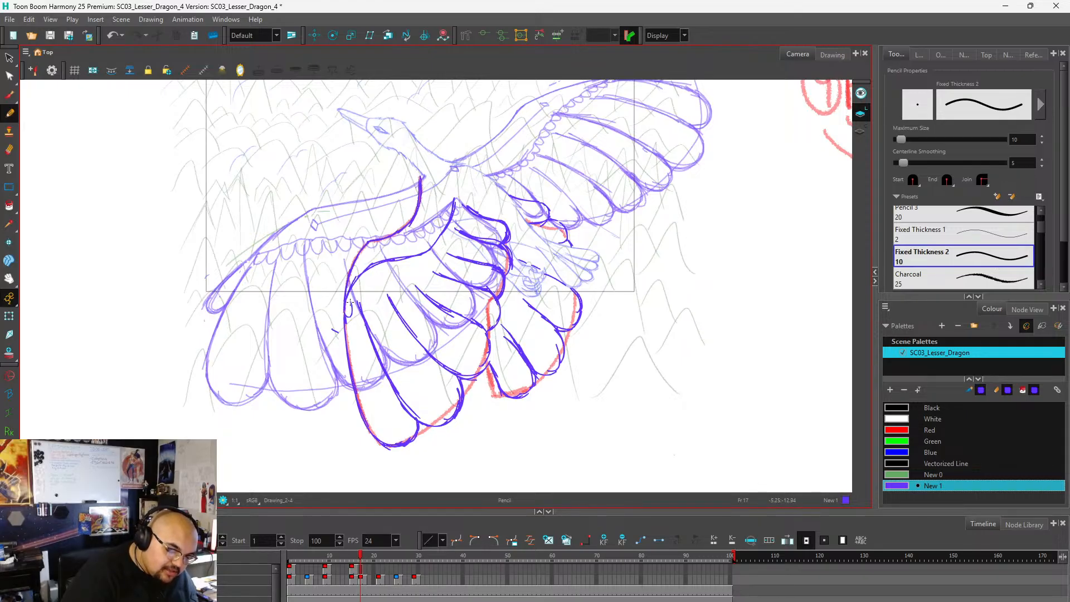
Draw a row of small scalloped feathers along the near wing's inner contour up to the wing root.
{"action": "mouse_move", "coordinate": [350, 303]}
{"action": "left_mouse_down"}
{"action": "mouse_move", "coordinate": [382, 264]}
{"action": "mouse_move", "coordinate": [429, 259]}
{"action": "mouse_move", "coordinate": [431, 240]}
{"action": "mouse_move", "coordinate": [430, 250]}
{"action": "mouse_move", "coordinate": [451, 240]}
{"action": "mouse_move", "coordinate": [453, 199]}
{"action": "left_mouse_up"}
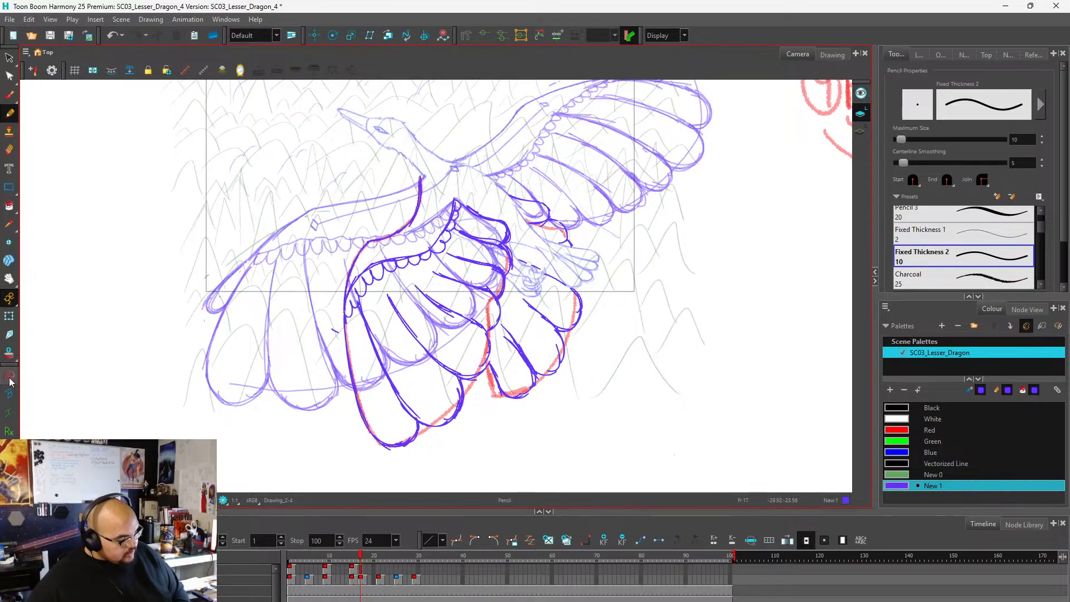
On frame 21, trace the lower wing's upper and inner contours over the red guide between the body and the wing bend.
{"action": "left_click", "coordinate": [366, 569]}
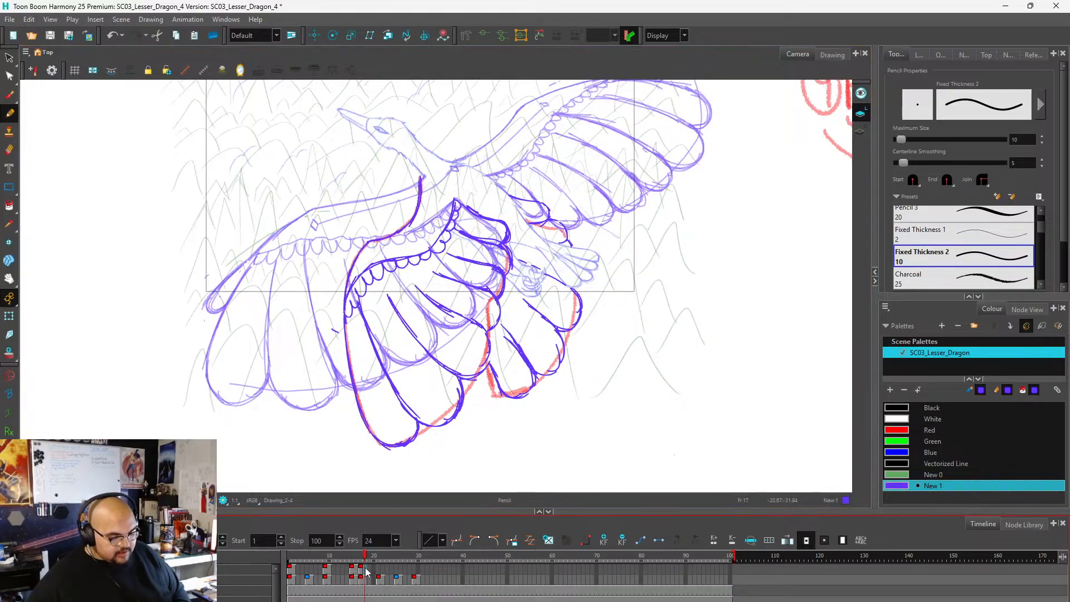
{"action": "key", "text": "F5"}
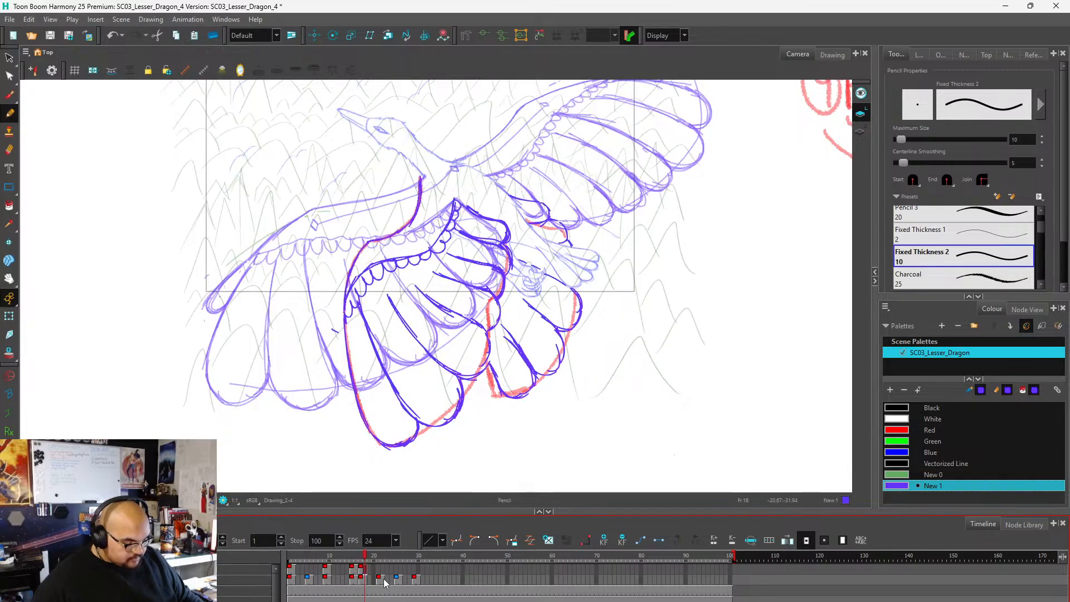
{"action": "left_click", "coordinate": [381, 578]}
{"action": "scroll", "coordinate": [421, 246], "scroll_direction": "down", "scroll_amount": 2}
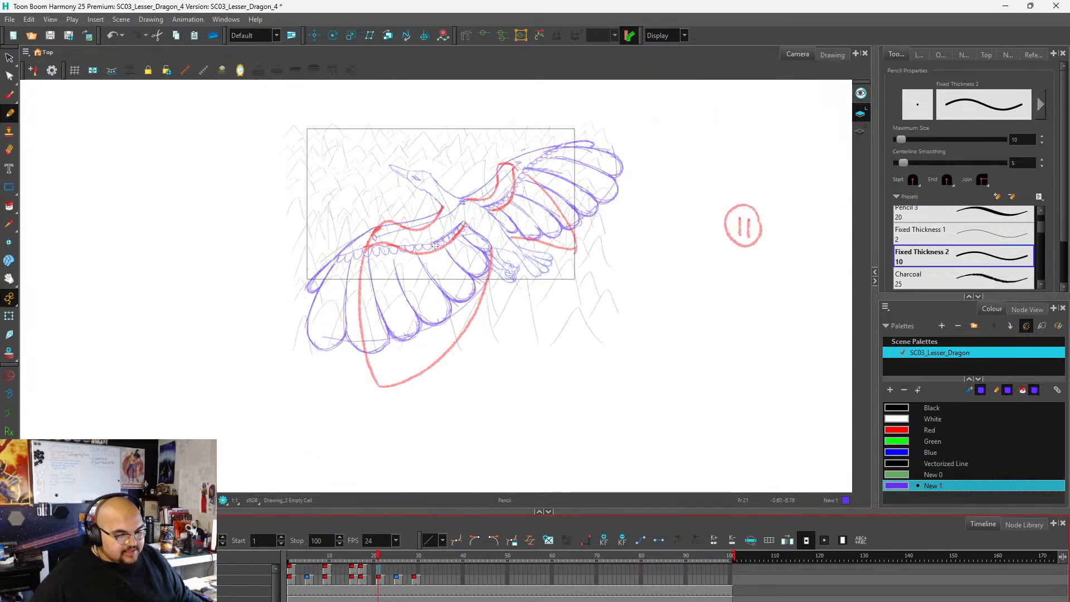
{"action": "scroll", "coordinate": [420, 246], "scroll_direction": "up", "scroll_amount": 1}
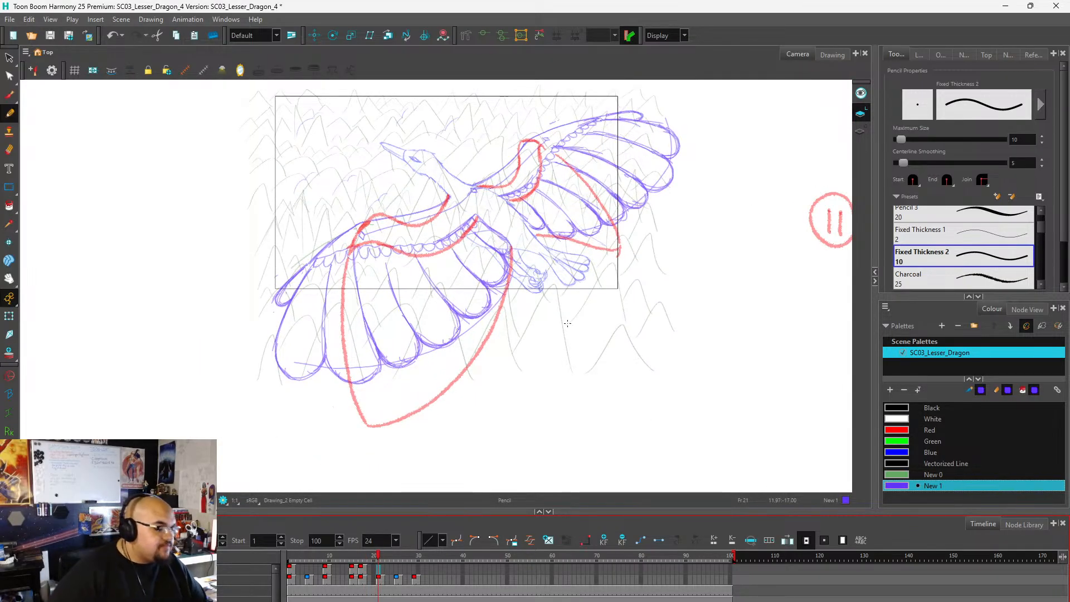
{"action": "scroll", "coordinate": [432, 206], "scroll_direction": "up", "scroll_amount": 1}
{"action": "scroll", "coordinate": [432, 206], "scroll_direction": "up", "scroll_amount": 2}
{"action": "key", "text": "alt+p"}
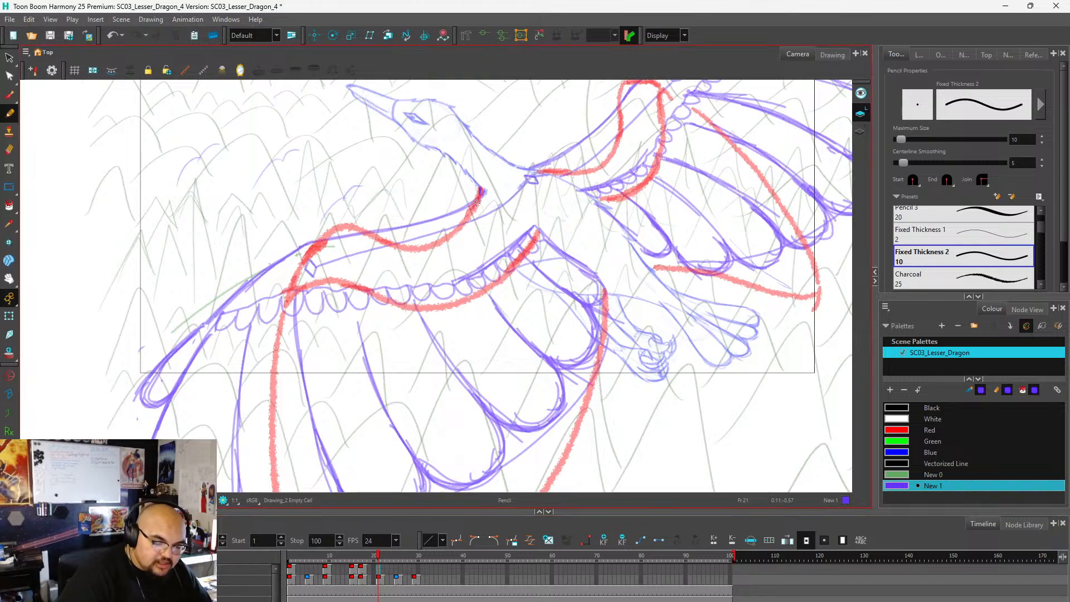
{"action": "mouse_move", "coordinate": [483, 190]}
{"action": "left_mouse_down"}
{"action": "mouse_move", "coordinate": [458, 229]}
{"action": "mouse_move", "coordinate": [429, 244]}
{"action": "mouse_move", "coordinate": [480, 190]}
{"action": "mouse_move", "coordinate": [452, 233]}
{"action": "mouse_move", "coordinate": [418, 249]}
{"action": "mouse_move", "coordinate": [364, 231]}
{"action": "mouse_move", "coordinate": [322, 239]}
{"action": "mouse_move", "coordinate": [336, 228]}
{"action": "mouse_move", "coordinate": [284, 301]}
{"action": "left_mouse_up"}
{"action": "mouse_move", "coordinate": [337, 230]}
{"action": "left_mouse_down"}
{"action": "mouse_move", "coordinate": [296, 276]}
{"action": "mouse_move", "coordinate": [353, 226]}
{"action": "left_mouse_up"}
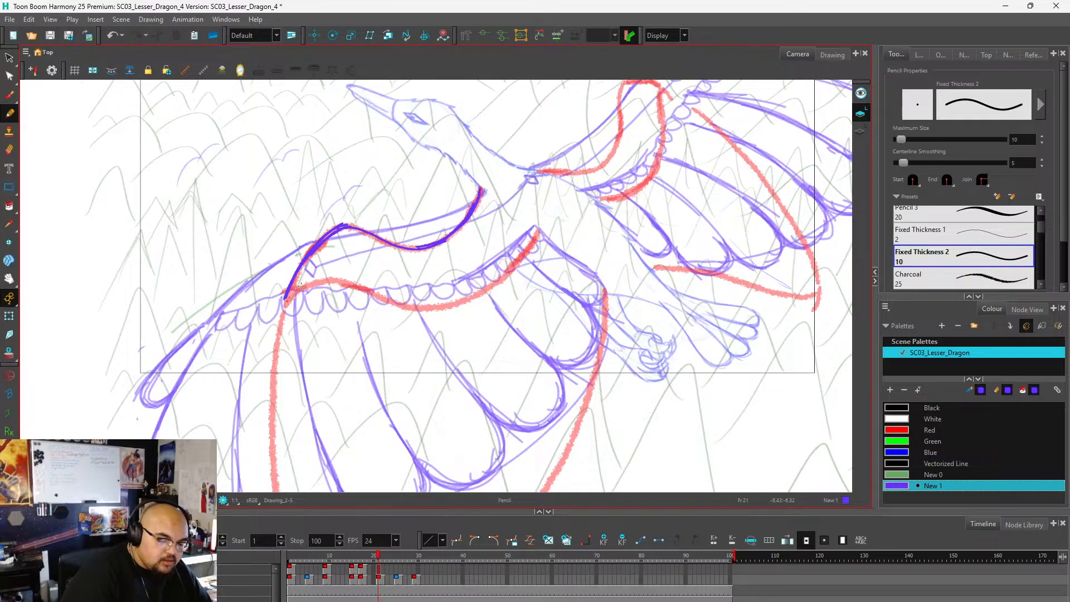
{"action": "mouse_move", "coordinate": [308, 285]}
{"action": "left_mouse_down"}
{"action": "mouse_move", "coordinate": [286, 303]}
{"action": "mouse_move", "coordinate": [329, 280]}
{"action": "mouse_move", "coordinate": [385, 301]}
{"action": "left_mouse_up"}
{"action": "mouse_move", "coordinate": [324, 279]}
{"action": "left_mouse_down"}
{"action": "mouse_move", "coordinate": [416, 309]}
{"action": "mouse_move", "coordinate": [374, 296]}
{"action": "mouse_move", "coordinate": [435, 300]}
{"action": "mouse_move", "coordinate": [421, 306]}
{"action": "mouse_move", "coordinate": [477, 291]}
{"action": "left_mouse_up"}
Trace the upper wing's outer and inner contours over the red guide, around the wing bend and back to the body.
{"action": "scroll", "coordinate": [489, 285], "scroll_direction": "down", "scroll_amount": 2}
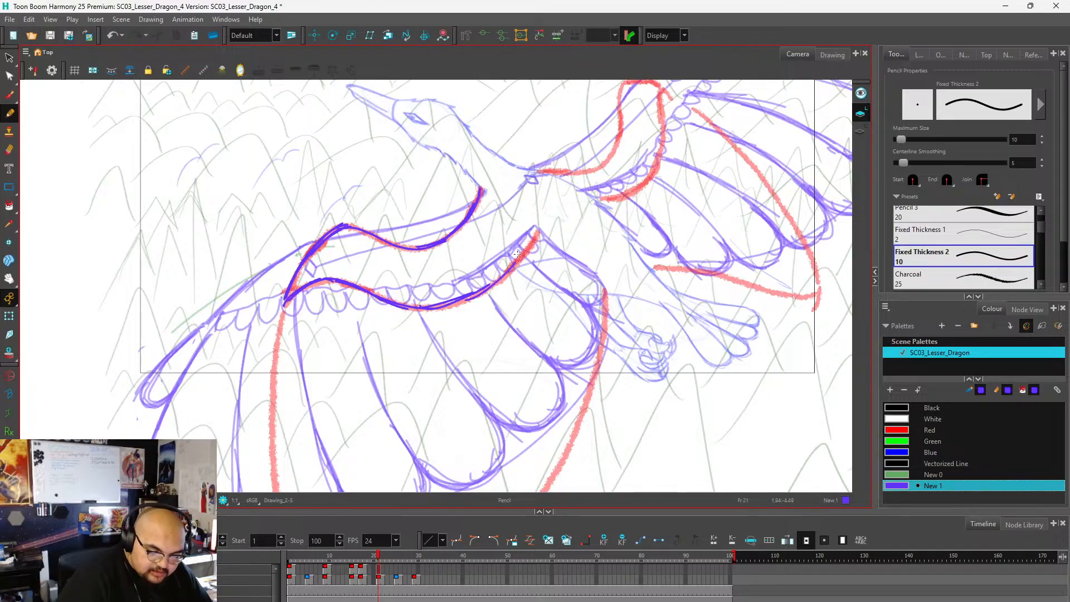
{"action": "scroll", "coordinate": [438, 309], "scroll_direction": "down", "scroll_amount": 2}
{"action": "scroll", "coordinate": [533, 226], "scroll_direction": "up", "scroll_amount": 2}
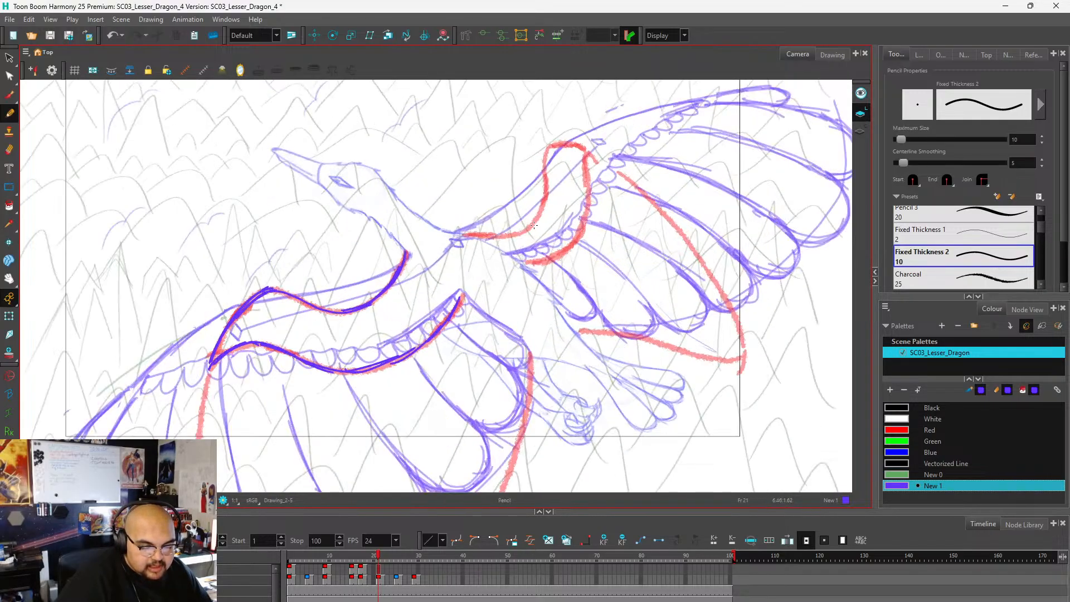
{"action": "mouse_move", "coordinate": [469, 235]}
{"action": "left_mouse_down"}
{"action": "mouse_move", "coordinate": [506, 237]}
{"action": "mouse_move", "coordinate": [536, 220]}
{"action": "mouse_move", "coordinate": [544, 161]}
{"action": "mouse_move", "coordinate": [577, 144]}
{"action": "mouse_move", "coordinate": [590, 160]}
{"action": "mouse_move", "coordinate": [589, 212]}
{"action": "mouse_move", "coordinate": [552, 256]}
{"action": "mouse_move", "coordinate": [525, 262]}
{"action": "left_mouse_up"}
Draw three curved feather divider lines across the lower wing, from its inner contour towards the curved red guide.
{"action": "scroll", "coordinate": [433, 229], "scroll_direction": "down", "scroll_amount": 3}
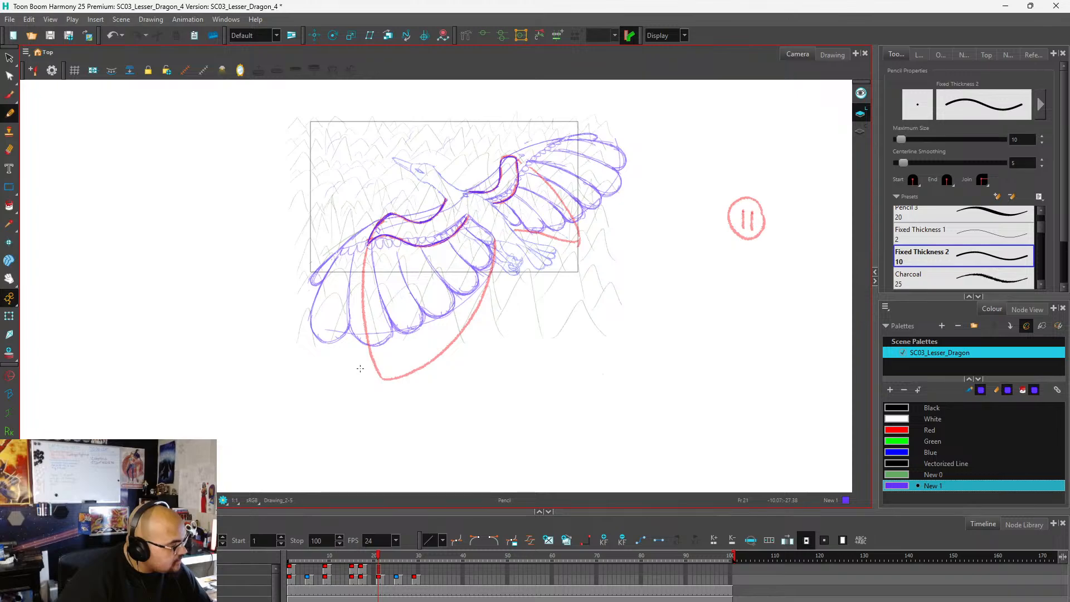
{"action": "scroll", "coordinate": [362, 281], "scroll_direction": "down", "scroll_amount": 1}
{"action": "scroll", "coordinate": [437, 279], "scroll_direction": "up", "scroll_amount": 3}
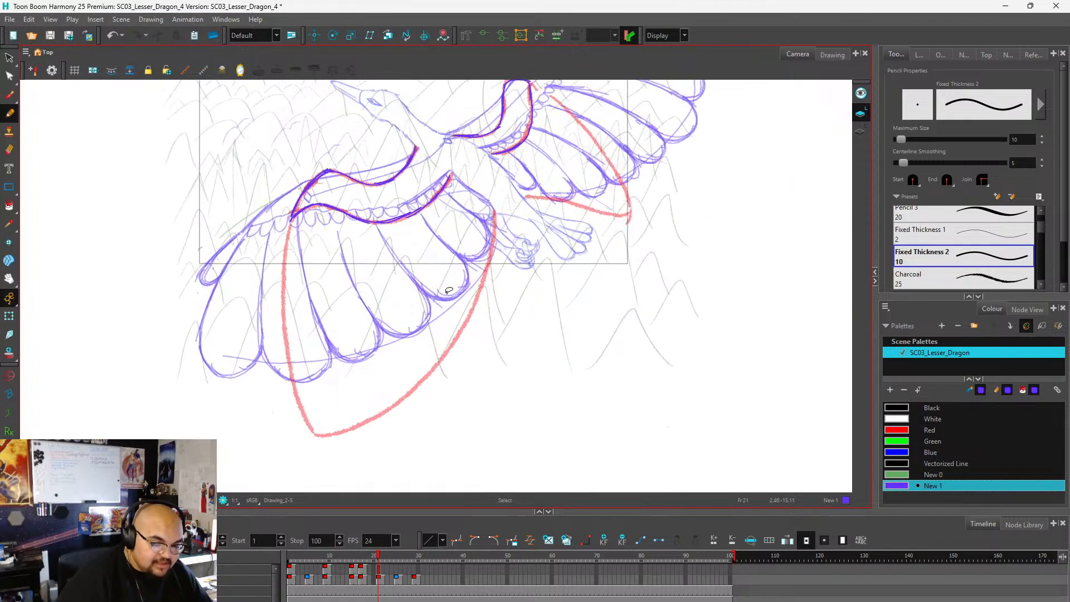
{"action": "scroll", "coordinate": [449, 245], "scroll_direction": "down", "scroll_amount": 2}
{"action": "scroll", "coordinate": [436, 291], "scroll_direction": "up", "scroll_amount": 2}
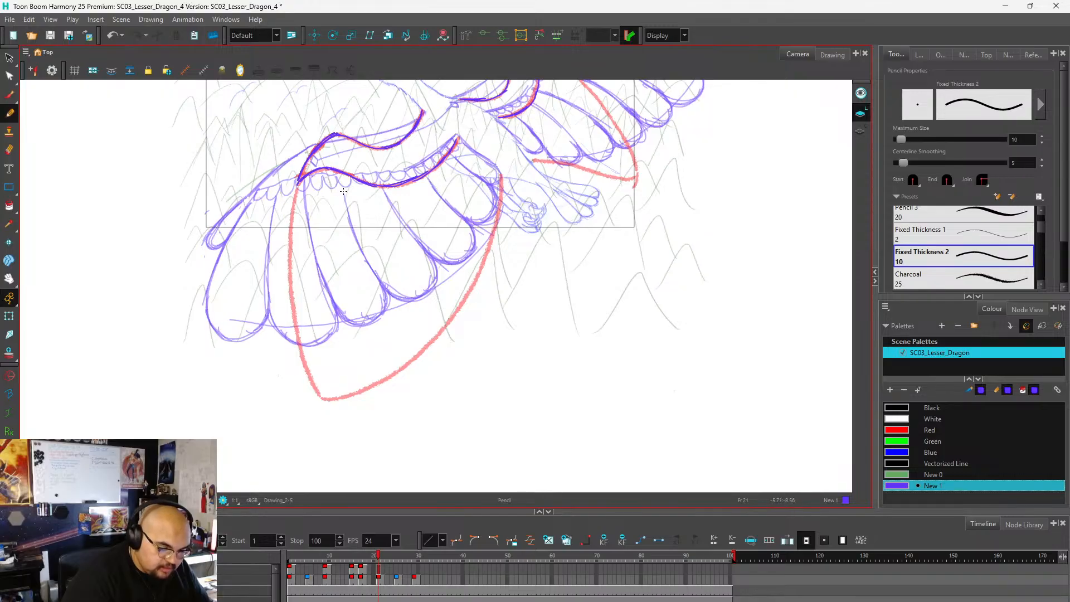
{"action": "mouse_move", "coordinate": [331, 179]}
{"action": "left_mouse_down"}
{"action": "mouse_move", "coordinate": [346, 239]}
{"action": "mouse_move", "coordinate": [406, 344]}
{"action": "left_mouse_up"}
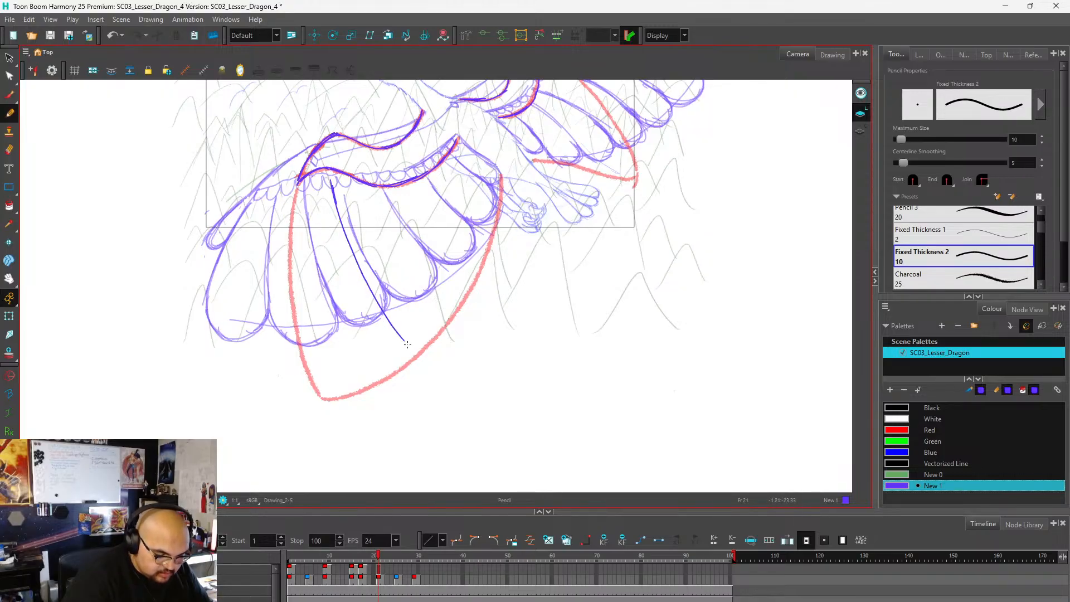
{"action": "left_click_drag", "start_coordinate": [415, 190], "coordinate": [483, 254]}
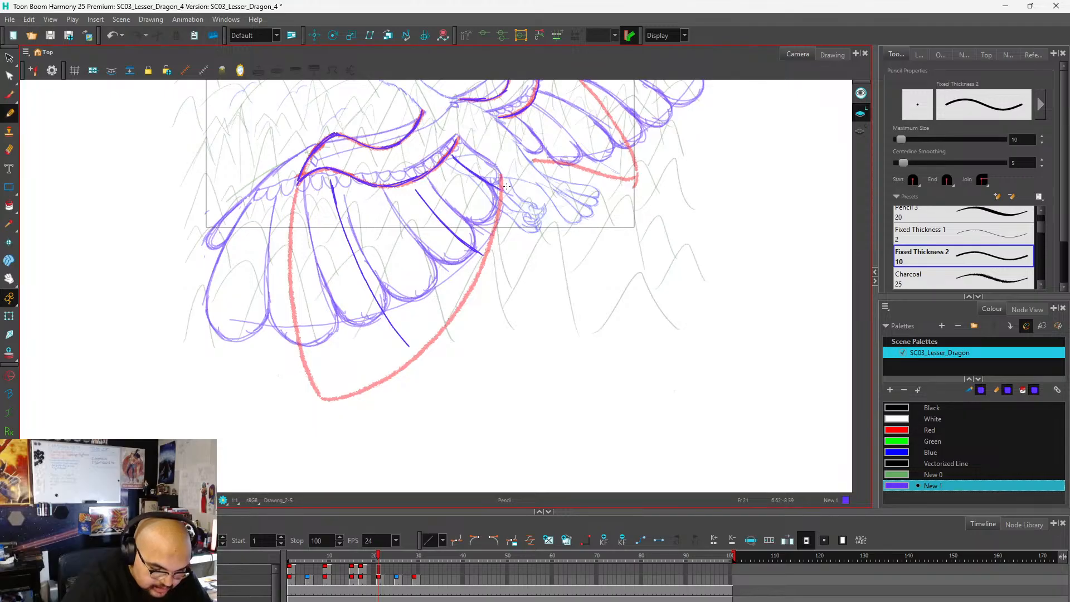
Add two more feather dividers on the lower wing, in the wide middle gap and near the wing root.
{"action": "scroll", "coordinate": [365, 285], "scroll_direction": "down", "scroll_amount": 2}
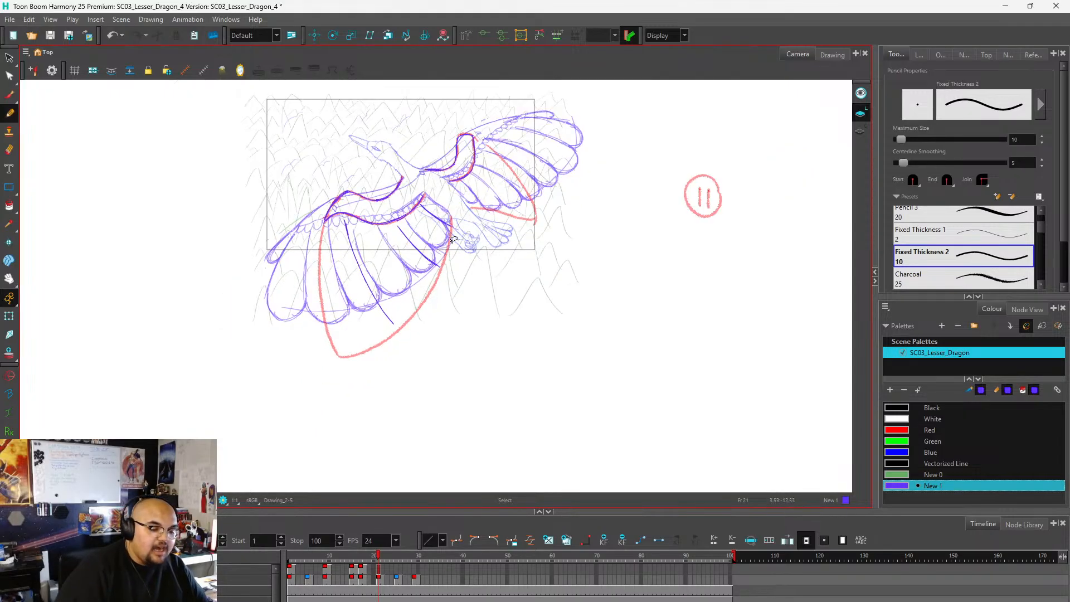
{"action": "scroll", "coordinate": [446, 258], "scroll_direction": "up", "scroll_amount": 5}
{"action": "scroll", "coordinate": [518, 217], "scroll_direction": "down", "scroll_amount": 3}
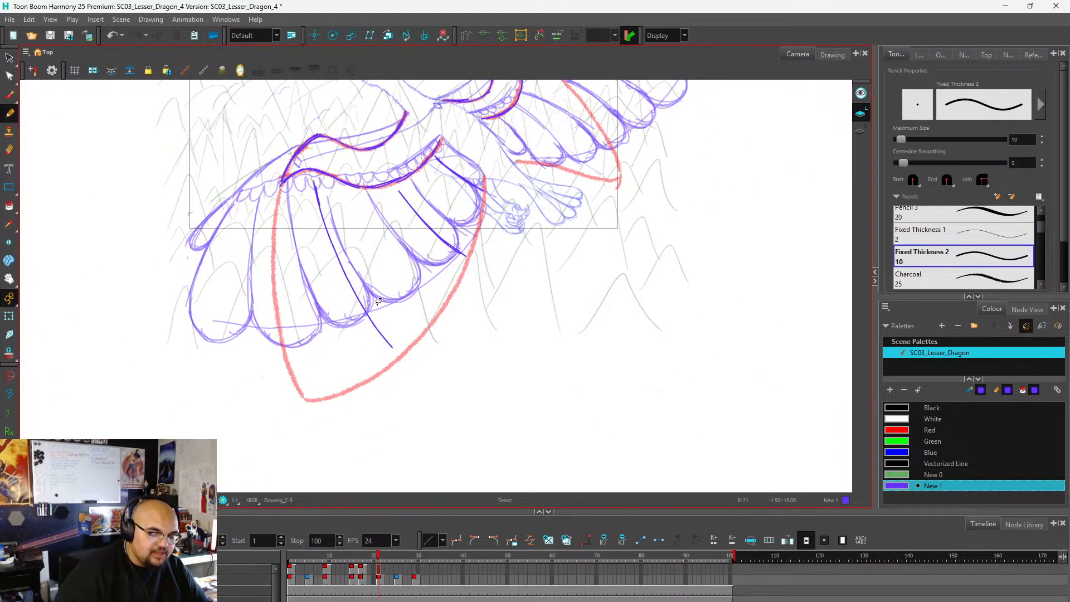
{"action": "scroll", "coordinate": [316, 363], "scroll_direction": "up", "scroll_amount": 1}
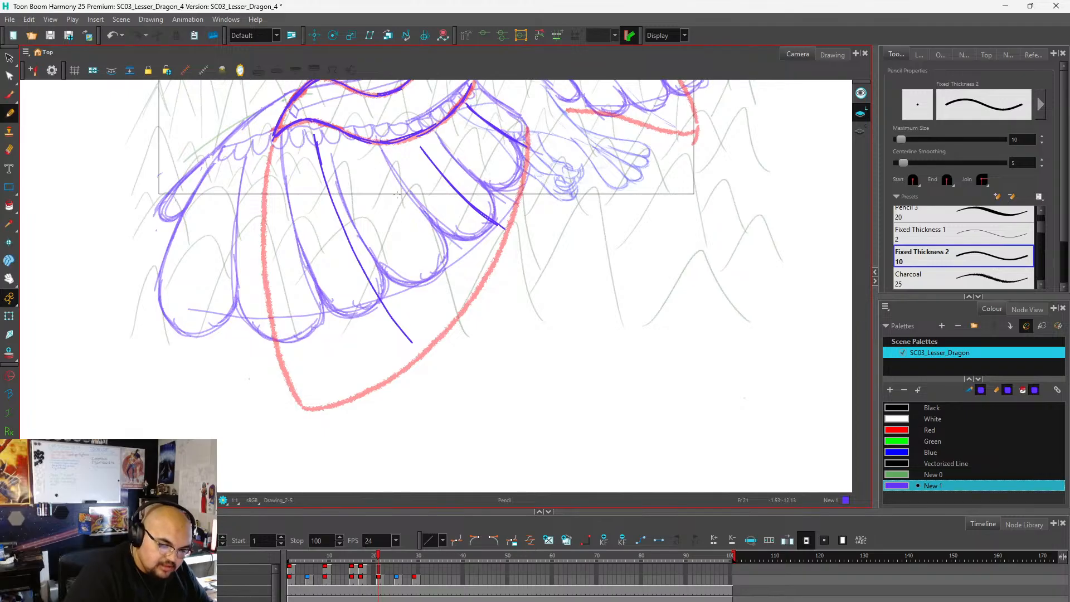
{"action": "mouse_move", "coordinate": [375, 162]}
{"action": "left_mouse_down"}
{"action": "mouse_move", "coordinate": [410, 223]}
{"action": "mouse_move", "coordinate": [379, 175]}
{"action": "mouse_move", "coordinate": [446, 261]}
{"action": "mouse_move", "coordinate": [468, 277]}
{"action": "left_mouse_up"}
{"action": "left_click_drag", "start_coordinate": [453, 131], "coordinate": [512, 174]}
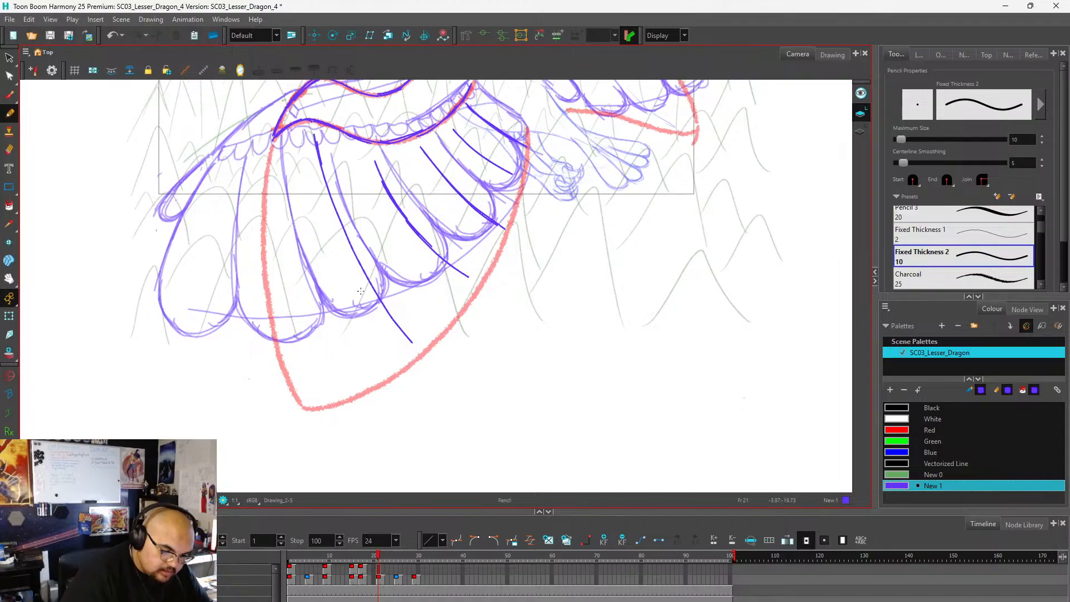
Erase the lower wing's outermost feather divider and redraw it closer to the wing's outer edge.
{"action": "scroll", "coordinate": [361, 291], "scroll_direction": "down", "scroll_amount": 3}
{"action": "scroll", "coordinate": [423, 272], "scroll_direction": "up", "scroll_amount": 3}
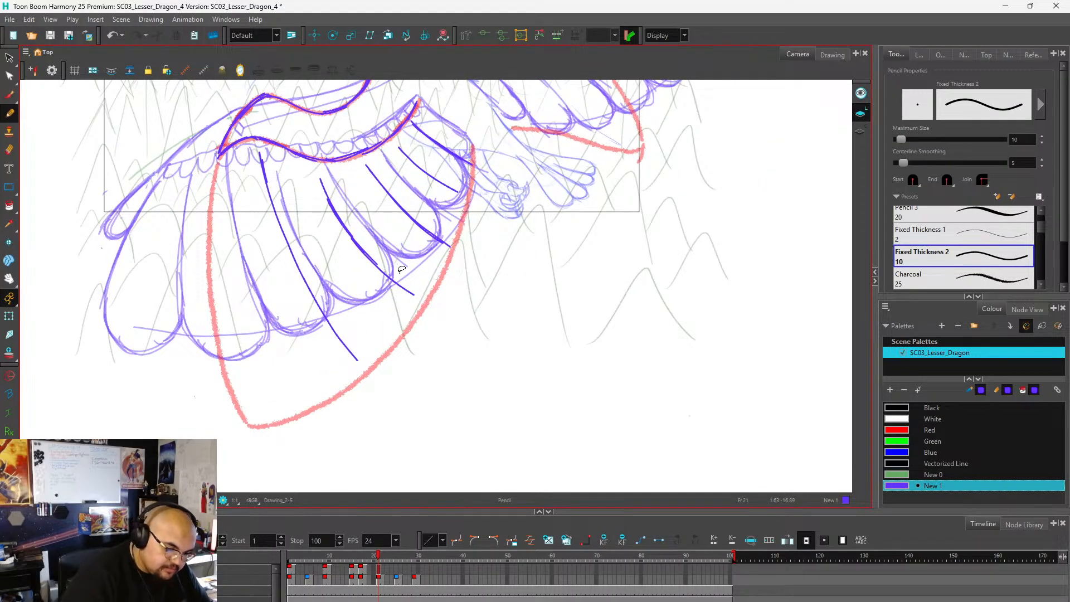
{"action": "mouse_move", "coordinate": [258, 149]}
{"action": "left_mouse_down"}
{"action": "mouse_move", "coordinate": [287, 246]}
{"action": "mouse_move", "coordinate": [355, 358]}
{"action": "left_mouse_up"}
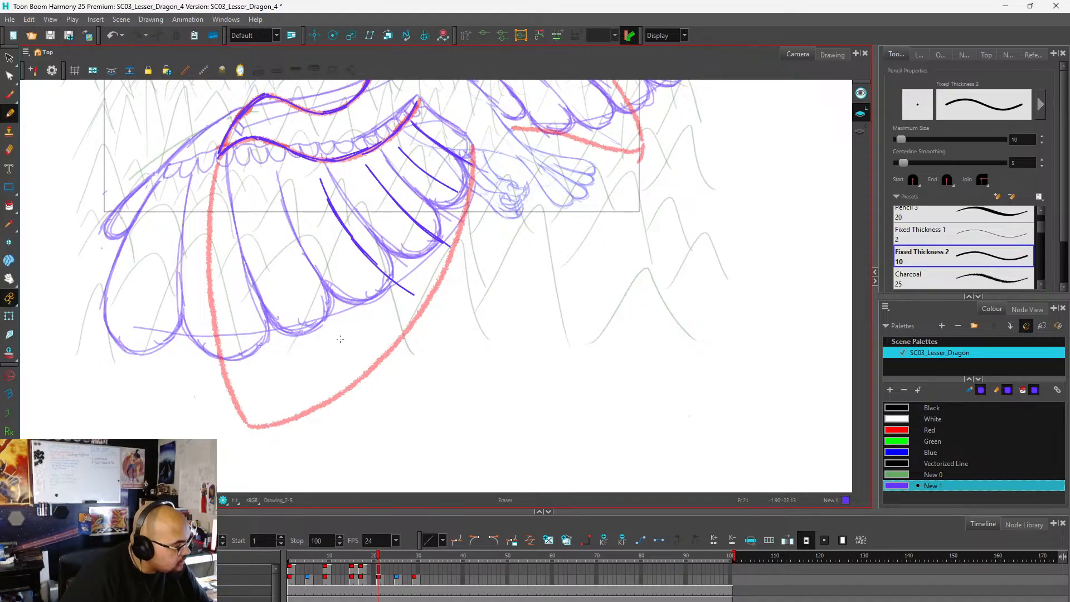
{"action": "scroll", "coordinate": [342, 260], "scroll_direction": "down", "scroll_amount": 1}
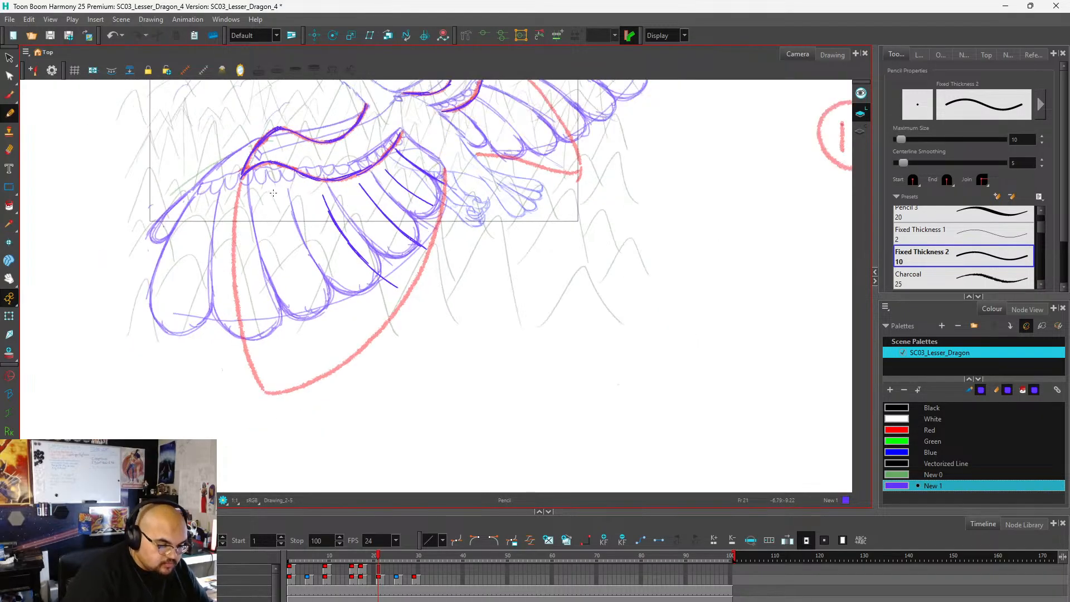
{"action": "left_click_drag", "start_coordinate": [277, 189], "coordinate": [328, 334]}
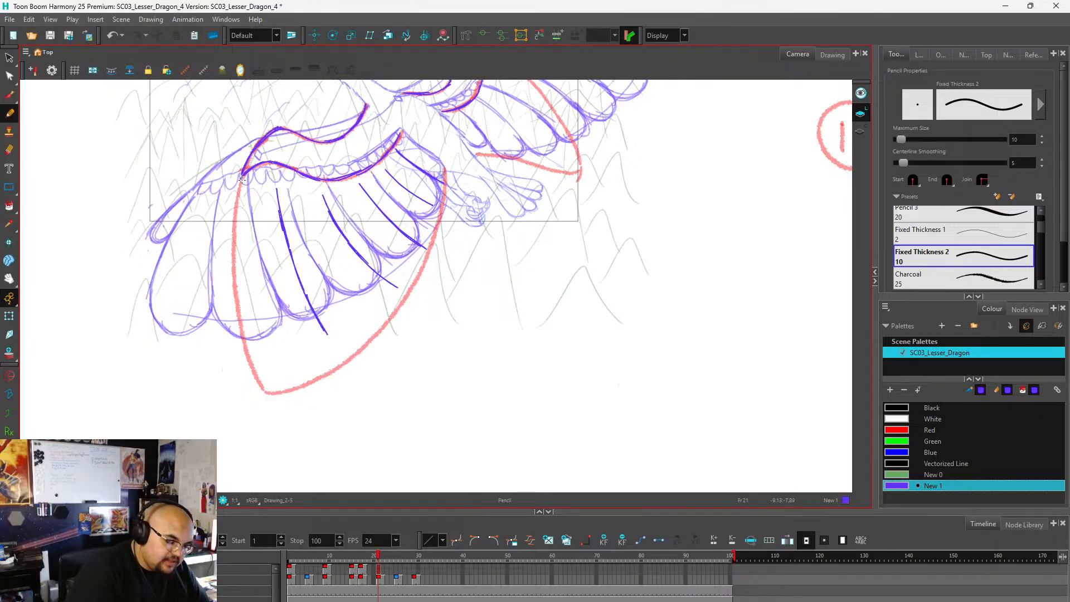
Trace the lower wing's outer edge down the red guide and close the outermost feather with a rounded tip.
{"action": "mouse_move", "coordinate": [241, 179]}
{"action": "left_mouse_down"}
{"action": "mouse_move", "coordinate": [245, 340]}
{"action": "mouse_move", "coordinate": [265, 387]}
{"action": "left_mouse_up"}
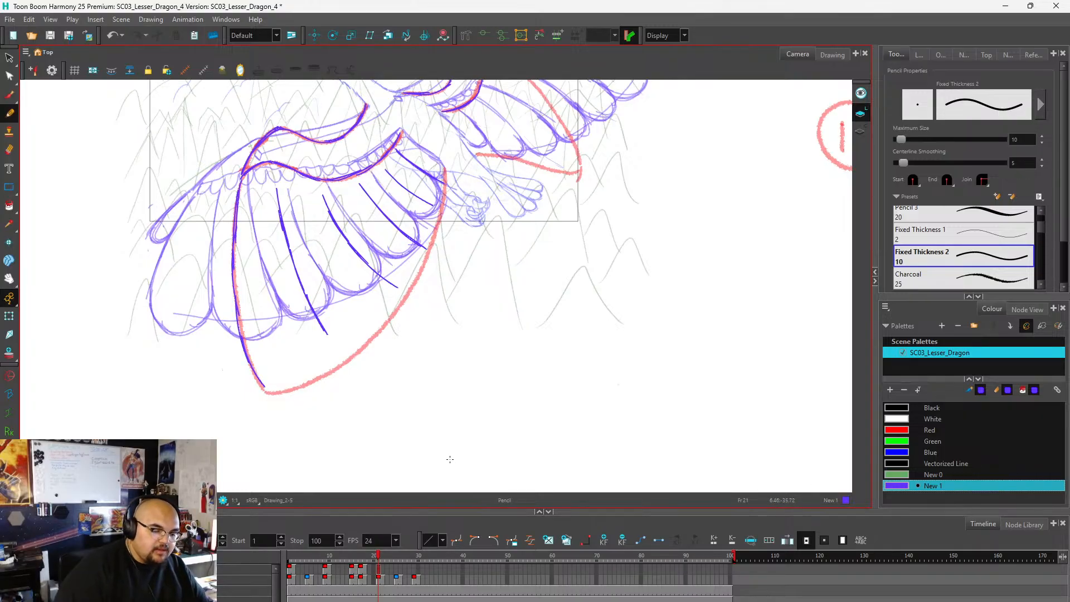
{"action": "key", "text": "ctrl+z"}
{"action": "key", "text": "ctrl+z"}
{"action": "mouse_move", "coordinate": [239, 310]}
{"action": "left_mouse_down"}
{"action": "mouse_move", "coordinate": [246, 346]}
{"action": "mouse_move", "coordinate": [280, 390]}
{"action": "mouse_move", "coordinate": [240, 333]}
{"action": "mouse_move", "coordinate": [262, 379]}
{"action": "mouse_move", "coordinate": [287, 394]}
{"action": "mouse_move", "coordinate": [316, 378]}
{"action": "mouse_move", "coordinate": [316, 315]}
{"action": "mouse_move", "coordinate": [322, 375]}
{"action": "mouse_move", "coordinate": [281, 394]}
{"action": "mouse_move", "coordinate": [246, 336]}
{"action": "left_mouse_up"}
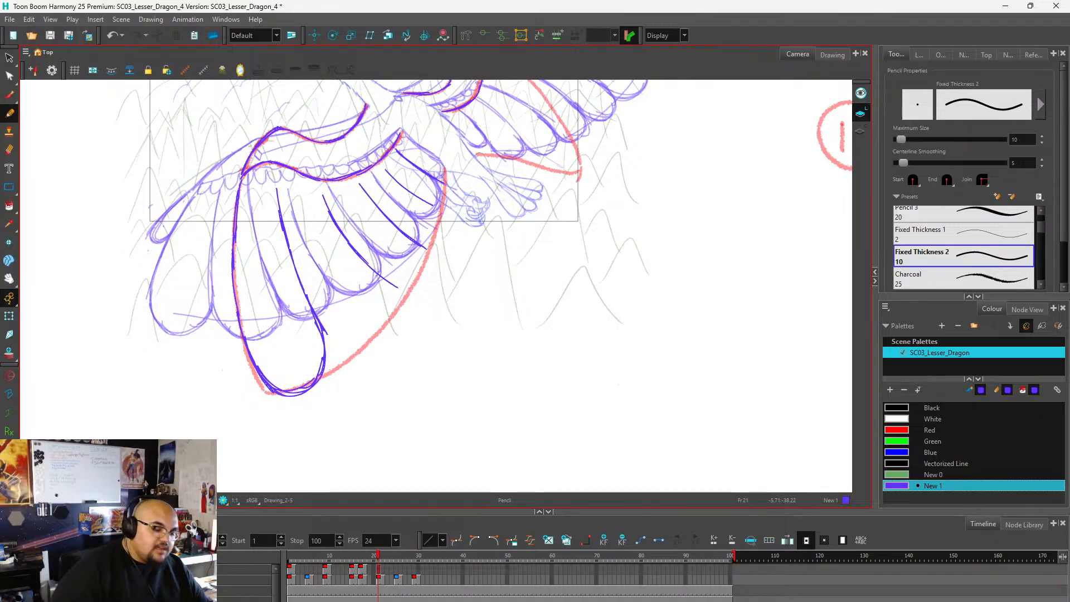
Draw rounded tips on the lower wing's following feathers up the curved red guide towards the body.
{"action": "left_click_drag", "start_coordinate": [321, 330], "coordinate": [361, 353]}
{"action": "left_click_drag", "start_coordinate": [325, 342], "coordinate": [369, 350]}
{"action": "mouse_move", "coordinate": [325, 338]}
{"action": "left_mouse_down"}
{"action": "mouse_move", "coordinate": [375, 344]}
{"action": "mouse_move", "coordinate": [365, 354]}
{"action": "mouse_move", "coordinate": [394, 332]}
{"action": "mouse_move", "coordinate": [375, 346]}
{"action": "mouse_move", "coordinate": [405, 313]}
{"action": "mouse_move", "coordinate": [393, 285]}
{"action": "mouse_move", "coordinate": [399, 318]}
{"action": "mouse_move", "coordinate": [404, 307]}
{"action": "mouse_move", "coordinate": [391, 340]}
{"action": "mouse_move", "coordinate": [328, 343]}
{"action": "mouse_move", "coordinate": [367, 350]}
{"action": "mouse_move", "coordinate": [408, 310]}
{"action": "mouse_move", "coordinate": [381, 268]}
{"action": "mouse_move", "coordinate": [418, 289]}
{"action": "mouse_move", "coordinate": [404, 287]}
{"action": "mouse_move", "coordinate": [425, 251]}
{"action": "mouse_move", "coordinate": [420, 285]}
{"action": "mouse_move", "coordinate": [426, 274]}
{"action": "mouse_move", "coordinate": [397, 288]}
{"action": "mouse_move", "coordinate": [423, 287]}
{"action": "mouse_move", "coordinate": [422, 246]}
{"action": "mouse_move", "coordinate": [412, 286]}
{"action": "mouse_move", "coordinate": [436, 239]}
{"action": "mouse_move", "coordinate": [437, 209]}
{"action": "mouse_move", "coordinate": [434, 251]}
{"action": "mouse_move", "coordinate": [440, 241]}
{"action": "mouse_move", "coordinate": [426, 247]}
{"action": "mouse_move", "coordinate": [440, 228]}
{"action": "left_mouse_up"}
{"action": "scroll", "coordinate": [381, 308], "scroll_direction": "down", "scroll_amount": 1}
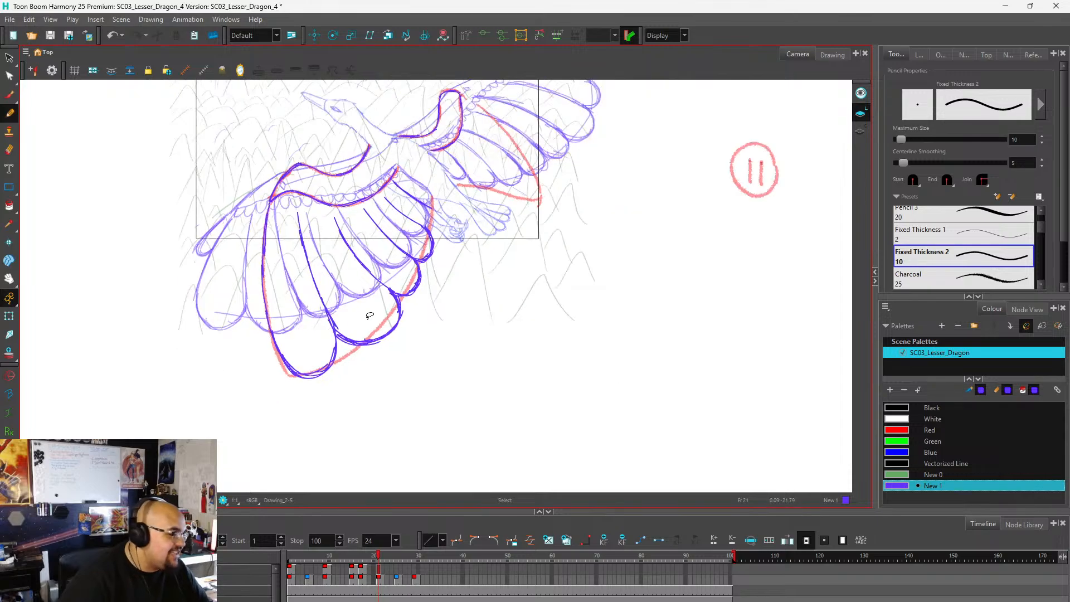
Round the lower wing's innermost feather tips and draw the last feather's edge up to the wing root.
{"action": "scroll", "coordinate": [432, 207], "scroll_direction": "up", "scroll_amount": 4}
{"action": "mouse_move", "coordinate": [418, 264]}
{"action": "left_mouse_down"}
{"action": "mouse_move", "coordinate": [443, 224]}
{"action": "mouse_move", "coordinate": [435, 215]}
{"action": "left_mouse_up"}
{"action": "mouse_move", "coordinate": [434, 214]}
{"action": "left_mouse_down"}
{"action": "mouse_move", "coordinate": [448, 253]}
{"action": "mouse_move", "coordinate": [423, 268]}
{"action": "mouse_move", "coordinate": [437, 265]}
{"action": "mouse_move", "coordinate": [444, 228]}
{"action": "mouse_move", "coordinate": [435, 215]}
{"action": "mouse_move", "coordinate": [442, 257]}
{"action": "mouse_move", "coordinate": [426, 212]}
{"action": "mouse_move", "coordinate": [440, 205]}
{"action": "mouse_move", "coordinate": [437, 170]}
{"action": "mouse_move", "coordinate": [364, 121]}
{"action": "left_mouse_up"}
{"action": "scroll", "coordinate": [411, 126], "scroll_direction": "down", "scroll_amount": 4}
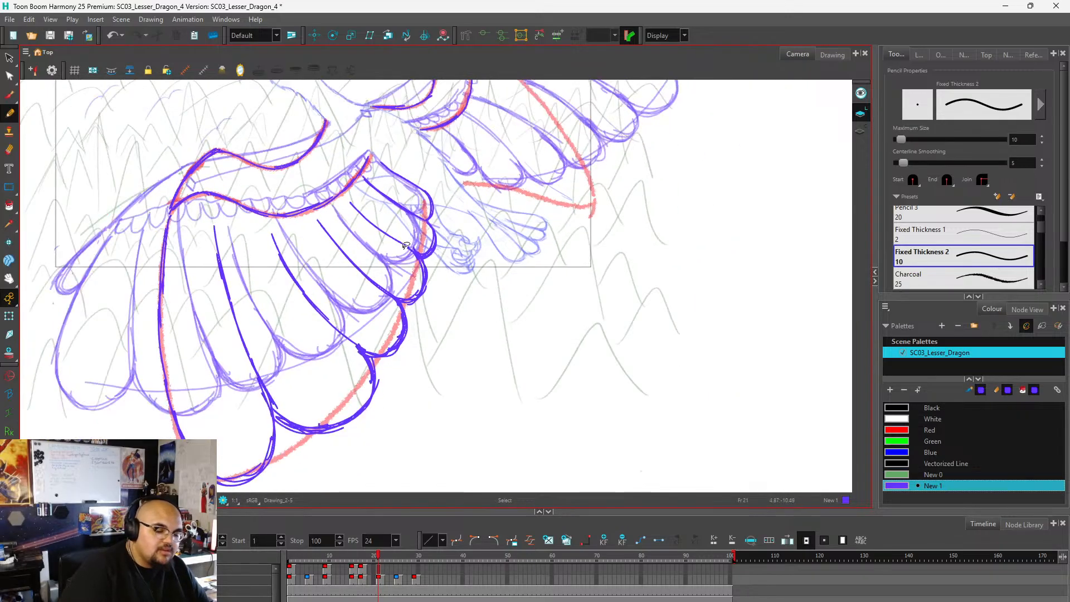
{"action": "scroll", "coordinate": [425, 193], "scroll_direction": "up", "scroll_amount": 1}
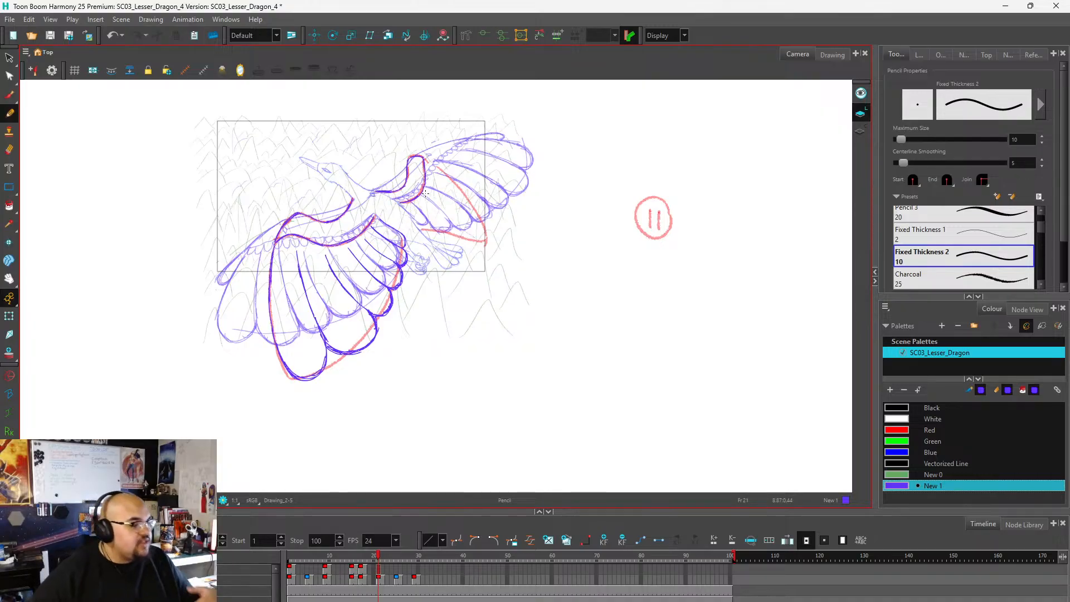
Trace the upper wing's outer edge along the red guide and draw its two outermost feathers with rounded tips.
{"action": "scroll", "coordinate": [489, 286], "scroll_direction": "up", "scroll_amount": 4}
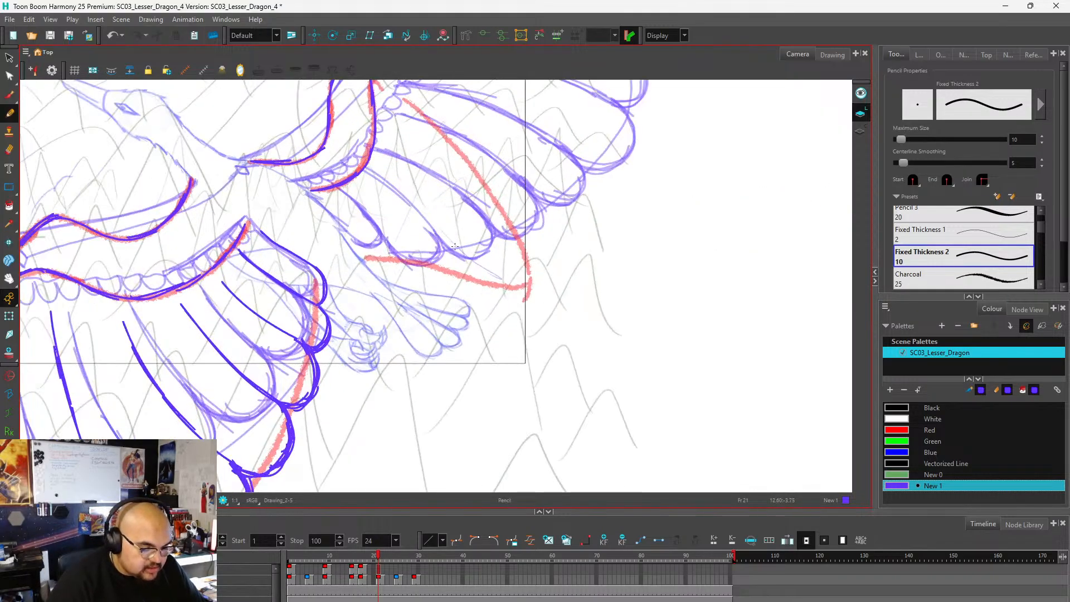
{"action": "scroll", "coordinate": [496, 276], "scroll_direction": "down", "scroll_amount": 2}
{"action": "scroll", "coordinate": [503, 267], "scroll_direction": "up", "scroll_amount": 2}
{"action": "scroll", "coordinate": [566, 268], "scroll_direction": "down", "scroll_amount": 1}
{"action": "scroll", "coordinate": [433, 249], "scroll_direction": "up", "scroll_amount": 1}
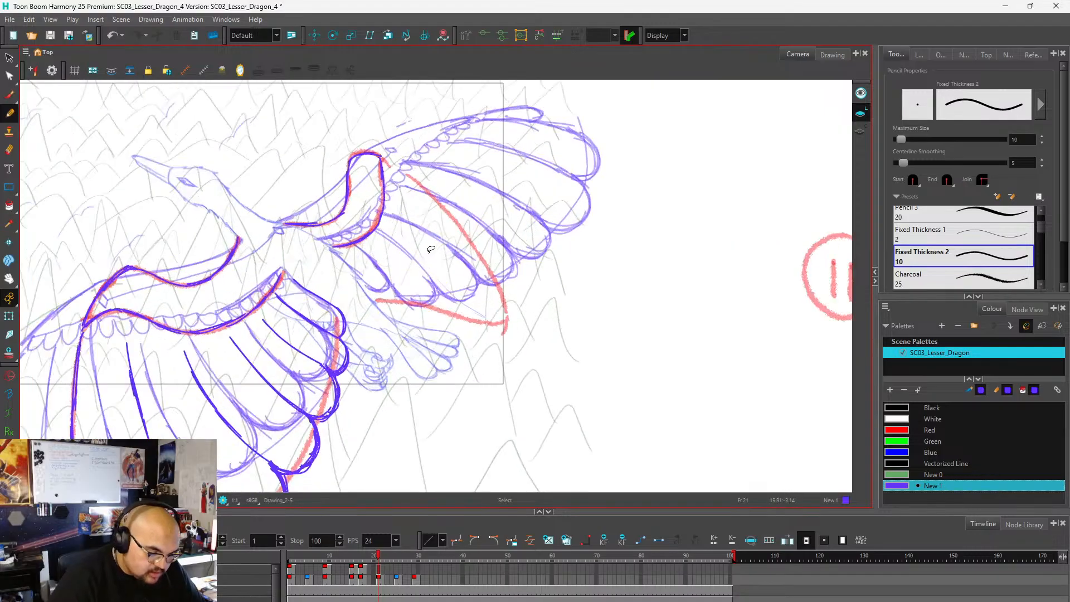
{"action": "mouse_move", "coordinate": [383, 160]}
{"action": "left_mouse_down"}
{"action": "mouse_move", "coordinate": [448, 206]}
{"action": "mouse_move", "coordinate": [507, 313]}
{"action": "left_mouse_up"}
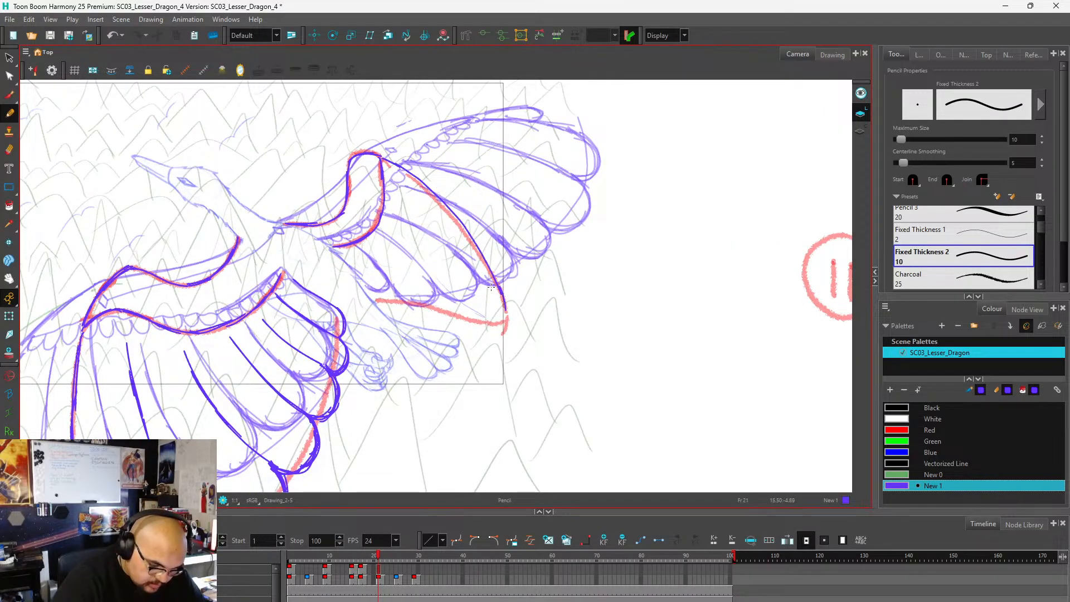
{"action": "mouse_move", "coordinate": [392, 178]}
{"action": "left_mouse_down"}
{"action": "mouse_move", "coordinate": [444, 238]}
{"action": "mouse_move", "coordinate": [488, 326]}
{"action": "mouse_move", "coordinate": [505, 306]}
{"action": "mouse_move", "coordinate": [505, 327]}
{"action": "mouse_move", "coordinate": [478, 318]}
{"action": "mouse_move", "coordinate": [485, 330]}
{"action": "mouse_move", "coordinate": [470, 304]}
{"action": "mouse_move", "coordinate": [505, 327]}
{"action": "mouse_move", "coordinate": [475, 326]}
{"action": "left_mouse_up"}
{"action": "mouse_move", "coordinate": [396, 220]}
{"action": "left_mouse_down"}
{"action": "mouse_move", "coordinate": [429, 307]}
{"action": "mouse_move", "coordinate": [444, 323]}
{"action": "mouse_move", "coordinate": [474, 318]}
{"action": "mouse_move", "coordinate": [460, 332]}
{"action": "left_mouse_up"}
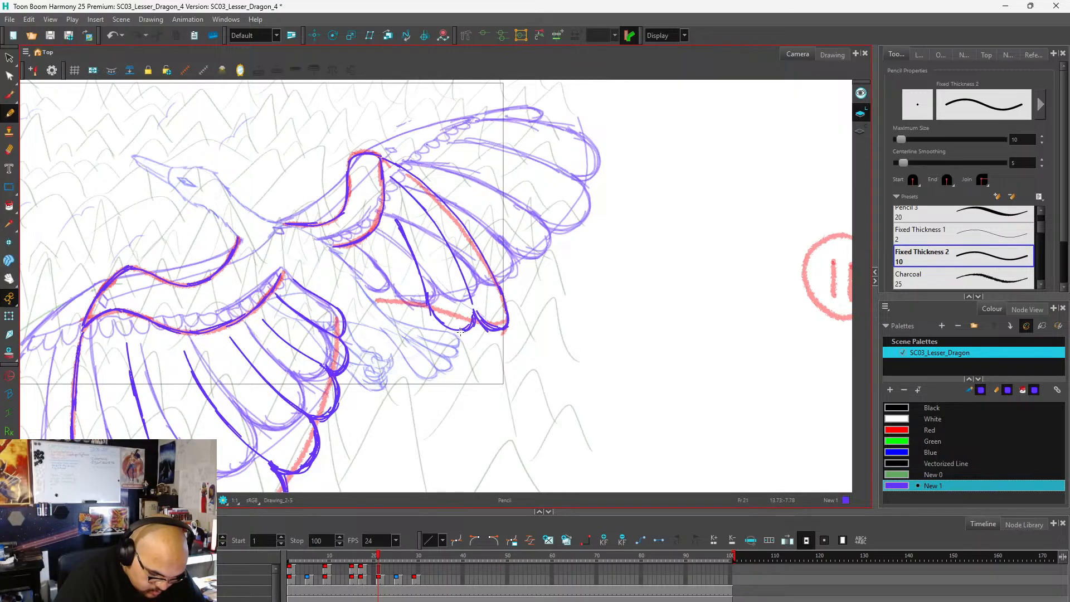
Draw the upper wing's remaining inner feathers with rounded tips and erase the stray doubled strokes between them.
{"action": "left_click_drag", "start_coordinate": [375, 238], "coordinate": [406, 289]}
{"action": "mouse_move", "coordinate": [378, 240]}
{"action": "left_mouse_down"}
{"action": "mouse_move", "coordinate": [398, 280]}
{"action": "mouse_move", "coordinate": [381, 245]}
{"action": "mouse_move", "coordinate": [398, 309]}
{"action": "mouse_move", "coordinate": [399, 298]}
{"action": "mouse_move", "coordinate": [427, 311]}
{"action": "left_mouse_up"}
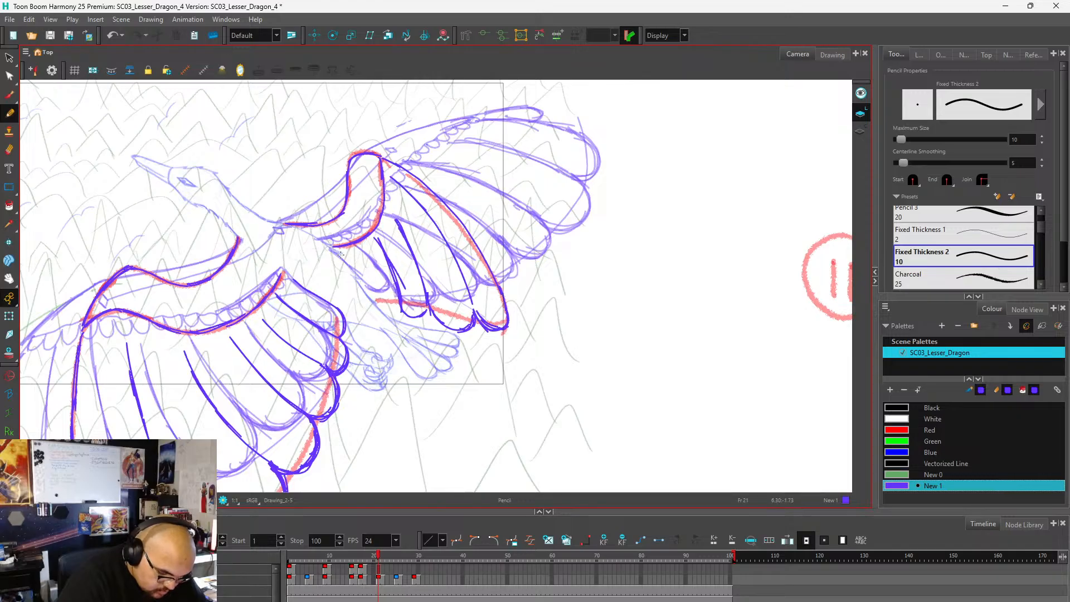
{"action": "left_click_drag", "start_coordinate": [338, 253], "coordinate": [372, 298]}
{"action": "mouse_move", "coordinate": [357, 278]}
{"action": "left_mouse_down"}
{"action": "mouse_move", "coordinate": [375, 310]}
{"action": "mouse_move", "coordinate": [370, 296]}
{"action": "mouse_move", "coordinate": [397, 293]}
{"action": "left_mouse_up"}
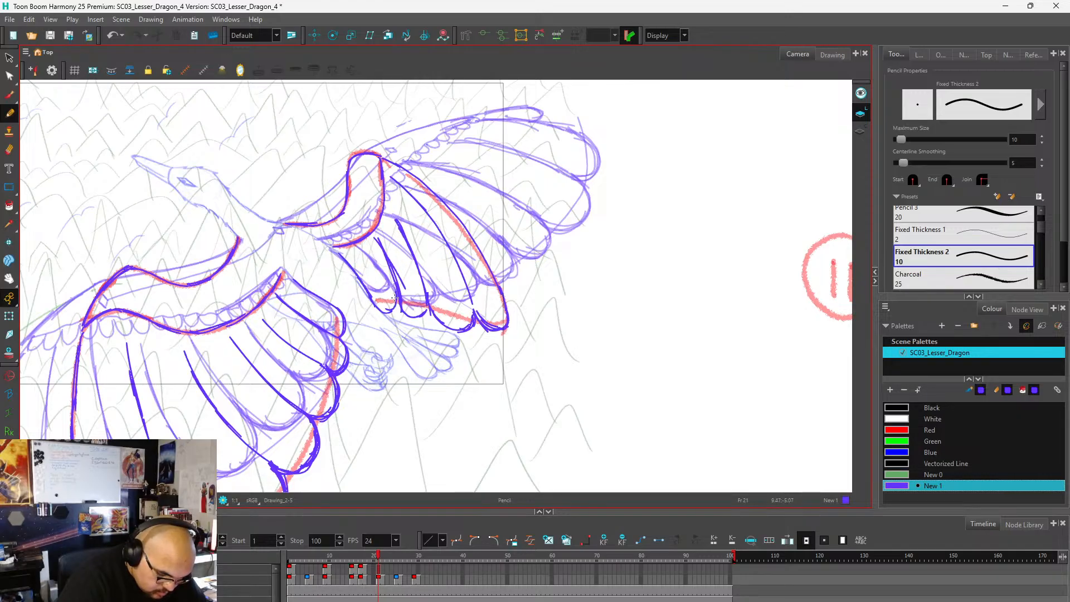
{"action": "mouse_move", "coordinate": [374, 243]}
{"action": "left_mouse_down"}
{"action": "mouse_move", "coordinate": [398, 299]}
{"action": "mouse_move", "coordinate": [384, 256]}
{"action": "left_mouse_up"}
{"action": "mouse_move", "coordinate": [397, 283]}
{"action": "left_mouse_down"}
{"action": "mouse_move", "coordinate": [395, 297]}
{"action": "mouse_move", "coordinate": [397, 286]}
{"action": "left_mouse_up"}
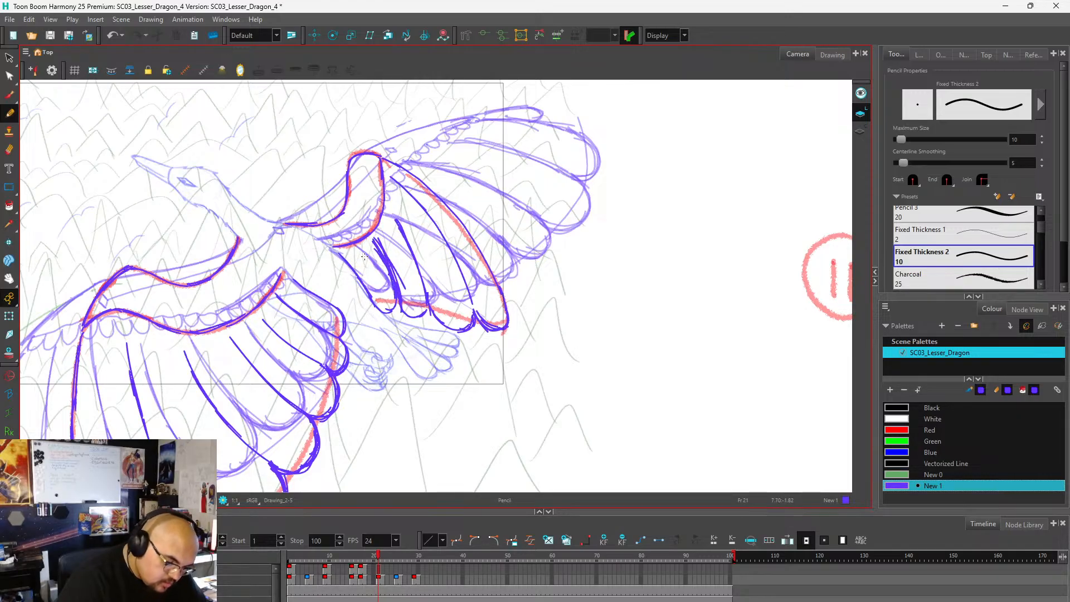
{"action": "left_click_drag", "start_coordinate": [380, 249], "coordinate": [404, 294]}
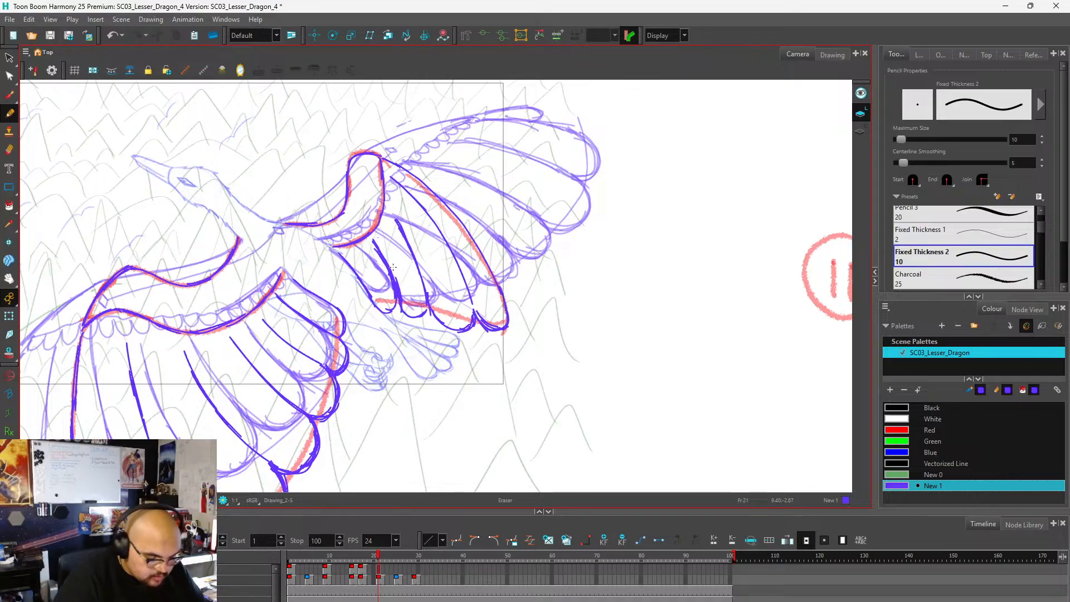
Draw a row of small scalloped feathers along the lower wing's inner contour from the wing root to the bend.
{"action": "scroll", "coordinate": [533, 240], "scroll_direction": "down", "scroll_amount": 4}
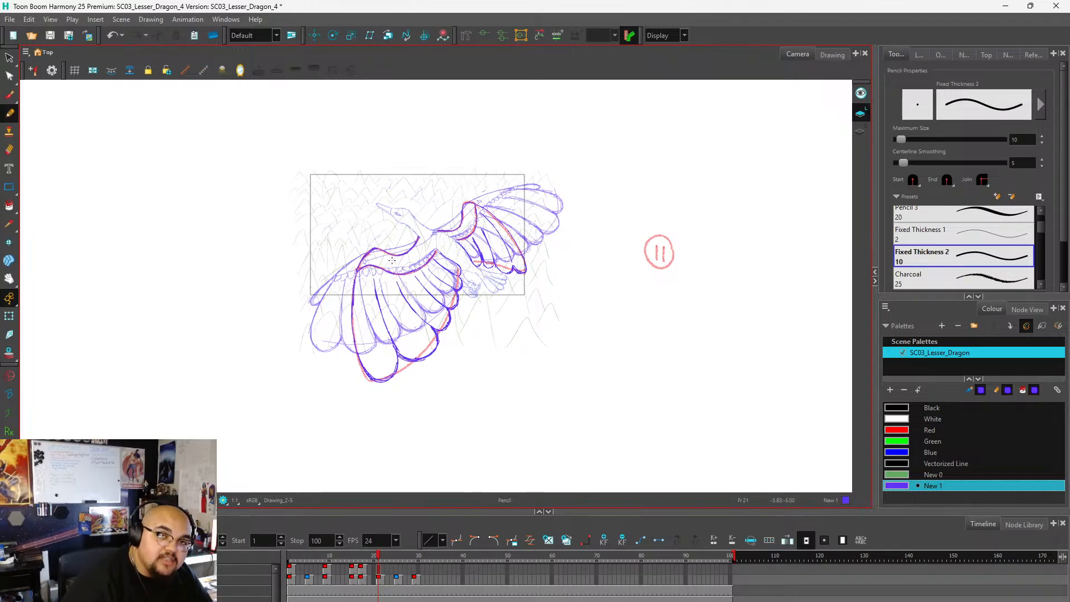
{"action": "scroll", "coordinate": [401, 274], "scroll_direction": "up", "scroll_amount": 6}
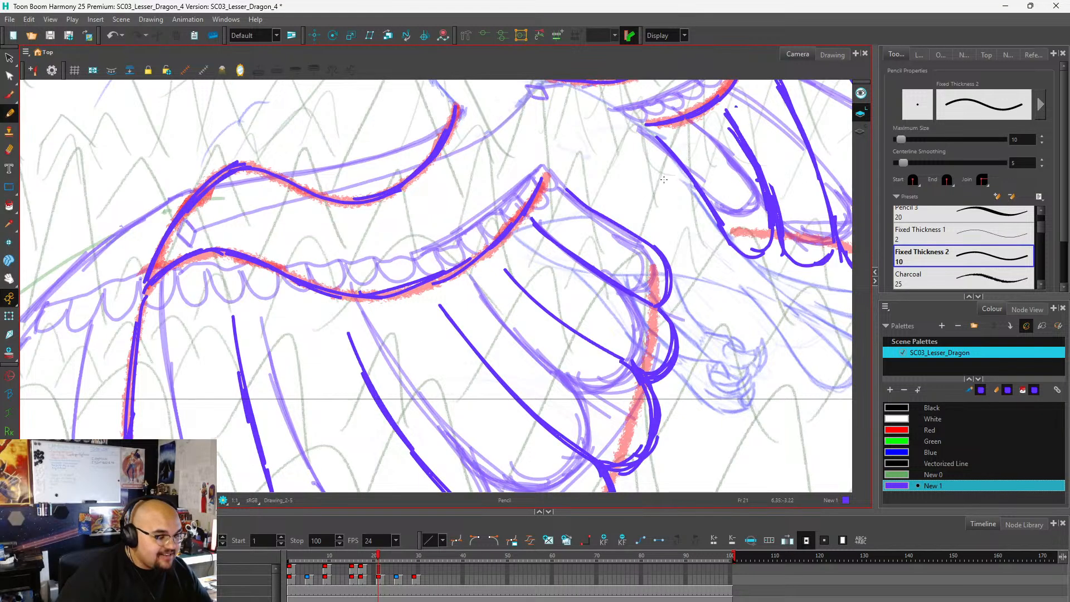
{"action": "scroll", "coordinate": [665, 181], "scroll_direction": "down", "scroll_amount": 2}
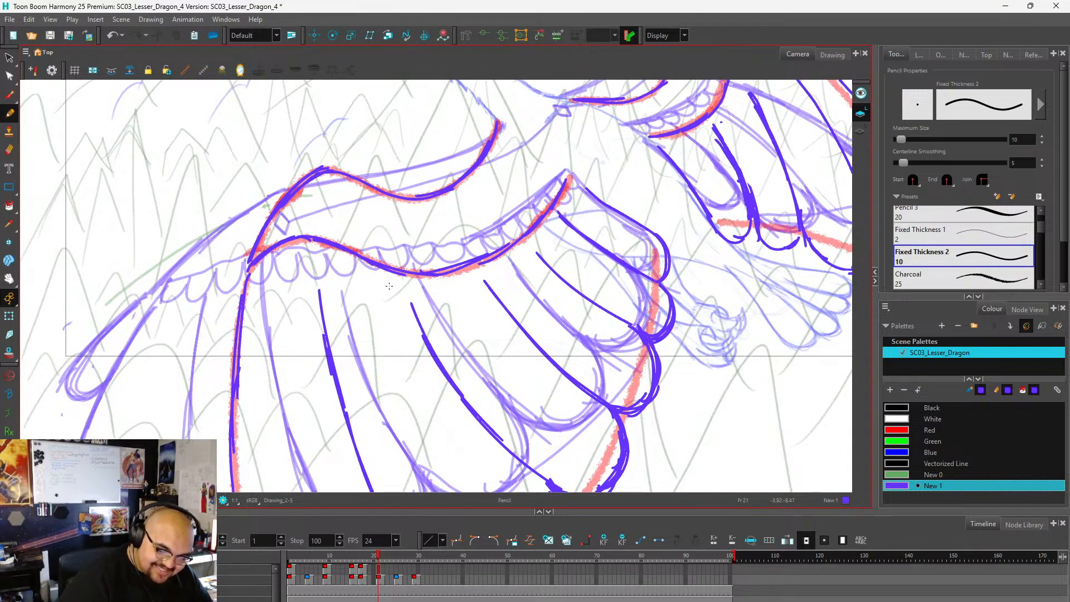
{"action": "mouse_move", "coordinate": [571, 179]}
{"action": "left_mouse_down"}
{"action": "mouse_move", "coordinate": [532, 246]}
{"action": "mouse_move", "coordinate": [471, 278]}
{"action": "mouse_move", "coordinate": [435, 276]}
{"action": "mouse_move", "coordinate": [425, 287]}
{"action": "mouse_move", "coordinate": [388, 270]}
{"action": "mouse_move", "coordinate": [378, 278]}
{"action": "mouse_move", "coordinate": [374, 266]}
{"action": "mouse_move", "coordinate": [360, 273]}
{"action": "mouse_move", "coordinate": [356, 260]}
{"action": "mouse_move", "coordinate": [340, 265]}
{"action": "mouse_move", "coordinate": [309, 244]}
{"action": "mouse_move", "coordinate": [277, 252]}
{"action": "mouse_move", "coordinate": [253, 269]}
{"action": "left_mouse_up"}
{"action": "scroll", "coordinate": [394, 319], "scroll_direction": "down", "scroll_amount": 5}
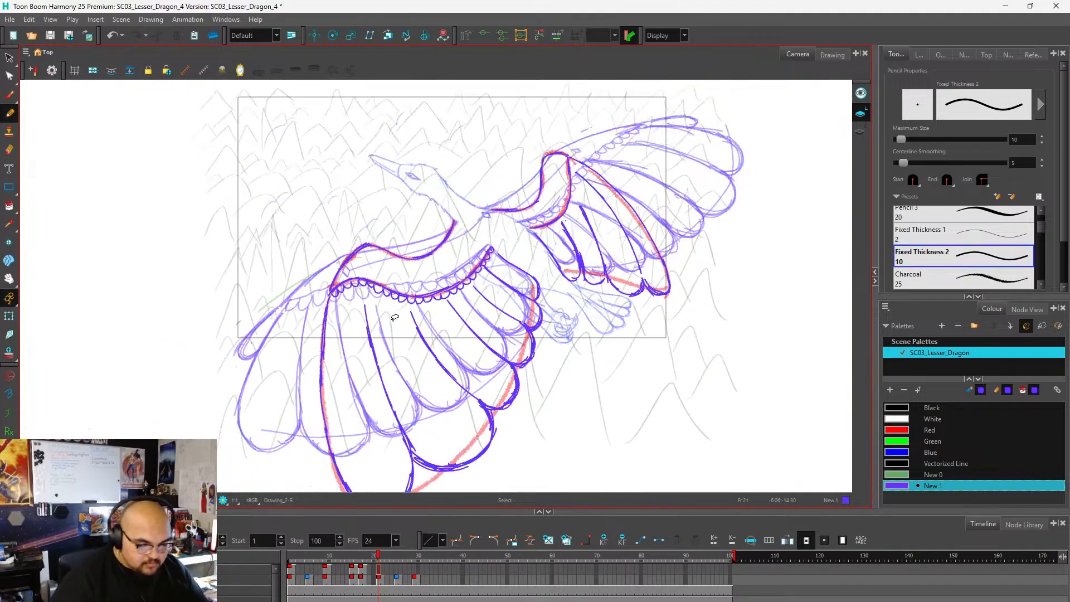
Draw a row of small scalloped feathers along the upper wing's inner contour from the wing bend to the root.
{"action": "scroll", "coordinate": [518, 248], "scroll_direction": "up", "scroll_amount": 4}
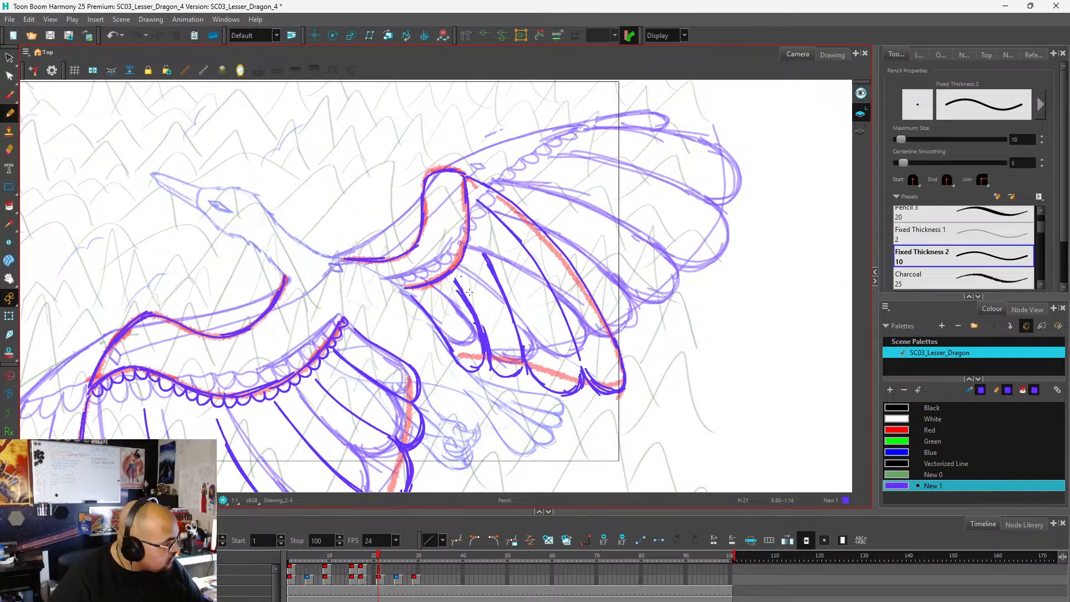
{"action": "scroll", "coordinate": [485, 257], "scroll_direction": "up", "scroll_amount": 1}
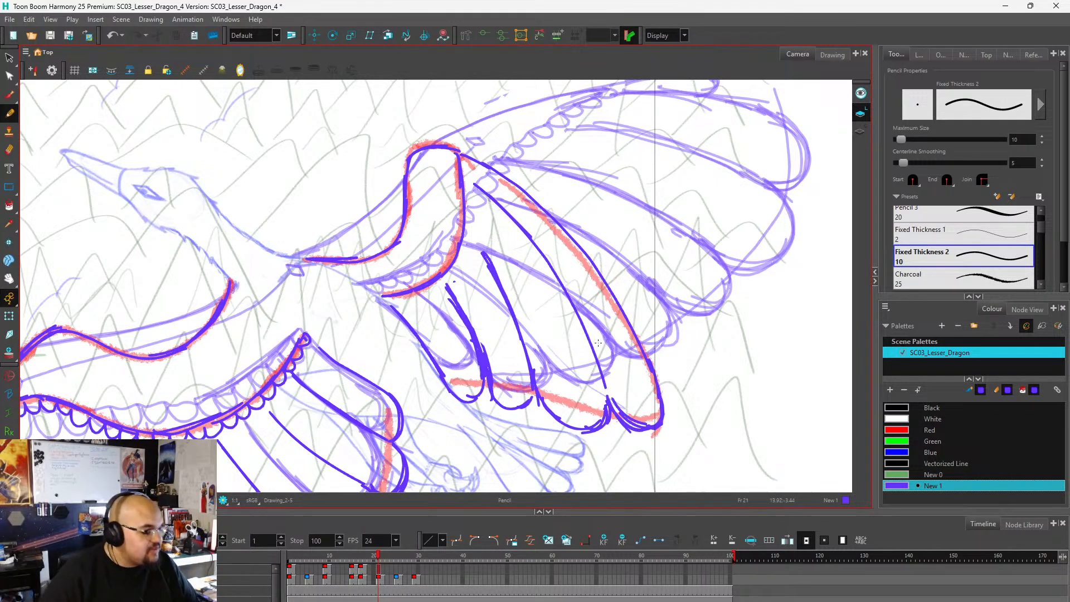
{"action": "scroll", "coordinate": [533, 187], "scroll_direction": "down", "scroll_amount": 3}
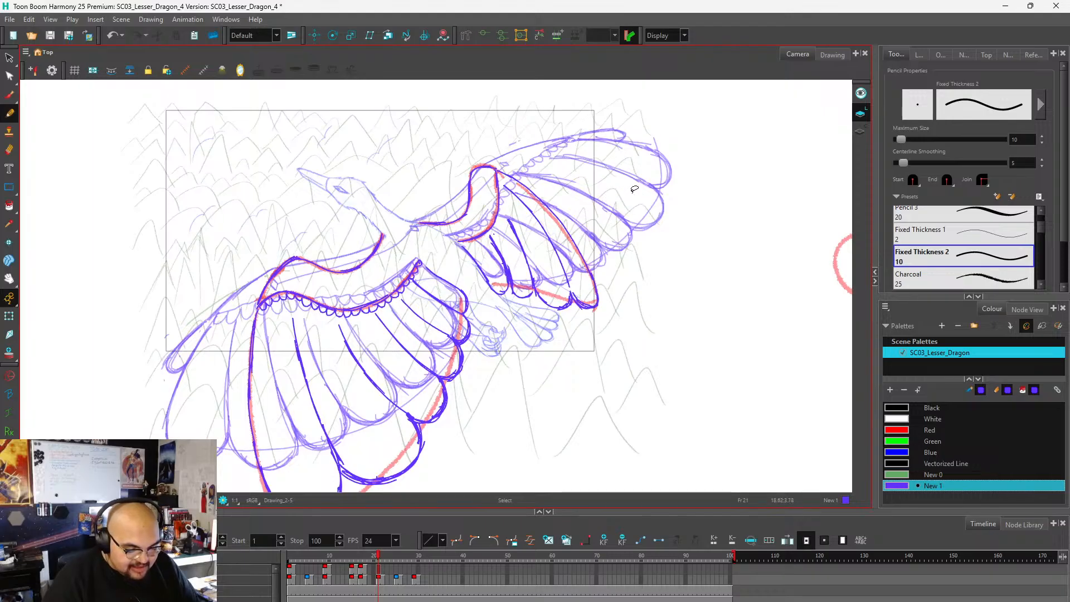
{"action": "scroll", "coordinate": [623, 207], "scroll_direction": "up", "scroll_amount": 2}
{"action": "scroll", "coordinate": [539, 330], "scroll_direction": "down", "scroll_amount": 1}
{"action": "scroll", "coordinate": [604, 288], "scroll_direction": "down", "scroll_amount": 2}
{"action": "scroll", "coordinate": [521, 251], "scroll_direction": "up", "scroll_amount": 5}
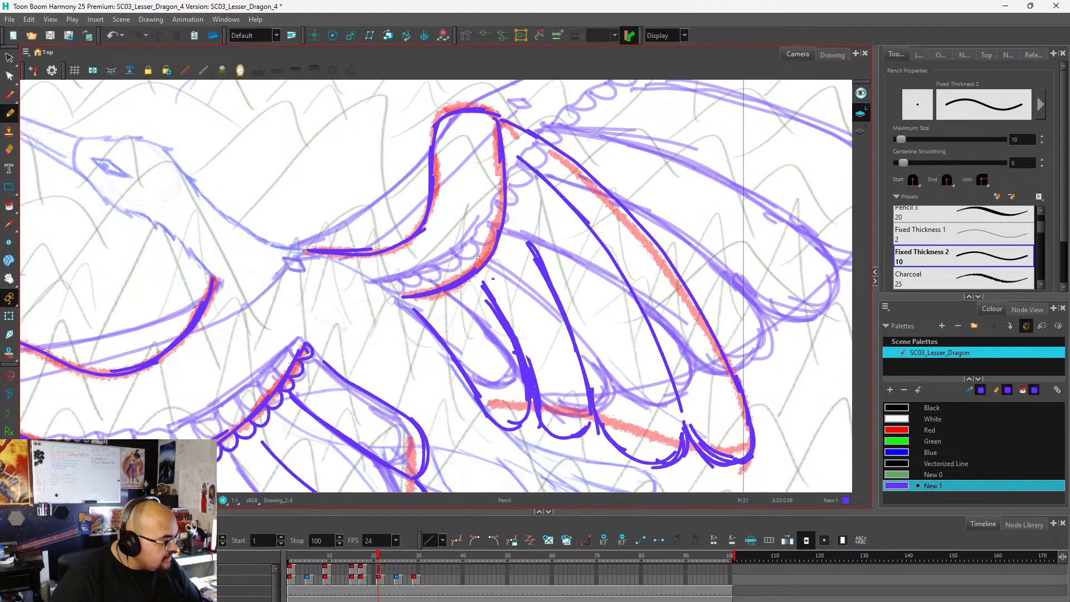
{"action": "mouse_move", "coordinate": [502, 120]}
{"action": "left_mouse_down"}
{"action": "mouse_move", "coordinate": [514, 150]}
{"action": "mouse_move", "coordinate": [510, 237]}
{"action": "mouse_move", "coordinate": [483, 285]}
{"action": "mouse_move", "coordinate": [474, 277]}
{"action": "mouse_move", "coordinate": [466, 293]}
{"action": "mouse_move", "coordinate": [406, 297]}
{"action": "left_mouse_up"}
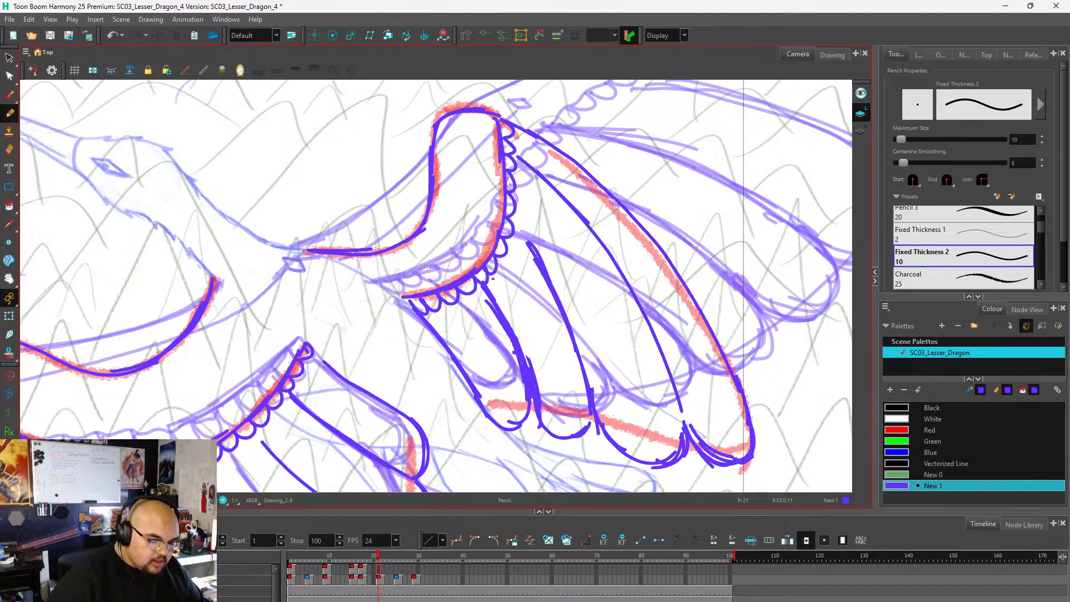
Compare the wing drawings on frames 21, 17, 15 and 9 with the whole bird in view.
{"action": "key", "text": "1"}
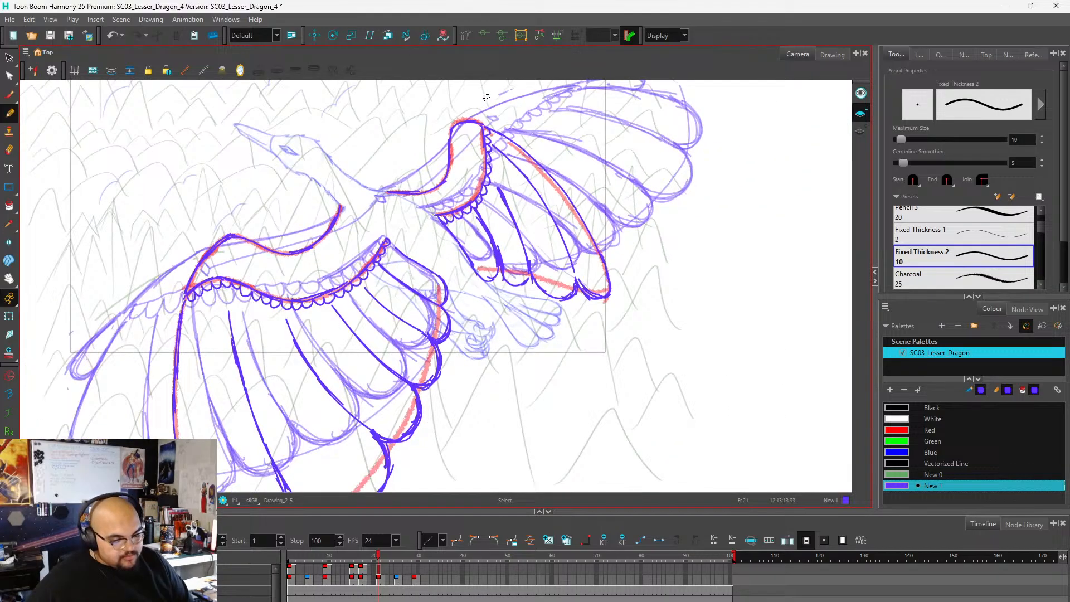
{"action": "key", "text": "1"}
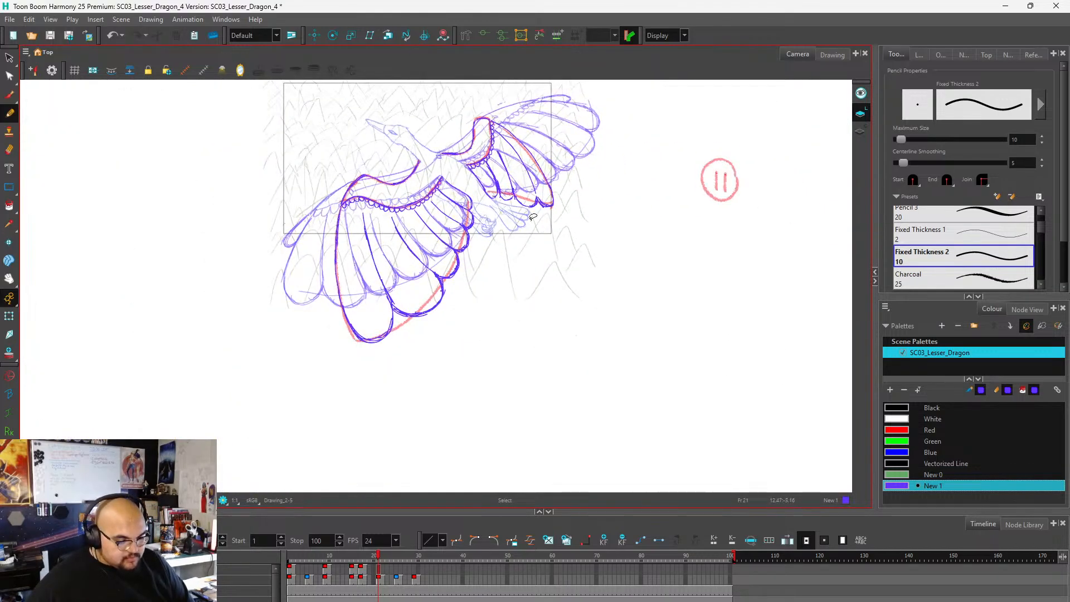
{"action": "left_click", "coordinate": [381, 575]}
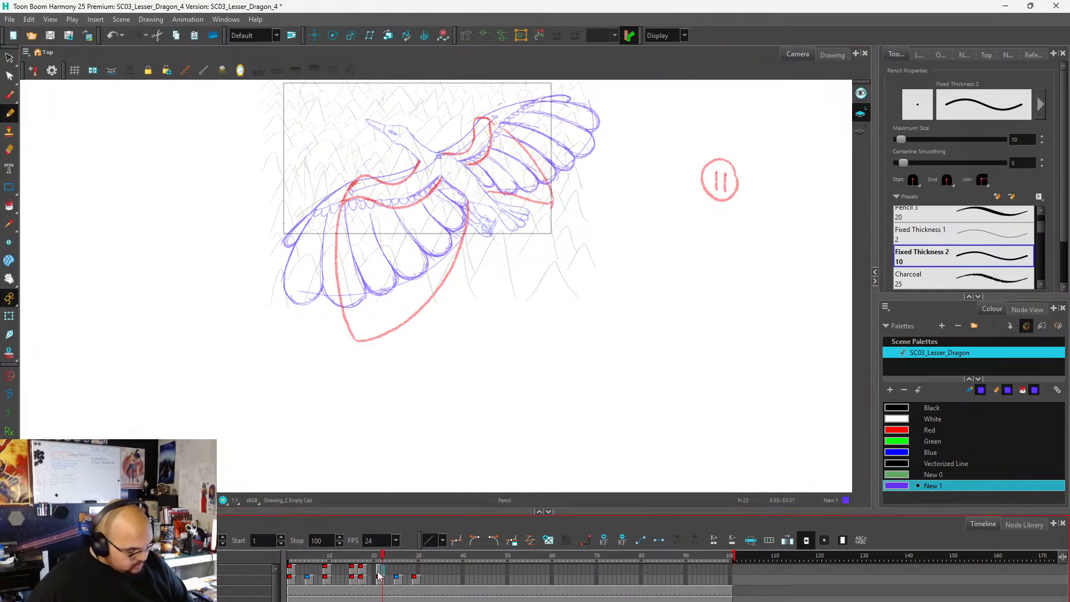
{"action": "left_click", "coordinate": [378, 574]}
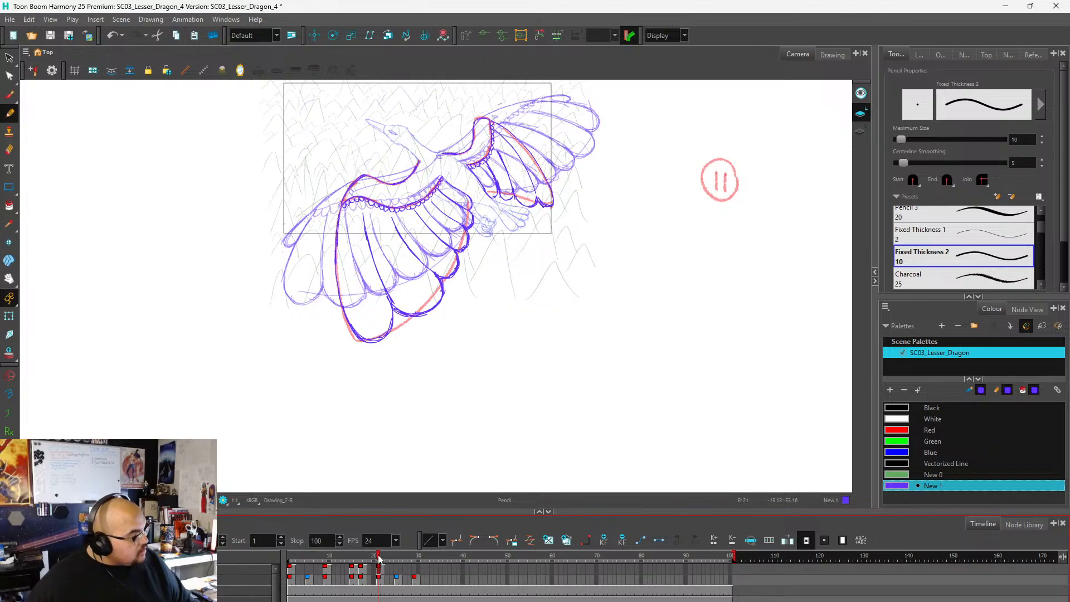
{"action": "mouse_move", "coordinate": [378, 556]}
{"action": "left_mouse_down"}
{"action": "mouse_move", "coordinate": [270, 553]}
{"action": "mouse_move", "coordinate": [378, 564]}
{"action": "mouse_move", "coordinate": [289, 574]}
{"action": "mouse_move", "coordinate": [354, 579]}
{"action": "left_mouse_up"}
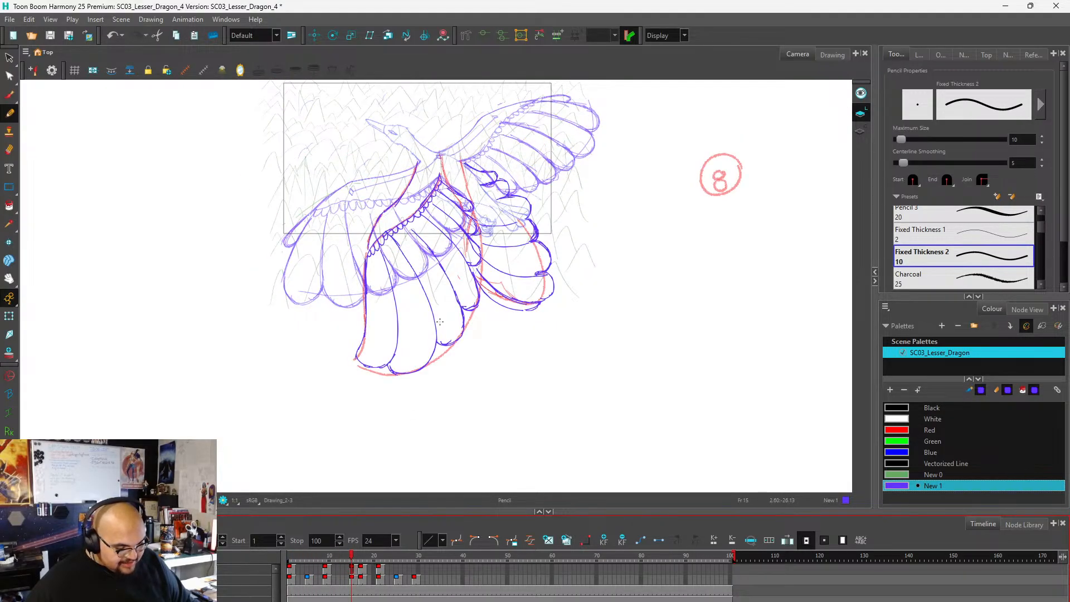
{"action": "scroll", "coordinate": [442, 323], "scroll_direction": "down", "scroll_amount": 1}
{"action": "scroll", "coordinate": [468, 263], "scroll_direction": "up", "scroll_amount": 1}
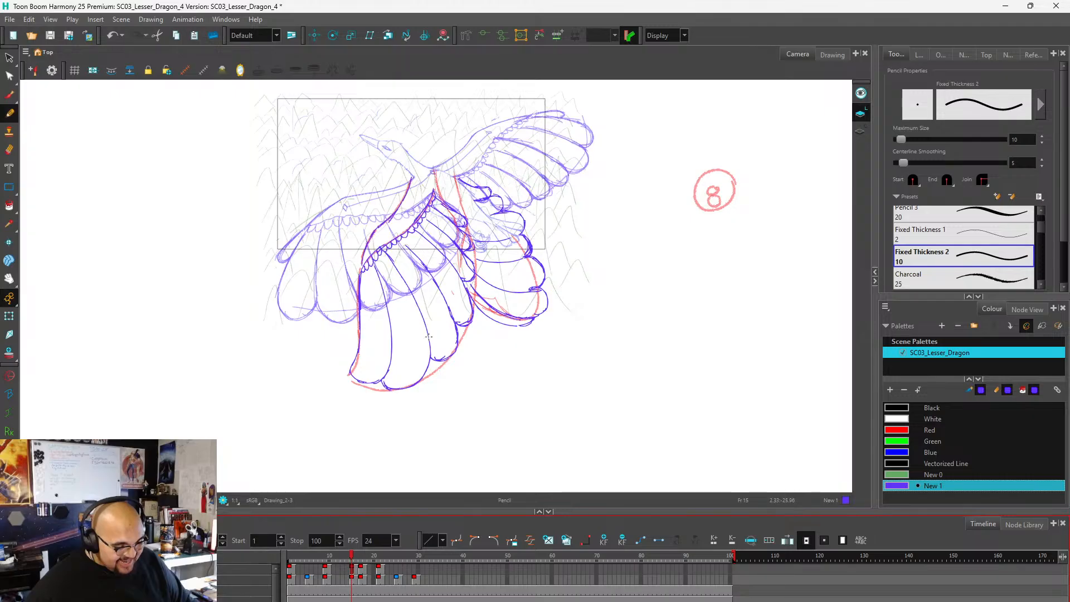
{"action": "left_click", "coordinate": [361, 560]}
{"action": "left_click", "coordinate": [353, 562]}
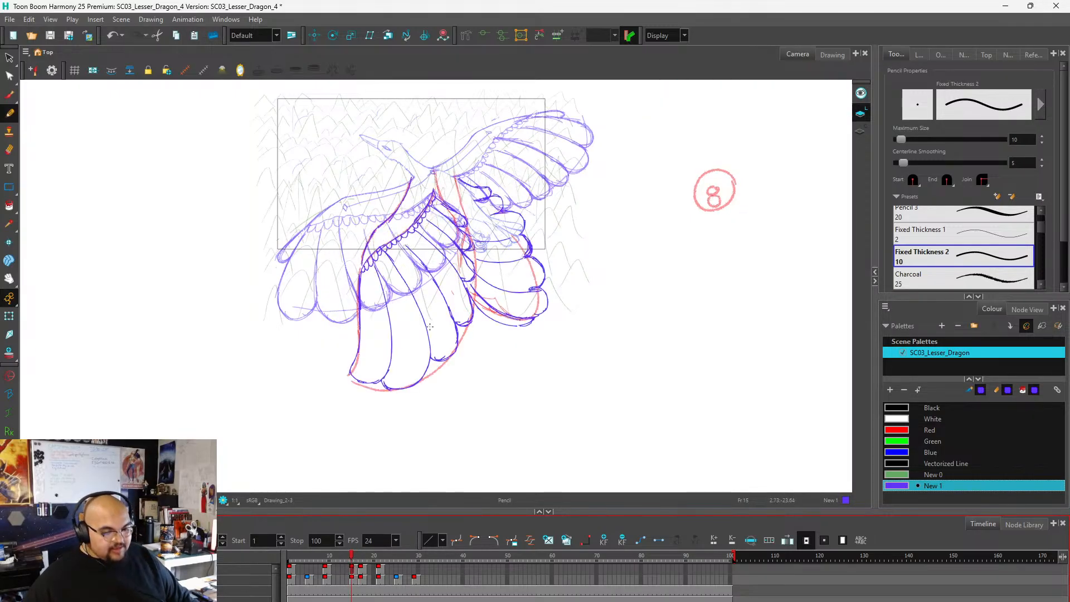
{"action": "left_click", "coordinate": [325, 568]}
{"action": "left_click", "coordinate": [352, 568]}
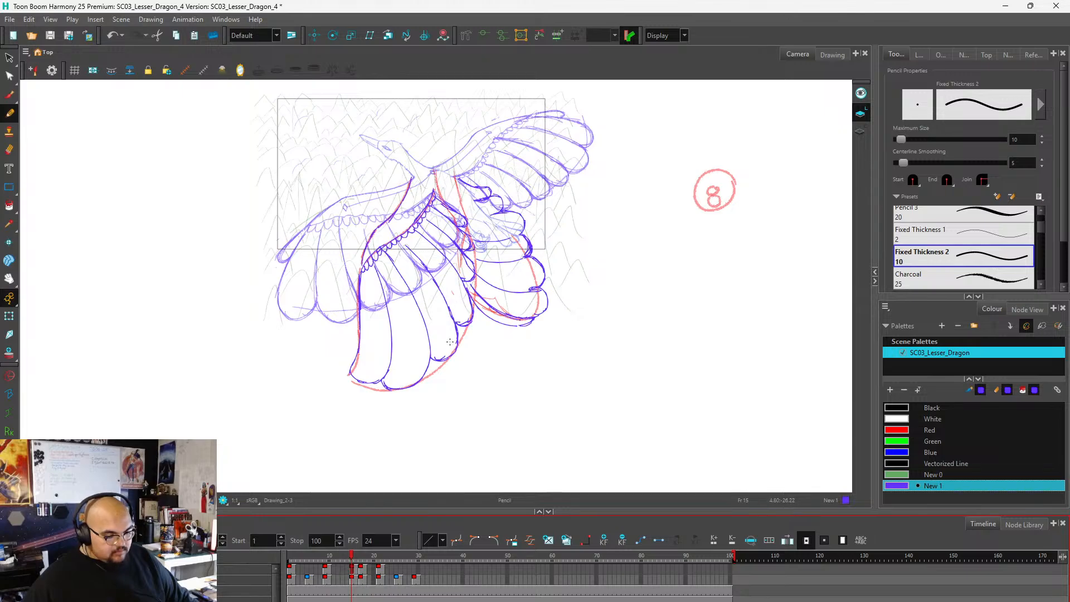
On frame 15, select the lower wing's long feathers, shorten them vertically and narrow them slightly.
{"action": "scroll", "coordinate": [450, 342], "scroll_direction": "up", "scroll_amount": 1}
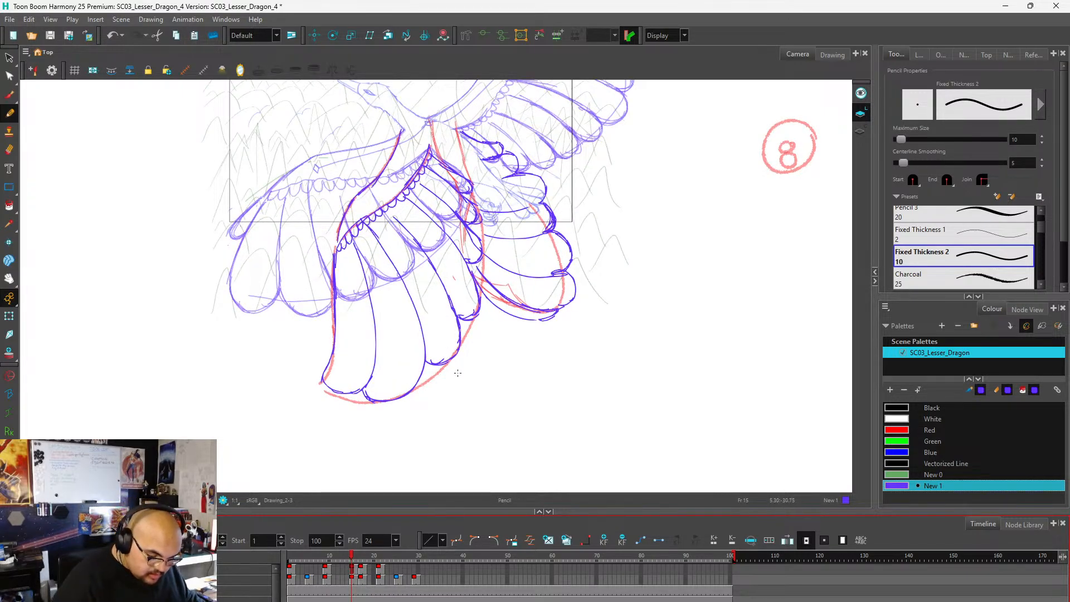
{"action": "key", "text": "alt+s"}
{"action": "mouse_move", "coordinate": [307, 363]}
{"action": "left_mouse_down"}
{"action": "mouse_move", "coordinate": [333, 426]}
{"action": "mouse_move", "coordinate": [438, 414]}
{"action": "mouse_move", "coordinate": [482, 369]}
{"action": "mouse_move", "coordinate": [484, 310]}
{"action": "mouse_move", "coordinate": [457, 264]}
{"action": "mouse_move", "coordinate": [482, 260]}
{"action": "mouse_move", "coordinate": [462, 246]}
{"action": "mouse_move", "coordinate": [306, 372]}
{"action": "left_mouse_up"}
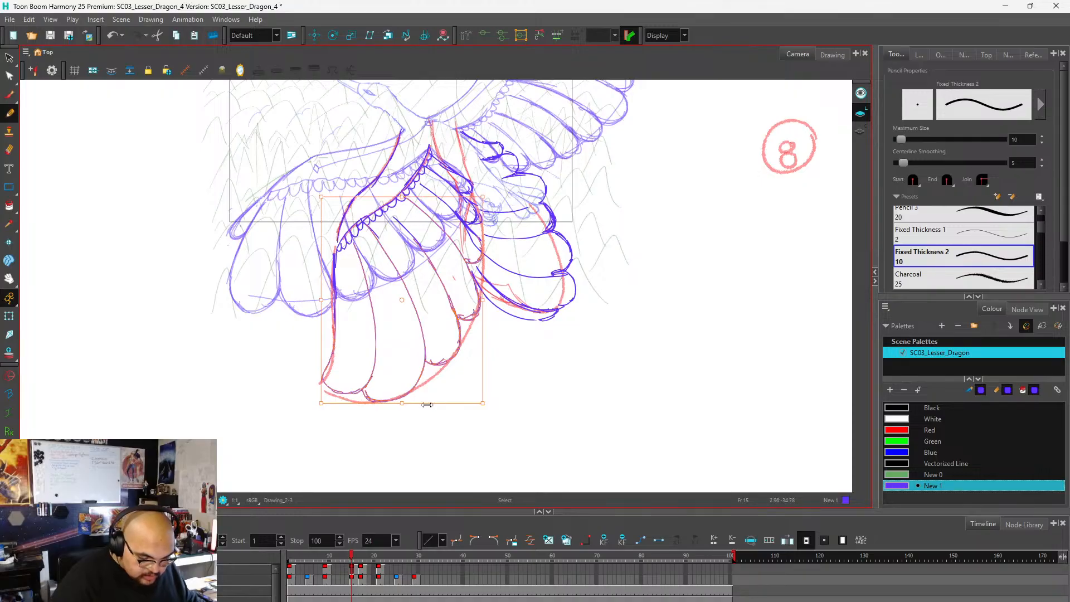
{"action": "left_click_drag", "start_coordinate": [427, 405], "coordinate": [406, 374]}
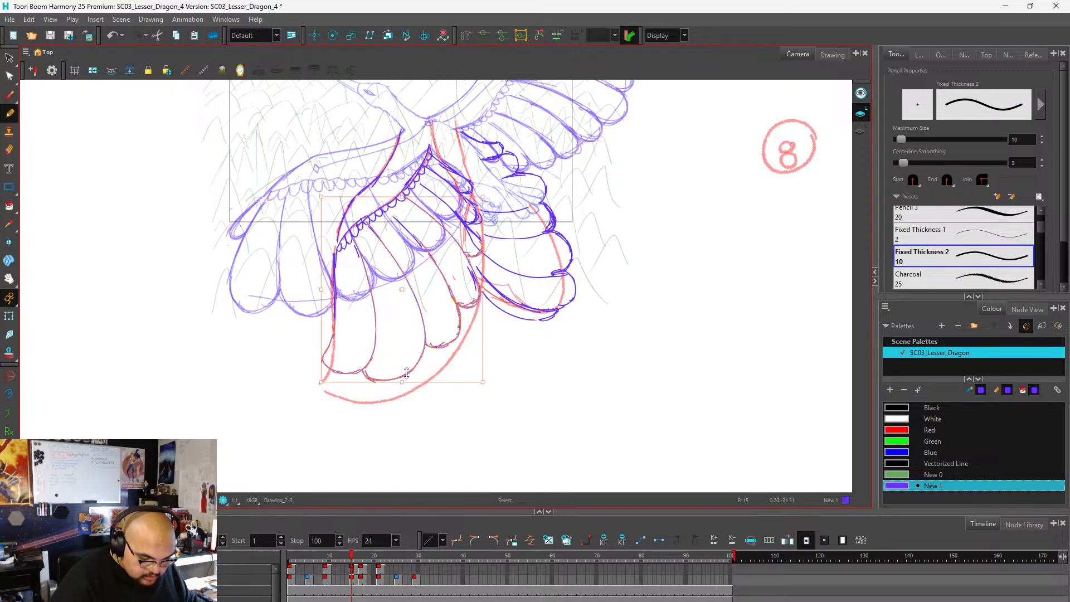
{"action": "left_click_drag", "start_coordinate": [484, 278], "coordinate": [480, 277]}
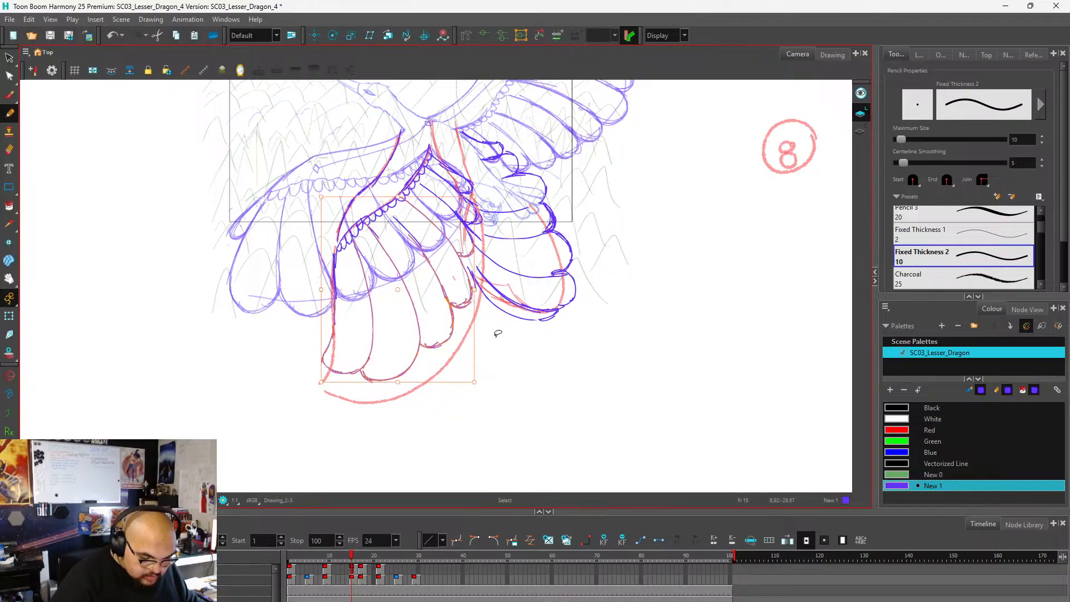
Select the upper wing's feathers on frame 15 and scale them down slightly in width and height.
{"action": "mouse_move", "coordinate": [628, 229]}
{"action": "left_mouse_down"}
{"action": "mouse_move", "coordinate": [575, 191]}
{"action": "mouse_move", "coordinate": [527, 201]}
{"action": "mouse_move", "coordinate": [512, 250]}
{"action": "mouse_move", "coordinate": [512, 312]}
{"action": "mouse_move", "coordinate": [546, 334]}
{"action": "mouse_move", "coordinate": [605, 226]}
{"action": "left_mouse_up"}
{"action": "left_click_drag", "start_coordinate": [521, 322], "coordinate": [525, 305]}
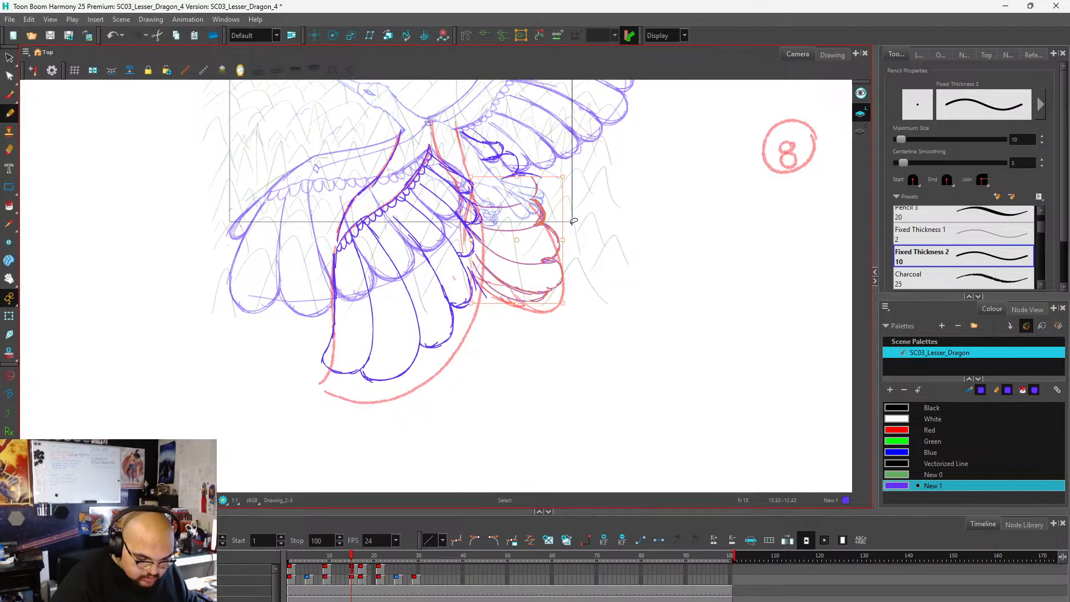
{"action": "key", "text": "alt+x"}
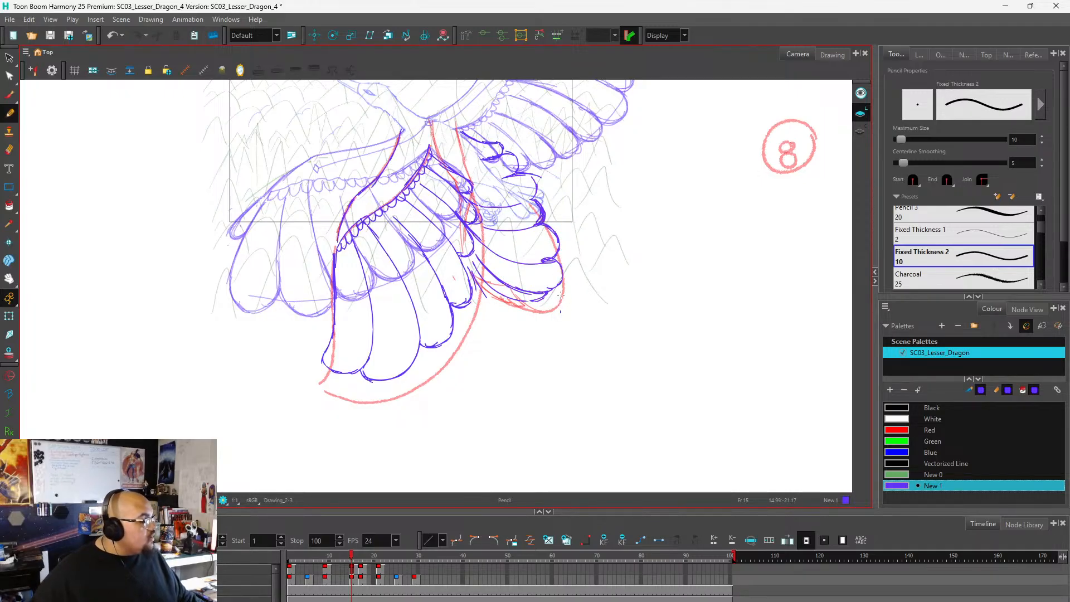
Compare the wing poses on frames 15, 17 and 21, and go to the red guides on frame 29.
{"action": "scroll", "coordinate": [501, 346], "scroll_direction": "down", "scroll_amount": 1}
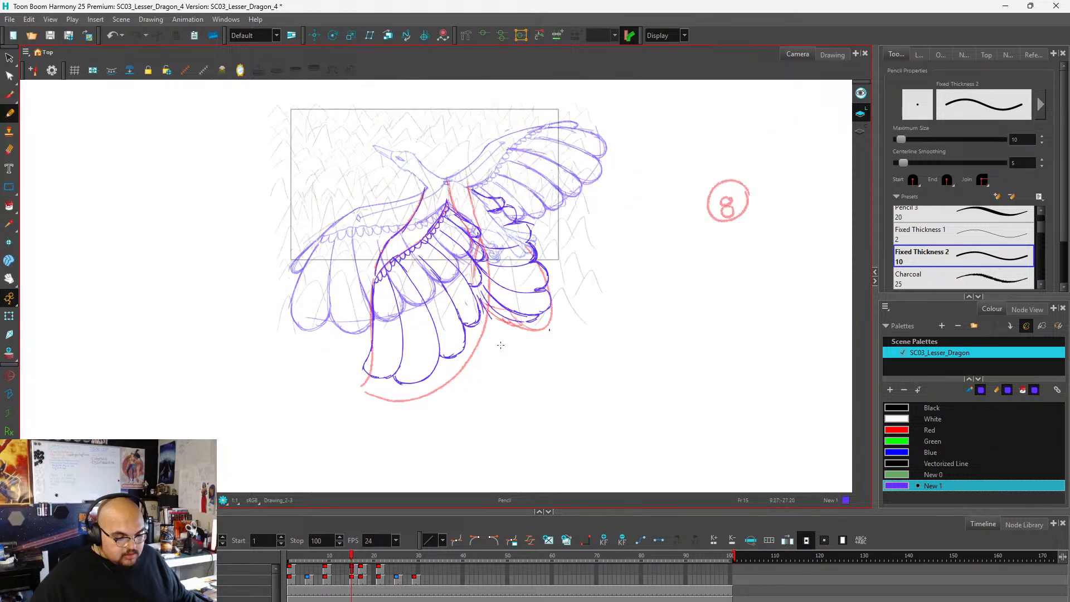
{"action": "scroll", "coordinate": [480, 243], "scroll_direction": "up", "scroll_amount": 1}
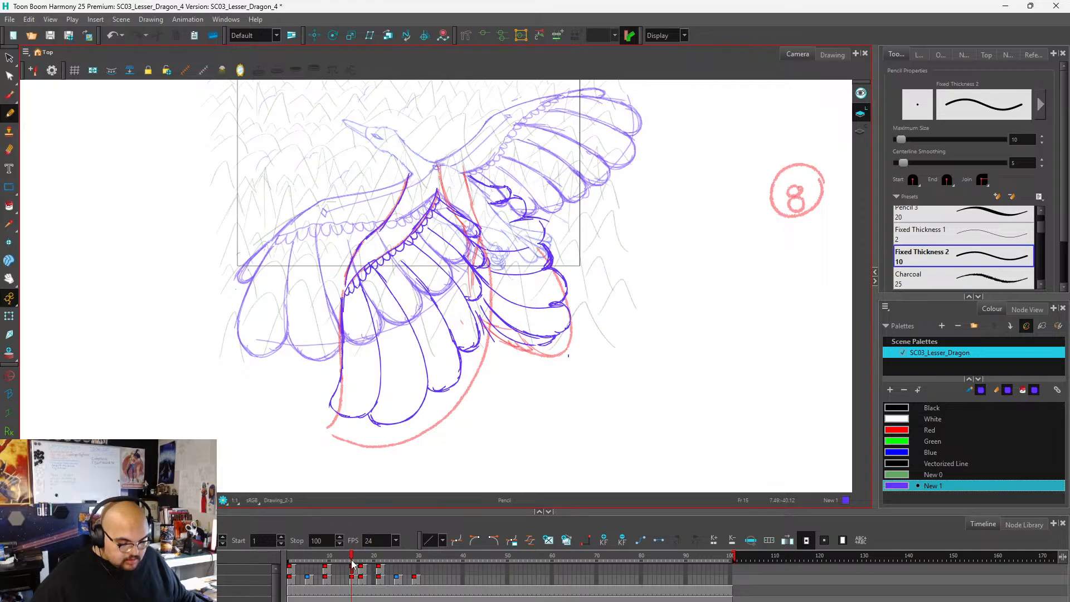
{"action": "mouse_move", "coordinate": [352, 557]}
{"action": "left_mouse_down"}
{"action": "mouse_move", "coordinate": [369, 557]}
{"action": "mouse_move", "coordinate": [337, 562]}
{"action": "mouse_move", "coordinate": [329, 567]}
{"action": "mouse_move", "coordinate": [363, 569]}
{"action": "mouse_move", "coordinate": [331, 574]}
{"action": "mouse_move", "coordinate": [361, 573]}
{"action": "left_mouse_up"}
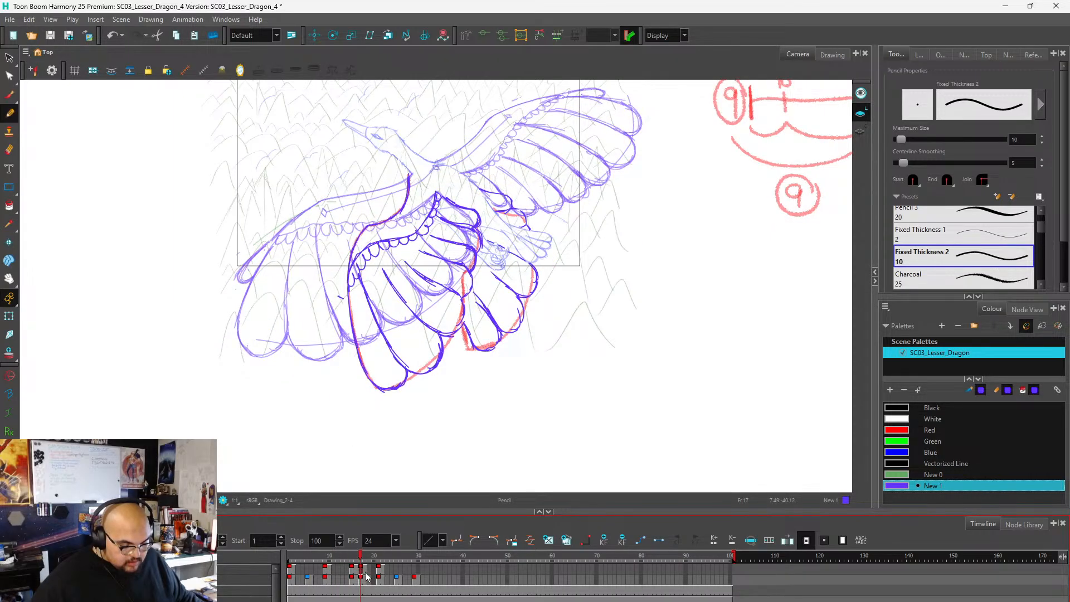
{"action": "left_click", "coordinate": [352, 572]}
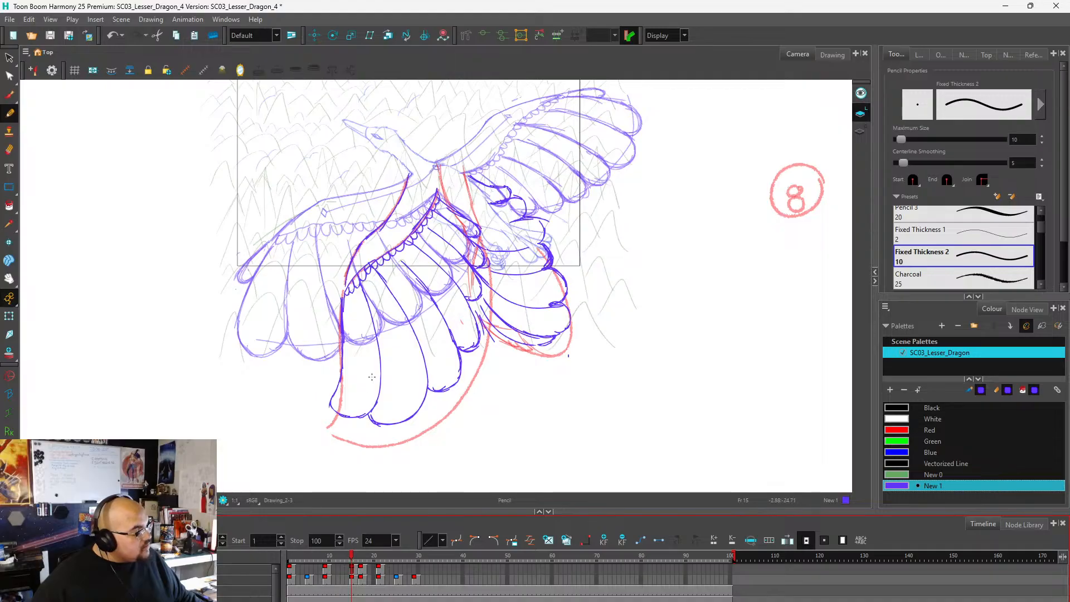
{"action": "left_click", "coordinate": [361, 572]}
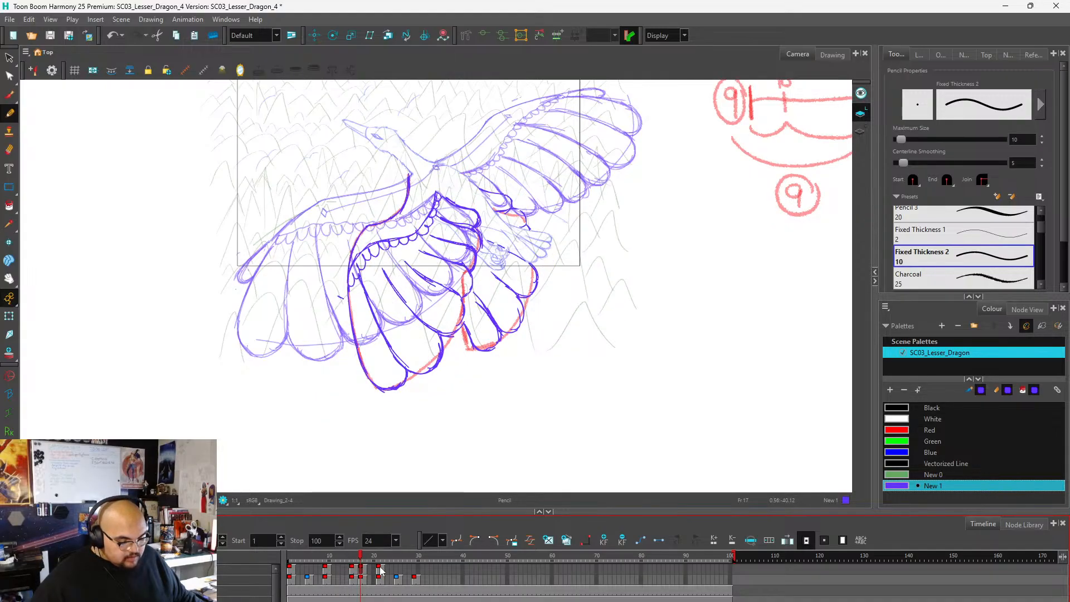
{"action": "left_click", "coordinate": [380, 571]}
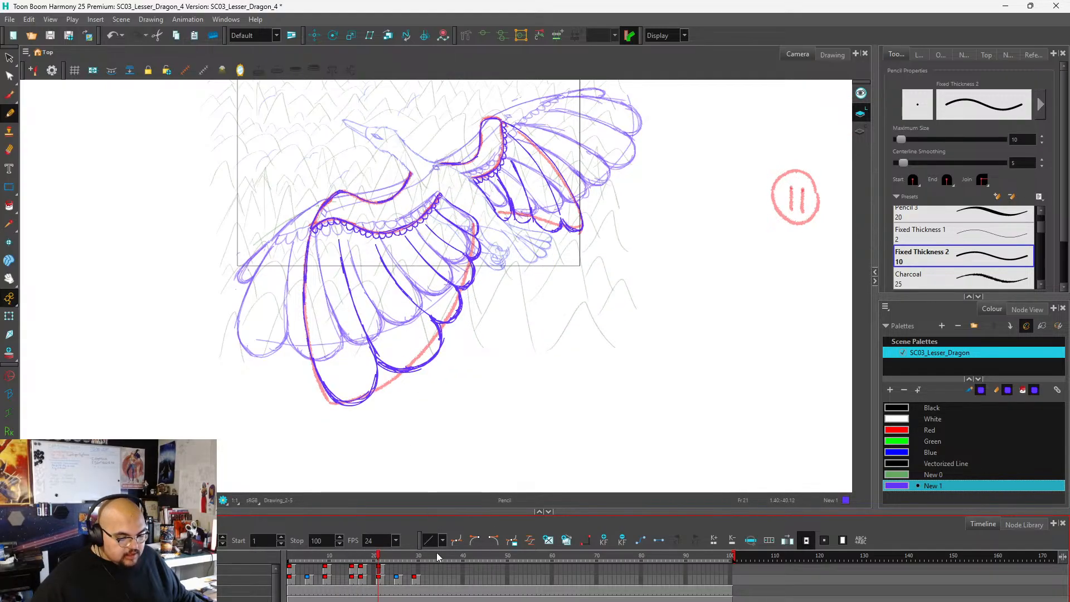
{"action": "left_click", "coordinate": [415, 574]}
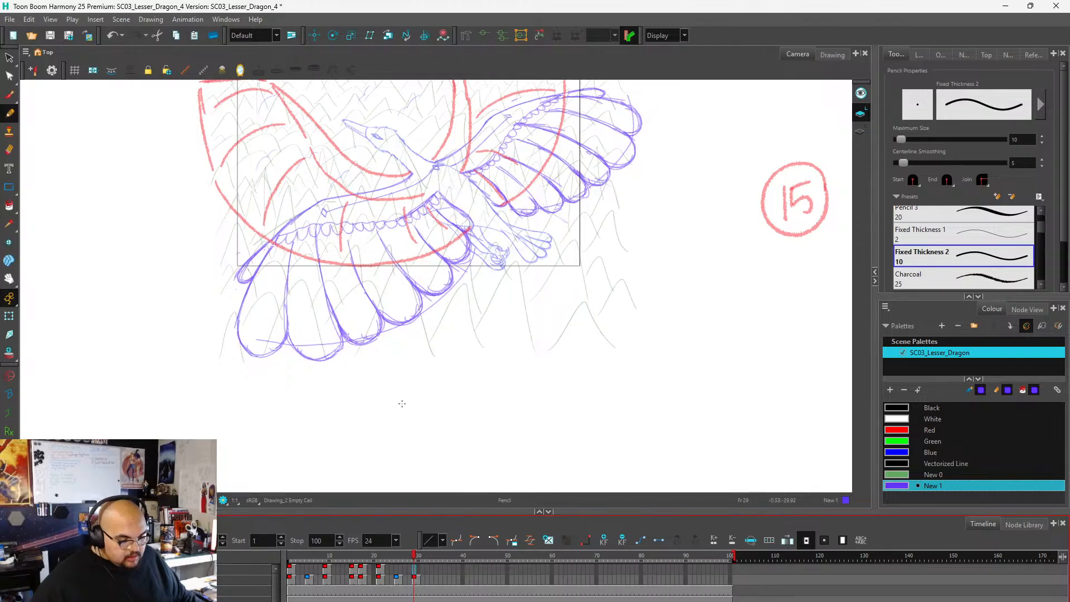
{"action": "scroll", "coordinate": [437, 420], "scroll_direction": "down", "scroll_amount": 3}
{"action": "scroll", "coordinate": [398, 242], "scroll_direction": "up", "scroll_amount": 3}
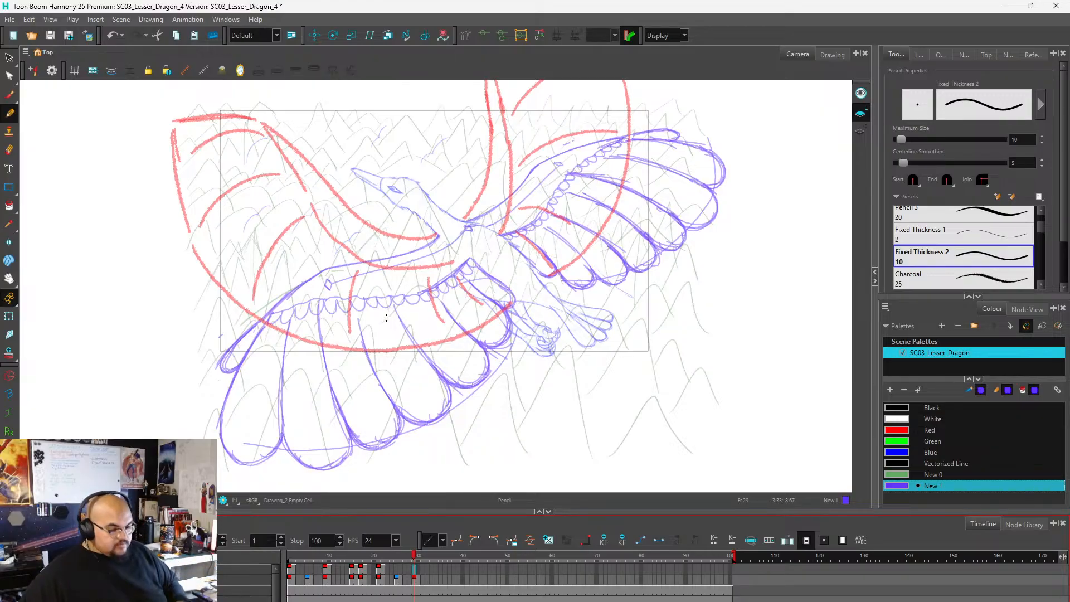
On frame 29, trace the lower wing's leading edge in purple along the red guide from the root toward the bend.
{"action": "key", "text": "1"}
{"action": "key", "text": "2"}
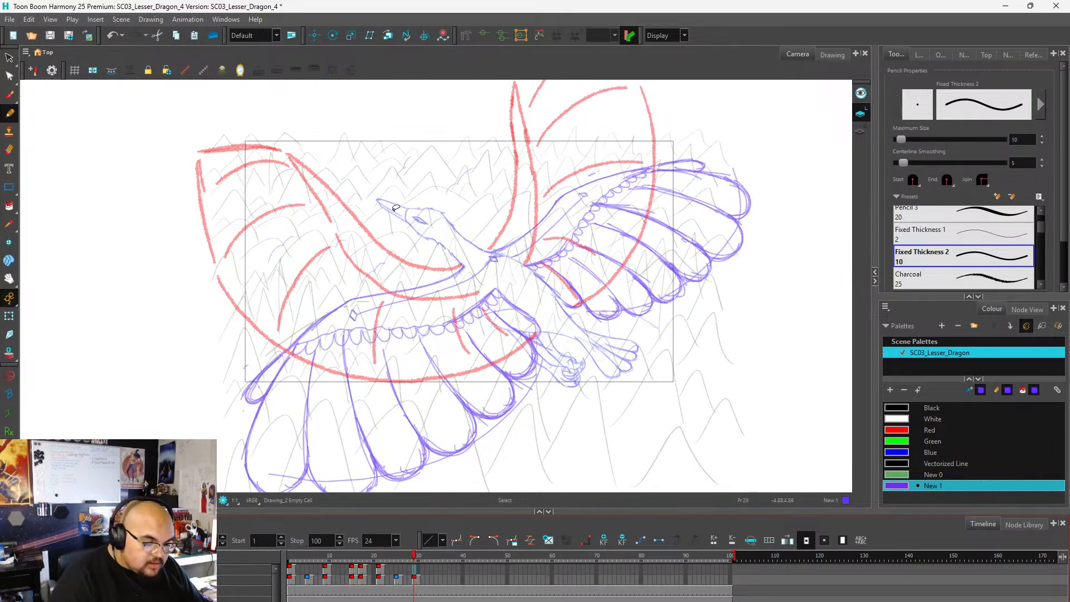
{"action": "key", "text": "2"}
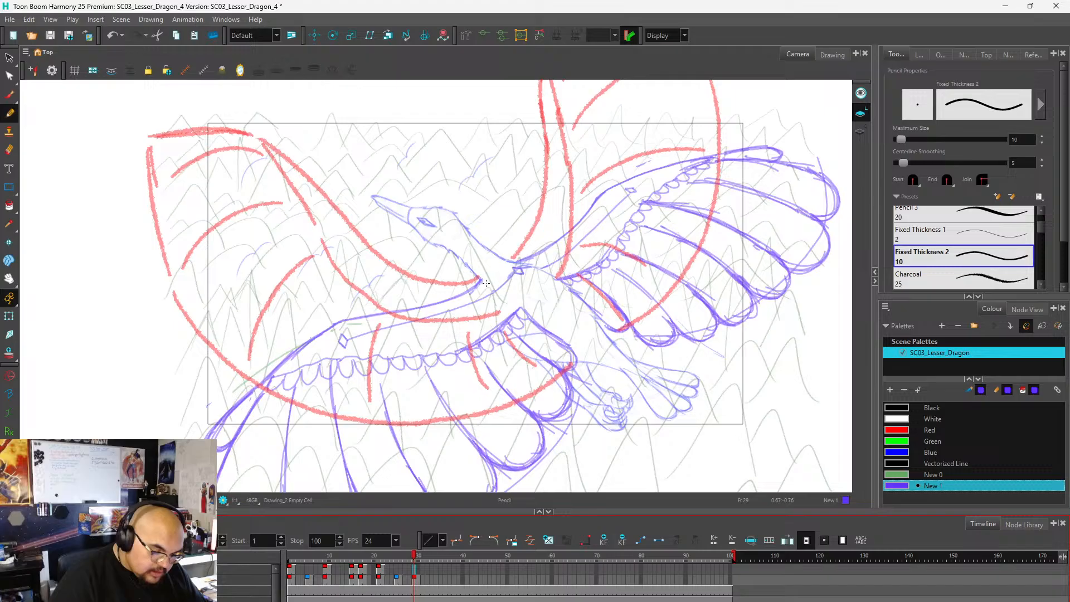
{"action": "mouse_move", "coordinate": [480, 277]}
{"action": "left_mouse_down"}
{"action": "mouse_move", "coordinate": [434, 283]}
{"action": "mouse_move", "coordinate": [403, 273]}
{"action": "left_mouse_up"}
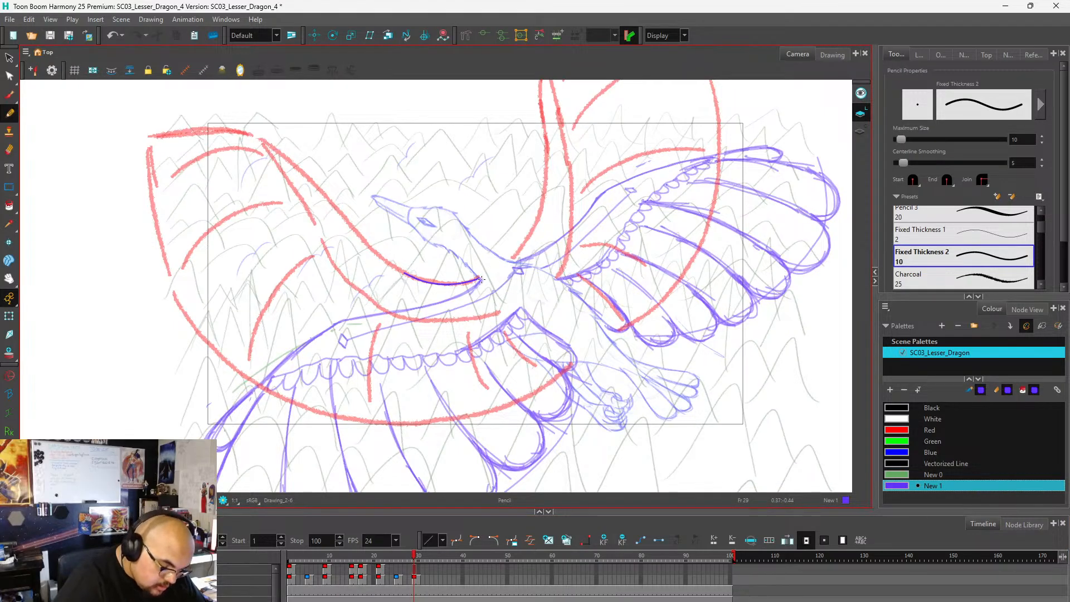
{"action": "left_click_drag", "start_coordinate": [481, 279], "coordinate": [428, 280]}
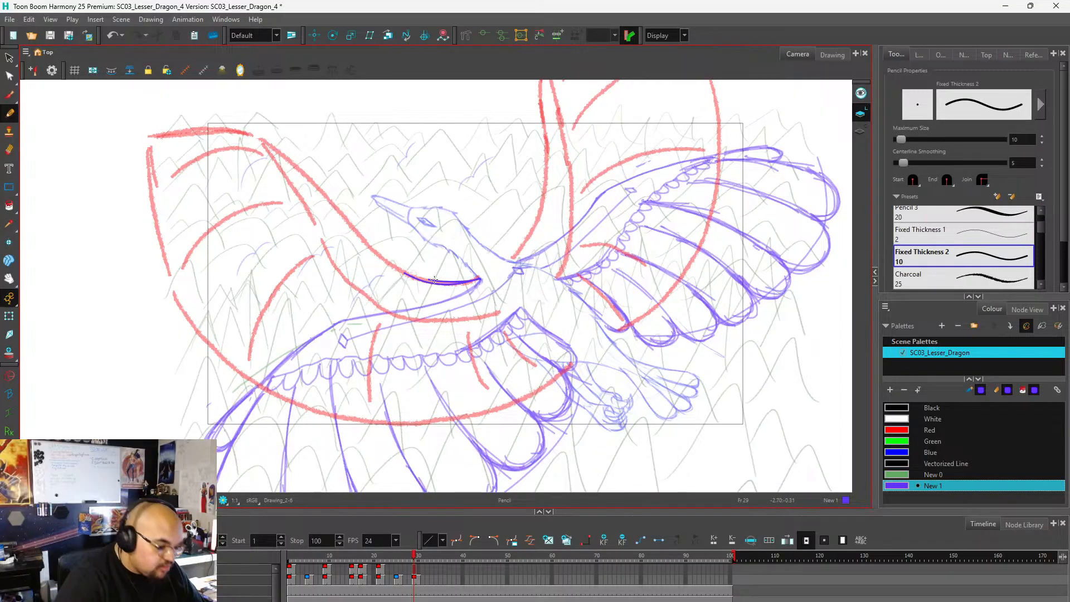
{"action": "mouse_move", "coordinate": [451, 284]}
{"action": "left_mouse_down"}
{"action": "mouse_move", "coordinate": [371, 243]}
{"action": "mouse_move", "coordinate": [407, 274]}
{"action": "mouse_move", "coordinate": [358, 233]}
{"action": "mouse_move", "coordinate": [388, 265]}
{"action": "mouse_move", "coordinate": [296, 170]}
{"action": "left_mouse_up"}
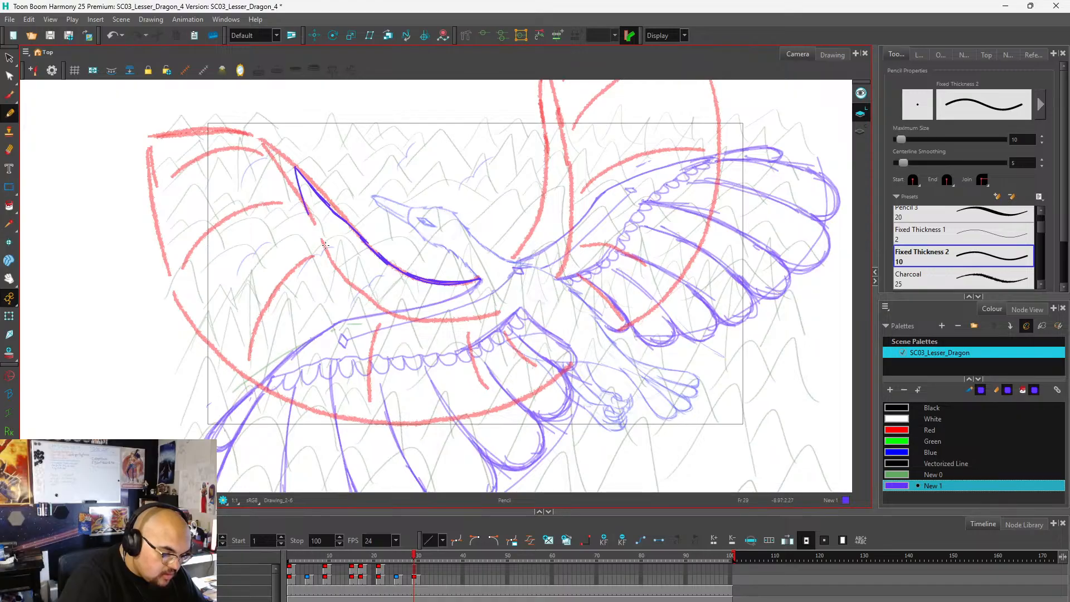
Undo the strokes near the lower wing's bend, redraw that edge and trace the inner contour from the bend to the root.
{"action": "key", "text": "ctrl+z"}
{"action": "key", "text": "ctrl+z"}
{"action": "key", "text": "ctrl+z"}
{"action": "key", "text": "ctrl+z"}
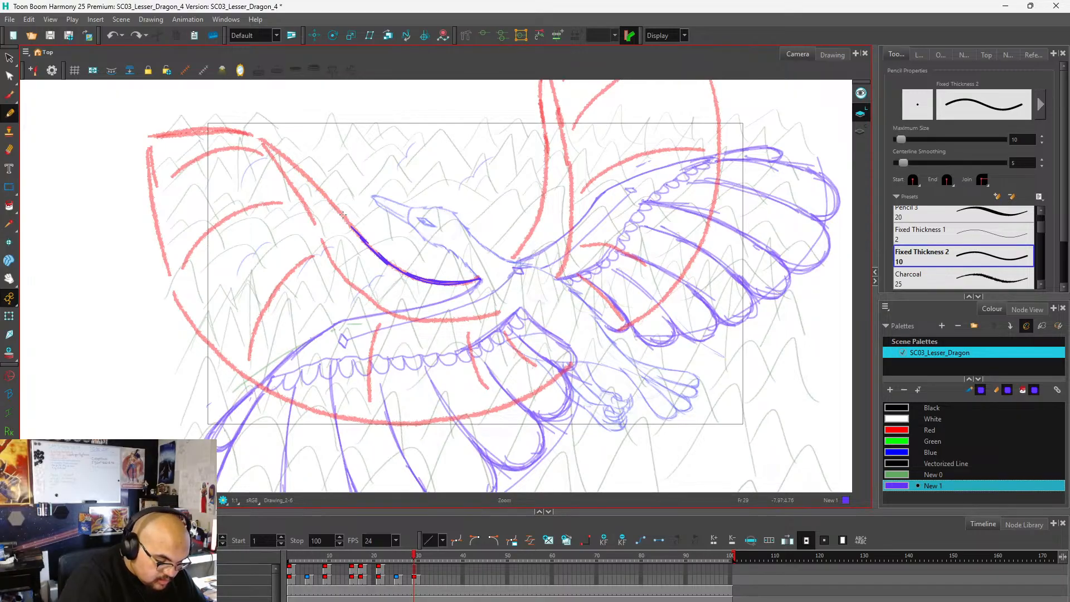
{"action": "mouse_move", "coordinate": [358, 232]}
{"action": "left_mouse_down"}
{"action": "mouse_move", "coordinate": [287, 160]}
{"action": "mouse_move", "coordinate": [358, 281]}
{"action": "mouse_move", "coordinate": [415, 317]}
{"action": "mouse_move", "coordinate": [496, 310]}
{"action": "mouse_move", "coordinate": [437, 320]}
{"action": "mouse_move", "coordinate": [388, 310]}
{"action": "mouse_move", "coordinate": [357, 282]}
{"action": "left_mouse_up"}
{"action": "key", "text": "ctrl+z"}
{"action": "scroll", "coordinate": [322, 359], "scroll_direction": "down", "scroll_amount": 2}
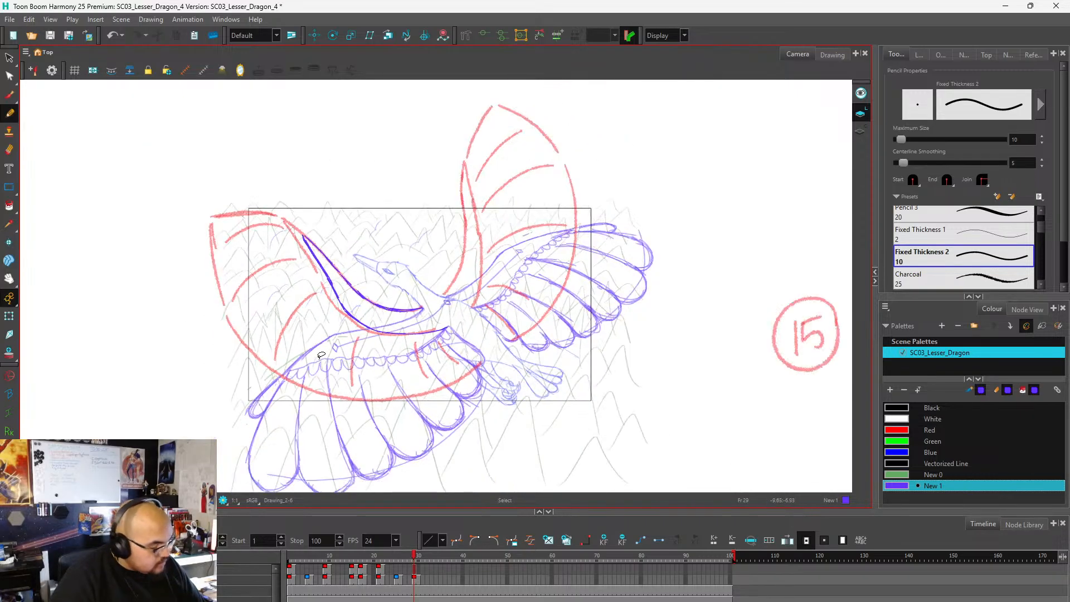
Trace the upper wing's narrow arm on frame 29, up its leading edge and back down the inner contour to the root.
{"action": "scroll", "coordinate": [476, 229], "scroll_direction": "up", "scroll_amount": 1}
{"action": "mouse_move", "coordinate": [436, 311]}
{"action": "left_mouse_down"}
{"action": "mouse_move", "coordinate": [457, 277]}
{"action": "mouse_move", "coordinate": [459, 151]}
{"action": "left_mouse_up"}
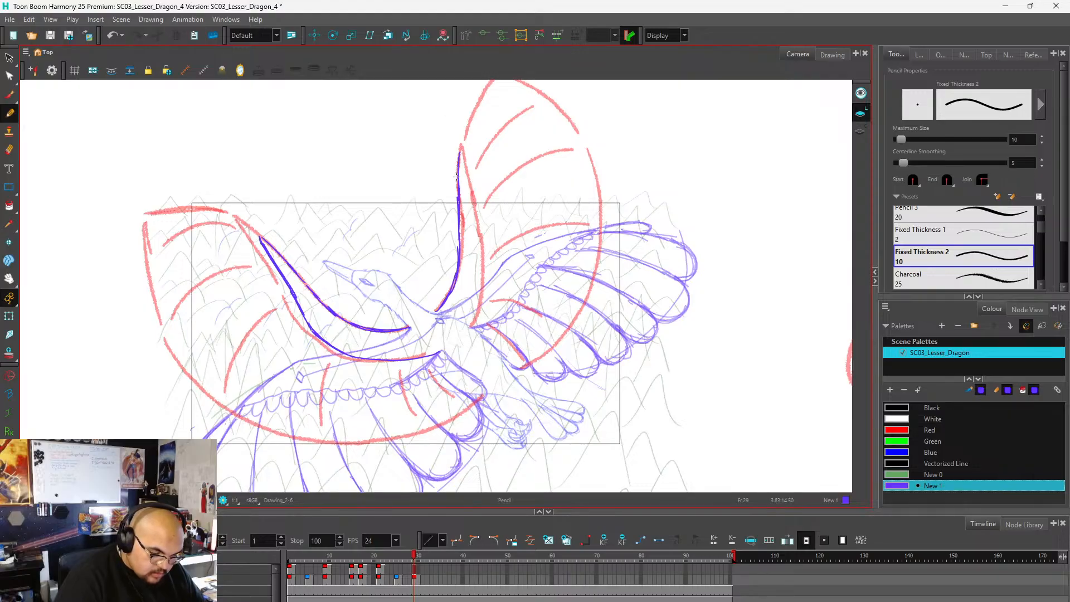
{"action": "key", "text": "ctrl+z"}
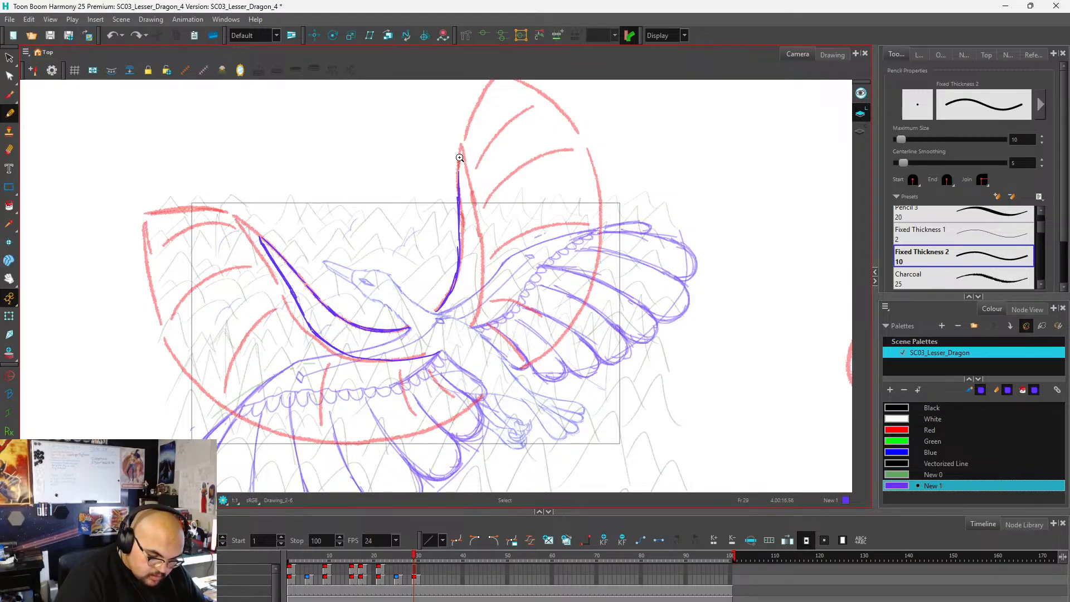
{"action": "left_click_drag", "start_coordinate": [460, 172], "coordinate": [471, 230]}
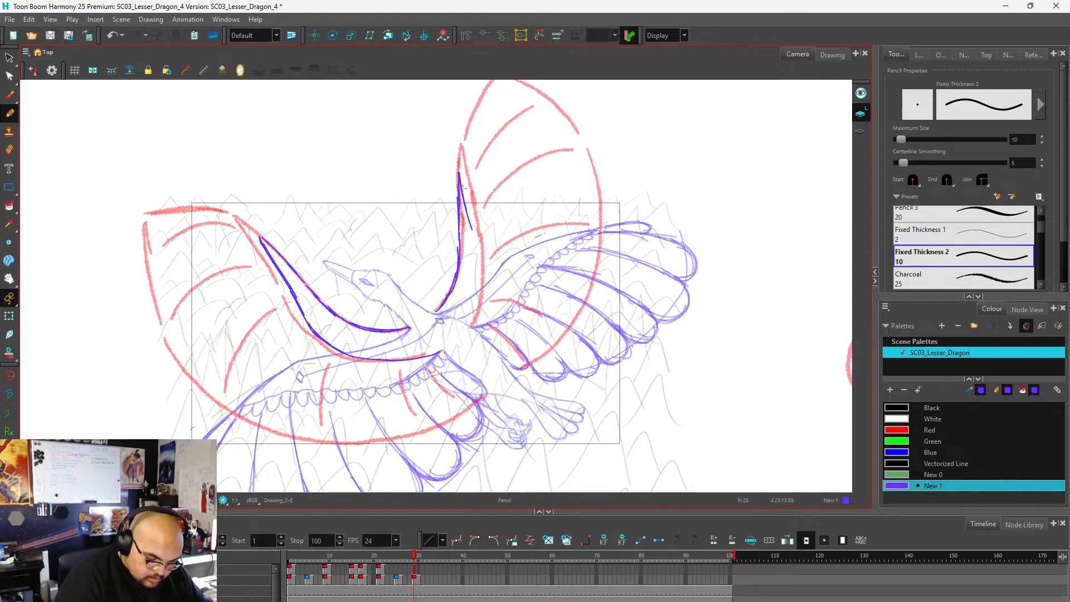
{"action": "key", "text": "ctrl+z"}
{"action": "key", "text": "ctrl+z"}
{"action": "mouse_move", "coordinate": [459, 171]}
{"action": "left_mouse_down"}
{"action": "mouse_move", "coordinate": [480, 261]}
{"action": "mouse_move", "coordinate": [469, 220]}
{"action": "mouse_move", "coordinate": [481, 295]}
{"action": "mouse_move", "coordinate": [478, 271]}
{"action": "mouse_move", "coordinate": [472, 325]}
{"action": "left_mouse_up"}
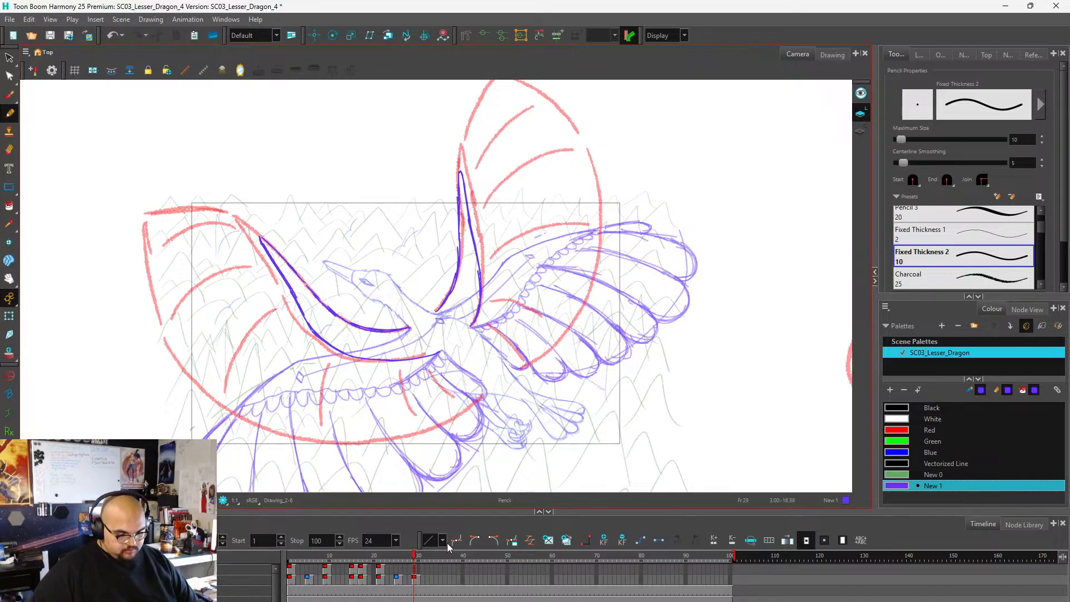
Trace the lower wing's outer edge from the bend to the tip and draw a curved feather line from the inner contour outward.
{"action": "scroll", "coordinate": [608, 247], "scroll_direction": "down", "scroll_amount": 3}
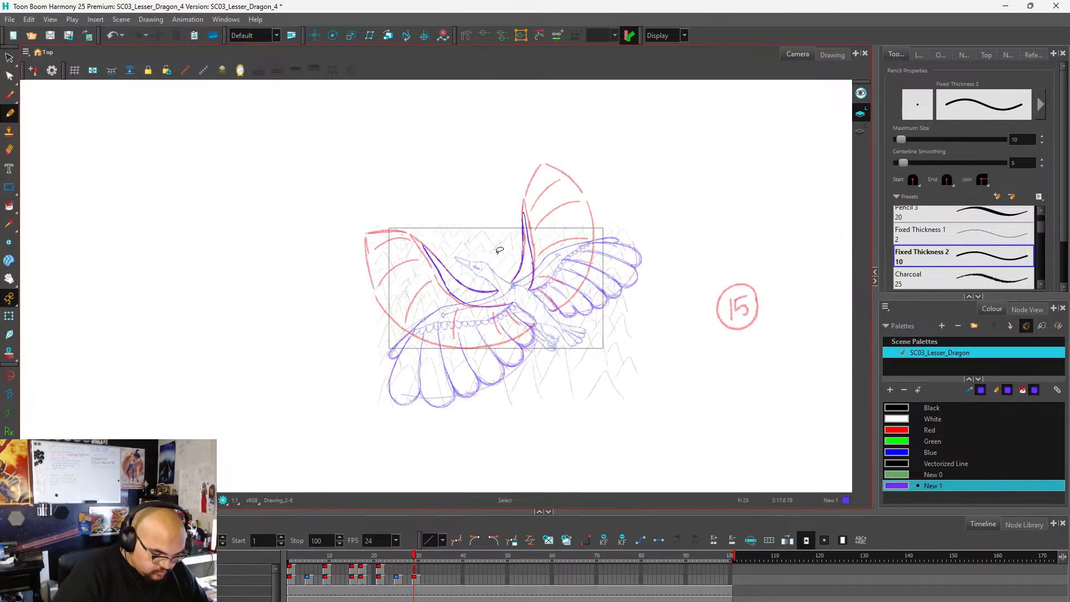
{"action": "scroll", "coordinate": [390, 225], "scroll_direction": "up", "scroll_amount": 4}
{"action": "mouse_move", "coordinate": [478, 270]}
{"action": "left_mouse_down"}
{"action": "mouse_move", "coordinate": [434, 245]}
{"action": "mouse_move", "coordinate": [351, 240]}
{"action": "left_mouse_up"}
{"action": "scroll", "coordinate": [411, 191], "scroll_direction": "down", "scroll_amount": 1}
{"action": "scroll", "coordinate": [397, 209], "scroll_direction": "down", "scroll_amount": 3}
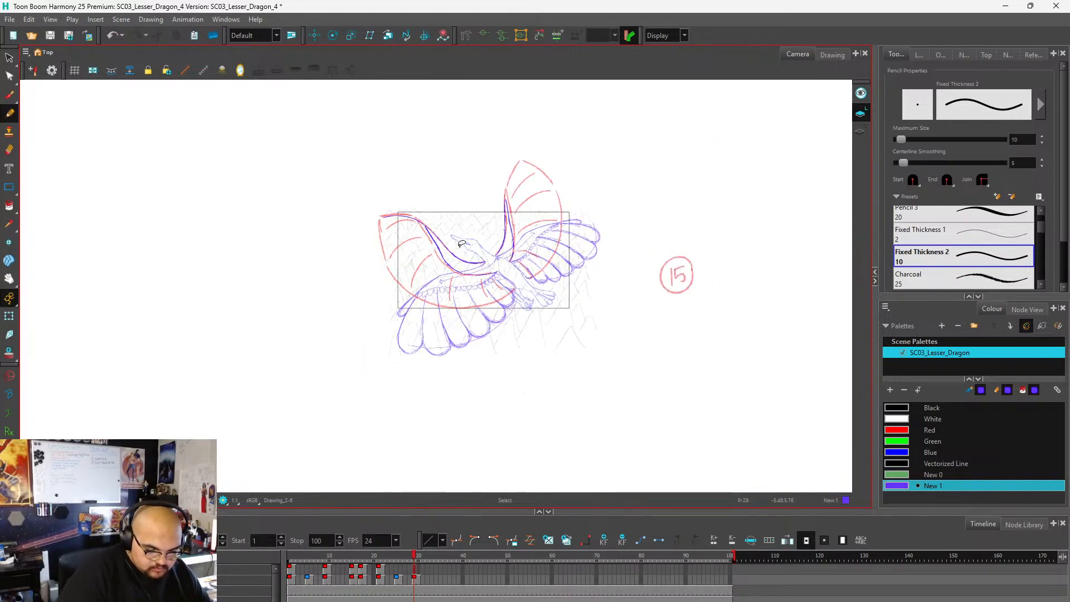
{"action": "scroll", "coordinate": [402, 257], "scroll_direction": "up", "scroll_amount": 3}
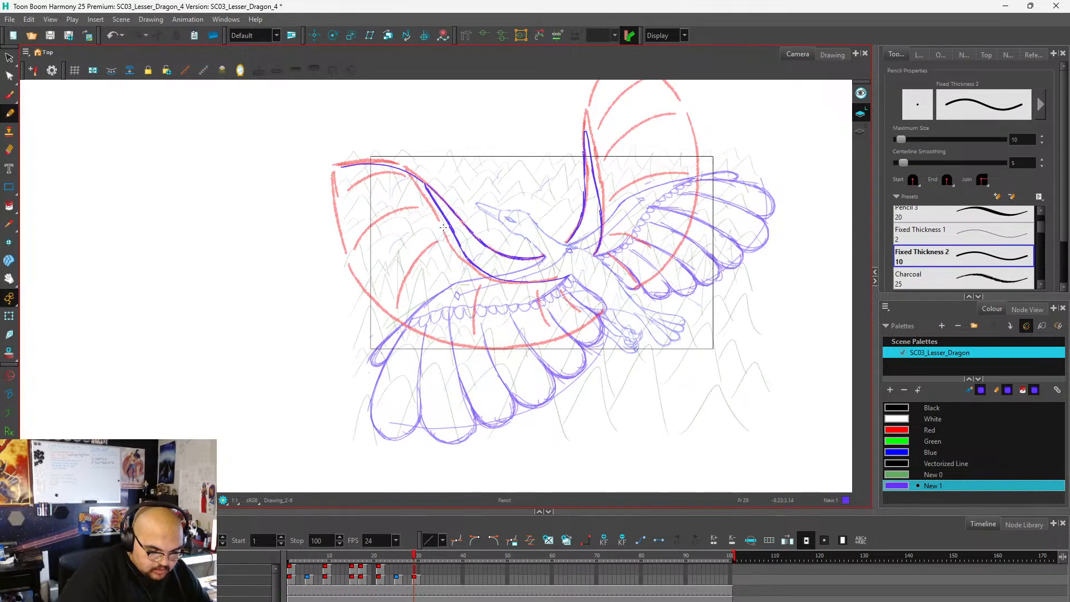
{"action": "mouse_move", "coordinate": [443, 227]}
{"action": "left_mouse_down"}
{"action": "mouse_move", "coordinate": [417, 229]}
{"action": "mouse_move", "coordinate": [357, 267]}
{"action": "left_mouse_up"}
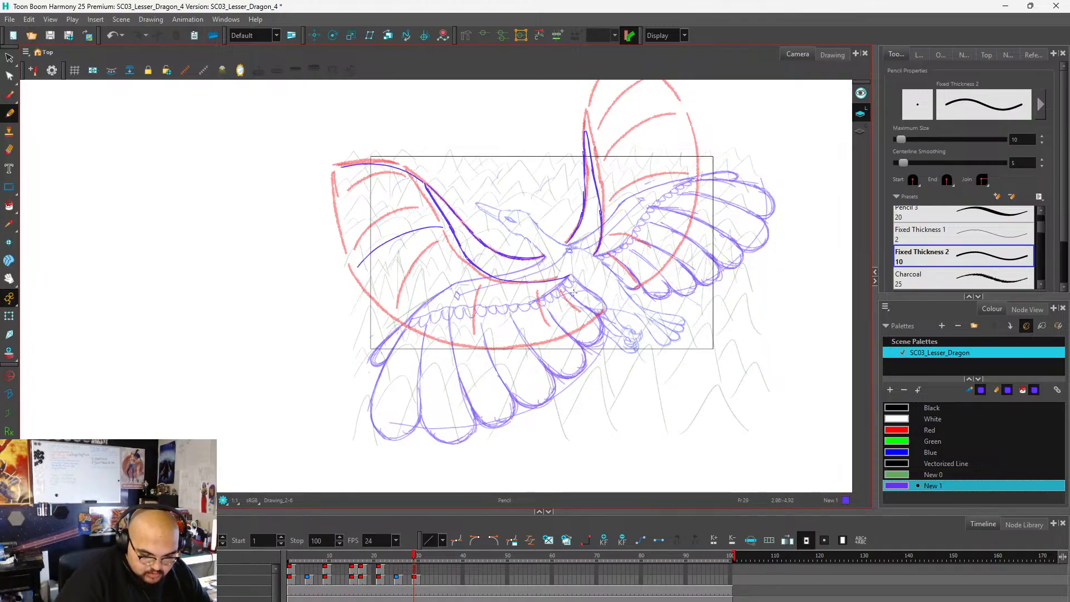
Draw curved feather lines on frame 29's lower wing, from the inner contour outward between the bend and the root.
{"action": "left_click_drag", "start_coordinate": [560, 285], "coordinate": [587, 315]}
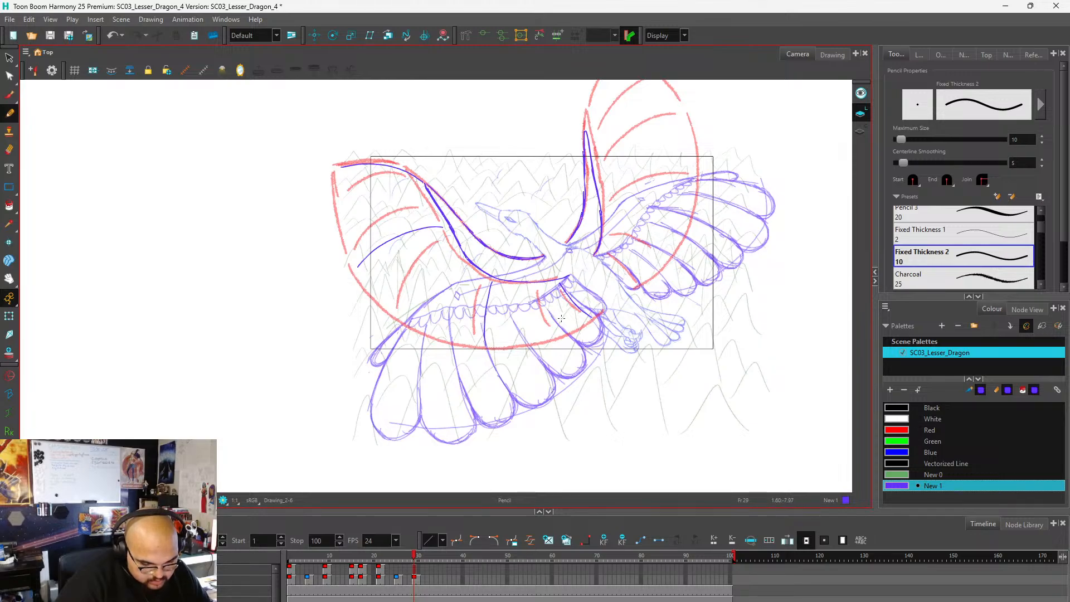
{"action": "scroll", "coordinate": [564, 319], "scroll_direction": "down", "scroll_amount": 2}
{"action": "scroll", "coordinate": [534, 285], "scroll_direction": "up", "scroll_amount": 2}
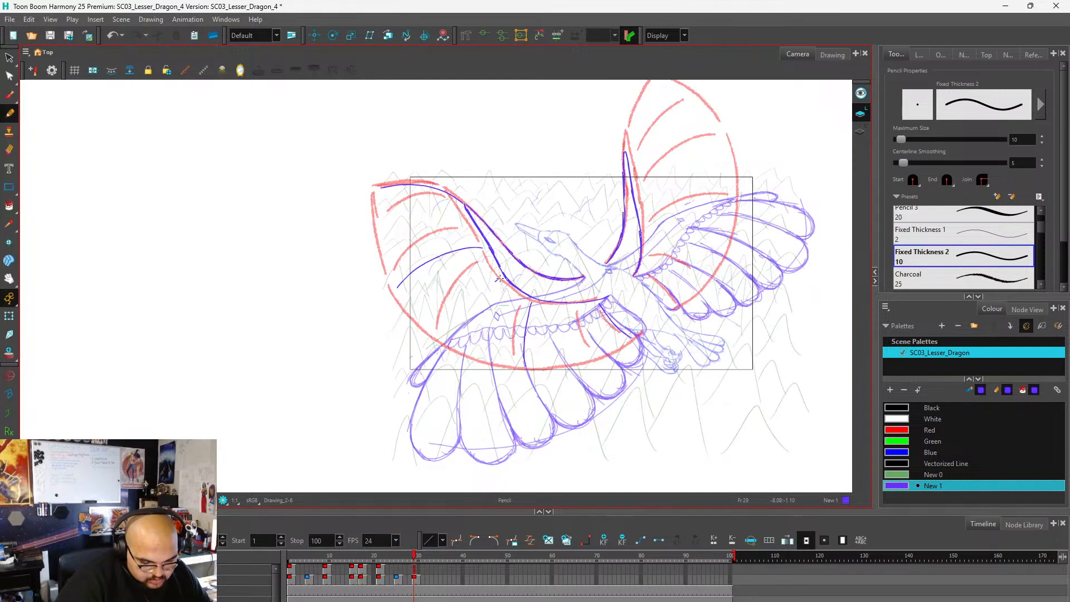
{"action": "left_click_drag", "start_coordinate": [500, 279], "coordinate": [451, 343]}
{"action": "left_click_drag", "start_coordinate": [570, 308], "coordinate": [583, 363]}
Undo the lower wing's feather line second from the root and redraw it straighter, running down toward the red outline.
{"action": "scroll", "coordinate": [614, 333], "scroll_direction": "down", "scroll_amount": 1}
{"action": "scroll", "coordinate": [595, 305], "scroll_direction": "up", "scroll_amount": 2}
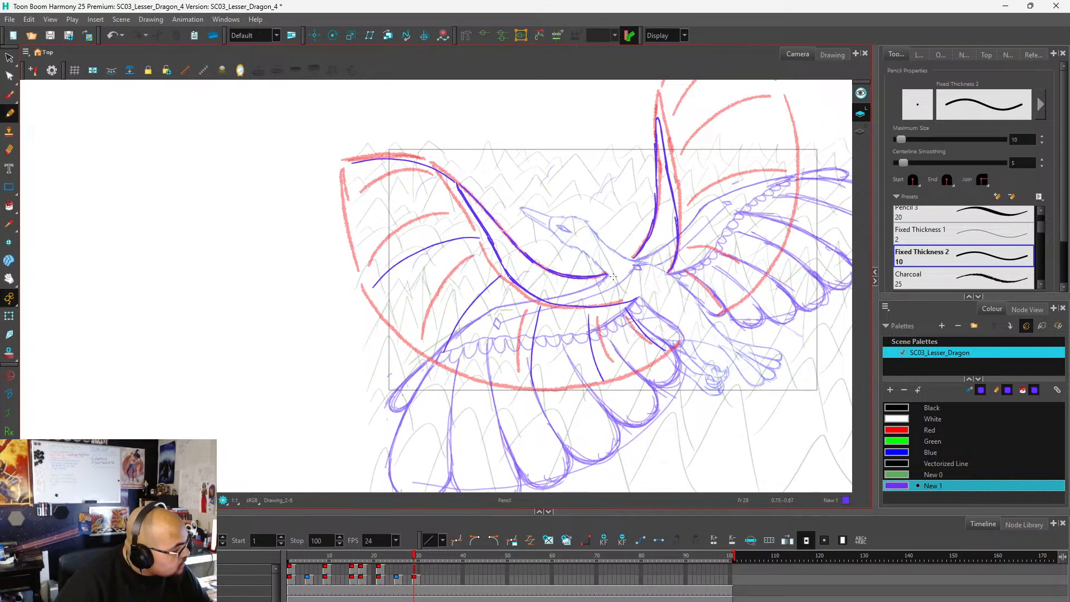
{"action": "key", "text": "ctrl+z"}
{"action": "left_click_drag", "start_coordinate": [589, 314], "coordinate": [595, 382]}
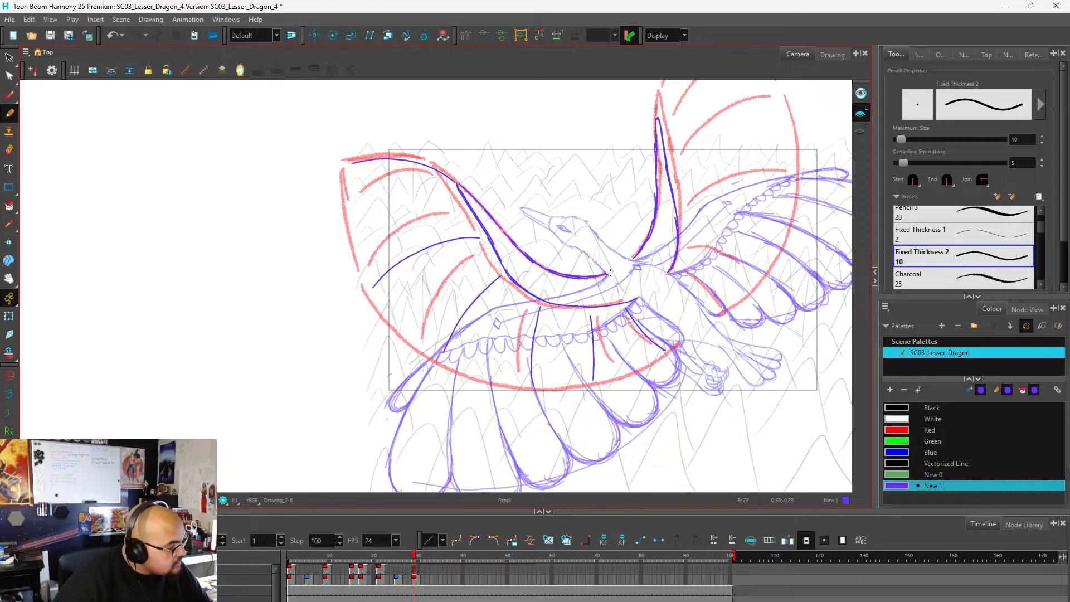
Draw the lower wing's first feather line below the tip edge, undo it and redraw it from the inner contour toward the outline.
{"action": "scroll", "coordinate": [614, 273], "scroll_direction": "down", "scroll_amount": 2}
{"action": "scroll", "coordinate": [510, 253], "scroll_direction": "up", "scroll_amount": 2}
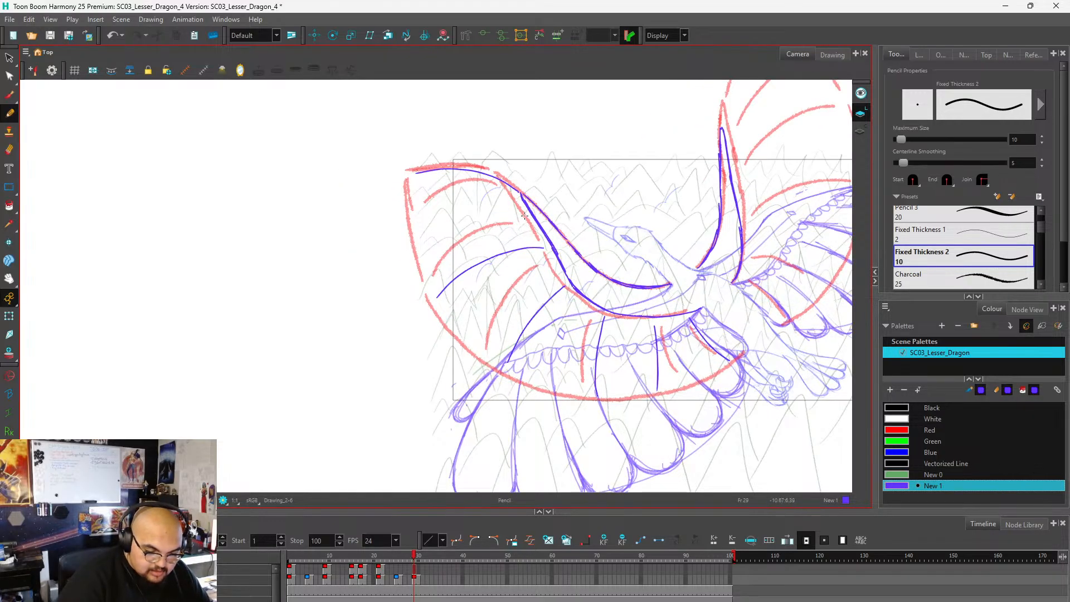
{"action": "mouse_move", "coordinate": [524, 214]}
{"action": "left_mouse_down"}
{"action": "mouse_move", "coordinate": [474, 202]}
{"action": "mouse_move", "coordinate": [410, 222]}
{"action": "left_mouse_up"}
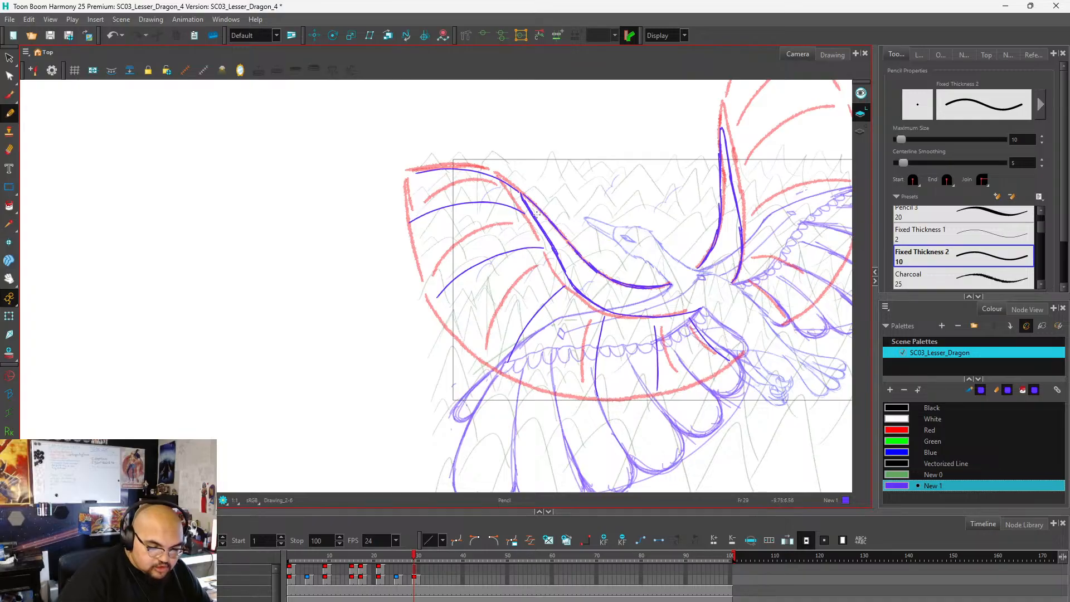
{"action": "key", "text": "ctrl+z"}
{"action": "mouse_move", "coordinate": [525, 213]}
{"action": "left_mouse_down"}
{"action": "mouse_move", "coordinate": [458, 211]}
{"action": "mouse_move", "coordinate": [406, 234]}
{"action": "left_mouse_up"}
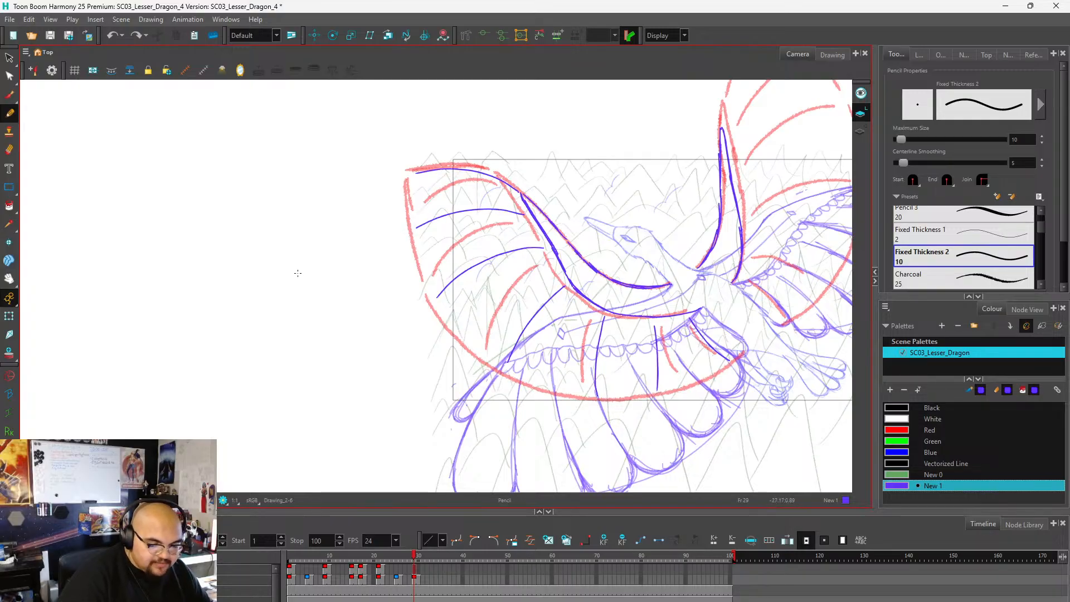
Trace the upper wing's outer edge from the bend to the tip and draw two curved feather lines from the inner contour.
{"action": "scroll", "coordinate": [316, 277], "scroll_direction": "down", "scroll_amount": 2}
{"action": "scroll", "coordinate": [475, 198], "scroll_direction": "up", "scroll_amount": 2}
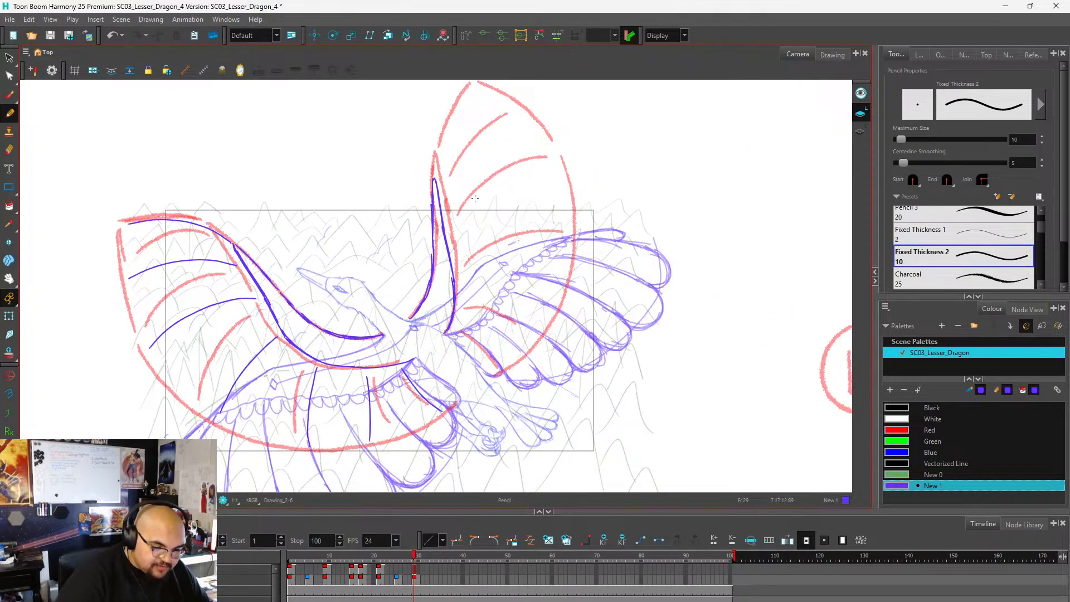
{"action": "mouse_move", "coordinate": [436, 175]}
{"action": "left_mouse_down"}
{"action": "mouse_move", "coordinate": [440, 144]}
{"action": "mouse_move", "coordinate": [493, 81]}
{"action": "left_mouse_up"}
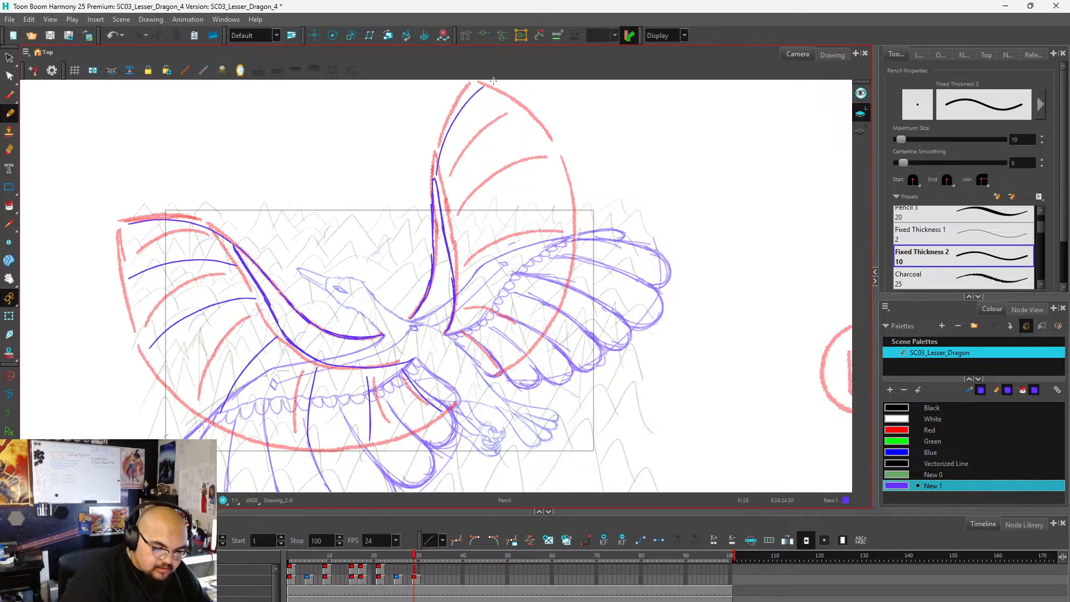
{"action": "mouse_move", "coordinate": [450, 233]}
{"action": "left_mouse_down"}
{"action": "mouse_move", "coordinate": [472, 207]}
{"action": "mouse_move", "coordinate": [535, 180]}
{"action": "mouse_move", "coordinate": [571, 182]}
{"action": "left_mouse_up"}
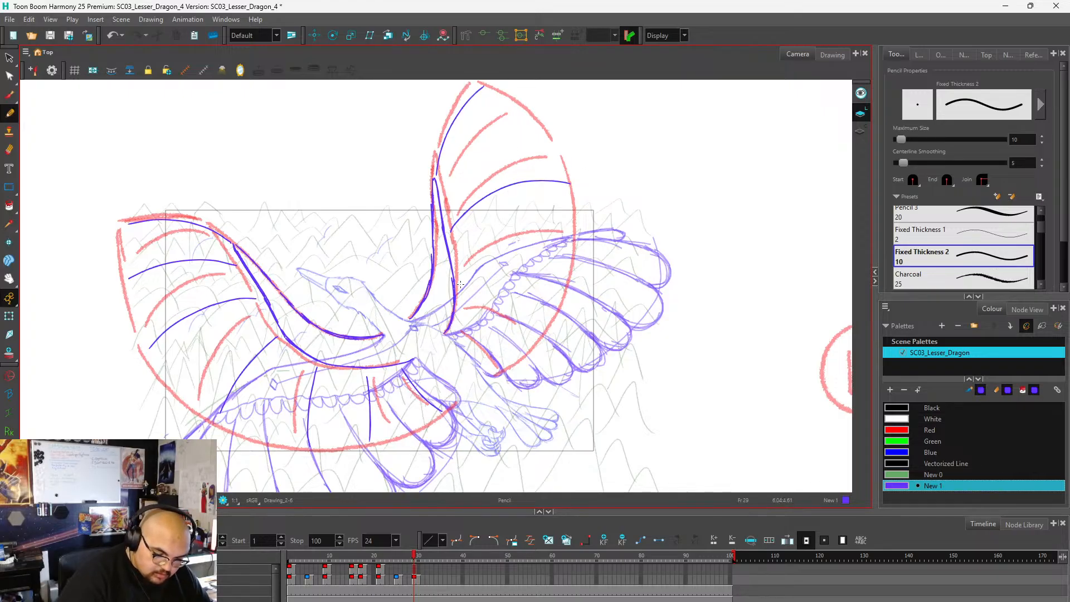
{"action": "mouse_move", "coordinate": [461, 284]}
{"action": "left_mouse_down"}
{"action": "mouse_move", "coordinate": [482, 273]}
{"action": "mouse_move", "coordinate": [562, 290]}
{"action": "left_mouse_up"}
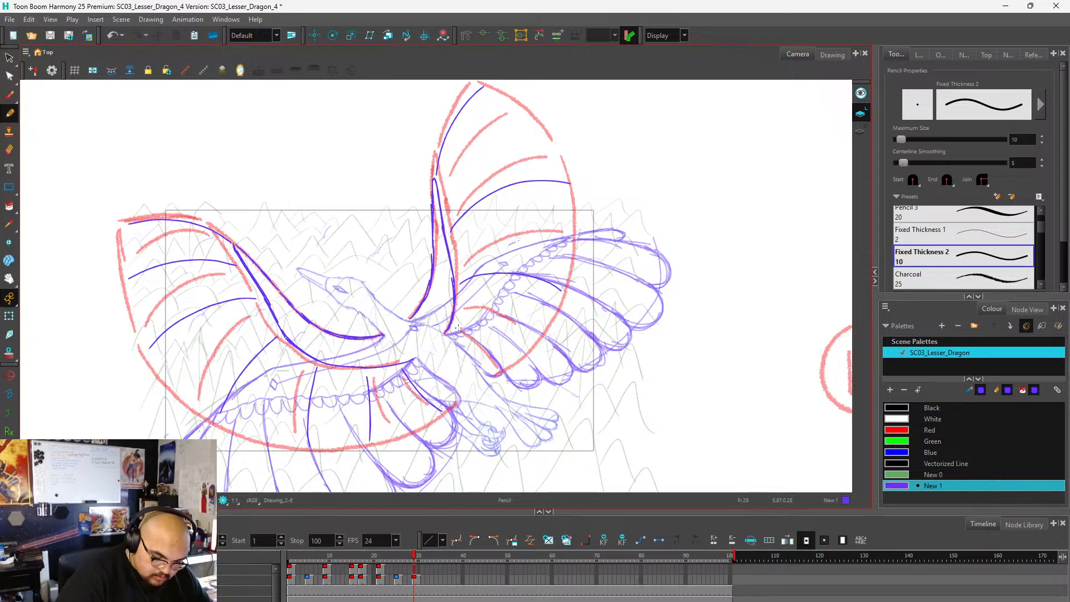
Draw the short feather line at the upper wing's root, undo it and redraw it slightly above the red guide.
{"action": "left_click_drag", "start_coordinate": [456, 325], "coordinate": [499, 364]}
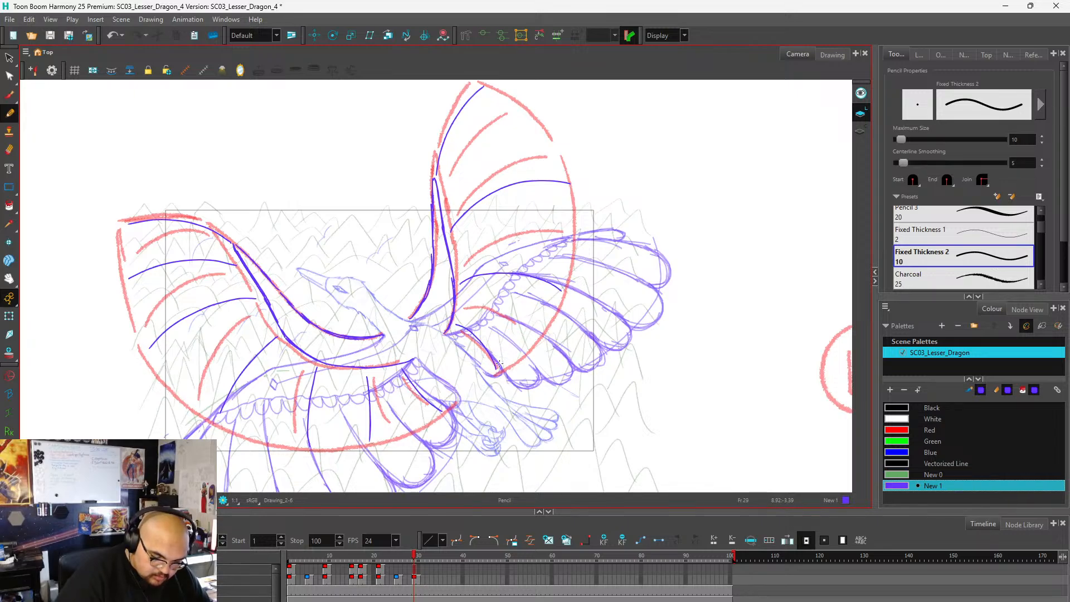
{"action": "key", "text": "ctrl+z"}
{"action": "left_click_drag", "start_coordinate": [455, 323], "coordinate": [505, 359]}
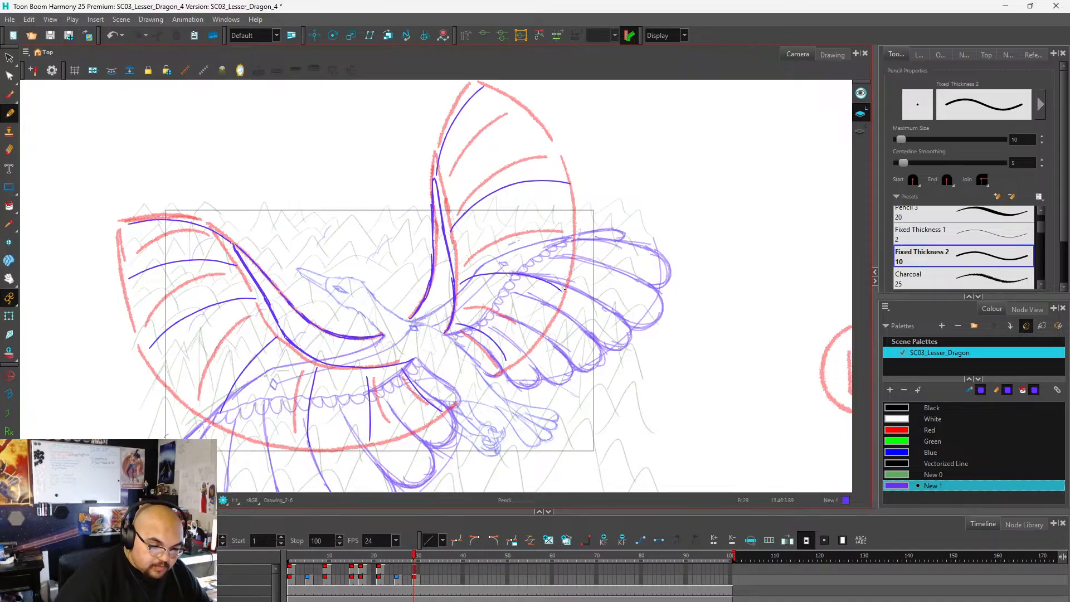
Add intermediate feather lines between the upper wing's existing ones, undoing and redrawing the one nearest the root.
{"action": "mouse_move", "coordinate": [448, 191]}
{"action": "left_mouse_down"}
{"action": "mouse_move", "coordinate": [481, 141]}
{"action": "mouse_move", "coordinate": [521, 119]}
{"action": "left_mouse_up"}
{"action": "mouse_move", "coordinate": [455, 259]}
{"action": "left_mouse_down"}
{"action": "mouse_move", "coordinate": [489, 232]}
{"action": "mouse_move", "coordinate": [567, 227]}
{"action": "left_mouse_up"}
{"action": "mouse_move", "coordinate": [459, 301]}
{"action": "left_mouse_down"}
{"action": "mouse_move", "coordinate": [514, 304]}
{"action": "mouse_move", "coordinate": [549, 330]}
{"action": "left_mouse_up"}
{"action": "scroll", "coordinate": [601, 270], "scroll_direction": "down", "scroll_amount": 3}
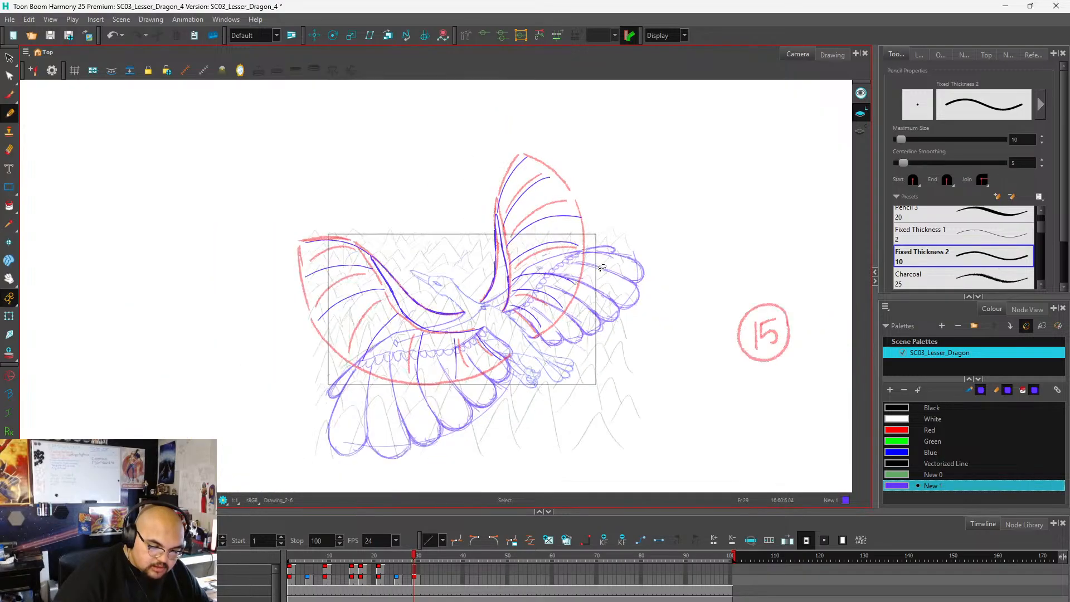
{"action": "key", "text": "ctrl+z"}
{"action": "scroll", "coordinate": [566, 302], "scroll_direction": "up", "scroll_amount": 3}
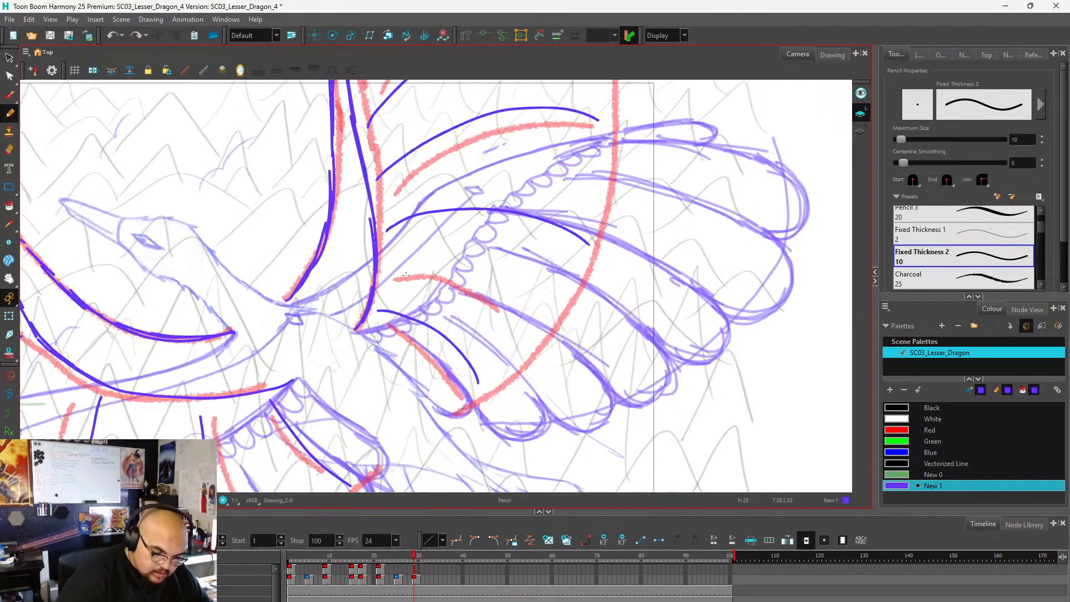
{"action": "mouse_move", "coordinate": [384, 274]}
{"action": "left_mouse_down"}
{"action": "mouse_move", "coordinate": [452, 268]}
{"action": "mouse_move", "coordinate": [496, 280]}
{"action": "mouse_move", "coordinate": [549, 322]}
{"action": "left_mouse_up"}
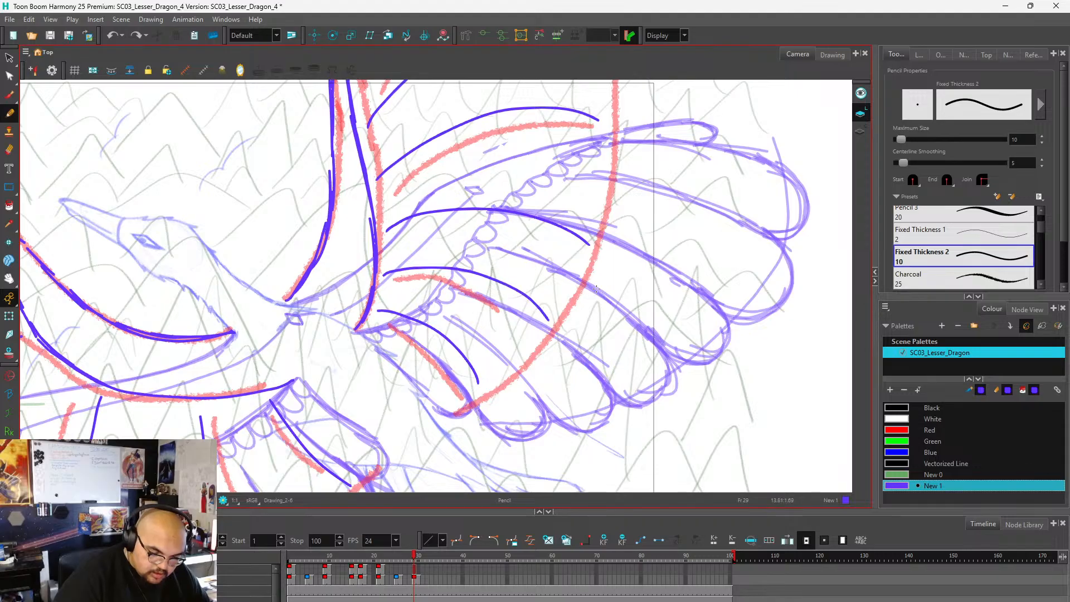
Retrace the lower wing's outer edge near the tip and extend it to the corner of the red guide.
{"action": "scroll", "coordinate": [619, 259], "scroll_direction": "down", "scroll_amount": 5}
{"action": "scroll", "coordinate": [480, 262], "scroll_direction": "up", "scroll_amount": 5}
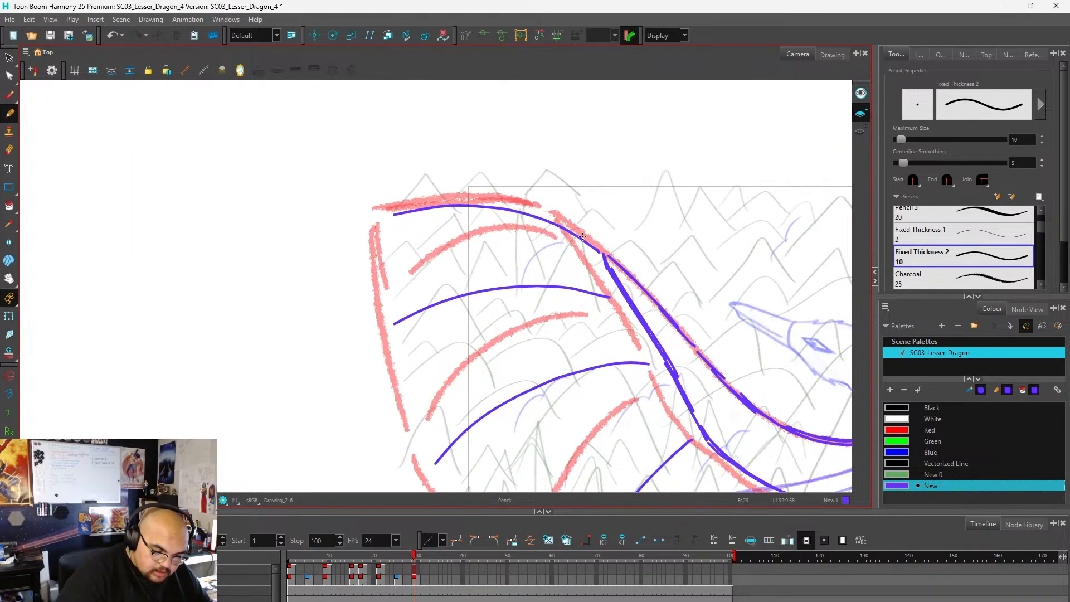
{"action": "mouse_move", "coordinate": [547, 223]}
{"action": "left_mouse_down"}
{"action": "mouse_move", "coordinate": [453, 204]}
{"action": "mouse_move", "coordinate": [405, 207]}
{"action": "mouse_move", "coordinate": [375, 225]}
{"action": "left_mouse_up"}
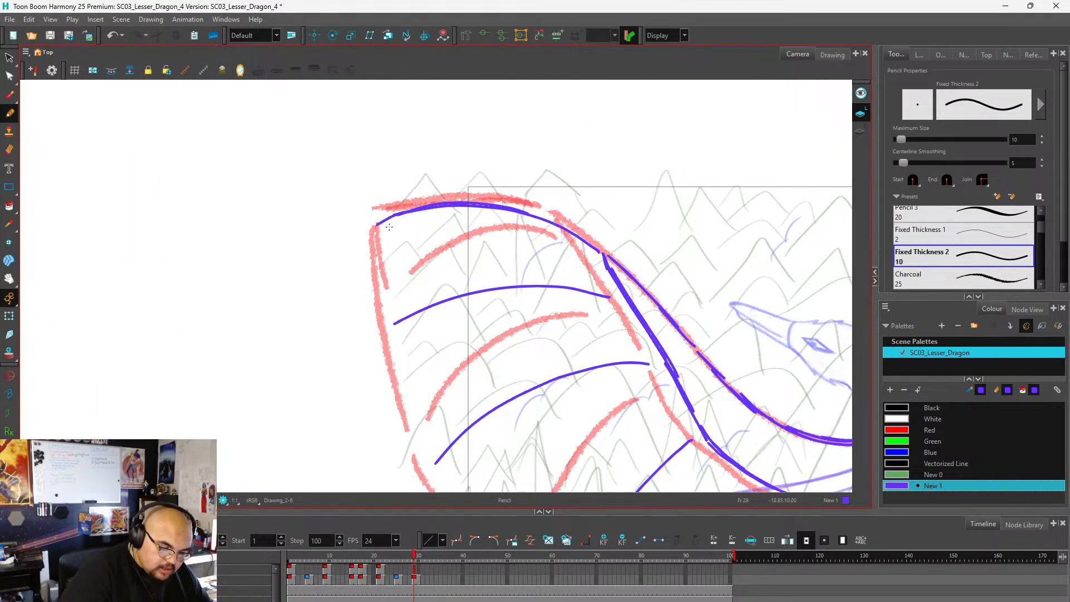
Examine the purple feather lines of both wings on frame 29 against the red guides.
{"action": "scroll", "coordinate": [540, 237], "scroll_direction": "down", "scroll_amount": 4}
{"action": "scroll", "coordinate": [539, 236], "scroll_direction": "down", "scroll_amount": 2}
{"action": "scroll", "coordinate": [549, 239], "scroll_direction": "up", "scroll_amount": 4}
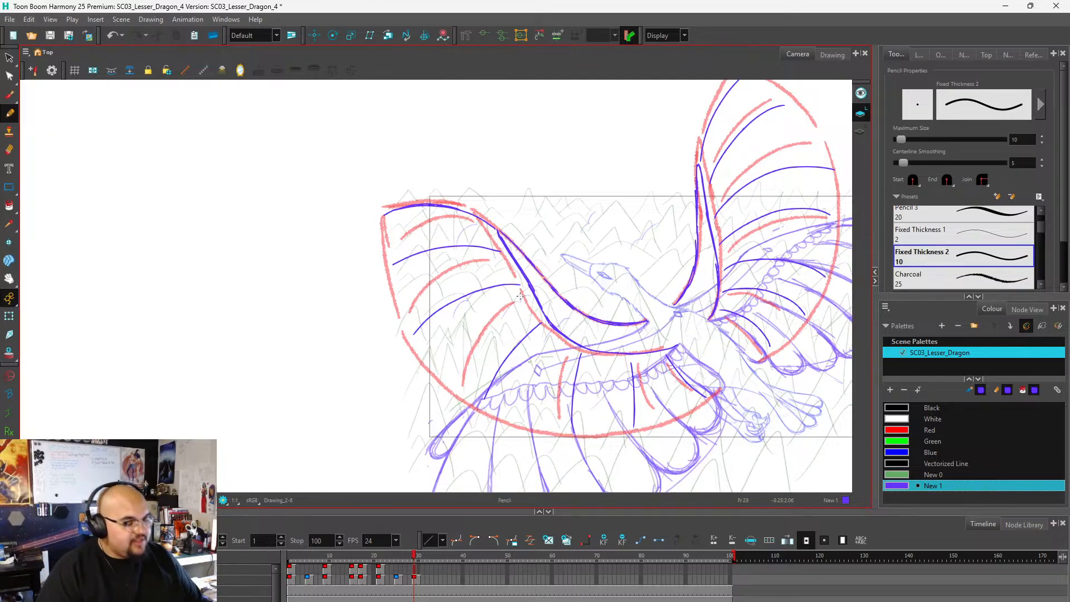
{"action": "scroll", "coordinate": [607, 220], "scroll_direction": "down", "scroll_amount": 3}
{"action": "scroll", "coordinate": [632, 300], "scroll_direction": "up", "scroll_amount": 2}
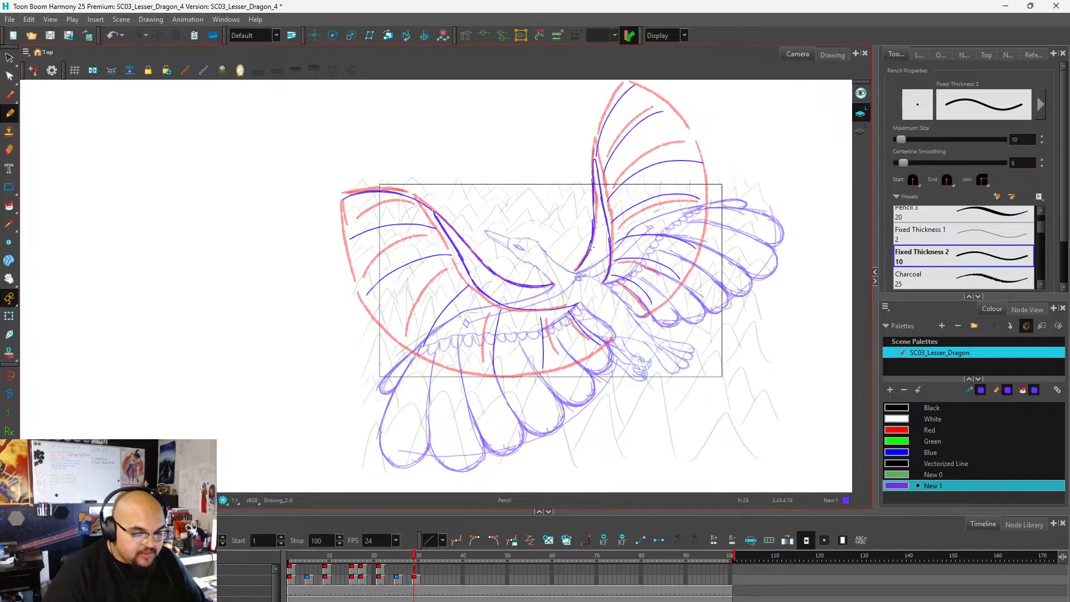
{"action": "scroll", "coordinate": [635, 266], "scroll_direction": "up", "scroll_amount": 2}
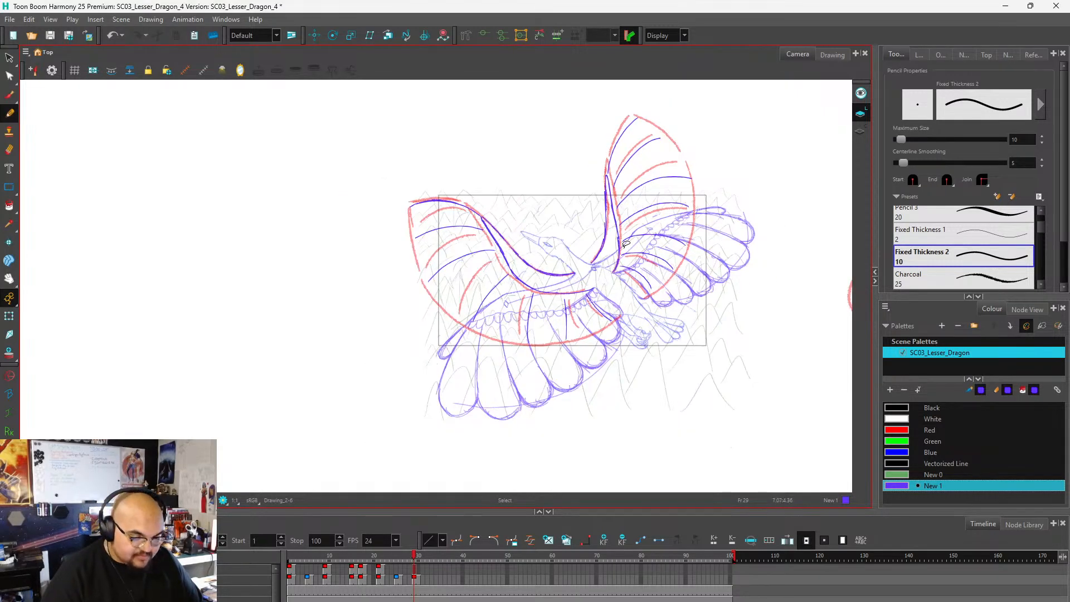
{"action": "scroll", "coordinate": [626, 244], "scroll_direction": "up", "scroll_amount": 3}
{"action": "scroll", "coordinate": [622, 293], "scroll_direction": "down", "scroll_amount": 3}
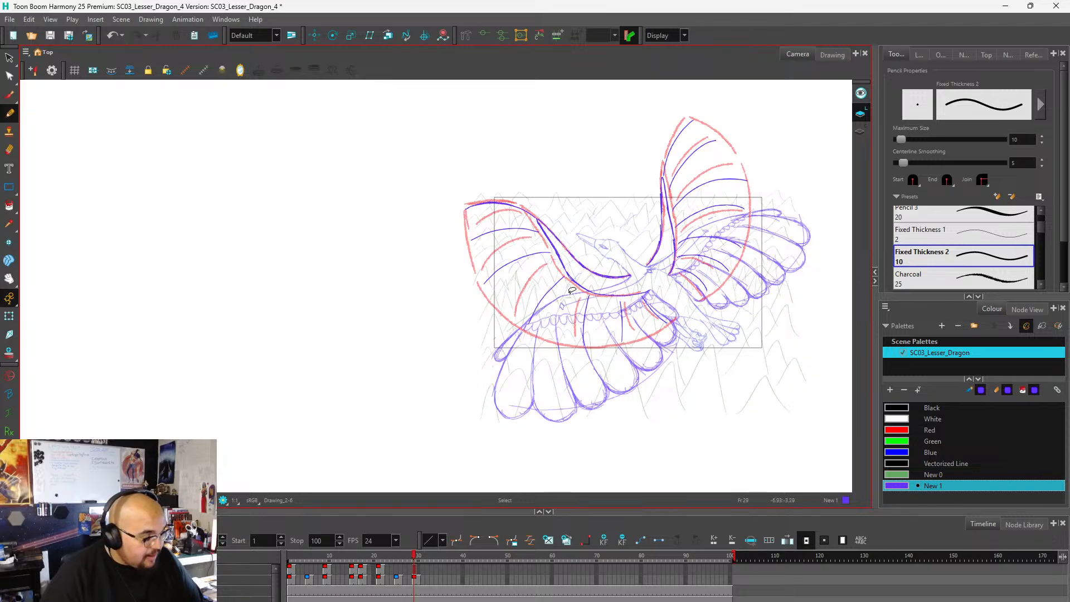
{"action": "scroll", "coordinate": [608, 297], "scroll_direction": "up", "scroll_amount": 3}
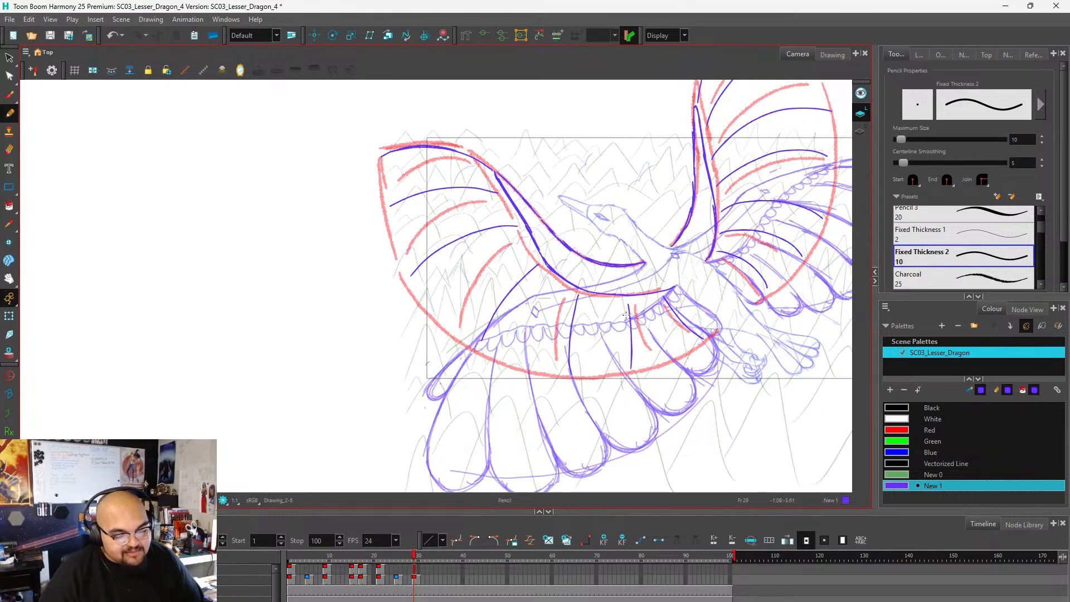
Outline the lower wing's first feather with a rounded tip beyond the red guide, joining the outer edge to the first feather line.
{"action": "scroll", "coordinate": [634, 342], "scroll_direction": "down", "scroll_amount": 3}
{"action": "scroll", "coordinate": [618, 366], "scroll_direction": "up", "scroll_amount": 3}
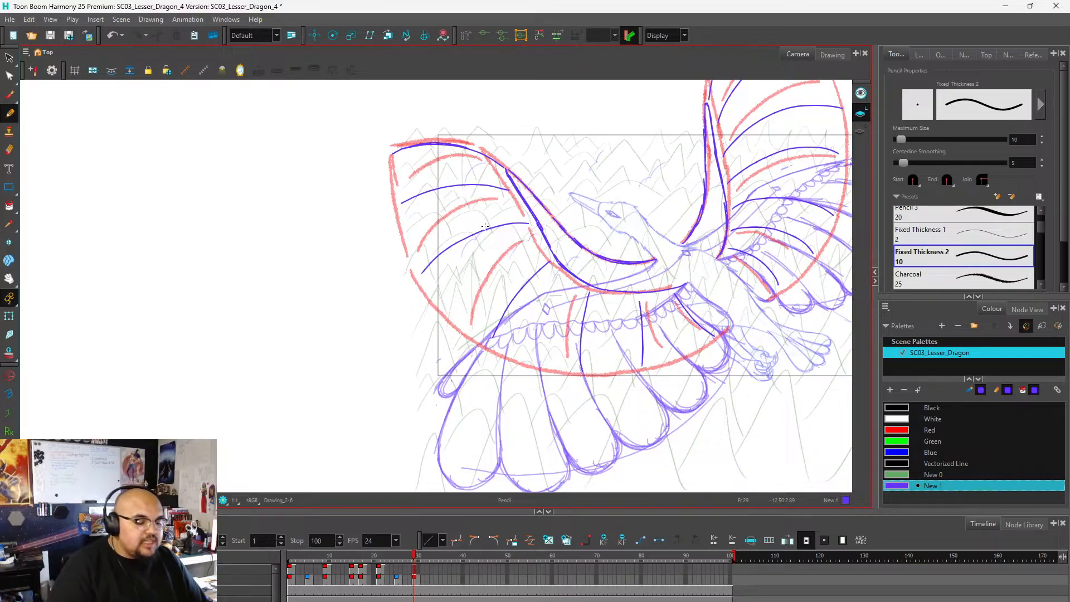
{"action": "mouse_move", "coordinate": [504, 166]}
{"action": "left_mouse_down"}
{"action": "mouse_move", "coordinate": [472, 149]}
{"action": "mouse_move", "coordinate": [404, 145]}
{"action": "mouse_move", "coordinate": [433, 145]}
{"action": "mouse_move", "coordinate": [378, 159]}
{"action": "mouse_move", "coordinate": [400, 147]}
{"action": "mouse_move", "coordinate": [372, 186]}
{"action": "mouse_move", "coordinate": [375, 168]}
{"action": "mouse_move", "coordinate": [407, 205]}
{"action": "mouse_move", "coordinate": [372, 191]}
{"action": "mouse_move", "coordinate": [421, 194]}
{"action": "left_mouse_up"}
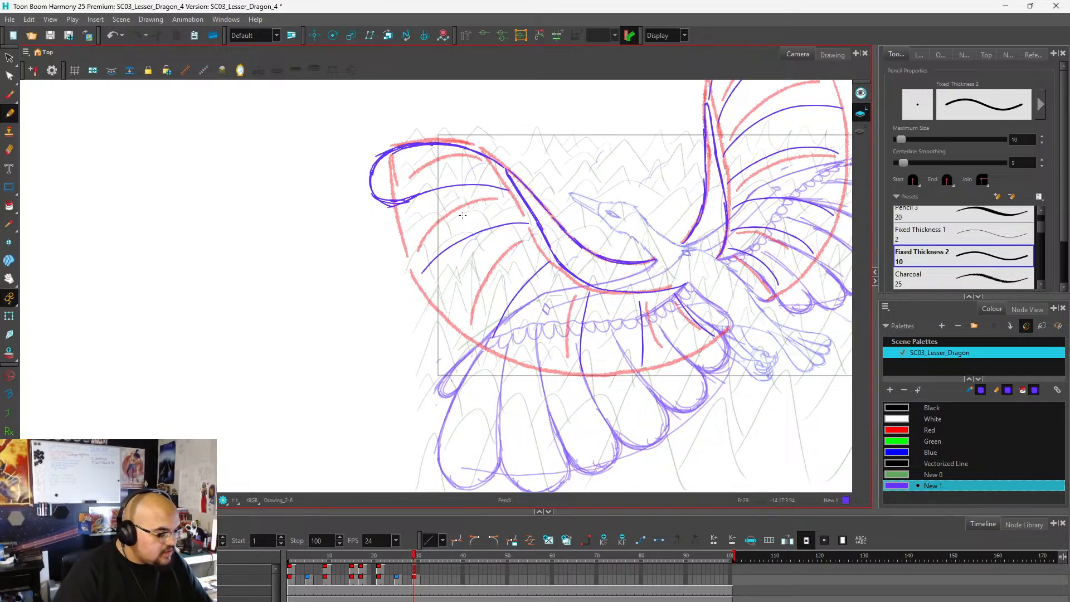
{"action": "key", "text": "2"}
{"action": "key", "text": "1"}
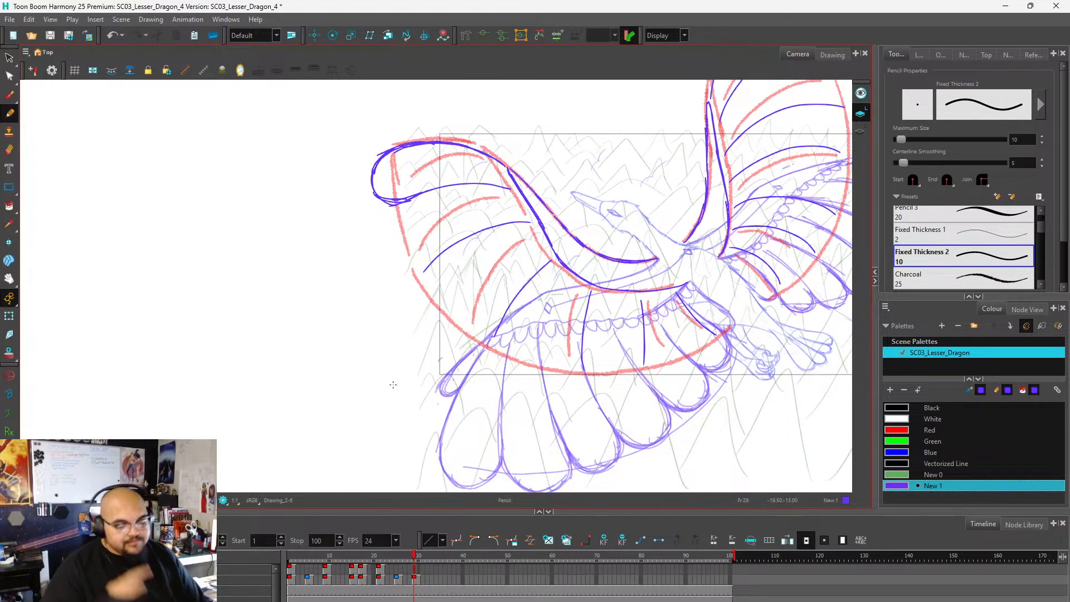
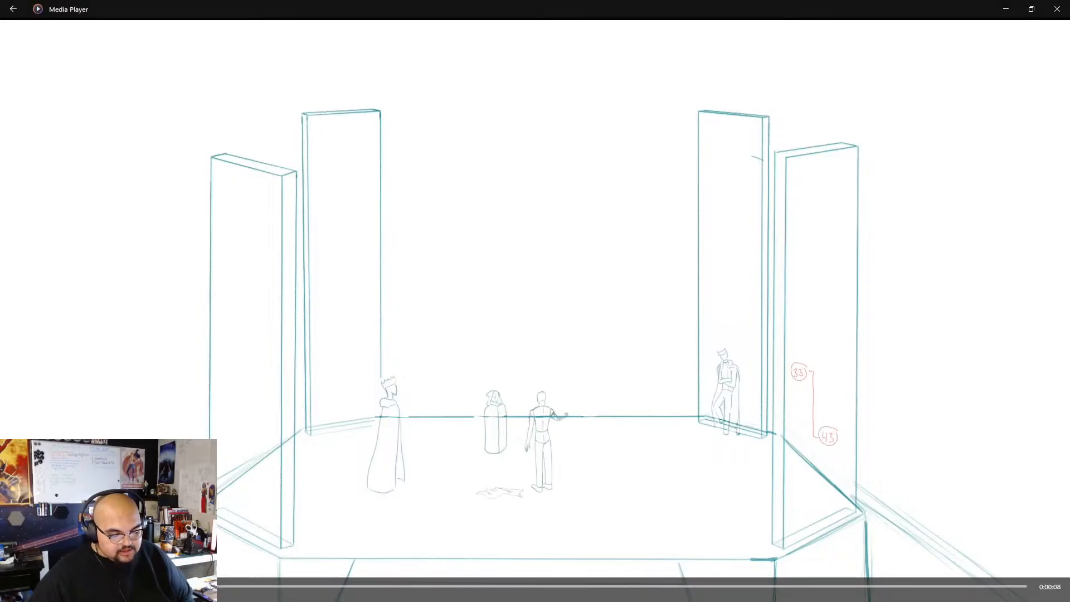
Review the rough animation clip, scrubbing back and forth through the arm, hand and hooded-figure shots, and close the player.
{"action": "left_click", "coordinate": [537, 601]}
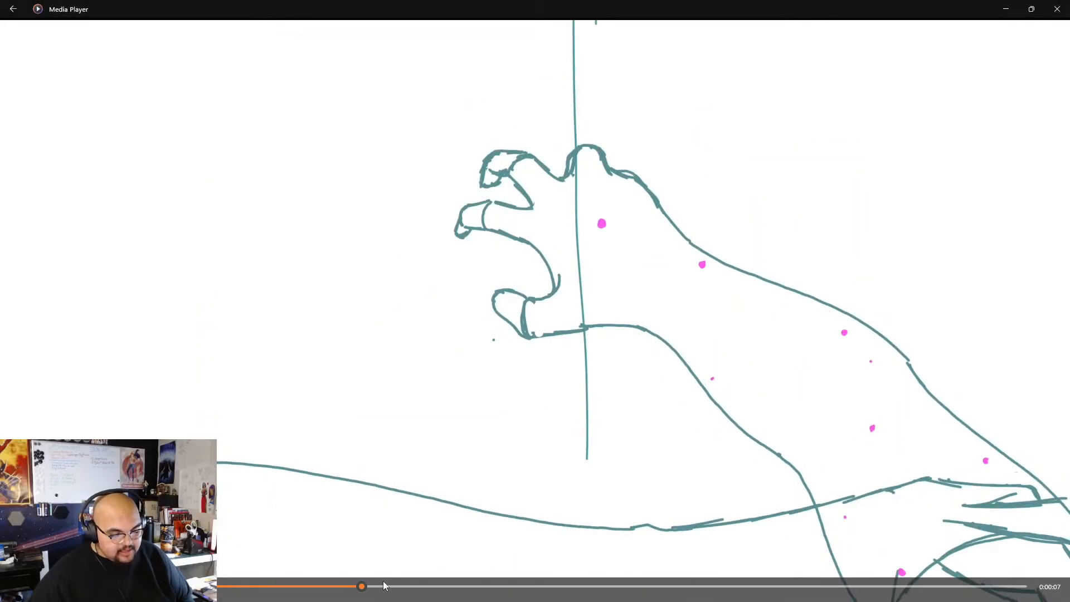
{"action": "mouse_move", "coordinate": [363, 587]}
{"action": "left_mouse_down"}
{"action": "mouse_move", "coordinate": [346, 587]}
{"action": "mouse_move", "coordinate": [360, 586]}
{"action": "left_mouse_up"}
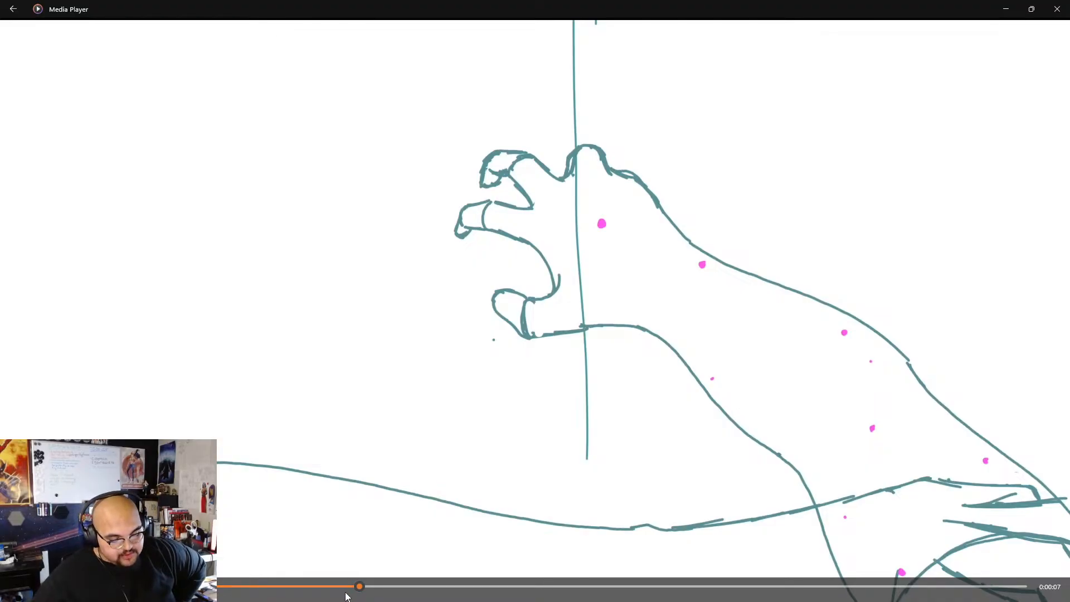
{"action": "left_click_drag", "start_coordinate": [360, 587], "coordinate": [421, 585]}
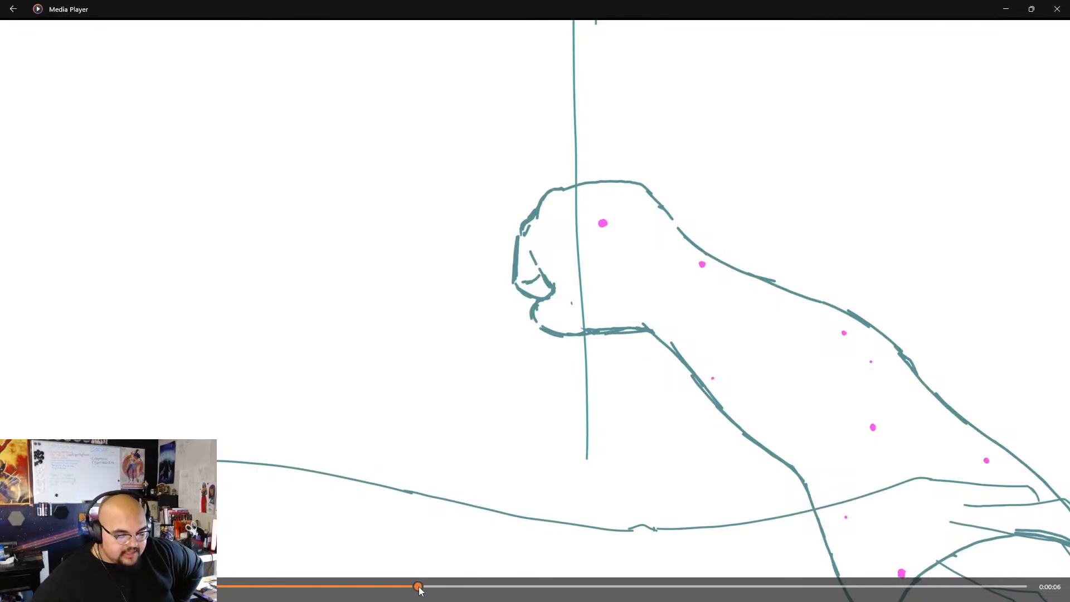
{"action": "left_click_drag", "start_coordinate": [419, 589], "coordinate": [491, 586]}
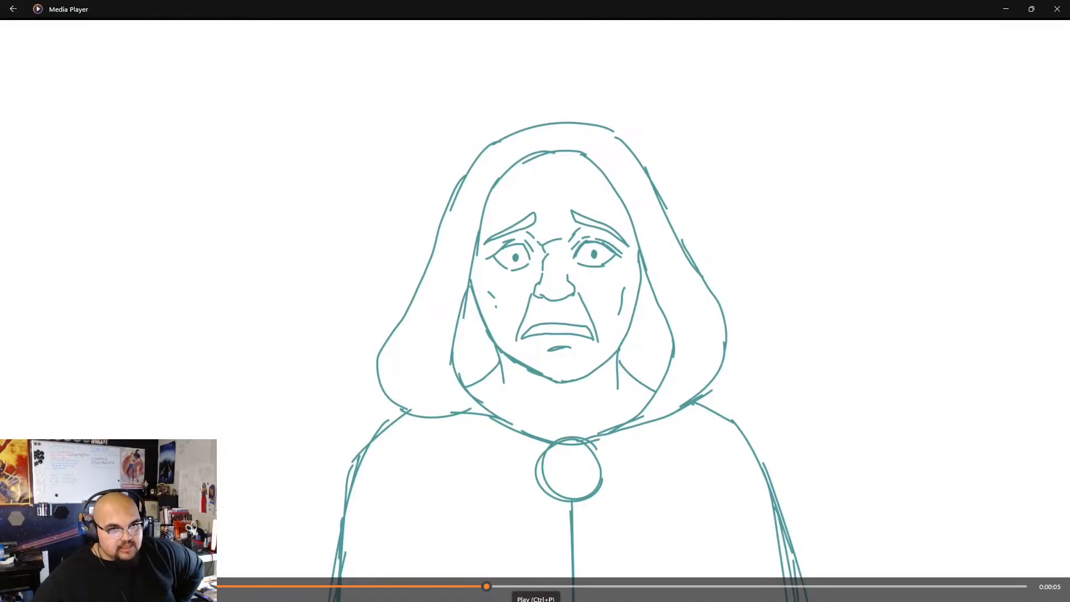
{"action": "left_click", "coordinate": [536, 601]}
{"action": "left_click", "coordinate": [536, 601]}
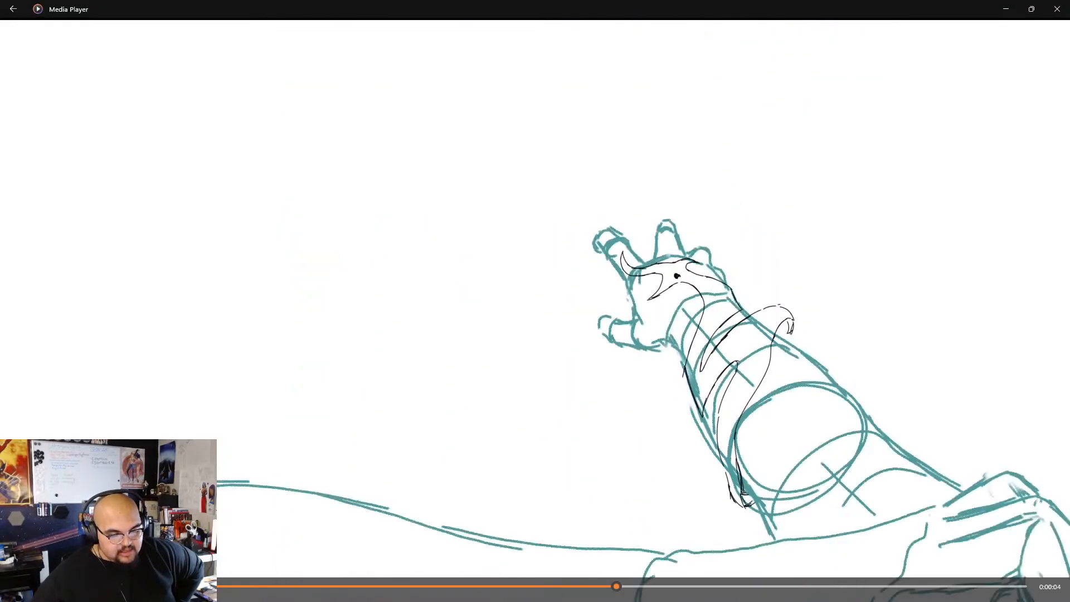
{"action": "left_click_drag", "start_coordinate": [616, 586], "coordinate": [583, 590]}
{"action": "mouse_move", "coordinate": [579, 590]}
{"action": "left_mouse_down"}
{"action": "mouse_move", "coordinate": [506, 589]}
{"action": "mouse_move", "coordinate": [583, 590]}
{"action": "left_mouse_up"}
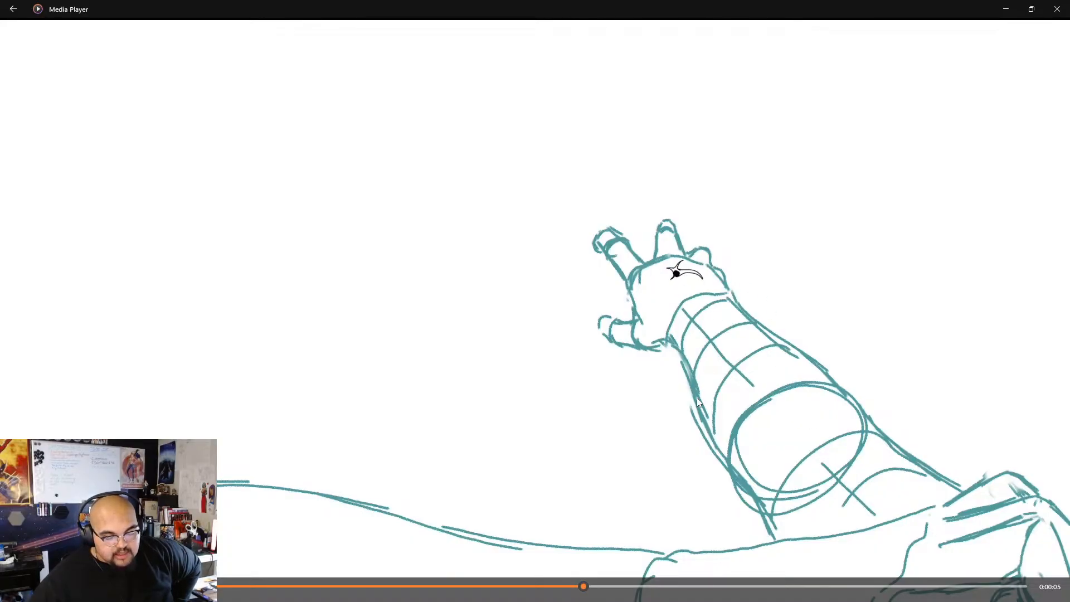
{"action": "mouse_move", "coordinate": [584, 589]}
{"action": "left_mouse_down"}
{"action": "mouse_move", "coordinate": [690, 592]}
{"action": "mouse_move", "coordinate": [594, 593]}
{"action": "mouse_move", "coordinate": [685, 577]}
{"action": "left_mouse_up"}
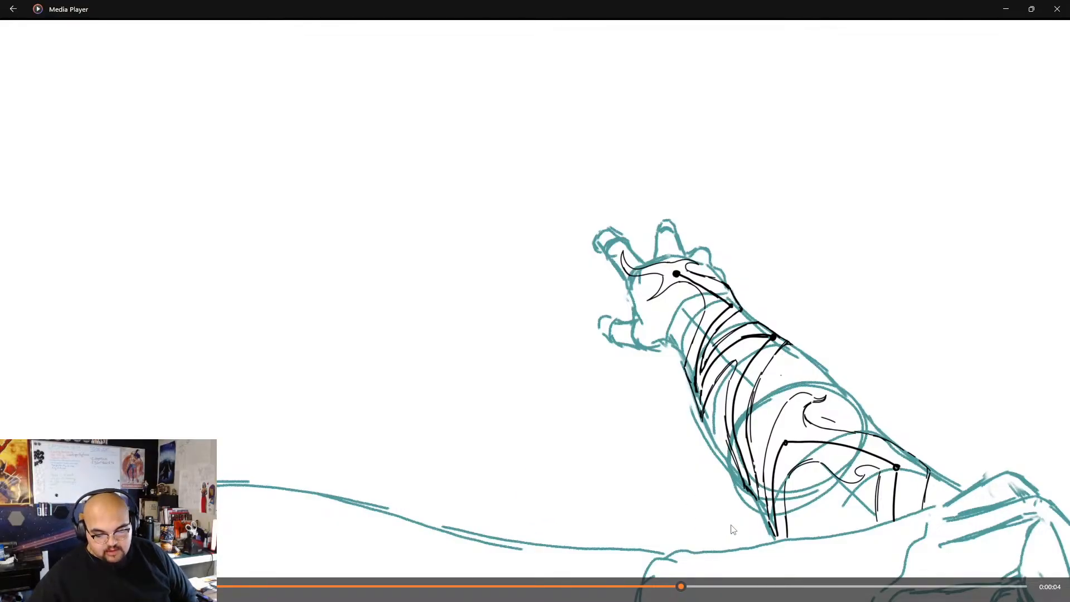
{"action": "mouse_move", "coordinate": [682, 586]}
{"action": "left_mouse_down"}
{"action": "mouse_move", "coordinate": [752, 581]}
{"action": "mouse_move", "coordinate": [363, 585]}
{"action": "left_mouse_up"}
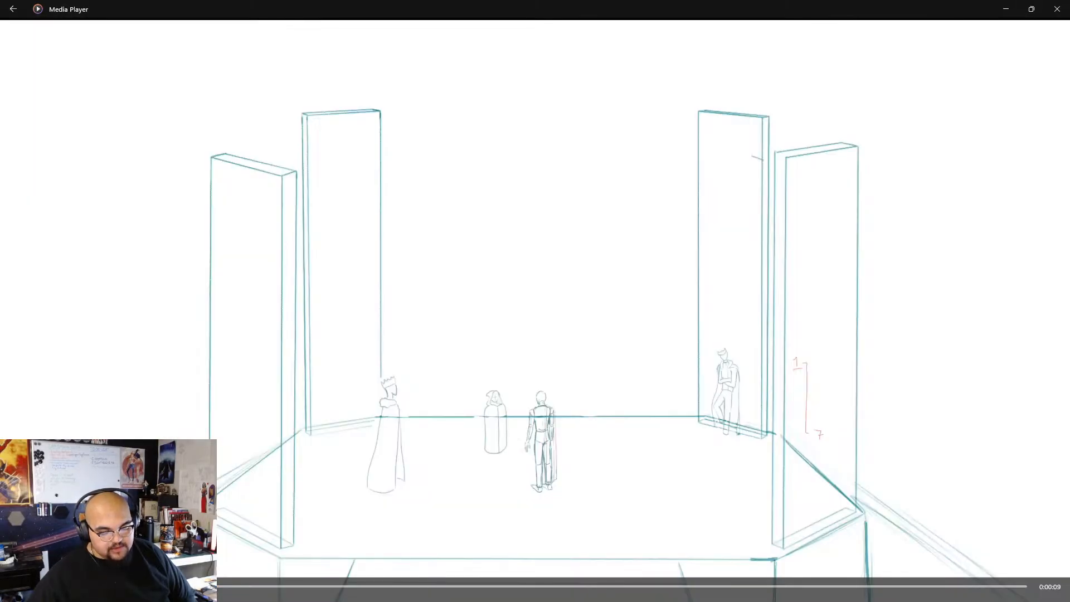
{"action": "left_click", "coordinate": [1055, 11]}
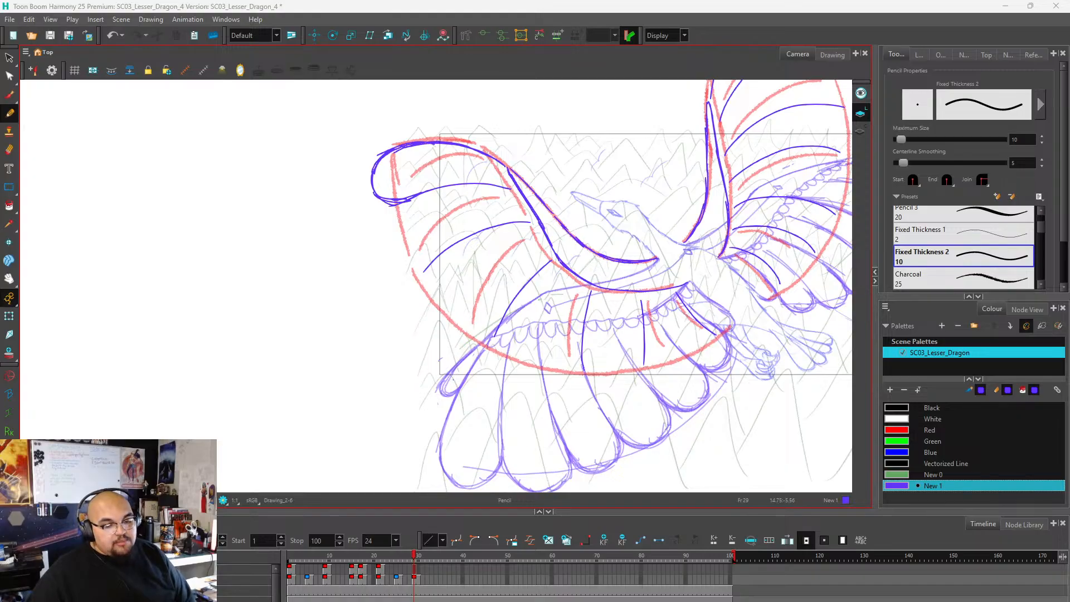
View Stellaviel cover.png full-window in the image viewer, examine the cloaked figure up close, and close the image.
{"action": "scroll", "coordinate": [372, 309], "scroll_direction": "down", "scroll_amount": 2}
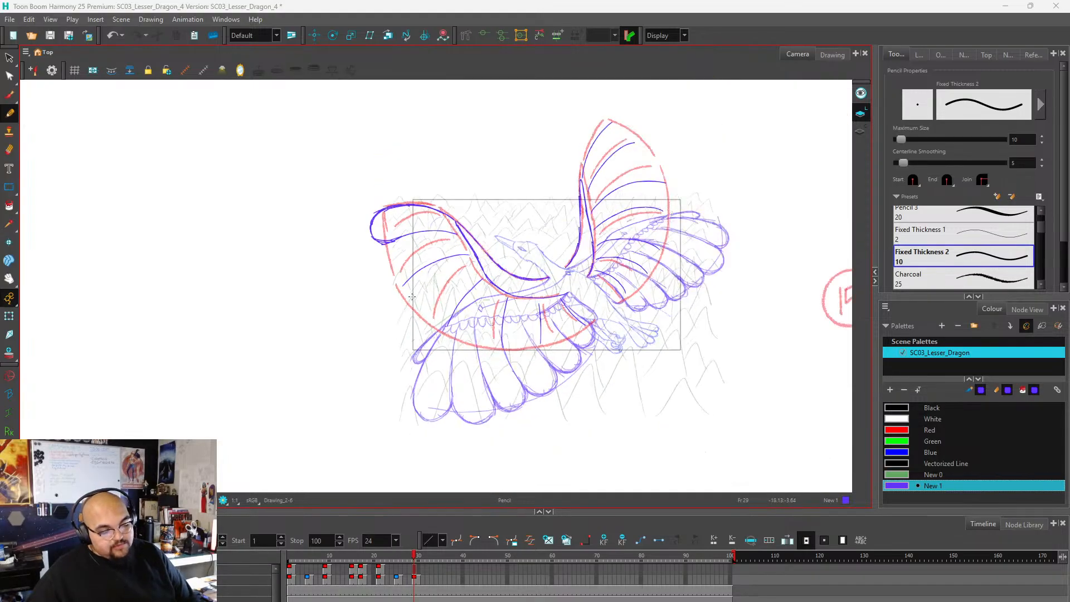
{"action": "scroll", "coordinate": [547, 257], "scroll_direction": "up", "scroll_amount": 2}
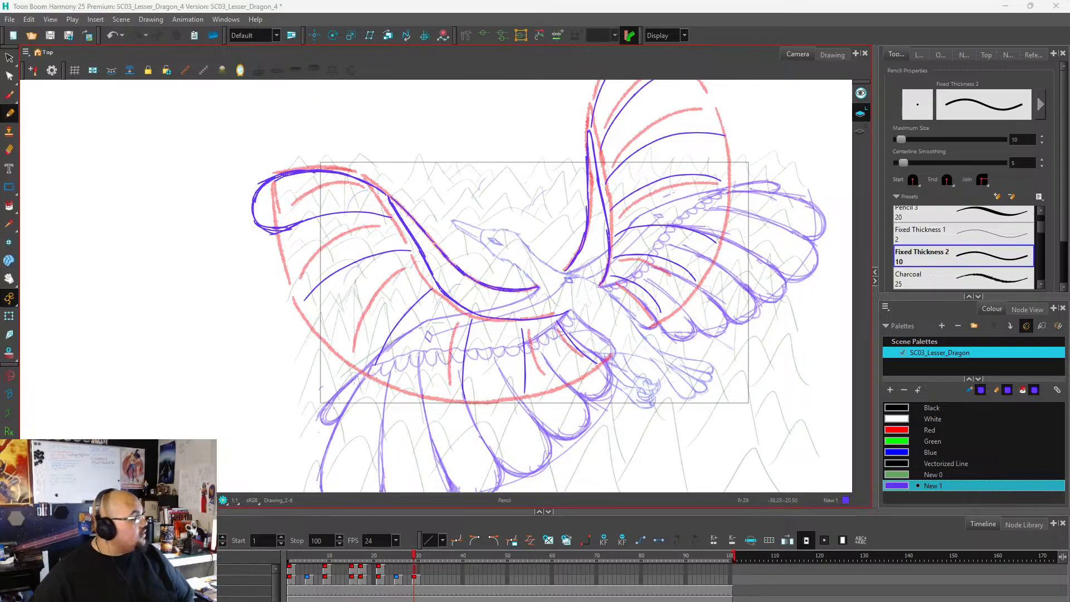
{"action": "left_click_drag", "start_coordinate": [111, 600], "coordinate": [477, 93]}
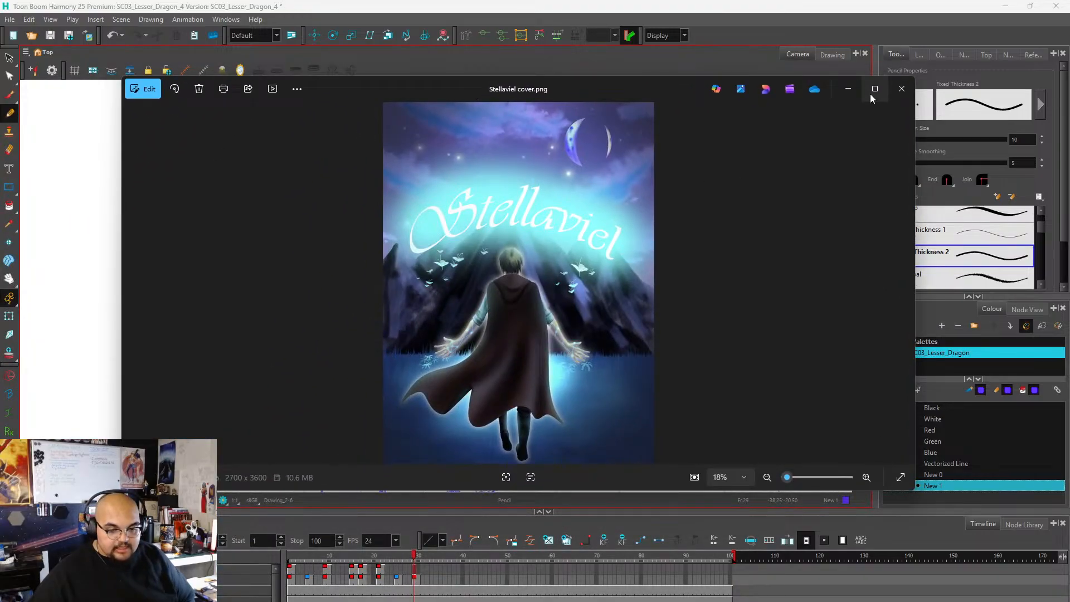
{"action": "left_click", "coordinate": [874, 89]}
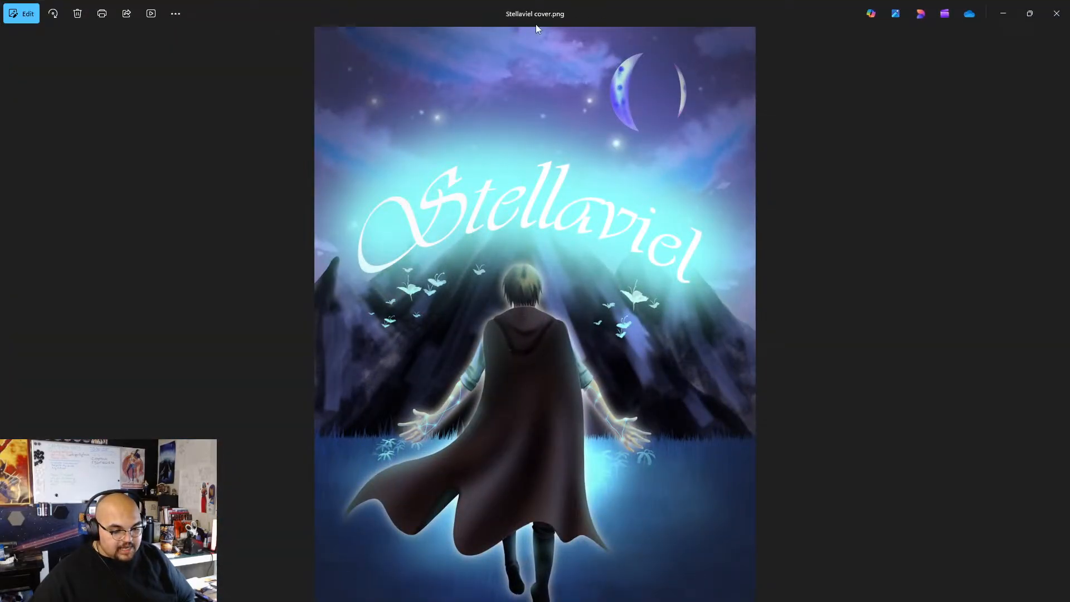
{"action": "scroll", "coordinate": [602, 471], "scroll_direction": "up", "scroll_amount": 3}
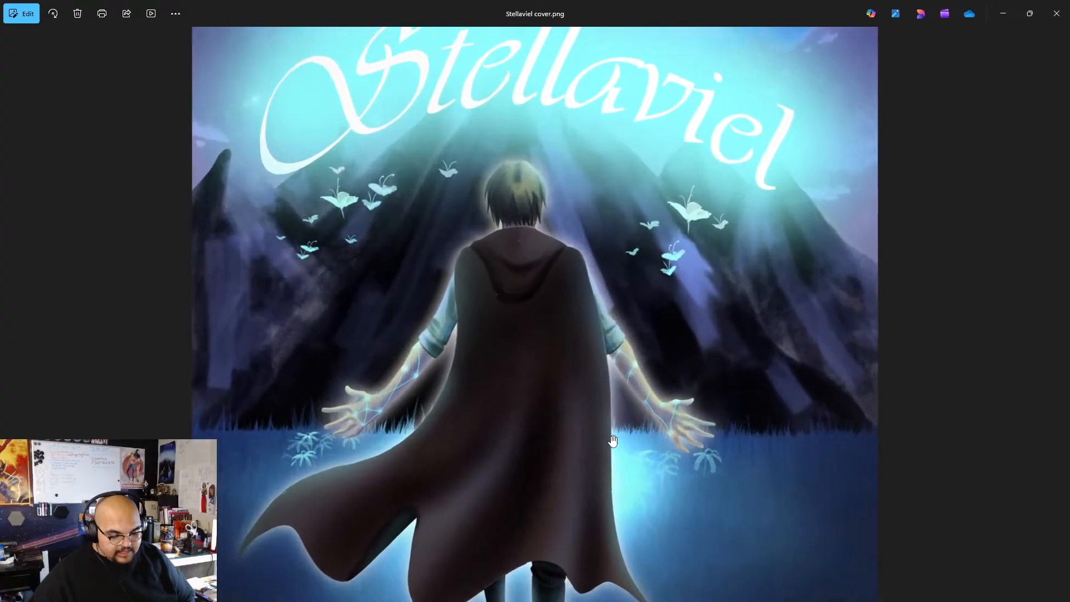
{"action": "scroll", "coordinate": [613, 442], "scroll_direction": "up", "scroll_amount": 1}
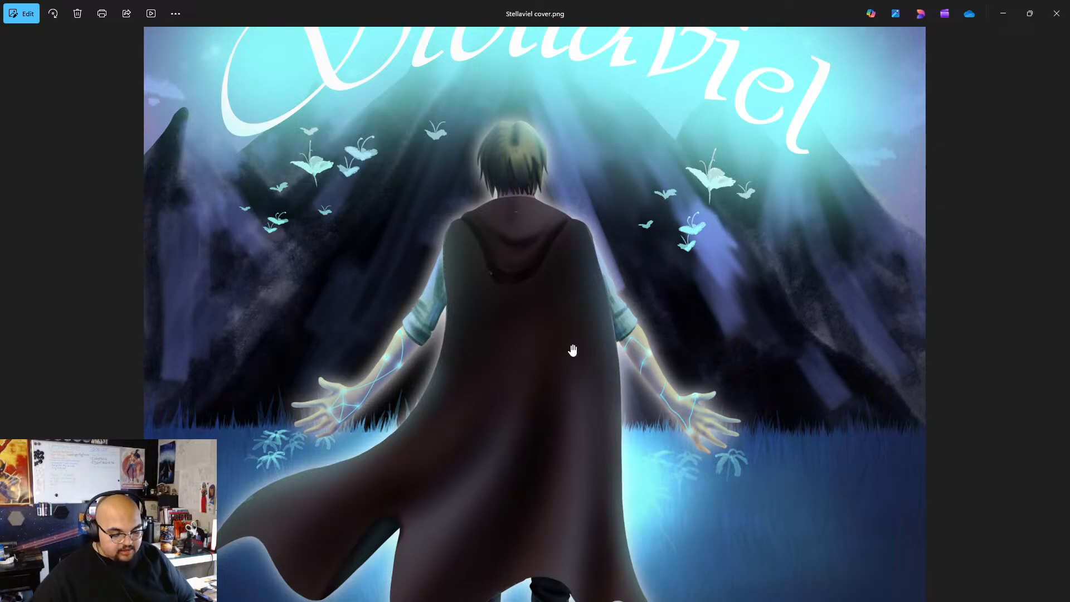
{"action": "scroll", "coordinate": [574, 350], "scroll_direction": "down", "scroll_amount": 2}
{"action": "scroll", "coordinate": [491, 282], "scroll_direction": "down", "scroll_amount": 3}
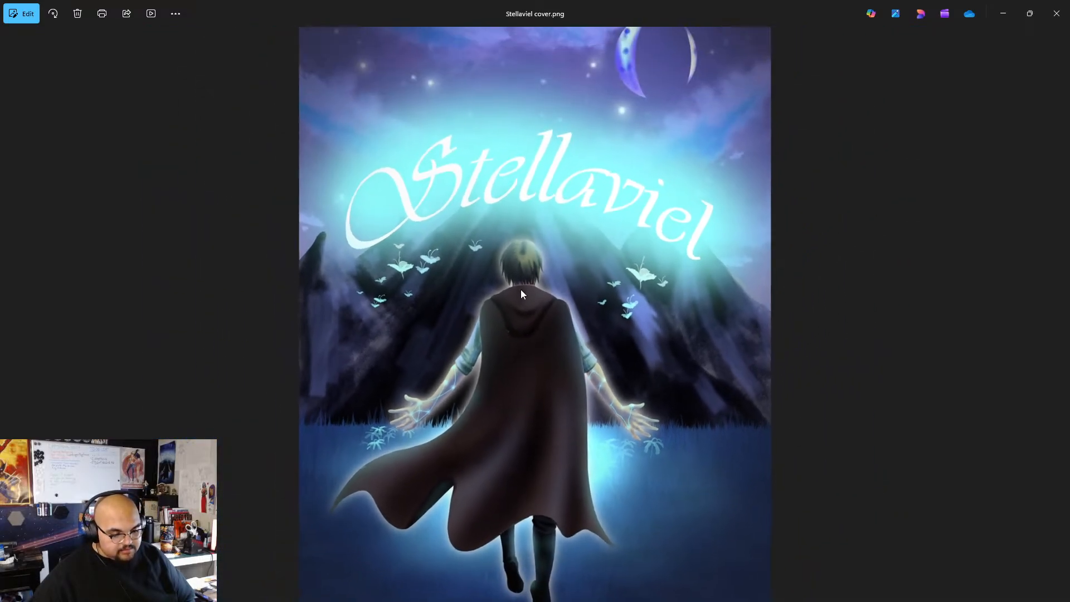
{"action": "scroll", "coordinate": [530, 295], "scroll_direction": "down", "scroll_amount": 1}
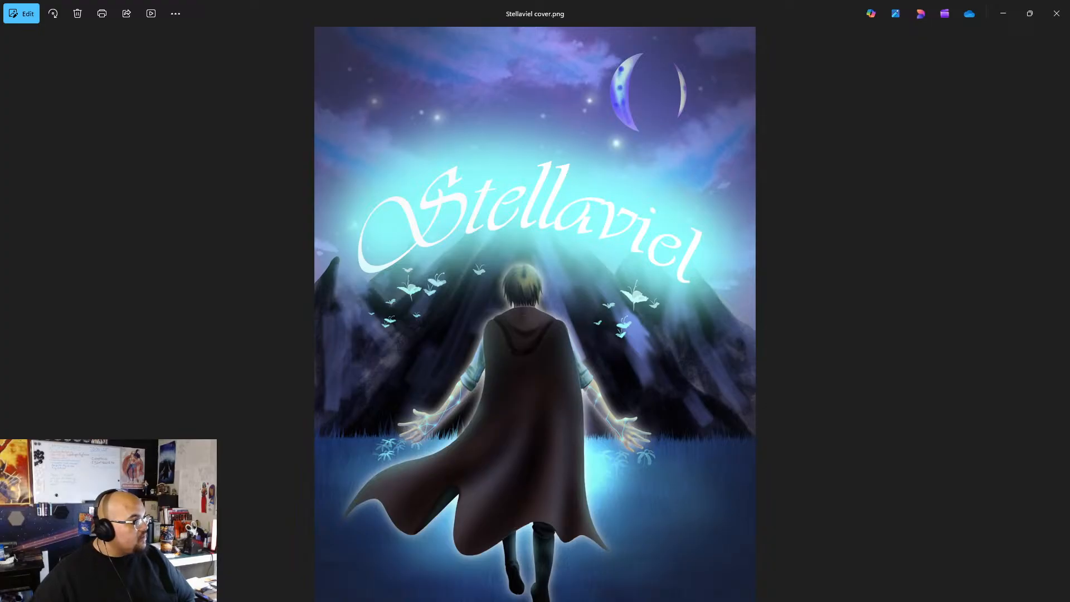
{"action": "left_click", "coordinate": [1056, 13]}
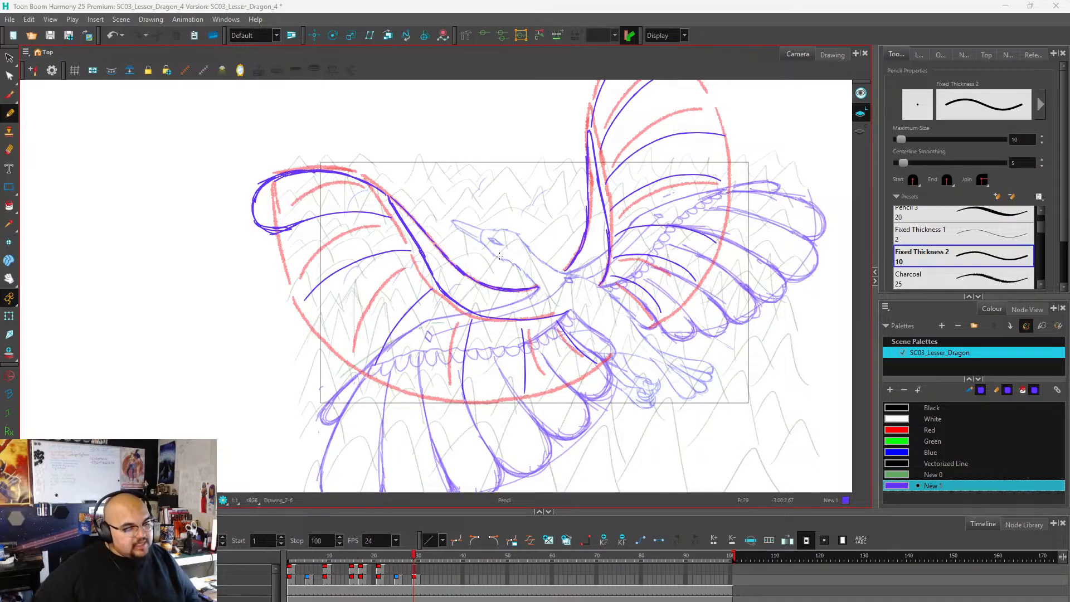
Outline the lower wing's second feather with a rounded tip beyond the red guide, between the first and second feather lines.
{"action": "scroll", "coordinate": [459, 248], "scroll_direction": "down", "scroll_amount": 1}
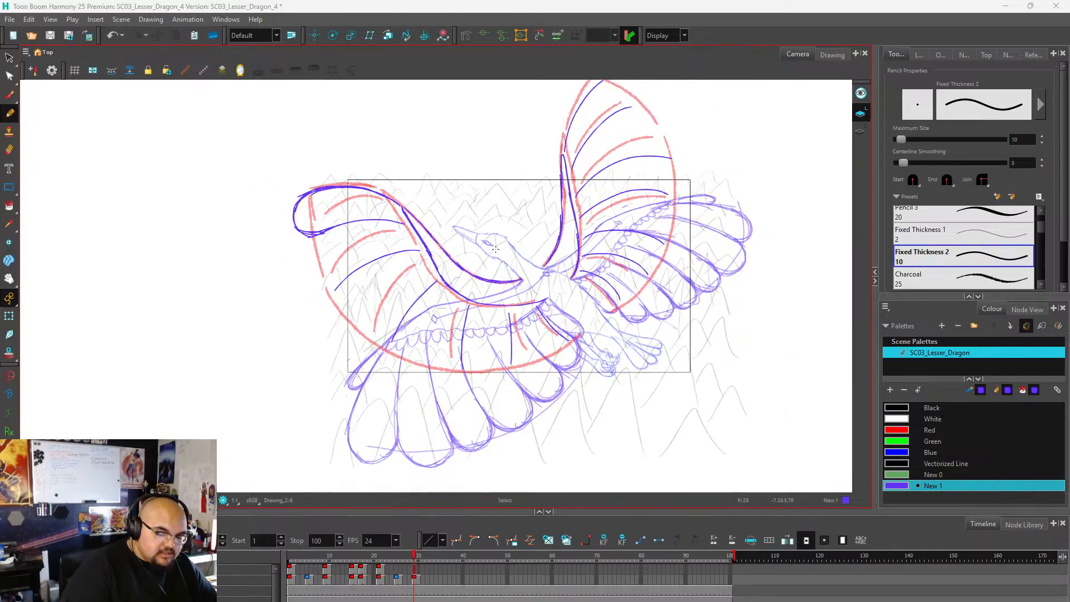
{"action": "scroll", "coordinate": [397, 249], "scroll_direction": "up", "scroll_amount": 3}
{"action": "scroll", "coordinate": [412, 245], "scroll_direction": "down", "scroll_amount": 3}
{"action": "scroll", "coordinate": [463, 235], "scroll_direction": "up", "scroll_amount": 3}
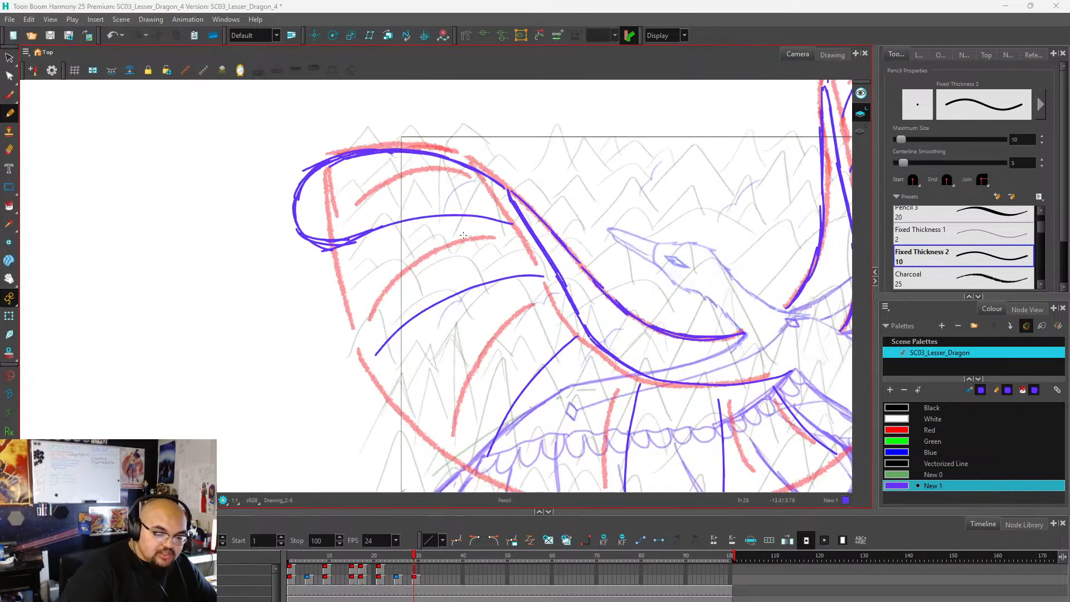
{"action": "left_click_drag", "start_coordinate": [476, 220], "coordinate": [512, 224]}
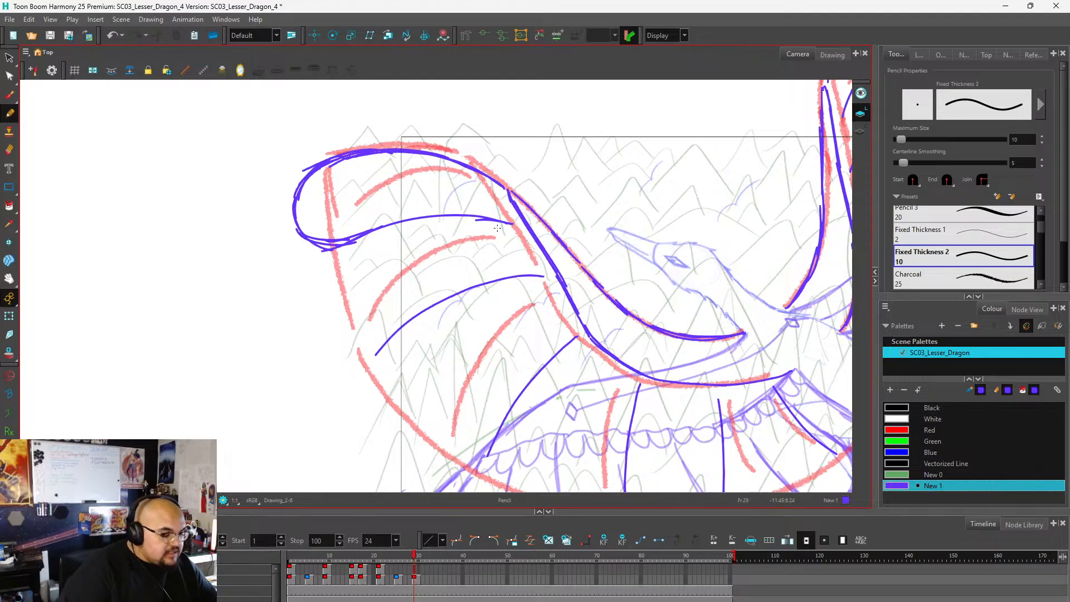
{"action": "key", "text": "ctrl+z"}
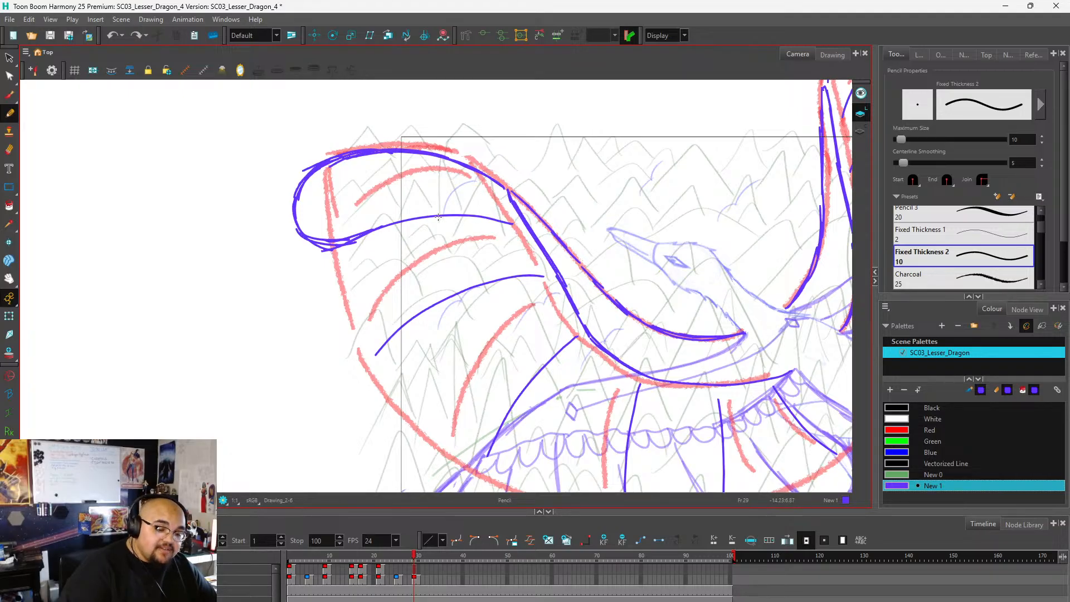
{"action": "mouse_move", "coordinate": [437, 218]}
{"action": "left_mouse_down"}
{"action": "mouse_move", "coordinate": [338, 266]}
{"action": "mouse_move", "coordinate": [317, 334]}
{"action": "mouse_move", "coordinate": [327, 322]}
{"action": "mouse_move", "coordinate": [370, 351]}
{"action": "mouse_move", "coordinate": [400, 320]}
{"action": "mouse_move", "coordinate": [368, 353]}
{"action": "mouse_move", "coordinate": [344, 355]}
{"action": "left_mouse_up"}
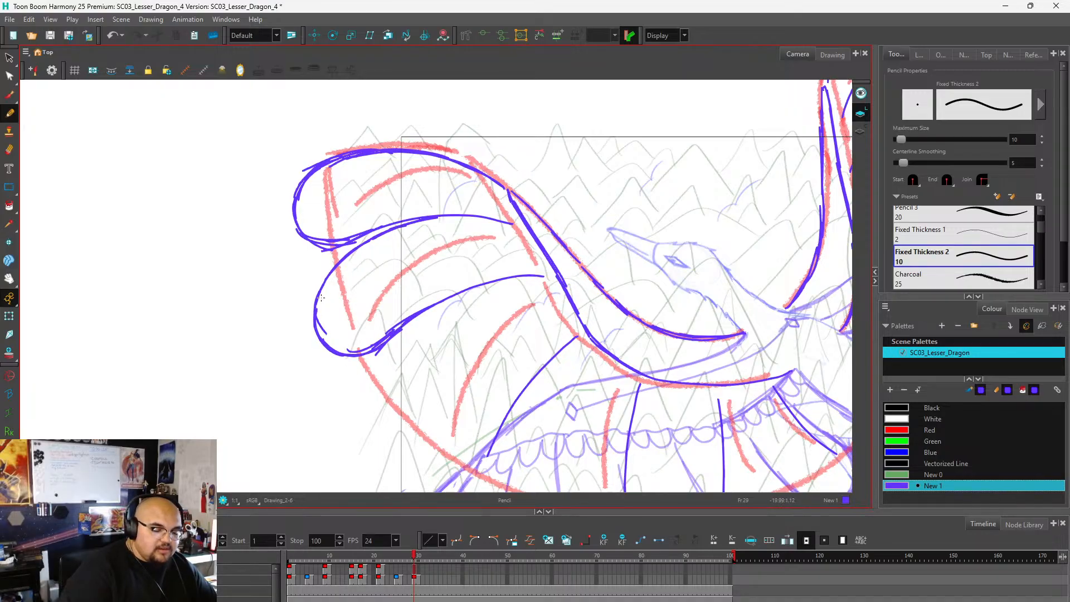
{"action": "left_click_drag", "start_coordinate": [321, 297], "coordinate": [368, 240]}
Outline the lower wing's third feather with a rounded tip past the red guide, curving from the second feather line to the third.
{"action": "scroll", "coordinate": [372, 247], "scroll_direction": "down", "scroll_amount": 3}
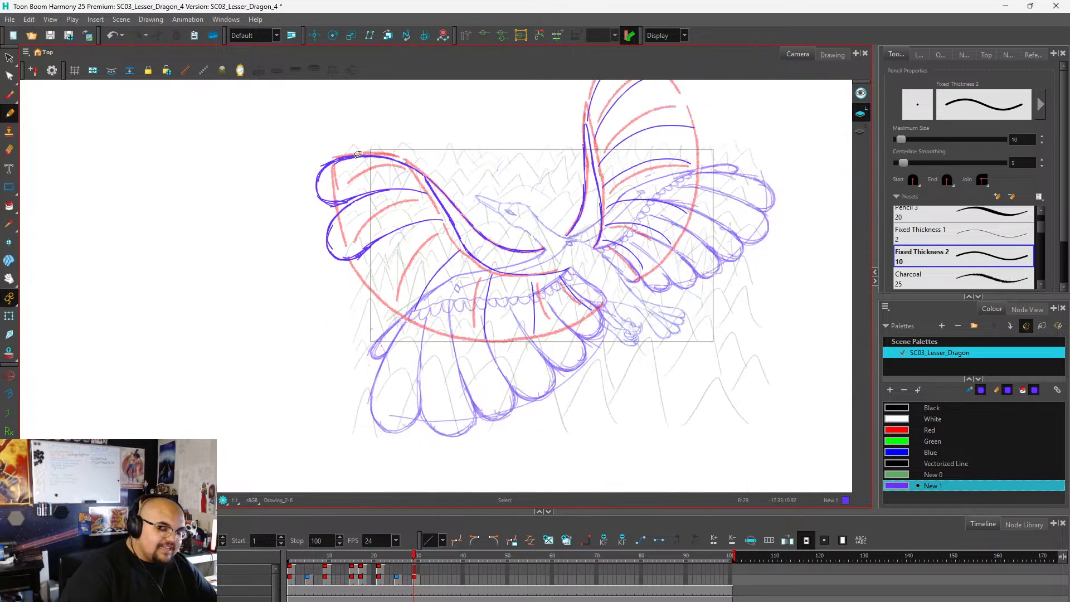
{"action": "scroll", "coordinate": [388, 212], "scroll_direction": "up", "scroll_amount": 3}
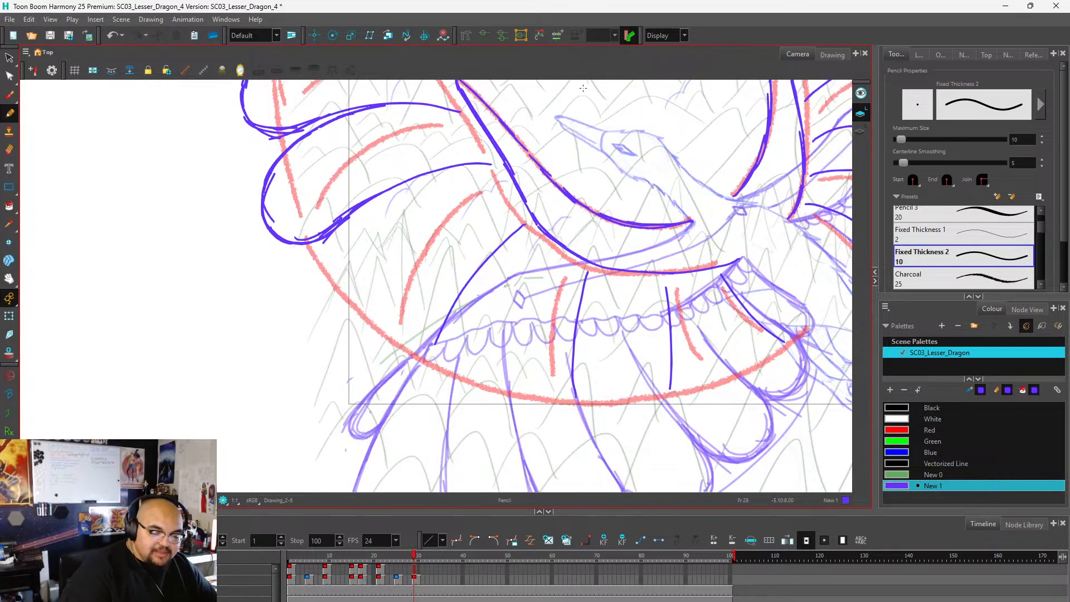
{"action": "left_click_drag", "start_coordinate": [419, 176], "coordinate": [358, 225]}
{"action": "left_click_drag", "start_coordinate": [394, 191], "coordinate": [339, 271]}
{"action": "left_click_drag", "start_coordinate": [366, 218], "coordinate": [330, 303]}
{"action": "mouse_move", "coordinate": [371, 211]}
{"action": "left_mouse_down"}
{"action": "mouse_move", "coordinate": [331, 277]}
{"action": "mouse_move", "coordinate": [325, 317]}
{"action": "mouse_move", "coordinate": [370, 373]}
{"action": "left_mouse_up"}
{"action": "left_click_drag", "start_coordinate": [329, 312], "coordinate": [393, 378]}
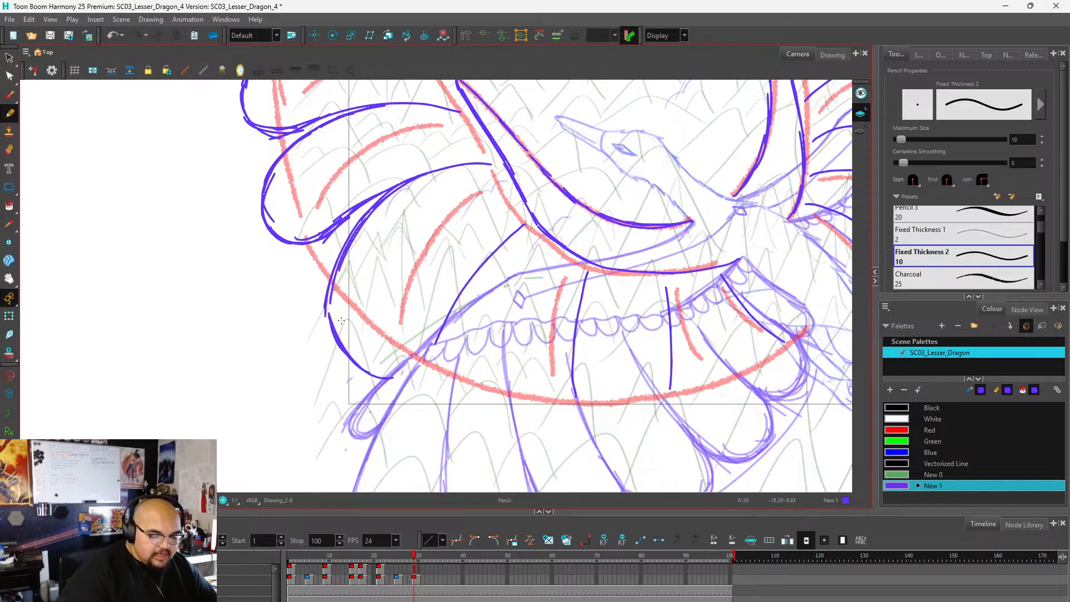
{"action": "mouse_move", "coordinate": [327, 317]}
{"action": "left_mouse_down"}
{"action": "mouse_move", "coordinate": [350, 364]}
{"action": "mouse_move", "coordinate": [402, 379]}
{"action": "mouse_move", "coordinate": [436, 342]}
{"action": "mouse_move", "coordinate": [454, 293]}
{"action": "left_mouse_up"}
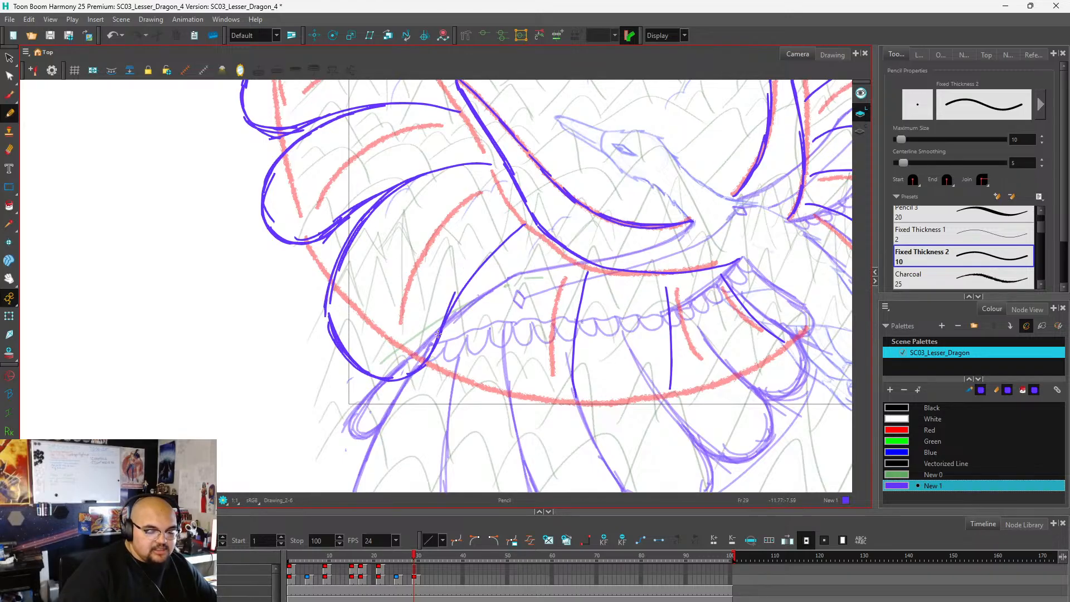
Outline the lower wing's fourth feather with overlapping strokes, rounding its tip below the red guide and joining the fourth feather line.
{"action": "left_click_drag", "start_coordinate": [439, 334], "coordinate": [498, 245]}
{"action": "mouse_move", "coordinate": [481, 261]}
{"action": "left_mouse_down"}
{"action": "mouse_move", "coordinate": [522, 222]}
{"action": "mouse_move", "coordinate": [446, 283]}
{"action": "mouse_move", "coordinate": [441, 346]}
{"action": "left_mouse_up"}
{"action": "scroll", "coordinate": [509, 200], "scroll_direction": "down", "scroll_amount": 3}
{"action": "scroll", "coordinate": [484, 238], "scroll_direction": "up", "scroll_amount": 2}
{"action": "left_click_drag", "start_coordinate": [456, 281], "coordinate": [441, 384]}
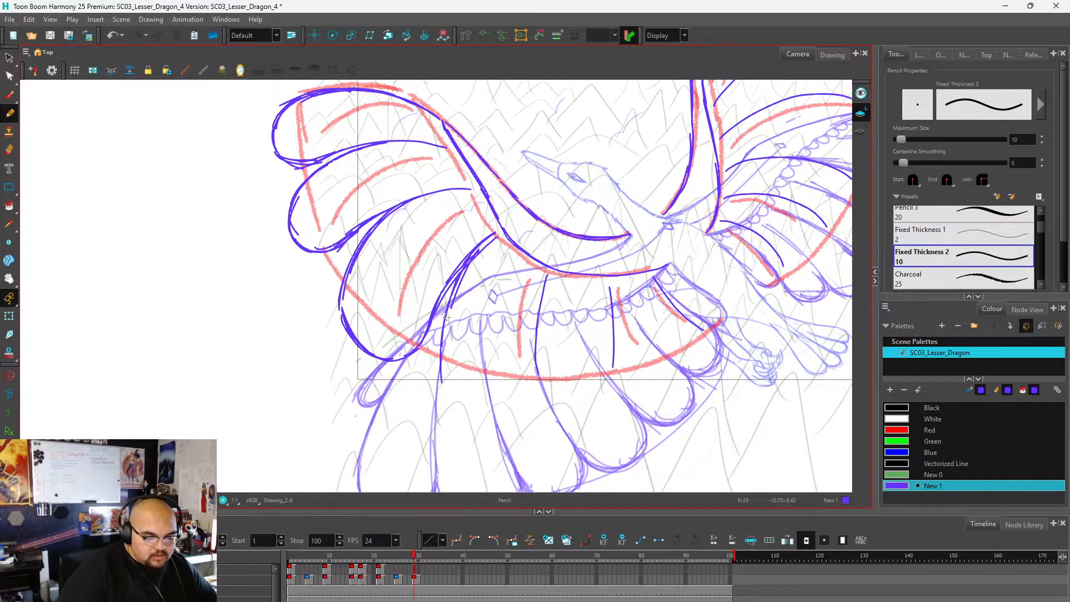
{"action": "mouse_move", "coordinate": [446, 317]}
{"action": "left_mouse_down"}
{"action": "mouse_move", "coordinate": [442, 385]}
{"action": "mouse_move", "coordinate": [474, 415]}
{"action": "left_mouse_up"}
{"action": "mouse_move", "coordinate": [443, 371]}
{"action": "left_mouse_down"}
{"action": "mouse_move", "coordinate": [482, 410]}
{"action": "mouse_move", "coordinate": [508, 400]}
{"action": "mouse_move", "coordinate": [530, 379]}
{"action": "mouse_move", "coordinate": [551, 275]}
{"action": "left_mouse_up"}
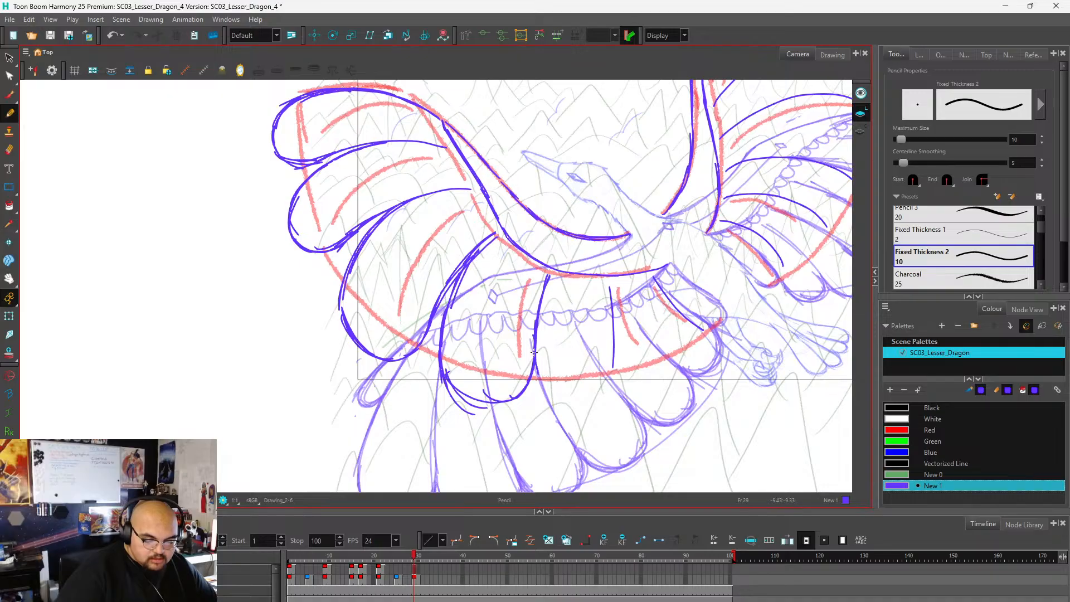
{"action": "mouse_move", "coordinate": [534, 352]}
{"action": "left_mouse_down"}
{"action": "mouse_move", "coordinate": [487, 403]}
{"action": "mouse_move", "coordinate": [442, 334]}
{"action": "mouse_move", "coordinate": [456, 286]}
{"action": "left_mouse_up"}
Outline the lower wing's fifth feather with a rounded tip just below the red guide, connecting the fourth and fifth feather lines.
{"action": "key", "text": "1"}
{"action": "key", "text": "1"}
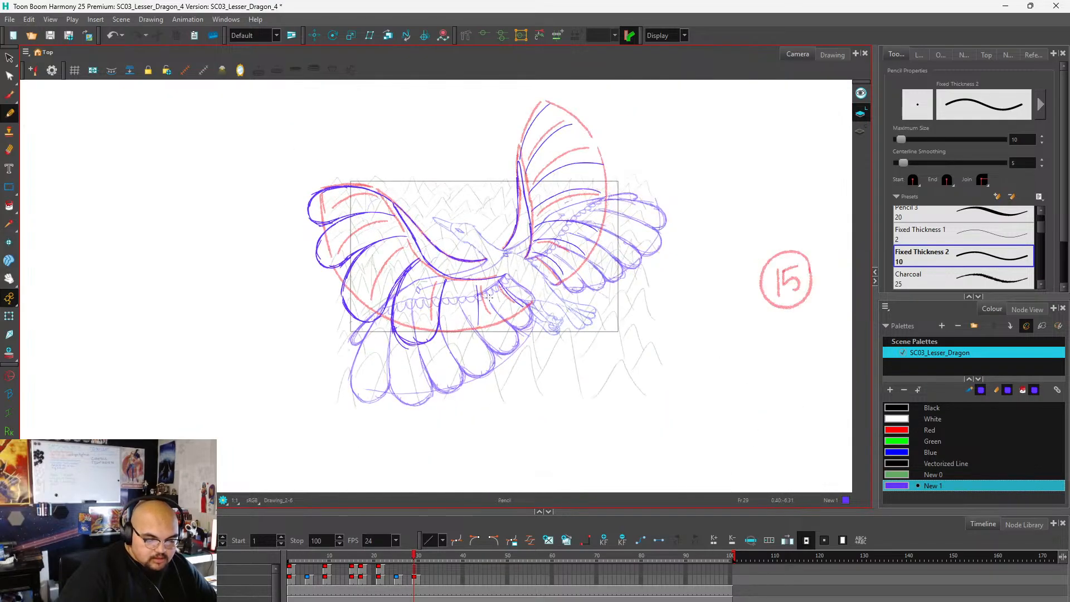
{"action": "key", "text": "2"}
{"action": "key", "text": "2"}
{"action": "key", "text": "2"}
{"action": "key", "text": "2"}
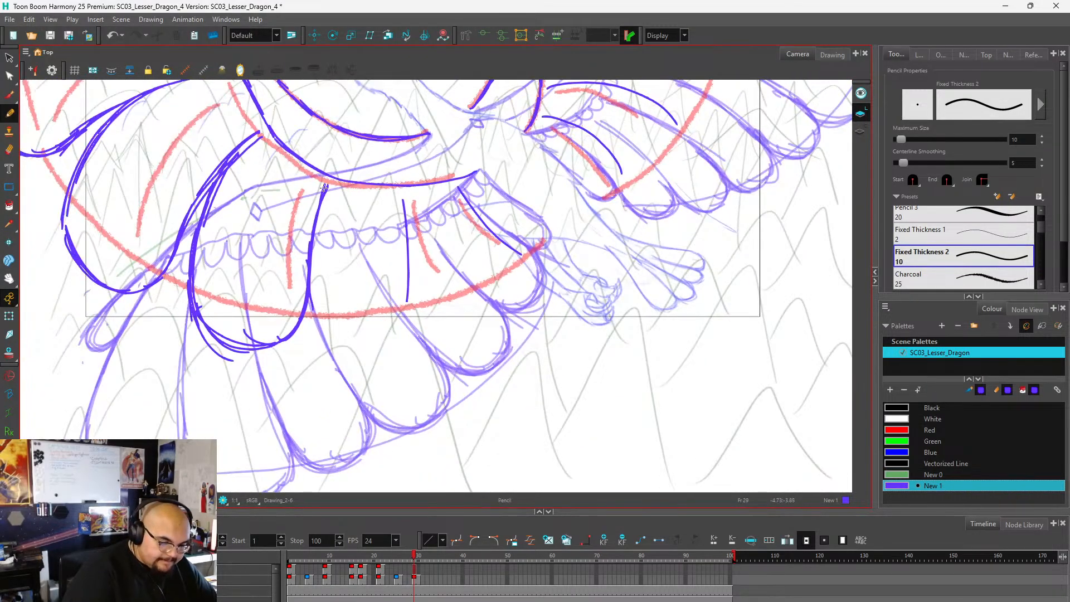
{"action": "left_click_drag", "start_coordinate": [325, 190], "coordinate": [318, 276]}
{"action": "left_click_drag", "start_coordinate": [316, 237], "coordinate": [329, 332]}
{"action": "mouse_move", "coordinate": [317, 277]}
{"action": "left_mouse_down"}
{"action": "mouse_move", "coordinate": [350, 314]}
{"action": "mouse_move", "coordinate": [332, 326]}
{"action": "mouse_move", "coordinate": [344, 293]}
{"action": "mouse_move", "coordinate": [391, 324]}
{"action": "mouse_move", "coordinate": [365, 316]}
{"action": "mouse_move", "coordinate": [410, 254]}
{"action": "left_mouse_up"}
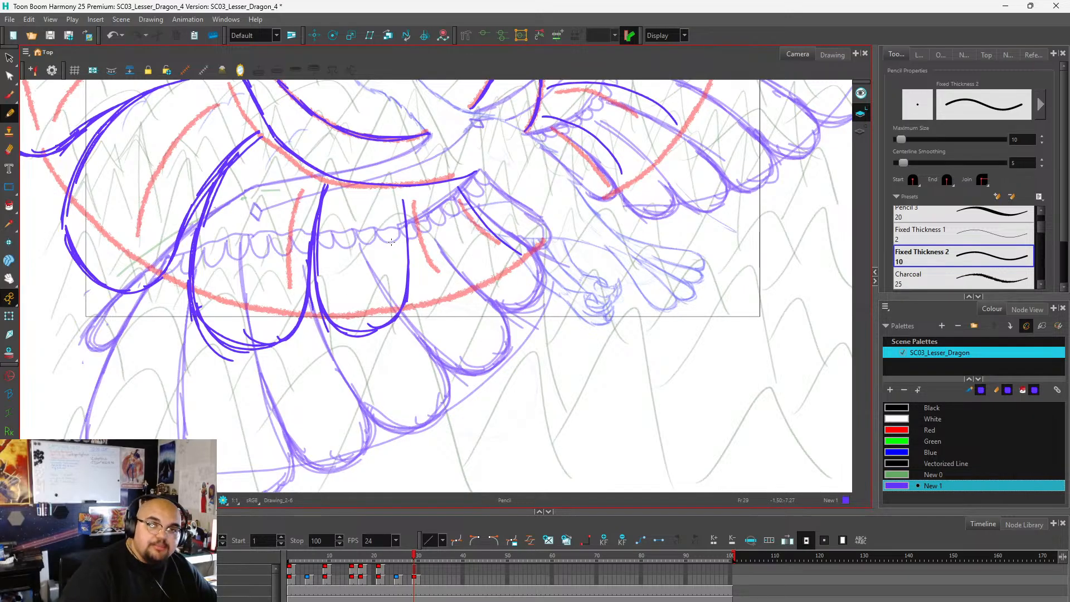
{"action": "mouse_move", "coordinate": [406, 292]}
{"action": "left_mouse_down"}
{"action": "mouse_move", "coordinate": [370, 334]}
{"action": "mouse_move", "coordinate": [336, 326]}
{"action": "mouse_move", "coordinate": [313, 246]}
{"action": "mouse_move", "coordinate": [323, 194]}
{"action": "left_mouse_up"}
Outline the lower wing's last two feathers near the body with rounded tips, closing the final one at the wing root.
{"action": "scroll", "coordinate": [330, 292], "scroll_direction": "down", "scroll_amount": 3}
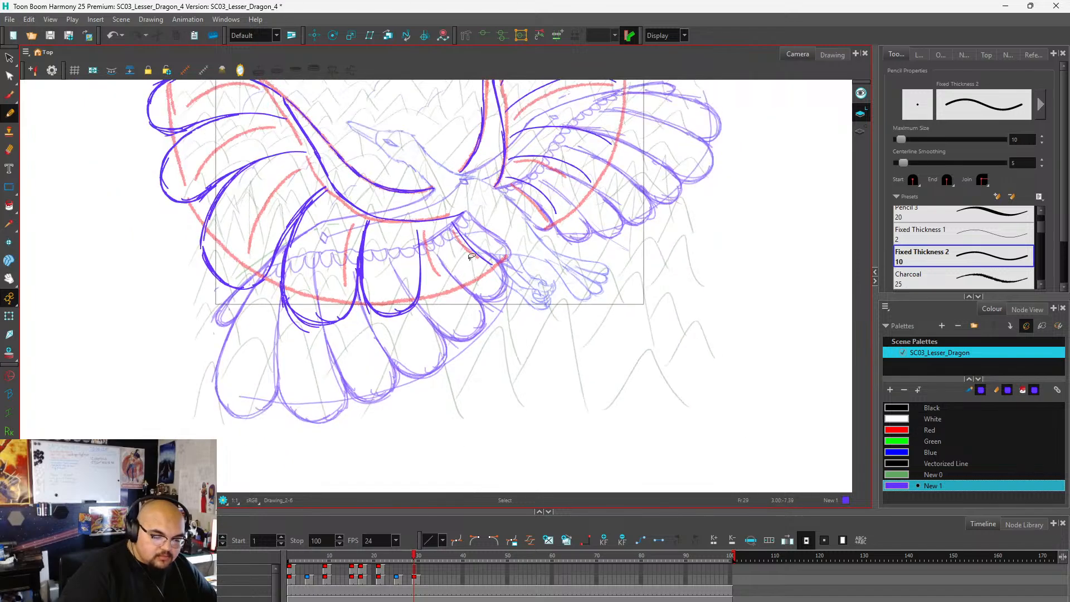
{"action": "scroll", "coordinate": [330, 292], "scroll_direction": "up", "scroll_amount": 2}
{"action": "mouse_move", "coordinate": [406, 231]}
{"action": "left_mouse_down"}
{"action": "mouse_move", "coordinate": [421, 305]}
{"action": "mouse_move", "coordinate": [412, 274]}
{"action": "mouse_move", "coordinate": [428, 309]}
{"action": "mouse_move", "coordinate": [424, 287]}
{"action": "mouse_move", "coordinate": [409, 270]}
{"action": "mouse_move", "coordinate": [428, 301]}
{"action": "mouse_move", "coordinate": [415, 289]}
{"action": "mouse_move", "coordinate": [448, 300]}
{"action": "mouse_move", "coordinate": [451, 292]}
{"action": "mouse_move", "coordinate": [446, 305]}
{"action": "mouse_move", "coordinate": [485, 268]}
{"action": "left_mouse_up"}
{"action": "mouse_move", "coordinate": [451, 213]}
{"action": "left_mouse_down"}
{"action": "mouse_move", "coordinate": [486, 271]}
{"action": "mouse_move", "coordinate": [481, 290]}
{"action": "mouse_move", "coordinate": [465, 301]}
{"action": "mouse_move", "coordinate": [427, 298]}
{"action": "left_mouse_up"}
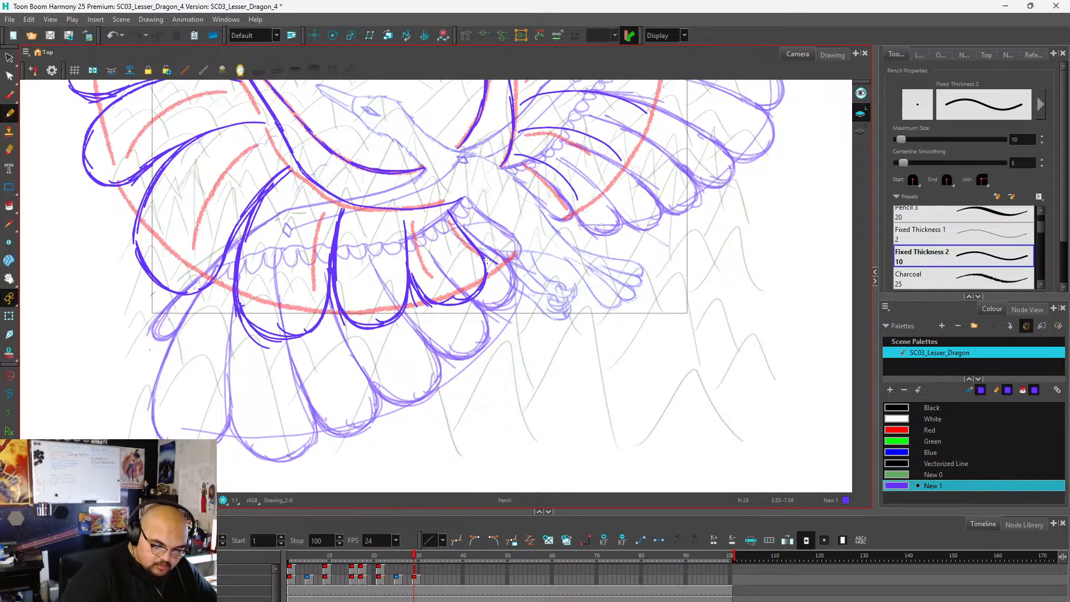
{"action": "mouse_move", "coordinate": [484, 256]}
{"action": "left_mouse_down"}
{"action": "mouse_move", "coordinate": [512, 260]}
{"action": "mouse_move", "coordinate": [502, 259]}
{"action": "mouse_move", "coordinate": [509, 243]}
{"action": "mouse_move", "coordinate": [512, 256]}
{"action": "mouse_move", "coordinate": [497, 225]}
{"action": "mouse_move", "coordinate": [511, 243]}
{"action": "mouse_move", "coordinate": [480, 214]}
{"action": "left_mouse_up"}
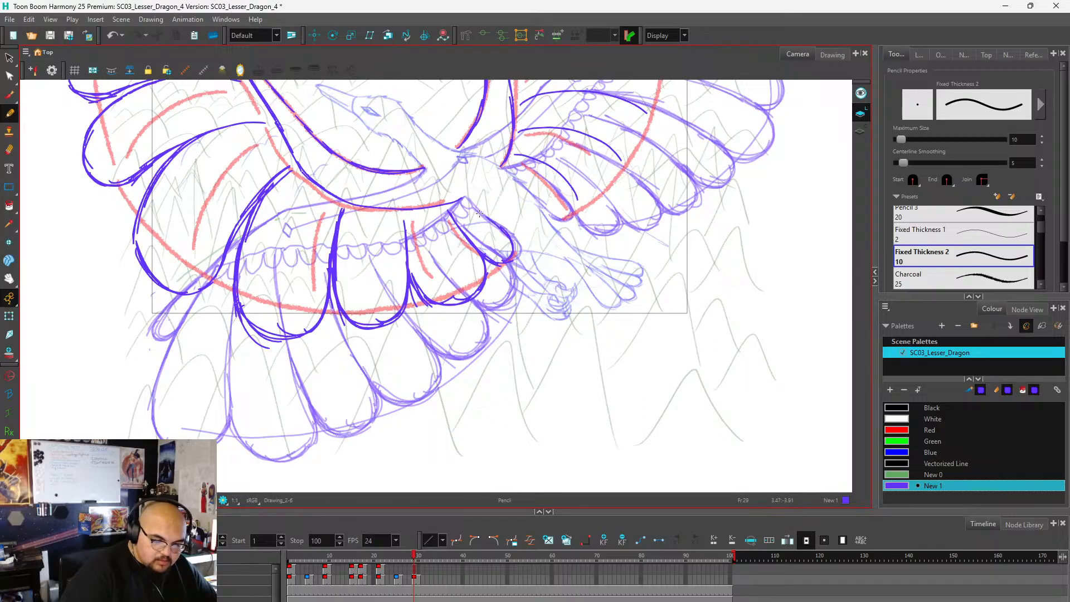
Erase the outline of the lower wing's third feather, including its rounded tip near the red guide.
{"action": "scroll", "coordinate": [481, 209], "scroll_direction": "down", "scroll_amount": 2}
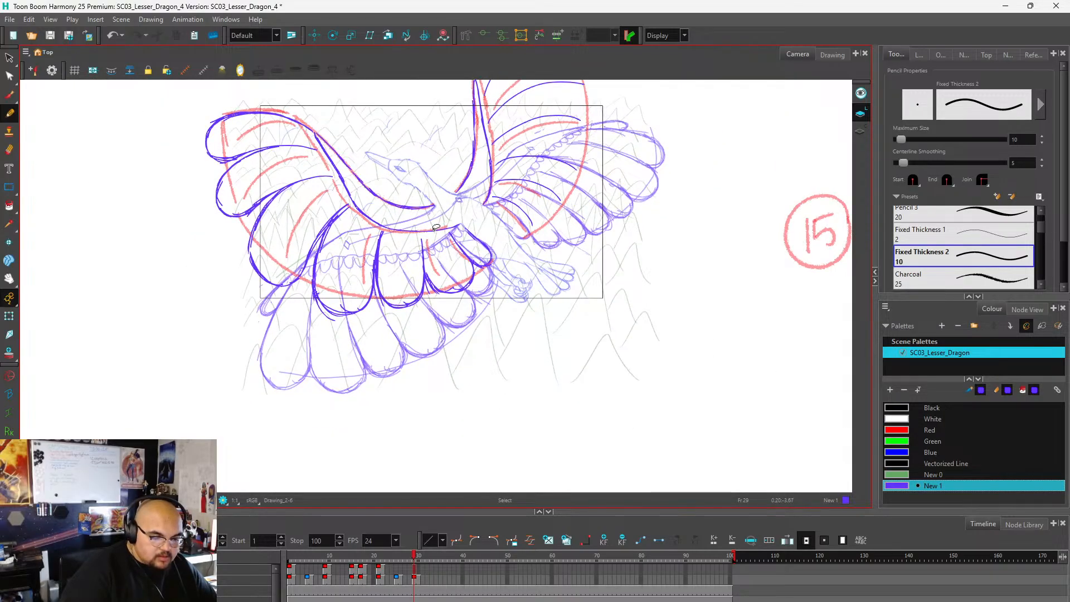
{"action": "scroll", "coordinate": [441, 252], "scroll_direction": "up", "scroll_amount": 1}
{"action": "scroll", "coordinate": [441, 251], "scroll_direction": "down", "scroll_amount": 2}
{"action": "scroll", "coordinate": [375, 226], "scroll_direction": "up", "scroll_amount": 3}
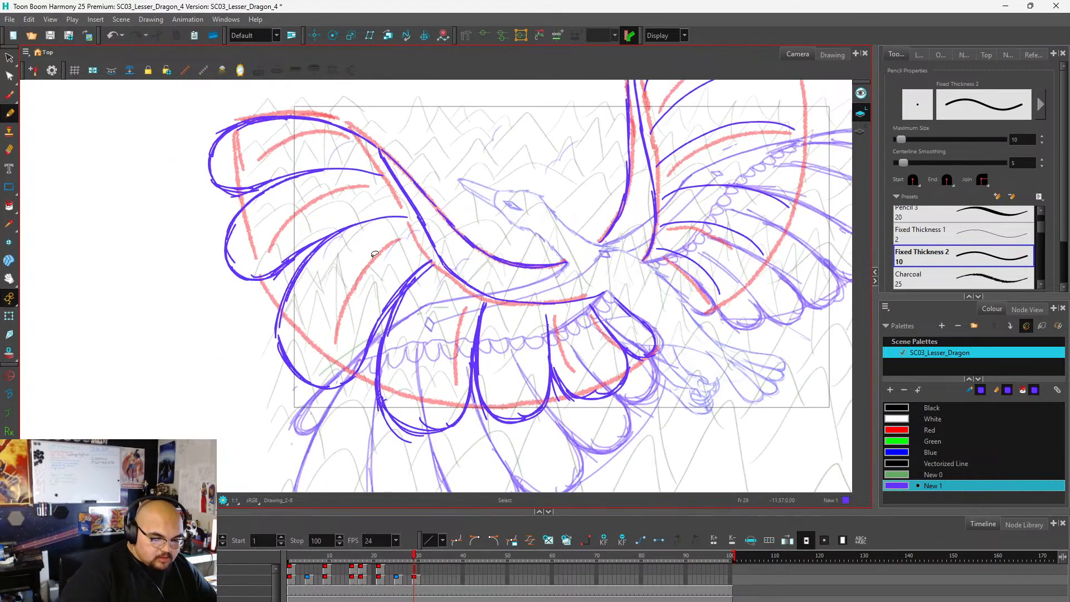
{"action": "scroll", "coordinate": [375, 275], "scroll_direction": "down", "scroll_amount": 2}
{"action": "scroll", "coordinate": [376, 275], "scroll_direction": "up", "scroll_amount": 2}
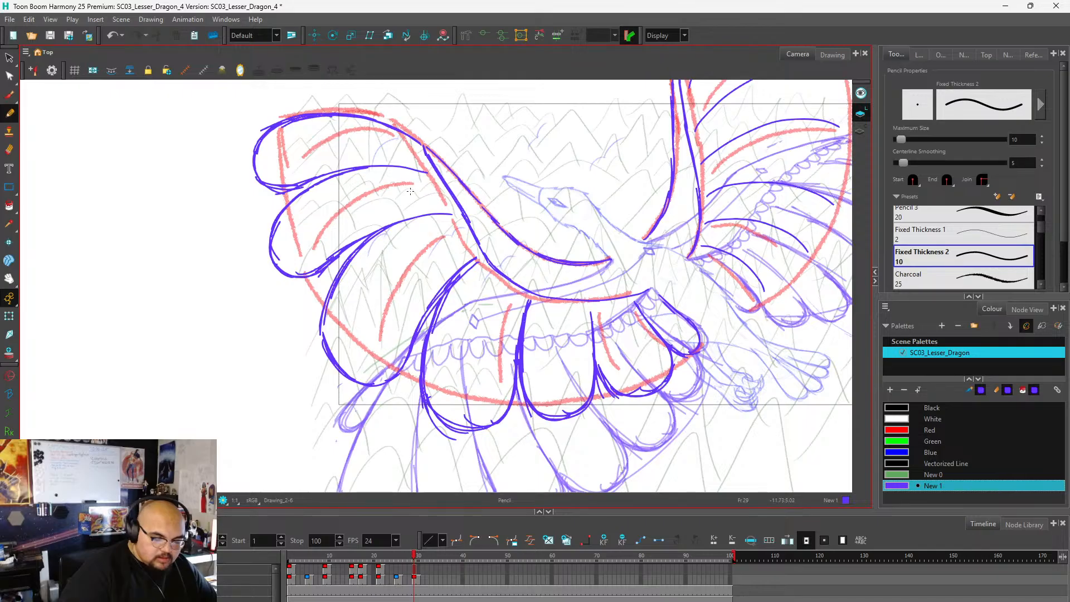
{"action": "mouse_move", "coordinate": [391, 248]}
{"action": "left_mouse_down"}
{"action": "mouse_move", "coordinate": [320, 317]}
{"action": "mouse_move", "coordinate": [386, 231]}
{"action": "mouse_move", "coordinate": [329, 357]}
{"action": "mouse_move", "coordinate": [320, 340]}
{"action": "mouse_move", "coordinate": [340, 385]}
{"action": "mouse_move", "coordinate": [347, 326]}
{"action": "left_mouse_up"}
{"action": "mouse_move", "coordinate": [333, 288]}
{"action": "left_mouse_down"}
{"action": "mouse_move", "coordinate": [323, 354]}
{"action": "mouse_move", "coordinate": [349, 383]}
{"action": "mouse_move", "coordinate": [379, 385]}
{"action": "left_mouse_up"}
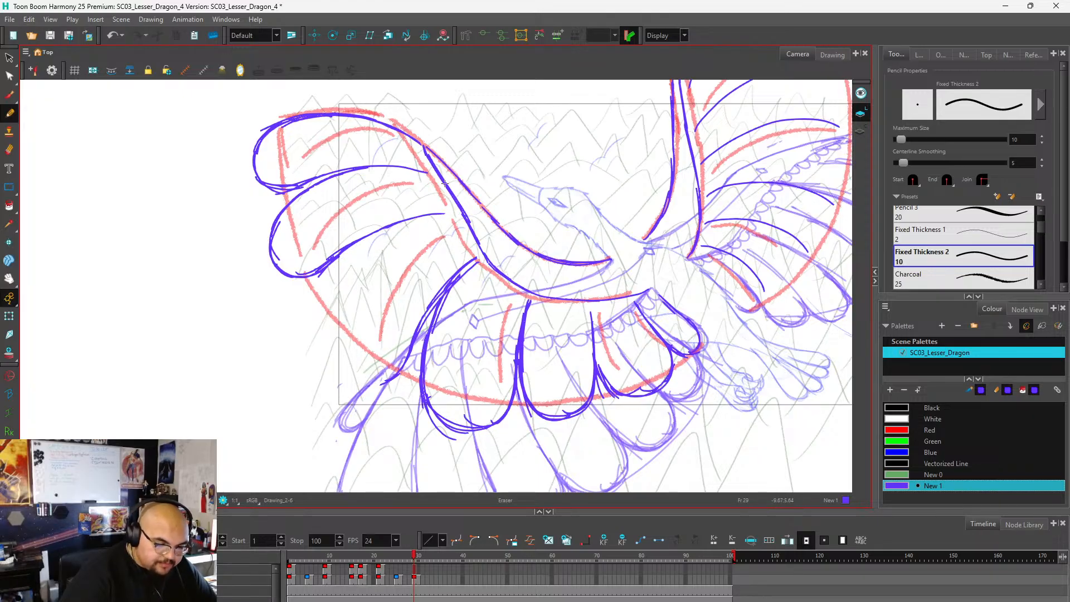
Select the lower wing's second feather strokes, then shift and stretch them slightly so the feather line meets the wing's arm.
{"action": "key", "text": "alt+s"}
{"action": "mouse_move", "coordinate": [429, 233]}
{"action": "left_mouse_down"}
{"action": "mouse_move", "coordinate": [363, 202]}
{"action": "mouse_move", "coordinate": [380, 292]}
{"action": "mouse_move", "coordinate": [395, 238]}
{"action": "left_mouse_up"}
{"action": "left_click_drag", "start_coordinate": [356, 279], "coordinate": [356, 303]}
{"action": "left_click_drag", "start_coordinate": [444, 245], "coordinate": [467, 245]}
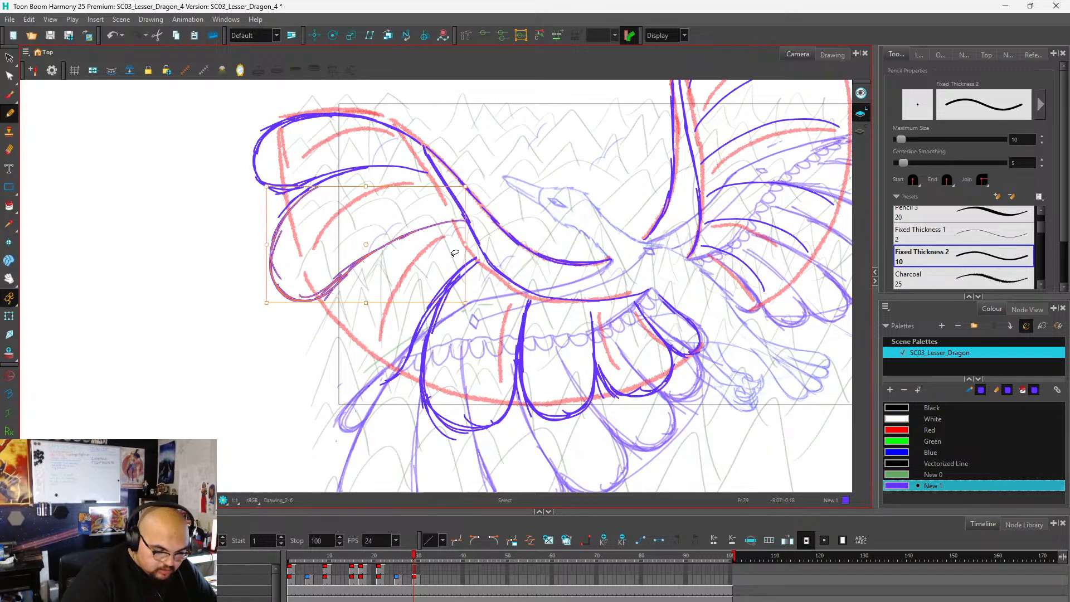
{"action": "left_click_drag", "start_coordinate": [266, 225], "coordinate": [266, 213]}
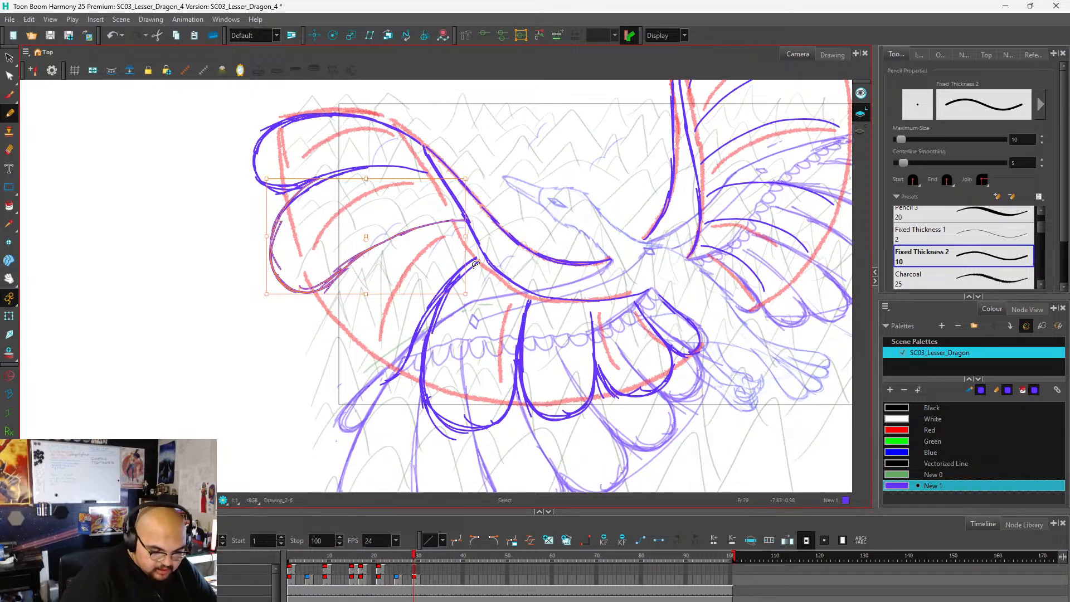
{"action": "left_click_drag", "start_coordinate": [468, 276], "coordinate": [468, 287]}
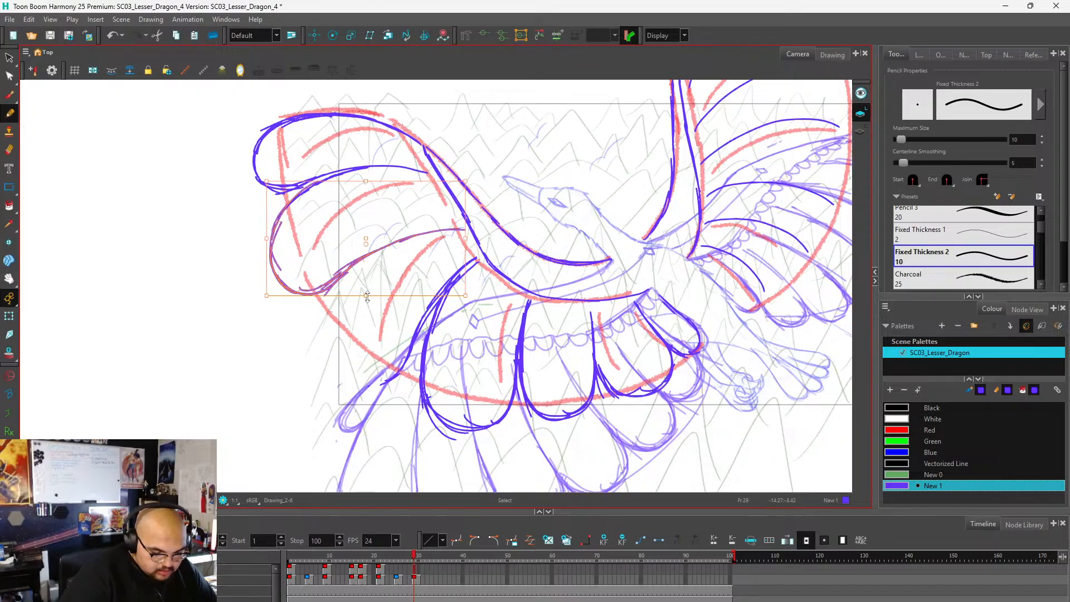
{"action": "left_click_drag", "start_coordinate": [376, 296], "coordinate": [369, 305]}
{"action": "left_click_drag", "start_coordinate": [269, 222], "coordinate": [269, 215]}
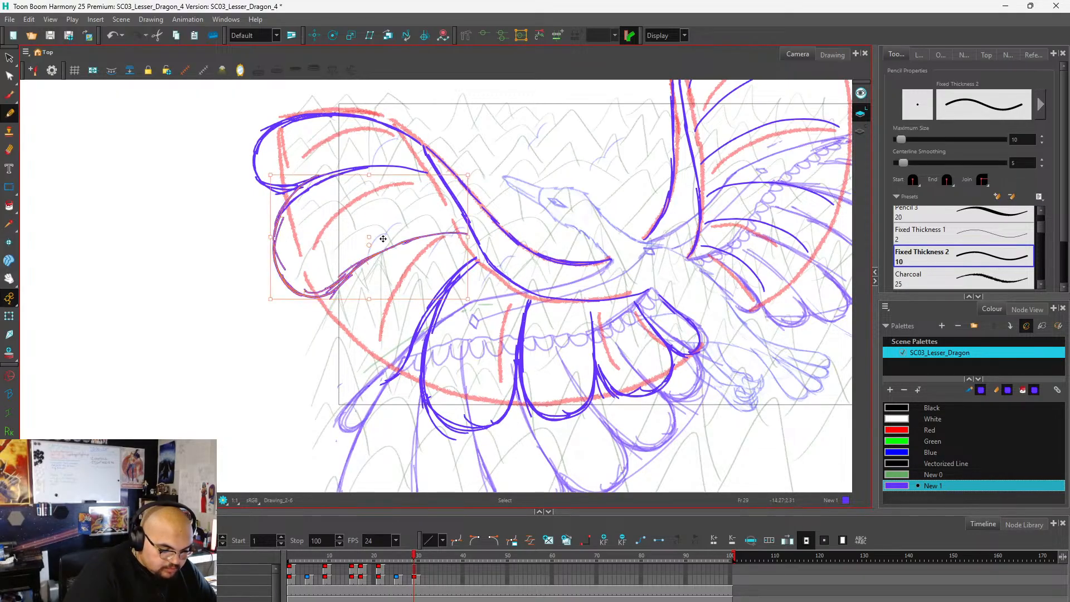
Redraw the lower wing's third feather as a smaller shape, curving from the second feather and rounding its tip just past the red guide.
{"action": "scroll", "coordinate": [499, 189], "scroll_direction": "down", "scroll_amount": 5}
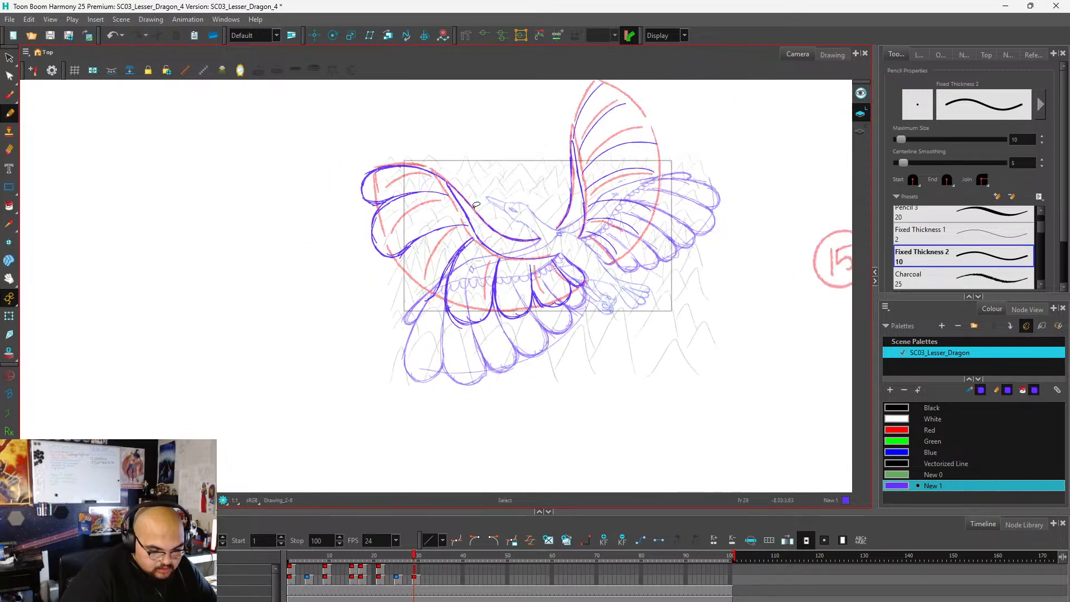
{"action": "scroll", "coordinate": [500, 188], "scroll_direction": "up", "scroll_amount": 3}
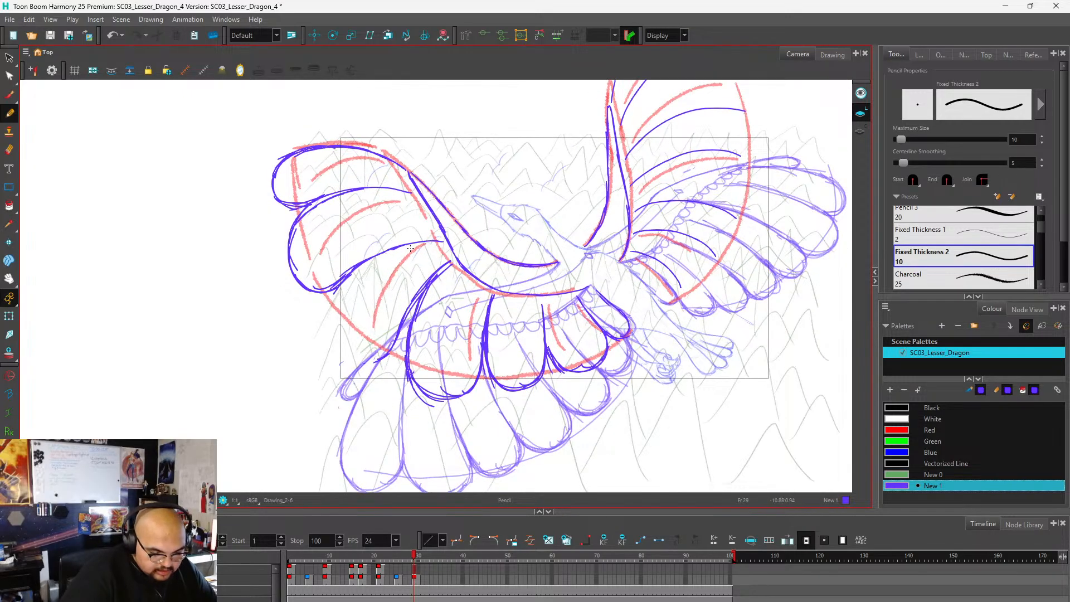
{"action": "mouse_move", "coordinate": [393, 249]}
{"action": "left_mouse_down"}
{"action": "mouse_move", "coordinate": [350, 290]}
{"action": "mouse_move", "coordinate": [375, 261]}
{"action": "mouse_move", "coordinate": [338, 321]}
{"action": "left_mouse_up"}
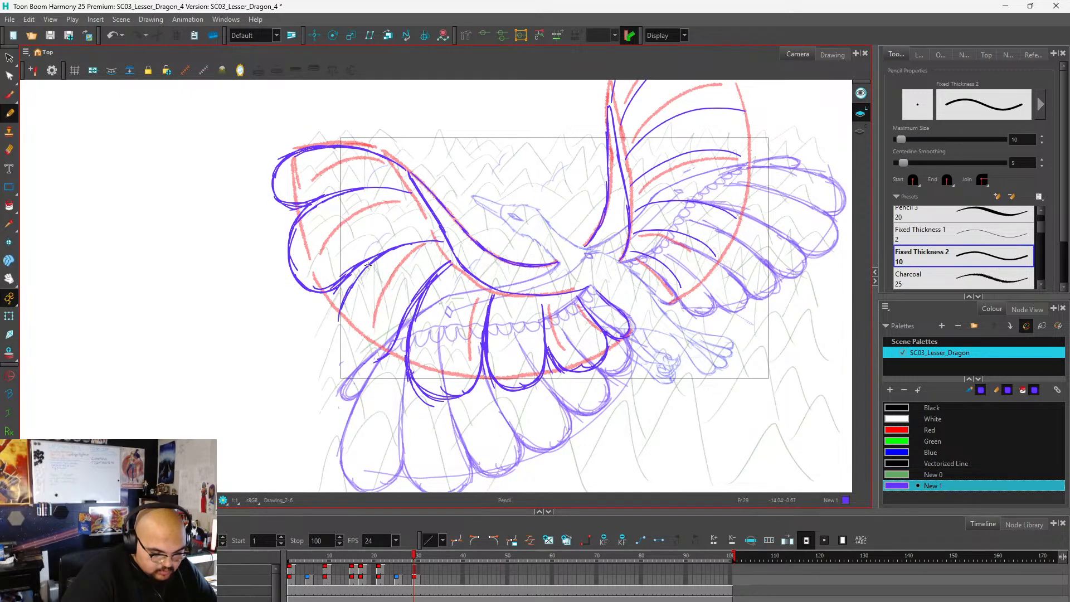
{"action": "mouse_move", "coordinate": [367, 266]}
{"action": "left_mouse_down"}
{"action": "mouse_move", "coordinate": [341, 326]}
{"action": "mouse_move", "coordinate": [368, 357]}
{"action": "mouse_move", "coordinate": [392, 334]}
{"action": "mouse_move", "coordinate": [344, 336]}
{"action": "left_mouse_up"}
{"action": "mouse_move", "coordinate": [345, 295]}
{"action": "left_mouse_down"}
{"action": "mouse_move", "coordinate": [339, 314]}
{"action": "mouse_move", "coordinate": [384, 354]}
{"action": "mouse_move", "coordinate": [398, 321]}
{"action": "left_mouse_up"}
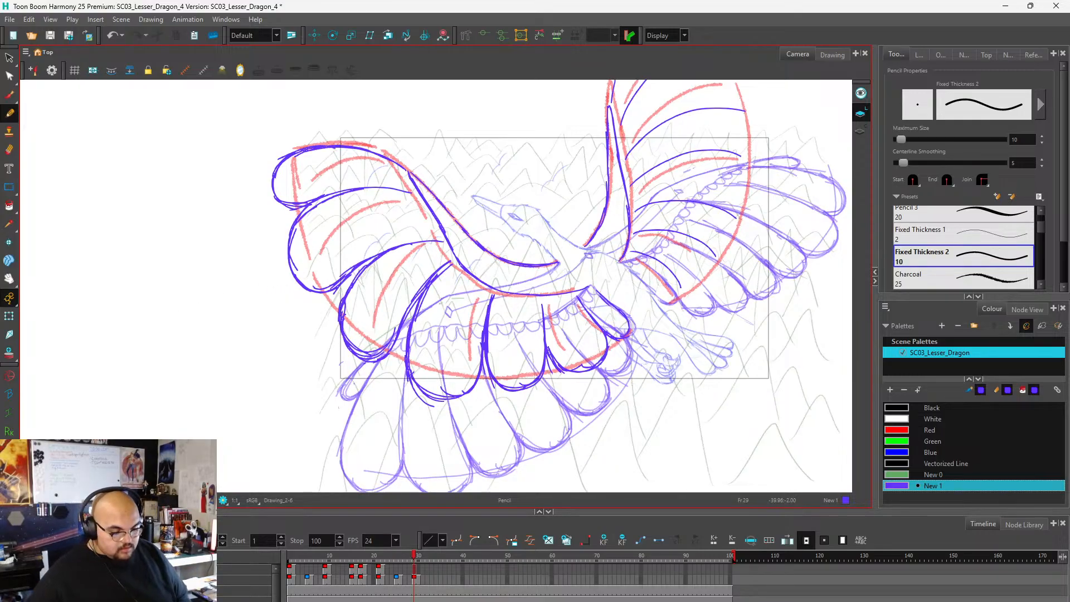
Erase the outer side and tip of the lower wing's fourth feather, from the wing's arm to below the red guide.
{"action": "key", "text": "1"}
{"action": "left_click_drag", "start_coordinate": [496, 329], "coordinate": [454, 292]}
{"action": "key", "text": "2"}
{"action": "key", "text": "2"}
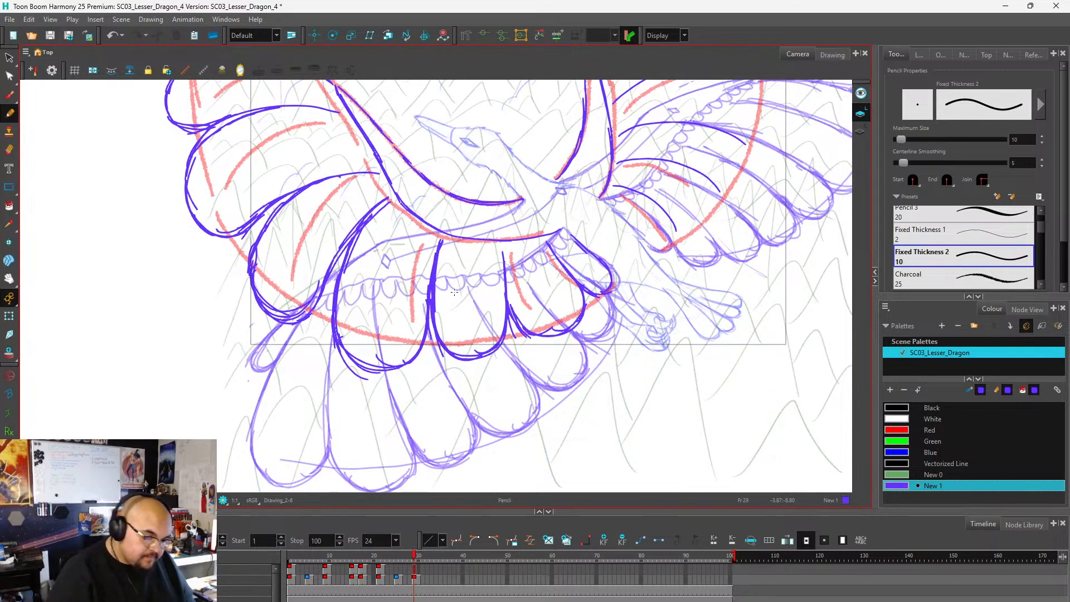
{"action": "key", "text": "alt+e"}
{"action": "mouse_move", "coordinate": [391, 196]}
{"action": "left_mouse_down"}
{"action": "mouse_move", "coordinate": [325, 284]}
{"action": "mouse_move", "coordinate": [368, 214]}
{"action": "mouse_move", "coordinate": [338, 346]}
{"action": "mouse_move", "coordinate": [339, 302]}
{"action": "mouse_move", "coordinate": [352, 387]}
{"action": "mouse_move", "coordinate": [358, 350]}
{"action": "mouse_move", "coordinate": [372, 369]}
{"action": "left_mouse_up"}
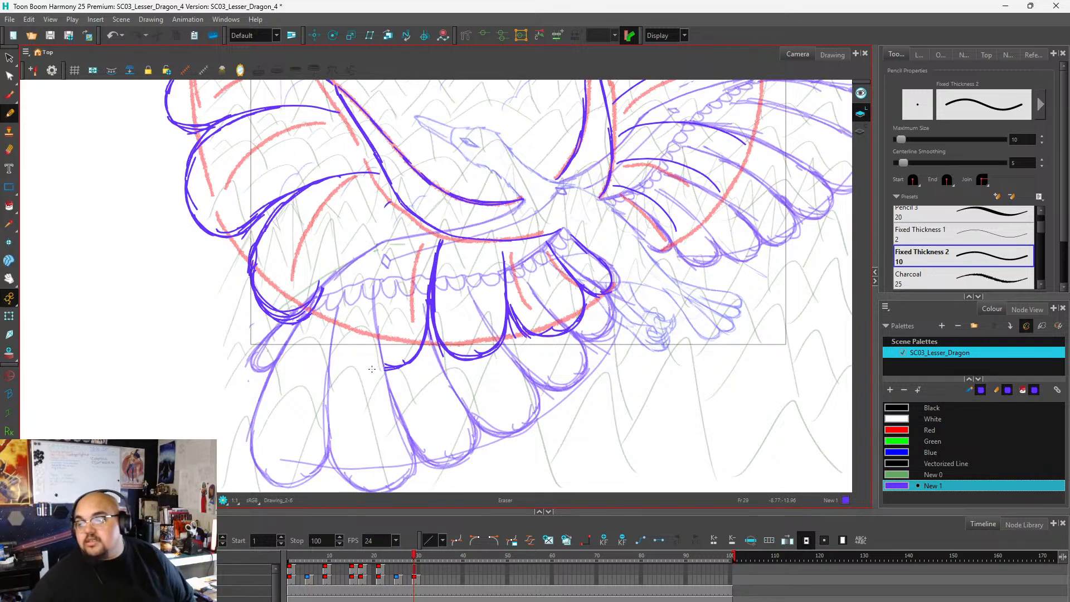
Redraw the lower wing's fourth feather narrower with overlapping strokes, and reinforce the rounded tip of the fifth feather.
{"action": "key", "text": "alt+slash"}
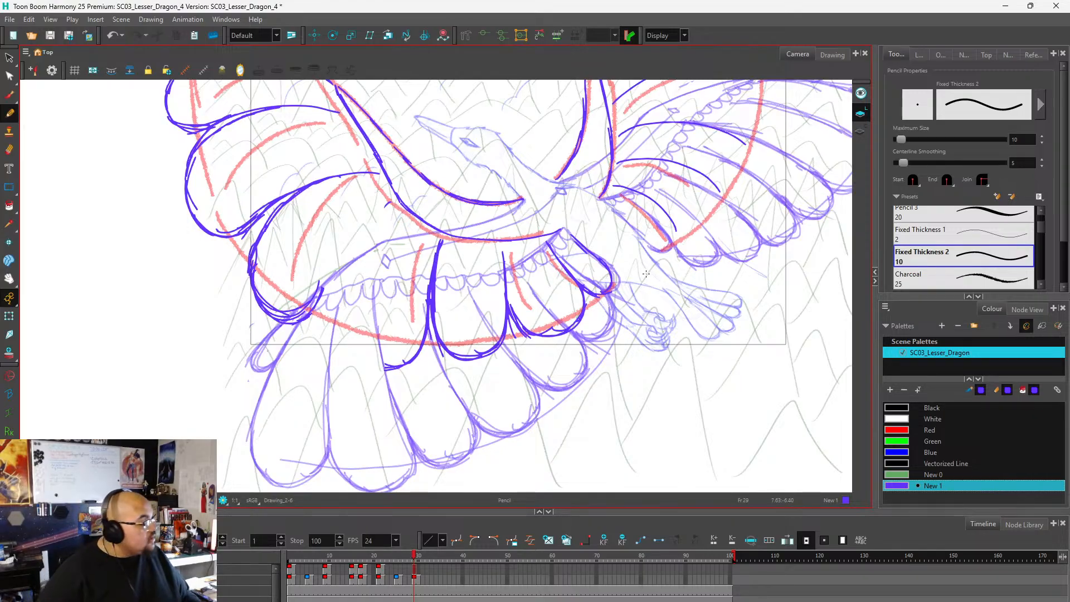
{"action": "left_click_drag", "start_coordinate": [397, 368], "coordinate": [364, 347]}
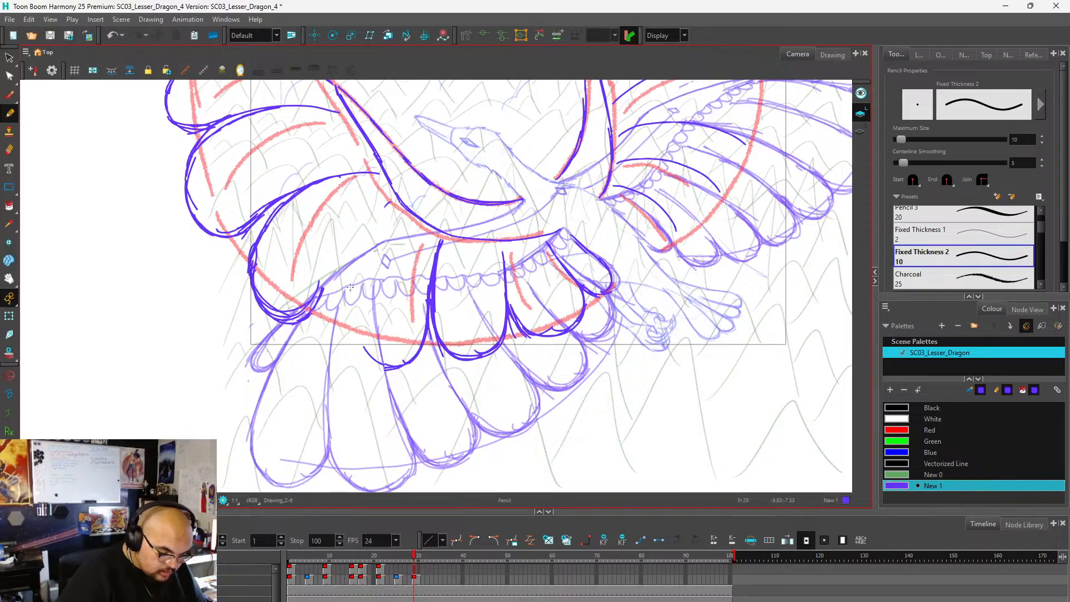
{"action": "mouse_move", "coordinate": [315, 307]}
{"action": "left_mouse_down"}
{"action": "mouse_move", "coordinate": [391, 203]}
{"action": "mouse_move", "coordinate": [355, 300]}
{"action": "left_mouse_up"}
{"action": "mouse_move", "coordinate": [375, 213]}
{"action": "left_mouse_down"}
{"action": "mouse_move", "coordinate": [350, 299]}
{"action": "mouse_move", "coordinate": [352, 339]}
{"action": "left_mouse_up"}
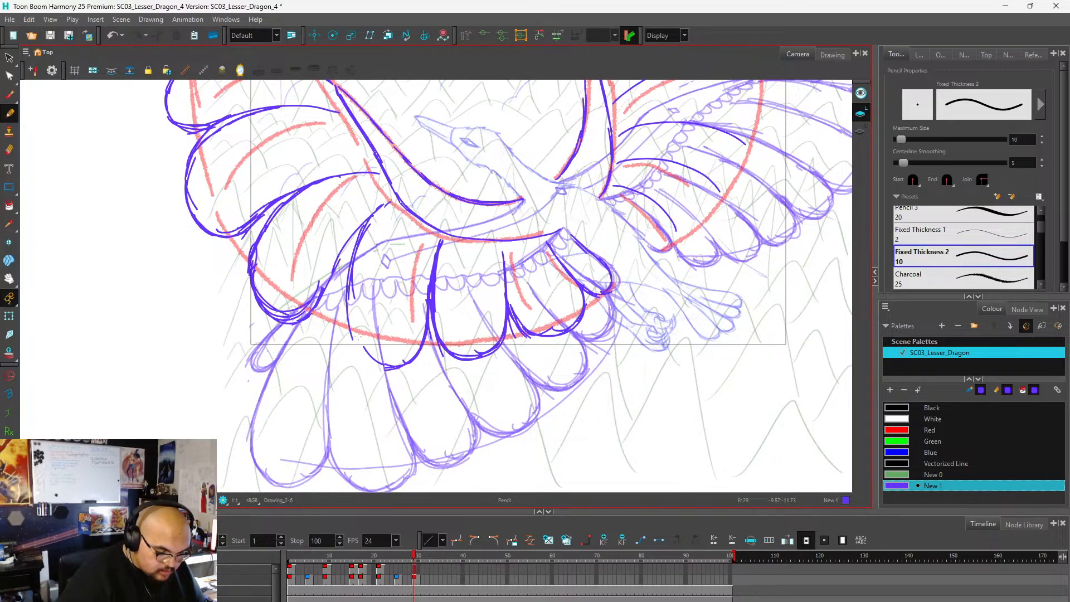
{"action": "left_click_drag", "start_coordinate": [350, 273], "coordinate": [371, 359]}
{"action": "mouse_move", "coordinate": [359, 251]}
{"action": "left_mouse_down"}
{"action": "mouse_move", "coordinate": [351, 341]}
{"action": "mouse_move", "coordinate": [383, 366]}
{"action": "left_mouse_up"}
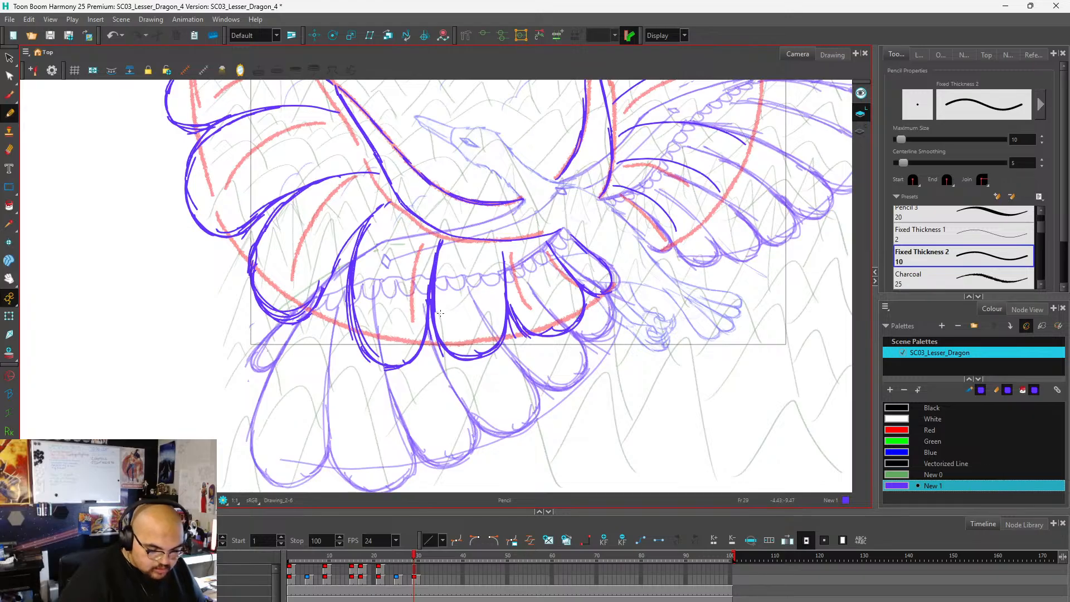
{"action": "mouse_move", "coordinate": [441, 314]}
{"action": "left_mouse_down"}
{"action": "mouse_move", "coordinate": [449, 346]}
{"action": "mouse_move", "coordinate": [502, 315]}
{"action": "left_mouse_up"}
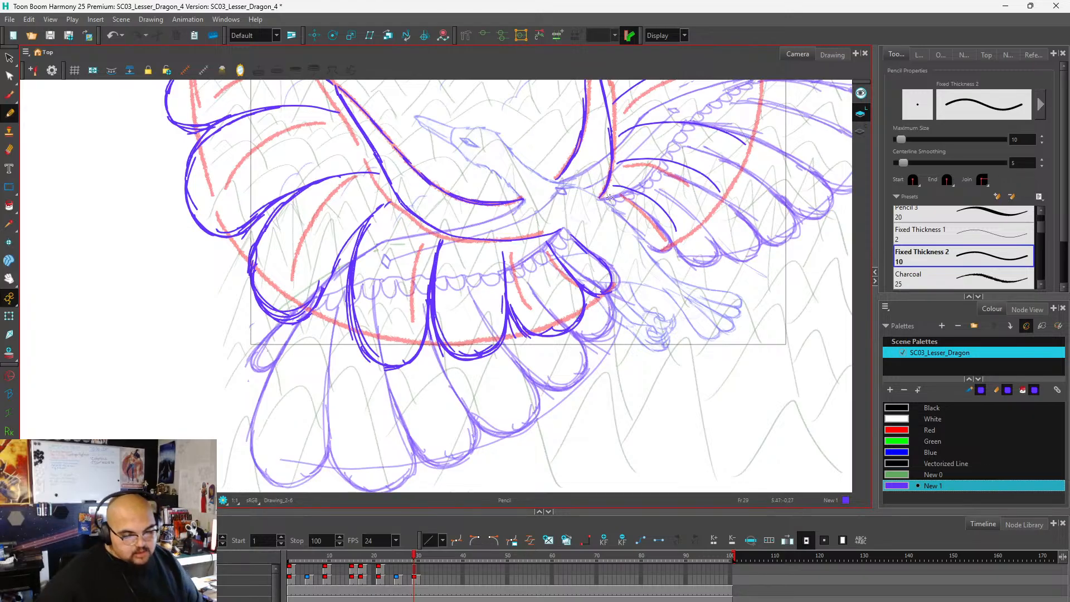
Outline the raised wing's topmost feather with a rounded tip, joining the first and second feather lines.
{"action": "scroll", "coordinate": [508, 297], "scroll_direction": "down", "scroll_amount": 2}
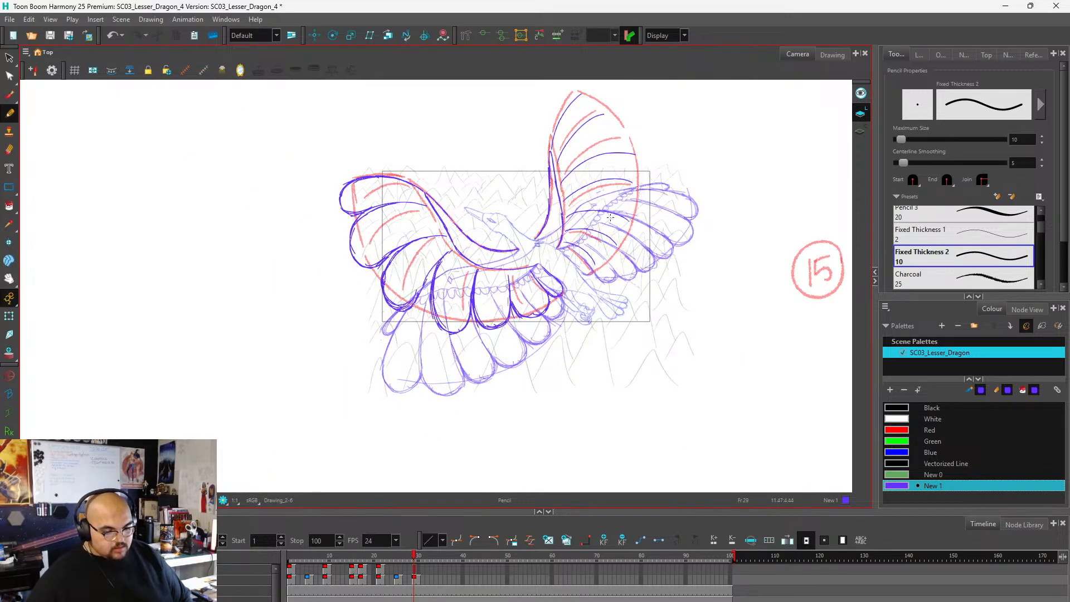
{"action": "scroll", "coordinate": [508, 297], "scroll_direction": "down", "scroll_amount": 1}
{"action": "scroll", "coordinate": [521, 181], "scroll_direction": "up", "scroll_amount": 2}
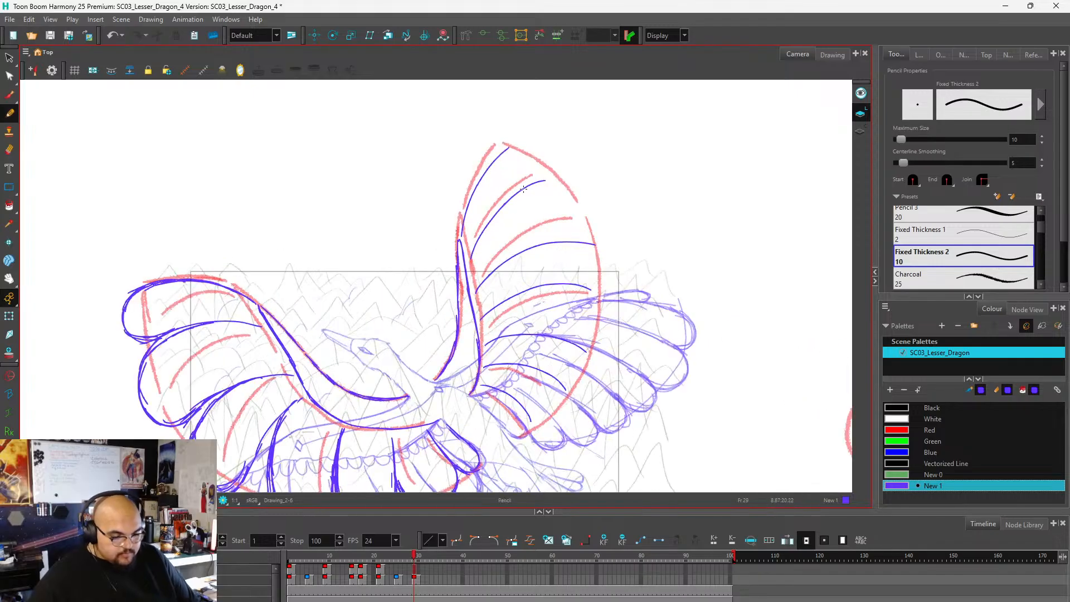
{"action": "mouse_move", "coordinate": [459, 245]}
{"action": "left_mouse_down"}
{"action": "mouse_move", "coordinate": [481, 177]}
{"action": "mouse_move", "coordinate": [516, 150]}
{"action": "mouse_move", "coordinate": [551, 157]}
{"action": "mouse_move", "coordinate": [557, 177]}
{"action": "mouse_move", "coordinate": [481, 232]}
{"action": "mouse_move", "coordinate": [471, 258]}
{"action": "left_mouse_up"}
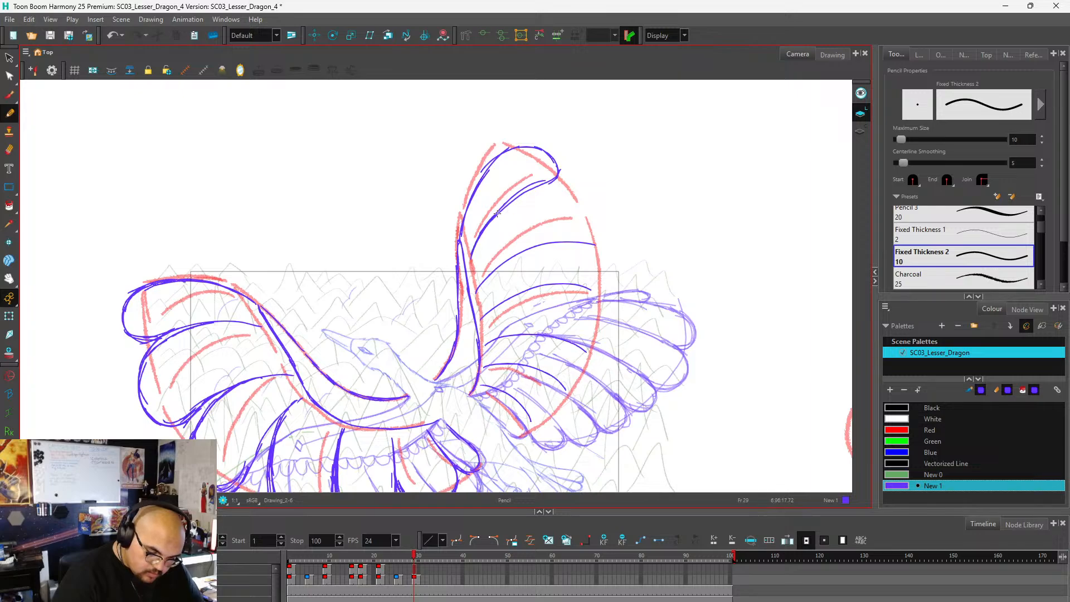
Outline the raised wing's second feather, undoing stray strokes and rounding its tip at the red guide into the next feather line.
{"action": "mouse_move", "coordinate": [494, 216]}
{"action": "left_mouse_down"}
{"action": "mouse_move", "coordinate": [569, 187]}
{"action": "mouse_move", "coordinate": [597, 219]}
{"action": "mouse_move", "coordinate": [587, 238]}
{"action": "left_mouse_up"}
{"action": "key", "text": "ctrl+z"}
{"action": "key", "text": "ctrl+z"}
{"action": "key", "text": "ctrl+z"}
{"action": "key", "text": "ctrl+z"}
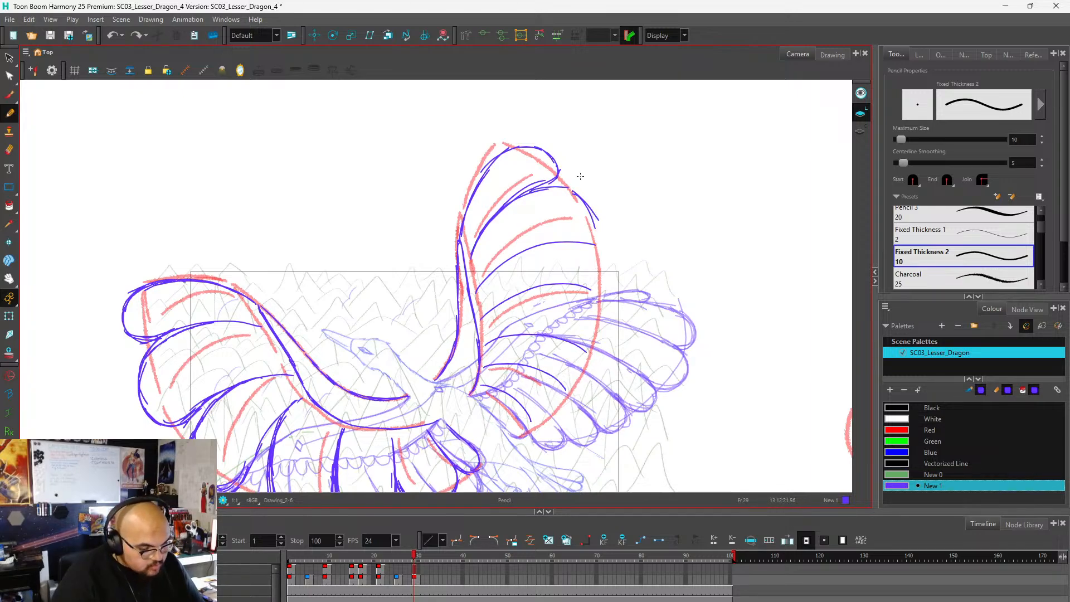
{"action": "mouse_move", "coordinate": [559, 189]}
{"action": "left_mouse_down"}
{"action": "mouse_move", "coordinate": [592, 230]}
{"action": "mouse_move", "coordinate": [522, 251]}
{"action": "mouse_move", "coordinate": [572, 243]}
{"action": "mouse_move", "coordinate": [552, 244]}
{"action": "mouse_move", "coordinate": [586, 254]}
{"action": "mouse_move", "coordinate": [570, 245]}
{"action": "mouse_move", "coordinate": [589, 260]}
{"action": "mouse_move", "coordinate": [580, 249]}
{"action": "mouse_move", "coordinate": [591, 276]}
{"action": "left_mouse_up"}
{"action": "key", "text": "ctrl+z"}
{"action": "key", "text": "ctrl+z"}
{"action": "key", "text": "ctrl+z"}
{"action": "key", "text": "ctrl+z"}
{"action": "key", "text": "ctrl+z"}
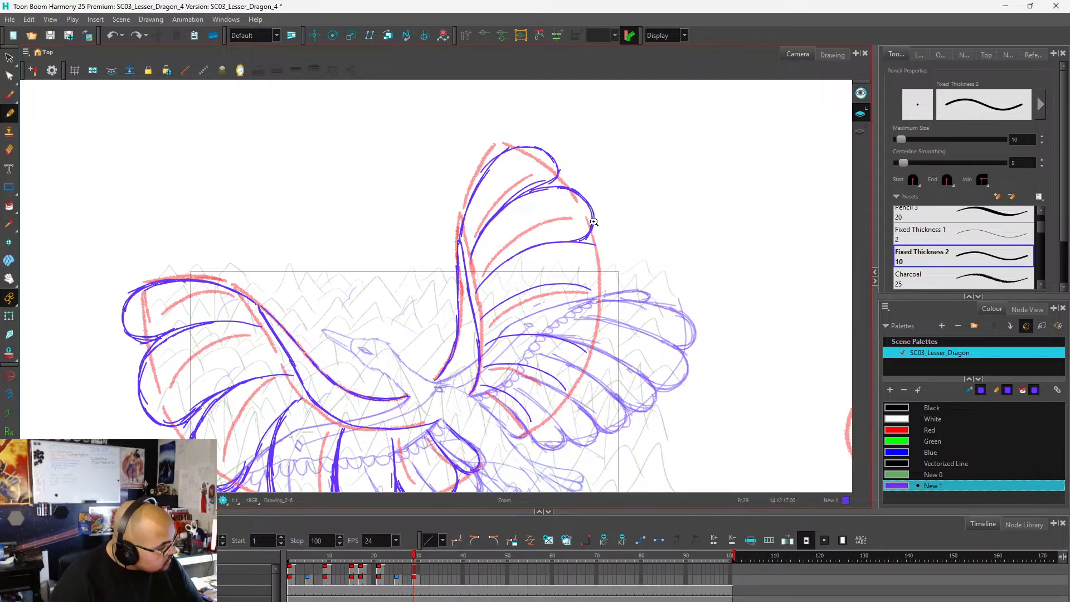
{"action": "mouse_move", "coordinate": [555, 244]}
{"action": "left_mouse_down"}
{"action": "mouse_move", "coordinate": [585, 249]}
{"action": "mouse_move", "coordinate": [592, 222]}
{"action": "mouse_move", "coordinate": [529, 250]}
{"action": "left_mouse_up"}
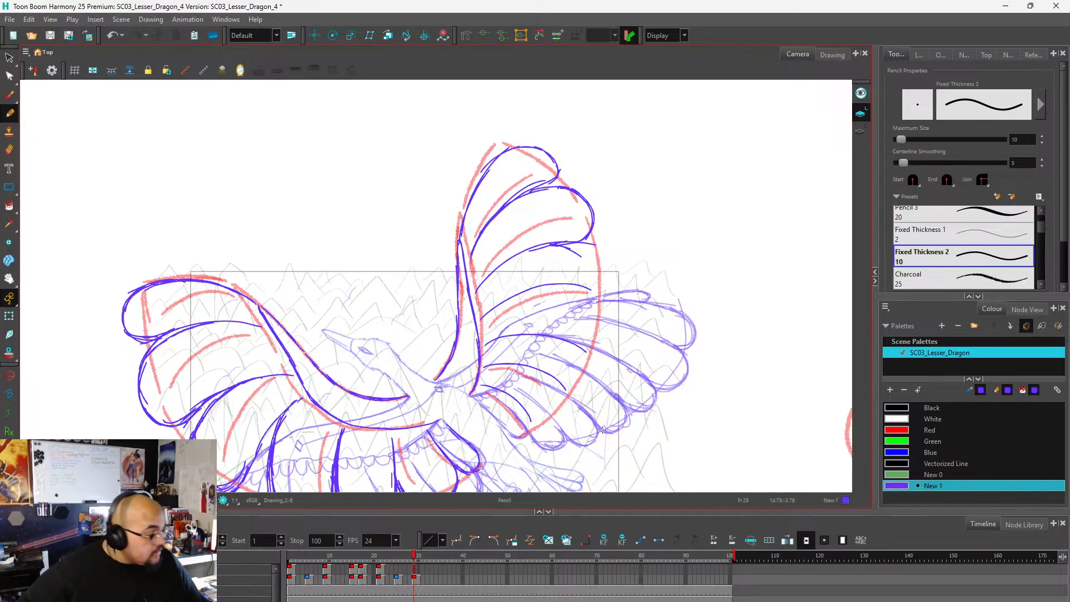
Outline the raised wing's remaining feathers down to the body, rounding each tip along the red guide.
{"action": "scroll", "coordinate": [596, 185], "scroll_direction": "down", "scroll_amount": 3}
{"action": "scroll", "coordinate": [594, 200], "scroll_direction": "up", "scroll_amount": 3}
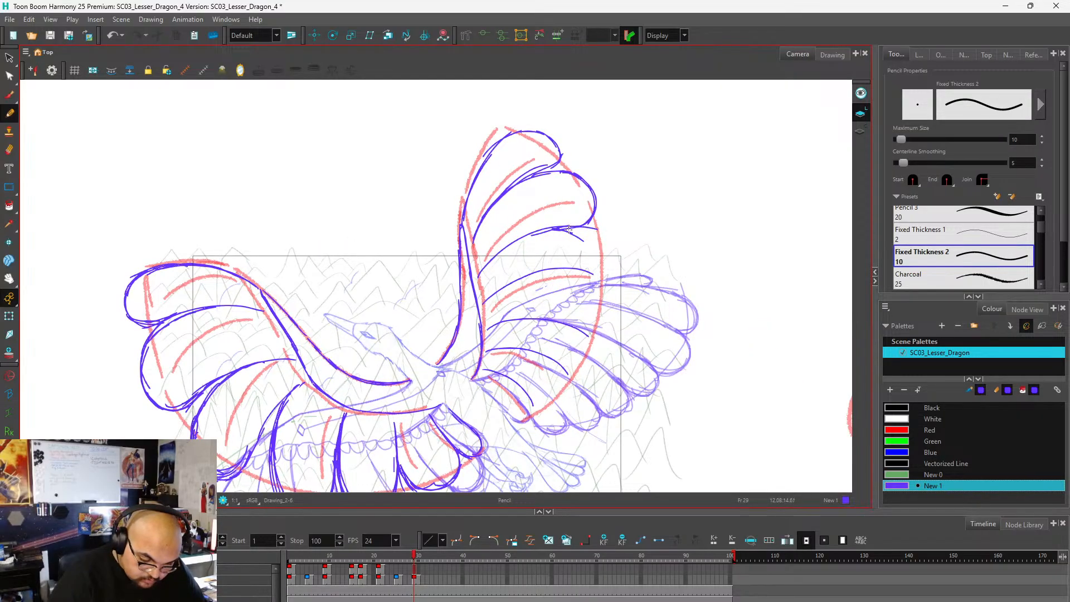
{"action": "mouse_move", "coordinate": [563, 234]}
{"action": "left_mouse_down"}
{"action": "mouse_move", "coordinate": [528, 240]}
{"action": "mouse_move", "coordinate": [526, 251]}
{"action": "mouse_move", "coordinate": [550, 229]}
{"action": "mouse_move", "coordinate": [490, 262]}
{"action": "mouse_move", "coordinate": [558, 235]}
{"action": "mouse_move", "coordinate": [533, 238]}
{"action": "mouse_move", "coordinate": [593, 246]}
{"action": "mouse_move", "coordinate": [561, 235]}
{"action": "mouse_move", "coordinate": [600, 257]}
{"action": "mouse_move", "coordinate": [583, 283]}
{"action": "mouse_move", "coordinate": [600, 274]}
{"action": "mouse_move", "coordinate": [567, 277]}
{"action": "mouse_move", "coordinate": [598, 281]}
{"action": "mouse_move", "coordinate": [539, 278]}
{"action": "mouse_move", "coordinate": [580, 280]}
{"action": "mouse_move", "coordinate": [498, 295]}
{"action": "mouse_move", "coordinate": [540, 289]}
{"action": "mouse_move", "coordinate": [533, 282]}
{"action": "mouse_move", "coordinate": [588, 303]}
{"action": "mouse_move", "coordinate": [564, 287]}
{"action": "mouse_move", "coordinate": [585, 322]}
{"action": "mouse_move", "coordinate": [581, 294]}
{"action": "mouse_move", "coordinate": [591, 332]}
{"action": "mouse_move", "coordinate": [499, 329]}
{"action": "mouse_move", "coordinate": [590, 337]}
{"action": "left_mouse_up"}
{"action": "mouse_move", "coordinate": [584, 291]}
{"action": "left_mouse_down"}
{"action": "mouse_move", "coordinate": [560, 339]}
{"action": "mouse_move", "coordinate": [574, 362]}
{"action": "mouse_move", "coordinate": [560, 333]}
{"action": "mouse_move", "coordinate": [571, 372]}
{"action": "left_mouse_up"}
{"action": "mouse_move", "coordinate": [559, 333]}
{"action": "left_mouse_down"}
{"action": "mouse_move", "coordinate": [557, 371]}
{"action": "mouse_move", "coordinate": [568, 365]}
{"action": "mouse_move", "coordinate": [503, 358]}
{"action": "mouse_move", "coordinate": [542, 372]}
{"action": "left_mouse_up"}
{"action": "left_click_drag", "start_coordinate": [534, 369], "coordinate": [567, 380]}
{"action": "left_click_drag", "start_coordinate": [563, 377], "coordinate": [572, 356]}
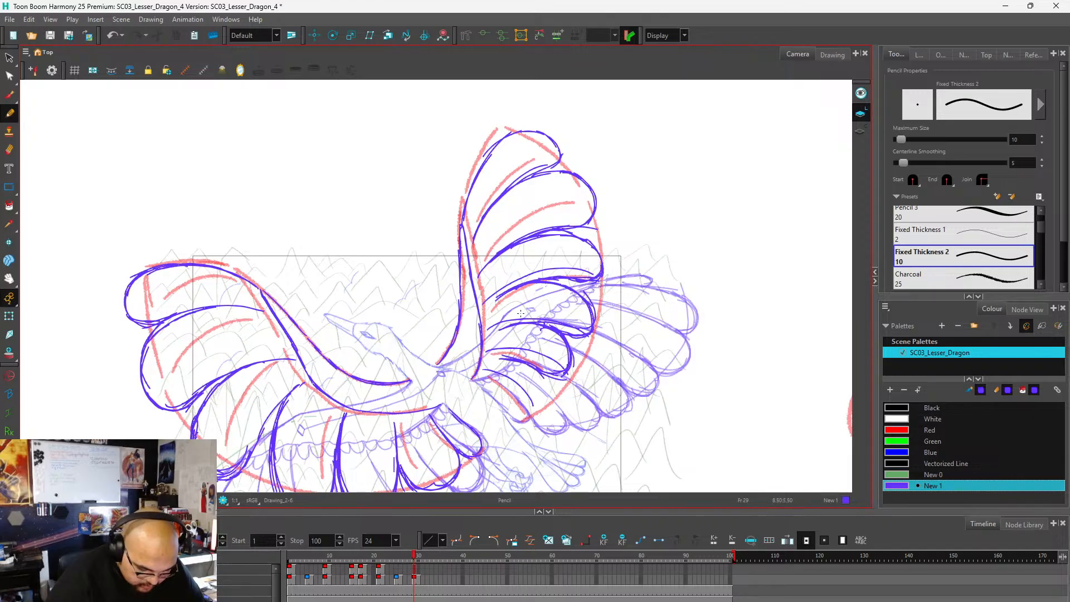
{"action": "mouse_move", "coordinate": [541, 368]}
{"action": "left_mouse_down"}
{"action": "mouse_move", "coordinate": [555, 391]}
{"action": "mouse_move", "coordinate": [548, 375]}
{"action": "mouse_move", "coordinate": [539, 400]}
{"action": "mouse_move", "coordinate": [550, 393]}
{"action": "mouse_move", "coordinate": [529, 390]}
{"action": "mouse_move", "coordinate": [534, 403]}
{"action": "mouse_move", "coordinate": [489, 371]}
{"action": "mouse_move", "coordinate": [544, 394]}
{"action": "mouse_move", "coordinate": [508, 382]}
{"action": "mouse_move", "coordinate": [527, 403]}
{"action": "left_mouse_up"}
Draw a row of small scallops along the underside of the lower wing's arm, from the bend to the wing root.
{"action": "scroll", "coordinate": [639, 204], "scroll_direction": "down", "scroll_amount": 3}
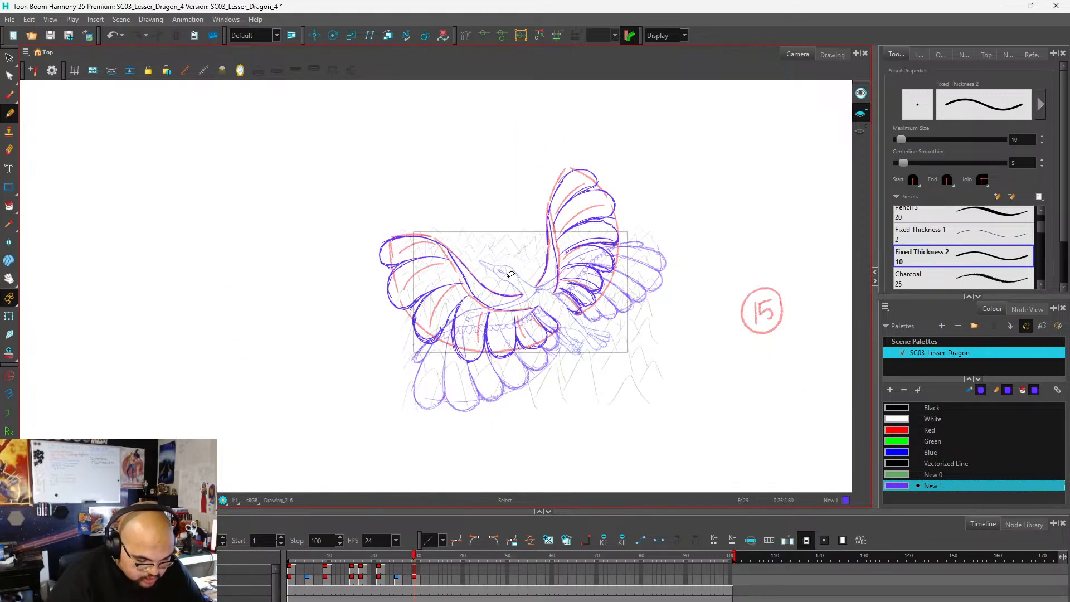
{"action": "scroll", "coordinate": [473, 254], "scroll_direction": "up", "scroll_amount": 5}
{"action": "scroll", "coordinate": [439, 239], "scroll_direction": "down", "scroll_amount": 2}
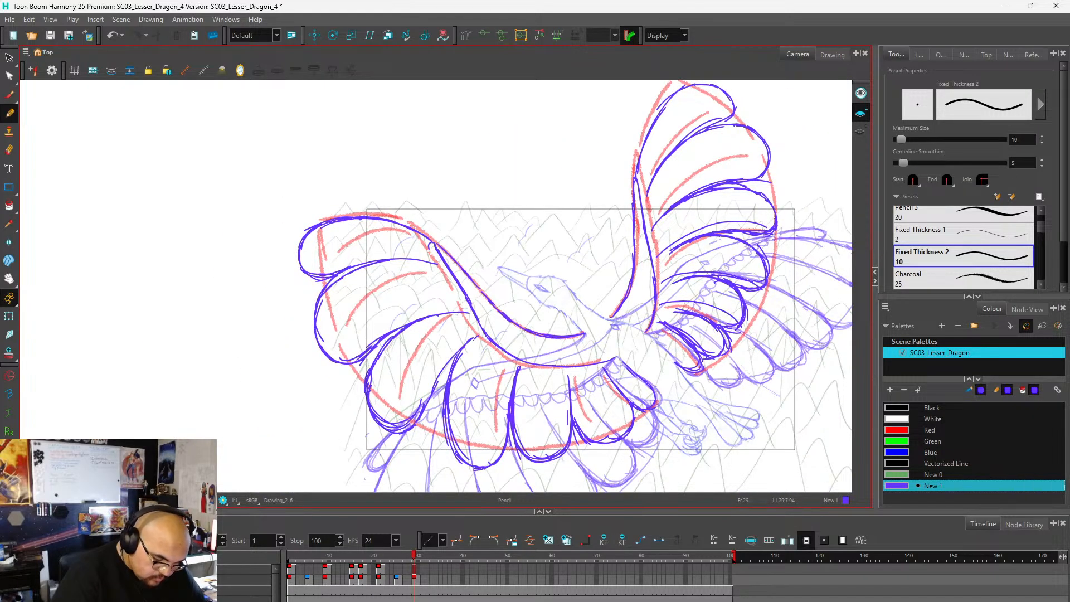
{"action": "left_click_drag", "start_coordinate": [440, 270], "coordinate": [460, 293]}
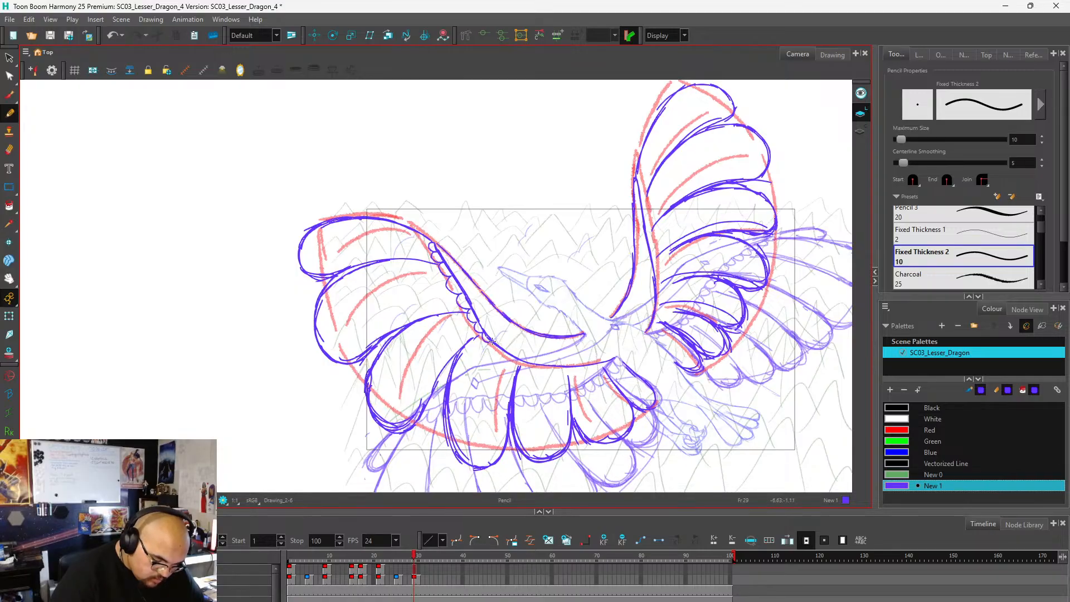
{"action": "mouse_move", "coordinate": [514, 362]}
{"action": "left_mouse_down"}
{"action": "mouse_move", "coordinate": [545, 371]}
{"action": "mouse_move", "coordinate": [610, 363]}
{"action": "left_mouse_up"}
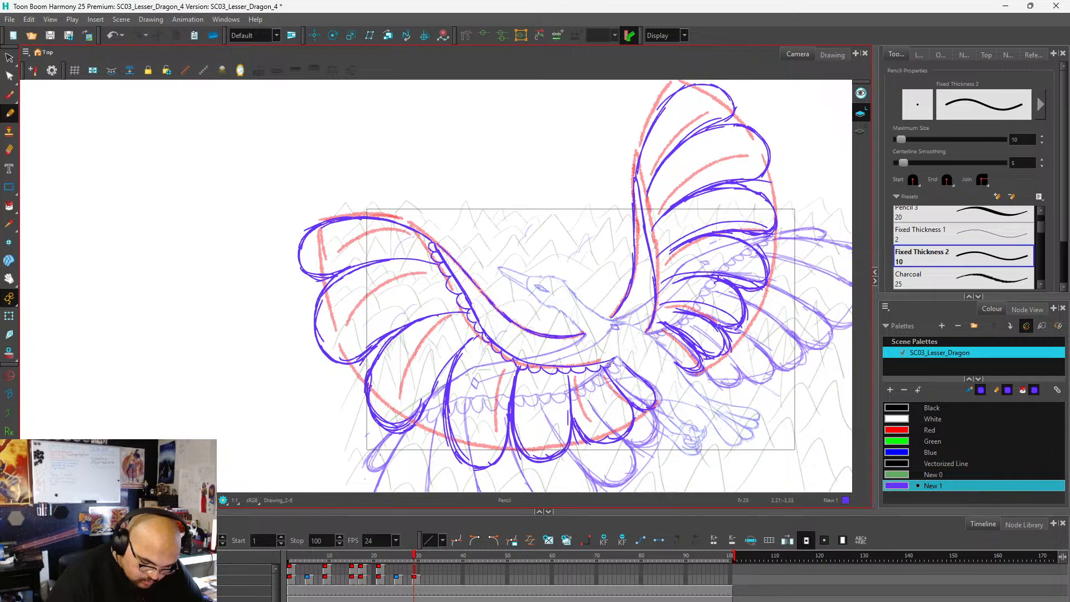
{"action": "scroll", "coordinate": [442, 329], "scroll_direction": "down", "scroll_amount": 2}
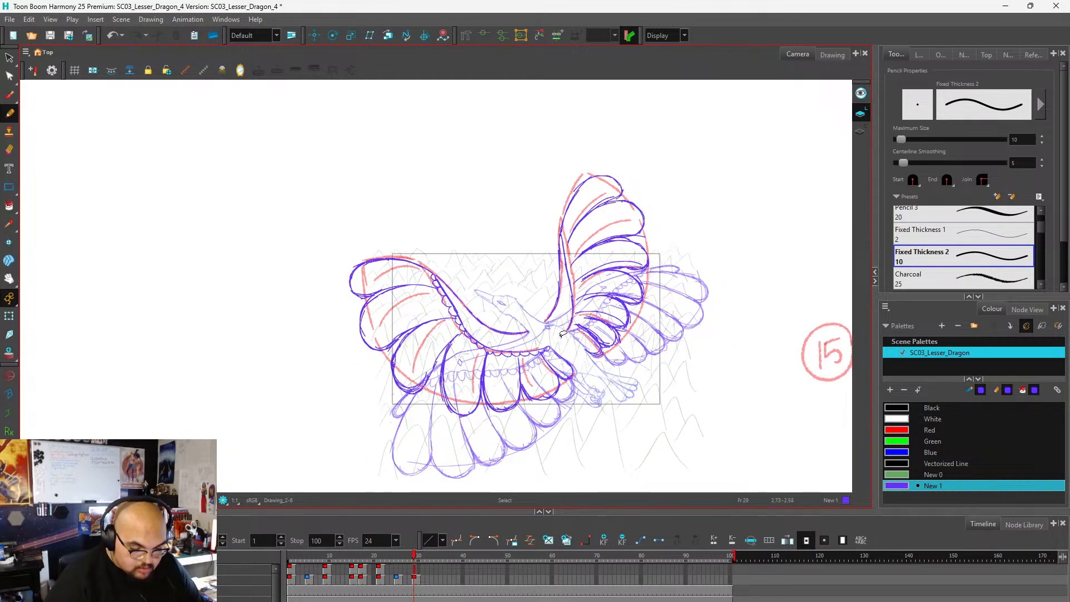
{"action": "scroll", "coordinate": [599, 306], "scroll_direction": "up", "scroll_amount": 2}
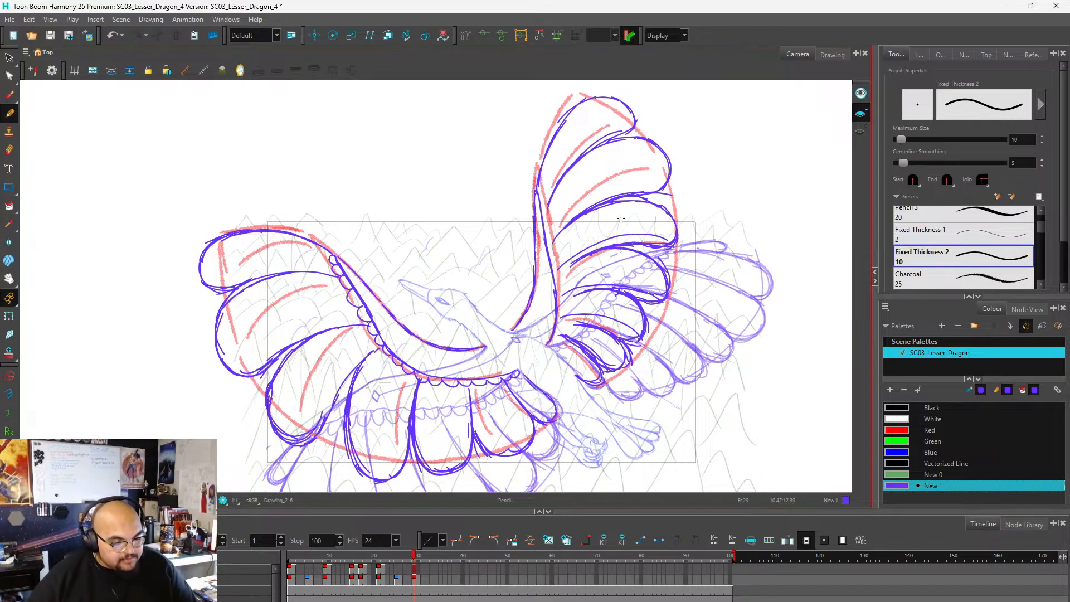
{"action": "scroll", "coordinate": [693, 198], "scroll_direction": "down", "scroll_amount": 2}
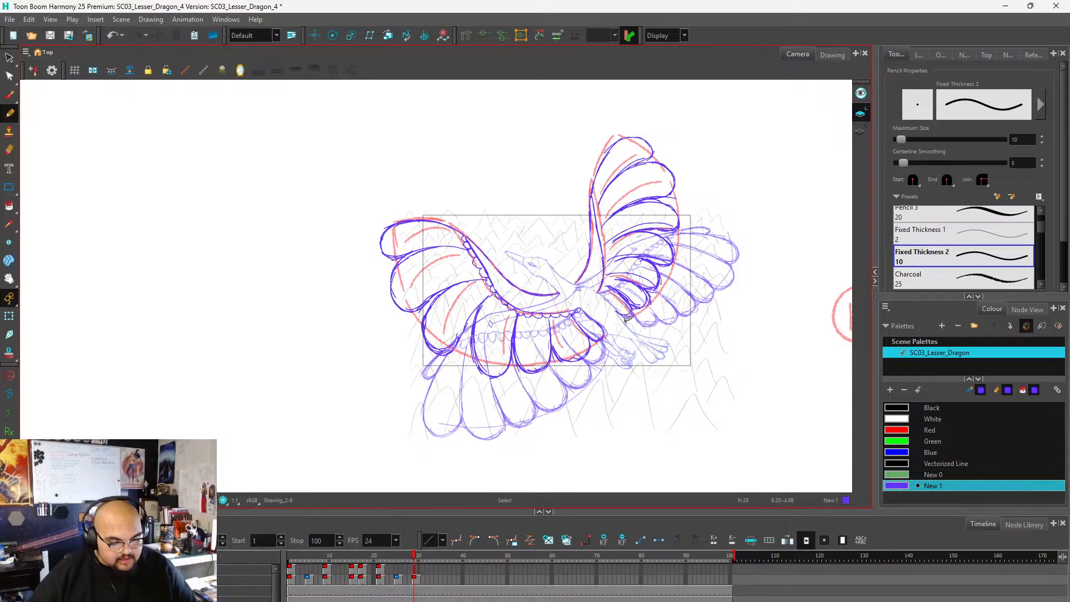
{"action": "scroll", "coordinate": [606, 326], "scroll_direction": "up", "scroll_amount": 1}
{"action": "scroll", "coordinate": [551, 337], "scroll_direction": "up", "scroll_amount": 1}
{"action": "scroll", "coordinate": [743, 356], "scroll_direction": "down", "scroll_amount": 2}
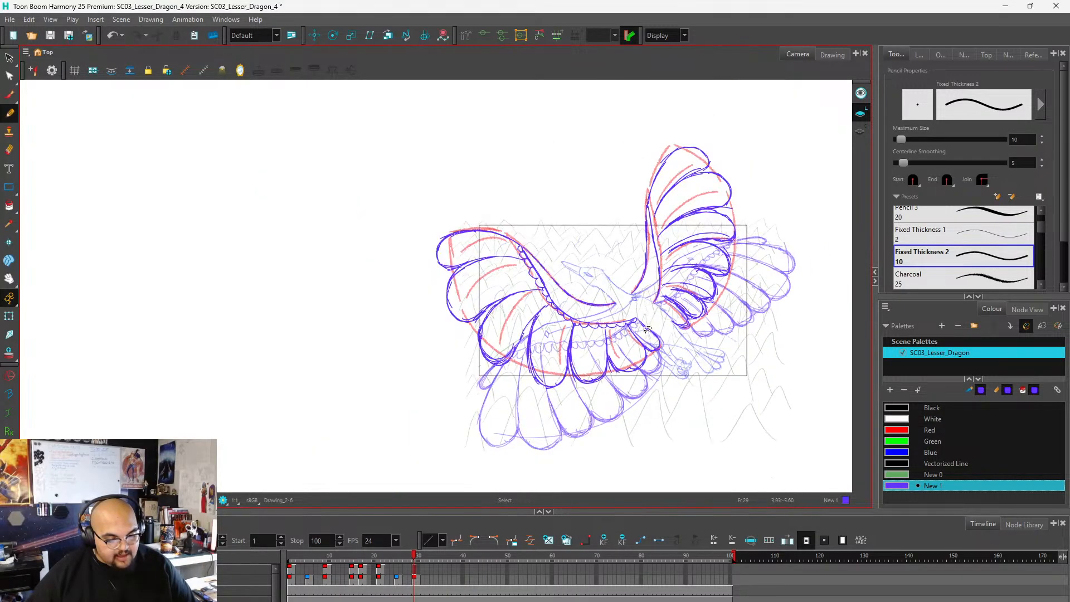
Draw a row of small scallops along the raised wing's arm, and extend frame 29's wing drawing through frame 30.
{"action": "scroll", "coordinate": [662, 302], "scroll_direction": "up", "scroll_amount": 1}
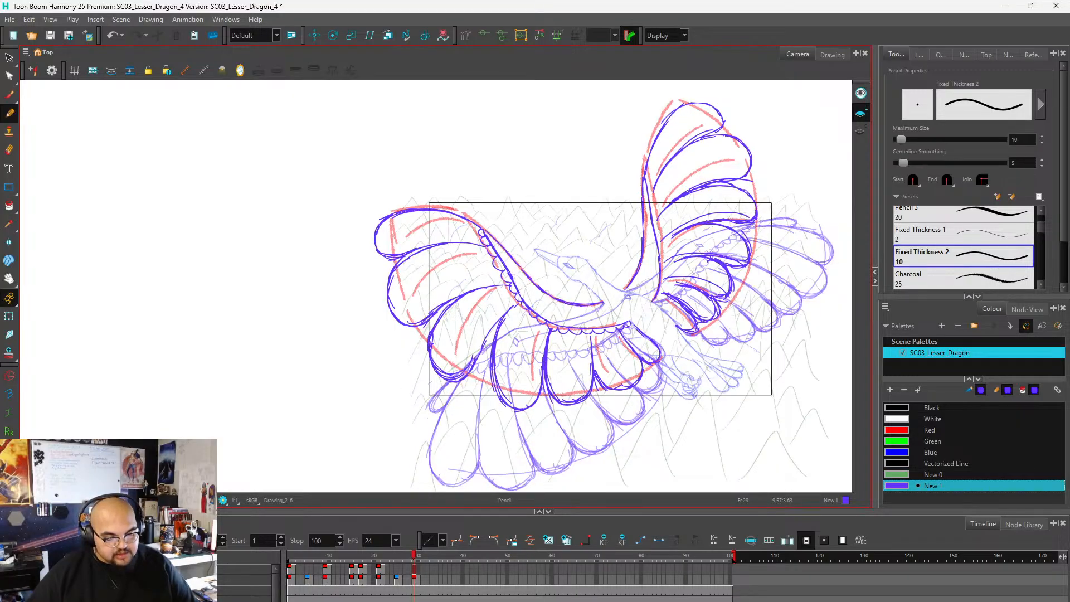
{"action": "scroll", "coordinate": [695, 270], "scroll_direction": "down", "scroll_amount": 2}
{"action": "scroll", "coordinate": [645, 264], "scroll_direction": "up", "scroll_amount": 2}
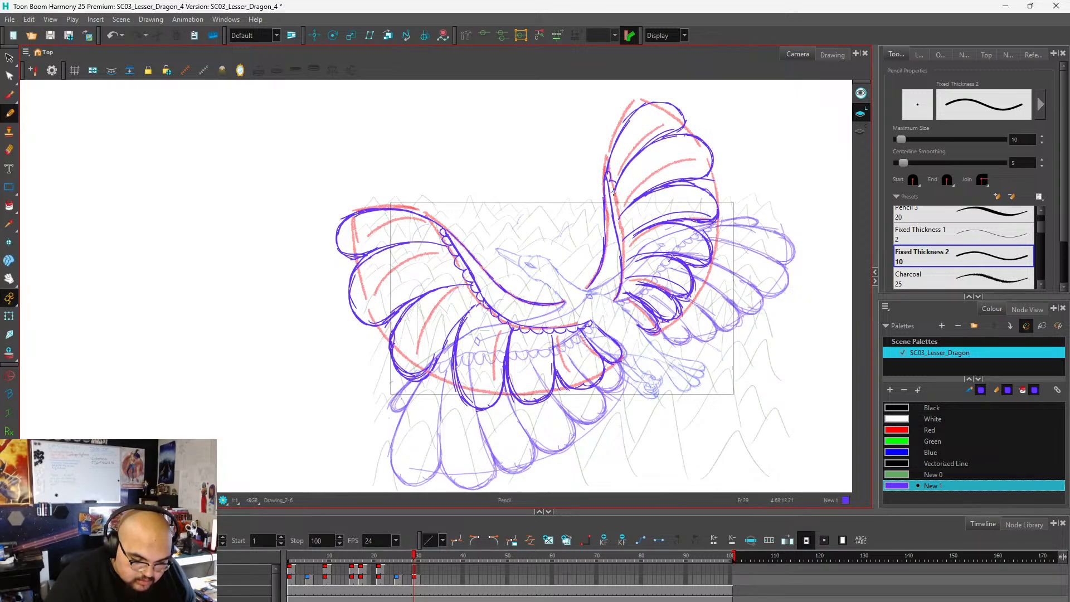
{"action": "left_click_drag", "start_coordinate": [616, 202], "coordinate": [623, 243]}
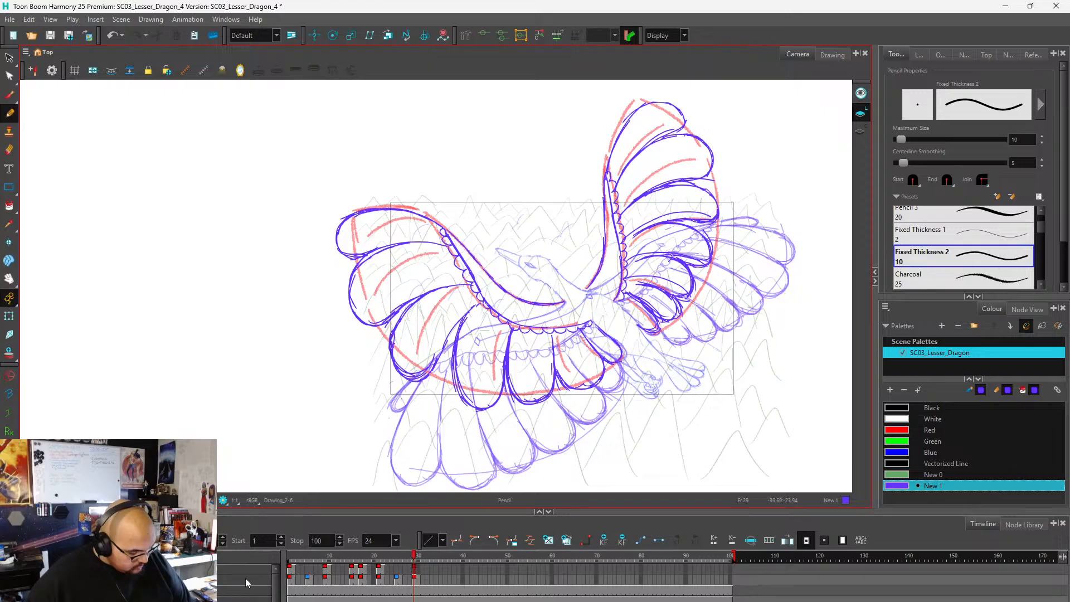
{"action": "left_click", "coordinate": [419, 573]}
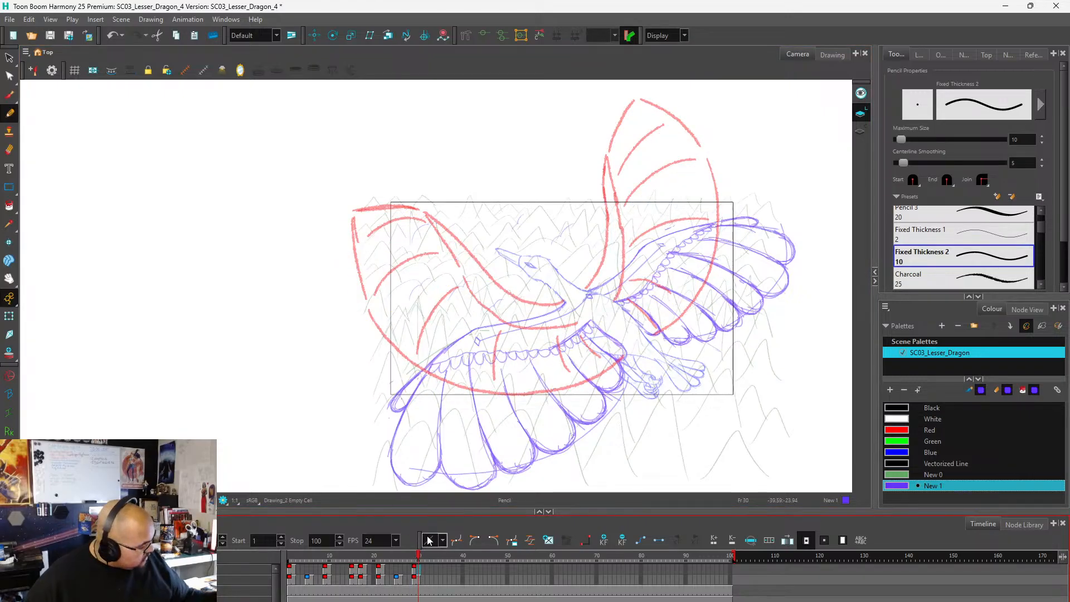
{"action": "left_click", "coordinate": [421, 540]}
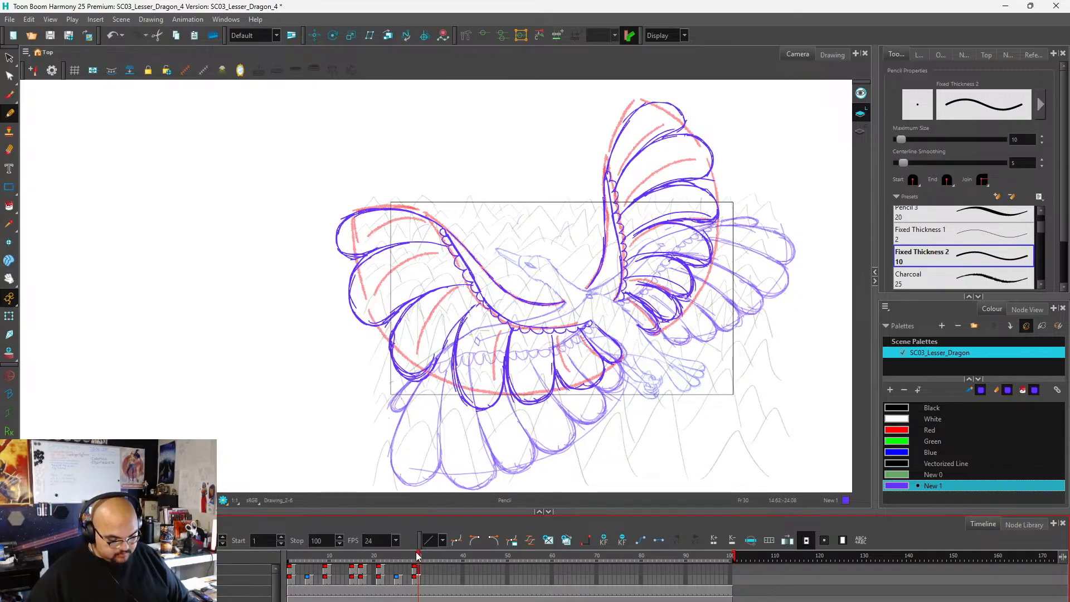
Scrub the wing animation back to frame 1 and review the poses between frames 1 and 10.
{"action": "mouse_move", "coordinate": [418, 555]}
{"action": "left_mouse_down"}
{"action": "mouse_move", "coordinate": [288, 558]}
{"action": "mouse_move", "coordinate": [362, 567]}
{"action": "mouse_move", "coordinate": [425, 540]}
{"action": "mouse_move", "coordinate": [330, 550]}
{"action": "mouse_move", "coordinate": [400, 539]}
{"action": "mouse_move", "coordinate": [326, 552]}
{"action": "mouse_move", "coordinate": [416, 559]}
{"action": "mouse_move", "coordinate": [318, 579]}
{"action": "mouse_move", "coordinate": [417, 584]}
{"action": "mouse_move", "coordinate": [290, 577]}
{"action": "left_mouse_up"}
{"action": "scroll", "coordinate": [397, 268], "scroll_direction": "down", "scroll_amount": 2}
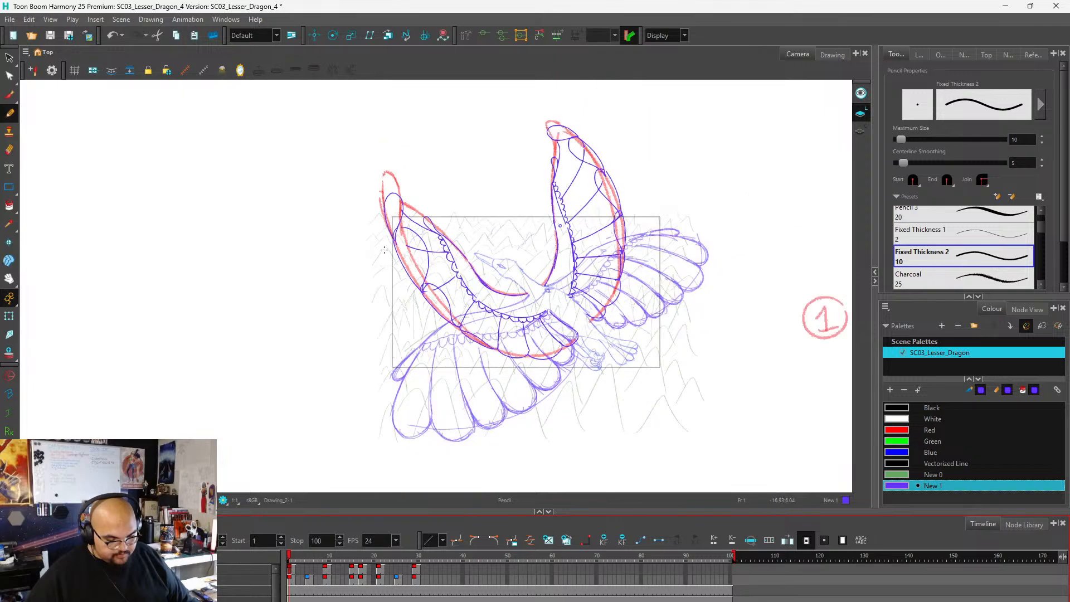
{"action": "scroll", "coordinate": [384, 250], "scroll_direction": "down", "scroll_amount": 1}
{"action": "scroll", "coordinate": [599, 259], "scroll_direction": "up", "scroll_amount": 1}
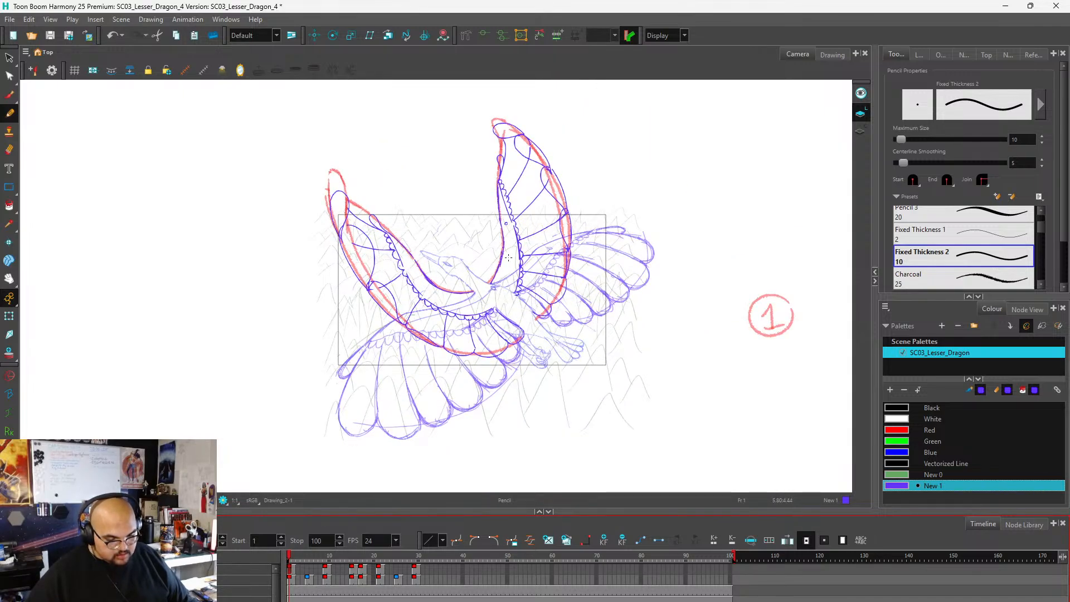
{"action": "scroll", "coordinate": [508, 258], "scroll_direction": "up", "scroll_amount": 2}
{"action": "scroll", "coordinate": [499, 264], "scroll_direction": "down", "scroll_amount": 2}
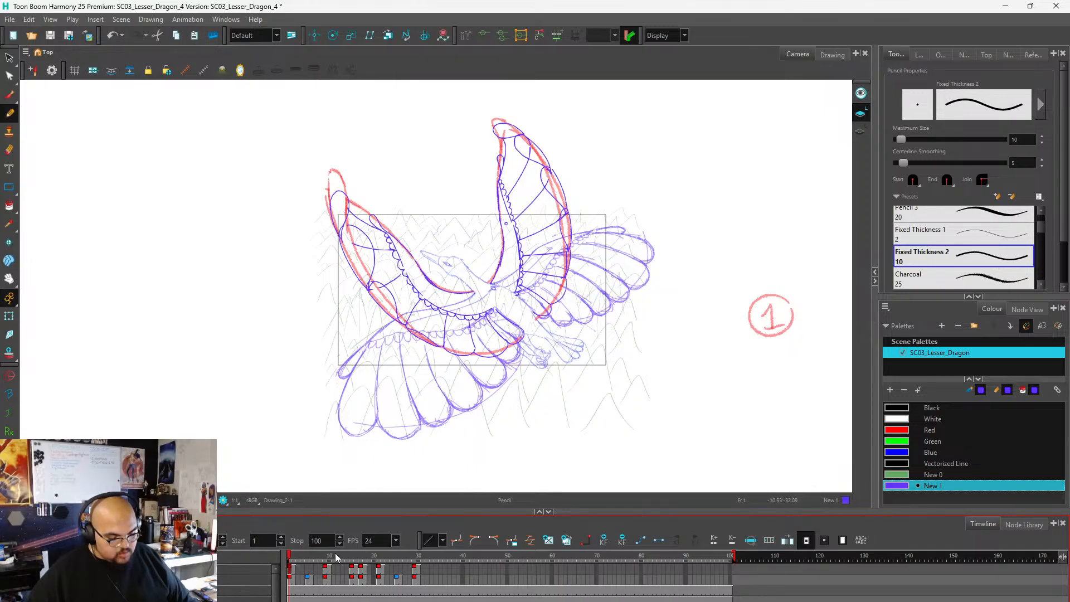
{"action": "left_click_drag", "start_coordinate": [296, 557], "coordinate": [329, 557]}
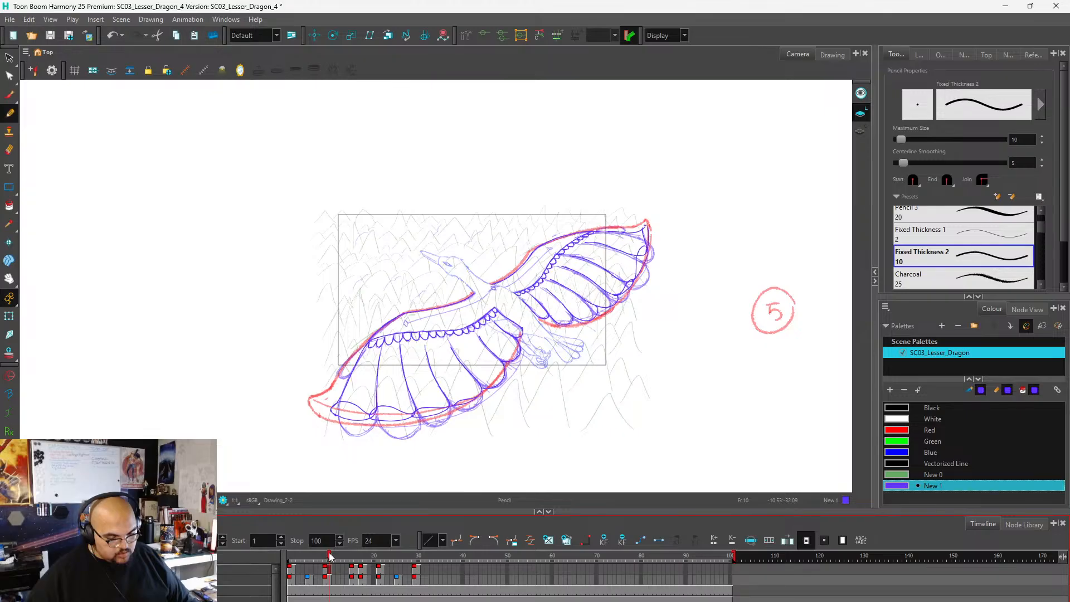
{"action": "mouse_move", "coordinate": [329, 557]}
{"action": "left_mouse_down"}
{"action": "mouse_move", "coordinate": [420, 546]}
{"action": "mouse_move", "coordinate": [289, 552]}
{"action": "left_mouse_up"}
Save the scene as a new copy named SC03_Lesser_Dragon_5 in the SC03 folder.
{"action": "left_click", "coordinate": [10, 18]}
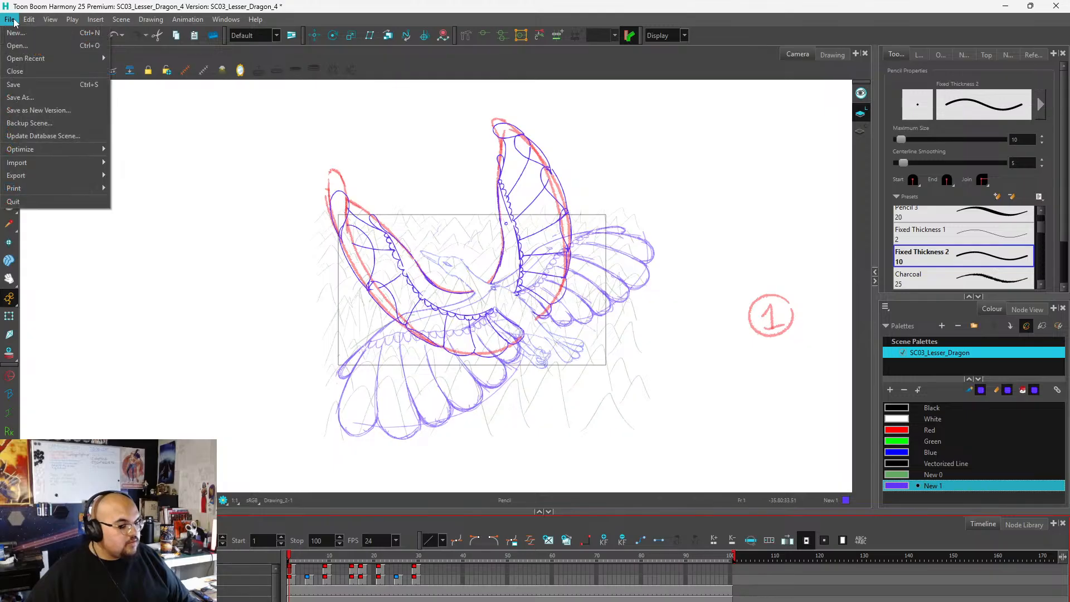
{"action": "left_click", "coordinate": [25, 91]}
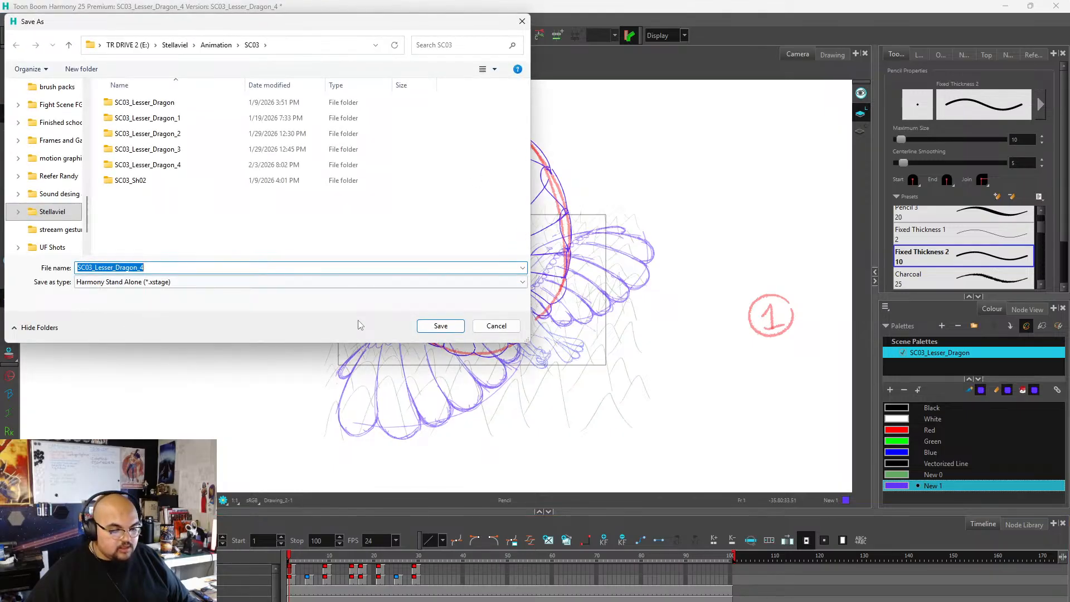
{"action": "left_click", "coordinate": [159, 268]}
{"action": "key", "text": "BackSpace"}
{"action": "type", "text": "5"}
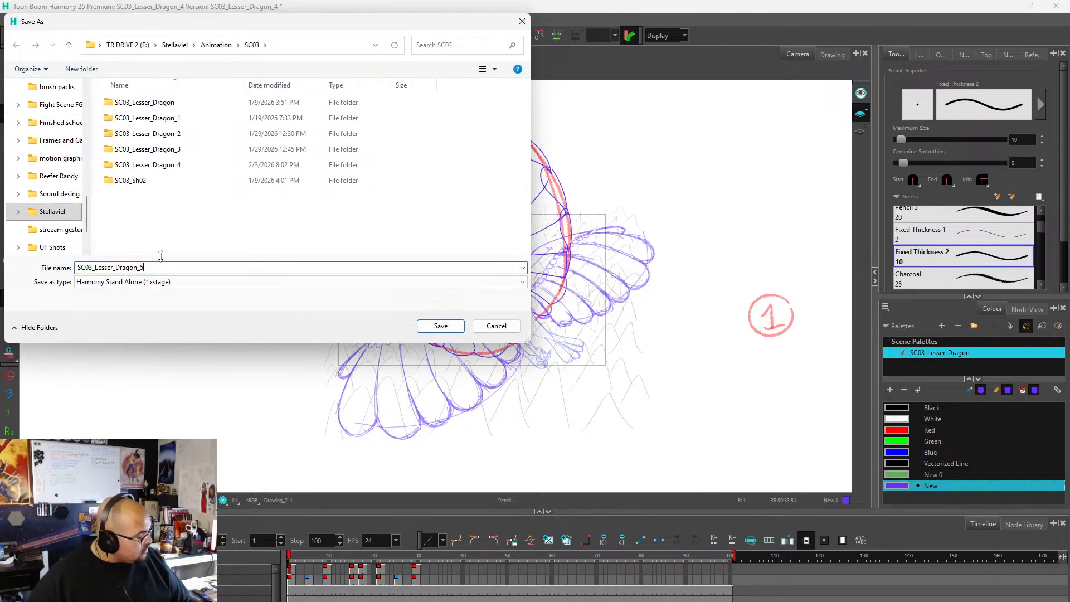
{"action": "left_click", "coordinate": [439, 326]}
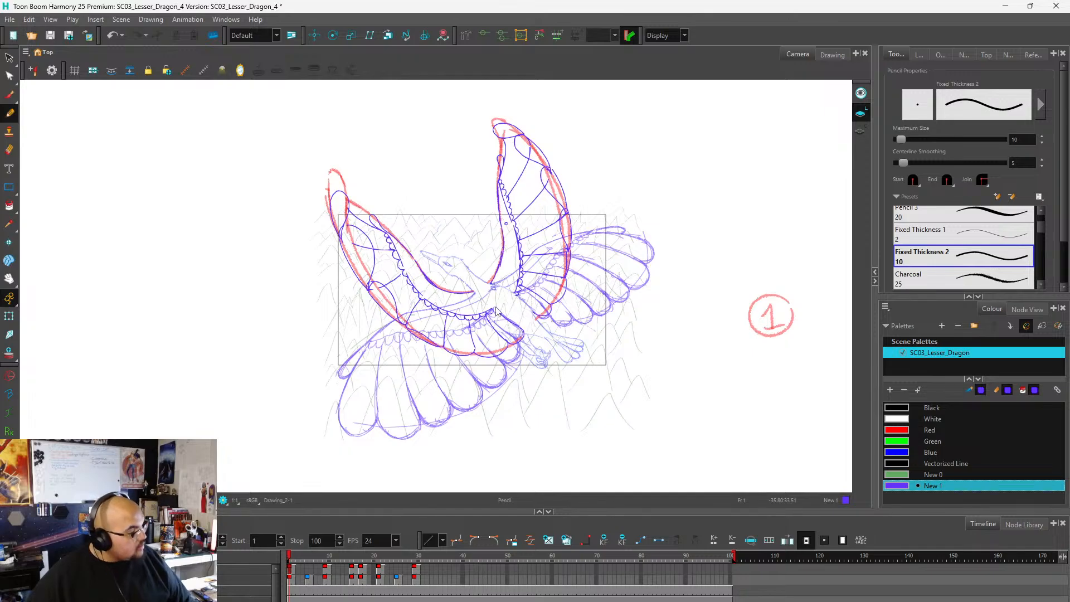
{"action": "scroll", "coordinate": [528, 329], "scroll_direction": "down", "scroll_amount": 2}
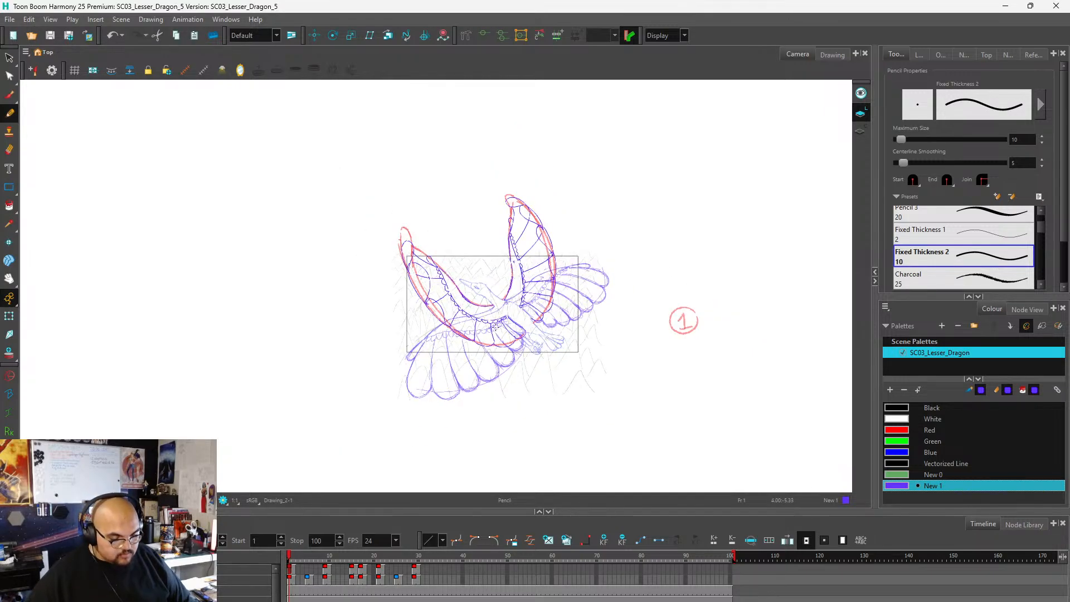
{"action": "scroll", "coordinate": [465, 312], "scroll_direction": "up", "scroll_amount": 3}
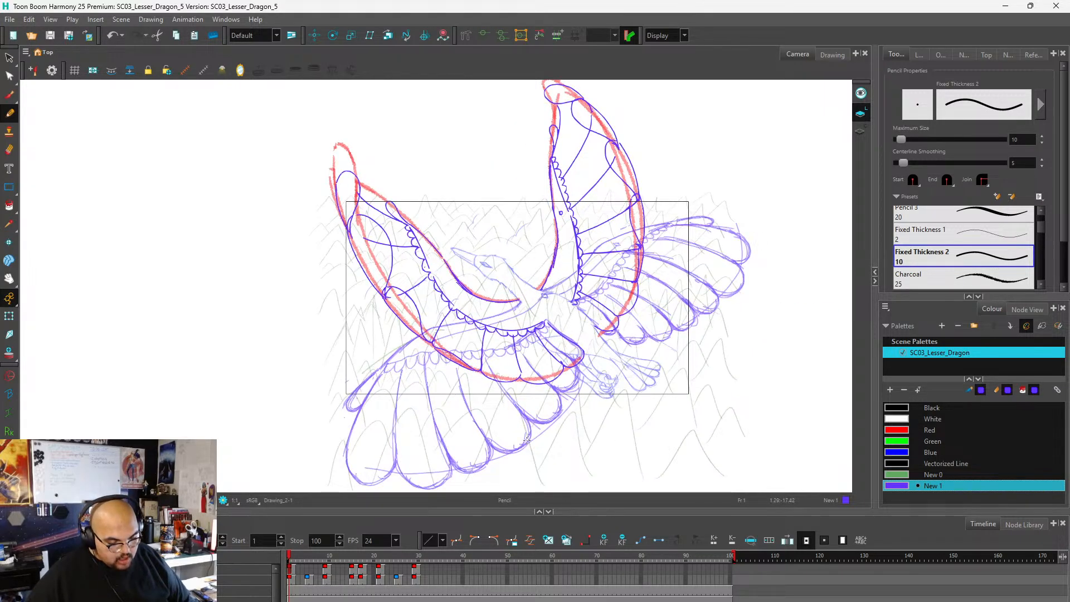
{"action": "mouse_move", "coordinate": [297, 559]}
{"action": "left_mouse_down"}
{"action": "mouse_move", "coordinate": [411, 558]}
{"action": "mouse_move", "coordinate": [249, 571]}
{"action": "left_mouse_up"}
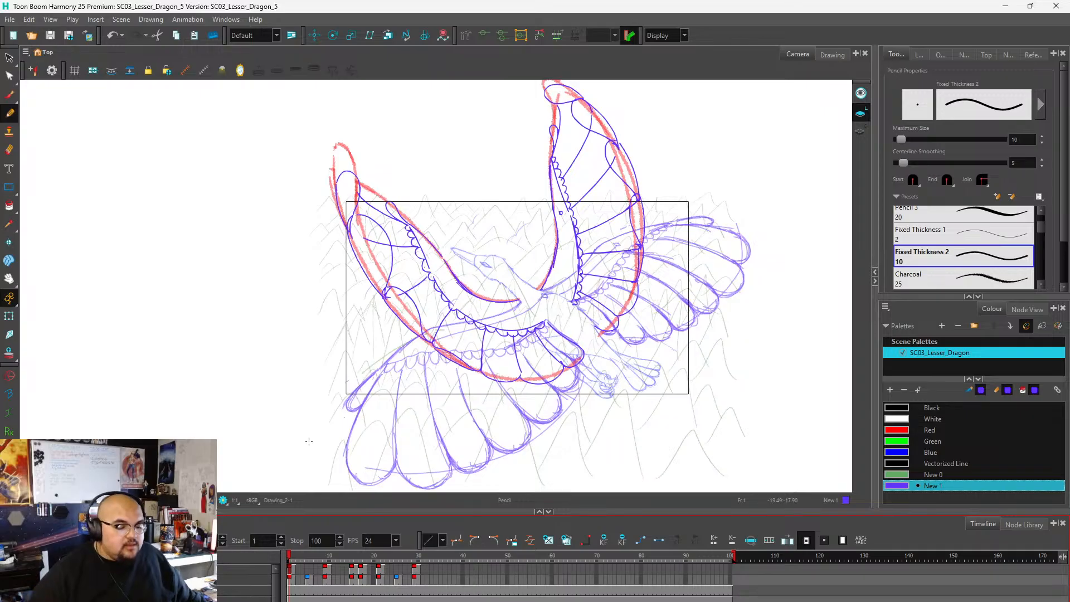
{"action": "scroll", "coordinate": [487, 264], "scroll_direction": "down", "scroll_amount": 2}
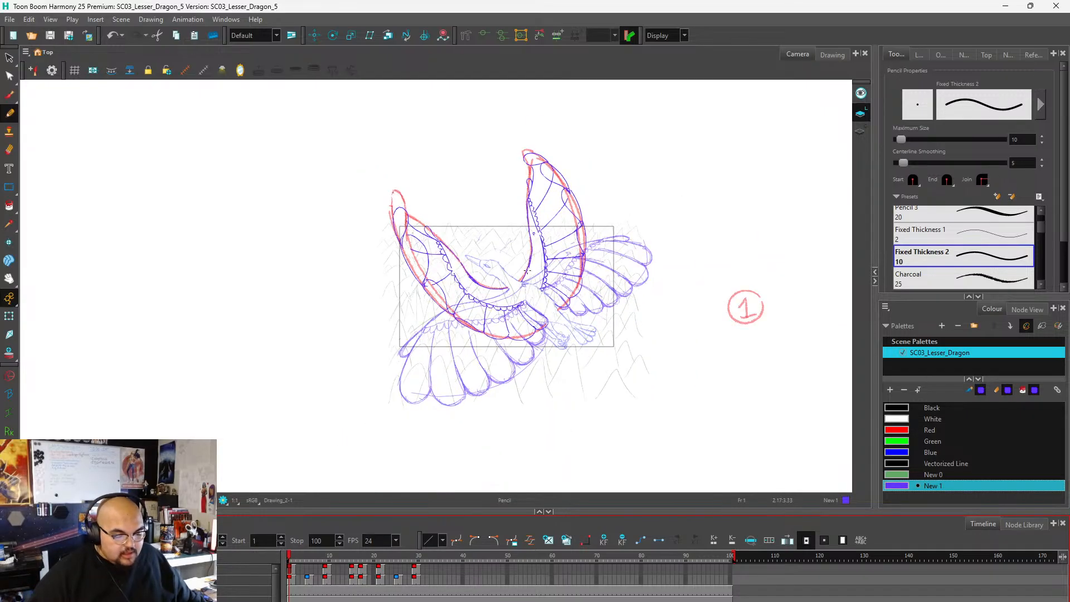
{"action": "scroll", "coordinate": [529, 261], "scroll_direction": "up", "scroll_amount": 1}
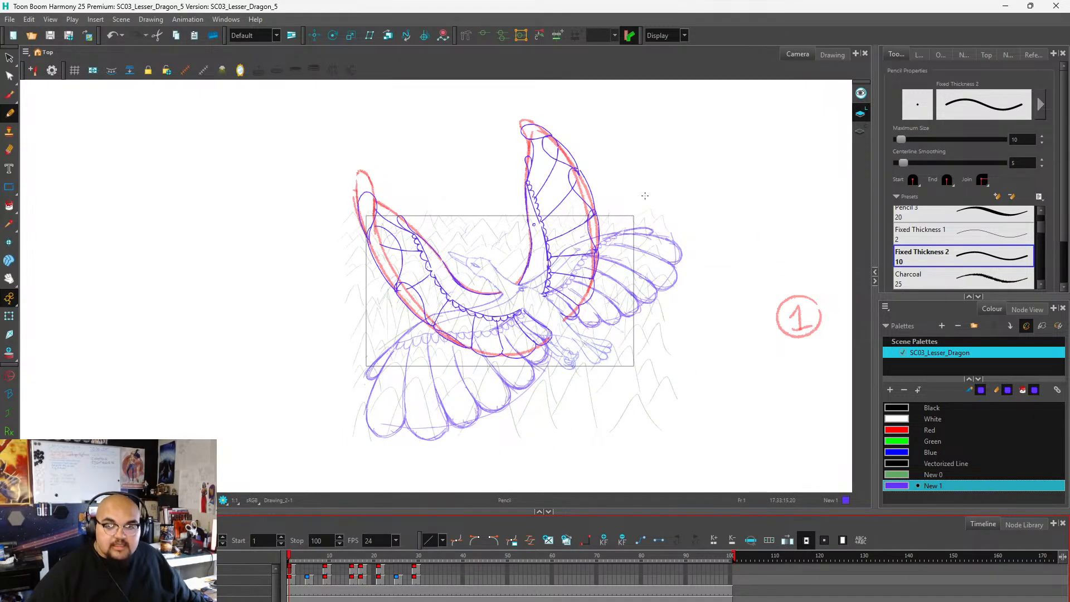